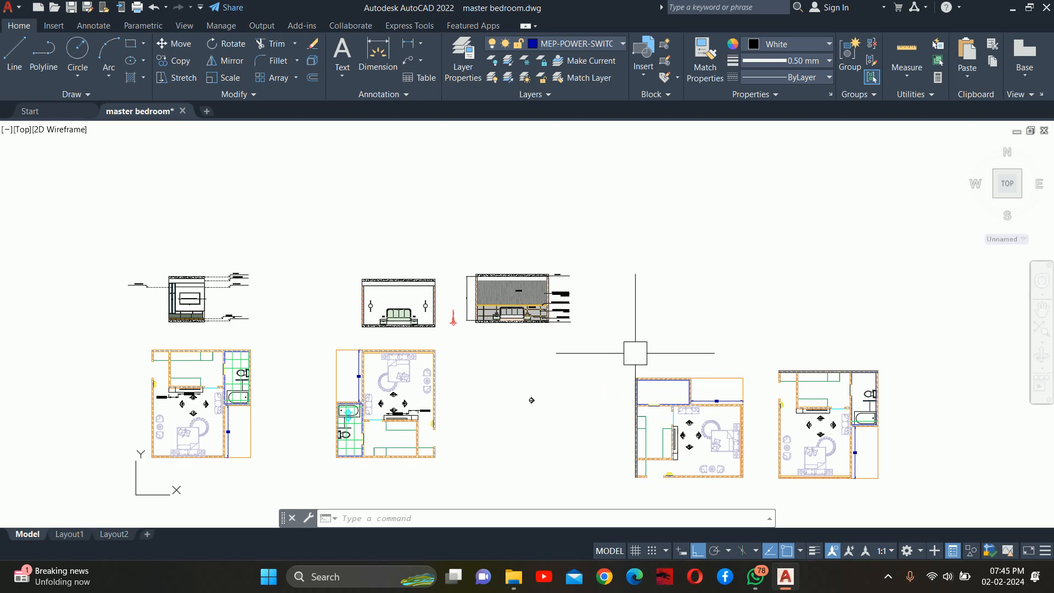
Step: Examine the empty washroom above the dressing area in the rotated master bedroom plan
{"action": "scroll", "coordinate": [739, 426], "scroll_direction": "up", "scroll_amount": 6}
{"action": "middle_click_drag", "start_coordinate": [732, 421], "coordinate": [690, 286]}
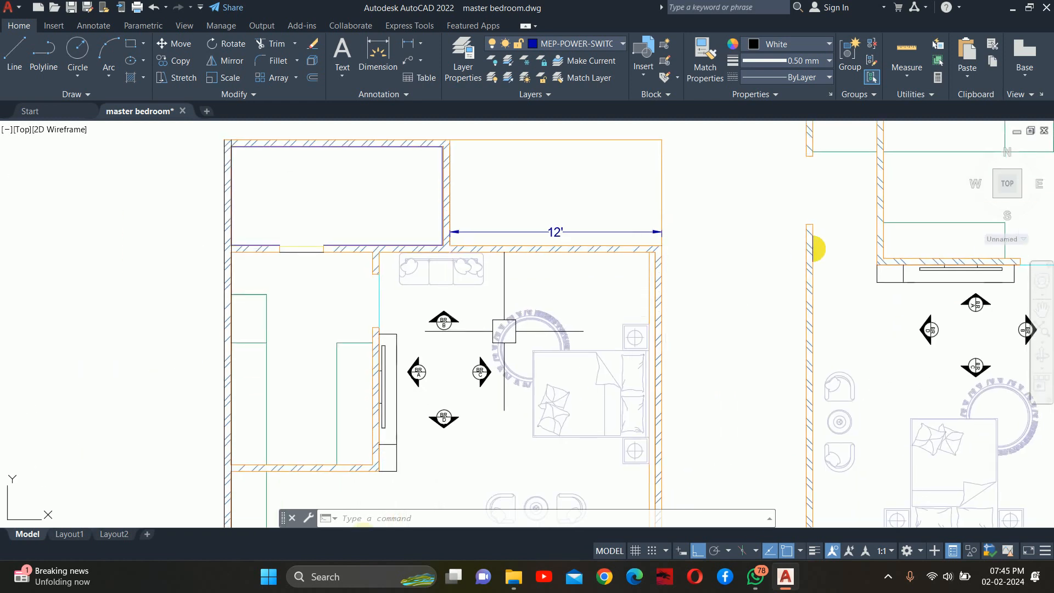
{"action": "middle_click_drag", "start_coordinate": [444, 322], "coordinate": [738, 338]}
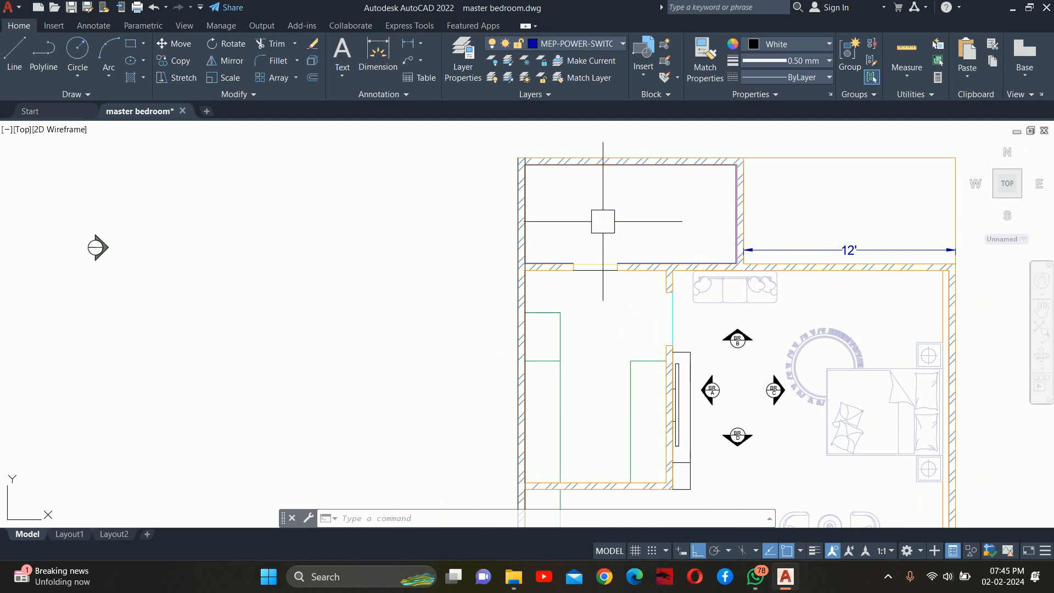
{"action": "scroll", "coordinate": [607, 223], "scroll_direction": "down", "scroll_amount": 4}
{"action": "scroll", "coordinate": [577, 341], "scroll_direction": "up", "scroll_amount": 2}
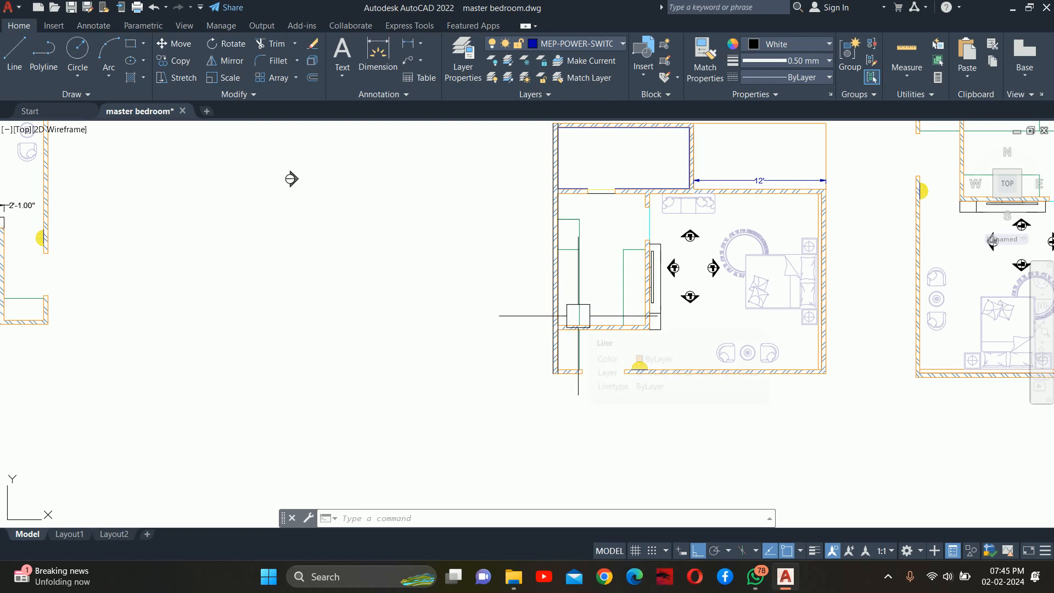
{"action": "scroll", "coordinate": [594, 273], "scroll_direction": "up", "scroll_amount": 5}
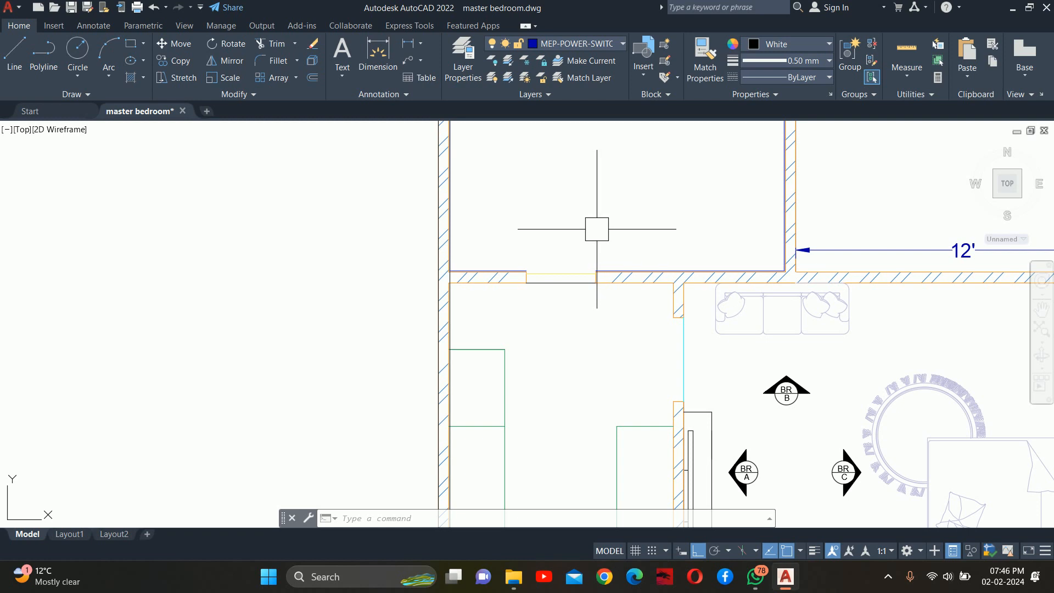
{"action": "mouse_move", "coordinate": [596, 228]}
{"action": "middle_mouse_down"}
{"action": "mouse_move", "coordinate": [608, 235]}
{"action": "mouse_move", "coordinate": [577, 285]}
{"action": "middle_mouse_up"}
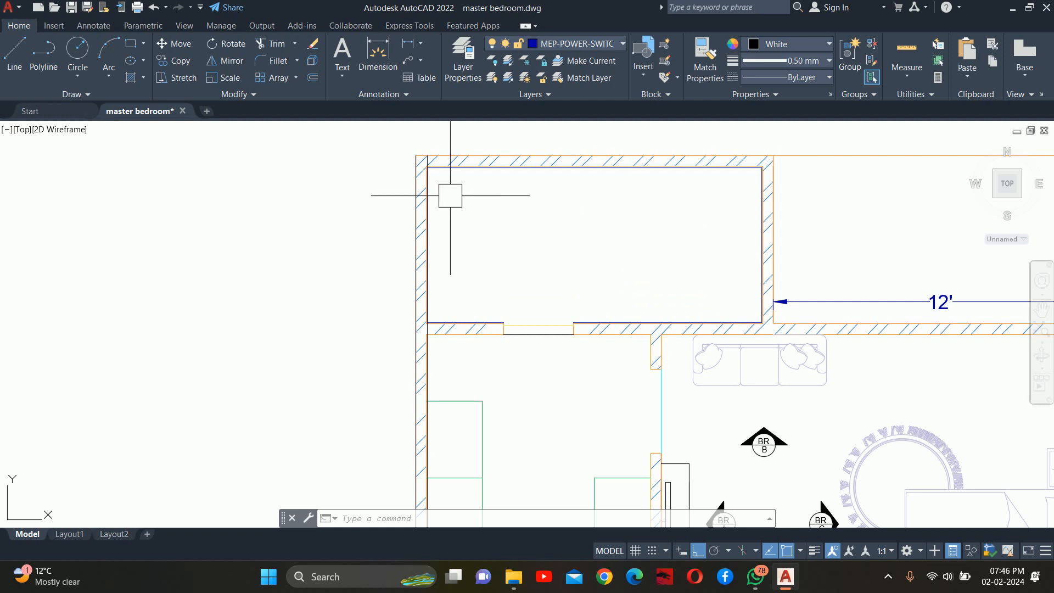
Step: Measure the washroom's inner length along its upper wall with a linear dimension, without placing the dimension
{"action": "middle_click_drag", "start_coordinate": [450, 192], "coordinate": [442, 240]}
{"action": "type", "text": "dli"}
{"action": "key", "text": "Return"}
{"action": "key", "text": "Return"}
{"action": "scroll", "coordinate": [510, 212], "scroll_direction": "up", "scroll_amount": 10}
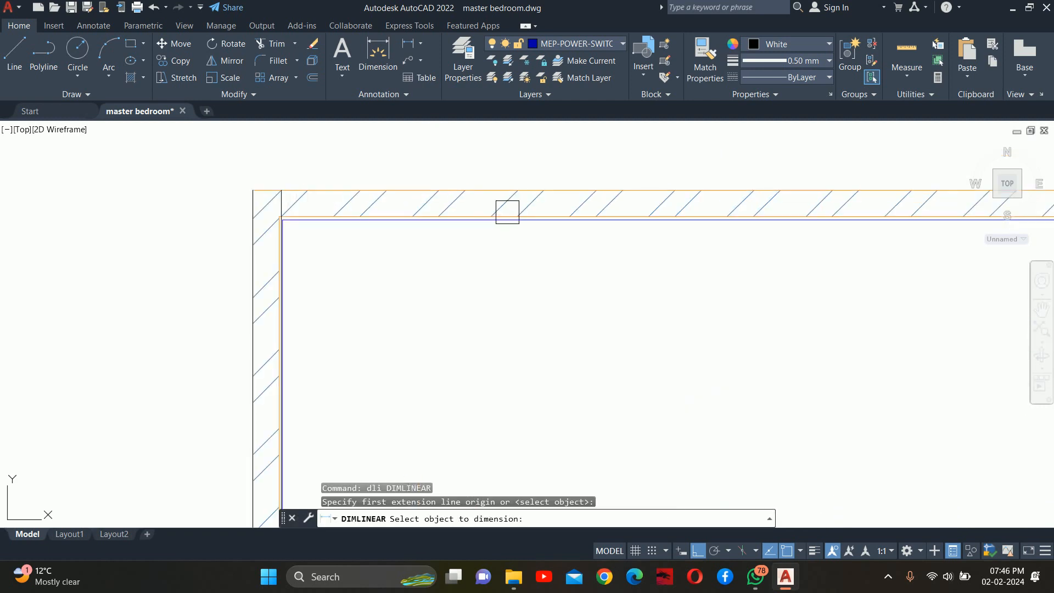
{"action": "left_click", "coordinate": [538, 226]}
{"action": "scroll", "coordinate": [541, 258], "scroll_direction": "down", "scroll_amount": 6}
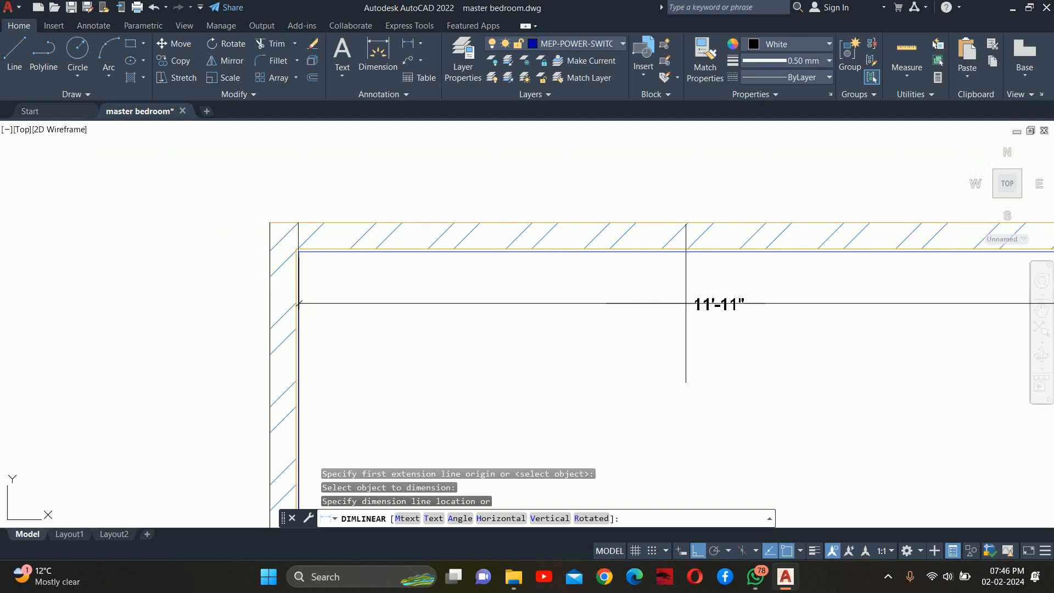
{"action": "scroll", "coordinate": [683, 298], "scroll_direction": "down", "scroll_amount": 4}
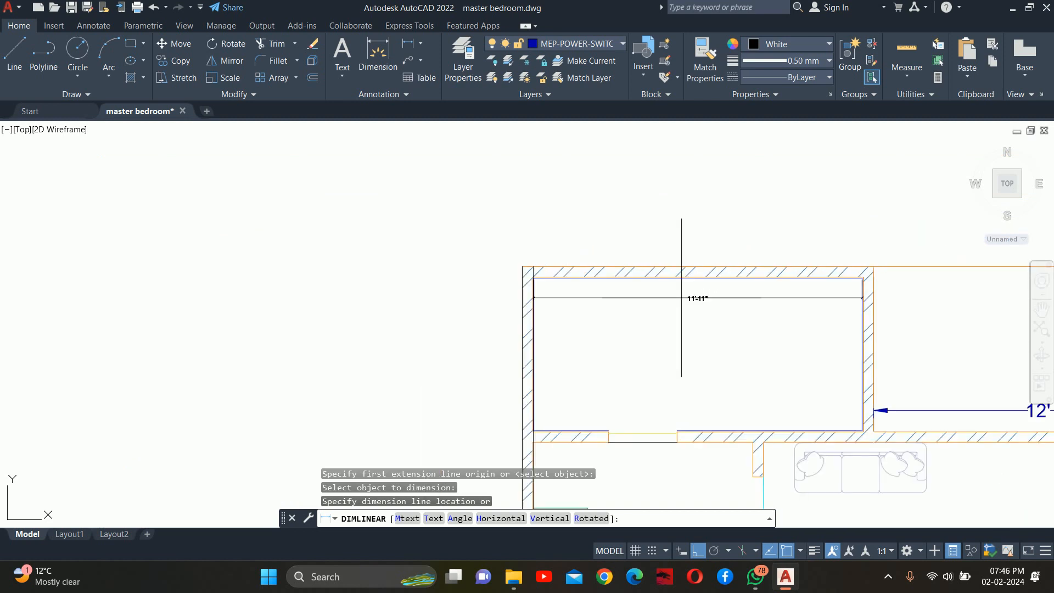
{"action": "key", "text": "Escape"}
{"action": "key", "text": "Escape"}
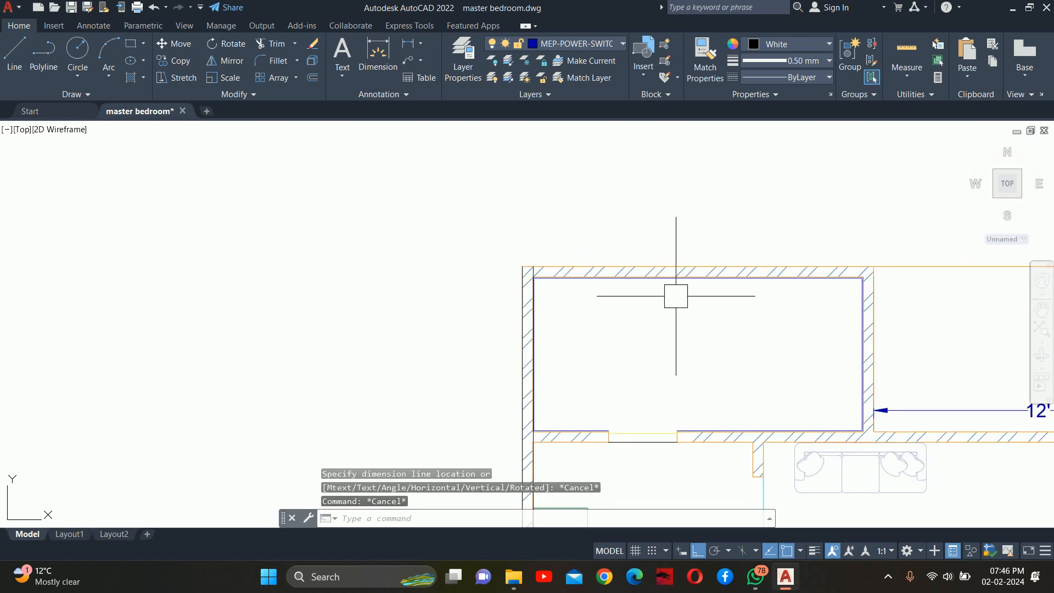
{"action": "key", "text": "Escape"}
{"action": "key", "text": "Escape"}
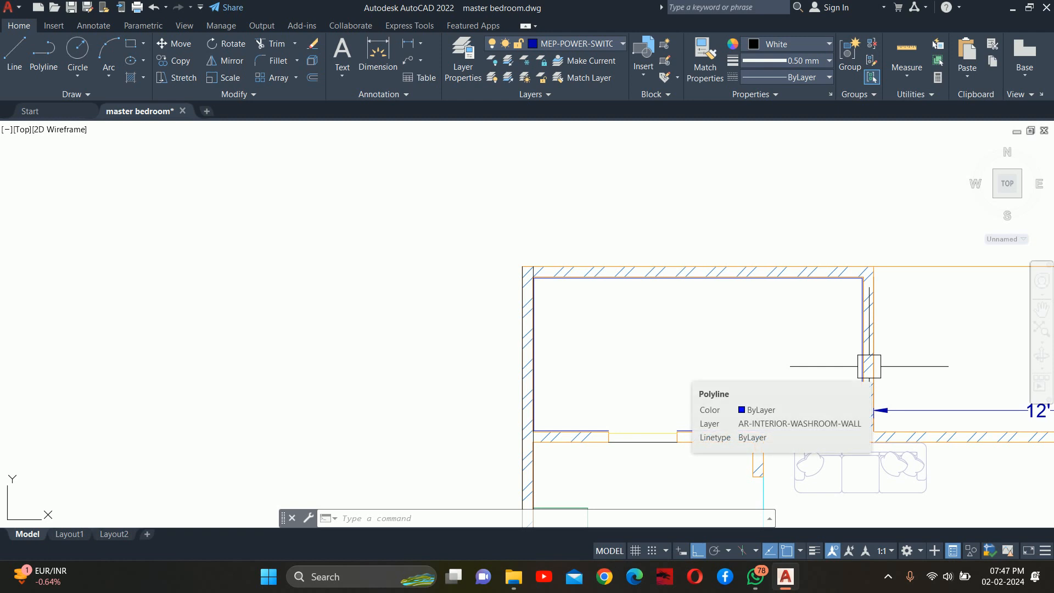
Step: Measure the washroom's inner width along the wall on the 12' side with a linear dimension, without placing it
{"action": "key", "text": "Escape"}
{"action": "key", "text": "Escape"}
{"action": "key", "text": "Escape"}
{"action": "type", "text": "dli"}
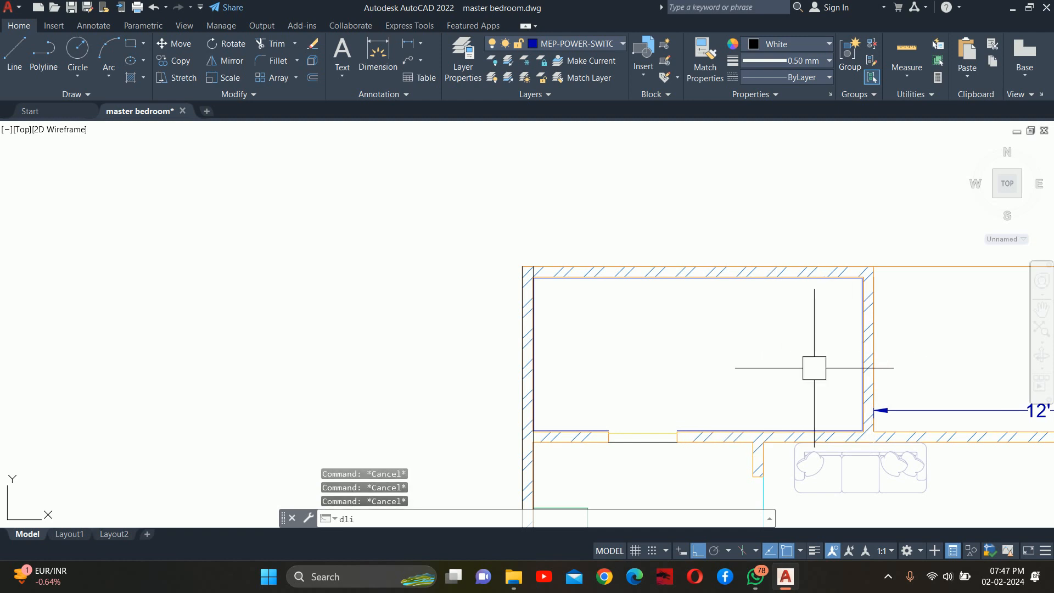
{"action": "key", "text": "Return"}
{"action": "key", "text": "Return"}
{"action": "scroll", "coordinate": [857, 364], "scroll_direction": "up", "scroll_amount": 5}
{"action": "left_click", "coordinate": [849, 357]}
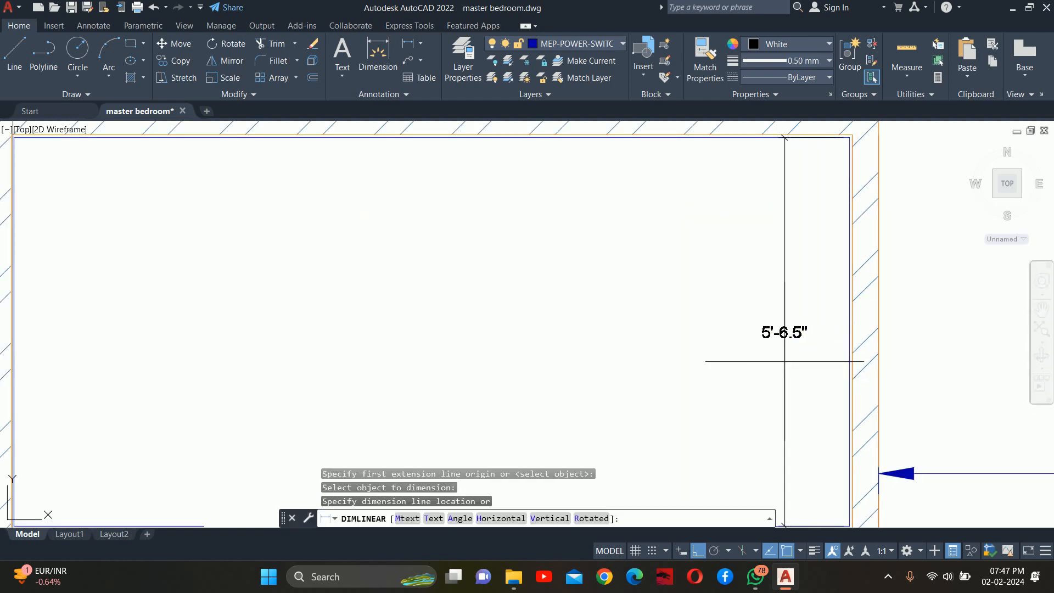
{"action": "scroll", "coordinate": [785, 361], "scroll_direction": "down", "scroll_amount": 4}
{"action": "scroll", "coordinate": [787, 358], "scroll_direction": "up", "scroll_amount": 5}
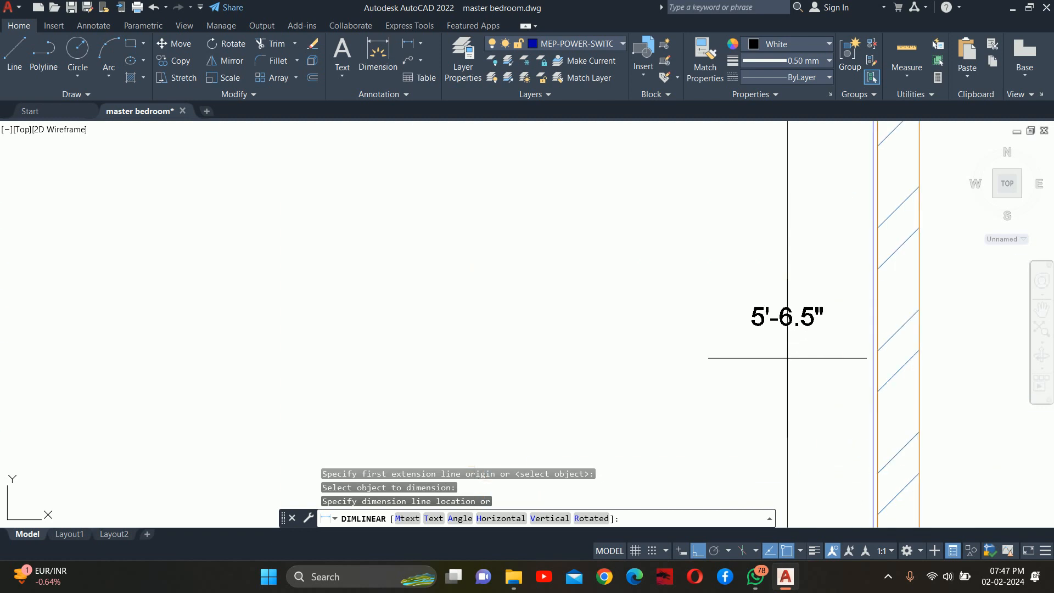
{"action": "key", "text": "Escape"}
{"action": "key", "text": "Escape"}
{"action": "scroll", "coordinate": [787, 358], "scroll_direction": "down", "scroll_amount": 6}
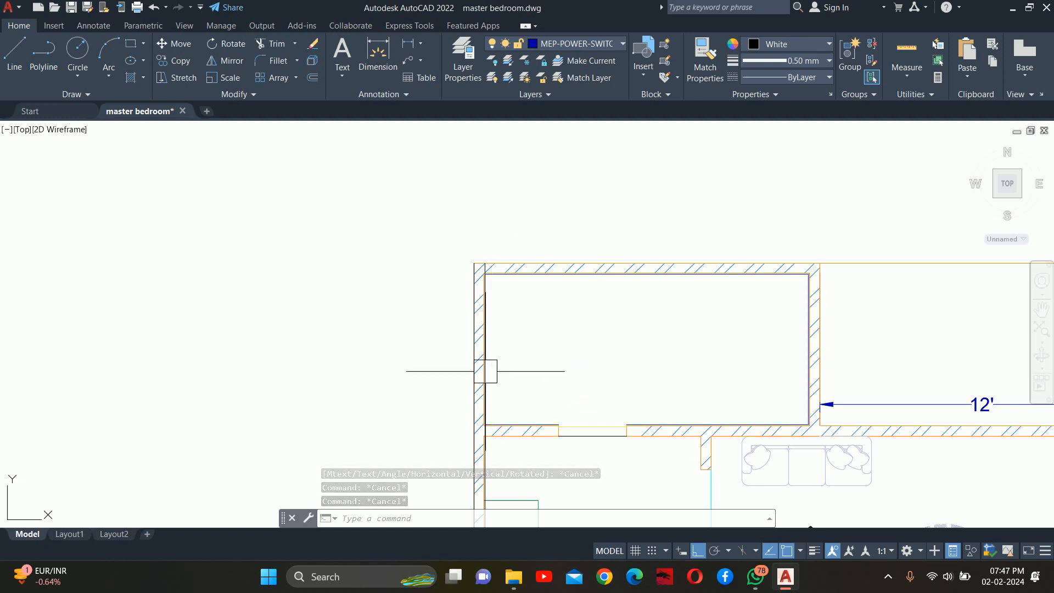
{"action": "key", "text": "Escape"}
{"action": "key", "text": "Escape"}
{"action": "key", "text": "Escape"}
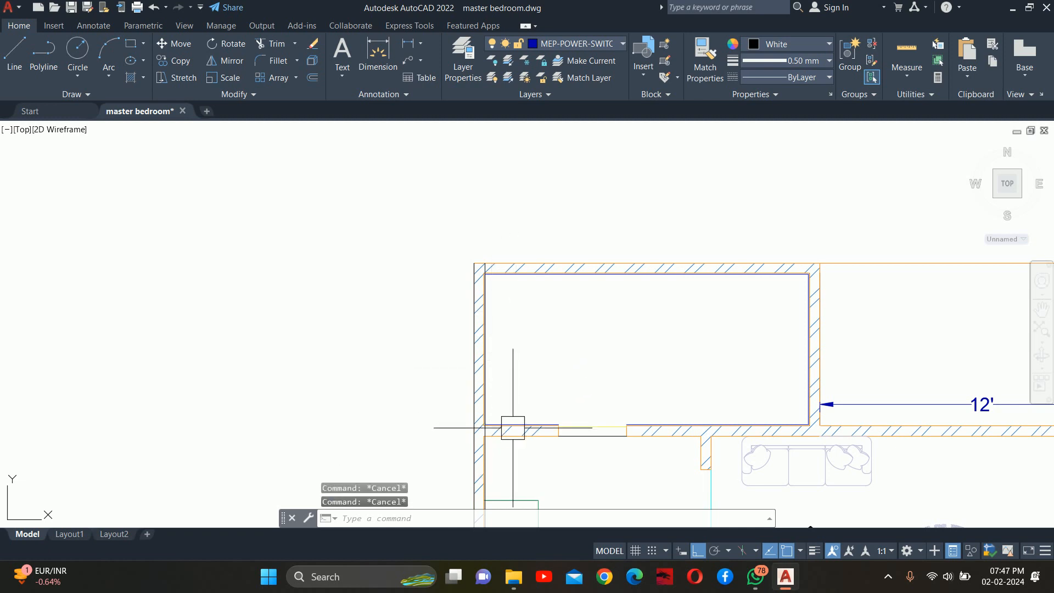
Step: Measure the short wall segment between the washroom's outer corner and the door opening, without placing the dimension
{"action": "scroll", "coordinate": [514, 427], "scroll_direction": "up", "scroll_amount": 4}
{"action": "middle_click_drag", "start_coordinate": [514, 427], "coordinate": [468, 333]}
{"action": "scroll", "coordinate": [468, 334], "scroll_direction": "down", "scroll_amount": 3}
{"action": "type", "text": "dli"}
{"action": "key", "text": "Return"}
{"action": "scroll", "coordinate": [480, 327], "scroll_direction": "up", "scroll_amount": 6}
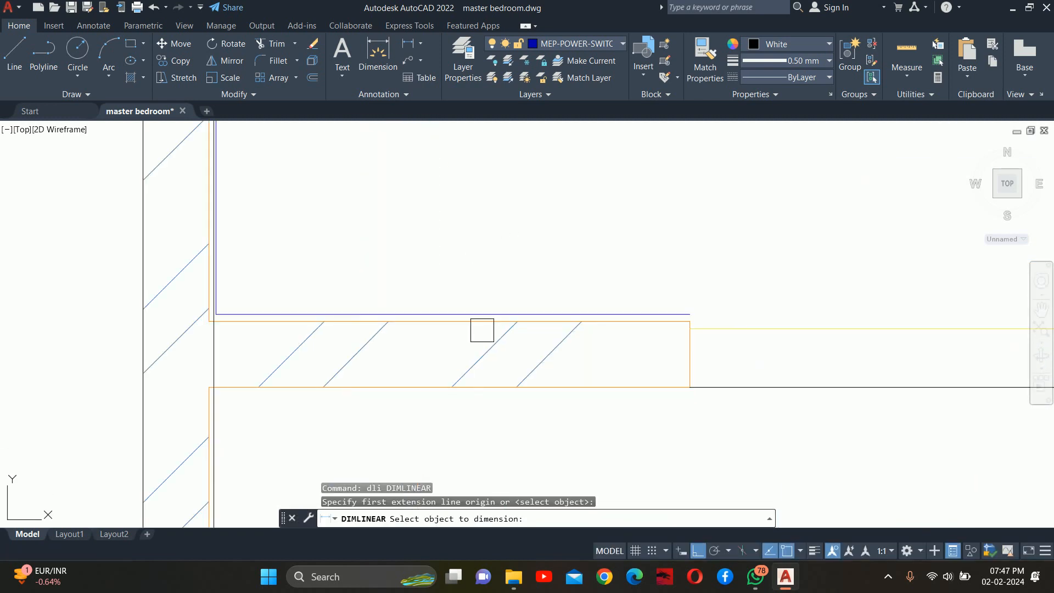
{"action": "left_click", "coordinate": [476, 316]}
{"action": "scroll", "coordinate": [474, 308], "scroll_direction": "down", "scroll_amount": 3}
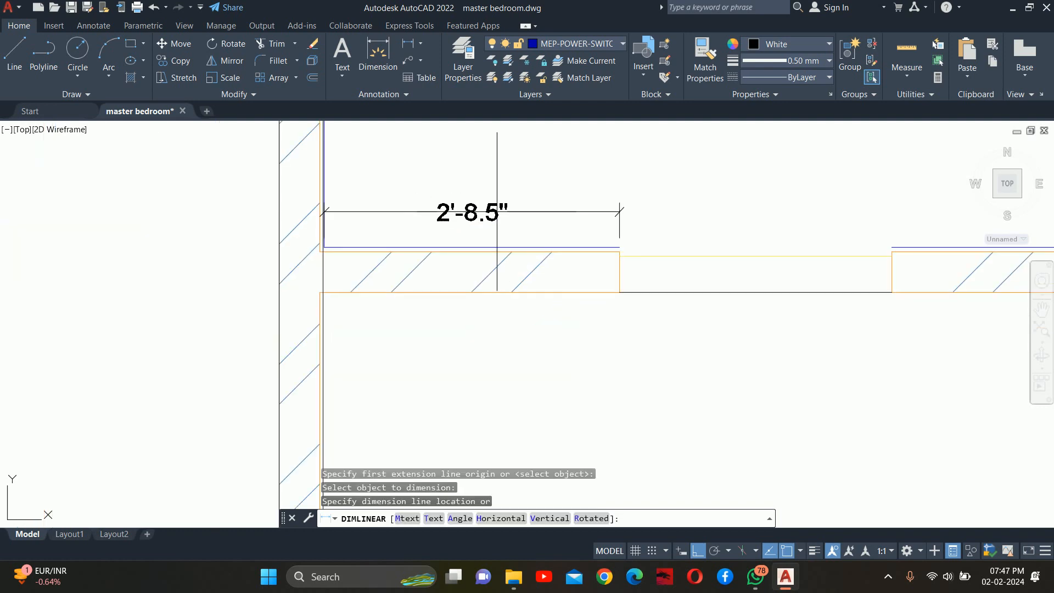
{"action": "scroll", "coordinate": [511, 236], "scroll_direction": "down", "scroll_amount": 4}
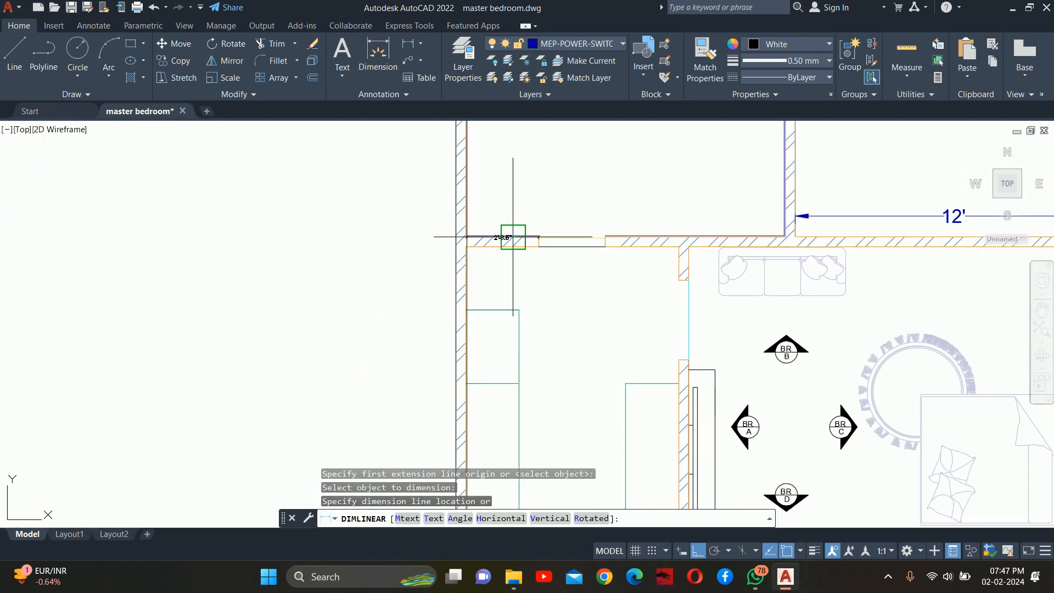
{"action": "key", "text": "Escape"}
Step: Stretch the washroom door opening 3.5" horizontally away from the outer wall, including its jambs, threshold lines and inner wall line
{"action": "scroll", "coordinate": [513, 237], "scroll_direction": "up", "scroll_amount": 4}
{"action": "type", "text": "s"}
{"action": "key", "text": "Return"}
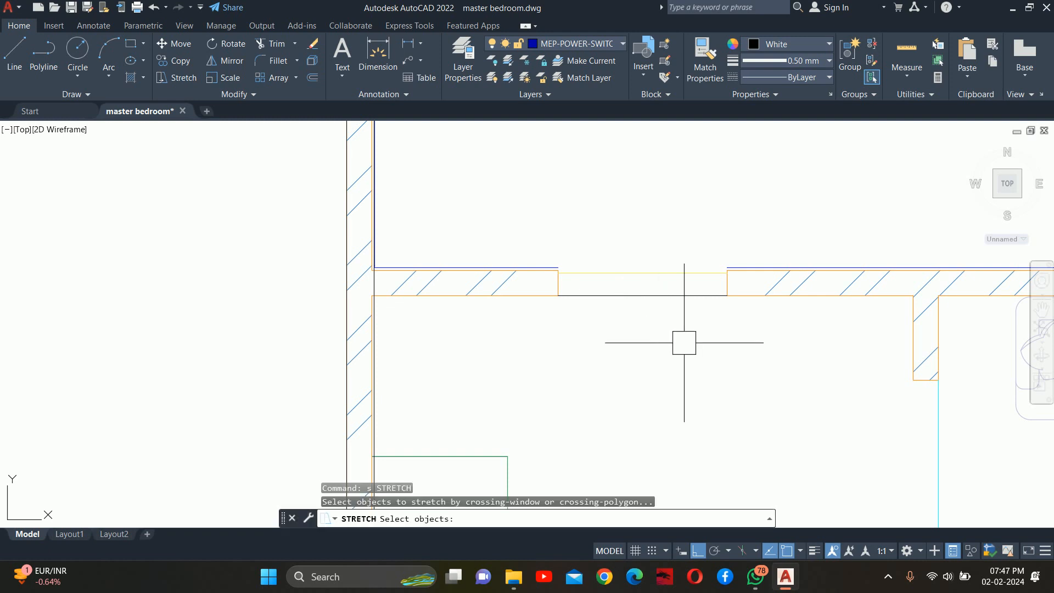
{"action": "left_click", "coordinate": [750, 348]}
{"action": "left_click", "coordinate": [556, 161]}
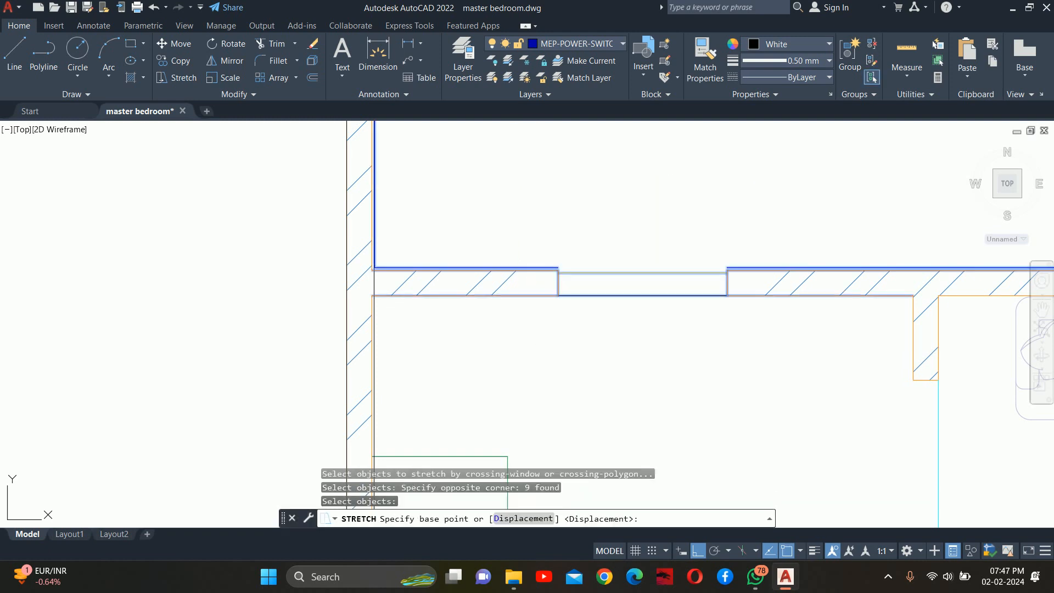
{"action": "left_click", "coordinate": [562, 181]}
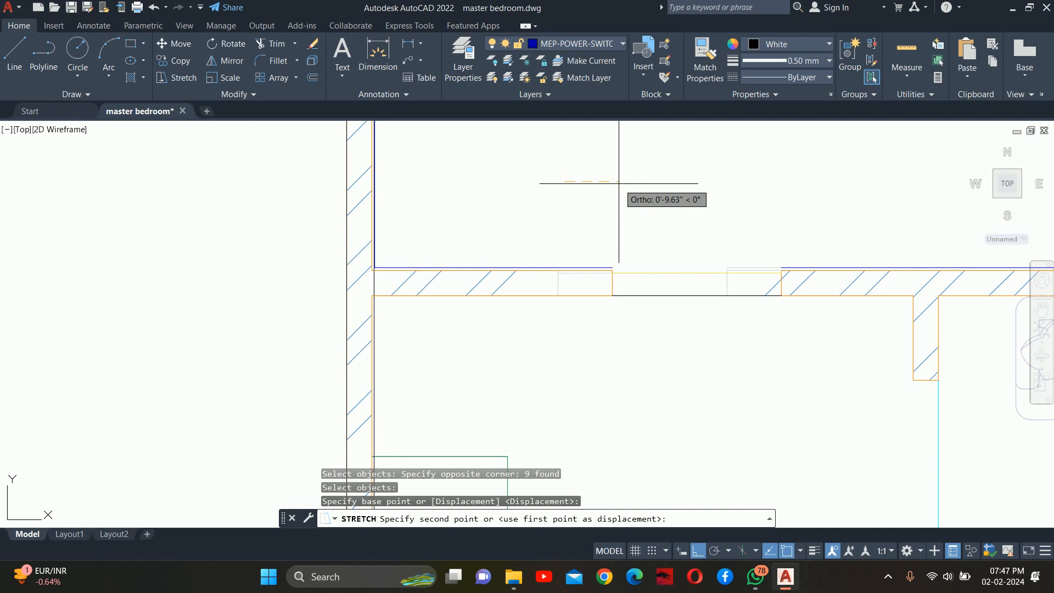
{"action": "type", "text": "3.5"}
{"action": "key", "text": "Return"}
{"action": "key", "text": "Escape"}
{"action": "key", "text": "Escape"}
Step: Recheck the length of the wall segment beside the shifted door opening with a linear dimension, without placing it
{"action": "middle_click_drag", "start_coordinate": [585, 239], "coordinate": [571, 260]}
{"action": "type", "text": "dl"}
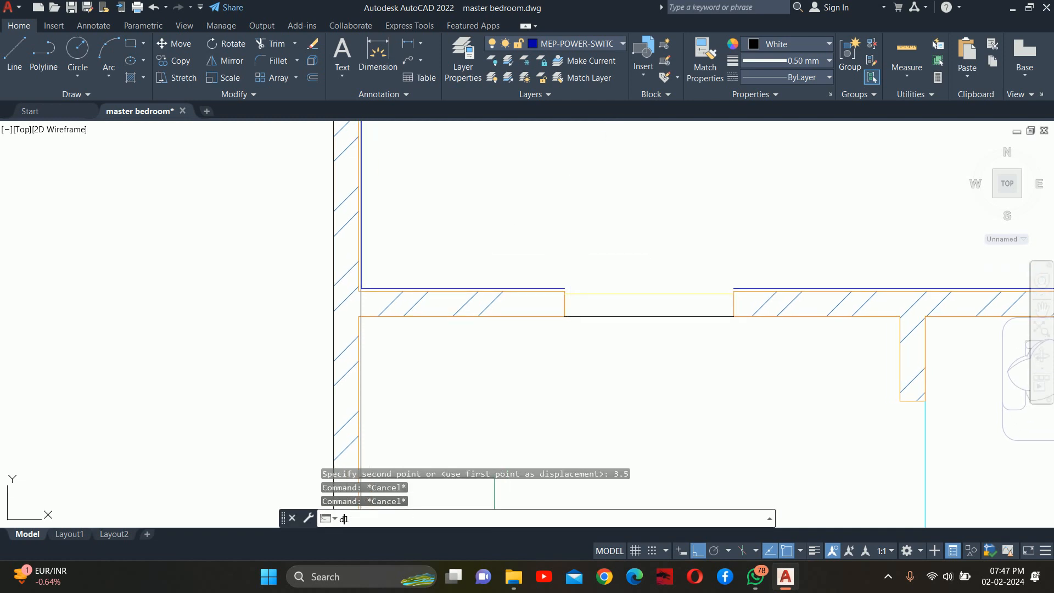
{"action": "key", "text": "Return"}
{"action": "scroll", "coordinate": [558, 252], "scroll_direction": "up", "scroll_amount": 5}
{"action": "key", "text": "Return"}
{"action": "left_click", "coordinate": [522, 332]}
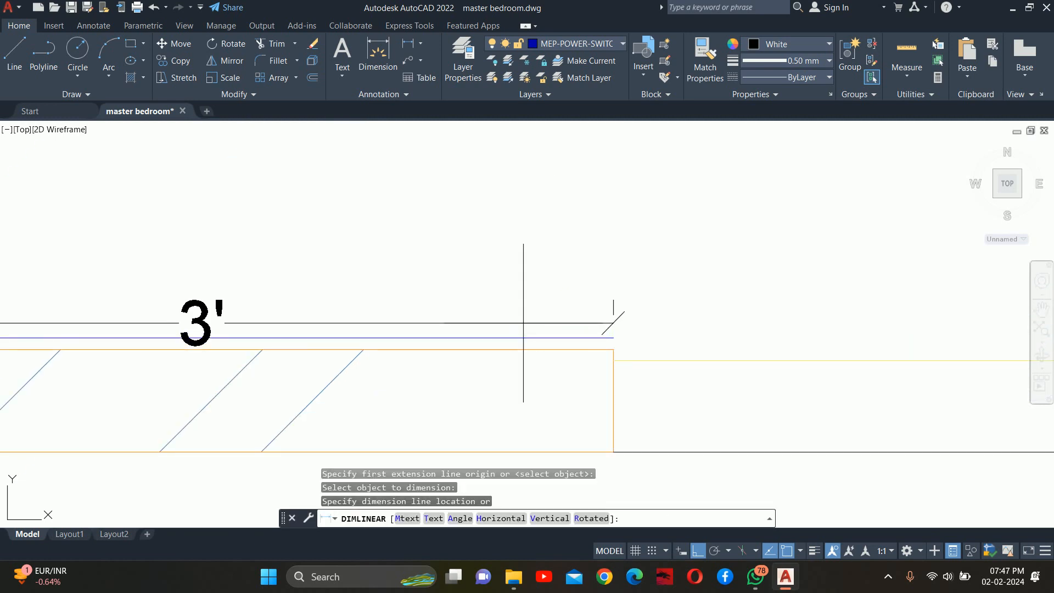
{"action": "scroll", "coordinate": [533, 274], "scroll_direction": "down", "scroll_amount": 3}
{"action": "key", "text": "Escape"}
{"action": "scroll", "coordinate": [532, 253], "scroll_direction": "up", "scroll_amount": 4}
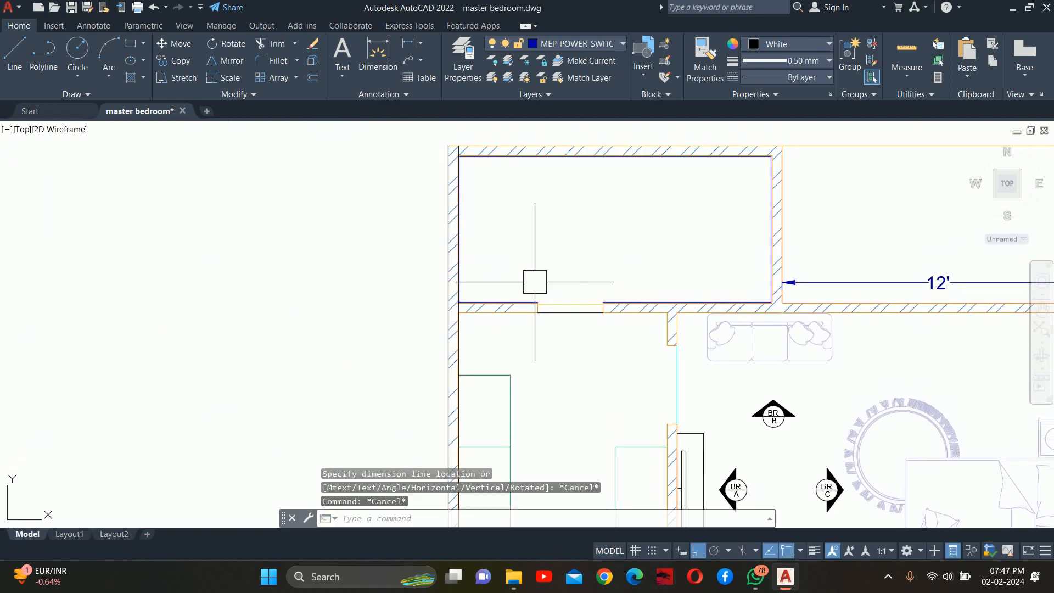
{"action": "key", "text": "Escape"}
{"action": "middle_click_drag", "start_coordinate": [533, 278], "coordinate": [537, 311]}
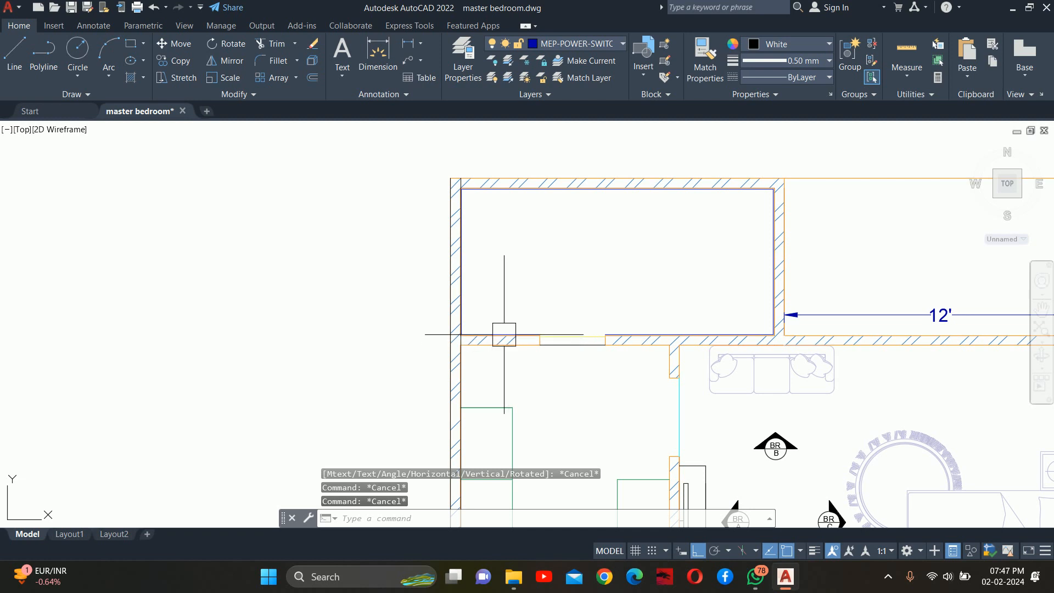
{"action": "key", "text": "Escape"}
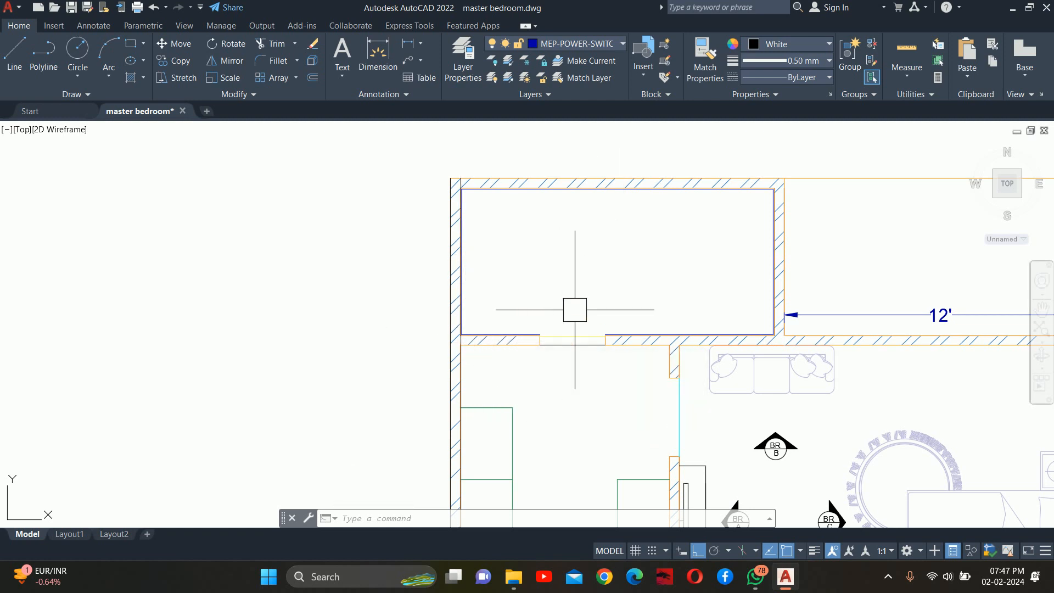
{"action": "middle_click_drag", "start_coordinate": [575, 310], "coordinate": [540, 323]}
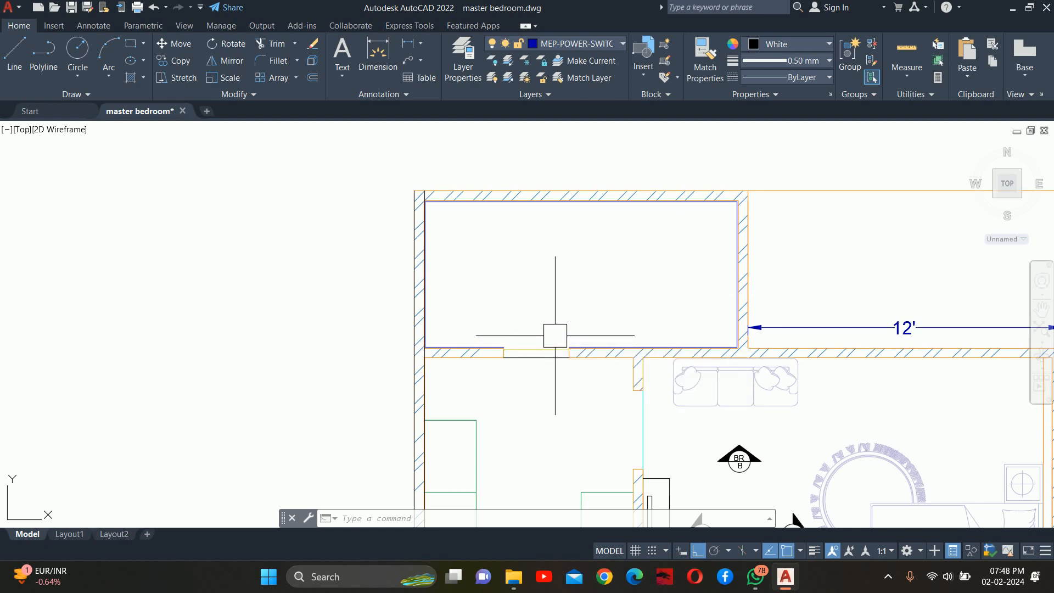
{"action": "mouse_move", "coordinate": [555, 339]}
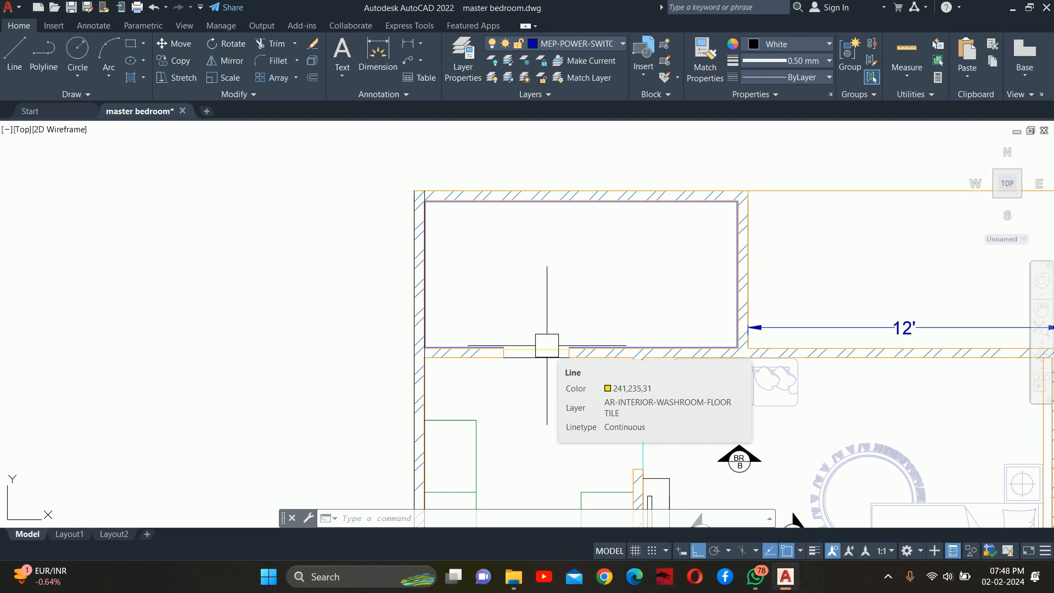
{"action": "key", "text": "Escape"}
{"action": "key", "text": "Escape"}
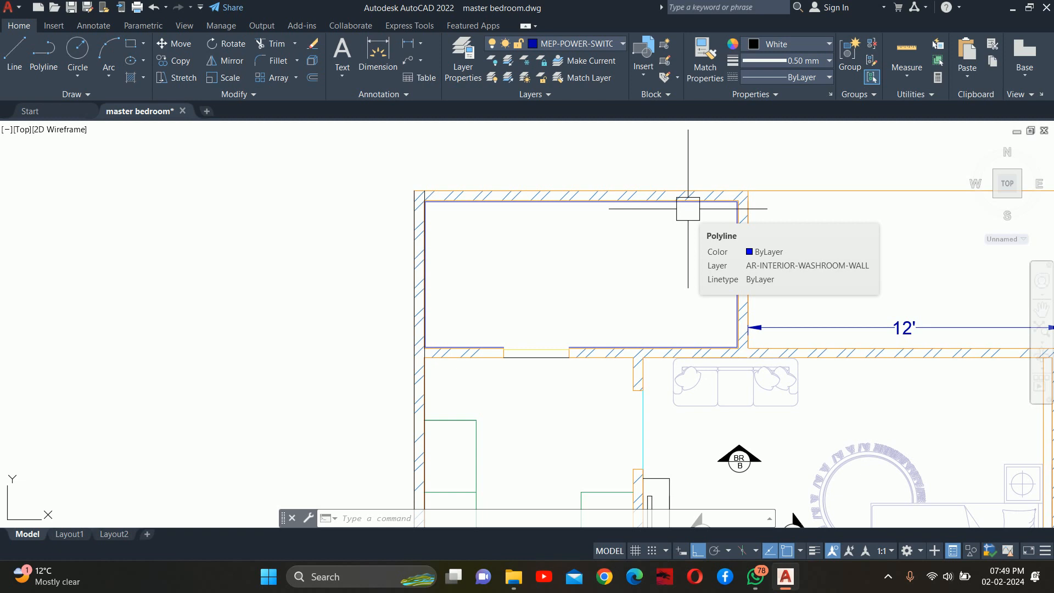
{"action": "key", "text": "Escape"}
{"action": "key", "text": "Escape"}
{"action": "key", "text": "Escape"}
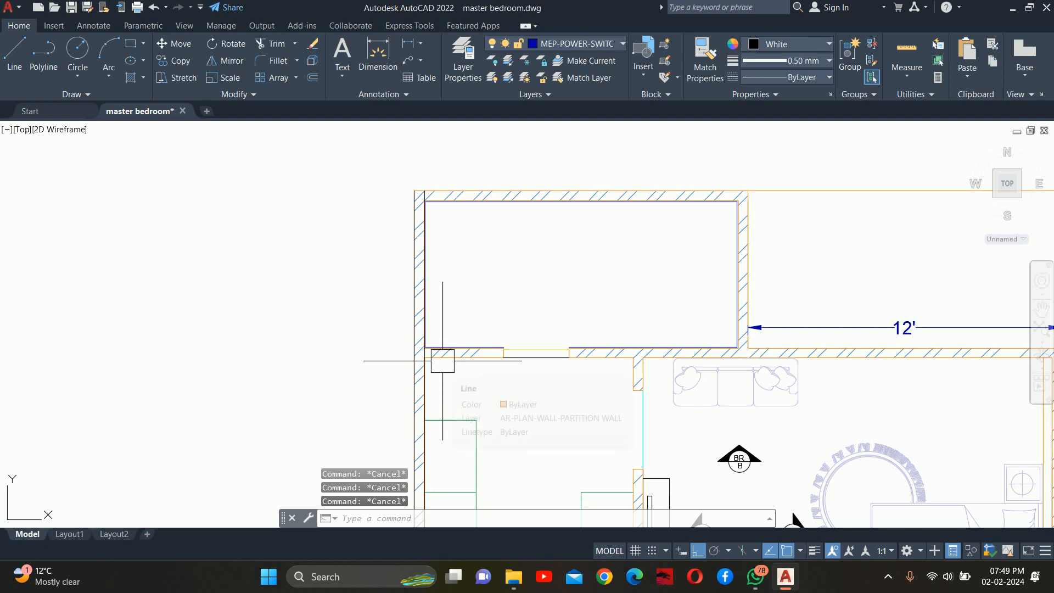
{"action": "scroll", "coordinate": [453, 346], "scroll_direction": "up", "scroll_amount": 3}
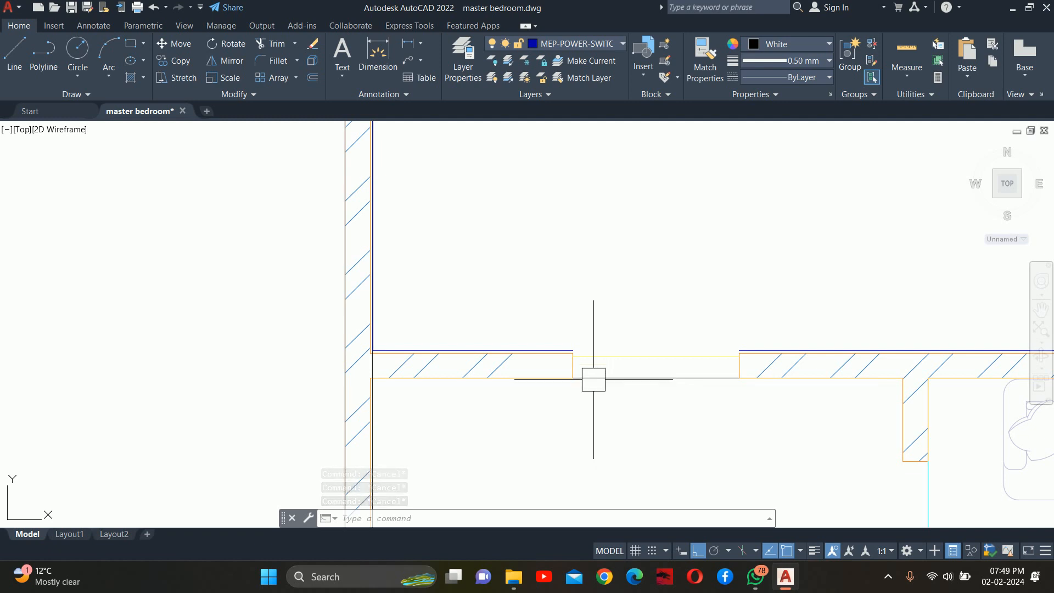
{"action": "scroll", "coordinate": [593, 379], "scroll_direction": "down", "scroll_amount": 4}
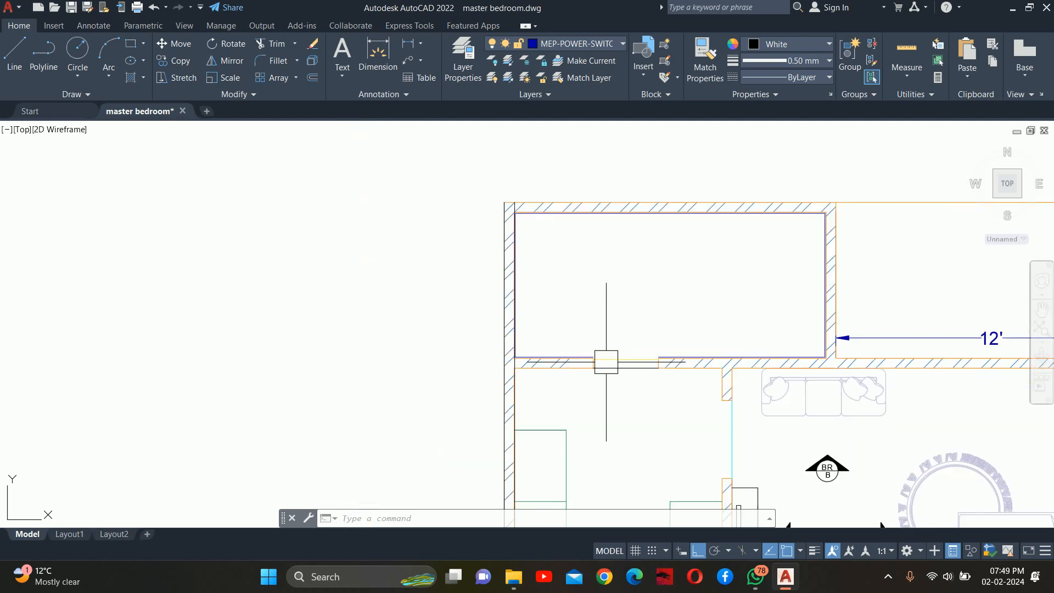
{"action": "key", "text": "Escape"}
{"action": "key", "text": "Escape"}
{"action": "key", "text": "Escape"}
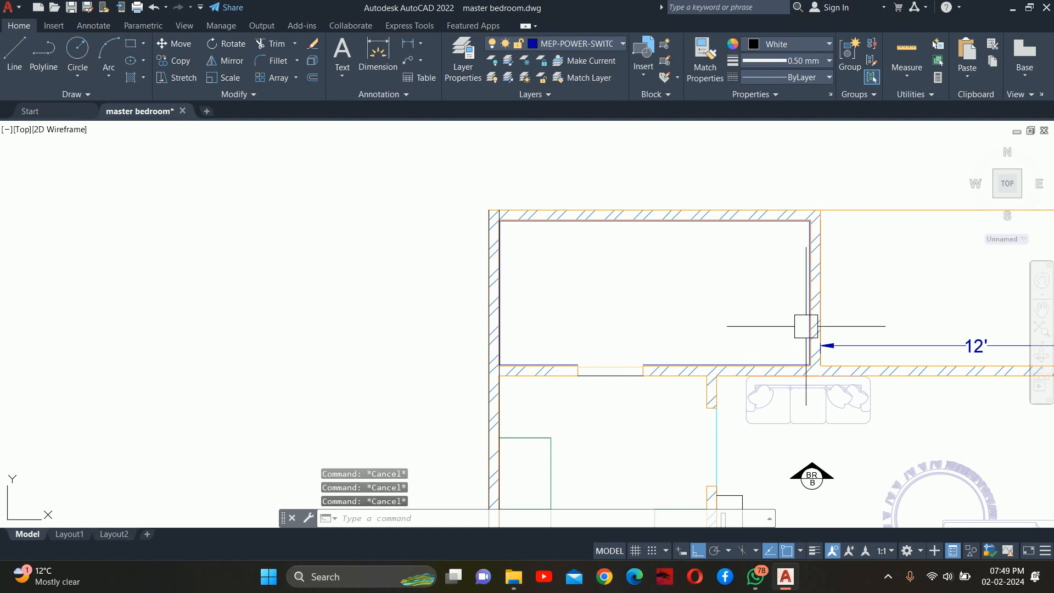
Step: Explode the polyline running along the inside of the washroom walls into separate lines
{"action": "scroll", "coordinate": [800, 277], "scroll_direction": "up", "scroll_amount": 10}
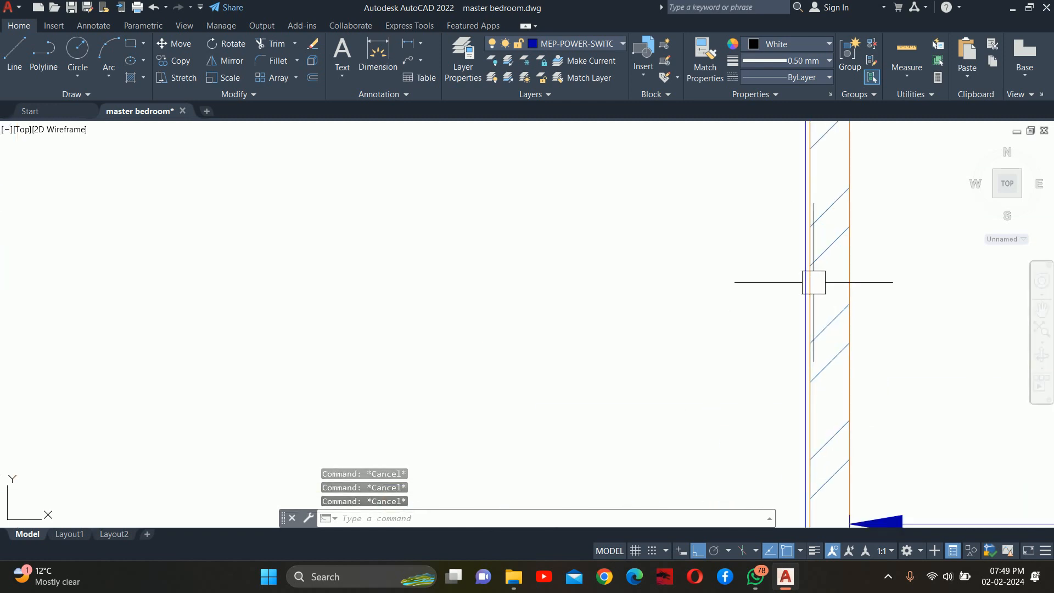
{"action": "left_click", "coordinate": [789, 277]}
{"action": "scroll", "coordinate": [790, 277], "scroll_direction": "down", "scroll_amount": 8}
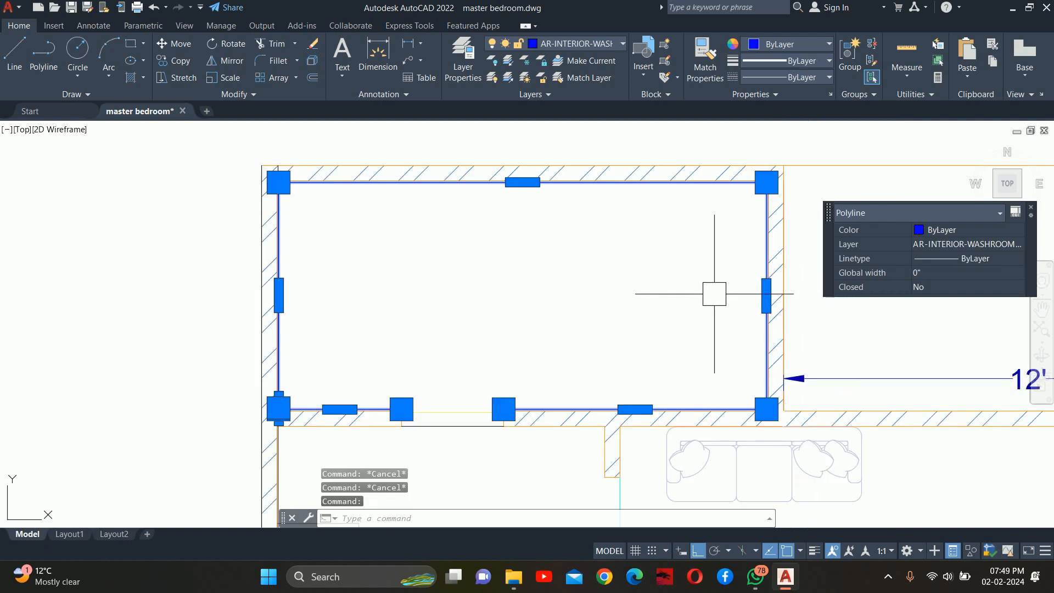
{"action": "key", "text": "Escape"}
{"action": "scroll", "coordinate": [725, 286], "scroll_direction": "up", "scroll_amount": 4}
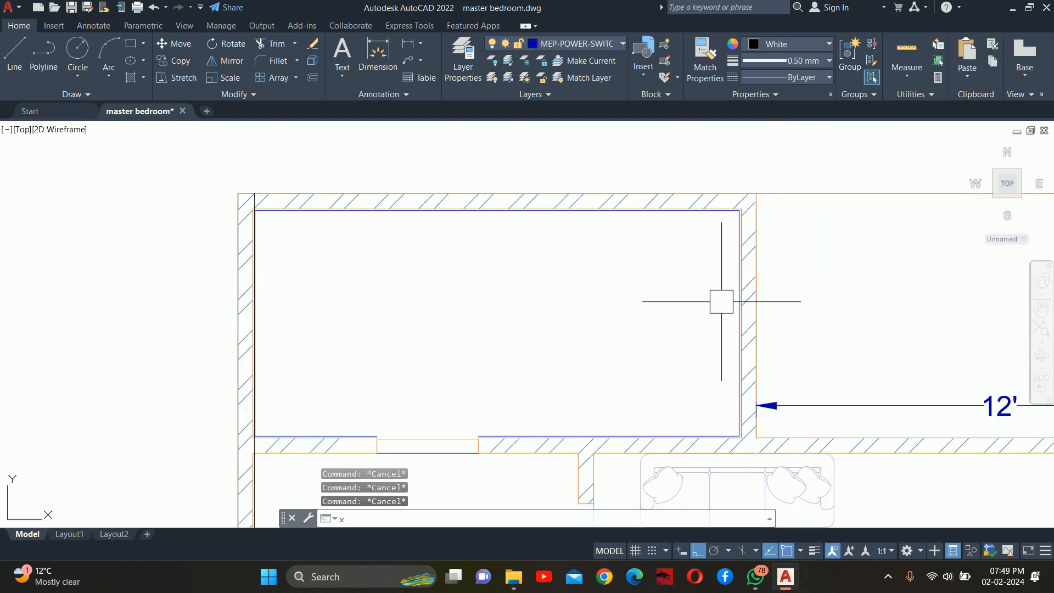
{"action": "type", "text": "x"}
{"action": "key", "text": "Return"}
{"action": "scroll", "coordinate": [736, 308], "scroll_direction": "up", "scroll_amount": 6}
{"action": "left_click", "coordinate": [737, 317]}
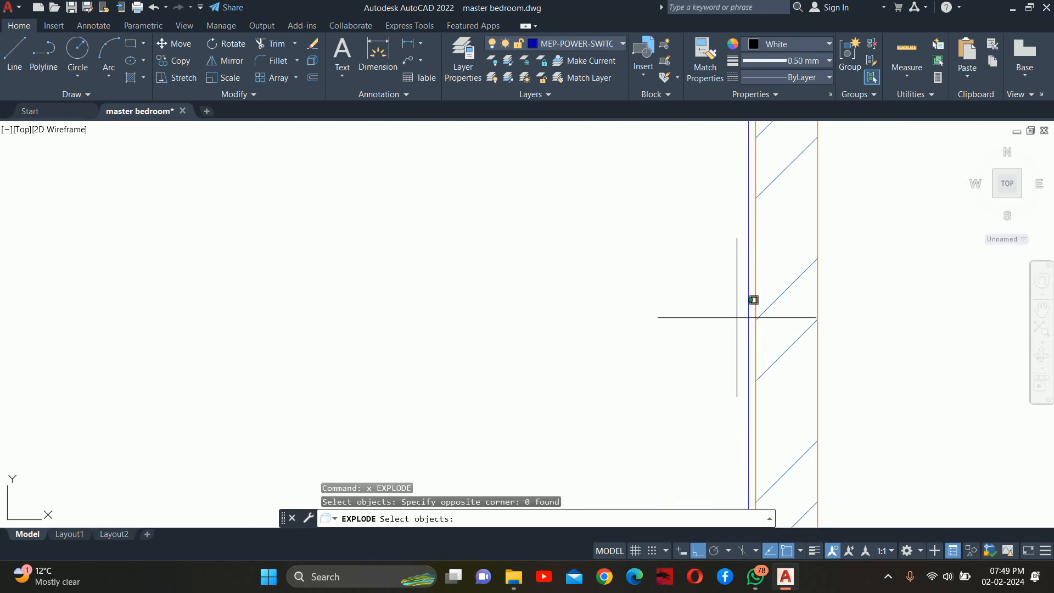
{"action": "left_click", "coordinate": [739, 310]}
{"action": "scroll", "coordinate": [731, 308], "scroll_direction": "down", "scroll_amount": 8}
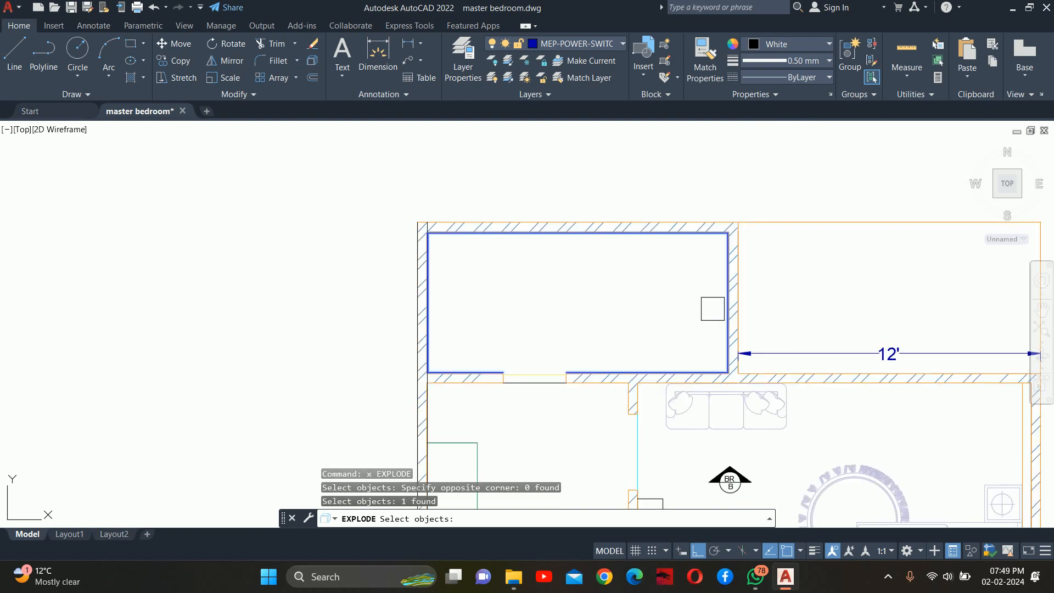
{"action": "key", "text": "Escape"}
{"action": "key", "text": "Escape"}
{"action": "key", "text": "Escape"}
{"action": "scroll", "coordinate": [722, 308], "scroll_direction": "up", "scroll_amount": 4}
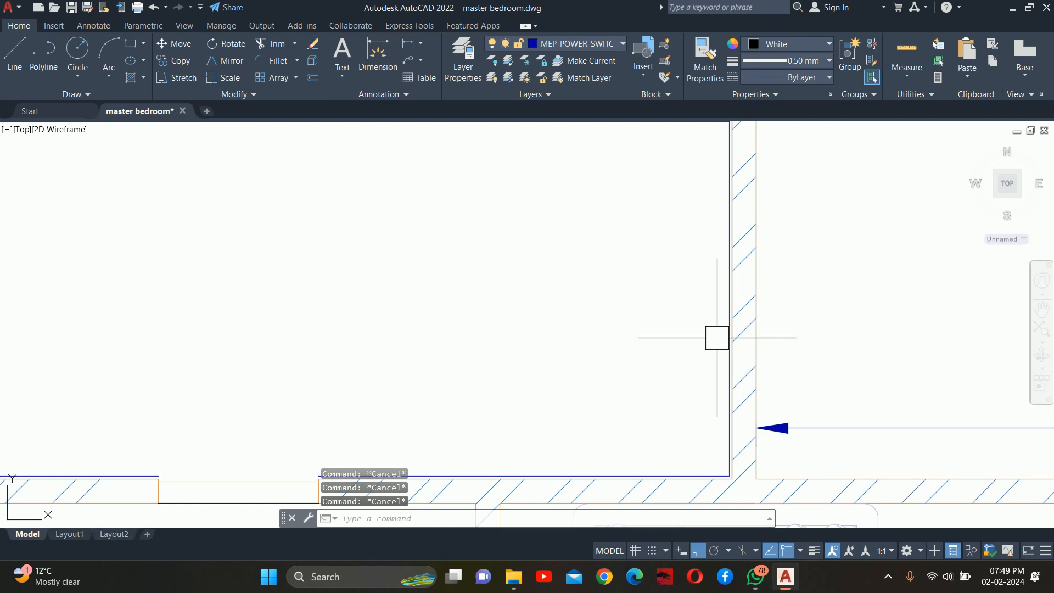
{"action": "scroll", "coordinate": [718, 338], "scroll_direction": "down", "scroll_amount": 4}
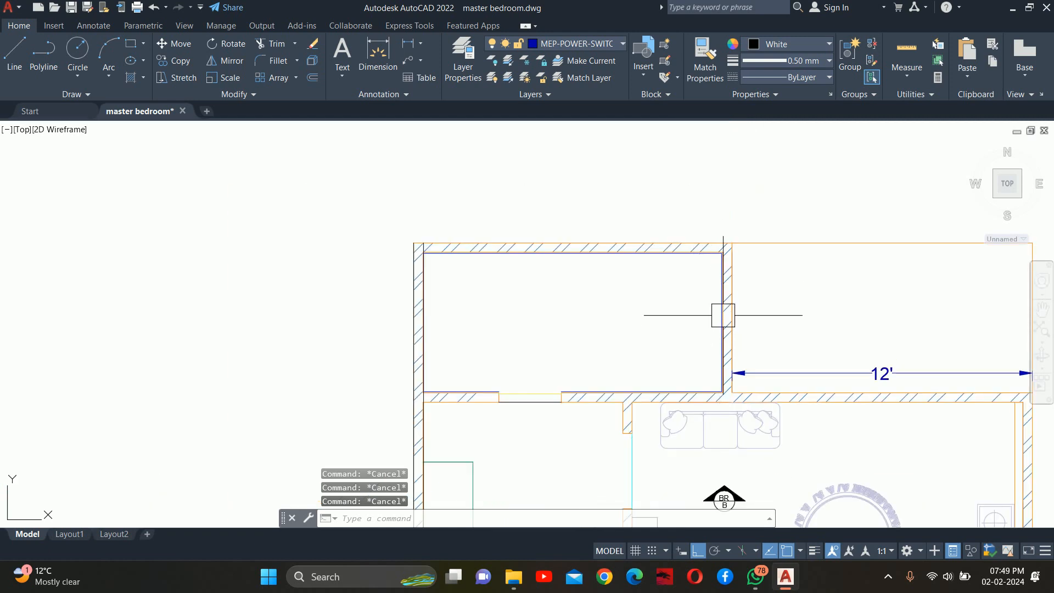
{"action": "type", "text": "o"}
{"action": "key", "text": "Return"}
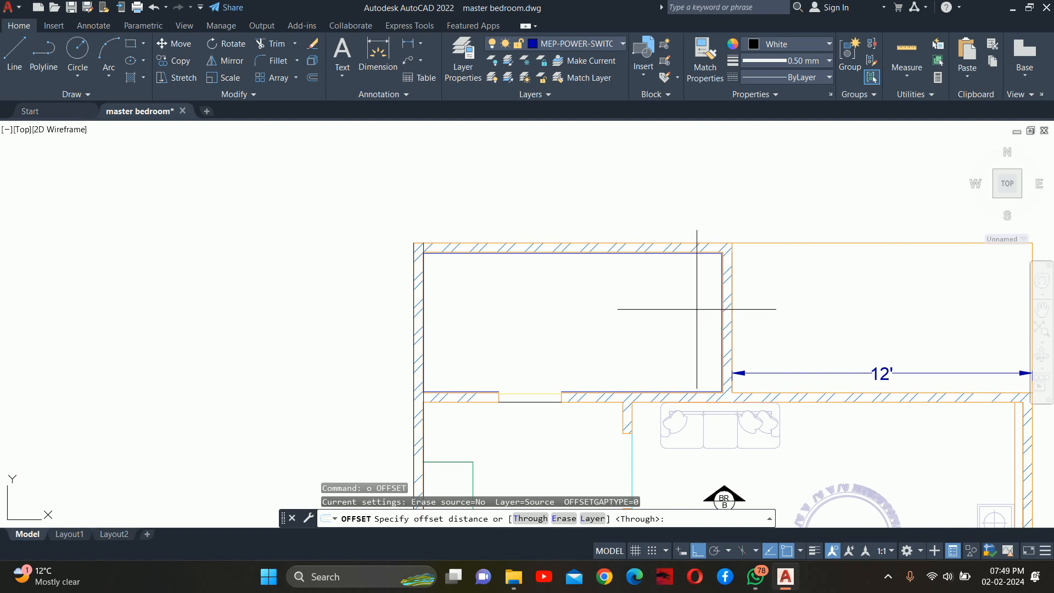
{"action": "key", "text": "Escape"}
{"action": "key", "text": "Escape"}
{"action": "key", "text": "Escape"}
Step: Offset the inner line of the washroom's left wall 3' into the room
{"action": "scroll", "coordinate": [417, 251], "scroll_direction": "up", "scroll_amount": 5}
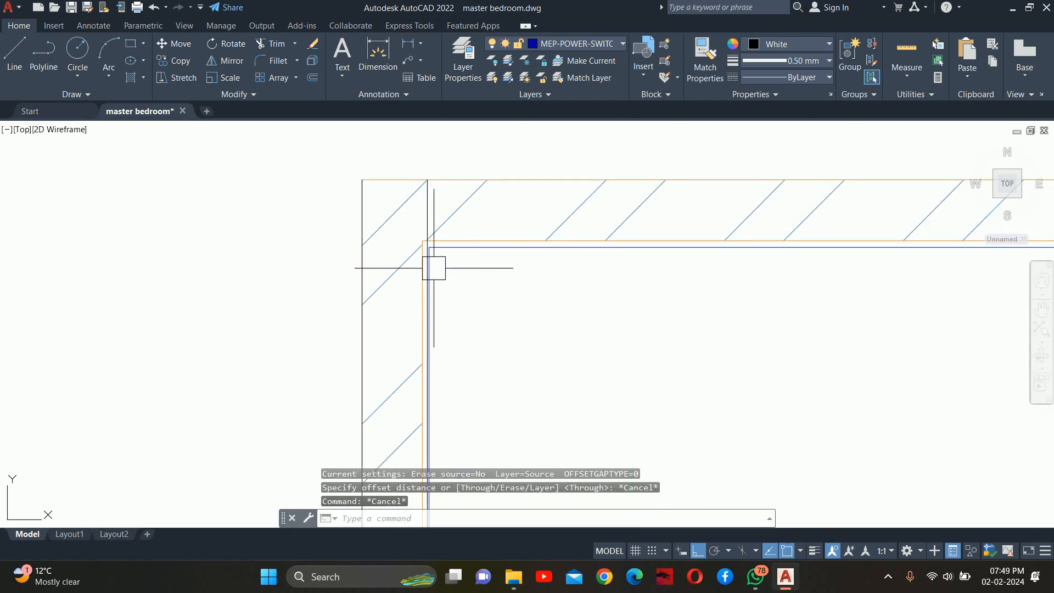
{"action": "key", "text": "Return"}
{"action": "scroll", "coordinate": [438, 271], "scroll_direction": "down", "scroll_amount": 7}
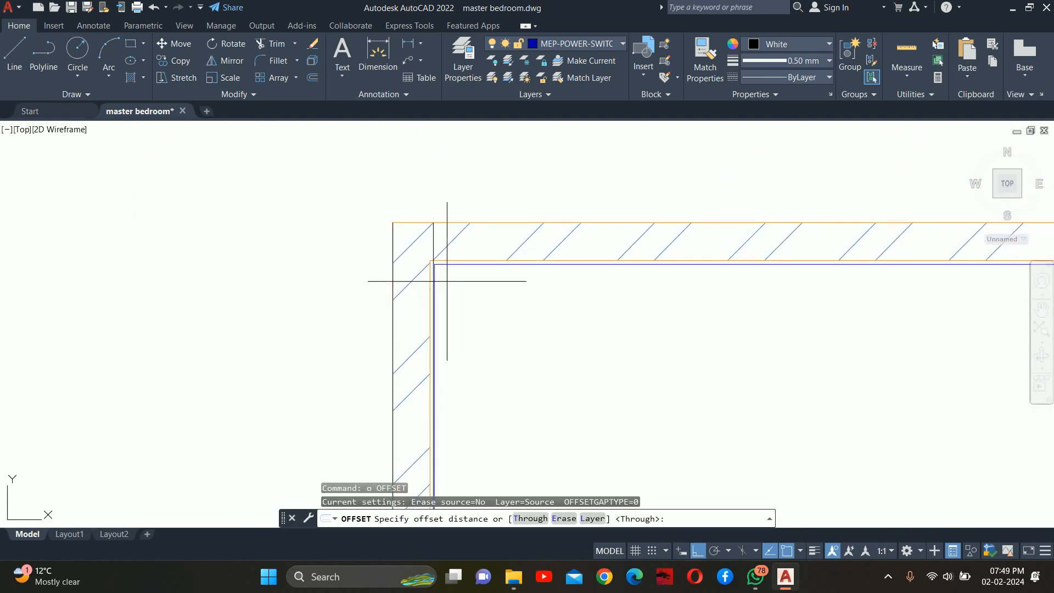
{"action": "middle_click_drag", "start_coordinate": [485, 367], "coordinate": [485, 367]}
{"action": "scroll", "coordinate": [484, 367], "scroll_direction": "up", "scroll_amount": 6}
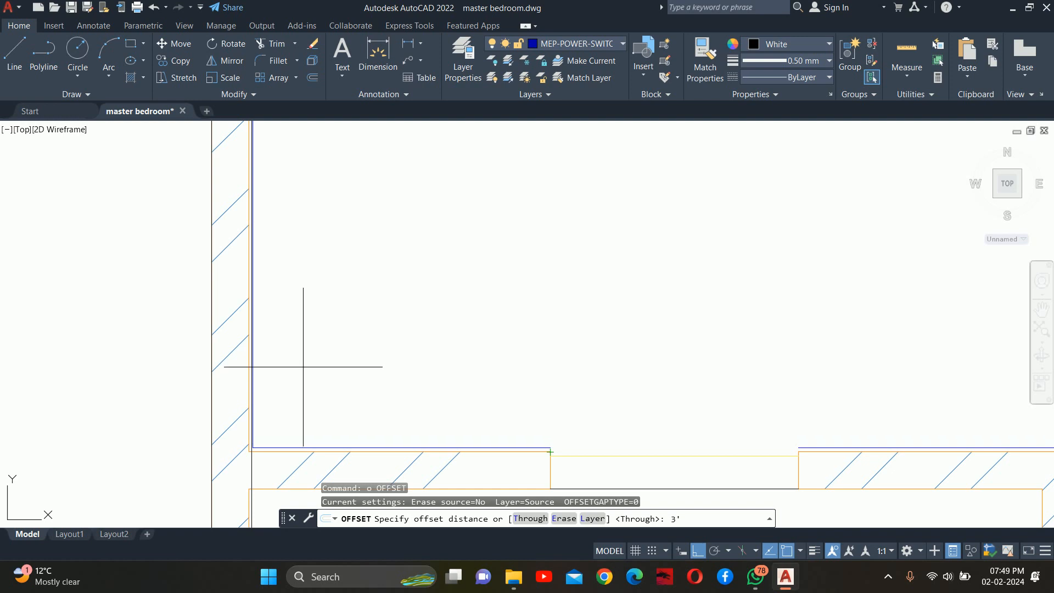
{"action": "type", "text": "3'"}
{"action": "key", "text": "Return"}
{"action": "scroll", "coordinate": [257, 334], "scroll_direction": "up", "scroll_amount": 4}
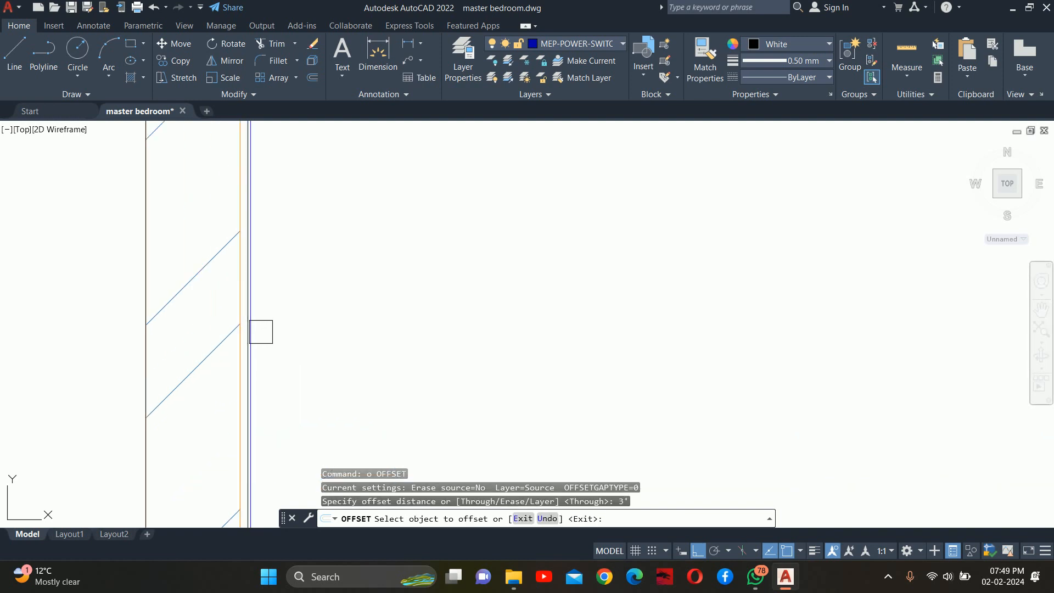
{"action": "left_click", "coordinate": [253, 331]}
{"action": "scroll", "coordinate": [282, 330], "scroll_direction": "down", "scroll_amount": 5}
{"action": "left_click", "coordinate": [558, 286]}
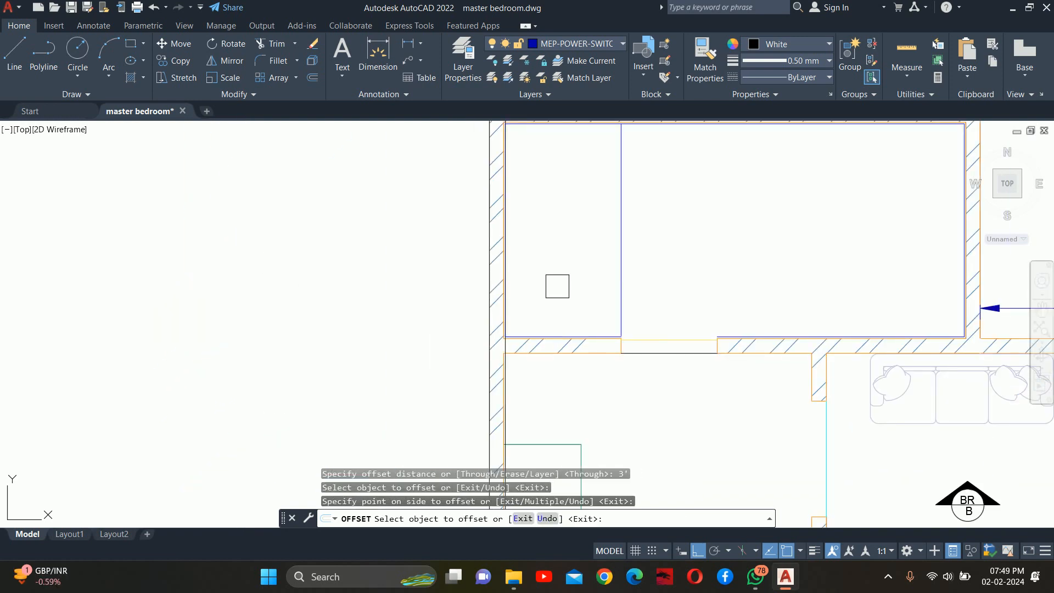
Step: Offset the new dividing line another 3' towards the wall on the 12' side to create a second divider
{"action": "scroll", "coordinate": [563, 294], "scroll_direction": "down", "scroll_amount": 4}
{"action": "scroll", "coordinate": [577, 288], "scroll_direction": "up", "scroll_amount": 5}
{"action": "left_click", "coordinate": [566, 257]}
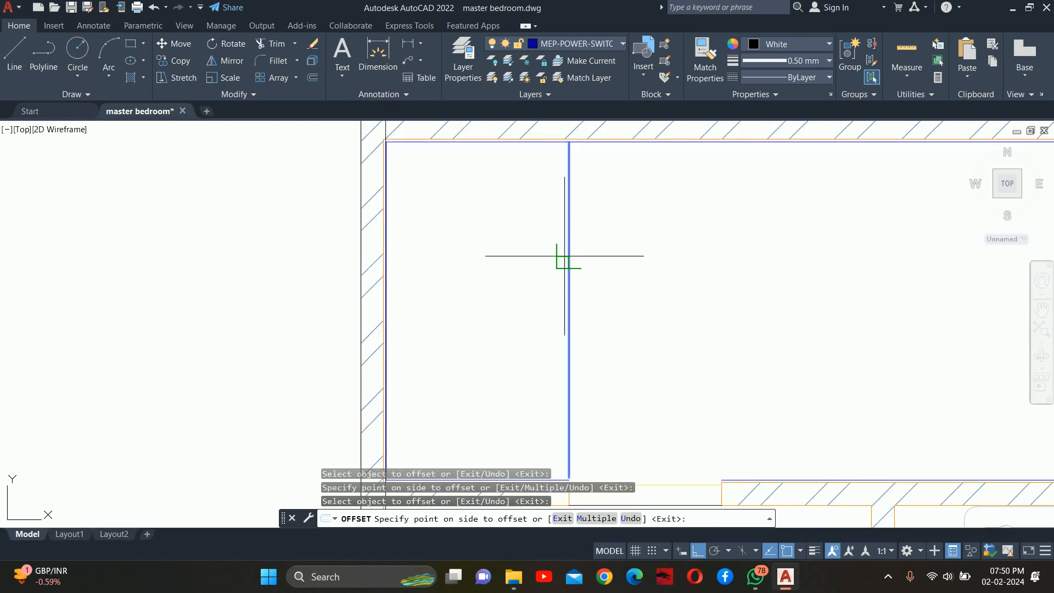
{"action": "left_click", "coordinate": [706, 271]}
{"action": "scroll", "coordinate": [705, 273], "scroll_direction": "down", "scroll_amount": 4}
{"action": "key", "text": "Escape"}
{"action": "scroll", "coordinate": [640, 265], "scroll_direction": "up", "scroll_amount": 1}
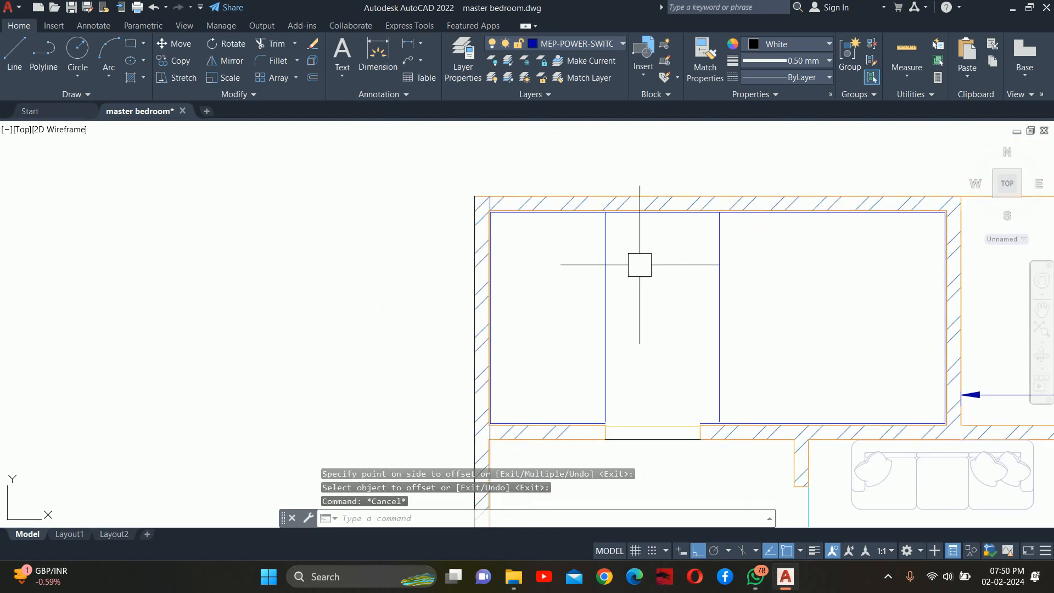
{"action": "key", "text": "Escape"}
{"action": "key", "text": "Escape"}
Step: Measure the distance from the second dividing line to the inner wall on the 12' side with a linear dimension, without placing it
{"action": "middle_click_drag", "start_coordinate": [752, 257], "coordinate": [635, 274]}
{"action": "type", "text": "dli"}
{"action": "key", "text": "Return"}
{"action": "left_click", "coordinate": [602, 275]}
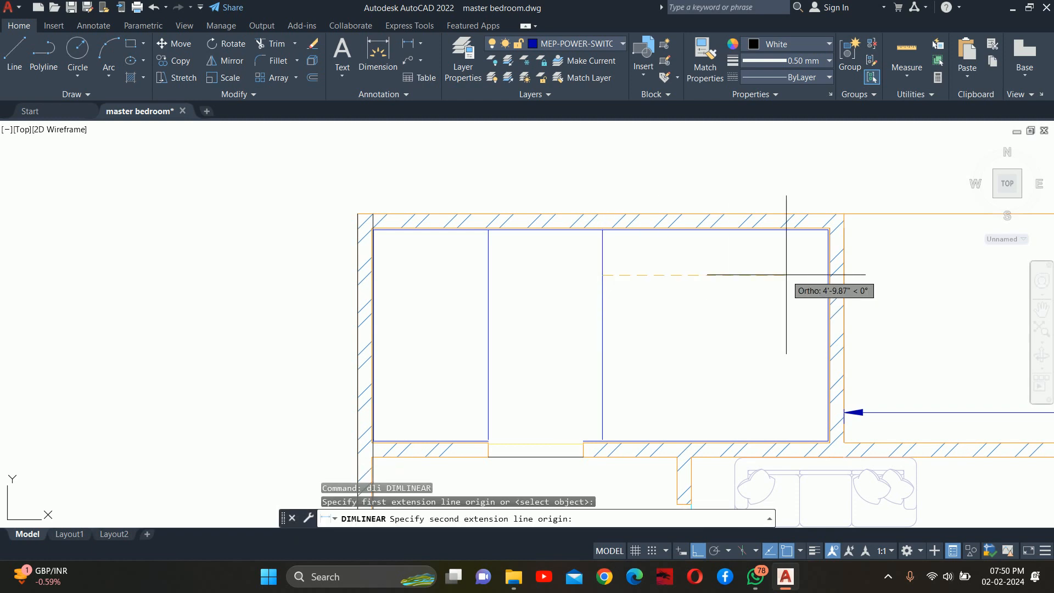
{"action": "left_click", "coordinate": [829, 275]}
{"action": "scroll", "coordinate": [723, 267], "scroll_direction": "up", "scroll_amount": 6}
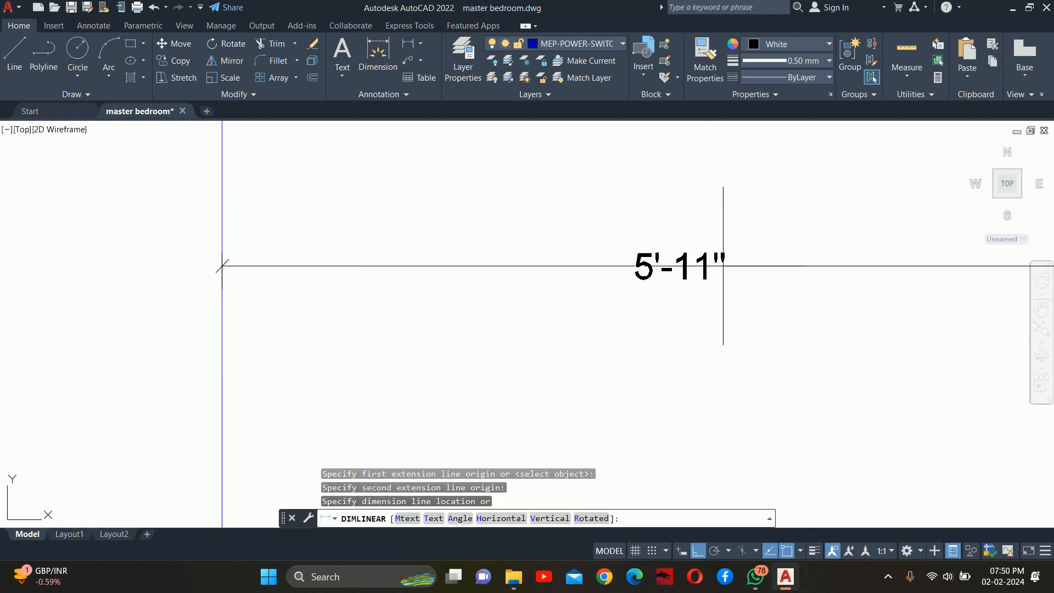
{"action": "scroll", "coordinate": [723, 266], "scroll_direction": "down", "scroll_amount": 6}
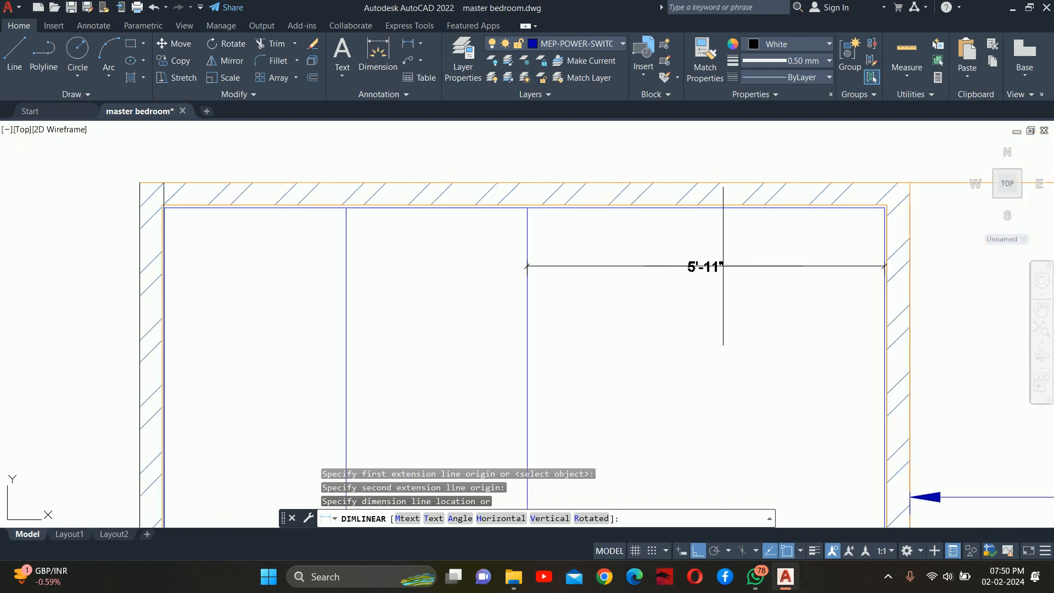
{"action": "key", "text": "Escape"}
{"action": "key", "text": "Escape"}
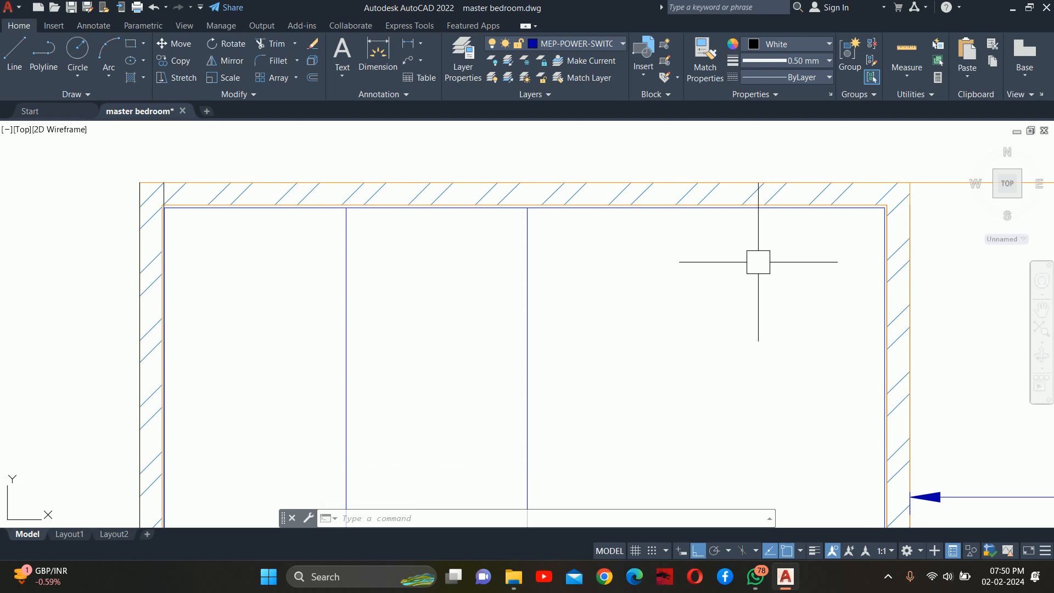
{"action": "key", "text": "Escape"}
{"action": "key", "text": "Escape"}
{"action": "scroll", "coordinate": [635, 269], "scroll_direction": "down", "scroll_amount": 5}
{"action": "middle_click_drag", "start_coordinate": [634, 269], "coordinate": [723, 227]}
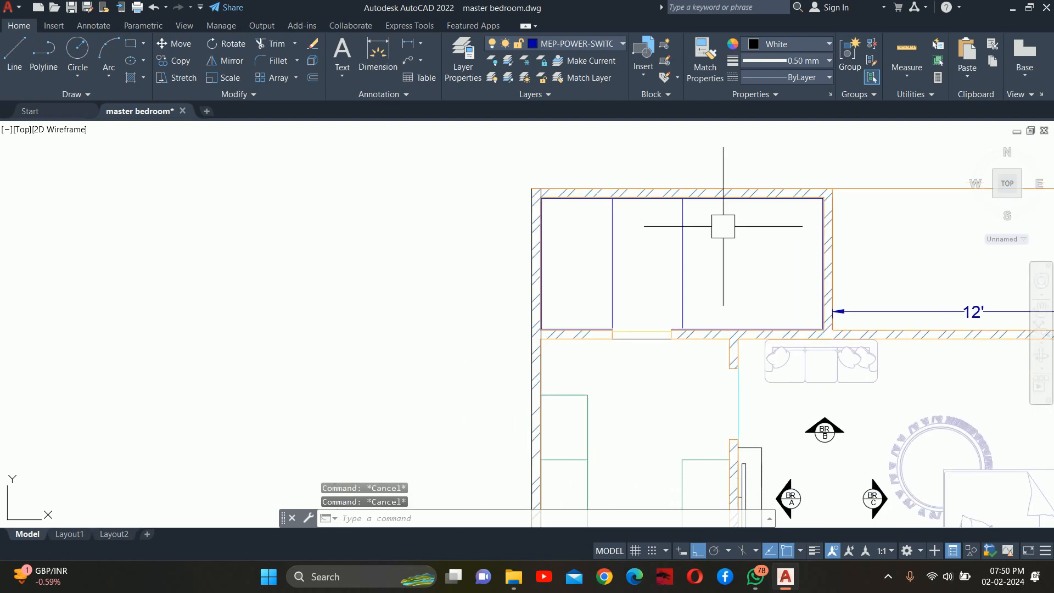
{"action": "key", "text": "Escape"}
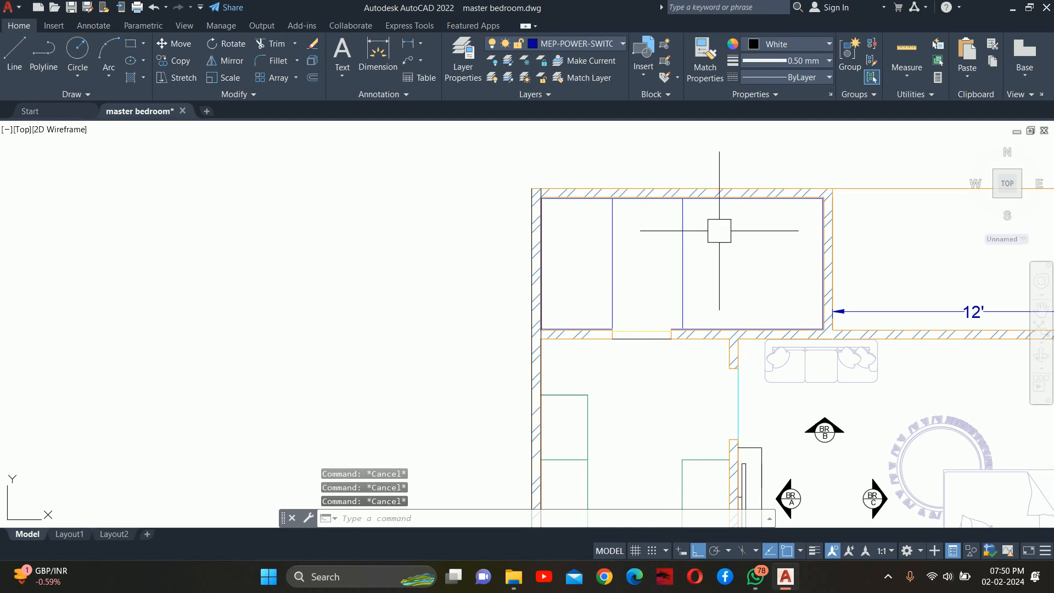
Step: Move the second dividing line 6" horizontally towards the first one, in line with the door opening's jamb
{"action": "type", "text": "m"}
{"action": "key", "text": "Return"}
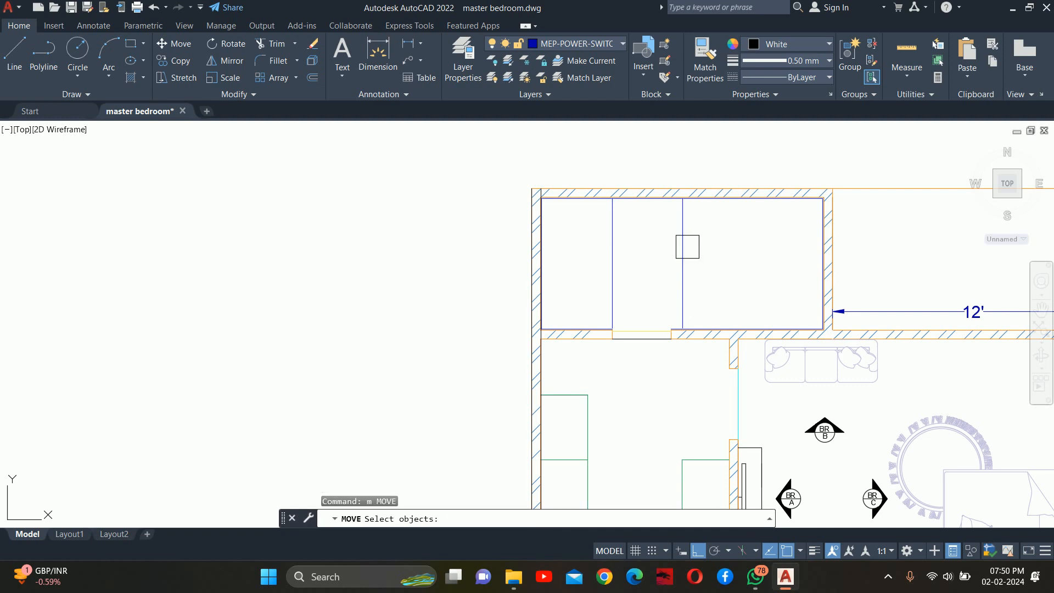
{"action": "left_click", "coordinate": [682, 242]}
{"action": "scroll", "coordinate": [690, 251], "scroll_direction": "up", "scroll_amount": 3}
{"action": "key", "text": "Return"}
{"action": "left_click", "coordinate": [730, 260]}
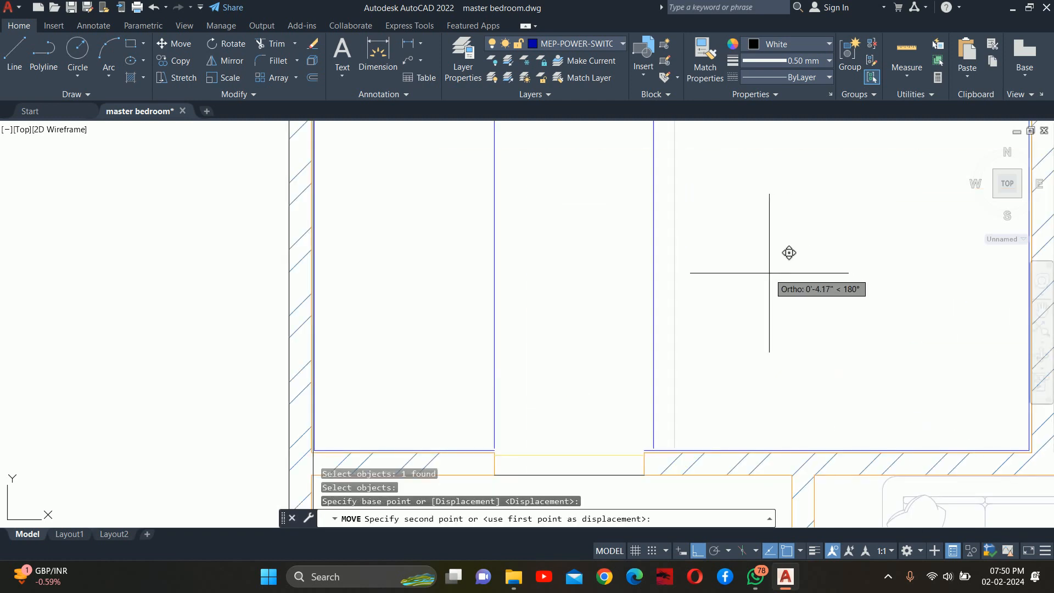
{"action": "type", "text": "6"}
{"action": "key", "text": "Return"}
{"action": "key", "text": "Escape"}
{"action": "key", "text": "Escape"}
{"action": "scroll", "coordinate": [770, 271], "scroll_direction": "down", "scroll_amount": 3}
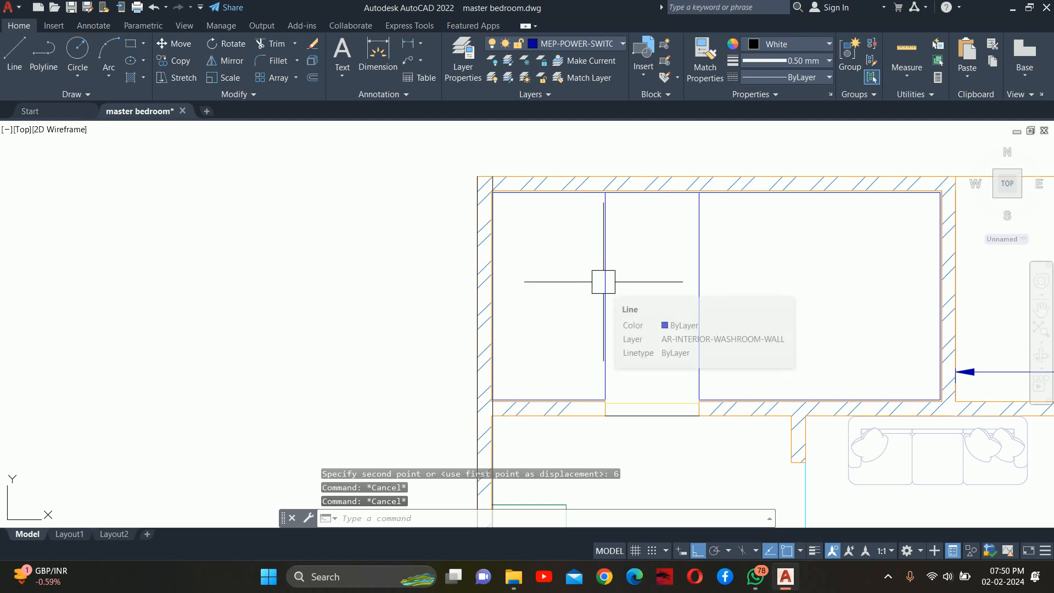
Step: Offset the inner line of the washroom's upper wall 20" down into the room
{"action": "key", "text": "Escape"}
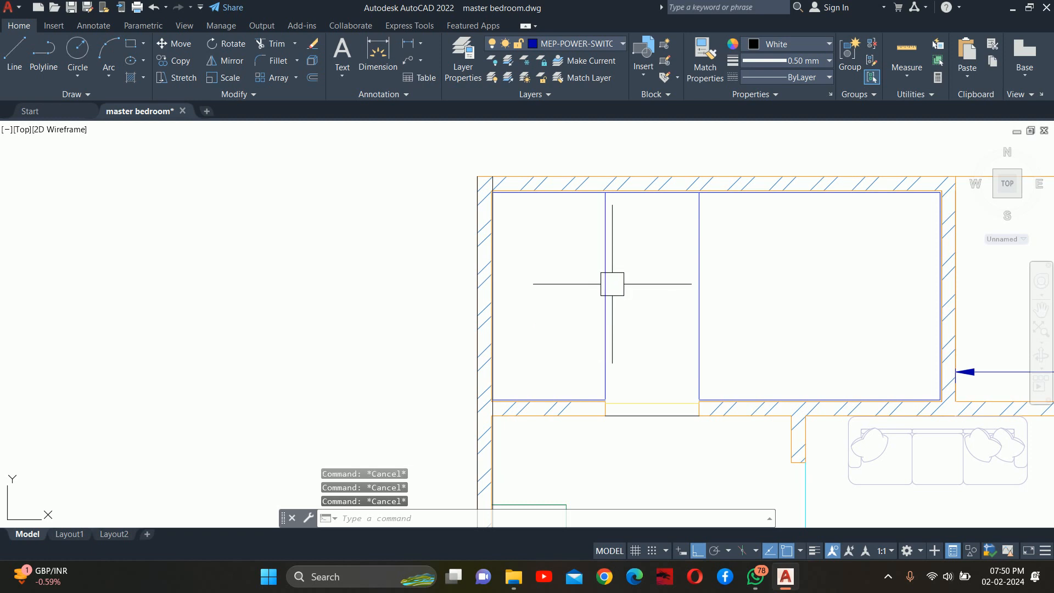
{"action": "key", "text": "Return"}
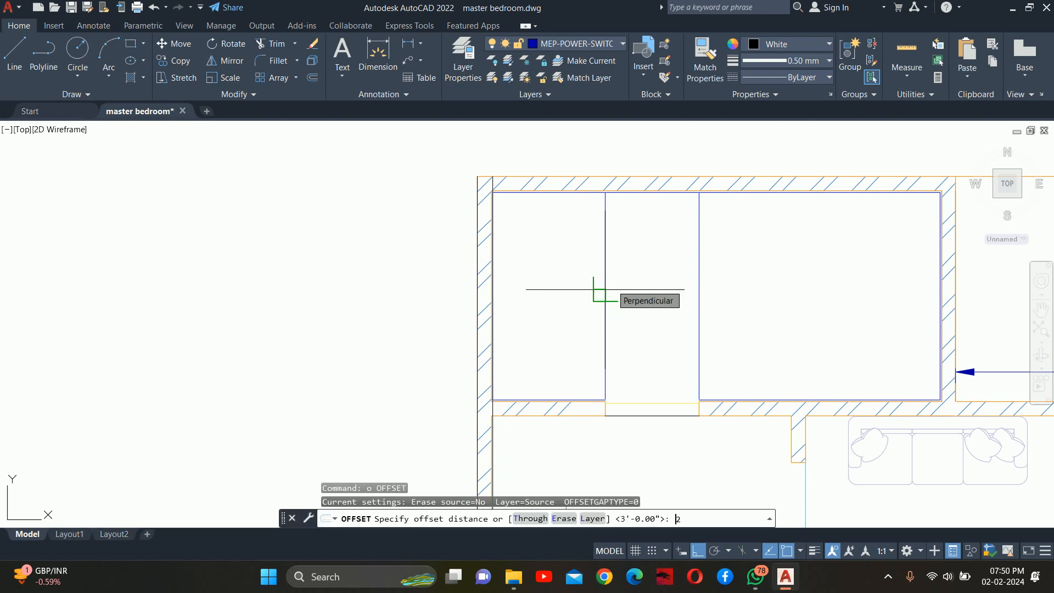
{"action": "type", "text": "20"}
{"action": "key", "text": "Return"}
{"action": "scroll", "coordinate": [627, 257], "scroll_direction": "up", "scroll_amount": 5}
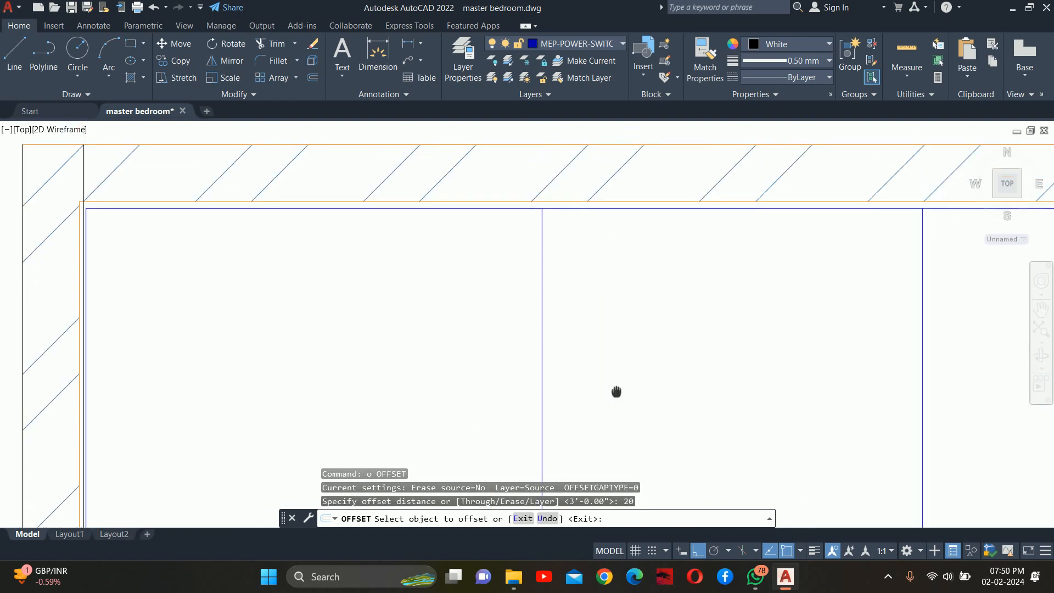
{"action": "left_click", "coordinate": [615, 254]}
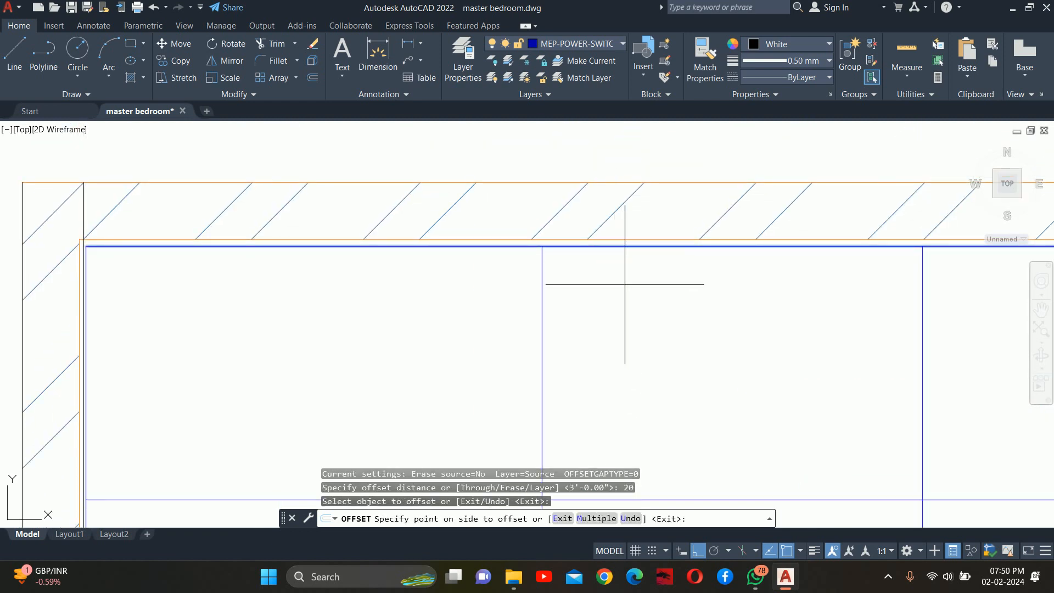
{"action": "left_click", "coordinate": [625, 285]}
{"action": "key", "text": "Return"}
{"action": "key", "text": "Escape"}
{"action": "scroll", "coordinate": [620, 328], "scroll_direction": "down", "scroll_amount": 4}
{"action": "middle_click_drag", "start_coordinate": [620, 327], "coordinate": [610, 228]}
{"action": "key", "text": "Escape"}
{"action": "key", "text": "Escape"}
Step: Trim away the first dividing line and cut the second divider and the 20" offset line back to a rectangle in the upper-left corner
{"action": "type", "text": "tr"}
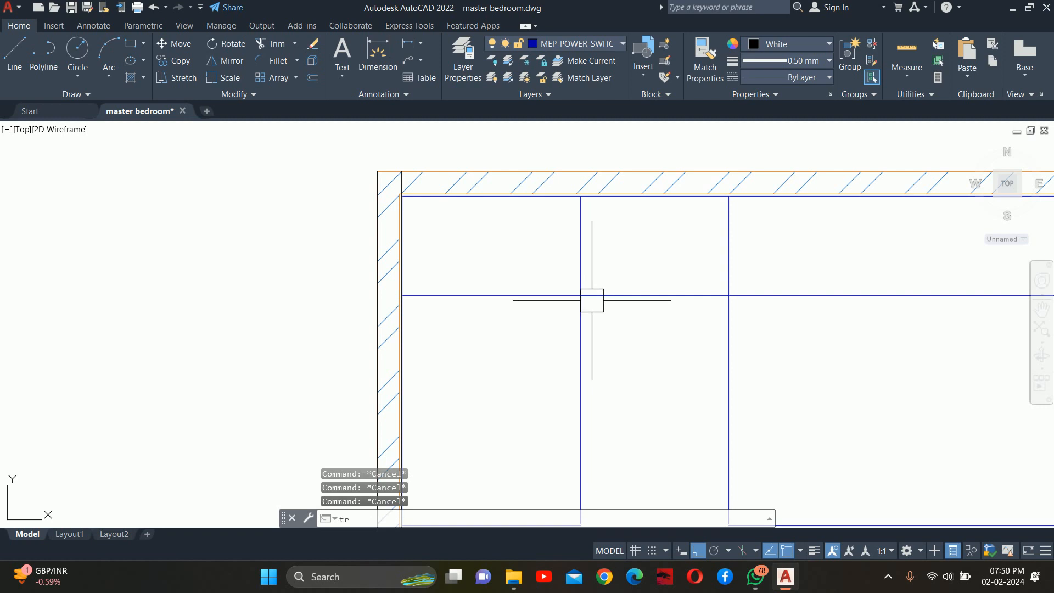
{"action": "key", "text": "Return"}
{"action": "left_click", "coordinate": [568, 364]}
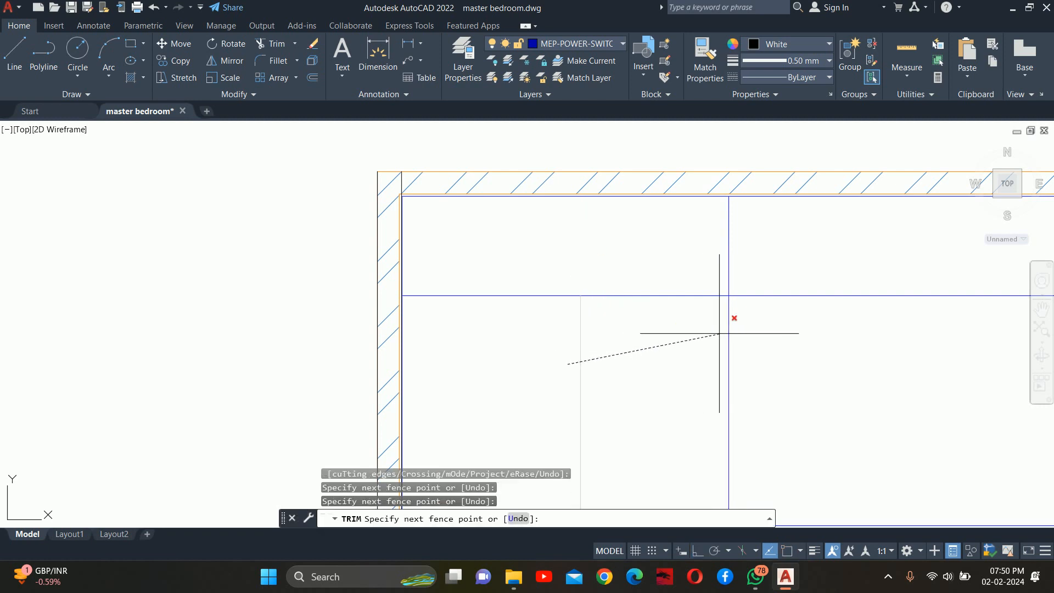
{"action": "left_click", "coordinate": [597, 338]}
{"action": "key", "text": "Escape"}
{"action": "key", "text": "Escape"}
{"action": "key", "text": "Escape"}
{"action": "scroll", "coordinate": [334, 330], "scroll_direction": "down", "scroll_amount": 5}
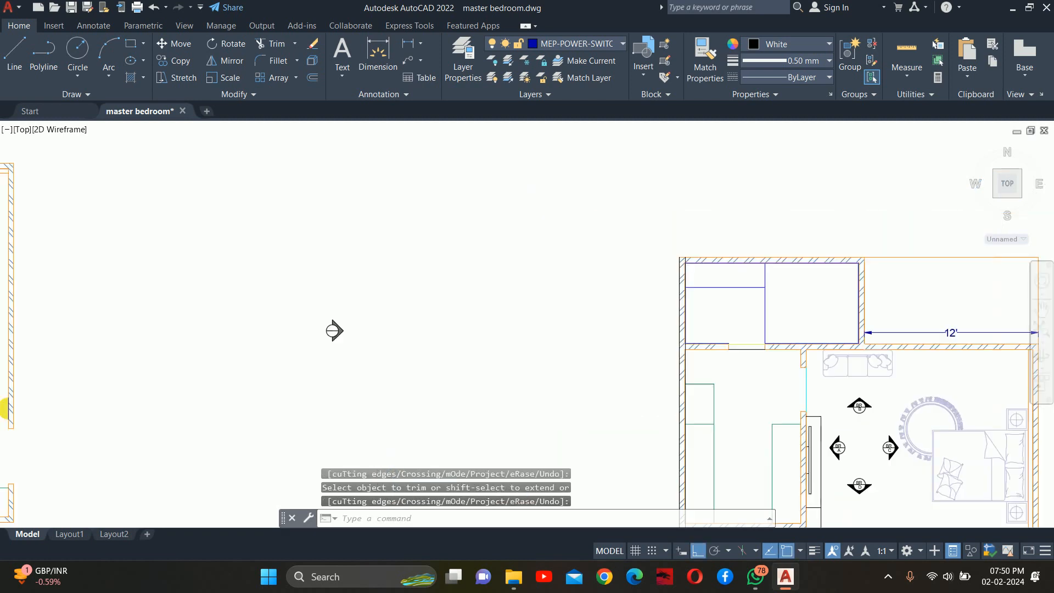
{"action": "scroll", "coordinate": [776, 301], "scroll_direction": "up", "scroll_amount": 5}
{"action": "key", "text": "Return"}
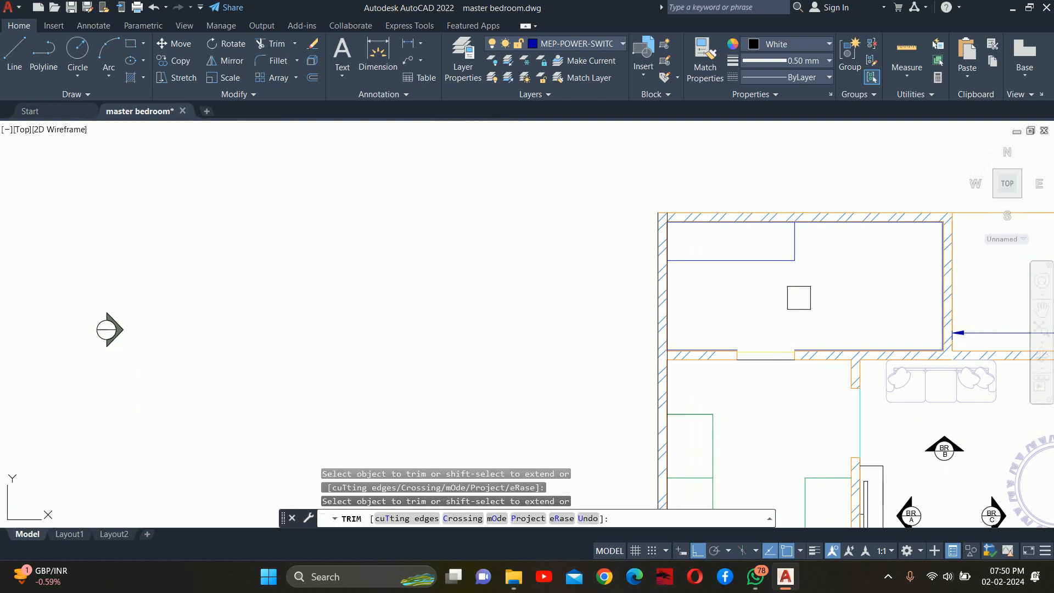
{"action": "key", "text": "Escape"}
{"action": "key", "text": "Escape"}
Step: Measure the depth of the corner rectangle along its short side with a linear dimension, without placing it
{"action": "middle_click_drag", "start_coordinate": [770, 289], "coordinate": [653, 285]}
{"action": "type", "text": "dli"}
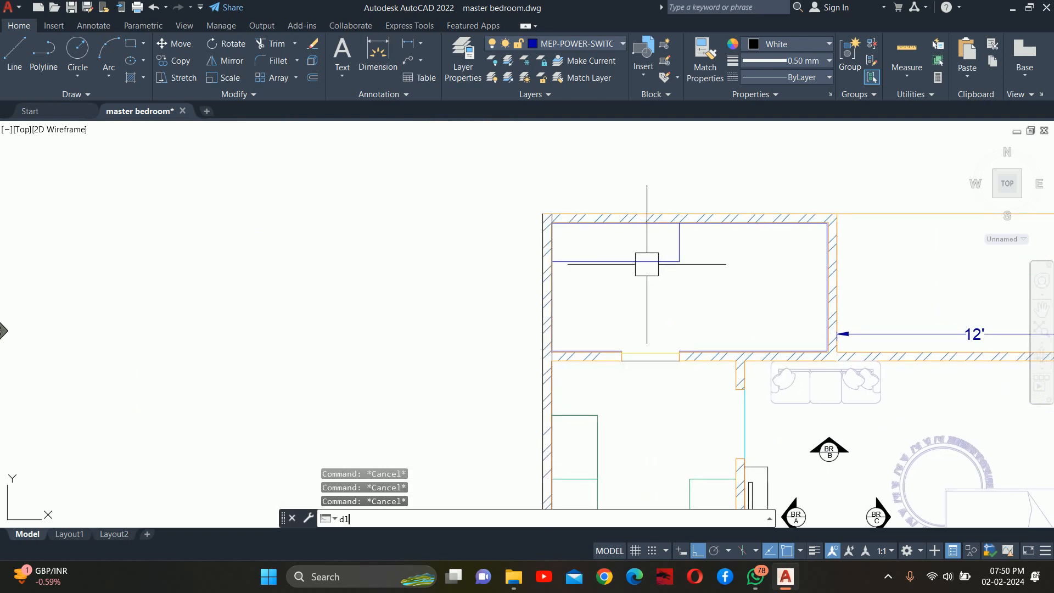
{"action": "key", "text": "Return"}
{"action": "scroll", "coordinate": [683, 240], "scroll_direction": "up", "scroll_amount": 4}
{"action": "key", "text": "Return"}
{"action": "left_click", "coordinate": [663, 236]}
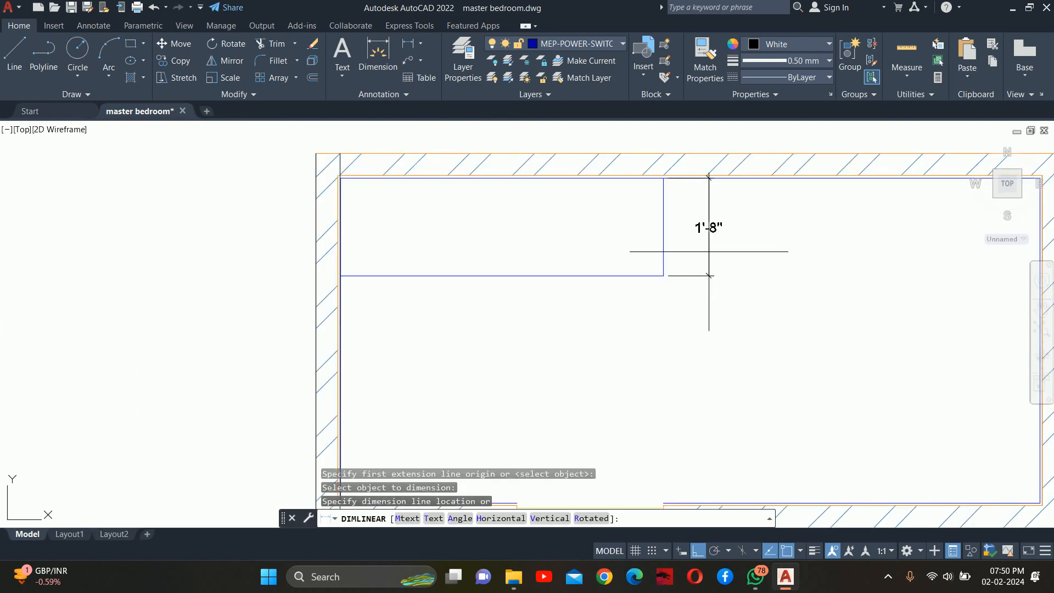
{"action": "key", "text": "Escape"}
Step: Measure the vertical distance from the door opening's inner corner up to the corner rectangle with a linear dimension, without placing it
{"action": "scroll", "coordinate": [643, 236], "scroll_direction": "down", "scroll_amount": 4}
{"action": "scroll", "coordinate": [589, 228], "scroll_direction": "up", "scroll_amount": 3}
{"action": "type", "text": "dli"}
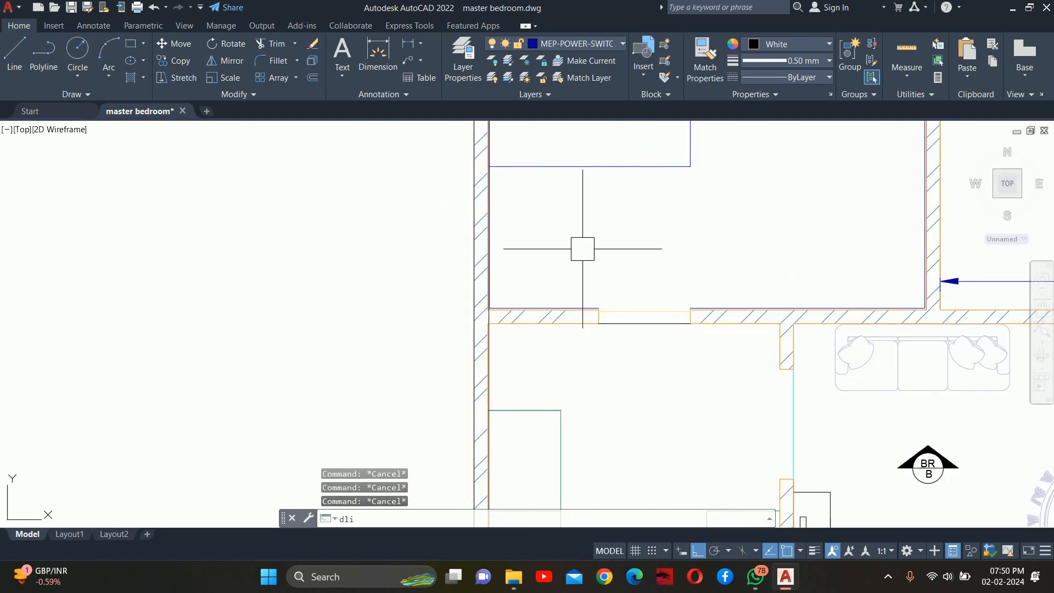
{"action": "key", "text": "Return"}
{"action": "left_click", "coordinate": [599, 309]}
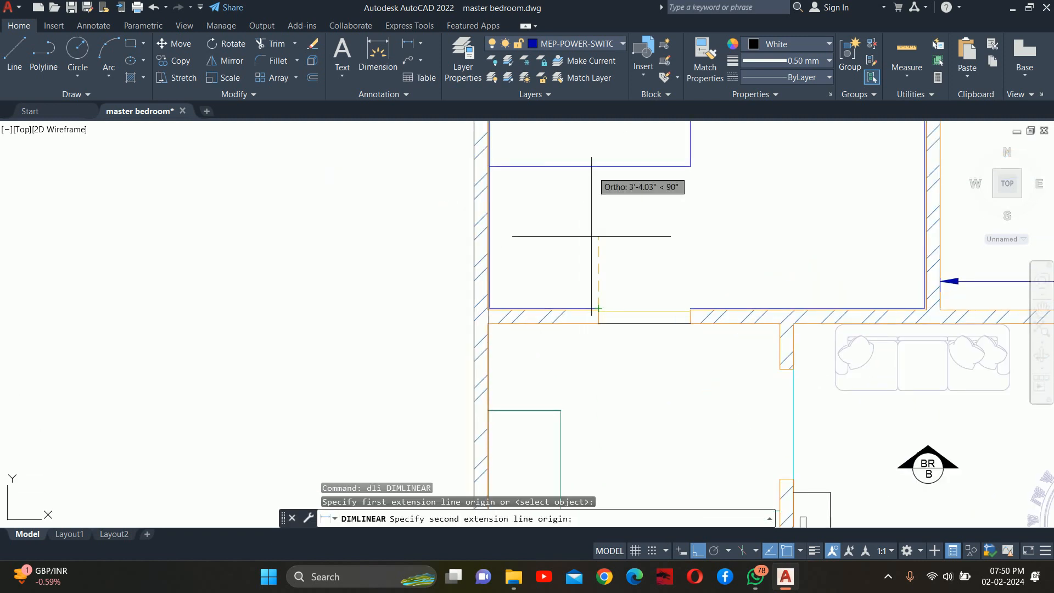
{"action": "left_click", "coordinate": [589, 167]}
{"action": "scroll", "coordinate": [617, 213], "scroll_direction": "up", "scroll_amount": 4}
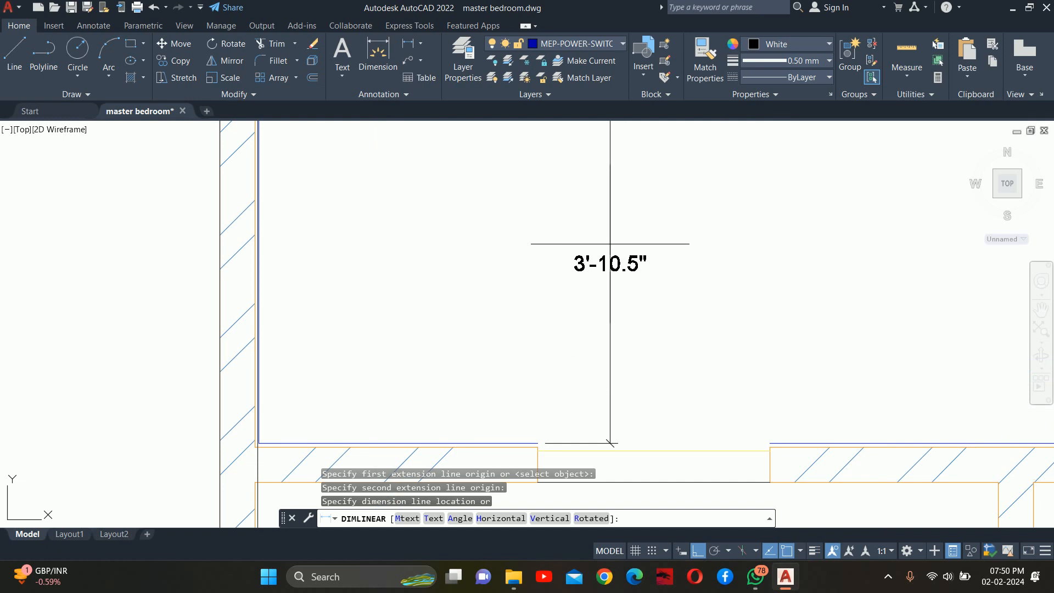
{"action": "key", "text": "Escape"}
{"action": "key", "text": "Escape"}
{"action": "key", "text": "Escape"}
Step: Offset the inner line of the lower wall, on the short stretch left of the door opening, 6" up into the room
{"action": "scroll", "coordinate": [579, 313], "scroll_direction": "down", "scroll_amount": 2}
{"action": "middle_click_drag", "start_coordinate": [579, 313], "coordinate": [604, 247]}
{"action": "scroll", "coordinate": [523, 318], "scroll_direction": "up", "scroll_amount": 2}
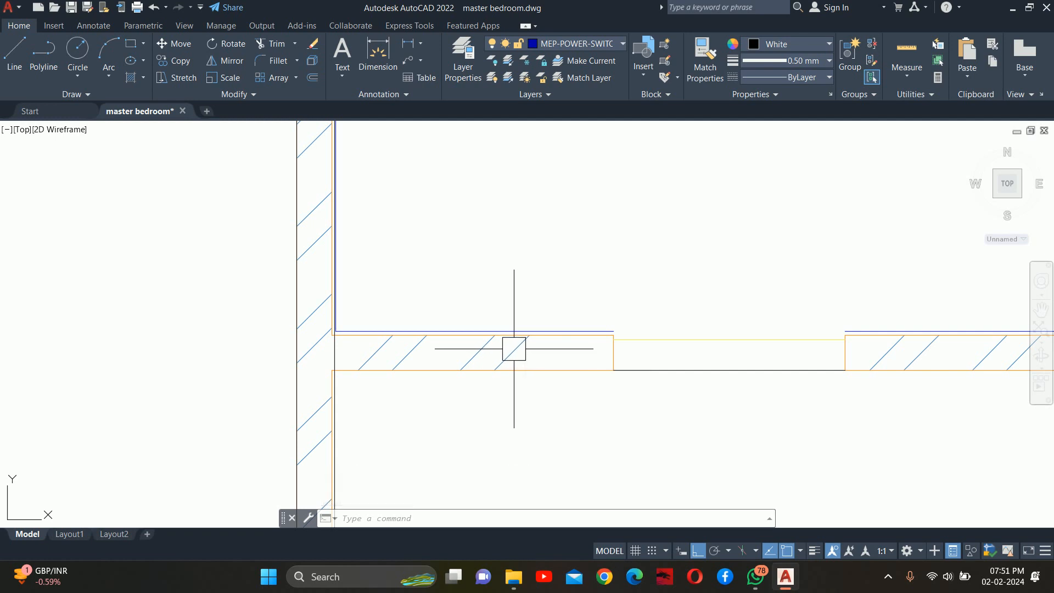
{"action": "key", "text": "Escape"}
{"action": "key", "text": "Escape"}
{"action": "key", "text": "Escape"}
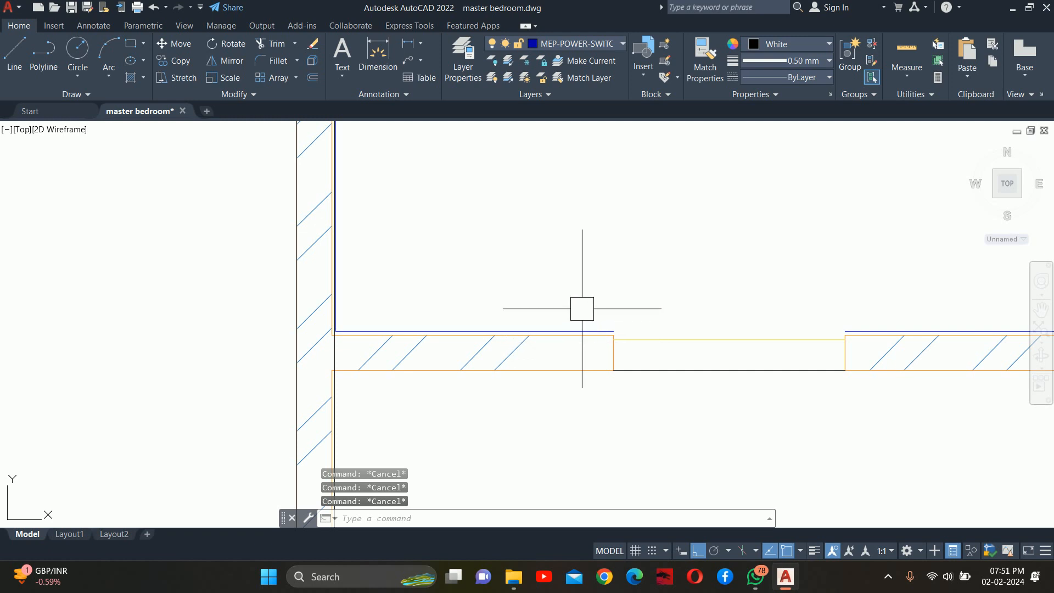
{"action": "type", "text": "o"}
{"action": "key", "text": "Return"}
{"action": "type", "text": "6"}
{"action": "key", "text": "Return"}
{"action": "scroll", "coordinate": [583, 321], "scroll_direction": "up", "scroll_amount": 2}
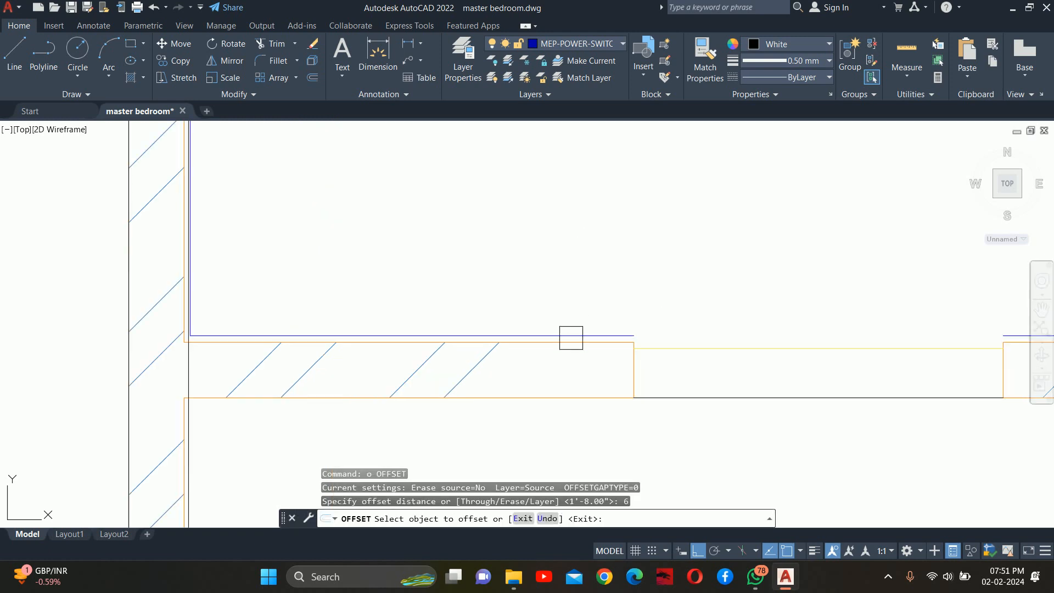
{"action": "left_click", "coordinate": [570, 336]}
{"action": "left_click", "coordinate": [569, 316]}
{"action": "key", "text": "Escape"}
{"action": "key", "text": "Escape"}
{"action": "key", "text": "Escape"}
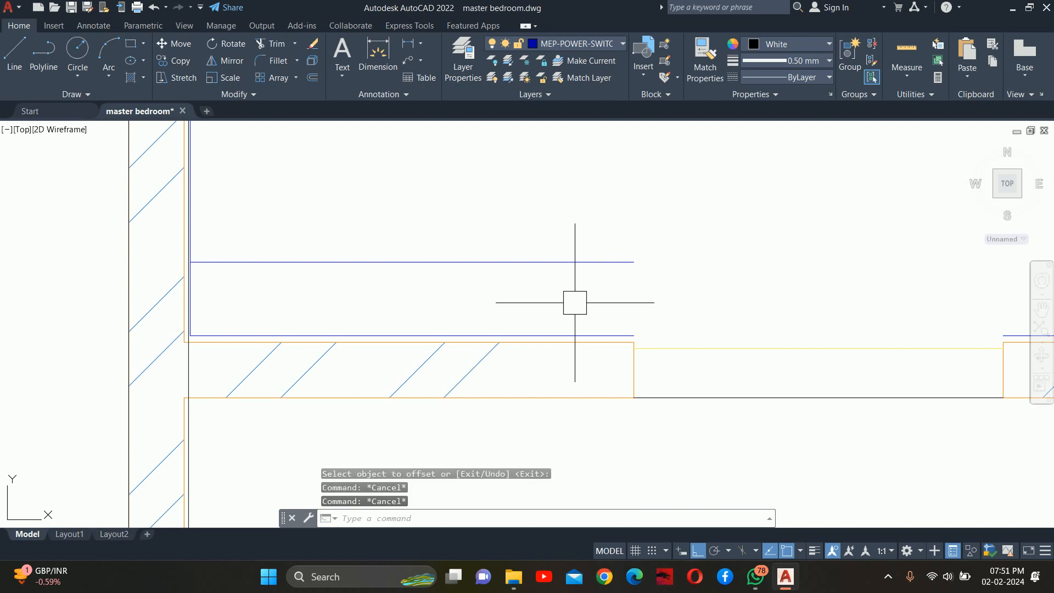
Step: Offset the new line once upward and once downward, picking the gap between the old inner line and the wall face as distance
{"action": "type", "text": "o"}
{"action": "key", "text": "Return"}
{"action": "scroll", "coordinate": [650, 332], "scroll_direction": "up", "scroll_amount": 3}
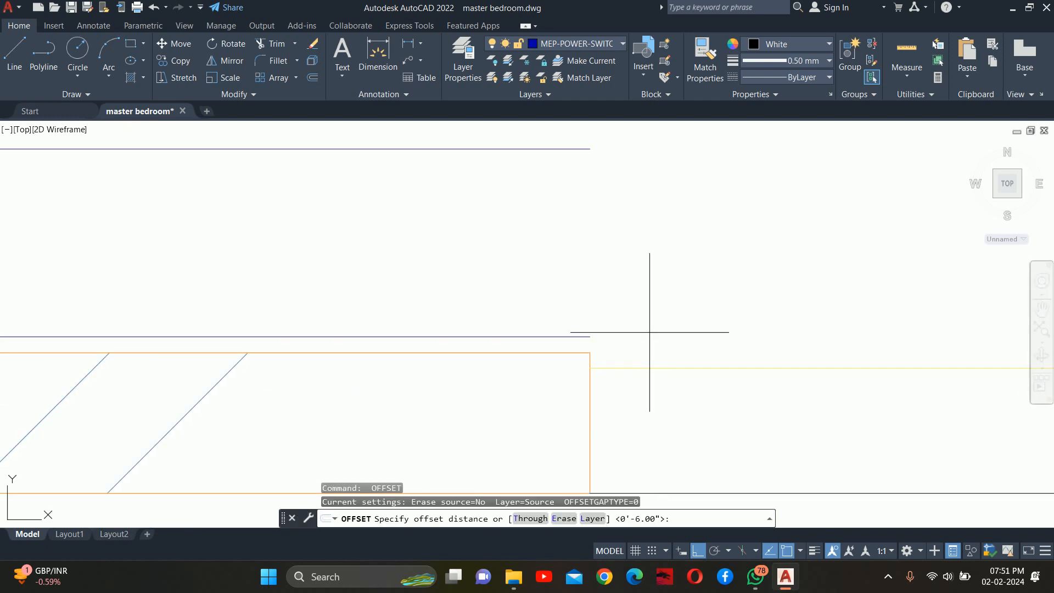
{"action": "left_click", "coordinate": [590, 337]}
{"action": "left_click", "coordinate": [590, 352]}
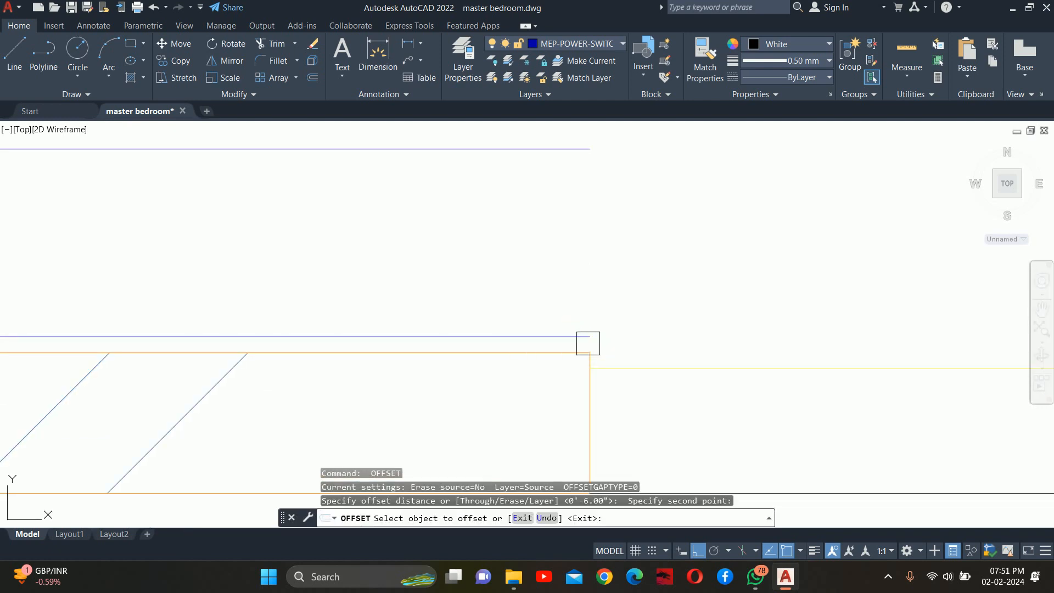
{"action": "scroll", "coordinate": [588, 342], "scroll_direction": "down", "scroll_amount": 2}
{"action": "middle_click_drag", "start_coordinate": [588, 342], "coordinate": [599, 424]}
{"action": "left_click", "coordinate": [549, 303]}
{"action": "left_click", "coordinate": [553, 247]}
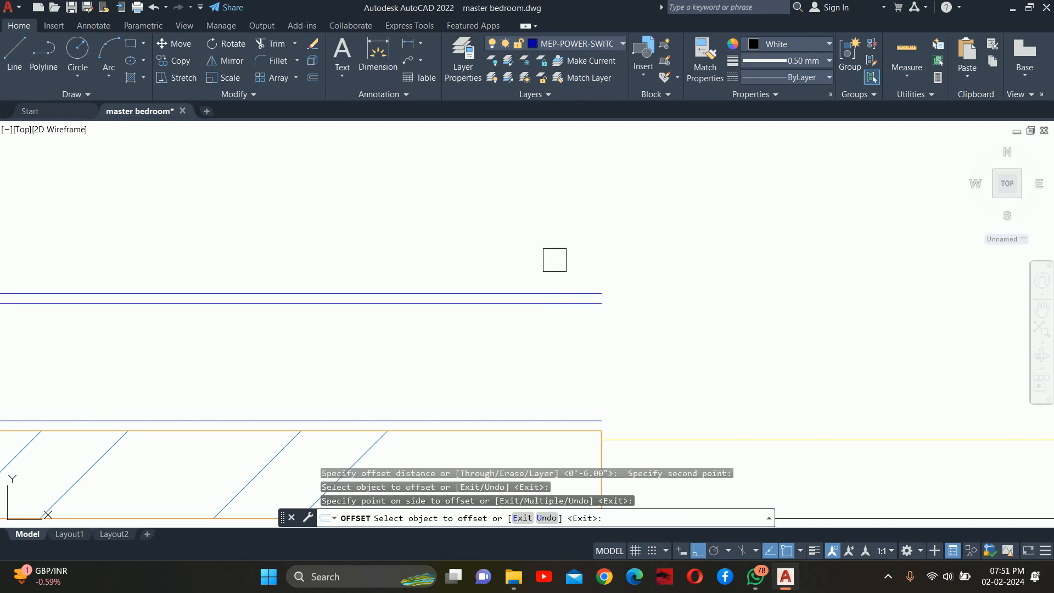
{"action": "left_click", "coordinate": [557, 299]}
{"action": "scroll", "coordinate": [557, 300], "scroll_direction": "up", "scroll_amount": 2}
{"action": "left_click", "coordinate": [551, 358]}
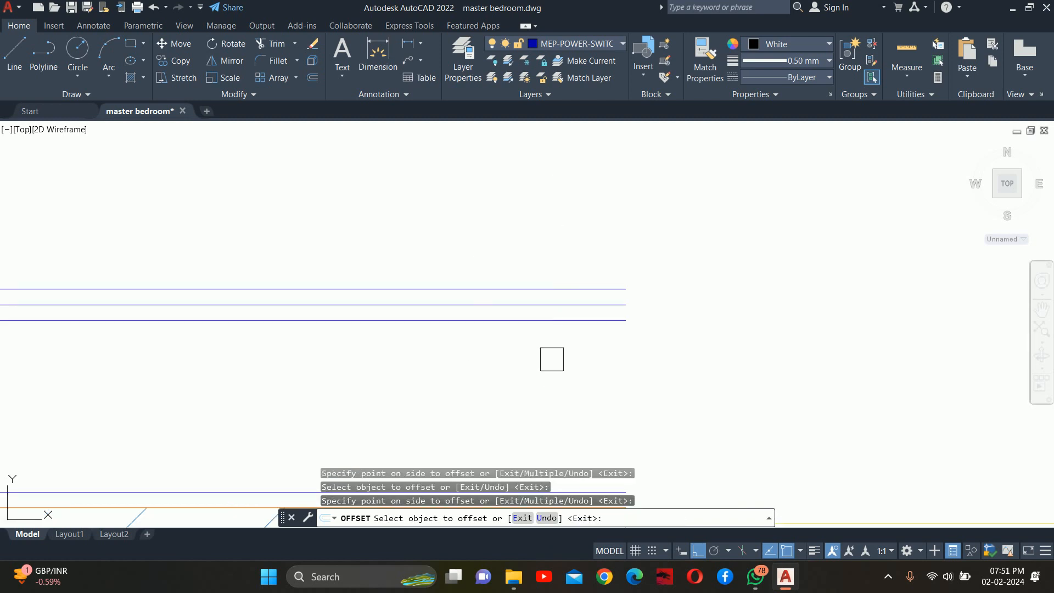
Step: Delete the uppermost offset line and the old inner line beside the wall left of the door opening
{"action": "key", "text": "Return"}
{"action": "left_click", "coordinate": [575, 290]}
{"action": "key", "text": "Delete"}
{"action": "scroll", "coordinate": [575, 291], "scroll_direction": "down", "scroll_amount": 2}
{"action": "middle_click_drag", "start_coordinate": [539, 367], "coordinate": [544, 348]}
{"action": "scroll", "coordinate": [544, 348], "scroll_direction": "up", "scroll_amount": 2}
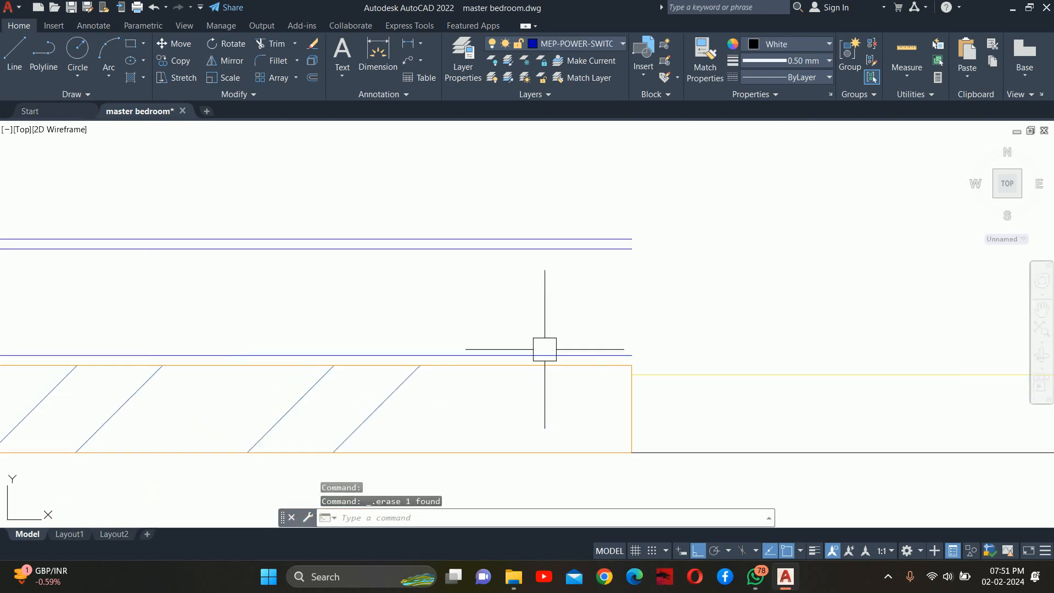
{"action": "left_click", "coordinate": [543, 352]}
{"action": "key", "text": "Delete"}
{"action": "scroll", "coordinate": [563, 324], "scroll_direction": "down", "scroll_amount": 1}
{"action": "middle_click_drag", "start_coordinate": [402, 388], "coordinate": [473, 334]}
{"action": "key", "text": "Escape"}
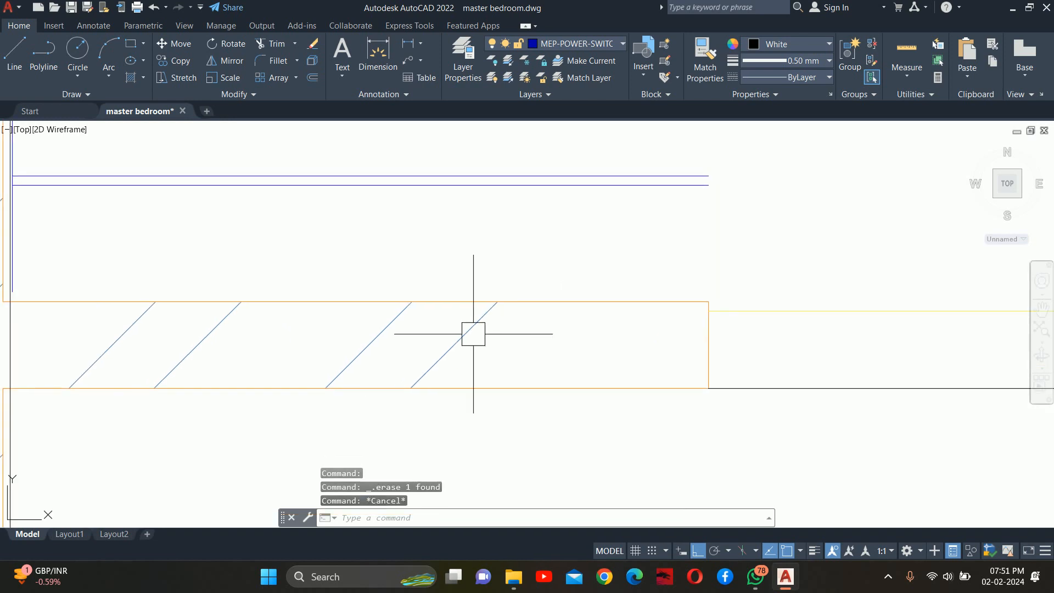
Step: Delete the hatch lines inside the short lower wall segment left of the door opening
{"action": "left_click", "coordinate": [473, 335]}
{"action": "key", "text": "Escape"}
{"action": "scroll", "coordinate": [477, 345], "scroll_direction": "down", "scroll_amount": 1}
{"action": "left_click", "coordinate": [502, 347]}
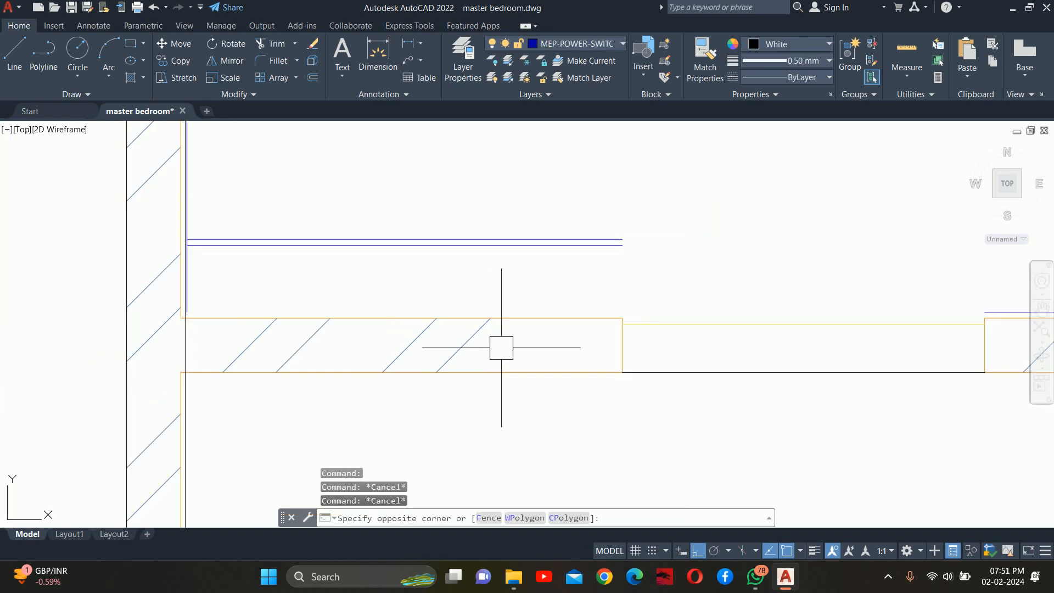
{"action": "left_click", "coordinate": [202, 336]}
{"action": "key", "text": "Delete"}
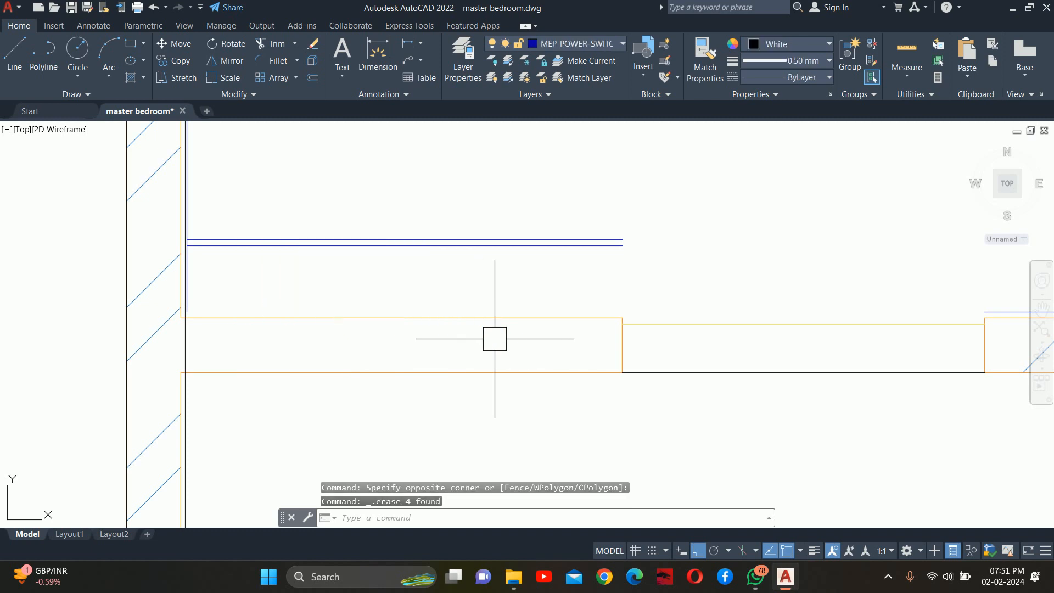
Step: Draw a vertical line from the wall's corner at the door jamb up to the end of the lower offset line
{"action": "scroll", "coordinate": [509, 337], "scroll_direction": "down", "scroll_amount": 2}
{"action": "key", "text": "Escape"}
{"action": "type", "text": "l"}
{"action": "key", "text": "Return"}
{"action": "scroll", "coordinate": [566, 332], "scroll_direction": "up", "scroll_amount": 2}
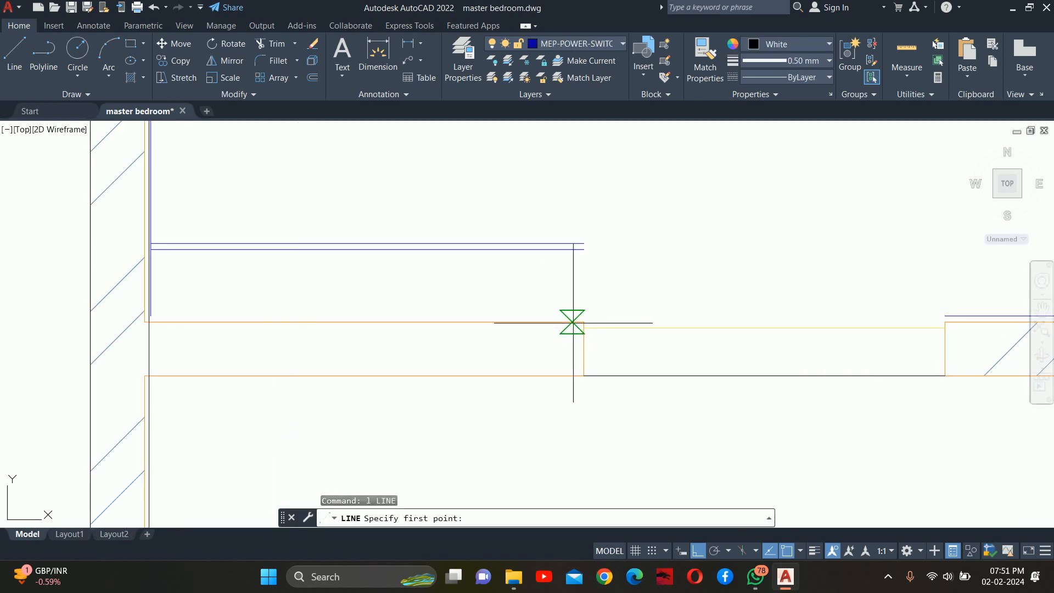
{"action": "left_click", "coordinate": [584, 322]}
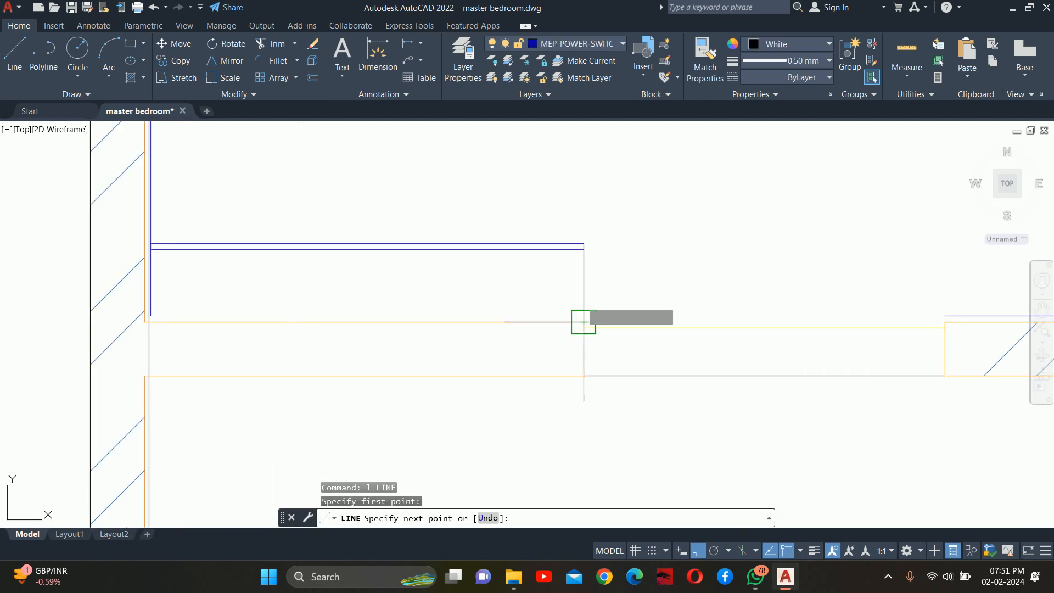
{"action": "left_click", "coordinate": [583, 249]}
{"action": "key", "text": "Escape"}
{"action": "key", "text": "Escape"}
{"action": "key", "text": "Escape"}
Step: Match the vertical line and the lower offset line to the properties of the orange wall line
{"action": "type", "text": "ma"}
{"action": "key", "text": "Return"}
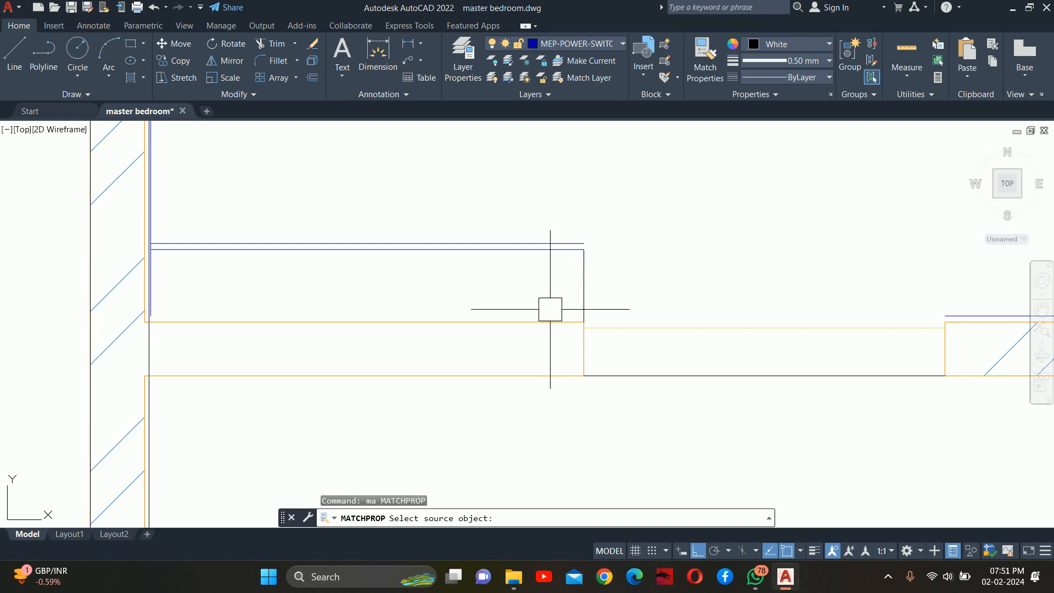
{"action": "left_click", "coordinate": [529, 328]}
{"action": "left_click", "coordinate": [581, 300]}
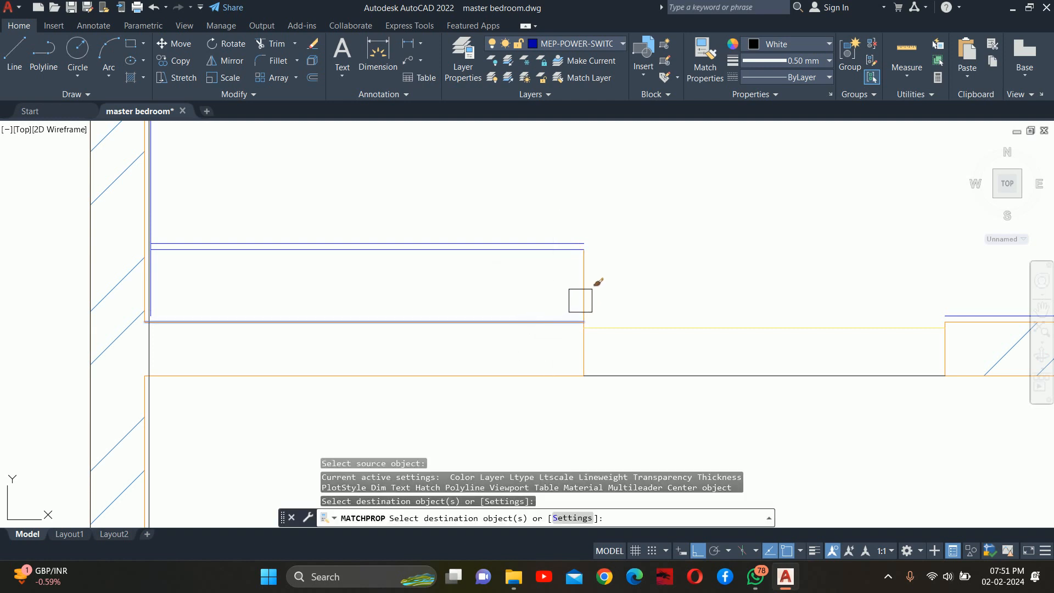
{"action": "key", "text": "Escape"}
{"action": "key", "text": "Escape"}
{"action": "key", "text": "Escape"}
Step: Draw a short vertical line joining the ends of the blue line and the orange line at the ledge's outer corner
{"action": "scroll", "coordinate": [474, 300], "scroll_direction": "up", "scroll_amount": 3}
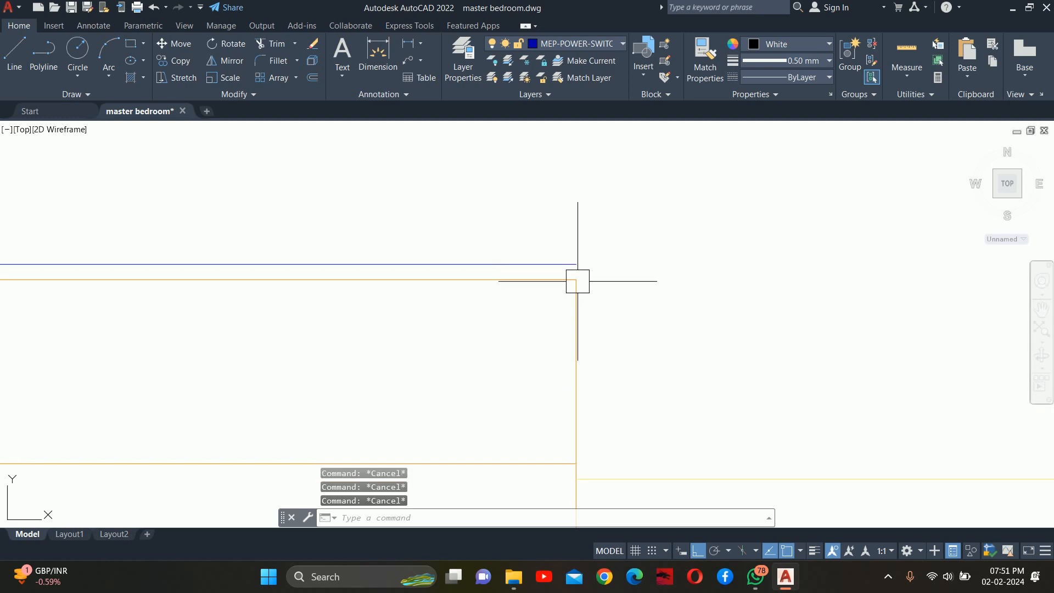
{"action": "type", "text": "l"}
{"action": "key", "text": "Return"}
{"action": "left_click", "coordinate": [576, 265]}
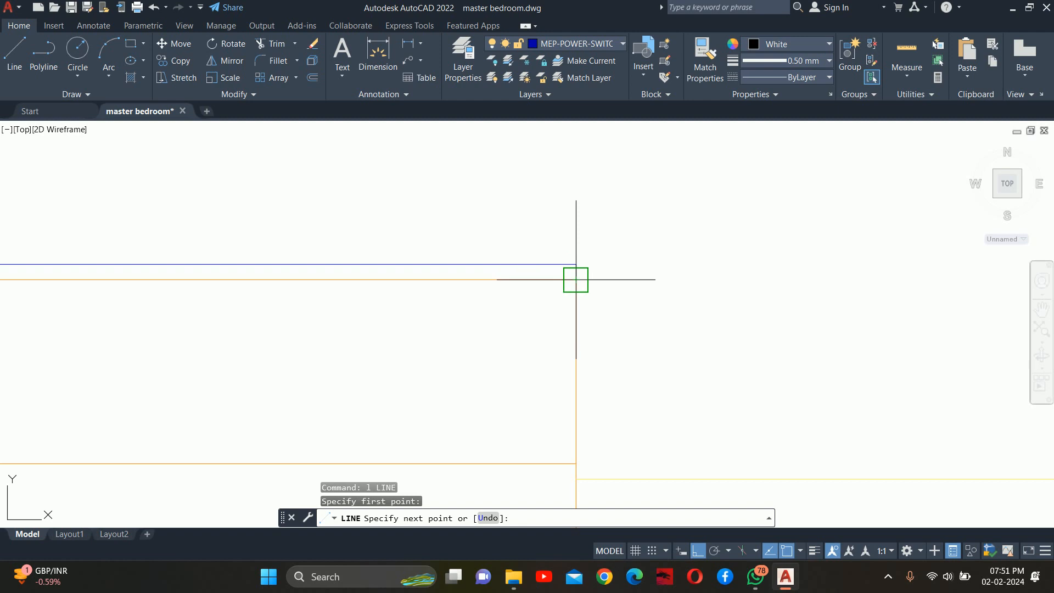
{"action": "key", "text": "Escape"}
{"action": "key", "text": "Escape"}
Step: Offset the short vertical line towards the door opening by the picked gap between the blue and orange lines, and delete the original
{"action": "type", "text": "o"}
{"action": "key", "text": "Return"}
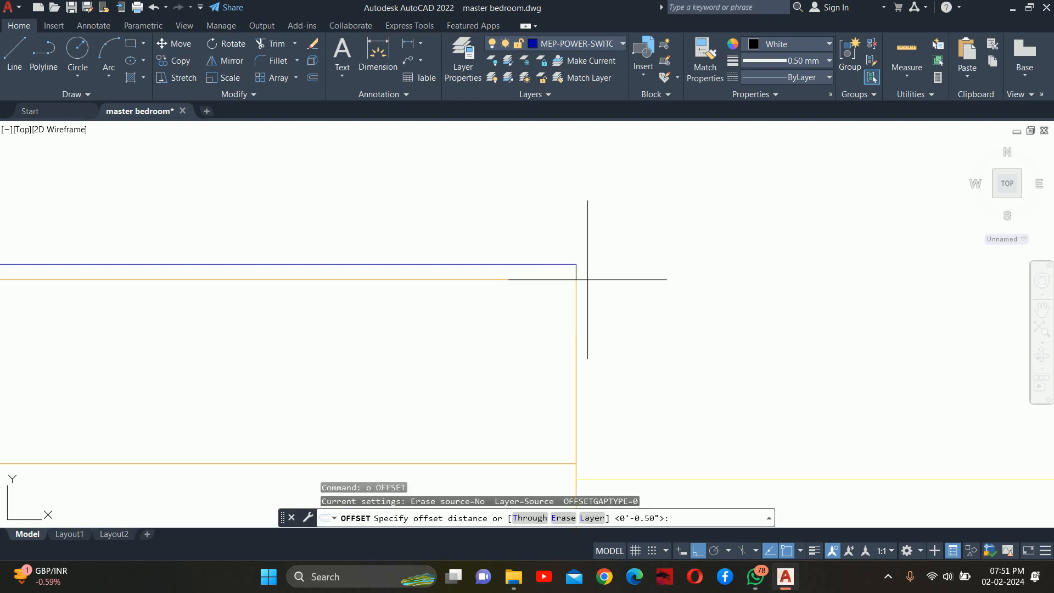
{"action": "scroll", "coordinate": [587, 279], "scroll_direction": "up", "scroll_amount": 4}
{"action": "left_click", "coordinate": [561, 275]}
{"action": "left_click", "coordinate": [563, 237]}
{"action": "scroll", "coordinate": [557, 255], "scroll_direction": "up", "scroll_amount": 2}
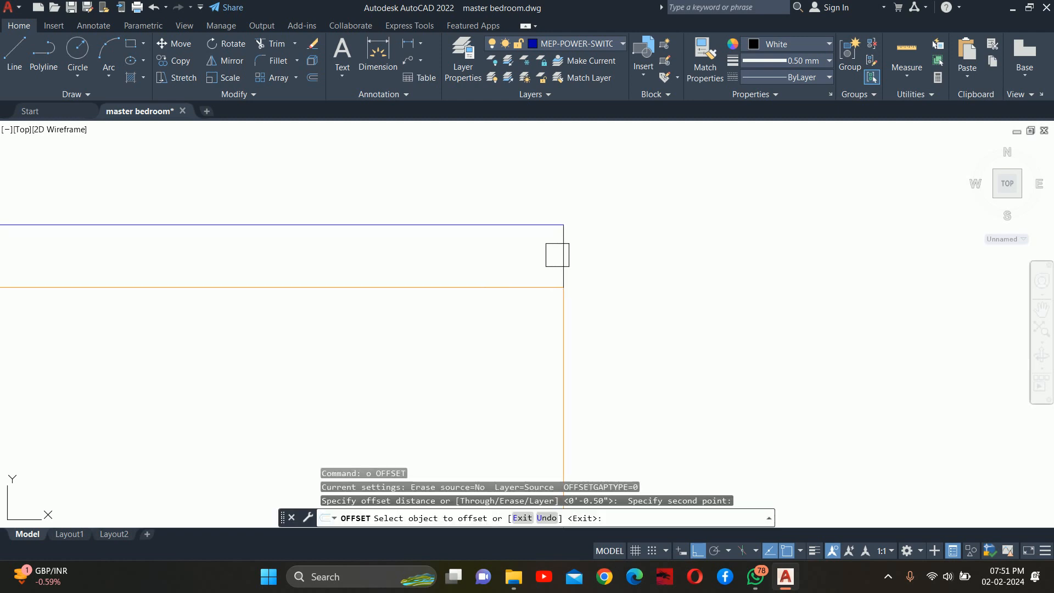
{"action": "scroll", "coordinate": [558, 254], "scroll_direction": "up", "scroll_amount": 2}
{"action": "left_click", "coordinate": [559, 254]}
{"action": "left_click", "coordinate": [595, 254]}
{"action": "key", "text": "Escape"}
{"action": "key", "text": "Escape"}
{"action": "left_click", "coordinate": [560, 242]}
{"action": "key", "text": "Delete"}
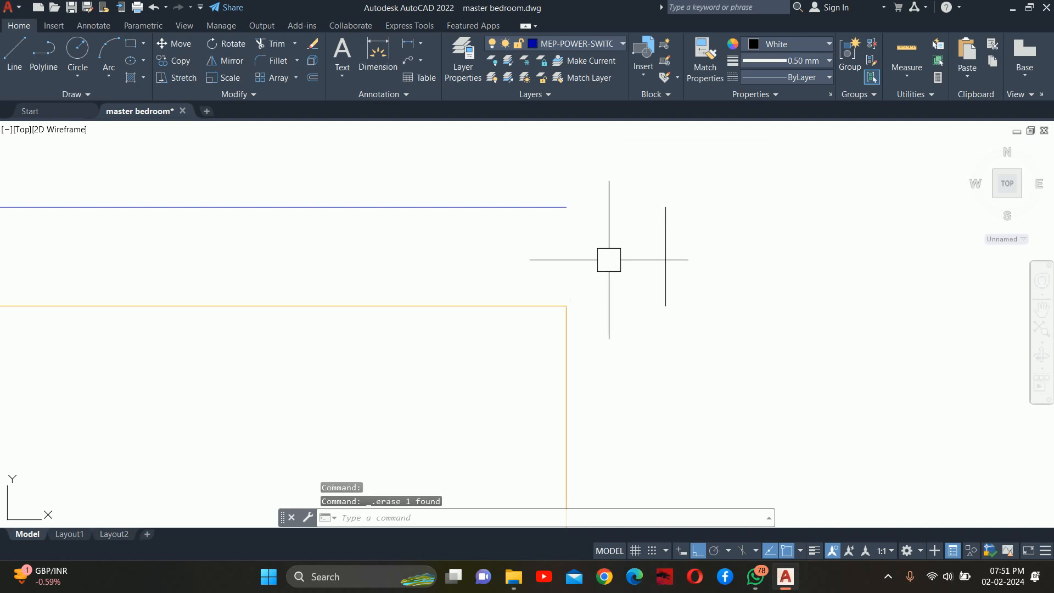
Step: Extend the blue line to the offset short line, and extend that short line down to the yellow door line
{"action": "scroll", "coordinate": [587, 264], "scroll_direction": "down", "scroll_amount": 4}
{"action": "key", "text": "Return"}
{"action": "left_click", "coordinate": [555, 238]}
{"action": "left_click", "coordinate": [556, 238]}
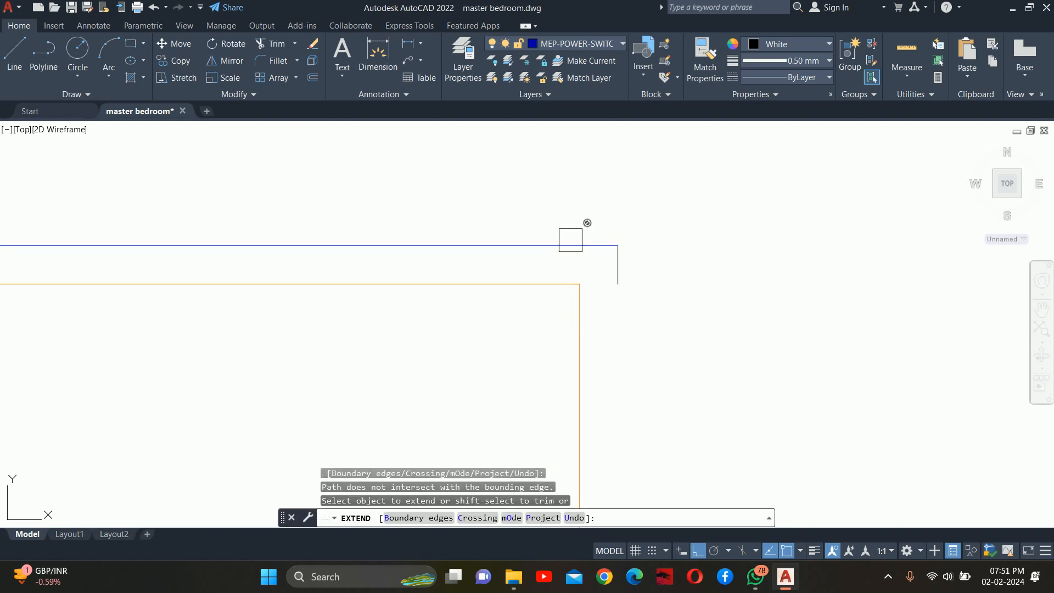
{"action": "scroll", "coordinate": [576, 247], "scroll_direction": "down", "scroll_amount": 4}
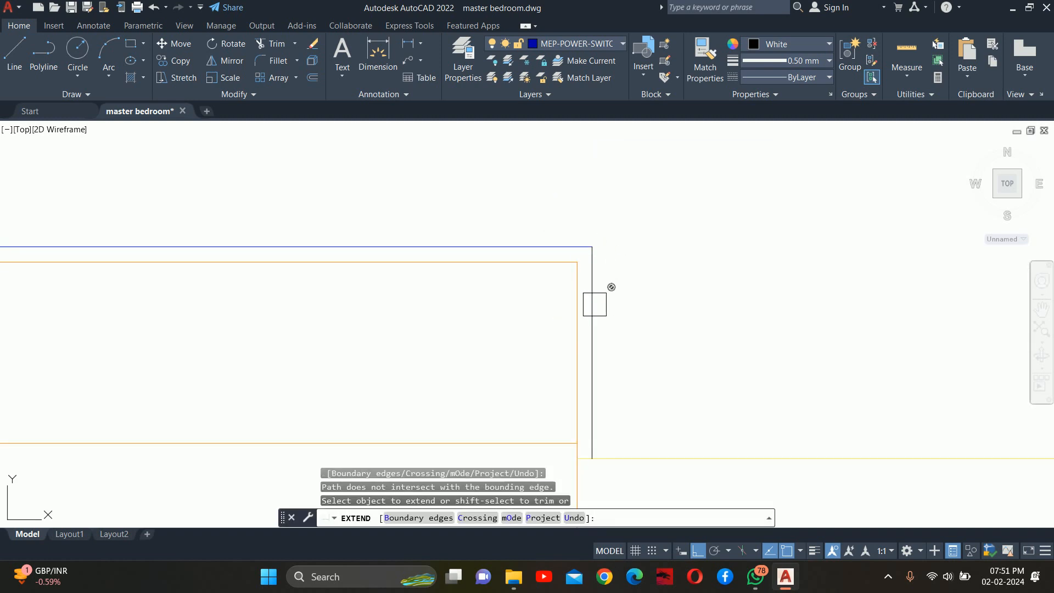
{"action": "key", "text": "Escape"}
{"action": "key", "text": "Escape"}
Step: Match the extended vertical line at the ledge's end to the properties of the blue inner line
{"action": "type", "text": "ma"}
{"action": "key", "text": "Return"}
{"action": "scroll", "coordinate": [558, 261], "scroll_direction": "up", "scroll_amount": 3}
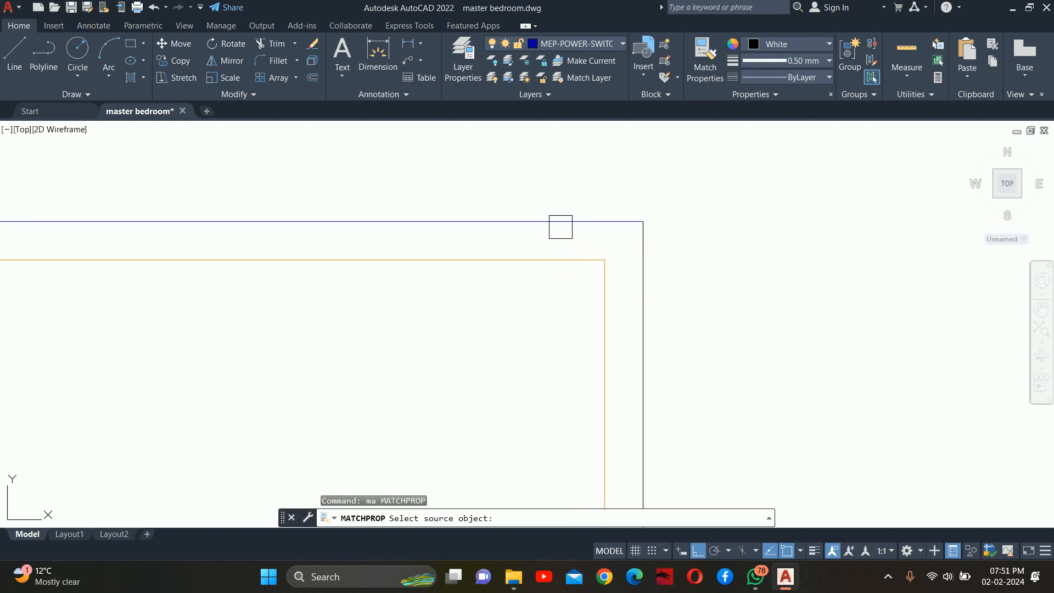
{"action": "left_click", "coordinate": [561, 224]}
{"action": "left_click", "coordinate": [634, 253]}
{"action": "key", "text": "Escape"}
{"action": "key", "text": "Escape"}
{"action": "key", "text": "Escape"}
Step: Measure the clear distance between the thickened lower wall and the corner rectangle with a linear dimension, without placing it
{"action": "scroll", "coordinate": [632, 242], "scroll_direction": "down", "scroll_amount": 9}
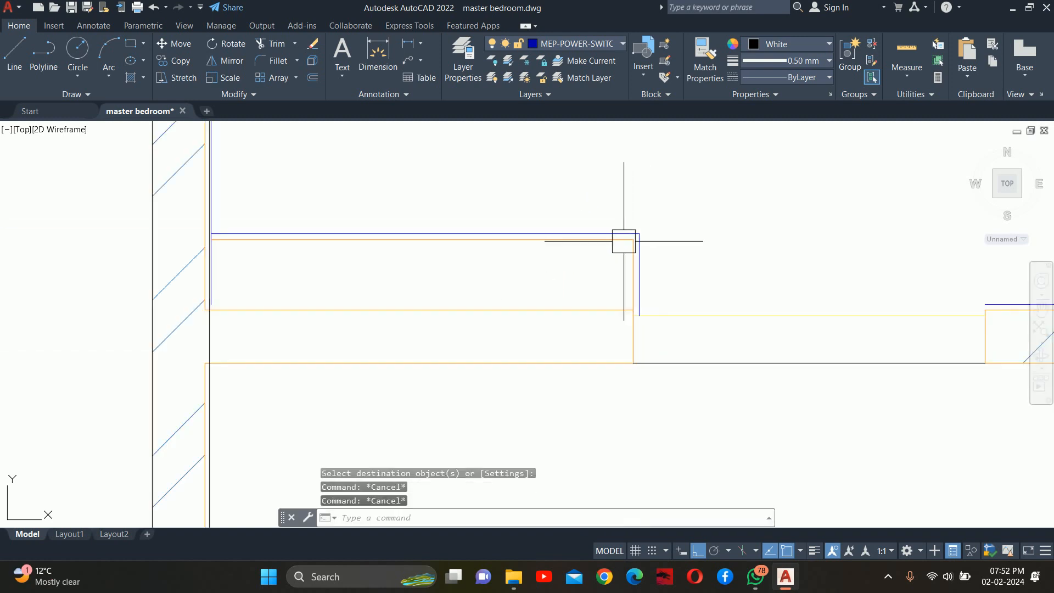
{"action": "middle_click_drag", "start_coordinate": [599, 255], "coordinate": [614, 367]}
{"action": "key", "text": "Escape"}
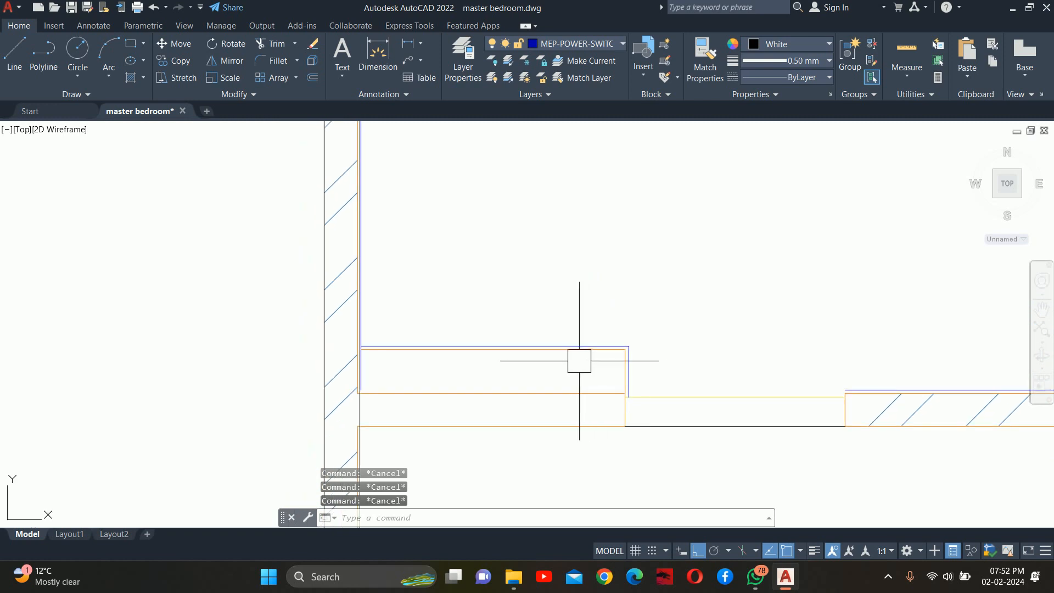
{"action": "scroll", "coordinate": [541, 363], "scroll_direction": "down", "scroll_amount": 1}
{"action": "scroll", "coordinate": [526, 357], "scroll_direction": "down", "scroll_amount": 1}
{"action": "middle_click_drag", "start_coordinate": [526, 358], "coordinate": [501, 354]}
{"action": "scroll", "coordinate": [526, 358], "scroll_direction": "up", "scroll_amount": 2}
{"action": "type", "text": "dli"}
{"action": "key", "text": "Return"}
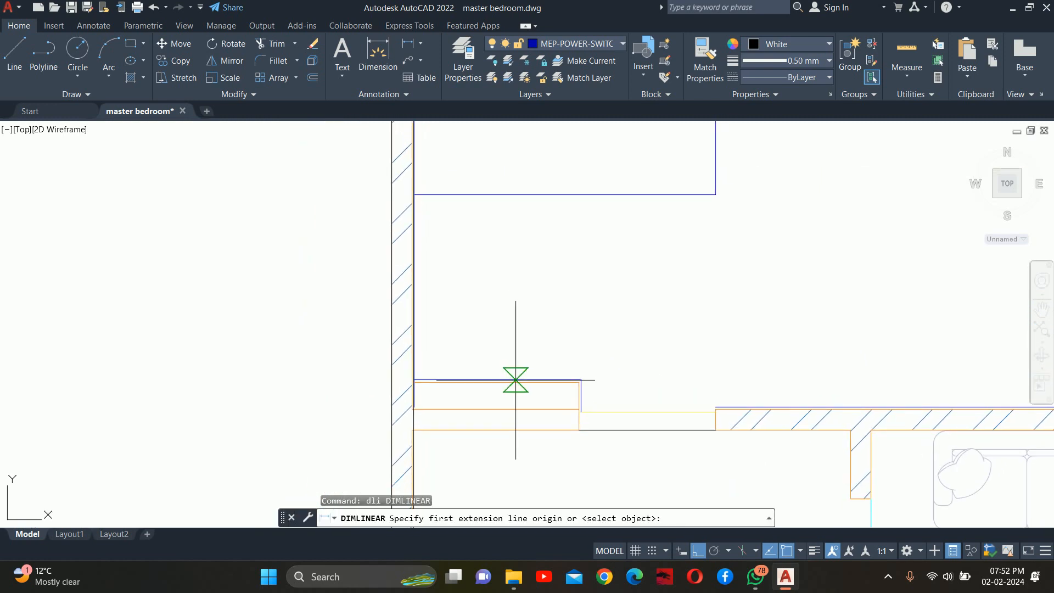
{"action": "left_click", "coordinate": [514, 380]}
{"action": "left_click", "coordinate": [512, 195]}
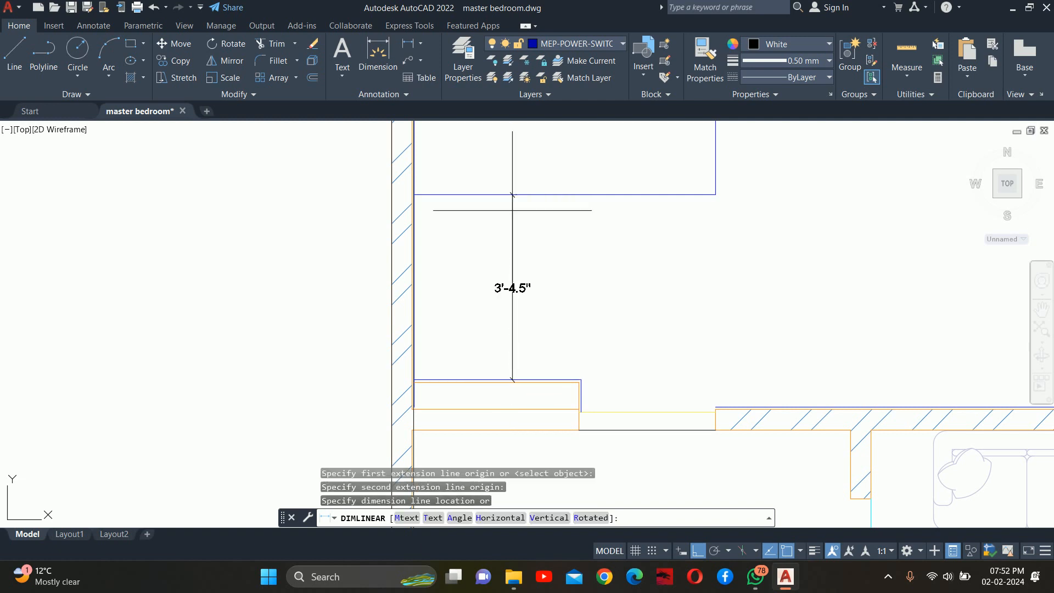
{"action": "scroll", "coordinate": [524, 279], "scroll_direction": "up", "scroll_amount": 4}
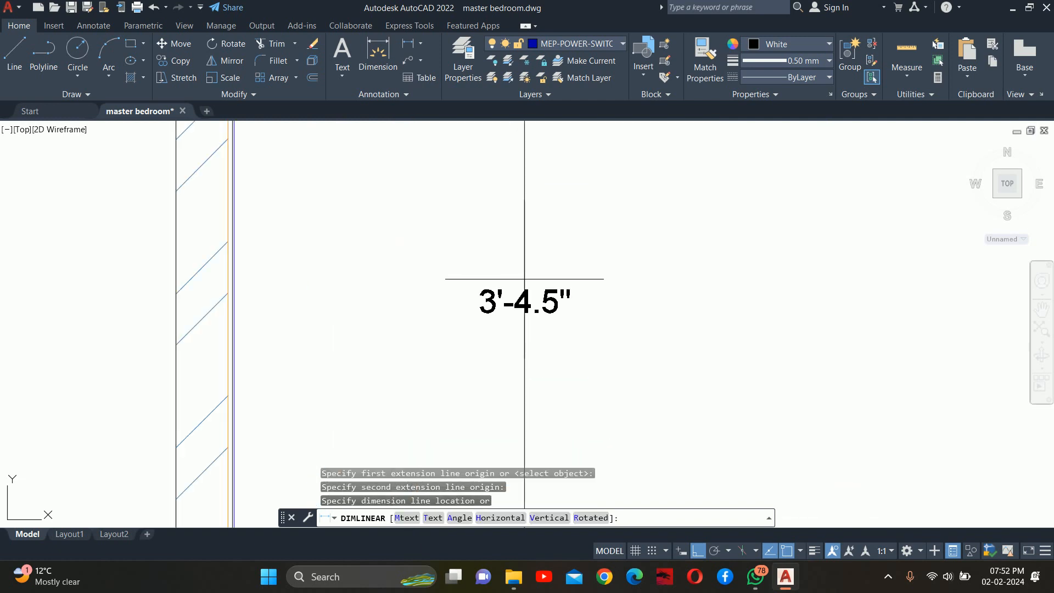
{"action": "key", "text": "Escape"}
{"action": "key", "text": "Escape"}
{"action": "key", "text": "Escape"}
{"action": "scroll", "coordinate": [514, 280], "scroll_direction": "down", "scroll_amount": 6}
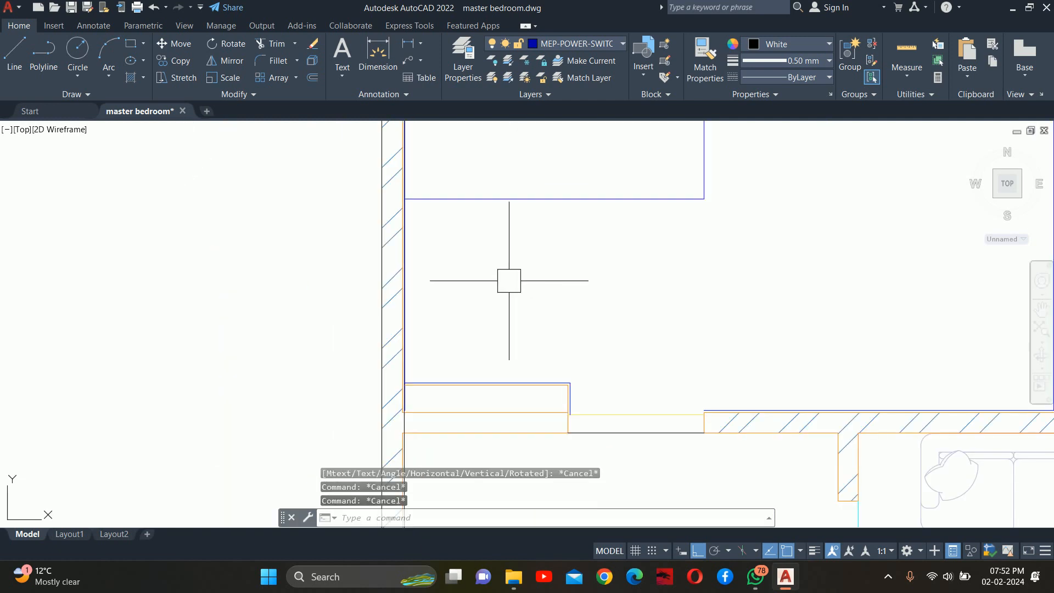
{"action": "middle_click_drag", "start_coordinate": [497, 265], "coordinate": [512, 269]}
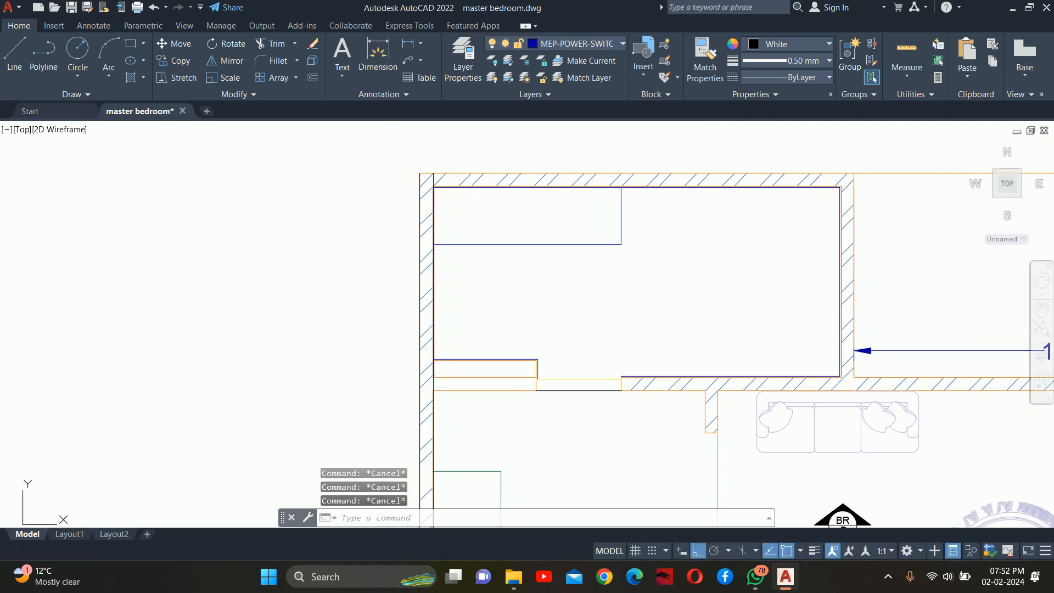
{"action": "key", "text": "Escape"}
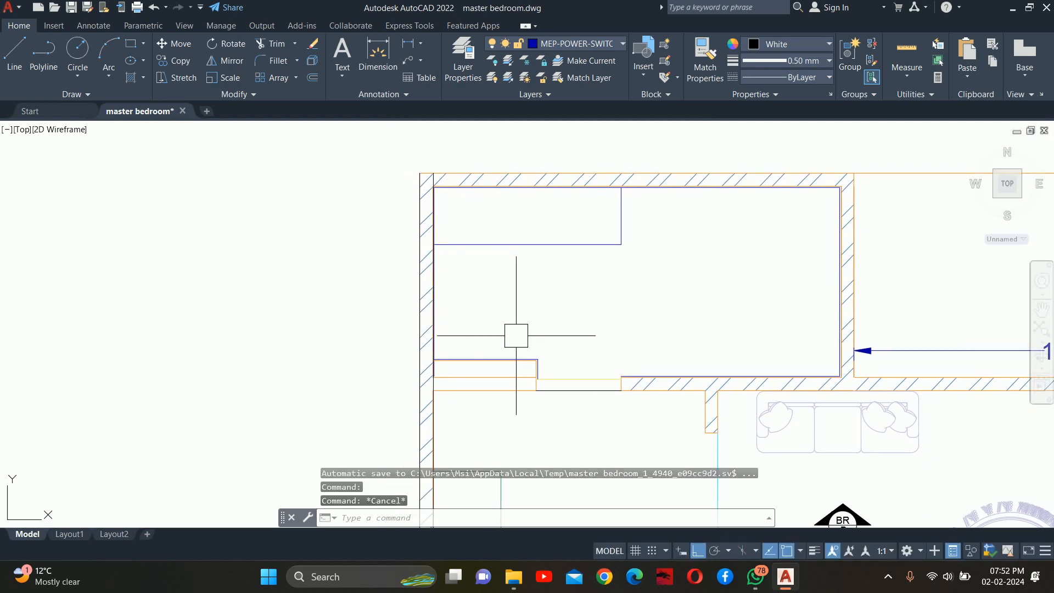
{"action": "middle_click_drag", "start_coordinate": [529, 349], "coordinate": [545, 353]}
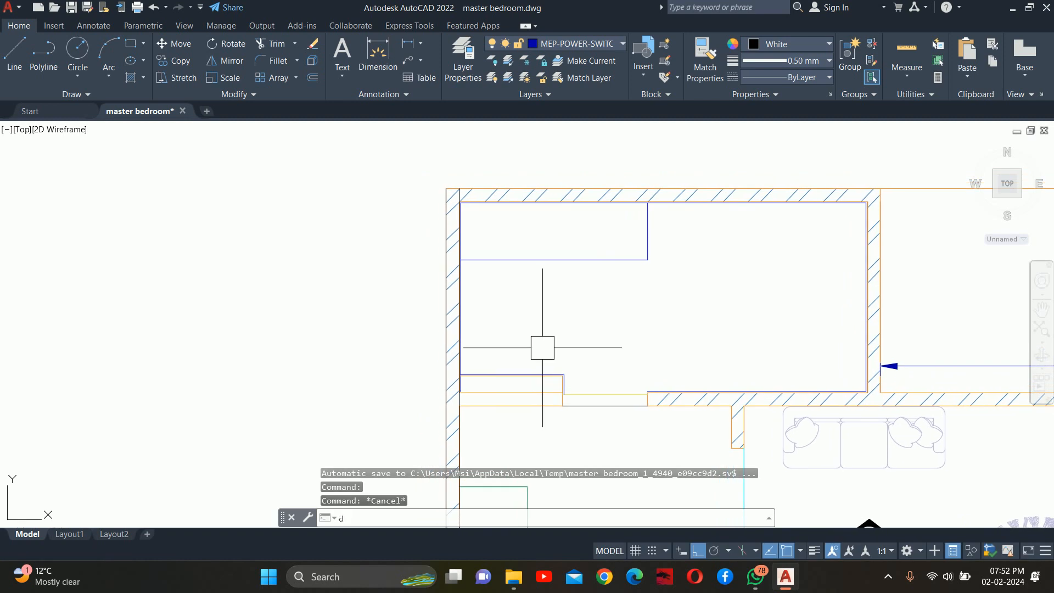
{"action": "type", "text": "d"}
{"action": "key", "text": "Escape"}
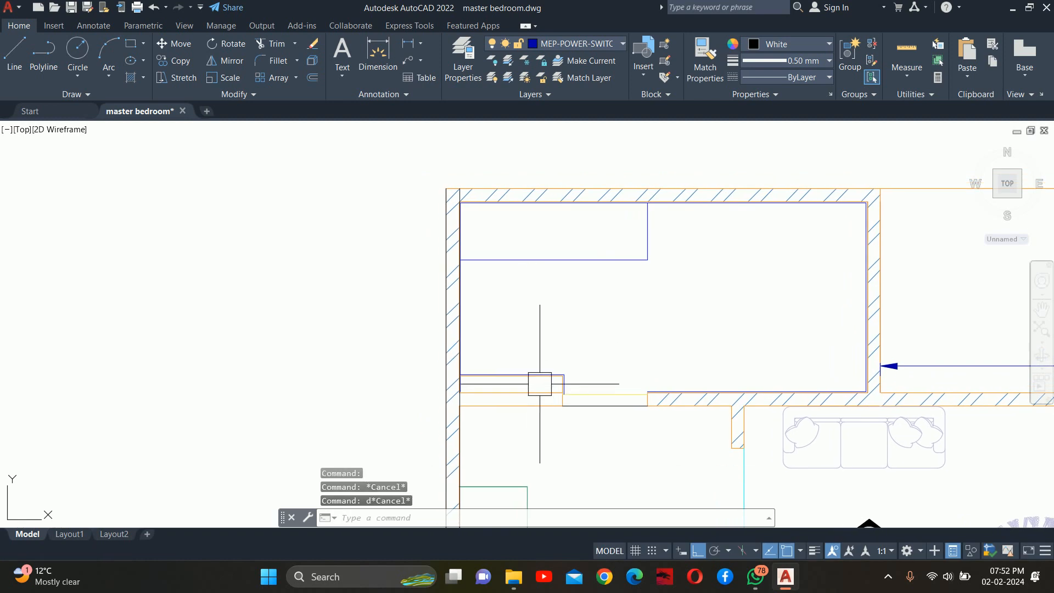
Step: Switch to File Explorer and open the WC folder under DATA (E:), Desktop, Cadd Blocks, Write Blocks
{"action": "key", "text": "super+e"}
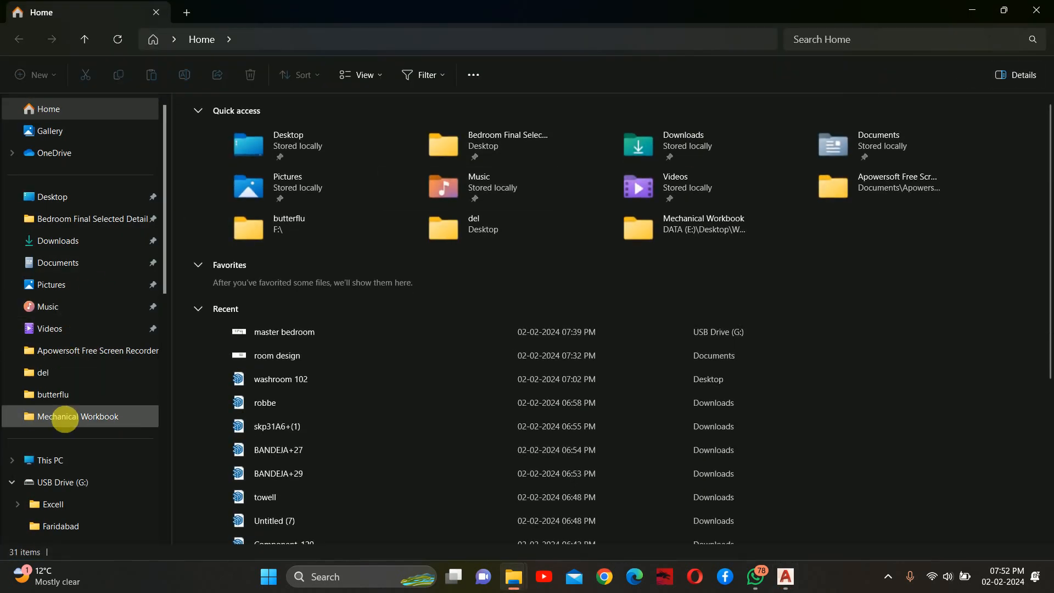
{"action": "left_click", "coordinate": [62, 460]}
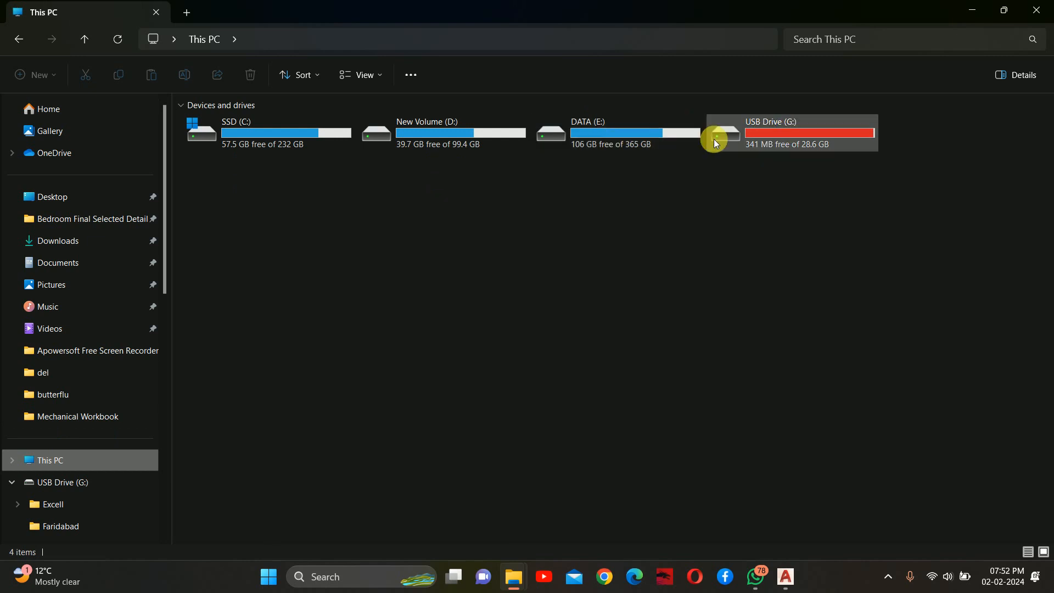
{"action": "double_click", "coordinate": [635, 138]}
{"action": "double_click", "coordinate": [529, 141]}
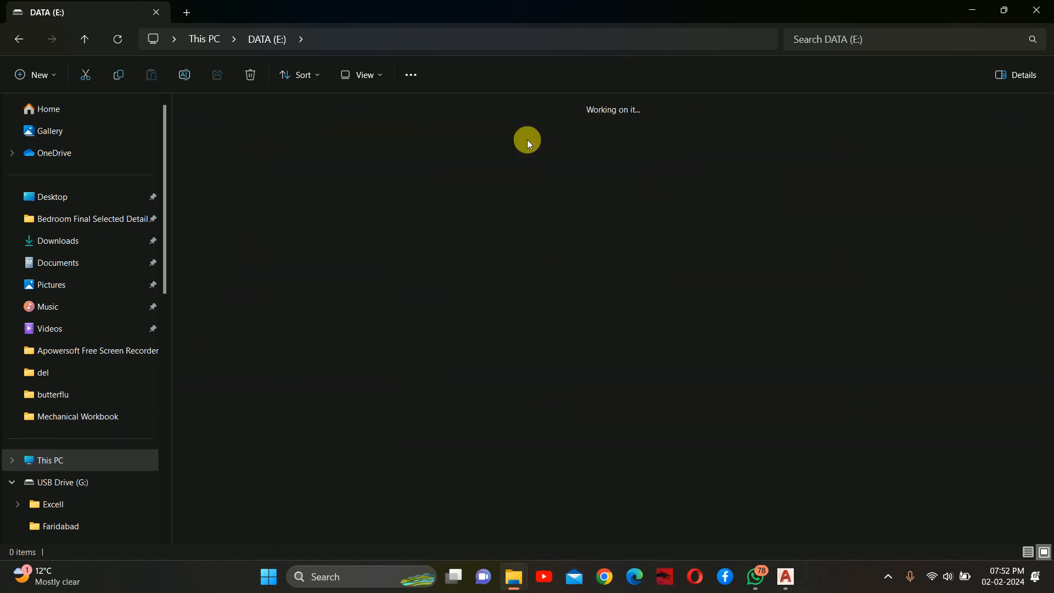
{"action": "double_click", "coordinate": [755, 146]}
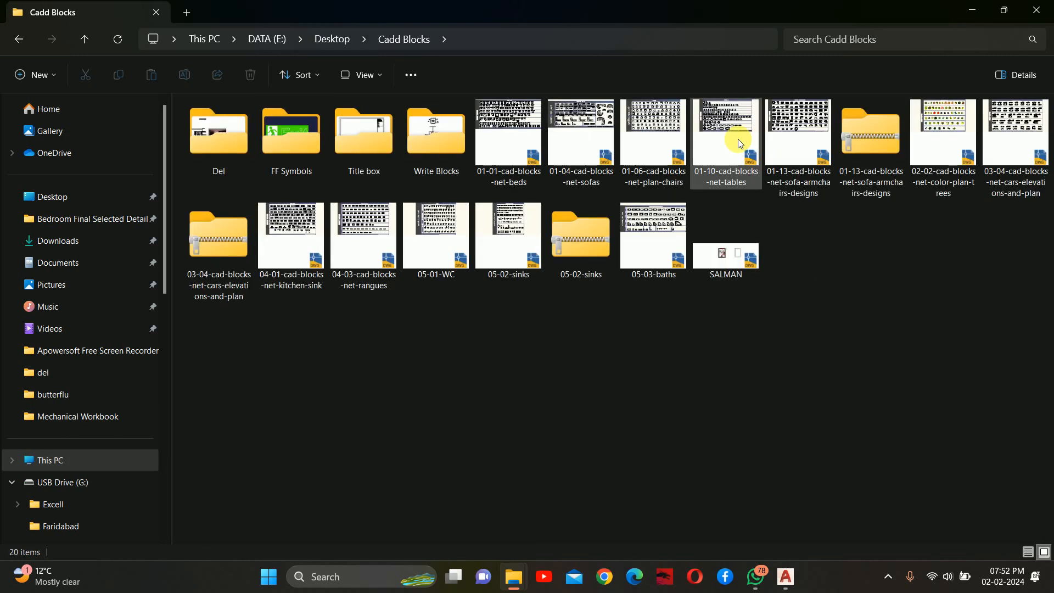
{"action": "left_click", "coordinate": [421, 146]}
{"action": "double_click", "coordinate": [421, 145]}
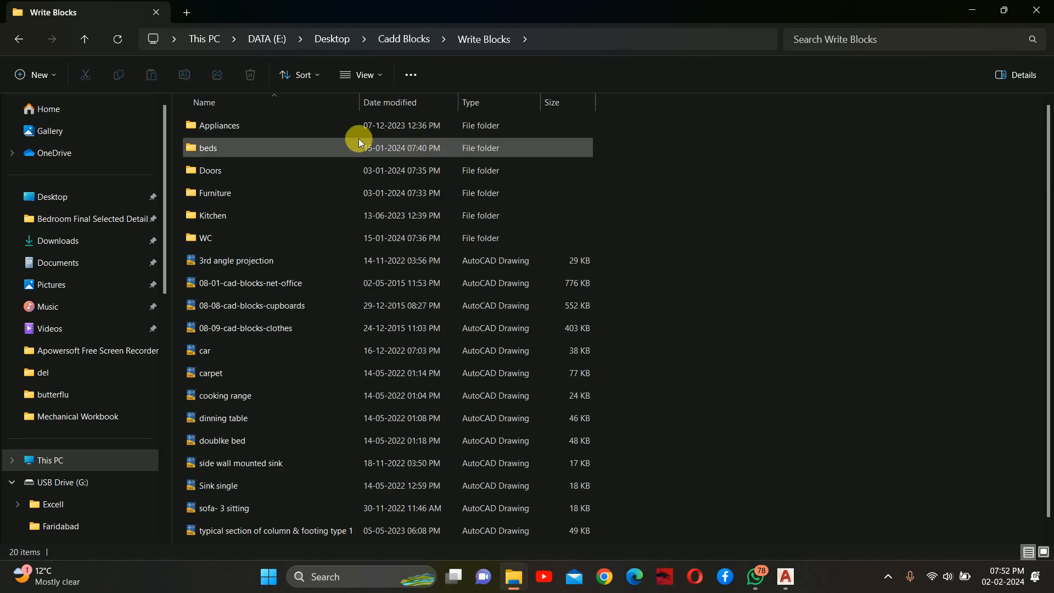
{"action": "double_click", "coordinate": [206, 239]}
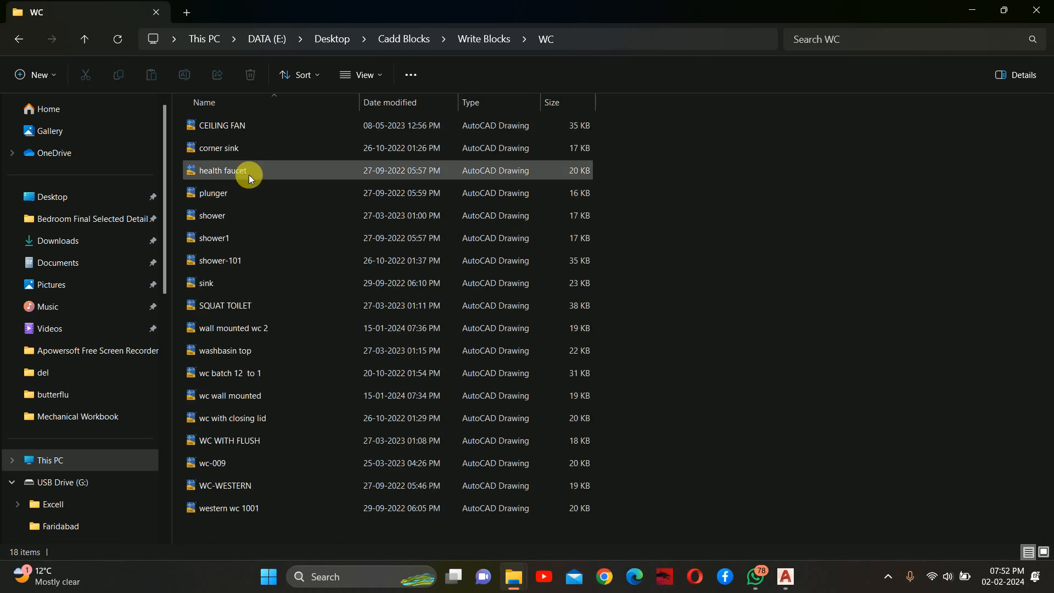
Step: Show the WC folder's blocks as medium icons, look over their thumbnails, and return to the AutoCAD drawing
{"action": "left_click", "coordinate": [377, 74]}
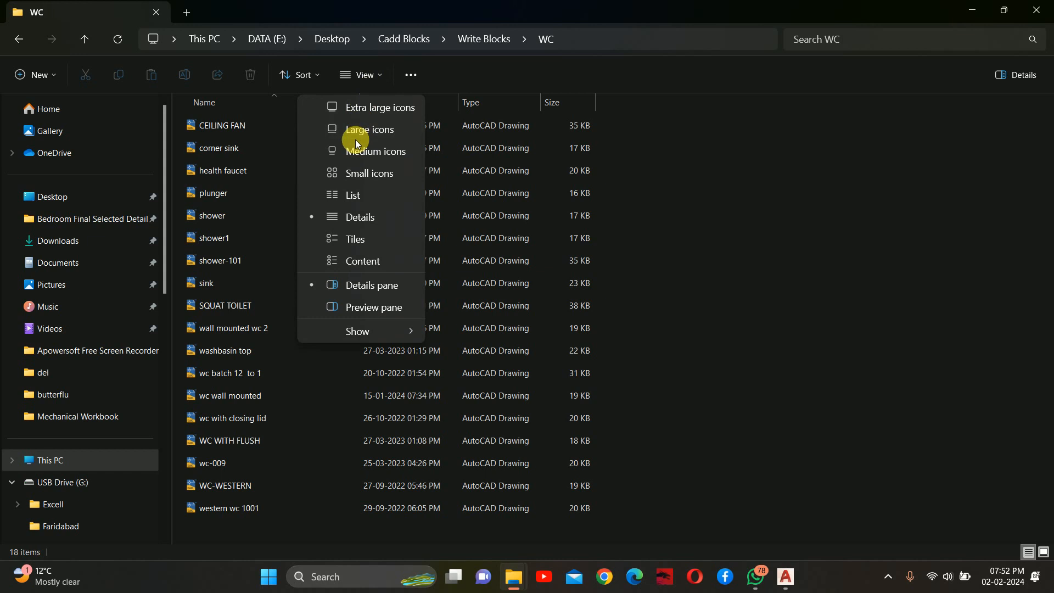
{"action": "left_click", "coordinate": [354, 151]}
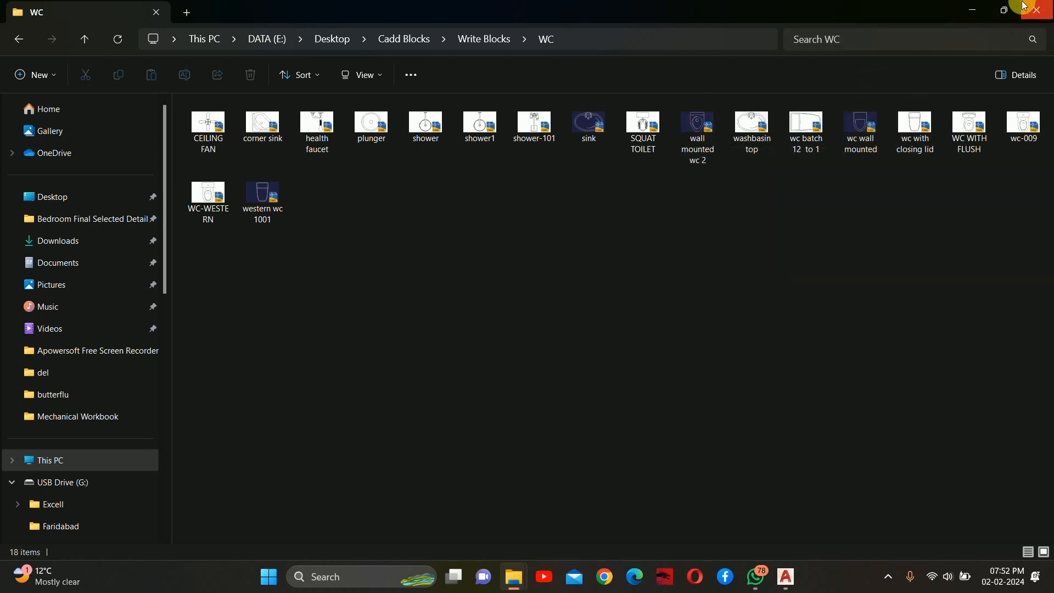
{"action": "left_click", "coordinate": [976, 7]}
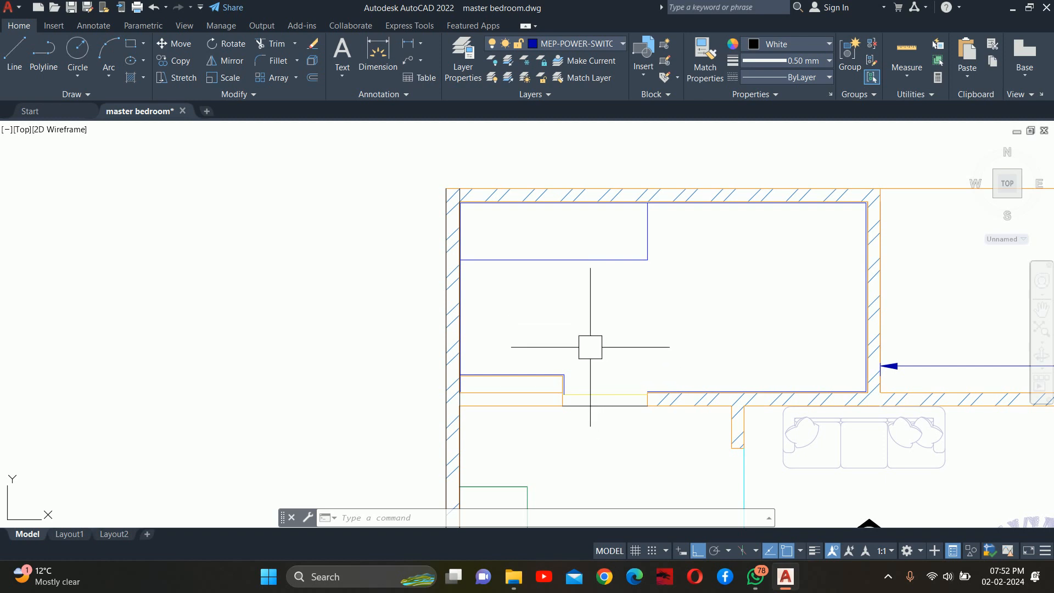
Step: Start inserting a block from a drawing file and browse to the DATA (E:) drive
{"action": "type", "text": "i"}
{"action": "key", "text": "Return"}
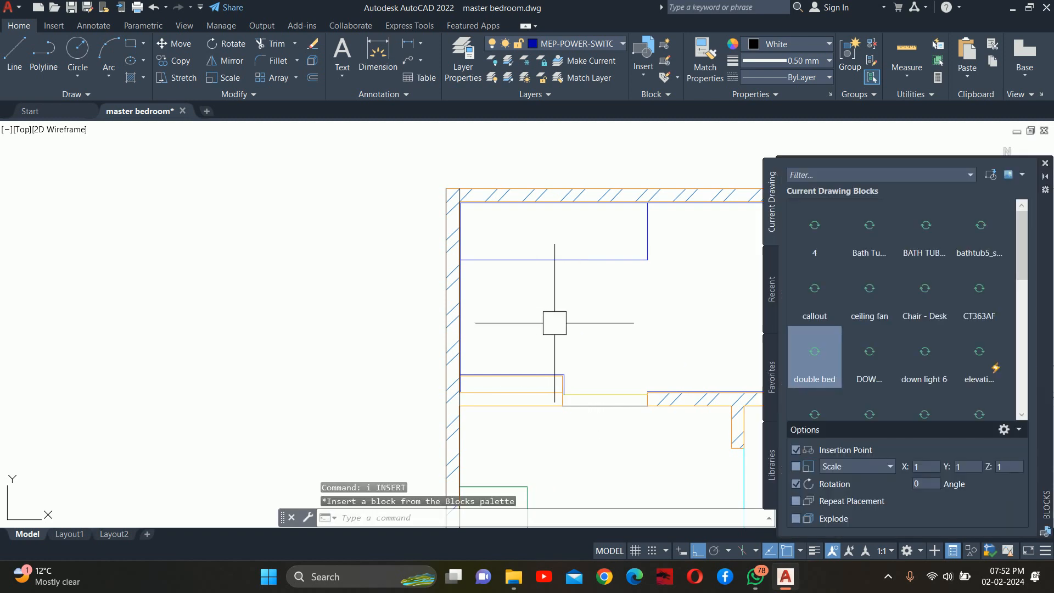
{"action": "left_click", "coordinate": [992, 174]}
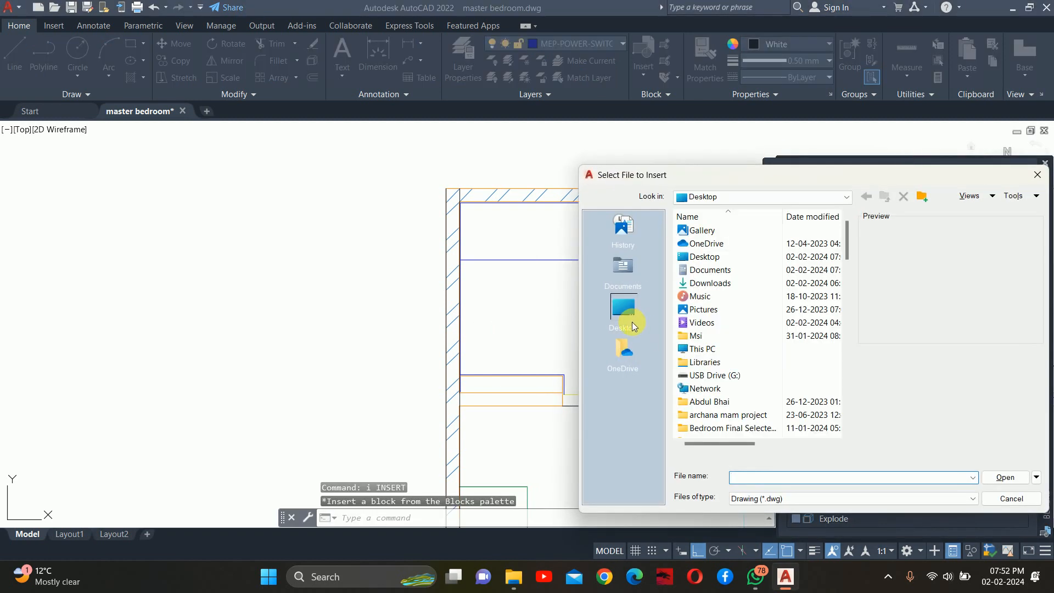
{"action": "scroll", "coordinate": [631, 321], "scroll_direction": "down", "scroll_amount": 4}
{"action": "scroll", "coordinate": [694, 339], "scroll_direction": "up", "scroll_amount": 3}
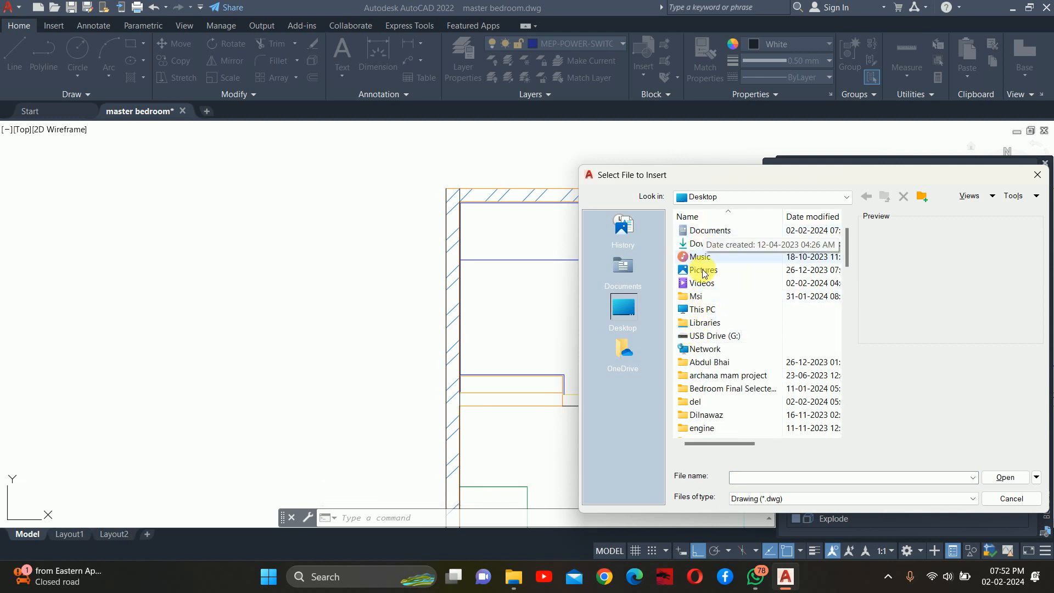
{"action": "scroll", "coordinate": [702, 312], "scroll_direction": "down", "scroll_amount": 1}
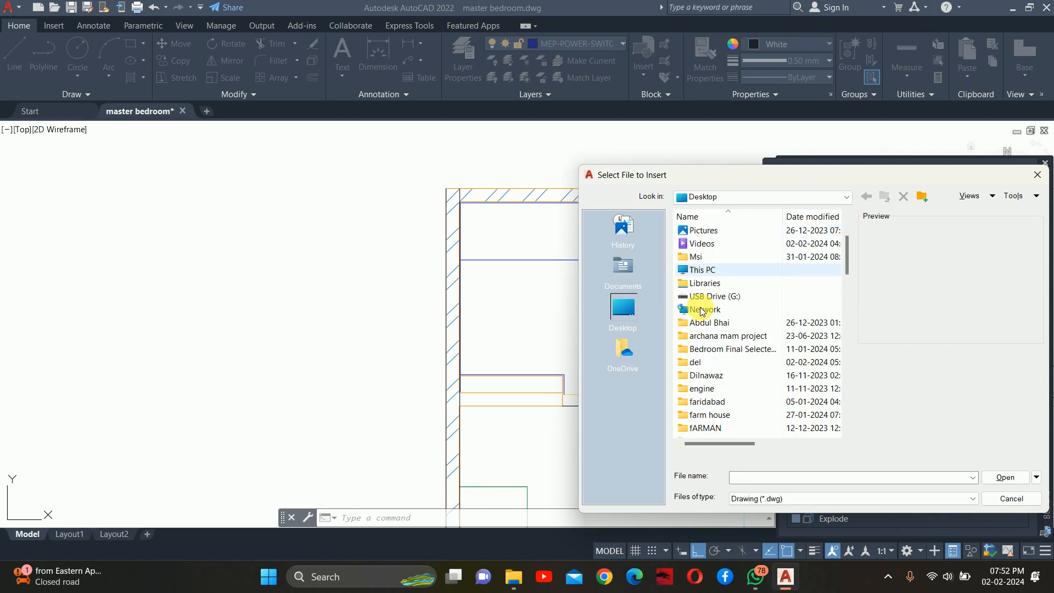
{"action": "left_click", "coordinate": [703, 270]}
{"action": "double_click", "coordinate": [703, 270]}
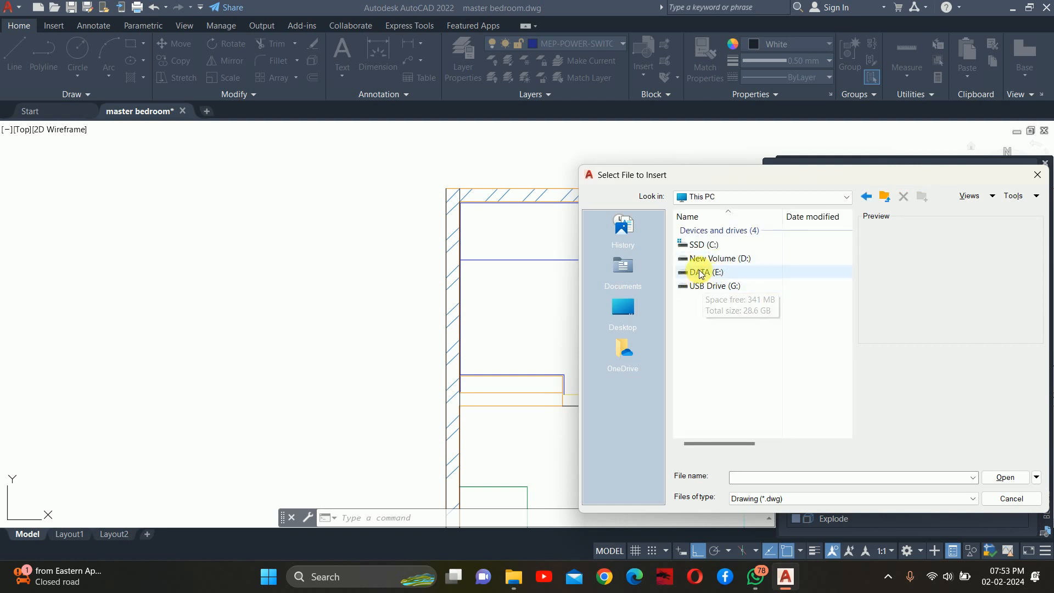
{"action": "double_click", "coordinate": [702, 270]}
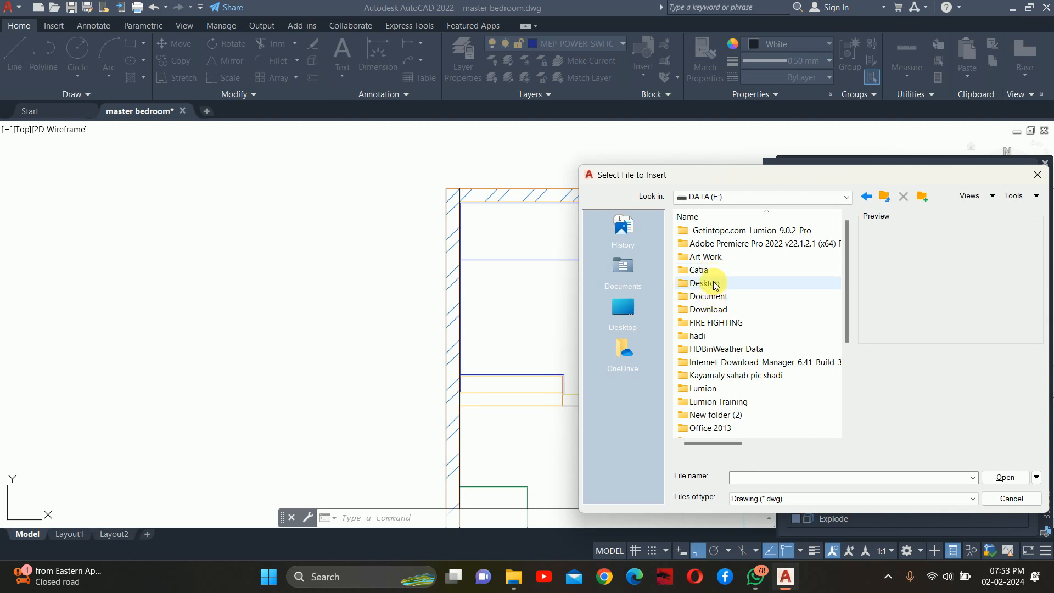
Step: Open the WC folder inside Desktop, Cadd Blocks, Write Blocks in the file selection dialog
{"action": "scroll", "coordinate": [714, 285], "scroll_direction": "down", "scroll_amount": 4}
{"action": "scroll", "coordinate": [711, 296], "scroll_direction": "up", "scroll_amount": 4}
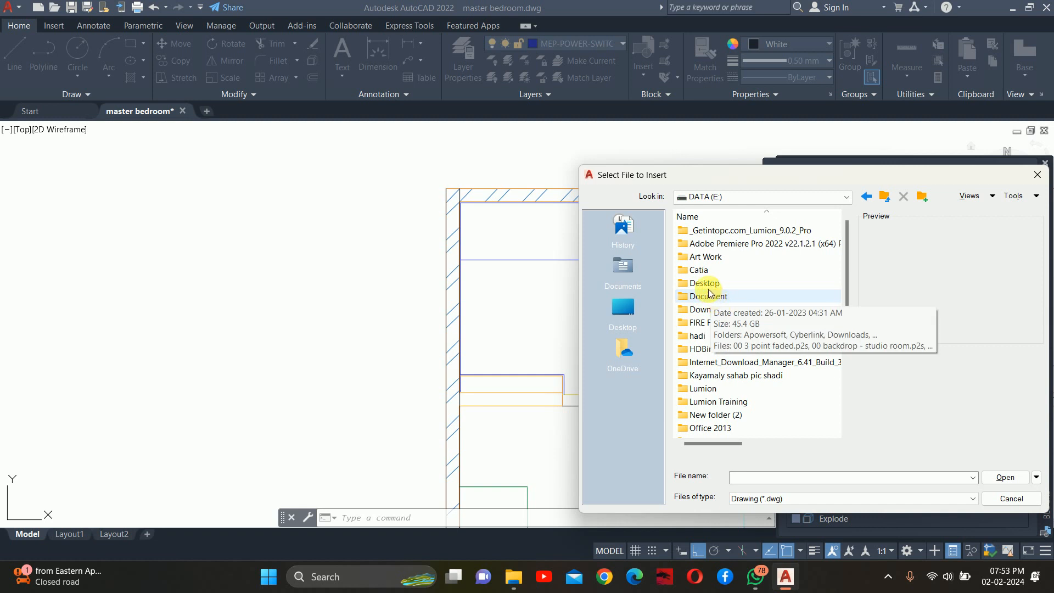
{"action": "double_click", "coordinate": [706, 283]}
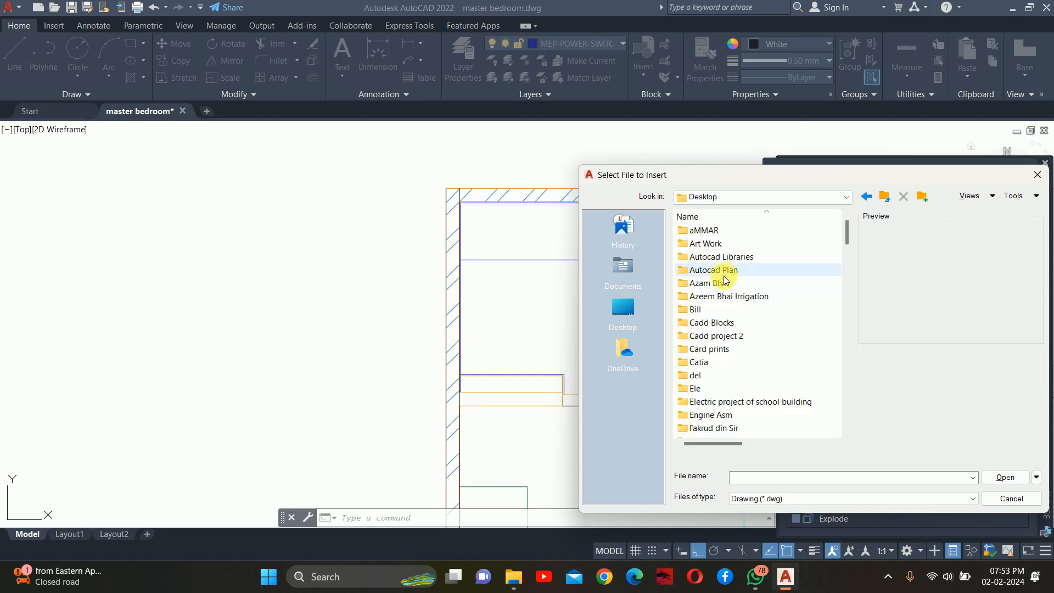
{"action": "double_click", "coordinate": [706, 321]}
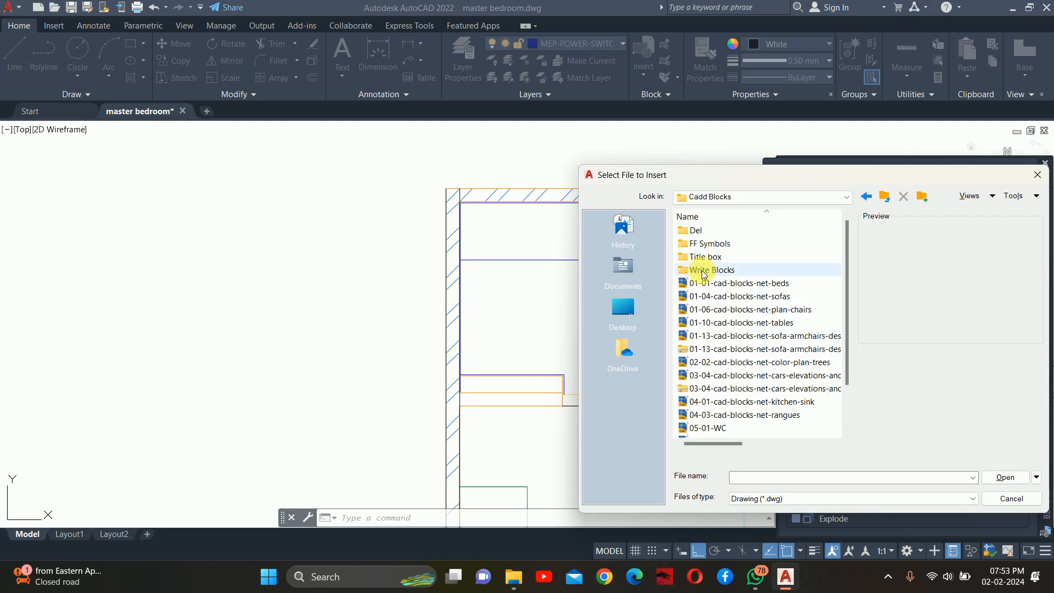
{"action": "double_click", "coordinate": [703, 273]}
{"action": "double_click", "coordinate": [700, 284]}
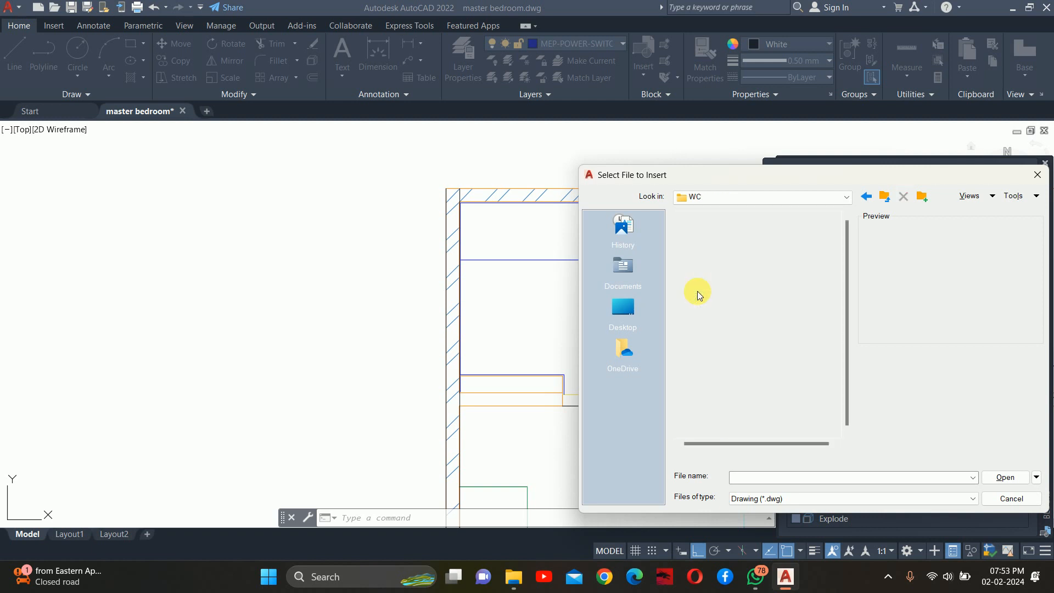
Step: Preview the wc wall mounted drawing, then choose wall mounted wc 2 as the block to insert
{"action": "scroll", "coordinate": [739, 297], "scroll_direction": "down", "scroll_amount": 1}
{"action": "left_click", "coordinate": [713, 363]}
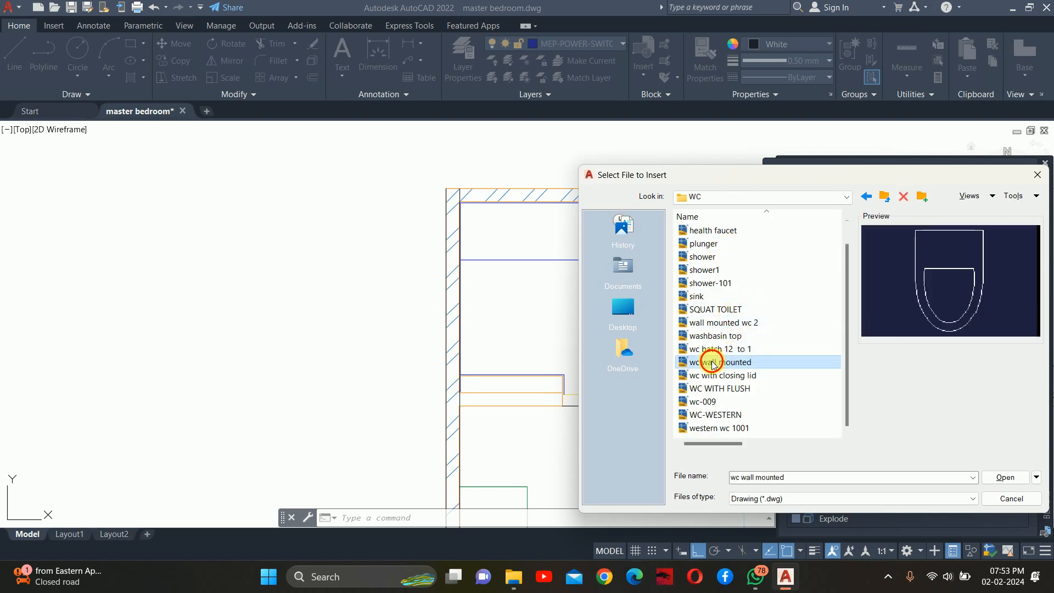
{"action": "left_click", "coordinate": [712, 325]}
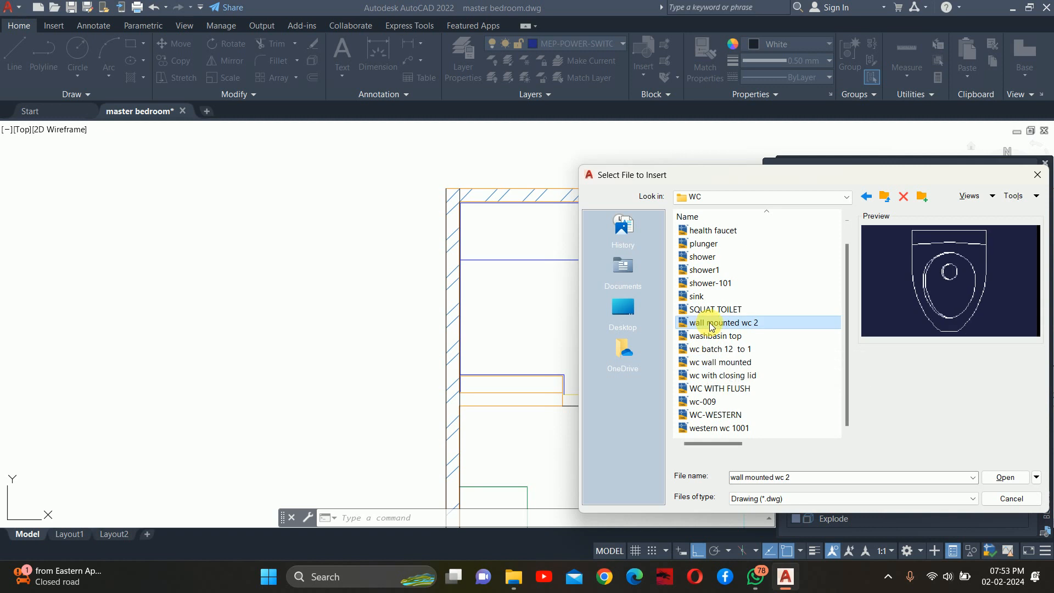
{"action": "left_click", "coordinate": [1008, 478]}
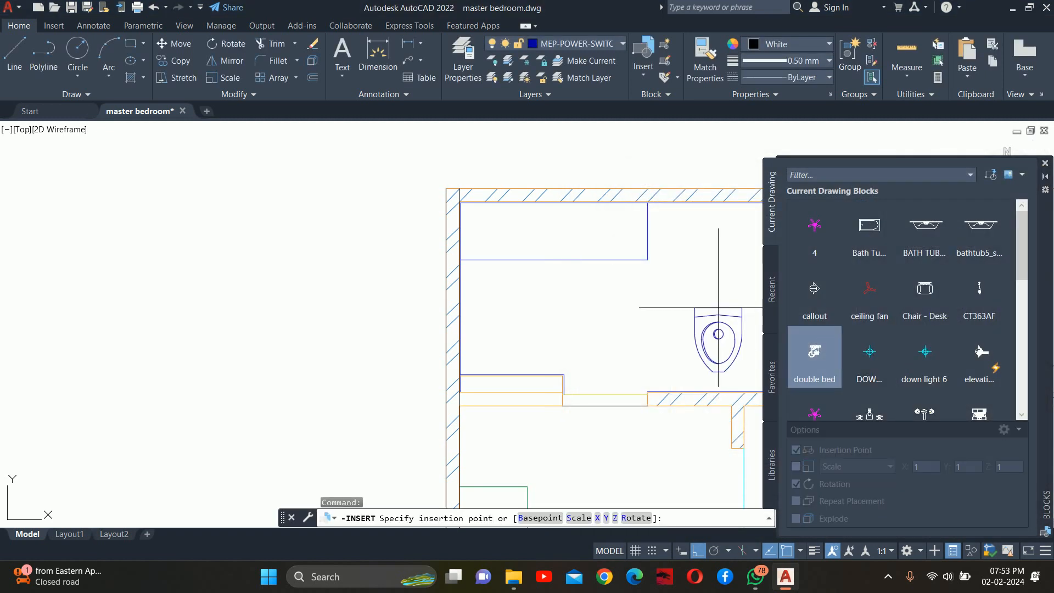
Step: Place the WC block at the midpoint of the ledge's blue upper line, rotated 180°, and close the block palette
{"action": "scroll", "coordinate": [490, 379], "scroll_direction": "up", "scroll_amount": 3}
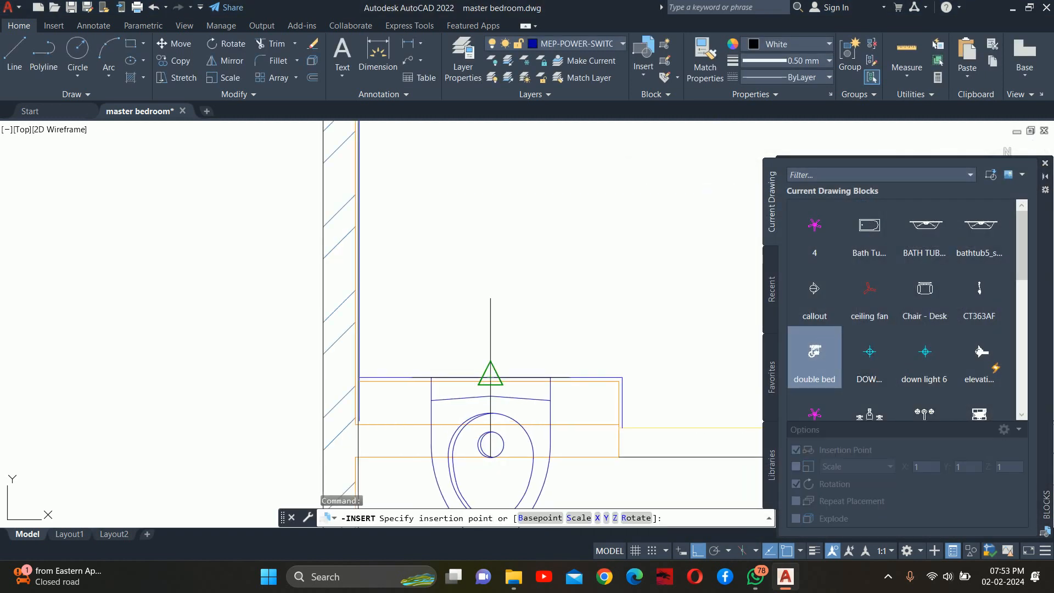
{"action": "left_click", "coordinate": [490, 378]}
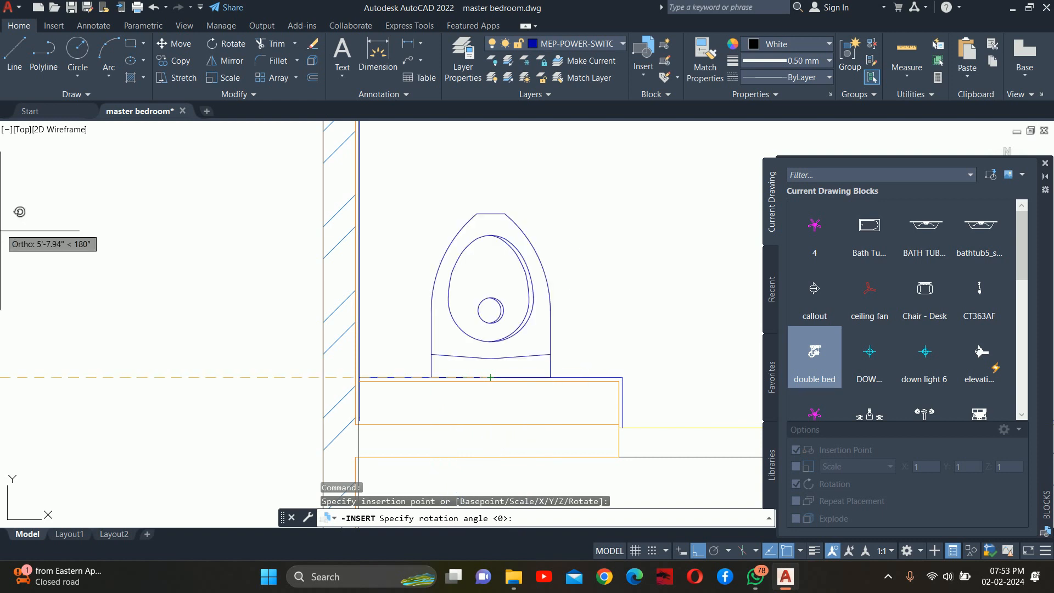
{"action": "key", "text": "Escape"}
{"action": "key", "text": "Escape"}
{"action": "scroll", "coordinate": [385, 283], "scroll_direction": "down", "scroll_amount": 5}
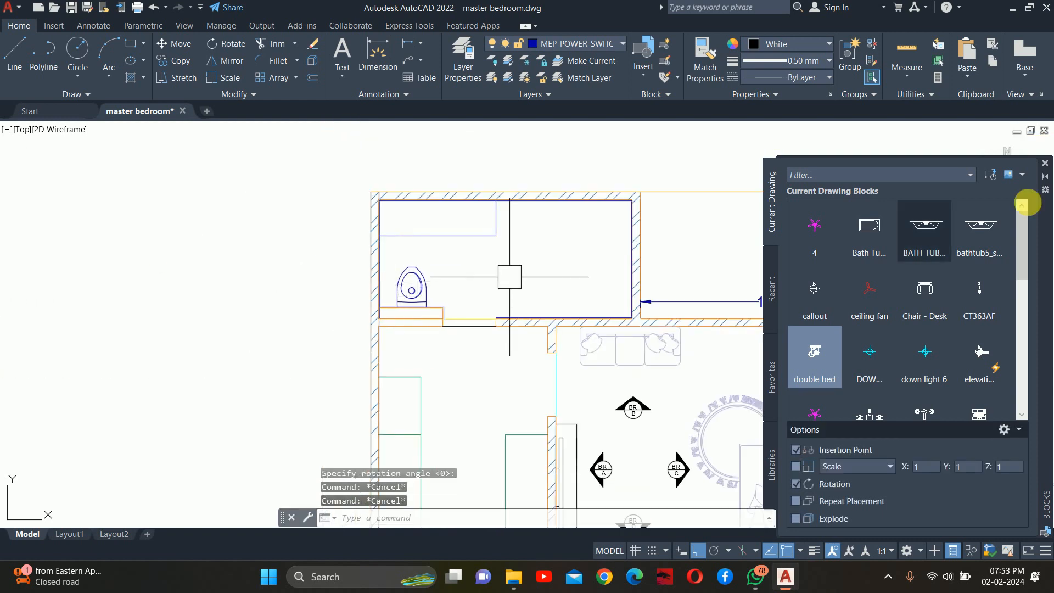
{"action": "key", "text": "Escape"}
{"action": "left_click", "coordinate": [1046, 163]}
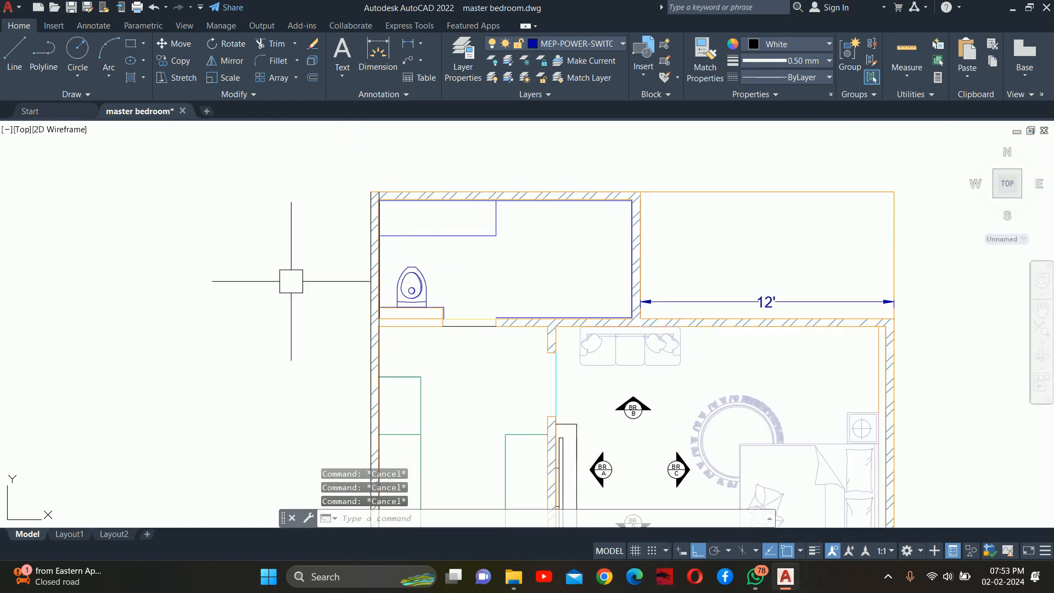
Step: Measure the clearance between the WC's front and the corner rectangle with a linear dimension, without placing it
{"action": "scroll", "coordinate": [289, 280], "scroll_direction": "up", "scroll_amount": 5}
{"action": "middle_click_drag", "start_coordinate": [472, 269], "coordinate": [198, 309]}
{"action": "type", "text": "dli"}
{"action": "key", "text": "Return"}
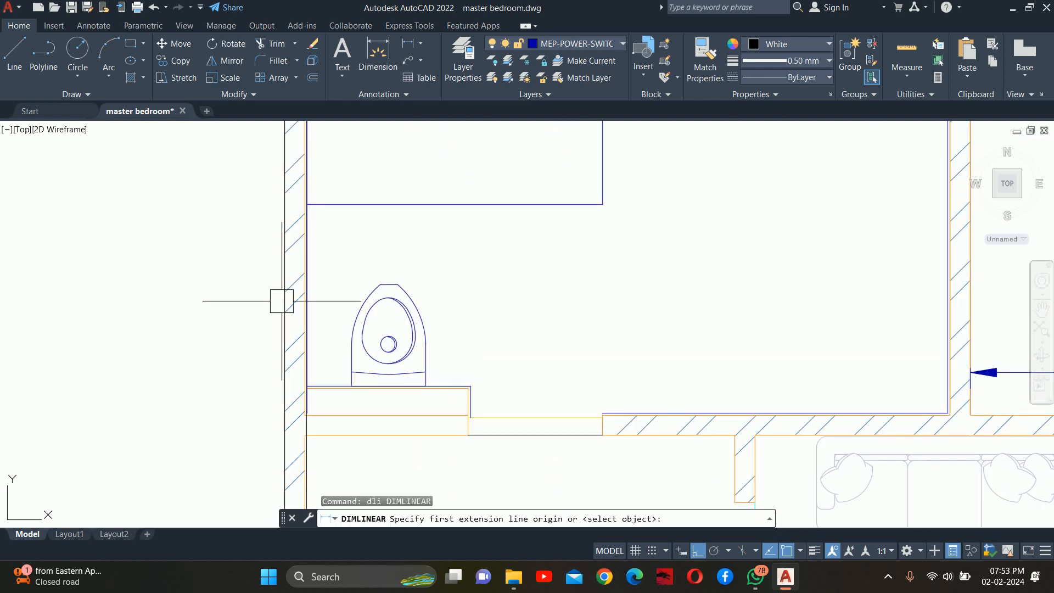
{"action": "scroll", "coordinate": [374, 262], "scroll_direction": "up", "scroll_amount": 2}
{"action": "left_click", "coordinate": [395, 298]}
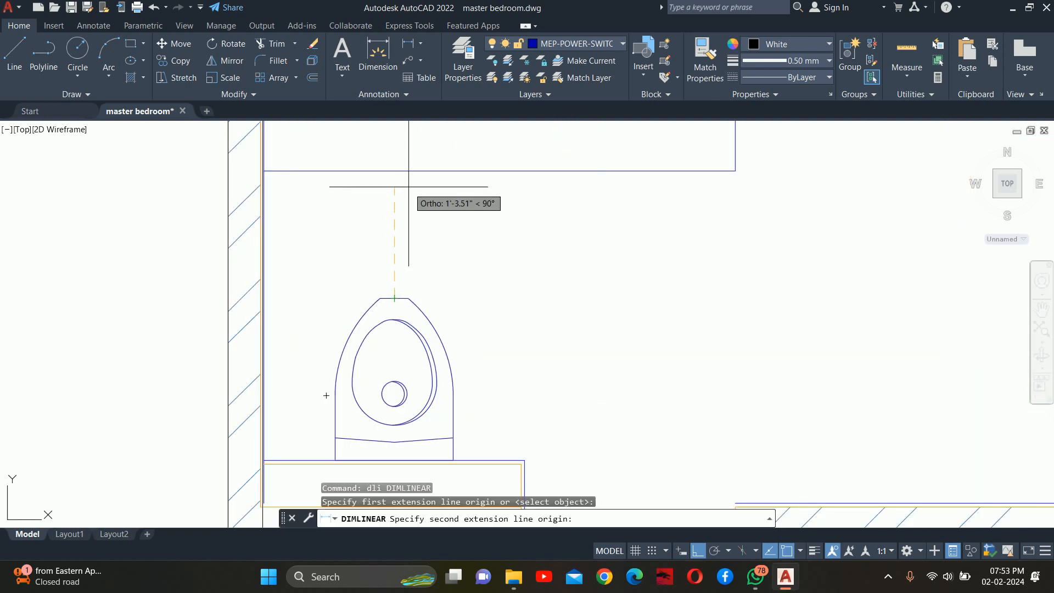
{"action": "left_click", "coordinate": [391, 171]}
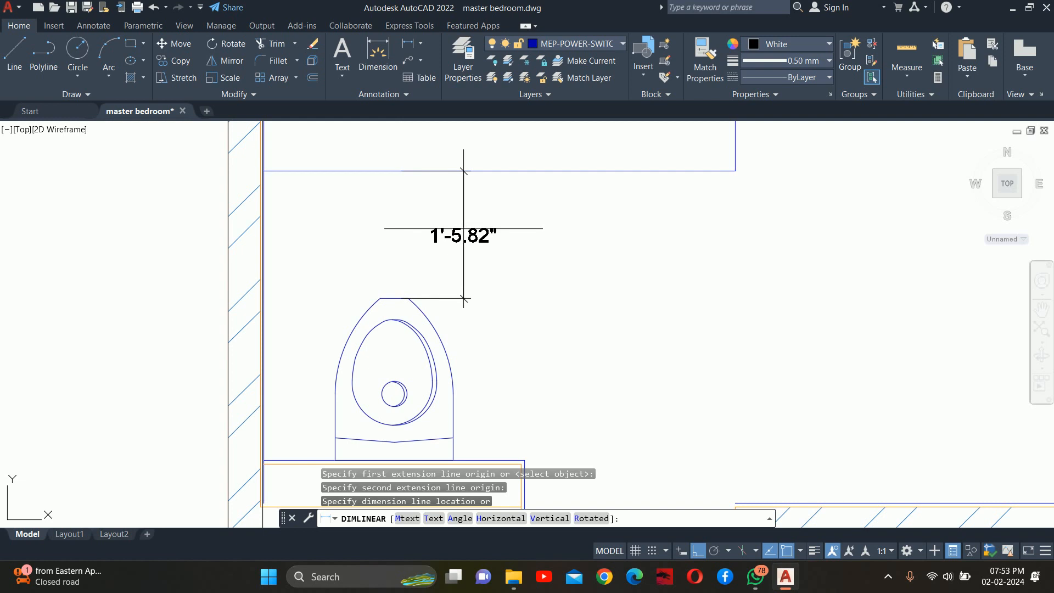
{"action": "key", "text": "Escape"}
{"action": "key", "text": "Escape"}
{"action": "key", "text": "Escape"}
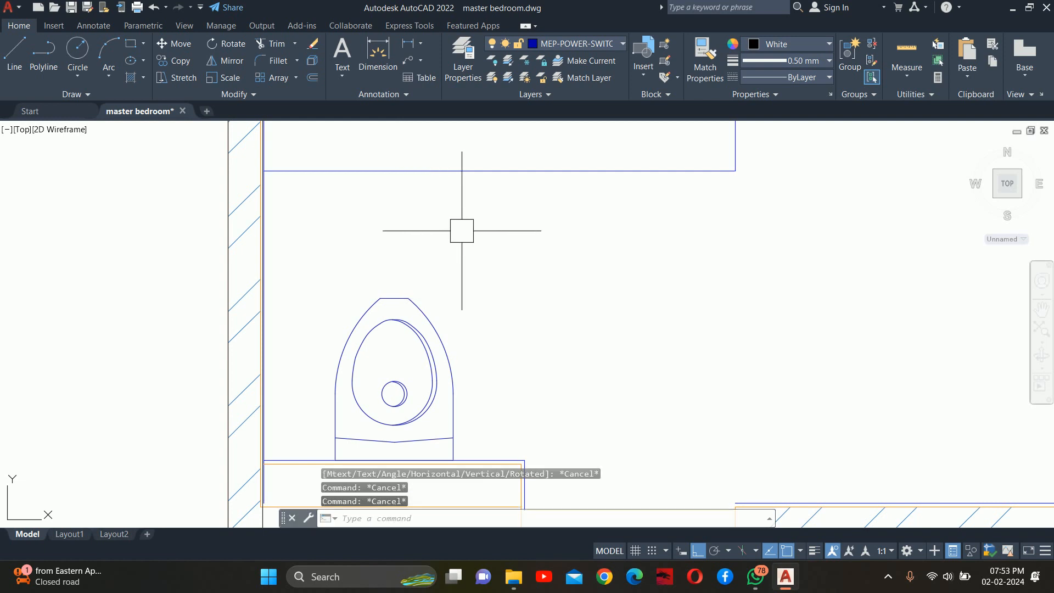
Step: Offset the washroom's blue inner line along the wall nearest the 12' dimension by 3' into the room
{"action": "scroll", "coordinate": [508, 254], "scroll_direction": "down", "scroll_amount": 3}
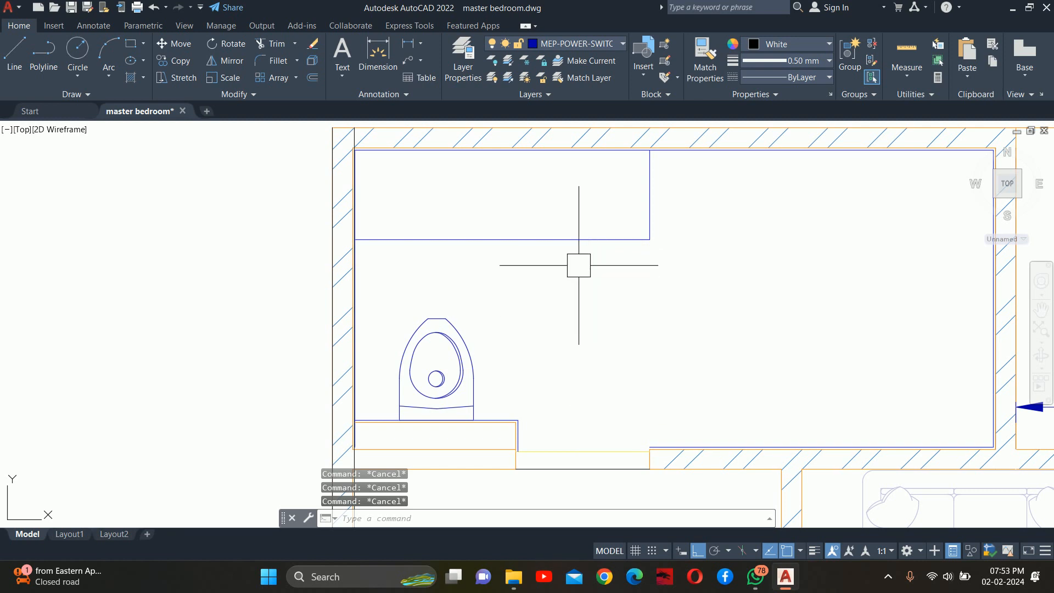
{"action": "scroll", "coordinate": [590, 268], "scroll_direction": "down", "scroll_amount": 2}
{"action": "mouse_move", "coordinate": [613, 267]}
{"action": "middle_mouse_down"}
{"action": "mouse_move", "coordinate": [631, 266]}
{"action": "mouse_move", "coordinate": [611, 281]}
{"action": "middle_mouse_up"}
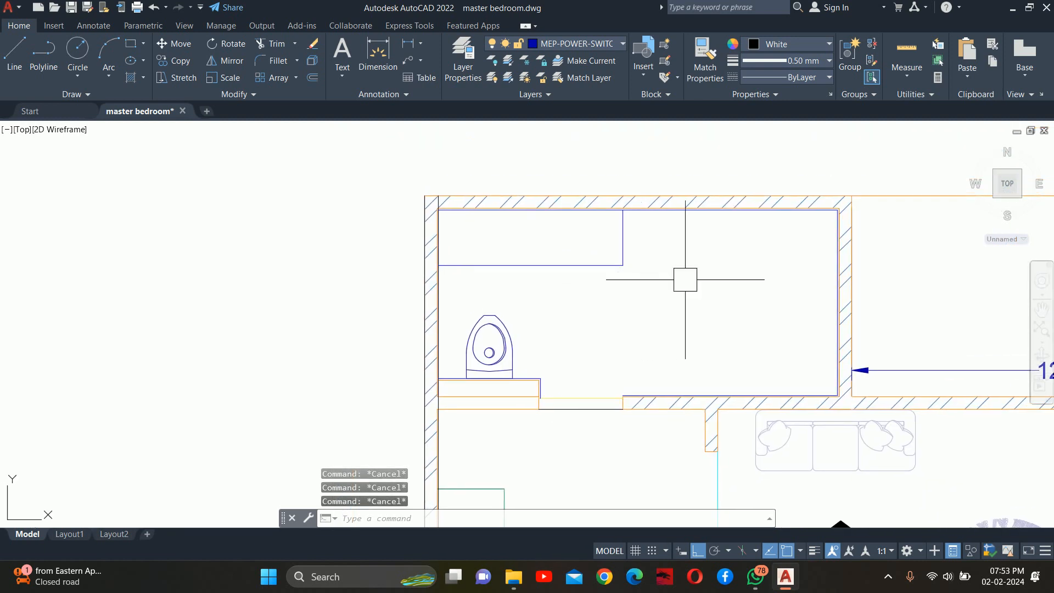
{"action": "middle_click_drag", "start_coordinate": [732, 282], "coordinate": [682, 261]}
{"action": "type", "text": "o"}
{"action": "key", "text": "Return"}
{"action": "type", "text": "3"}
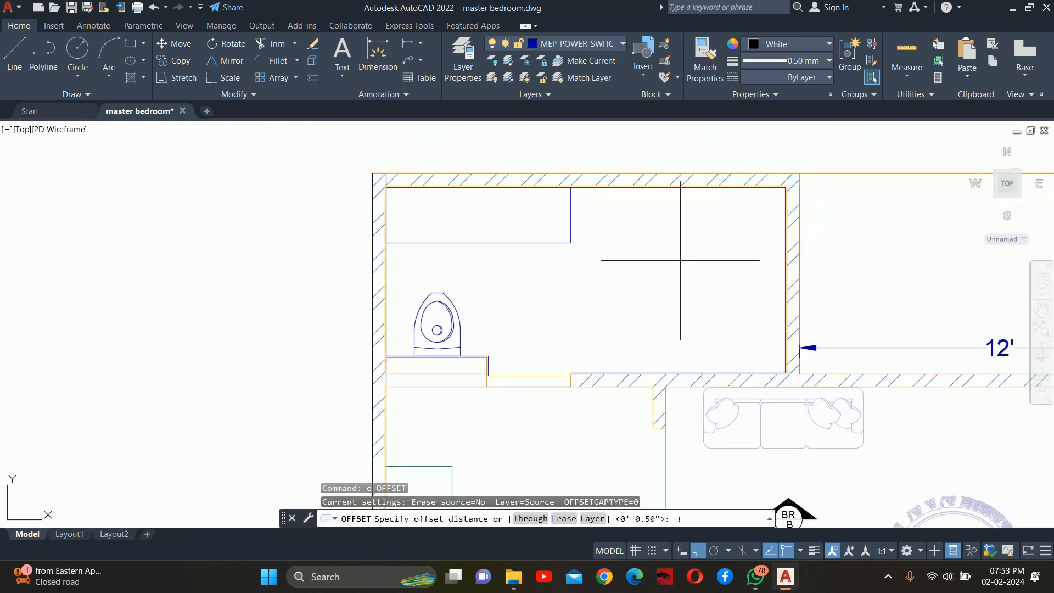
{"action": "type", "text": "'"}
{"action": "key", "text": "Return"}
{"action": "scroll", "coordinate": [765, 291], "scroll_direction": "up", "scroll_amount": 4}
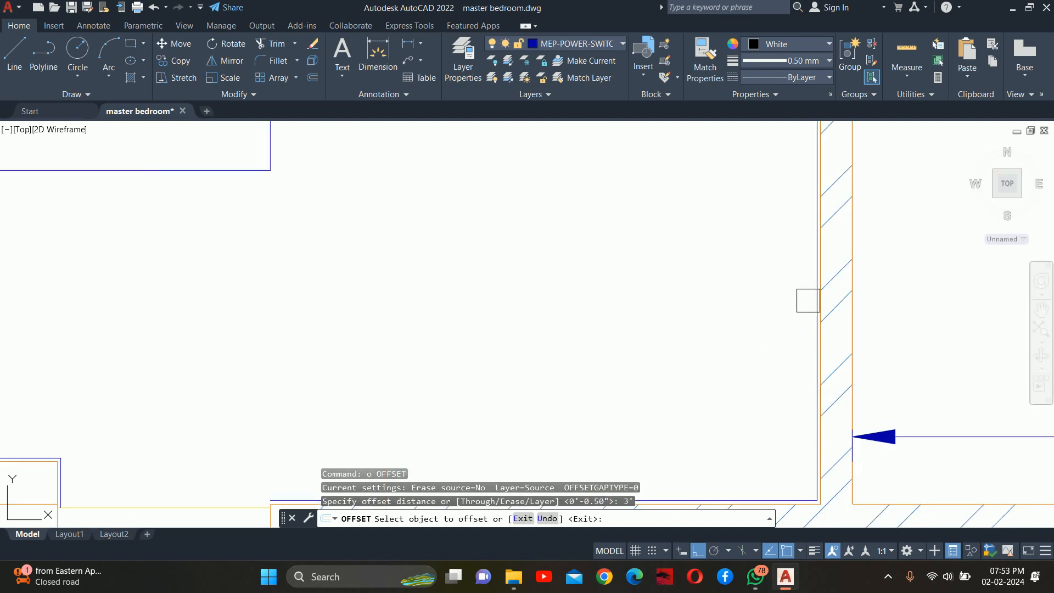
{"action": "left_click", "coordinate": [806, 301]}
{"action": "left_click", "coordinate": [682, 299]}
{"action": "key", "text": "Escape"}
{"action": "key", "text": "Escape"}
{"action": "key", "text": "Escape"}
{"action": "key", "text": "Escape"}
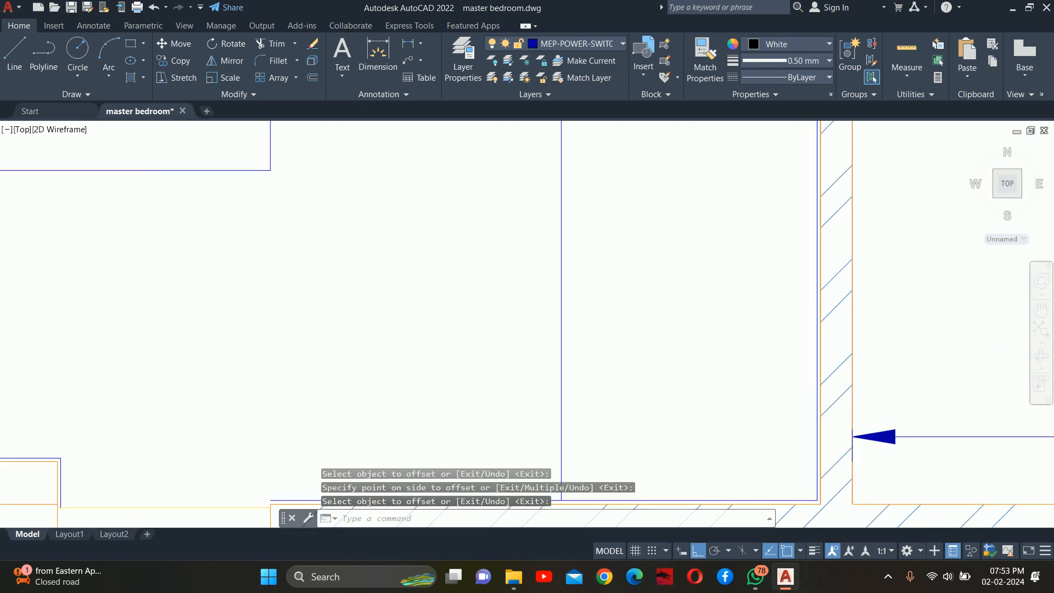
{"action": "scroll", "coordinate": [632, 280], "scroll_direction": "down", "scroll_amount": 4}
{"action": "scroll", "coordinate": [586, 264], "scroll_direction": "up", "scroll_amount": 1}
{"action": "scroll", "coordinate": [586, 264], "scroll_direction": "up", "scroll_amount": 4}
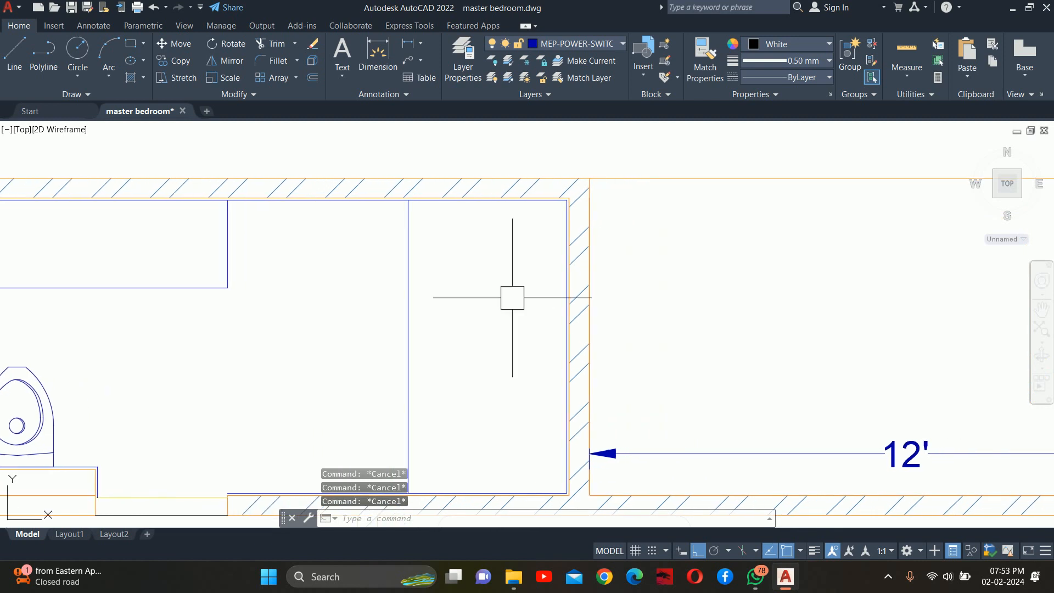
{"action": "type", "text": "el"}
{"action": "key", "text": "Return"}
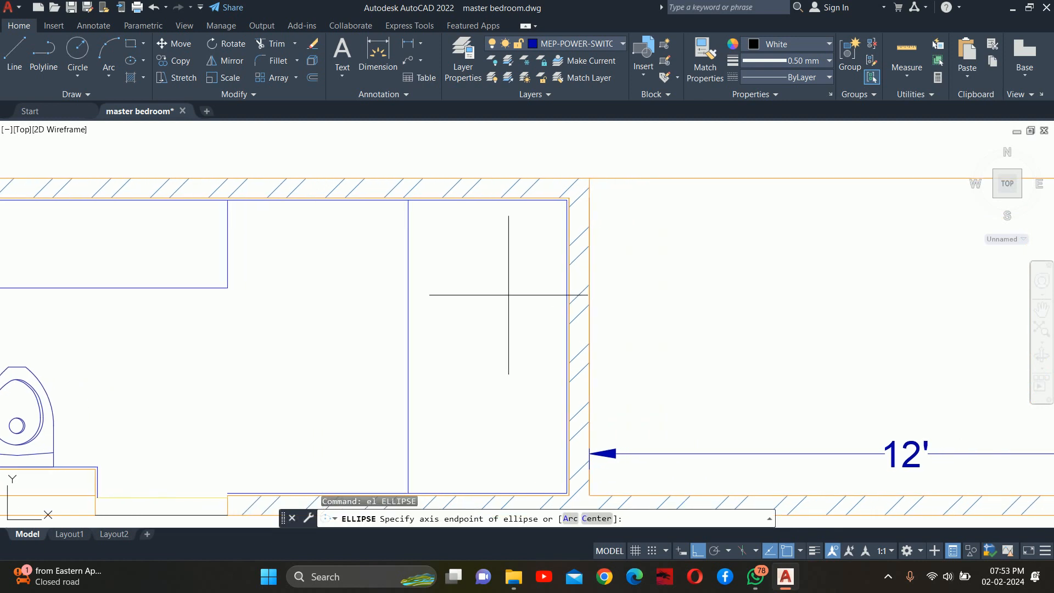
{"action": "type", "text": "v"}
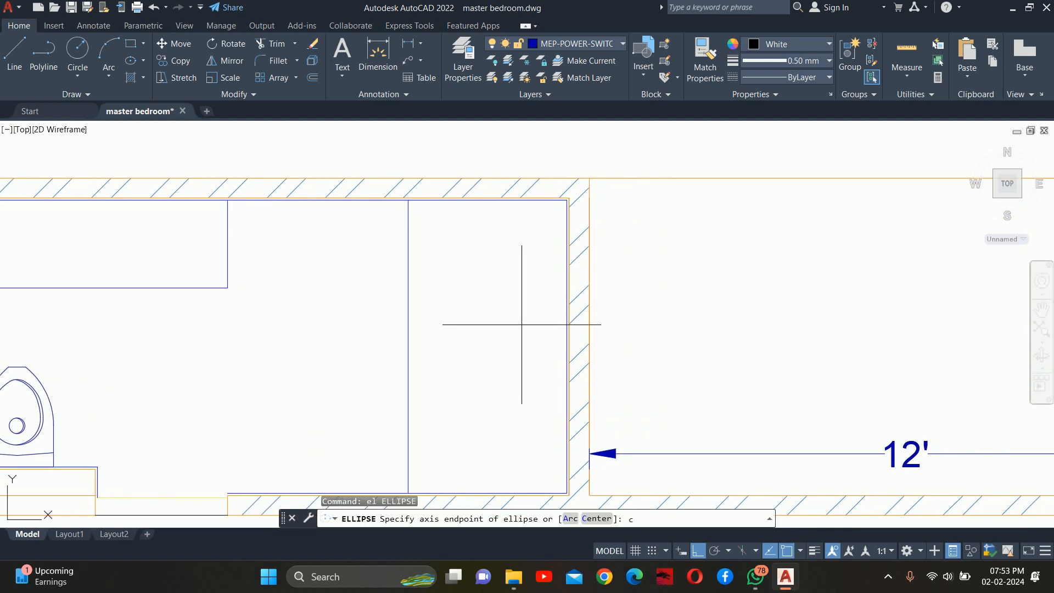
{"action": "key", "text": "Return"}
{"action": "middle_click_drag", "start_coordinate": [516, 372], "coordinate": [509, 323]}
{"action": "type", "text": "mr"}
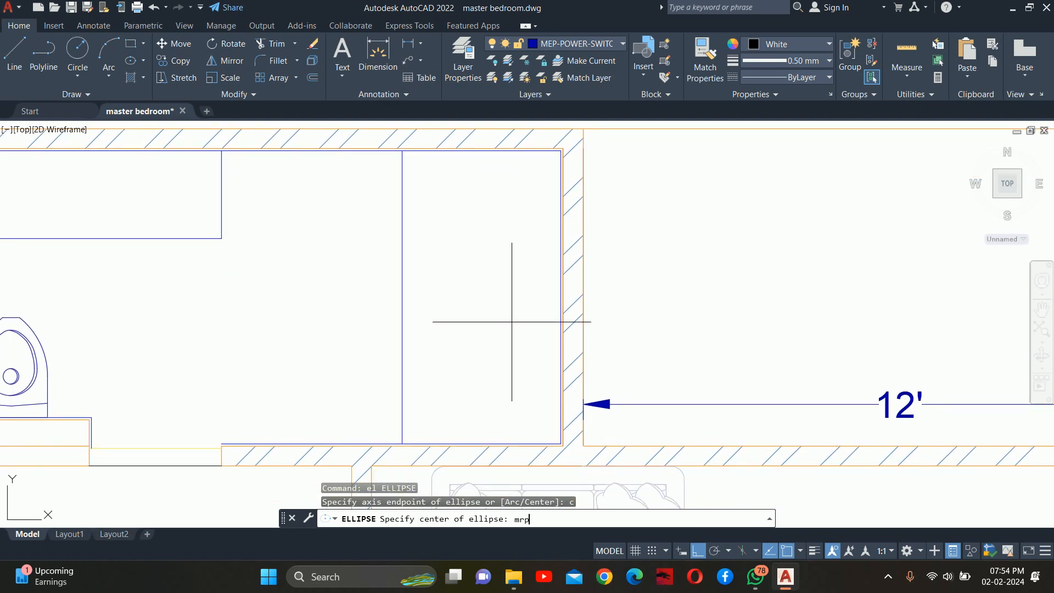
{"action": "type", "text": "p"}
{"action": "key", "text": "Return"}
{"action": "left_click", "coordinate": [402, 164]}
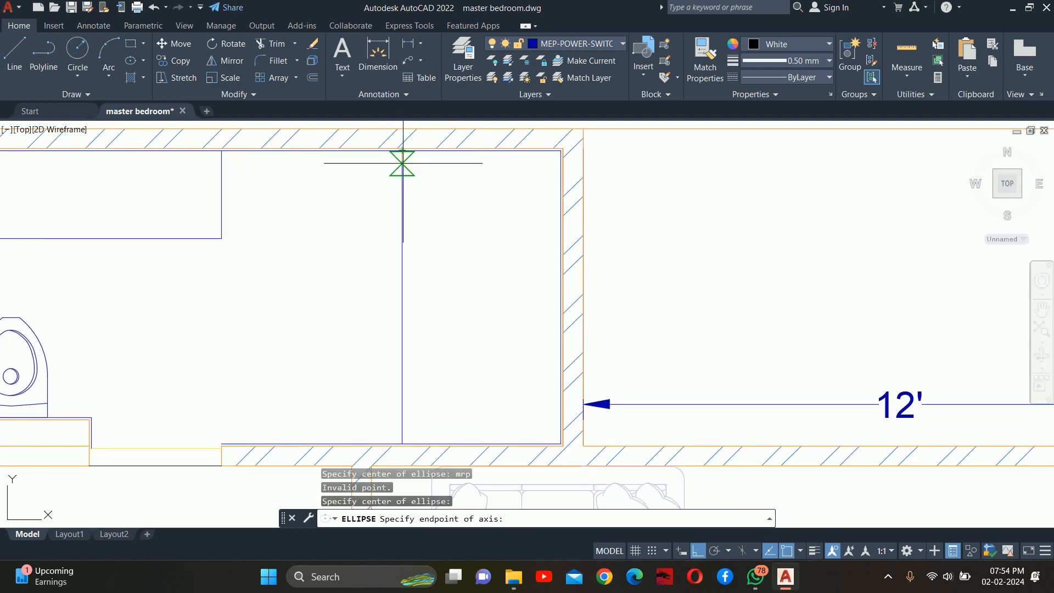
{"action": "left_click", "coordinate": [561, 444]}
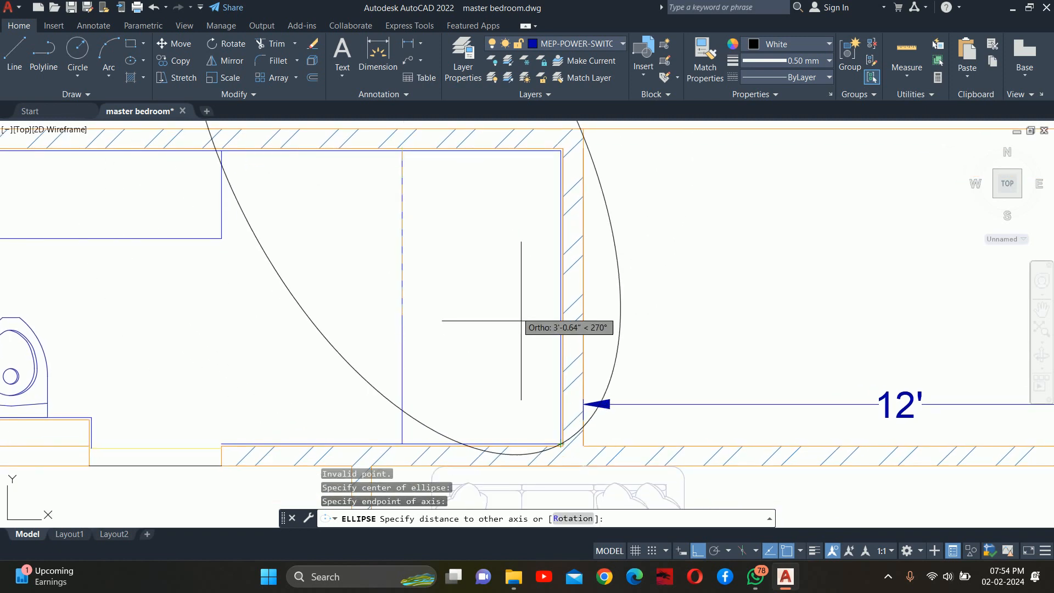
{"action": "key", "text": "Escape"}
Step: Draw an ellipse centred midway between opposite corners of the 3' strip, with a 36" vertical radius and an 18" horizontal radius
{"action": "type", "text": "el"}
{"action": "key", "text": "Return"}
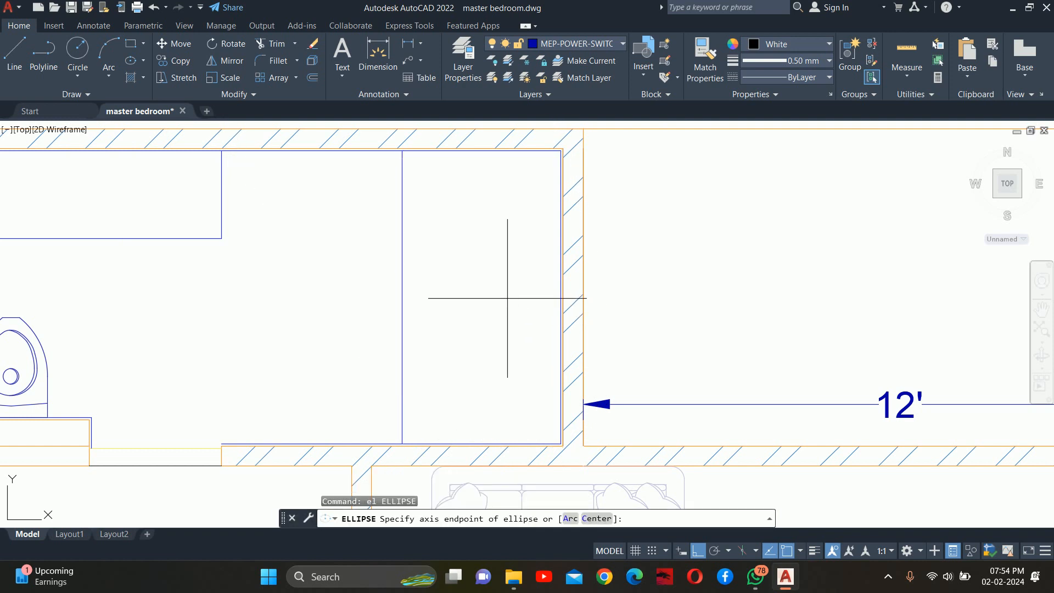
{"action": "type", "text": "c"}
{"action": "key", "text": "Return"}
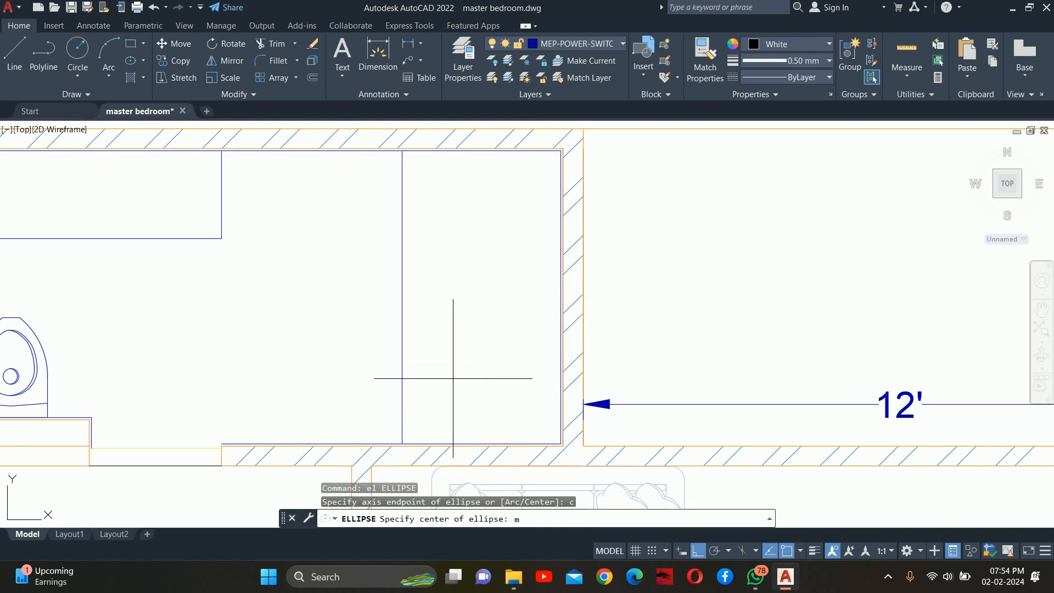
{"action": "type", "text": "mtp"}
{"action": "key", "text": "Return"}
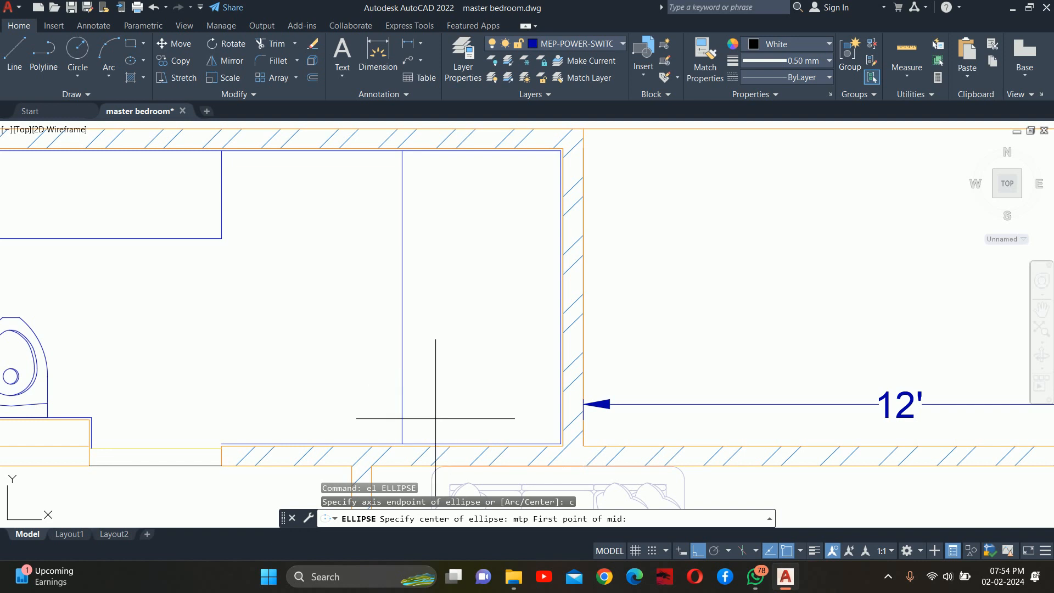
{"action": "left_click", "coordinate": [408, 440]}
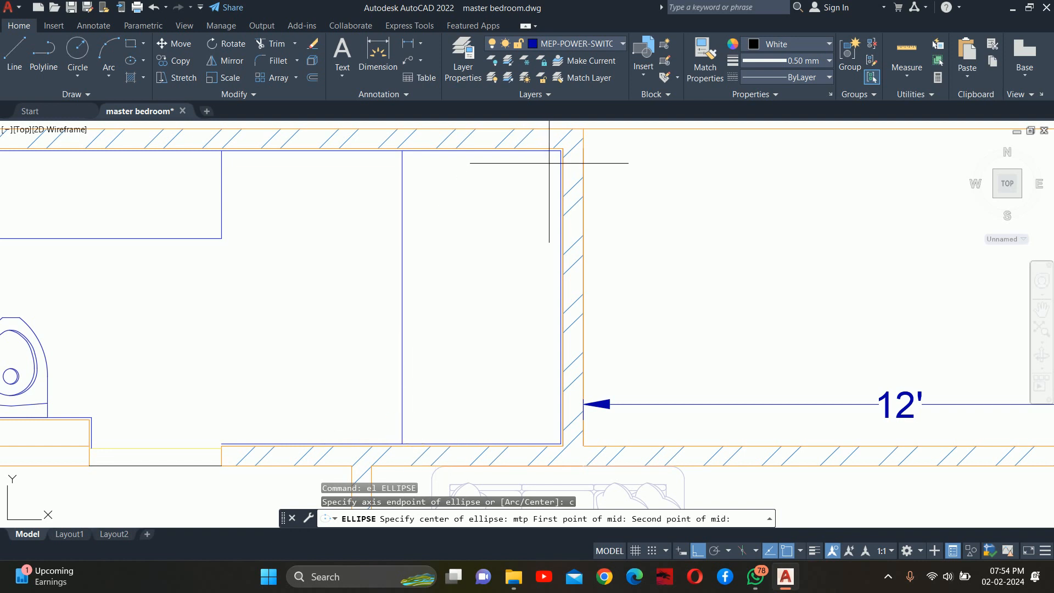
{"action": "scroll", "coordinate": [563, 157], "scroll_direction": "up", "scroll_amount": 5}
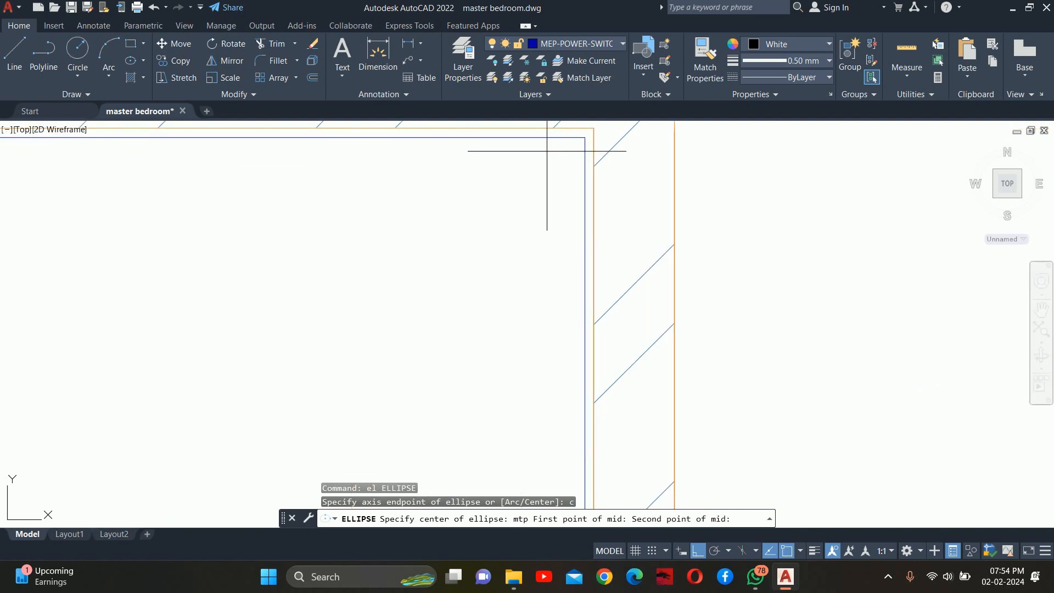
{"action": "left_click", "coordinate": [571, 135]}
{"action": "scroll", "coordinate": [571, 135], "scroll_direction": "down", "scroll_amount": 5}
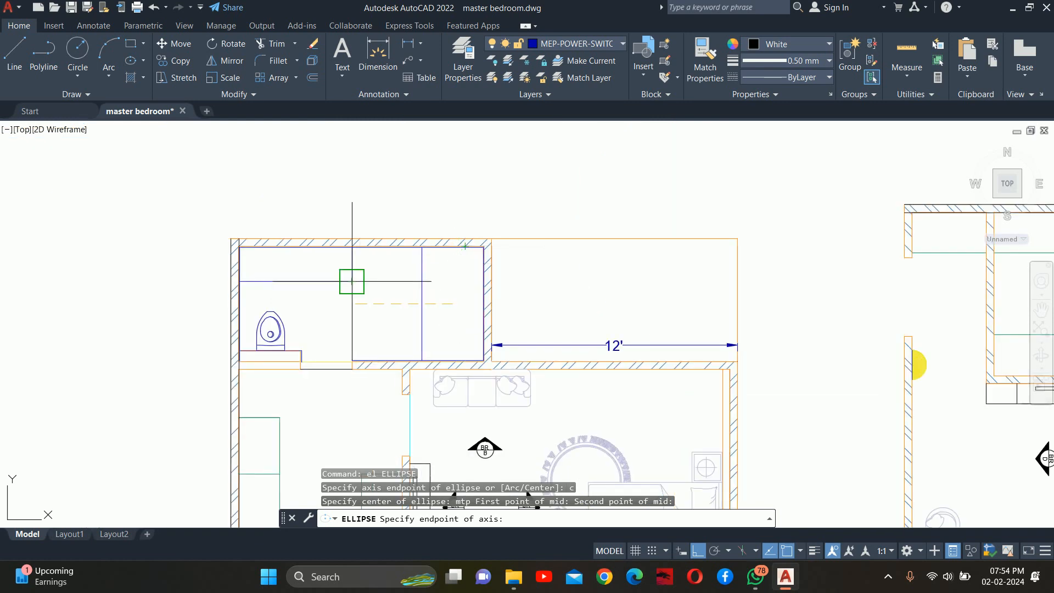
{"action": "scroll", "coordinate": [395, 316], "scroll_direction": "up", "scroll_amount": 4}
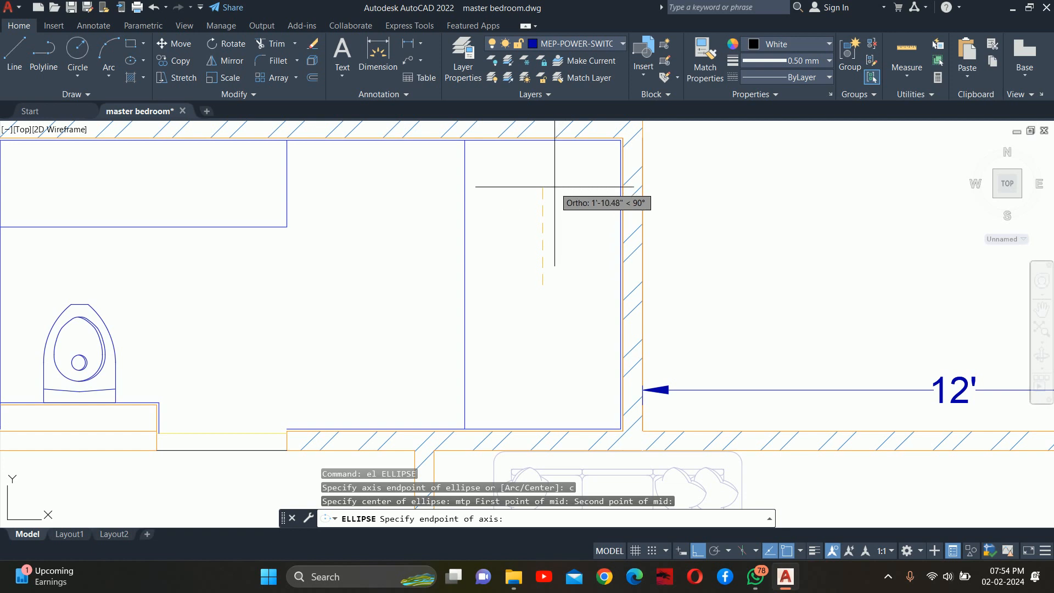
{"action": "key", "text": "Return"}
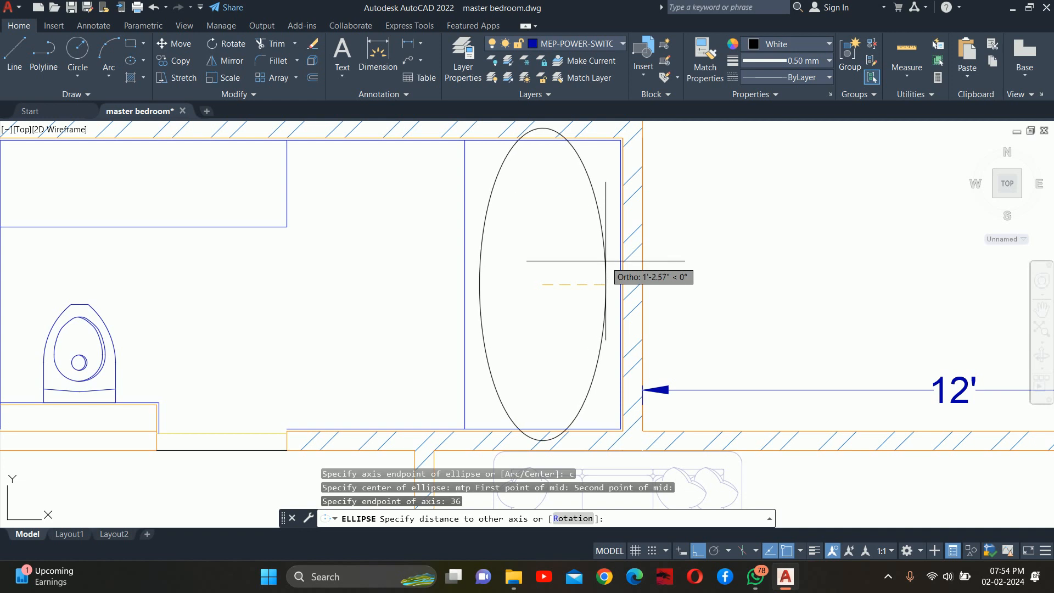
{"action": "type", "text": "18"}
{"action": "key", "text": "Return"}
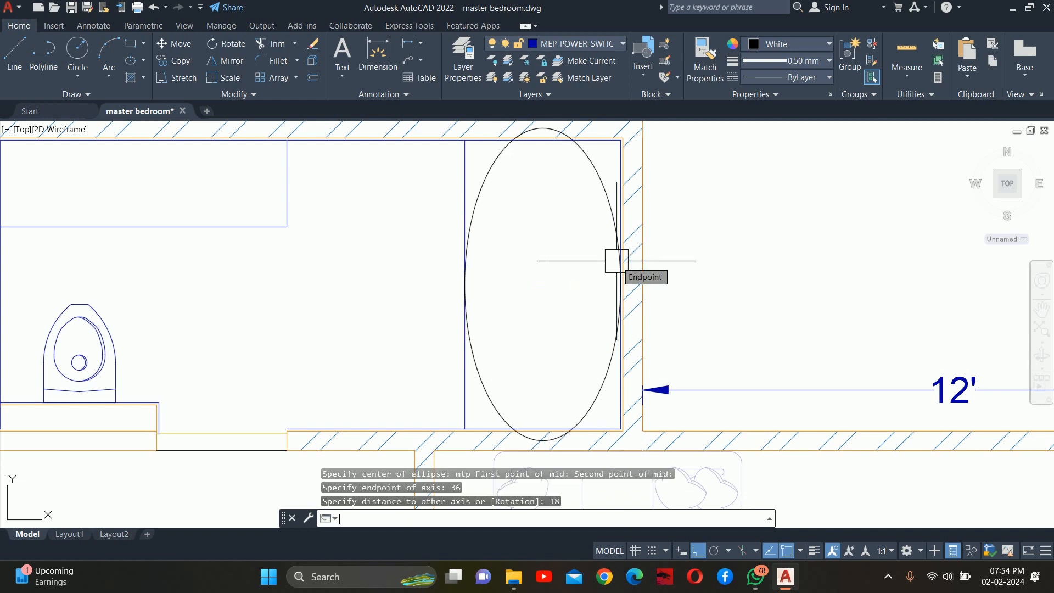
{"action": "key", "text": "Escape"}
{"action": "key", "text": "Escape"}
Step: Set the ellipse's major radius to 2'-3"
{"action": "left_click", "coordinate": [614, 219]}
{"action": "middle_click_drag", "start_coordinate": [597, 196], "coordinate": [561, 225]}
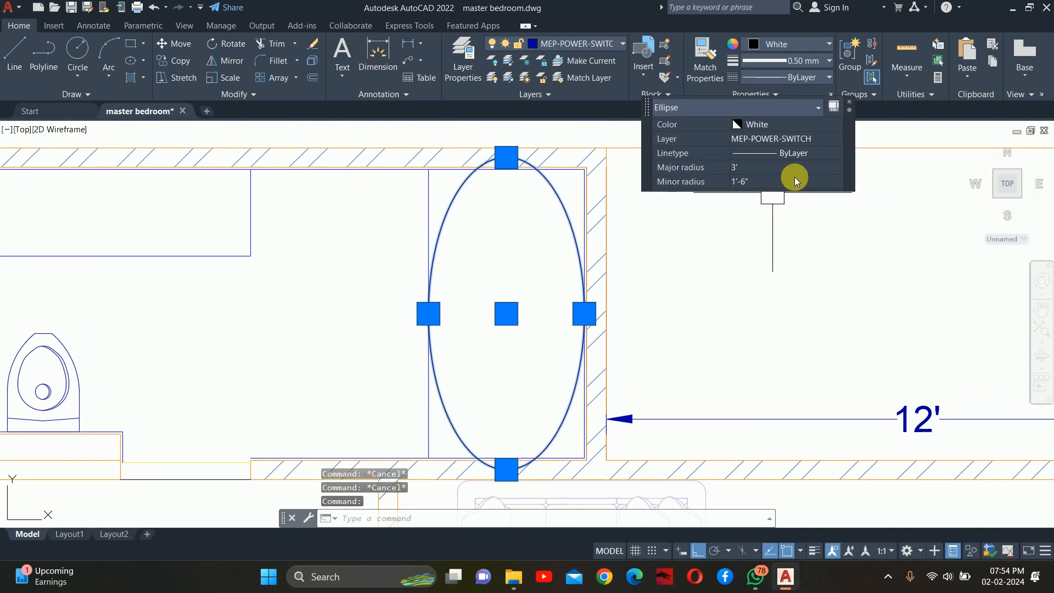
{"action": "left_click", "coordinate": [759, 174]}
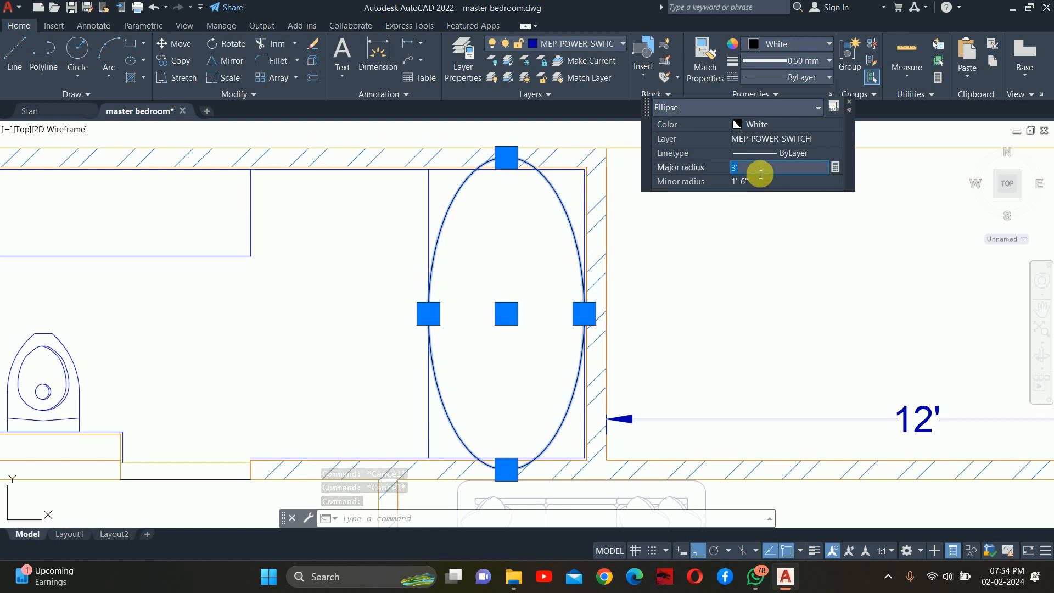
{"action": "type", "text": "2"}
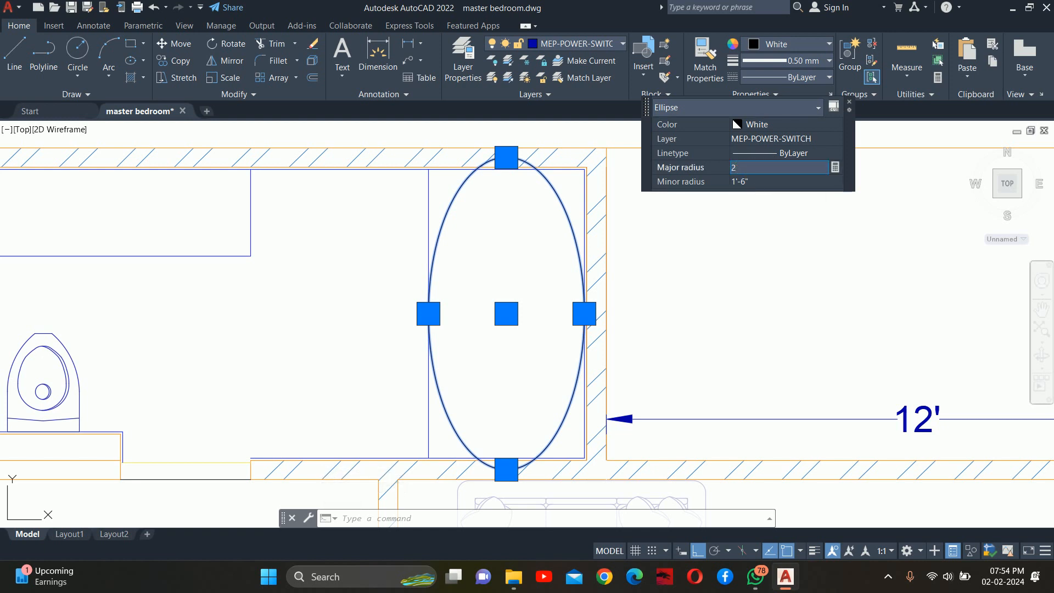
{"action": "type", "text": "'-3"}
{"action": "key", "text": "Return"}
Step: Set the ellipse's major radius to 2'-9"
{"action": "left_click", "coordinate": [739, 181]}
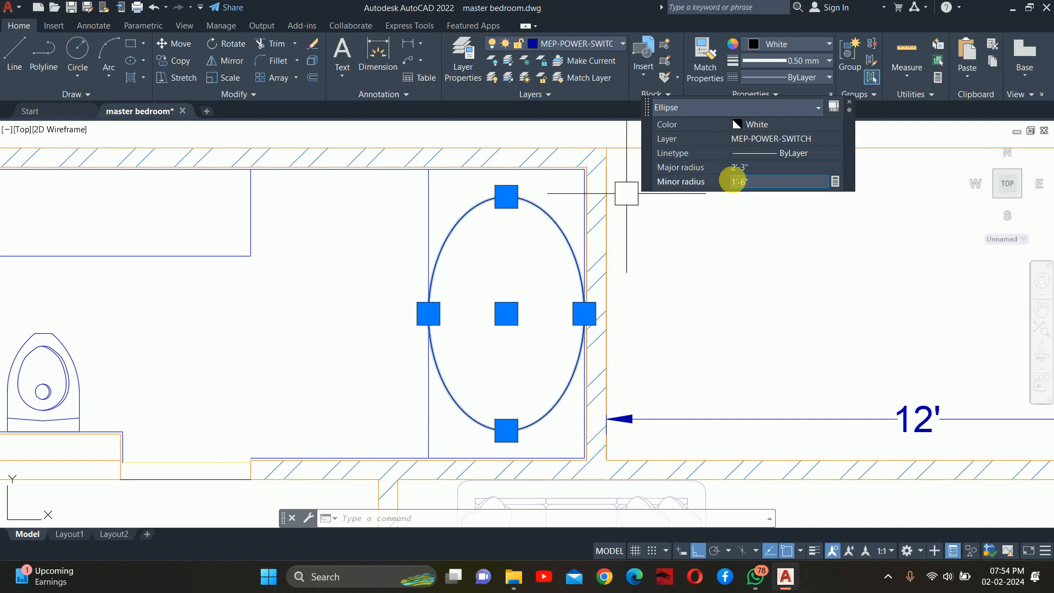
{"action": "left_click", "coordinate": [760, 174]}
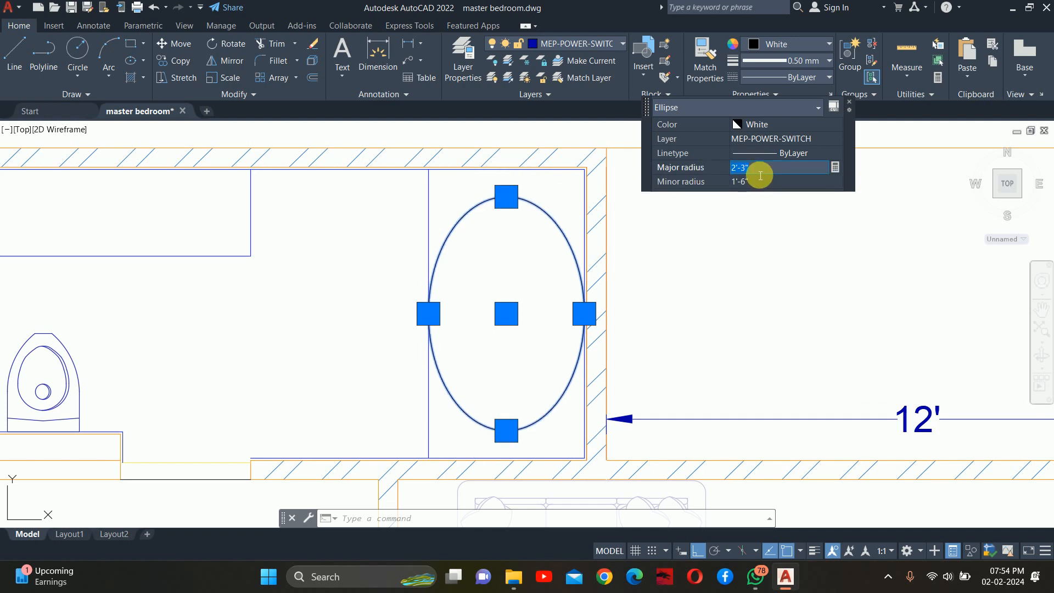
{"action": "key", "text": "BackSpace"}
{"action": "type", "text": "2'9"}
{"action": "key", "text": "Return"}
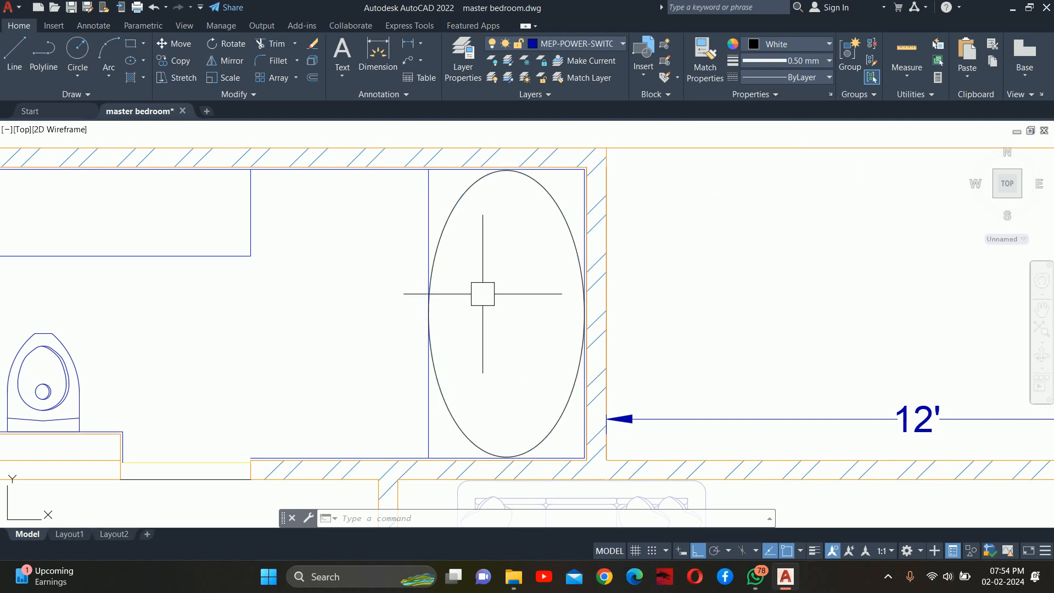
Step: Set the ellipse's major radius to 2'-7" and deselect it
{"action": "left_click", "coordinate": [560, 213]}
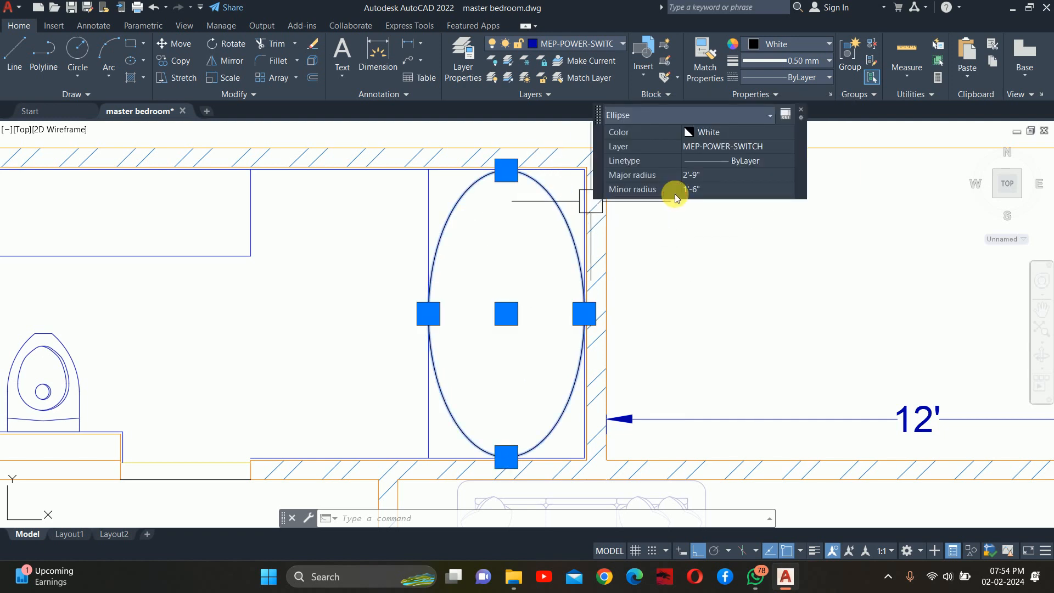
{"action": "left_click", "coordinate": [709, 180]}
{"action": "type", "text": "2'7"}
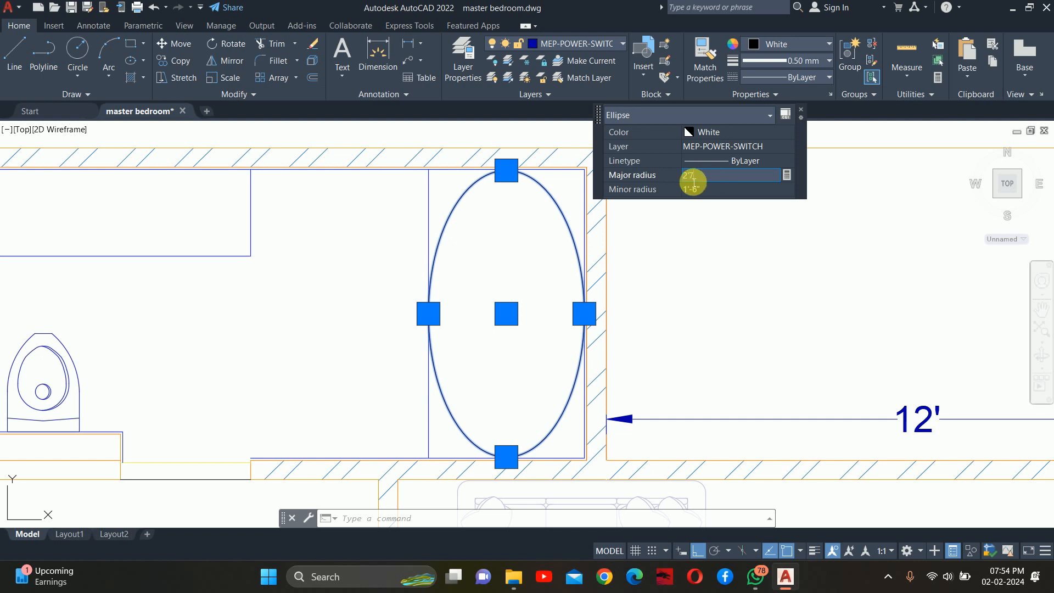
{"action": "key", "text": "Return"}
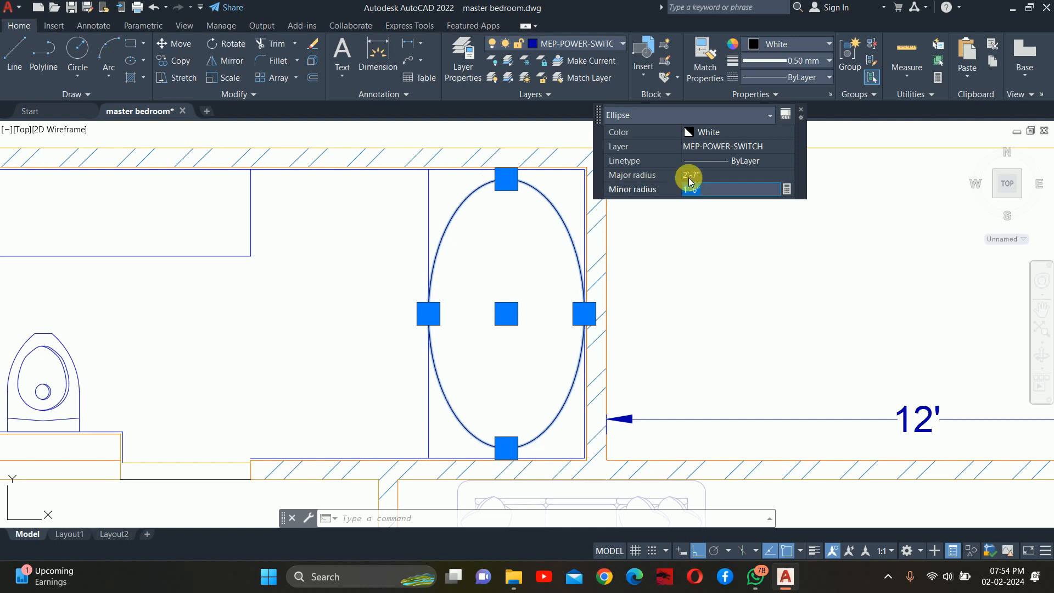
{"action": "key", "text": "Escape"}
Step: Set the ellipse's major radius to 2'-6" and deselect it
{"action": "left_click", "coordinate": [557, 211]}
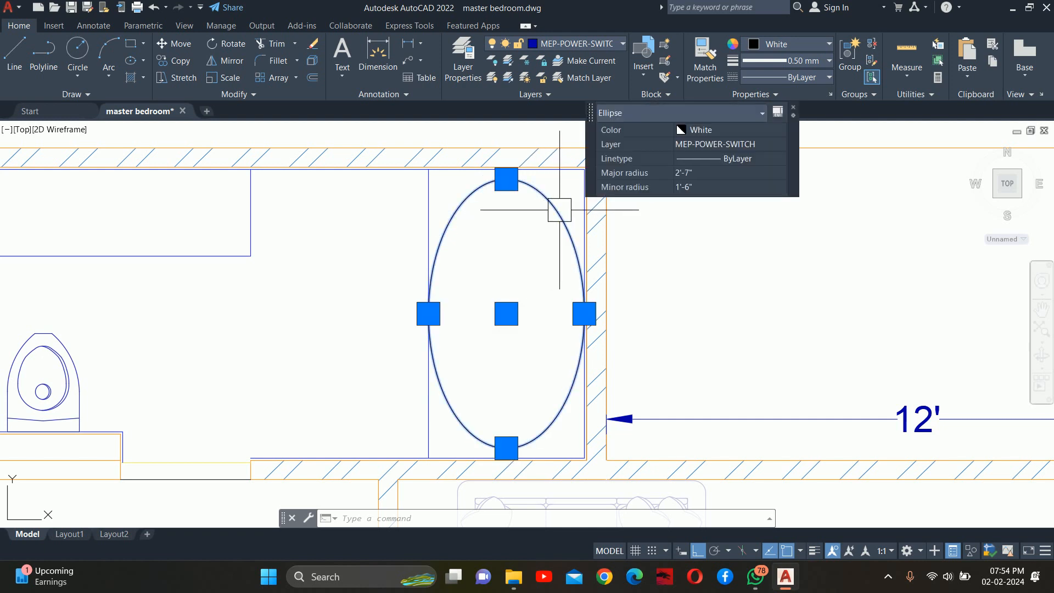
{"action": "left_click", "coordinate": [714, 173]}
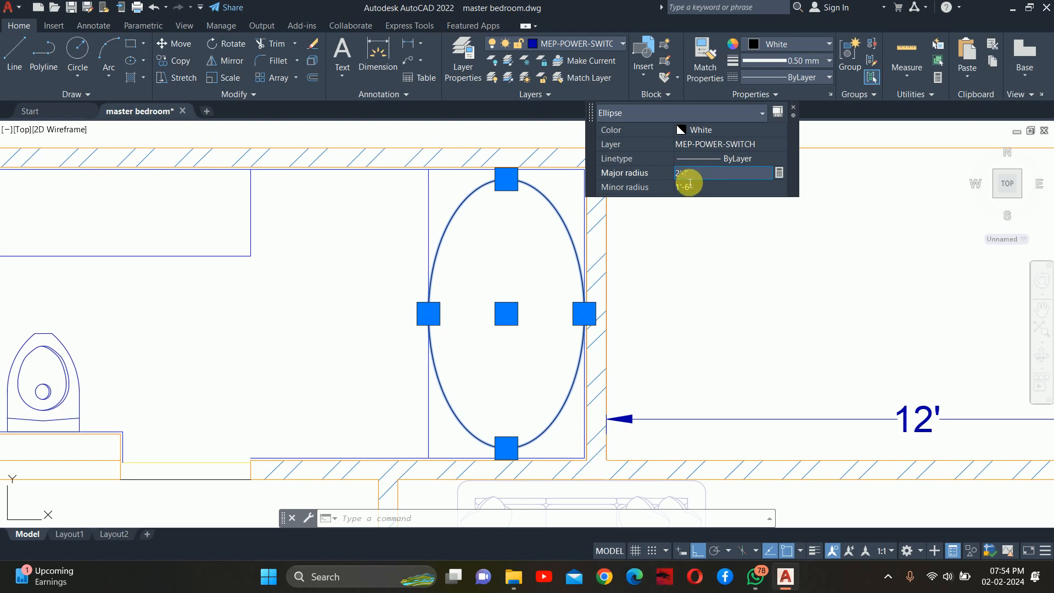
{"action": "key", "text": "BackSpace"}
{"action": "type", "text": "6"}
{"action": "key", "text": "Return"}
{"action": "key", "text": "Escape"}
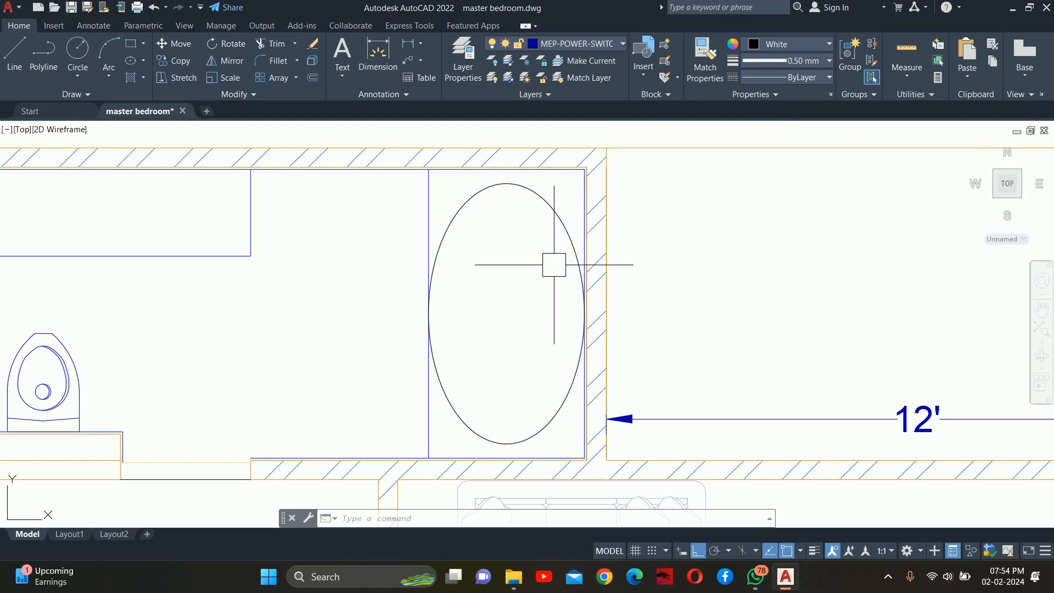
Step: Set the ellipse's minor radius to 1'-5" and deselect it
{"action": "left_click", "coordinate": [565, 235]}
{"action": "left_click", "coordinate": [706, 213]}
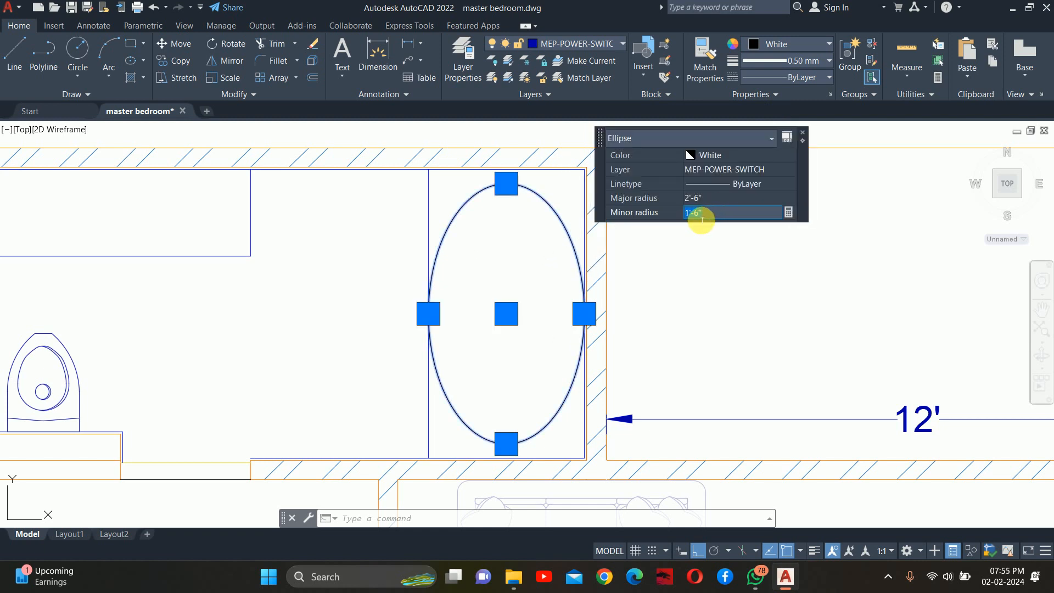
{"action": "key", "text": "BackSpace"}
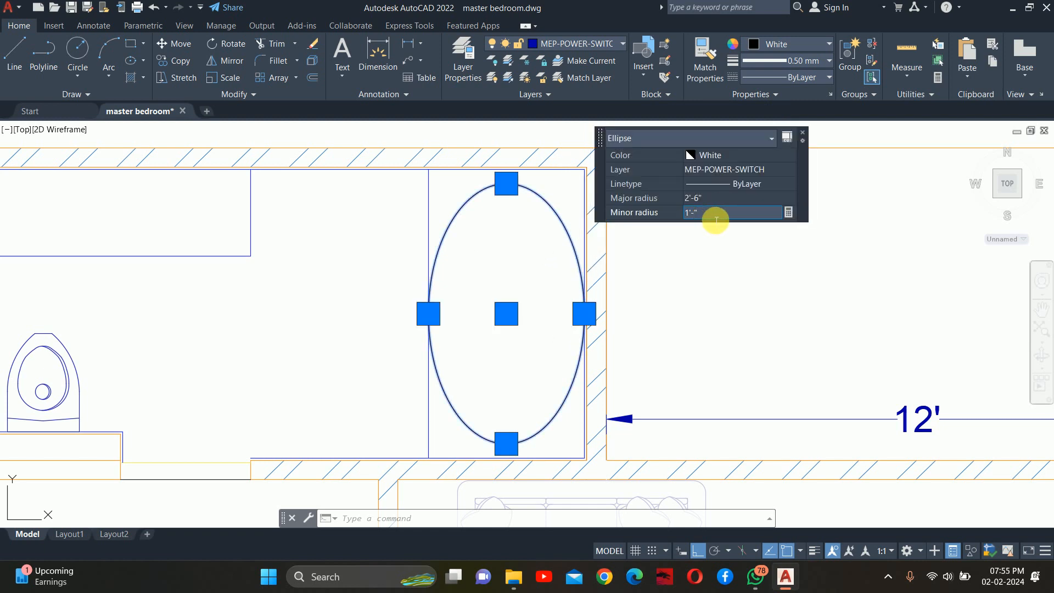
{"action": "type", "text": "5"}
{"action": "key", "text": "Return"}
{"action": "key", "text": "Escape"}
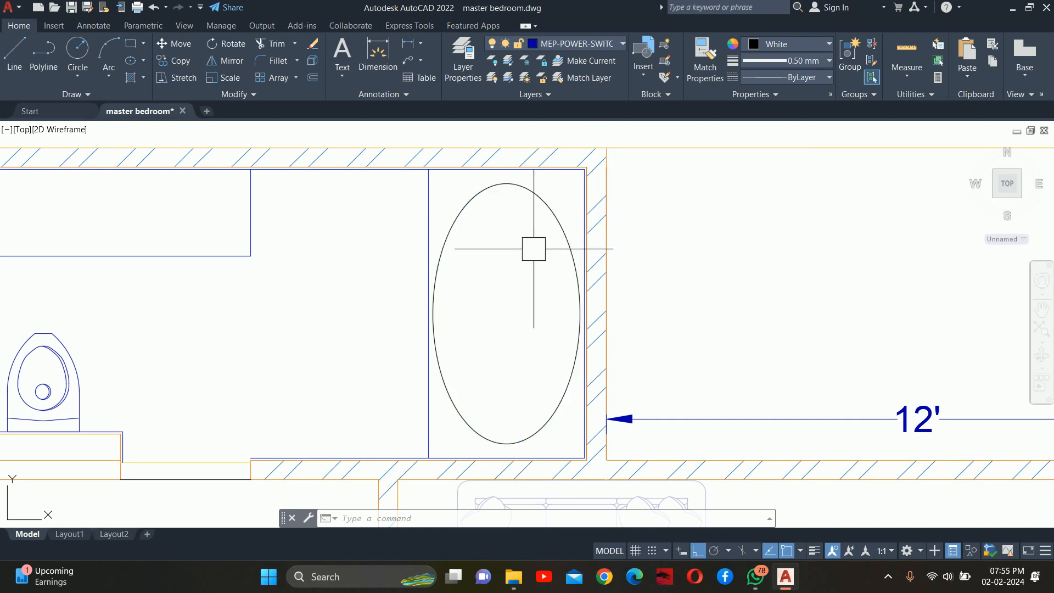
Step: Offset the bathtub ellipse 1.5 inches inward to form the tub's rim
{"action": "scroll", "coordinate": [525, 195], "scroll_direction": "down", "scroll_amount": 2}
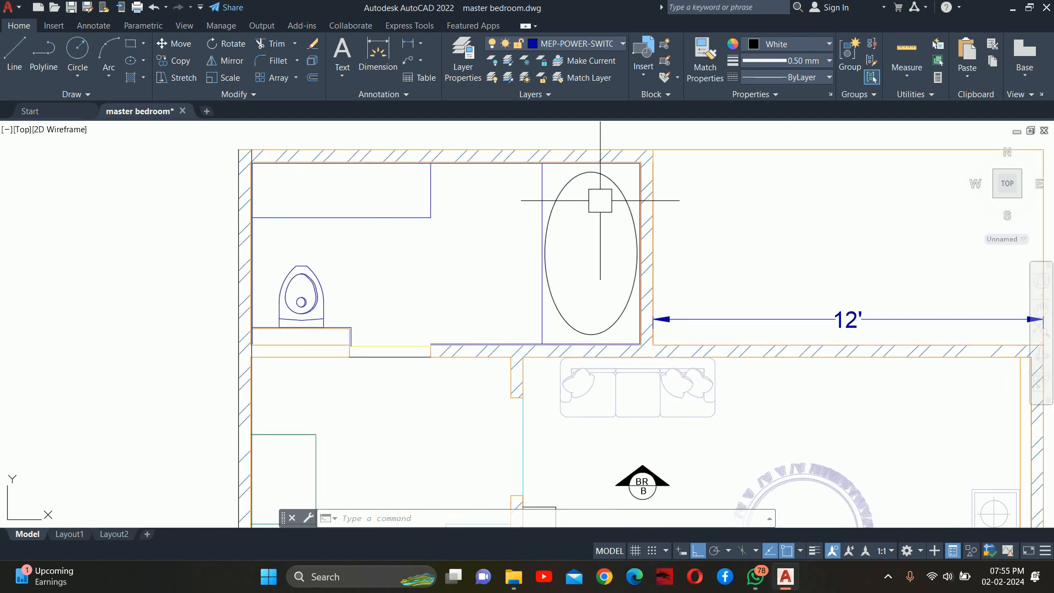
{"action": "type", "text": "o"}
{"action": "key", "text": "Return"}
{"action": "scroll", "coordinate": [601, 202], "scroll_direction": "up", "scroll_amount": 2}
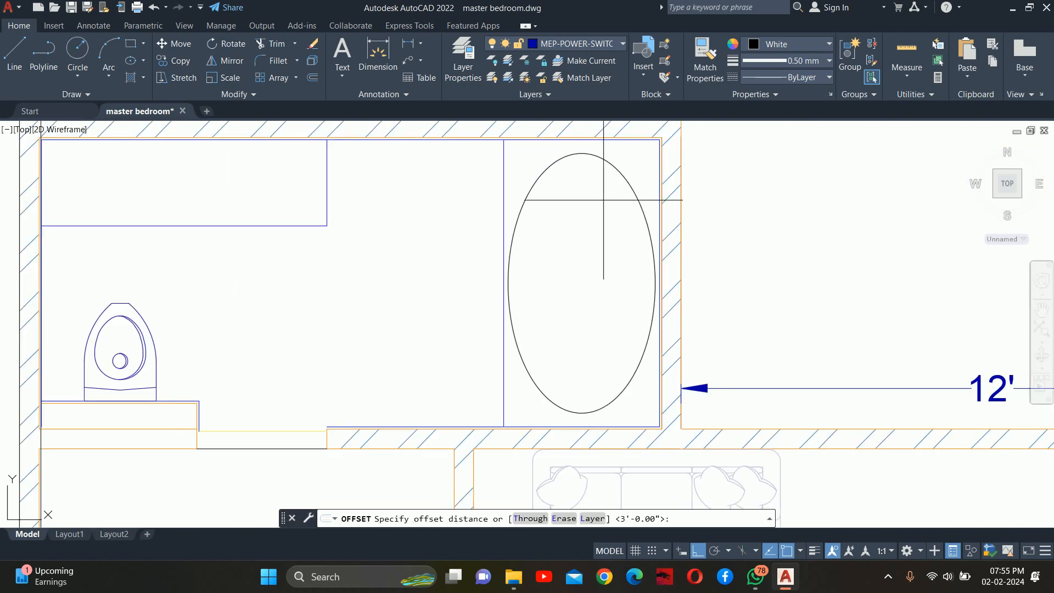
{"action": "key", "text": "Return"}
{"action": "left_click", "coordinate": [641, 206]}
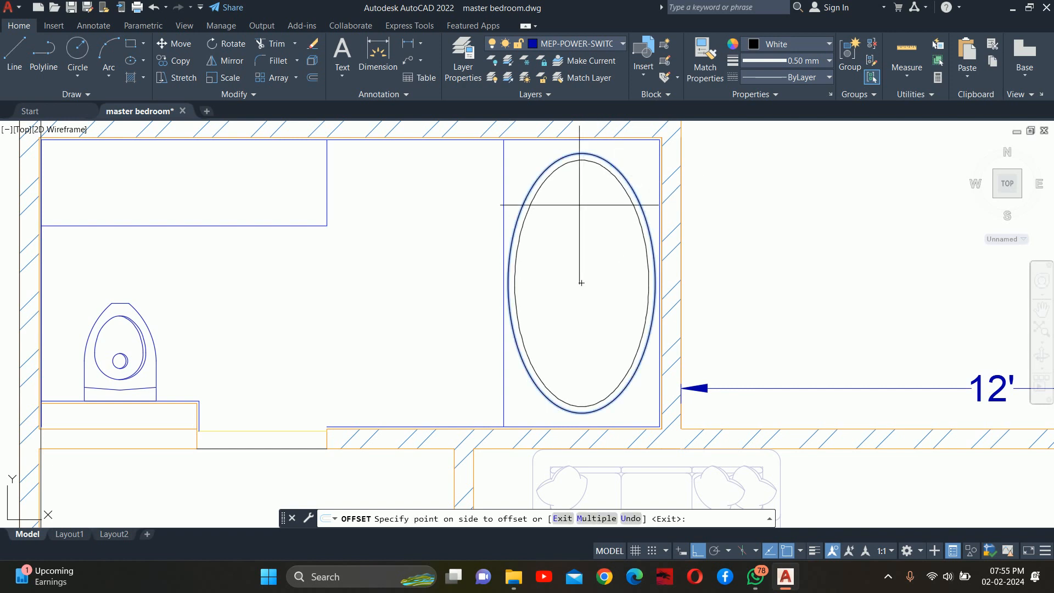
{"action": "left_click", "coordinate": [581, 204]}
{"action": "key", "text": "Escape"}
{"action": "scroll", "coordinate": [663, 223], "scroll_direction": "down", "scroll_amount": 2}
{"action": "scroll", "coordinate": [672, 286], "scroll_direction": "down", "scroll_amount": 2}
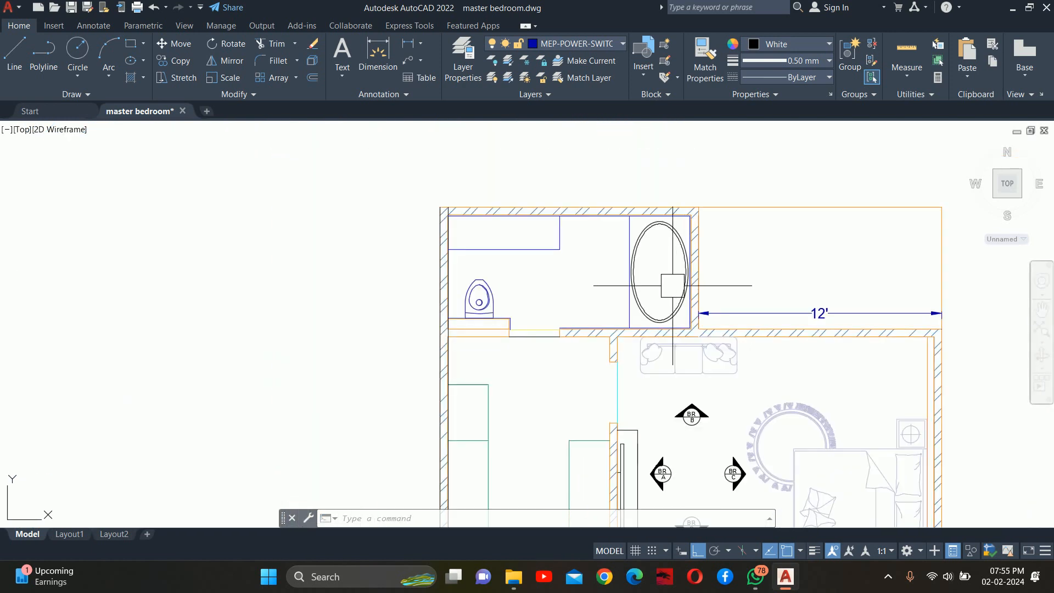
Step: Match the properties of the bathtub ellipse onto the line bounding the bathtub strip
{"action": "scroll", "coordinate": [635, 265], "scroll_direction": "up", "scroll_amount": 2}
{"action": "type", "text": "m"}
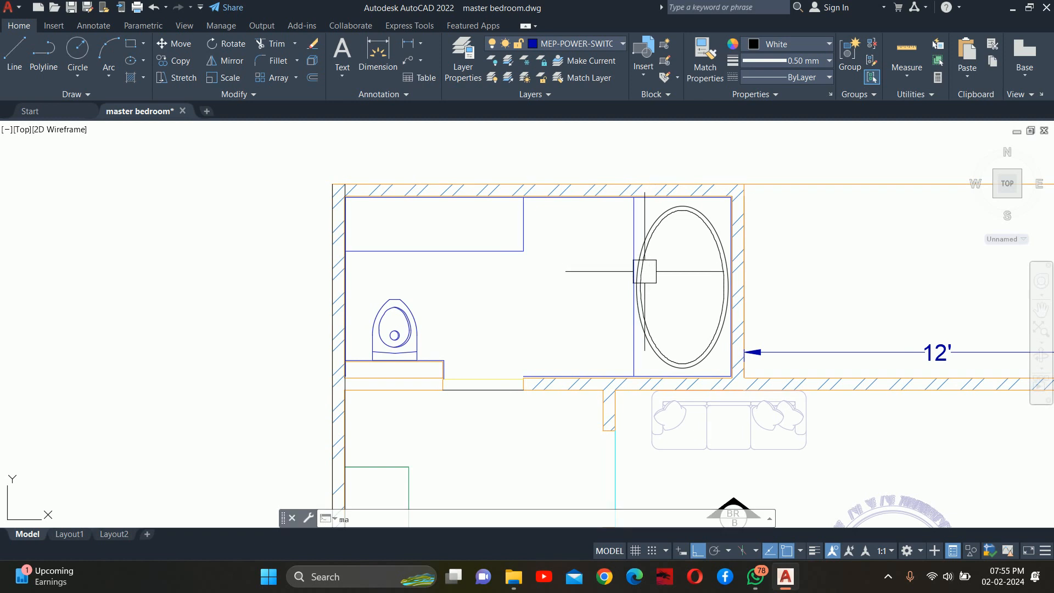
{"action": "type", "text": "a"}
{"action": "key", "text": "Return"}
{"action": "left_click", "coordinate": [644, 272]}
{"action": "left_click", "coordinate": [607, 231]}
{"action": "key", "text": "Escape"}
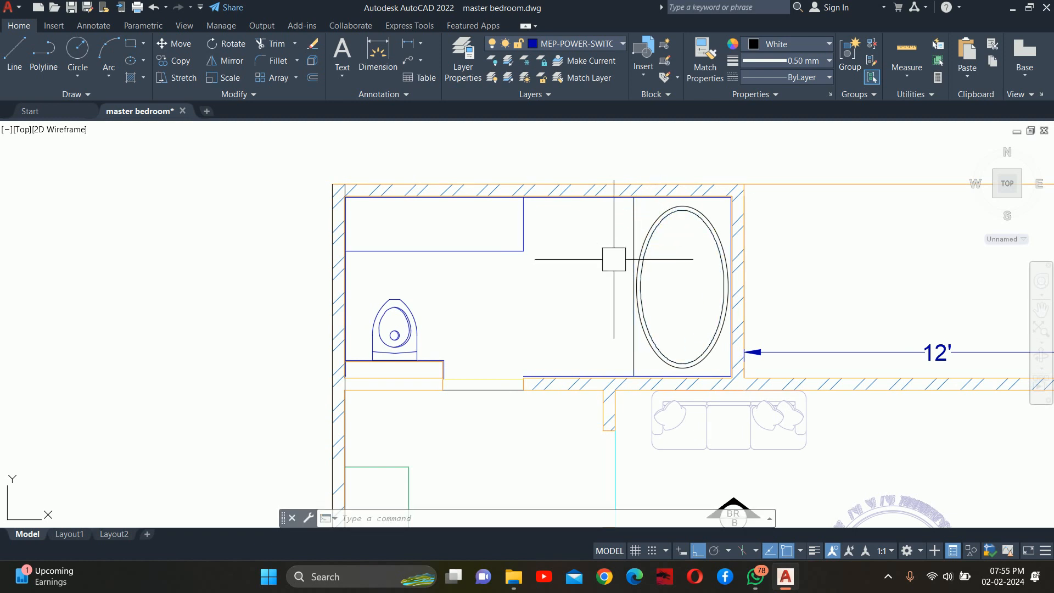
Step: Measure the horizontal gap between the washroom's corner rectangle and the bathtub strip line
{"action": "middle_click_drag", "start_coordinate": [614, 260], "coordinate": [634, 237]}
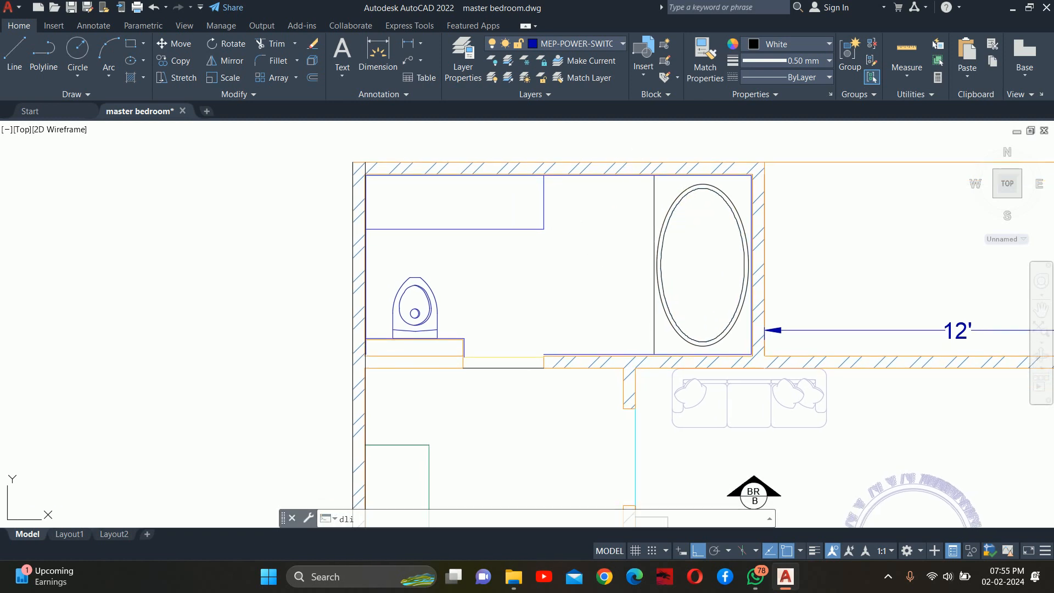
{"action": "key", "text": "Return"}
{"action": "left_click", "coordinate": [544, 229]}
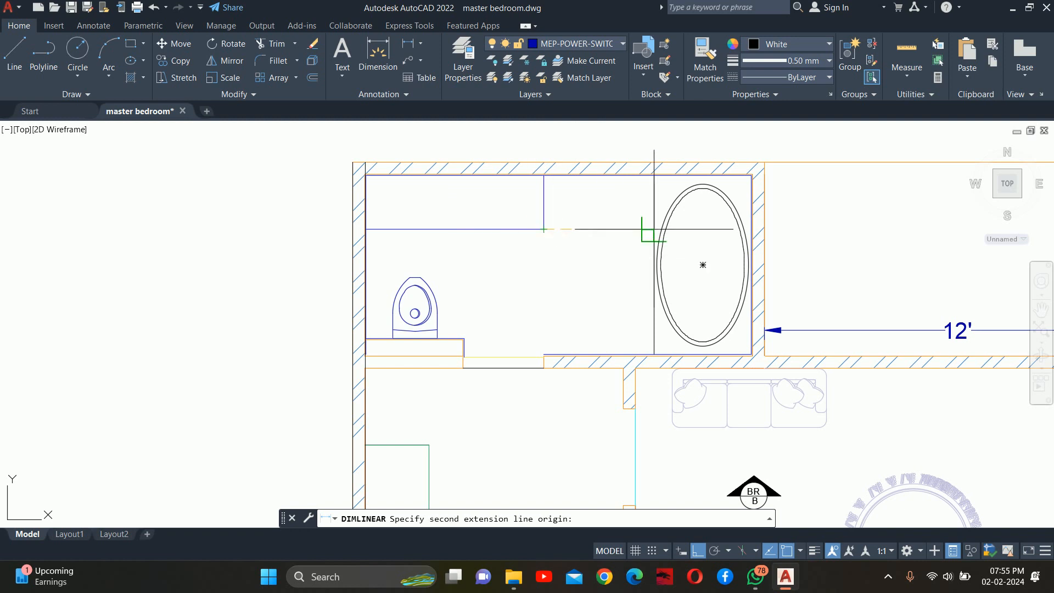
{"action": "left_click", "coordinate": [654, 229]}
{"action": "scroll", "coordinate": [602, 225], "scroll_direction": "up", "scroll_amount": 6}
{"action": "scroll", "coordinate": [596, 225], "scroll_direction": "down", "scroll_amount": 6}
{"action": "scroll", "coordinate": [596, 268], "scroll_direction": "up", "scroll_amount": 2}
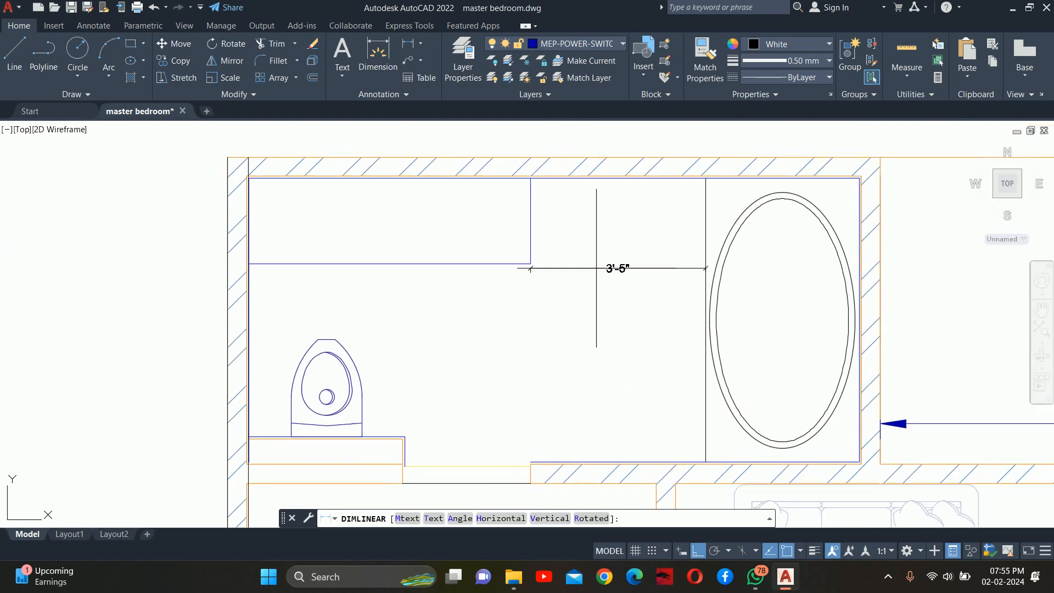
{"action": "key", "text": "Escape"}
Step: Stretch the corner rectangle's free end about 5 inches toward the bathtub strip
{"action": "type", "text": "s"}
{"action": "key", "text": "Return"}
{"action": "left_click", "coordinate": [576, 305]}
{"action": "left_click", "coordinate": [512, 148]}
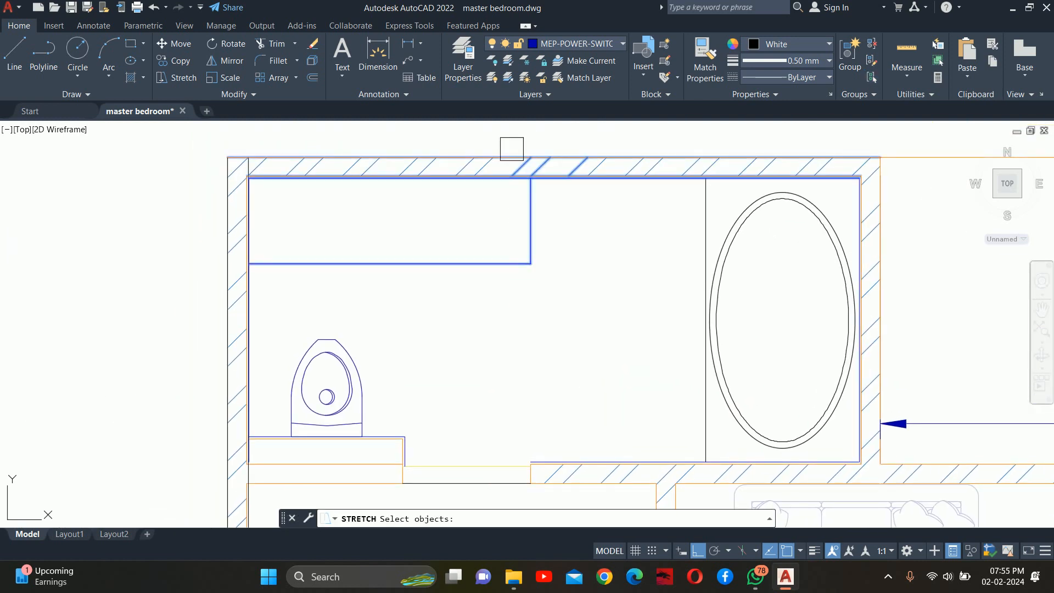
{"action": "key", "text": "Return"}
{"action": "left_click", "coordinate": [583, 253]}
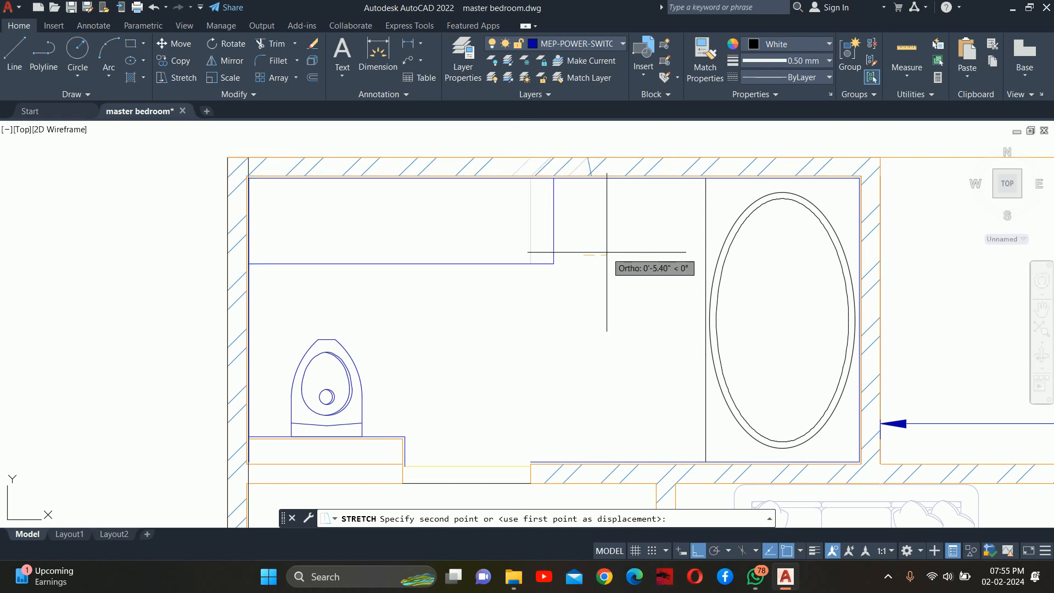
{"action": "left_click", "coordinate": [604, 253]}
{"action": "scroll", "coordinate": [600, 236], "scroll_direction": "up", "scroll_amount": 5}
{"action": "scroll", "coordinate": [624, 152], "scroll_direction": "down", "scroll_amount": 7}
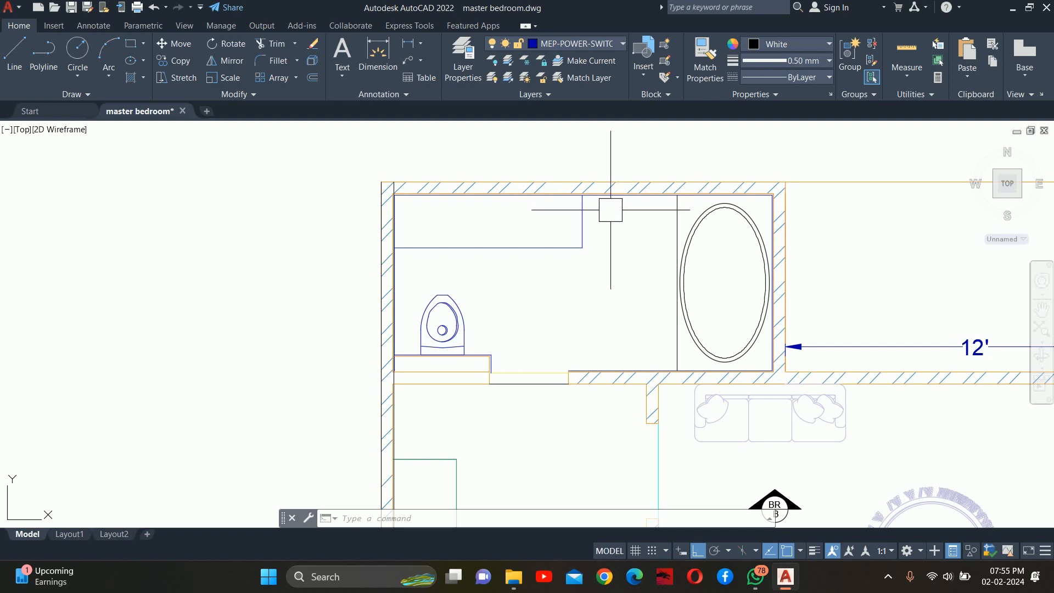
Step: Draw a 1.5-inch-thick partition at the corner rectangle's free end, running from the upper wall past the rectangle's front edge
{"action": "type", "text": "l"}
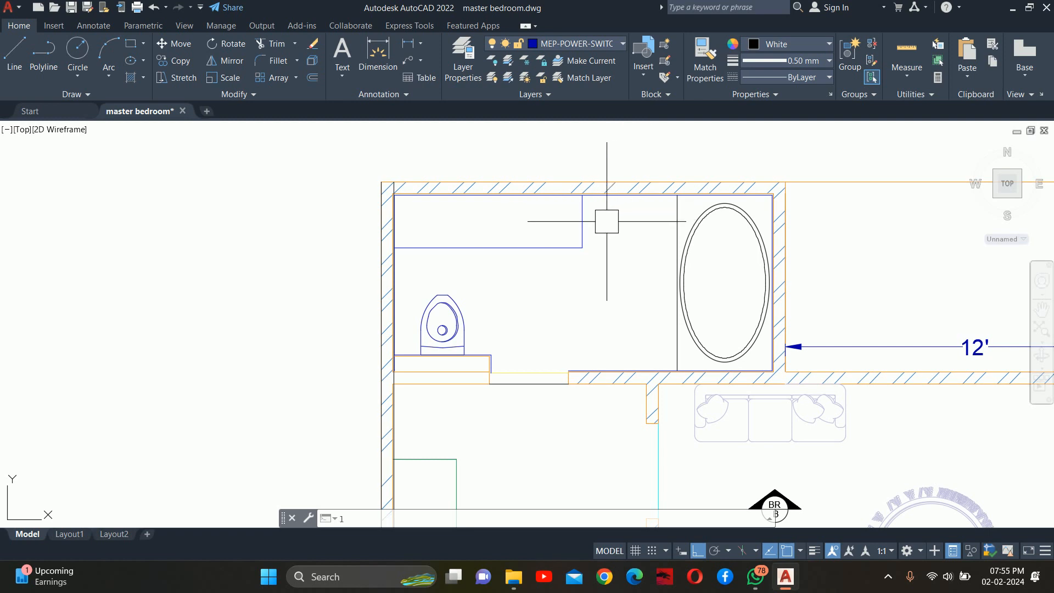
{"action": "key", "text": "Return"}
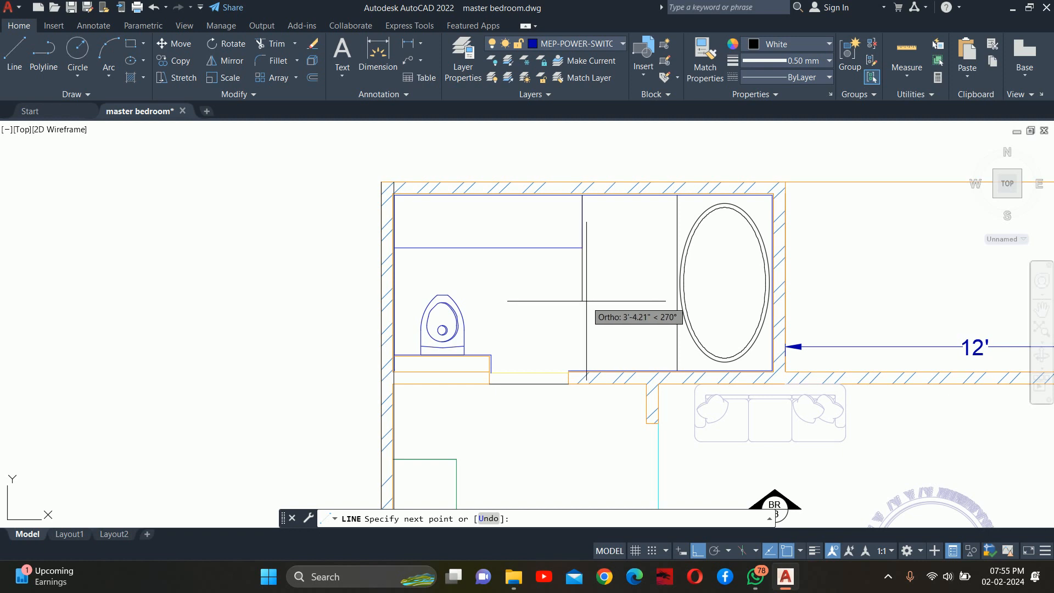
{"action": "key", "text": "Return"}
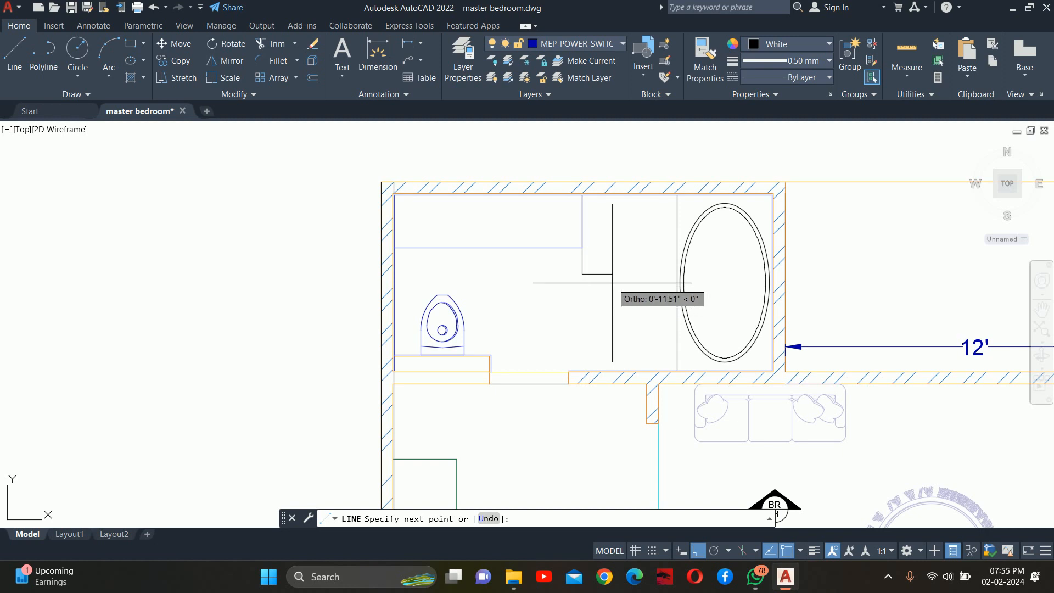
{"action": "type", "text": "1."}
{"action": "key", "text": "Return"}
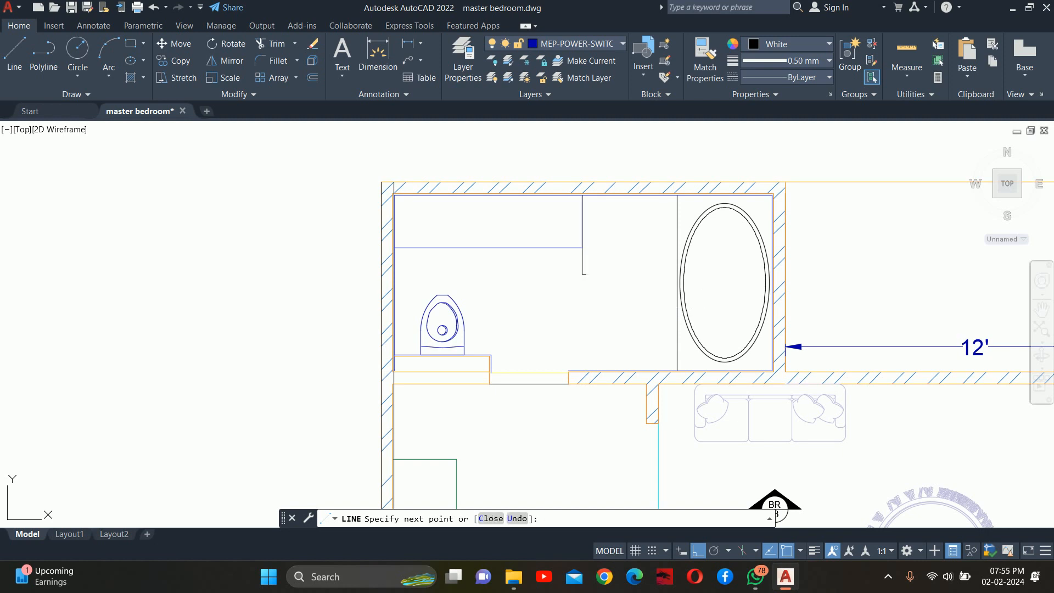
{"action": "scroll", "coordinate": [596, 200], "scroll_direction": "up", "scroll_amount": 4}
{"action": "left_click", "coordinate": [560, 188]}
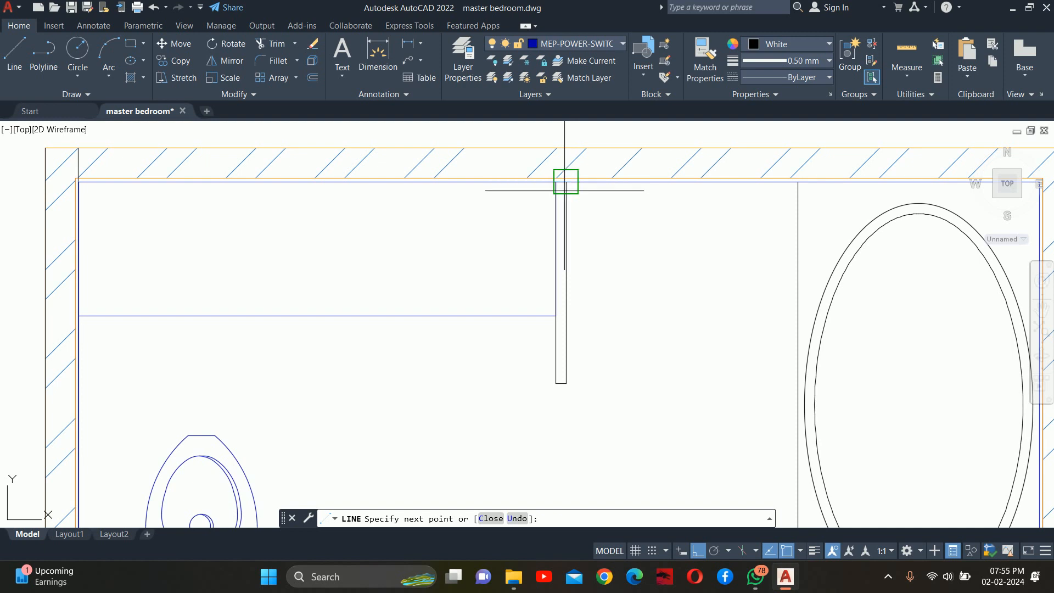
{"action": "key", "text": "Escape"}
{"action": "scroll", "coordinate": [565, 269], "scroll_direction": "down", "scroll_amount": 4}
{"action": "mouse_move", "coordinate": [565, 295]}
{"action": "middle_mouse_down"}
{"action": "mouse_move", "coordinate": [567, 252]}
{"action": "mouse_move", "coordinate": [577, 249]}
{"action": "middle_mouse_up"}
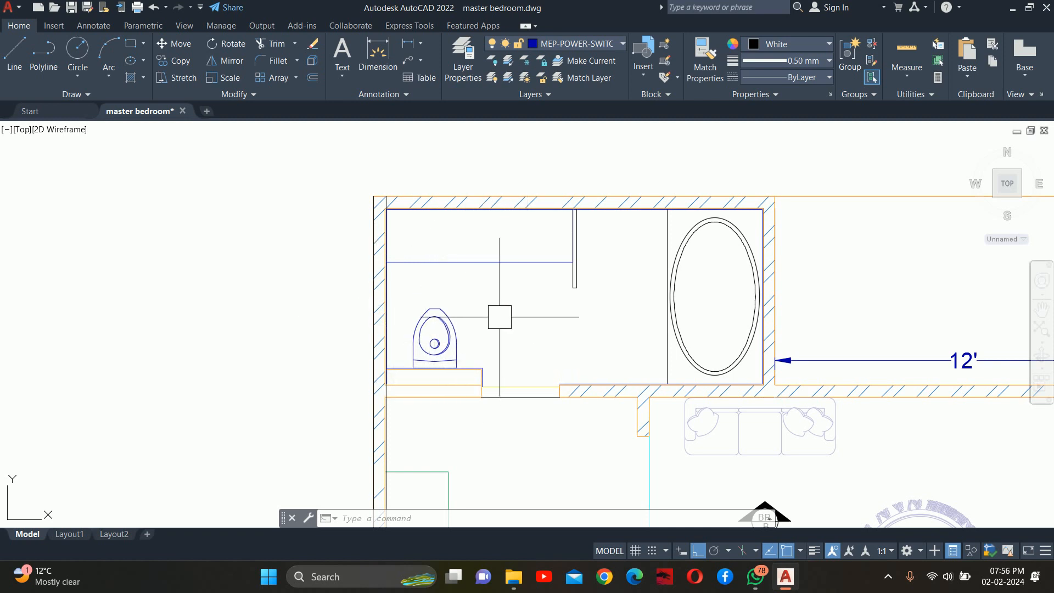
Step: Erase the main group of hatch lines inside the wall beside the bathtub
{"action": "key", "text": "Escape"}
{"action": "key", "text": "Escape"}
{"action": "key", "text": "Escape"}
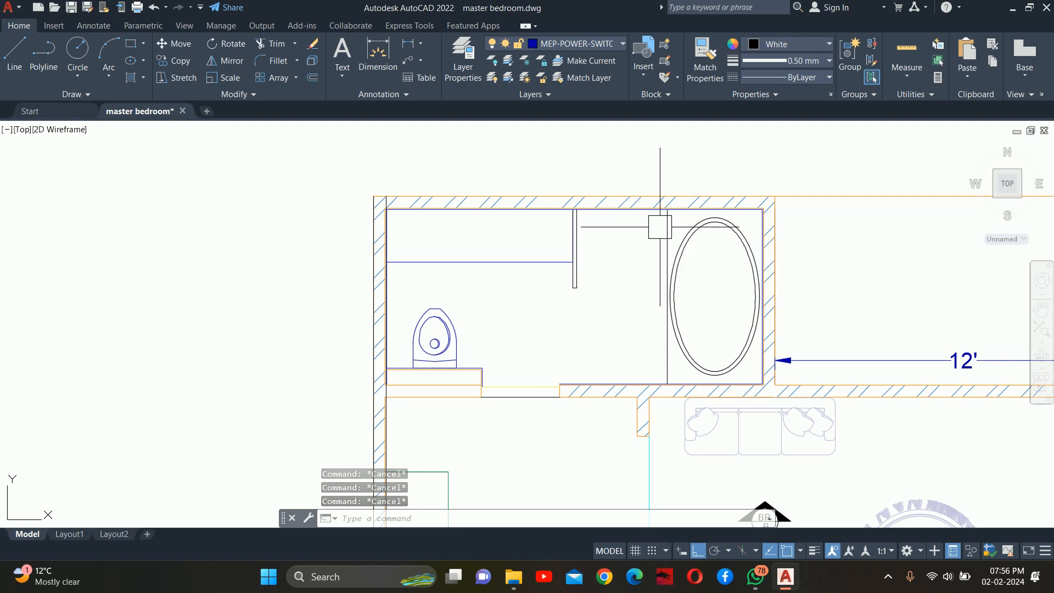
{"action": "scroll", "coordinate": [744, 327], "scroll_direction": "up", "scroll_amount": 5}
{"action": "left_click", "coordinate": [769, 327]}
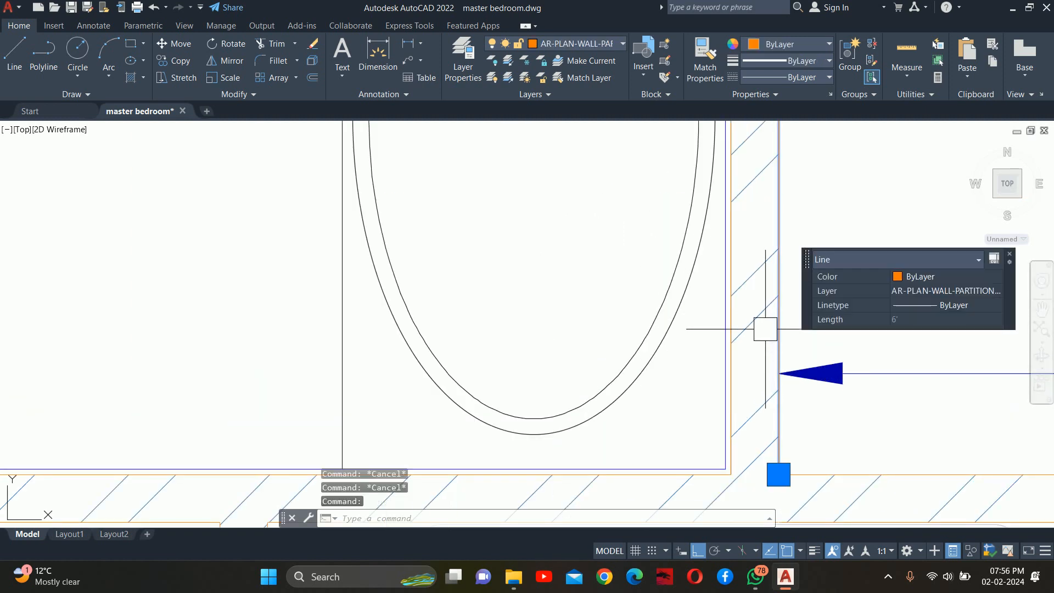
{"action": "key", "text": "Escape"}
{"action": "left_click", "coordinate": [758, 349]}
{"action": "scroll", "coordinate": [750, 330], "scroll_direction": "down", "scroll_amount": 4}
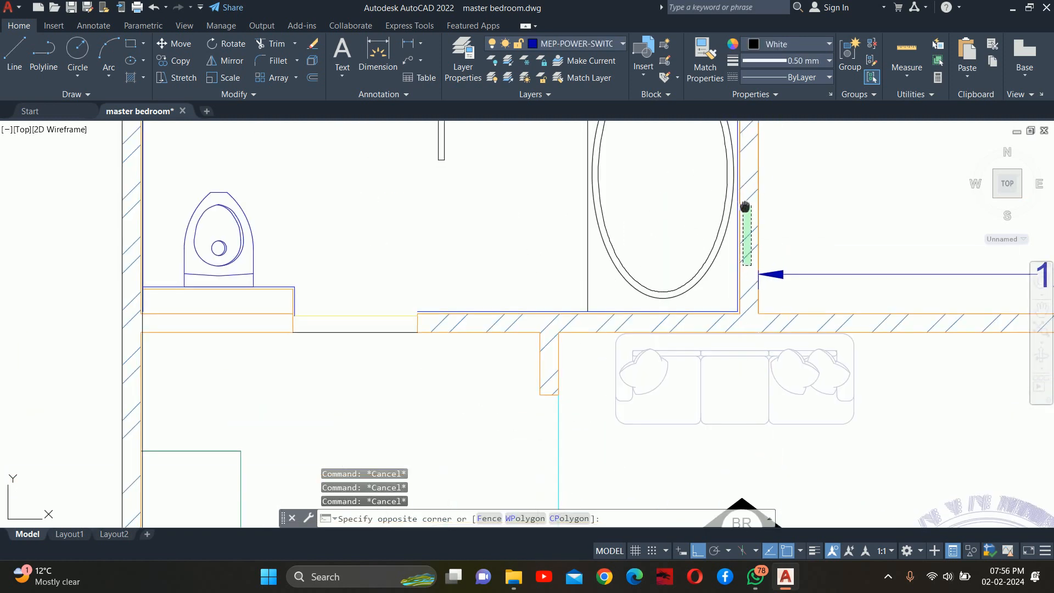
{"action": "left_click", "coordinate": [763, 196]}
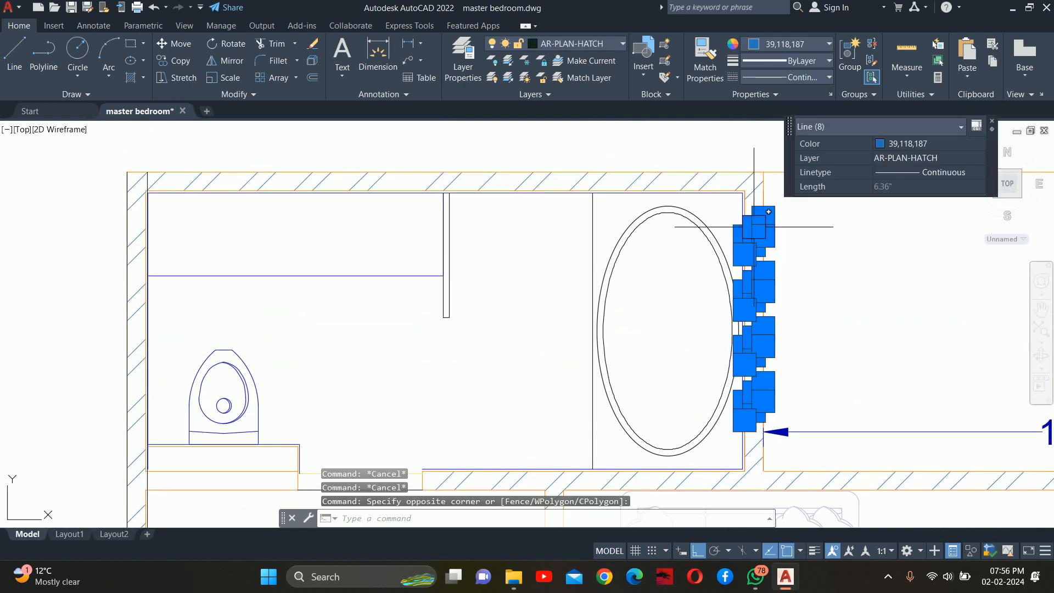
{"action": "key", "text": "Delete"}
Step: Erase the two leftover hatch lines at the lower end of the wall beside the bathtub
{"action": "scroll", "coordinate": [743, 278], "scroll_direction": "up", "scroll_amount": 6}
{"action": "key", "text": "Escape"}
{"action": "key", "text": "Escape"}
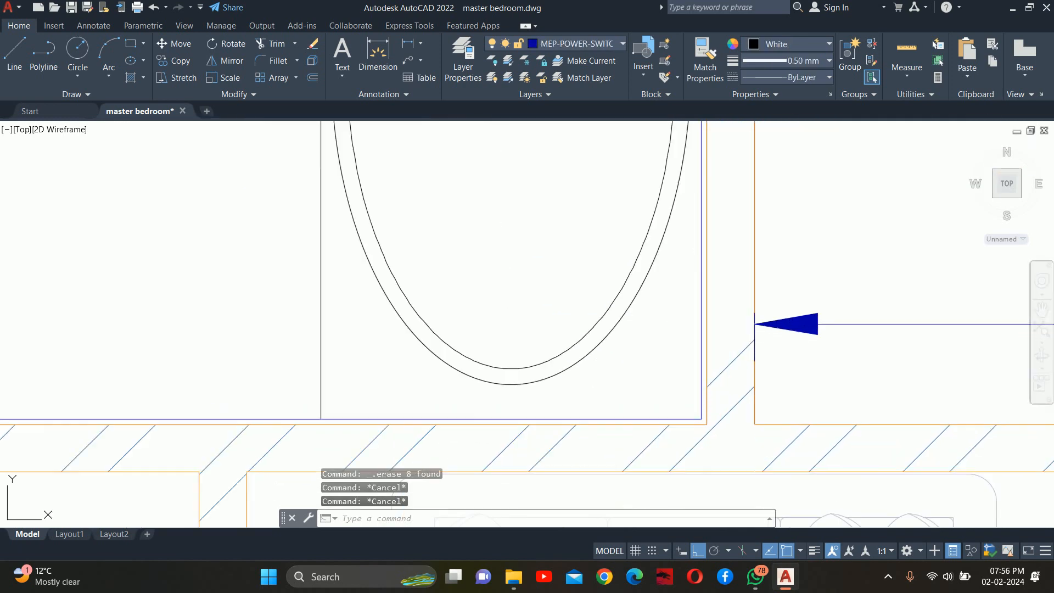
{"action": "left_click", "coordinate": [728, 402]}
{"action": "left_click", "coordinate": [722, 301]}
{"action": "key", "text": "Delete"}
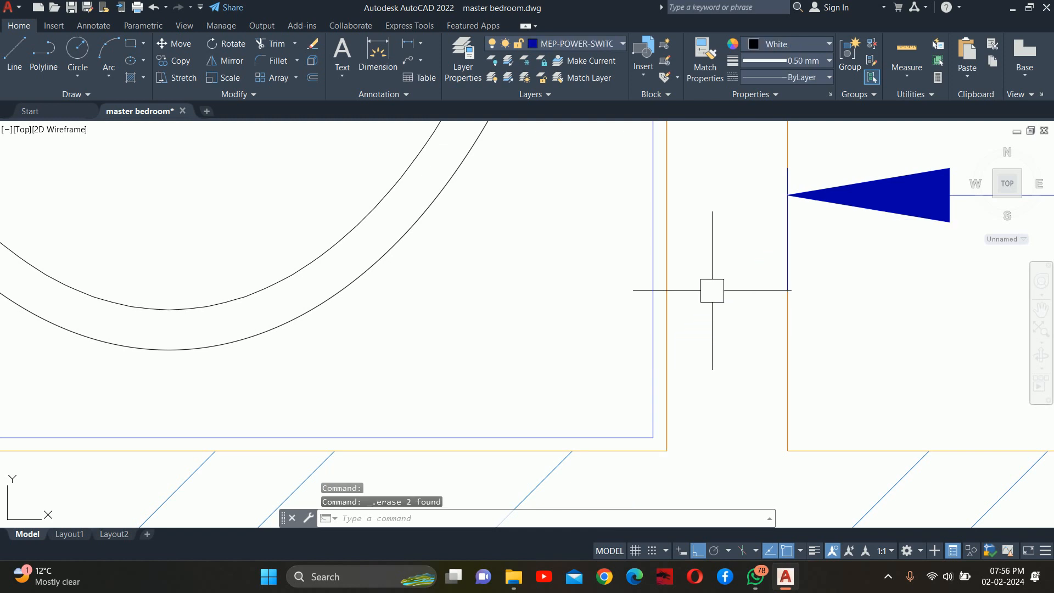
Step: Draw a line across the lower end of the cleared wall, joining its two inner corners
{"action": "type", "text": "l"}
{"action": "key", "text": "Return"}
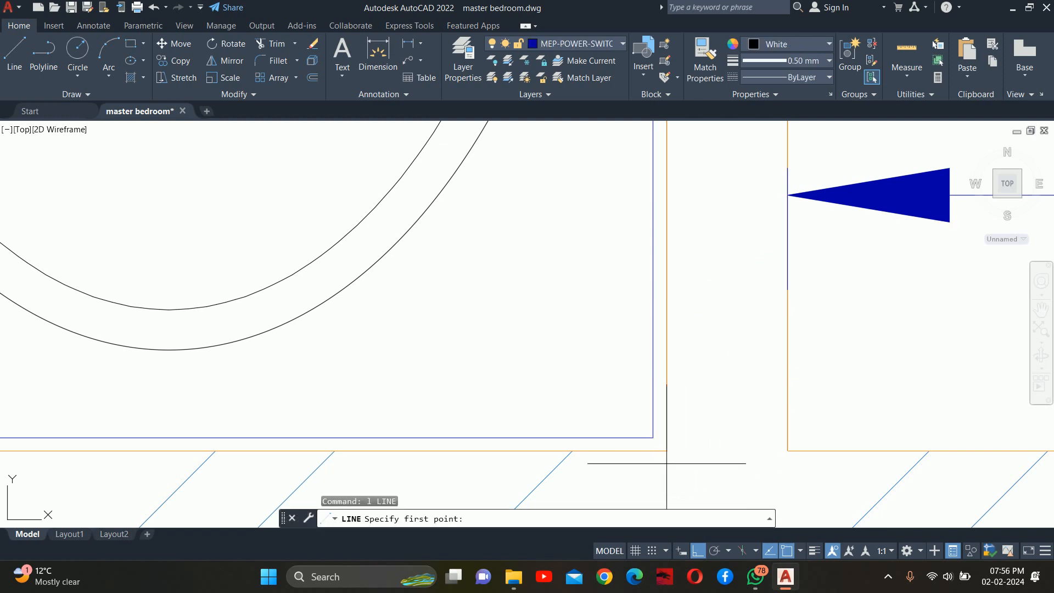
{"action": "left_click", "coordinate": [668, 452]}
{"action": "left_click", "coordinate": [788, 451]}
{"action": "key", "text": "Return"}
{"action": "key", "text": "Return"}
{"action": "scroll", "coordinate": [734, 357], "scroll_direction": "down", "scroll_amount": 8}
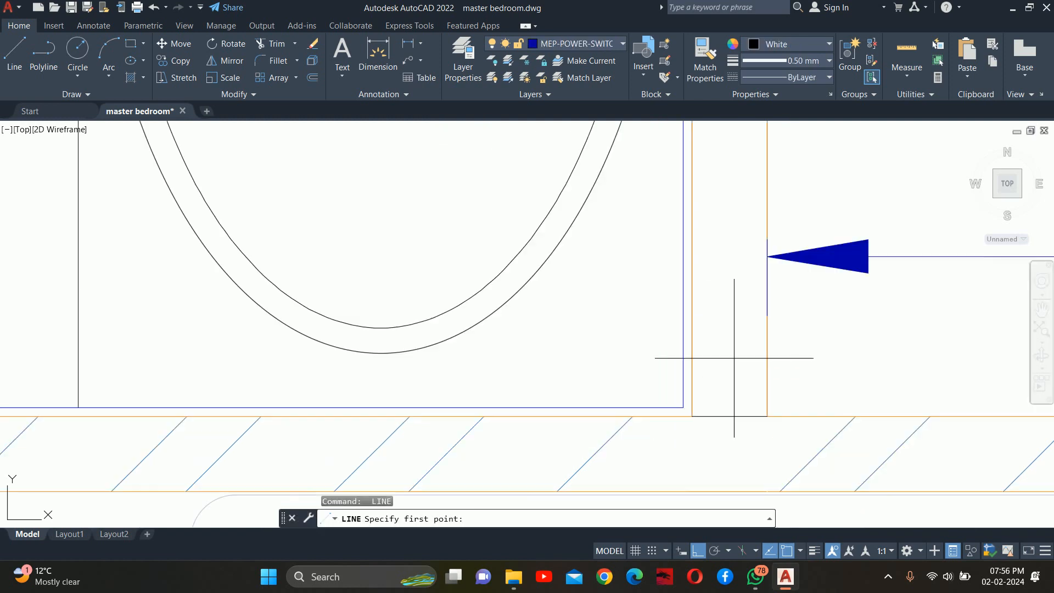
{"action": "key", "text": "Escape"}
{"action": "key", "text": "Escape"}
{"action": "middle_click_drag", "start_coordinate": [729, 338], "coordinate": [672, 373]}
{"action": "key", "text": "Escape"}
{"action": "key", "text": "Escape"}
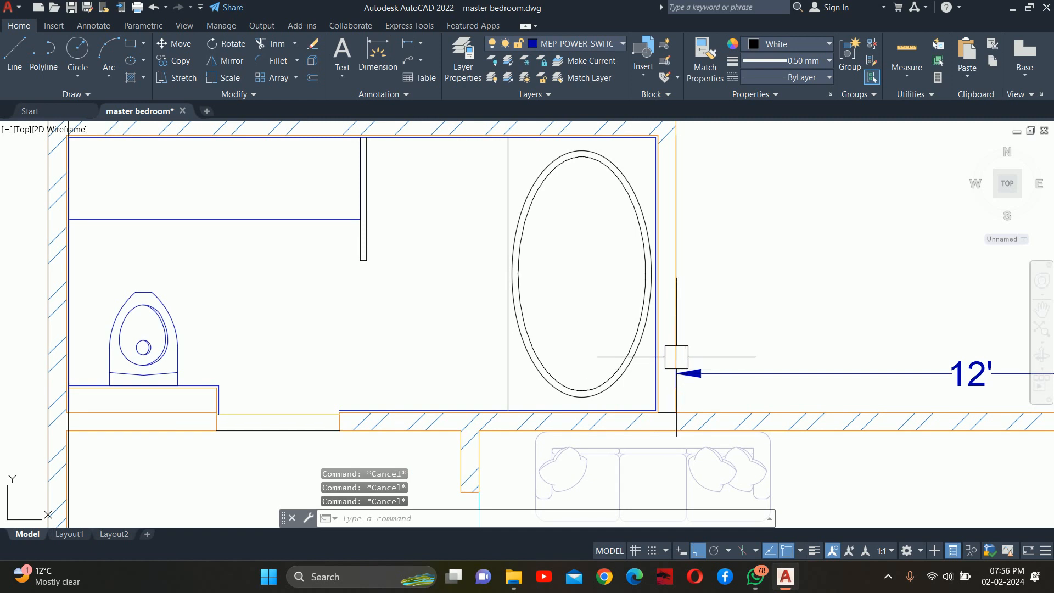
Step: Erase the line closing off the lower end of the wall beside the bathtub
{"action": "scroll", "coordinate": [671, 351], "scroll_direction": "up", "scroll_amount": 4}
{"action": "left_click", "coordinate": [659, 434]}
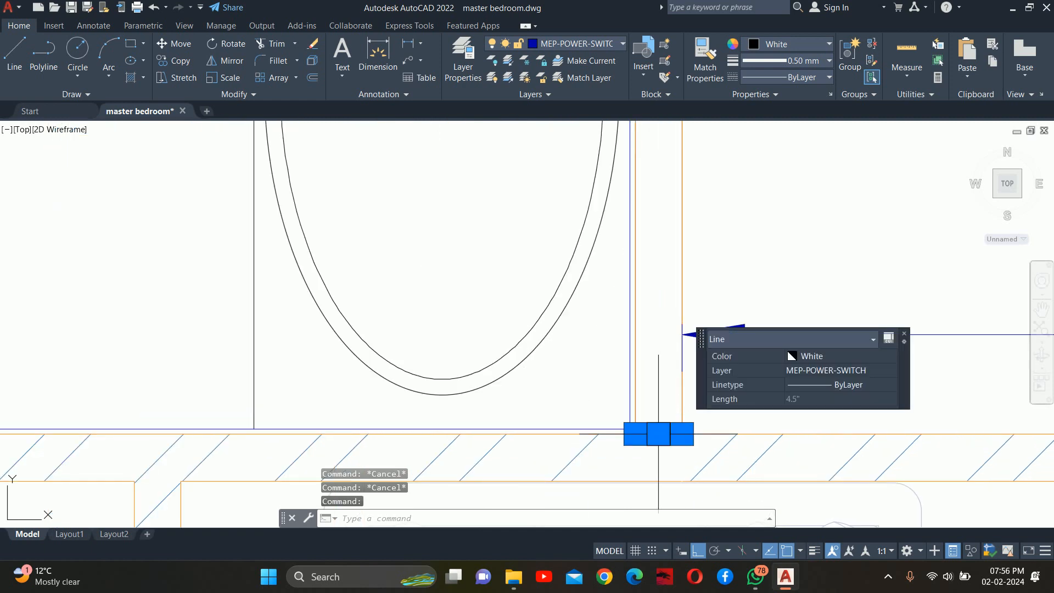
{"action": "key", "text": "Delete"}
{"action": "scroll", "coordinate": [666, 329], "scroll_direction": "down", "scroll_amount": 4}
{"action": "middle_click_drag", "start_coordinate": [665, 333], "coordinate": [663, 414]}
{"action": "key", "text": "Delete"}
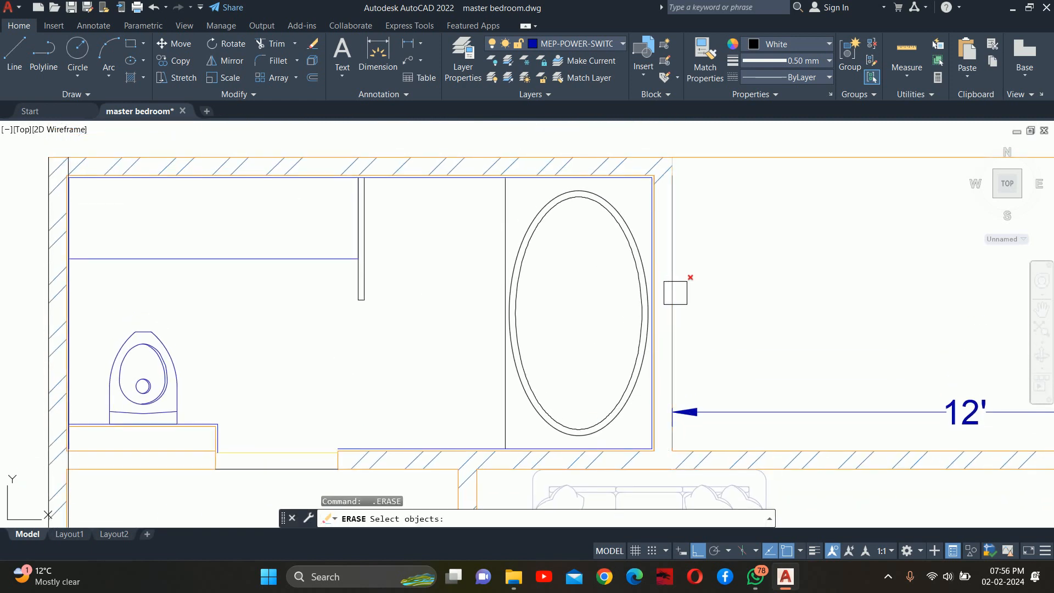
{"action": "key", "text": "Escape"}
Step: Draw a line across the thickness of the wall beside the bathtub, starting from the wall line's midpoint
{"action": "type", "text": "l"}
{"action": "key", "text": "Return"}
{"action": "left_click", "coordinate": [654, 313]}
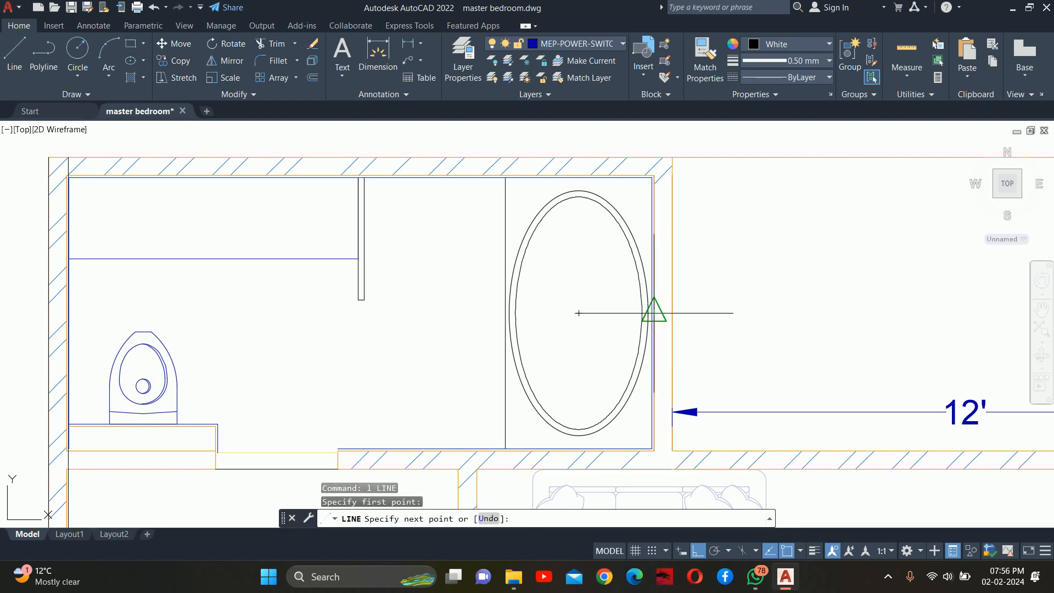
{"action": "key", "text": "Escape"}
Step: Offset the wall's midpoint line 24 inches to both sides along the wall
{"action": "scroll", "coordinate": [676, 309], "scroll_direction": "up", "scroll_amount": 3}
{"action": "type", "text": "o"}
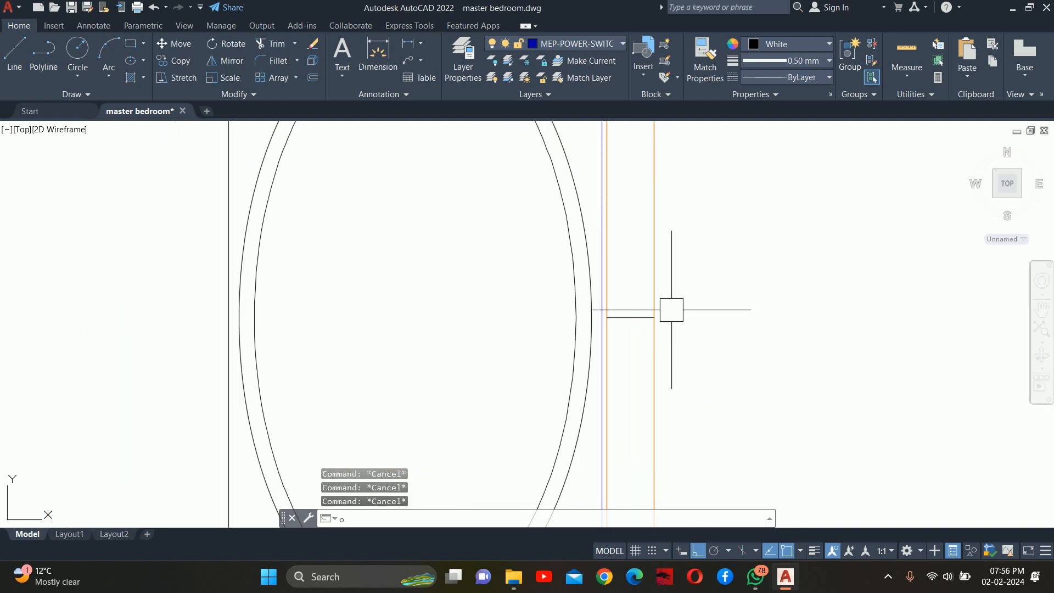
{"action": "key", "text": "Return"}
{"action": "type", "text": "24"}
{"action": "key", "text": "Return"}
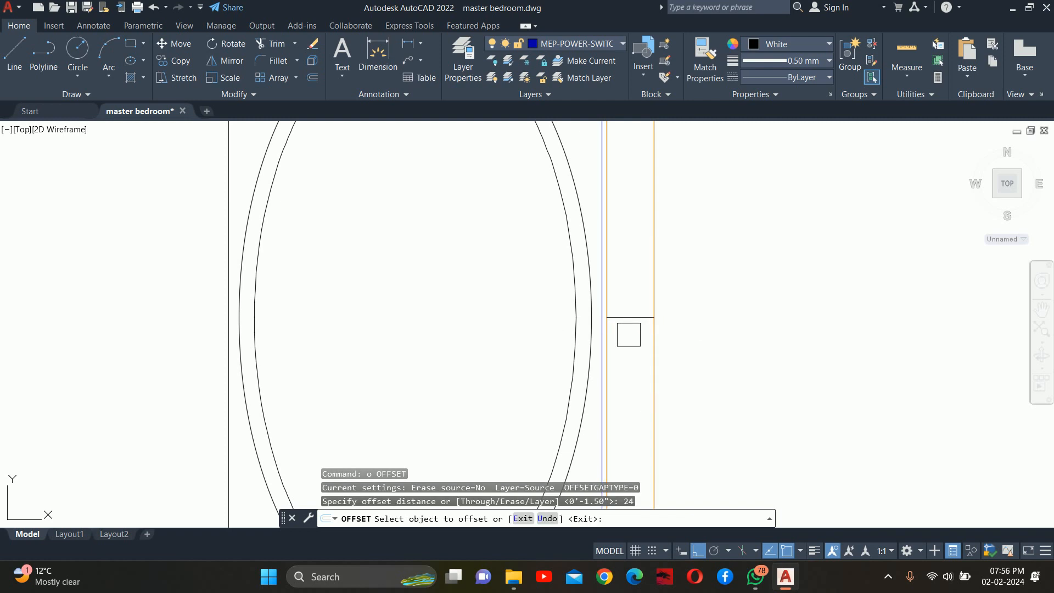
{"action": "left_click", "coordinate": [617, 317]}
{"action": "left_click", "coordinate": [629, 291]}
{"action": "left_click", "coordinate": [637, 317]}
{"action": "left_click", "coordinate": [637, 318]}
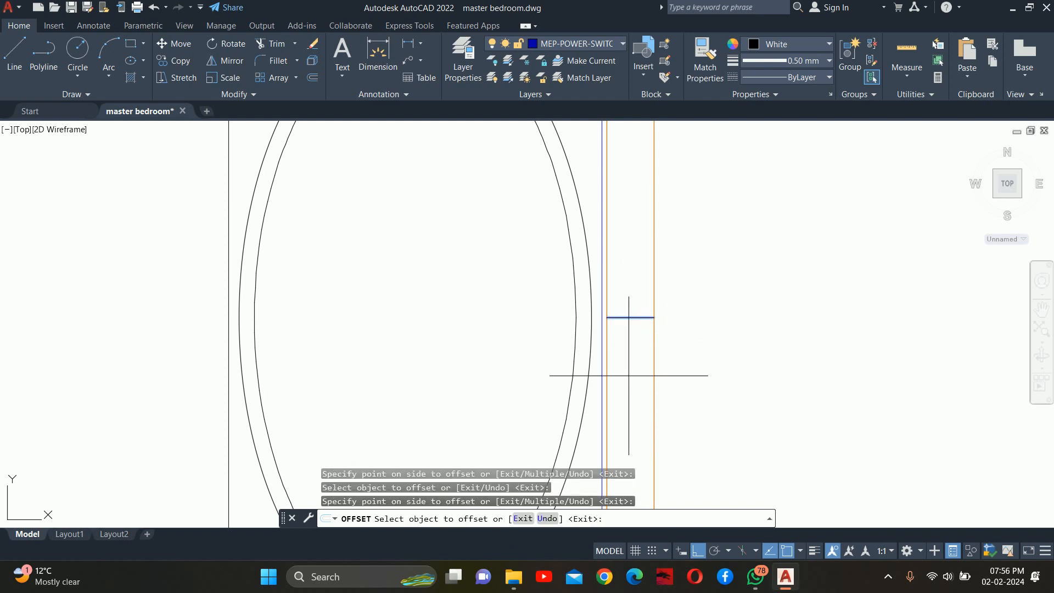
{"action": "scroll", "coordinate": [637, 316], "scroll_direction": "down", "scroll_amount": 5}
{"action": "key", "text": "Escape"}
{"action": "key", "text": "Escape"}
{"action": "key", "text": "Escape"}
Step: Offset the two outer cross lines in the bathtub-side wall 3 inches outward, towards the wall's ends
{"action": "key", "text": "Return"}
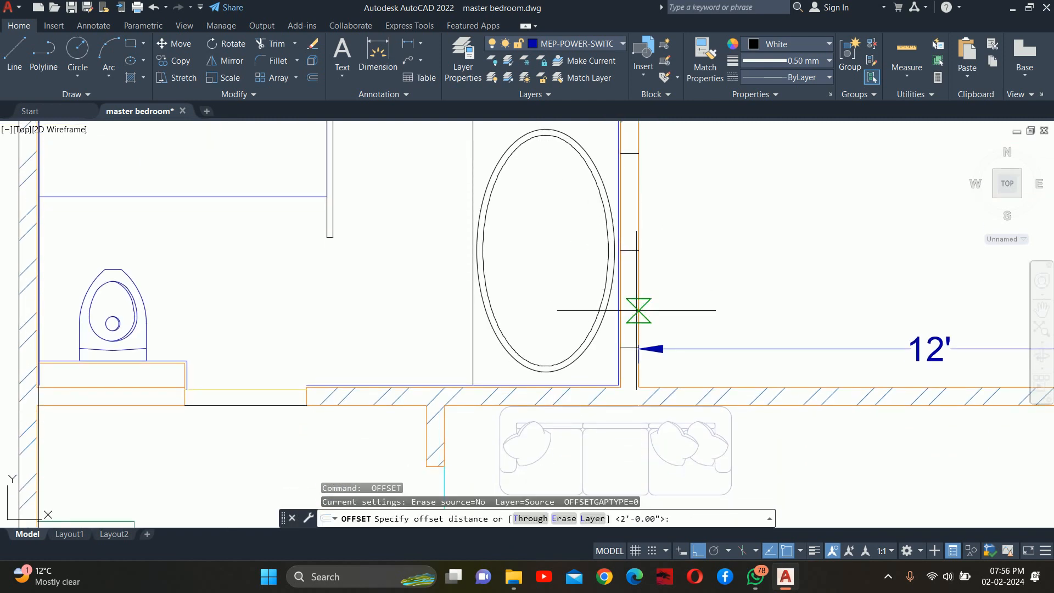
{"action": "type", "text": "3"}
{"action": "key", "text": "Return"}
{"action": "scroll", "coordinate": [636, 330], "scroll_direction": "up", "scroll_amount": 5}
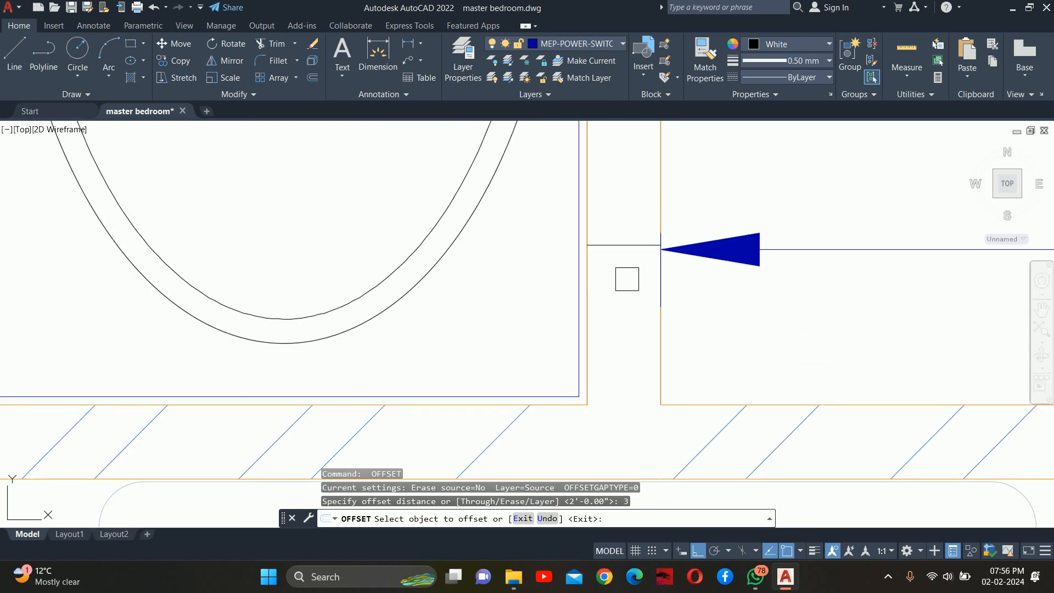
{"action": "left_click", "coordinate": [624, 247]}
{"action": "left_click", "coordinate": [619, 298]}
{"action": "scroll", "coordinate": [619, 299], "scroll_direction": "down", "scroll_amount": 5}
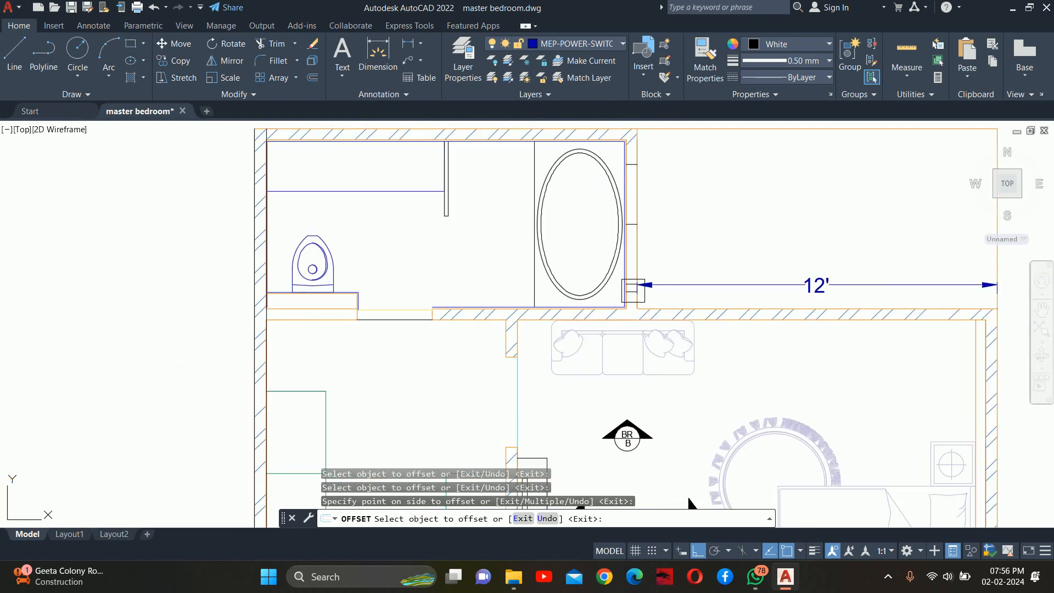
{"action": "scroll", "coordinate": [633, 290], "scroll_direction": "up", "scroll_amount": 5}
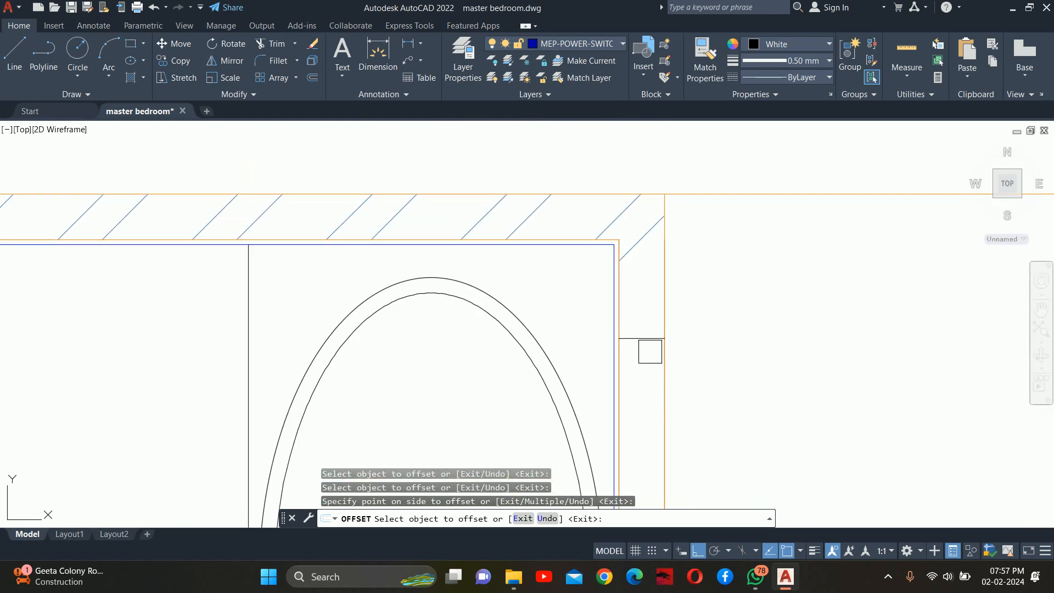
{"action": "left_click", "coordinate": [648, 342]}
{"action": "left_click", "coordinate": [641, 316]}
{"action": "key", "text": "Escape"}
Step: Erase the midpoint cross line in the bathtub-side wall
{"action": "scroll", "coordinate": [645, 323], "scroll_direction": "down", "scroll_amount": 5}
{"action": "scroll", "coordinate": [626, 369], "scroll_direction": "up", "scroll_amount": 5}
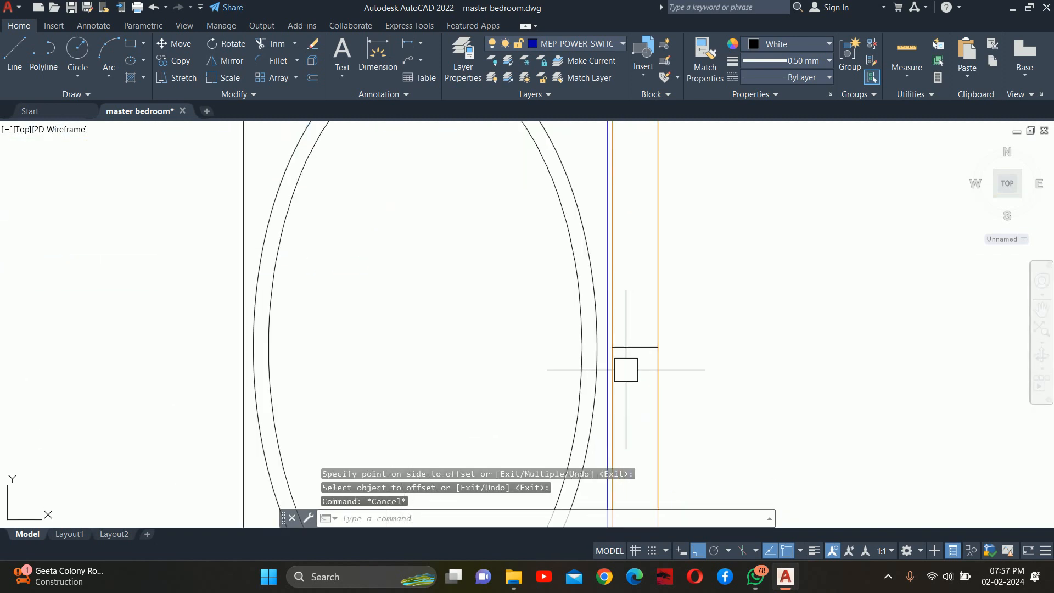
{"action": "middle_click_drag", "start_coordinate": [626, 369], "coordinate": [631, 280]}
{"action": "left_click", "coordinate": [632, 256]}
{"action": "key", "text": "Delete"}
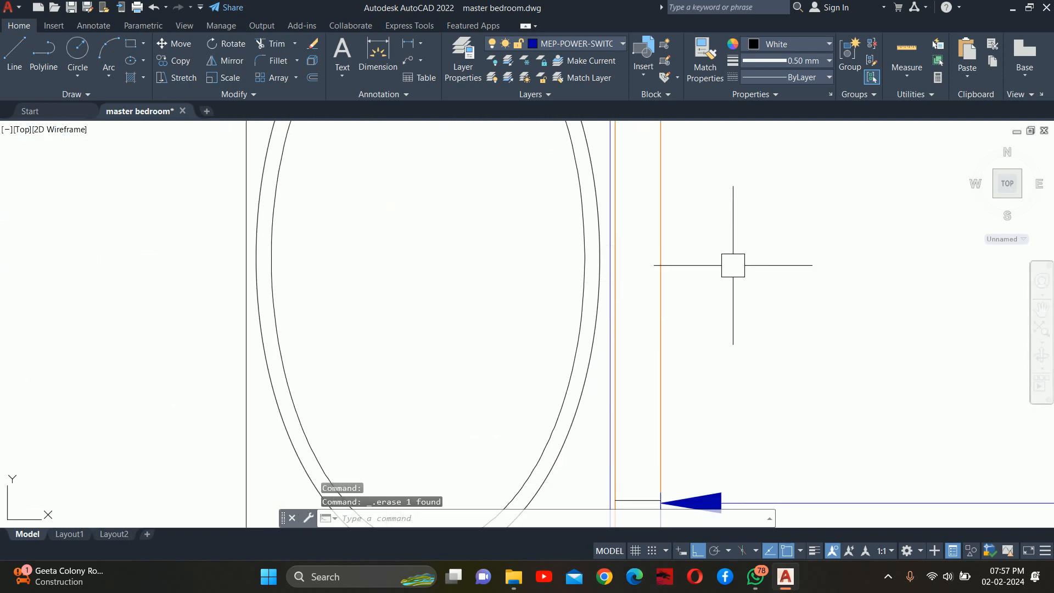
Step: Draw a line along the middle of the wall opening, joining the midpoints of the two inner cross lines
{"action": "scroll", "coordinate": [733, 265], "scroll_direction": "down", "scroll_amount": 5}
{"action": "type", "text": "l"}
{"action": "key", "text": "Return"}
{"action": "scroll", "coordinate": [706, 212], "scroll_direction": "up", "scroll_amount": 4}
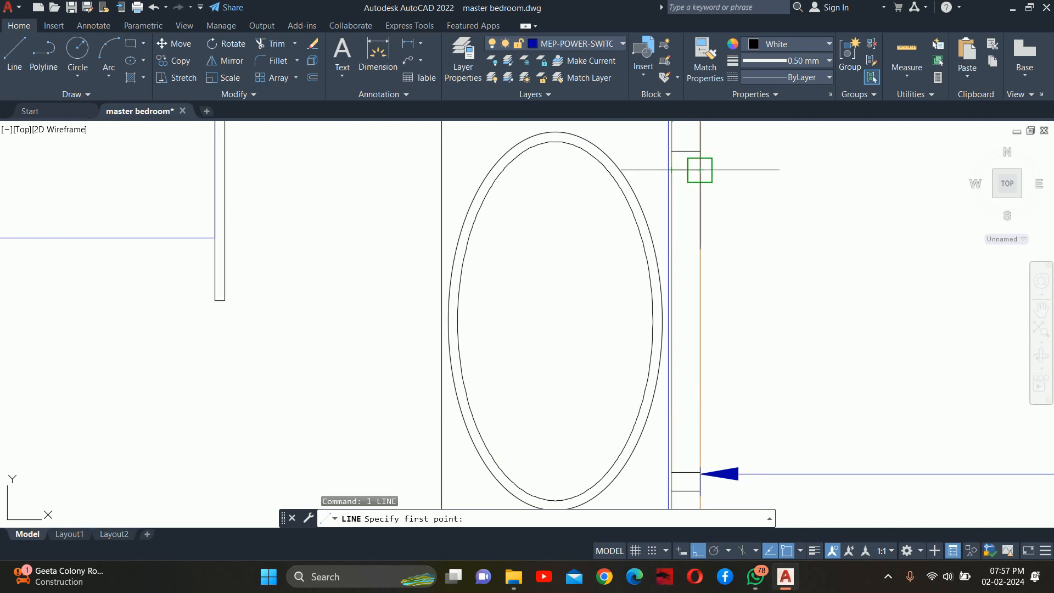
{"action": "left_click", "coordinate": [686, 155]}
{"action": "middle_click_drag", "start_coordinate": [700, 445], "coordinate": [717, 361]}
{"action": "left_click", "coordinate": [674, 360]}
{"action": "key", "text": "Escape"}
{"action": "scroll", "coordinate": [697, 307], "scroll_direction": "down", "scroll_amount": 3}
{"action": "key", "text": "Escape"}
{"action": "key", "text": "Escape"}
{"action": "scroll", "coordinate": [653, 296], "scroll_direction": "up", "scroll_amount": 2}
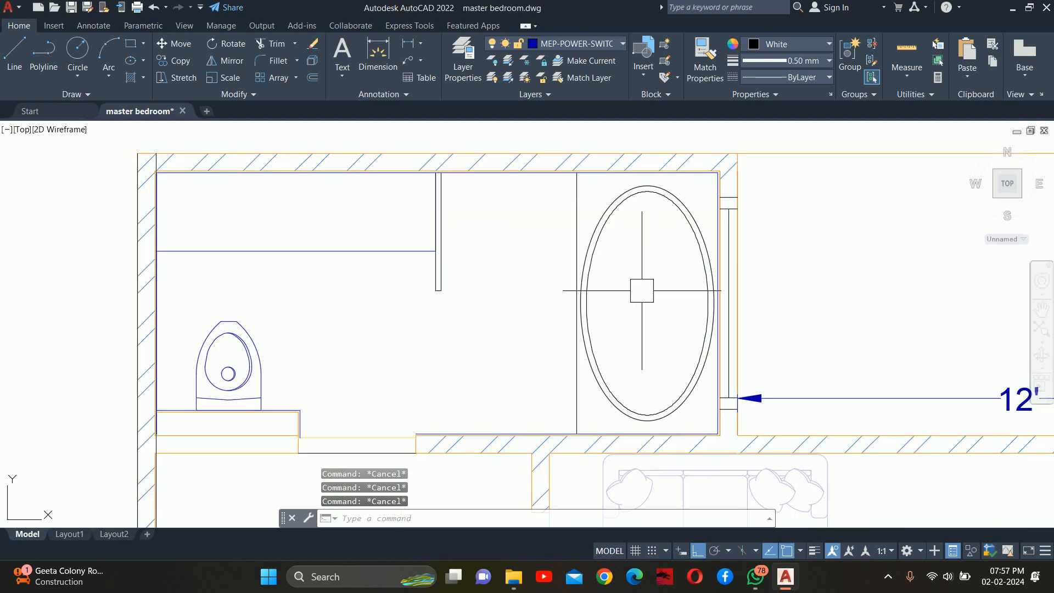
{"action": "middle_click_drag", "start_coordinate": [639, 290], "coordinate": [747, 272]}
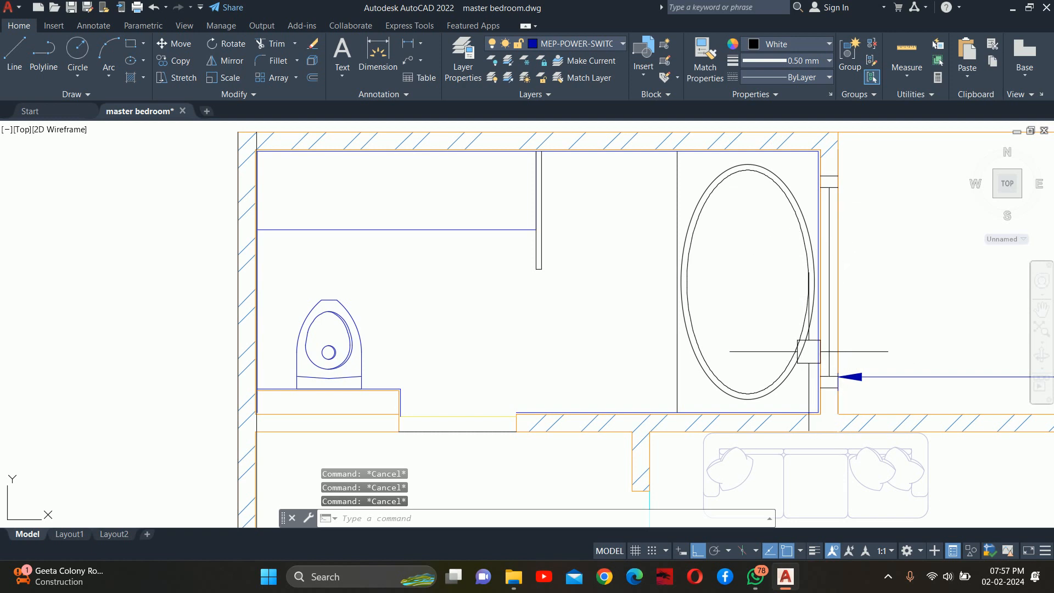
{"action": "scroll", "coordinate": [800, 349], "scroll_direction": "up", "scroll_amount": 2}
{"action": "scroll", "coordinate": [662, 328], "scroll_direction": "down", "scroll_amount": 2}
{"action": "middle_click_drag", "start_coordinate": [661, 328], "coordinate": [725, 344]}
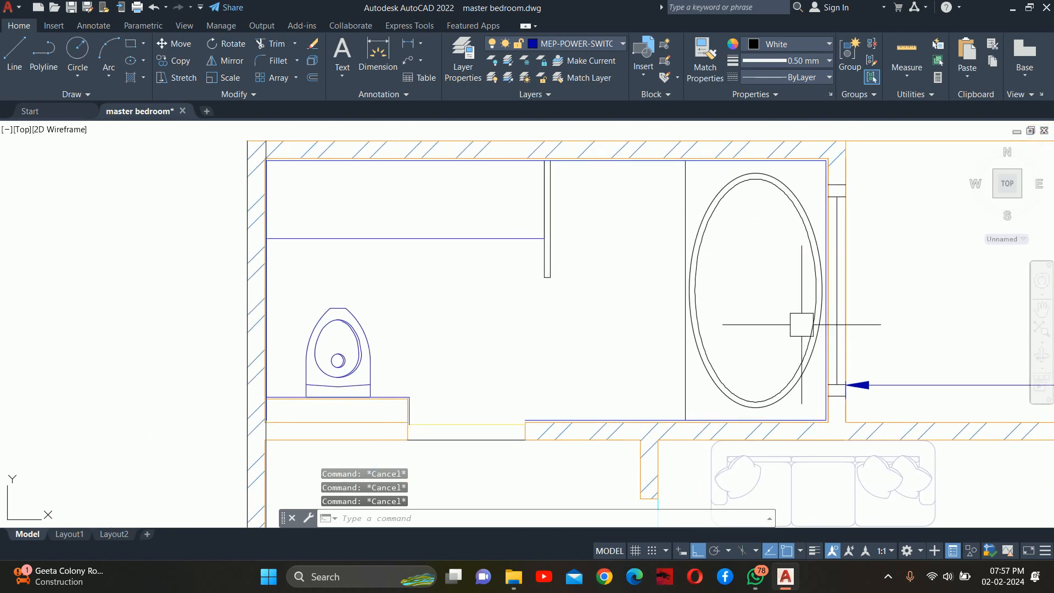
{"action": "scroll", "coordinate": [793, 320], "scroll_direction": "up", "scroll_amount": 2}
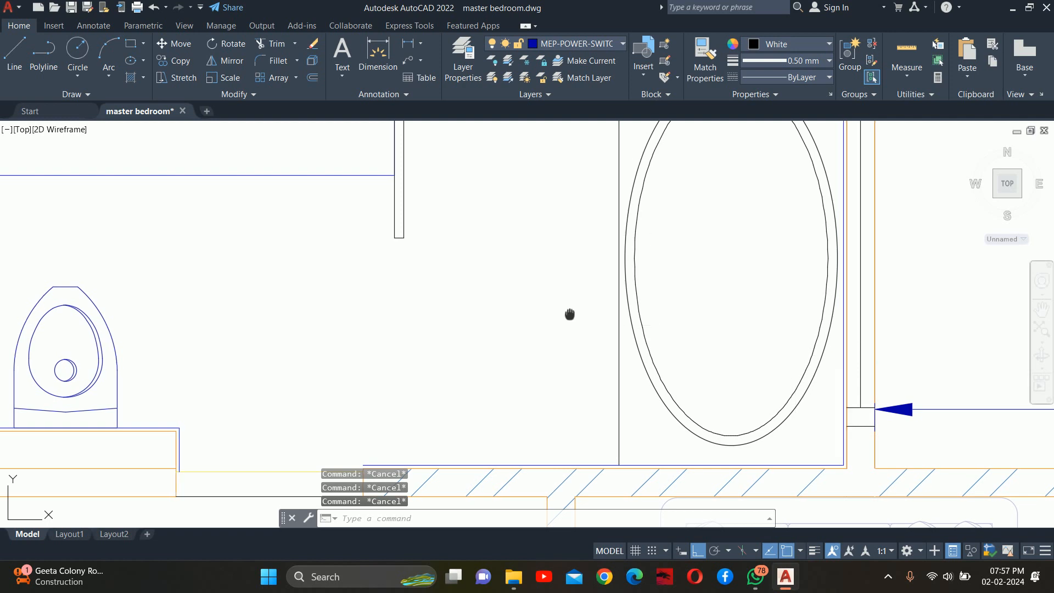
{"action": "middle_click_drag", "start_coordinate": [569, 314], "coordinate": [714, 350]}
{"action": "scroll", "coordinate": [661, 323], "scroll_direction": "down", "scroll_amount": 2}
{"action": "scroll", "coordinate": [661, 322], "scroll_direction": "up", "scroll_amount": 3}
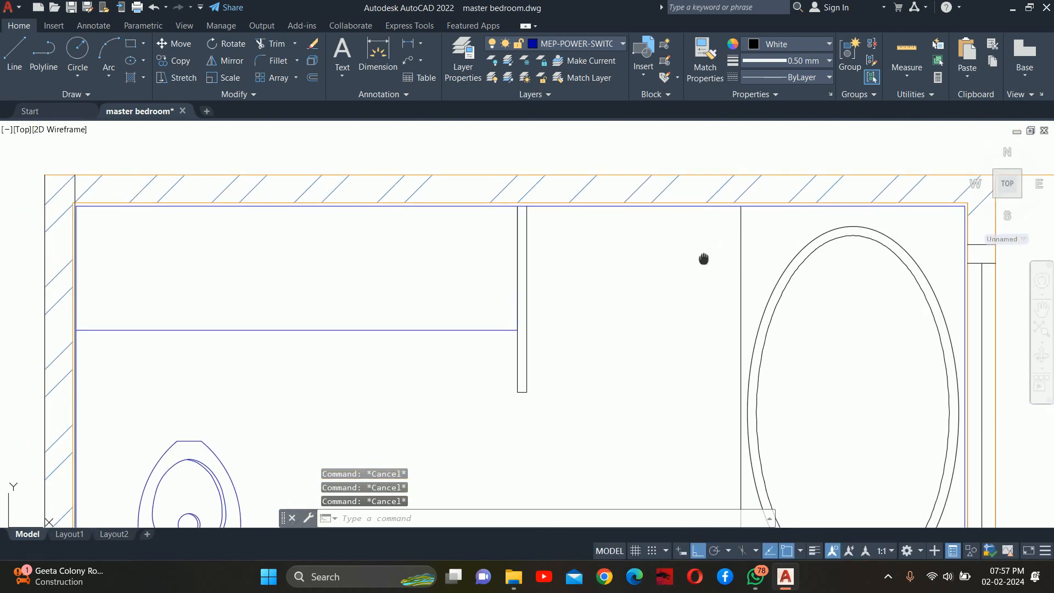
Step: Offset the inner finish line of the upper washroom wall 6 inches into the room
{"action": "middle_click_drag", "start_coordinate": [701, 259], "coordinate": [704, 297]}
{"action": "type", "text": "o"}
{"action": "key", "text": "Return"}
{"action": "type", "text": "6"}
{"action": "key", "text": "Return"}
{"action": "scroll", "coordinate": [701, 287], "scroll_direction": "up", "scroll_amount": 3}
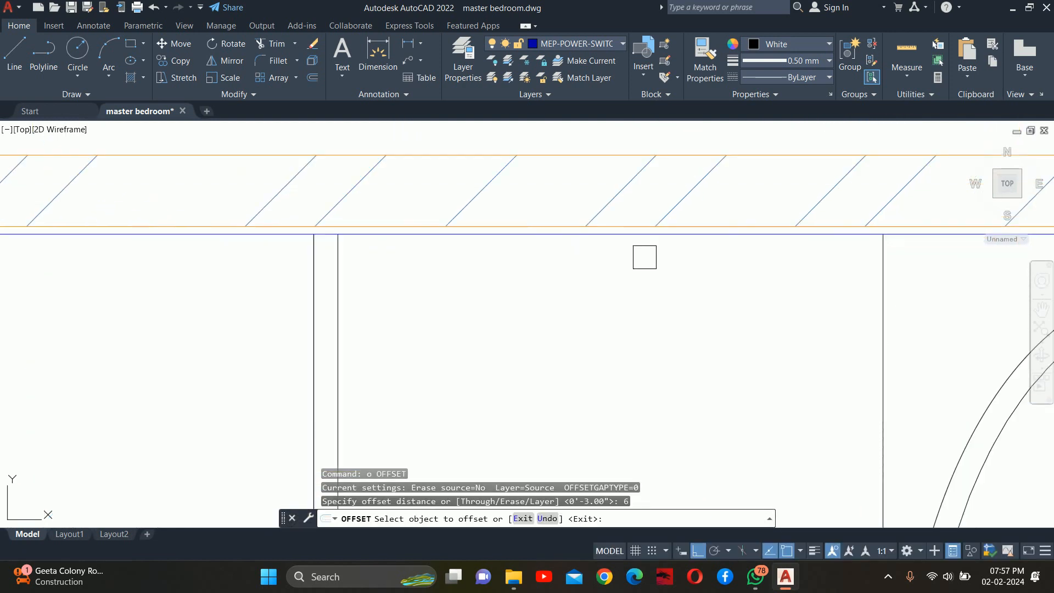
{"action": "left_click", "coordinate": [640, 235]}
{"action": "left_click", "coordinate": [606, 291]}
{"action": "key", "text": "Return"}
Step: Offset the new ledge line back towards the wall, picking the gap between wall and finish lines as the distance
{"action": "key", "text": "Return"}
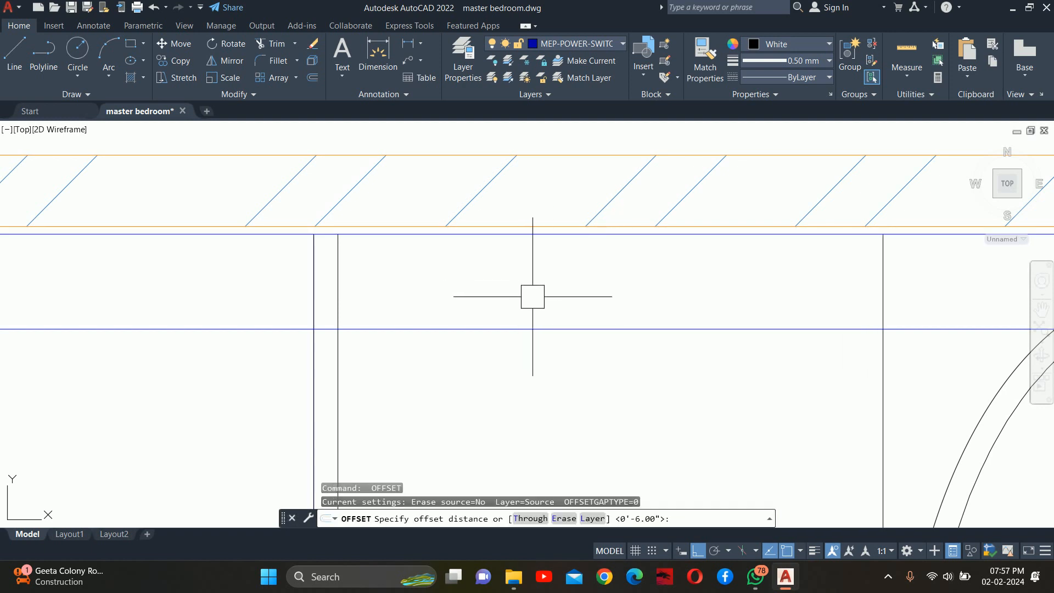
{"action": "scroll", "coordinate": [544, 229], "scroll_direction": "up", "scroll_amount": 2}
{"action": "left_click", "coordinate": [598, 223]}
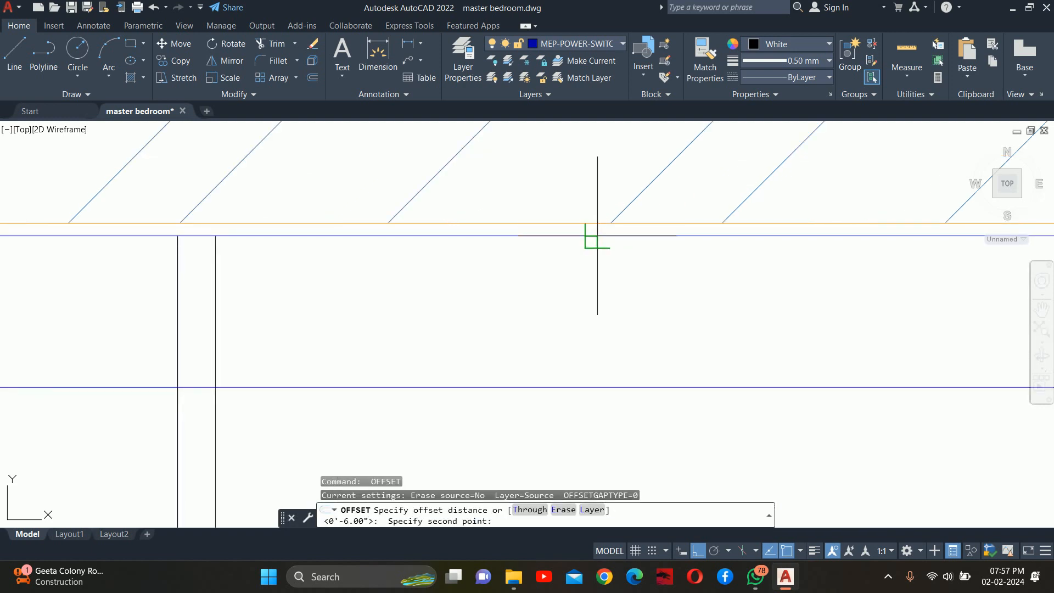
{"action": "left_click", "coordinate": [596, 236]}
{"action": "left_click", "coordinate": [547, 382]}
{"action": "left_click", "coordinate": [537, 357]}
{"action": "key", "text": "Escape"}
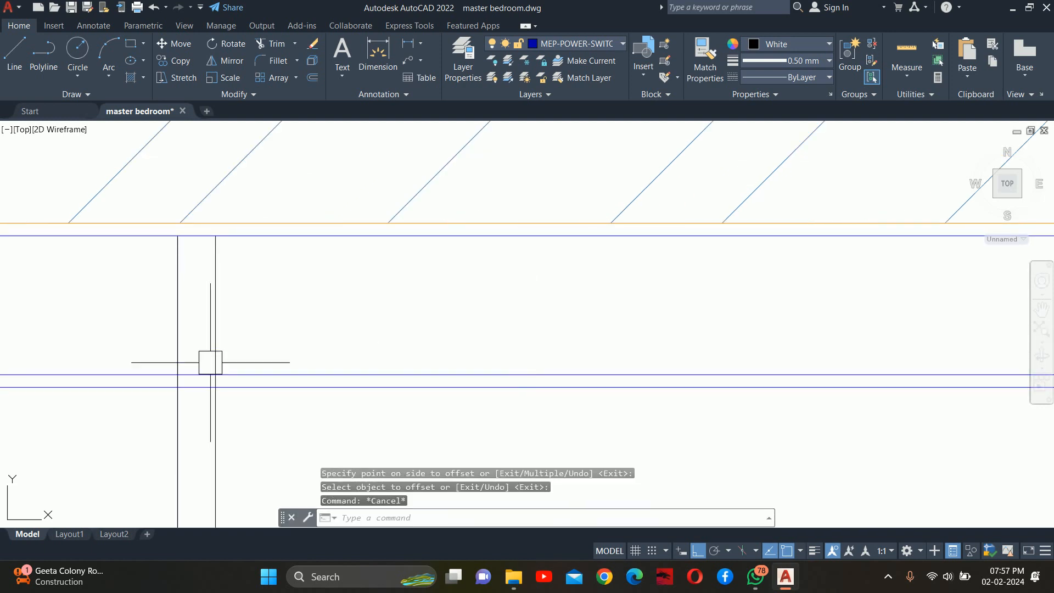
Step: Trim both ledge lines back to the partition's bathtub-facing side, removing the parts beyond and inside the partition
{"action": "type", "text": "tr"}
{"action": "key", "text": "Return"}
{"action": "left_click", "coordinate": [36, 344]}
{"action": "left_click", "coordinate": [28, 432]}
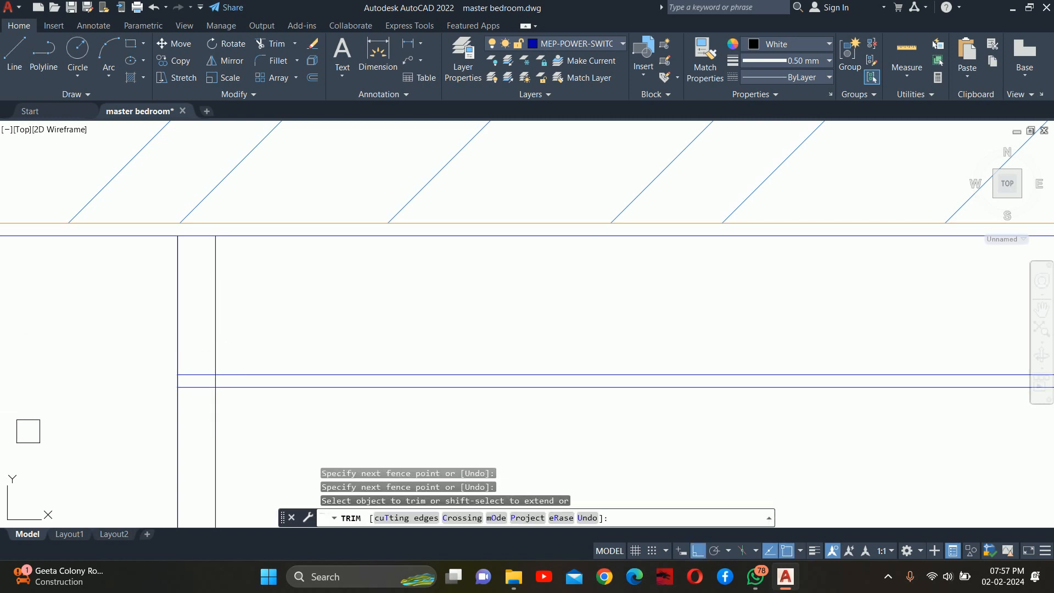
{"action": "scroll", "coordinate": [167, 392], "scroll_direction": "up", "scroll_amount": 3}
{"action": "left_click", "coordinate": [238, 328]}
{"action": "left_click", "coordinate": [228, 418]}
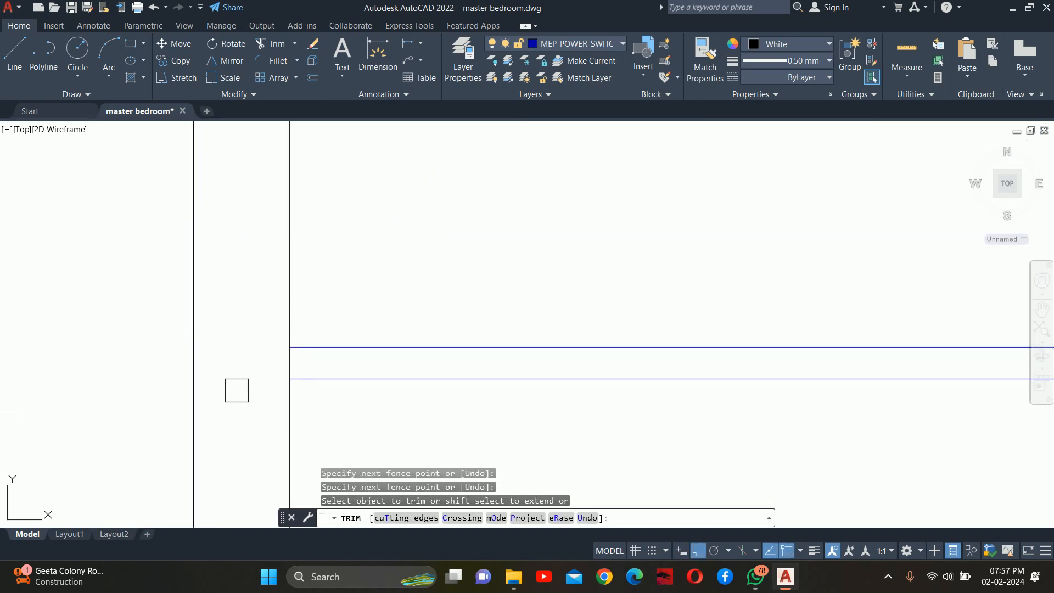
{"action": "scroll", "coordinate": [245, 374], "scroll_direction": "down", "scroll_amount": 3}
{"action": "middle_click_drag", "start_coordinate": [498, 396], "coordinate": [273, 388]}
{"action": "scroll", "coordinate": [280, 379], "scroll_direction": "down", "scroll_amount": 4}
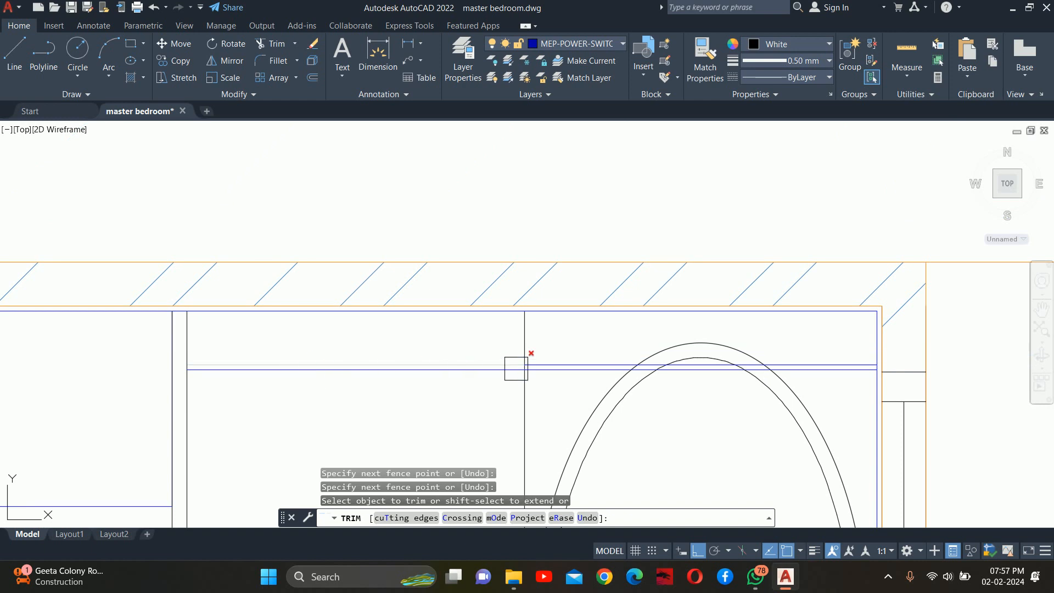
{"action": "scroll", "coordinate": [526, 371], "scroll_direction": "up", "scroll_amount": 4}
{"action": "middle_click_drag", "start_coordinate": [548, 404], "coordinate": [492, 357]}
{"action": "scroll", "coordinate": [559, 335], "scroll_direction": "down", "scroll_amount": 4}
{"action": "key", "text": "Escape"}
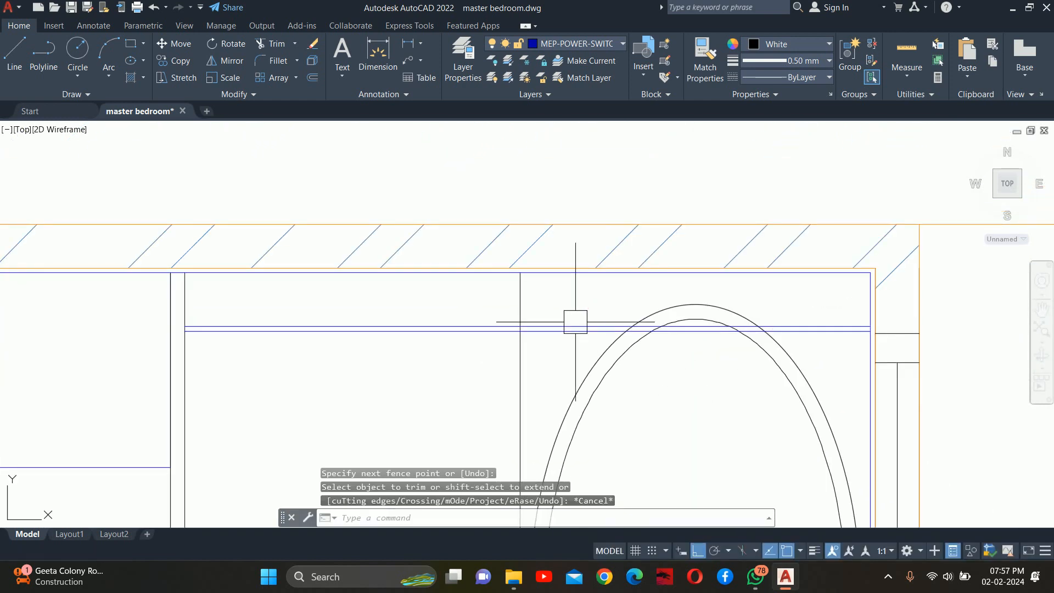
{"action": "key", "text": "Escape"}
{"action": "key", "text": "Escape"}
Step: Move the bathtub's two ellipses 3 inches straight down, away from the ledge lines
{"action": "mouse_move", "coordinate": [758, 332]}
{"action": "middle_mouse_down"}
{"action": "mouse_move", "coordinate": [736, 318]}
{"action": "mouse_move", "coordinate": [687, 238]}
{"action": "middle_mouse_up"}
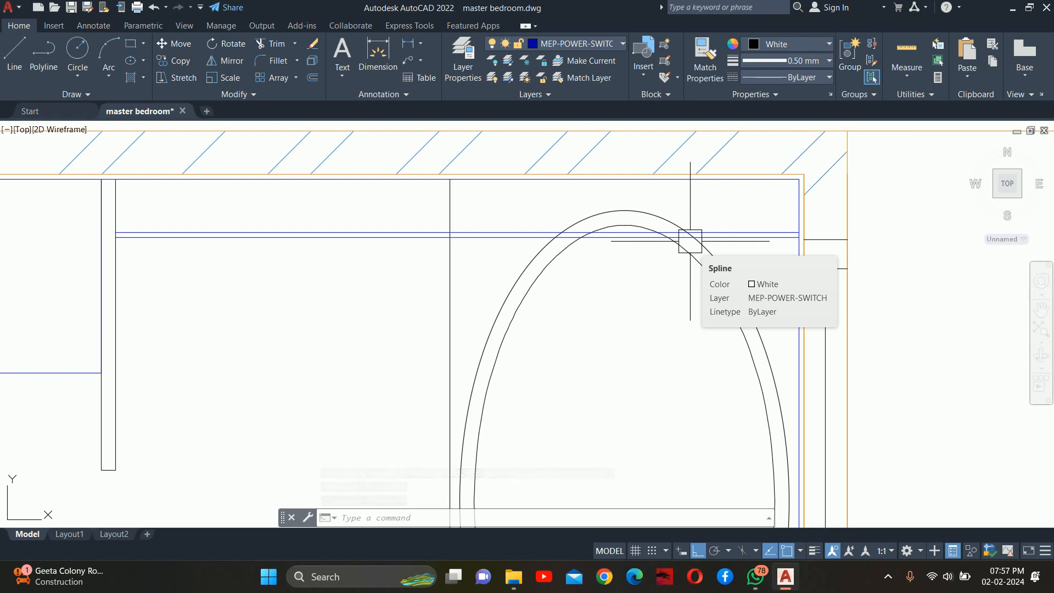
{"action": "scroll", "coordinate": [690, 240], "scroll_direction": "down", "scroll_amount": 3}
{"action": "middle_click_drag", "start_coordinate": [706, 258], "coordinate": [695, 129]}
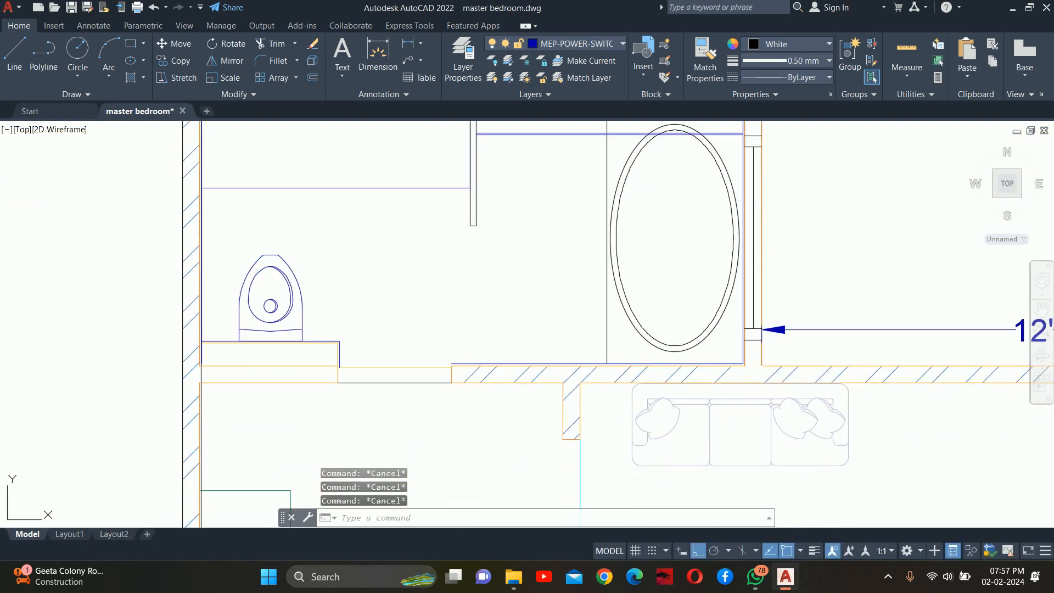
{"action": "type", "text": "m"}
{"action": "key", "text": "Return"}
{"action": "scroll", "coordinate": [748, 303], "scroll_direction": "up", "scroll_amount": 4}
{"action": "left_click", "coordinate": [709, 385]}
{"action": "left_click", "coordinate": [637, 332]}
{"action": "key", "text": "Return"}
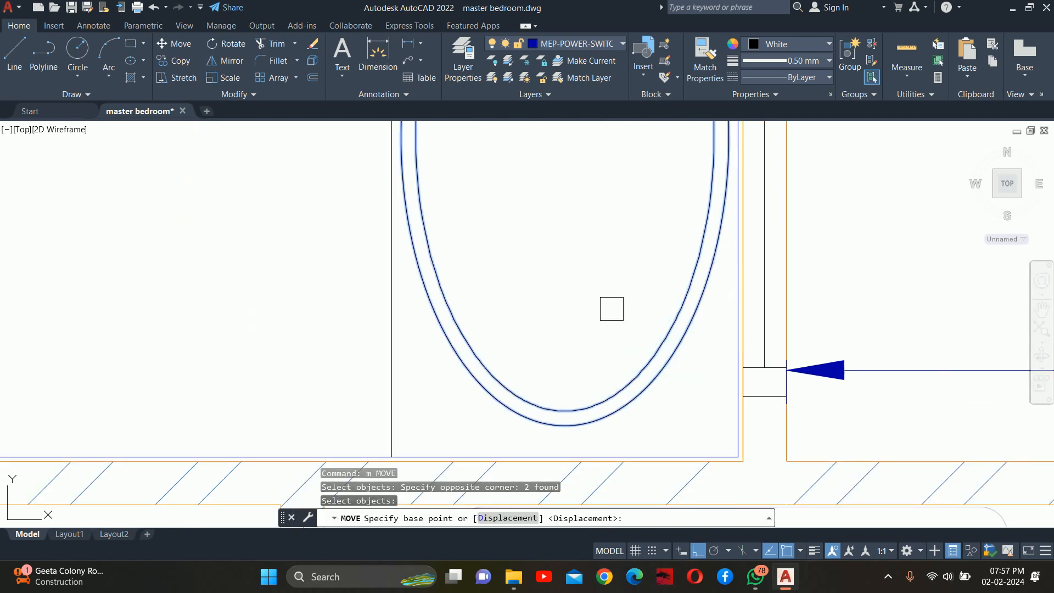
{"action": "left_click", "coordinate": [590, 264]}
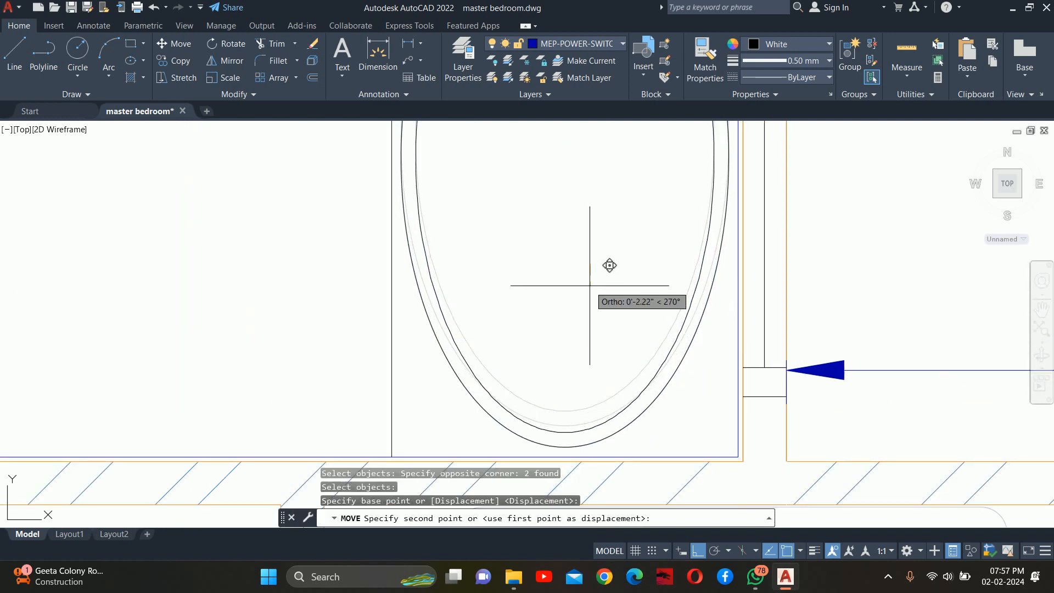
{"action": "key", "text": "Escape"}
{"action": "key", "text": "Escape"}
{"action": "scroll", "coordinate": [598, 282], "scroll_direction": "down", "scroll_amount": 3}
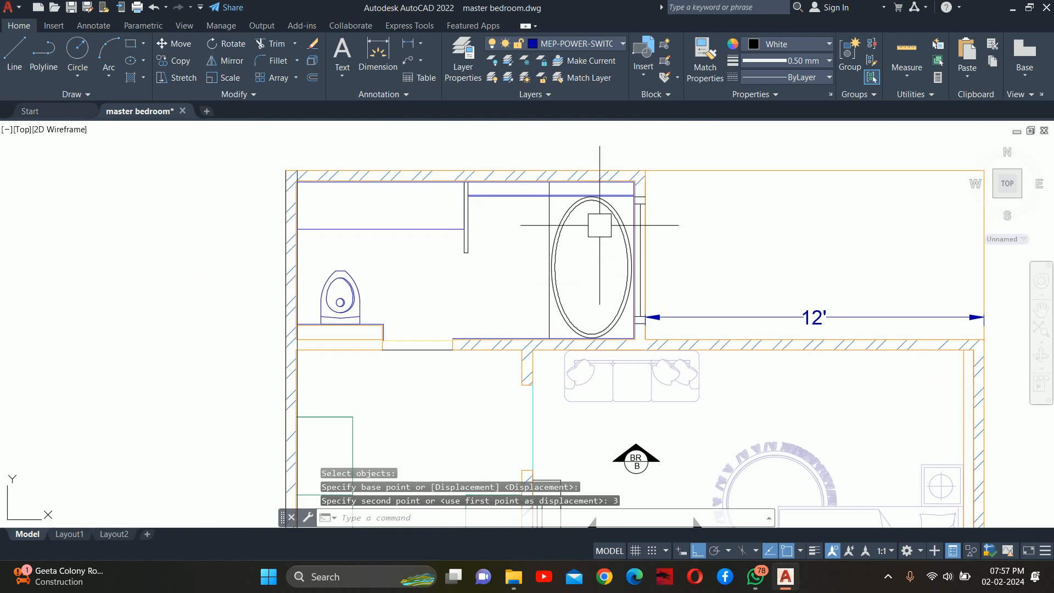
Step: Trim the bathtub area's vertical edge line where it runs above the ledge lines
{"action": "scroll", "coordinate": [574, 194], "scroll_direction": "up", "scroll_amount": 5}
{"action": "key", "text": "Escape"}
{"action": "middle_click_drag", "start_coordinate": [529, 220], "coordinate": [584, 223]}
{"action": "type", "text": "tr"}
{"action": "key", "text": "Return"}
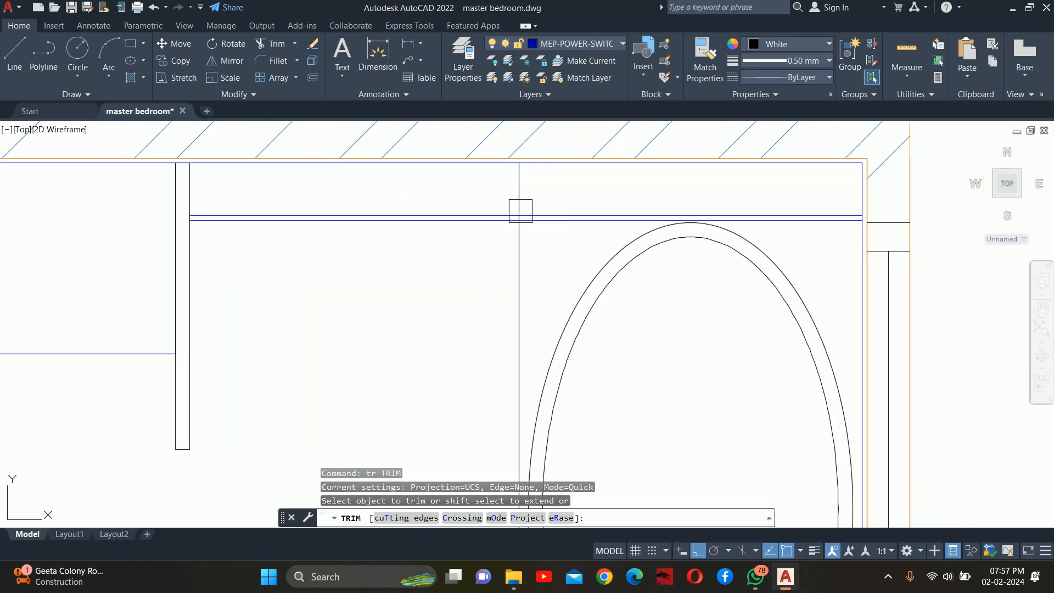
{"action": "left_click", "coordinate": [519, 197]}
{"action": "scroll", "coordinate": [519, 196], "scroll_direction": "up", "scroll_amount": 6}
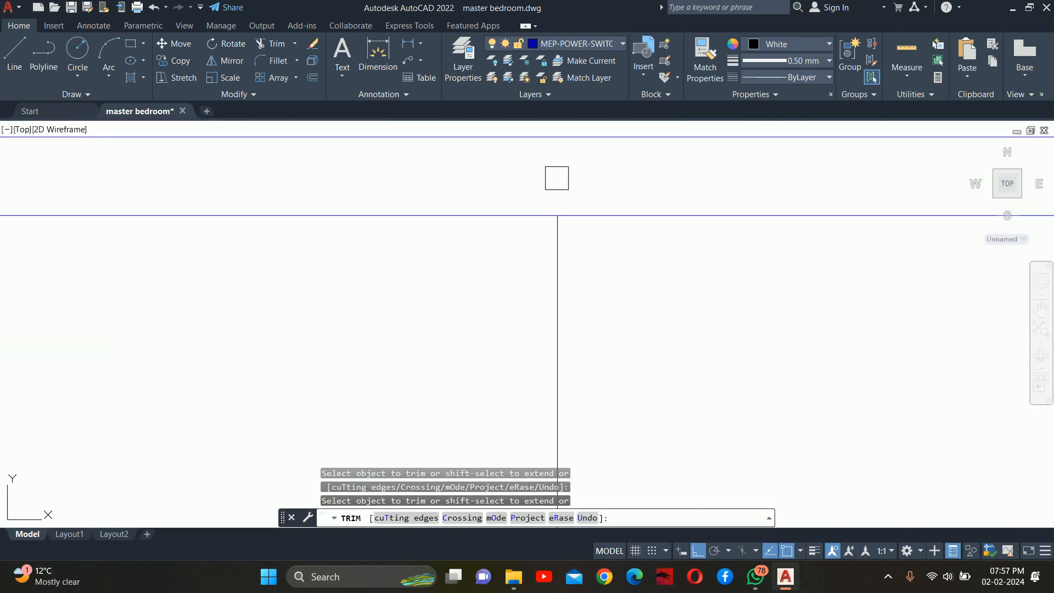
{"action": "key", "text": "Escape"}
{"action": "scroll", "coordinate": [598, 195], "scroll_direction": "down", "scroll_amount": 5}
{"action": "scroll", "coordinate": [700, 172], "scroll_direction": "up", "scroll_amount": 3}
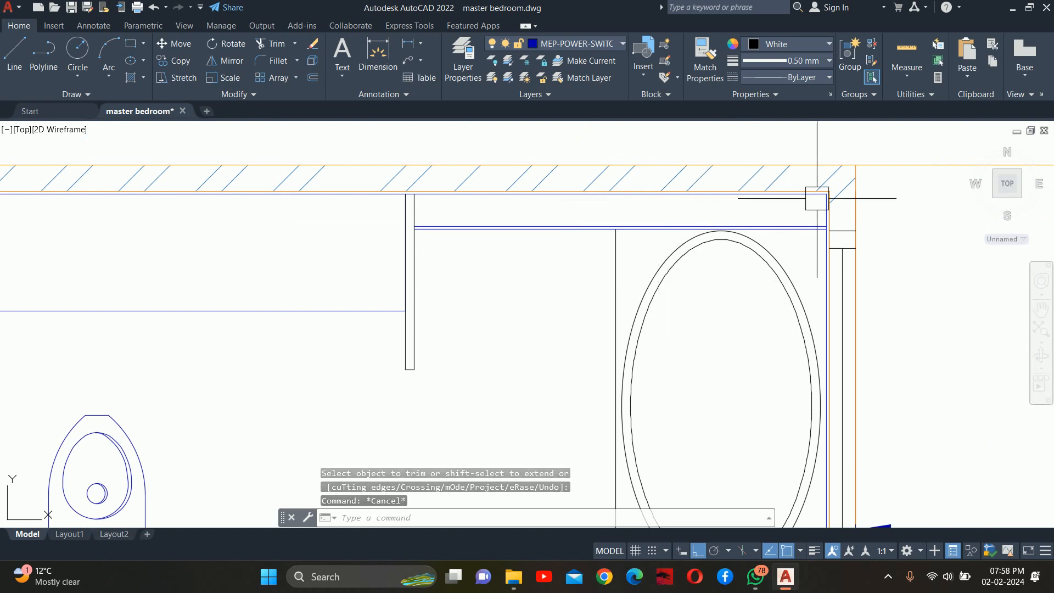
{"action": "key", "text": "Escape"}
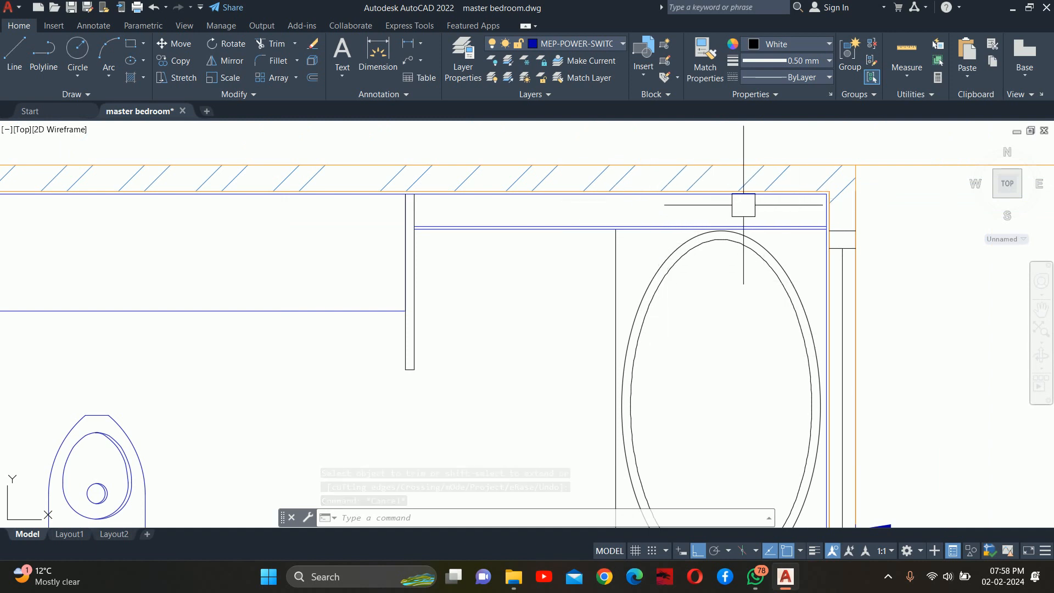
{"action": "key", "text": "Escape"}
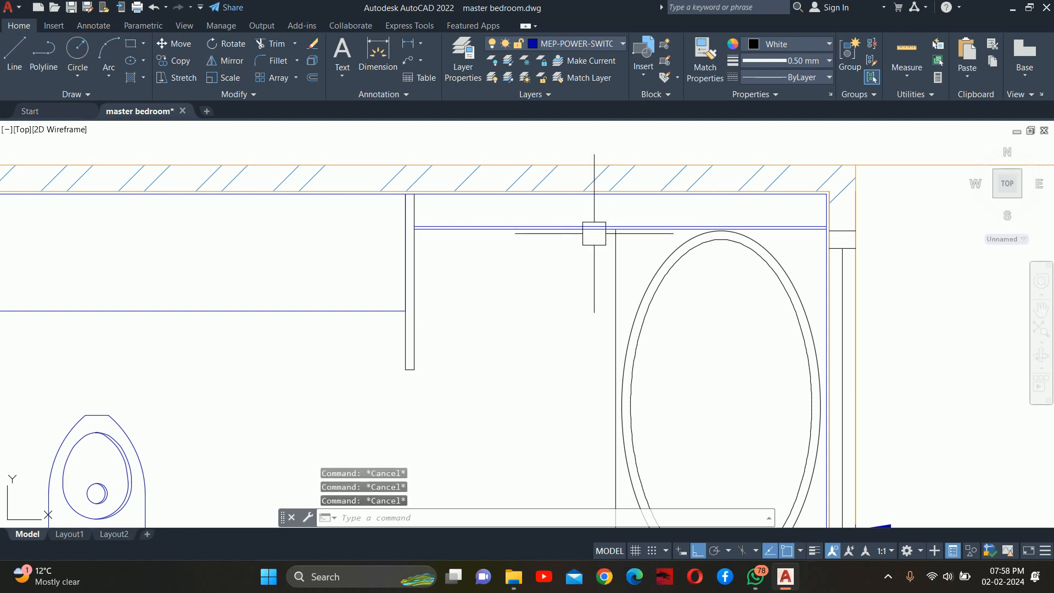
Step: Extend the bathtub area's vertical edge line up to the wall's finish line and trim both ledge lines back to it
{"action": "type", "text": "ex"}
{"action": "key", "text": "Return"}
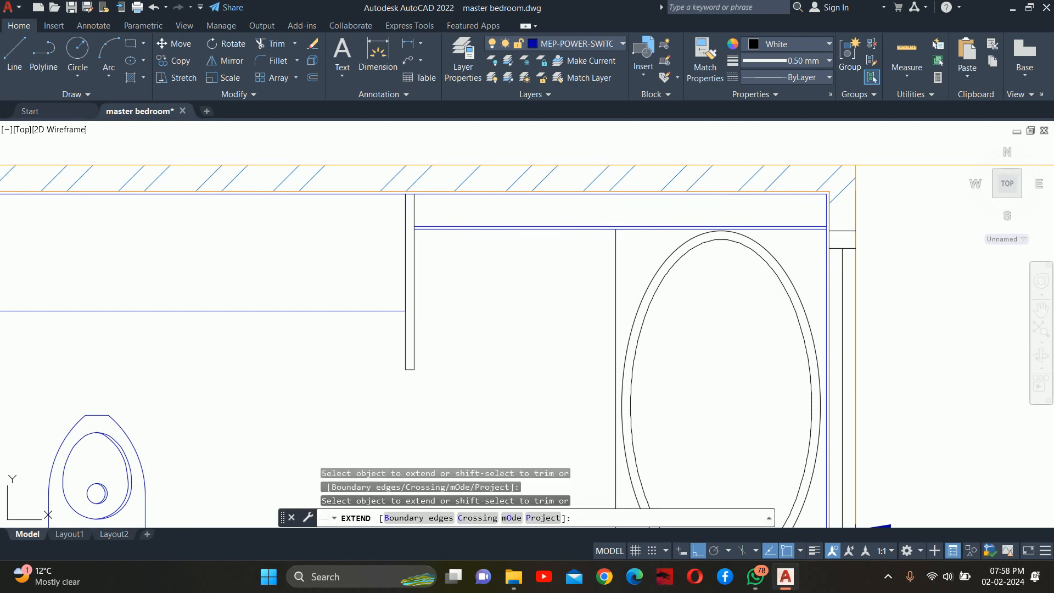
{"action": "left_click", "coordinate": [616, 248]}
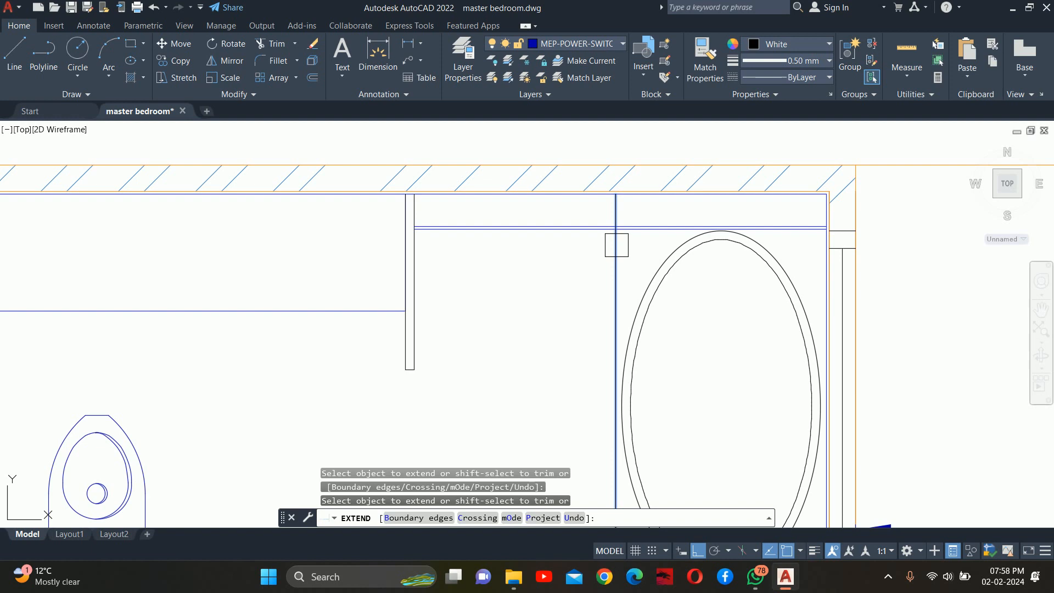
{"action": "left_click", "coordinate": [582, 237], "text": "shift"}
{"action": "left_click", "coordinate": [583, 231], "text": "shift"}
{"action": "key", "text": "Escape"}
{"action": "key", "text": "Escape"}
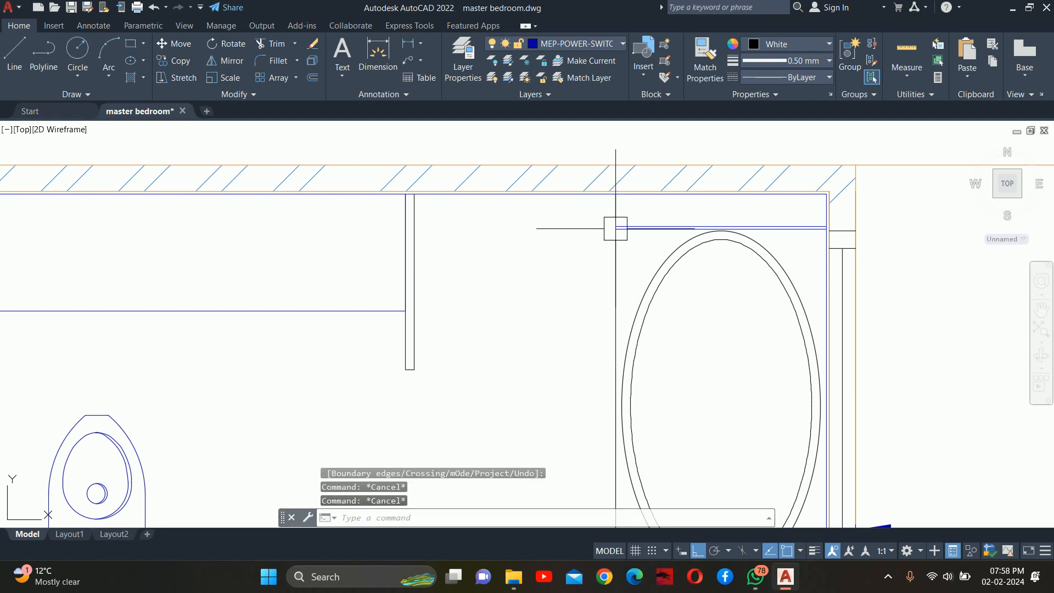
{"action": "scroll", "coordinate": [615, 228], "scroll_direction": "up", "scroll_amount": 2}
{"action": "middle_click_drag", "start_coordinate": [553, 209], "coordinate": [680, 268]}
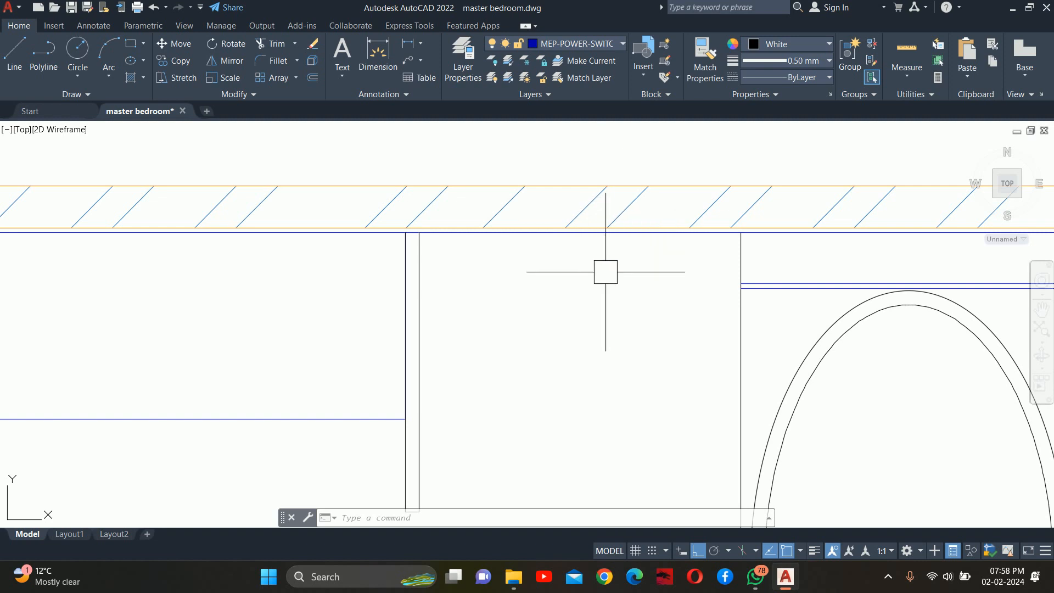
{"action": "key", "text": "Escape"}
{"action": "key", "text": "Escape"}
{"action": "scroll", "coordinate": [554, 226], "scroll_direction": "down", "scroll_amount": 4}
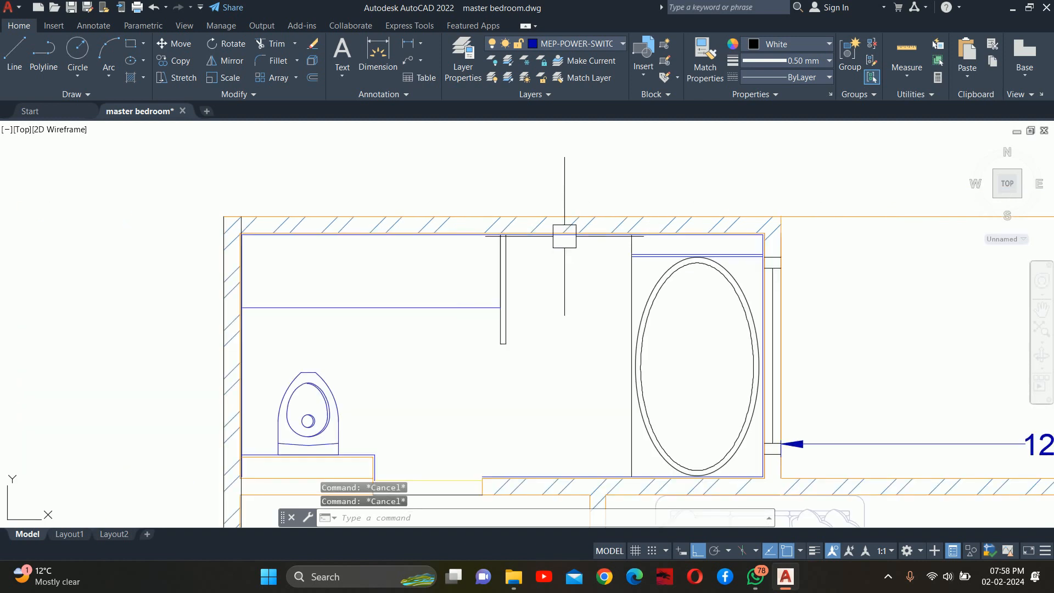
{"action": "scroll", "coordinate": [648, 250], "scroll_direction": "up", "scroll_amount": 4}
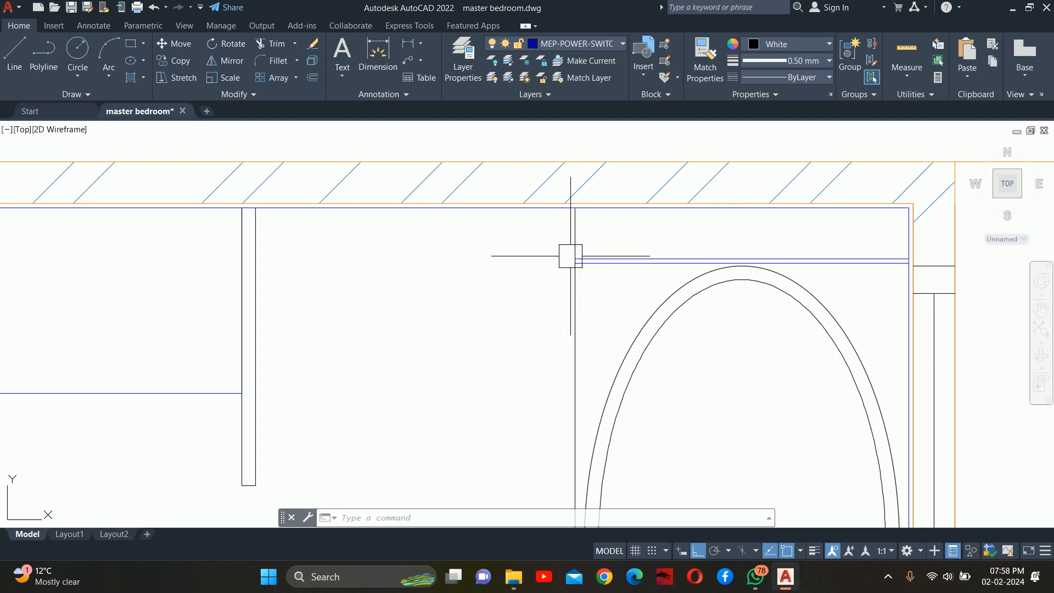
{"action": "scroll", "coordinate": [680, 242], "scroll_direction": "down", "scroll_amount": 4}
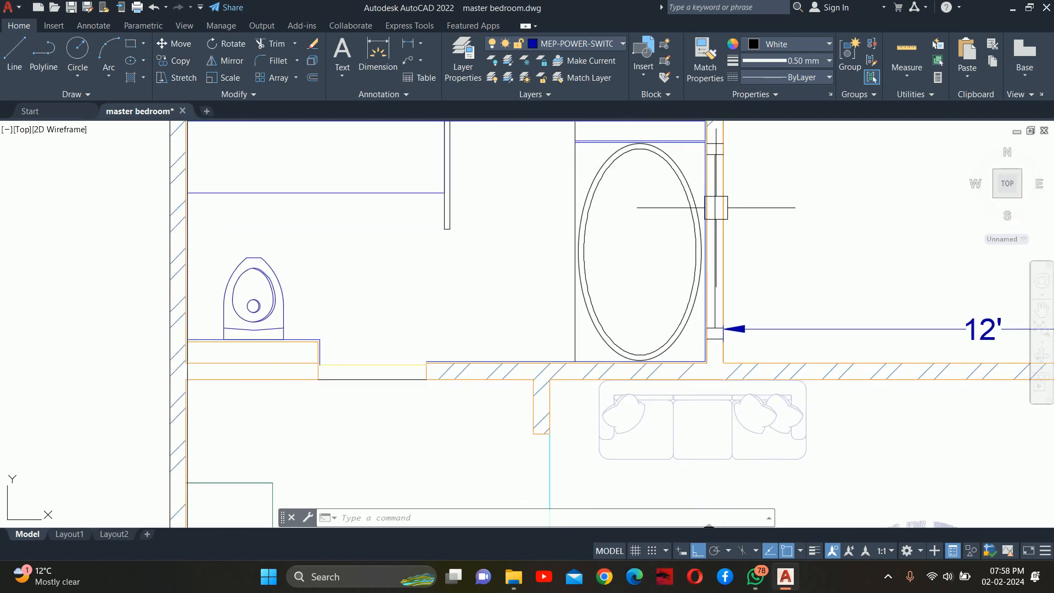
{"action": "scroll", "coordinate": [702, 245], "scroll_direction": "down", "scroll_amount": 4}
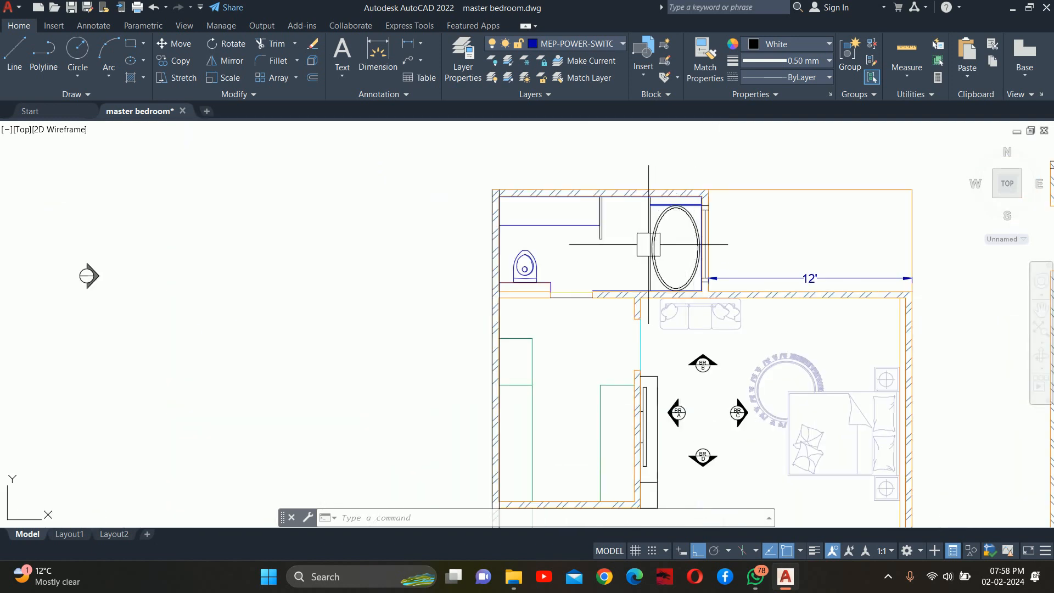
{"action": "key", "text": "Escape"}
{"action": "key", "text": "Escape"}
{"action": "key", "text": "Escape"}
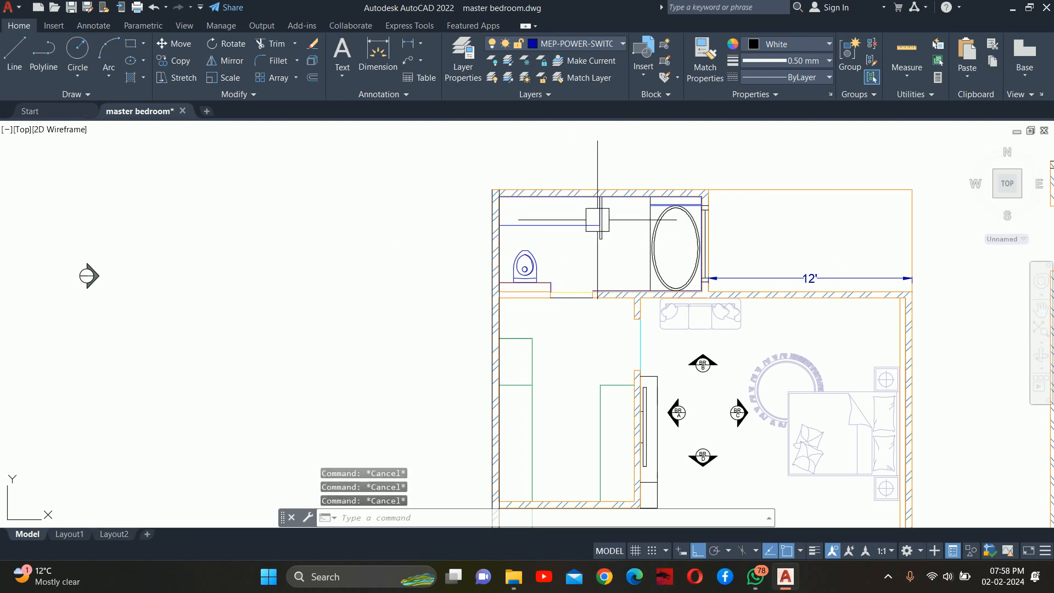
Step: Draw a narrow upright rectangle, 0.75 inches long by 12 inches wide, in the open space between the partition and the bathtub
{"action": "scroll", "coordinate": [600, 217], "scroll_direction": "up", "scroll_amount": 2}
{"action": "type", "text": "rec"}
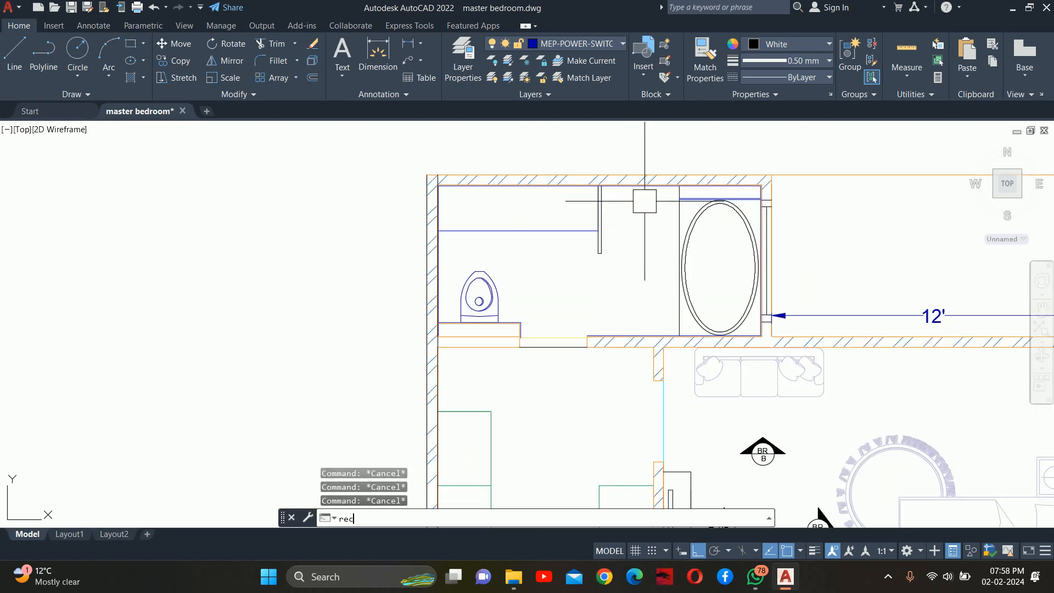
{"action": "key", "text": "Return"}
{"action": "scroll", "coordinate": [644, 201], "scroll_direction": "up", "scroll_amount": 4}
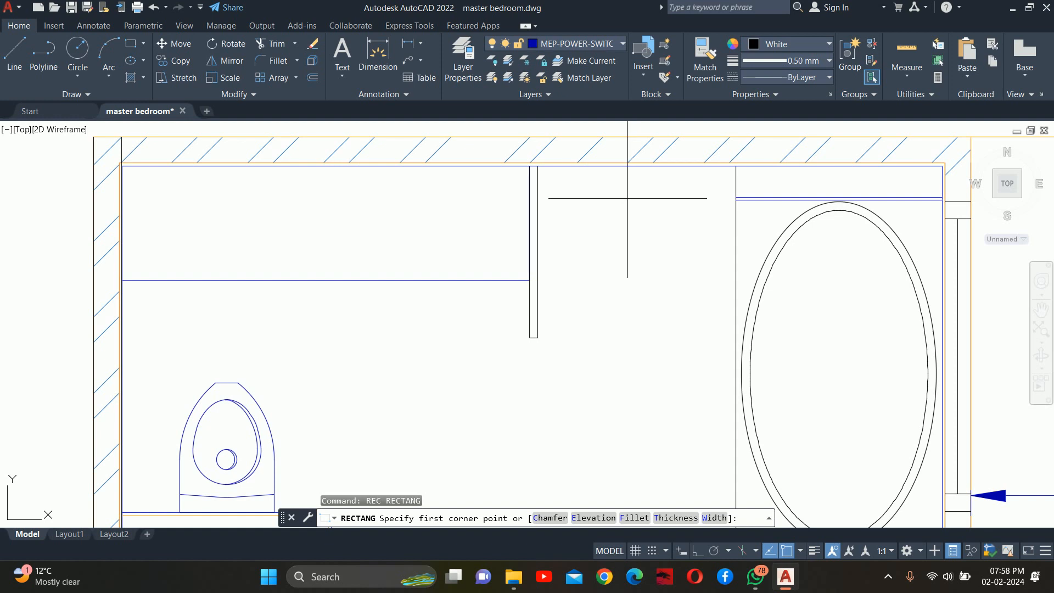
{"action": "left_click", "coordinate": [618, 313]}
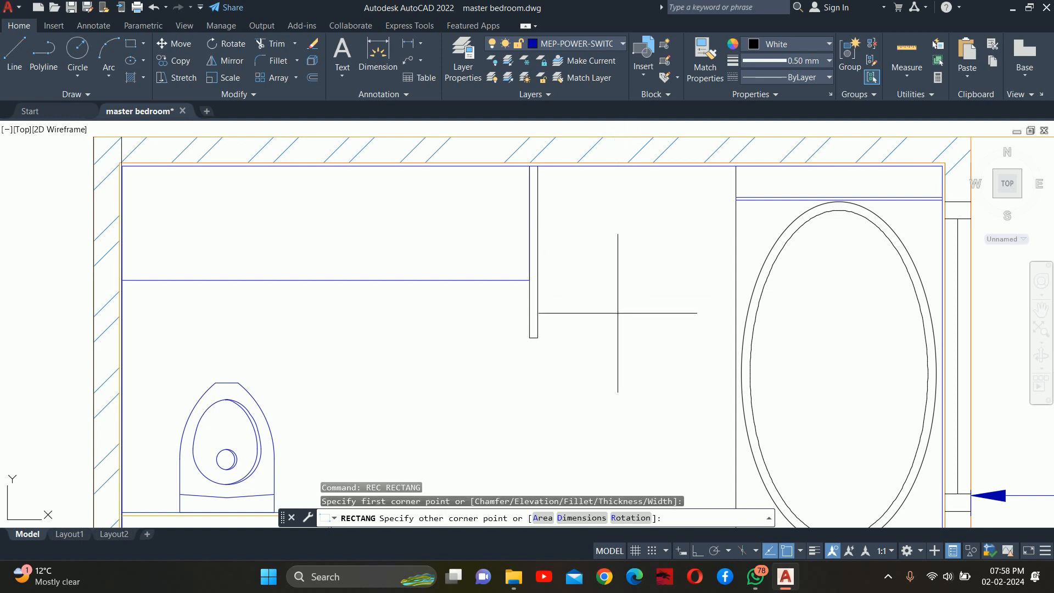
{"action": "type", "text": "d"}
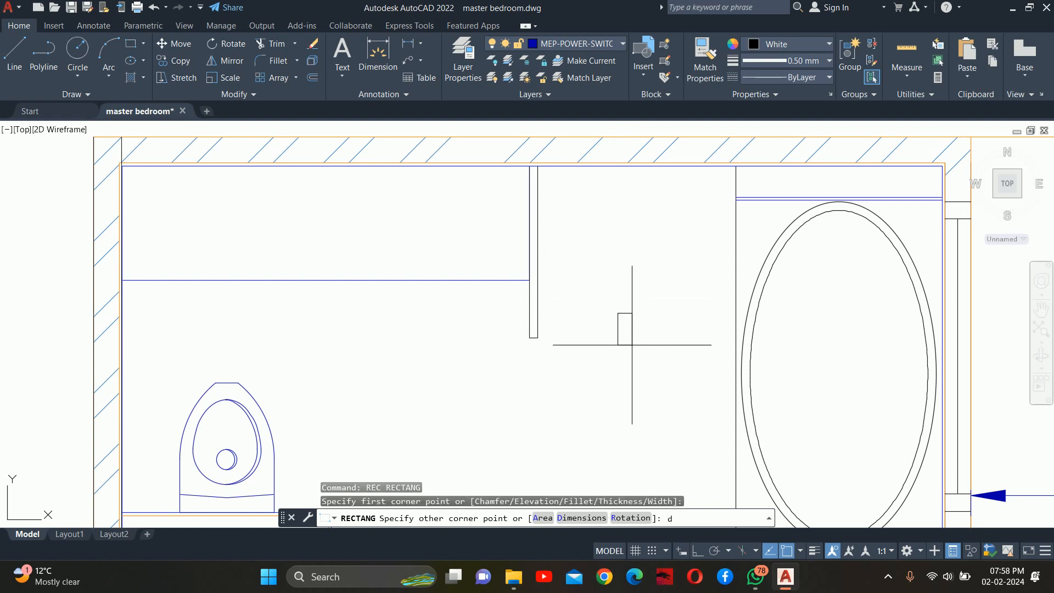
{"action": "key", "text": "Return"}
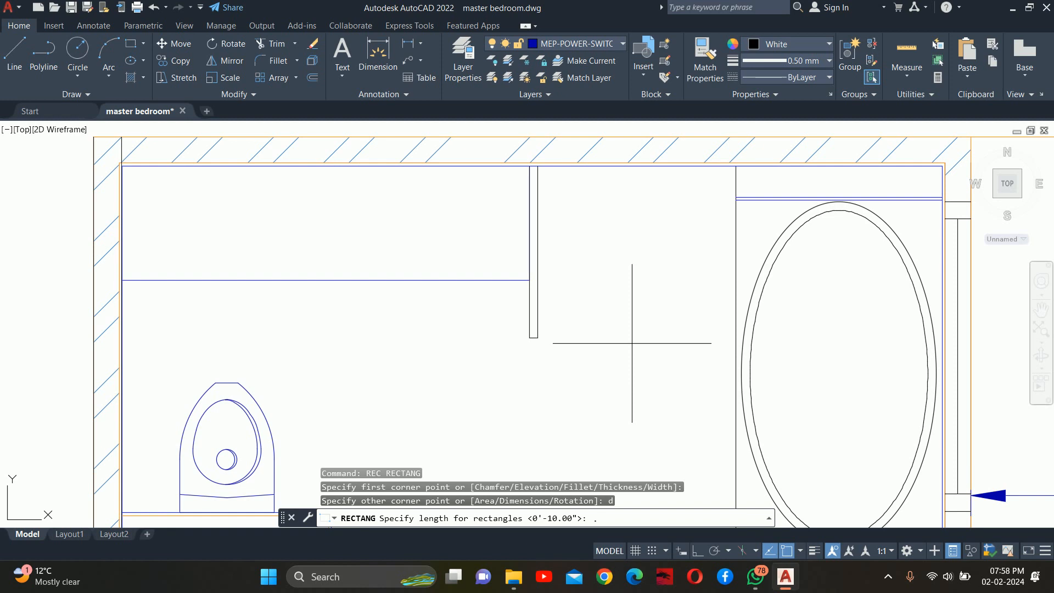
{"action": "key", "text": "Return"}
{"action": "type", "text": "12"}
{"action": "key", "text": "Return"}
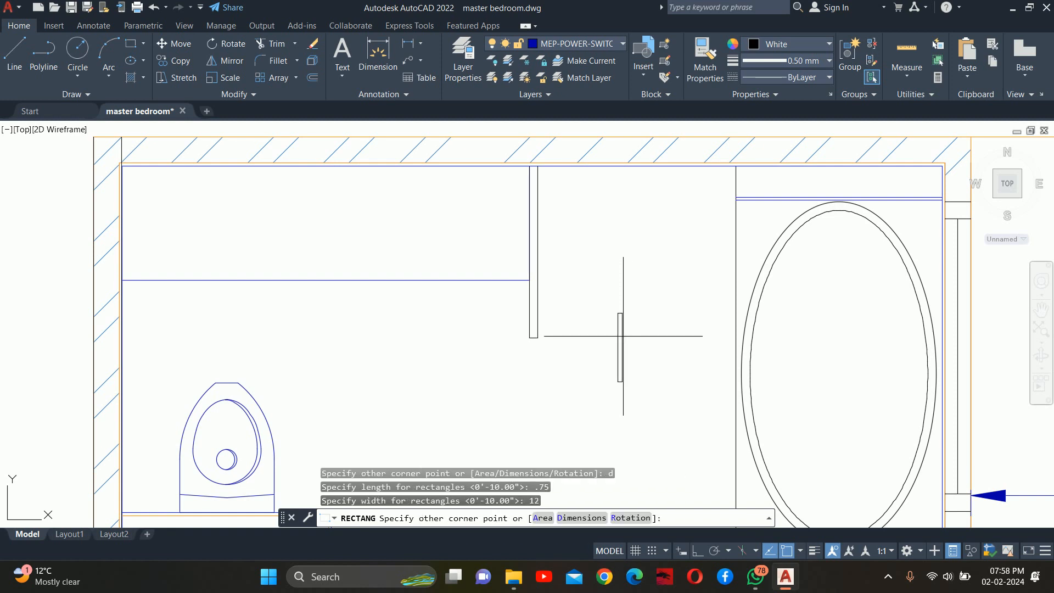
{"action": "left_click", "coordinate": [638, 294]}
{"action": "key", "text": "Escape"}
{"action": "key", "text": "Escape"}
{"action": "key", "text": "Escape"}
Step: Draw a square just below the narrow rectangle, with sides half the narrow rectangle's 12-inch dimension
{"action": "scroll", "coordinate": [631, 306], "scroll_direction": "up", "scroll_amount": 3}
{"action": "type", "text": "rec"}
{"action": "key", "text": "Return"}
{"action": "left_click", "coordinate": [577, 359]}
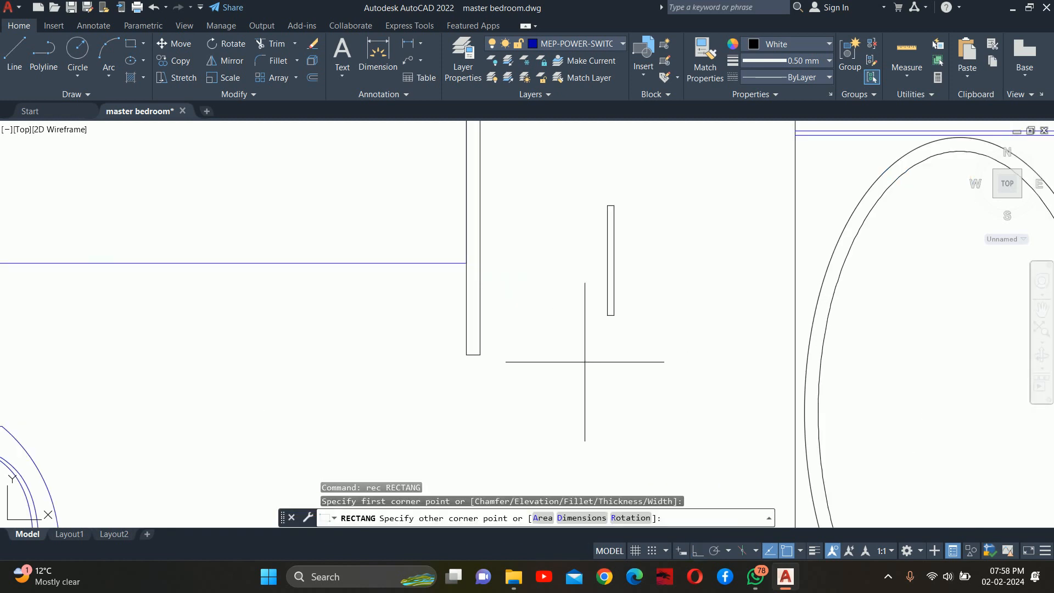
{"action": "type", "text": "d"}
{"action": "key", "text": "Return"}
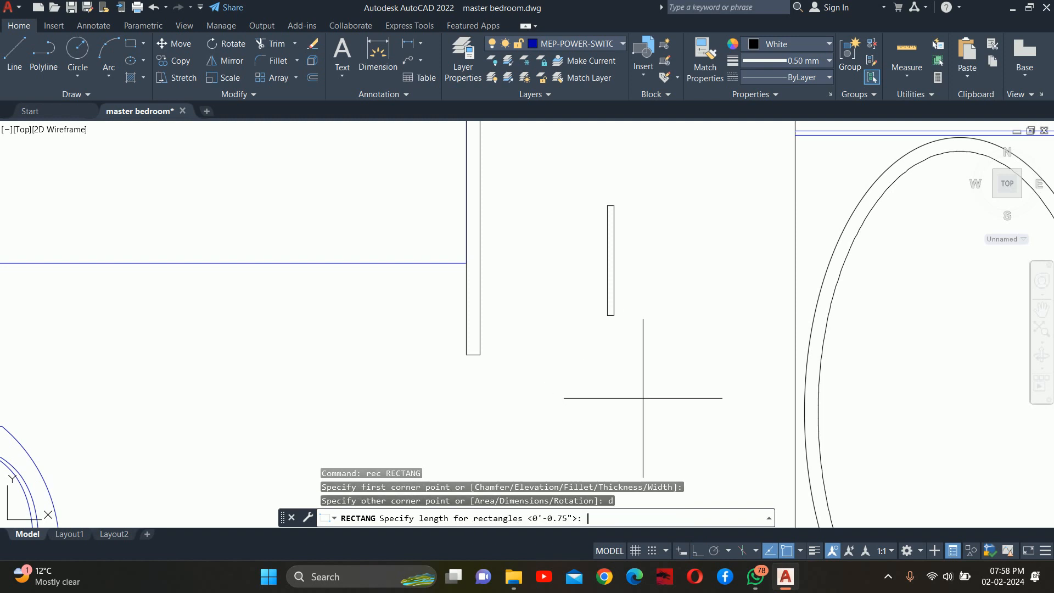
{"action": "key", "text": "Return"}
{"action": "key", "text": "Return"}
{"action": "left_click", "coordinate": [671, 365]}
{"action": "key", "text": "Escape"}
{"action": "key", "text": "Escape"}
Step: Move the square by its centre onto the lower end of the narrow rectangle
{"action": "type", "text": "m"}
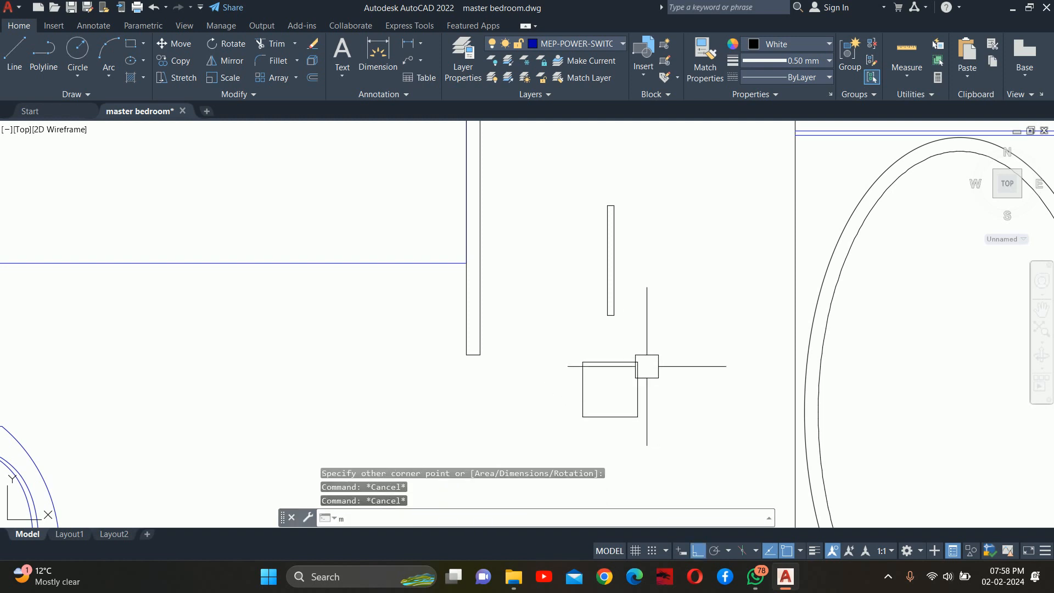
{"action": "key", "text": "Return"}
{"action": "left_click", "coordinate": [638, 384]}
{"action": "key", "text": "Return"}
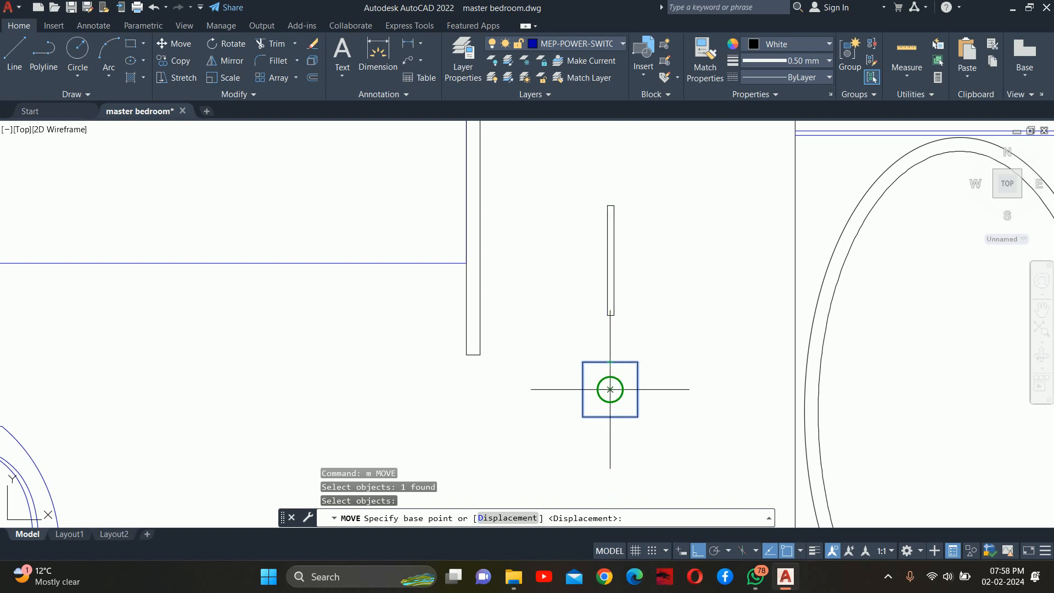
{"action": "left_click", "coordinate": [610, 389]}
{"action": "scroll", "coordinate": [610, 390], "scroll_direction": "up", "scroll_amount": 6}
{"action": "left_click", "coordinate": [622, 324]}
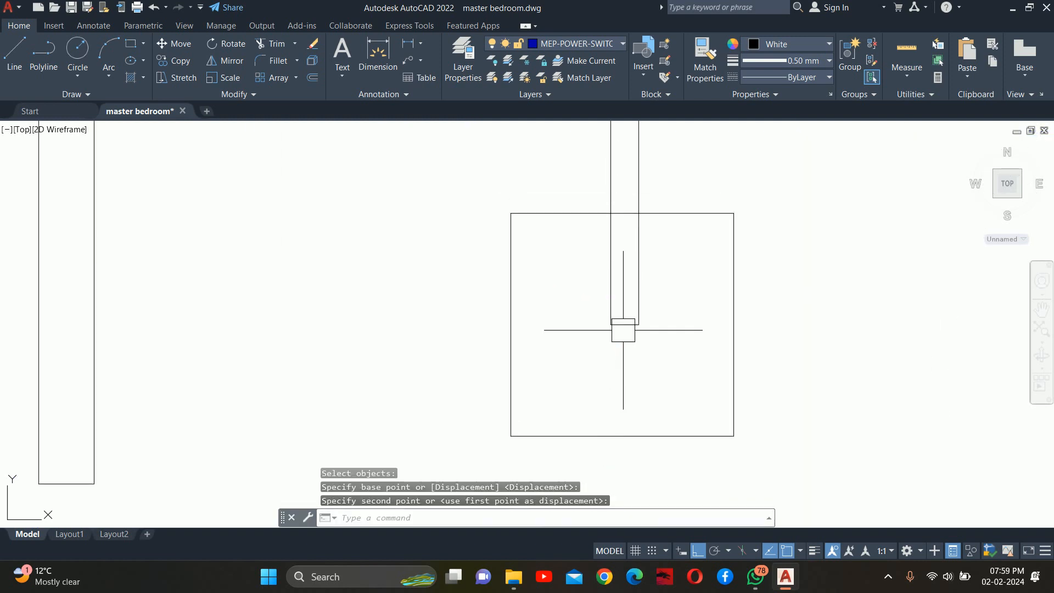
Step: Move the square straight down, clear of the narrow rectangle
{"action": "scroll", "coordinate": [633, 333], "scroll_direction": "up", "scroll_amount": 7}
{"action": "key", "text": "space"}
{"action": "scroll", "coordinate": [665, 346], "scroll_direction": "down", "scroll_amount": 7}
{"action": "left_click", "coordinate": [745, 341]}
{"action": "key", "text": "space"}
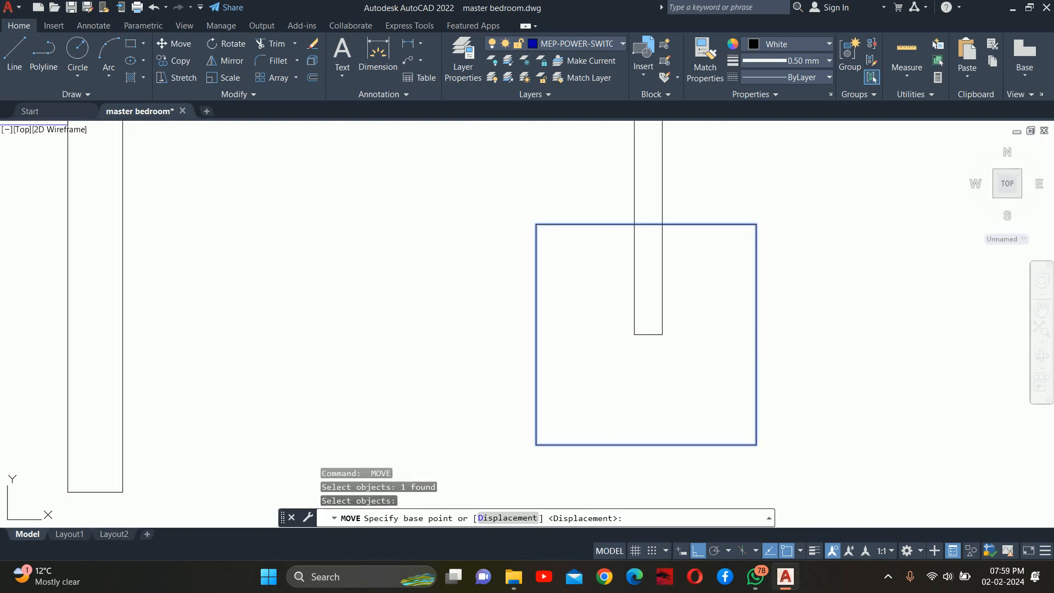
{"action": "left_click", "coordinate": [810, 313]}
{"action": "middle_click_drag", "start_coordinate": [810, 431], "coordinate": [816, 251]}
{"action": "left_click", "coordinate": [812, 303]}
Step: Move the square by its centre straight up to the narrow rectangle's lower edge
{"action": "key", "text": "Escape"}
{"action": "key", "text": "space"}
{"action": "left_click", "coordinate": [811, 302]}
{"action": "left_click", "coordinate": [687, 374]}
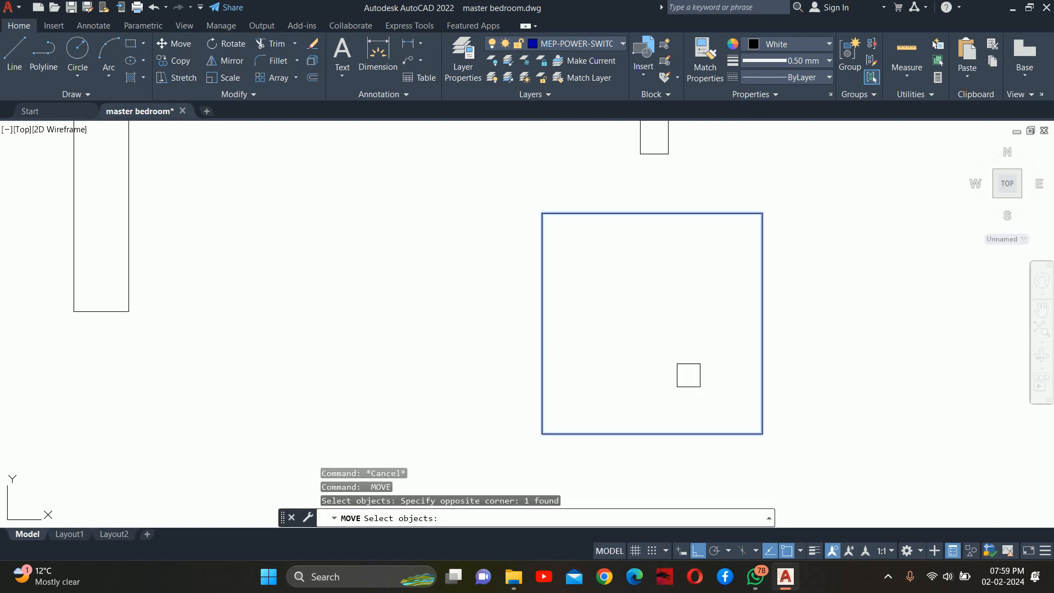
{"action": "key", "text": "space"}
{"action": "left_click", "coordinate": [652, 324]}
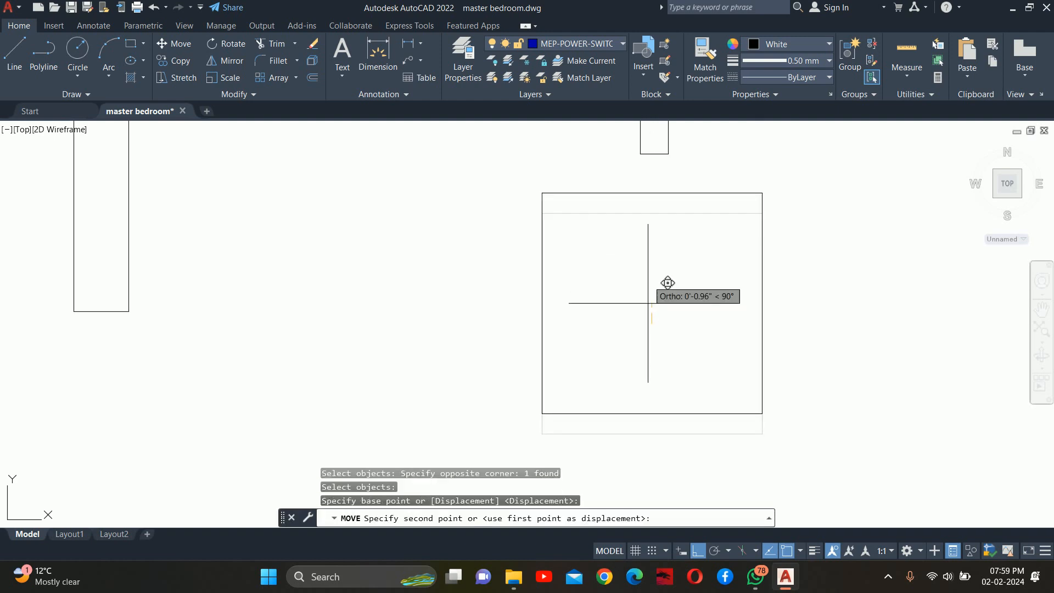
{"action": "scroll", "coordinate": [640, 153], "scroll_direction": "up", "scroll_amount": 4}
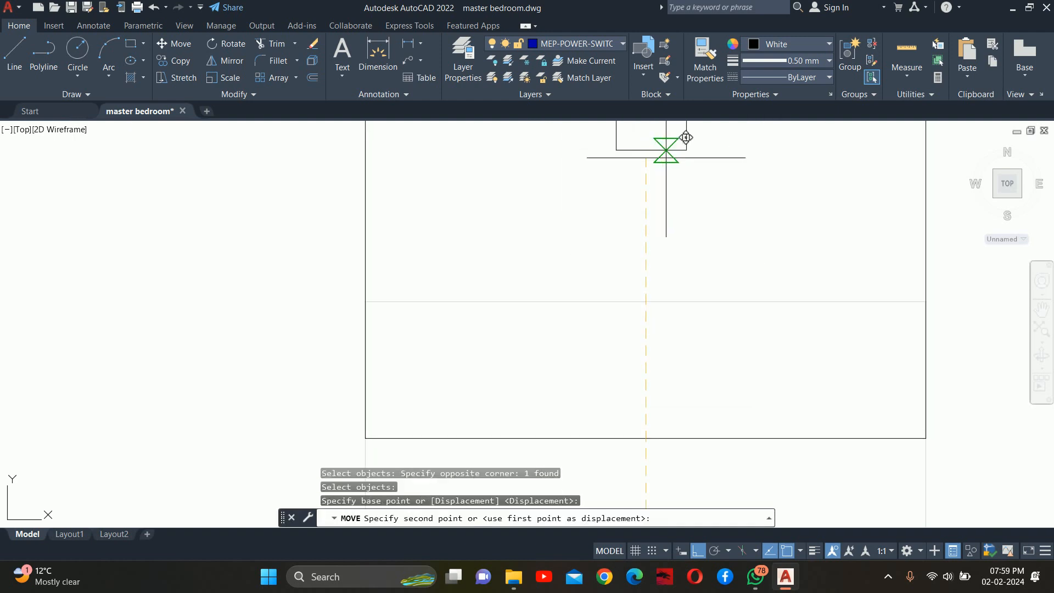
{"action": "left_click", "coordinate": [649, 156]}
{"action": "scroll", "coordinate": [650, 155], "scroll_direction": "down", "scroll_amount": 6}
{"action": "key", "text": "Escape"}
{"action": "key", "text": "Escape"}
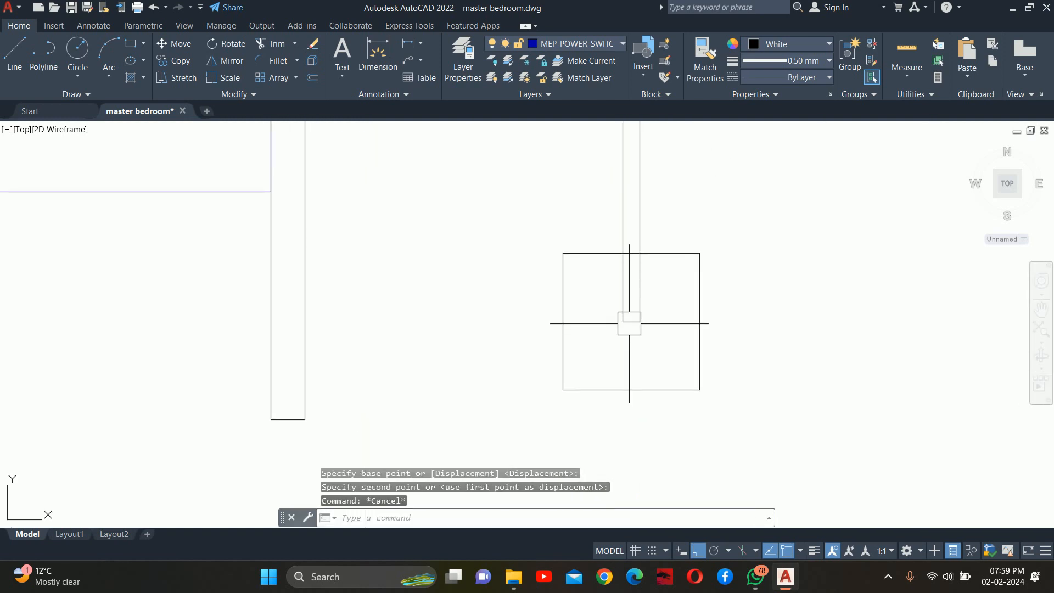
Step: Draw a circle centred on the midpoint of the narrow rectangle's lower edge, with its radius reaching the rectangle's corner
{"action": "scroll", "coordinate": [629, 317], "scroll_direction": "up", "scroll_amount": 5}
{"action": "type", "text": "c"}
{"action": "key", "text": "space"}
{"action": "left_click", "coordinate": [629, 323]}
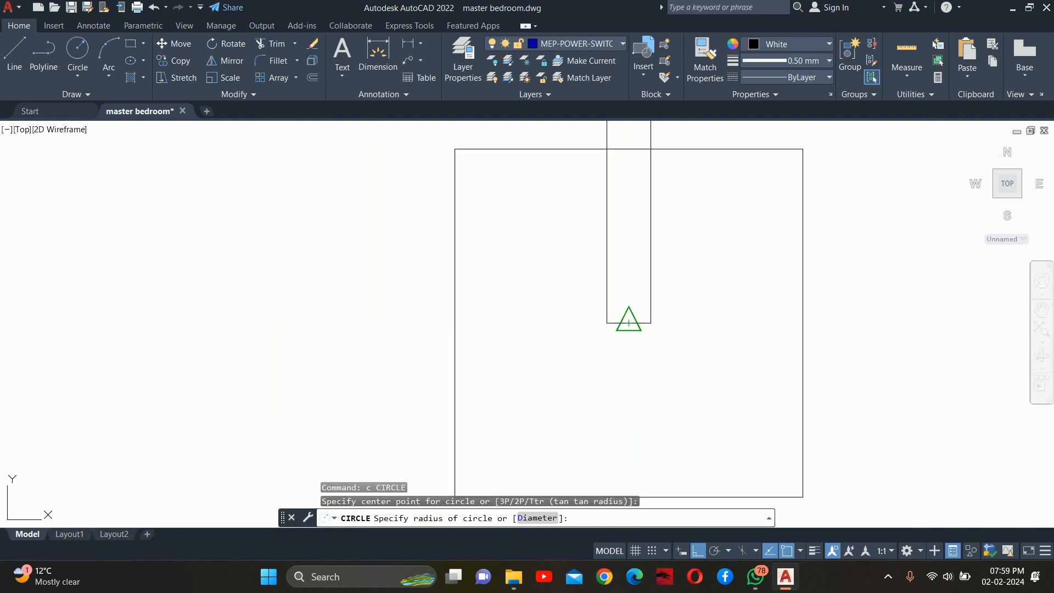
{"action": "left_click", "coordinate": [607, 323]}
{"action": "key", "text": "Escape"}
{"action": "key", "text": "Escape"}
Step: Trim the circle's upper half and the narrow rectangle's straight lower edge, leaving a rounded end
{"action": "type", "text": "tr"}
{"action": "key", "text": "space"}
{"action": "left_click", "coordinate": [642, 305]}
{"action": "scroll", "coordinate": [641, 305], "scroll_direction": "up", "scroll_amount": 2}
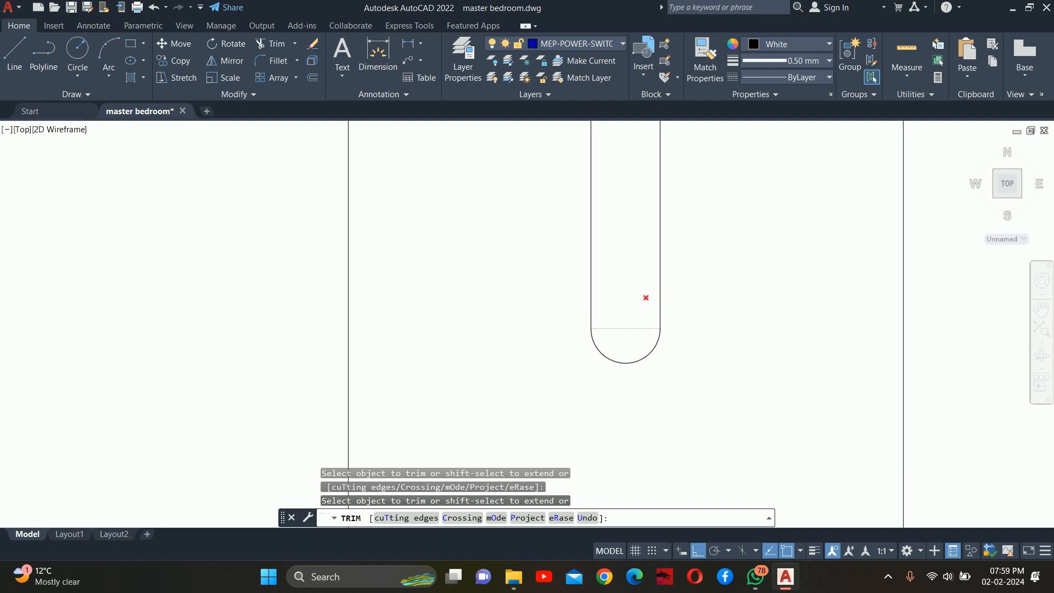
{"action": "scroll", "coordinate": [632, 323], "scroll_direction": "down", "scroll_amount": 5}
{"action": "key", "text": "space"}
{"action": "key", "text": "space"}
{"action": "key", "text": "Escape"}
{"action": "key", "text": "Escape"}
Step: Try to trim the part of the square's upper edge that crosses the narrow rectangle
{"action": "scroll", "coordinate": [639, 258], "scroll_direction": "up", "scroll_amount": 5}
{"action": "key", "text": "space"}
{"action": "left_click", "coordinate": [615, 234]}
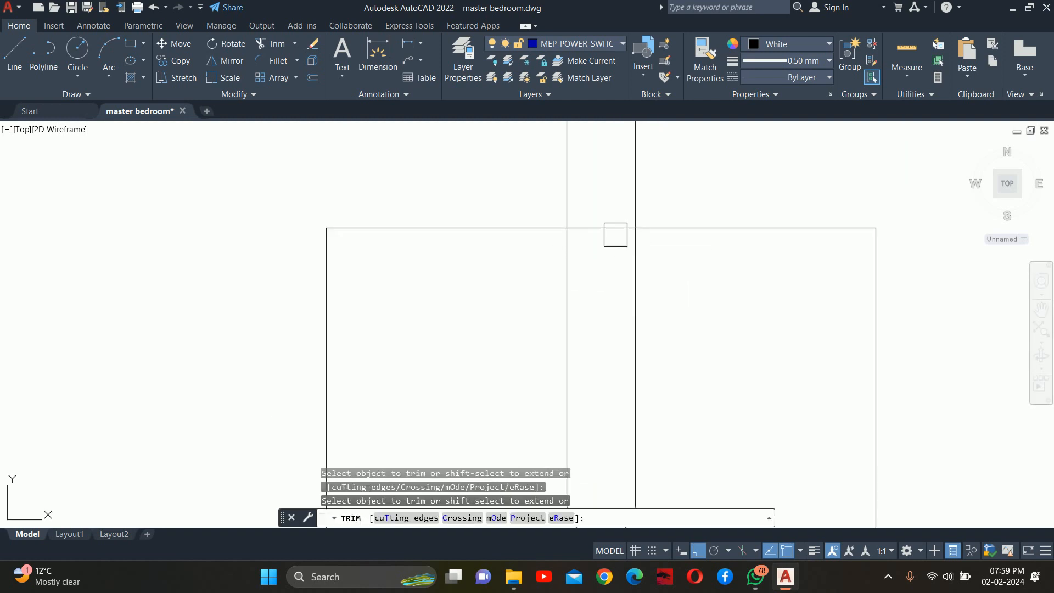
{"action": "key", "text": "space"}
{"action": "scroll", "coordinate": [604, 222], "scroll_direction": "down", "scroll_amount": 3}
Step: Move the square 3 inches straight down along the narrow rectangle
{"action": "type", "text": "m"}
{"action": "key", "text": "space"}
{"action": "scroll", "coordinate": [687, 275], "scroll_direction": "down", "scroll_amount": 3}
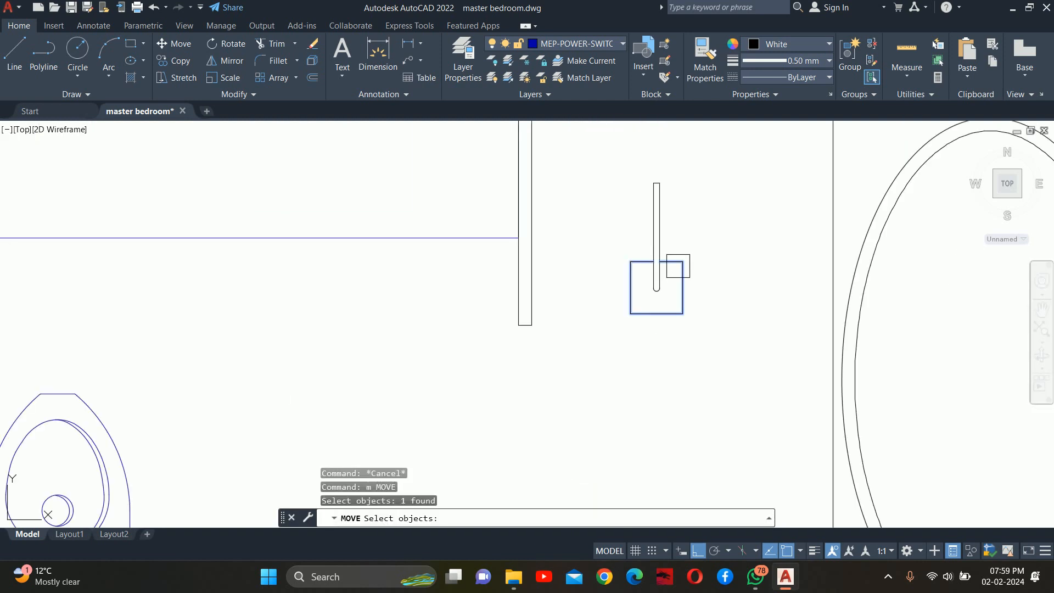
{"action": "left_click", "coordinate": [671, 263]}
{"action": "key", "text": "space"}
{"action": "left_click", "coordinate": [707, 268]}
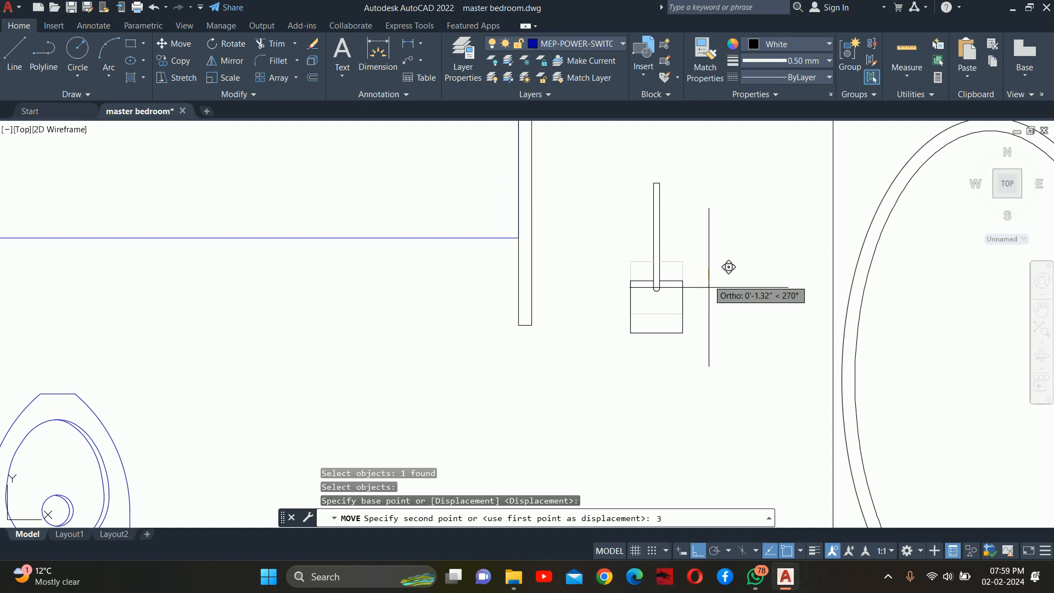
{"action": "type", "text": "3"}
{"action": "key", "text": "Return"}
Step: Move the square 2 inches straight up, back over the narrow rectangle's rounded end
{"action": "key", "text": "space"}
{"action": "left_click", "coordinate": [708, 278]}
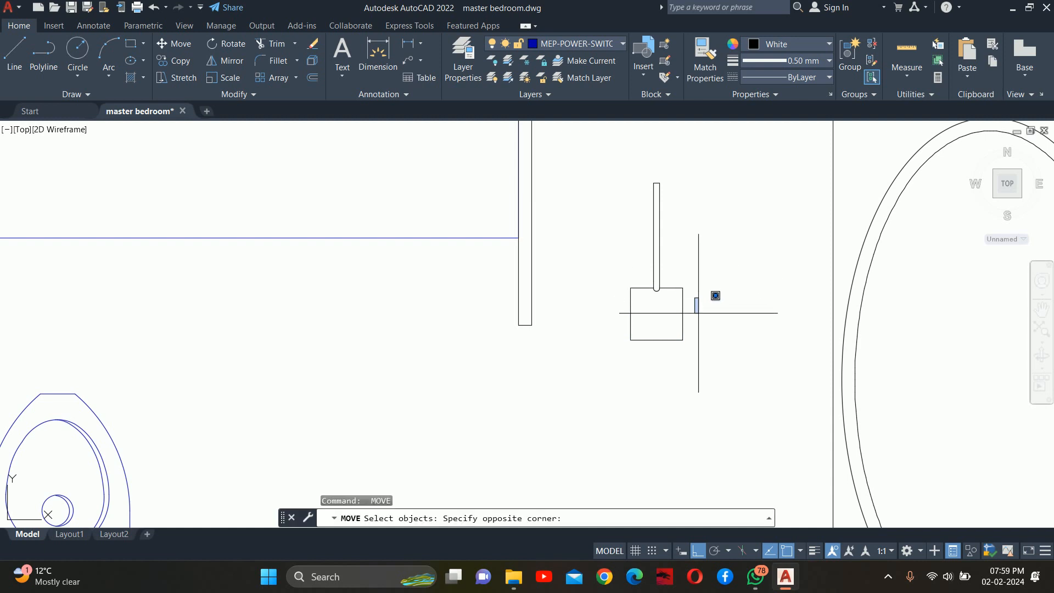
{"action": "left_click", "coordinate": [682, 319]}
{"action": "key", "text": "space"}
{"action": "left_click", "coordinate": [682, 319]}
{"action": "type", "text": "2"}
{"action": "key", "text": "Return"}
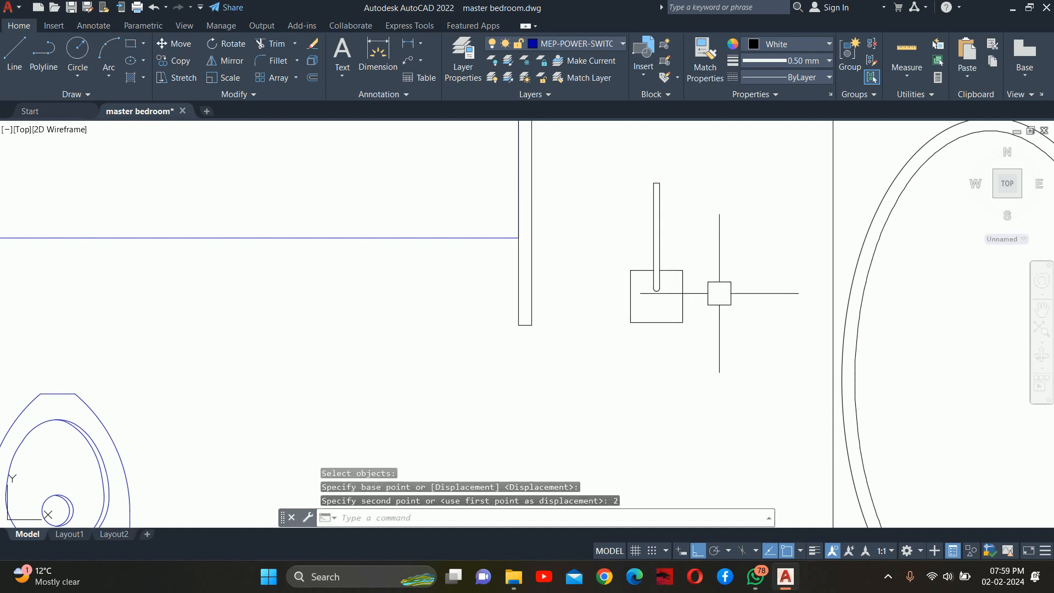
{"action": "key", "text": "Escape"}
{"action": "scroll", "coordinate": [675, 251], "scroll_direction": "down", "scroll_amount": 3}
{"action": "scroll", "coordinate": [665, 241], "scroll_direction": "up", "scroll_amount": 3}
{"action": "key", "text": "Escape"}
{"action": "key", "text": "Escape"}
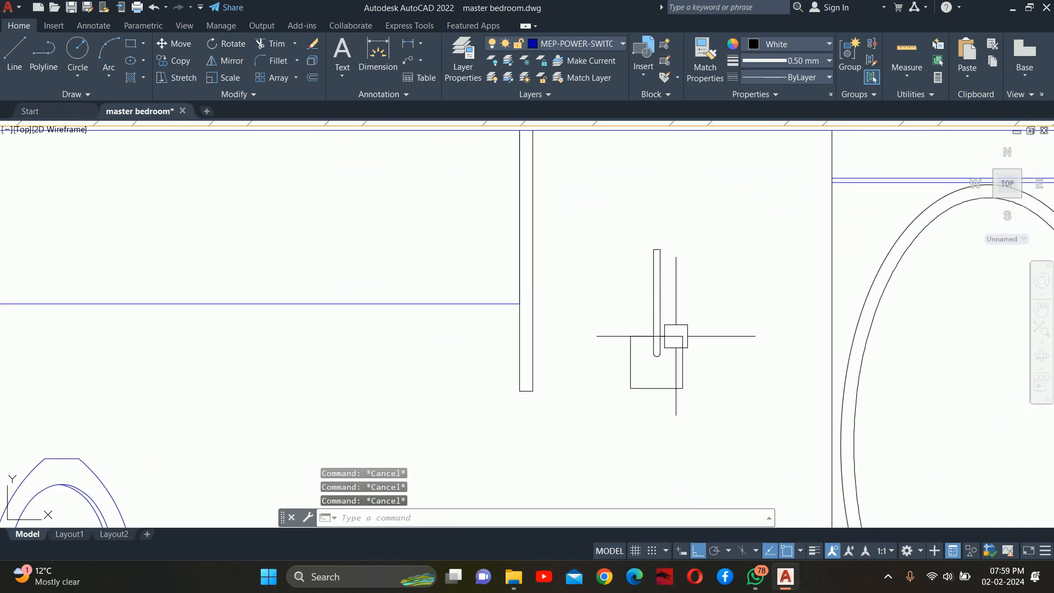
Step: Move the round-ended bar with its square up to the wall's finish line, midway between the partition and the bathtub area's edge line
{"action": "type", "text": "m"}
{"action": "key", "text": "space"}
{"action": "left_click", "coordinate": [705, 380]}
{"action": "left_click", "coordinate": [631, 305]}
{"action": "key", "text": "space"}
{"action": "scroll", "coordinate": [653, 253], "scroll_direction": "up", "scroll_amount": 5}
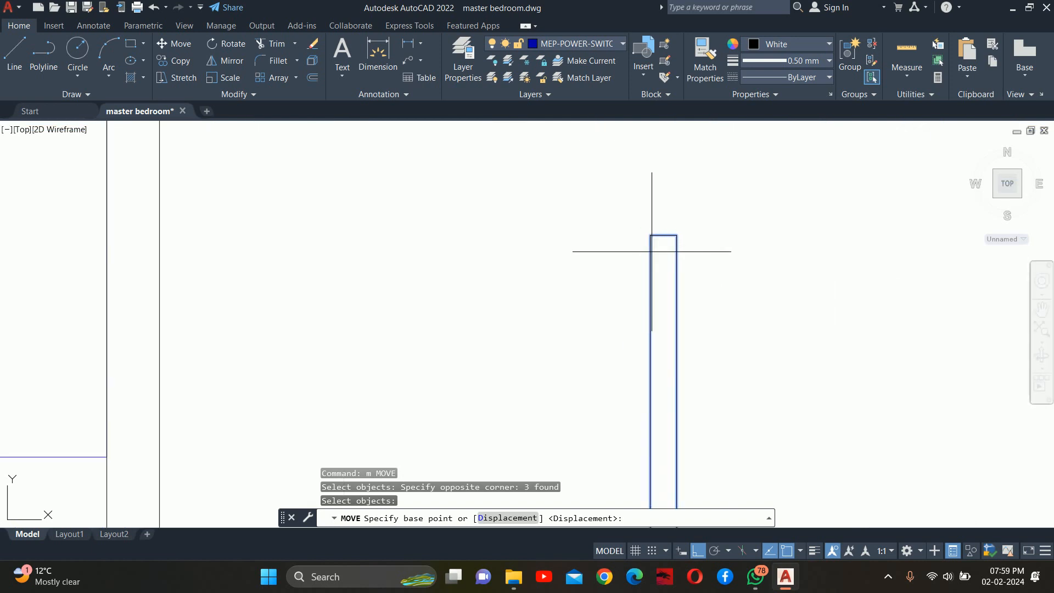
{"action": "scroll", "coordinate": [654, 247], "scroll_direction": "down", "scroll_amount": 2}
{"action": "left_click", "coordinate": [658, 237]}
{"action": "scroll", "coordinate": [651, 230], "scroll_direction": "up", "scroll_amount": 5}
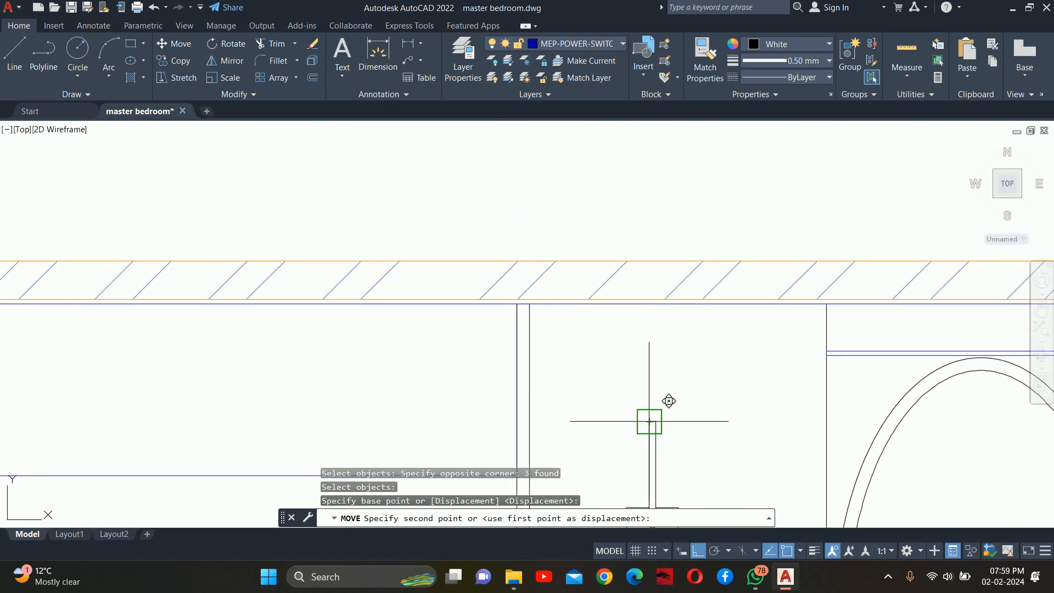
{"action": "type", "text": "mtp"}
{"action": "key", "text": "space"}
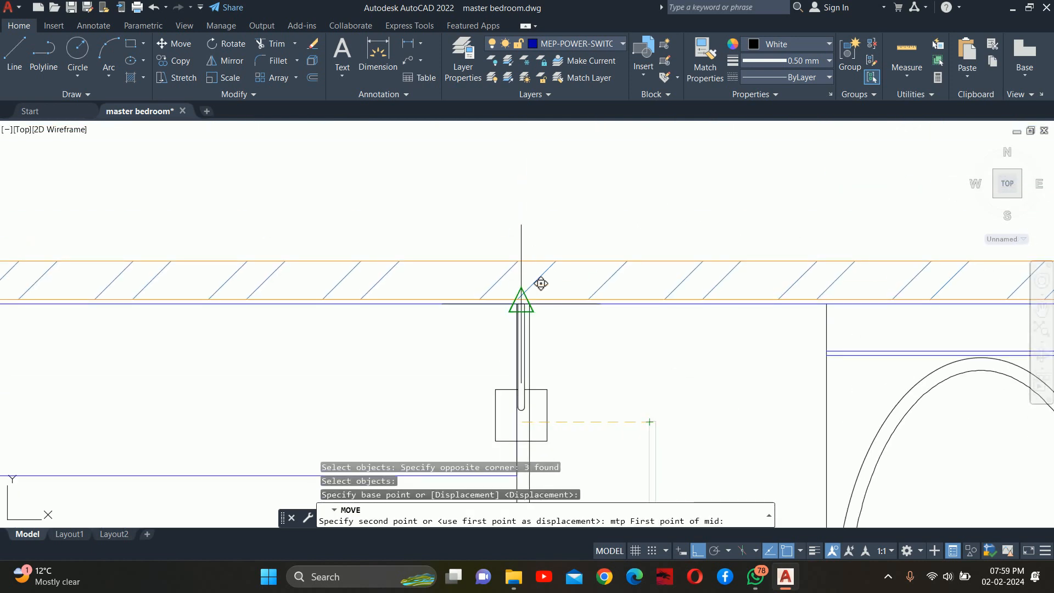
{"action": "scroll", "coordinate": [541, 283], "scroll_direction": "up", "scroll_amount": 5}
{"action": "left_click", "coordinate": [548, 280]}
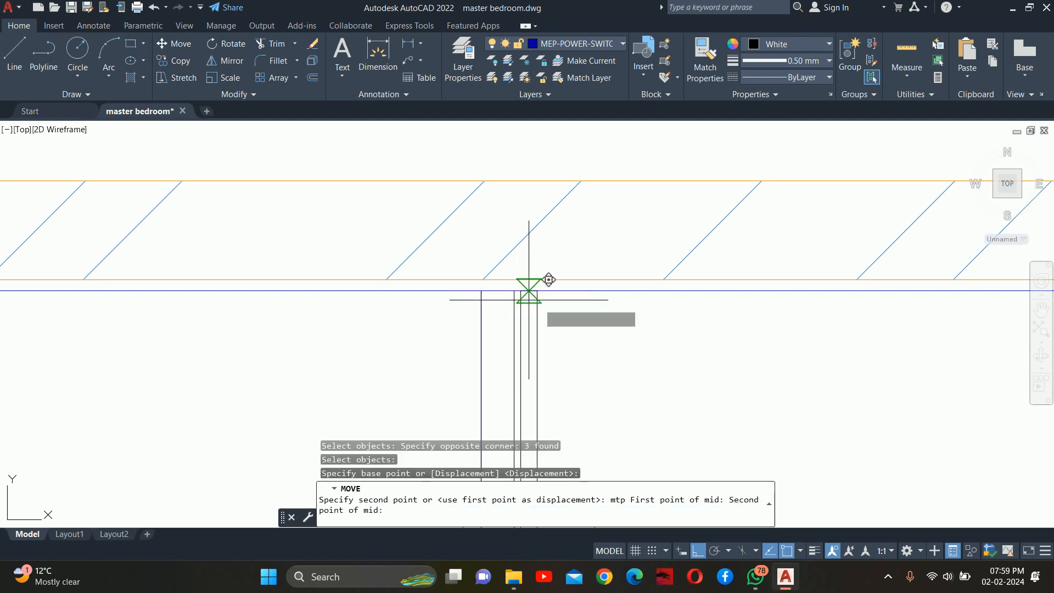
{"action": "scroll", "coordinate": [678, 323], "scroll_direction": "down", "scroll_amount": 4}
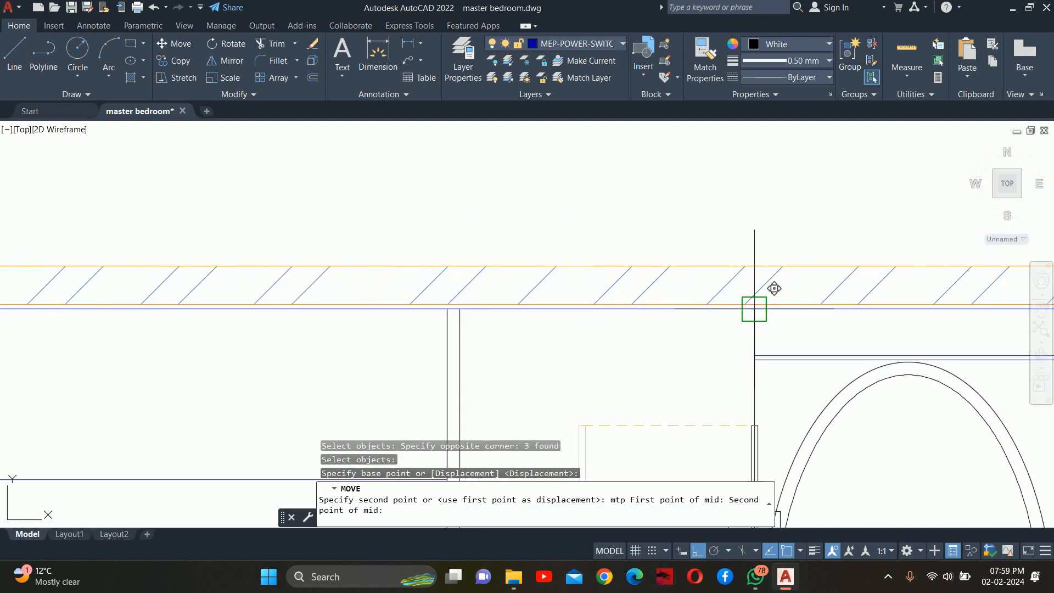
{"action": "scroll", "coordinate": [677, 332], "scroll_direction": "down", "scroll_amount": 2}
{"action": "key", "text": "Escape"}
{"action": "key", "text": "Escape"}
{"action": "scroll", "coordinate": [622, 358], "scroll_direction": "down", "scroll_amount": 4}
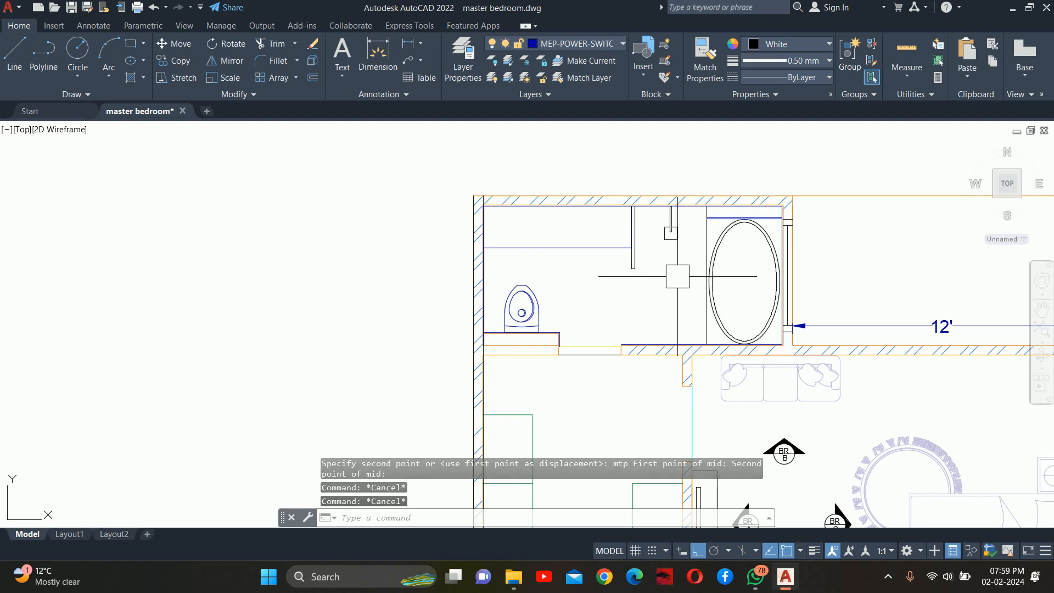
{"action": "key", "text": "Escape"}
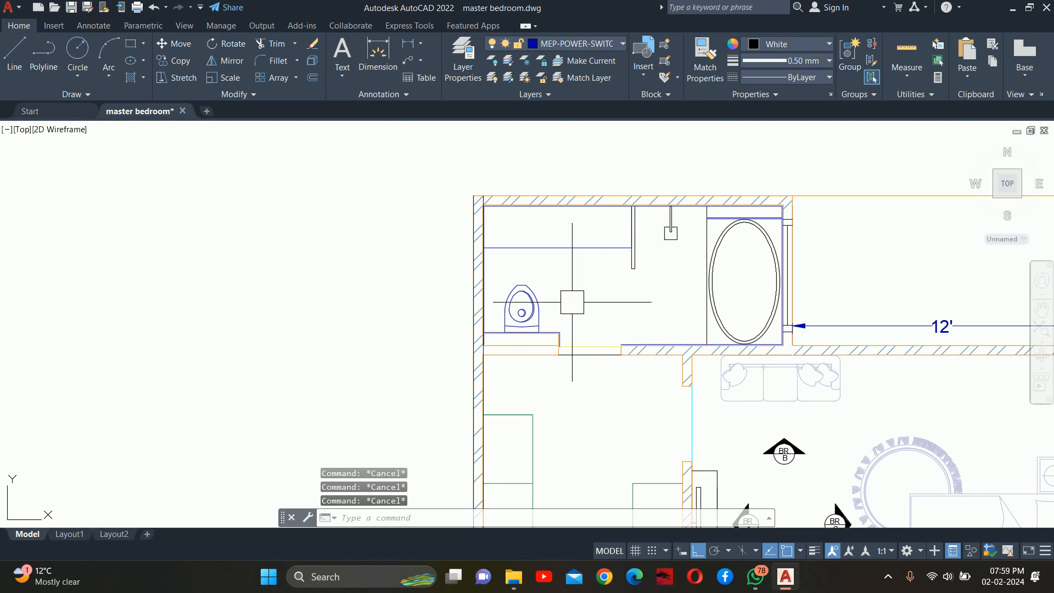
Step: Draw a vertical line from the partition's lower-left corner straight down to the washroom's lower wall
{"action": "type", "text": "1"}
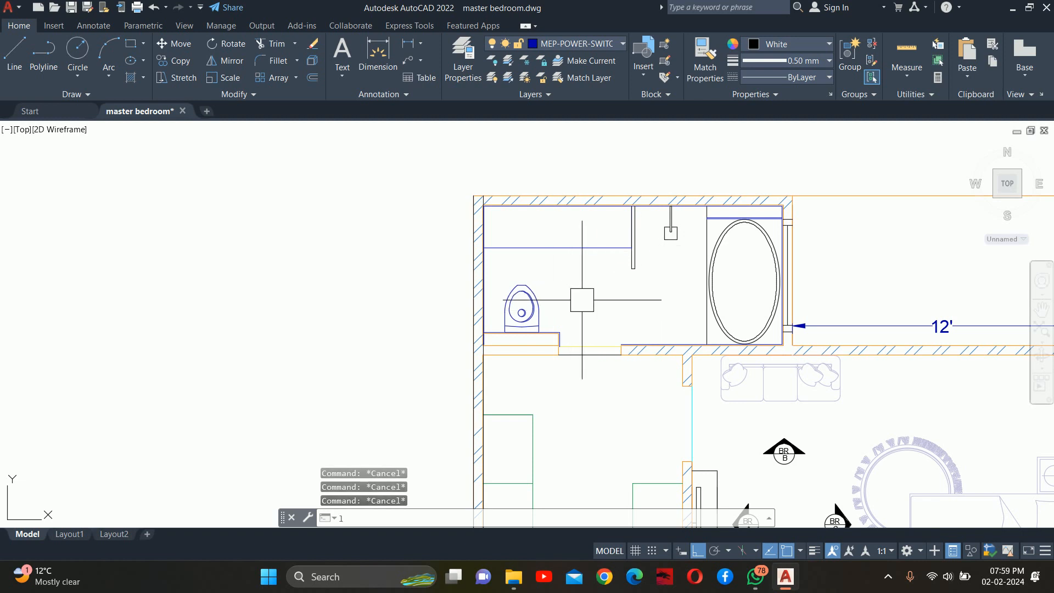
{"action": "key", "text": "Return"}
{"action": "scroll", "coordinate": [621, 288], "scroll_direction": "up", "scroll_amount": 2}
{"action": "left_click", "coordinate": [641, 258]}
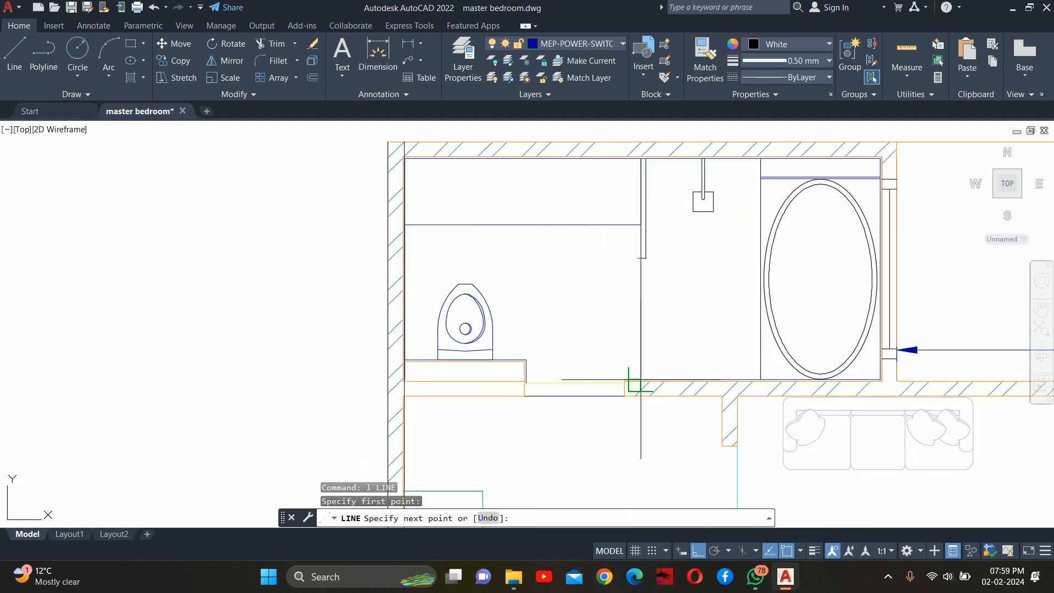
{"action": "key", "text": "Escape"}
{"action": "key", "text": "Escape"}
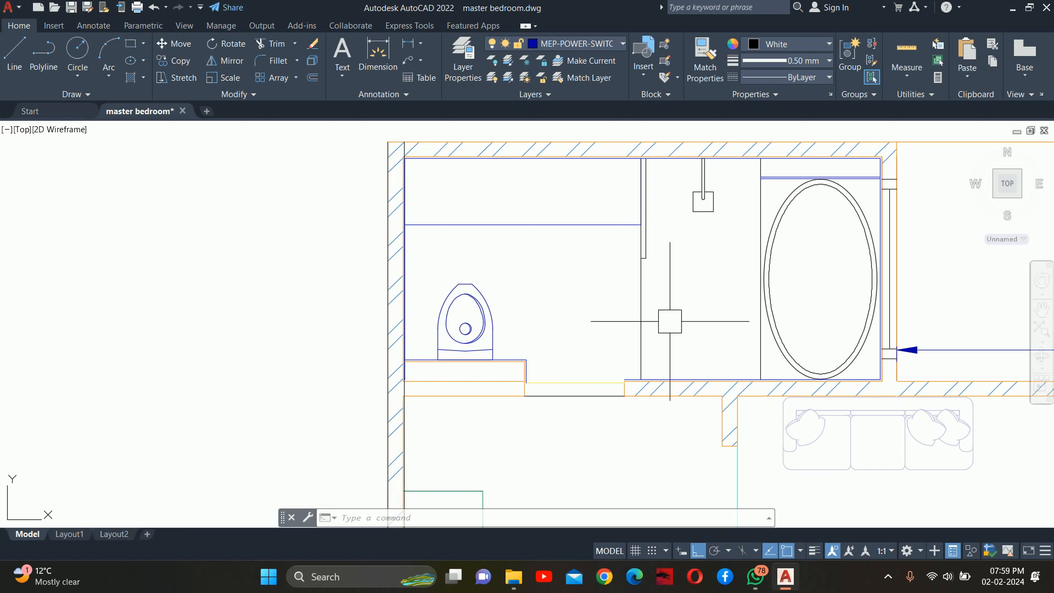
{"action": "key", "text": "Escape"}
{"action": "key", "text": "Escape"}
{"action": "key", "text": "Escape"}
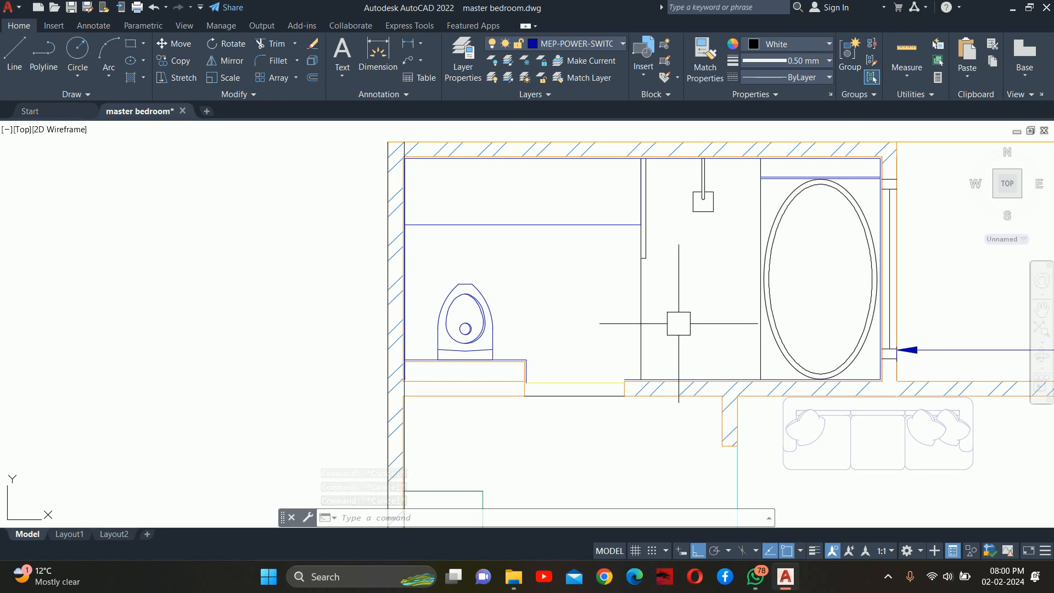
{"action": "key", "text": "Escape"}
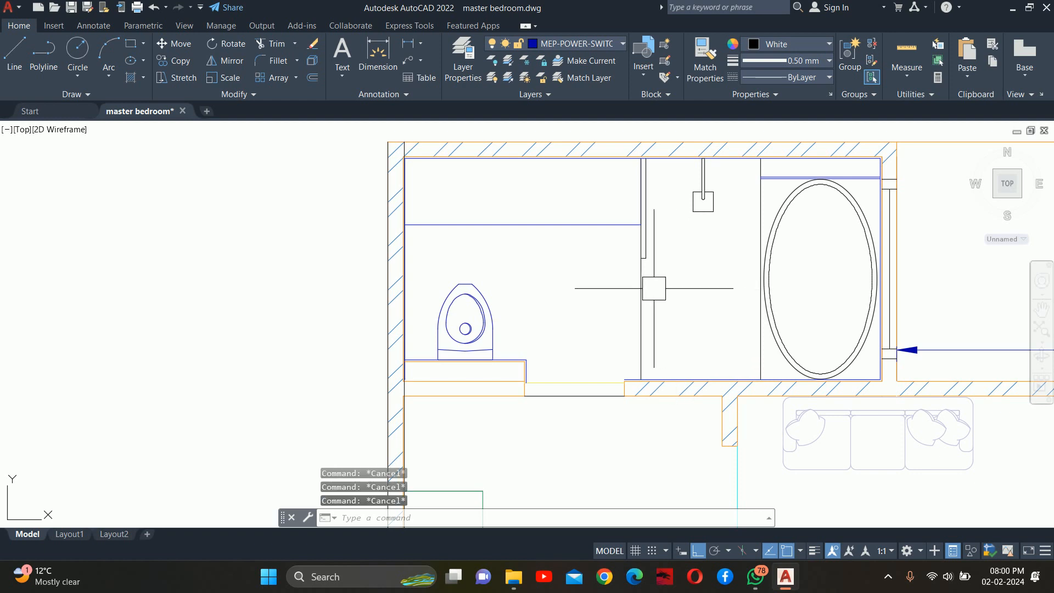
{"action": "mouse_move", "coordinate": [653, 247]}
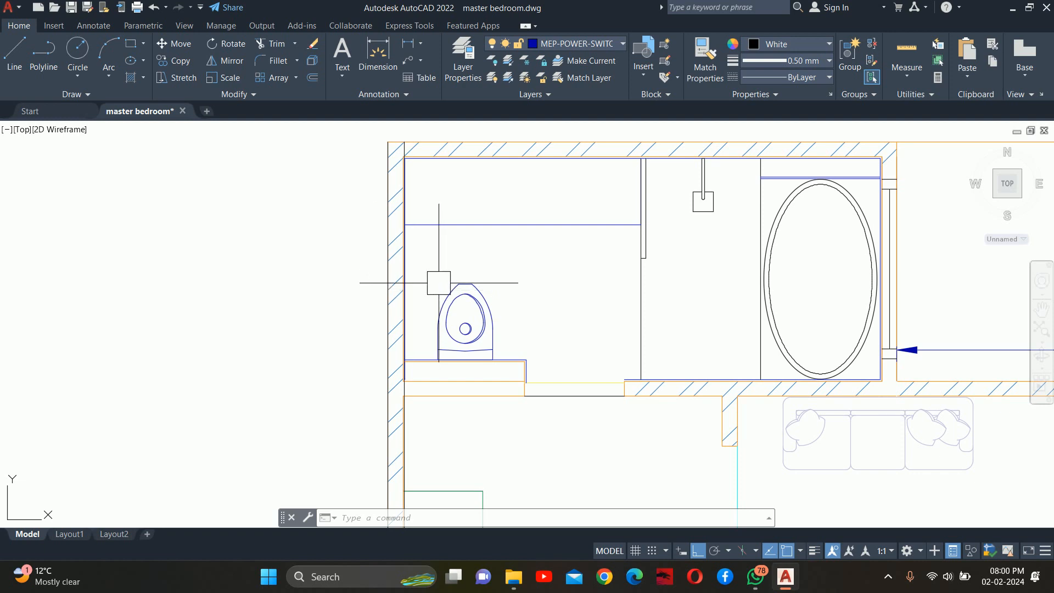
{"action": "type", "text": "o"}
{"action": "key", "text": "Return"}
{"action": "type", "text": "1.5"}
{"action": "key", "text": "Return"}
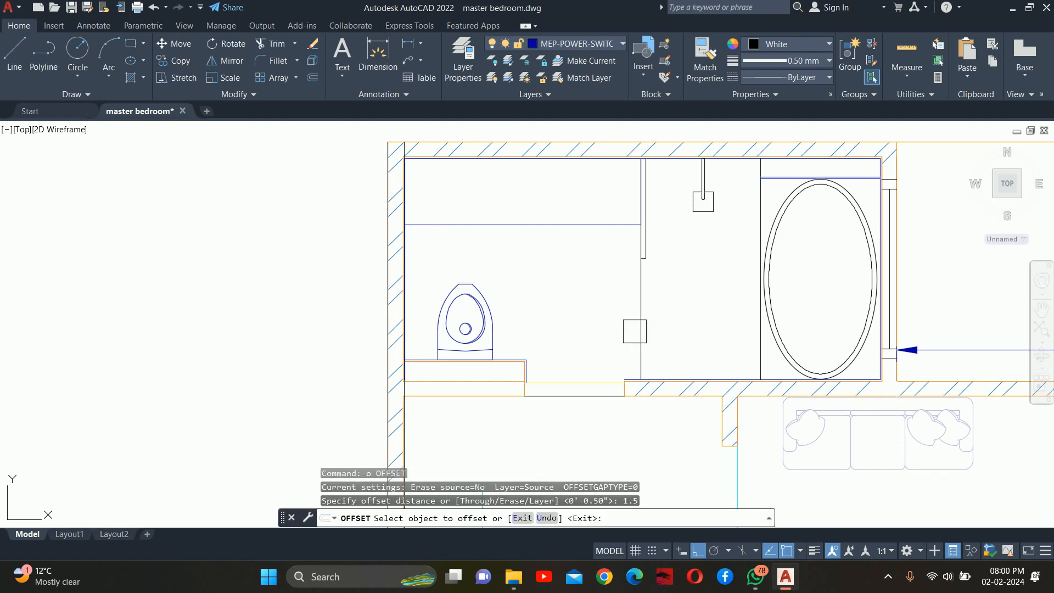
{"action": "left_click", "coordinate": [650, 311]}
{"action": "key", "text": "Escape"}
{"action": "key", "text": "Escape"}
{"action": "key", "text": "Escape"}
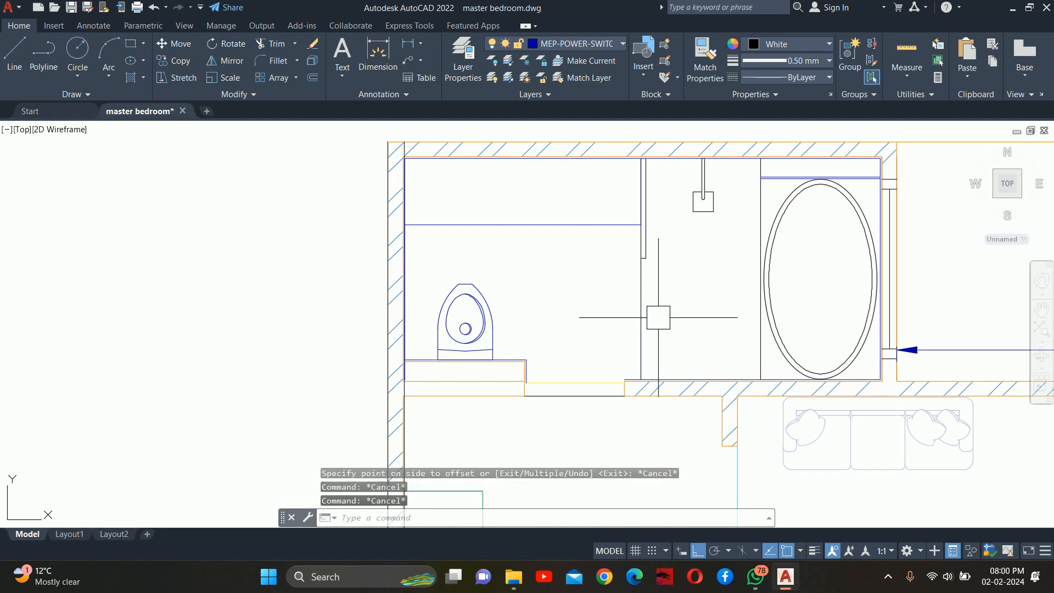
Step: Offset the vertical line below the partition 2.5 inches toward the bathtub
{"action": "key", "text": "Return"}
{"action": "type", "text": "2."}
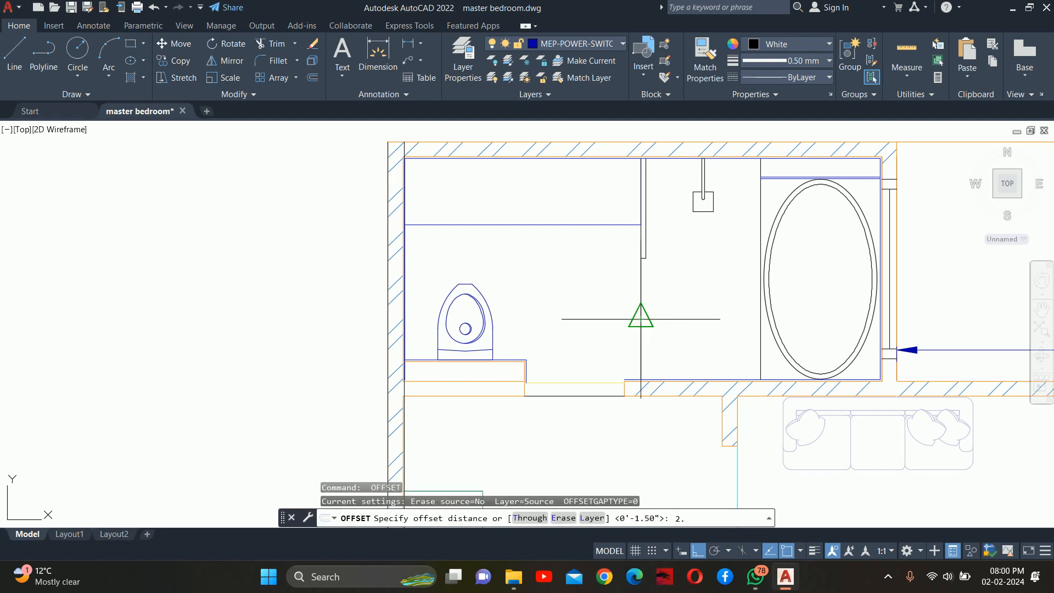
{"action": "type", "text": "5"}
{"action": "key", "text": "Return"}
{"action": "left_click", "coordinate": [641, 313]}
{"action": "left_click", "coordinate": [671, 306]}
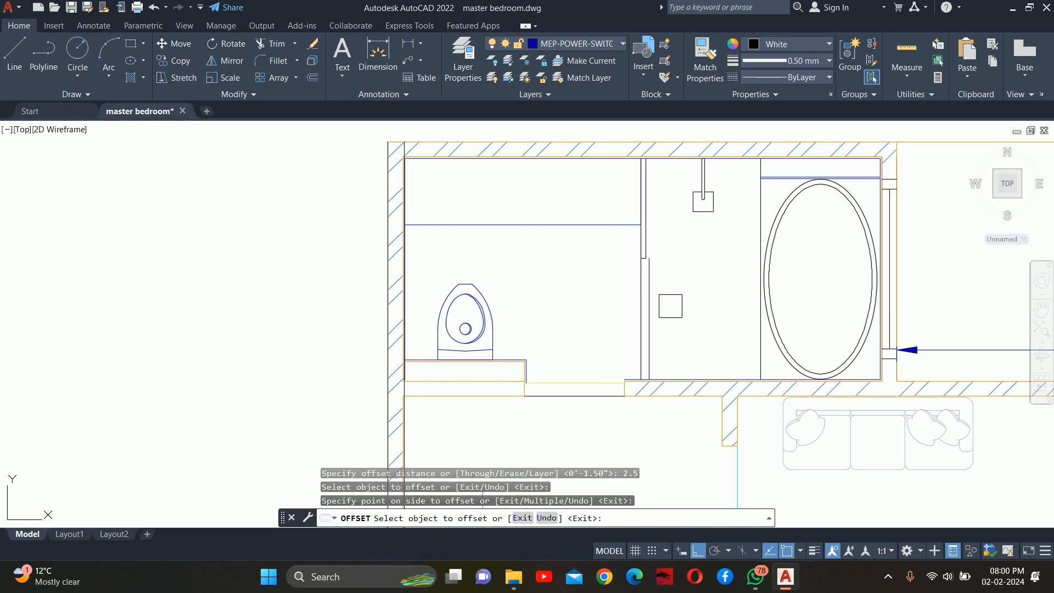
{"action": "key", "text": "Escape"}
{"action": "key", "text": "Escape"}
Step: Extend the offset line up past the partition to the washroom's upper wall
{"action": "type", "text": "ex"}
{"action": "key", "text": "Return"}
{"action": "left_click", "coordinate": [649, 303]}
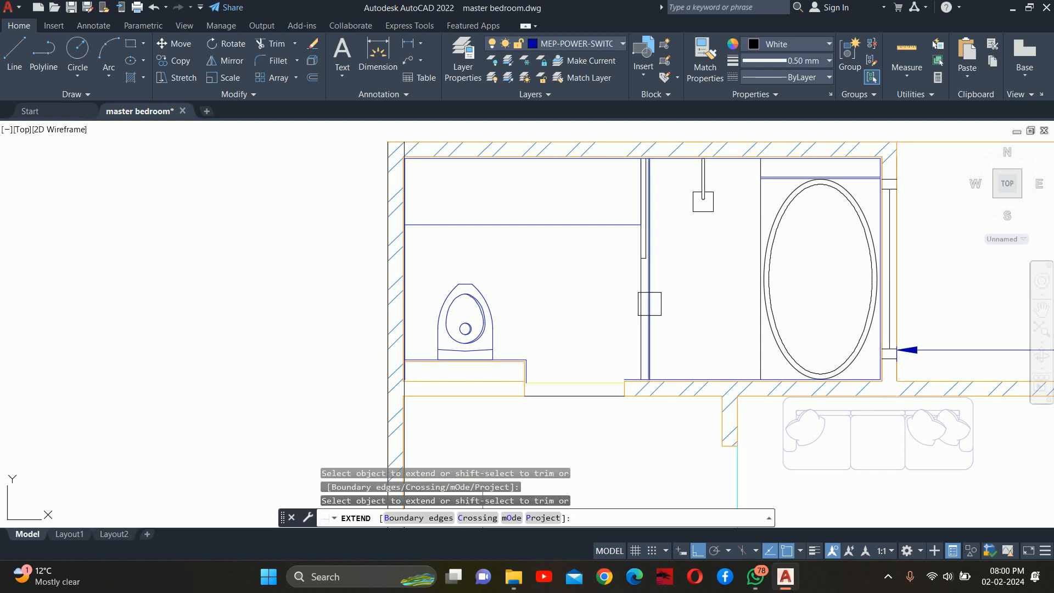
{"action": "key", "text": "Return"}
{"action": "key", "text": "Escape"}
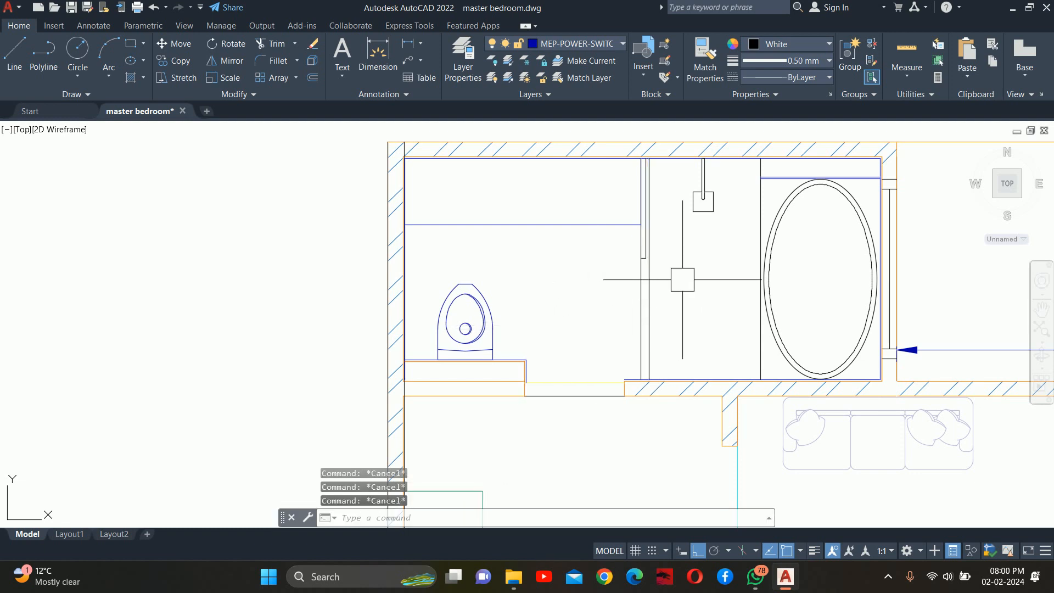
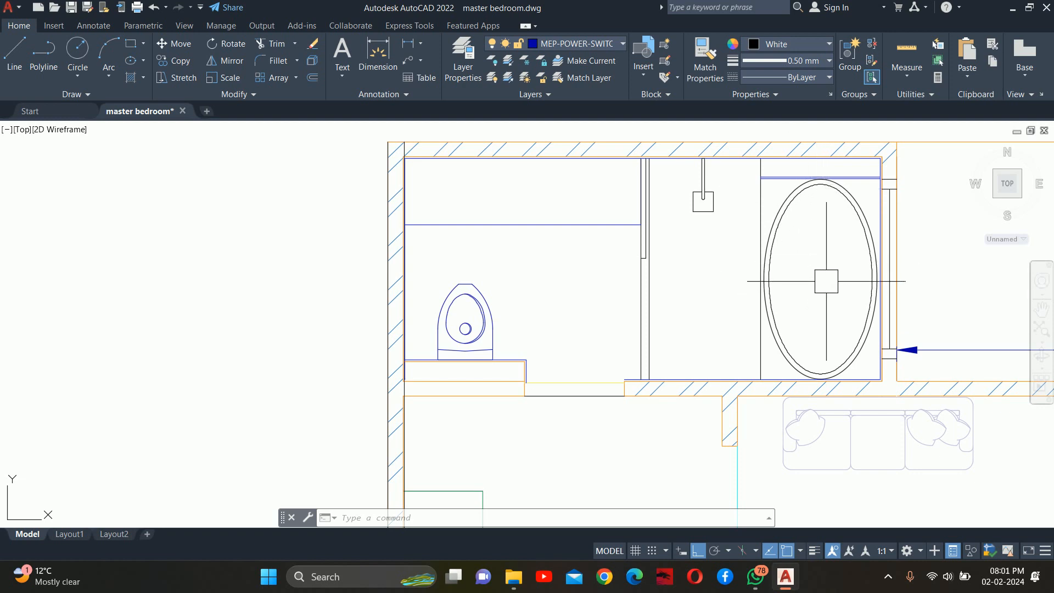
{"action": "mouse_move", "coordinate": [848, 189]}
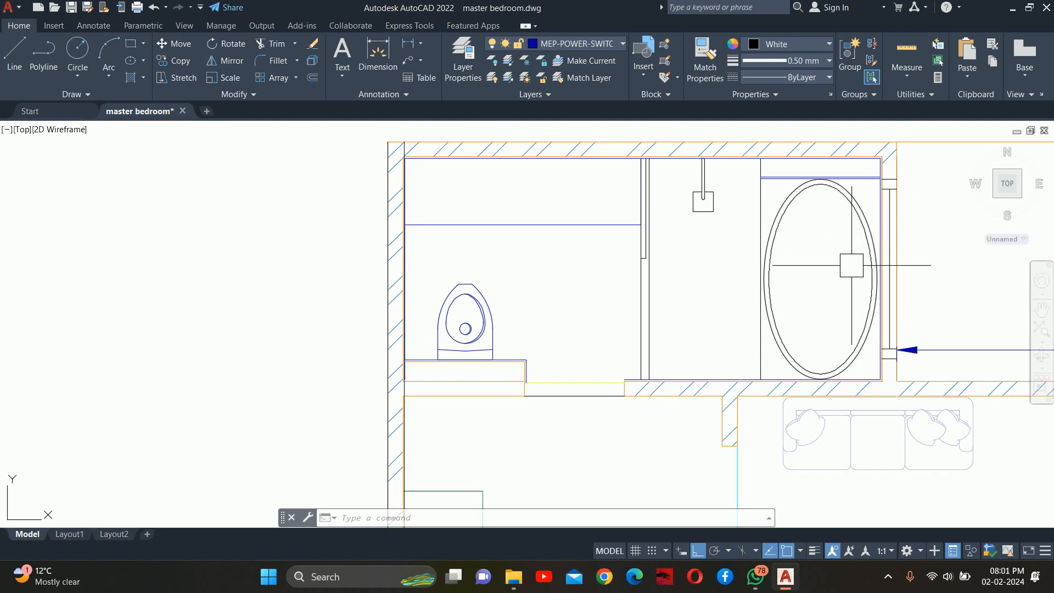
{"action": "scroll", "coordinate": [712, 260], "scroll_direction": "down", "scroll_amount": 2}
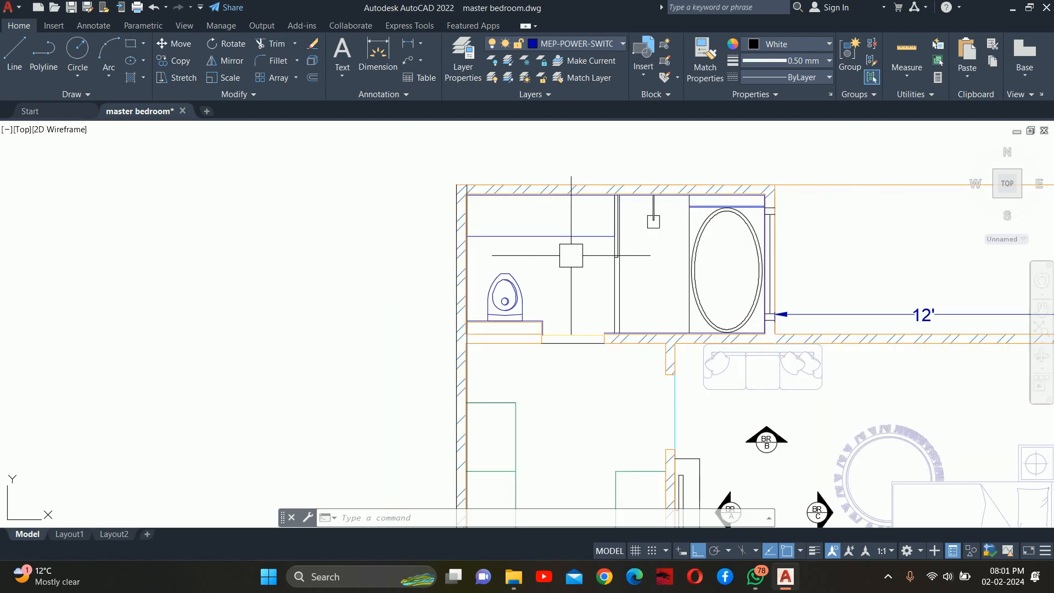
{"action": "key", "text": "Escape"}
{"action": "key", "text": "Escape"}
{"action": "key", "text": "Escape"}
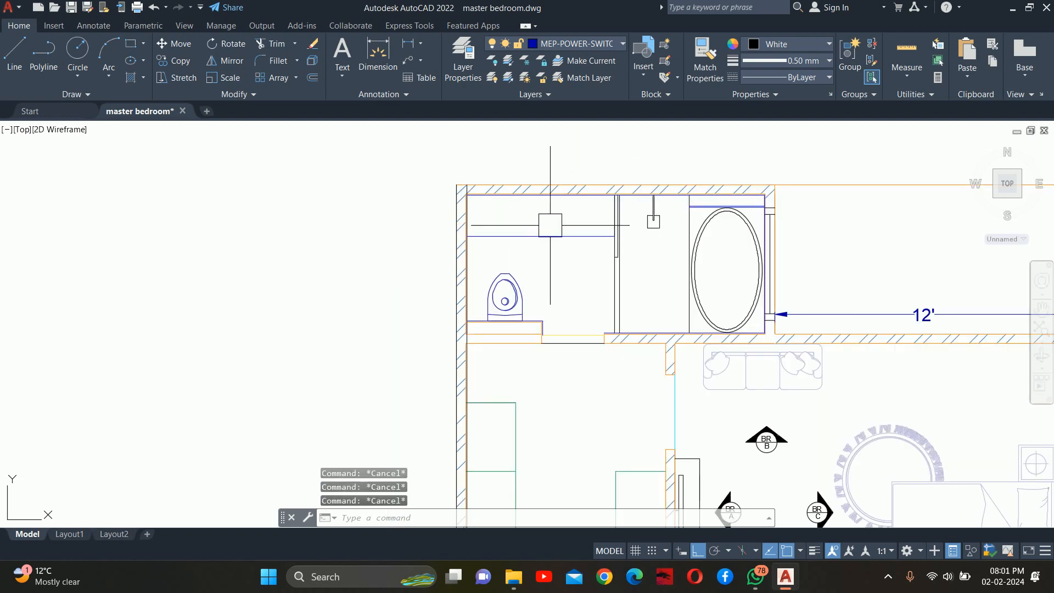
Step: Copy the bedroom's BR B elevation marker into the washroom, between the WC and the partition, with ortho off
{"action": "scroll", "coordinate": [653, 249], "scroll_direction": "down", "scroll_amount": 4}
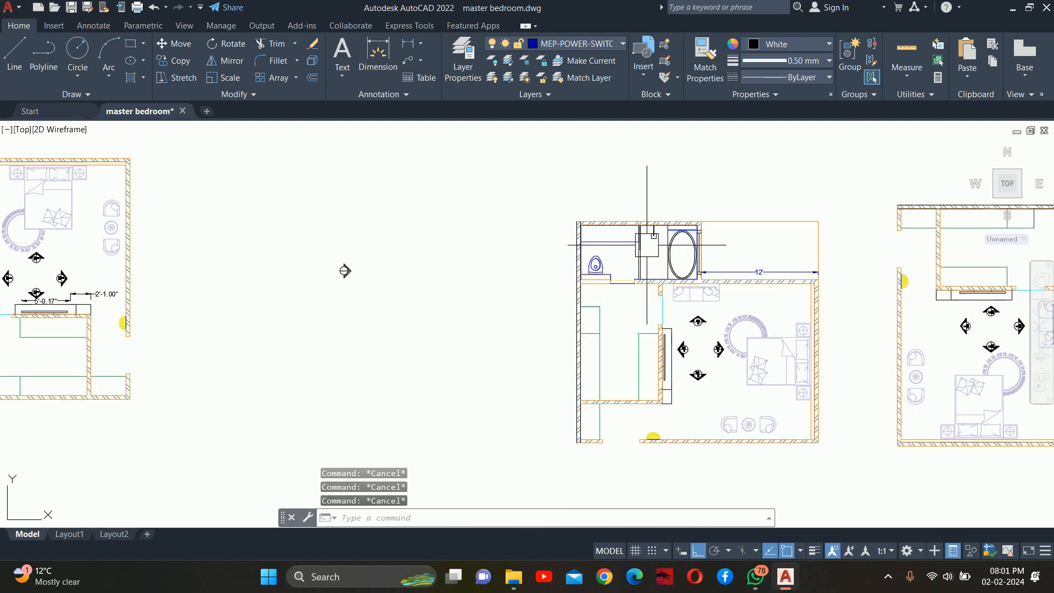
{"action": "type", "text": "co"}
{"action": "key", "text": "Return"}
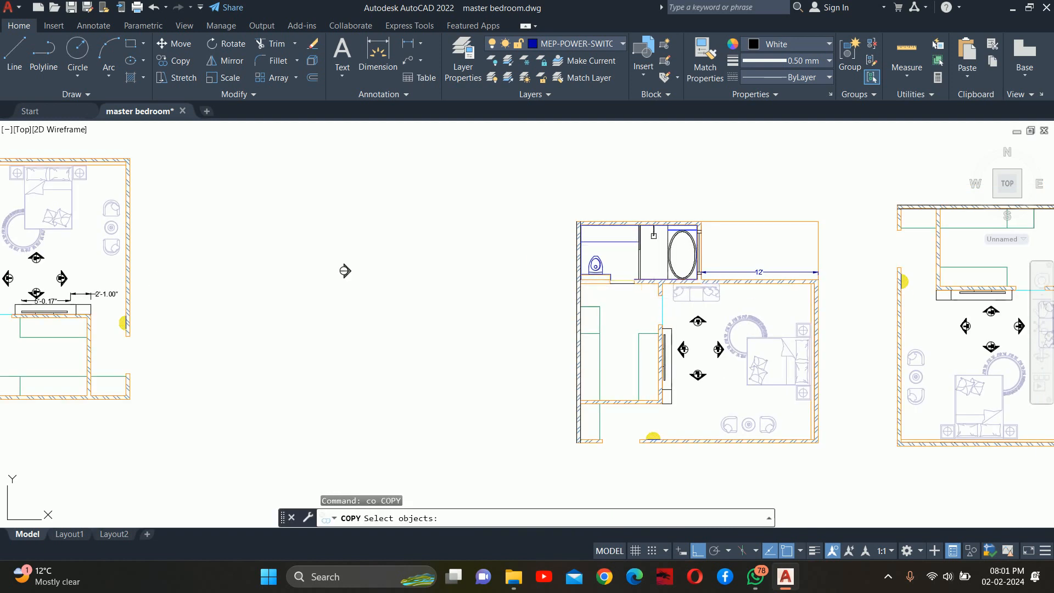
{"action": "scroll", "coordinate": [734, 344], "scroll_direction": "up", "scroll_amount": 5}
{"action": "left_click", "coordinate": [572, 262]}
{"action": "scroll", "coordinate": [584, 263], "scroll_direction": "up", "scroll_amount": 3}
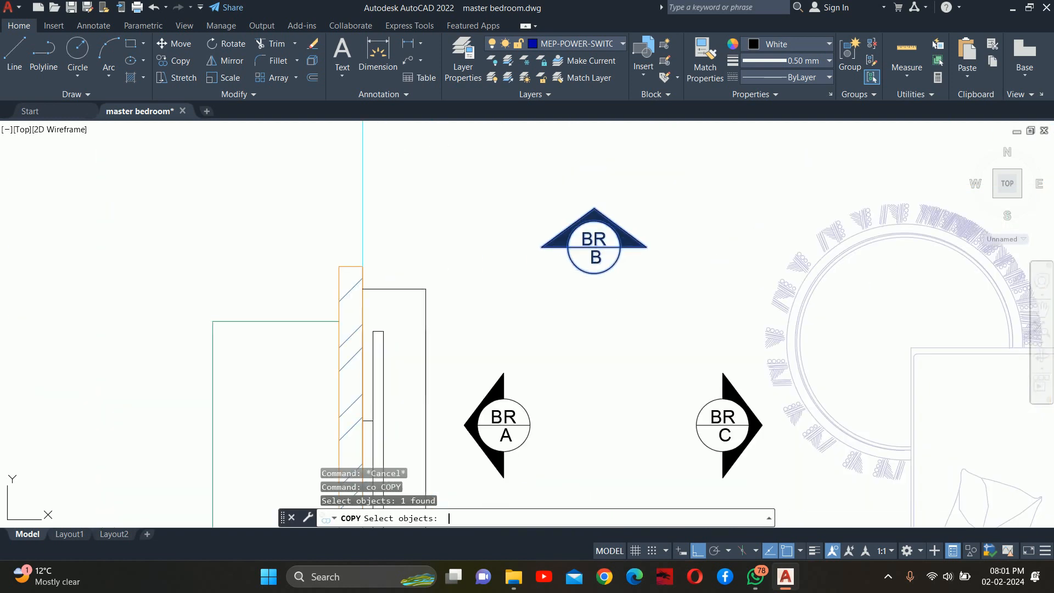
{"action": "key", "text": "Return"}
{"action": "left_click", "coordinate": [593, 242]}
{"action": "scroll", "coordinate": [480, 239], "scroll_direction": "down", "scroll_amount": 5}
{"action": "middle_click_drag", "start_coordinate": [476, 238], "coordinate": [608, 326]}
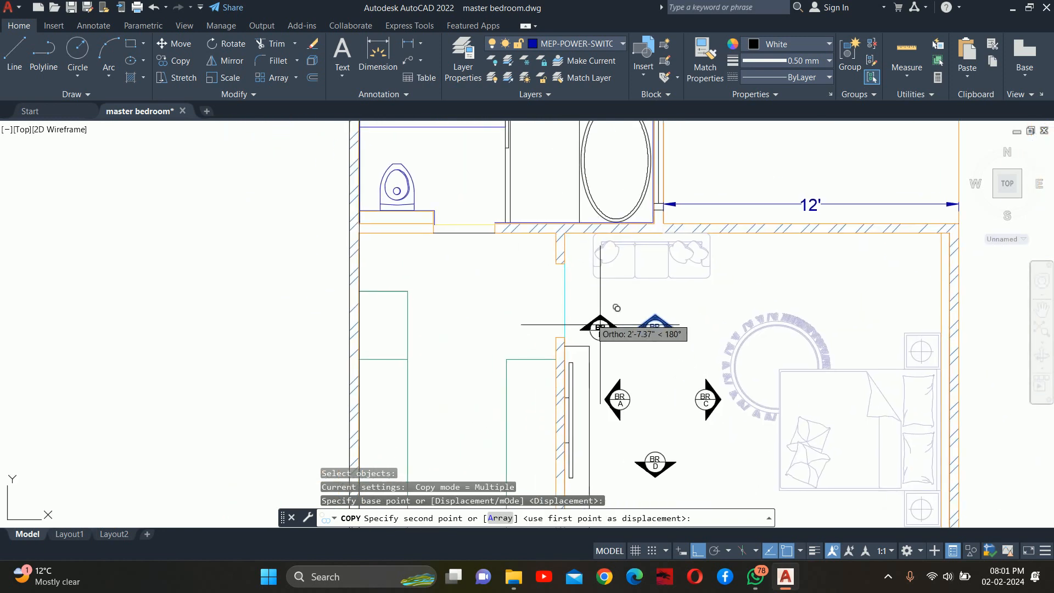
{"action": "key", "text": "F8"}
{"action": "middle_click_drag", "start_coordinate": [460, 128], "coordinate": [497, 229]}
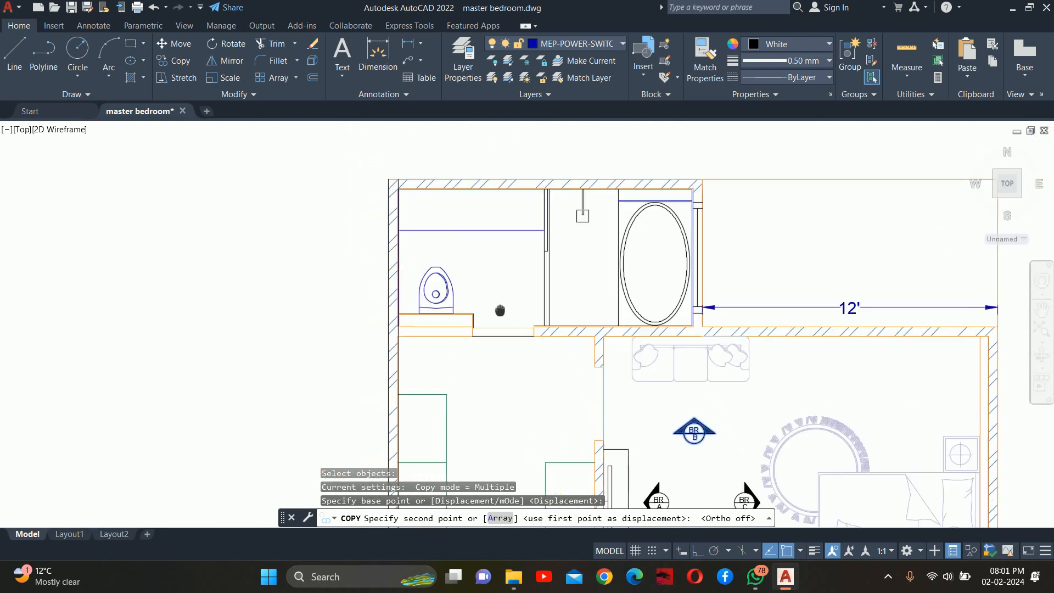
{"action": "scroll", "coordinate": [497, 229], "scroll_direction": "up", "scroll_amount": 4}
{"action": "left_click", "coordinate": [507, 298]}
{"action": "key", "text": "Escape"}
{"action": "key", "text": "Escape"}
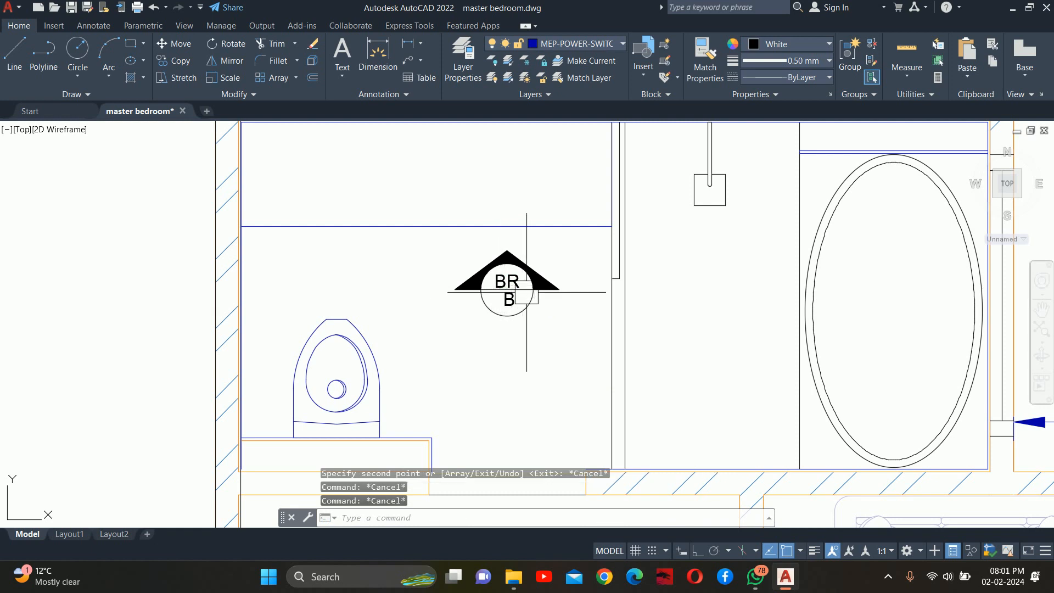
{"action": "left_click", "coordinate": [530, 280]}
{"action": "scroll", "coordinate": [516, 278], "scroll_direction": "up", "scroll_amount": 4}
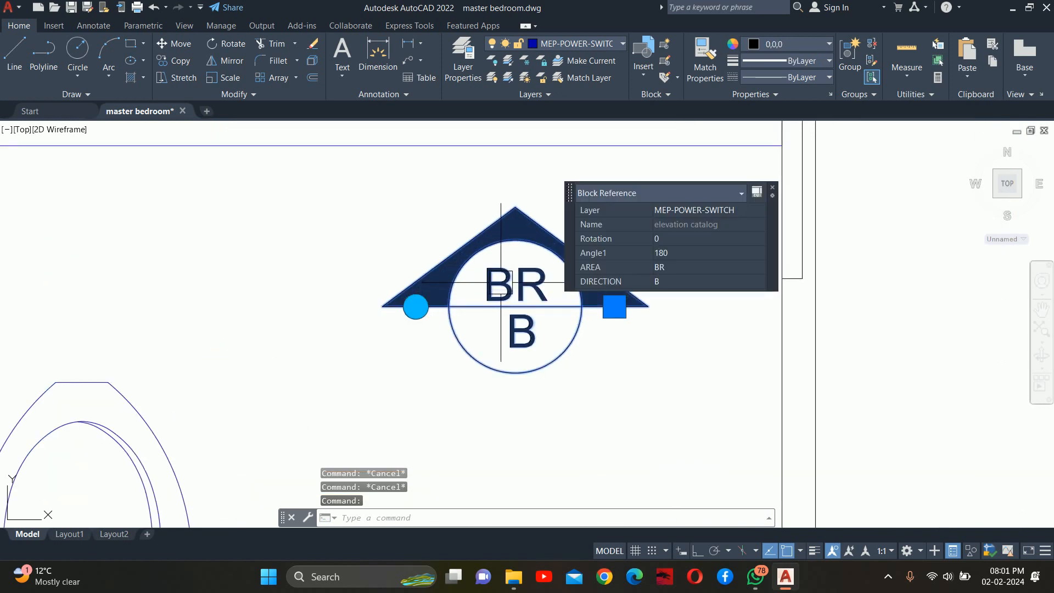
{"action": "key", "text": "Escape"}
{"action": "scroll", "coordinate": [502, 284], "scroll_direction": "up", "scroll_amount": 2}
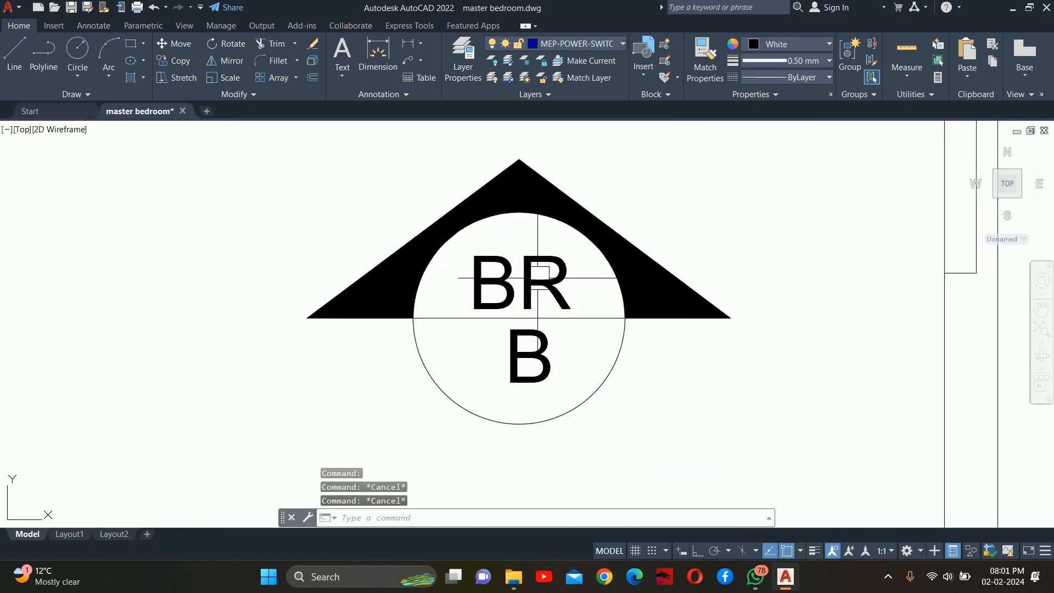
{"action": "scroll", "coordinate": [538, 278], "scroll_direction": "down", "scroll_amount": 6}
{"action": "scroll", "coordinate": [531, 278], "scroll_direction": "up", "scroll_amount": 6}
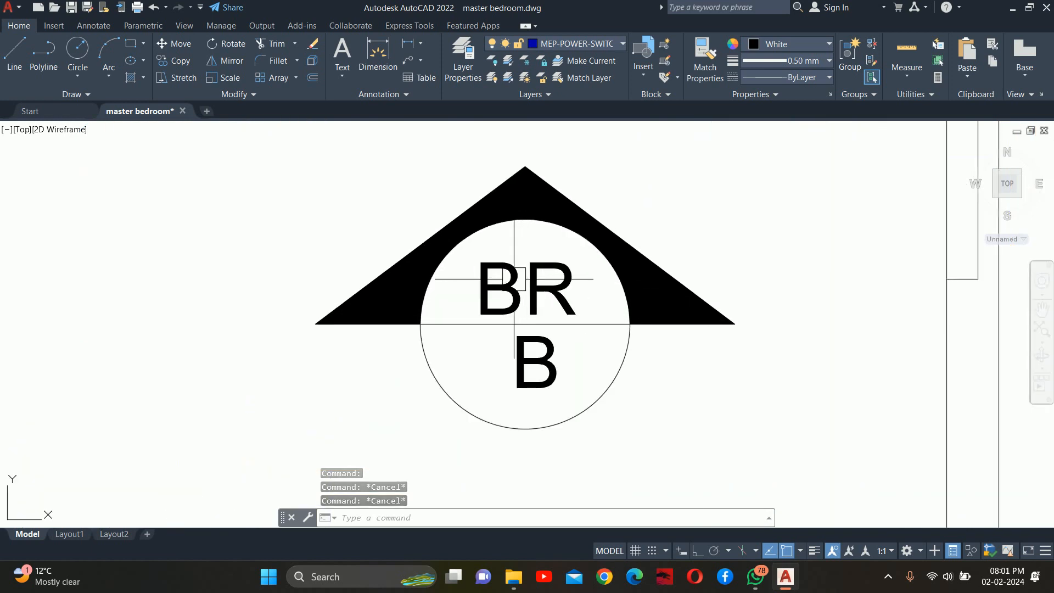
{"action": "scroll", "coordinate": [527, 278], "scroll_direction": "down", "scroll_amount": 4}
{"action": "scroll", "coordinate": [612, 225], "scroll_direction": "up", "scroll_amount": 2}
{"action": "scroll", "coordinate": [572, 247], "scroll_direction": "down", "scroll_amount": 4}
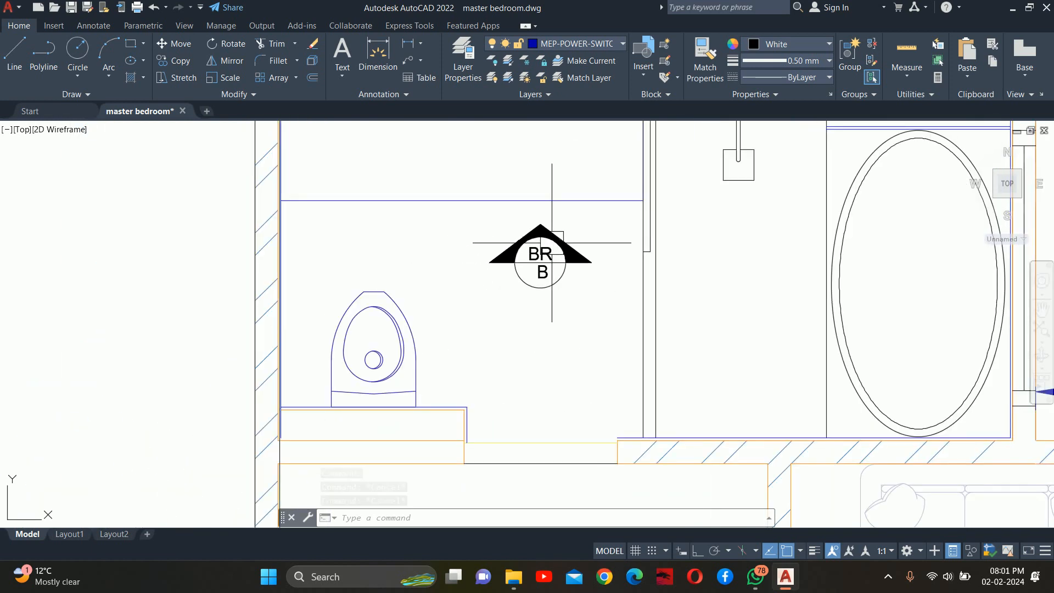
Step: Set the washroom elevation marker's AREA attribute to WR and its DIRECTION attribute to A
{"action": "scroll", "coordinate": [540, 240], "scroll_direction": "up", "scroll_amount": 6}
{"action": "double_click", "coordinate": [587, 295]}
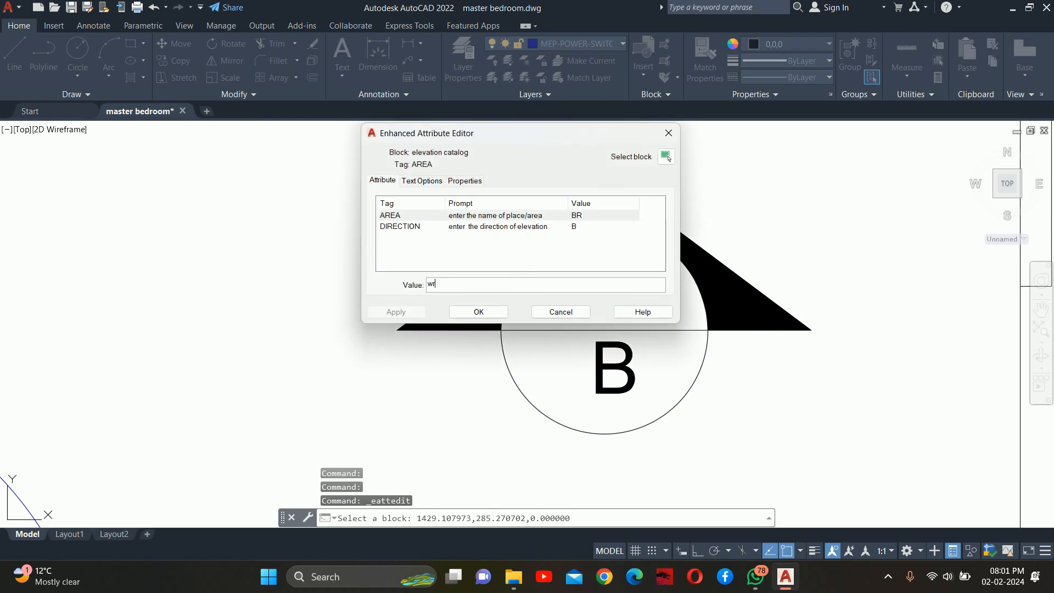
{"action": "type", "text": "wr"}
{"action": "key", "text": "BackSpace"}
{"action": "key", "text": "BackSpace"}
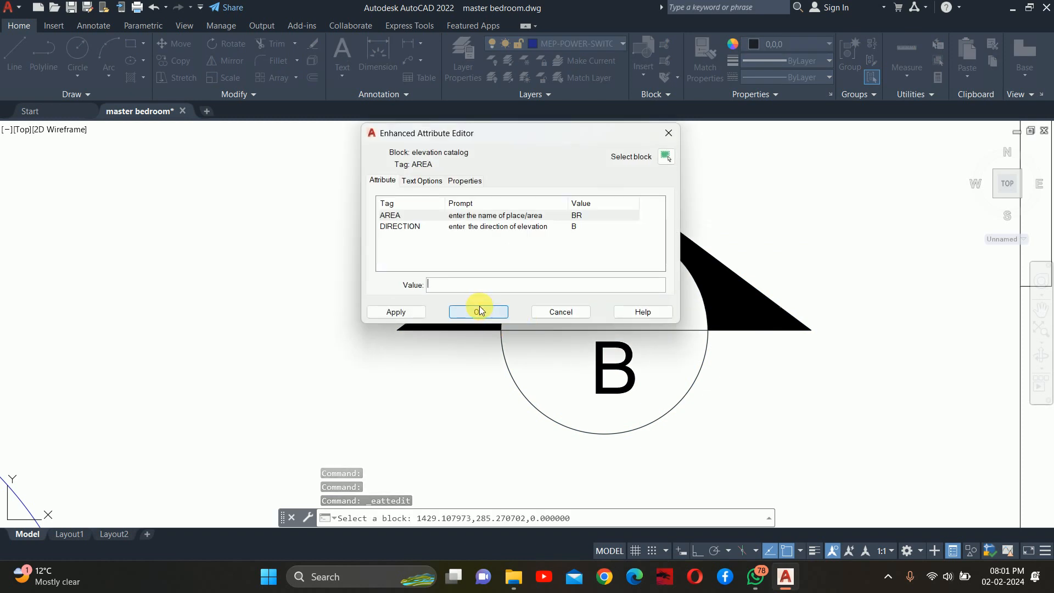
{"action": "type", "text": "WR"}
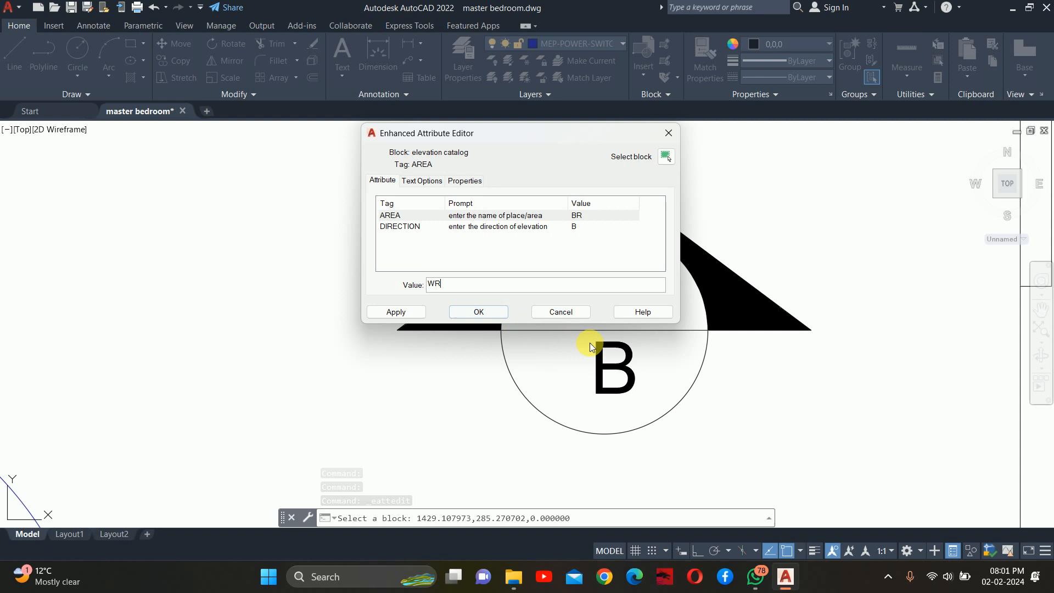
{"action": "left_click", "coordinate": [541, 226]}
{"action": "double_click", "coordinate": [453, 286]}
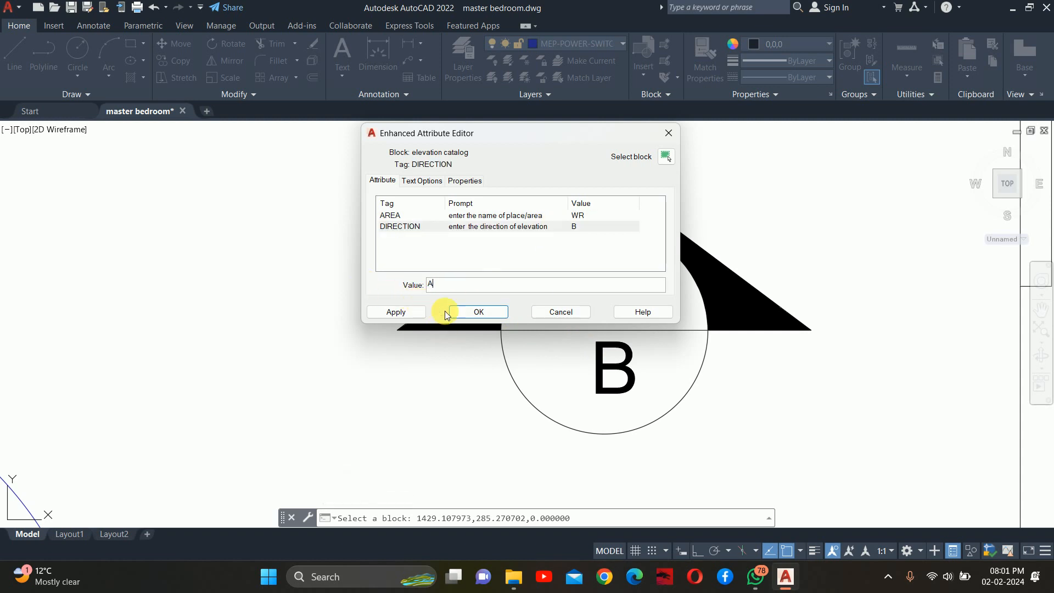
{"action": "type", "text": "A"}
{"action": "left_click", "coordinate": [487, 314]}
{"action": "scroll", "coordinate": [548, 305], "scroll_direction": "down", "scroll_amount": 8}
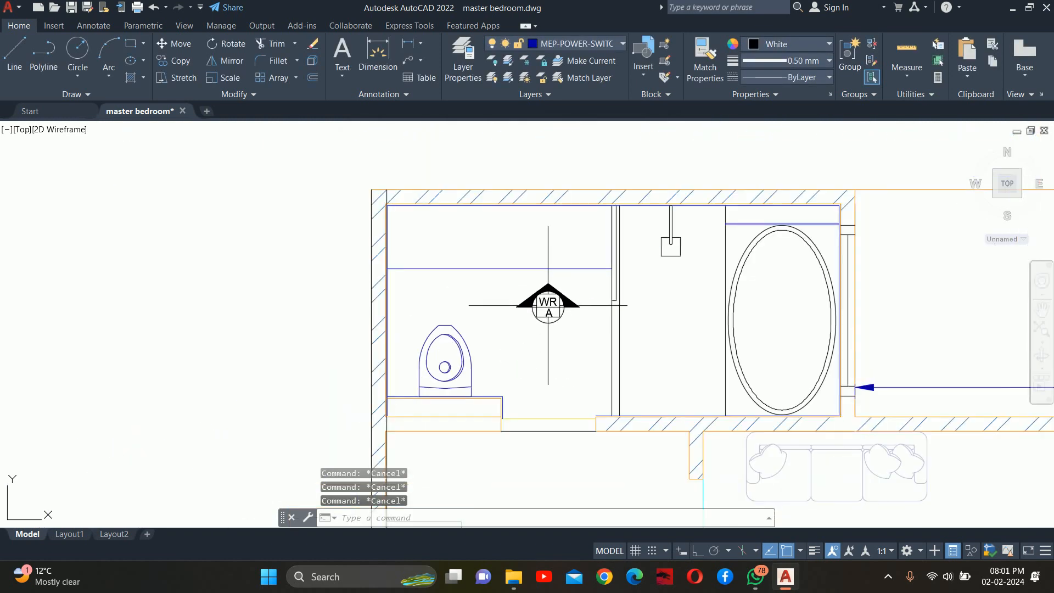
Step: Copy the WR A elevation marker into the shower area between the partition and the bathtub
{"action": "middle_click_drag", "start_coordinate": [548, 305], "coordinate": [551, 269]}
{"action": "type", "text": "co"}
{"action": "key", "text": "Return"}
{"action": "left_click", "coordinate": [537, 281]}
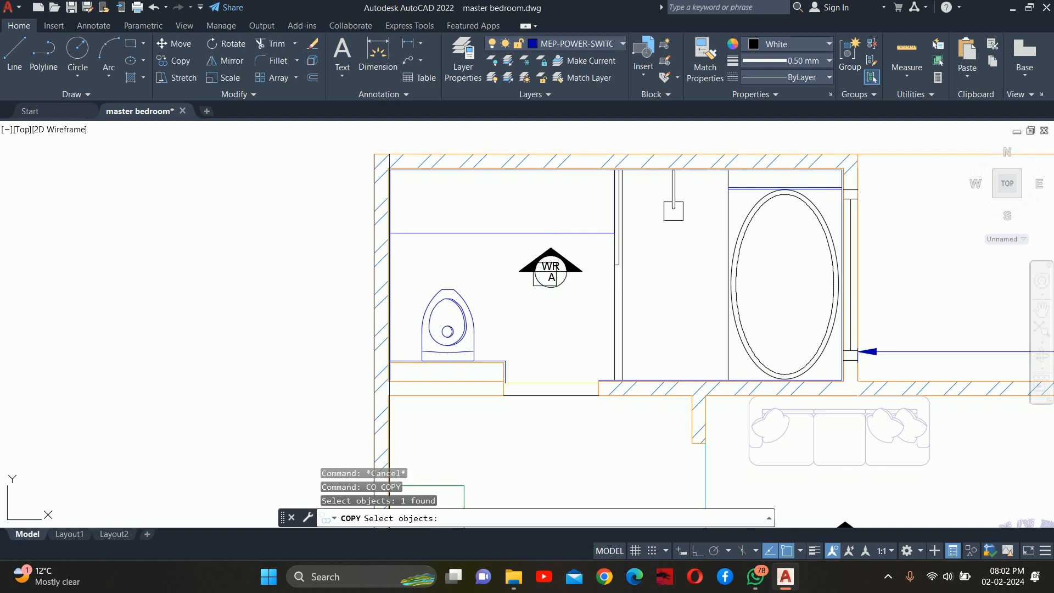
{"action": "key", "text": "Return"}
{"action": "left_click", "coordinate": [553, 287]}
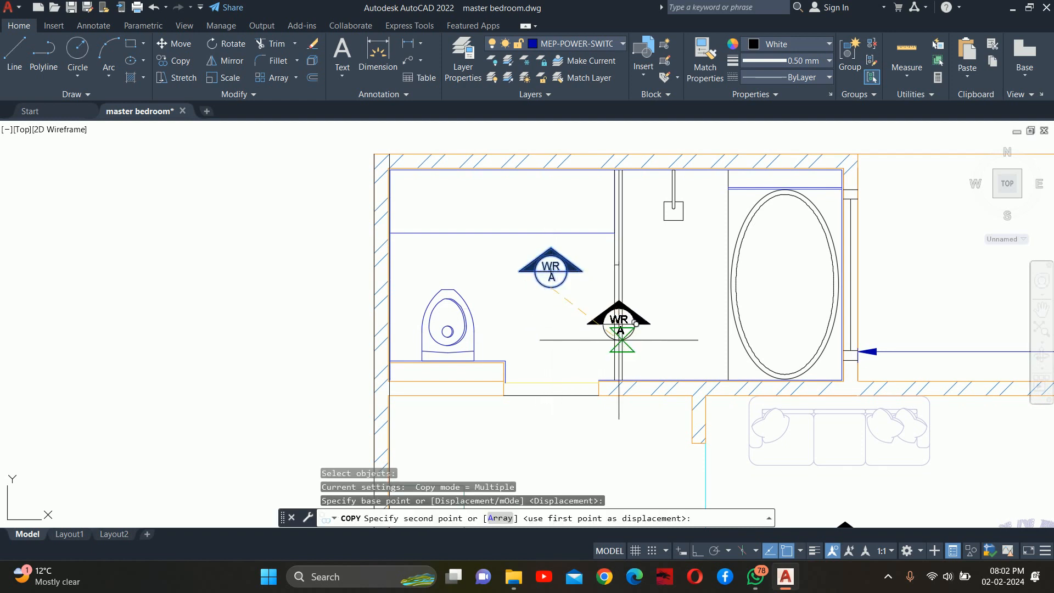
{"action": "left_click", "coordinate": [678, 309]}
{"action": "key", "text": "Escape"}
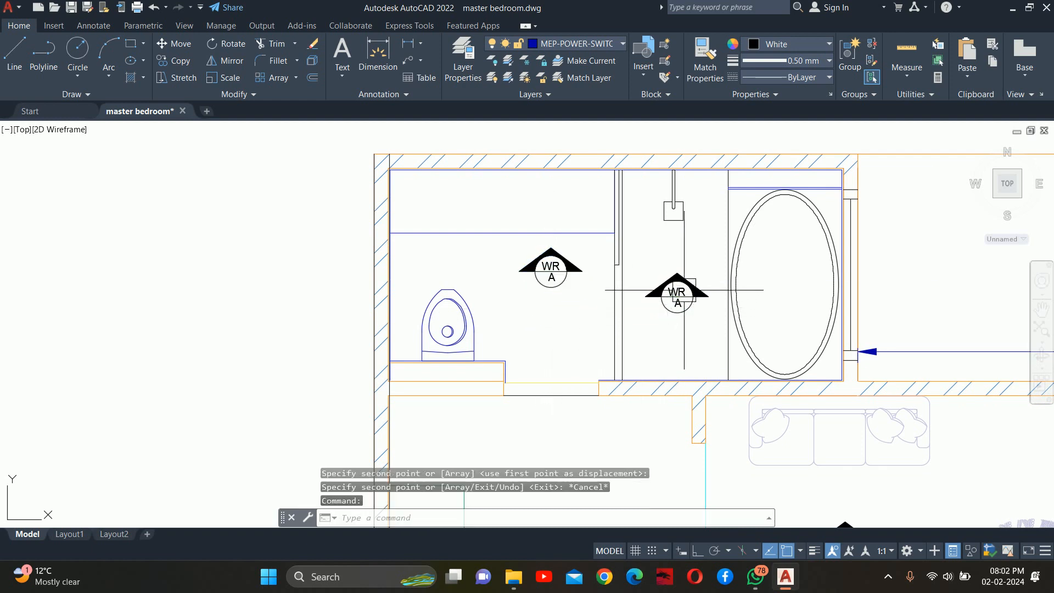
Step: Rotate the shower area's elevation marker with ortho on so its arrow points right toward the bathtub
{"action": "left_click", "coordinate": [683, 289]}
{"action": "left_click", "coordinate": [654, 296]}
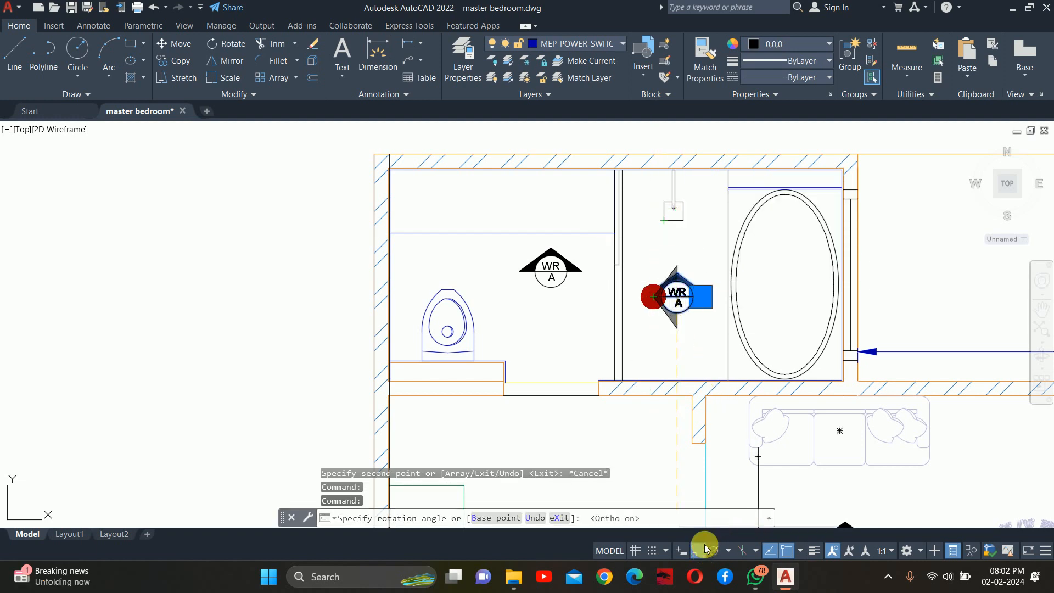
{"action": "scroll", "coordinate": [680, 216], "scroll_direction": "up", "scroll_amount": 4}
{"action": "key", "text": "Escape"}
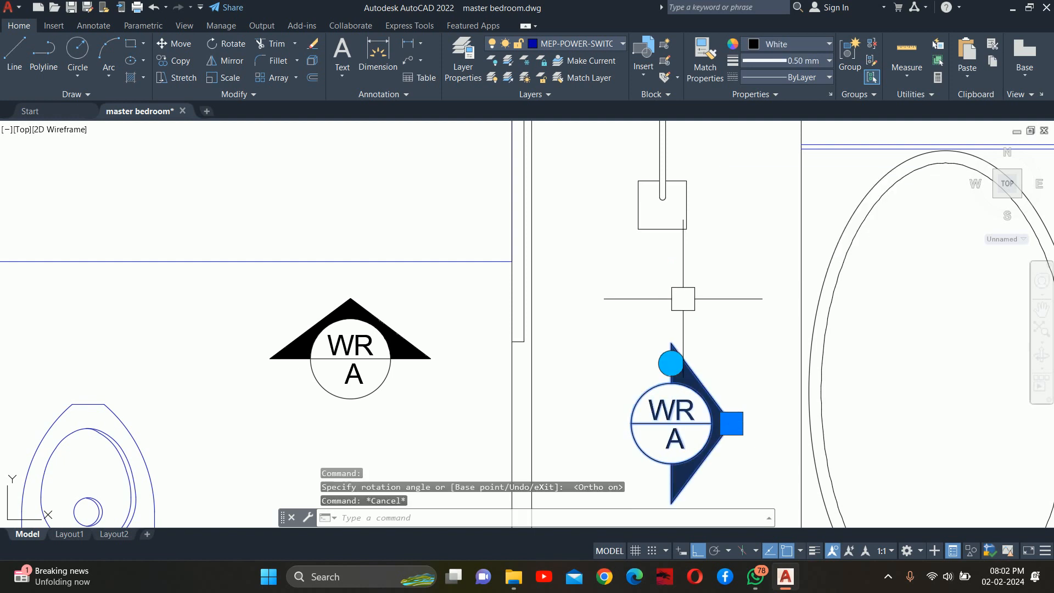
{"action": "key", "text": "Escape"}
Step: Set the DIRECTION attribute of the shower area's elevation marker to B
{"action": "middle_click_drag", "start_coordinate": [696, 323], "coordinate": [676, 183]}
{"action": "scroll", "coordinate": [669, 264], "scroll_direction": "up", "scroll_amount": 2}
{"action": "double_click", "coordinate": [650, 311]}
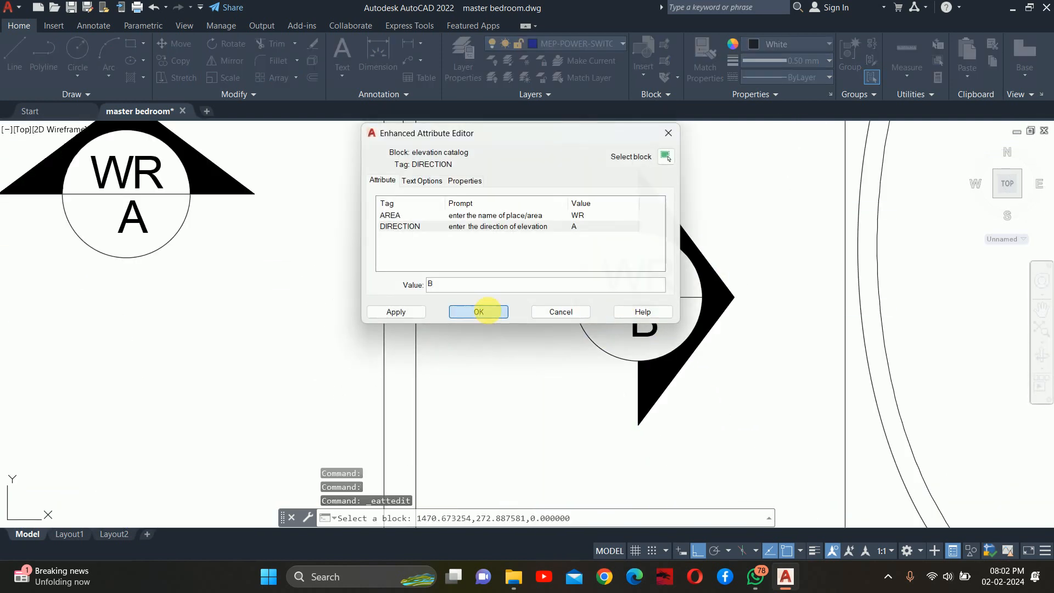
{"action": "left_click", "coordinate": [479, 311]}
{"action": "key", "text": "Escape"}
{"action": "key", "text": "Escape"}
{"action": "key", "text": "Escape"}
{"action": "scroll", "coordinate": [701, 268], "scroll_direction": "down", "scroll_amount": 6}
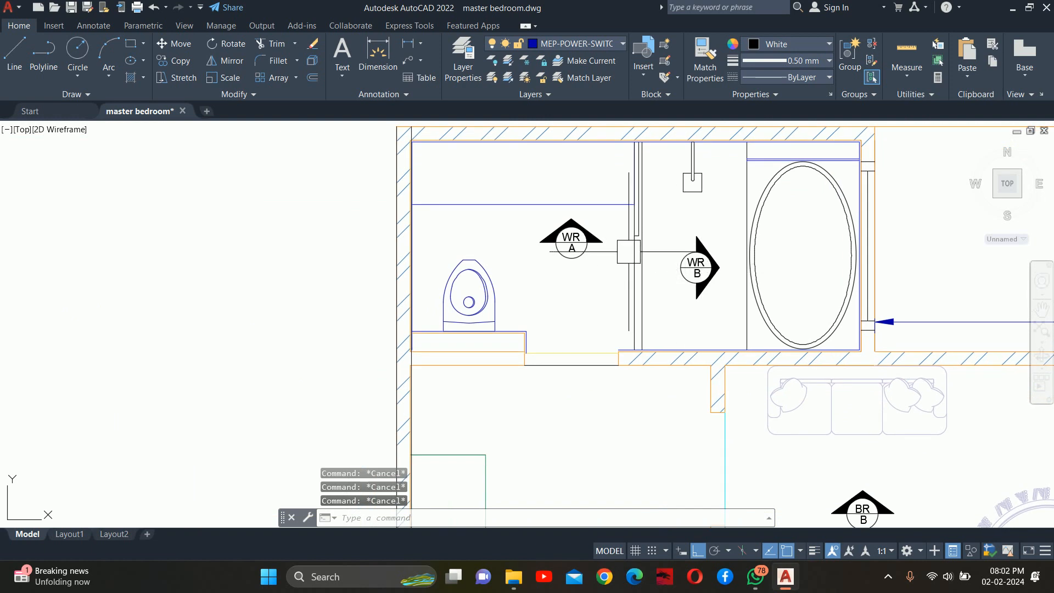
Step: Copy the WR A elevation marker straight down toward the washroom doorway
{"action": "type", "text": "co"}
{"action": "key", "text": "Return"}
{"action": "left_click", "coordinate": [578, 219]}
{"action": "left_click", "coordinate": [574, 244]}
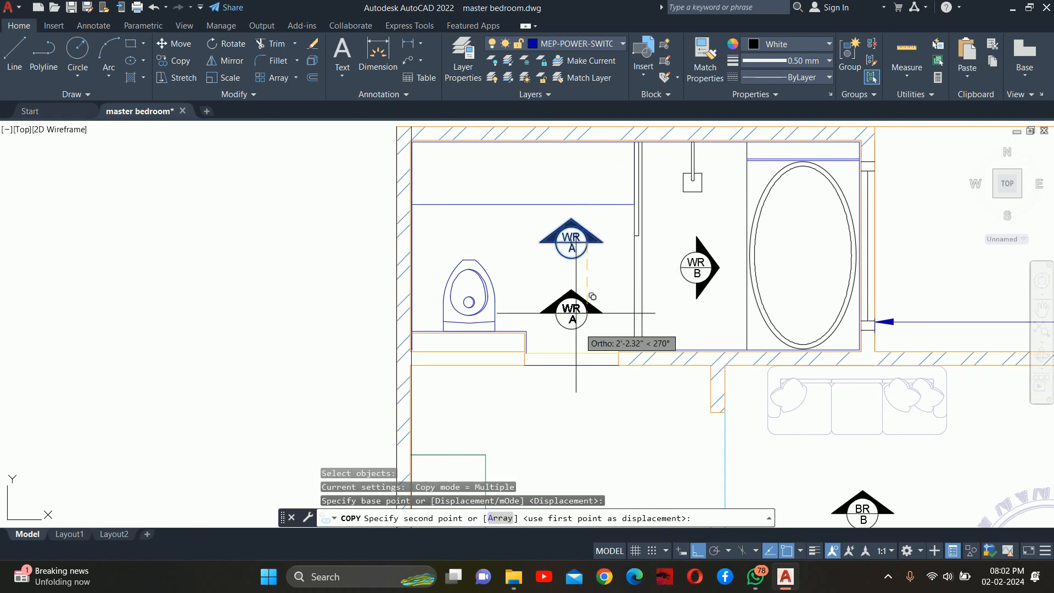
{"action": "left_click", "coordinate": [588, 302]}
{"action": "key", "text": "Escape"}
Step: Rotate the copied lower elevation marker so its arrow points straight down at the doorway wall
{"action": "left_click", "coordinate": [574, 301]}
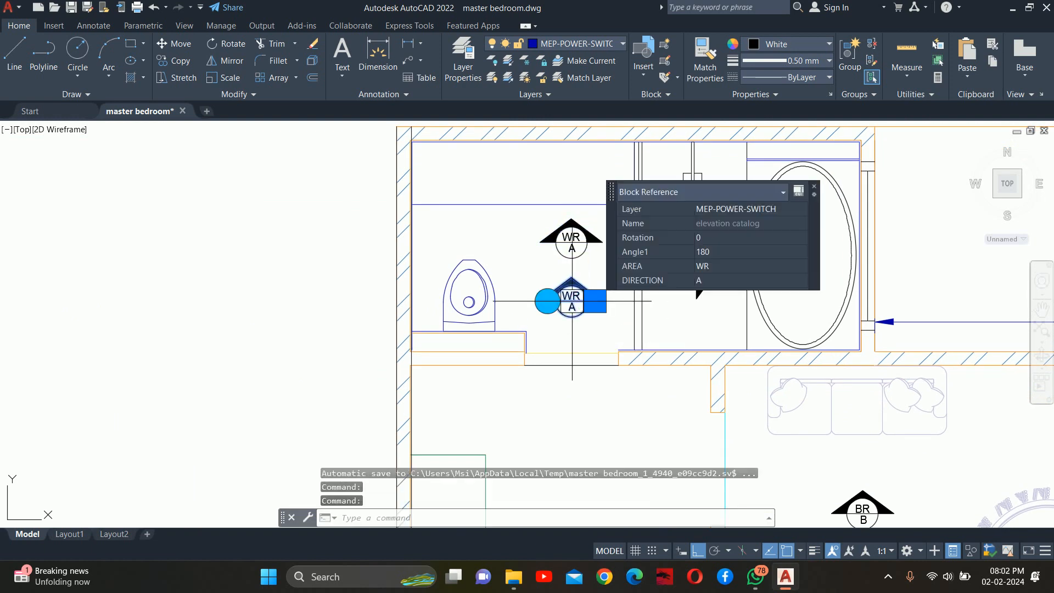
{"action": "scroll", "coordinate": [564, 282], "scroll_direction": "up", "scroll_amount": 4}
{"action": "left_click", "coordinate": [524, 331]}
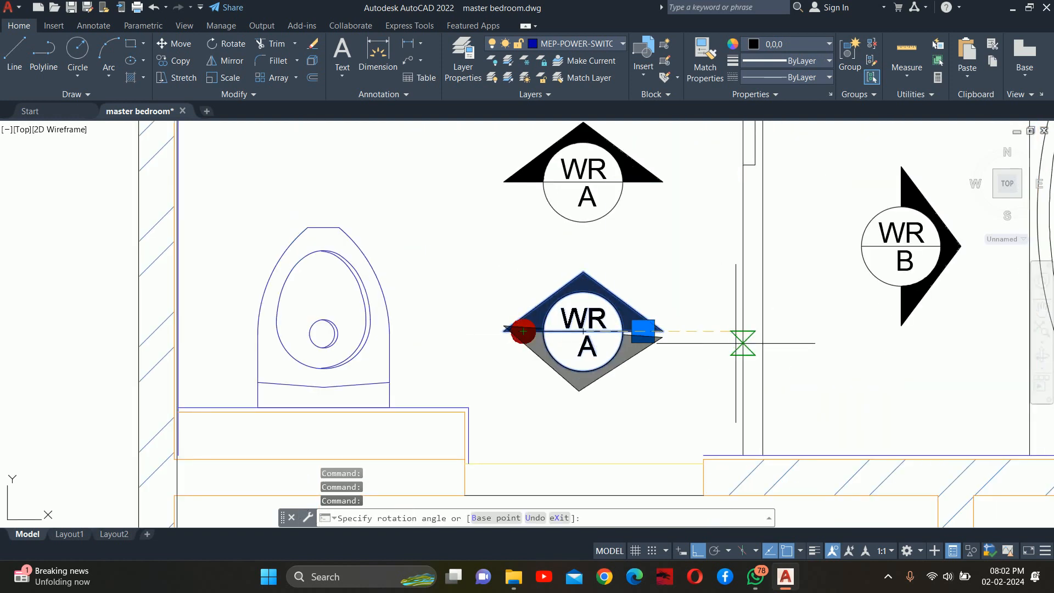
{"action": "left_click", "coordinate": [691, 331]}
{"action": "key", "text": "Escape"}
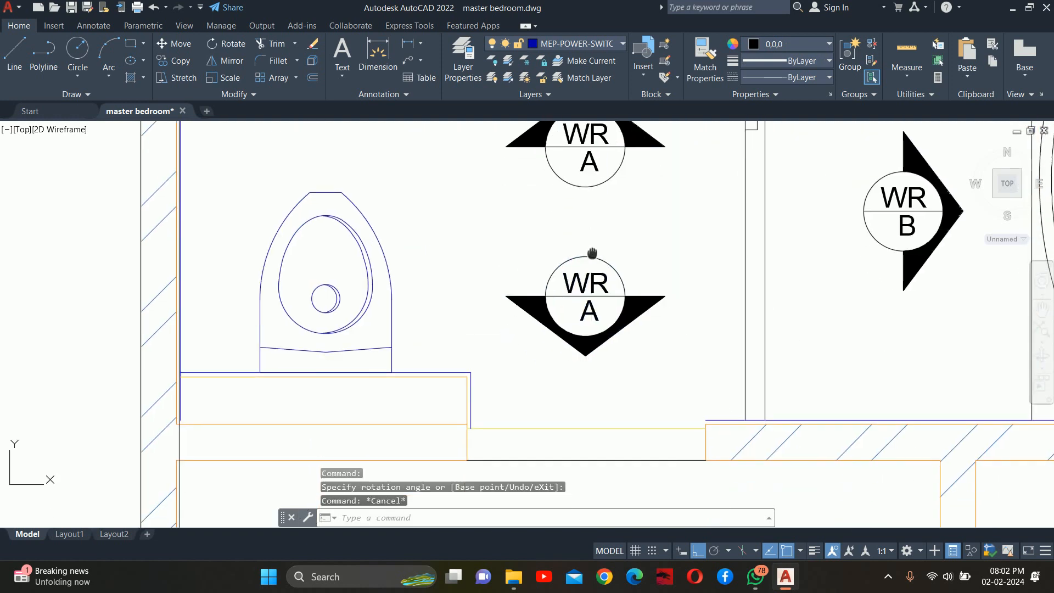
Step: Set the DIRECTION attribute of the downward-pointing washroom marker to C
{"action": "scroll", "coordinate": [594, 332], "scroll_direction": "up", "scroll_amount": 4}
{"action": "double_click", "coordinate": [596, 332]}
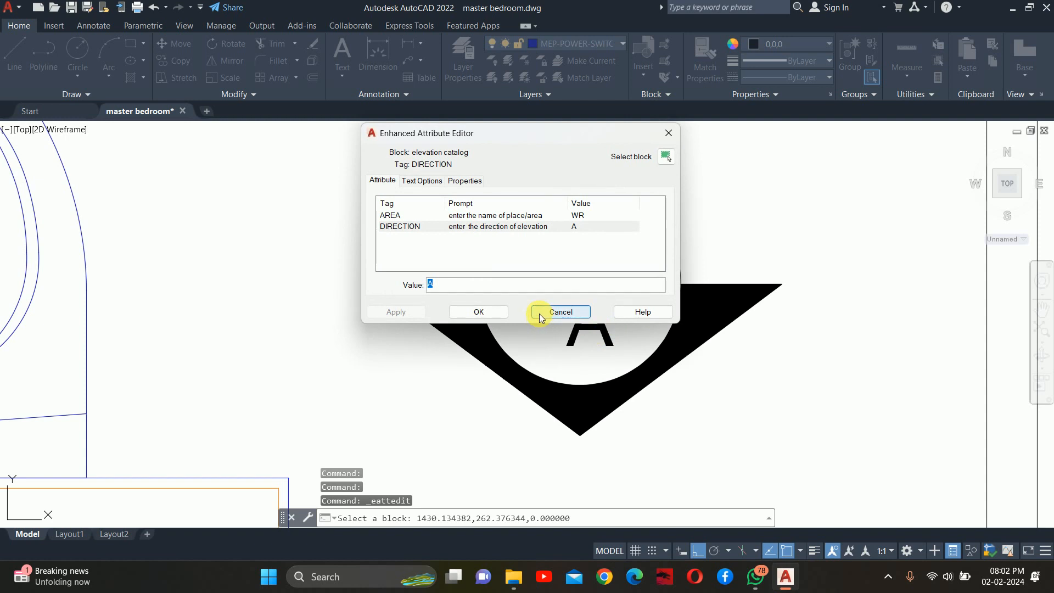
{"action": "left_click", "coordinate": [565, 312]}
{"action": "double_click", "coordinate": [586, 308]}
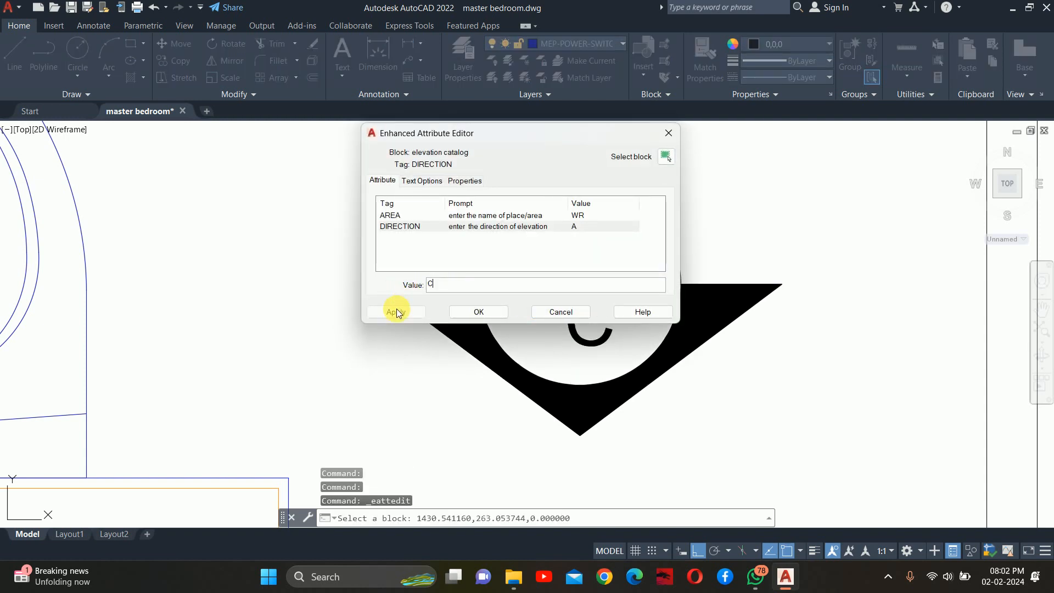
{"action": "left_click", "coordinate": [477, 312]}
{"action": "key", "text": "Escape"}
{"action": "key", "text": "Escape"}
{"action": "scroll", "coordinate": [560, 323], "scroll_direction": "down", "scroll_amount": 10}
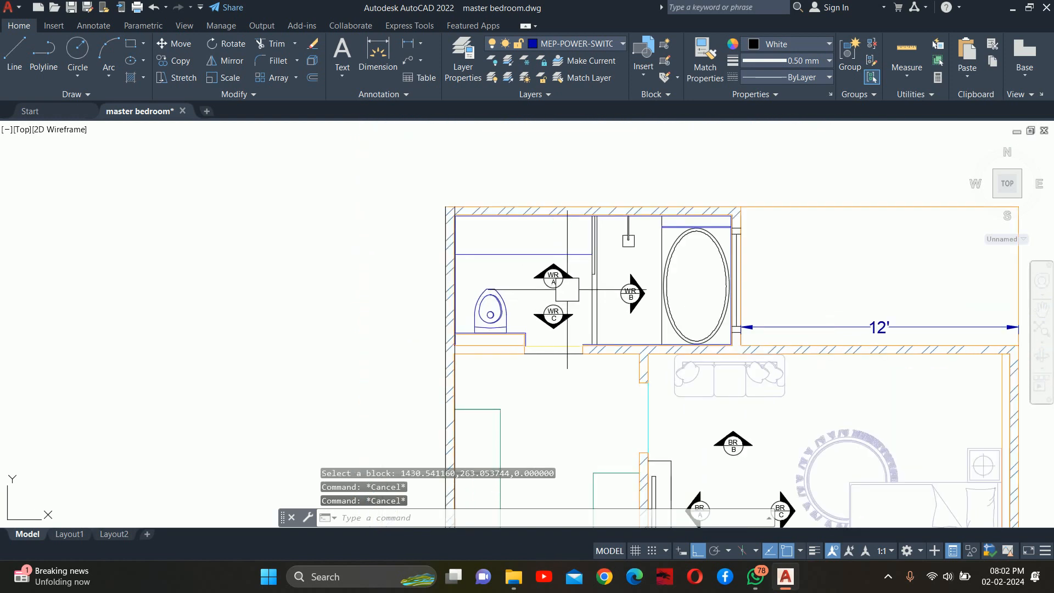
Step: Copy the WR B elevation marker horizontally from the shower area to a spot beside the WC
{"action": "type", "text": "co"}
{"action": "key", "text": "Return"}
{"action": "left_click", "coordinate": [632, 293]}
{"action": "key", "text": "Return"}
{"action": "left_click", "coordinate": [630, 290]}
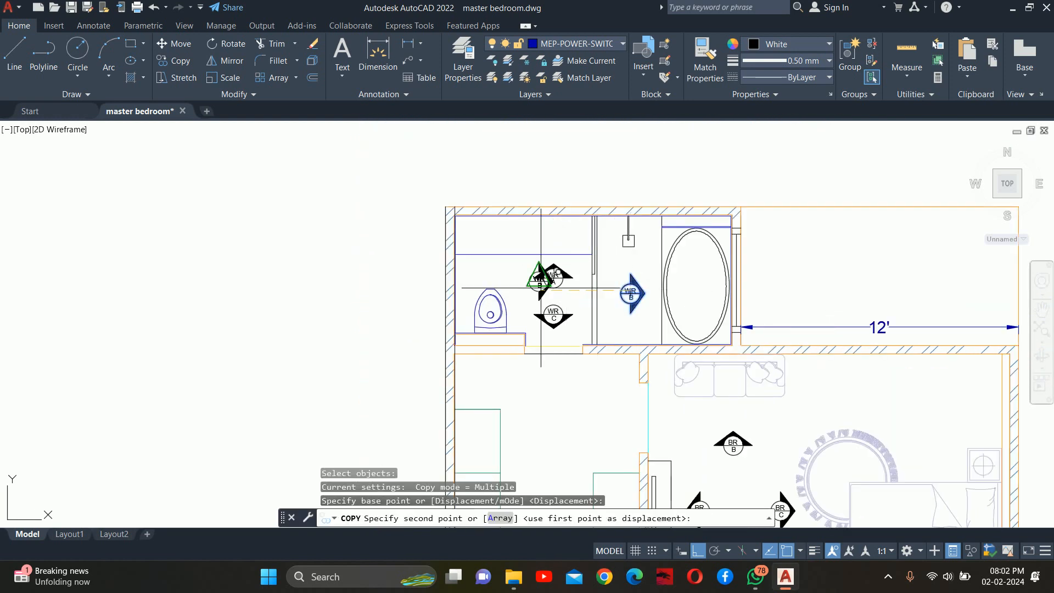
{"action": "scroll", "coordinate": [540, 281], "scroll_direction": "up", "scroll_amount": 5}
{"action": "left_click", "coordinate": [567, 296]}
{"action": "key", "text": "Escape"}
Step: Rotate the marker copied beside the WC so its arrow points left toward the outer wall
{"action": "left_click", "coordinate": [566, 296]}
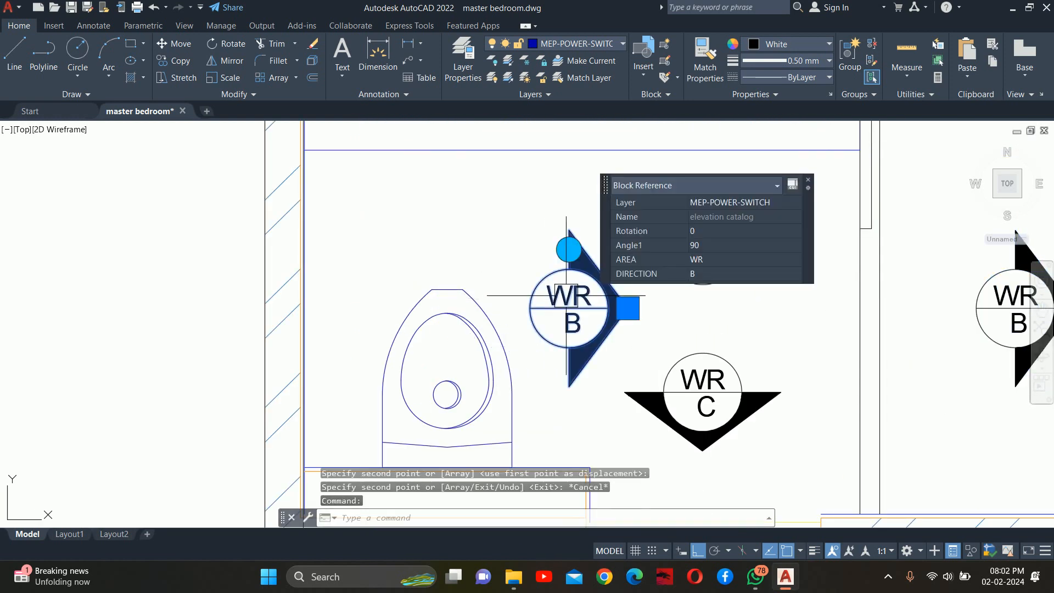
{"action": "left_click", "coordinate": [569, 249]}
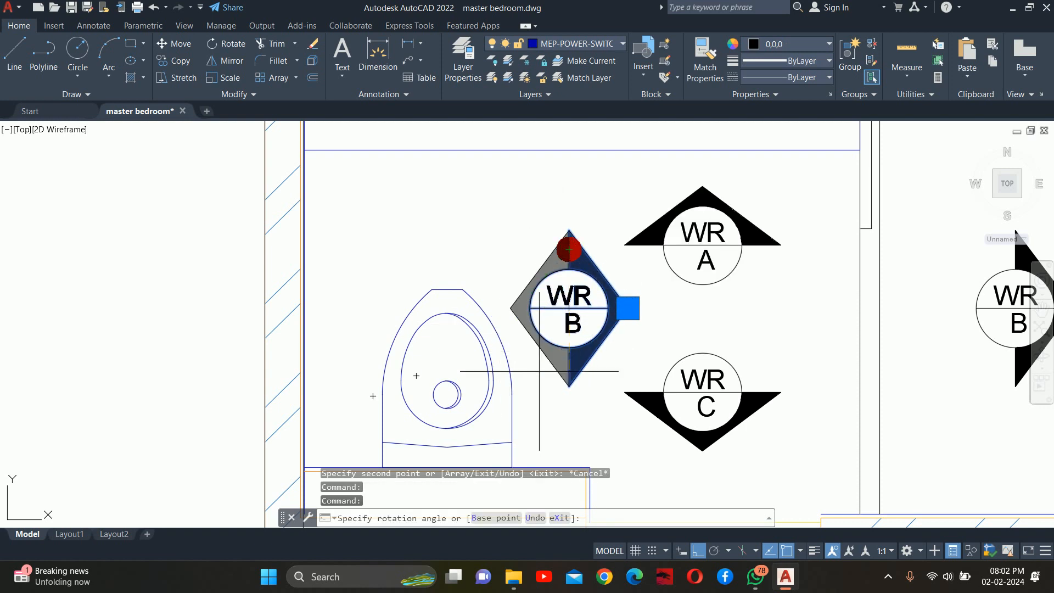
{"action": "left_click", "coordinate": [577, 327]}
Step: Set the DIRECTION attribute of the left-pointing marker beside the WC to D
{"action": "double_click", "coordinate": [577, 328]}
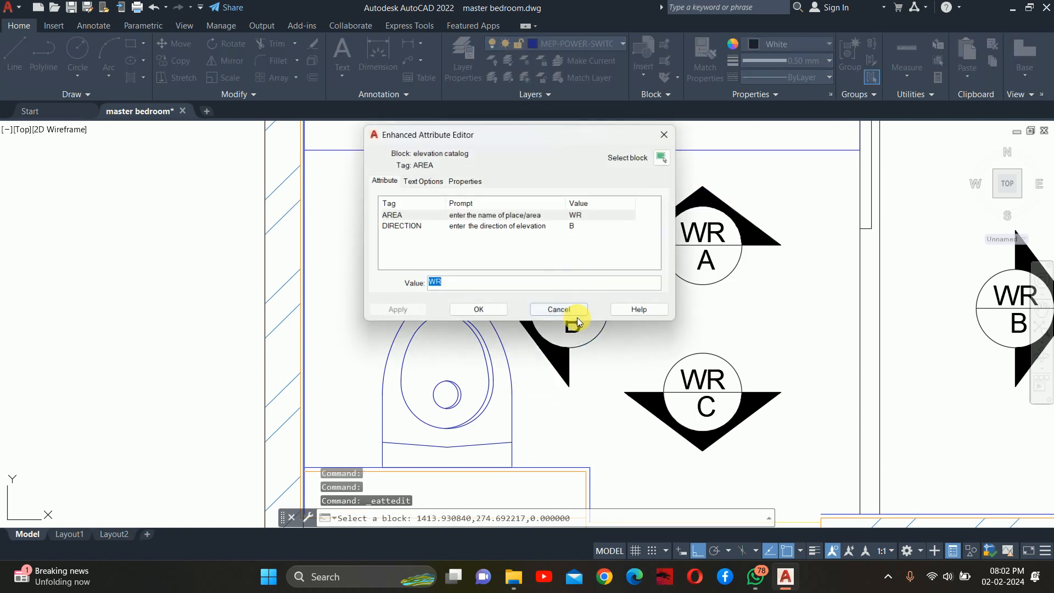
{"action": "key", "text": "Return"}
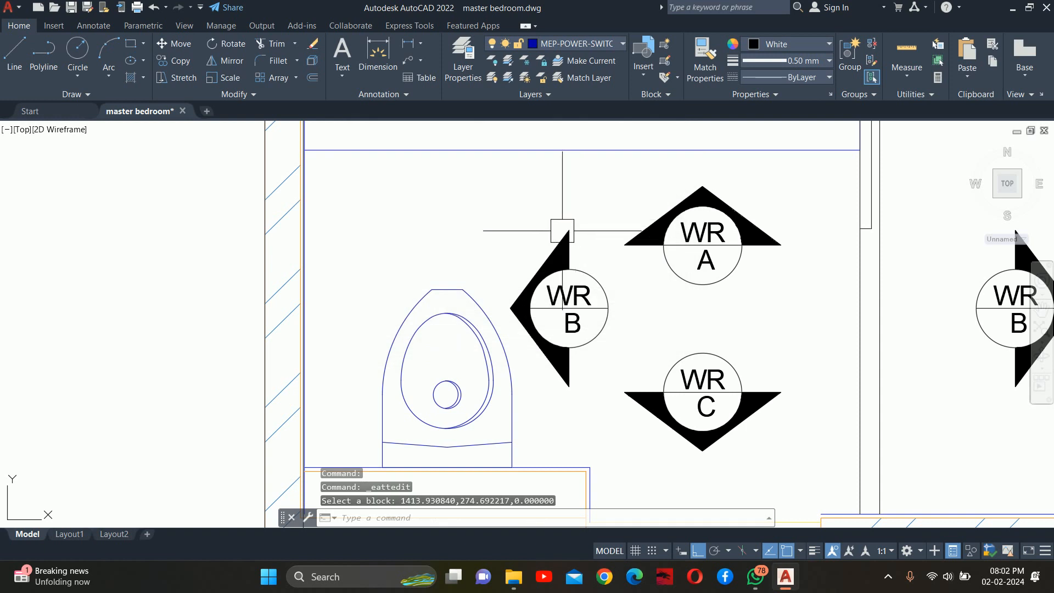
{"action": "double_click", "coordinate": [577, 328]}
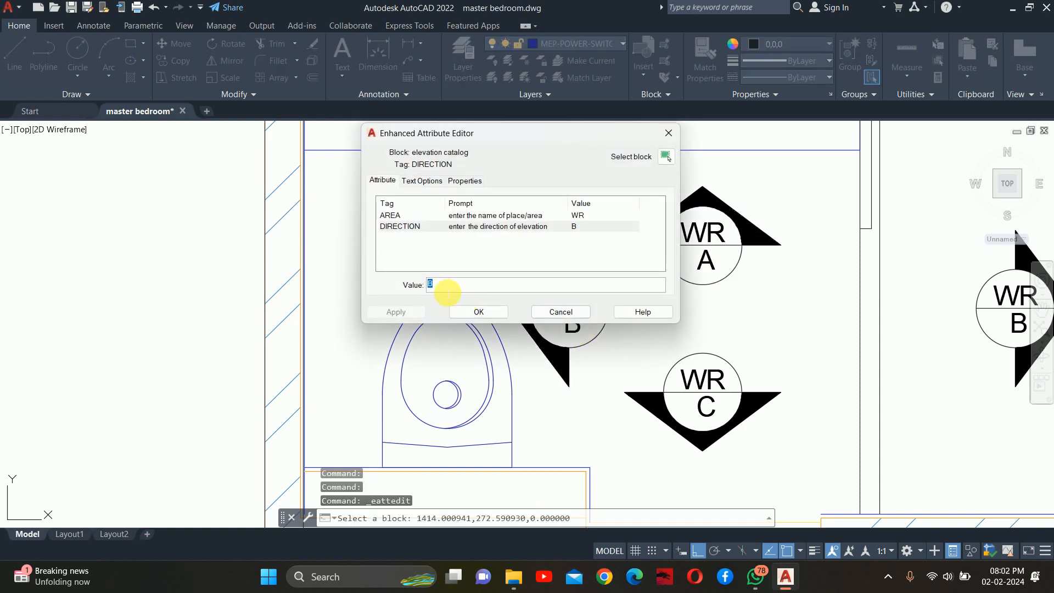
{"action": "type", "text": "D"}
{"action": "key", "text": "Return"}
{"action": "scroll", "coordinate": [517, 300], "scroll_direction": "down", "scroll_amount": 2}
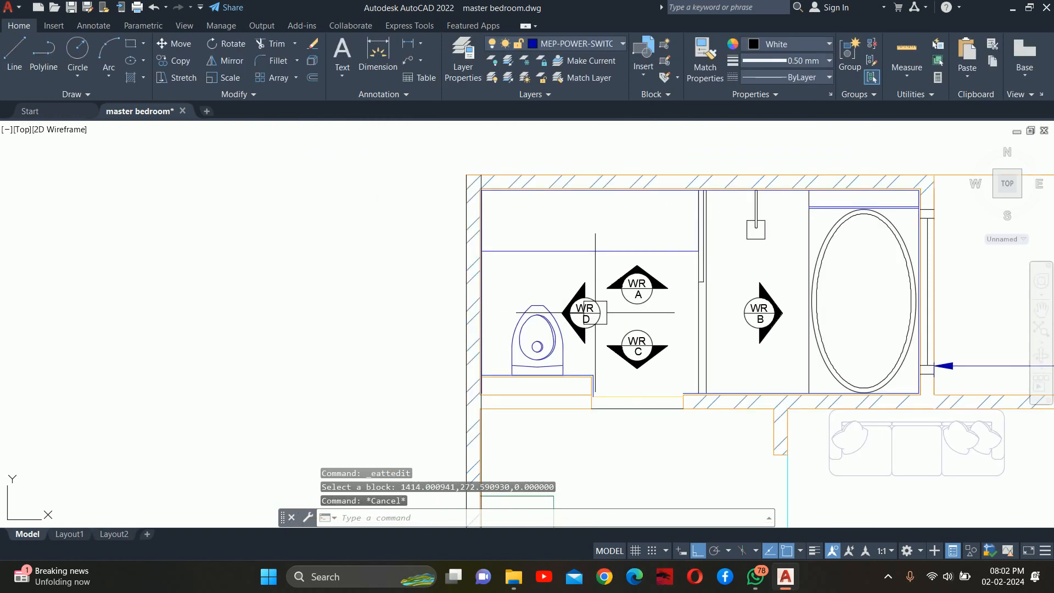
{"action": "key", "text": "Escape"}
{"action": "key", "text": "Escape"}
Step: Move the WR A and WR C markers together a few inches right, away from the WR D marker
{"action": "type", "text": "m"}
{"action": "key", "text": "Return"}
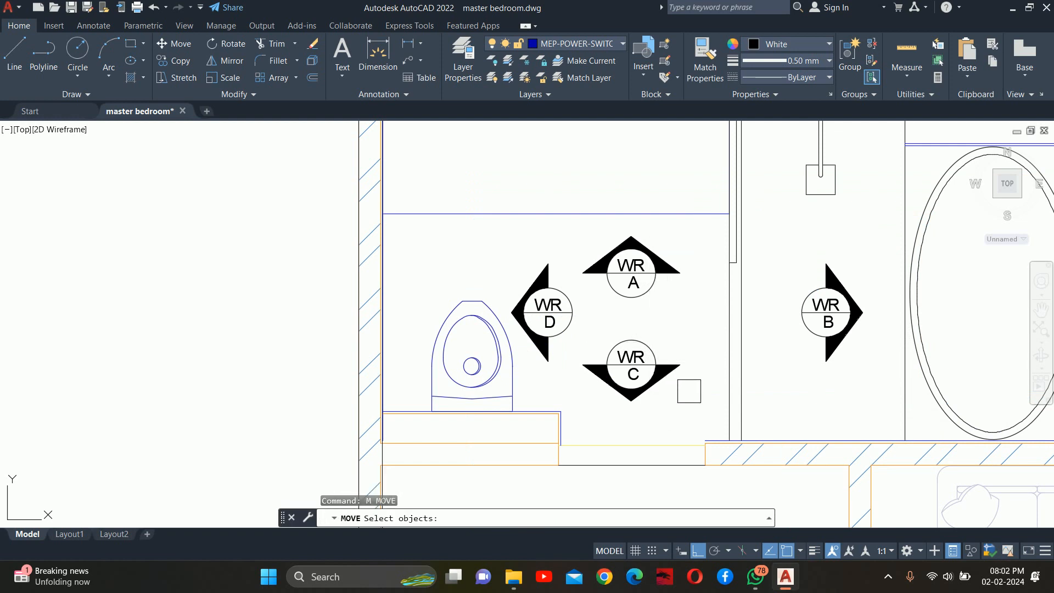
{"action": "left_click", "coordinate": [653, 379]}
{"action": "left_click", "coordinate": [637, 280]}
{"action": "key", "text": "Return"}
{"action": "left_click", "coordinate": [677, 312]}
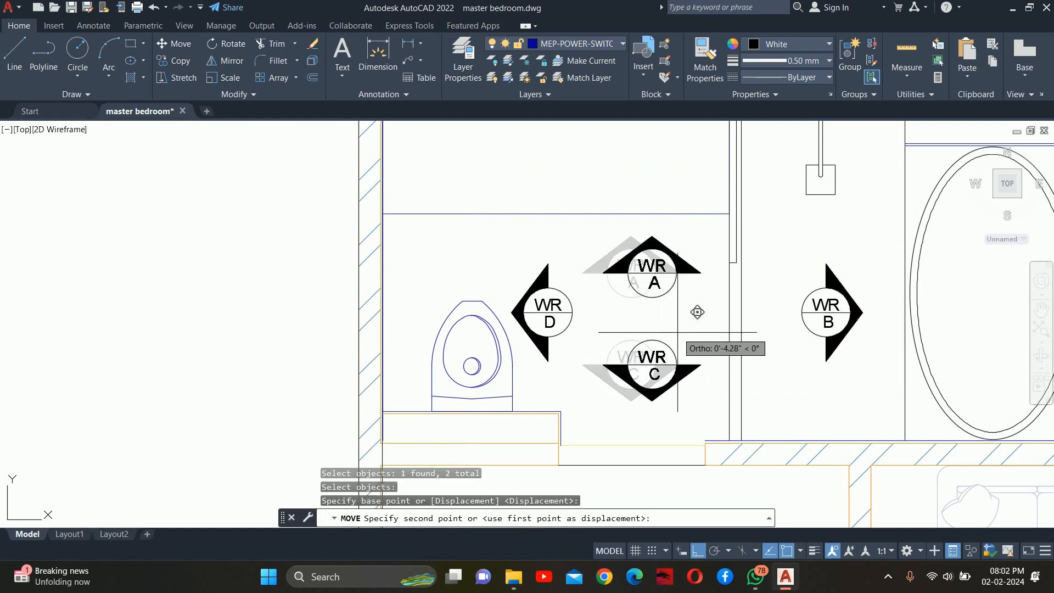
{"action": "left_click", "coordinate": [677, 332]}
{"action": "key", "text": "Escape"}
{"action": "key", "text": "Escape"}
{"action": "key", "text": "Escape"}
{"action": "scroll", "coordinate": [675, 331], "scroll_direction": "down", "scroll_amount": 2}
{"action": "middle_click_drag", "start_coordinate": [635, 273], "coordinate": [650, 301]}
{"action": "scroll", "coordinate": [622, 267], "scroll_direction": "up", "scroll_amount": 2}
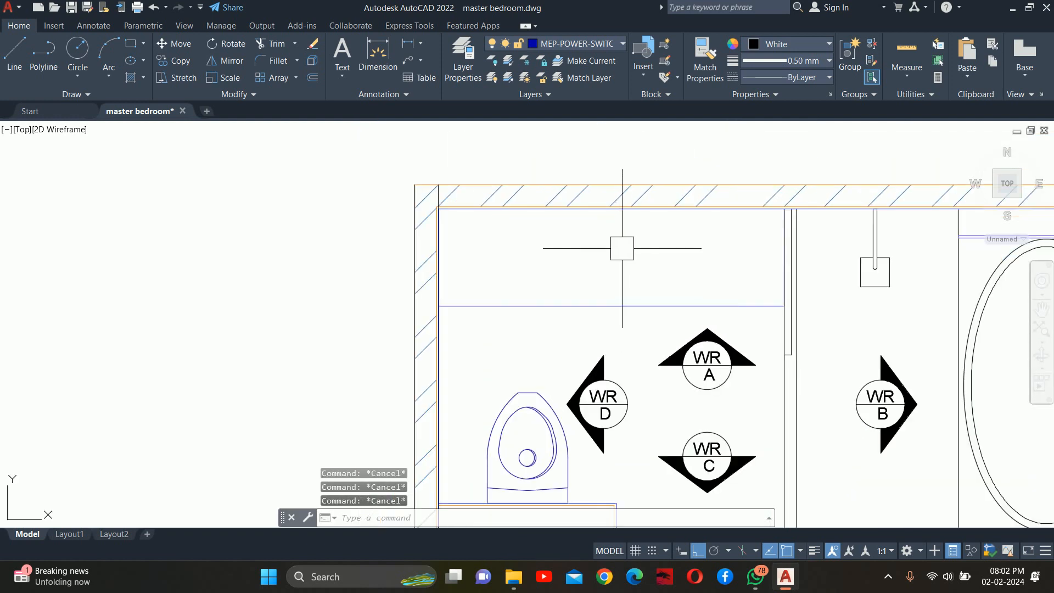
{"action": "type", "text": "o"}
{"action": "key", "text": "Return"}
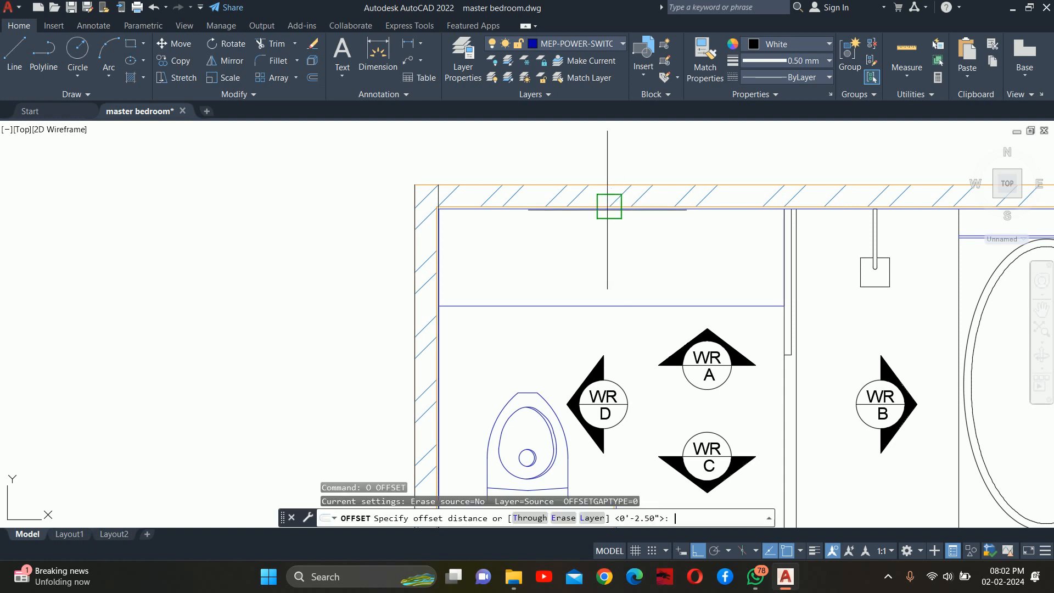
{"action": "key", "text": "Escape"}
{"action": "key", "text": "Escape"}
Step: Offset the blue line along the washroom's upper wall by 0.75 inches into the room
{"action": "key", "text": "Return"}
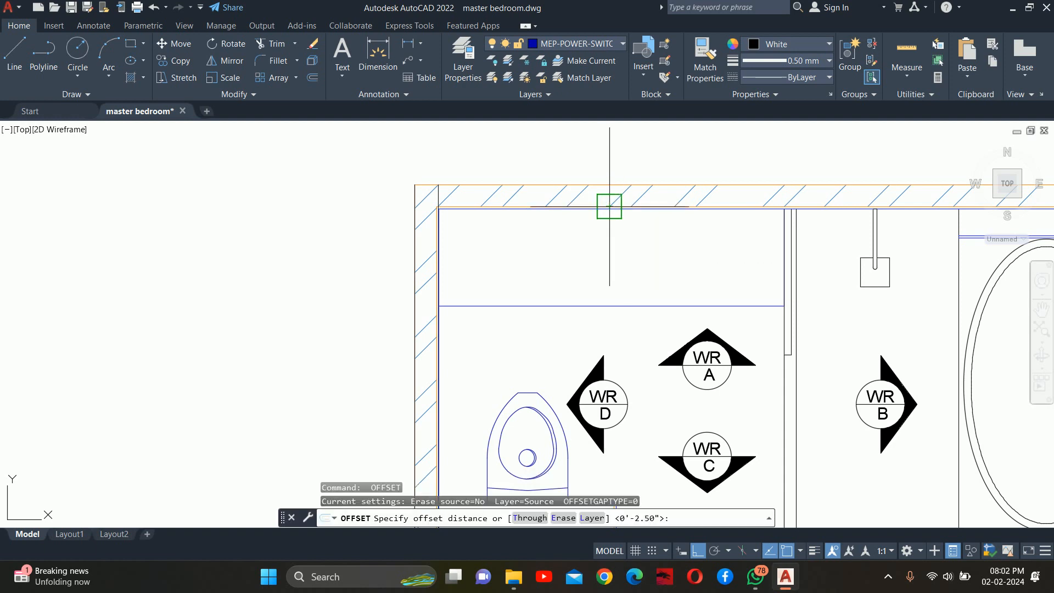
{"action": "type", "text": ".75"}
{"action": "key", "text": "Return"}
{"action": "scroll", "coordinate": [609, 205], "scroll_direction": "up", "scroll_amount": 5}
{"action": "left_click", "coordinate": [595, 211]}
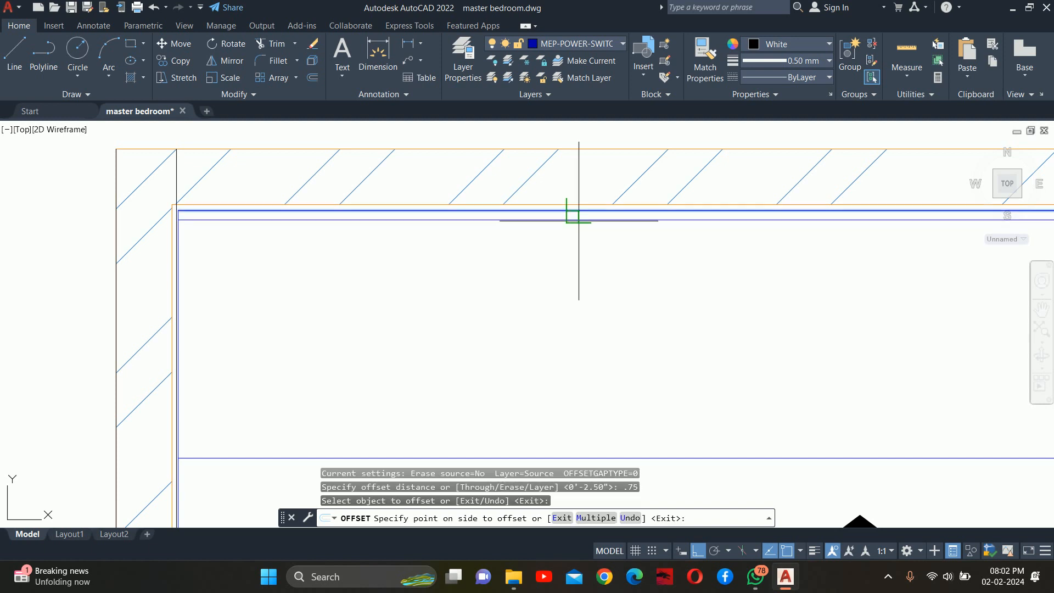
{"action": "left_click", "coordinate": [569, 252]}
{"action": "key", "text": "Escape"}
{"action": "key", "text": "Escape"}
{"action": "scroll", "coordinate": [569, 252], "scroll_direction": "down", "scroll_amount": 3}
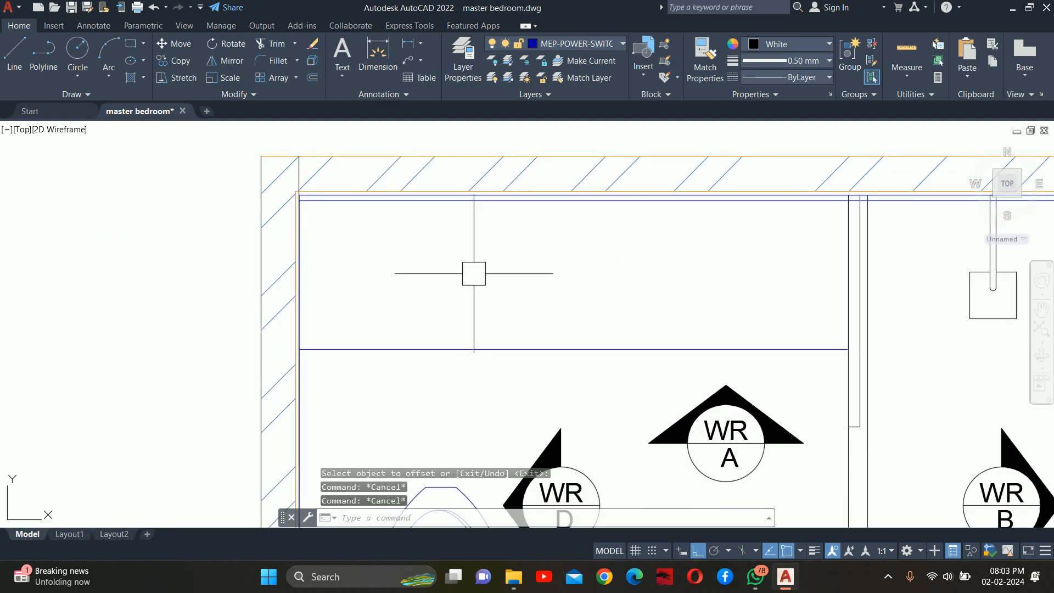
Step: Trim the new offset line so it ends at the partition's WC-side face
{"action": "key", "text": "Escape"}
{"action": "type", "text": "tr"}
{"action": "key", "text": "Return"}
{"action": "scroll", "coordinate": [631, 198], "scroll_direction": "up", "scroll_amount": 5}
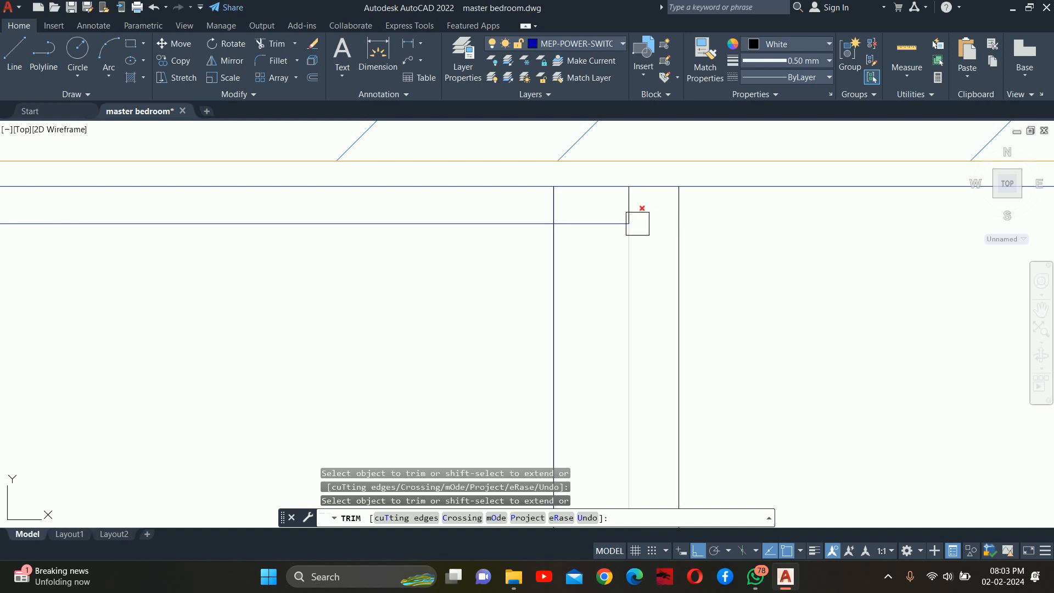
{"action": "key", "text": "Escape"}
{"action": "key", "text": "Escape"}
{"action": "key", "text": "Escape"}
{"action": "scroll", "coordinate": [600, 221], "scroll_direction": "down", "scroll_amount": 5}
{"action": "middle_click_drag", "start_coordinate": [494, 235], "coordinate": [777, 254]}
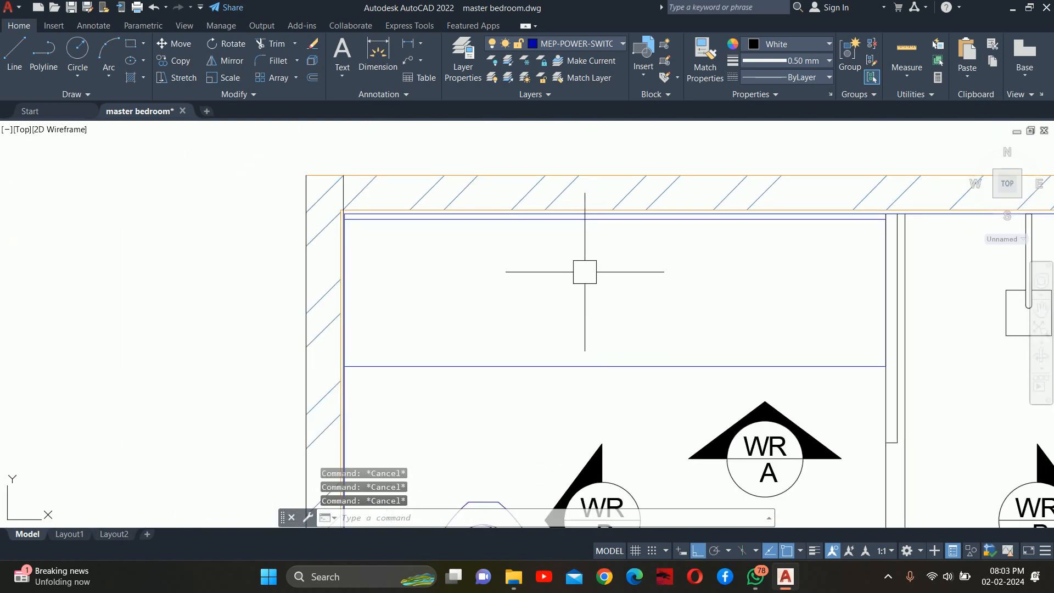
Step: Draw a rectangle 24 inches long and 16 inches wide over the counter along the washroom's upper wall
{"action": "type", "text": "rec"}
{"action": "key", "text": "Return"}
{"action": "left_click", "coordinate": [489, 273]}
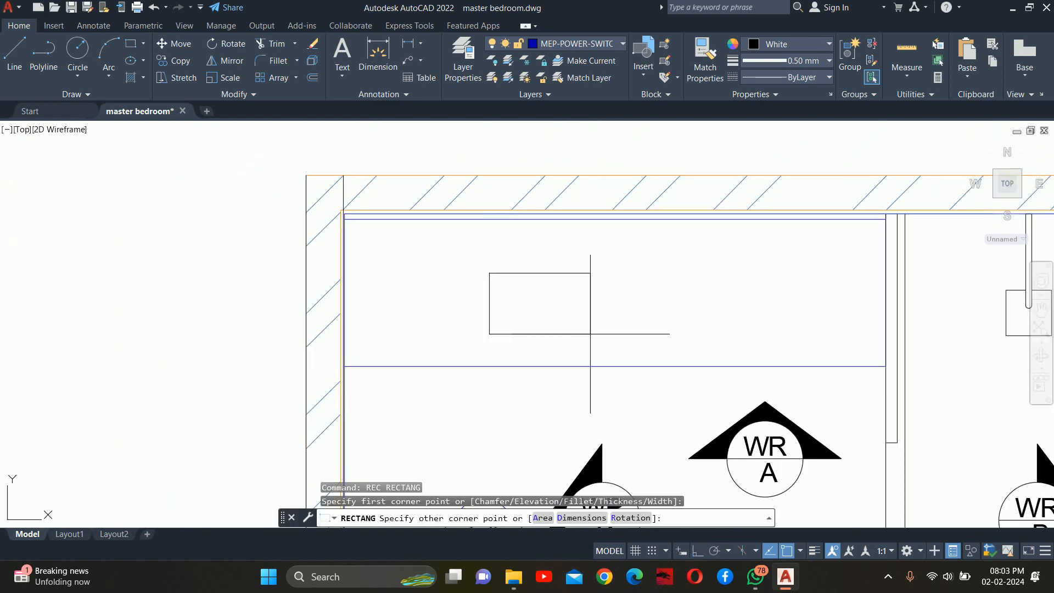
{"action": "key", "text": "BackSpace"}
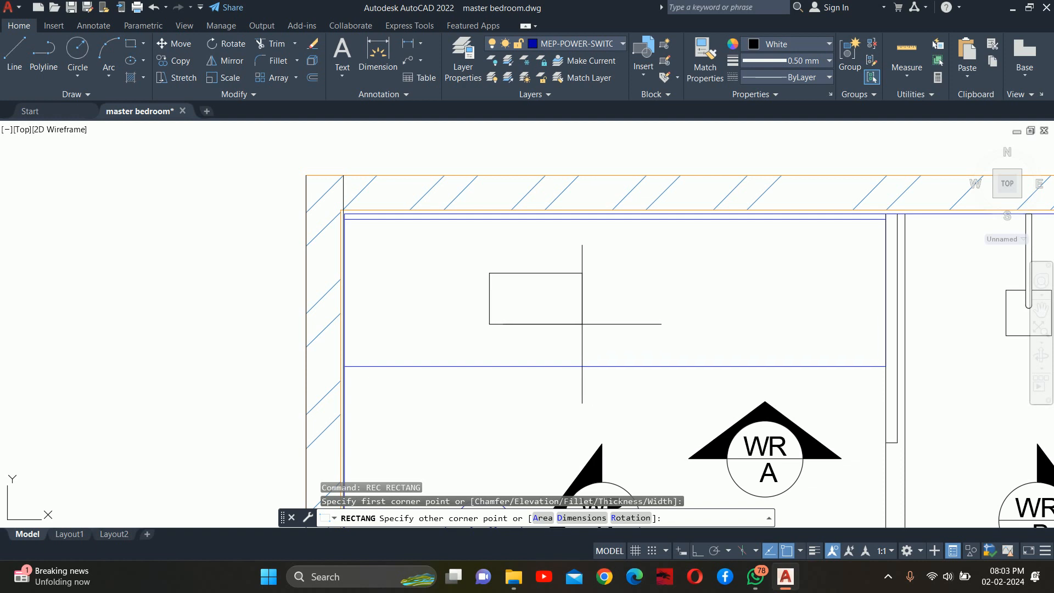
{"action": "key", "text": "Return"}
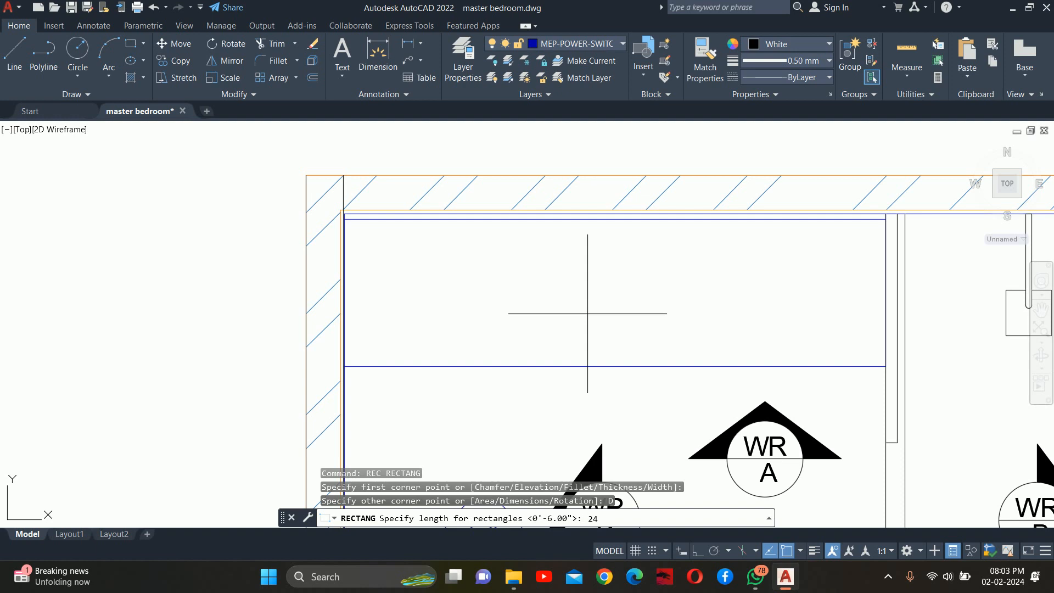
{"action": "key", "text": "Return"}
{"action": "type", "text": "1"}
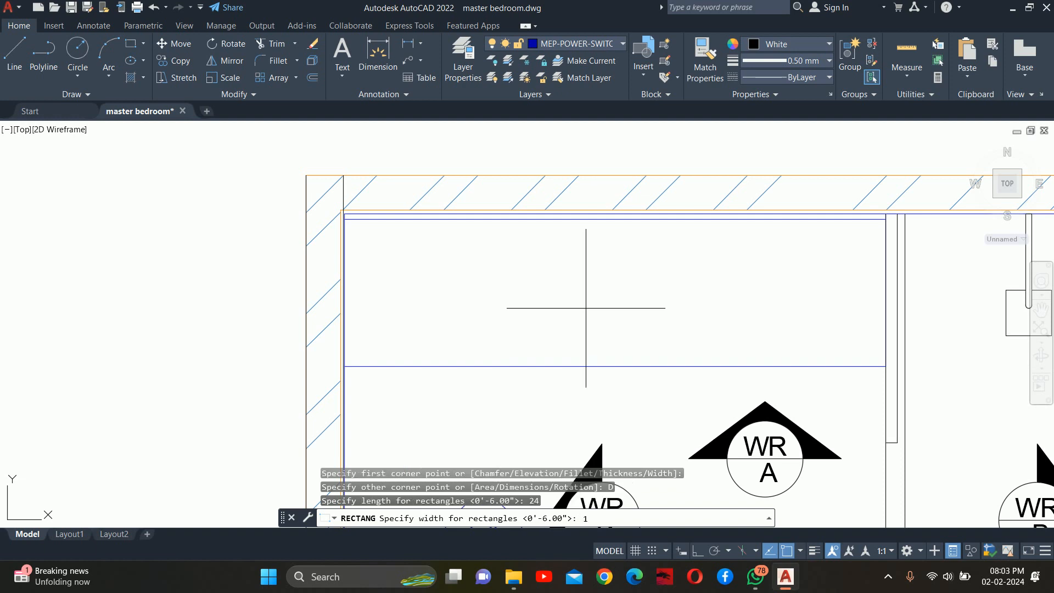
{"action": "type", "text": "6"}
{"action": "key", "text": "Return"}
{"action": "left_click", "coordinate": [657, 294]}
{"action": "key", "text": "Escape"}
{"action": "key", "text": "Escape"}
{"action": "key", "text": "Escape"}
{"action": "middle_click_drag", "start_coordinate": [597, 292], "coordinate": [578, 234]}
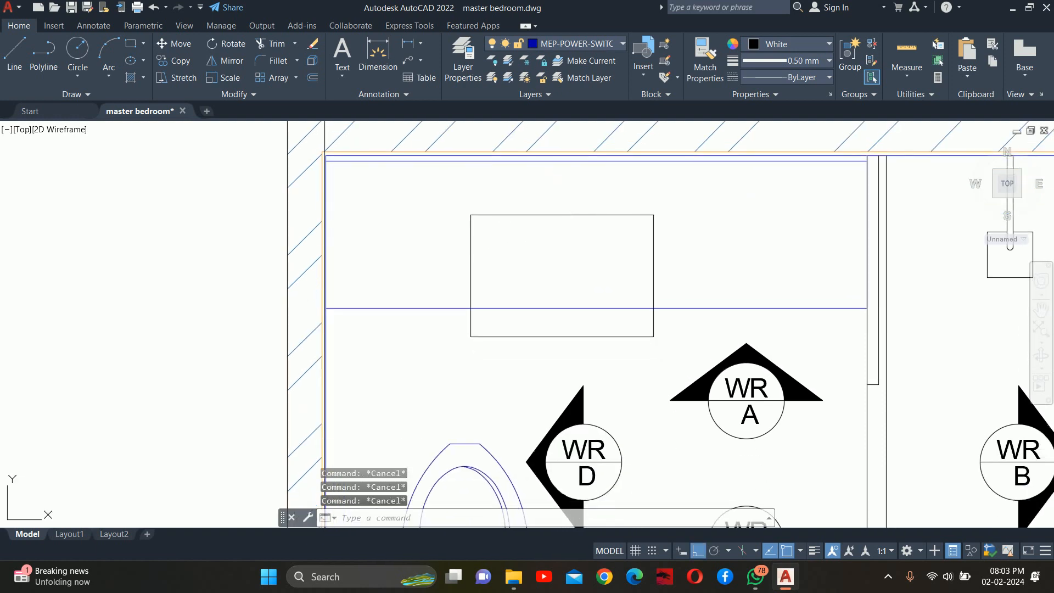
{"action": "type", "text": "f"}
{"action": "key", "text": "Return"}
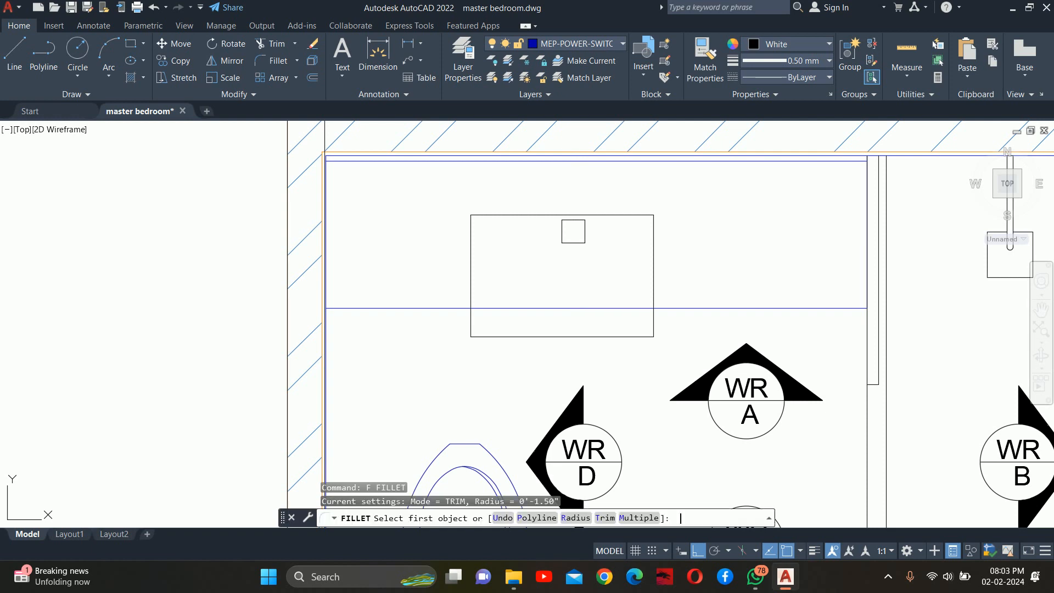
{"action": "type", "text": "R"}
{"action": "key", "text": "Return"}
{"action": "key", "text": "Escape"}
{"action": "key", "text": "Escape"}
{"action": "key", "text": "Escape"}
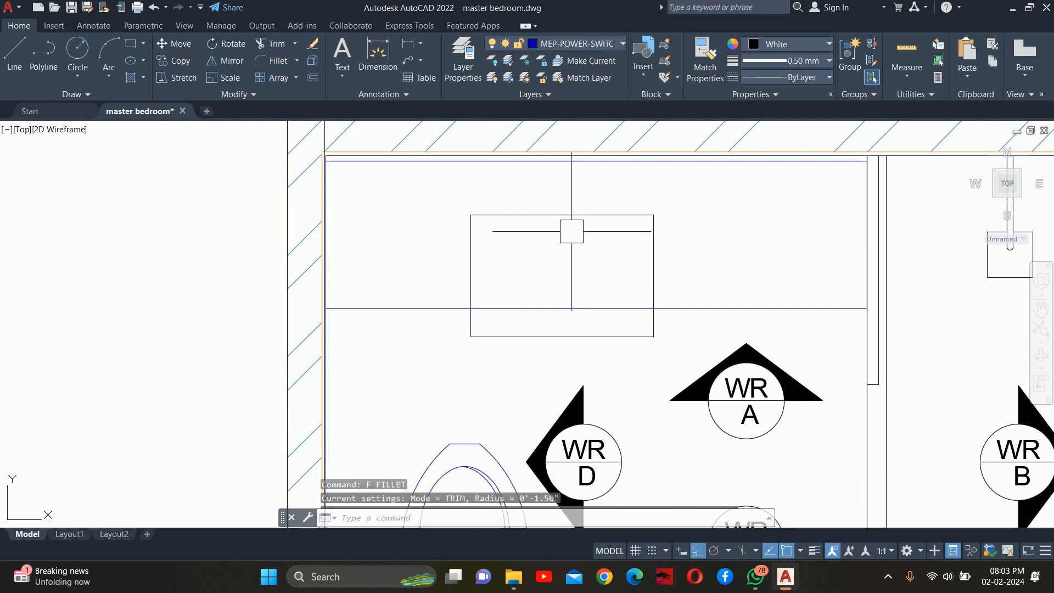
Step: Try a 1.5-inch inward offset of the rectangle over the counter, and erase the resulting inner outline
{"action": "type", "text": "o"}
{"action": "key", "text": "Return"}
{"action": "type", "text": "1."}
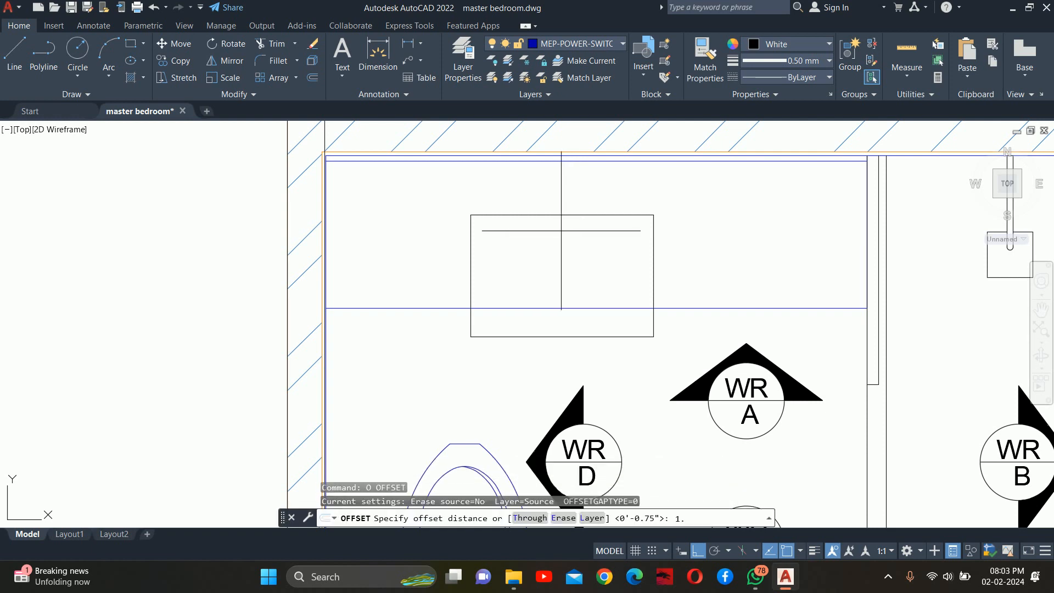
{"action": "key", "text": "Return"}
{"action": "left_click", "coordinate": [595, 214]}
{"action": "left_click", "coordinate": [559, 258]}
{"action": "key", "text": "Escape"}
{"action": "key", "text": "Escape"}
{"action": "key", "text": "Escape"}
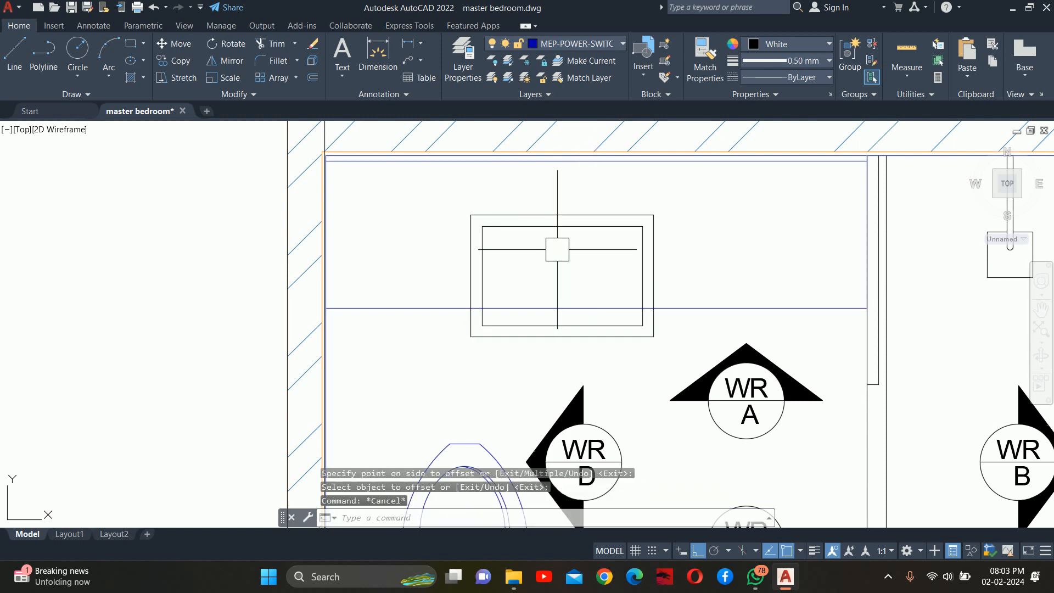
{"action": "scroll", "coordinate": [571, 237], "scroll_direction": "up", "scroll_amount": 2}
{"action": "left_click", "coordinate": [574, 220]}
{"action": "key", "text": "Delete"}
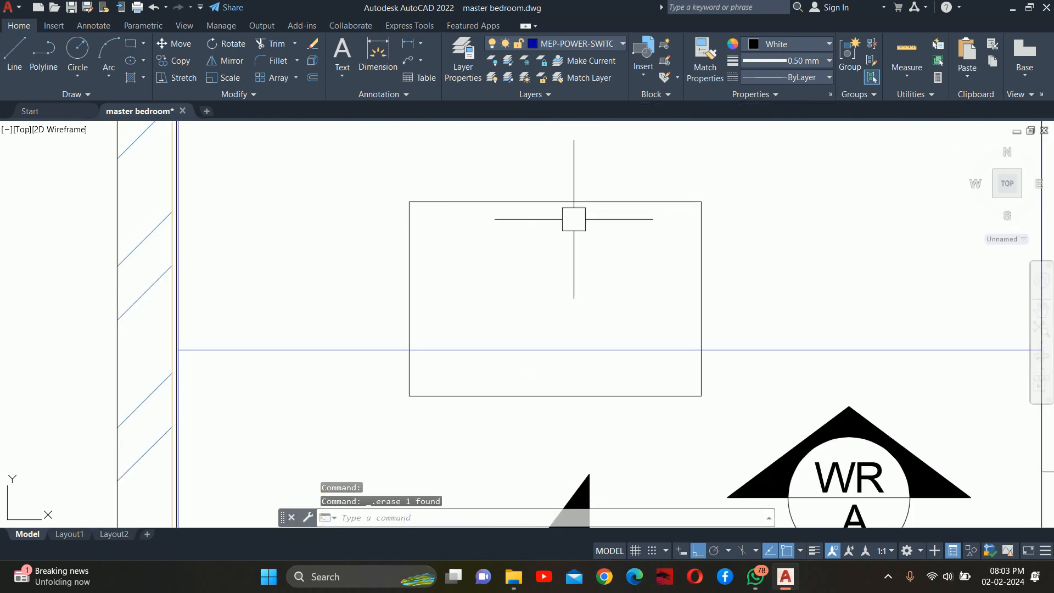
Step: Offset the basin rectangle over the counter by 1 inch to its inside
{"action": "type", "text": "o"}
{"action": "key", "text": "Return"}
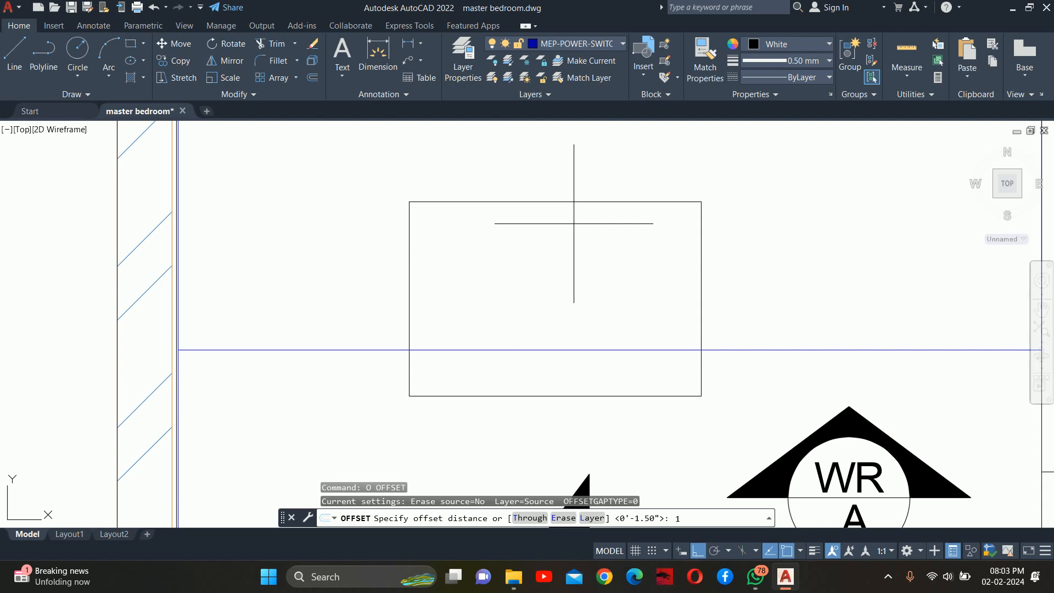
{"action": "key", "text": "Return"}
{"action": "left_click", "coordinate": [573, 209]}
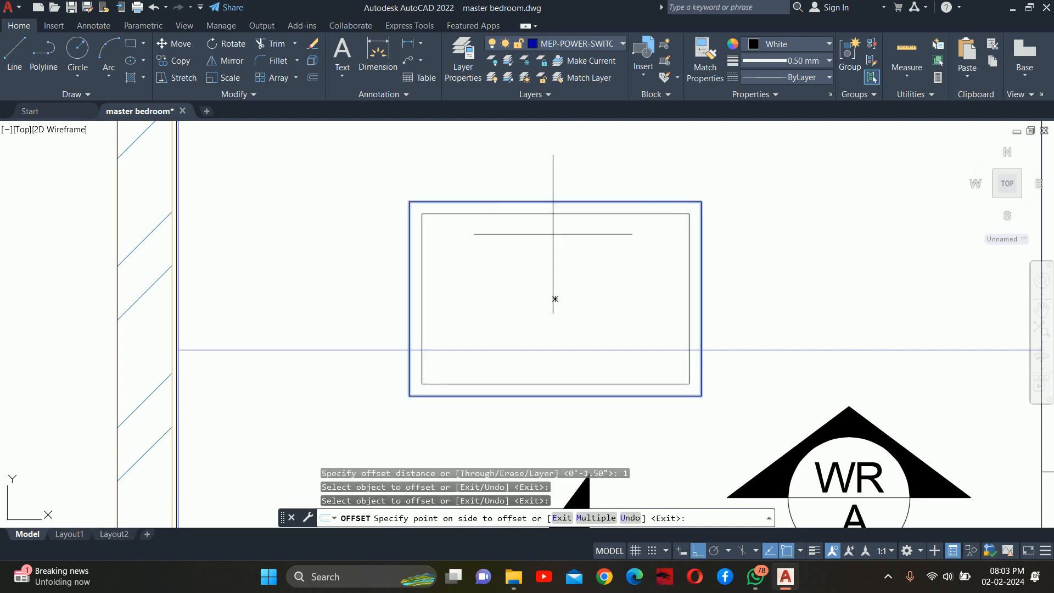
{"action": "left_click", "coordinate": [558, 286]}
{"action": "key", "text": "Escape"}
Step: Stretch the inner rectangle's upper edge 1.5 inches down, away from the washroom's upper wall
{"action": "type", "text": "s"}
{"action": "key", "text": "Return"}
{"action": "left_click", "coordinate": [778, 252]}
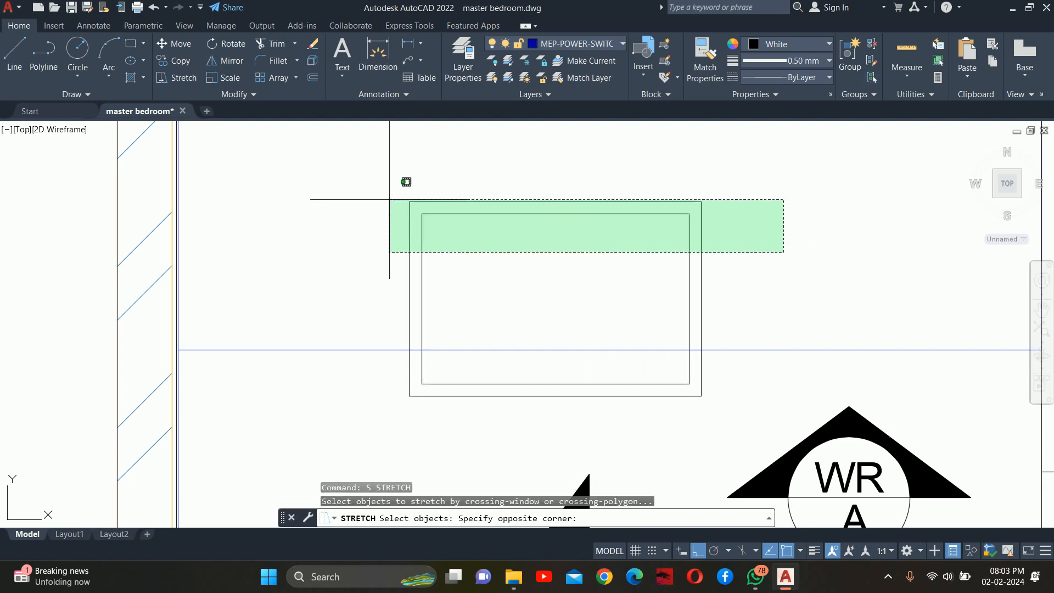
{"action": "left_click", "coordinate": [340, 208]}
{"action": "key", "text": "Return"}
{"action": "left_click", "coordinate": [499, 263]}
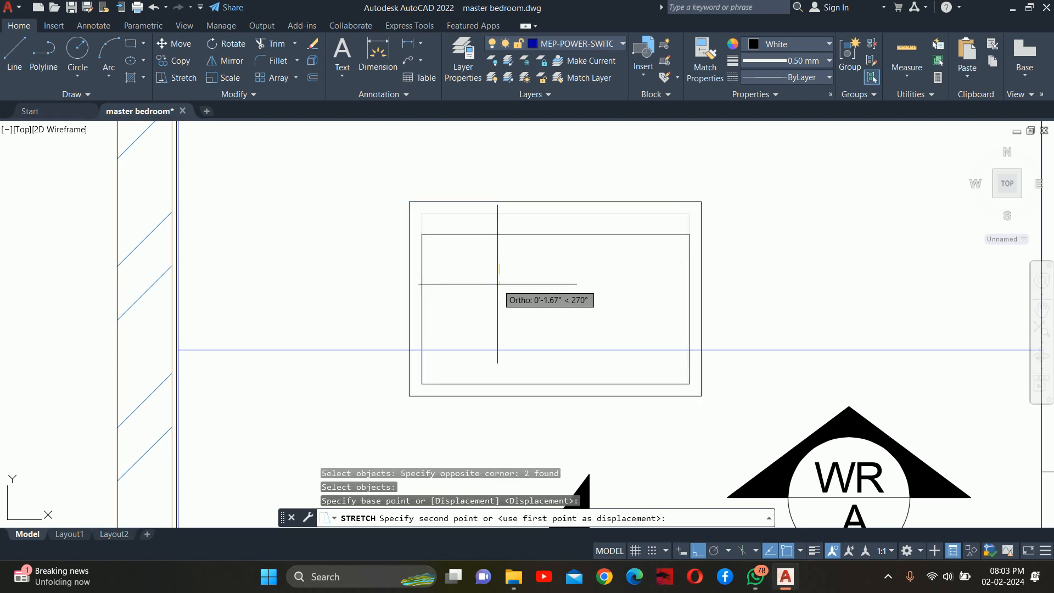
{"action": "type", "text": "1.5"}
{"action": "key", "text": "Return"}
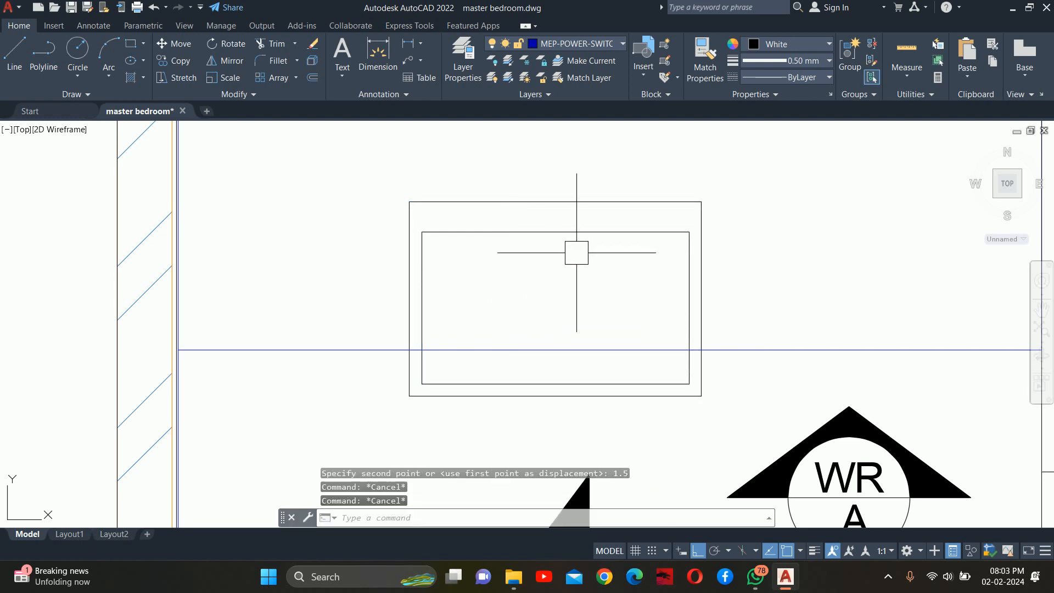
Step: Stretch the inner rectangle's upper edge down by a further 0.5 inch
{"action": "key", "text": "Return"}
{"action": "left_click", "coordinate": [754, 269]}
{"action": "left_click", "coordinate": [336, 229]}
{"action": "key", "text": "Return"}
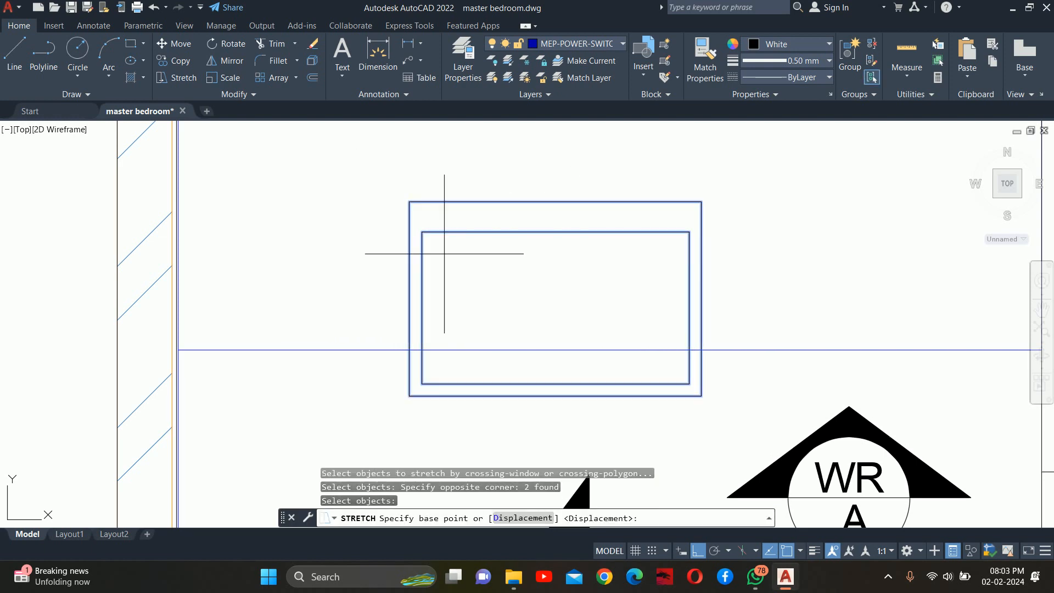
{"action": "left_click", "coordinate": [536, 267]}
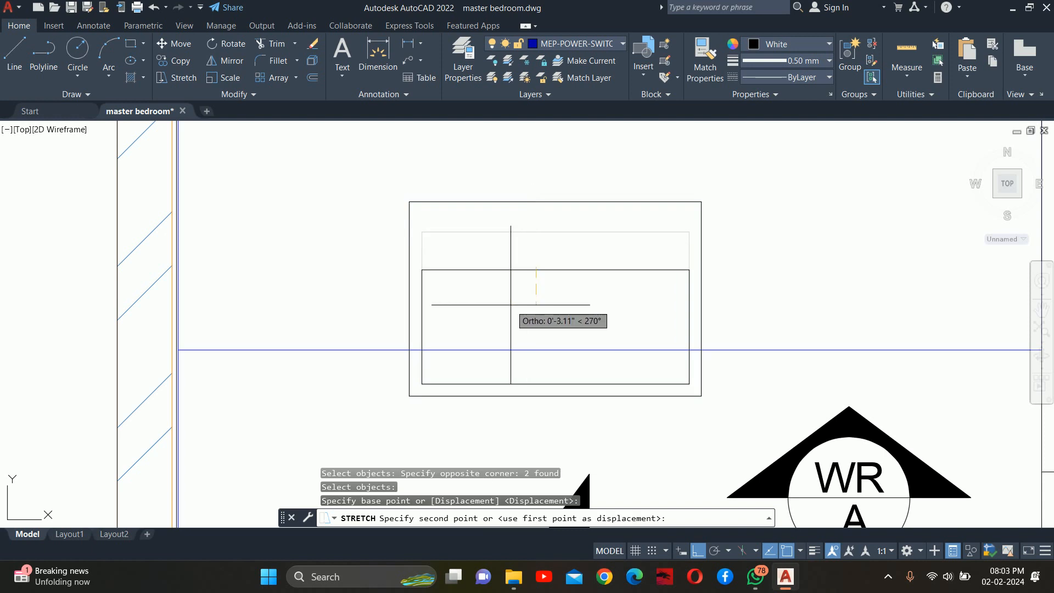
{"action": "type", "text": ".5"}
{"action": "key", "text": "Return"}
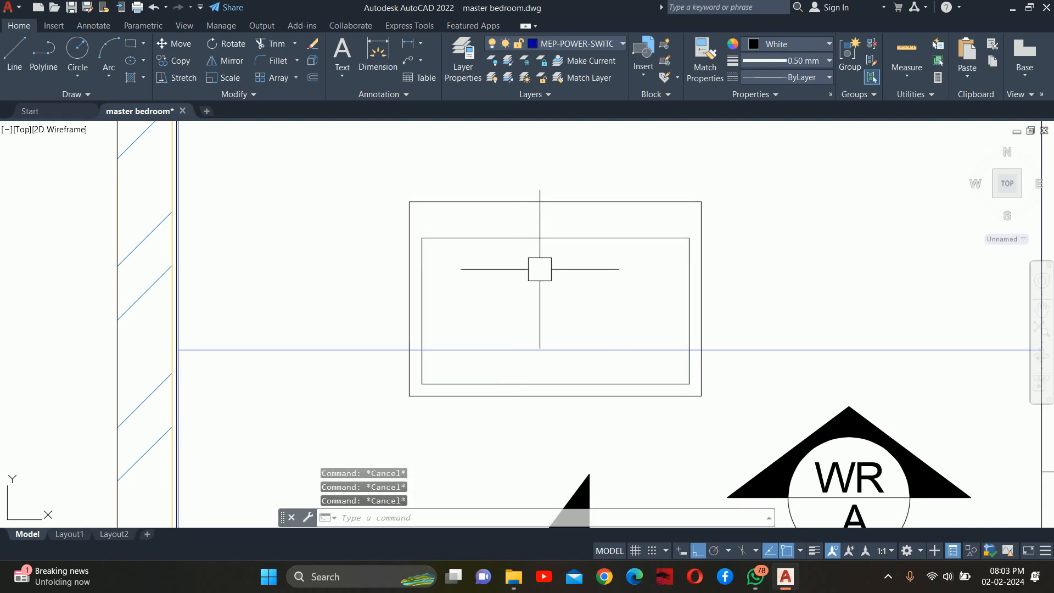
Step: Fillet all corners of the outer basin rectangle as a polyline with a 1.5-inch radius
{"action": "type", "text": "f"}
{"action": "key", "text": "Return"}
{"action": "type", "text": "r"}
{"action": "key", "text": "Return"}
{"action": "type", "text": "1."}
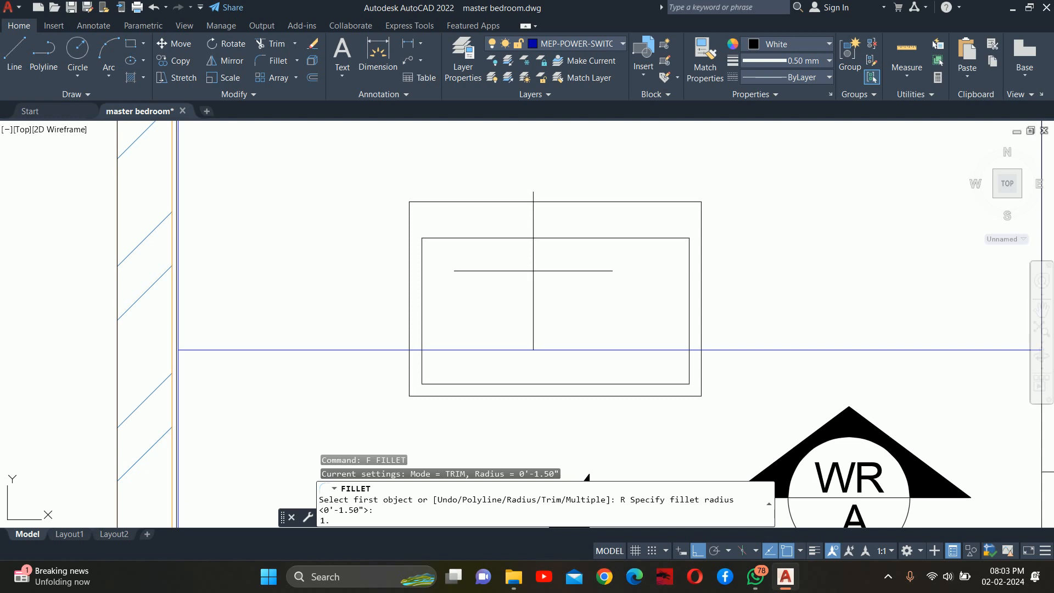
{"action": "type", "text": "5"}
{"action": "key", "text": "Return"}
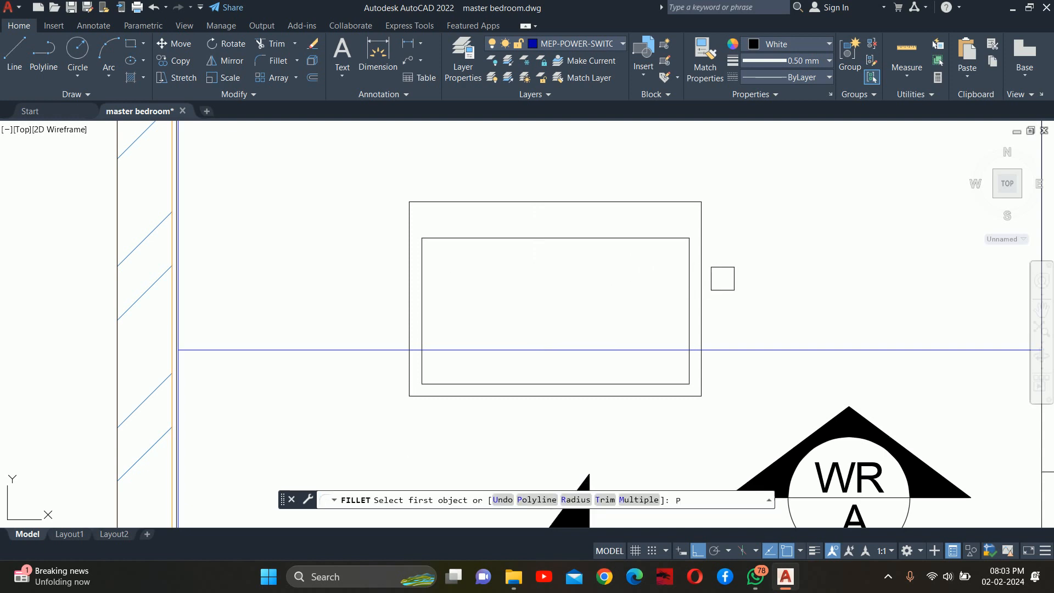
{"action": "type", "text": "p"}
{"action": "key", "text": "Return"}
{"action": "left_click", "coordinate": [698, 229]}
{"action": "key", "text": "Return"}
{"action": "key", "text": "Escape"}
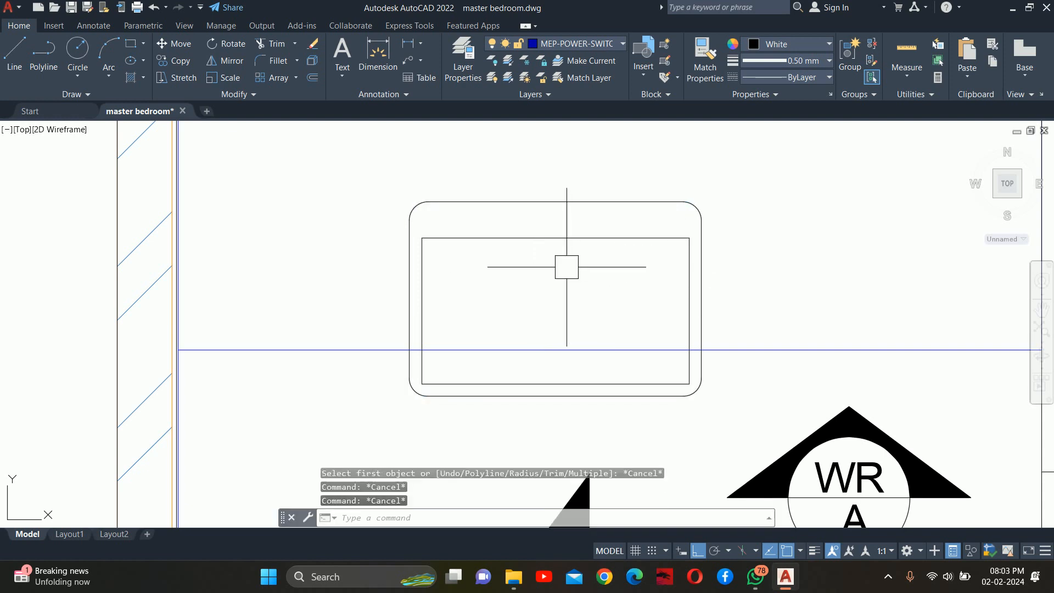
Step: Fillet all corners of the inner basin rectangle as a polyline with a 0.5-inch radius
{"action": "type", "text": "F"}
{"action": "key", "text": "Return"}
{"action": "type", "text": "R"}
{"action": "key", "text": "Return"}
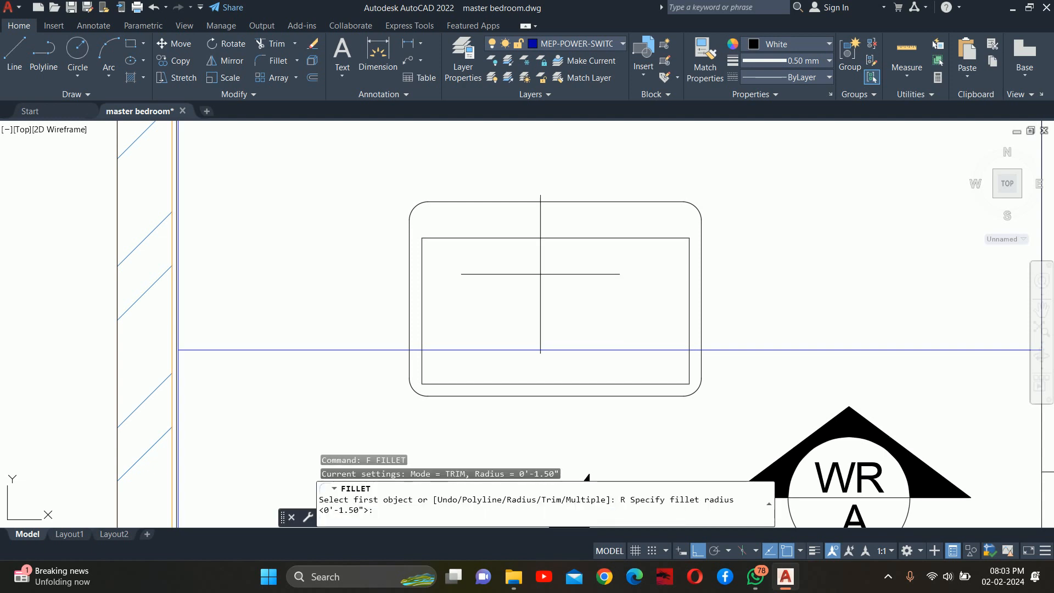
{"action": "type", "text": ".5"}
{"action": "key", "text": "Return"}
{"action": "key", "text": "Return"}
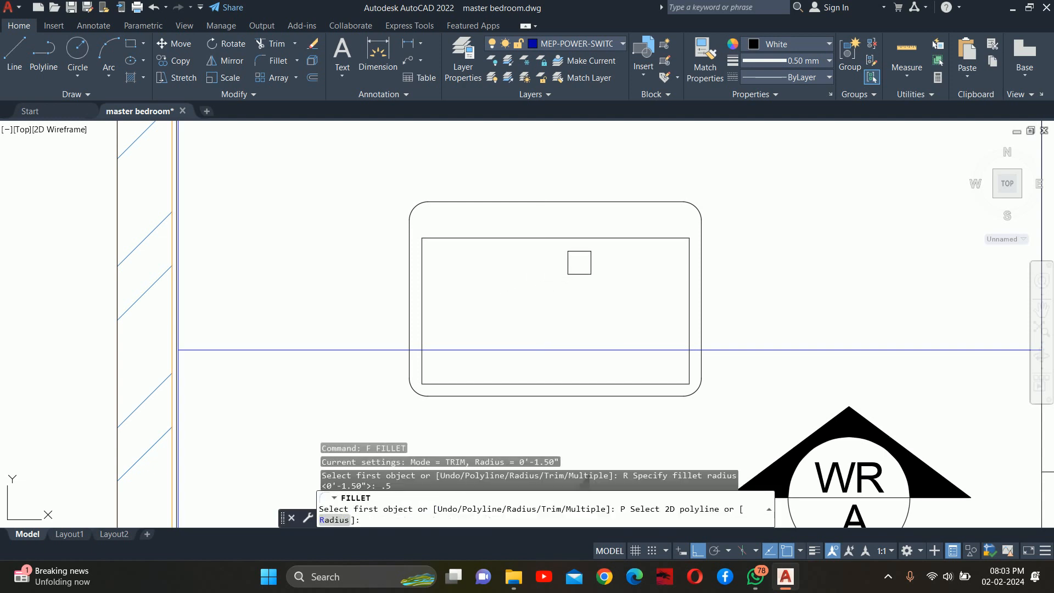
{"action": "key", "text": "Escape"}
Step: Move both basin outlines so the outer one's lower-edge midpoint sits on the midpoint of the counter's front line
{"action": "scroll", "coordinate": [592, 258], "scroll_direction": "down", "scroll_amount": 2}
{"action": "middle_click_drag", "start_coordinate": [595, 261], "coordinate": [593, 265]}
{"action": "key", "text": "Escape"}
{"action": "type", "text": "m"}
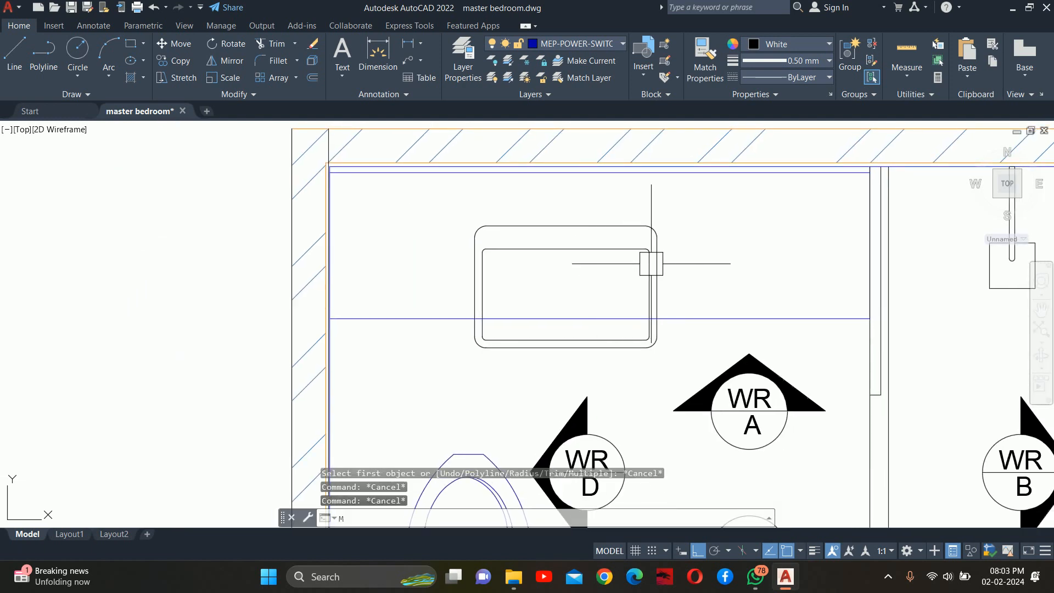
{"action": "key", "text": "Return"}
{"action": "left_click", "coordinate": [736, 262]}
{"action": "left_click", "coordinate": [544, 209]}
{"action": "key", "text": "Return"}
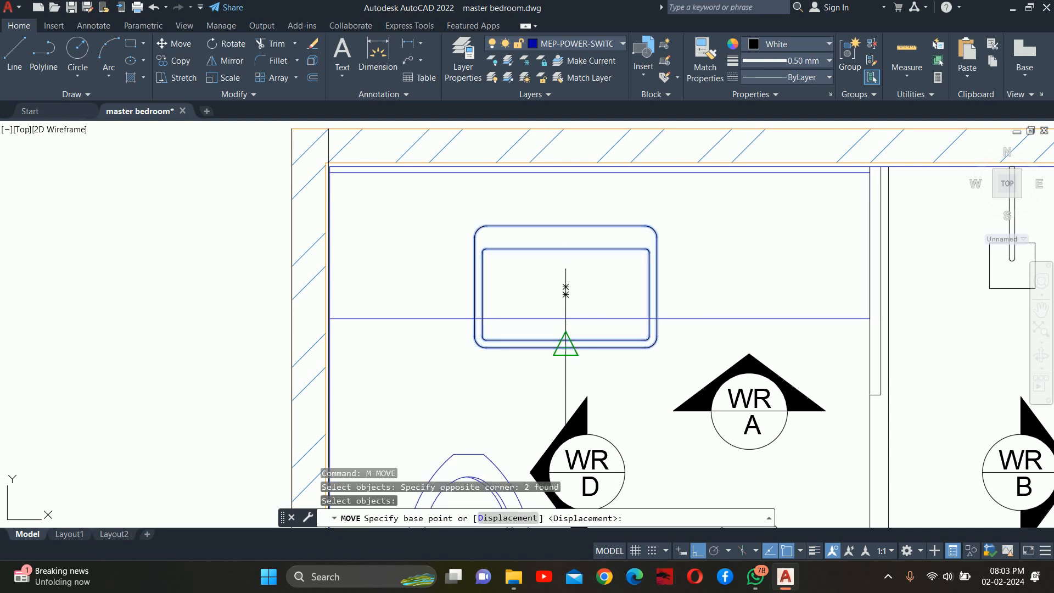
{"action": "left_click", "coordinate": [584, 324]}
{"action": "left_click", "coordinate": [618, 297]}
{"action": "key", "text": "Escape"}
{"action": "key", "text": "Escape"}
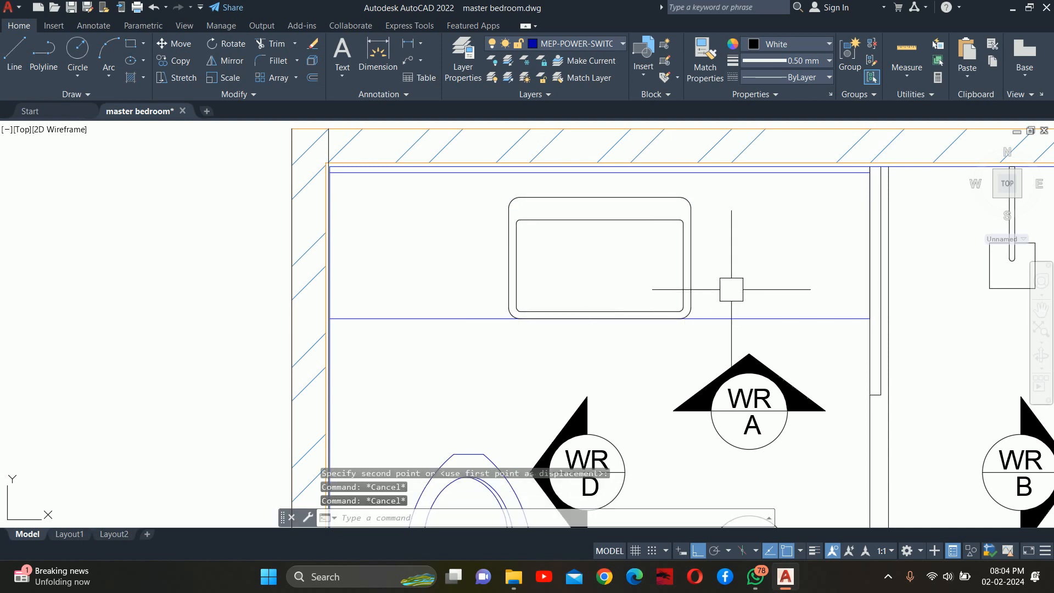
Step: Move both basin outlines 1 inch up from the counter's front line toward the wall
{"action": "key", "text": "Return"}
{"action": "left_click", "coordinate": [760, 287]}
{"action": "left_click", "coordinate": [682, 254]}
{"action": "key", "text": "Return"}
{"action": "left_click", "coordinate": [742, 274]}
{"action": "type", "text": "1"}
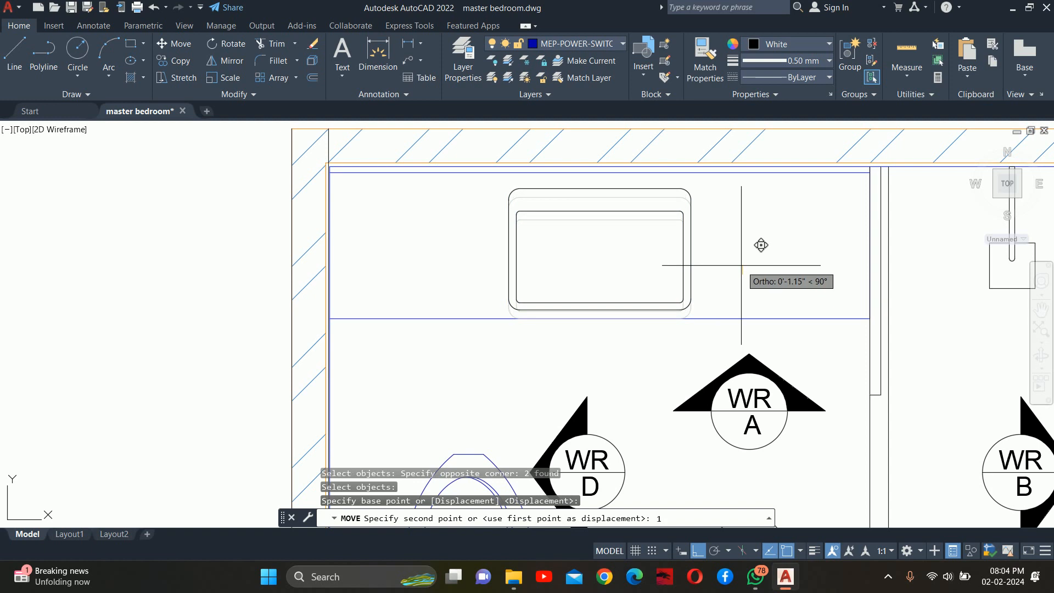
{"action": "key", "text": "Return"}
{"action": "key", "text": "Escape"}
{"action": "key", "text": "Escape"}
Step: Stretch the upper edges of both basin outlines 1 inch toward the washroom's upper wall
{"action": "middle_click_drag", "start_coordinate": [746, 233], "coordinate": [744, 258]}
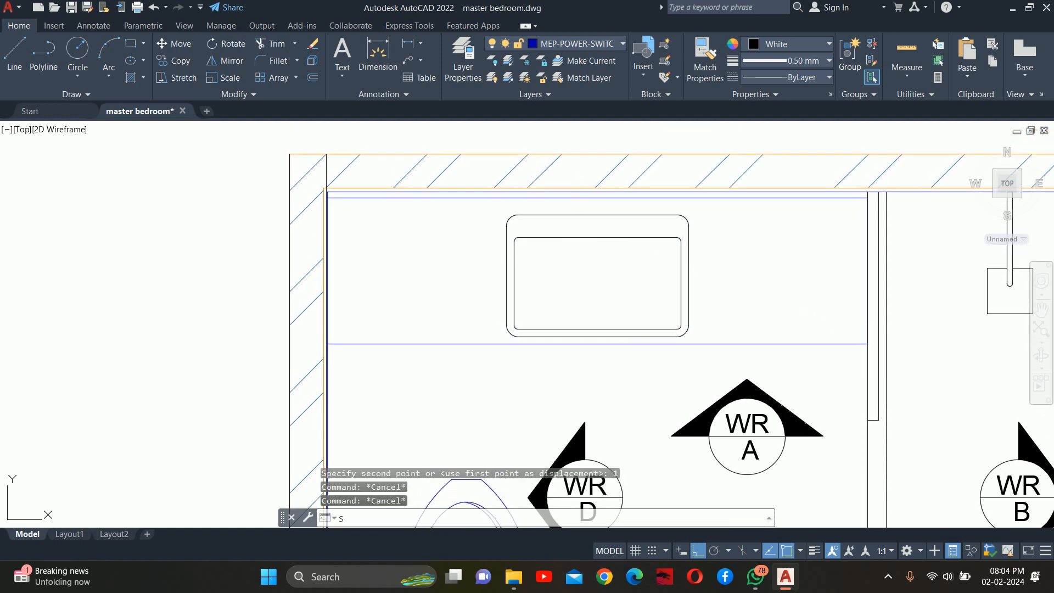
{"action": "type", "text": "s"}
{"action": "key", "text": "Return"}
{"action": "left_click", "coordinate": [744, 258]}
{"action": "left_click", "coordinate": [416, 197]}
{"action": "key", "text": "Return"}
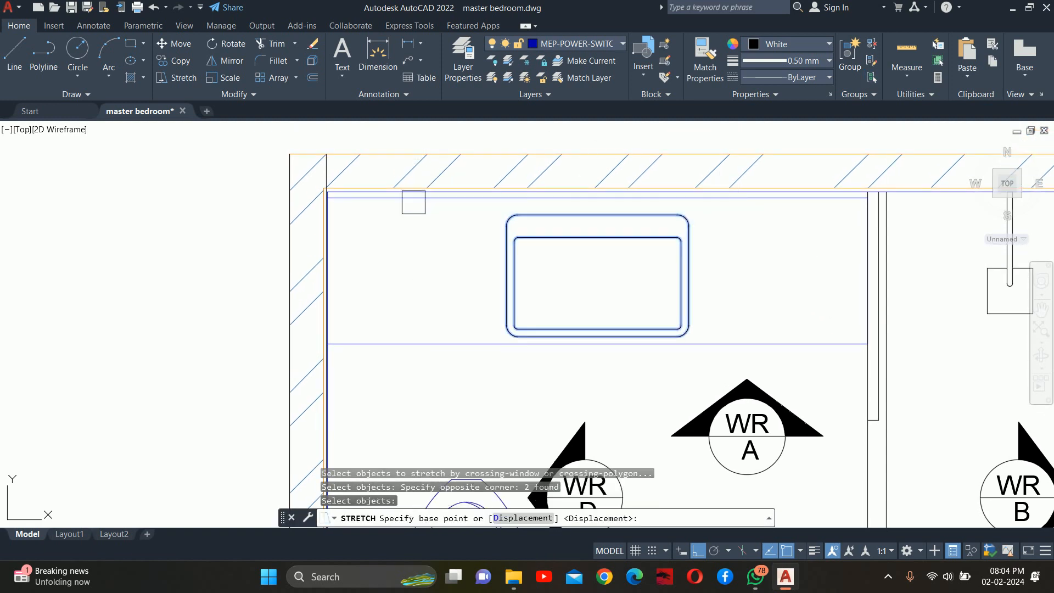
{"action": "left_click", "coordinate": [405, 243]}
{"action": "type", "text": "1"}
{"action": "key", "text": "Return"}
{"action": "key", "text": "Escape"}
{"action": "key", "text": "Escape"}
{"action": "key", "text": "Escape"}
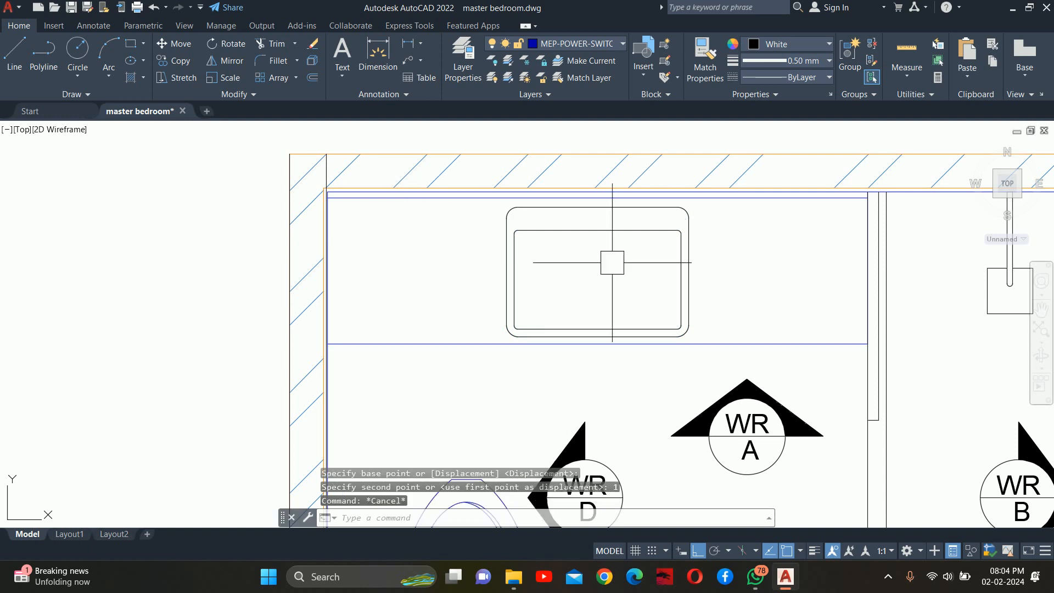
{"action": "scroll", "coordinate": [605, 241], "scroll_direction": "up", "scroll_amount": 3}
{"action": "type", "text": "c"}
{"action": "key", "text": "Return"}
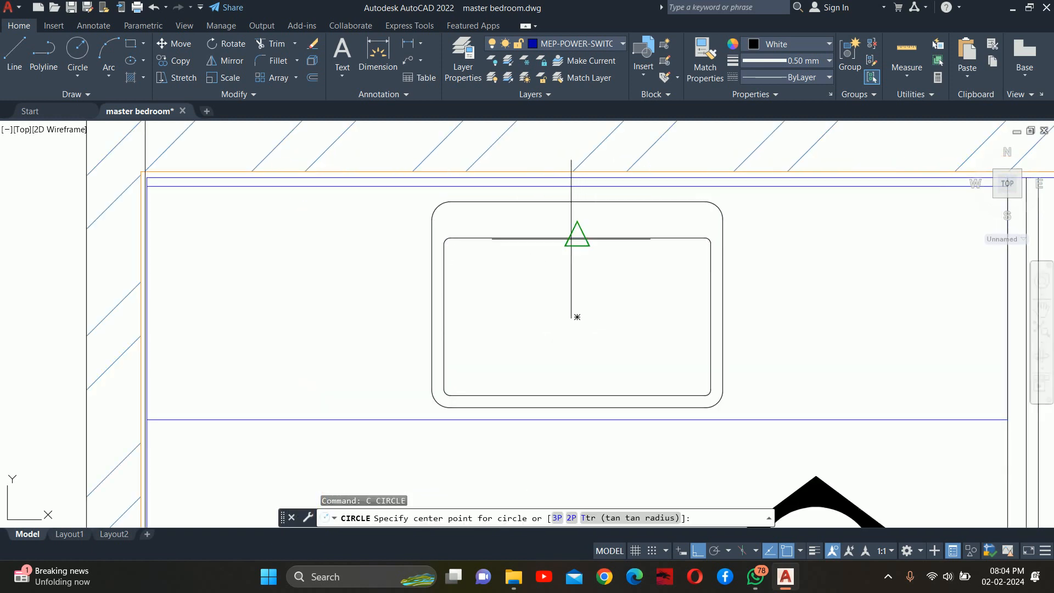
{"action": "scroll", "coordinate": [582, 233], "scroll_direction": "up", "scroll_amount": 2}
{"action": "key", "text": "Escape"}
{"action": "key", "text": "Escape"}
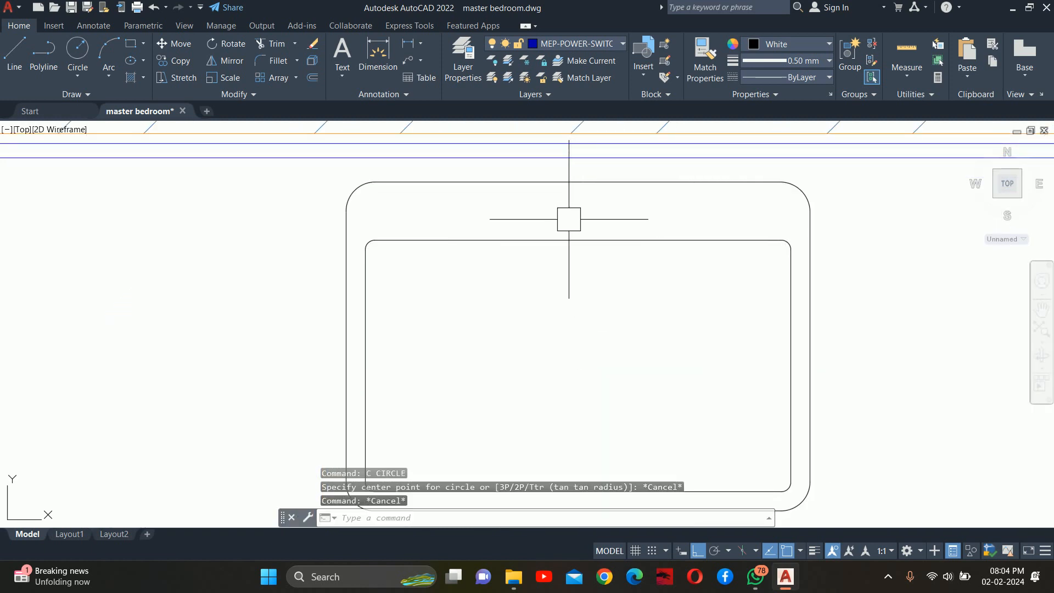
Step: Insert the "Faucet - kit sink top" block from the DesignCenter's Kitchens.dwg sample beside the basin, and close DesignCenter
{"action": "type", "text": "DC"}
{"action": "key", "text": "Return"}
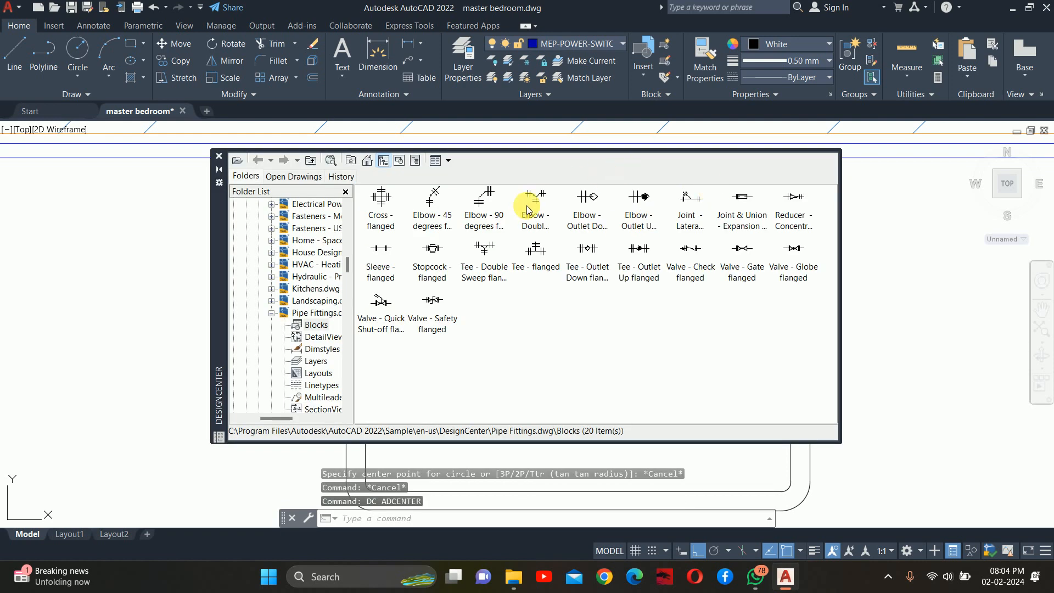
{"action": "left_click", "coordinate": [351, 161]}
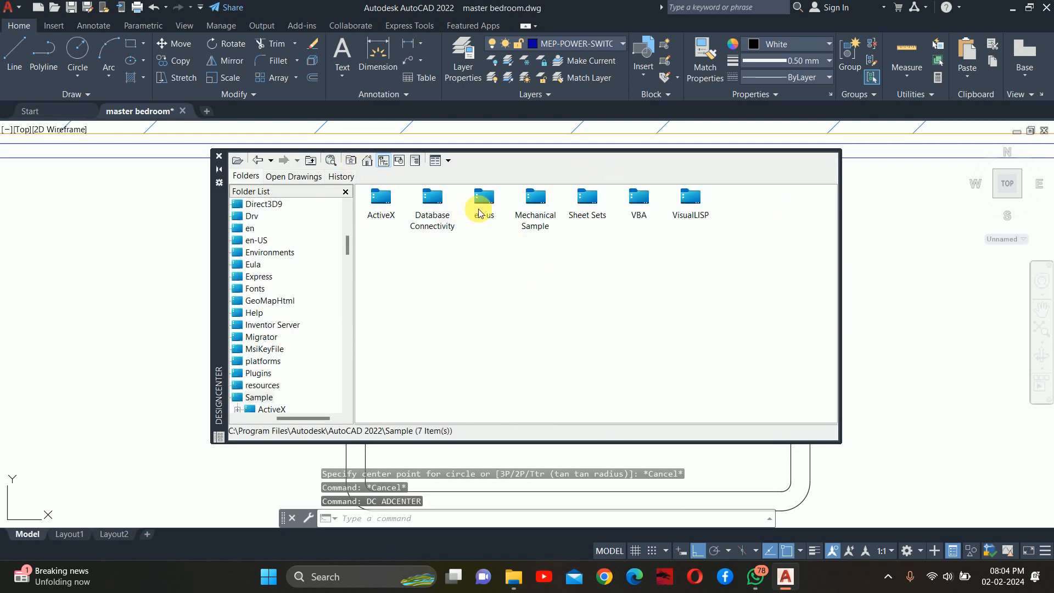
{"action": "double_click", "coordinate": [480, 214]}
{"action": "double_click", "coordinate": [382, 204]}
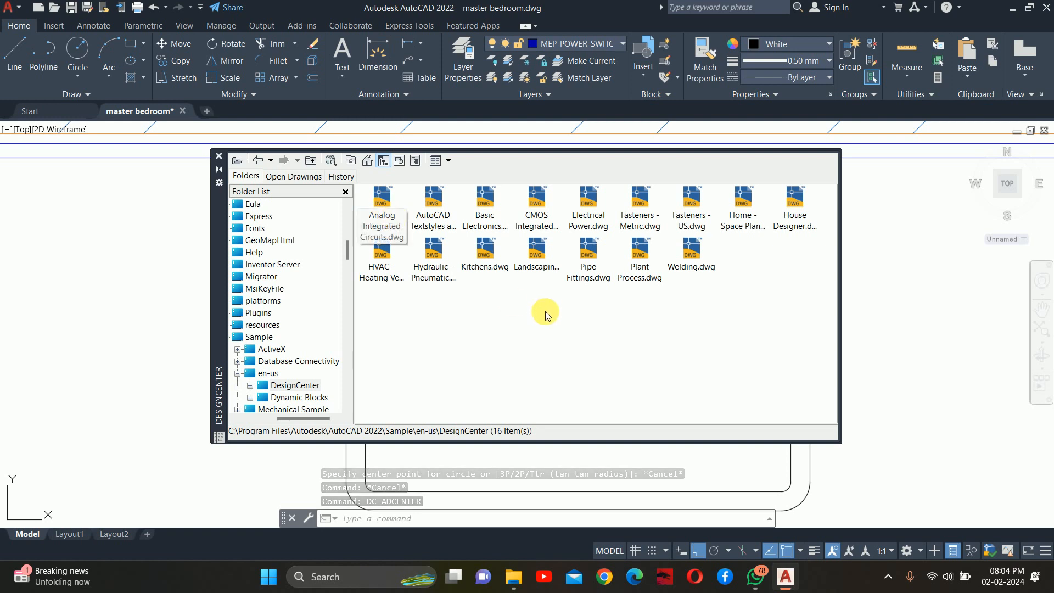
{"action": "double_click", "coordinate": [486, 253]}
{"action": "double_click", "coordinate": [382, 200]}
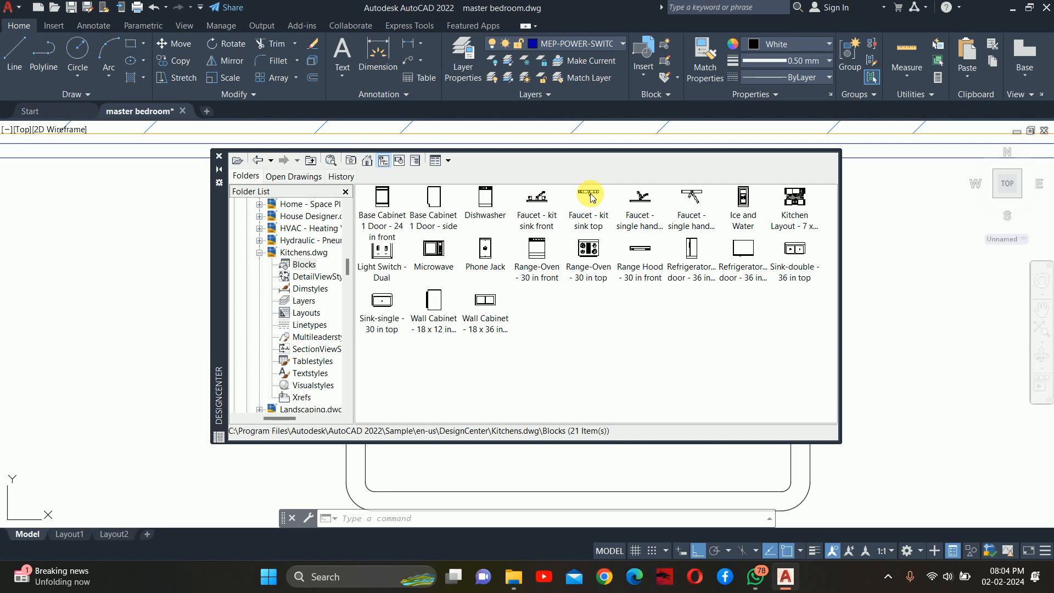
{"action": "mouse_move", "coordinate": [591, 198]}
{"action": "left_mouse_down"}
{"action": "mouse_move", "coordinate": [871, 294]}
{"action": "mouse_move", "coordinate": [894, 277]}
{"action": "left_mouse_up"}
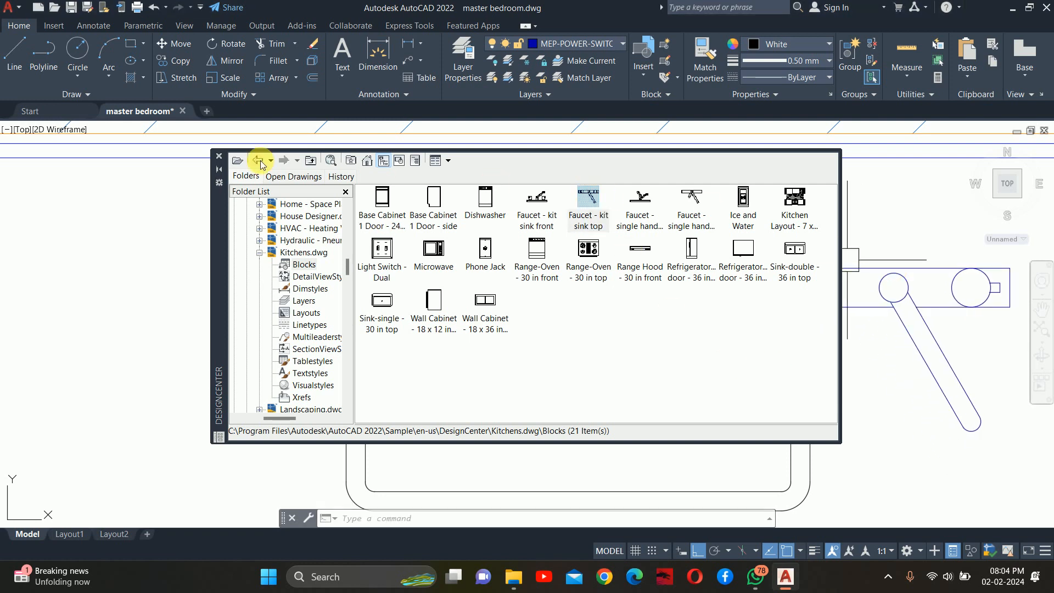
{"action": "left_click", "coordinate": [218, 156]}
Step: Move the faucet by its central circle's centre to midway between the upper-edge midpoints of the basin's outer and inner outlines
{"action": "type", "text": "m"}
{"action": "key", "text": "Return"}
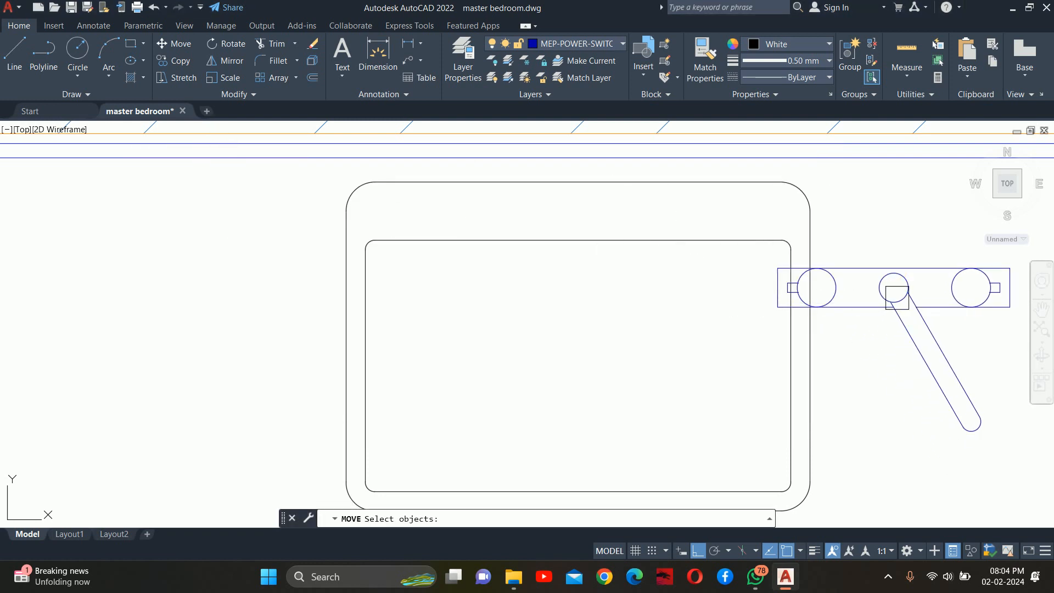
{"action": "left_click", "coordinate": [894, 287]}
{"action": "key", "text": "Return"}
{"action": "left_click", "coordinate": [894, 287]}
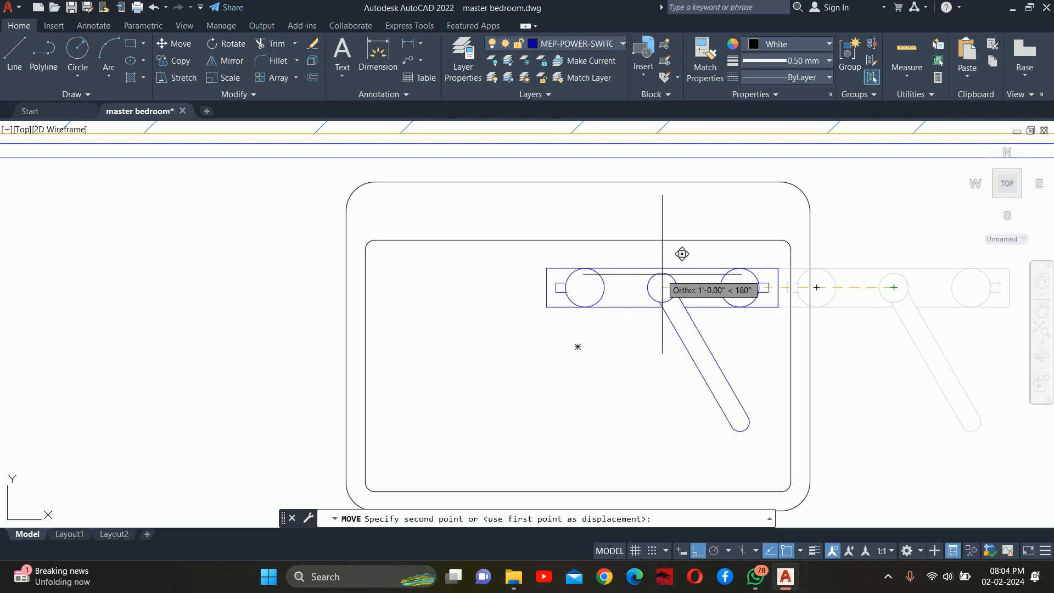
{"action": "middle_click_drag", "start_coordinate": [678, 253], "coordinate": [695, 325]}
{"action": "type", "text": "MTP"}
{"action": "key", "text": "Return"}
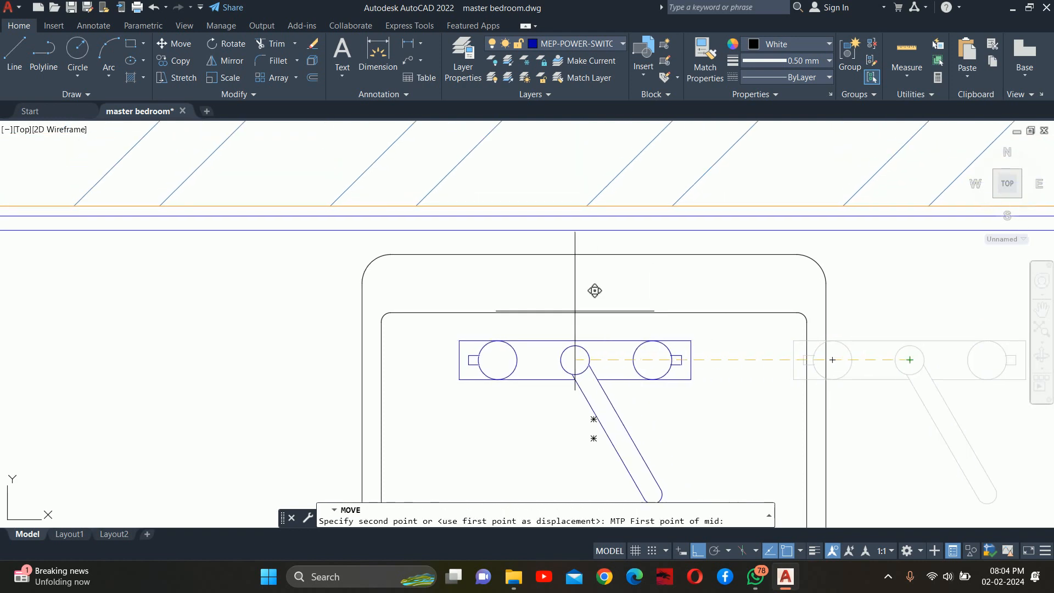
{"action": "left_click", "coordinate": [599, 294]}
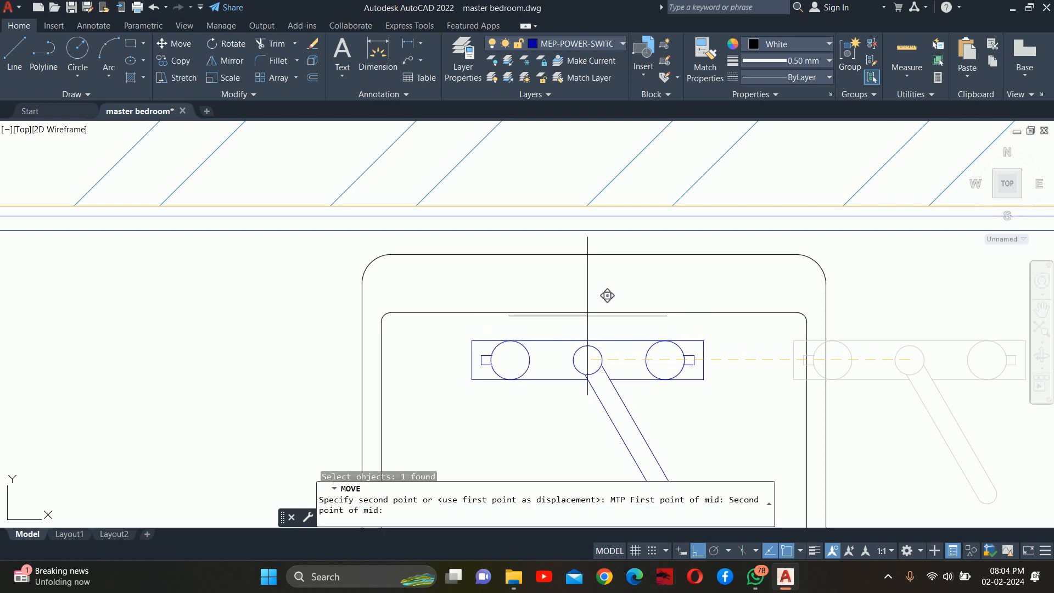
{"action": "left_click", "coordinate": [613, 234]}
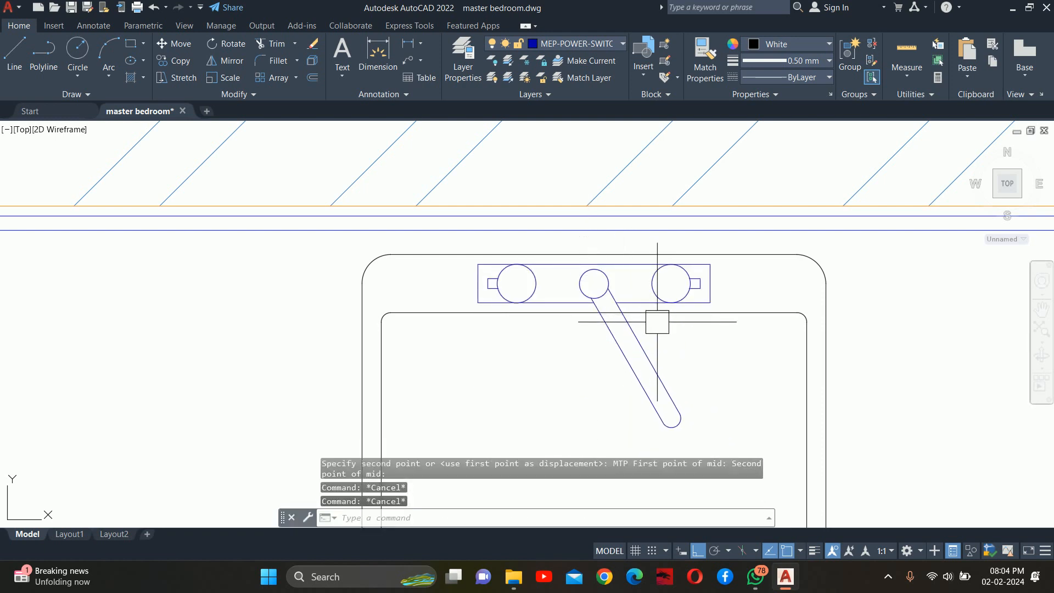
Step: Trim away the part of the basin's inner outline that crosses the faucet spout
{"action": "type", "text": "TR"}
{"action": "key", "text": "Return"}
{"action": "scroll", "coordinate": [618, 317], "scroll_direction": "up", "scroll_amount": 7}
{"action": "left_click", "coordinate": [601, 306]}
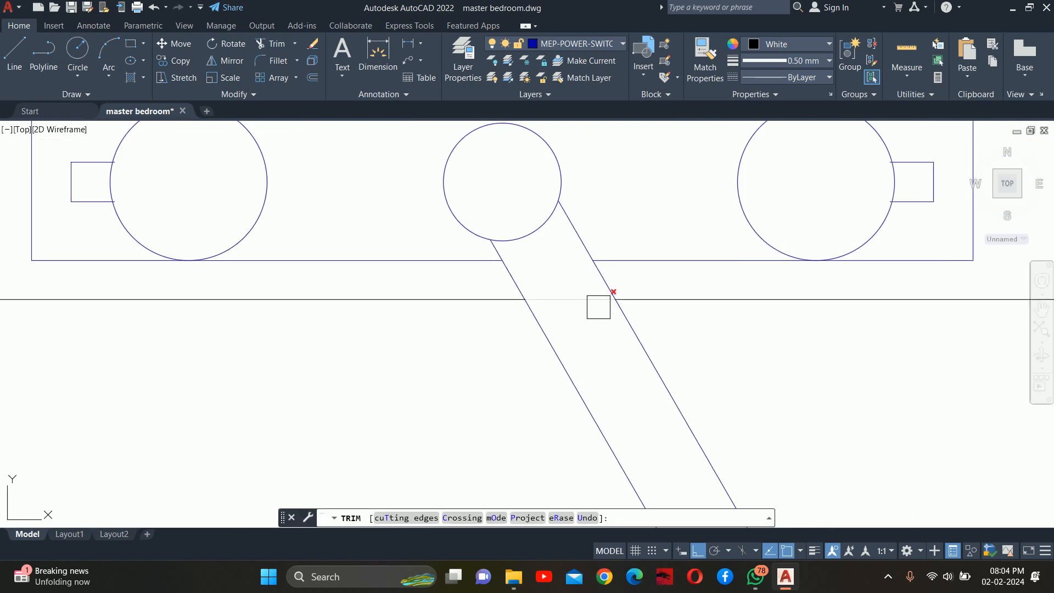
{"action": "key", "text": "Escape"}
{"action": "scroll", "coordinate": [575, 298], "scroll_direction": "down", "scroll_amount": 7}
{"action": "scroll", "coordinate": [573, 299], "scroll_direction": "down", "scroll_amount": 5}
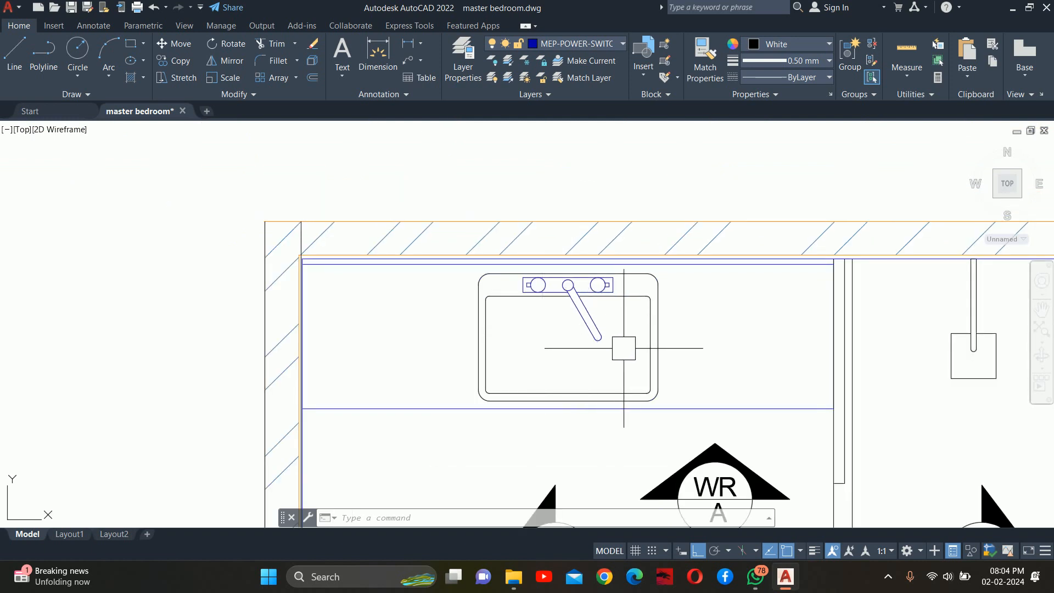
Step: Delete the 12' dimension across the open area beside the washroom
{"action": "scroll", "coordinate": [604, 351], "scroll_direction": "down", "scroll_amount": 7}
{"action": "middle_click_drag", "start_coordinate": [628, 329], "coordinate": [556, 274]}
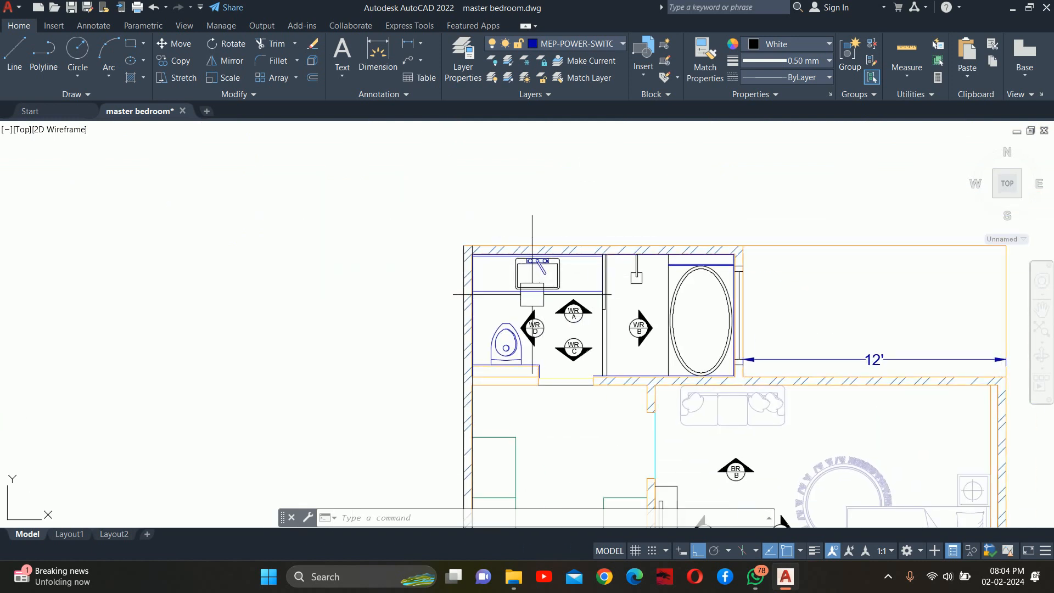
{"action": "scroll", "coordinate": [528, 298], "scroll_direction": "down", "scroll_amount": 6}
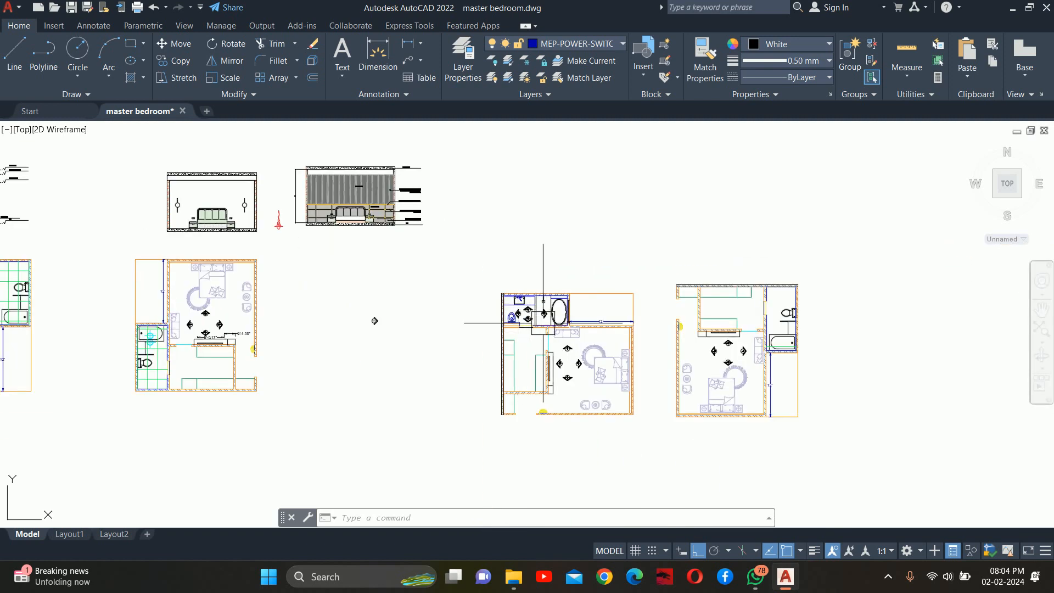
{"action": "scroll", "coordinate": [543, 323], "scroll_direction": "up", "scroll_amount": 6}
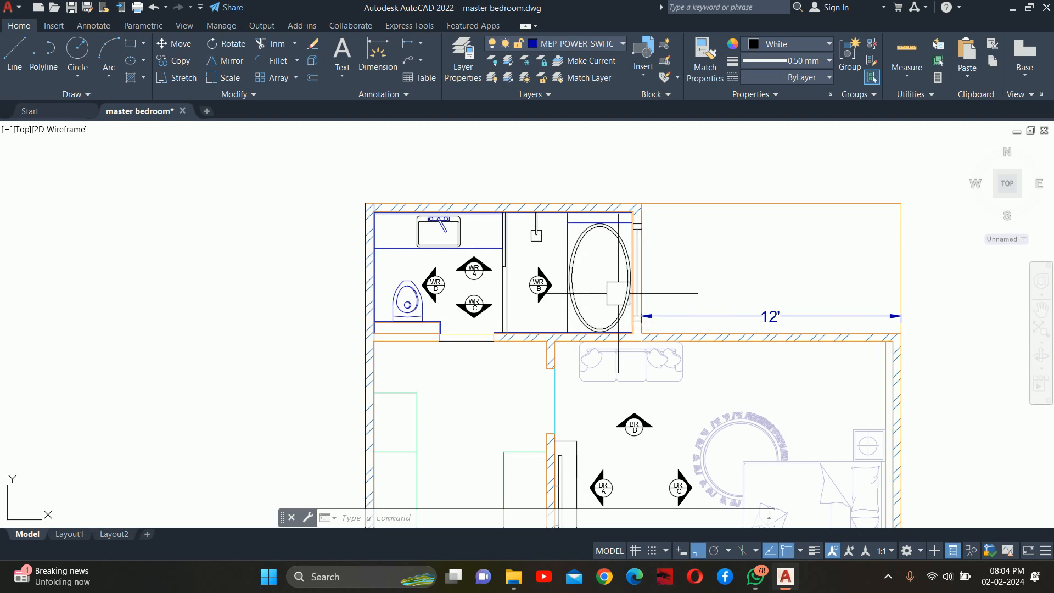
{"action": "left_click", "coordinate": [716, 318]}
{"action": "key", "text": "Delete"}
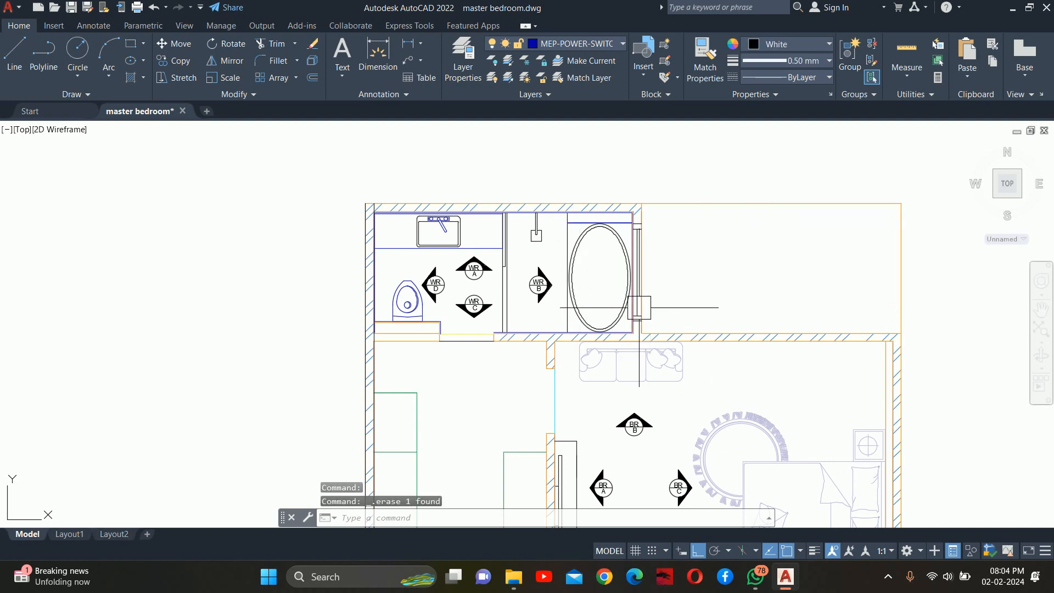
{"action": "middle_click_drag", "start_coordinate": [644, 296], "coordinate": [659, 244]}
{"action": "key", "text": "Escape"}
{"action": "key", "text": "Escape"}
{"action": "key", "text": "Escape"}
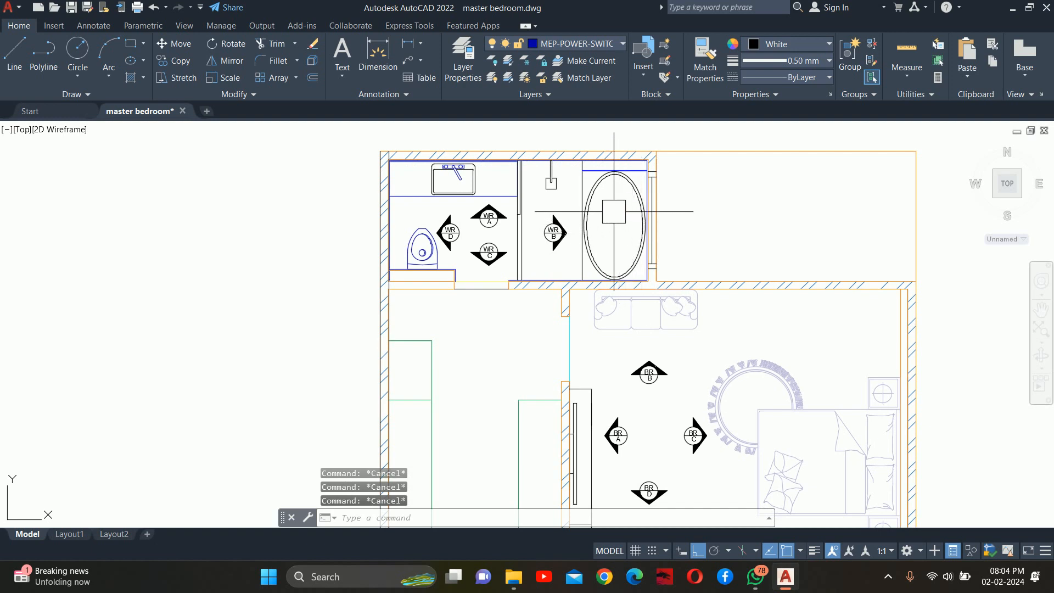
{"action": "type", "text": "REC"}
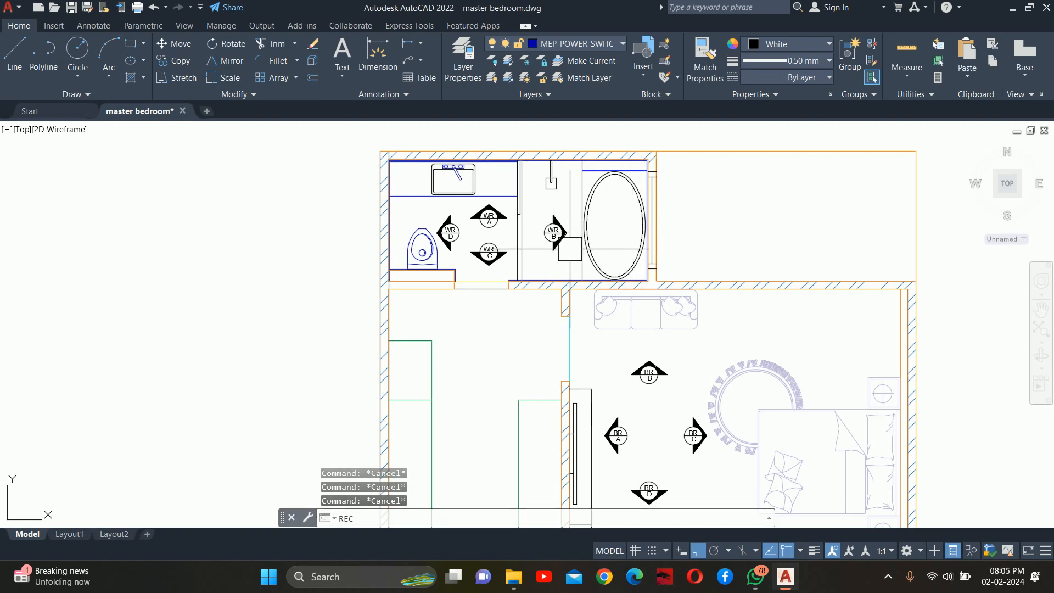
{"action": "key", "text": "Escape"}
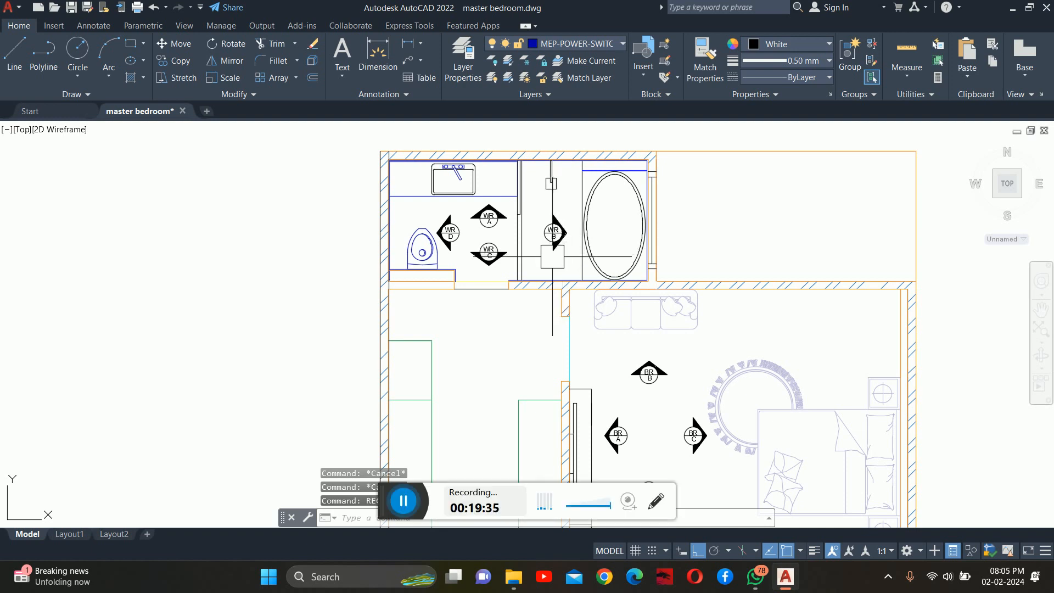
{"action": "left_click", "coordinate": [402, 504]}
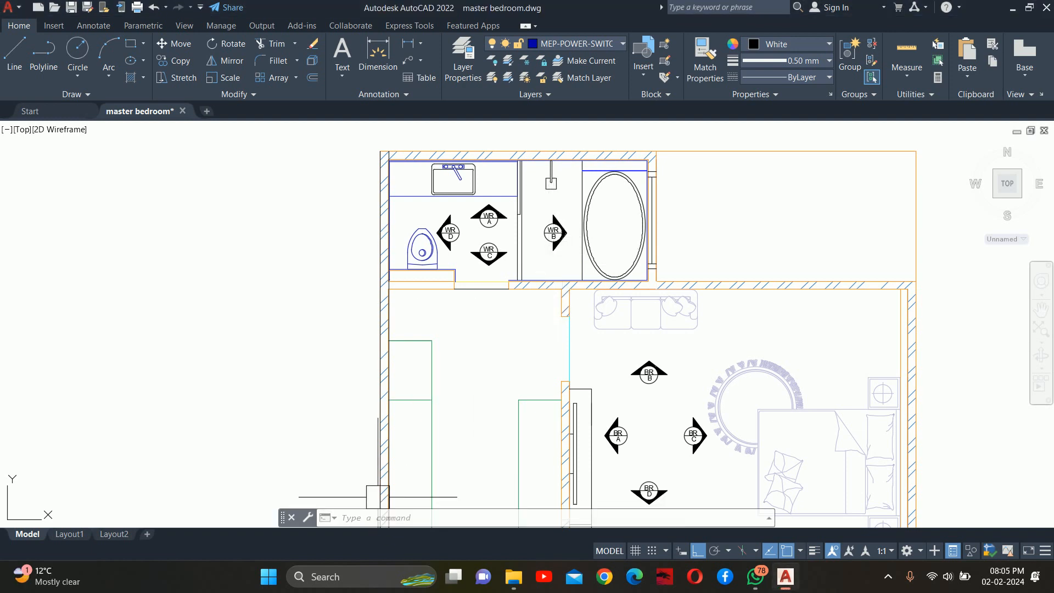
{"action": "key", "text": "Escape"}
{"action": "key", "text": "Escape"}
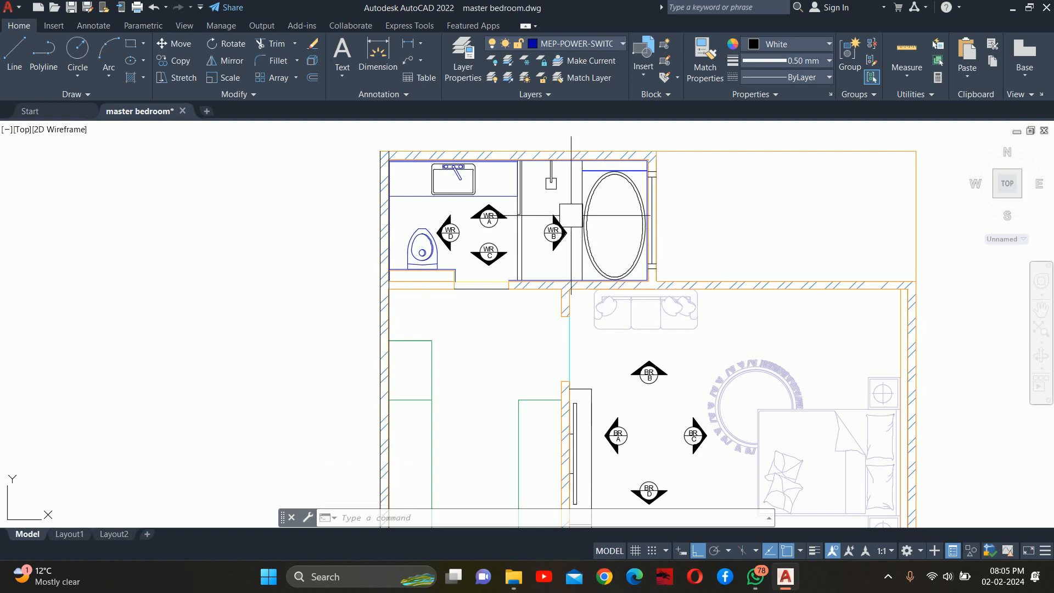
{"action": "scroll", "coordinate": [571, 216], "scroll_direction": "down", "scroll_amount": 6}
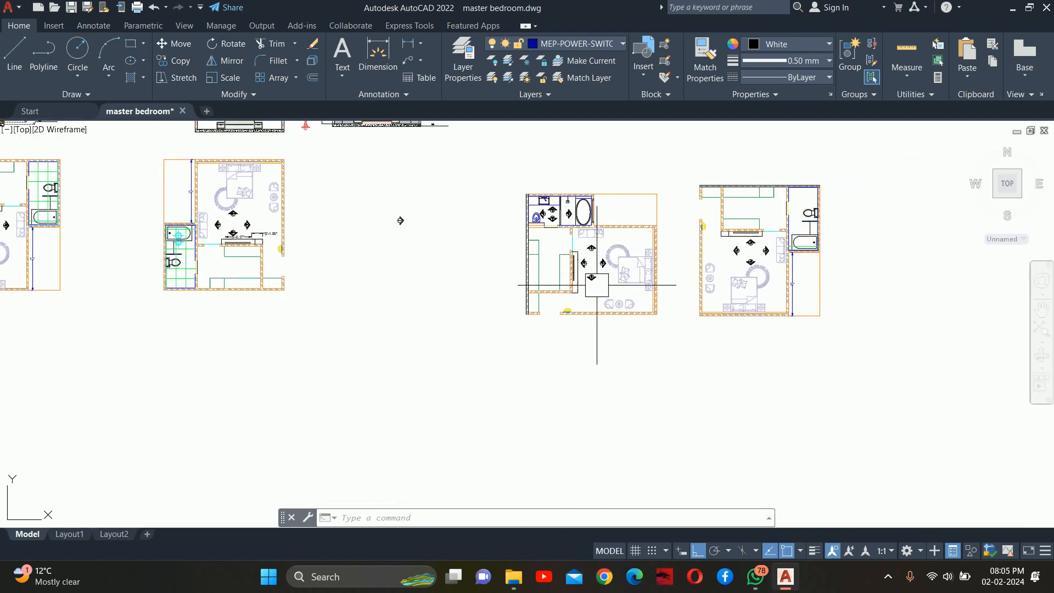
{"action": "scroll", "coordinate": [565, 204], "scroll_direction": "up", "scroll_amount": 2}
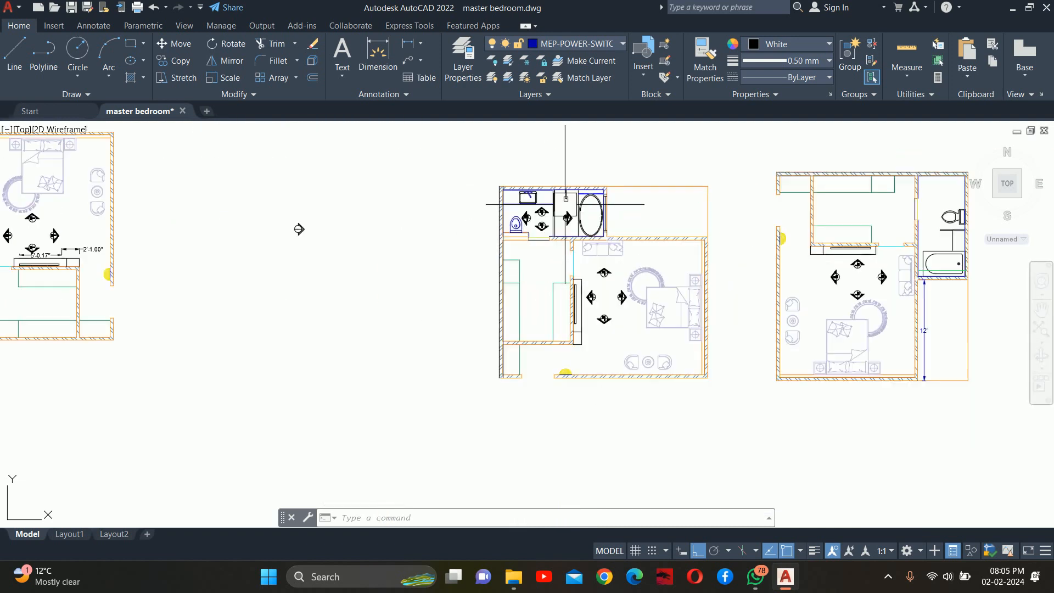
{"action": "scroll", "coordinate": [566, 204], "scroll_direction": "up", "scroll_amount": 4}
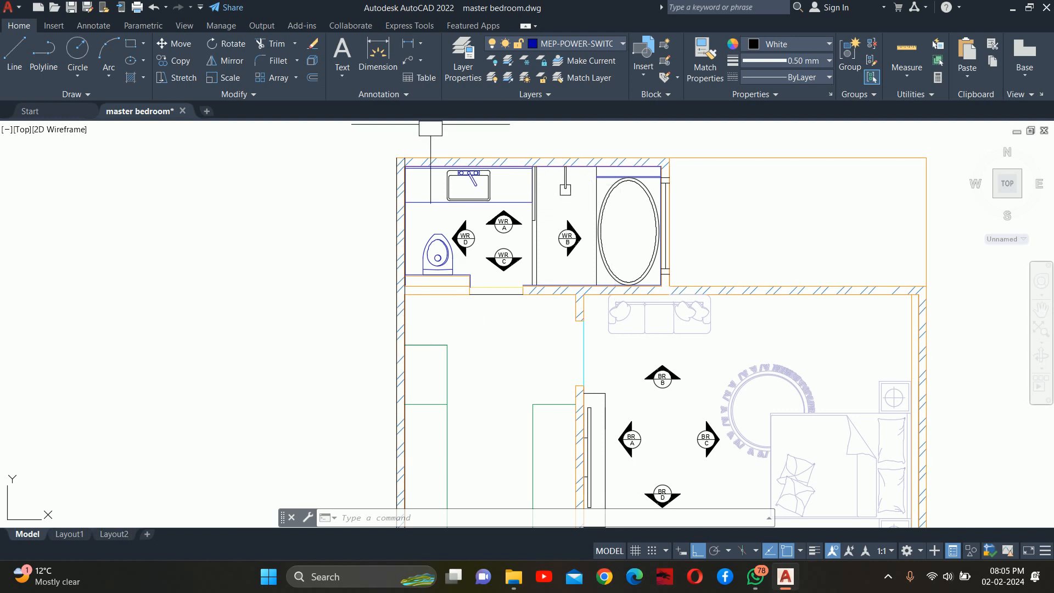
{"action": "key", "text": "Escape"}
{"action": "key", "text": "Escape"}
{"action": "key", "text": "Escape"}
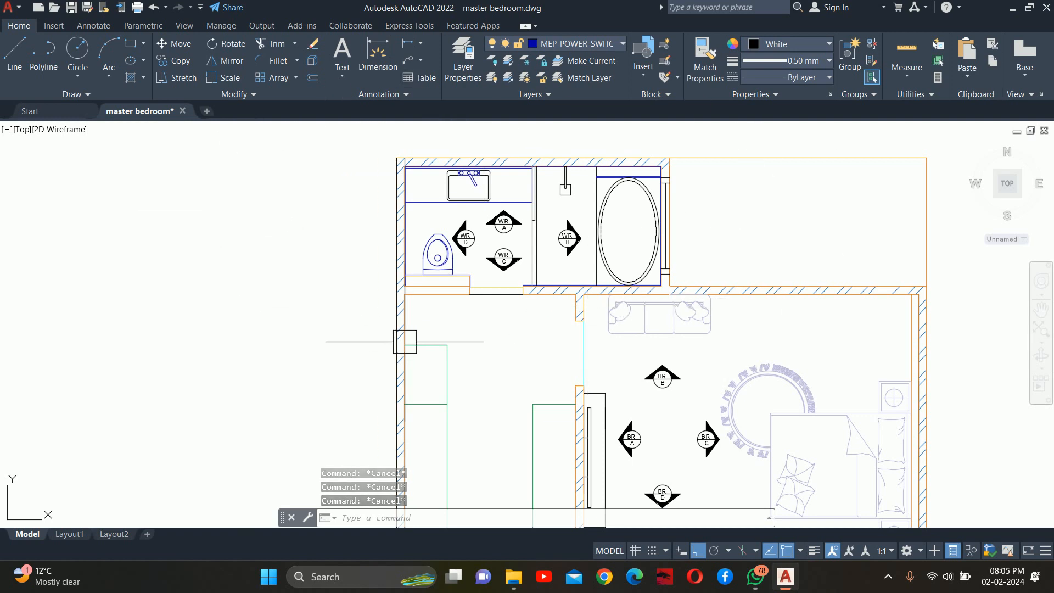
{"action": "key", "text": "Escape"}
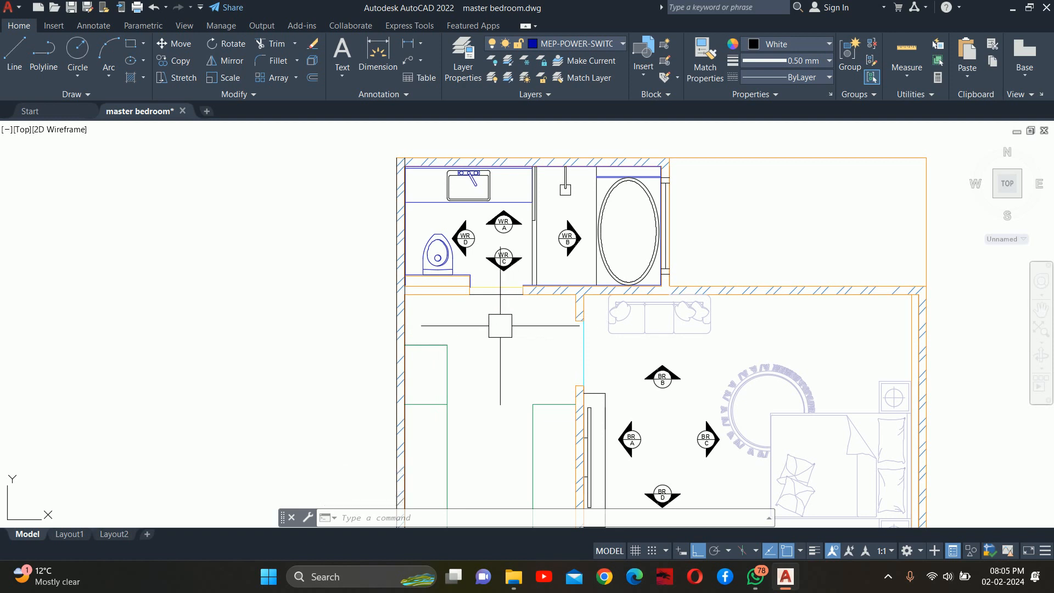
Step: Copy the whole master bedroom plan with its washroom to the empty space beyond the rotated plan, on the same horizontal level
{"action": "scroll", "coordinate": [500, 326], "scroll_direction": "down", "scroll_amount": 6}
{"action": "type", "text": "co"}
{"action": "key", "text": "Return"}
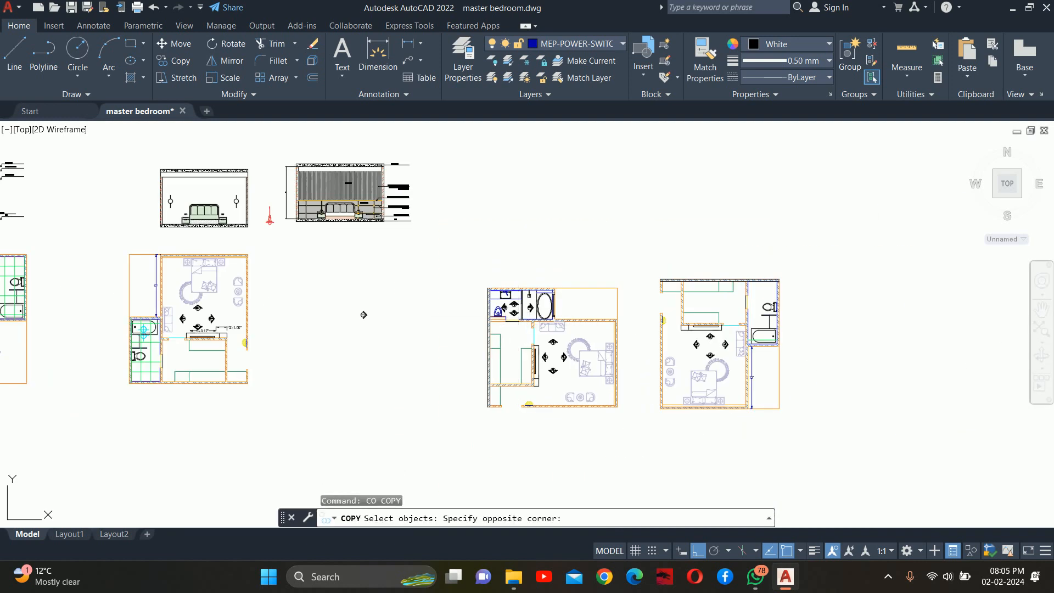
{"action": "left_click", "coordinate": [626, 421]}
{"action": "key", "text": "Return"}
{"action": "left_click", "coordinate": [625, 421]}
{"action": "middle_click_drag", "start_coordinate": [826, 423], "coordinate": [472, 412]}
{"action": "left_click", "coordinate": [637, 395]}
{"action": "key", "text": "Escape"}
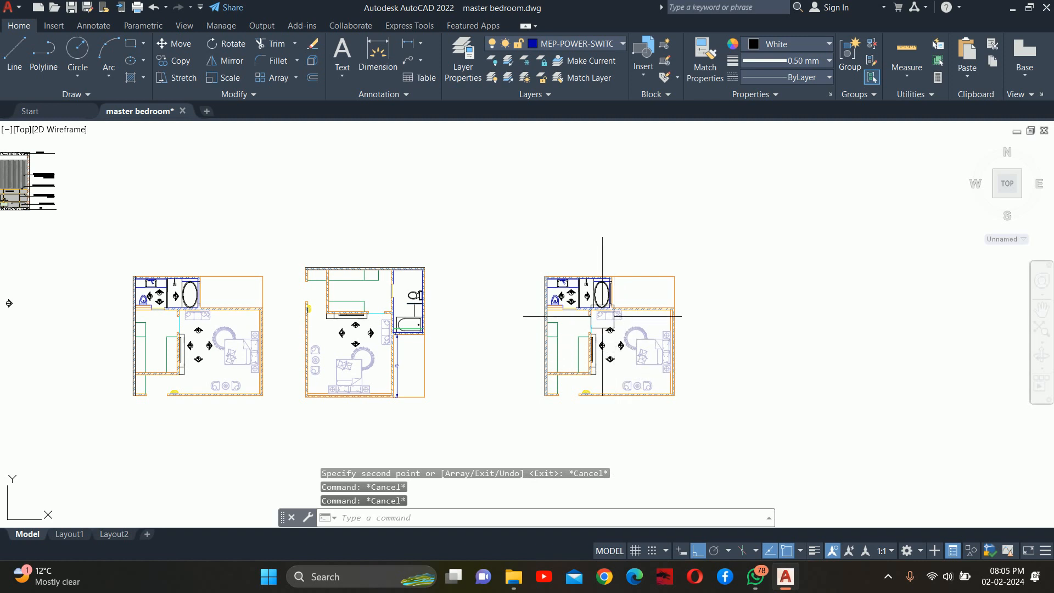
Step: Start a rectangle in the washroom of the copied plan
{"action": "scroll", "coordinate": [586, 297], "scroll_direction": "up", "scroll_amount": 6}
{"action": "middle_click_drag", "start_coordinate": [570, 328], "coordinate": [519, 306]}
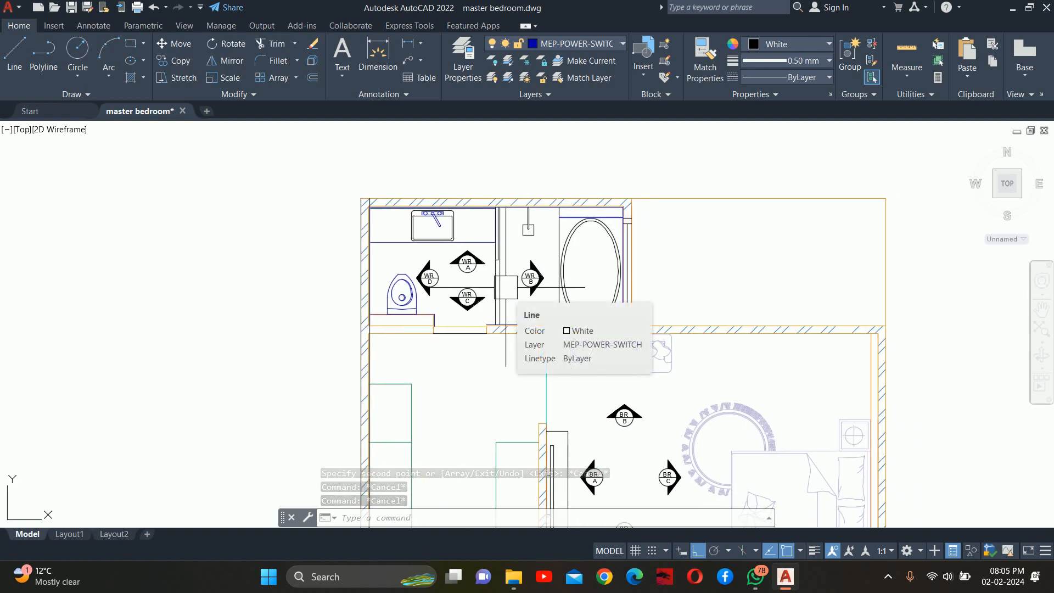
{"action": "type", "text": "REC"}
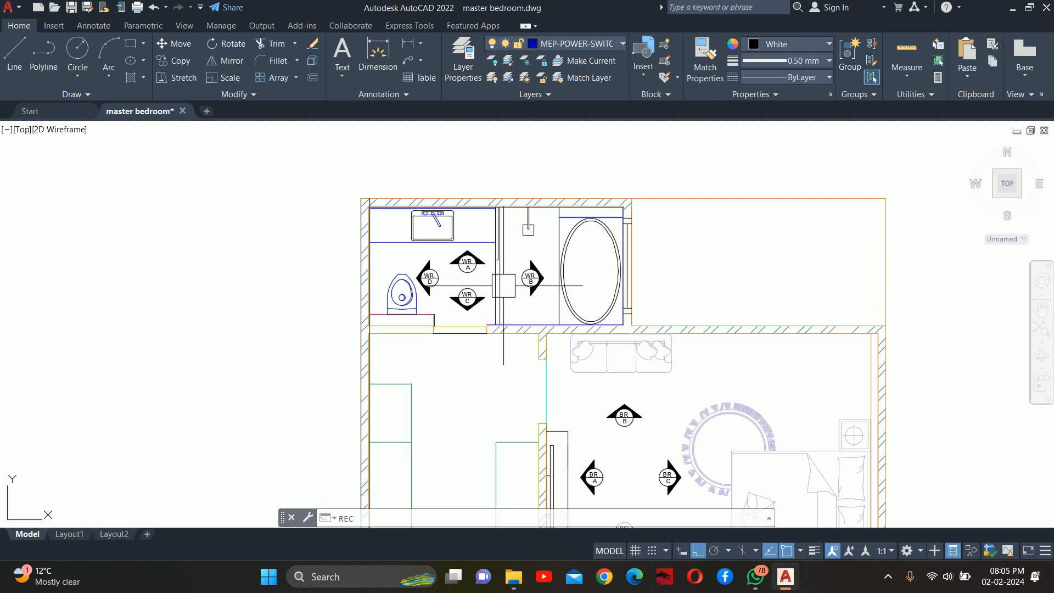
Step: Draw a rectangle enclosing the washroom plan, slightly outside its walls and overlapping the bedroom sofa below
{"action": "key", "text": "Return"}
{"action": "left_click", "coordinate": [315, 171]}
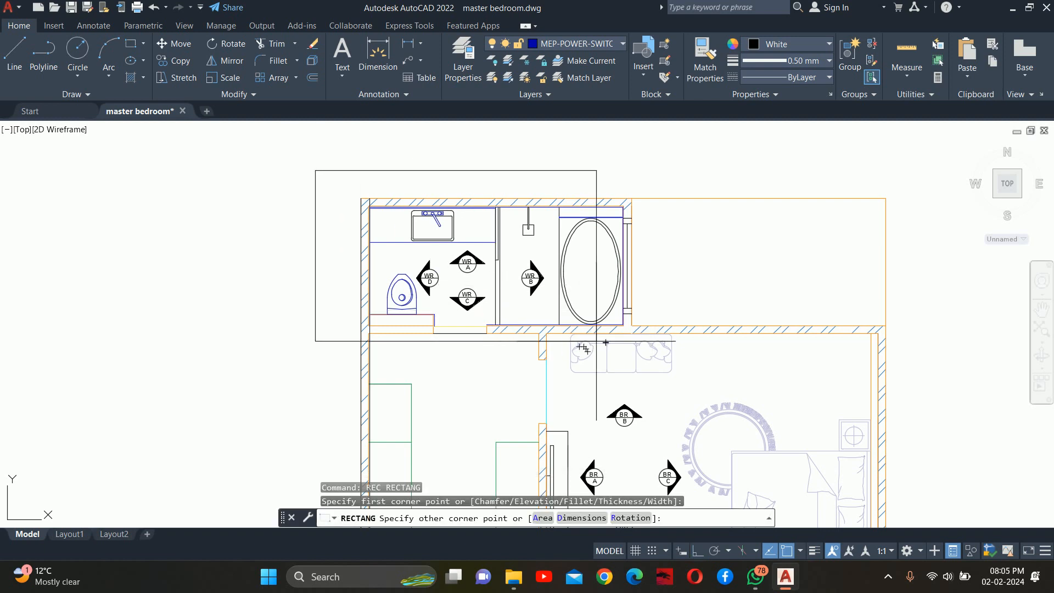
{"action": "scroll", "coordinate": [648, 368], "scroll_direction": "up", "scroll_amount": 5}
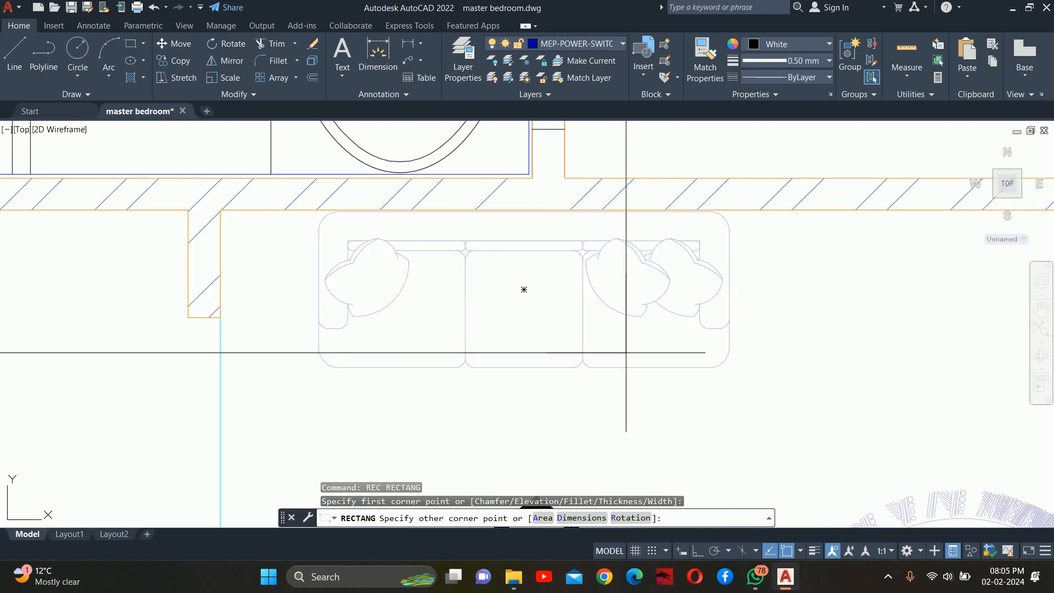
{"action": "left_click", "coordinate": [608, 340]}
{"action": "scroll", "coordinate": [650, 342], "scroll_direction": "down", "scroll_amount": 4}
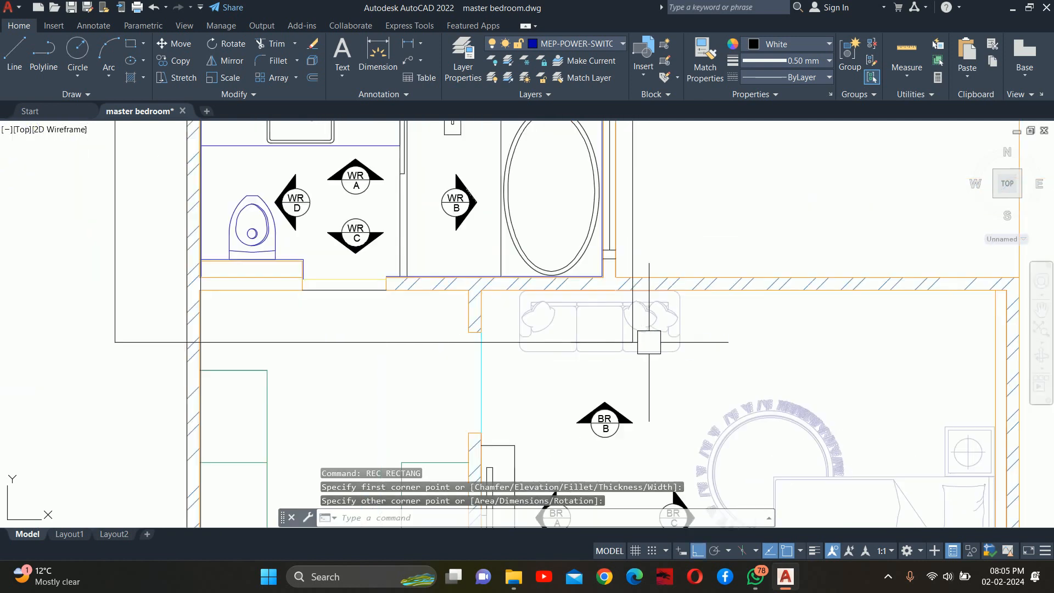
{"action": "scroll", "coordinate": [649, 343], "scroll_direction": "down", "scroll_amount": 2}
{"action": "key", "text": "Escape"}
{"action": "key", "text": "Escape"}
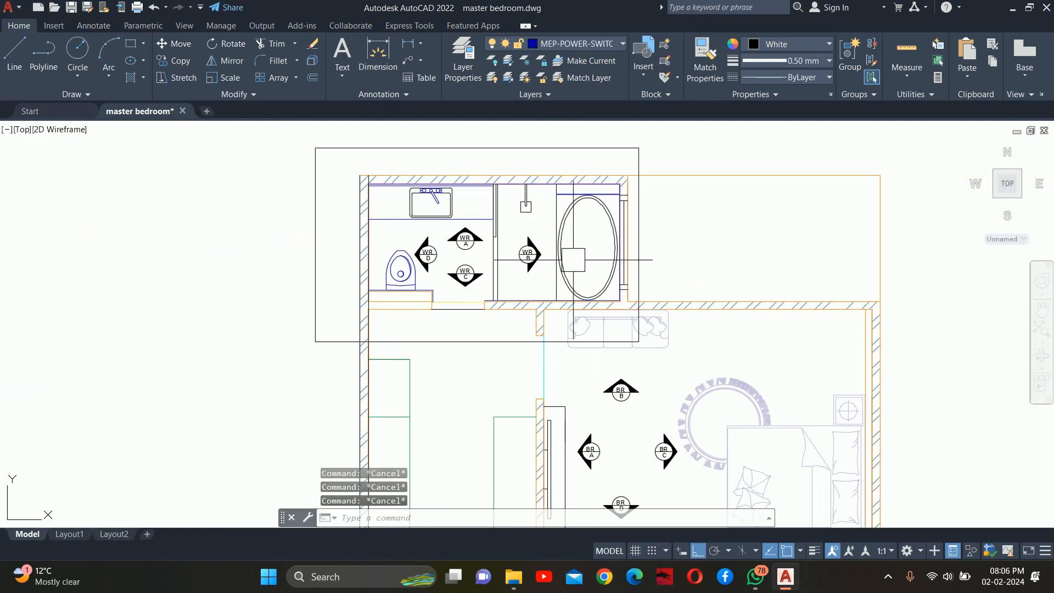
{"action": "scroll", "coordinate": [652, 340], "scroll_direction": "up", "scroll_amount": 4}
{"action": "left_click", "coordinate": [675, 321]}
{"action": "left_click", "coordinate": [648, 316]}
{"action": "key", "text": "Escape"}
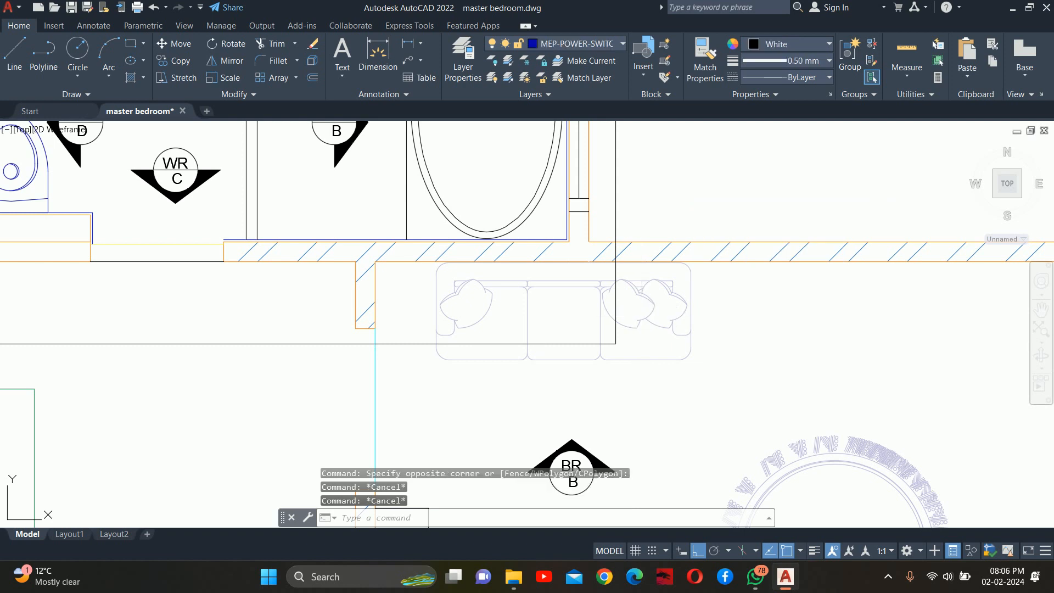
{"action": "left_click", "coordinate": [584, 283]}
{"action": "key", "text": "Escape"}
{"action": "scroll", "coordinate": [582, 280], "scroll_direction": "down", "scroll_amount": 2}
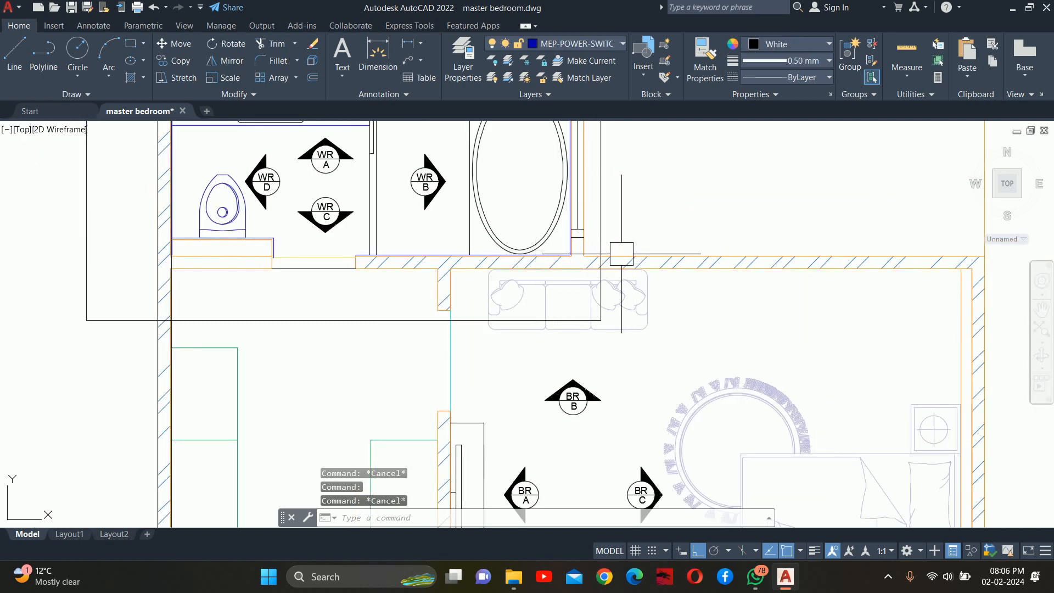
{"action": "scroll", "coordinate": [626, 261], "scroll_direction": "down", "scroll_amount": 2}
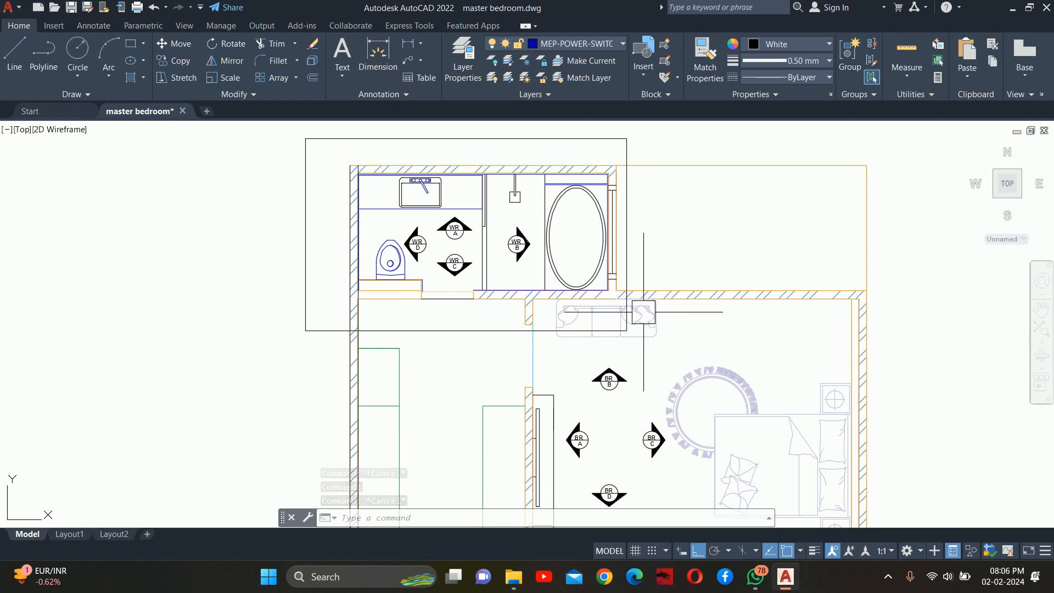
Step: Trim everything crossing the rectangle around the washroom on its outer side with EXTRIM
{"action": "key", "text": "Escape"}
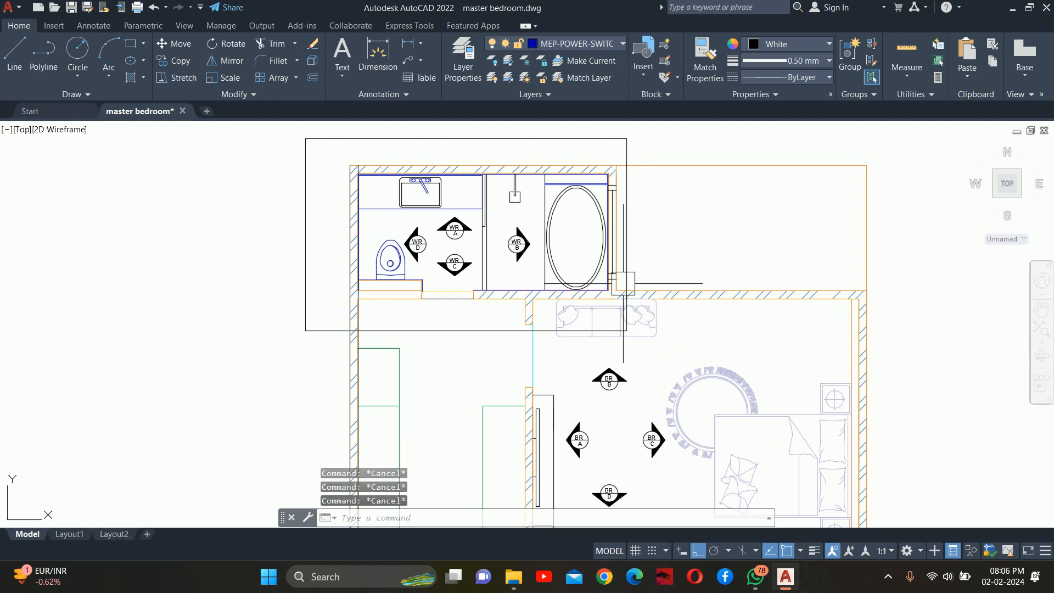
{"action": "key", "text": "Escape"}
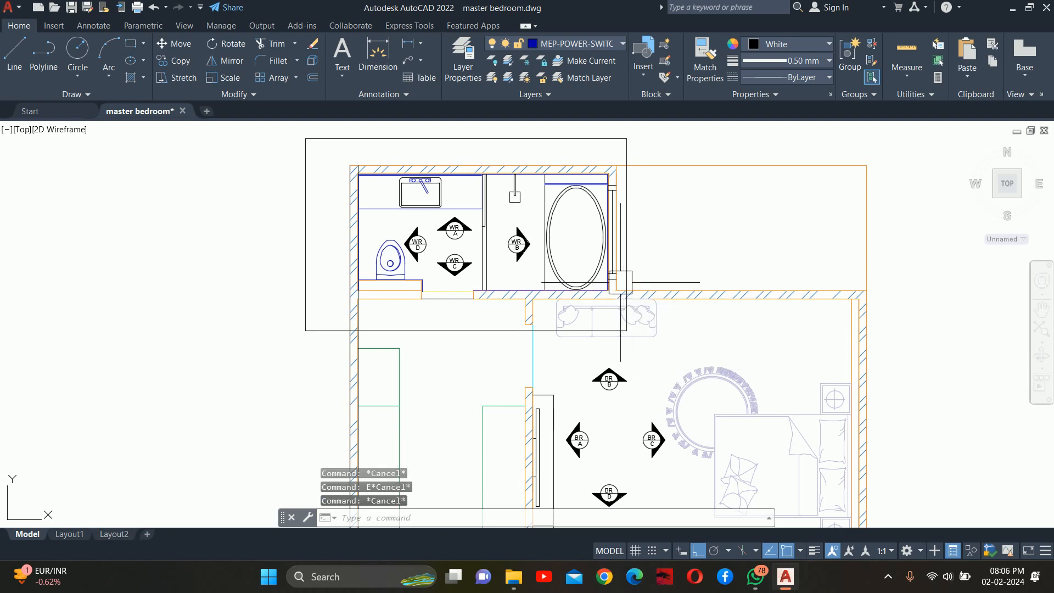
{"action": "type", "text": "xtr"}
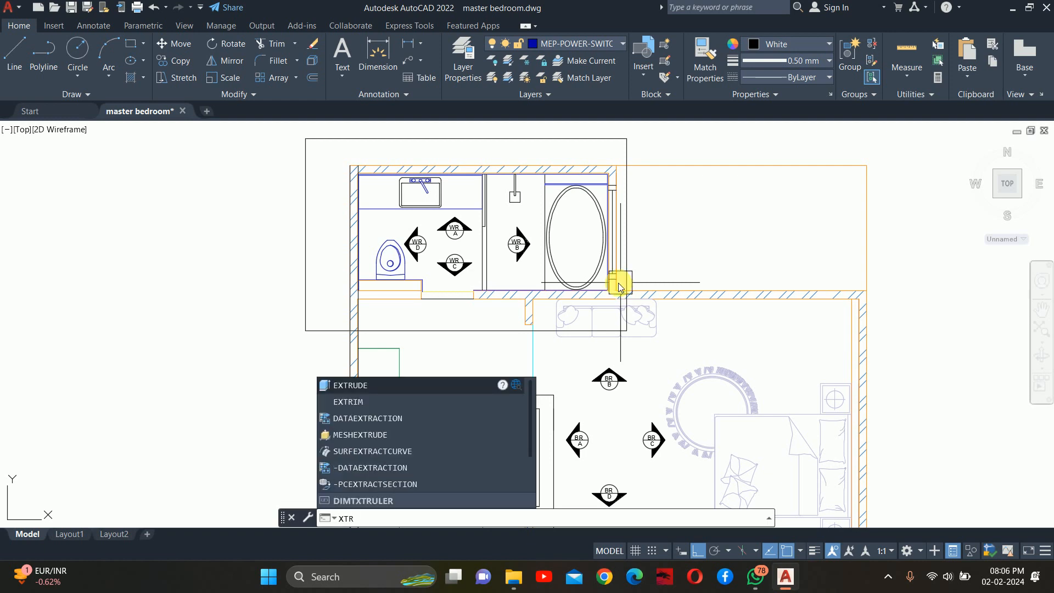
{"action": "type", "text": "i"}
{"action": "key", "text": "Return"}
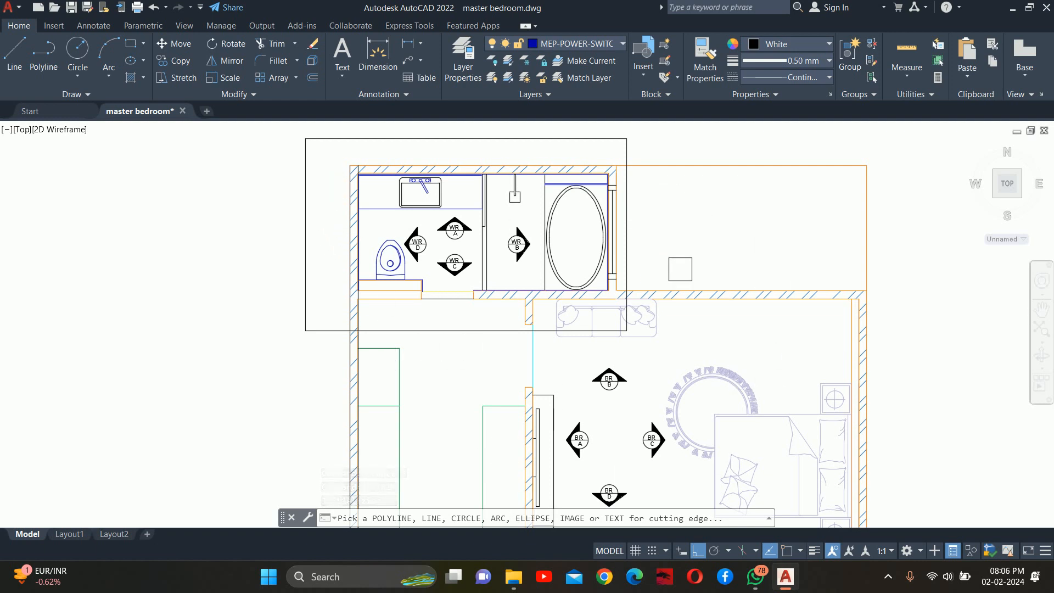
{"action": "left_click", "coordinate": [306, 214]}
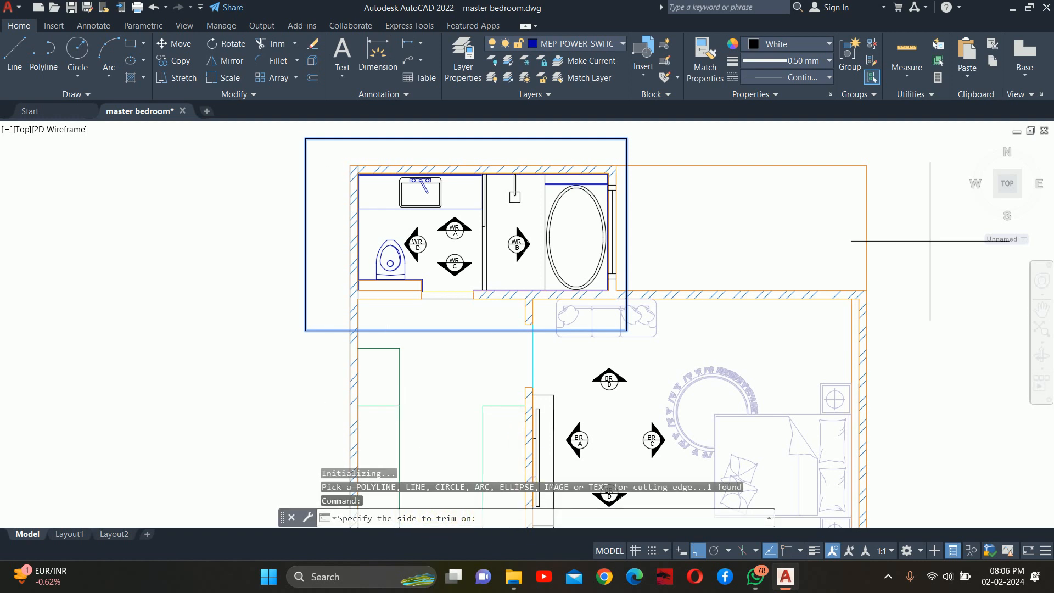
{"action": "left_click", "coordinate": [750, 203]}
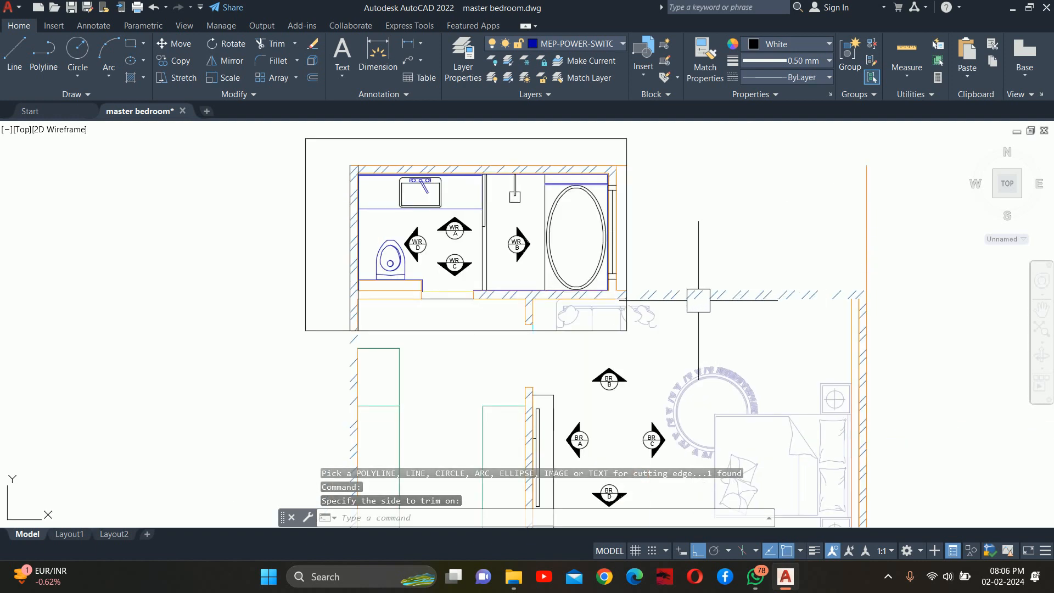
Step: Erase all leftover bedroom walls, furniture and symbols outside the rectangle around the washroom
{"action": "middle_click_drag", "start_coordinate": [695, 315], "coordinate": [642, 308]}
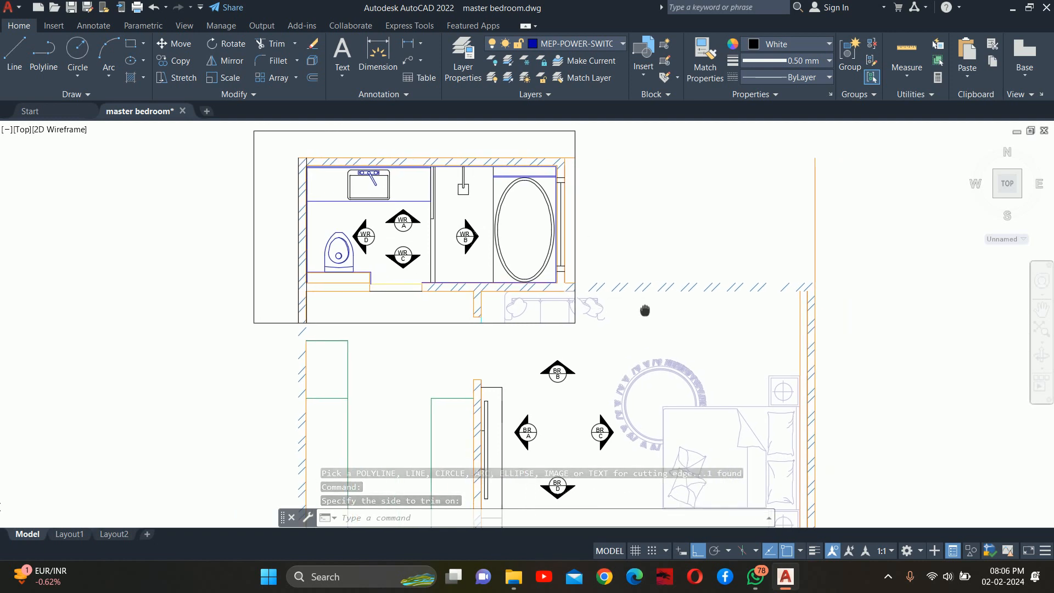
{"action": "left_click", "coordinate": [884, 139]}
{"action": "left_click", "coordinate": [586, 351]}
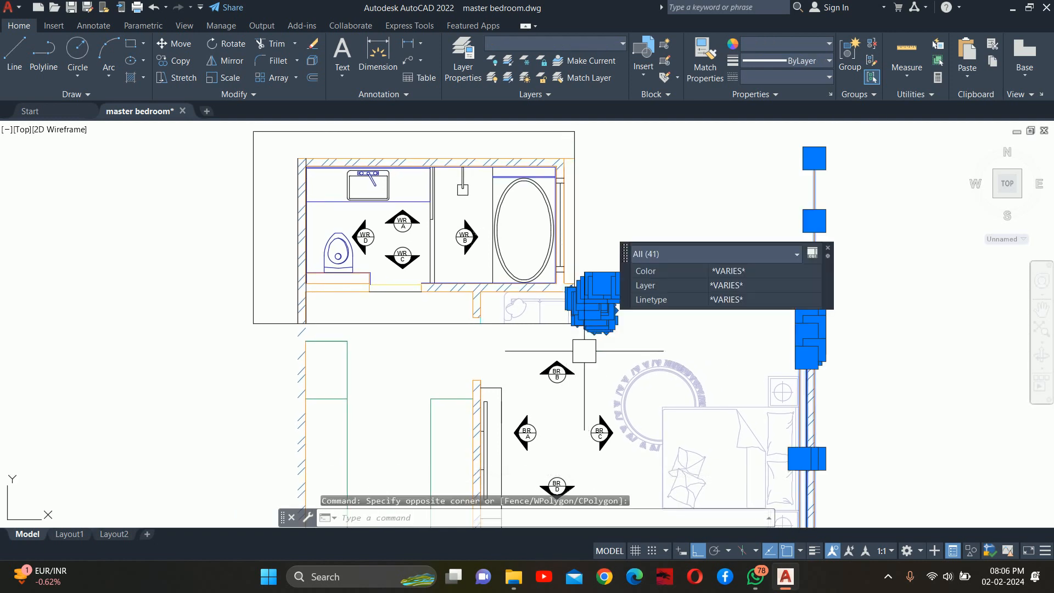
{"action": "key", "text": "Delete"}
{"action": "scroll", "coordinate": [710, 316], "scroll_direction": "down", "scroll_amount": 4}
{"action": "middle_click_drag", "start_coordinate": [726, 356], "coordinate": [683, 226]}
{"action": "left_click", "coordinate": [797, 375]}
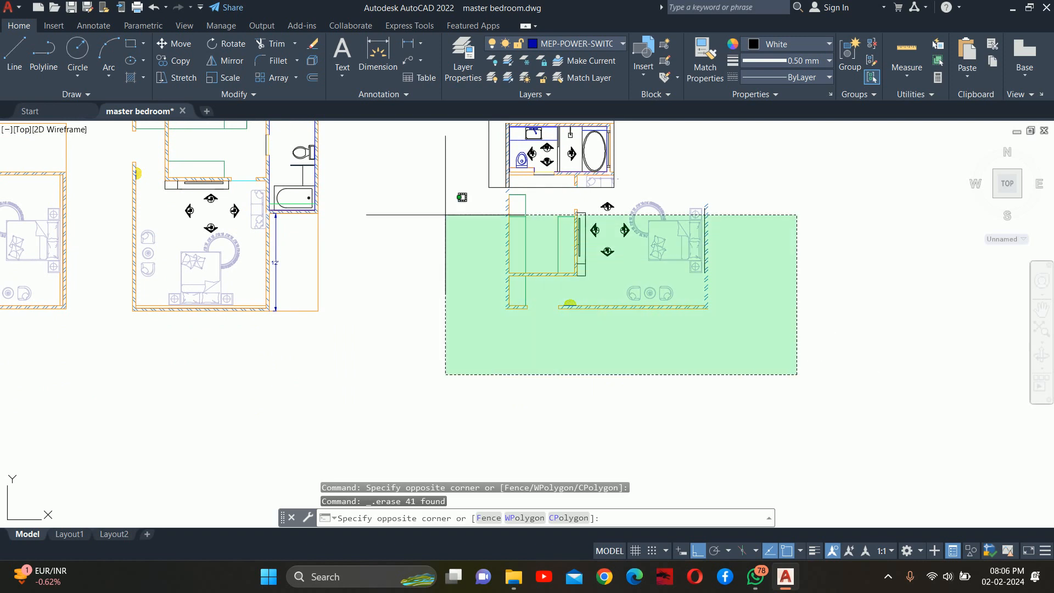
{"action": "left_click", "coordinate": [378, 192]}
{"action": "key", "text": "Delete"}
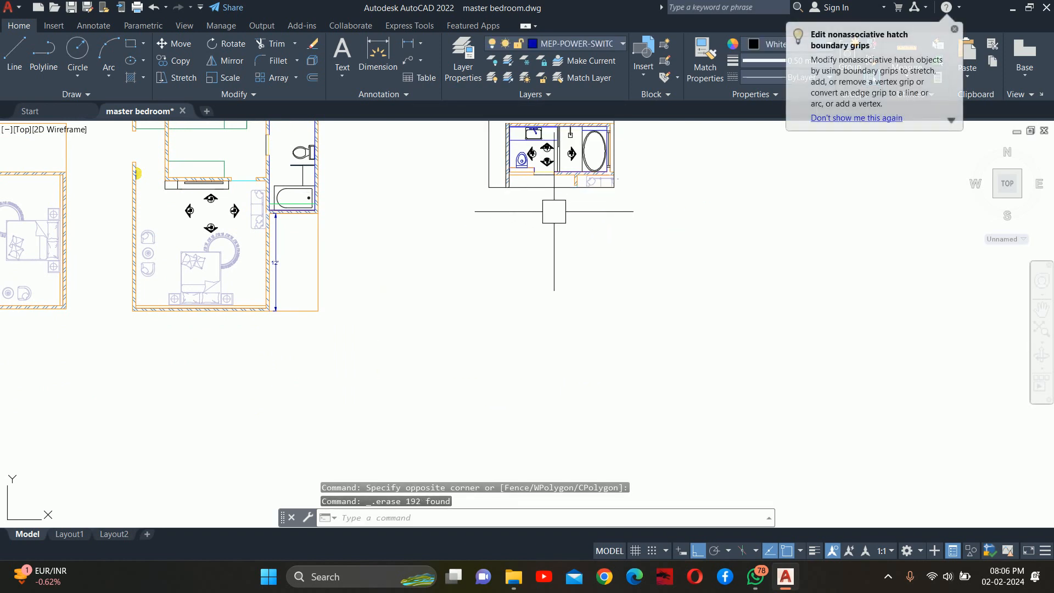
Step: Delete the cutting rectangle around the washroom plan
{"action": "middle_click_drag", "start_coordinate": [548, 212], "coordinate": [572, 294]}
{"action": "scroll", "coordinate": [532, 238], "scroll_direction": "up", "scroll_amount": 4}
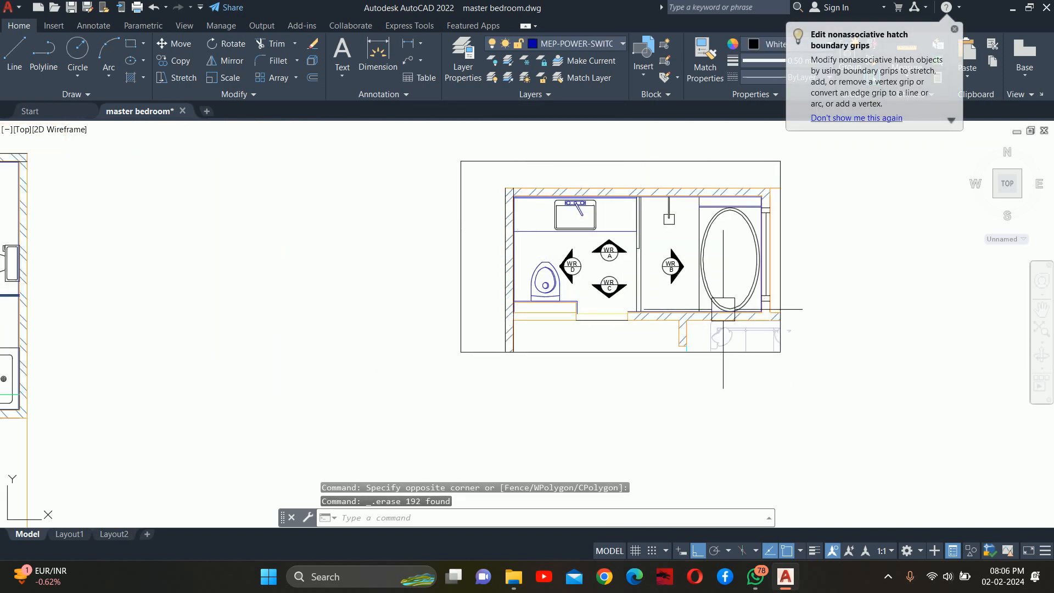
{"action": "key", "text": "Escape"}
{"action": "key", "text": "Escape"}
{"action": "left_click", "coordinate": [598, 160]}
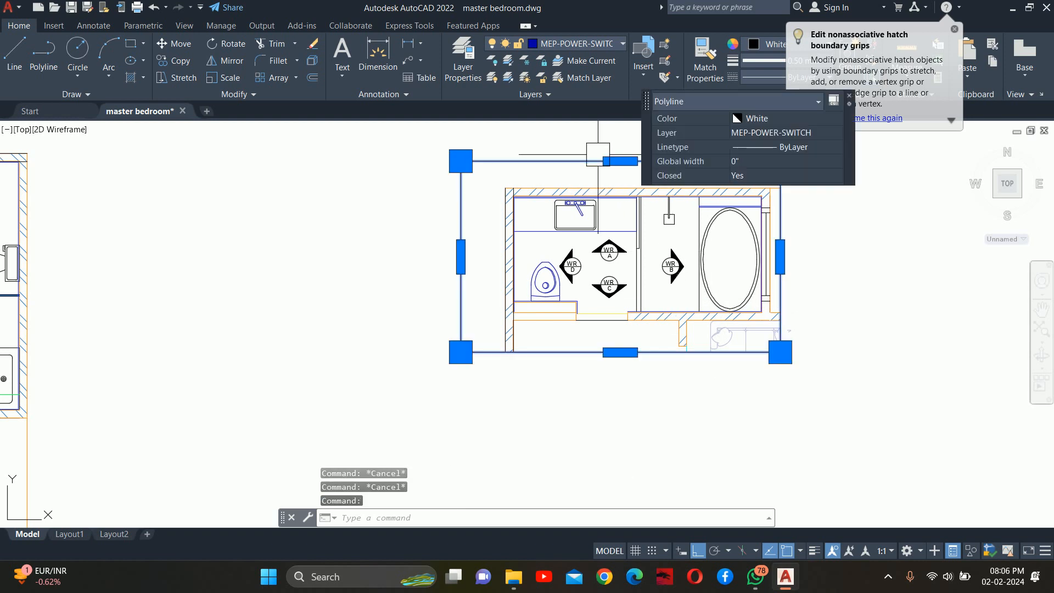
{"action": "key", "text": "Delete"}
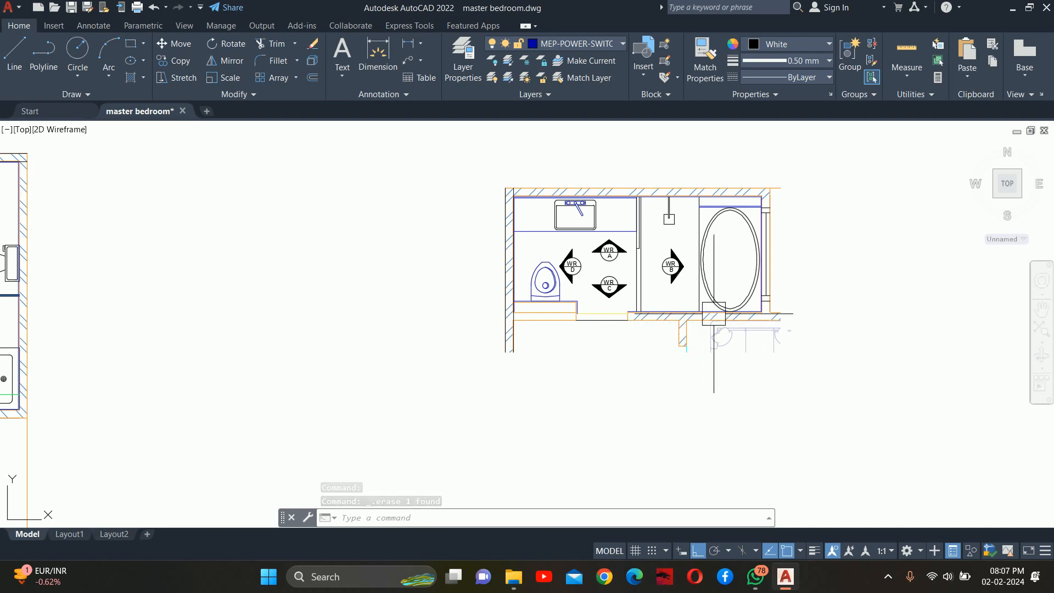
Step: Erase the stray sofa fragments lying beyond the washroom plan's lower right corner
{"action": "scroll", "coordinate": [792, 314], "scroll_direction": "up", "scroll_amount": 4}
{"action": "left_click", "coordinate": [812, 356]}
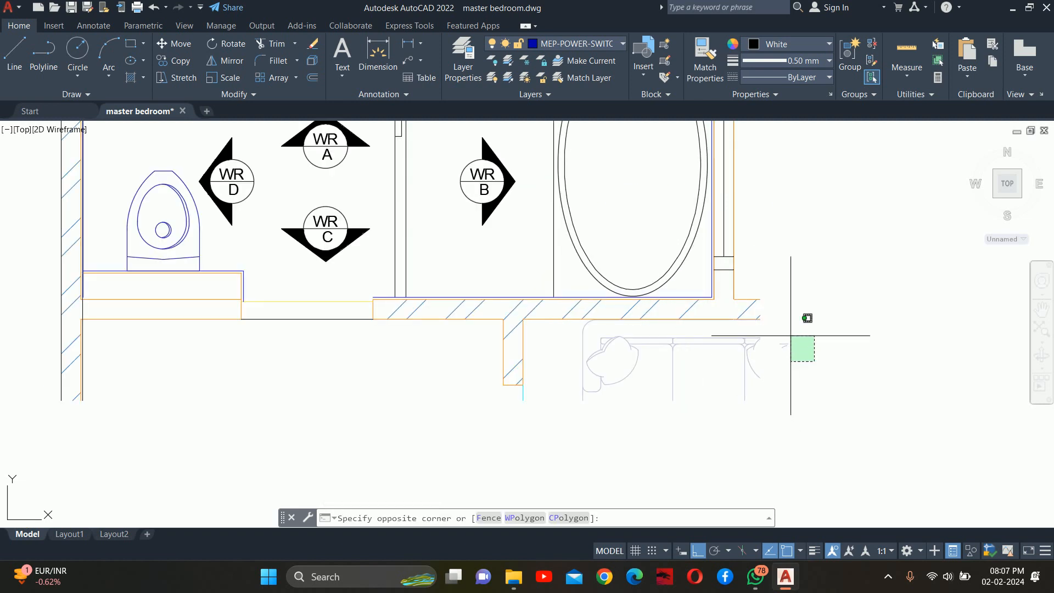
{"action": "left_click", "coordinate": [792, 337]}
{"action": "key", "text": "Delete"}
{"action": "scroll", "coordinate": [724, 392], "scroll_direction": "down", "scroll_amount": 2}
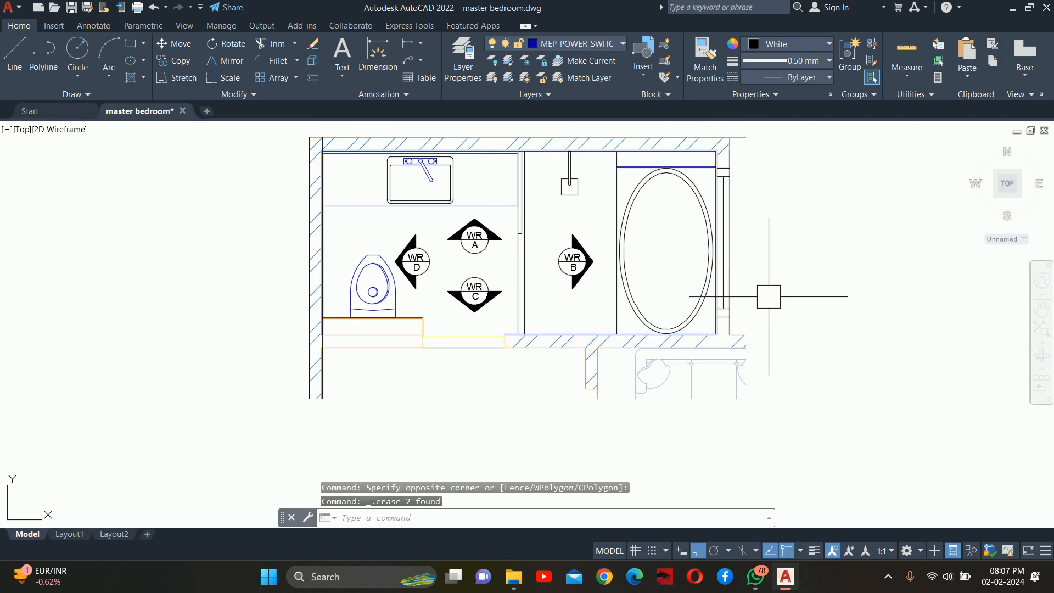
{"action": "key", "text": "Escape"}
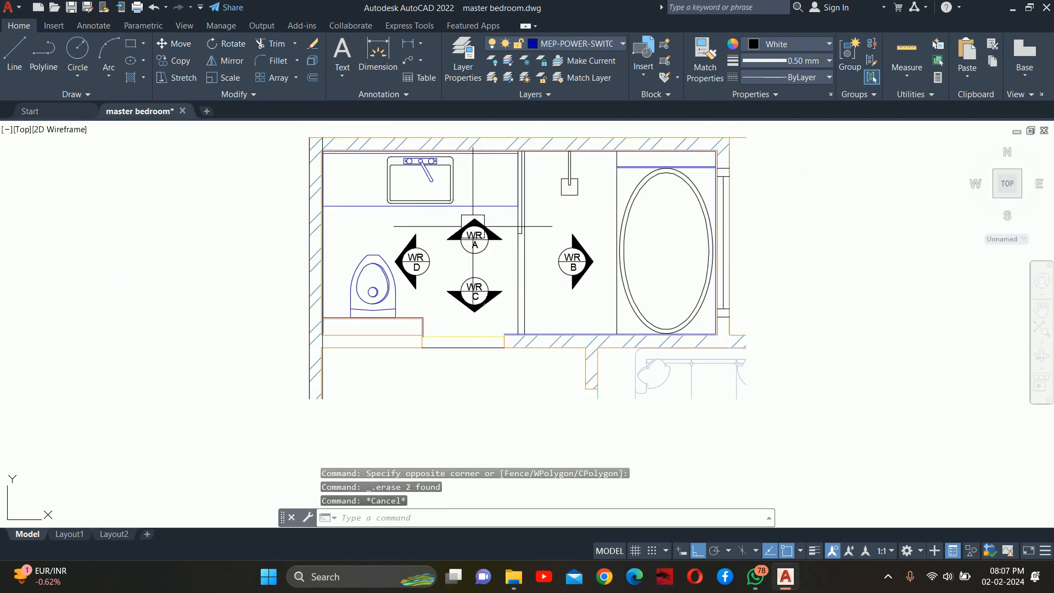
{"action": "key", "text": "Escape"}
{"action": "key", "text": "Escape"}
{"action": "scroll", "coordinate": [527, 272], "scroll_direction": "down", "scroll_amount": 2}
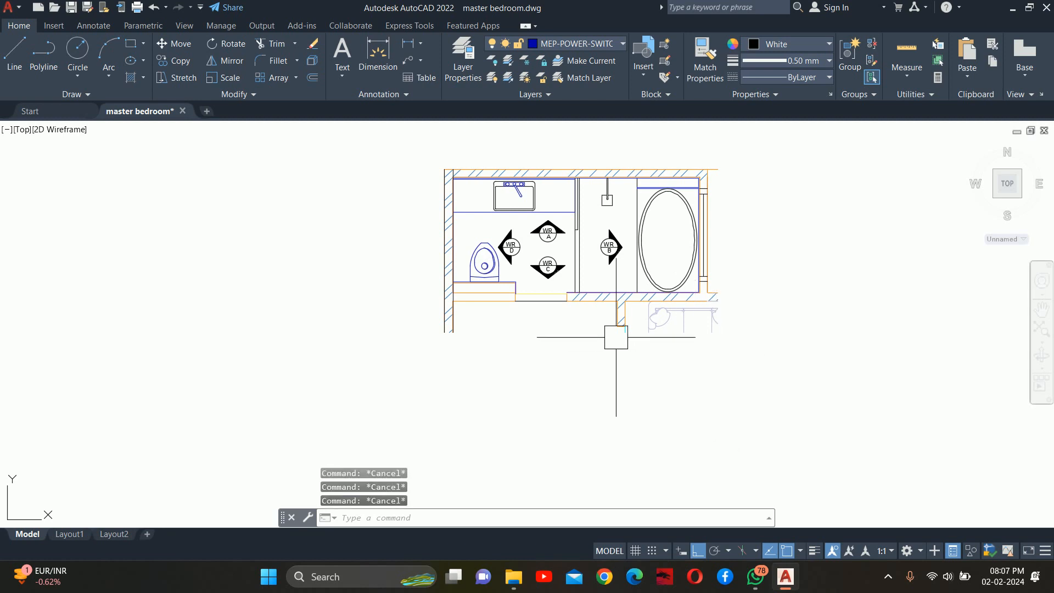
Step: Draw vertical construction lines through both ends of the washbasin counter in the washroom plan
{"action": "middle_click_drag", "start_coordinate": [531, 336], "coordinate": [527, 271]}
{"action": "type", "text": "x"}
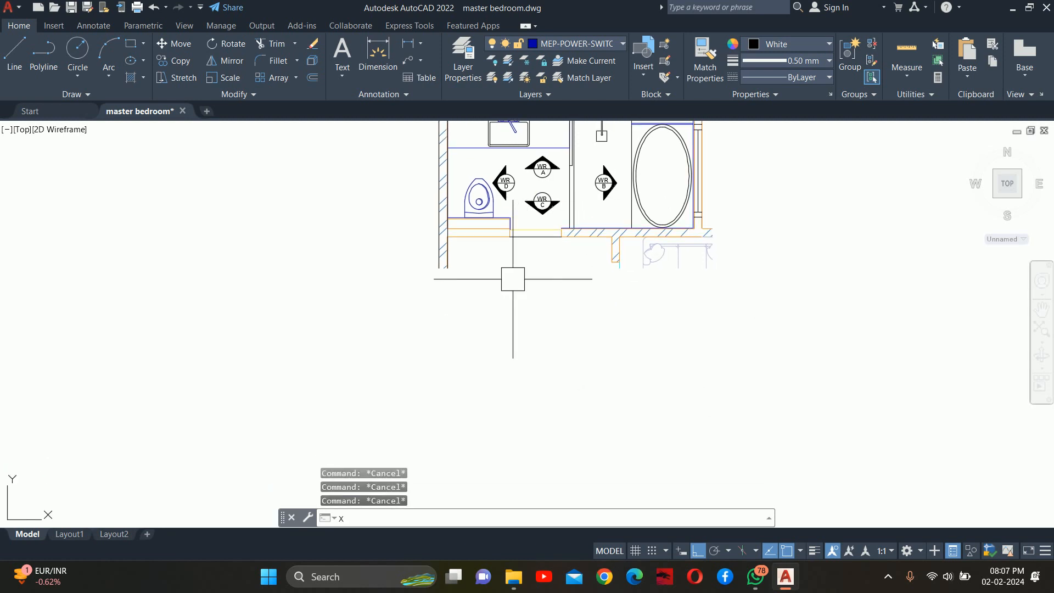
{"action": "middle_click_drag", "start_coordinate": [548, 163], "coordinate": [550, 265]}
{"action": "type", "text": "l"}
{"action": "key", "text": "Return"}
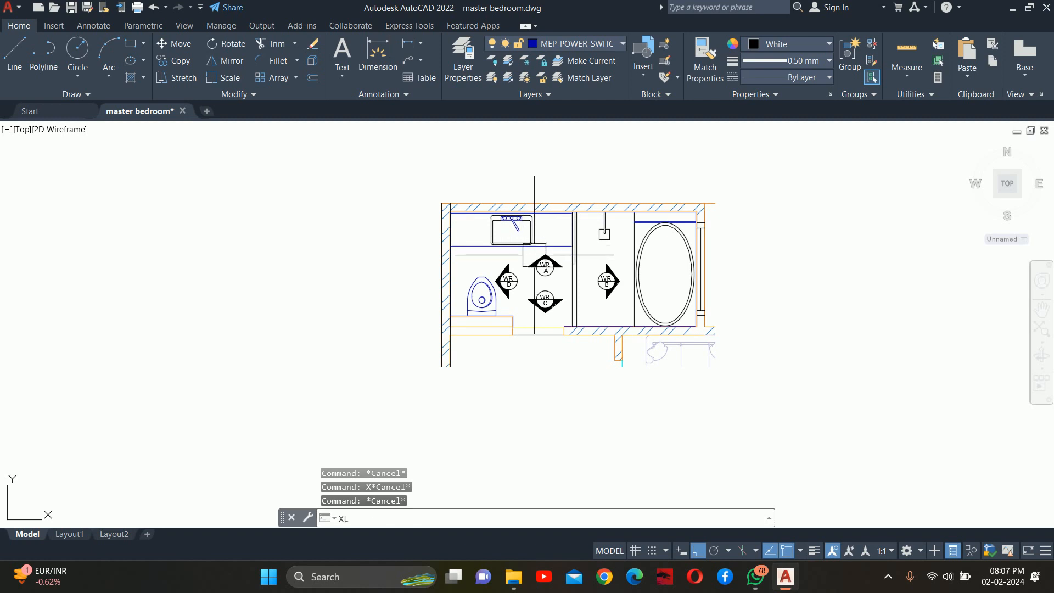
{"action": "type", "text": "v"}
{"action": "key", "text": "Return"}
{"action": "scroll", "coordinate": [454, 205], "scroll_direction": "up", "scroll_amount": 8}
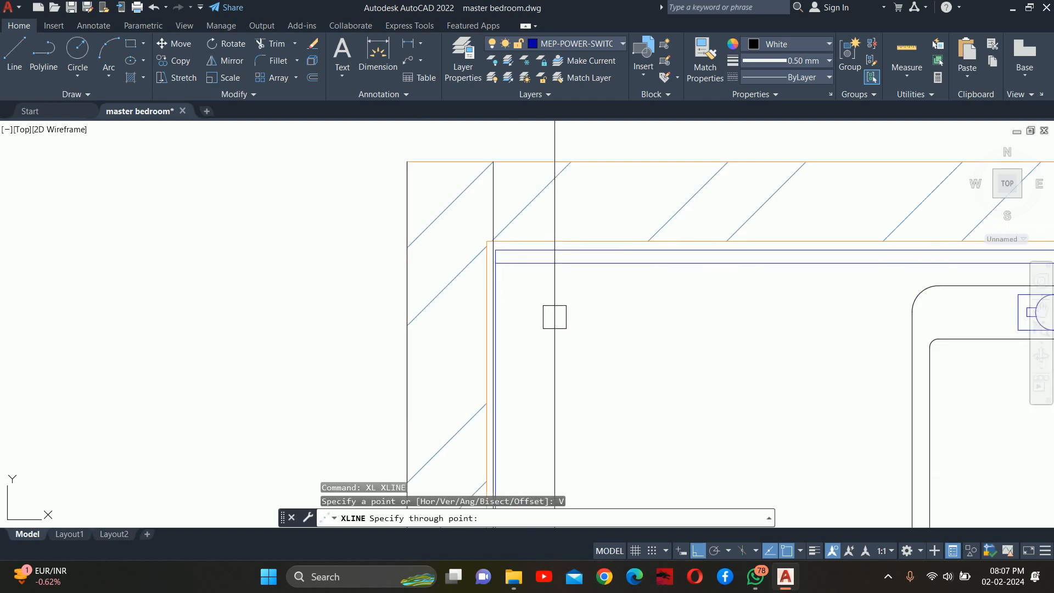
{"action": "left_click", "coordinate": [495, 261]}
{"action": "scroll", "coordinate": [699, 363], "scroll_direction": "down", "scroll_amount": 4}
{"action": "middle_click_drag", "start_coordinate": [697, 360], "coordinate": [270, 259]}
{"action": "scroll", "coordinate": [680, 232], "scroll_direction": "up", "scroll_amount": 4}
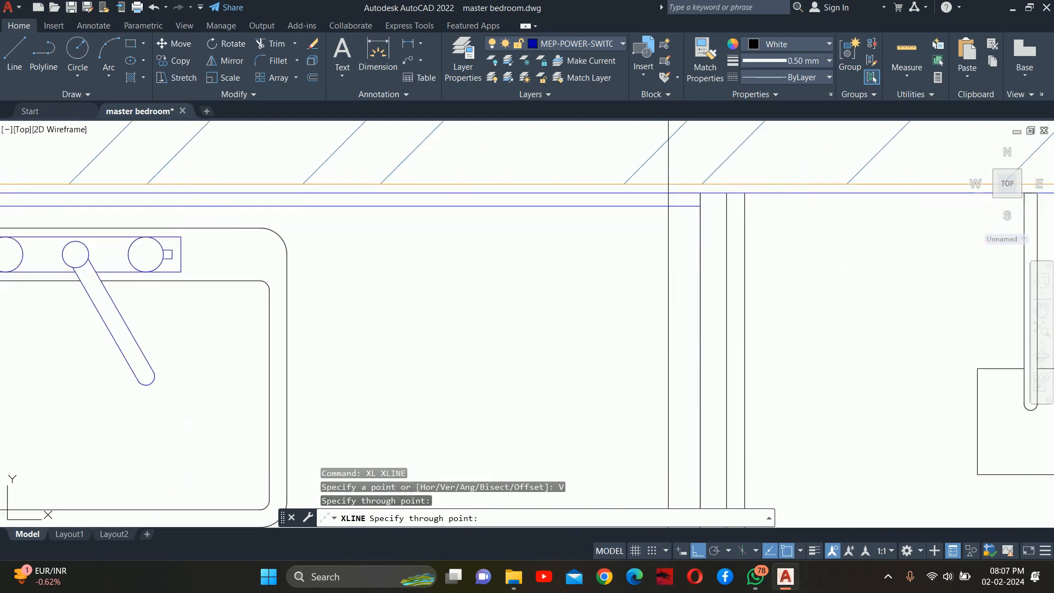
{"action": "left_click", "coordinate": [700, 206]}
{"action": "scroll", "coordinate": [659, 214], "scroll_direction": "down", "scroll_amount": 6}
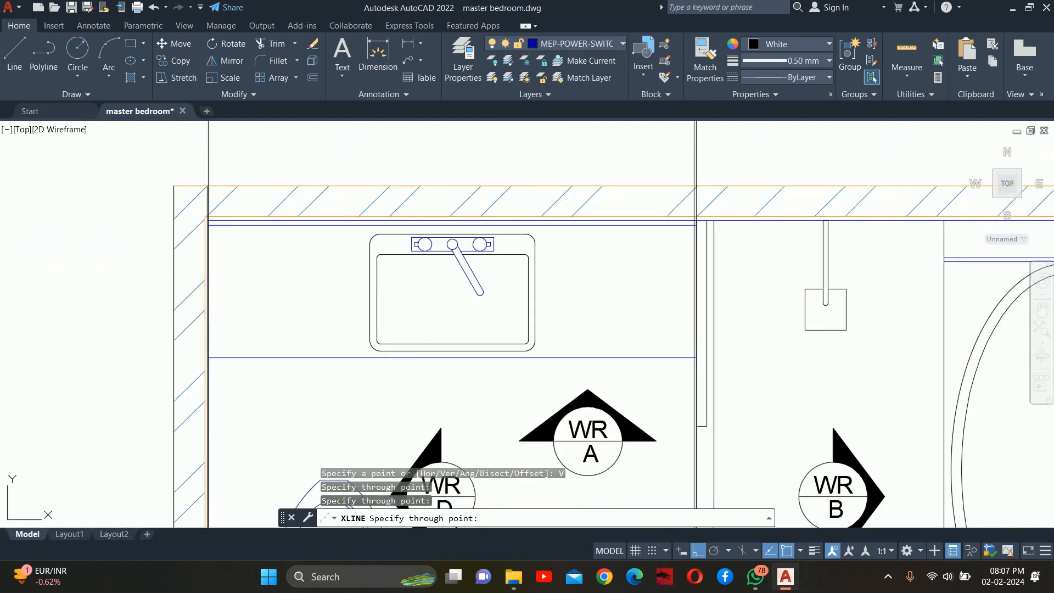
Step: Erase the two vertical construction lines crossing the washroom plan
{"action": "middle_click_drag", "start_coordinate": [654, 145], "coordinate": [654, 215]}
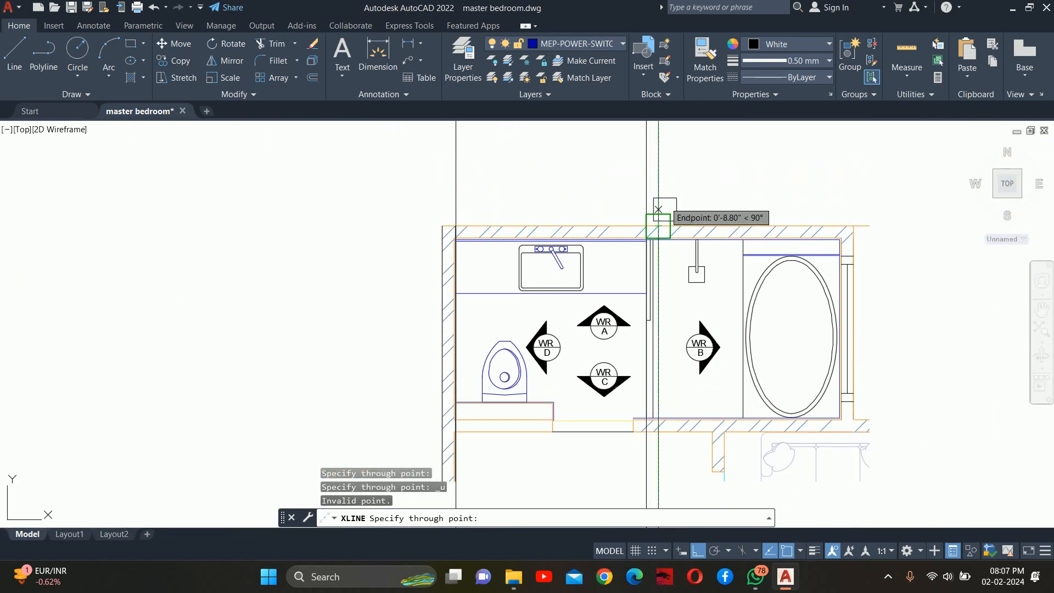
{"action": "key", "text": "Escape"}
{"action": "key", "text": "Escape"}
{"action": "left_click_drag", "start_coordinate": [695, 185], "coordinate": [410, 125]}
{"action": "key", "text": "Delete"}
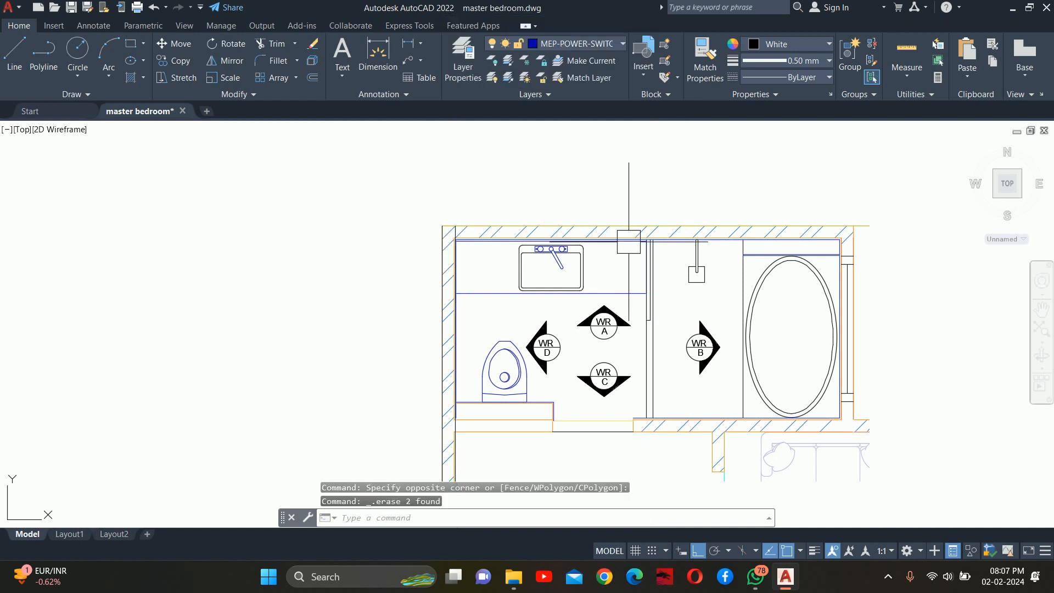
{"action": "scroll", "coordinate": [654, 247], "scroll_direction": "up", "scroll_amount": 4}
{"action": "left_click", "coordinate": [707, 233]}
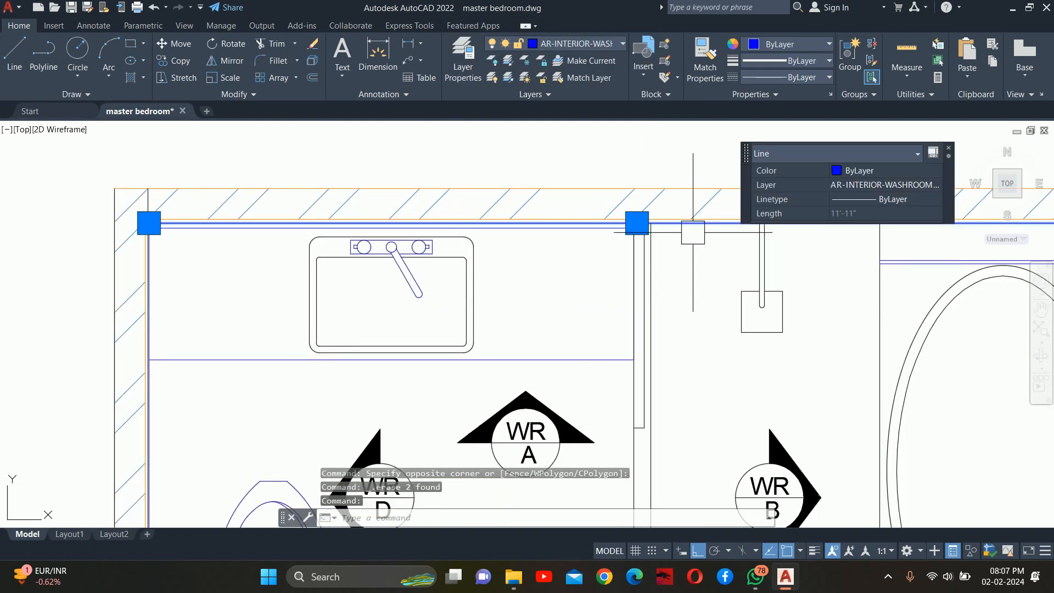
{"action": "middle_click_drag", "start_coordinate": [495, 240], "coordinate": [544, 270]}
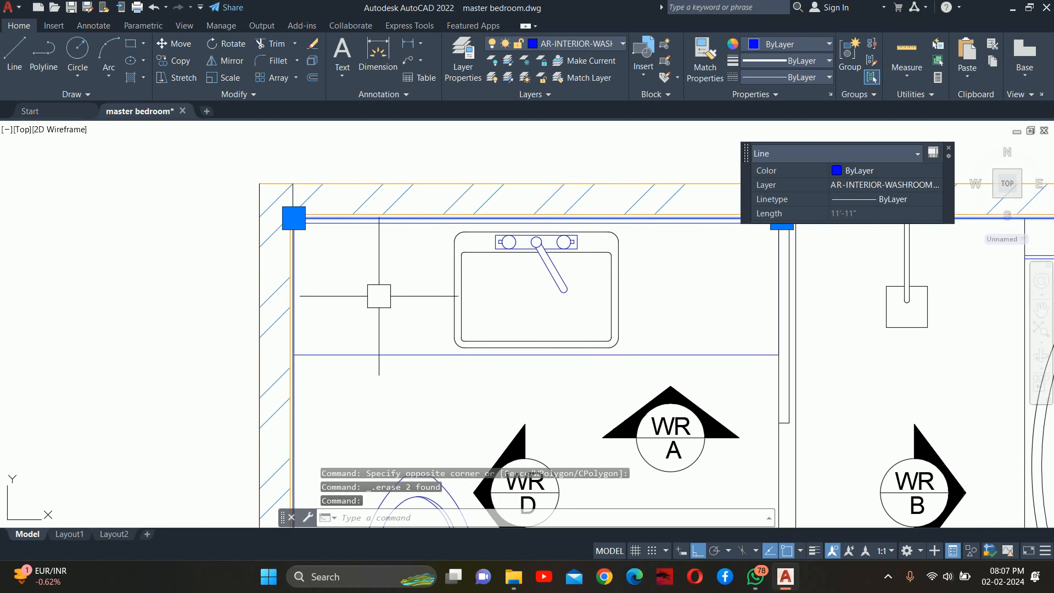
{"action": "middle_click_drag", "start_coordinate": [344, 327], "coordinate": [368, 277]}
{"action": "key", "text": "Escape"}
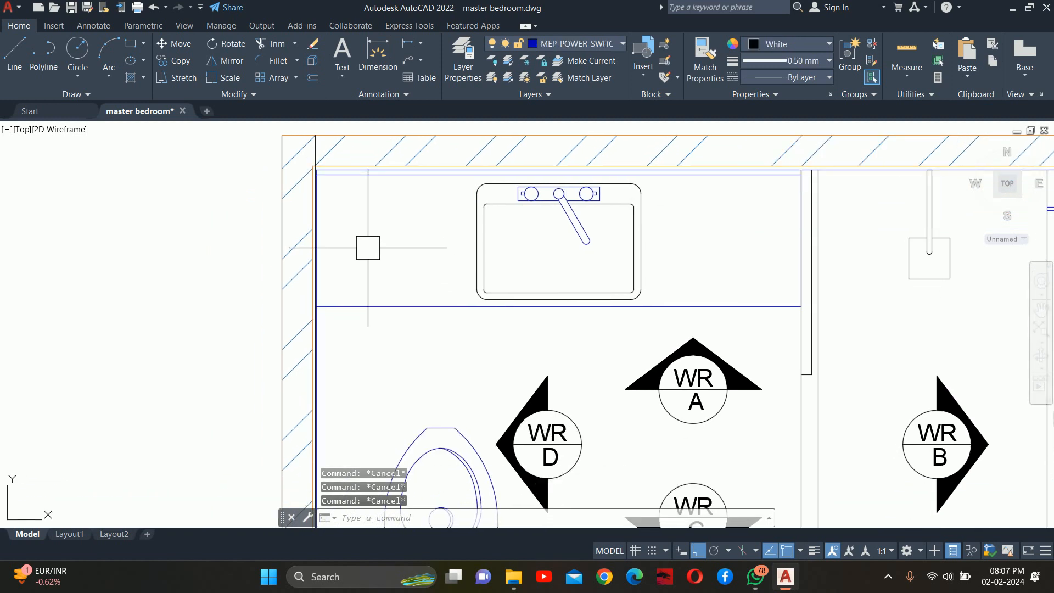
Step: Draw vertical construction lines through the outer face and inner finish corner of the washroom plan's left wall
{"action": "type", "text": "XL"}
{"action": "key", "text": "Return"}
{"action": "type", "text": "V"}
{"action": "key", "text": "Return"}
{"action": "middle_click_drag", "start_coordinate": [313, 238], "coordinate": [332, 348]}
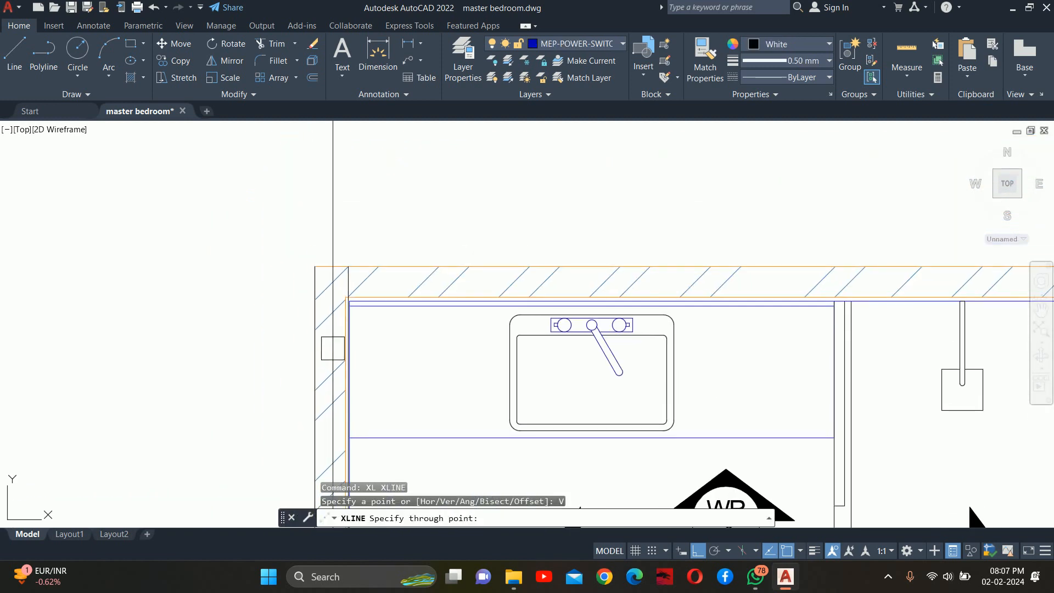
{"action": "left_click", "coordinate": [315, 267]}
{"action": "scroll", "coordinate": [379, 303], "scroll_direction": "up", "scroll_amount": 5}
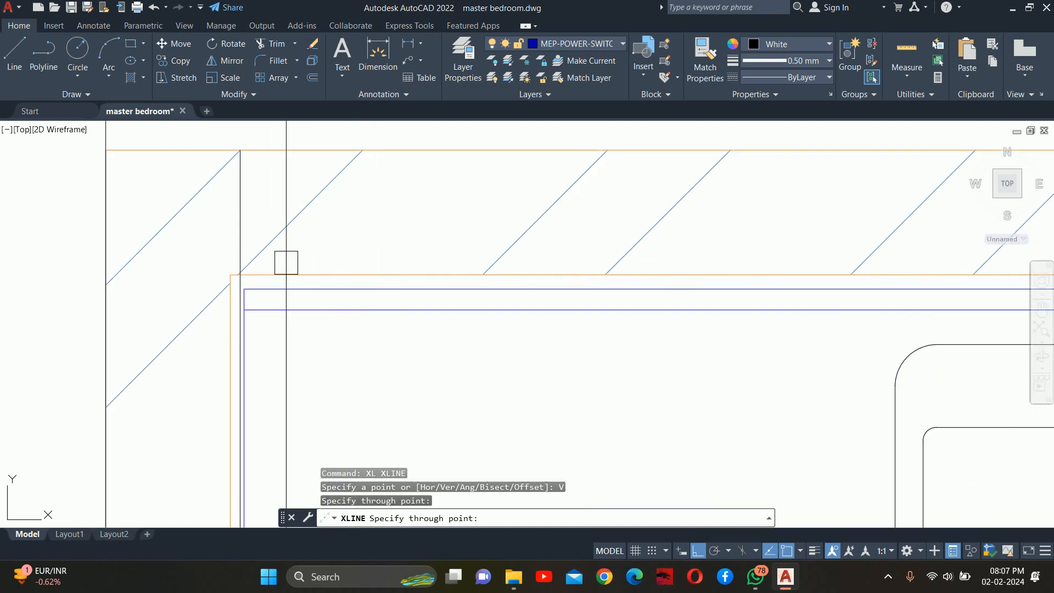
{"action": "middle_click_drag", "start_coordinate": [239, 206], "coordinate": [242, 216]}
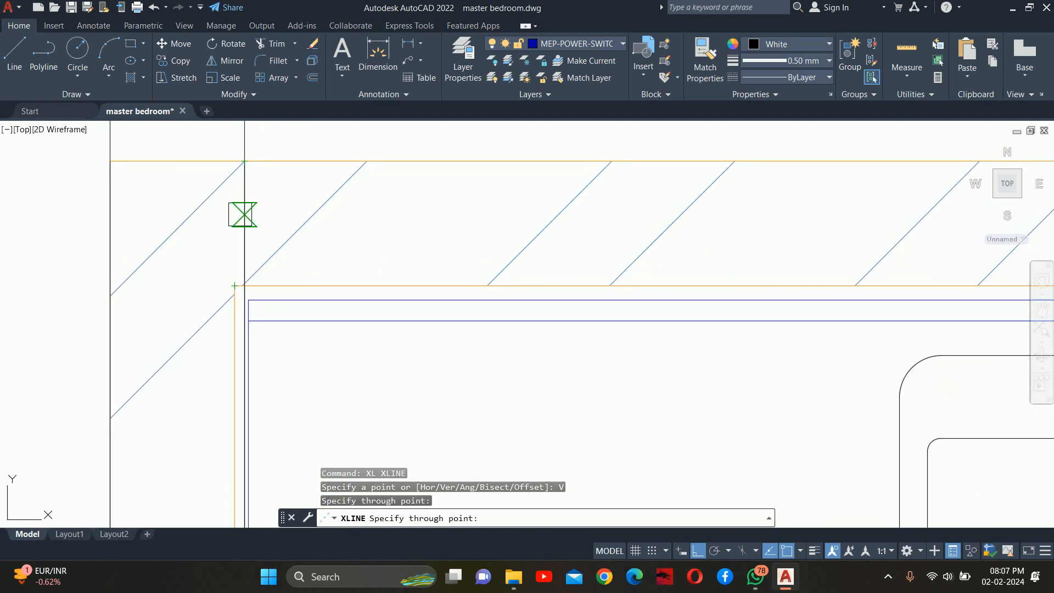
{"action": "scroll", "coordinate": [254, 326], "scroll_direction": "down", "scroll_amount": 2}
{"action": "middle_click_drag", "start_coordinate": [278, 338], "coordinate": [374, 176]}
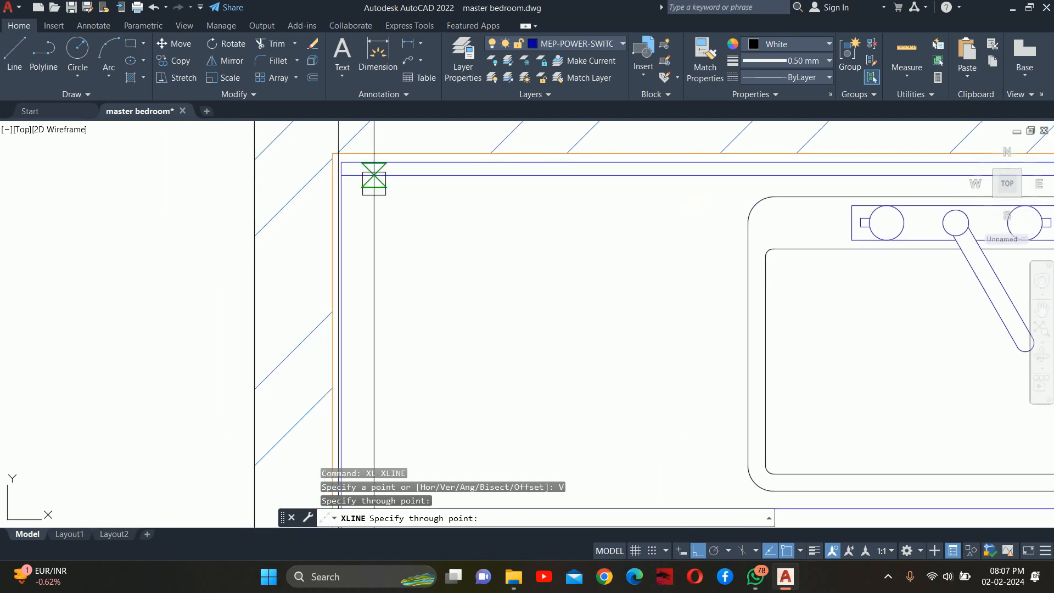
{"action": "scroll", "coordinate": [366, 208], "scroll_direction": "down", "scroll_amount": 2}
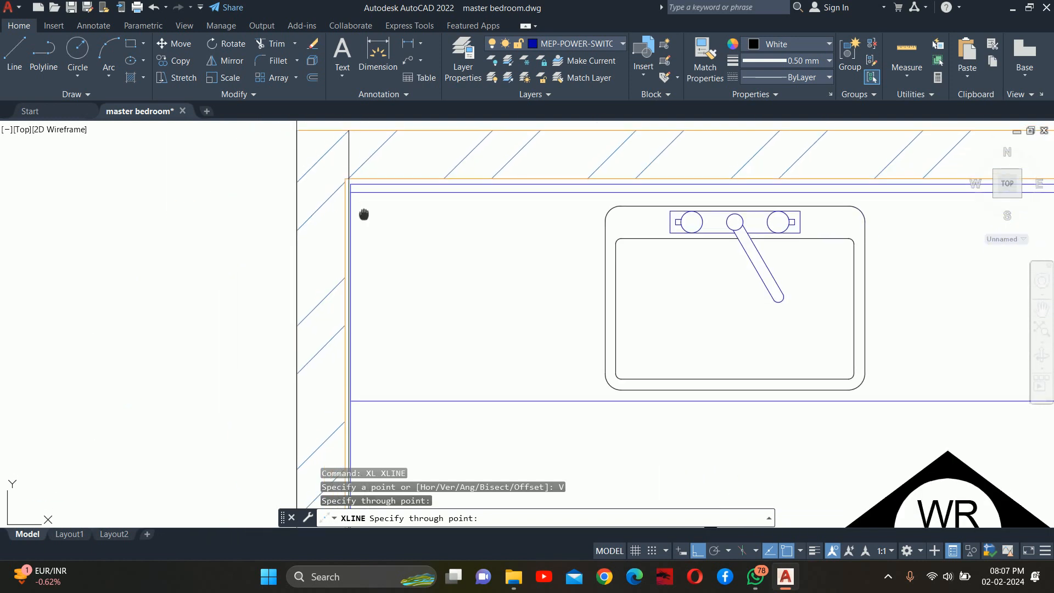
{"action": "middle_click_drag", "start_coordinate": [363, 216], "coordinate": [387, 238]}
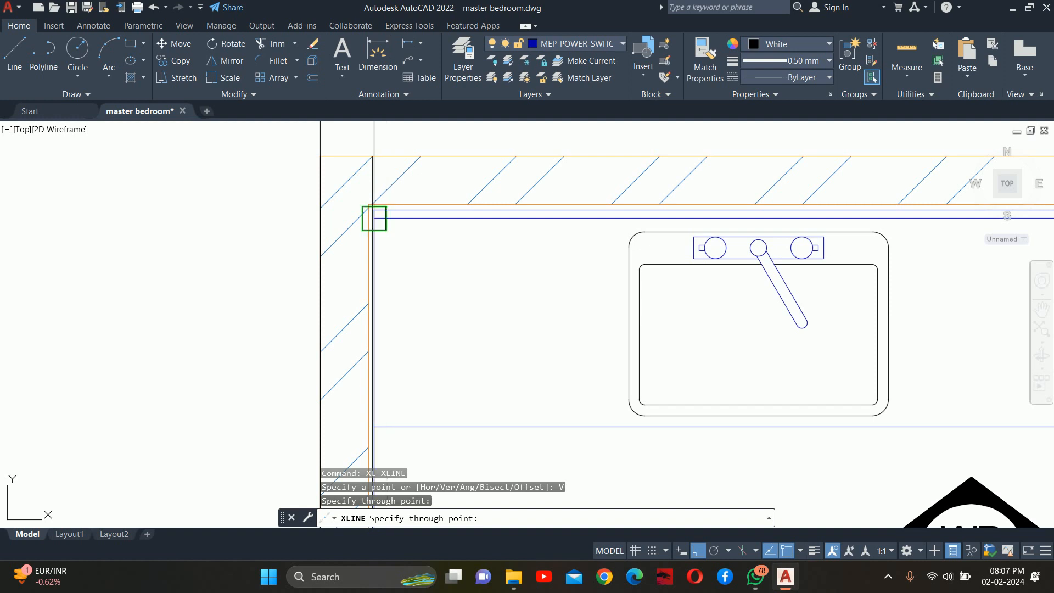
{"action": "scroll", "coordinate": [374, 218], "scroll_direction": "up", "scroll_amount": 4}
{"action": "left_click", "coordinate": [335, 256]}
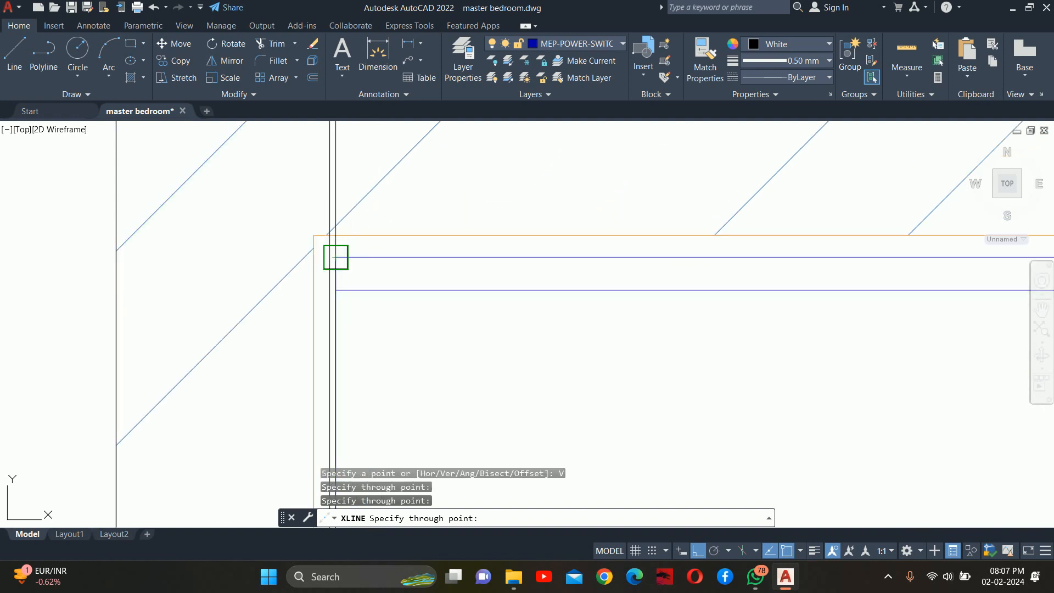
{"action": "middle_click_drag", "start_coordinate": [335, 256], "coordinate": [417, 296]}
{"action": "scroll", "coordinate": [603, 352], "scroll_direction": "down", "scroll_amount": 4}
{"action": "middle_click_drag", "start_coordinate": [666, 341], "coordinate": [609, 327]}
{"action": "key", "text": "Escape"}
{"action": "scroll", "coordinate": [525, 304], "scroll_direction": "up", "scroll_amount": 3}
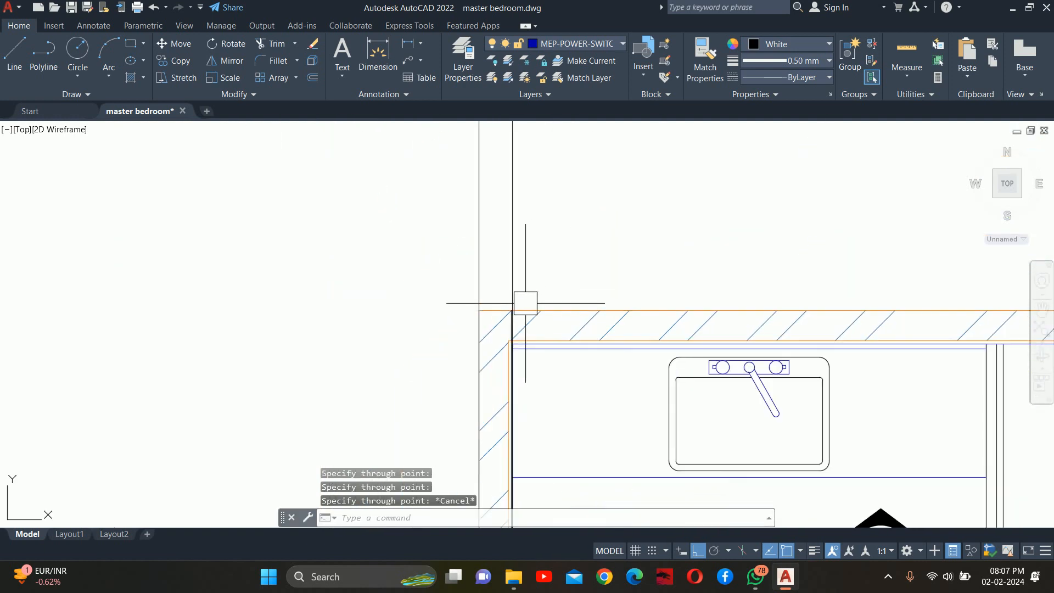
Step: Draw vertical construction lines through the inner finish corner and outer face of the washroom plan's right wall
{"action": "scroll", "coordinate": [494, 296], "scroll_direction": "down", "scroll_amount": 3}
{"action": "type", "text": "xl"}
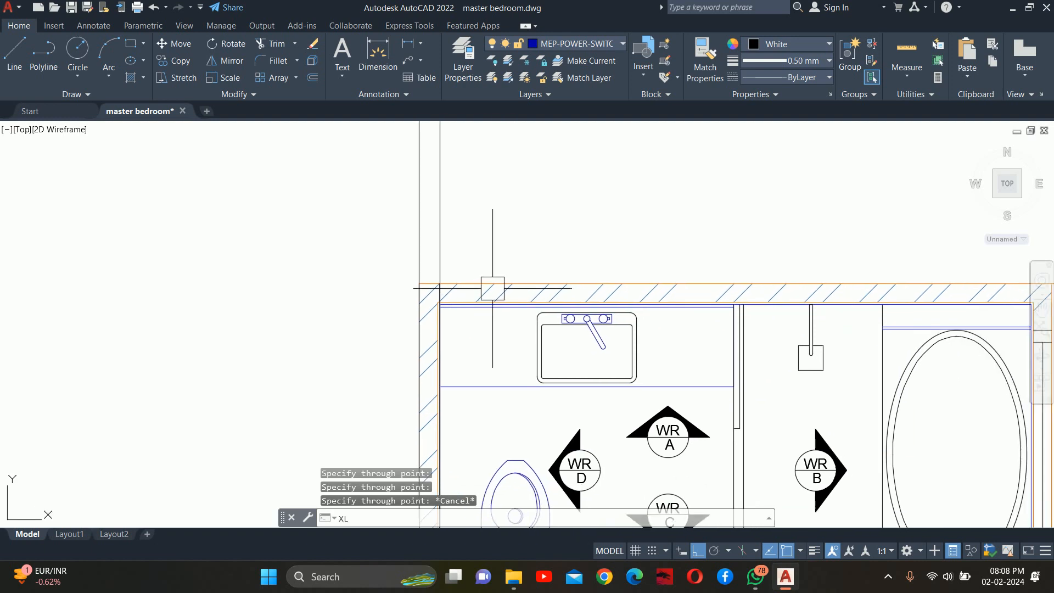
{"action": "key", "text": "Return"}
{"action": "type", "text": "v"}
{"action": "key", "text": "Return"}
{"action": "middle_click_drag", "start_coordinate": [948, 323], "coordinate": [402, 299]}
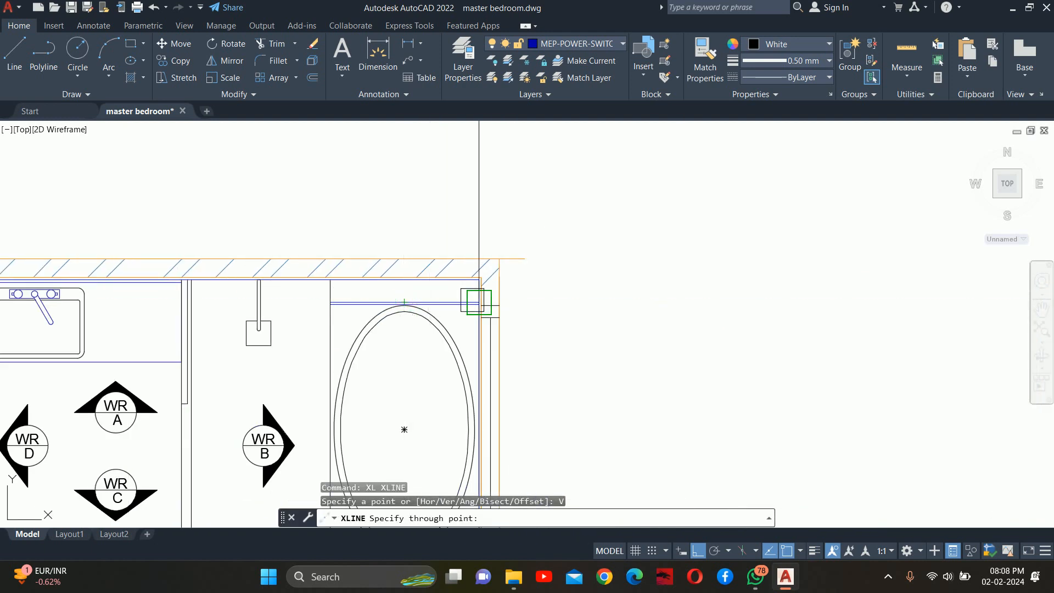
{"action": "scroll", "coordinate": [480, 302], "scroll_direction": "up", "scroll_amount": 3}
{"action": "left_click", "coordinate": [416, 233]}
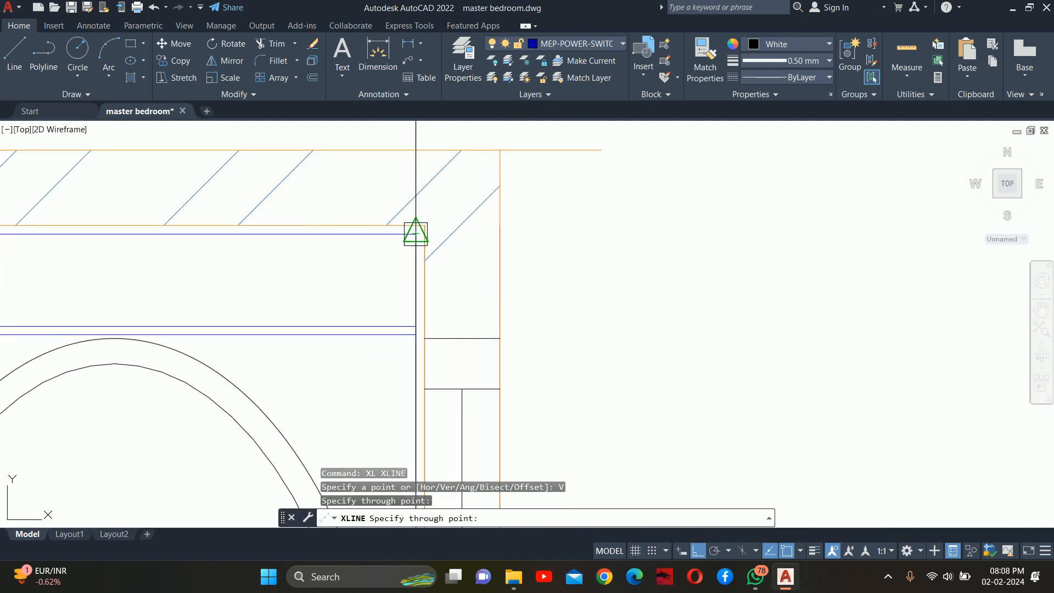
{"action": "left_click", "coordinate": [525, 220]}
{"action": "key", "text": "Escape"}
{"action": "key", "text": "Escape"}
{"action": "key", "text": "Escape"}
{"action": "scroll", "coordinate": [526, 288], "scroll_direction": "down", "scroll_amount": 3}
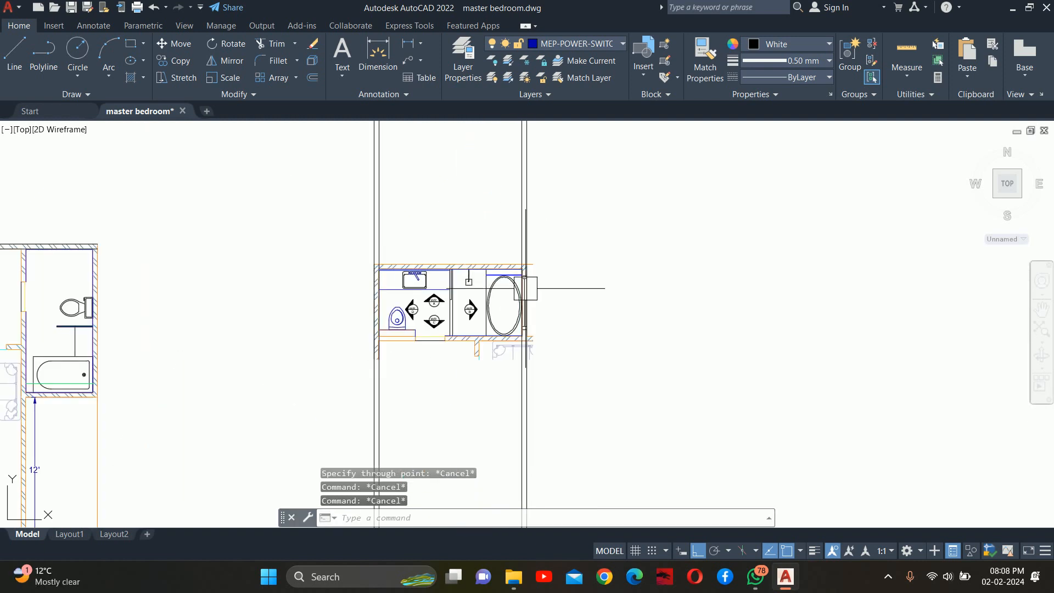
Step: Draw a horizontal base line across all four construction lines below the washroom plan
{"action": "scroll", "coordinate": [526, 288], "scroll_direction": "down", "scroll_amount": 3}
{"action": "scroll", "coordinate": [494, 291], "scroll_direction": "up", "scroll_amount": 3}
{"action": "type", "text": "L"}
{"action": "key", "text": "Return"}
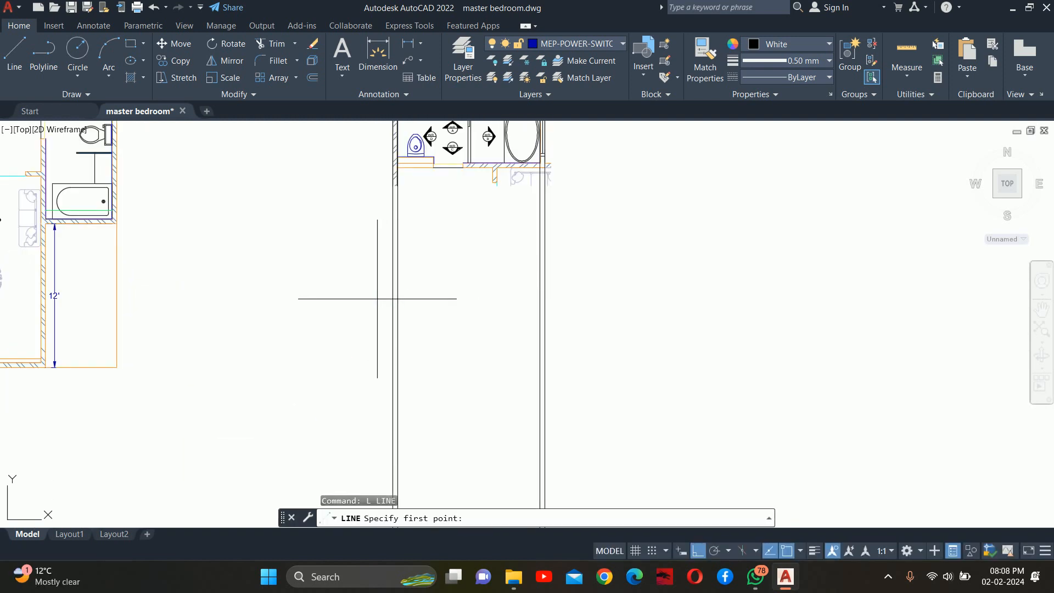
{"action": "left_click", "coordinate": [355, 344]}
{"action": "left_click", "coordinate": [636, 346]}
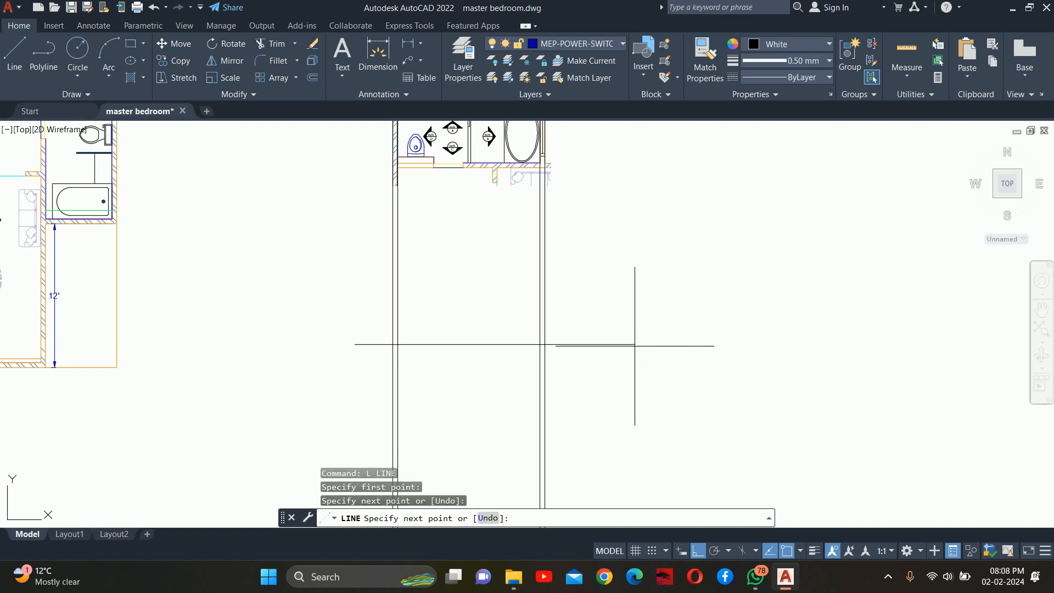
{"action": "key", "text": "Escape"}
Step: Trim the base line's overhanging ends and the construction lines below it
{"action": "type", "text": "tr"}
{"action": "key", "text": "Return"}
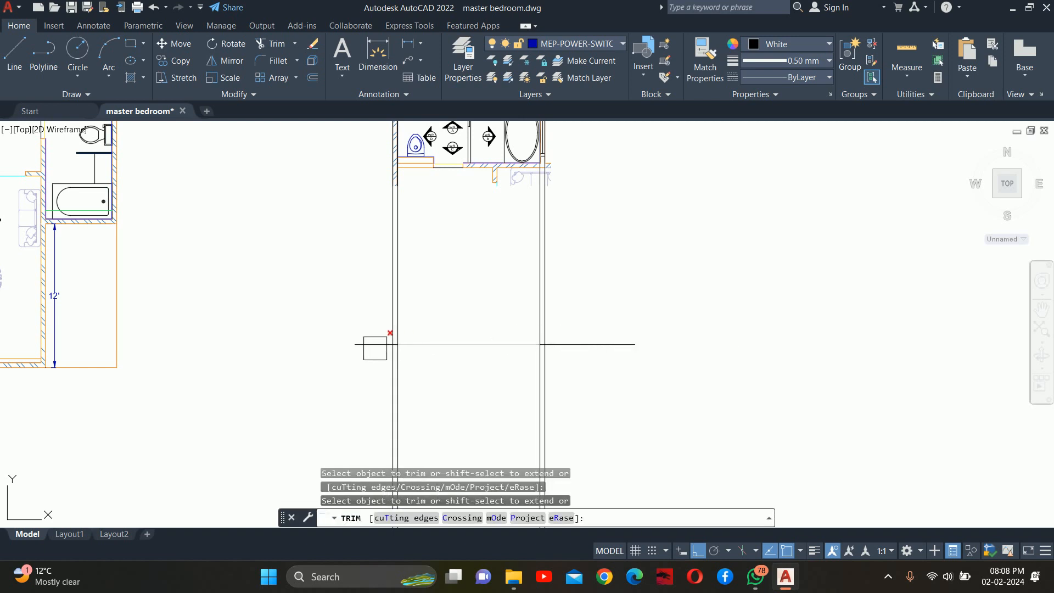
{"action": "left_click", "coordinate": [604, 362]}
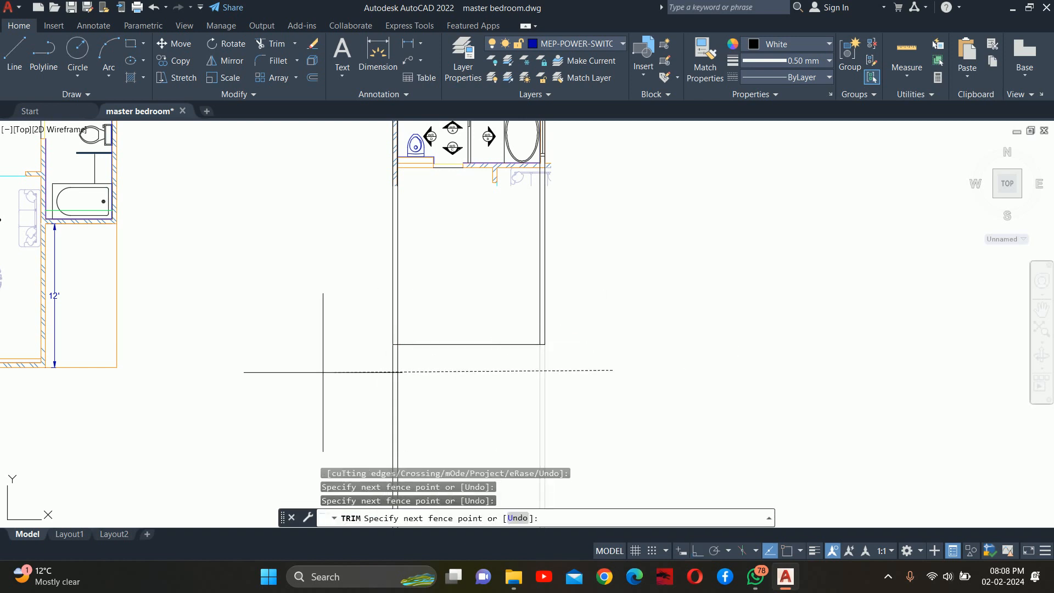
{"action": "key", "text": "Escape"}
{"action": "key", "text": "Escape"}
{"action": "key", "text": "Escape"}
Step: Examine the bed-wall elevation's height dimension and its floor and roof slabs for reference
{"action": "scroll", "coordinate": [543, 377], "scroll_direction": "up", "scroll_amount": 4}
{"action": "middle_click_drag", "start_coordinate": [543, 376], "coordinate": [583, 423]}
{"action": "scroll", "coordinate": [584, 423], "scroll_direction": "down", "scroll_amount": 6}
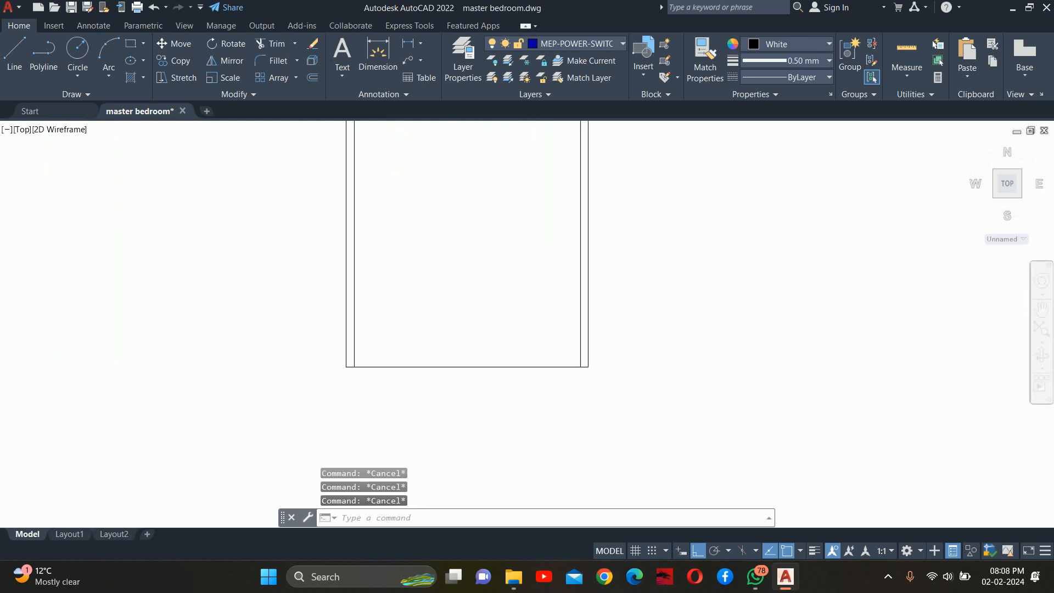
{"action": "middle_click_drag", "start_coordinate": [565, 384], "coordinate": [988, 357]}
{"action": "scroll", "coordinate": [550, 177], "scroll_direction": "up", "scroll_amount": 8}
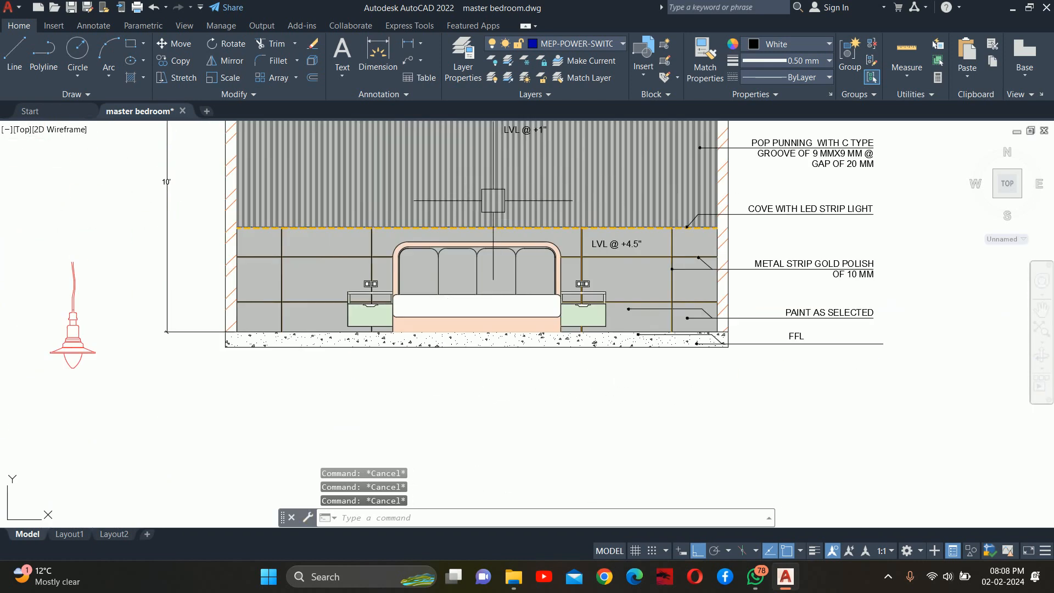
{"action": "middle_click_drag", "start_coordinate": [463, 220], "coordinate": [677, 300]}
{"action": "mouse_move", "coordinate": [455, 356]}
{"action": "middle_mouse_down"}
{"action": "mouse_move", "coordinate": [520, 426]}
{"action": "mouse_move", "coordinate": [515, 411]}
{"action": "middle_mouse_up"}
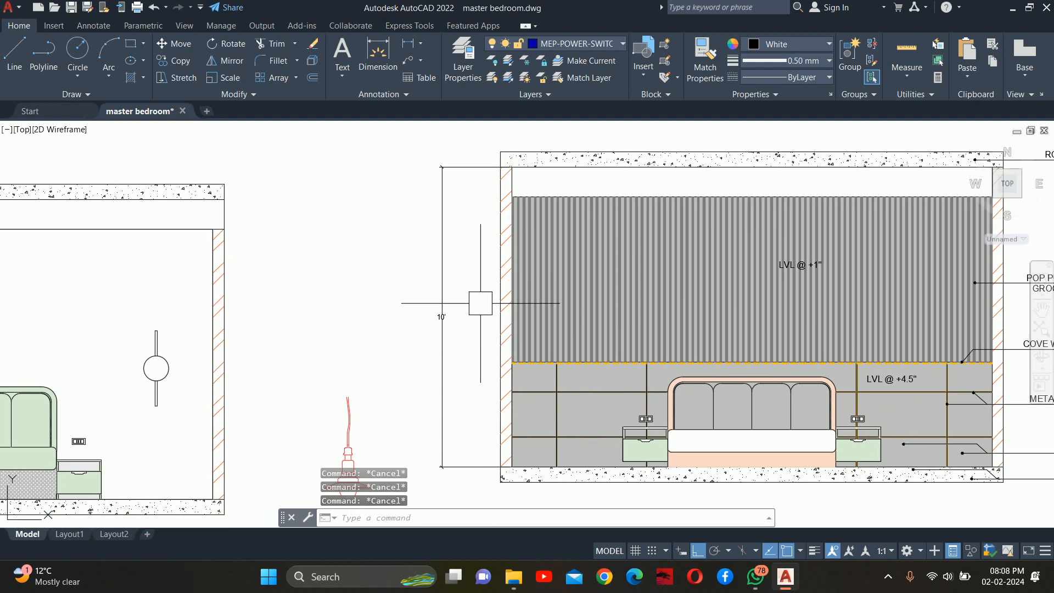
{"action": "scroll", "coordinate": [481, 304], "scroll_direction": "down", "scroll_amount": 4}
{"action": "middle_click_drag", "start_coordinate": [725, 325], "coordinate": [5, 152]}
{"action": "middle_click_drag", "start_coordinate": [510, 329], "coordinate": [516, 280]}
{"action": "scroll", "coordinate": [517, 279], "scroll_direction": "up", "scroll_amount": 3}
{"action": "middle_click_drag", "start_coordinate": [417, 200], "coordinate": [433, 245]}
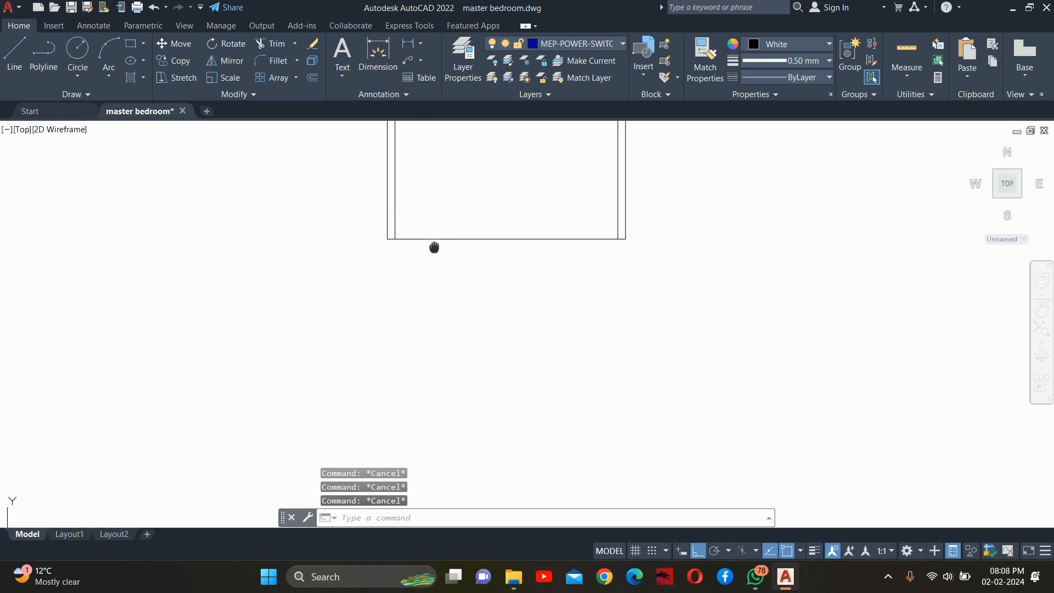
Step: Try to offset the washroom elevation's base line 6 inches downward
{"action": "type", "text": "o"}
{"action": "key", "text": "Return"}
{"action": "type", "text": "6"}
{"action": "key", "text": "Return"}
{"action": "left_click", "coordinate": [457, 279]}
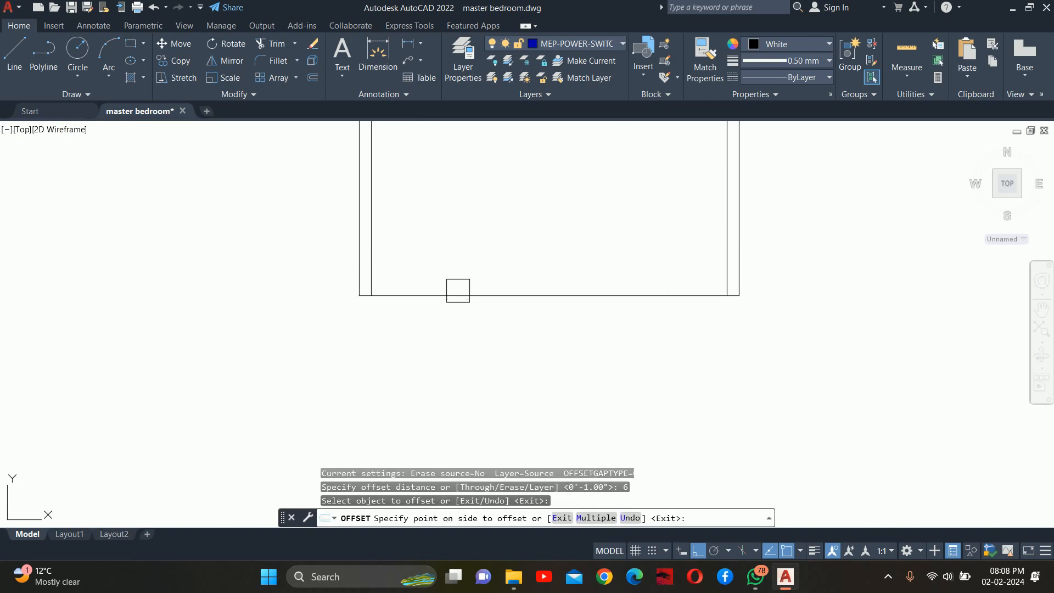
{"action": "left_click", "coordinate": [445, 358]}
{"action": "key", "text": "Escape"}
{"action": "key", "text": "ctrl+z"}
{"action": "scroll", "coordinate": [448, 301], "scroll_direction": "up", "scroll_amount": 1}
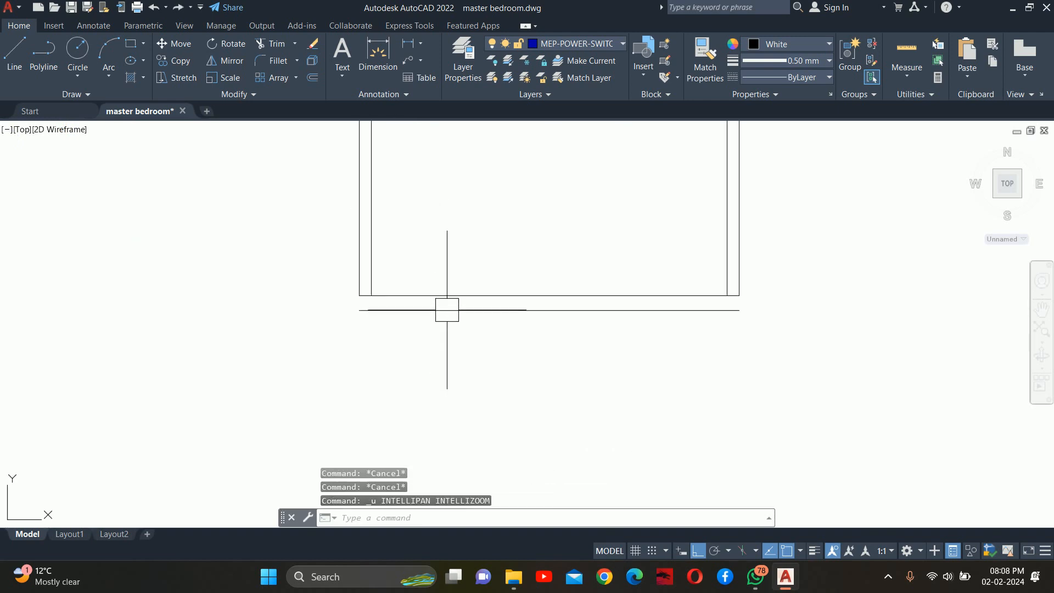
{"action": "key", "text": "Escape"}
{"action": "key", "text": "Escape"}
Step: Offset the washroom elevation's base line 10' upward
{"action": "type", "text": "o"}
{"action": "key", "text": "Return"}
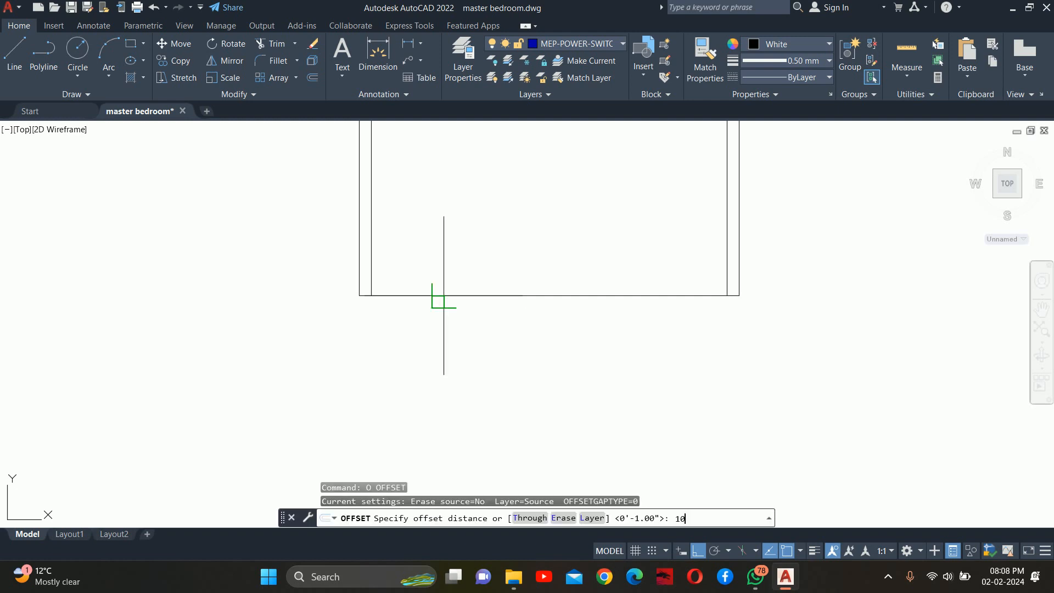
{"action": "key", "text": "Return"}
{"action": "left_click", "coordinate": [454, 295]}
{"action": "left_click", "coordinate": [455, 210]}
{"action": "key", "text": "Return"}
{"action": "scroll", "coordinate": [454, 210], "scroll_direction": "down", "scroll_amount": 2}
{"action": "middle_click_drag", "start_coordinate": [454, 237], "coordinate": [454, 309]}
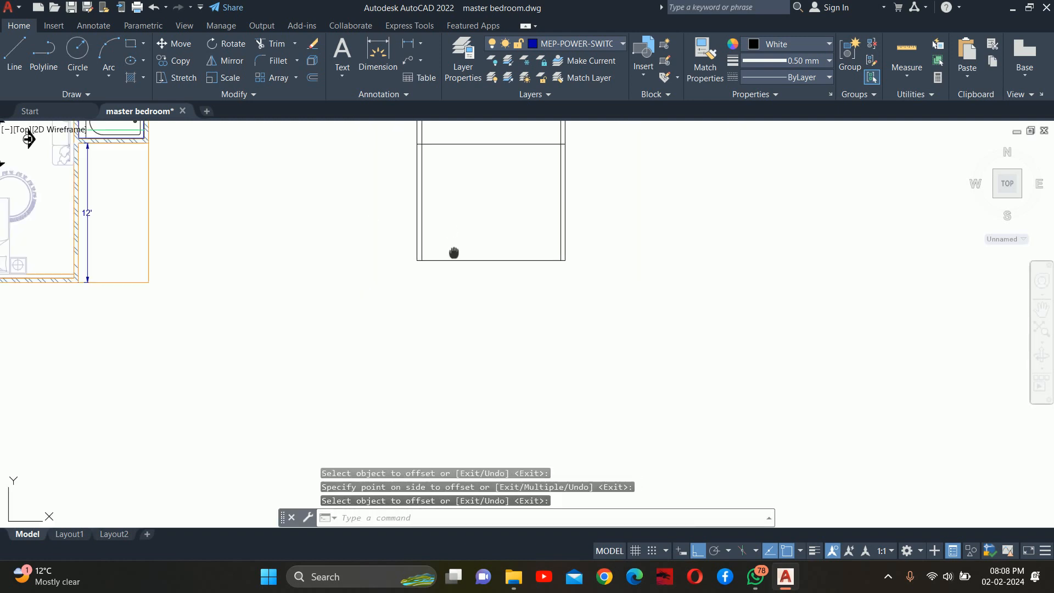
Step: Offset the base line 6 inches downward and the upper horizontal line 6 inches upward
{"action": "scroll", "coordinate": [460, 270], "scroll_direction": "up", "scroll_amount": 1}
{"action": "key", "text": "Escape"}
{"action": "type", "text": "o"}
{"action": "key", "text": "Return"}
{"action": "type", "text": "6"}
{"action": "key", "text": "Return"}
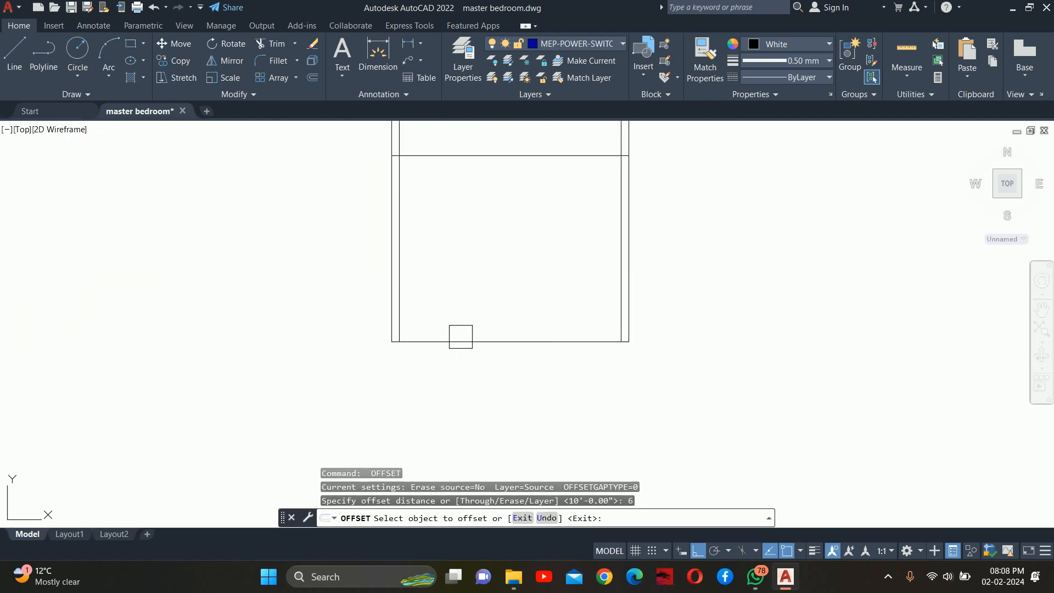
{"action": "left_click", "coordinate": [459, 341]}
{"action": "middle_click_drag", "start_coordinate": [457, 160], "coordinate": [454, 252]}
{"action": "left_click", "coordinate": [449, 248]}
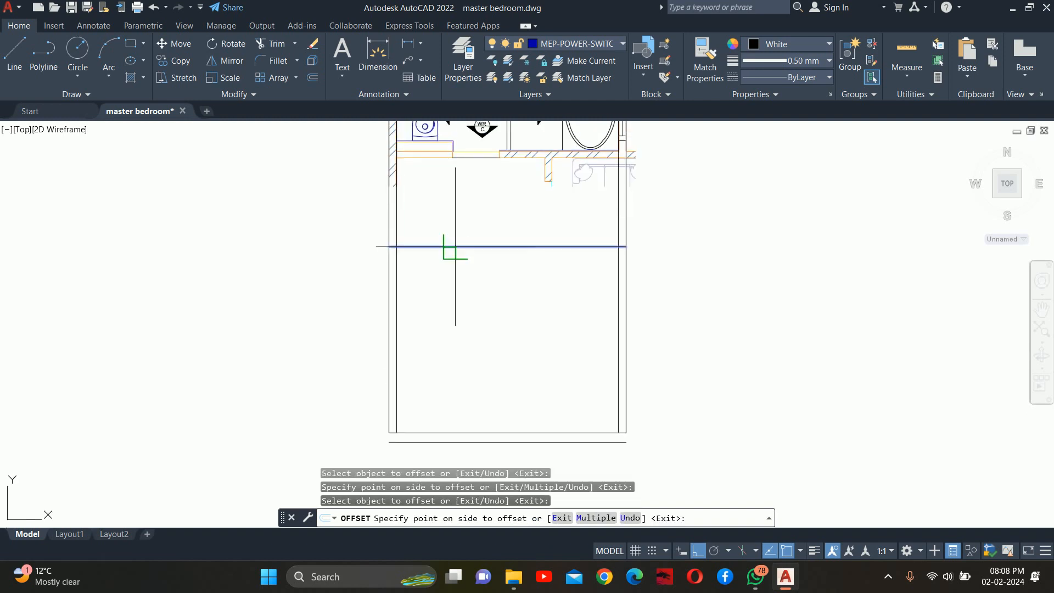
{"action": "left_click", "coordinate": [453, 208]}
{"action": "key", "text": "Return"}
Step: Trim the four vertical construction lines above the elevation's topmost horizontal line
{"action": "type", "text": "tr"}
{"action": "key", "text": "Return"}
{"action": "scroll", "coordinate": [561, 237], "scroll_direction": "up", "scroll_amount": 2}
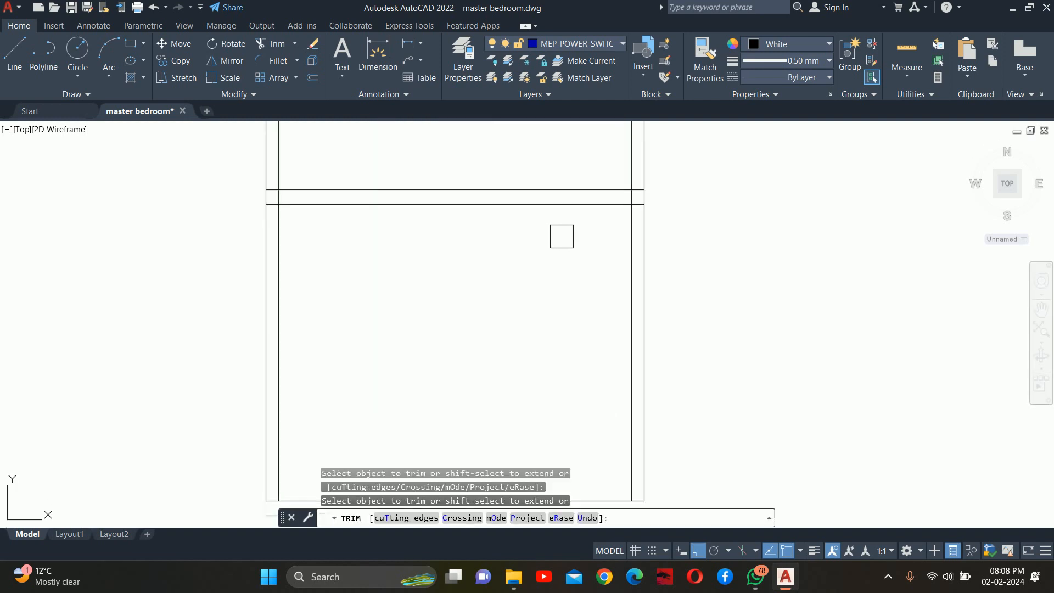
{"action": "left_click", "coordinate": [767, 152]}
{"action": "left_click", "coordinate": [204, 168]}
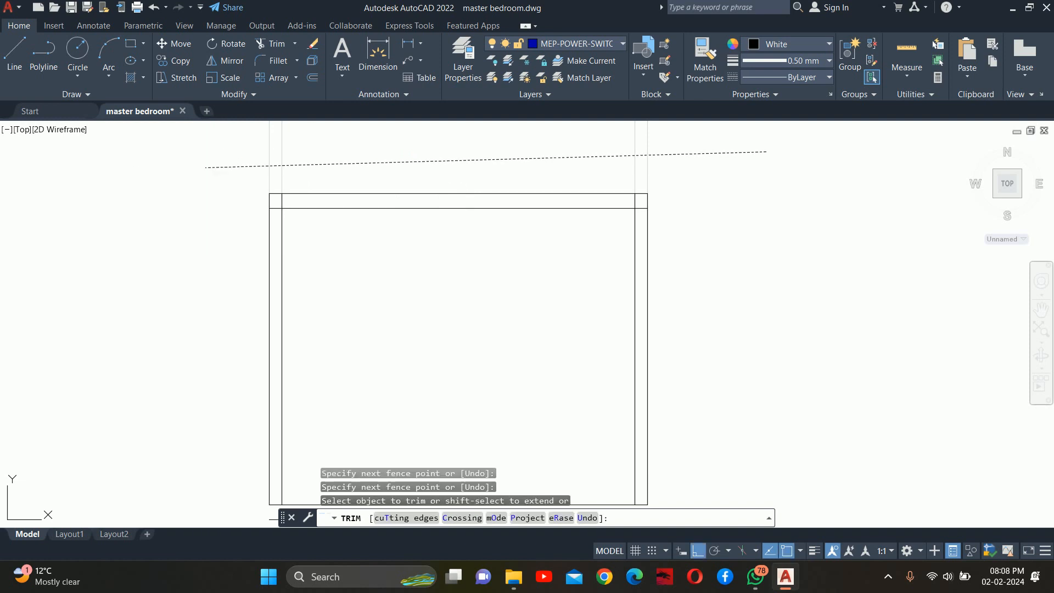
Step: Trim both inner wall lines where they cross the roof slab strip of the elevation
{"action": "scroll", "coordinate": [283, 201], "scroll_direction": "up", "scroll_amount": 2}
{"action": "scroll", "coordinate": [283, 201], "scroll_direction": "up", "scroll_amount": 3}
{"action": "left_click", "coordinate": [282, 202]}
{"action": "scroll", "coordinate": [662, 209], "scroll_direction": "down", "scroll_amount": 2}
{"action": "middle_click_drag", "start_coordinate": [663, 211], "coordinate": [327, 205]}
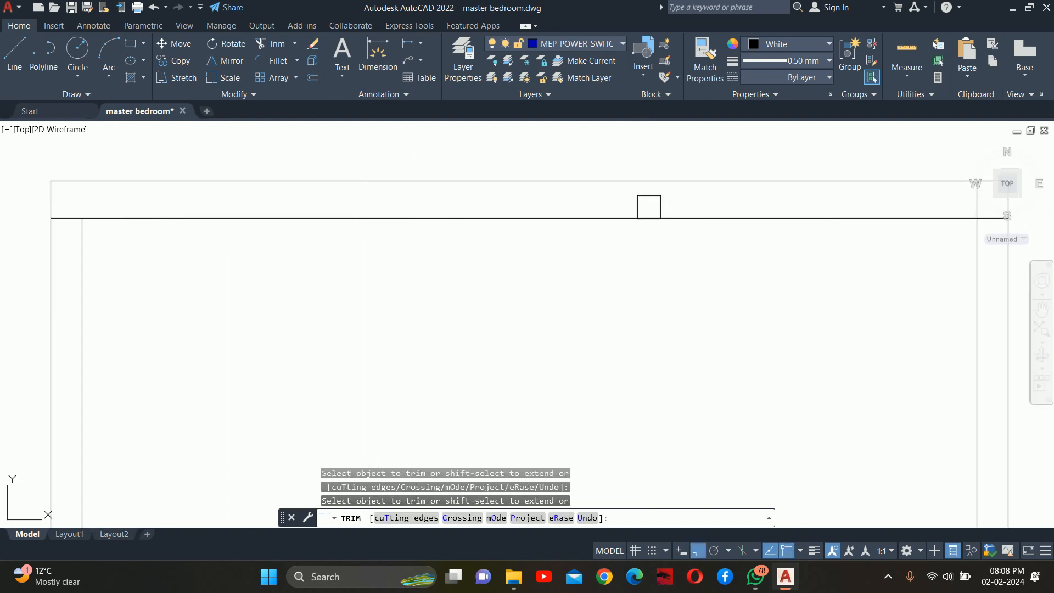
{"action": "scroll", "coordinate": [977, 206], "scroll_direction": "up", "scroll_amount": 4}
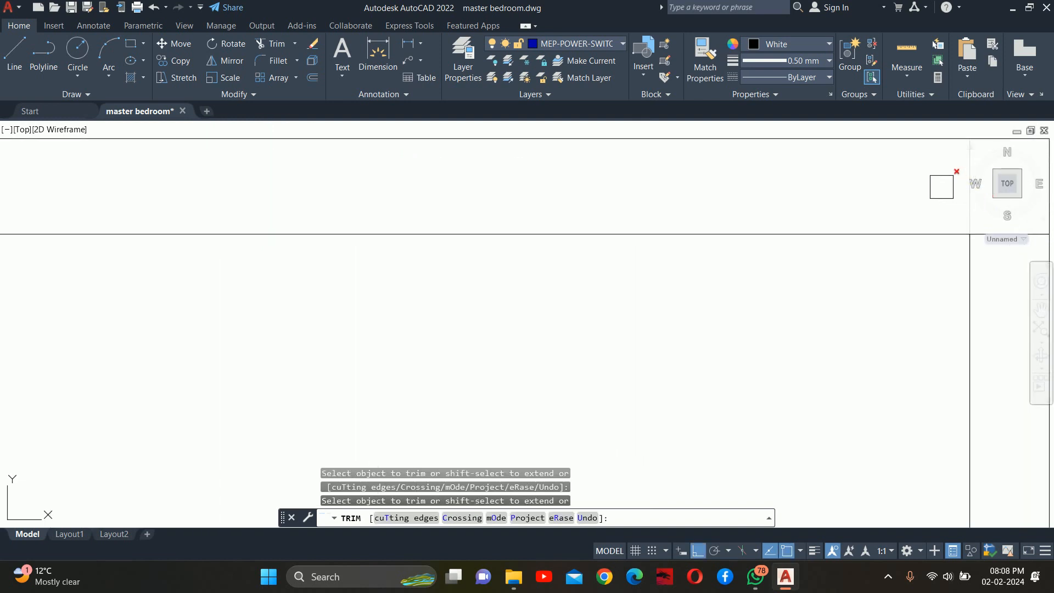
{"action": "scroll", "coordinate": [840, 185], "scroll_direction": "down", "scroll_amount": 4}
{"action": "middle_click_drag", "start_coordinate": [837, 190], "coordinate": [793, 198]}
{"action": "scroll", "coordinate": [860, 192], "scroll_direction": "up", "scroll_amount": 4}
{"action": "left_click", "coordinate": [812, 184]}
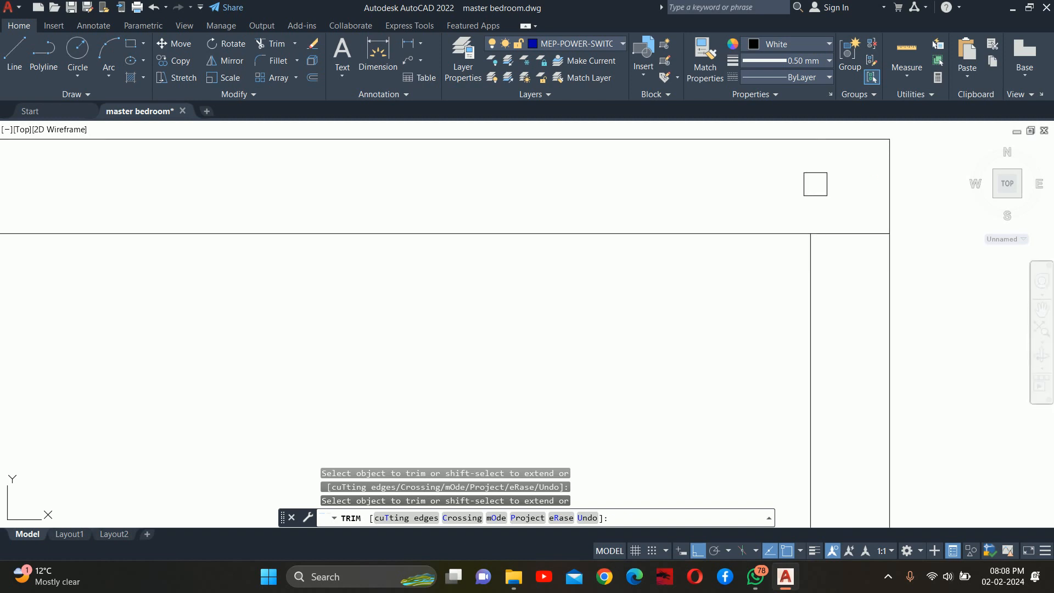
Step: Extend the elevation's outer wall lines down to the lower floor slab line
{"action": "scroll", "coordinate": [780, 177], "scroll_direction": "down", "scroll_amount": 6}
{"action": "middle_click_drag", "start_coordinate": [745, 261], "coordinate": [742, 170]}
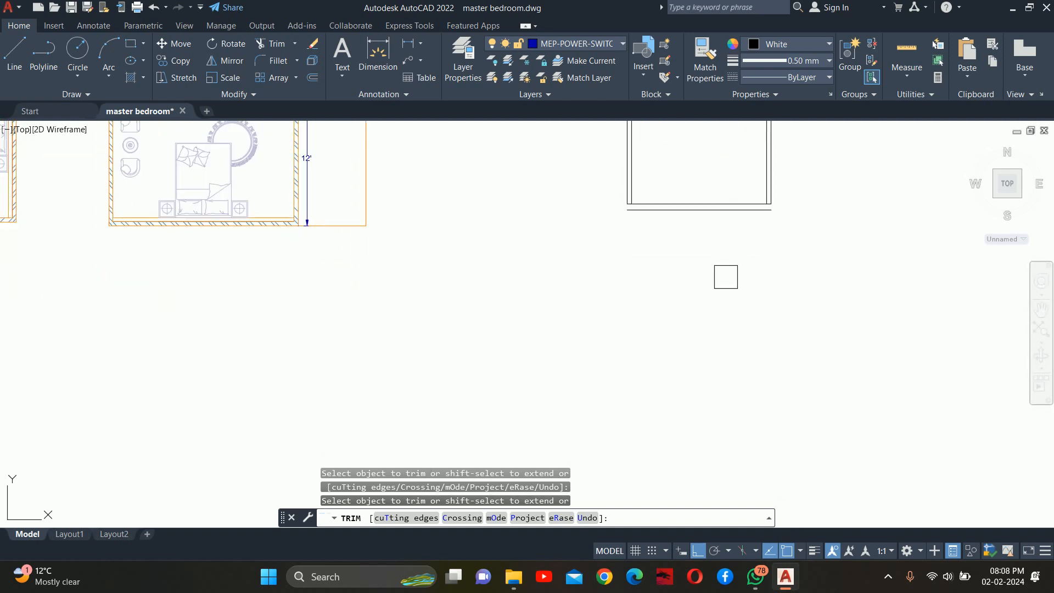
{"action": "mouse_move", "coordinate": [726, 276]}
{"action": "middle_mouse_down"}
{"action": "mouse_move", "coordinate": [747, 180]}
{"action": "mouse_move", "coordinate": [739, 296]}
{"action": "middle_mouse_up"}
{"action": "scroll", "coordinate": [769, 214], "scroll_direction": "up", "scroll_amount": 4}
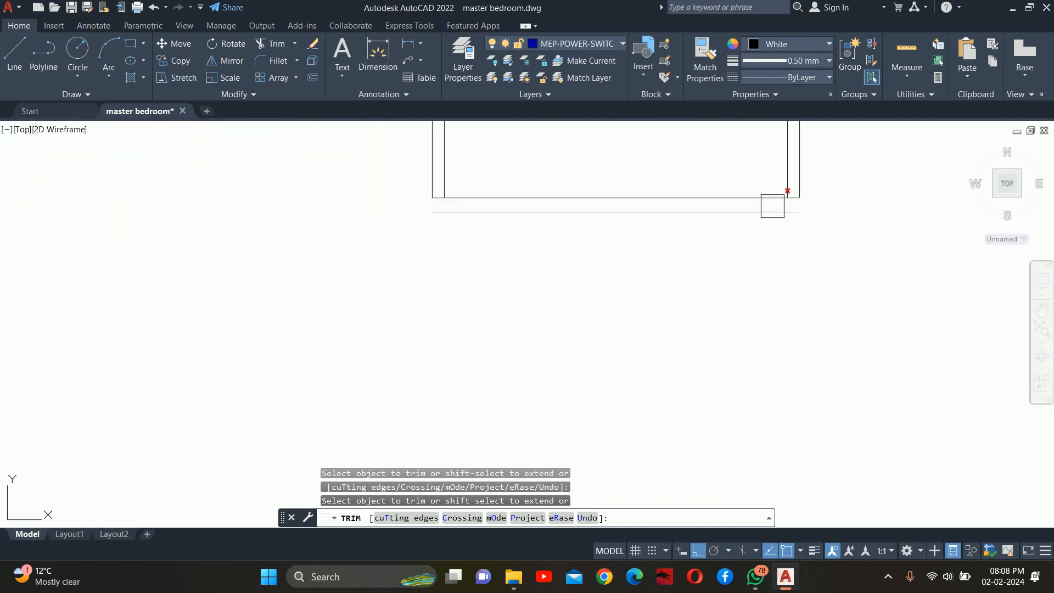
{"action": "left_click", "coordinate": [774, 206]}
{"action": "left_click", "coordinate": [801, 182]}
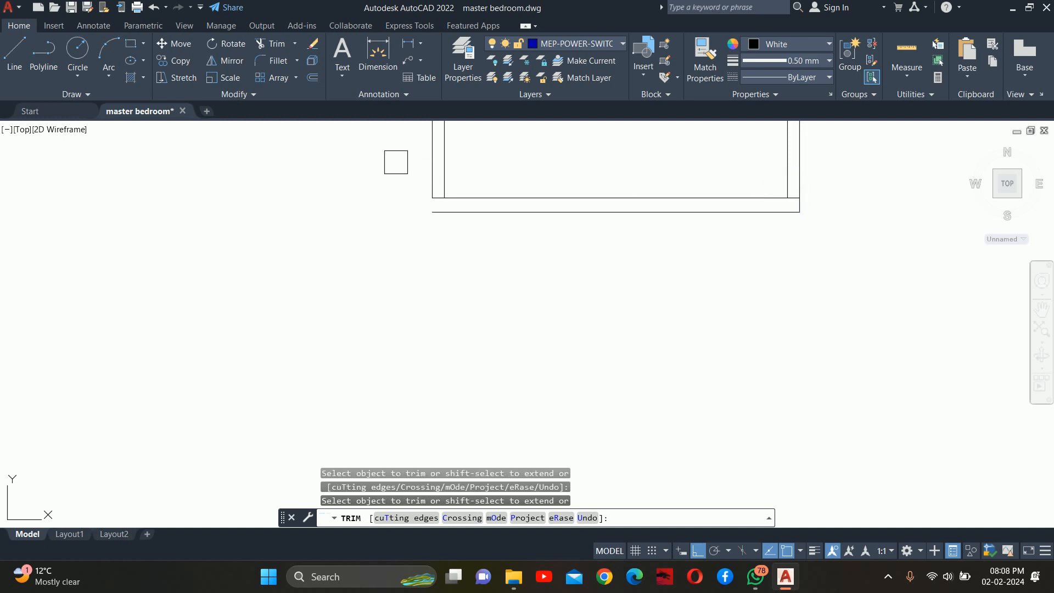
{"action": "scroll", "coordinate": [463, 197], "scroll_direction": "down", "scroll_amount": 4}
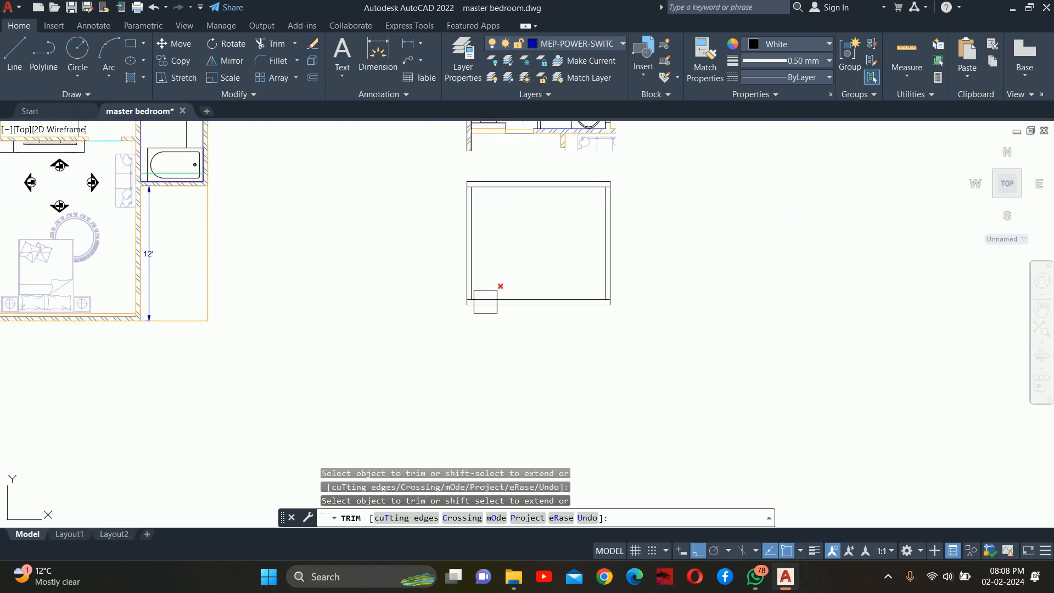
{"action": "key", "text": "Escape"}
{"action": "key", "text": "Escape"}
{"action": "key", "text": "Escape"}
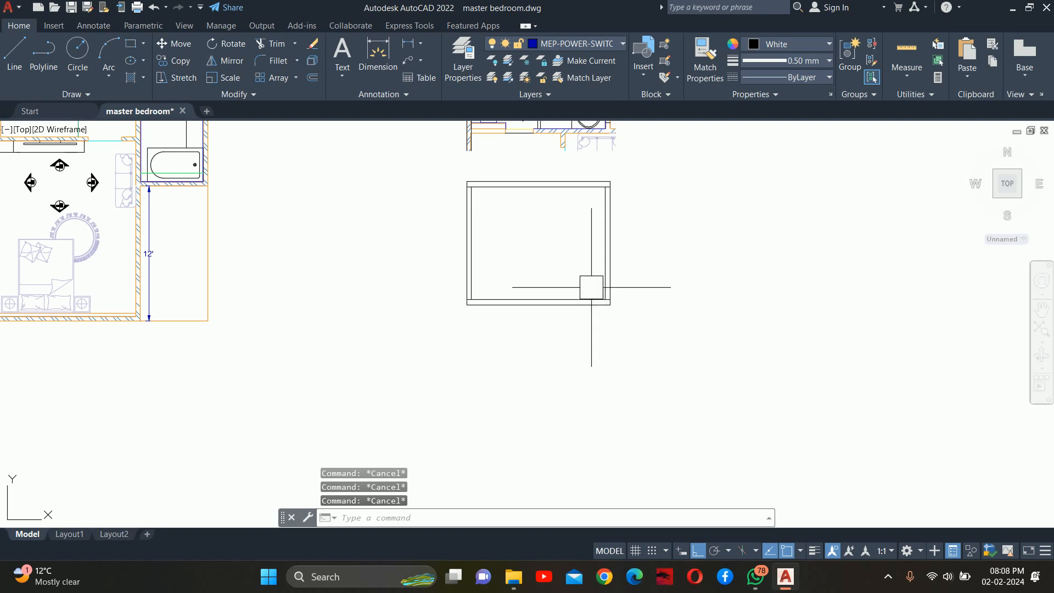
{"action": "mouse_move", "coordinate": [588, 280]}
{"action": "middle_mouse_down"}
{"action": "mouse_move", "coordinate": [584, 266]}
{"action": "mouse_move", "coordinate": [589, 297]}
{"action": "middle_mouse_up"}
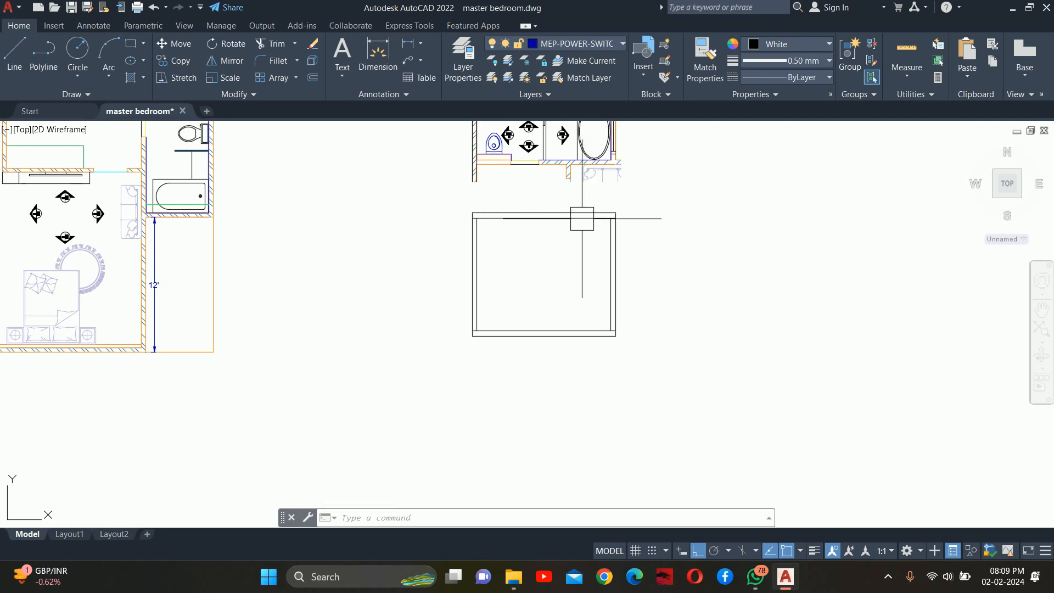
{"action": "key", "text": "Escape"}
{"action": "key", "text": "Escape"}
{"action": "key", "text": "Escape"}
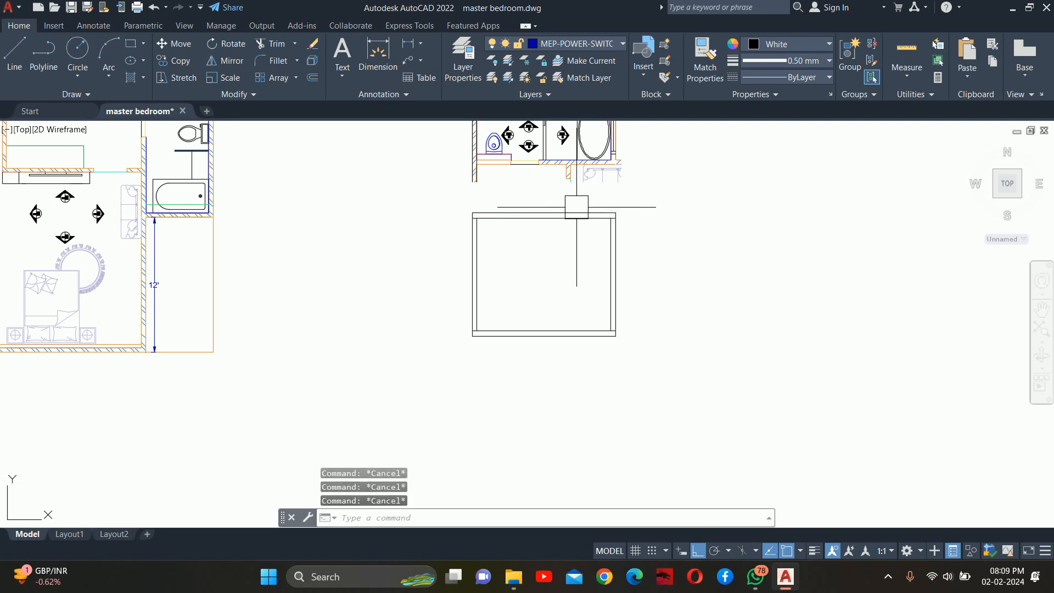
Step: Offset the roof slab's underside line 12 inches downward in the elevation
{"action": "type", "text": "o"}
{"action": "key", "text": "Return"}
{"action": "type", "text": "12"}
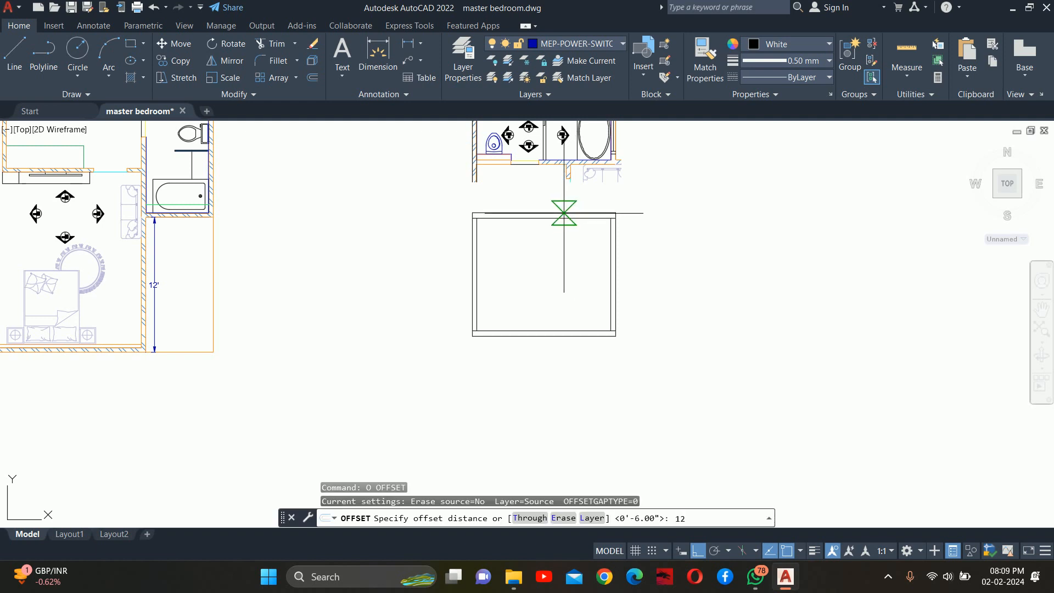
{"action": "key", "text": "Return"}
{"action": "scroll", "coordinate": [547, 176], "scroll_direction": "up", "scroll_amount": 4}
{"action": "left_click", "coordinate": [460, 287]}
{"action": "left_click", "coordinate": [460, 294]}
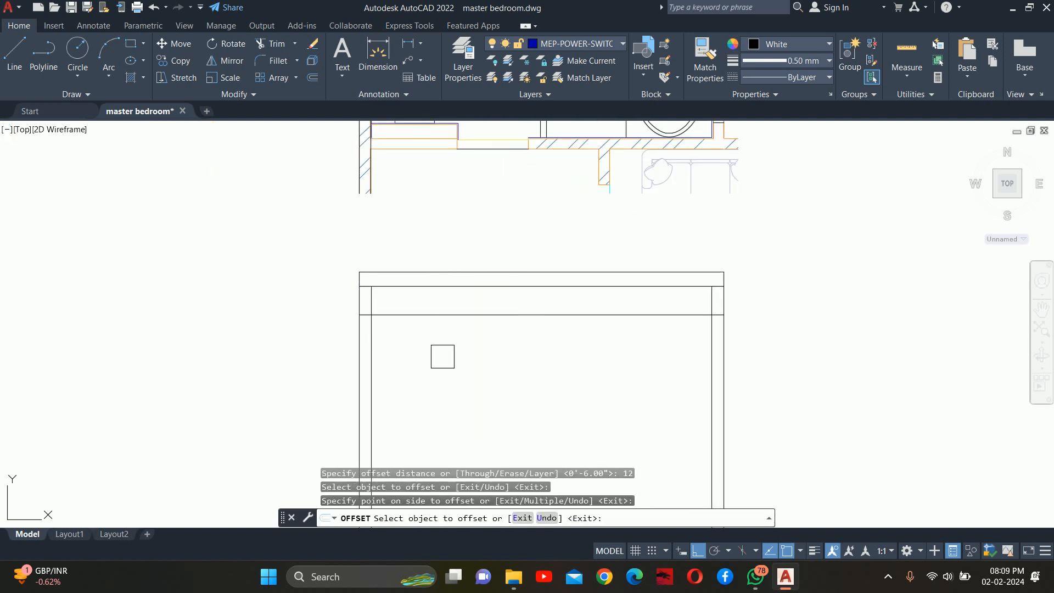
{"action": "key", "text": "Return"}
Step: Trim the inner wall lines and the former slab underside line inside the elevation's enlarged top strip
{"action": "scroll", "coordinate": [383, 322], "scroll_direction": "up", "scroll_amount": 4}
{"action": "type", "text": "tr"}
{"action": "key", "text": "Return"}
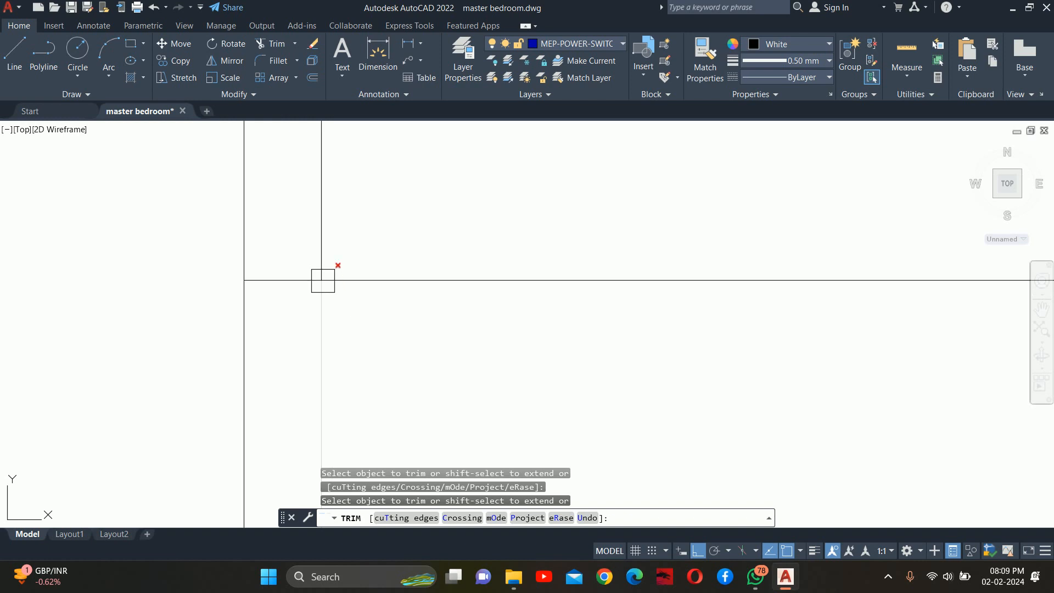
{"action": "scroll", "coordinate": [324, 280], "scroll_direction": "down", "scroll_amount": 4}
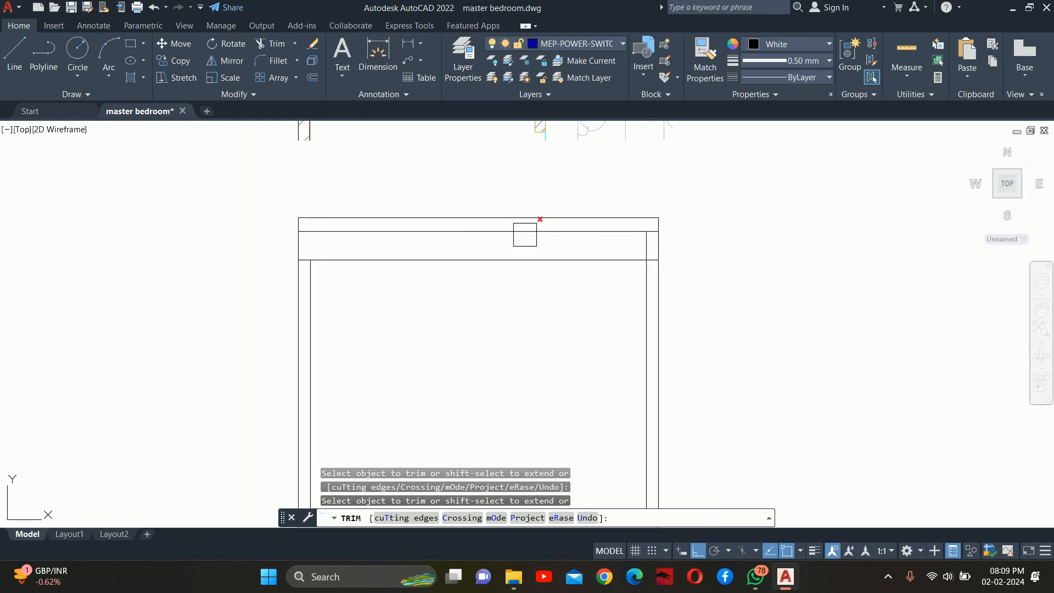
{"action": "scroll", "coordinate": [631, 236], "scroll_direction": "up", "scroll_amount": 3}
{"action": "left_click", "coordinate": [631, 238]}
{"action": "left_click_drag", "start_coordinate": [638, 236], "coordinate": [651, 231]}
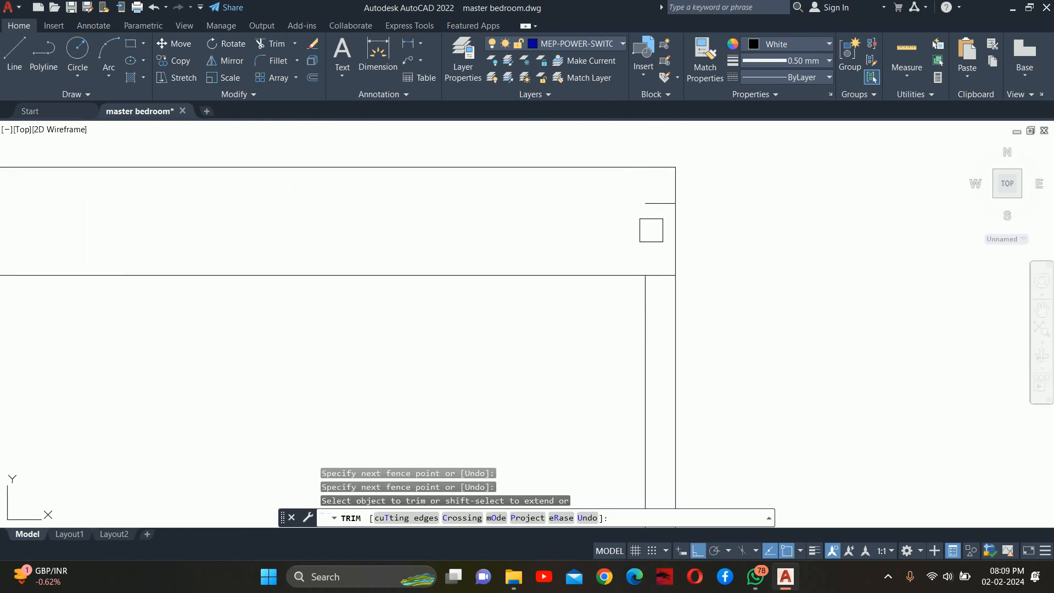
{"action": "left_click", "coordinate": [652, 214]}
{"action": "key", "text": "Escape"}
{"action": "scroll", "coordinate": [654, 214], "scroll_direction": "down", "scroll_amount": 4}
{"action": "key", "text": "Escape"}
{"action": "key", "text": "Escape"}
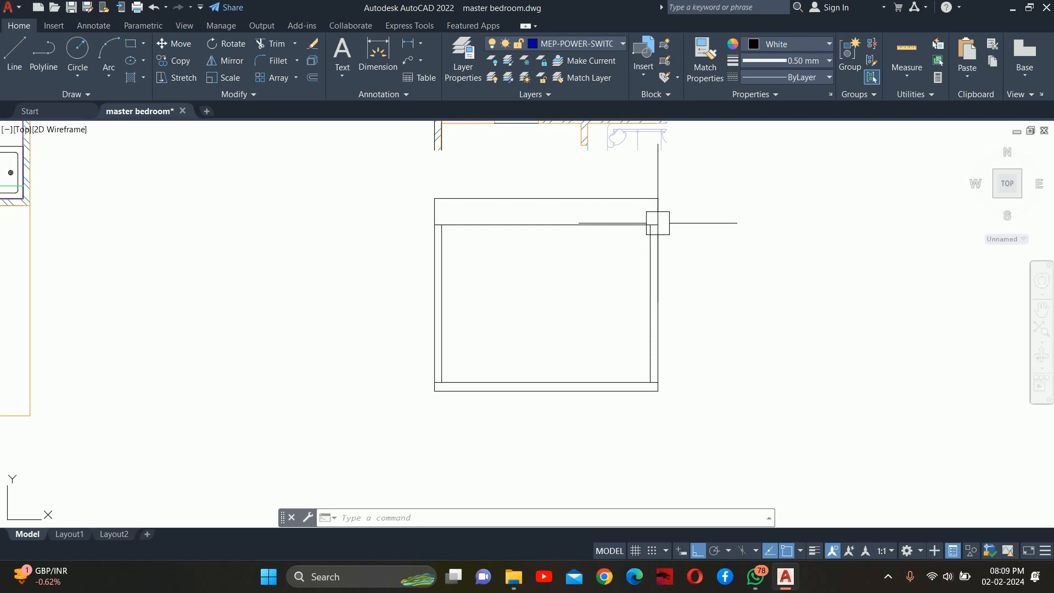
{"action": "key", "text": "Escape"}
{"action": "key", "text": "Escape"}
{"action": "key", "text": "Escape"}
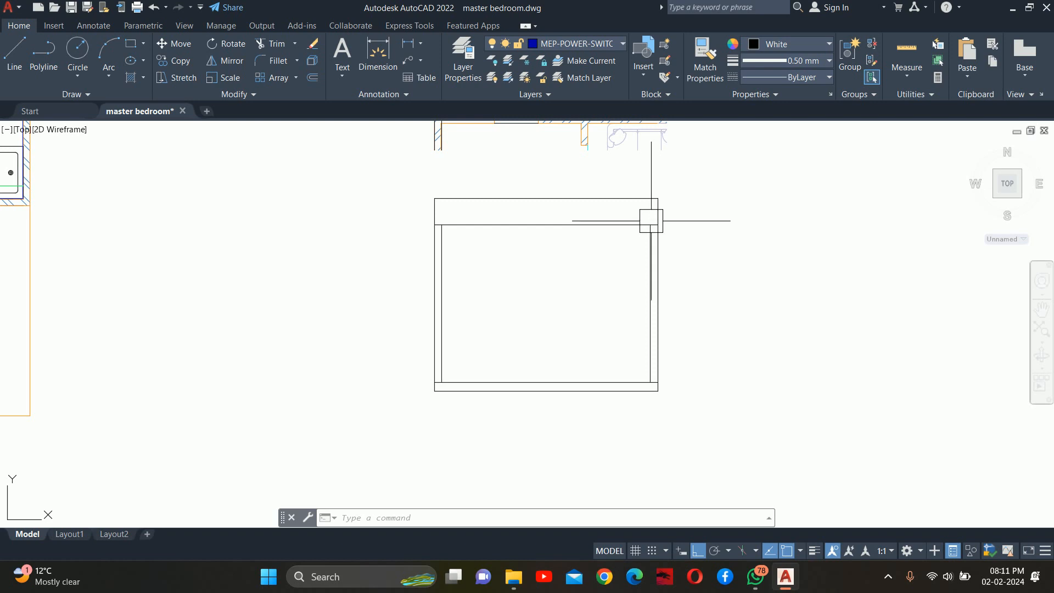
{"action": "key", "text": "Escape"}
{"action": "key", "text": "Escape"}
{"action": "key", "text": "Escape"}
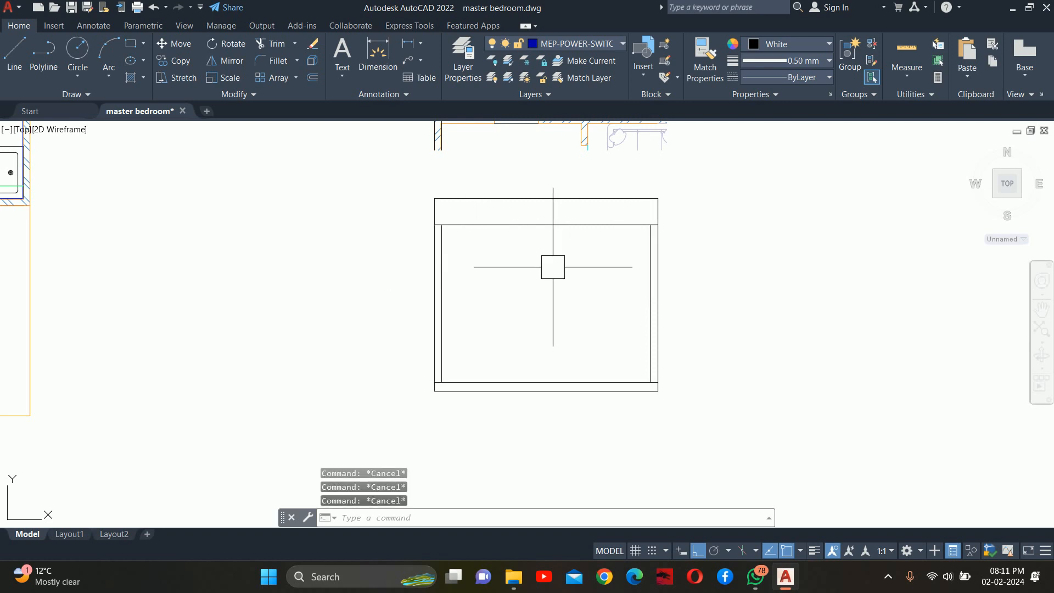
Step: Project a vertical construction line from the shower partition's edge in the washroom plan down through the elevation
{"action": "scroll", "coordinate": [542, 290], "scroll_direction": "down", "scroll_amount": 2}
{"action": "scroll", "coordinate": [544, 308], "scroll_direction": "up", "scroll_amount": 3}
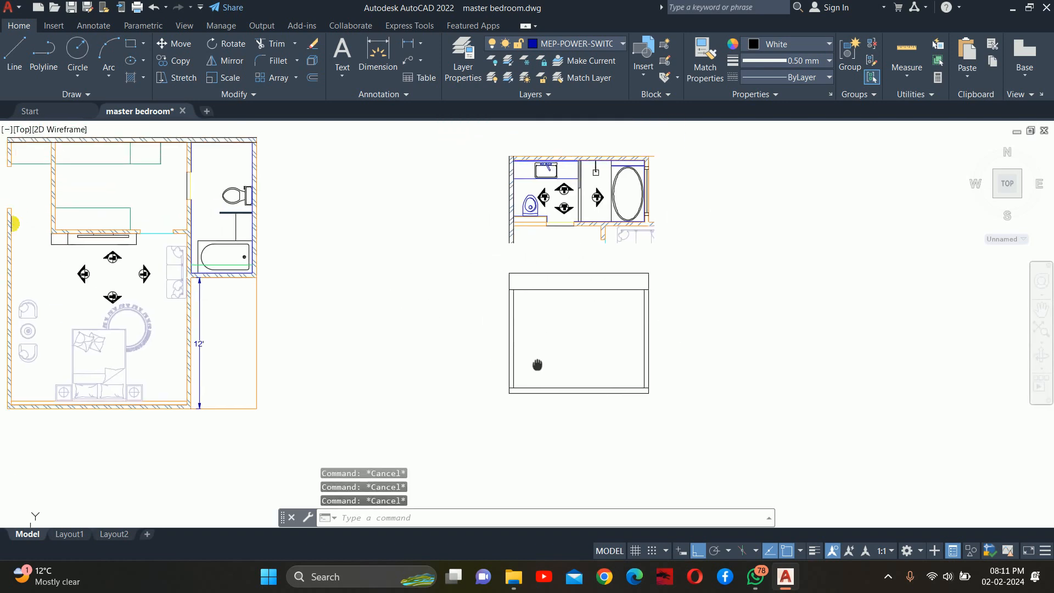
{"action": "scroll", "coordinate": [555, 212], "scroll_direction": "up", "scroll_amount": 2}
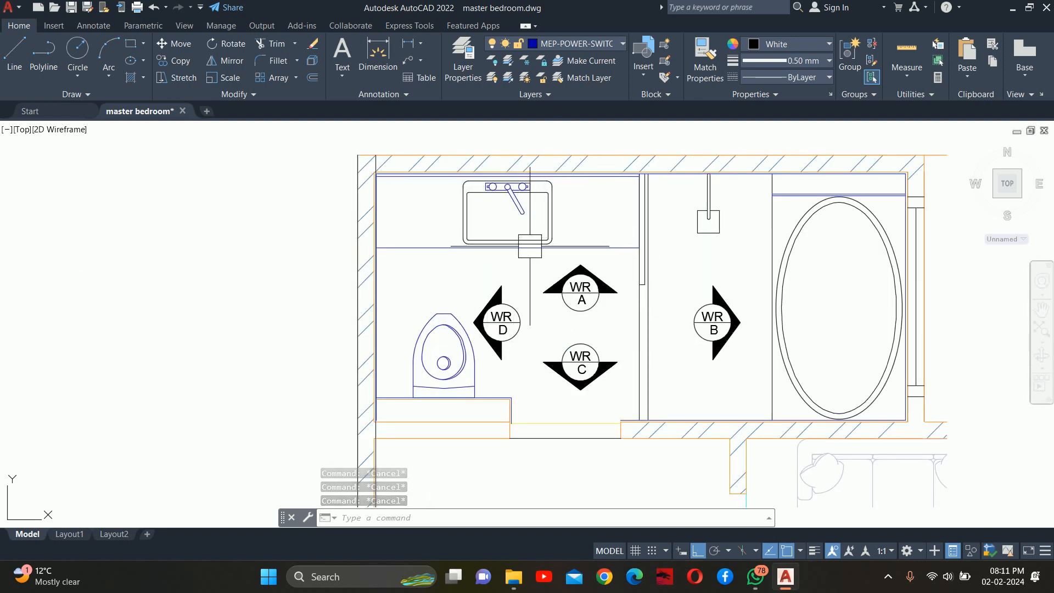
{"action": "middle_click_drag", "start_coordinate": [641, 240], "coordinate": [573, 195]}
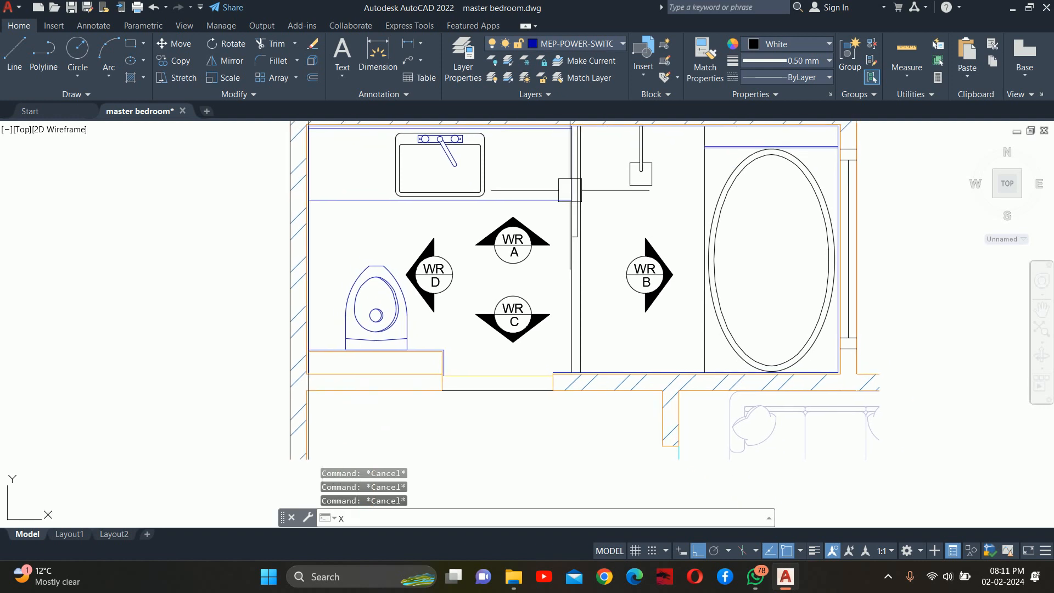
{"action": "type", "text": "xl"}
{"action": "key", "text": "Return"}
{"action": "type", "text": "v"}
{"action": "key", "text": "Return"}
{"action": "scroll", "coordinate": [572, 200], "scroll_direction": "up", "scroll_amount": 5}
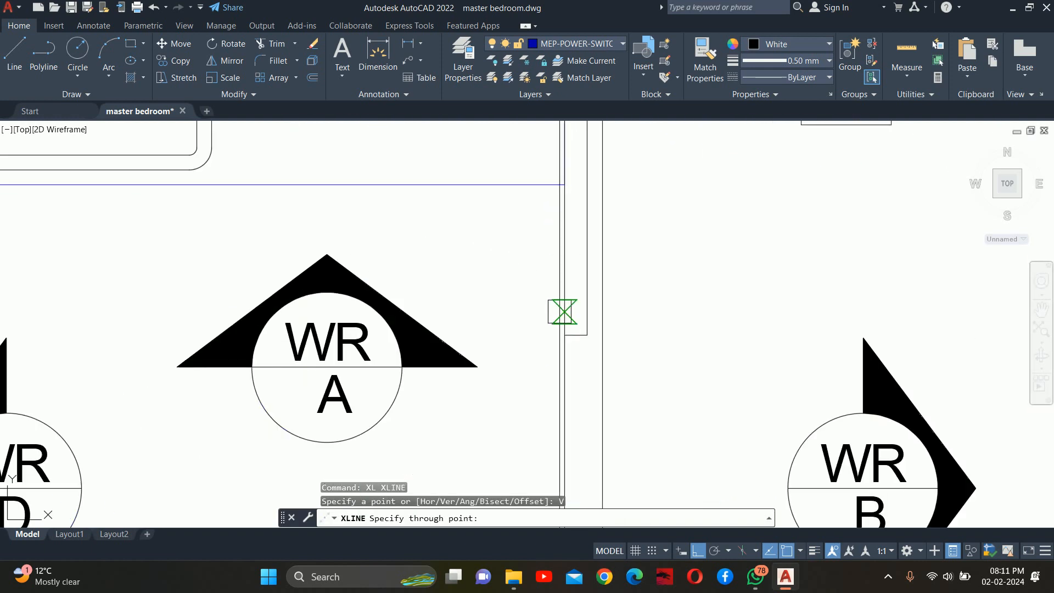
{"action": "left_click", "coordinate": [571, 239]}
{"action": "scroll", "coordinate": [577, 283], "scroll_direction": "down", "scroll_amount": 10}
{"action": "scroll", "coordinate": [577, 283], "scroll_direction": "down", "scroll_amount": 3}
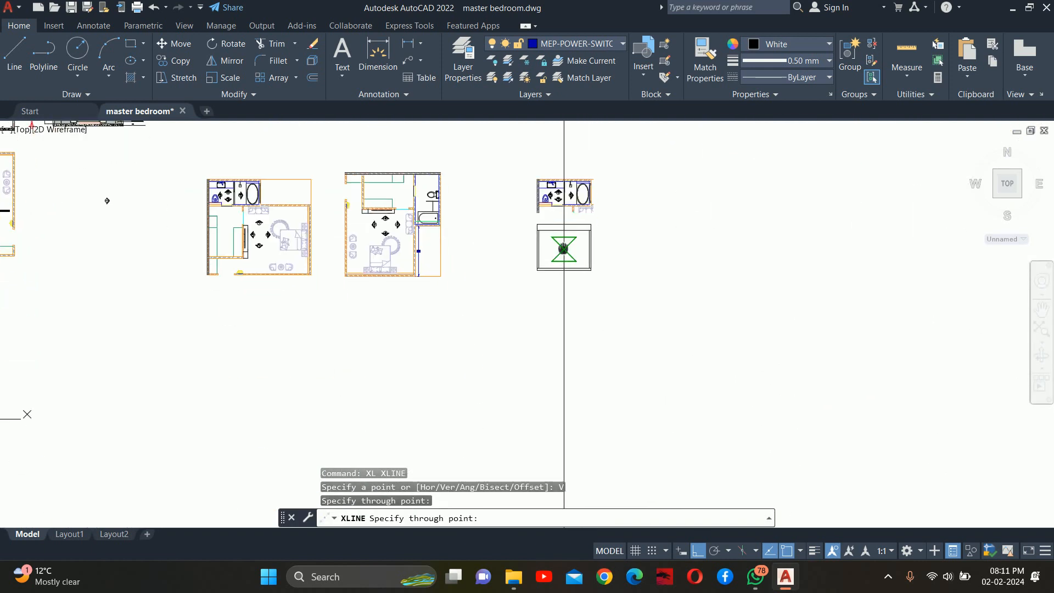
{"action": "scroll", "coordinate": [553, 242], "scroll_direction": "up", "scroll_amount": 8}
{"action": "key", "text": "Escape"}
{"action": "key", "text": "Escape"}
{"action": "key", "text": "Escape"}
Step: Trim the vertical construction line so it spans only from the floor line to the underside of the top strip
{"action": "type", "text": "TR"}
{"action": "key", "text": "Return"}
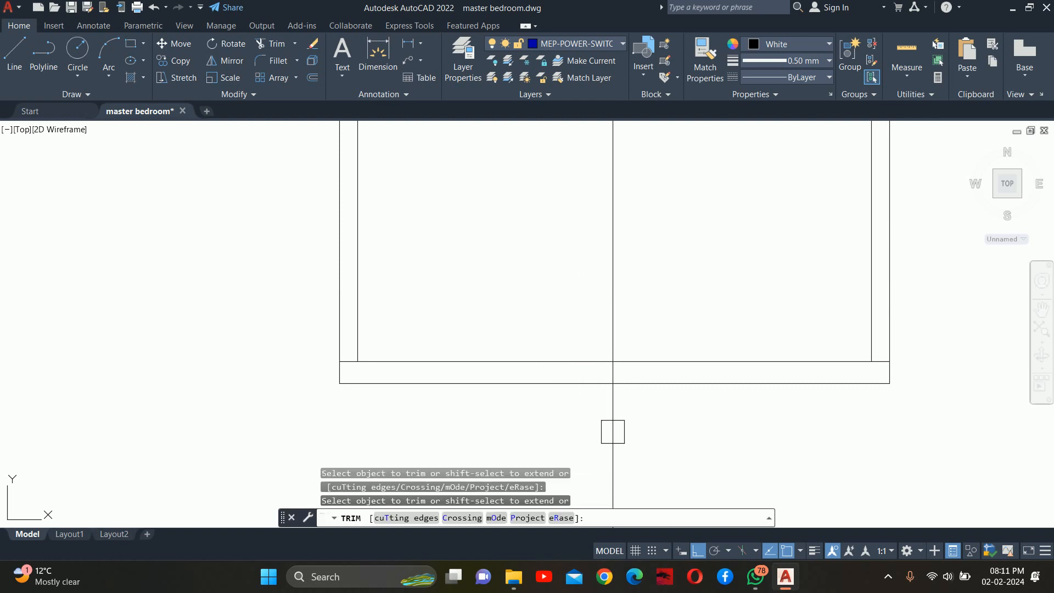
{"action": "scroll", "coordinate": [612, 379], "scroll_direction": "up", "scroll_amount": 6}
{"action": "key", "text": "Escape"}
{"action": "key", "text": "Escape"}
{"action": "scroll", "coordinate": [598, 330], "scroll_direction": "down", "scroll_amount": 8}
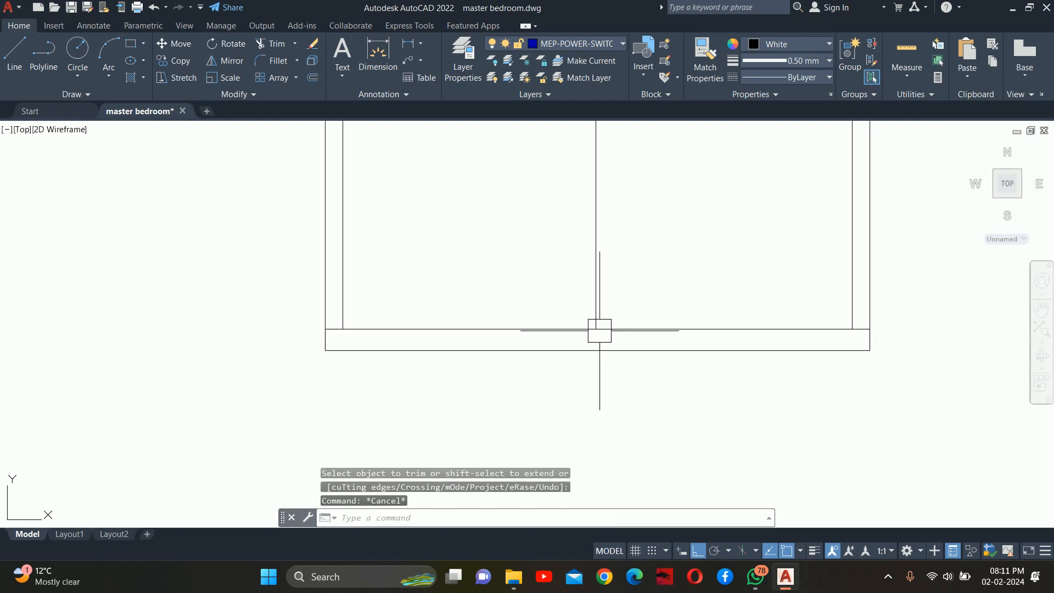
{"action": "middle_click_drag", "start_coordinate": [609, 312], "coordinate": [633, 407]}
{"action": "key", "text": "Escape"}
{"action": "key", "text": "Escape"}
{"action": "middle_click_drag", "start_coordinate": [626, 292], "coordinate": [627, 305]}
{"action": "type", "text": "tr"}
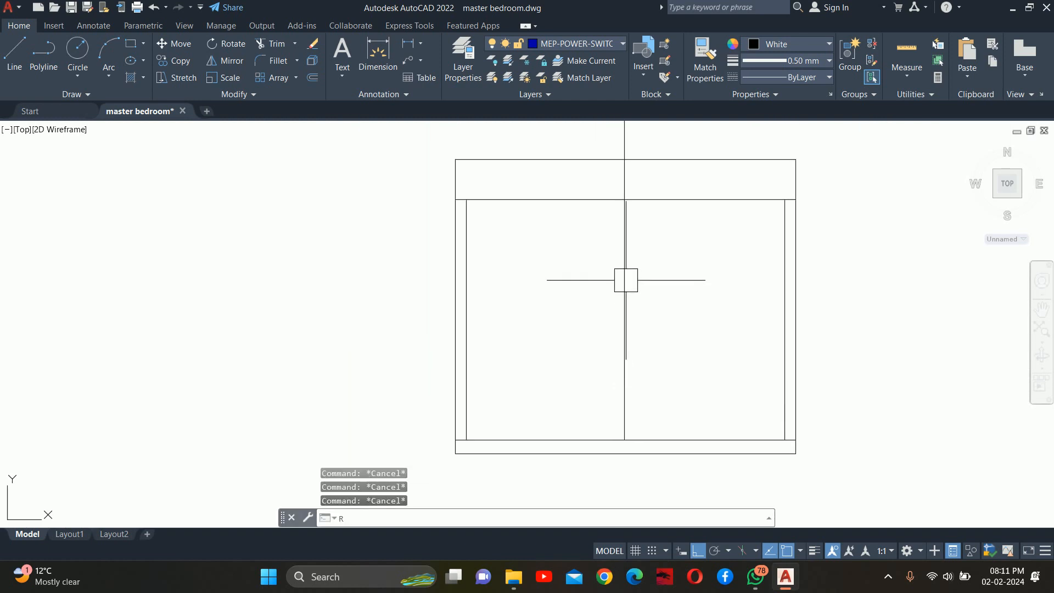
{"action": "key", "text": "Return"}
{"action": "left_click", "coordinate": [625, 134]}
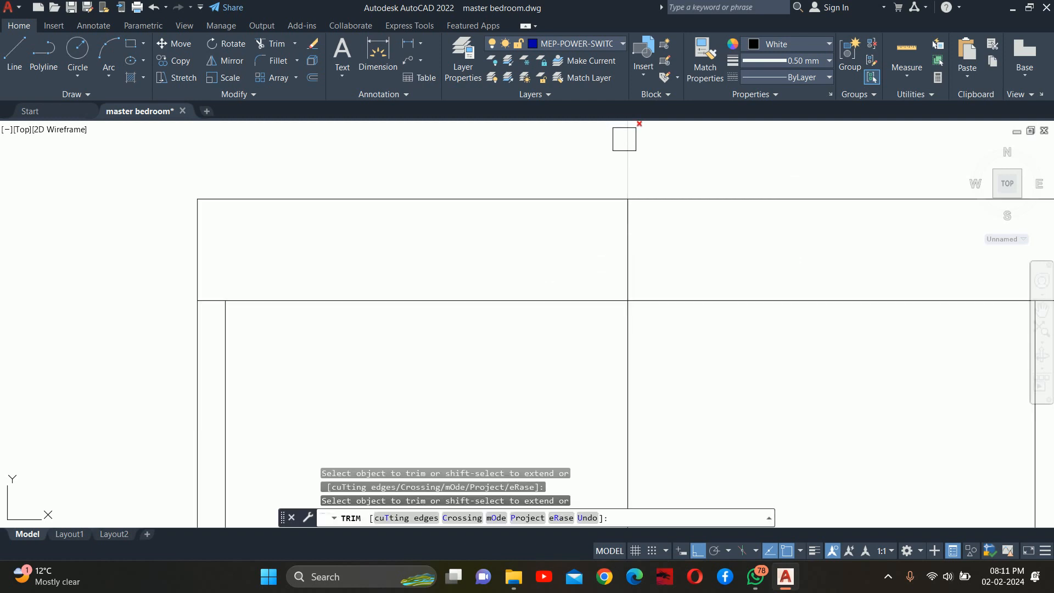
{"action": "left_click", "coordinate": [624, 181]}
{"action": "middle_click_drag", "start_coordinate": [636, 207], "coordinate": [602, 229]}
{"action": "key", "text": "Escape"}
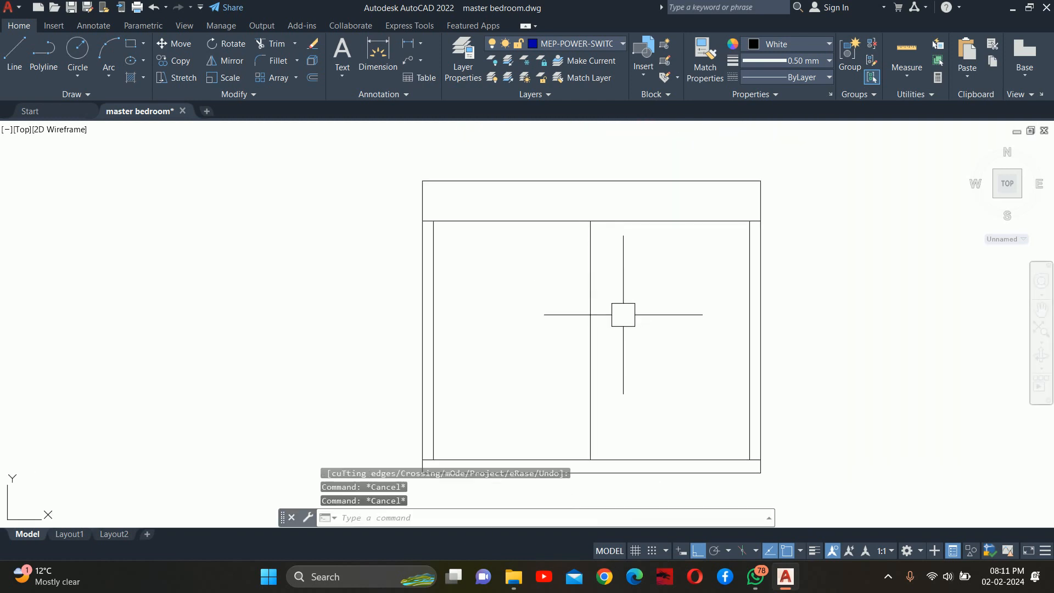
Step: Offset the vertical partition line 0.5 inches to give the shower partition its thickness
{"action": "type", "text": "o"}
{"action": "key", "text": "Return"}
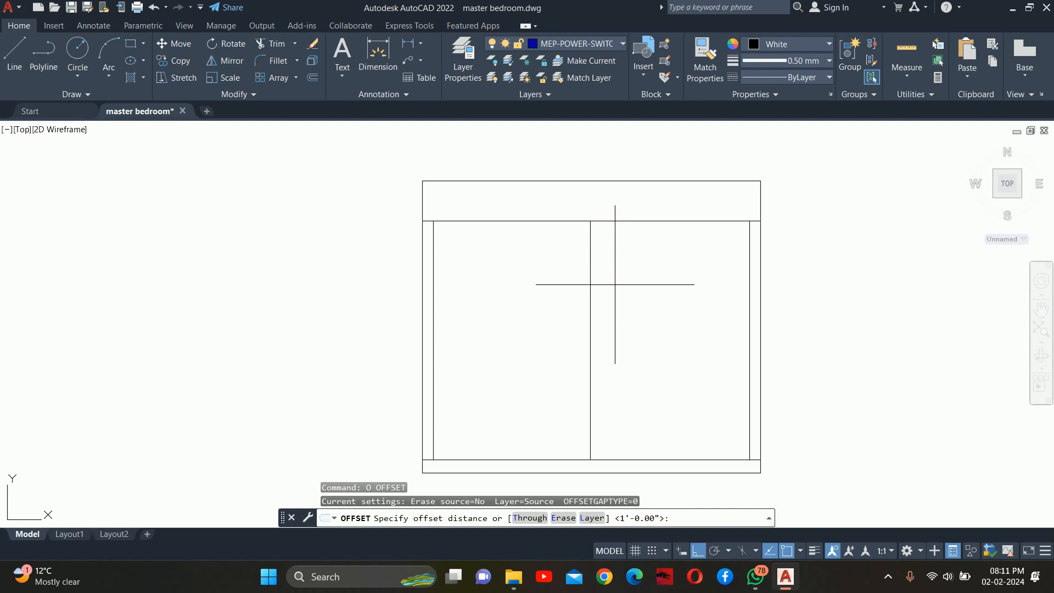
{"action": "type", "text": ".5"}
{"action": "key", "text": "Return"}
{"action": "left_click", "coordinate": [592, 325]}
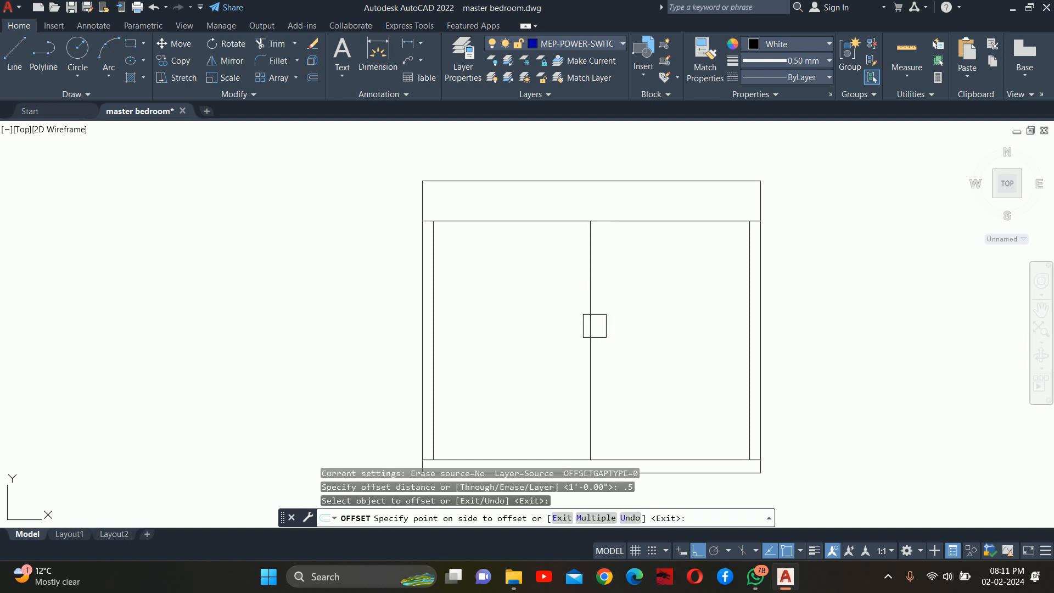
{"action": "key", "text": "Escape"}
{"action": "key", "text": "Escape"}
Step: Compare the double partition line in the elevation with the shower partition in the washroom plan
{"action": "mouse_move", "coordinate": [628, 322]}
{"action": "middle_mouse_down"}
{"action": "mouse_move", "coordinate": [640, 271]}
{"action": "mouse_move", "coordinate": [628, 279]}
{"action": "middle_mouse_up"}
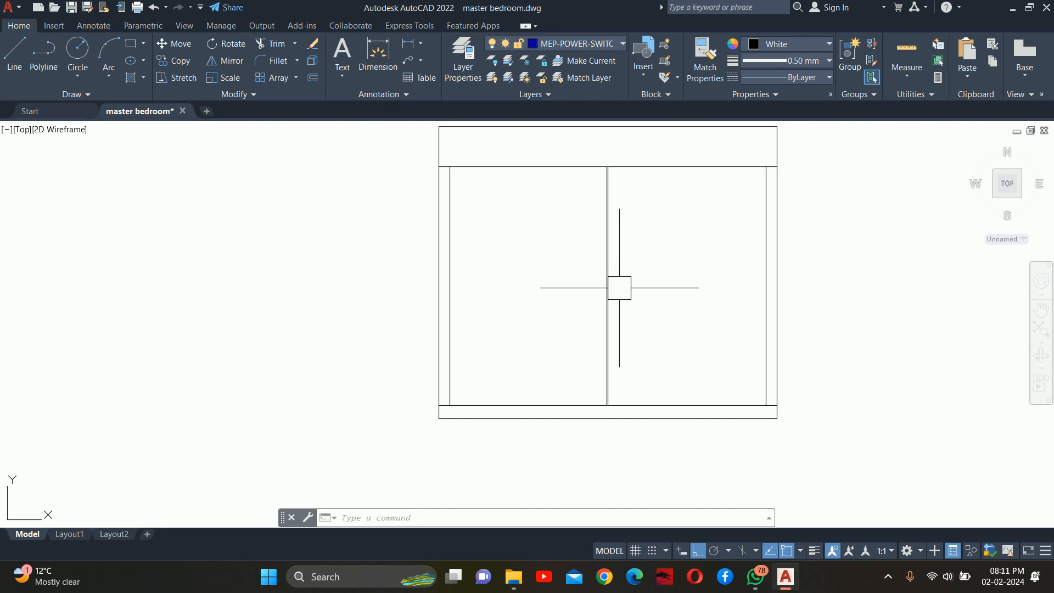
{"action": "middle_click_drag", "start_coordinate": [621, 310], "coordinate": [682, 300]}
{"action": "key", "text": "Escape"}
{"action": "key", "text": "Escape"}
{"action": "key", "text": "Escape"}
{"action": "scroll", "coordinate": [690, 386], "scroll_direction": "up", "scroll_amount": 4}
{"action": "middle_click_drag", "start_coordinate": [686, 384], "coordinate": [698, 377]}
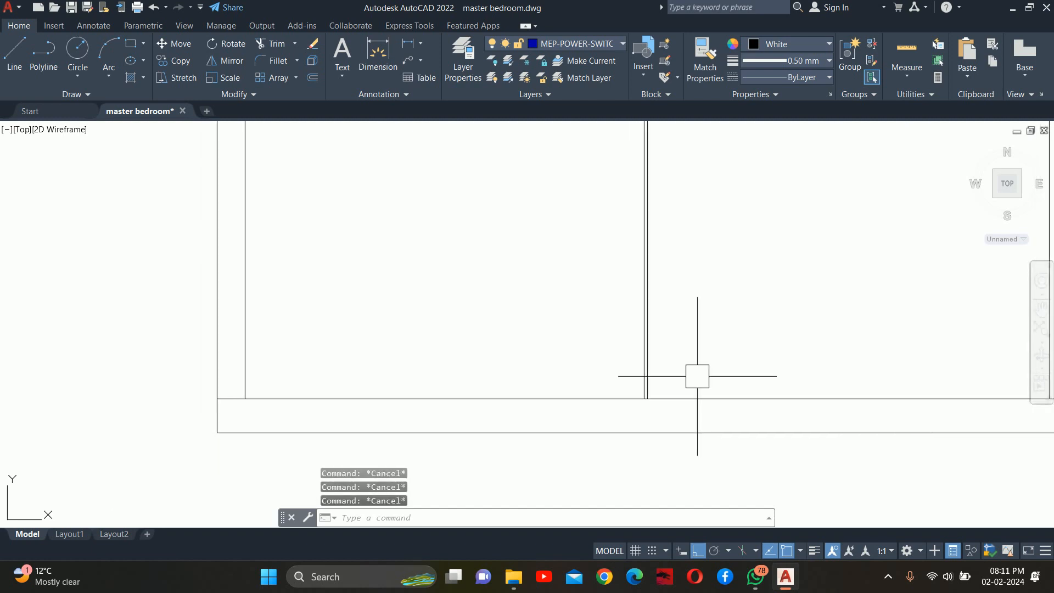
{"action": "scroll", "coordinate": [698, 376], "scroll_direction": "down", "scroll_amount": 6}
{"action": "scroll", "coordinate": [626, 289], "scroll_direction": "up", "scroll_amount": 7}
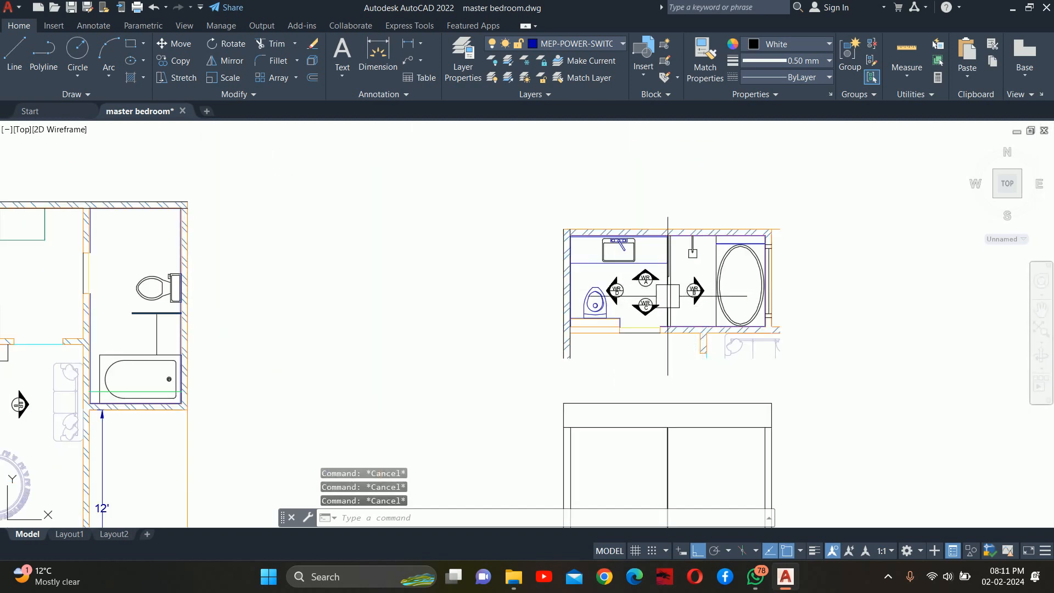
{"action": "middle_click_drag", "start_coordinate": [708, 357], "coordinate": [702, 193]}
{"action": "scroll", "coordinate": [702, 193], "scroll_direction": "down", "scroll_amount": 2}
{"action": "scroll", "coordinate": [686, 345], "scroll_direction": "up", "scroll_amount": 4}
{"action": "middle_click_drag", "start_coordinate": [663, 306], "coordinate": [694, 329]}
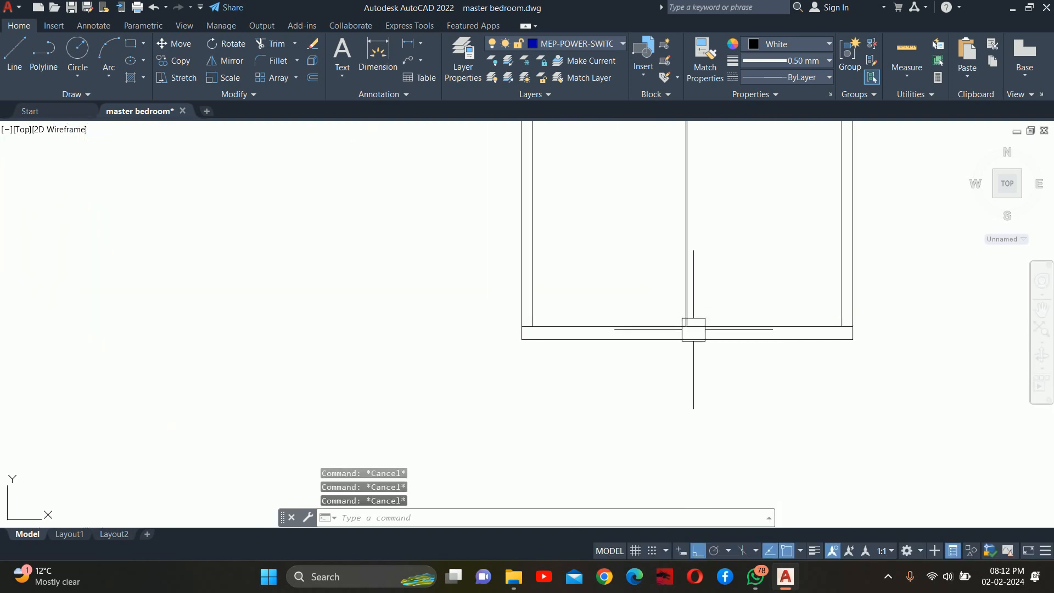
Step: Offset the elevation's floor line 3 inches upward
{"action": "scroll", "coordinate": [693, 329], "scroll_direction": "up", "scroll_amount": 4}
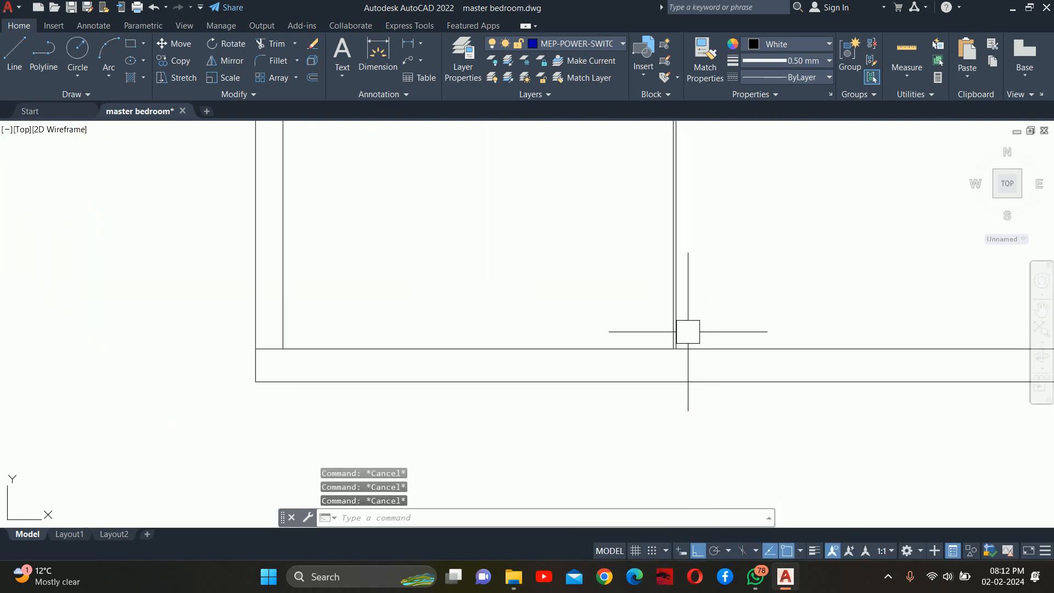
{"action": "type", "text": "o"}
{"action": "key", "text": "Return"}
{"action": "type", "text": "3"}
{"action": "key", "text": "Return"}
{"action": "left_click", "coordinate": [730, 349]}
{"action": "left_click", "coordinate": [726, 291]}
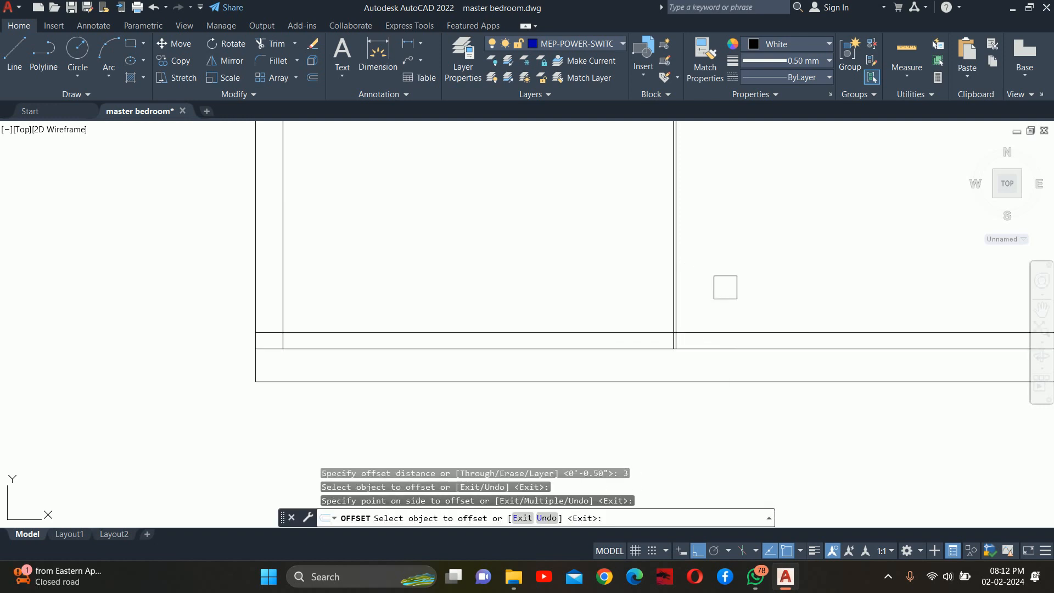
{"action": "key", "text": "Escape"}
{"action": "key", "text": "Escape"}
{"action": "key", "text": "Escape"}
{"action": "type", "text": "R"}
{"action": "key", "text": "Escape"}
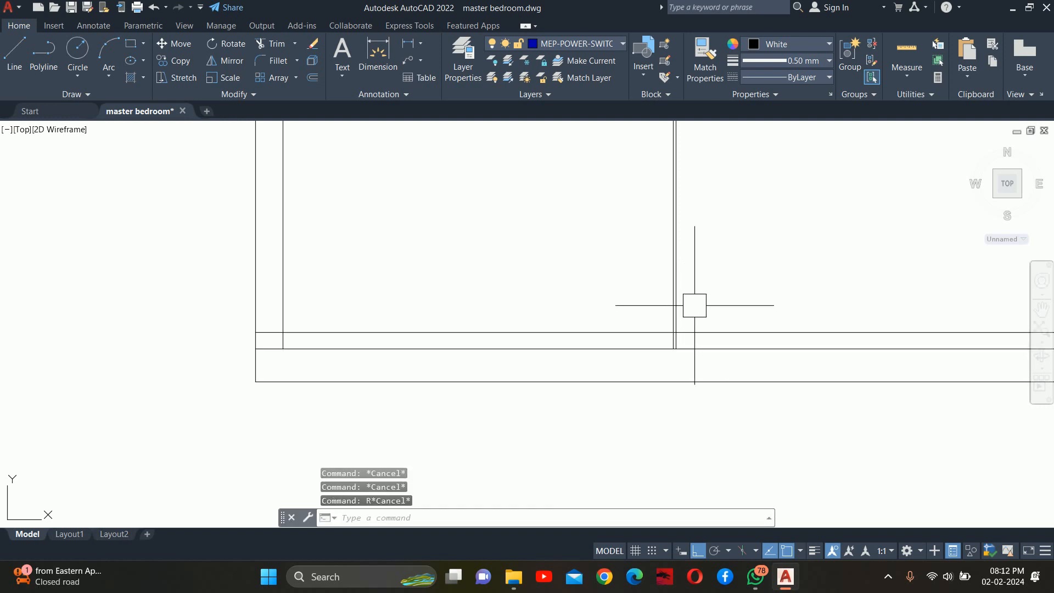
Step: Trim the 3-inch offset line on the non-shower side and inside its side wall, plus the partition's shower-side line below the offset
{"action": "type", "text": "tr"}
{"action": "key", "text": "Return"}
{"action": "left_click", "coordinate": [643, 332]}
{"action": "scroll", "coordinate": [673, 337], "scroll_direction": "up", "scroll_amount": 5}
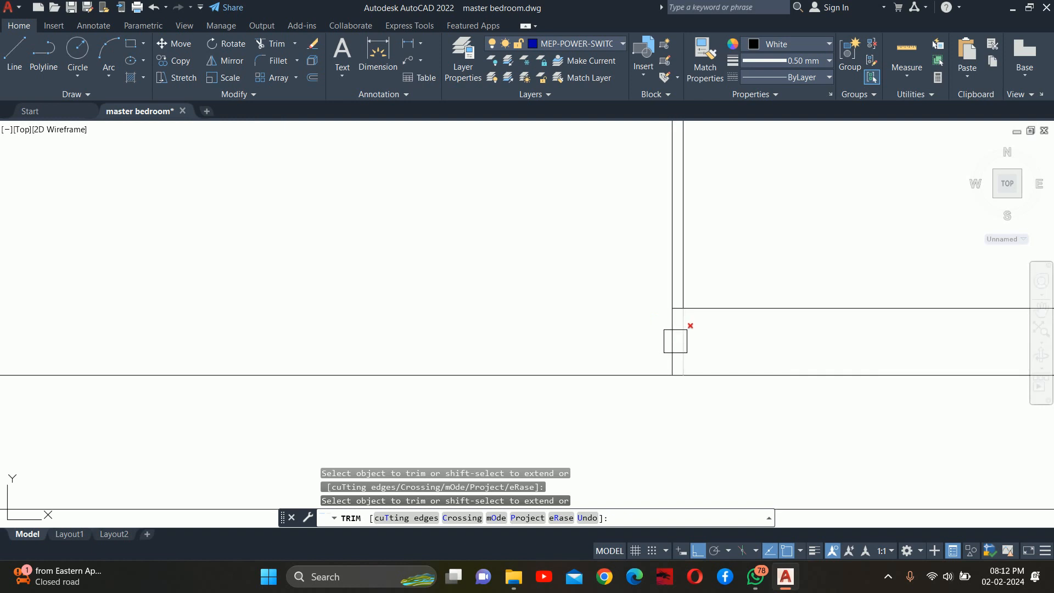
{"action": "left_click", "coordinate": [676, 341]}
{"action": "scroll", "coordinate": [620, 327], "scroll_direction": "down", "scroll_amount": 2}
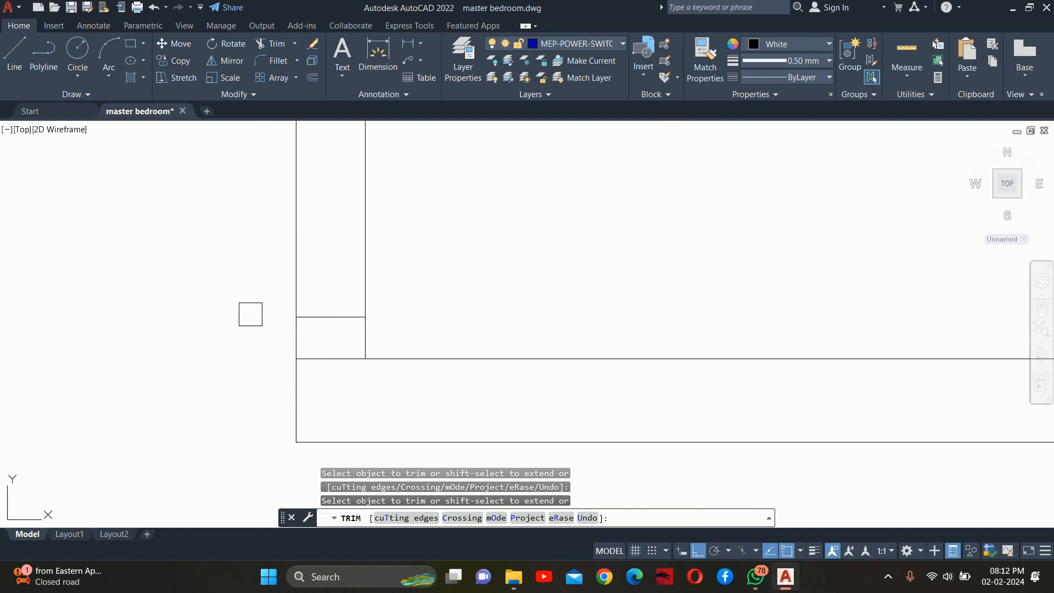
{"action": "left_click", "coordinate": [331, 318]}
{"action": "key", "text": "Escape"}
{"action": "scroll", "coordinate": [586, 302], "scroll_direction": "down", "scroll_amount": 9}
{"action": "middle_click_drag", "start_coordinate": [698, 299], "coordinate": [679, 345]}
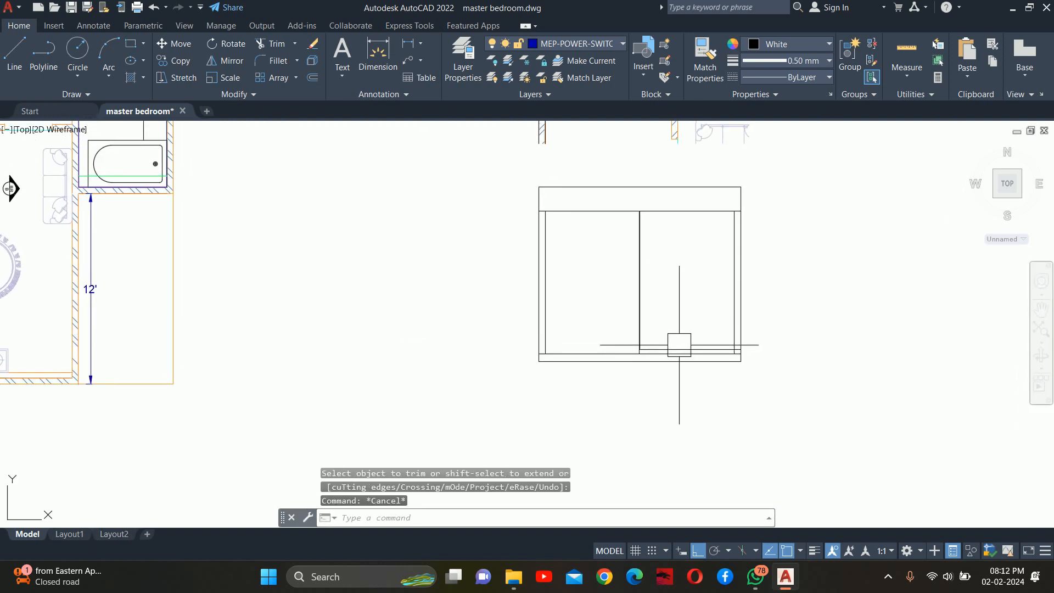
Step: Trim the lower floor line on the shower side and the side wall's inner line below the raised floor
{"action": "scroll", "coordinate": [718, 345], "scroll_direction": "up", "scroll_amount": 6}
{"action": "key", "text": "Escape"}
{"action": "key", "text": "Escape"}
{"action": "type", "text": "tr"}
{"action": "key", "text": "Return"}
{"action": "left_click", "coordinate": [801, 363]}
{"action": "scroll", "coordinate": [827, 367], "scroll_direction": "up", "scroll_amount": 6}
{"action": "left_click", "coordinate": [739, 354]}
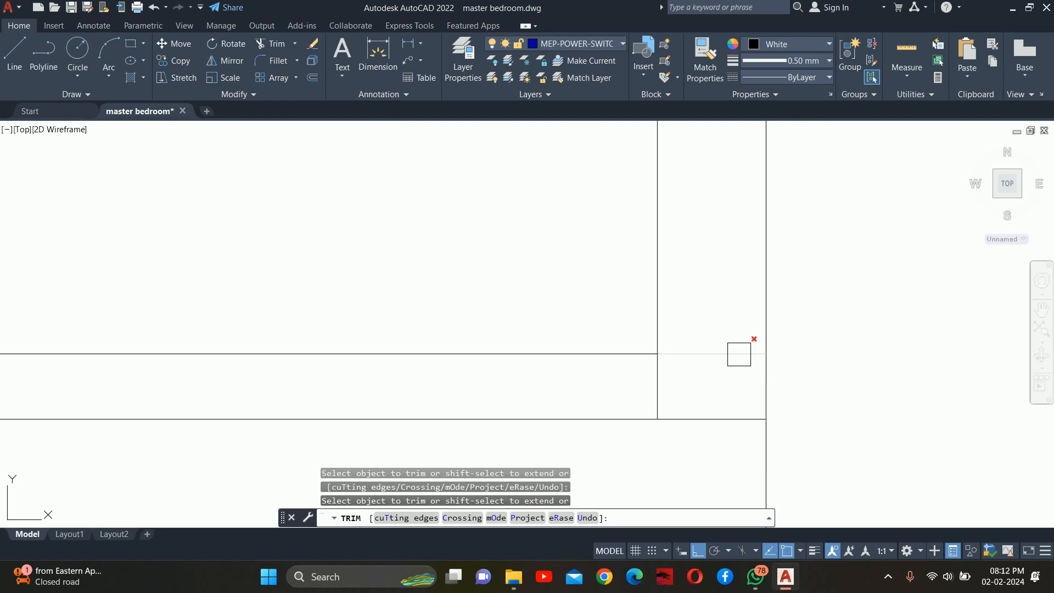
{"action": "scroll", "coordinate": [728, 355], "scroll_direction": "down", "scroll_amount": 6}
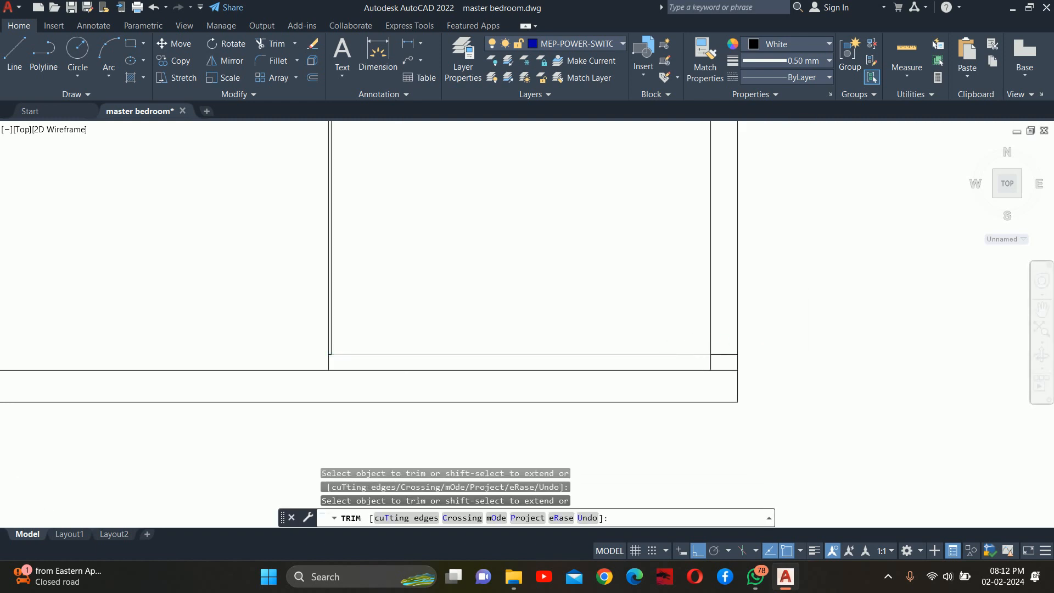
{"action": "scroll", "coordinate": [714, 358], "scroll_direction": "up", "scroll_amount": 6}
{"action": "scroll", "coordinate": [757, 400], "scroll_direction": "down", "scroll_amount": 6}
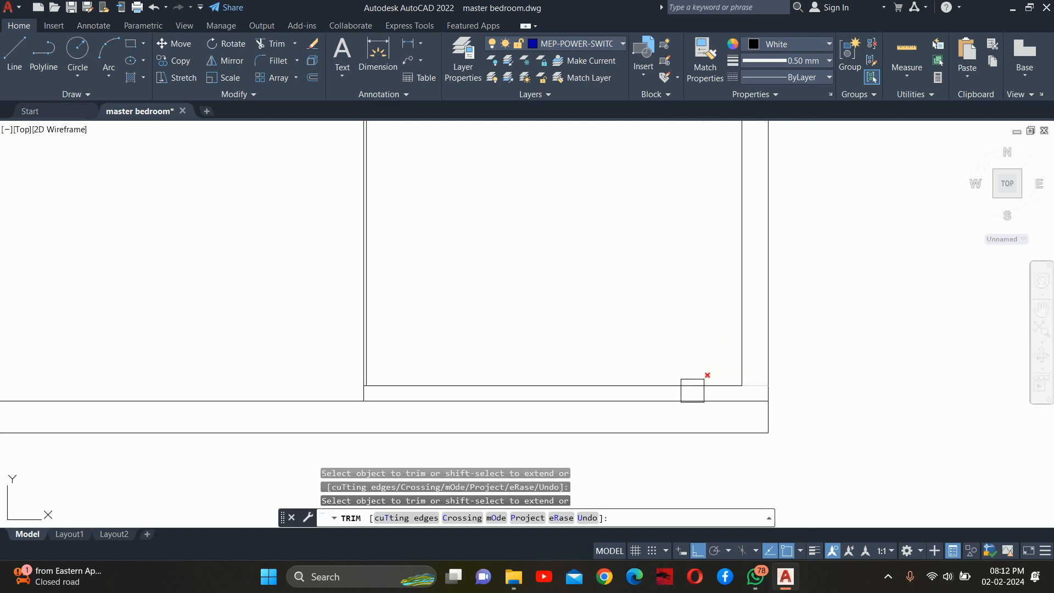
{"action": "middle_click_drag", "start_coordinate": [692, 390], "coordinate": [741, 390]}
{"action": "middle_click_drag", "start_coordinate": [591, 396], "coordinate": [732, 404]}
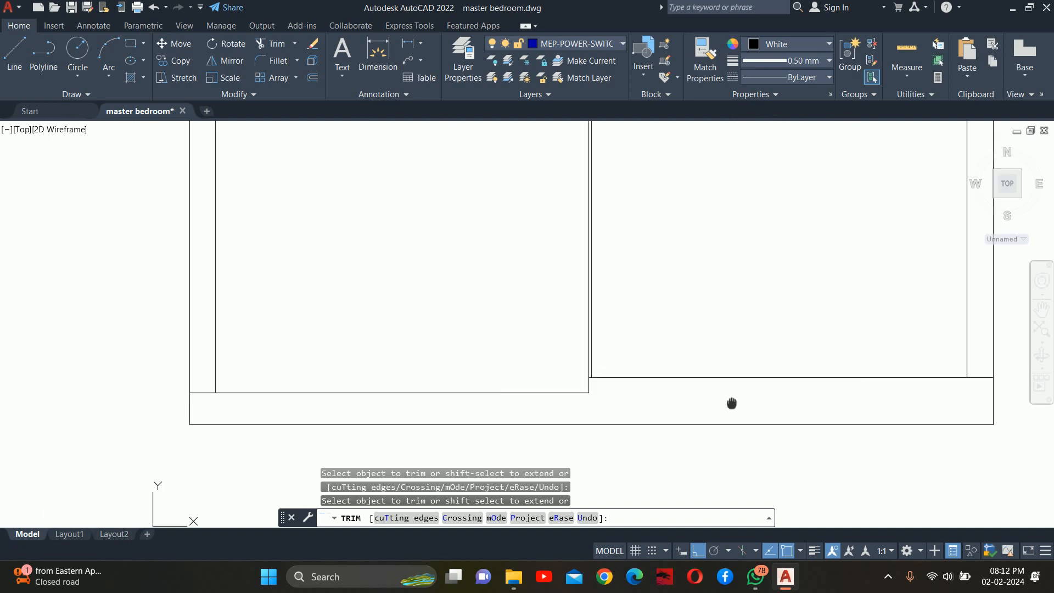
{"action": "key", "text": "Escape"}
{"action": "key", "text": "Escape"}
{"action": "key", "text": "Escape"}
Step: Draw a notch at the partition base from the raised floor level, 0.75 inches outward, 0.75 inches down and back to the partition
{"action": "scroll", "coordinate": [669, 374], "scroll_direction": "up", "scroll_amount": 6}
{"action": "type", "text": "L"}
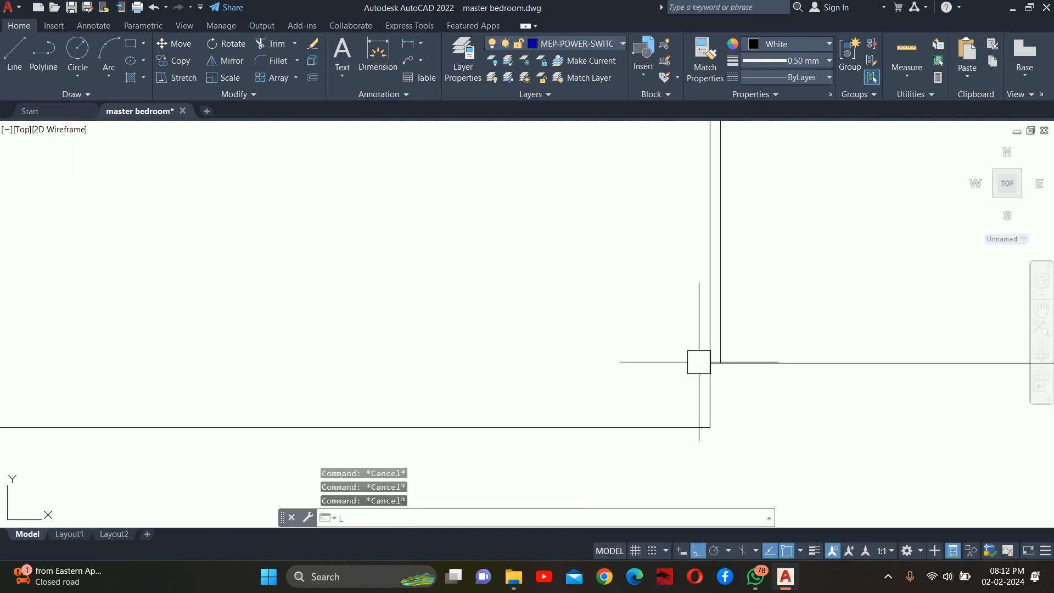
{"action": "key", "text": "Return"}
{"action": "scroll", "coordinate": [699, 362], "scroll_direction": "up", "scroll_amount": 6}
{"action": "left_click", "coordinate": [735, 364]}
{"action": "scroll", "coordinate": [662, 322], "scroll_direction": "down", "scroll_amount": 2}
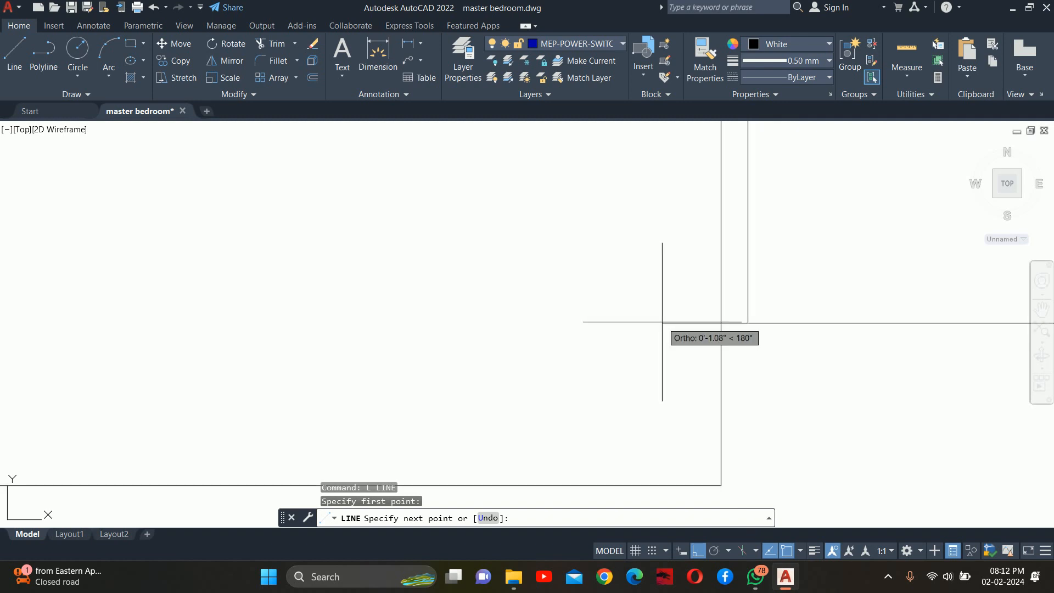
{"action": "key", "text": "Return"}
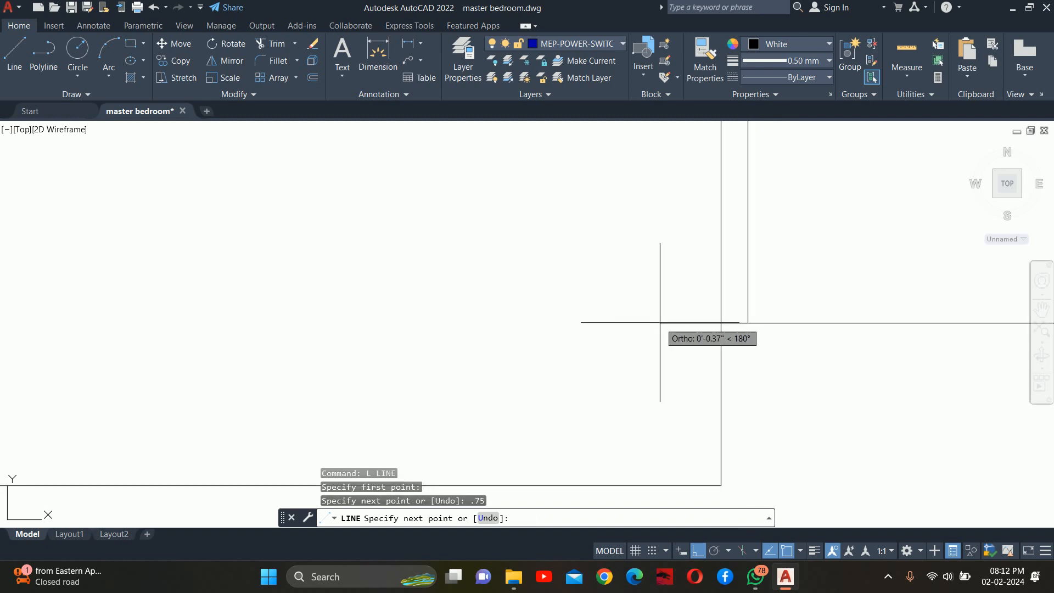
{"action": "type", "text": ".75"}
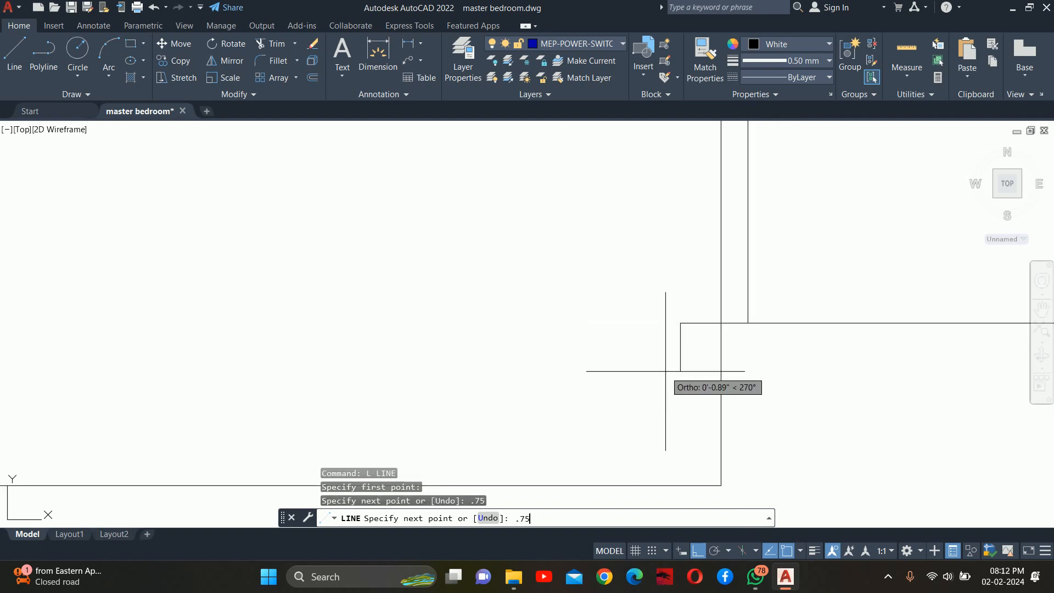
{"action": "key", "text": "Return"}
{"action": "key", "text": "Escape"}
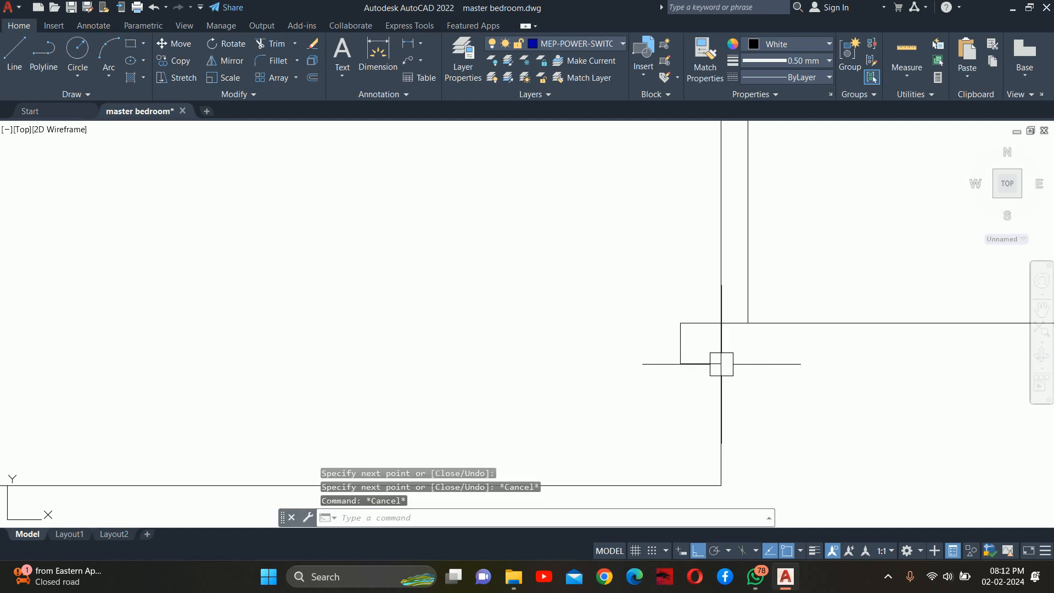
Step: Trim the segment of the vertical partition line that crosses the 0.75-inch notch
{"action": "type", "text": "tr"}
{"action": "key", "text": "Return"}
{"action": "key", "text": "Escape"}
{"action": "scroll", "coordinate": [730, 348], "scroll_direction": "down", "scroll_amount": 4}
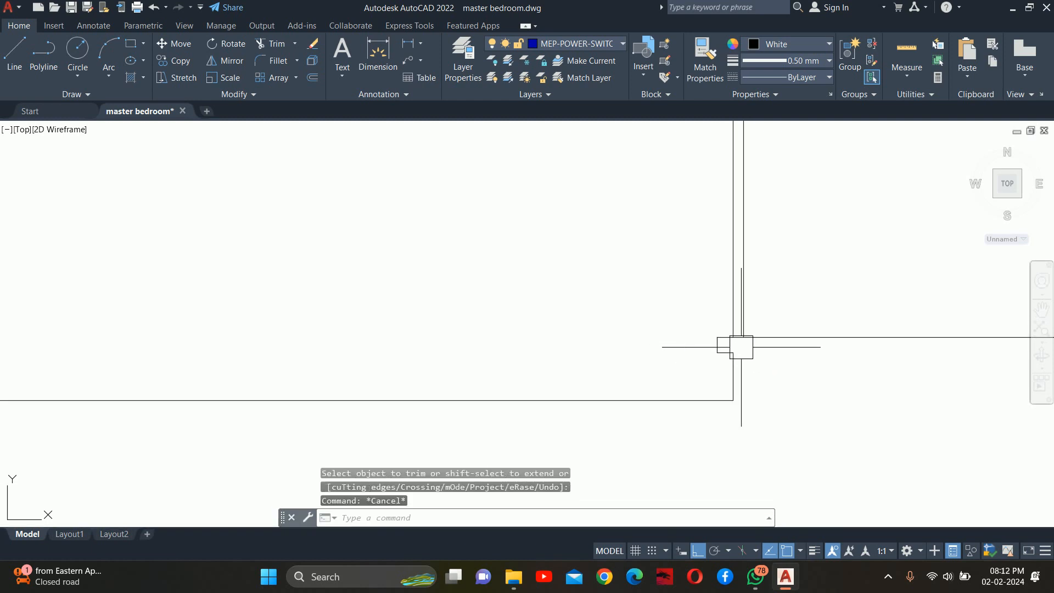
{"action": "key", "text": "Escape"}
{"action": "middle_click_drag", "start_coordinate": [756, 359], "coordinate": [722, 356]}
{"action": "key", "text": "Escape"}
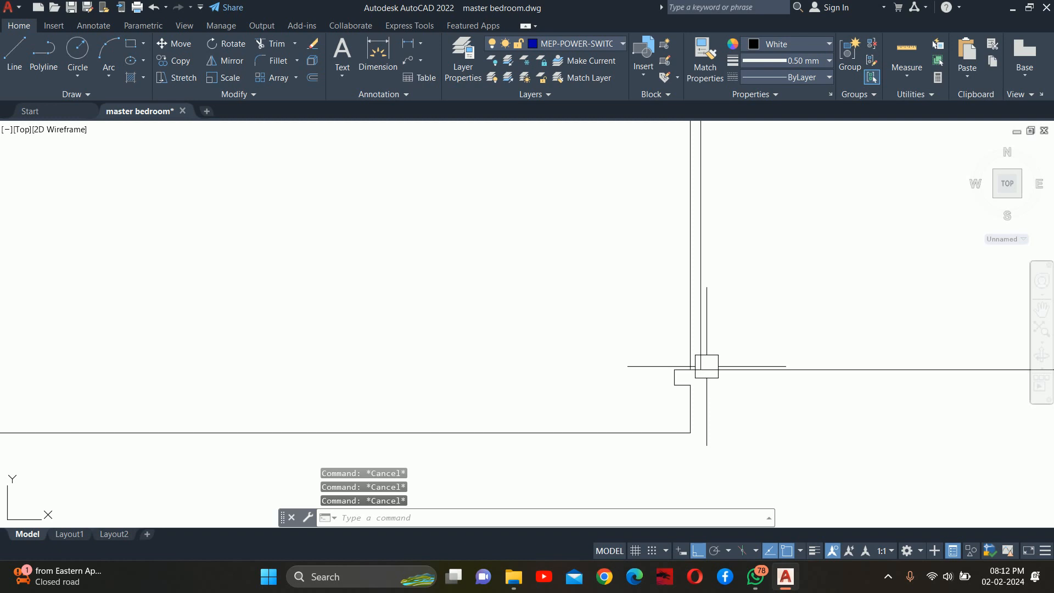
Step: Offset the notch's short top line 0.75 inches upward
{"action": "key", "text": "Return"}
{"action": "type", "text": "."}
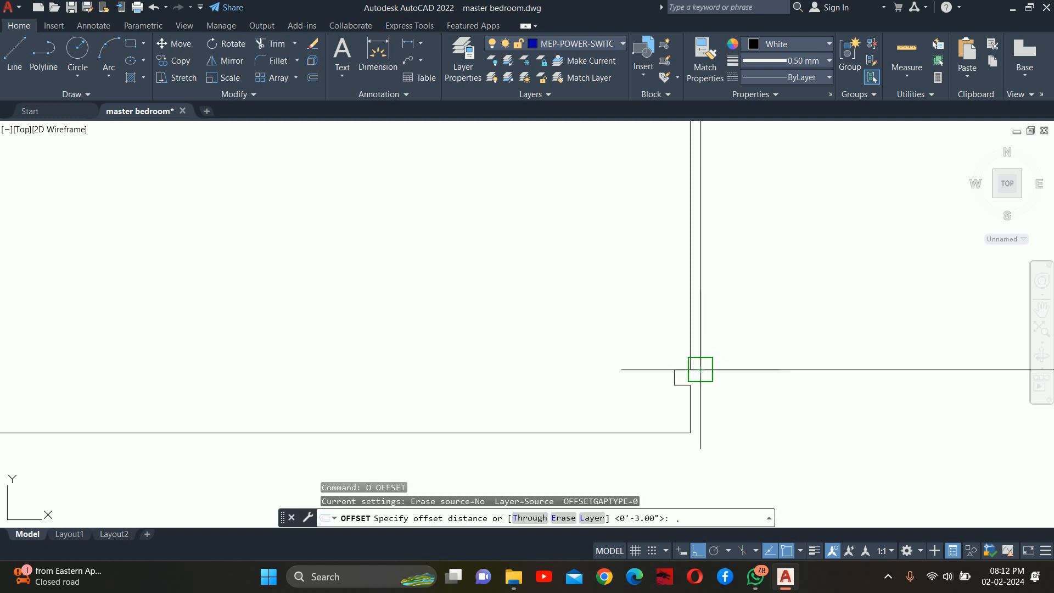
{"action": "type", "text": "75"}
{"action": "key", "text": "Return"}
{"action": "scroll", "coordinate": [697, 371], "scroll_direction": "up", "scroll_amount": 2}
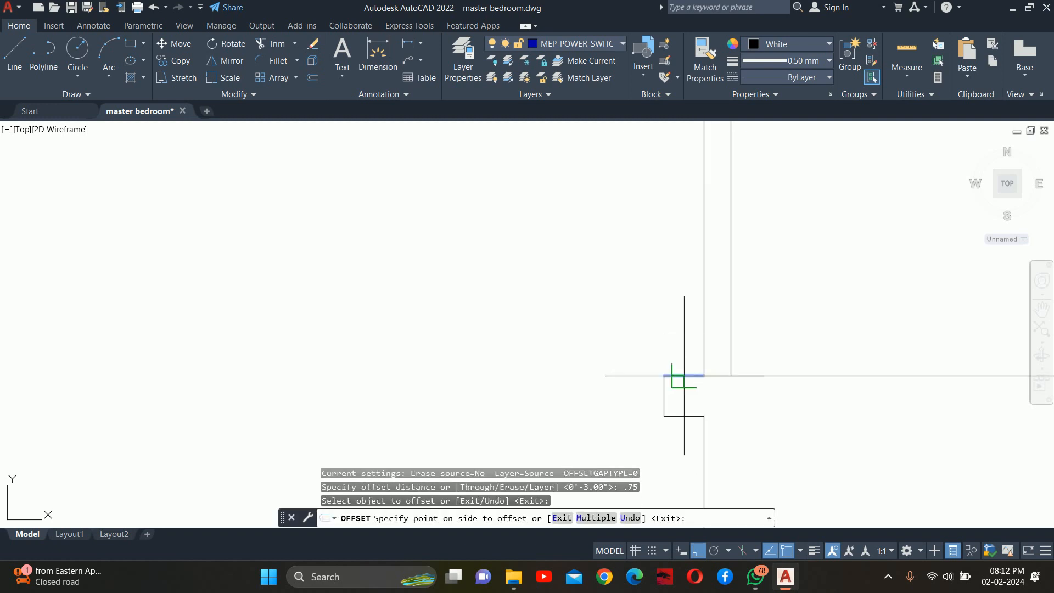
{"action": "left_click", "coordinate": [661, 319]}
{"action": "key", "text": "Escape"}
{"action": "key", "text": "Escape"}
Step: Extend the notch's side and new top line to form a curb profile, trimming the old top and partition line inside it
{"action": "type", "text": "ex"}
{"action": "key", "text": "Return"}
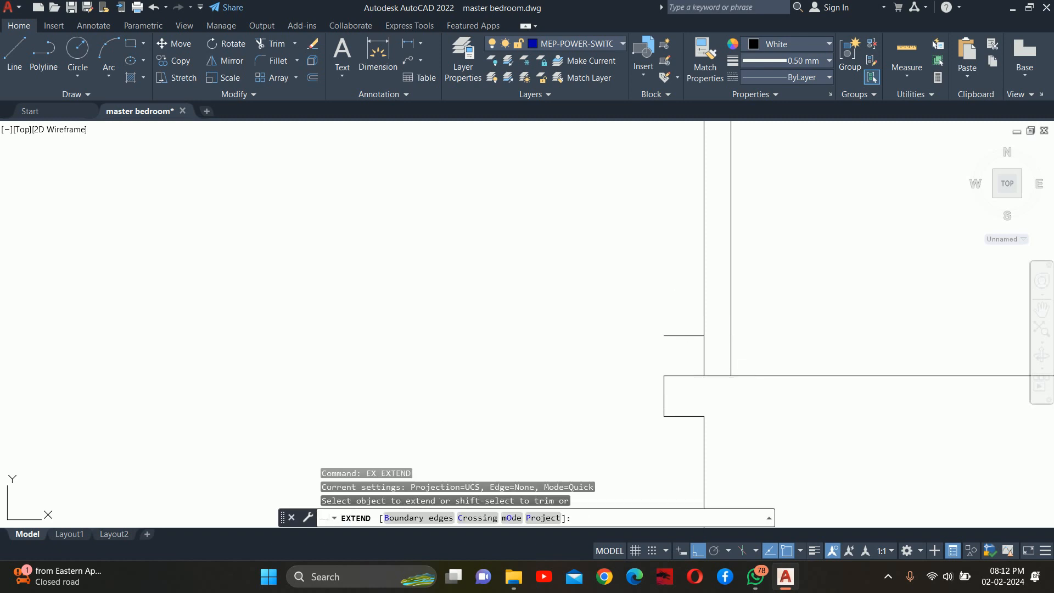
{"action": "scroll", "coordinate": [683, 380], "scroll_direction": "up", "scroll_amount": 2}
{"action": "left_click", "coordinate": [661, 396]}
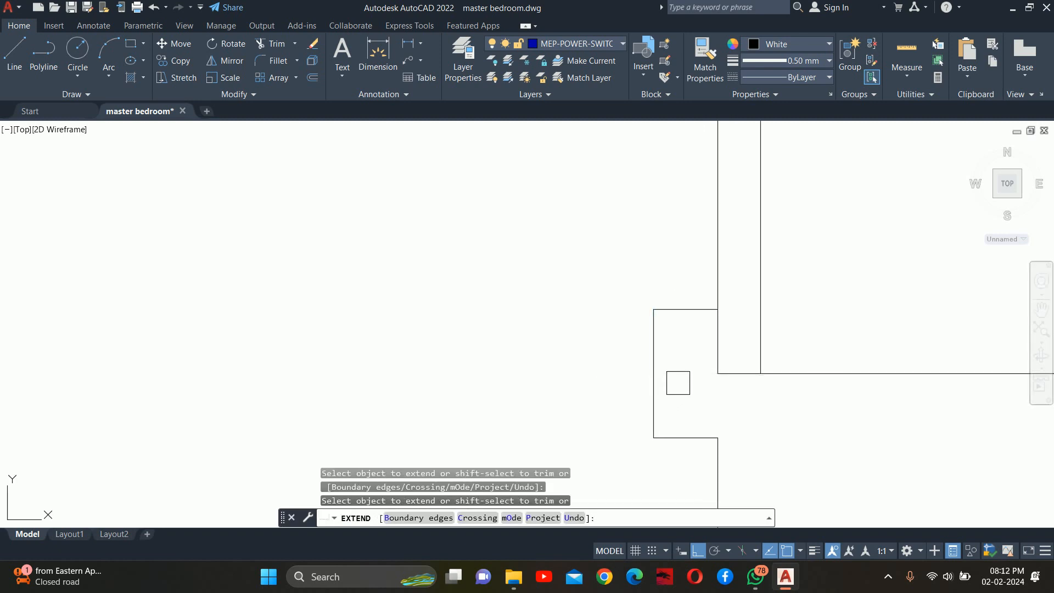
{"action": "left_click", "coordinate": [690, 309]}
{"action": "left_click", "coordinate": [718, 346], "text": "shift"}
{"action": "key", "text": "Escape"}
Step: Offset the partition's shower-side line 1.5 inches toward the shower
{"action": "middle_click_drag", "start_coordinate": [724, 346], "coordinate": [615, 353]}
{"action": "type", "text": "o"}
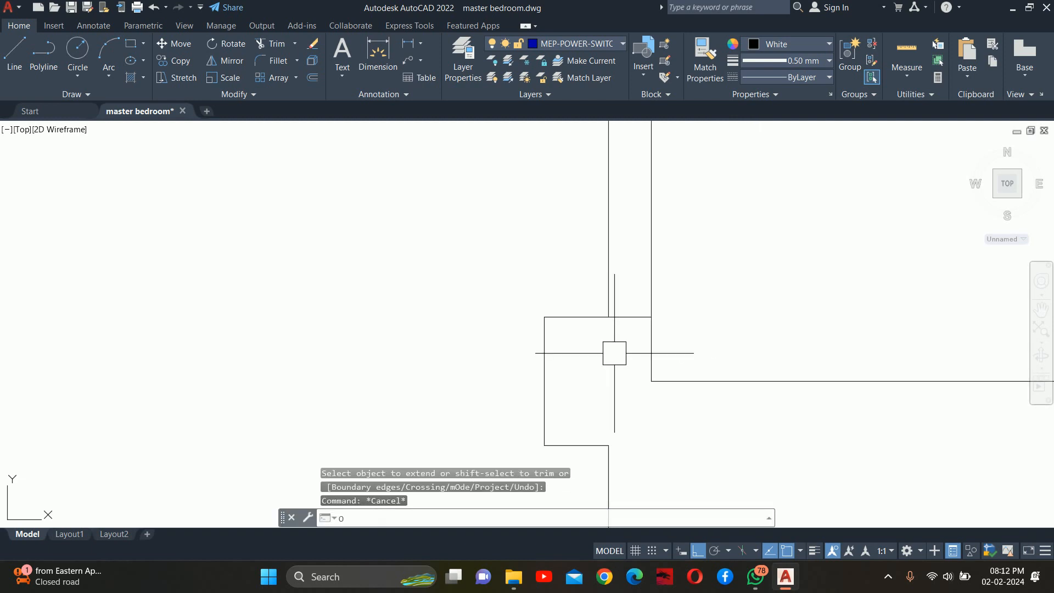
{"action": "key", "text": "Return"}
{"action": "type", "text": "1.5"}
{"action": "key", "text": "Return"}
{"action": "left_click", "coordinate": [651, 291]}
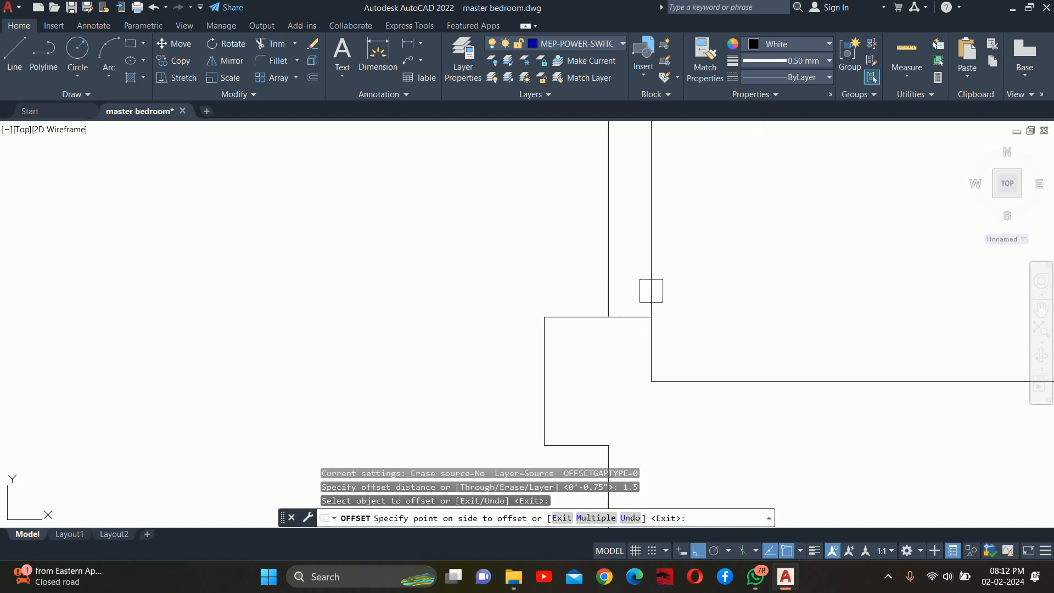
{"action": "left_click", "coordinate": [681, 308]}
{"action": "key", "text": "Escape"}
Step: Extend the curb's top to the 1.5-inch offset line and trim the leftover partition, floor and offset segments to finish its profile
{"action": "type", "text": "ex"}
{"action": "key", "text": "Return"}
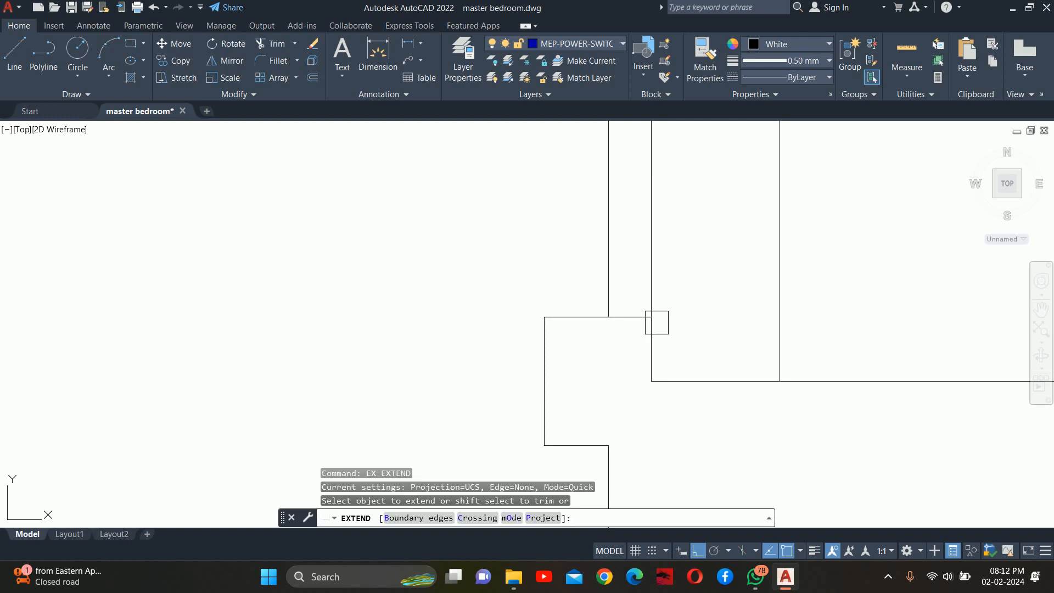
{"action": "left_click", "coordinate": [632, 317]}
{"action": "left_click", "coordinate": [654, 355], "text": "shift"}
{"action": "left_click", "coordinate": [664, 379], "text": "shift"}
{"action": "left_click", "coordinate": [765, 316]}
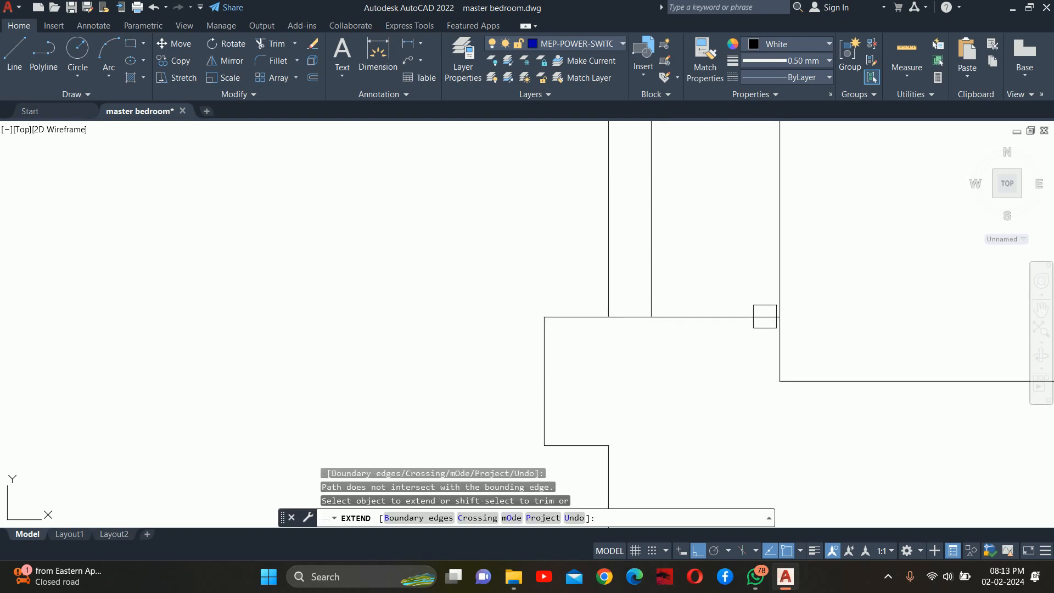
{"action": "scroll", "coordinate": [681, 324], "scroll_direction": "down", "scroll_amount": 5}
{"action": "key", "text": "Escape"}
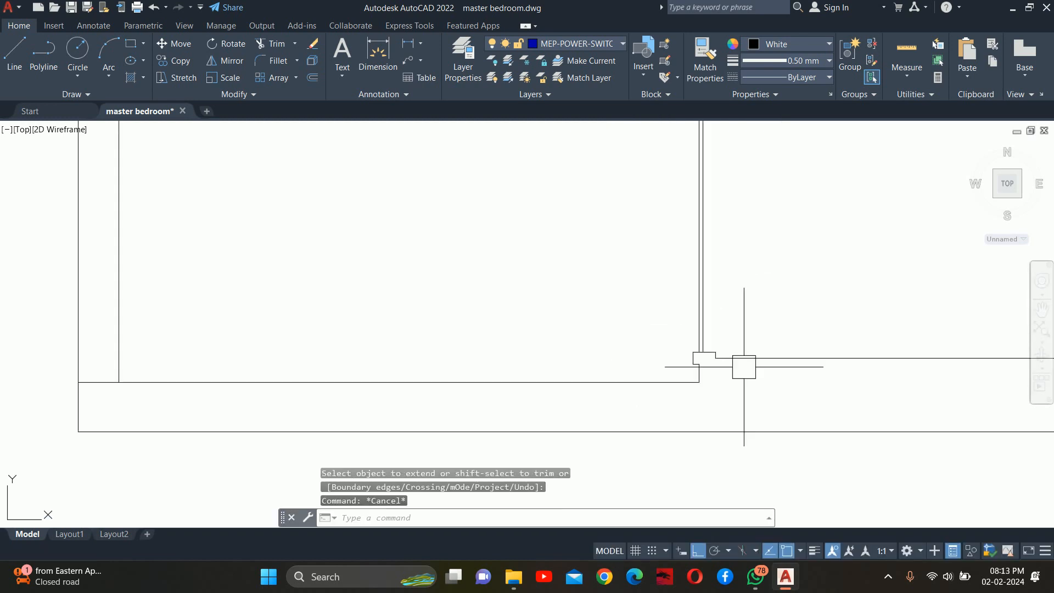
{"action": "key", "text": "Escape"}
{"action": "scroll", "coordinate": [632, 360], "scroll_direction": "down", "scroll_amount": 3}
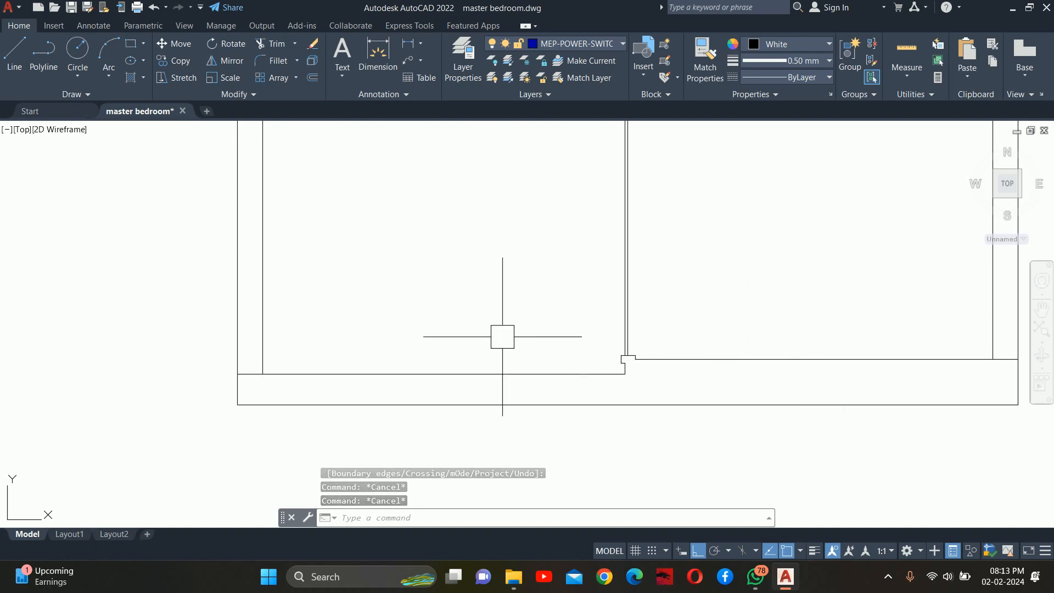
{"action": "key", "text": "Escape"}
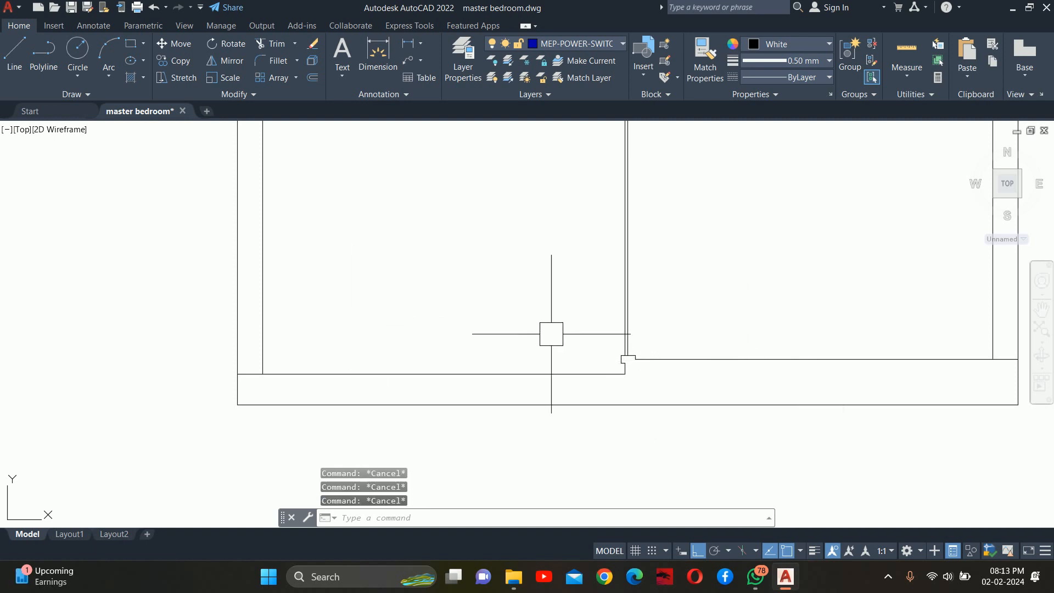
Step: Review the whole wall elevation against the fixtures in the washroom plan above it
{"action": "scroll", "coordinate": [554, 332], "scroll_direction": "down", "scroll_amount": 2}
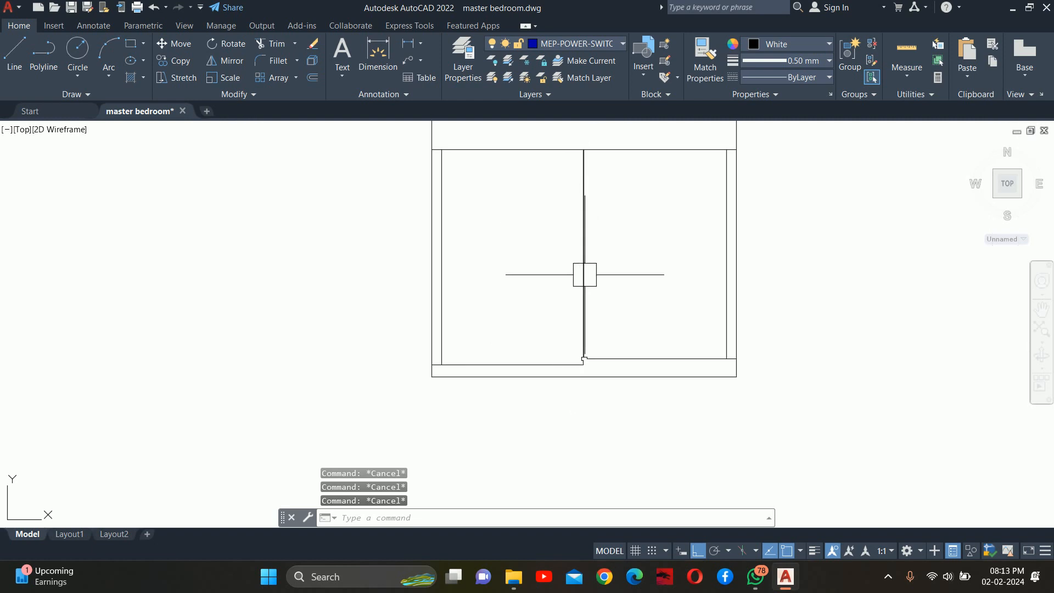
{"action": "middle_click_drag", "start_coordinate": [544, 305], "coordinate": [547, 342]}
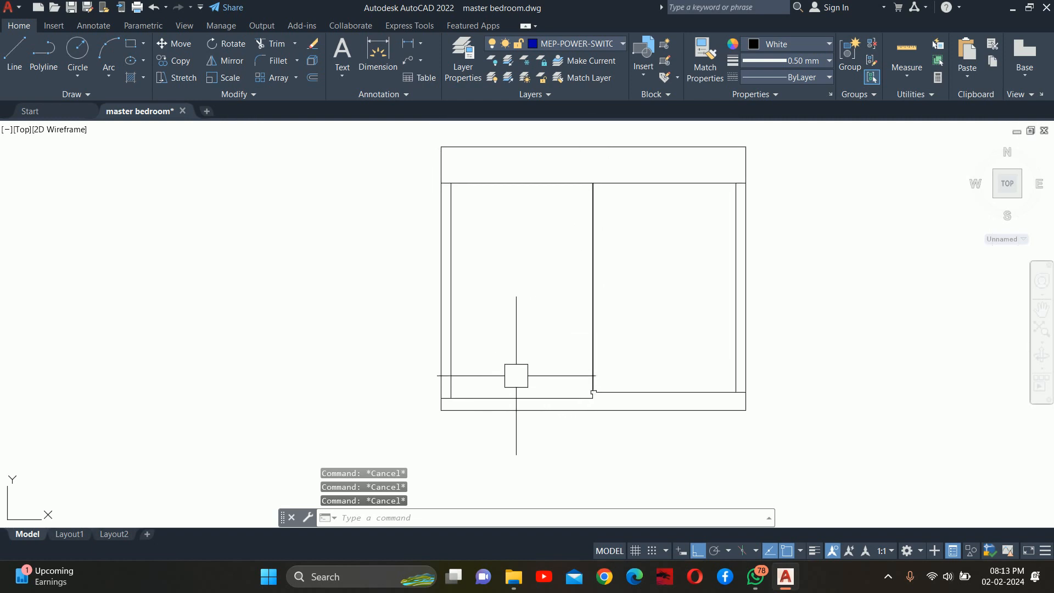
{"action": "scroll", "coordinate": [516, 379], "scroll_direction": "down", "scroll_amount": 5}
{"action": "scroll", "coordinate": [529, 253], "scroll_direction": "up", "scroll_amount": 3}
{"action": "scroll", "coordinate": [516, 275], "scroll_direction": "up", "scroll_amount": 2}
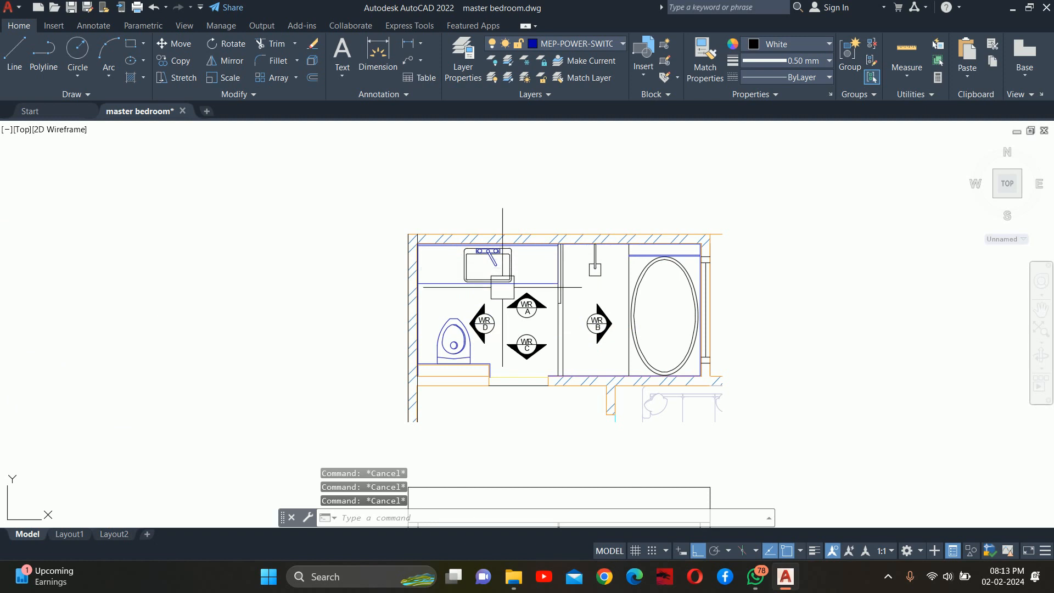
{"action": "scroll", "coordinate": [511, 330], "scroll_direction": "down", "scroll_amount": 4}
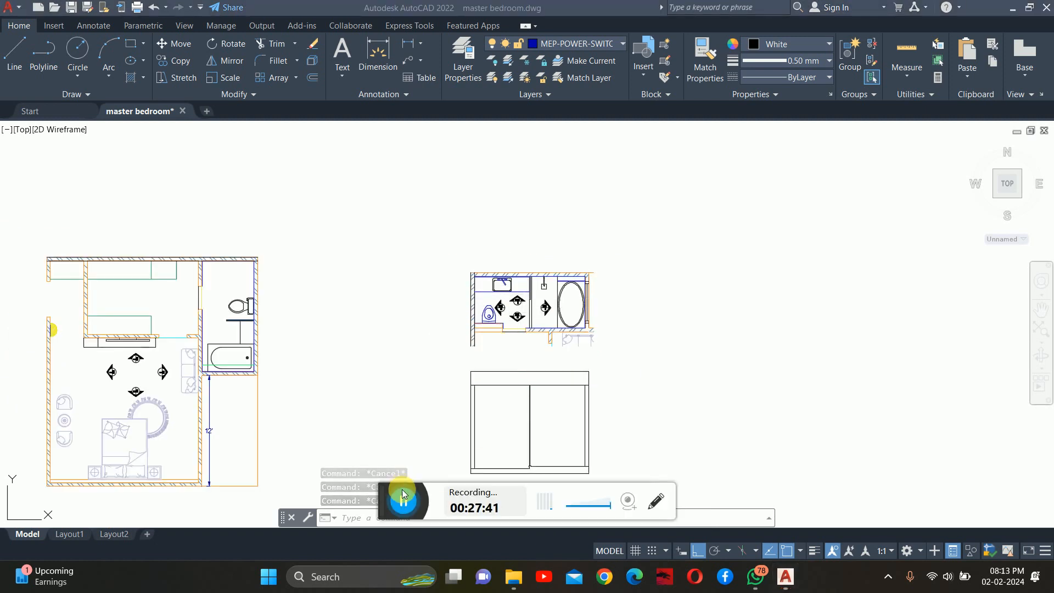
{"action": "scroll", "coordinate": [494, 467], "scroll_direction": "up", "scroll_amount": 4}
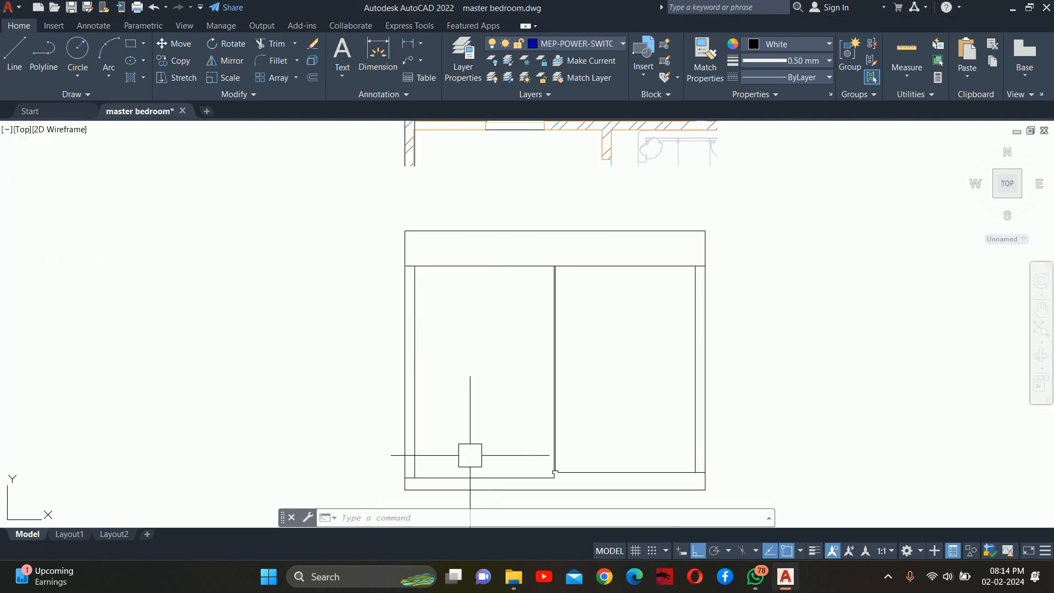
{"action": "key", "text": "Escape"}
{"action": "key", "text": "Escape"}
{"action": "key", "text": "Escape"}
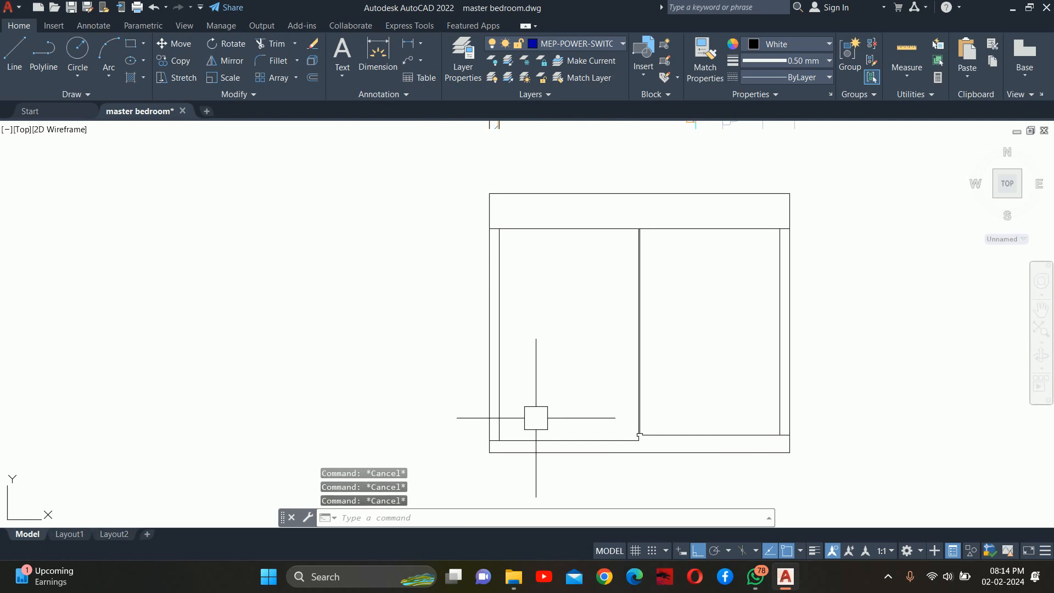
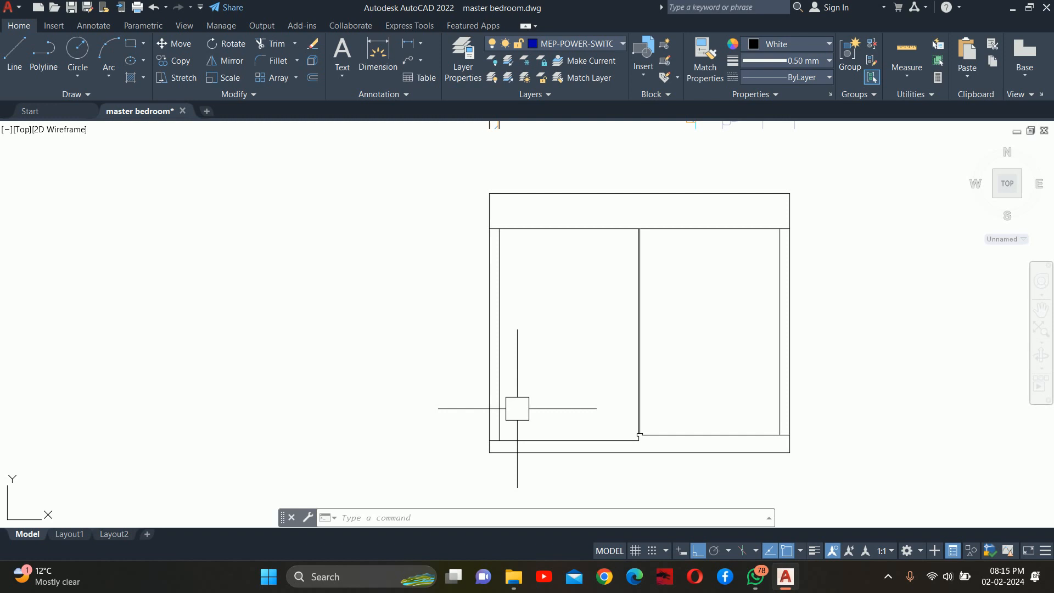
Step: Offset the floor line on the non-shower side 2'4" upward
{"action": "key", "text": "Escape"}
{"action": "key", "text": "Escape"}
{"action": "key", "text": "Escape"}
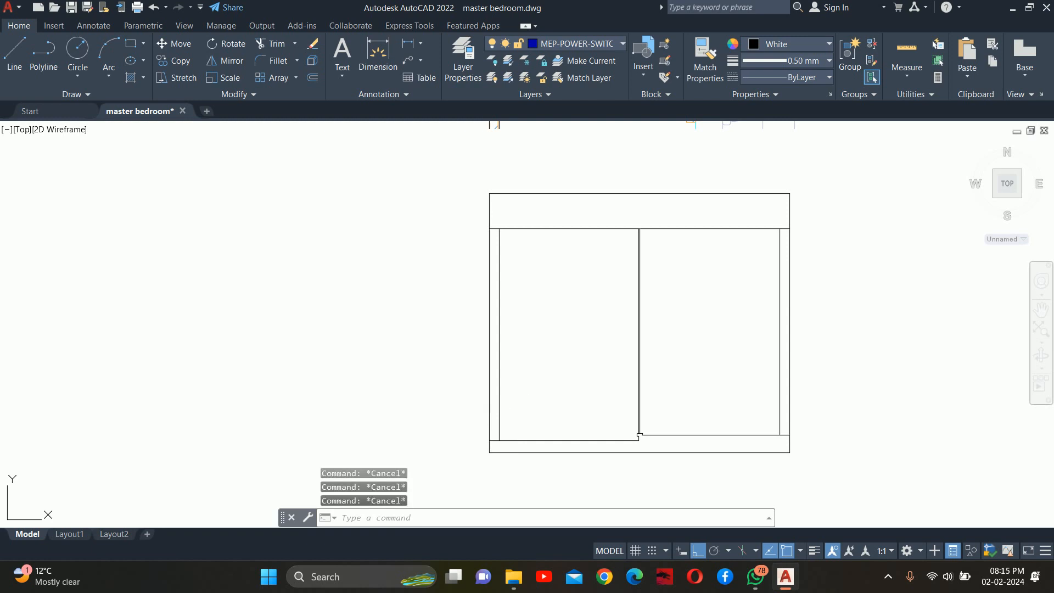
{"action": "type", "text": "o"}
{"action": "key", "text": "Return"}
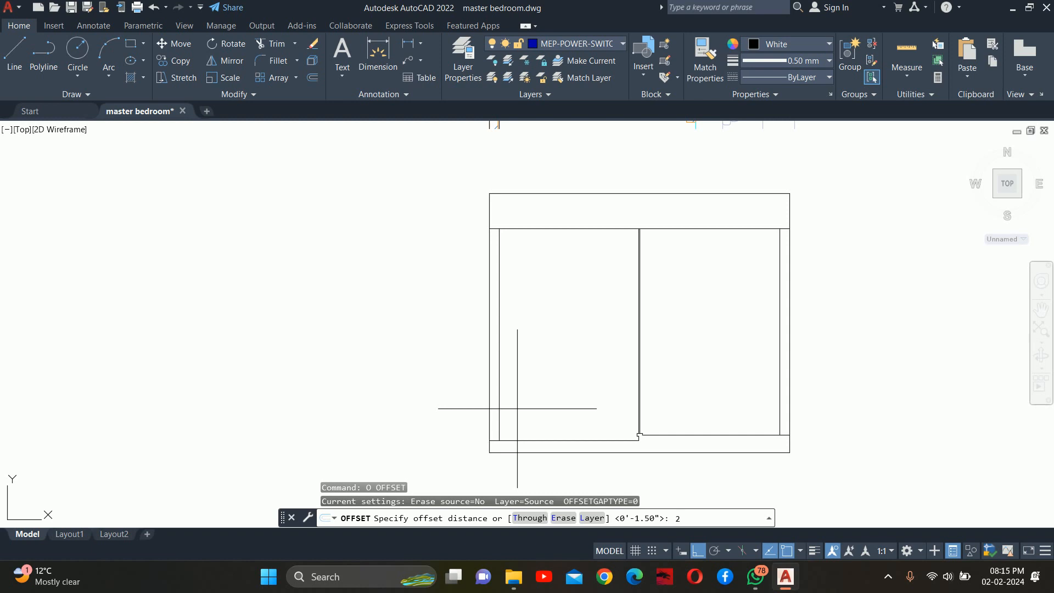
{"action": "type", "text": "2'4"}
{"action": "key", "text": "Return"}
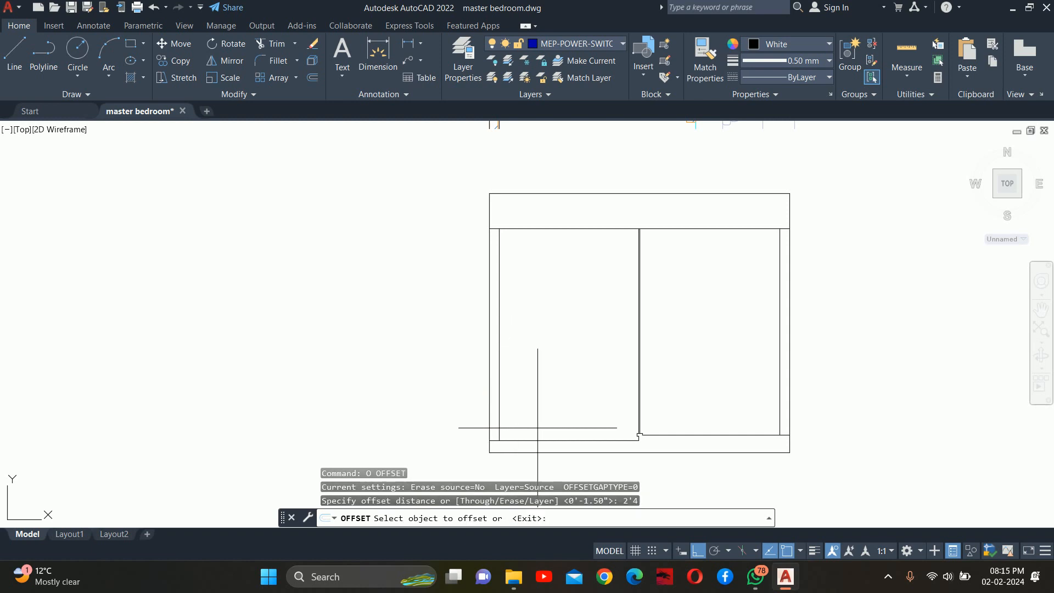
{"action": "scroll", "coordinate": [558, 448], "scroll_direction": "up", "scroll_amount": 4}
{"action": "left_click", "coordinate": [544, 456]}
{"action": "left_click", "coordinate": [542, 439]}
{"action": "key", "text": "Escape"}
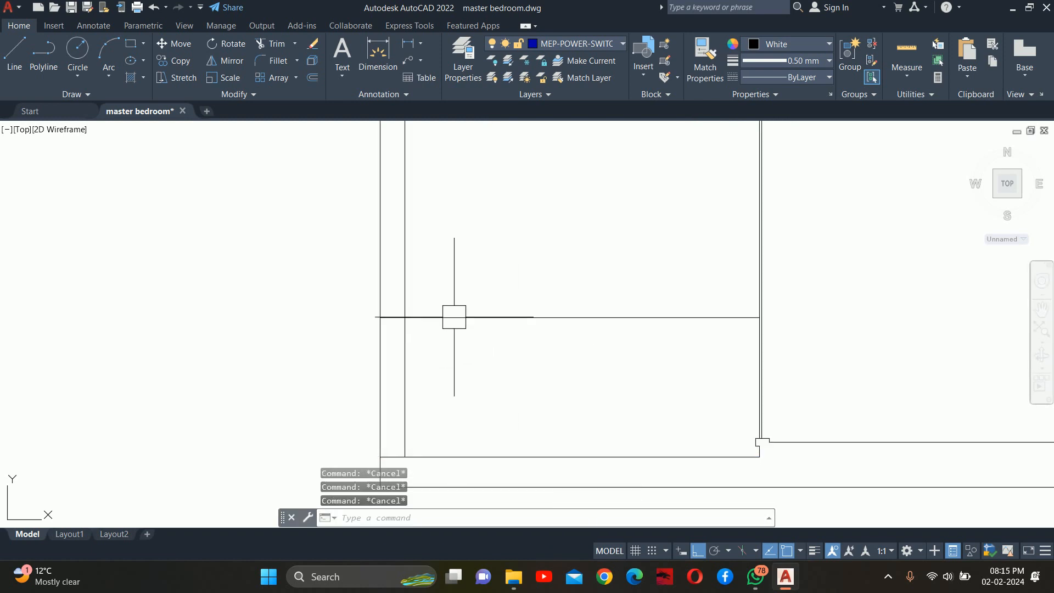
Step: Trim the part of the 2'4" offset line that lies inside the side wall
{"action": "type", "text": "tr"}
{"action": "key", "text": "Return"}
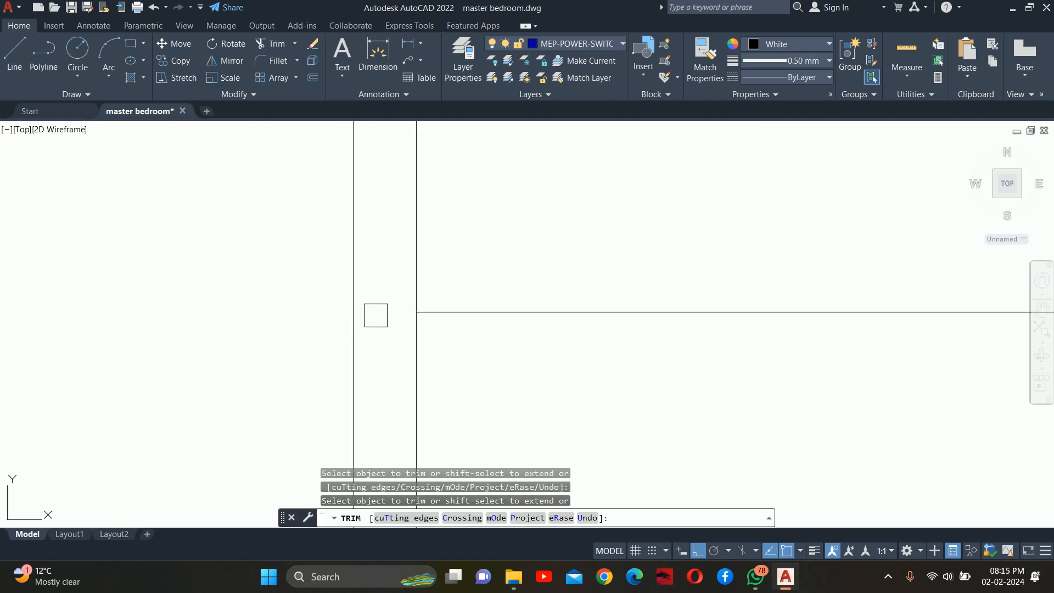
{"action": "key", "text": "Escape"}
{"action": "key", "text": "Escape"}
{"action": "key", "text": "Escape"}
{"action": "mouse_move", "coordinate": [473, 348]}
{"action": "middle_mouse_down"}
{"action": "mouse_move", "coordinate": [522, 373]}
{"action": "mouse_move", "coordinate": [506, 328]}
{"action": "middle_mouse_up"}
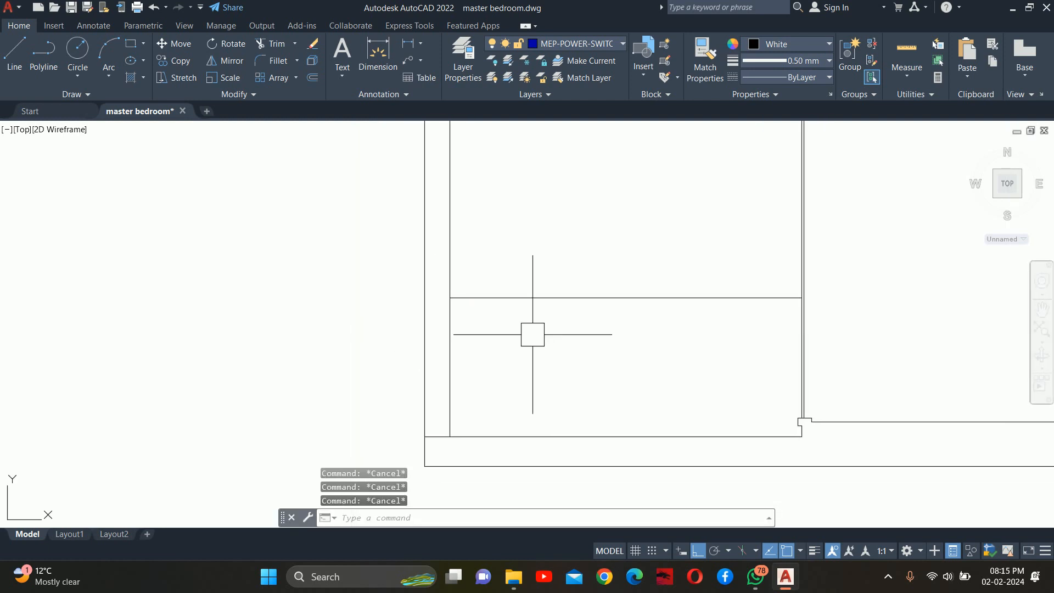
Step: Offset the 2'4" counter line 0.75" downward to give the counter its thickness
{"action": "type", "text": "o"}
{"action": "key", "text": "Return"}
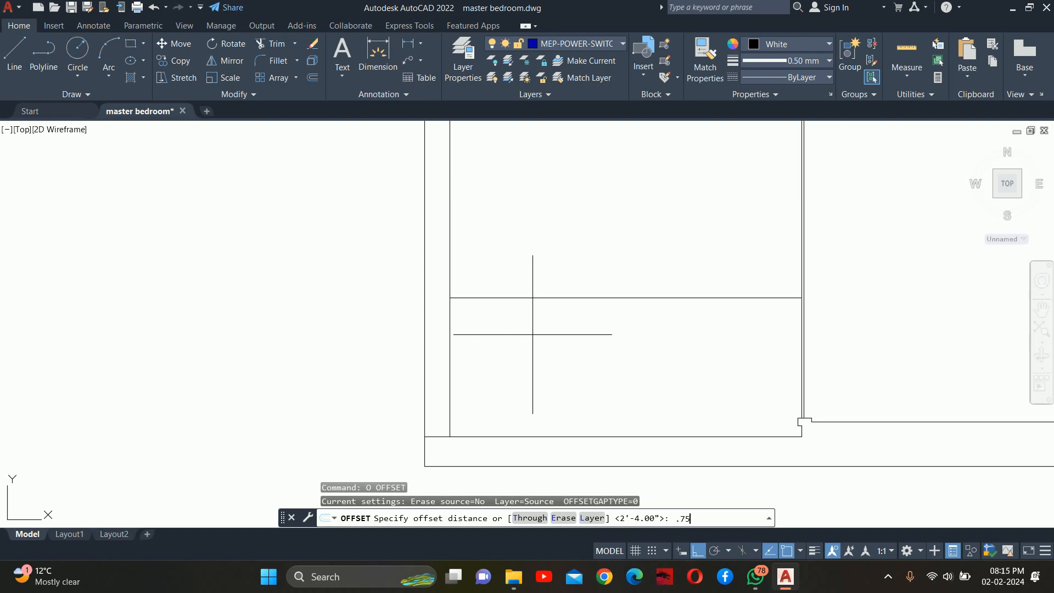
{"action": "type", "text": ".75"}
{"action": "key", "text": "Return"}
{"action": "left_click", "coordinate": [568, 298]}
{"action": "left_click", "coordinate": [562, 337]}
{"action": "key", "text": "Escape"}
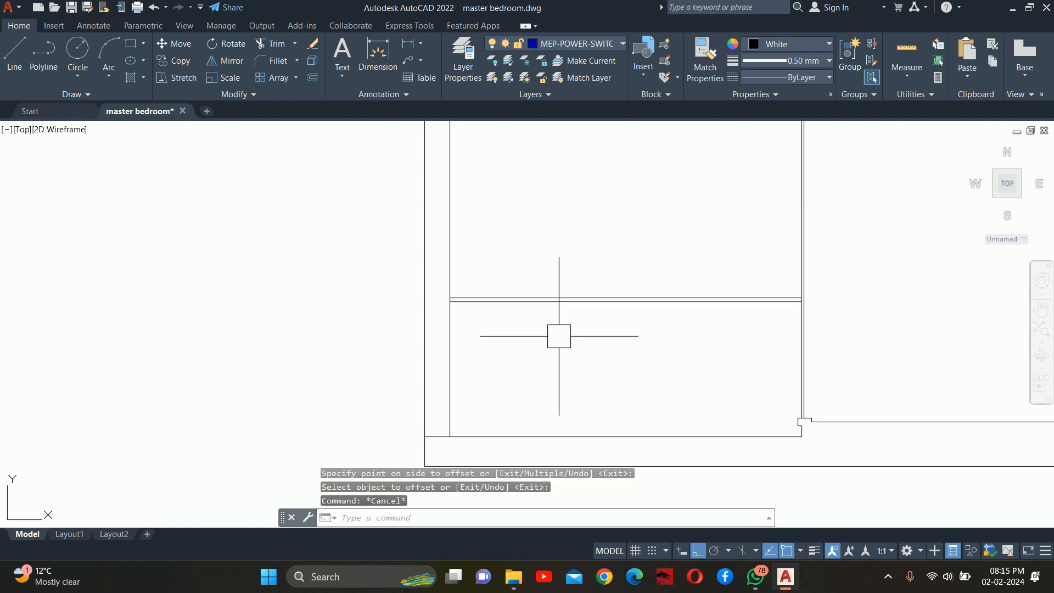
{"action": "scroll", "coordinate": [559, 336], "scroll_direction": "down", "scroll_amount": 3}
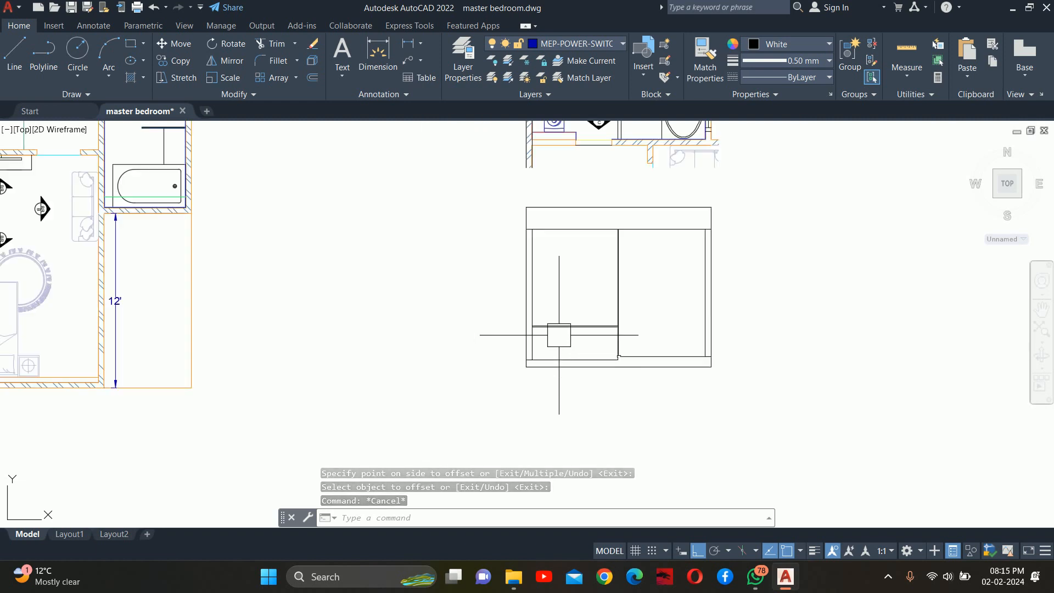
Step: Switch to Chrome with the personal profile and open Pinterest
{"action": "left_click", "coordinate": [602, 576]}
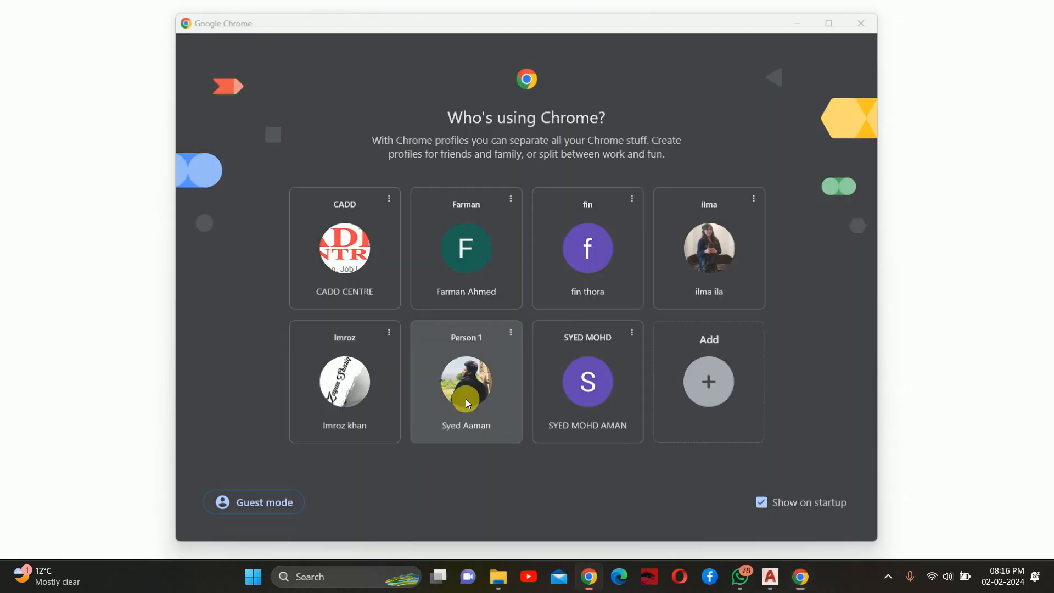
{"action": "left_click", "coordinate": [463, 398]}
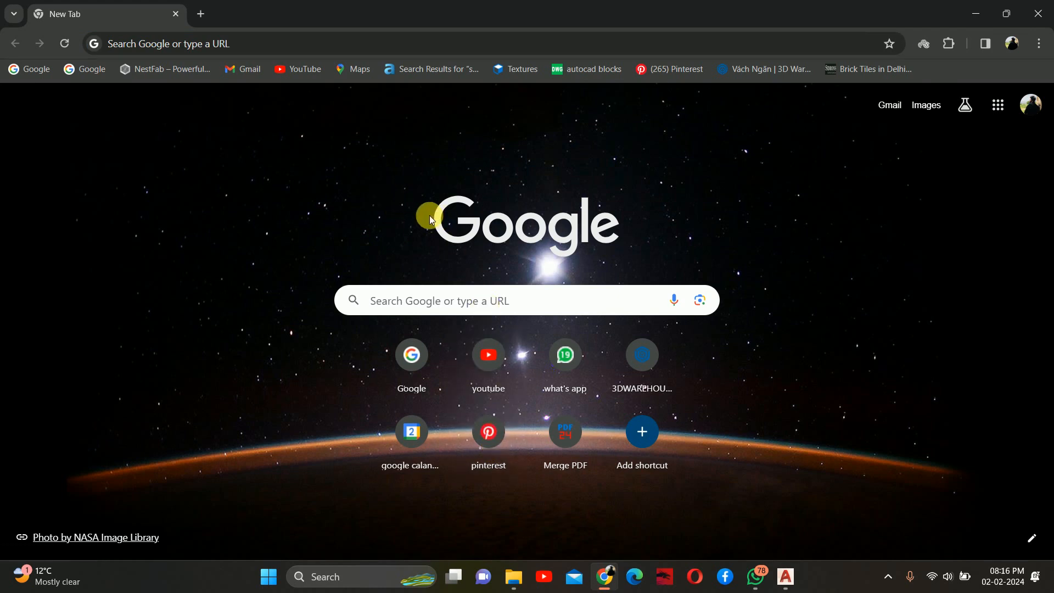
{"action": "left_click", "coordinate": [494, 440]}
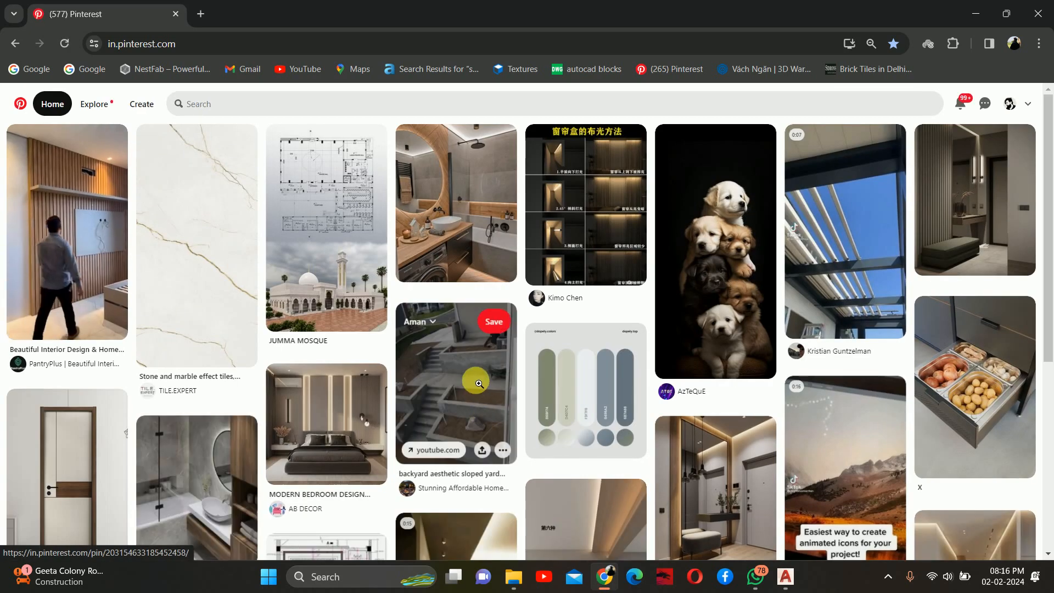
Step: Search Pinterest for "vanity ideas bedroom"
{"action": "left_click", "coordinate": [256, 109]}
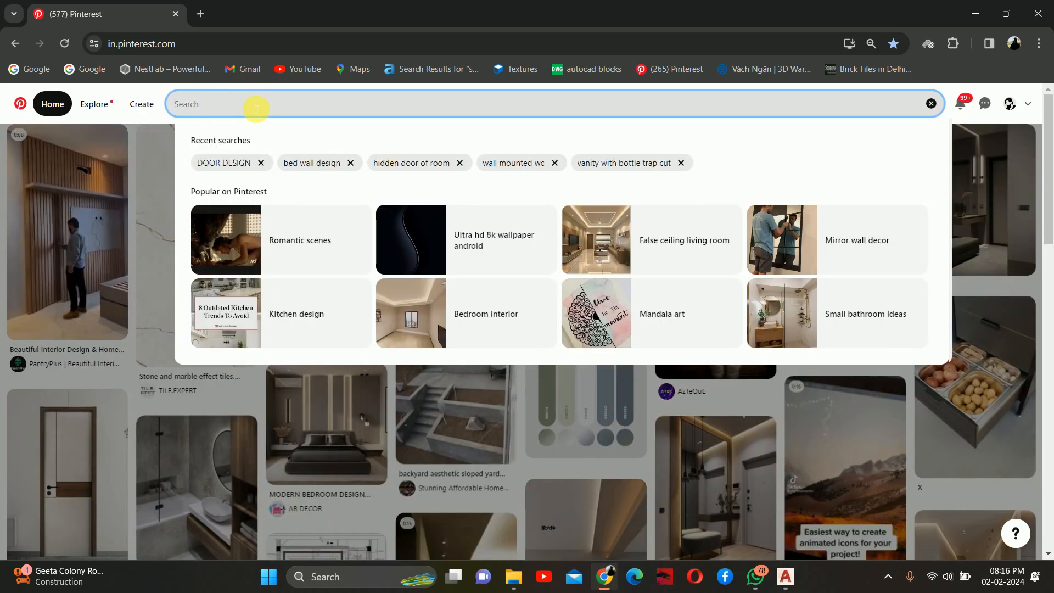
{"action": "type", "text": "VANITY"}
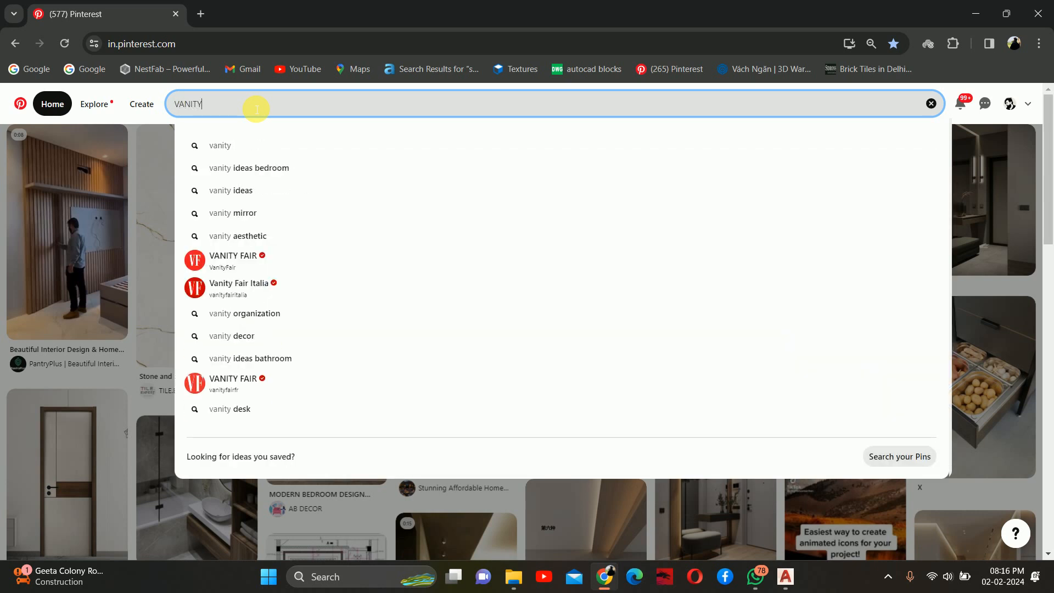
{"action": "key", "text": "Down"}
{"action": "key", "text": "Down"}
{"action": "key", "text": "Return"}
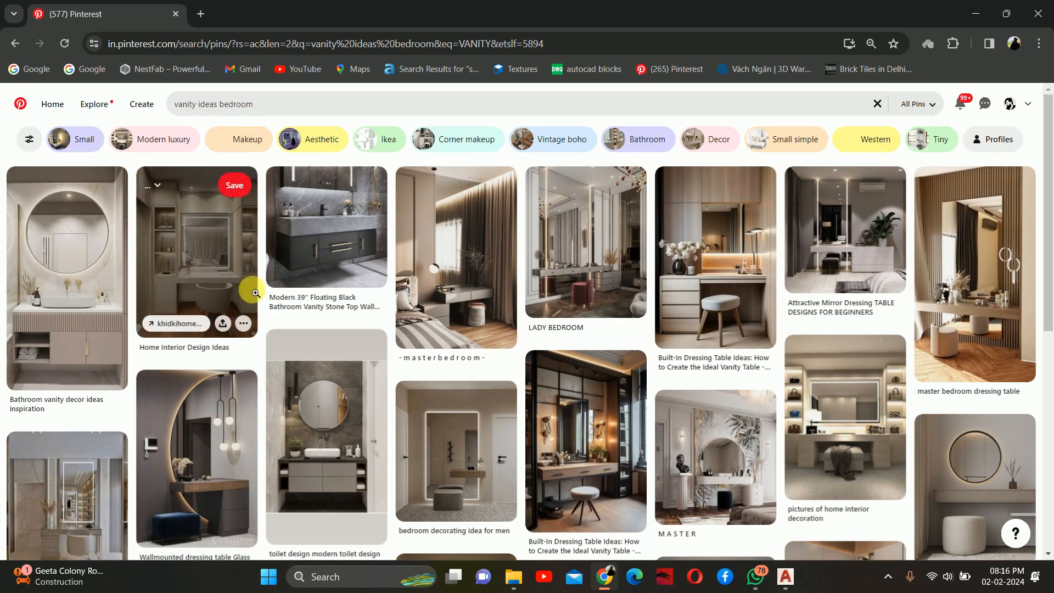
Step: Open the "Bathroom vanity decor ideas inspiration" pin and examine its counter, fluted drawer front, open shelves and cabinet
{"action": "left_click", "coordinate": [57, 291]}
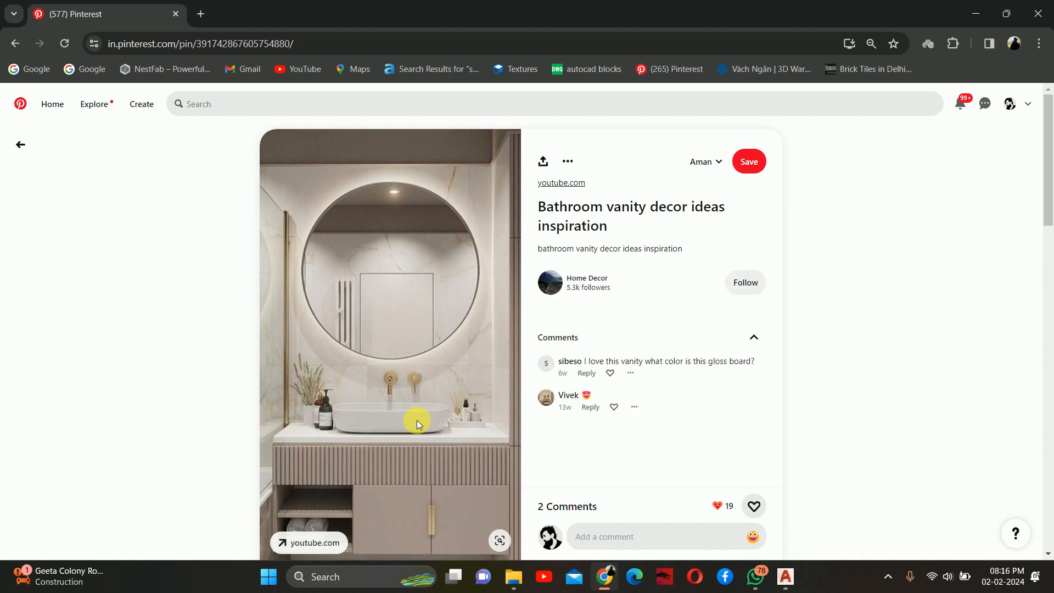
{"action": "scroll", "coordinate": [417, 420], "scroll_direction": "down", "scroll_amount": 3}
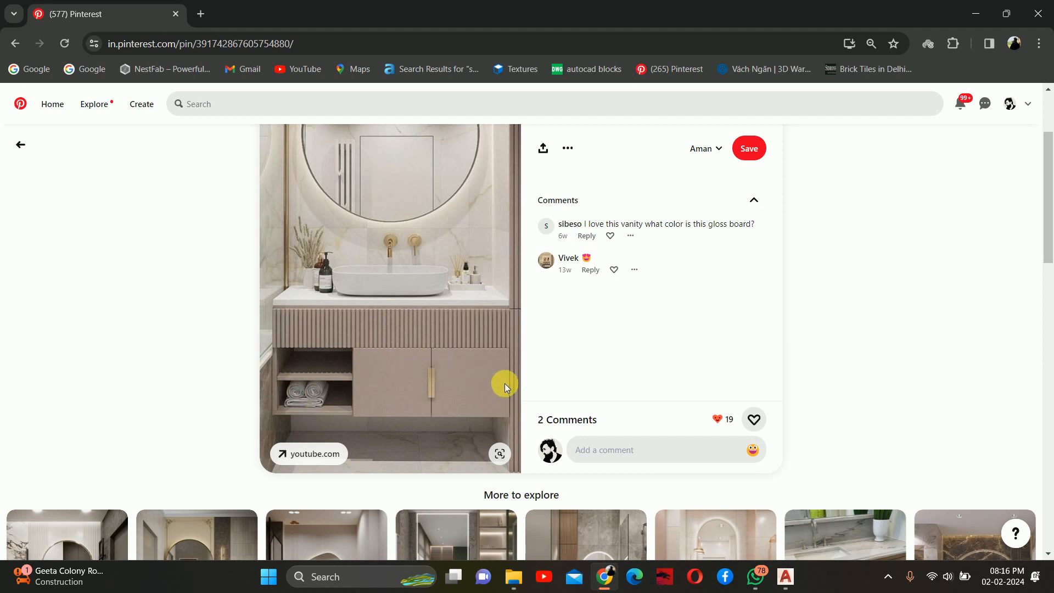
{"action": "scroll", "coordinate": [503, 372], "scroll_direction": "down", "scroll_amount": 3}
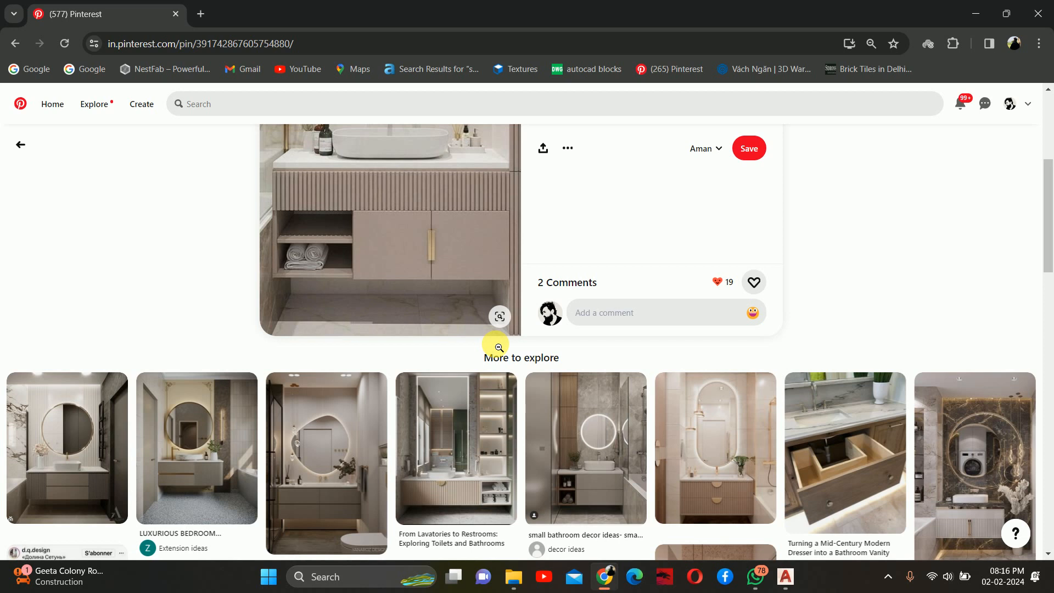
Step: Open the "LUXURIOUS BEDROOM DECORATION COLLECTION" pin and browse its related pins for washroom vanity designs
{"action": "left_click", "coordinate": [198, 459]}
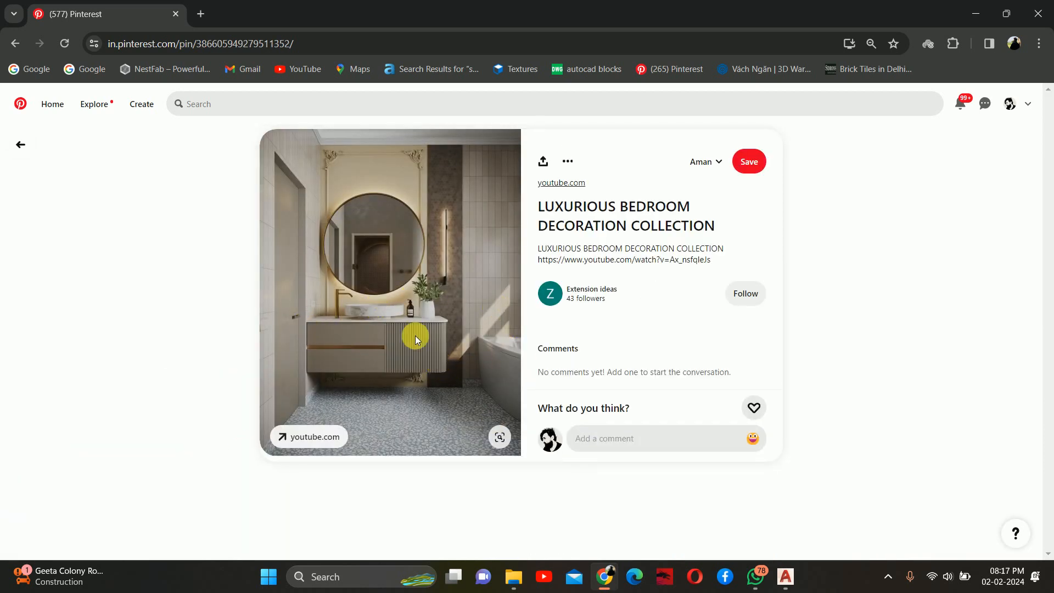
{"action": "scroll", "coordinate": [346, 316], "scroll_direction": "down", "scroll_amount": 4}
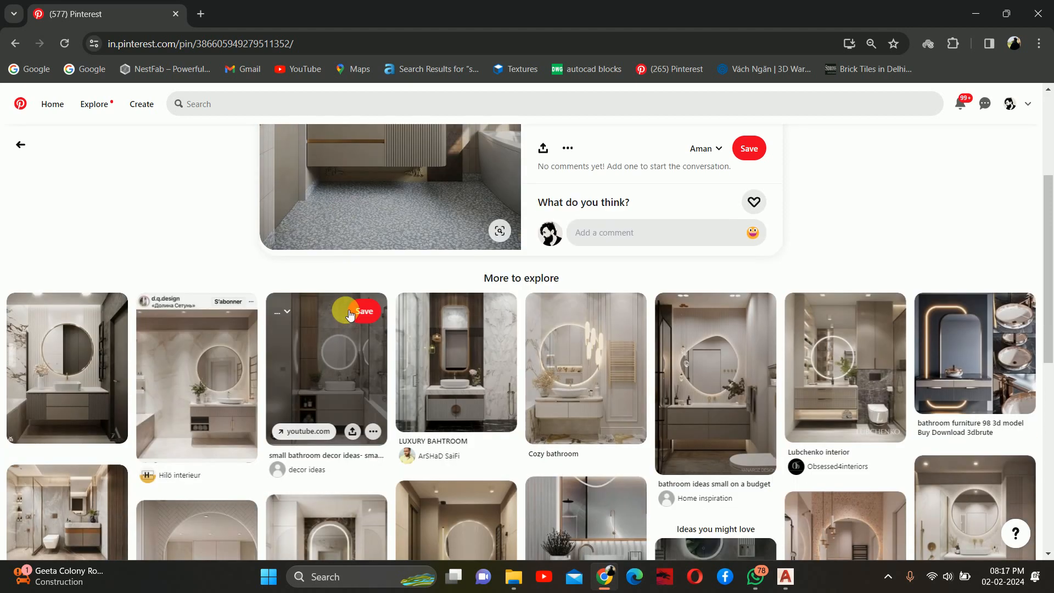
{"action": "scroll", "coordinate": [350, 315], "scroll_direction": "down", "scroll_amount": 1}
{"action": "scroll", "coordinate": [354, 308], "scroll_direction": "down", "scroll_amount": 1}
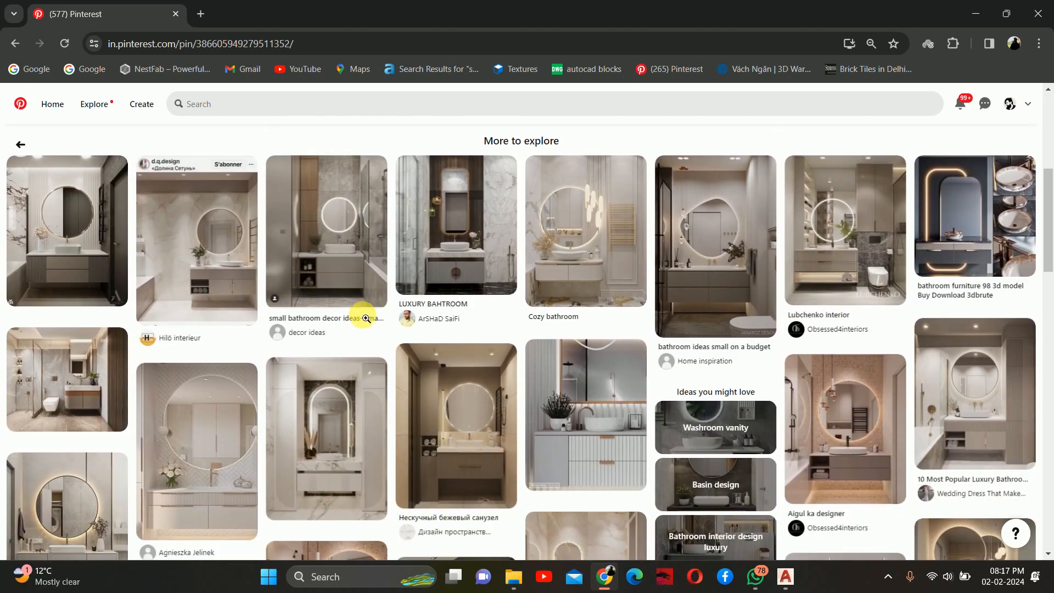
{"action": "scroll", "coordinate": [366, 320], "scroll_direction": "down", "scroll_amount": 2}
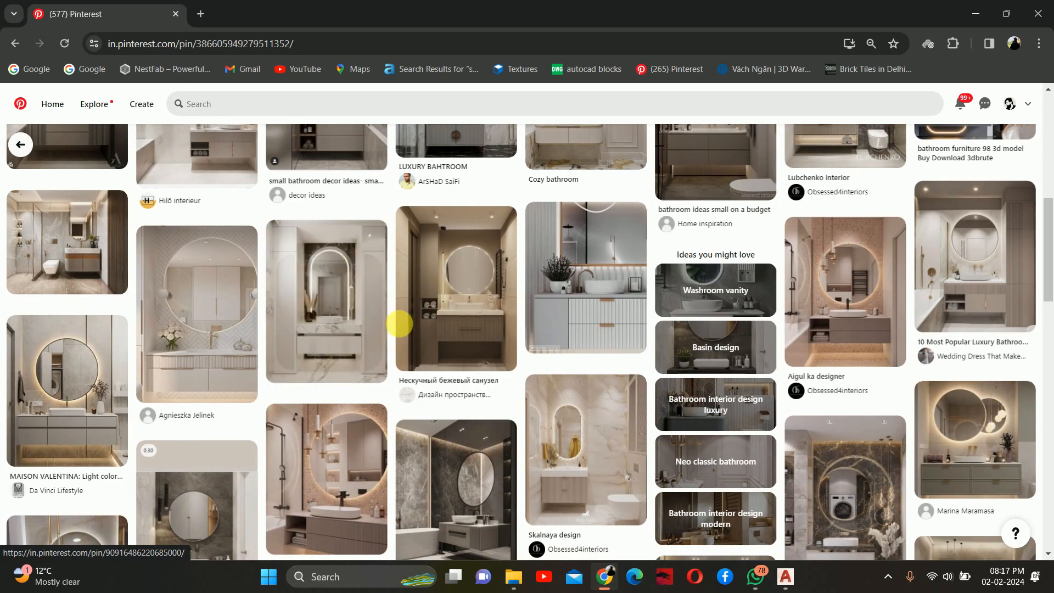
{"action": "scroll", "coordinate": [477, 330], "scroll_direction": "down", "scroll_amount": 2}
{"action": "scroll", "coordinate": [477, 330], "scroll_direction": "down", "scroll_amount": 3}
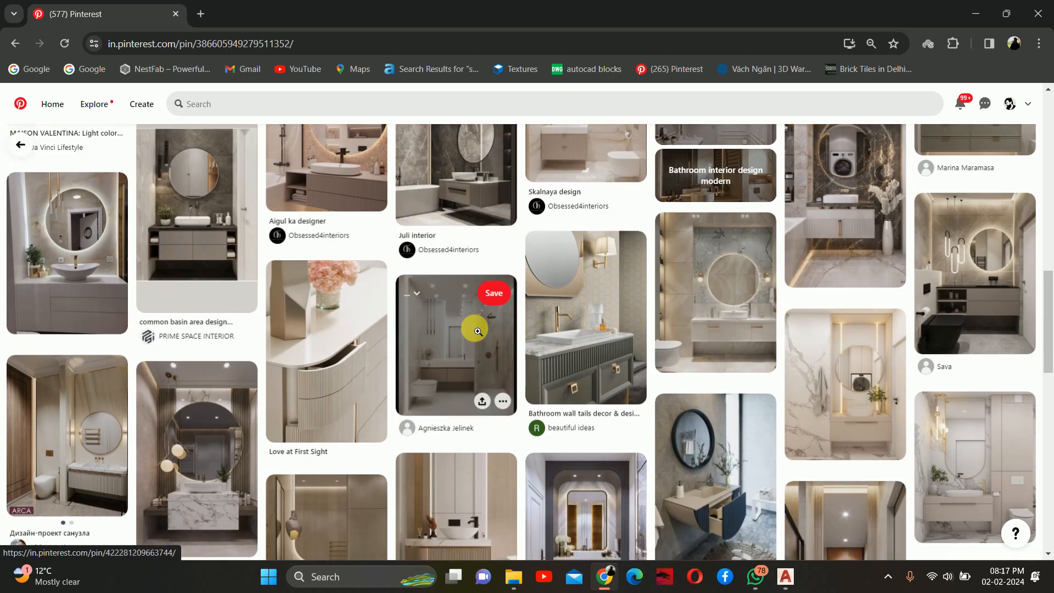
{"action": "scroll", "coordinate": [558, 345], "scroll_direction": "down", "scroll_amount": 2}
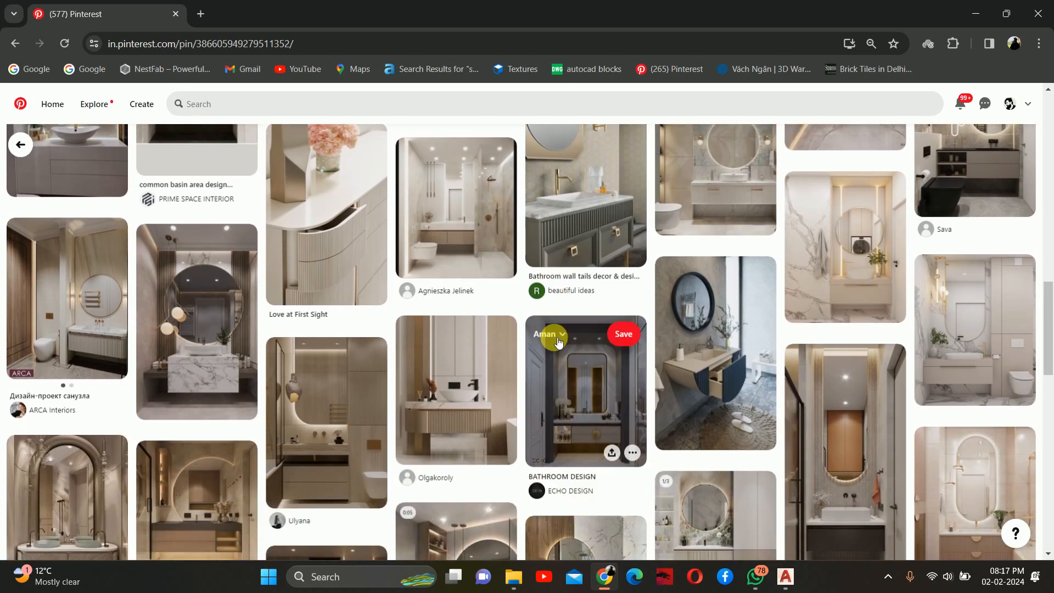
{"action": "scroll", "coordinate": [558, 343], "scroll_direction": "down", "scroll_amount": 3}
{"action": "scroll", "coordinate": [558, 343], "scroll_direction": "down", "scroll_amount": 4}
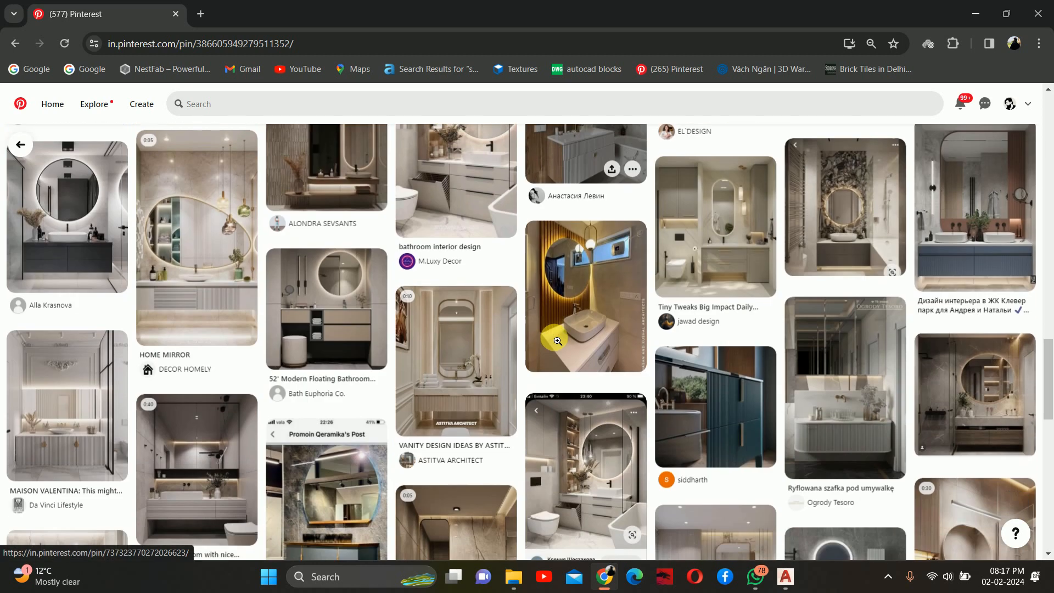
Step: Open the dark wall-mounted vanity pin with a backlit counter and lower shelf, and examine its layout
{"action": "left_click", "coordinate": [363, 197]}
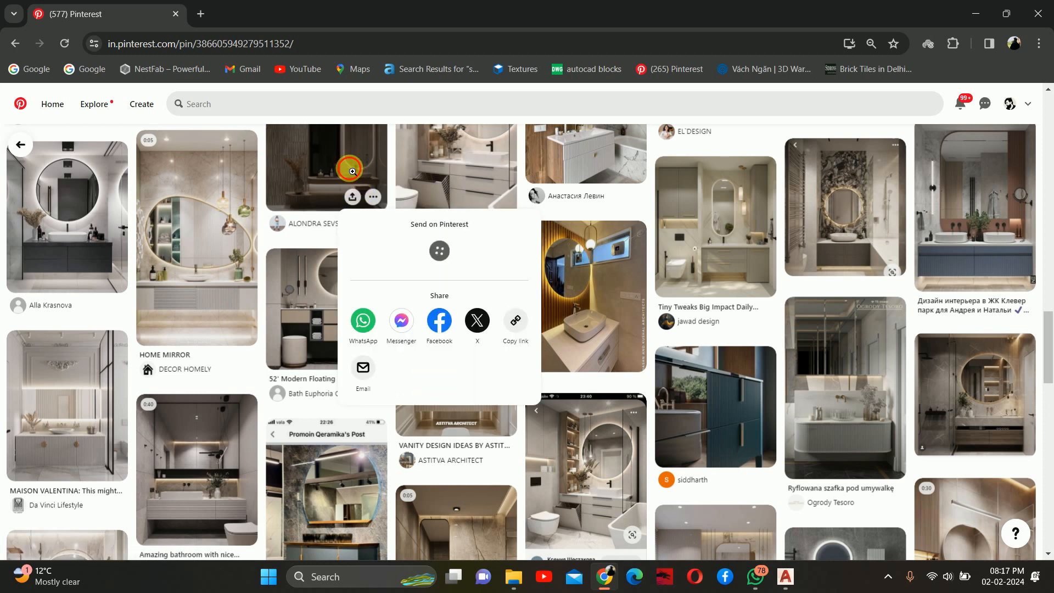
{"action": "left_click", "coordinate": [348, 171]}
{"action": "scroll", "coordinate": [437, 349], "scroll_direction": "down", "scroll_amount": 4}
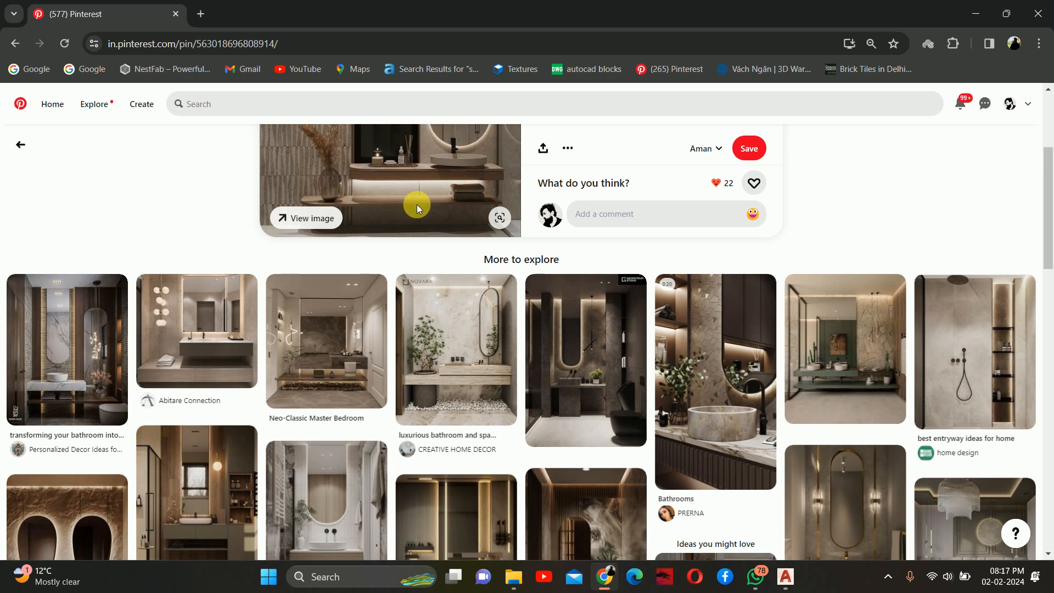
Step: Open the "Neo-Classic Master Bedroom" pin, examine its vanity and browse the related washroom designs
{"action": "left_click", "coordinate": [332, 352]}
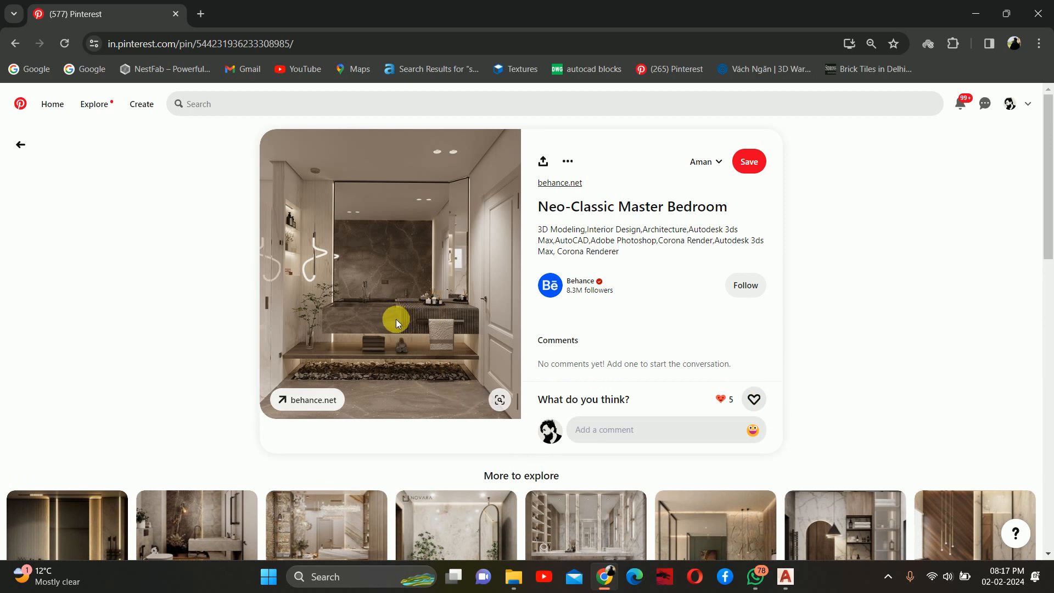
{"action": "scroll", "coordinate": [400, 324], "scroll_direction": "down", "scroll_amount": 1}
{"action": "scroll", "coordinate": [400, 323], "scroll_direction": "down", "scroll_amount": 2}
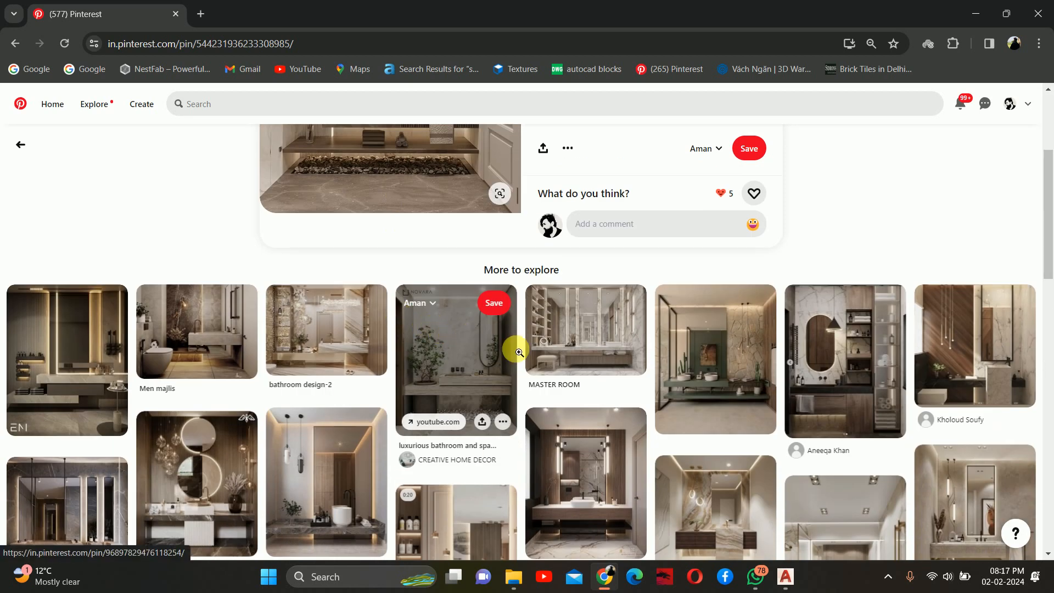
{"action": "scroll", "coordinate": [515, 346], "scroll_direction": "down", "scroll_amount": 2}
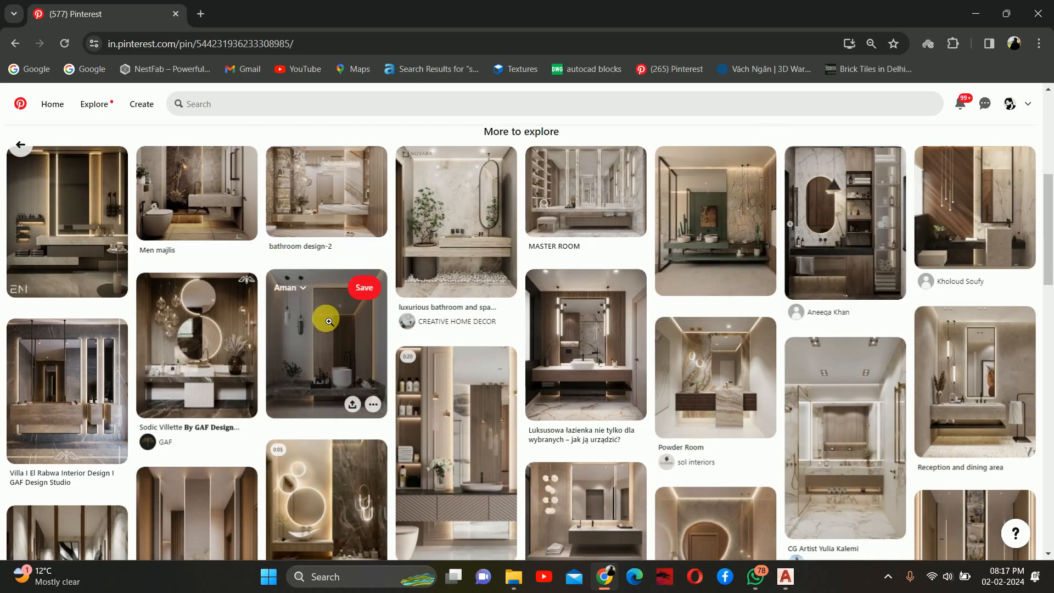
{"action": "scroll", "coordinate": [324, 330], "scroll_direction": "down", "scroll_amount": 3}
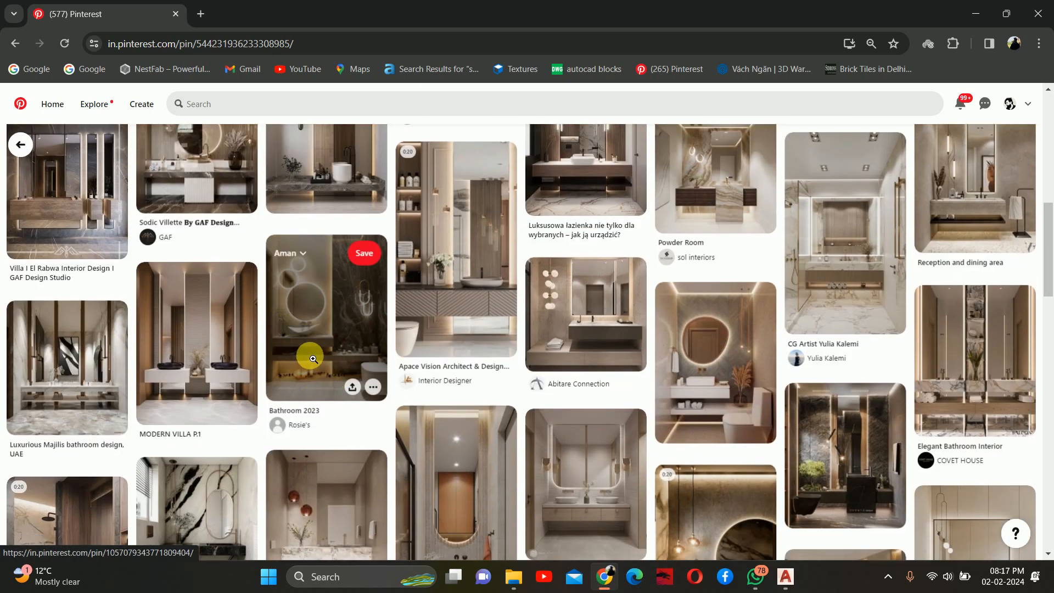
Step: Examine the vanity counters and lower shelves in the "Bathroom 2023" and "crafting your modern luxury bathroom retreat" pins
{"action": "left_click", "coordinate": [309, 357]}
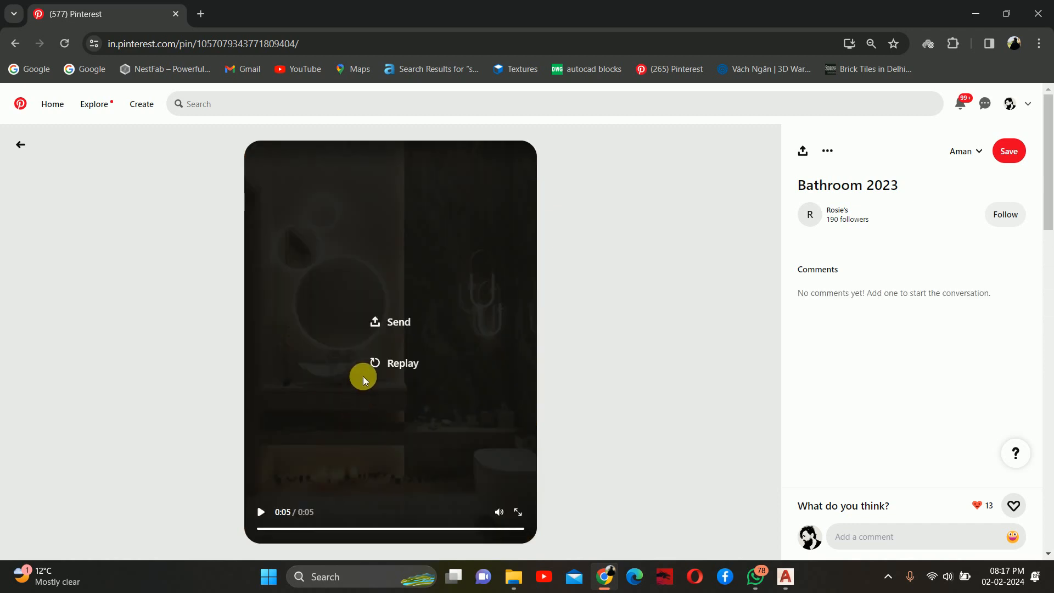
{"action": "scroll", "coordinate": [364, 377], "scroll_direction": "down", "scroll_amount": 5}
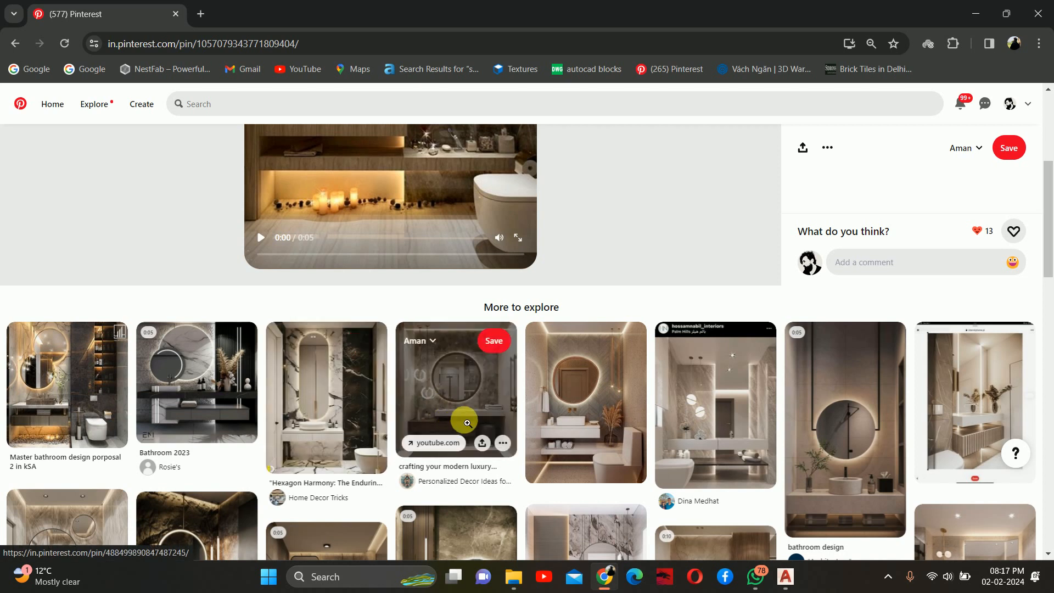
{"action": "left_click", "coordinate": [468, 423]}
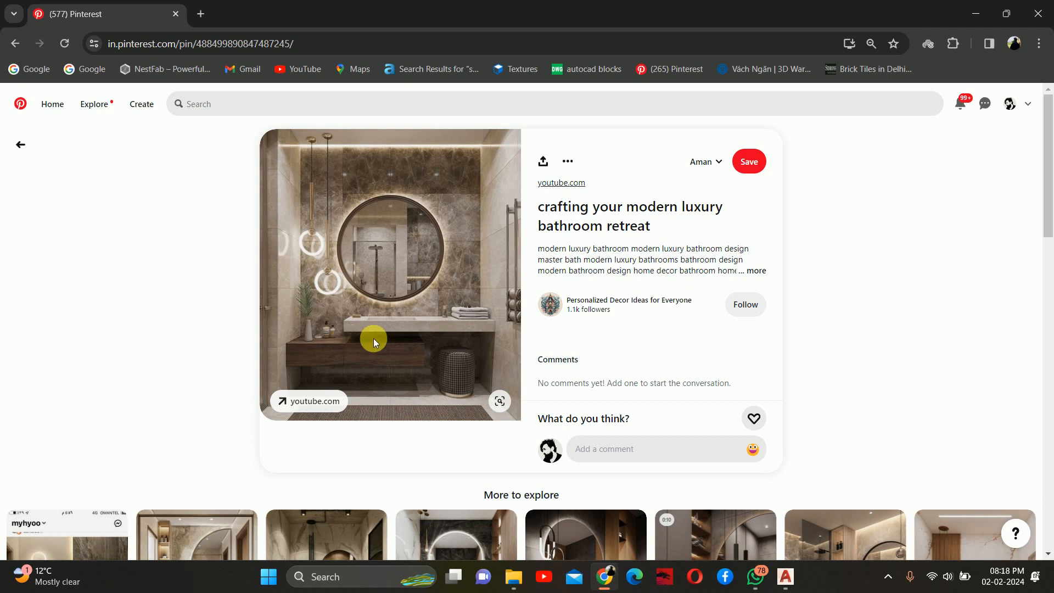
{"action": "scroll", "coordinate": [387, 341], "scroll_direction": "down", "scroll_amount": 4}
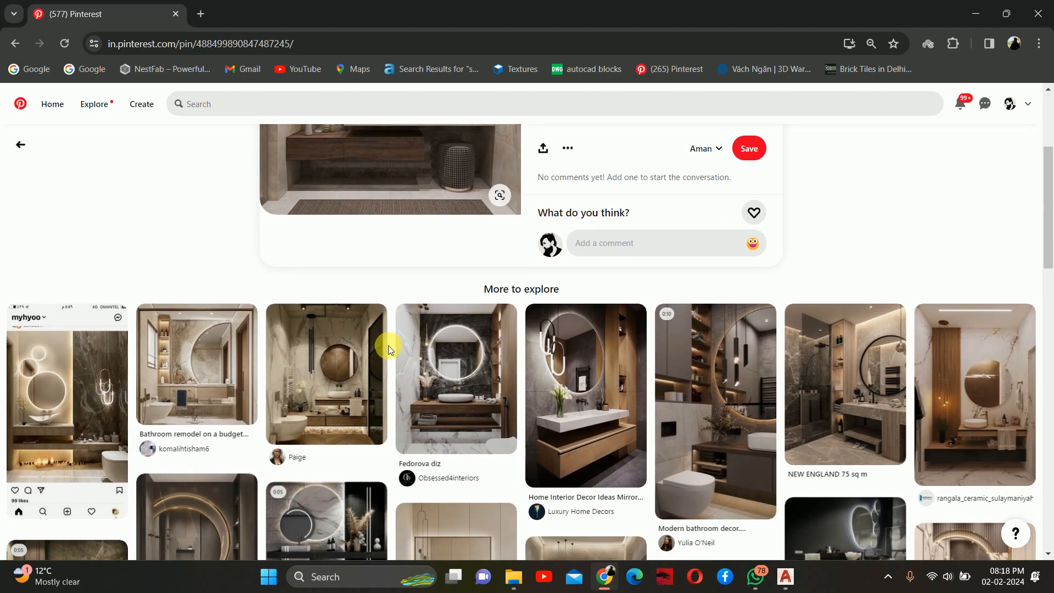
Step: Open the "Home Interior Decor Ideas Mirror Decorating" pin and examine its marble counter above a separate wooden drawer unit
{"action": "left_click", "coordinate": [586, 434]}
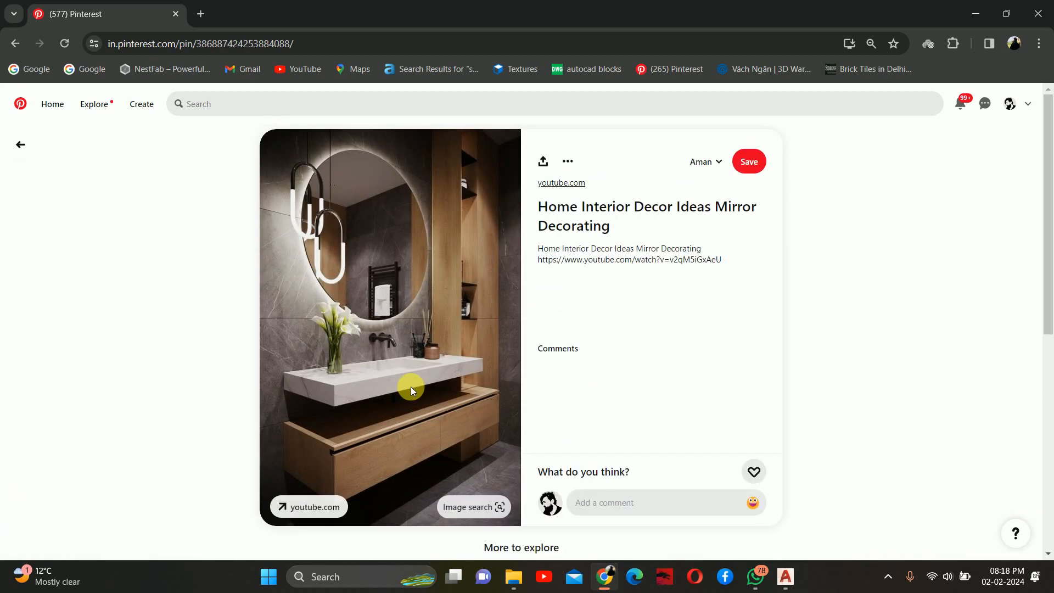
{"action": "scroll", "coordinate": [413, 385], "scroll_direction": "down", "scroll_amount": 3}
{"action": "scroll", "coordinate": [404, 278], "scroll_direction": "down", "scroll_amount": 3}
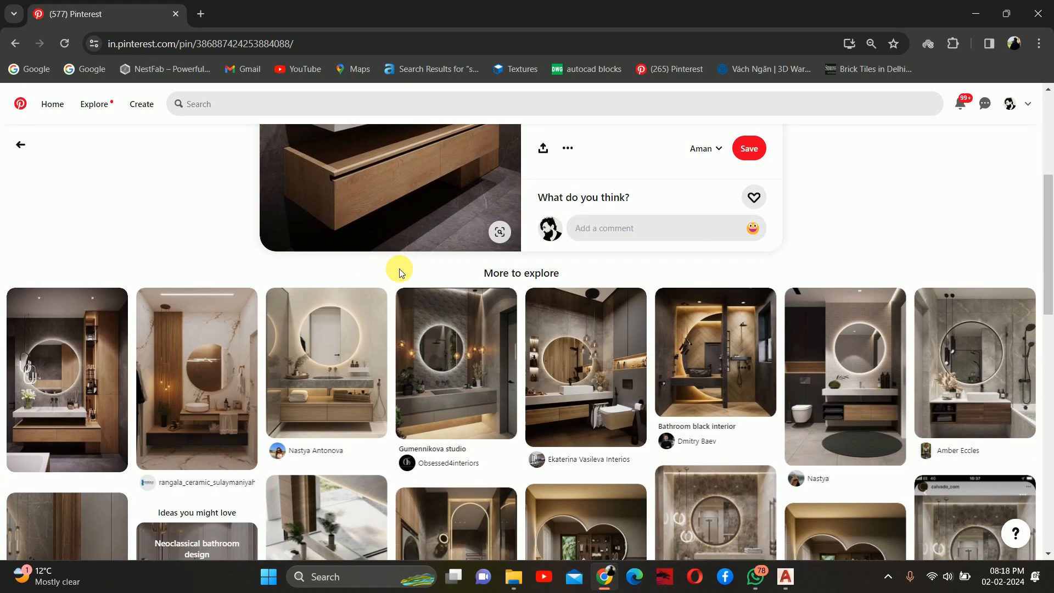
Step: Compare two related round-mirror vanity pins, examining the stone counter, open towel gap and two-drawer unit below
{"action": "left_click", "coordinate": [341, 388]}
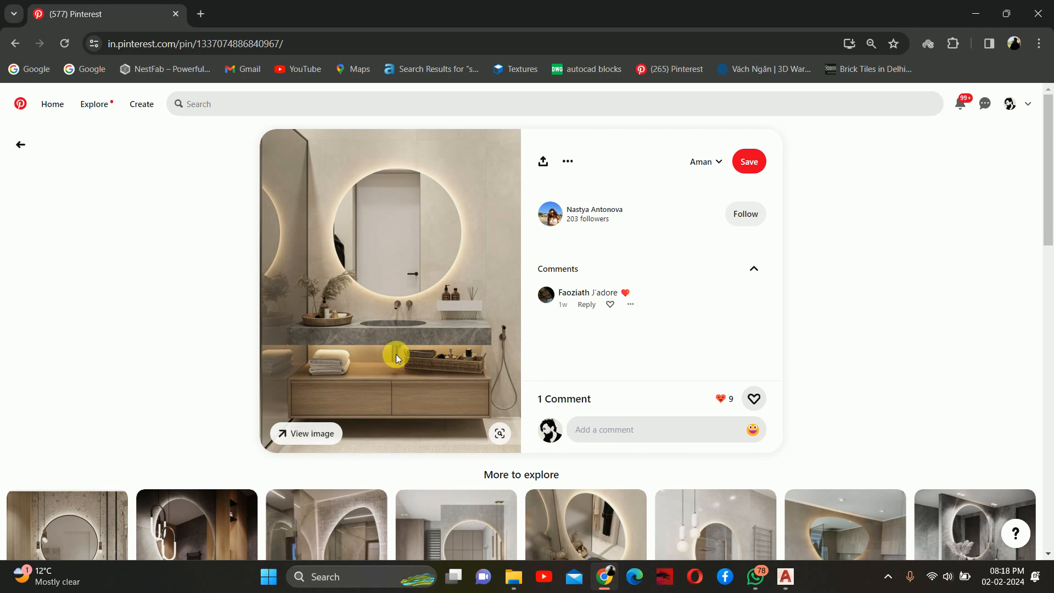
{"action": "scroll", "coordinate": [397, 354], "scroll_direction": "down", "scroll_amount": 2}
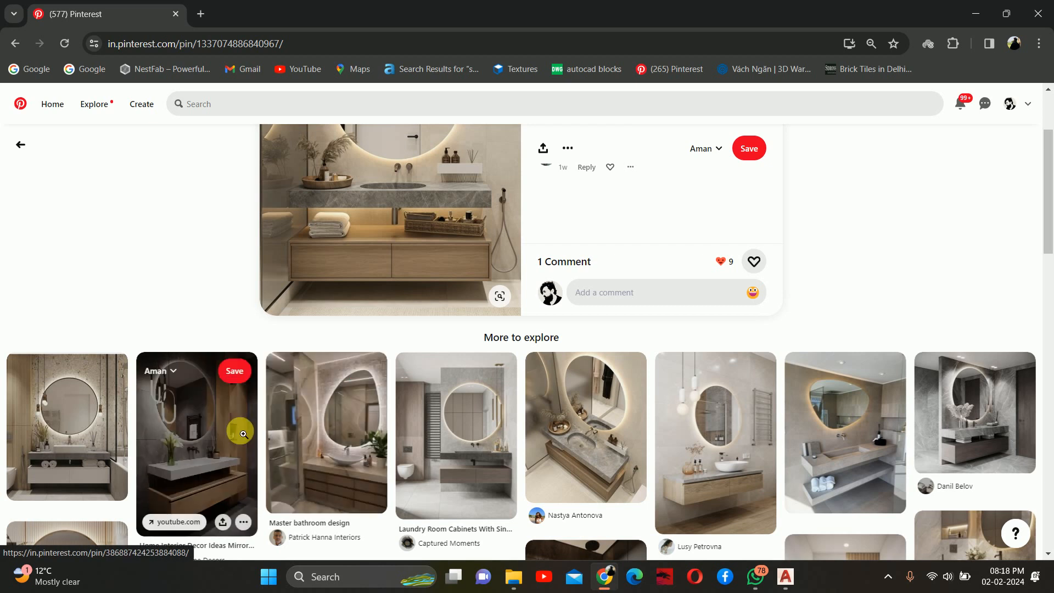
{"action": "left_click", "coordinate": [97, 447]}
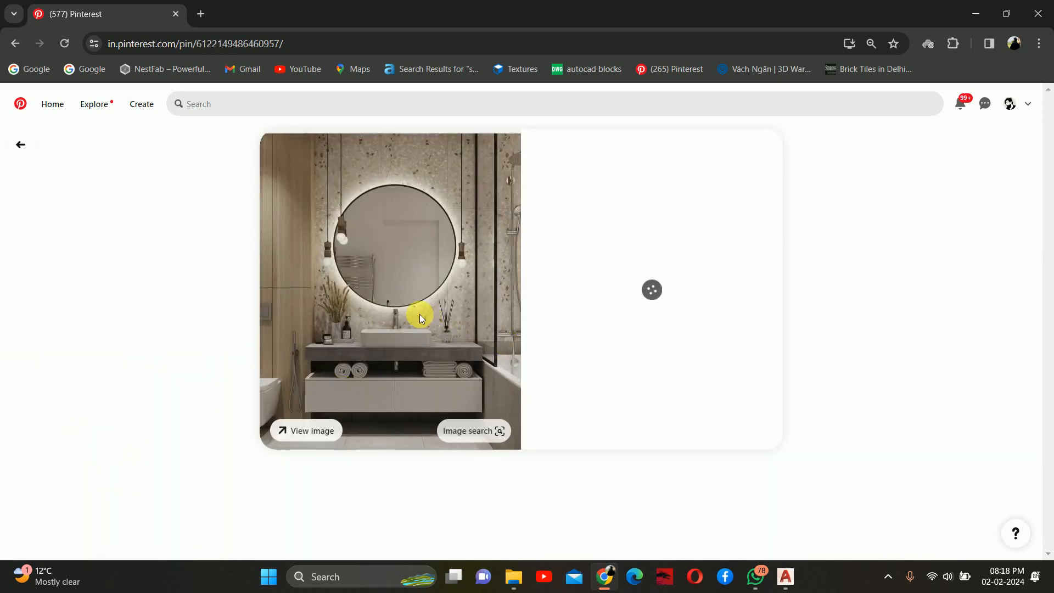
{"action": "scroll", "coordinate": [394, 329], "scroll_direction": "down", "scroll_amount": 1}
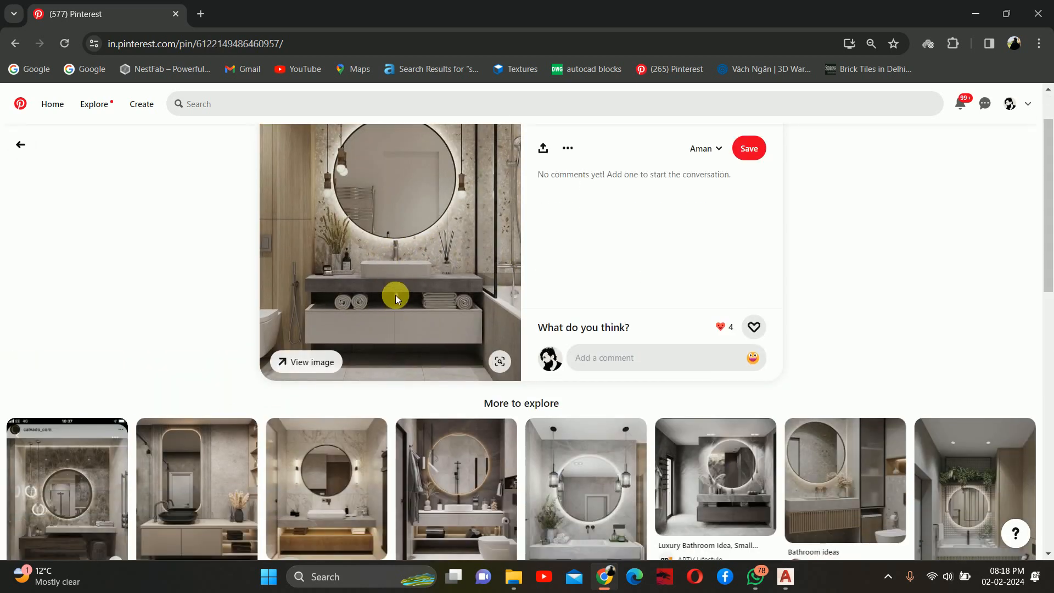
Step: Open the related pin with a backlit round mirror, examine its vanity drawers and open towel shelf, and switch back to AutoCAD
{"action": "scroll", "coordinate": [396, 295], "scroll_direction": "down", "scroll_amount": 4}
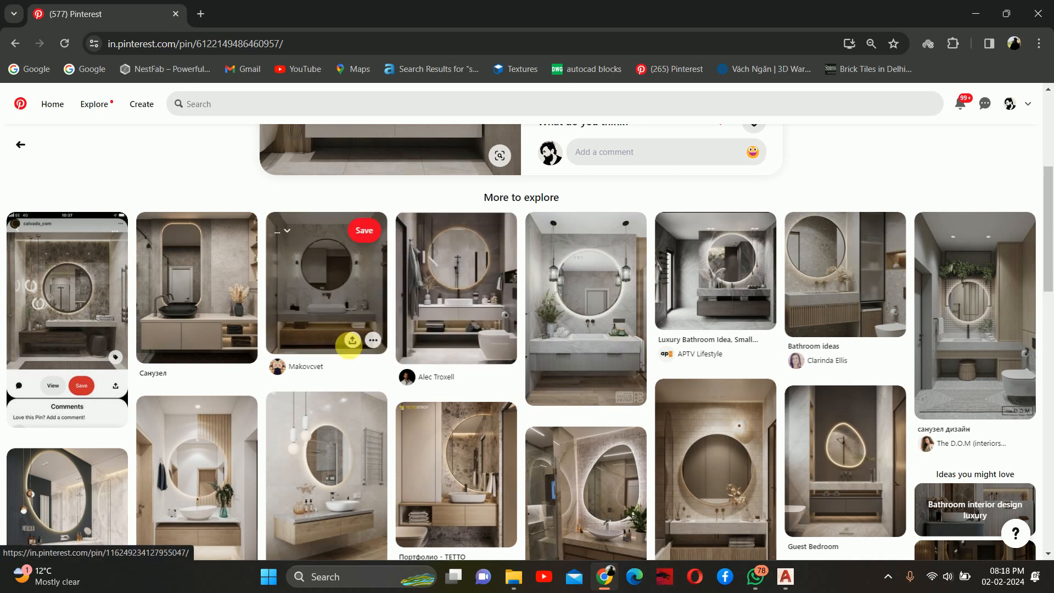
{"action": "left_click", "coordinate": [442, 318]}
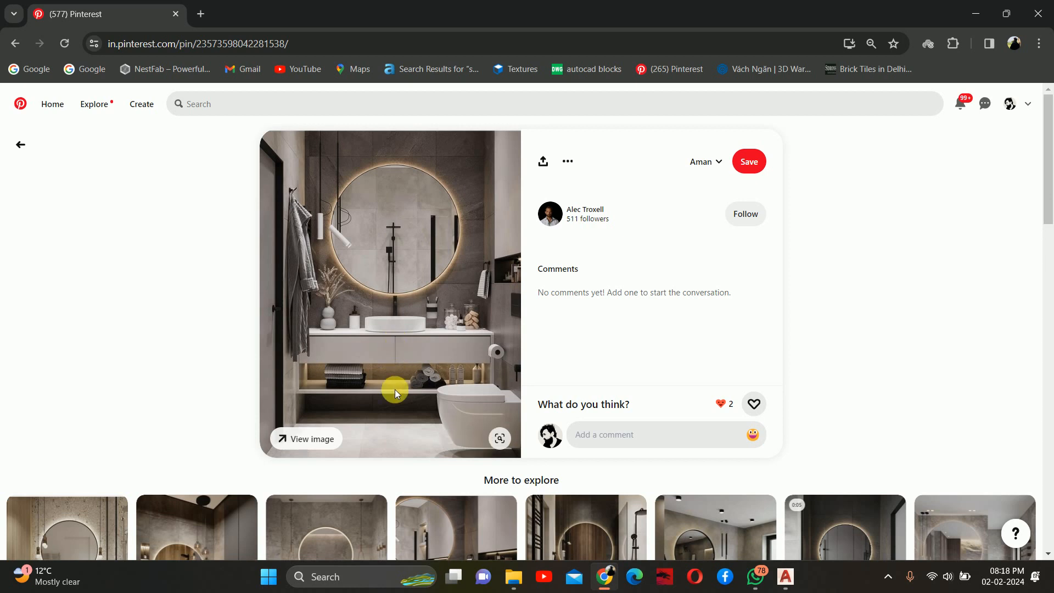
{"action": "scroll", "coordinate": [395, 384], "scroll_direction": "down", "scroll_amount": 2}
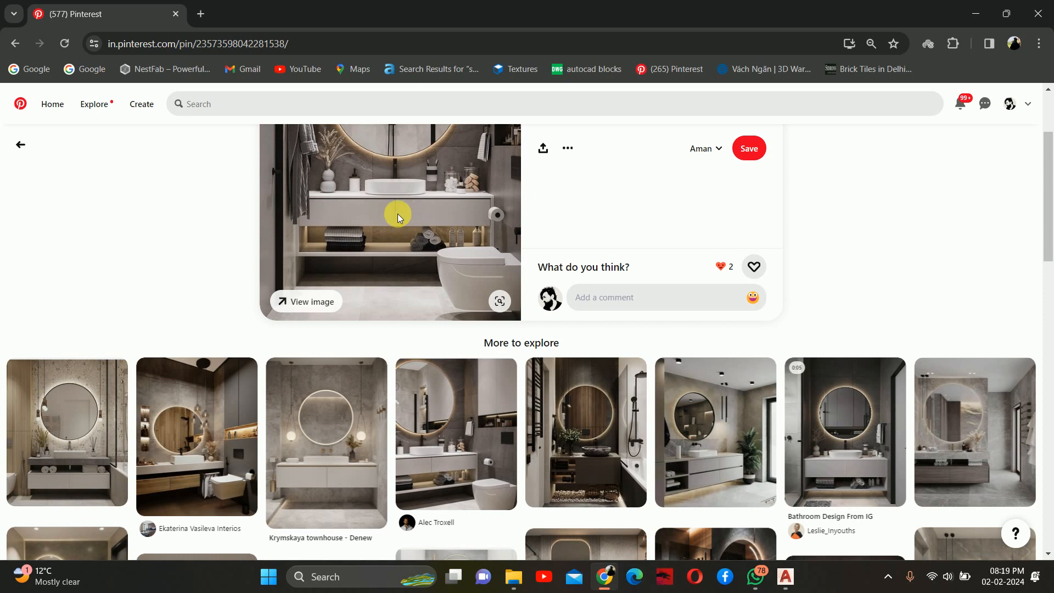
{"action": "scroll", "coordinate": [398, 213], "scroll_direction": "down", "scroll_amount": 4}
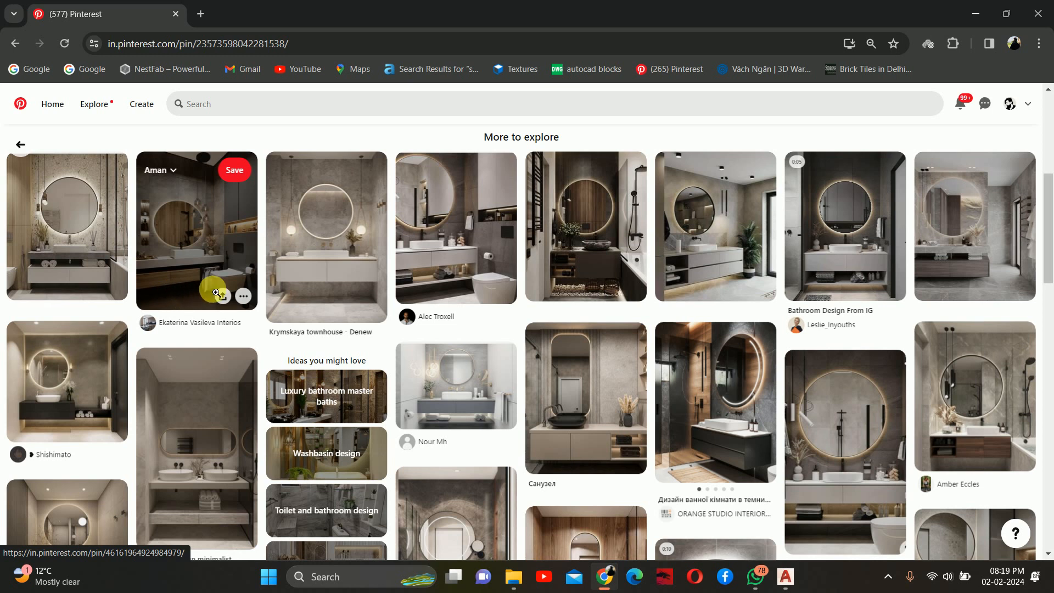
{"action": "scroll", "coordinate": [332, 334], "scroll_direction": "up", "scroll_amount": 1}
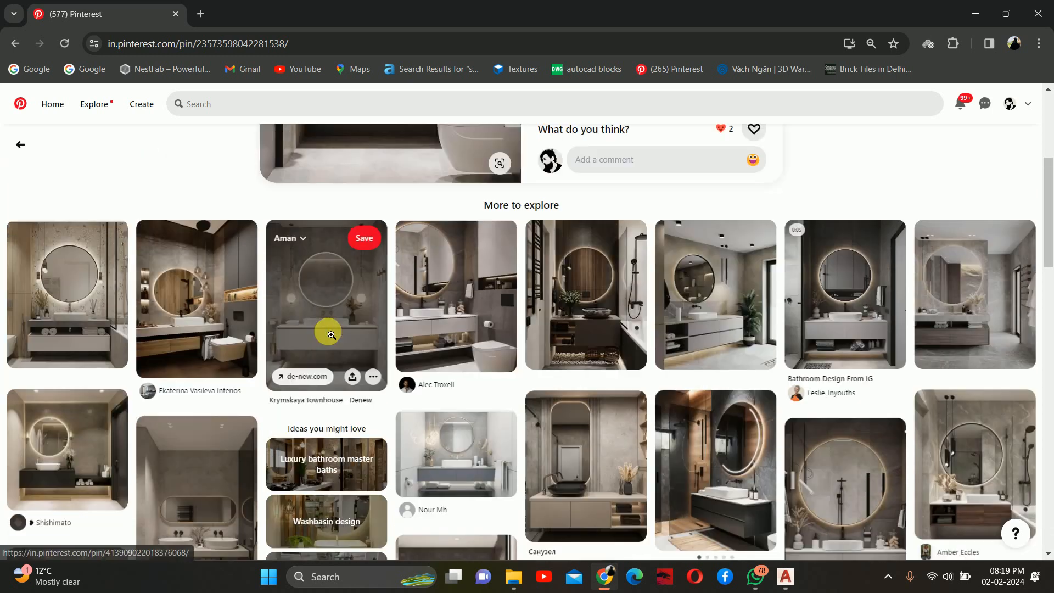
{"action": "scroll", "coordinate": [332, 335], "scroll_direction": "up", "scroll_amount": 5}
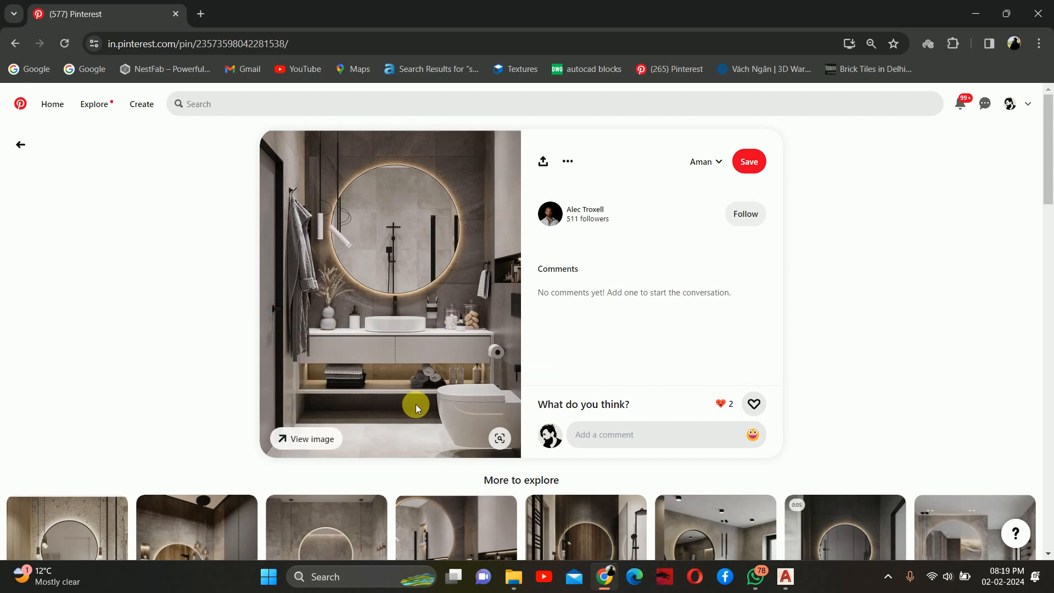
{"action": "left_click", "coordinate": [1007, 14]}
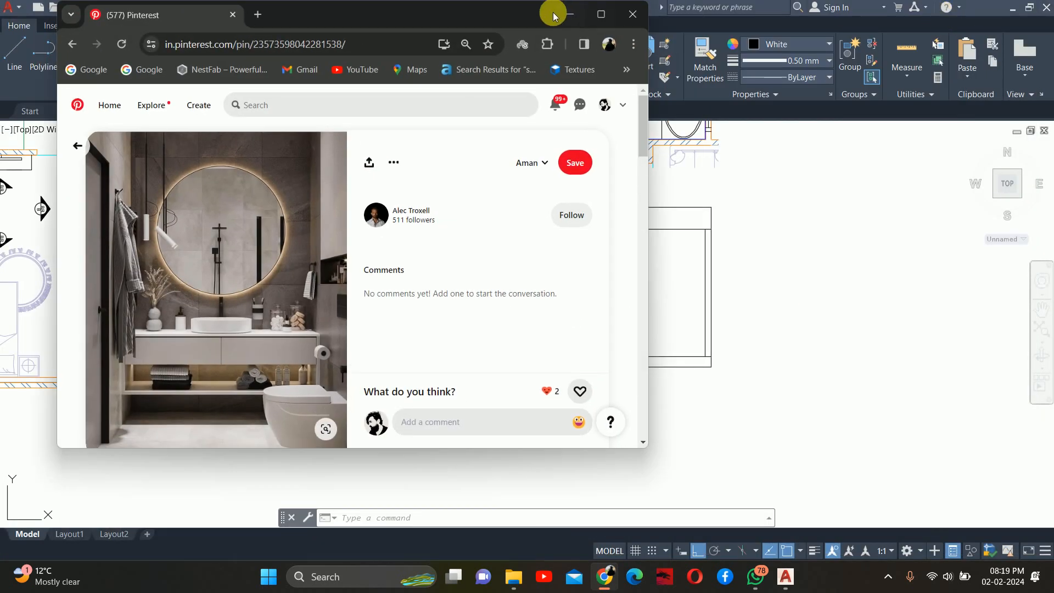
{"action": "left_click", "coordinate": [563, 14]}
Step: Offset the counter's upper line 6" downward in the washroom elevation
{"action": "scroll", "coordinate": [494, 258], "scroll_direction": "up", "scroll_amount": 2}
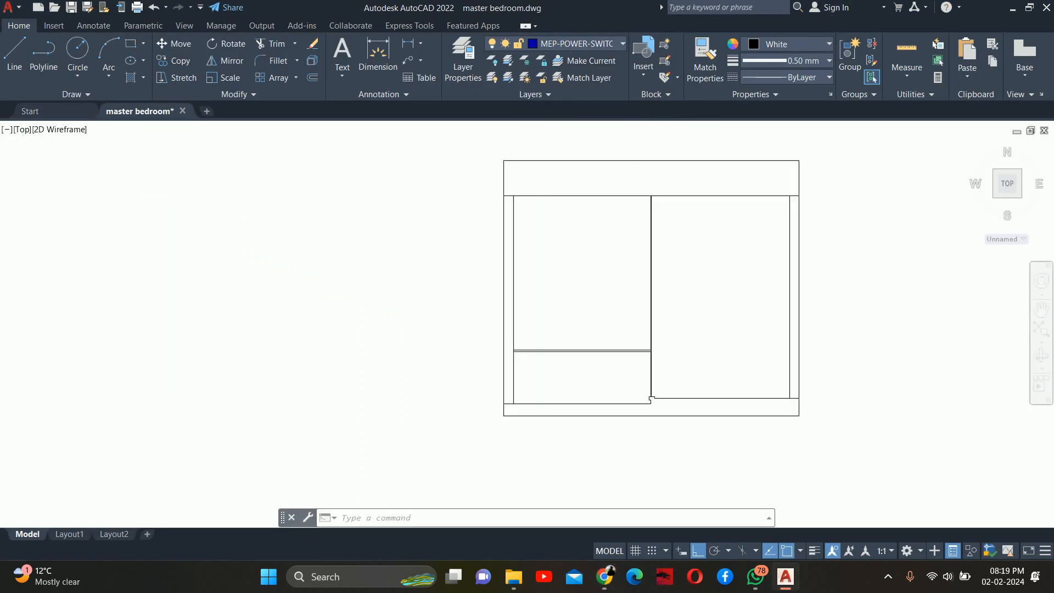
{"action": "scroll", "coordinate": [584, 325], "scroll_direction": "up", "scroll_amount": 2}
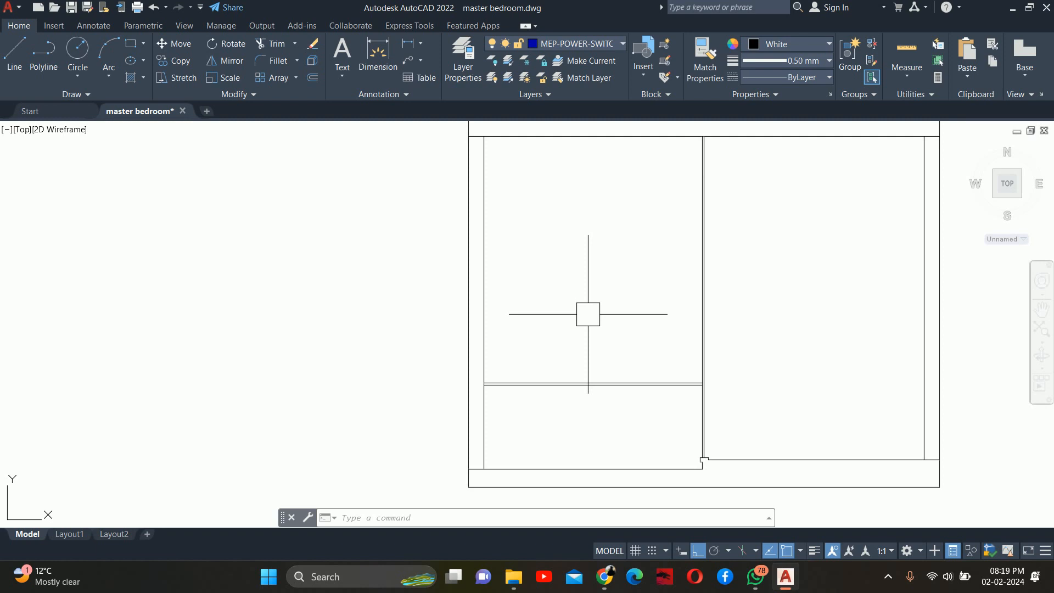
{"action": "scroll", "coordinate": [613, 364], "scroll_direction": "up", "scroll_amount": 4}
{"action": "middle_click_drag", "start_coordinate": [612, 364], "coordinate": [623, 344]}
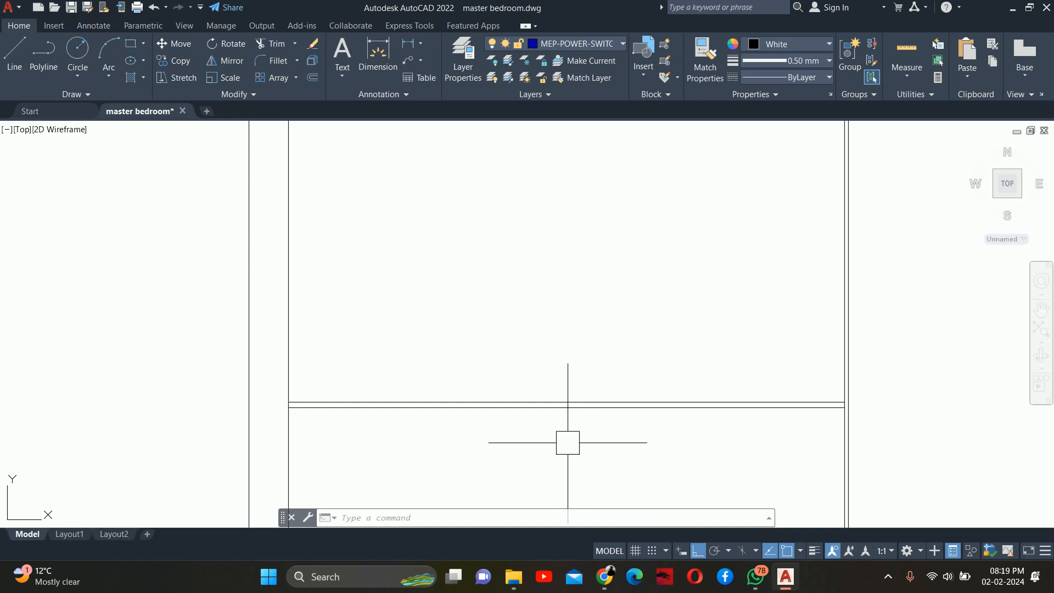
{"action": "key", "text": "Escape"}
{"action": "key", "text": "Escape"}
{"action": "key", "text": "Escape"}
{"action": "middle_click_drag", "start_coordinate": [538, 397], "coordinate": [532, 300]}
{"action": "type", "text": "o"}
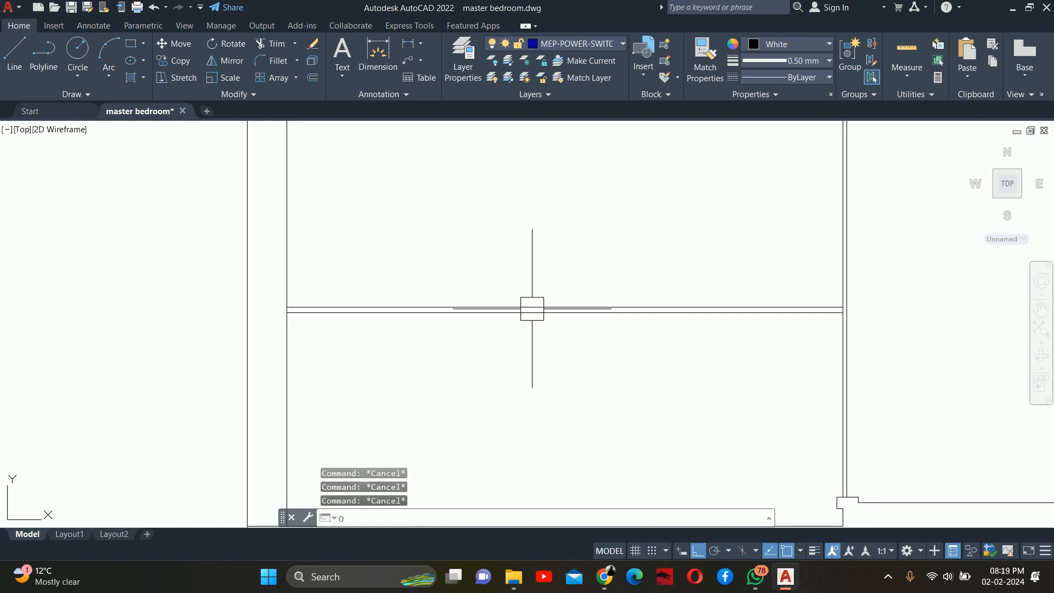
{"action": "key", "text": "Return"}
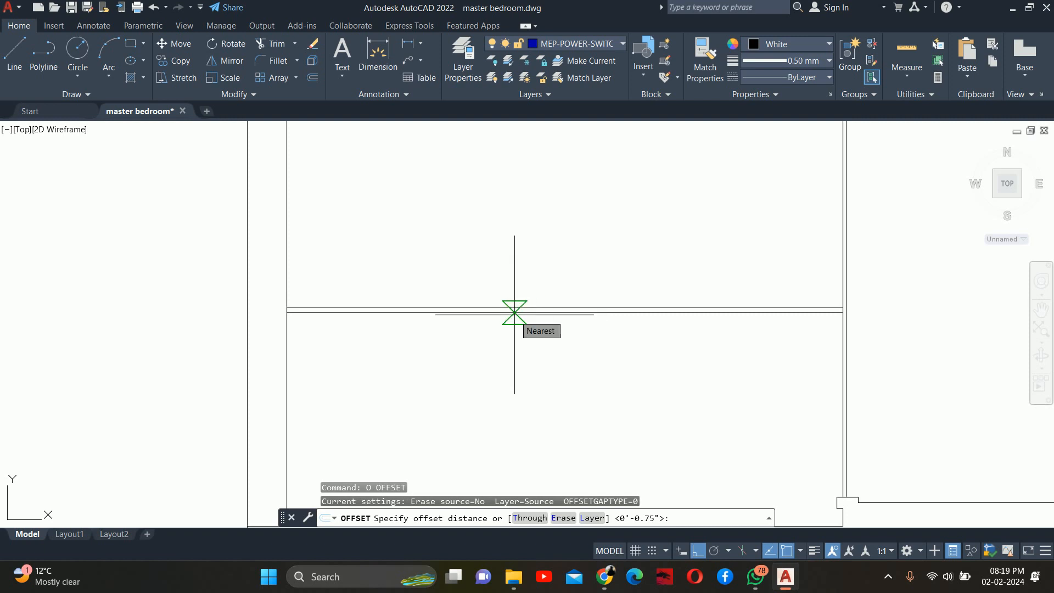
{"action": "key", "text": "Return"}
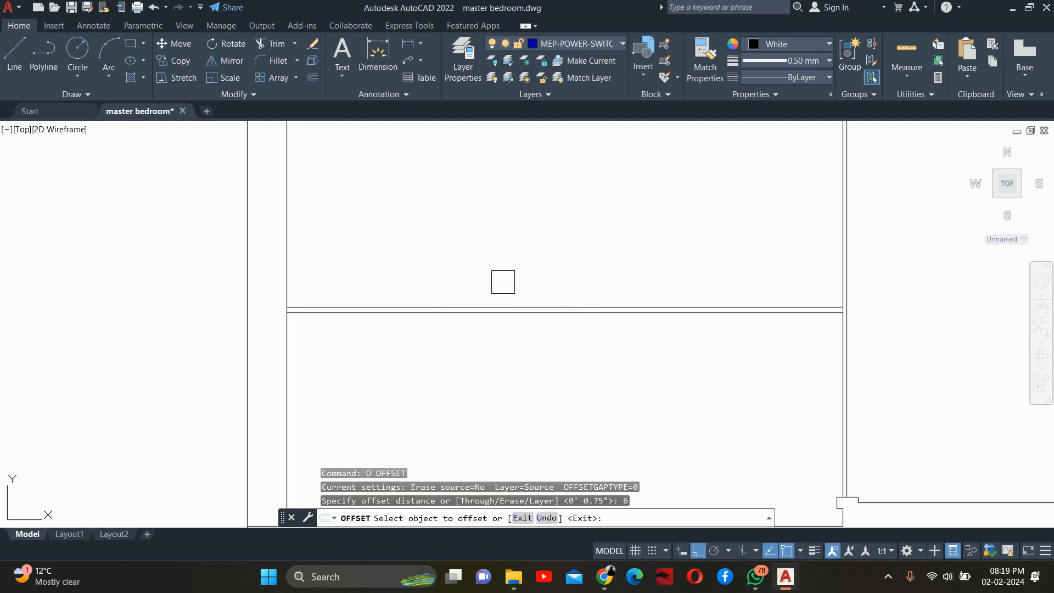
{"action": "left_click", "coordinate": [503, 308]}
{"action": "left_click", "coordinate": [513, 395]}
{"action": "key", "text": "Escape"}
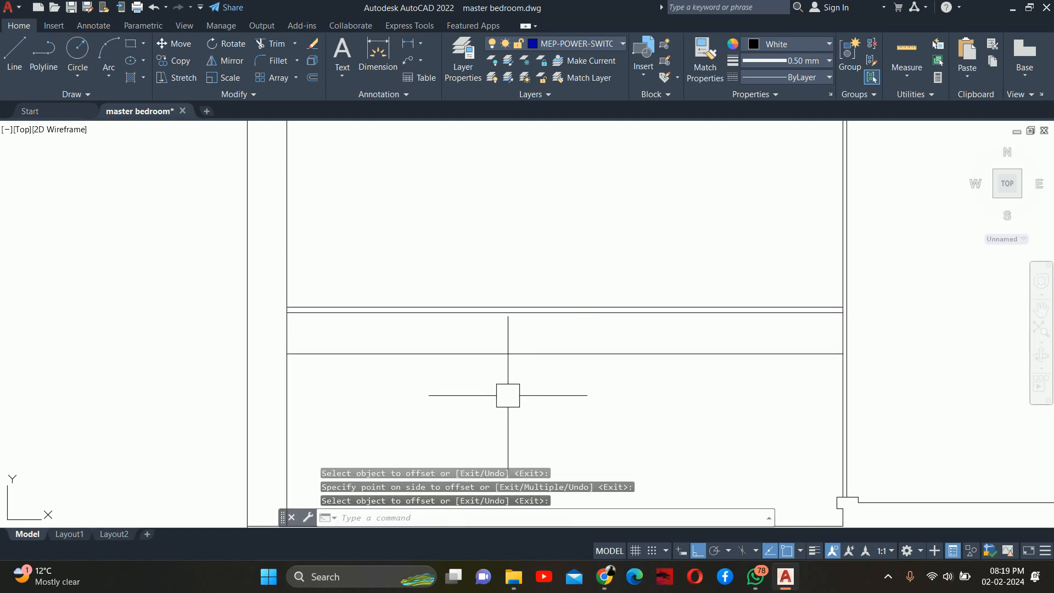
Step: Erase the counter's 0.75" thickness line between its upper line and the new 6" offset line
{"action": "middle_click_drag", "start_coordinate": [543, 331], "coordinate": [572, 248]}
{"action": "key", "text": "Escape"}
{"action": "key", "text": "Escape"}
{"action": "scroll", "coordinate": [538, 265], "scroll_direction": "up", "scroll_amount": 2}
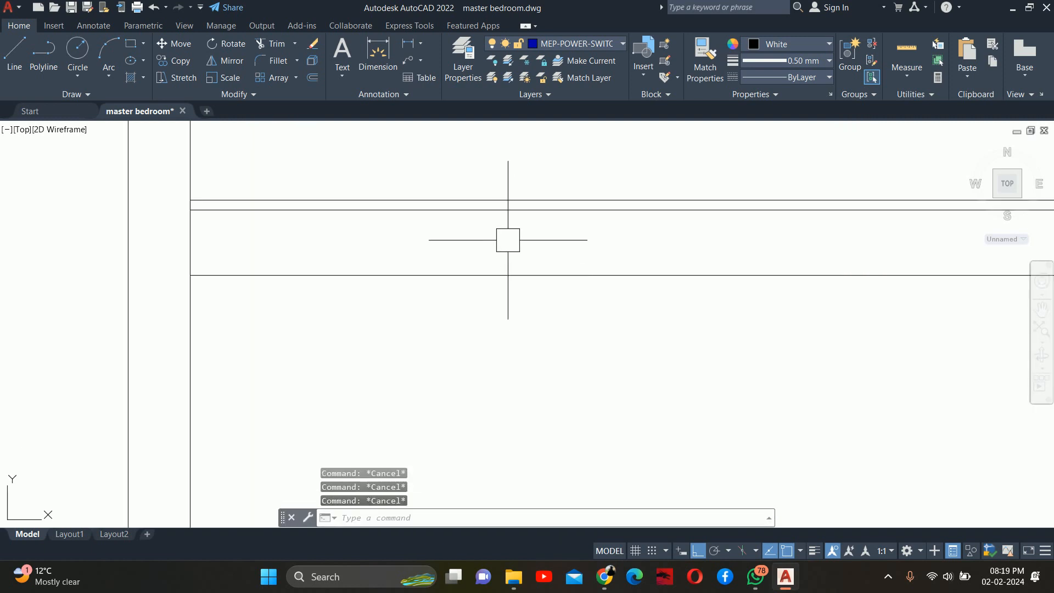
{"action": "left_click", "coordinate": [505, 221]}
{"action": "key", "text": "Escape"}
{"action": "key", "text": "Escape"}
{"action": "left_click", "coordinate": [499, 210]}
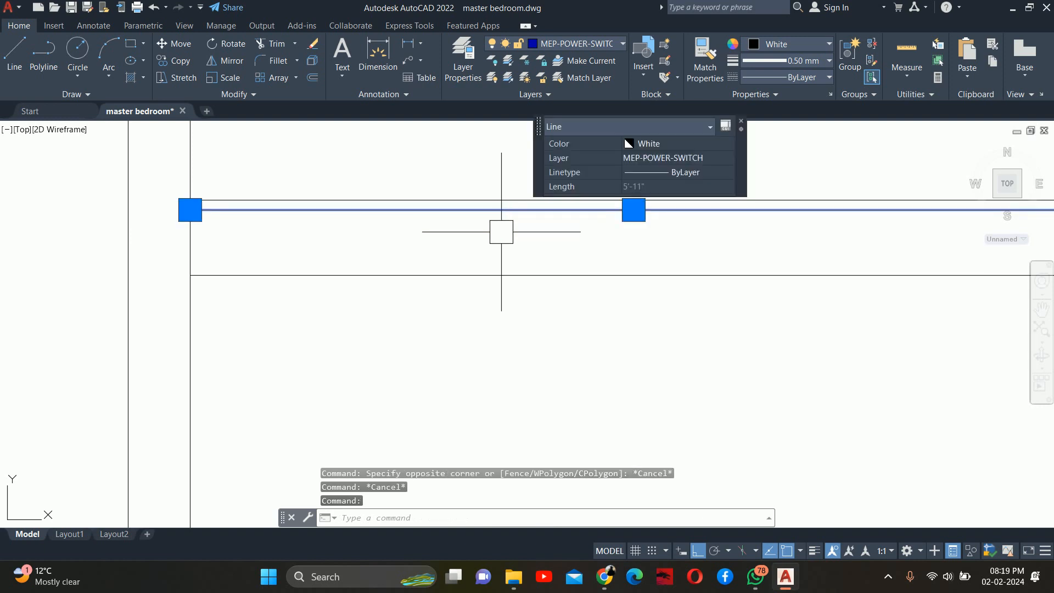
{"action": "key", "text": "Delete"}
{"action": "scroll", "coordinate": [511, 252], "scroll_direction": "down", "scroll_amount": 3}
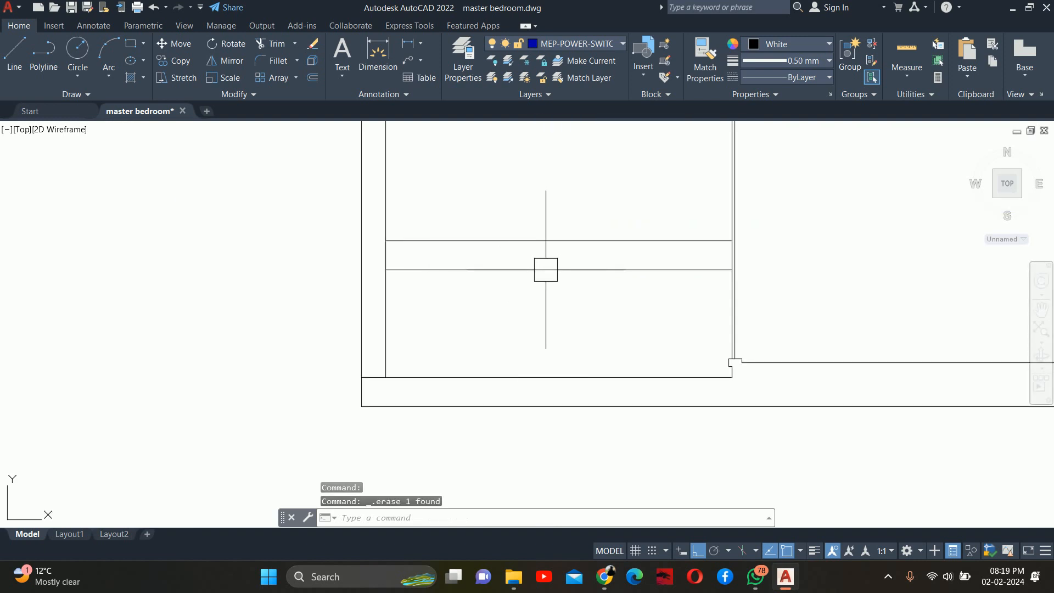
{"action": "key", "text": "Escape"}
{"action": "key", "text": "Escape"}
{"action": "key", "text": "Escape"}
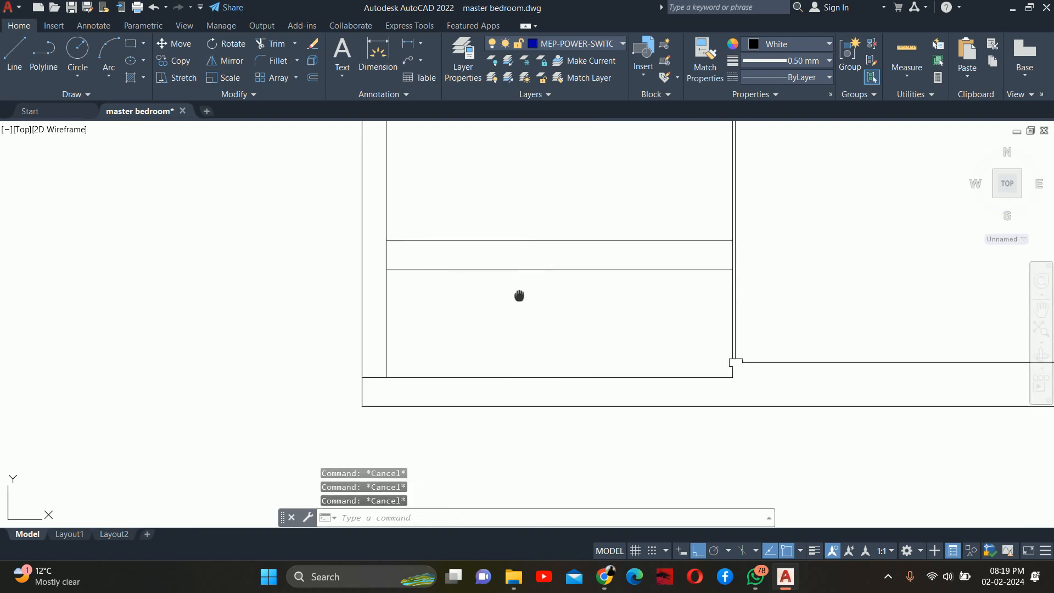
Step: Add a linear dimension from the counter's lower line down to the floor line, placed outside the left wall
{"action": "middle_click_drag", "start_coordinate": [520, 296], "coordinate": [555, 258]}
{"action": "type", "text": "DLI"}
{"action": "key", "text": "Return"}
{"action": "left_click", "coordinate": [428, 232]}
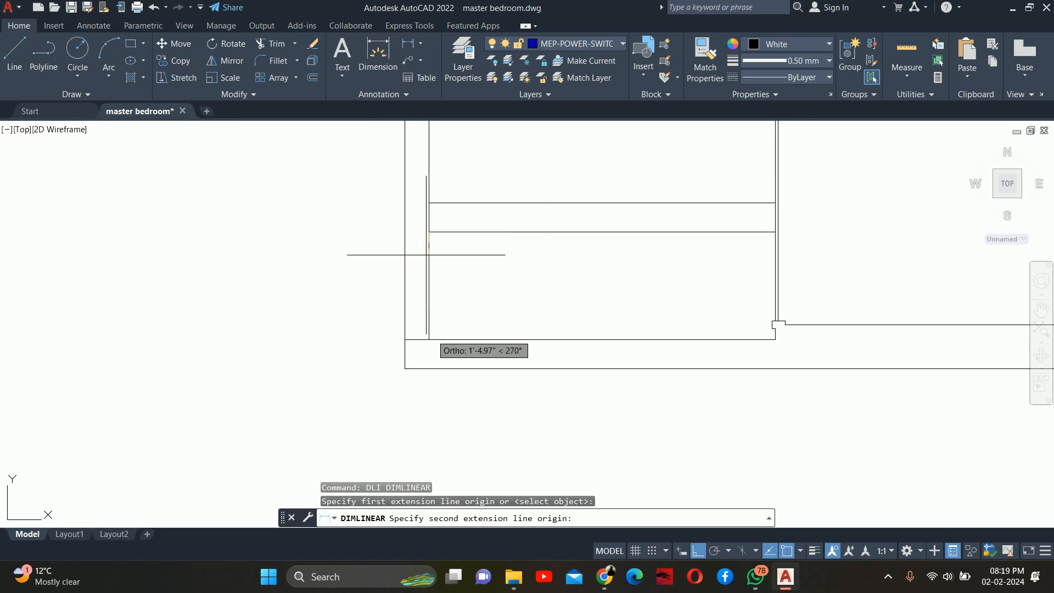
{"action": "left_click", "coordinate": [429, 339]}
{"action": "scroll", "coordinate": [357, 291], "scroll_direction": "up", "scroll_amount": 4}
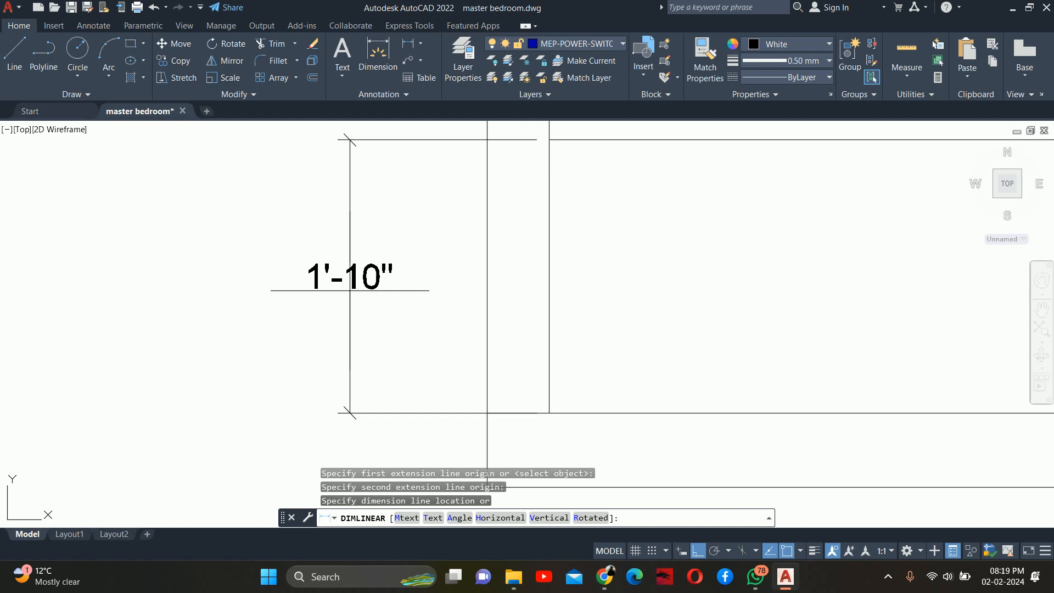
{"action": "left_click", "coordinate": [350, 291]}
{"action": "key", "text": "Escape"}
{"action": "scroll", "coordinate": [562, 344], "scroll_direction": "down", "scroll_amount": 2}
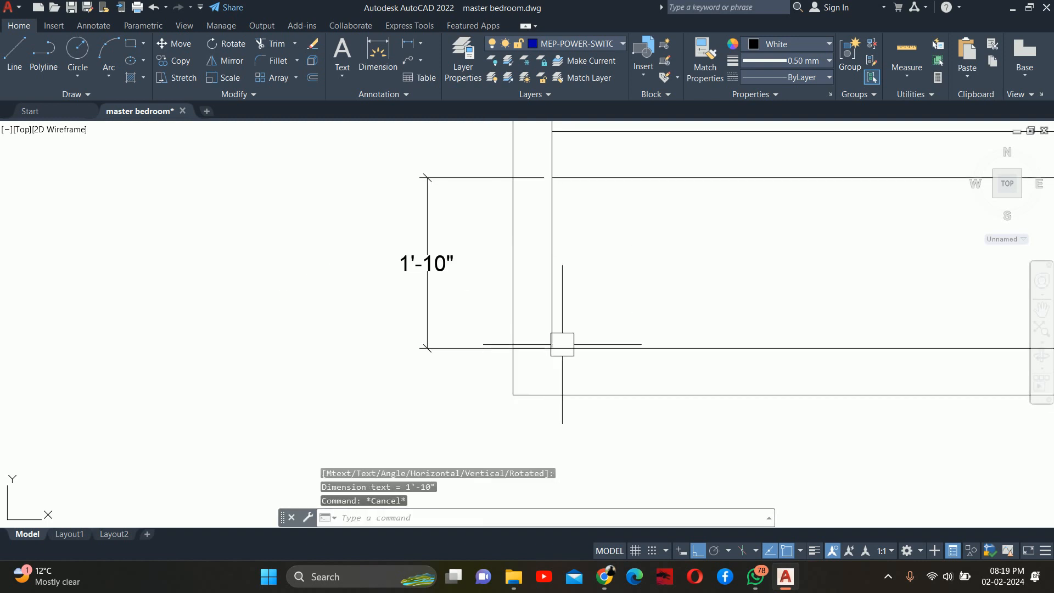
{"action": "scroll", "coordinate": [566, 349], "scroll_direction": "down", "scroll_amount": 3}
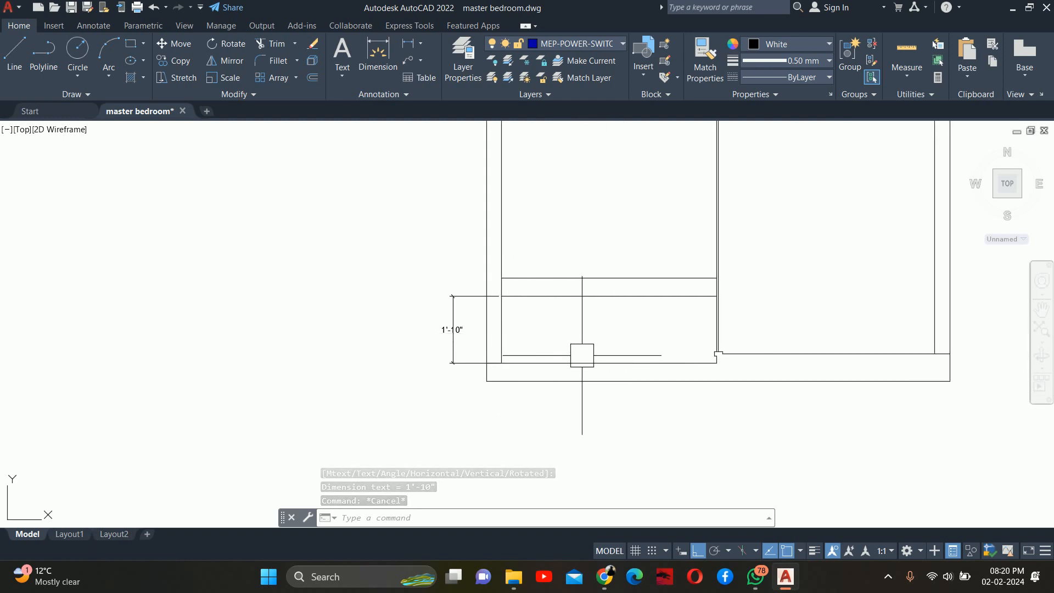
Step: Offset the floor line below the counter 8" upward to mark the lower shelf
{"action": "key", "text": "Escape"}
{"action": "key", "text": "Escape"}
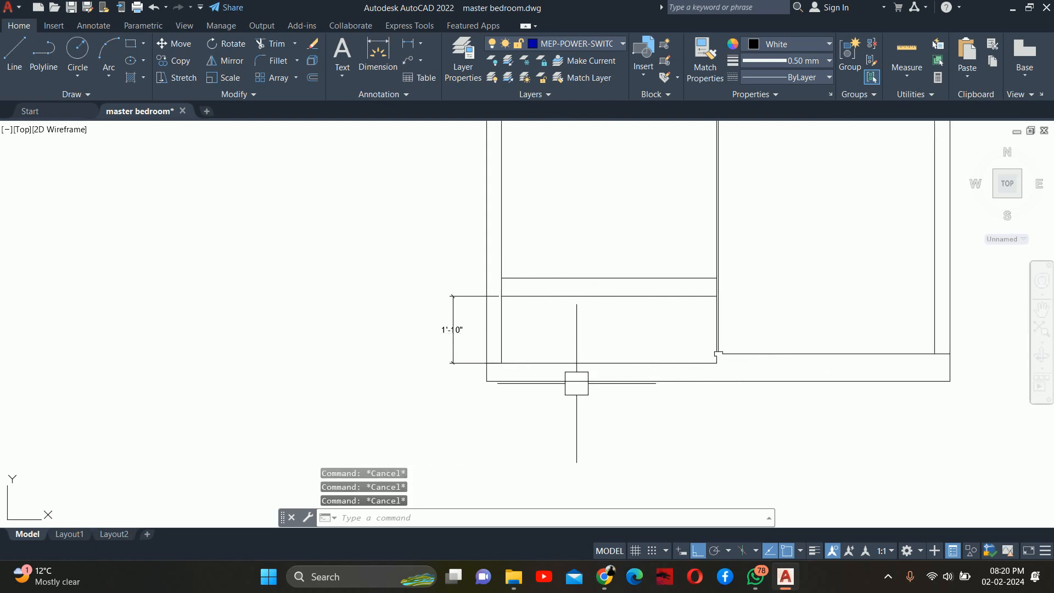
{"action": "scroll", "coordinate": [577, 383], "scroll_direction": "up", "scroll_amount": 2}
{"action": "type", "text": "o"}
{"action": "key", "text": "Return"}
{"action": "type", "text": "8"}
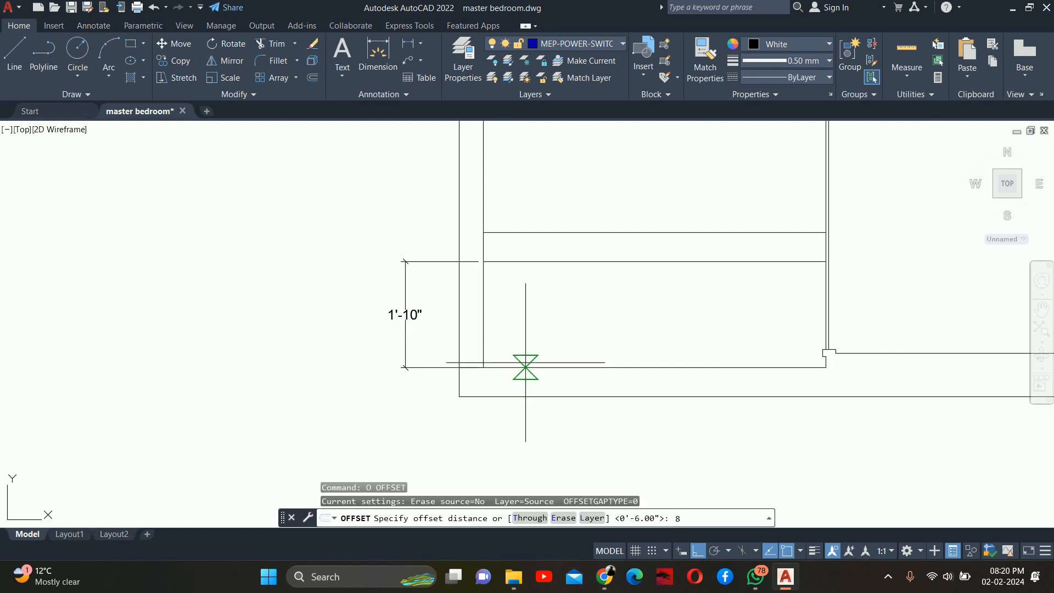
{"action": "key", "text": "Return"}
{"action": "left_click", "coordinate": [551, 367]}
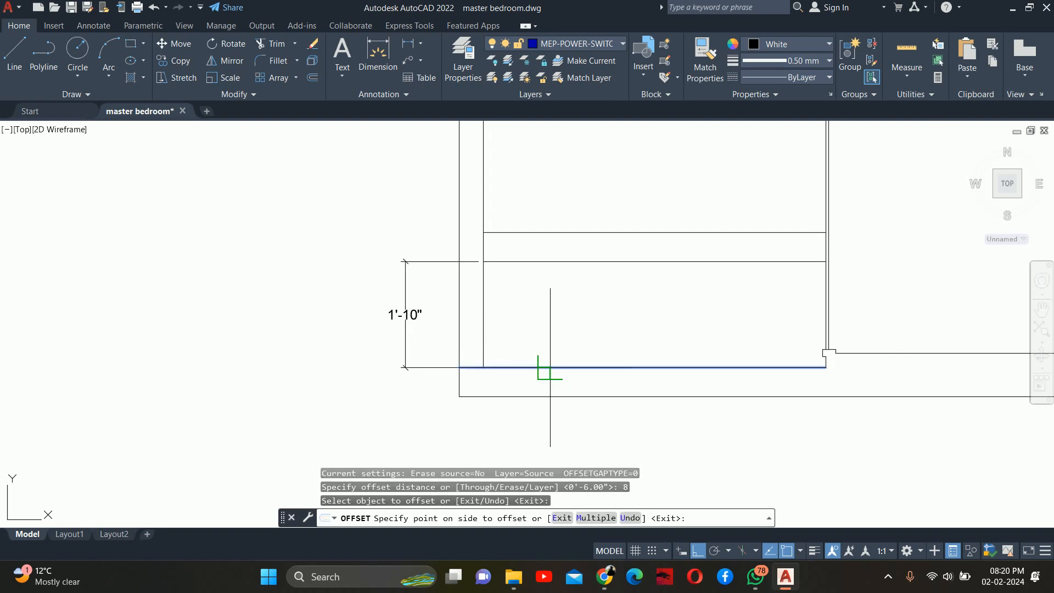
{"action": "left_click", "coordinate": [549, 345]}
{"action": "key", "text": "Escape"}
{"action": "key", "text": "Escape"}
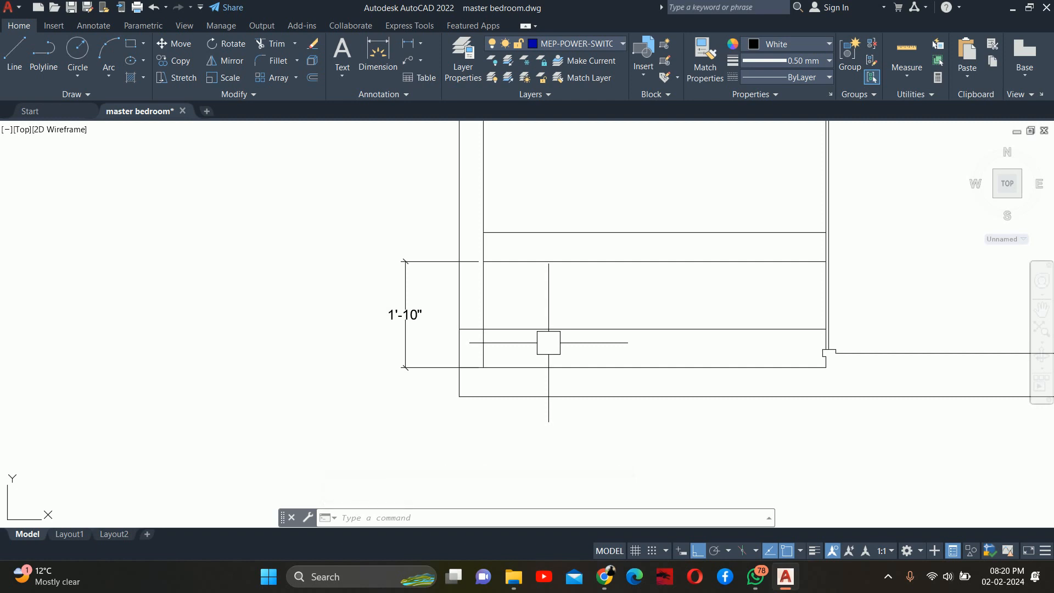
{"action": "key", "text": "Escape"}
{"action": "key", "text": "Escape"}
{"action": "key", "text": "Escape"}
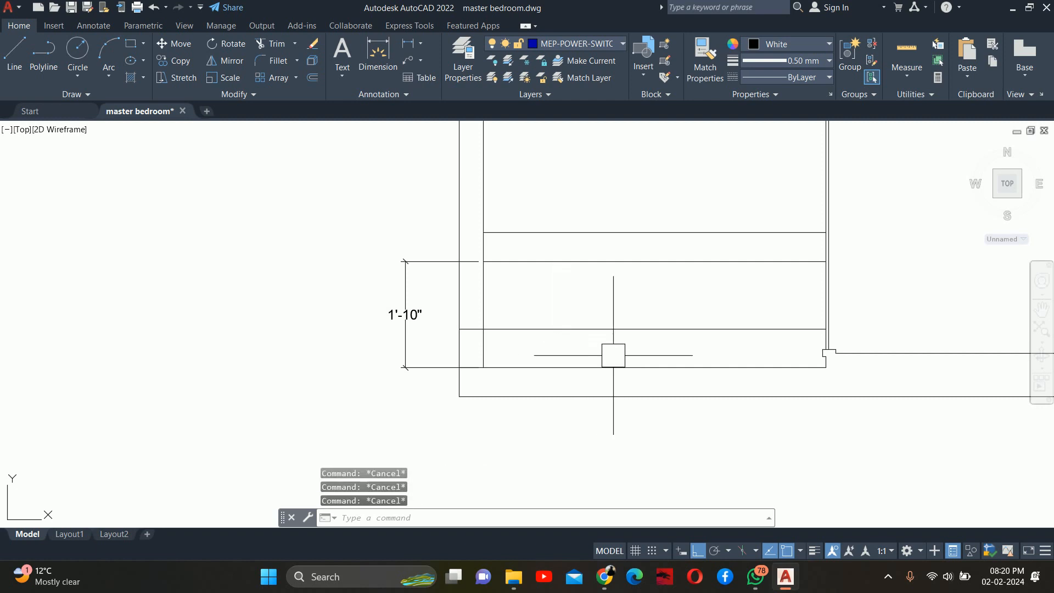
Step: Trim the part of the new shelf line that runs through the left wall's thickness
{"action": "type", "text": "tr"}
{"action": "key", "text": "Return"}
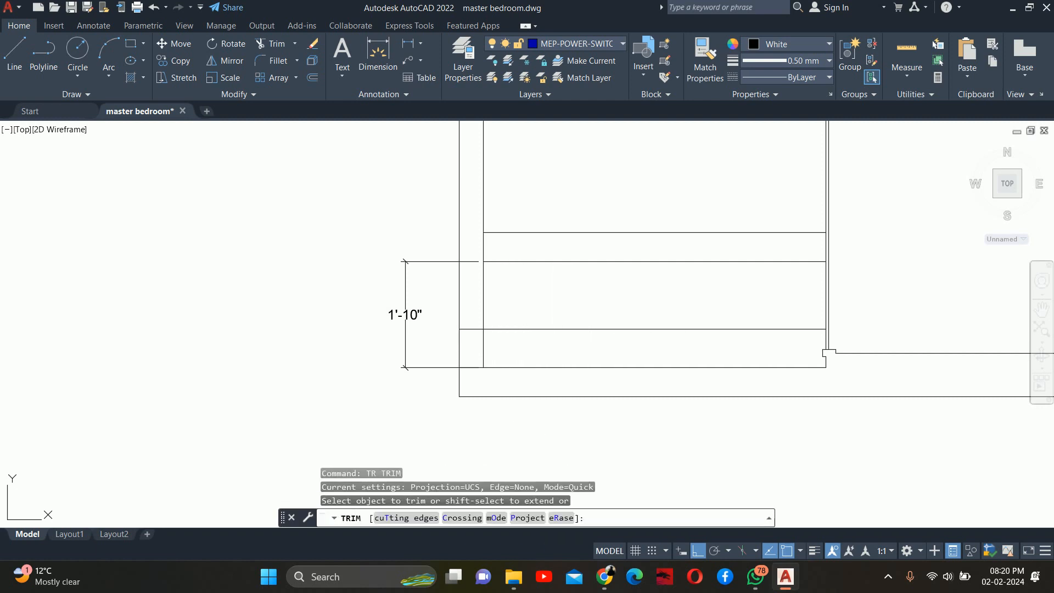
{"action": "scroll", "coordinate": [457, 328], "scroll_direction": "up", "scroll_amount": 5}
{"action": "scroll", "coordinate": [549, 371], "scroll_direction": "down", "scroll_amount": 5}
{"action": "middle_click_drag", "start_coordinate": [674, 377], "coordinate": [527, 373]}
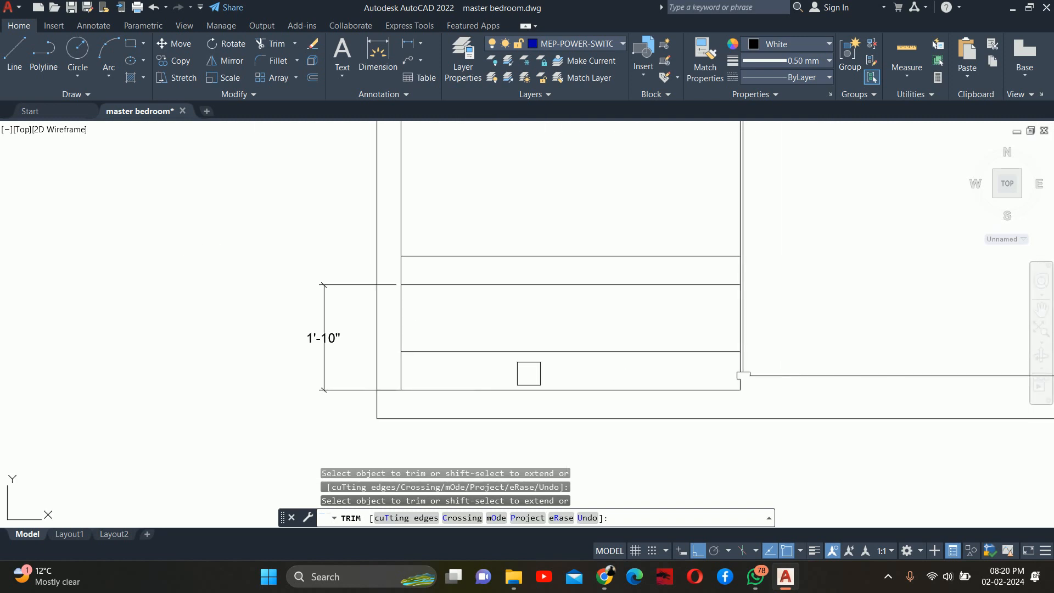
{"action": "key", "text": "Escape"}
{"action": "key", "text": "Escape"}
{"action": "key", "text": "Escape"}
{"action": "key", "text": "Escape"}
Step: Stretch the vertical dimension's lower end from the floor up to the shelf line to measure the gap beneath the counter
{"action": "middle_click_drag", "start_coordinate": [371, 341], "coordinate": [459, 345]}
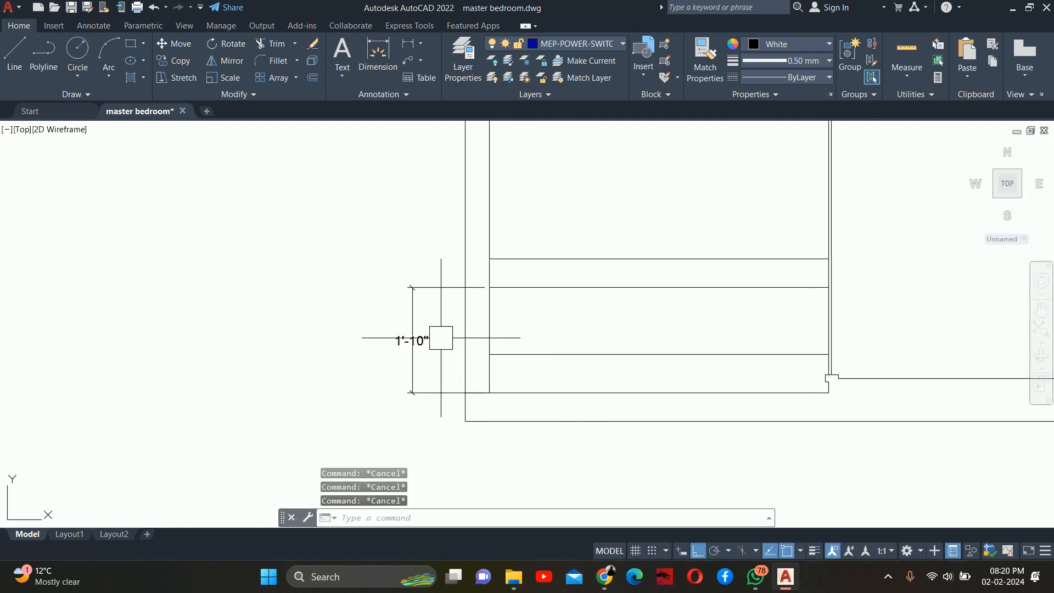
{"action": "left_click", "coordinate": [413, 352]}
{"action": "left_click", "coordinate": [489, 393]}
{"action": "left_click", "coordinate": [483, 353]}
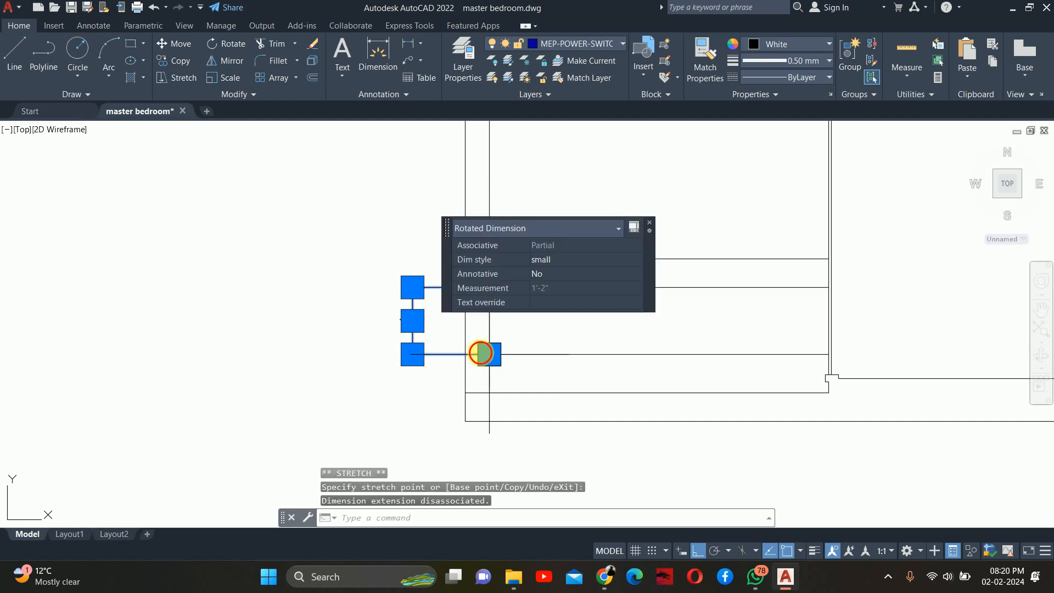
{"action": "key", "text": "Escape"}
{"action": "key", "text": "Escape"}
{"action": "scroll", "coordinate": [412, 340], "scroll_direction": "up", "scroll_amount": 4}
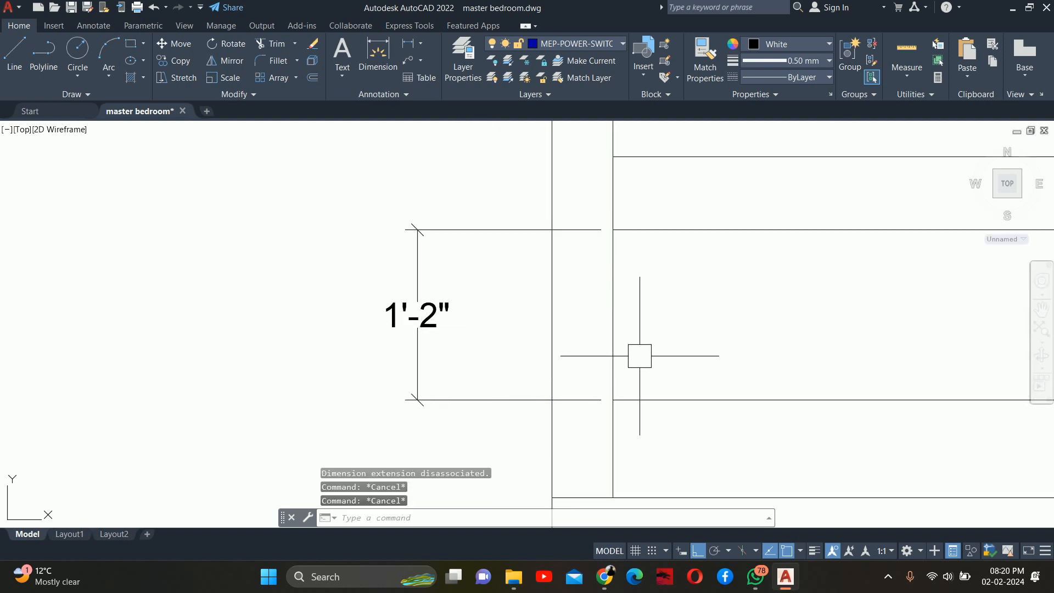
{"action": "scroll", "coordinate": [645, 340], "scroll_direction": "down", "scroll_amount": 2}
{"action": "middle_click_drag", "start_coordinate": [645, 339], "coordinate": [501, 333]}
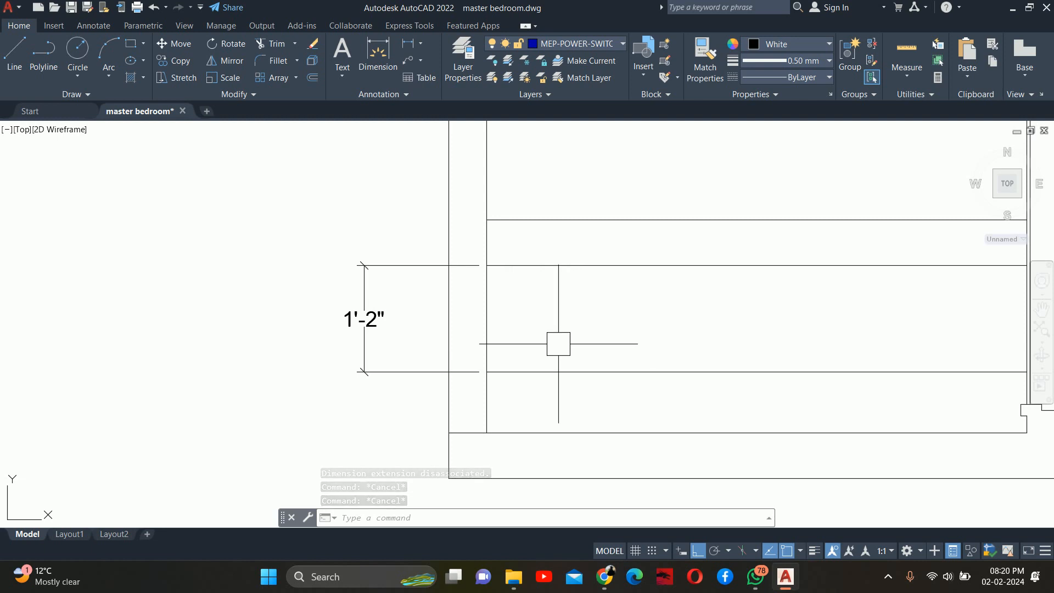
{"action": "middle_click_drag", "start_coordinate": [566, 337], "coordinate": [547, 342]}
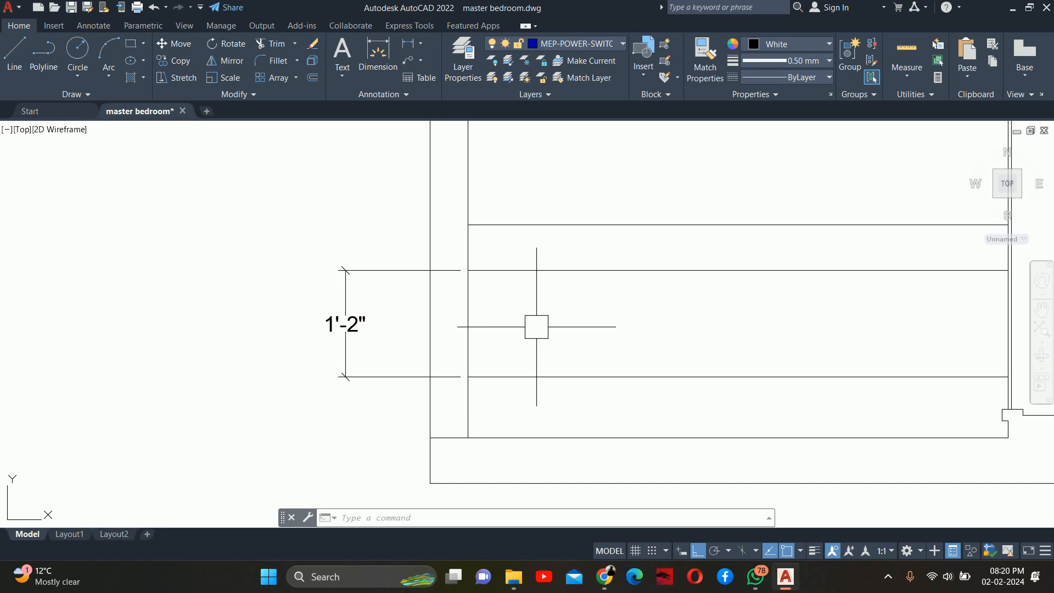
Step: Erase the vertical dimension beside the left wall
{"action": "key", "text": "Escape"}
{"action": "key", "text": "Escape"}
{"action": "left_click", "coordinate": [346, 324]}
{"action": "key", "text": "Escape"}
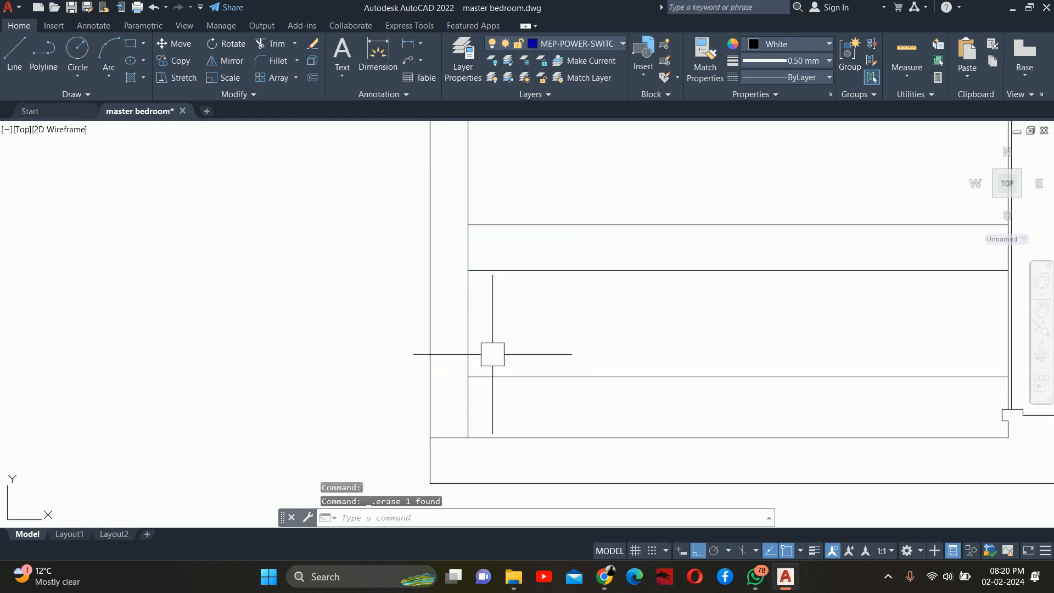
Step: Bring up the Pinterest vanity photo in Chrome to check the counter design, and return to the AutoCAD drawing
{"action": "scroll", "coordinate": [492, 352], "scroll_direction": "down", "scroll_amount": 4}
{"action": "scroll", "coordinate": [516, 326], "scroll_direction": "up", "scroll_amount": 2}
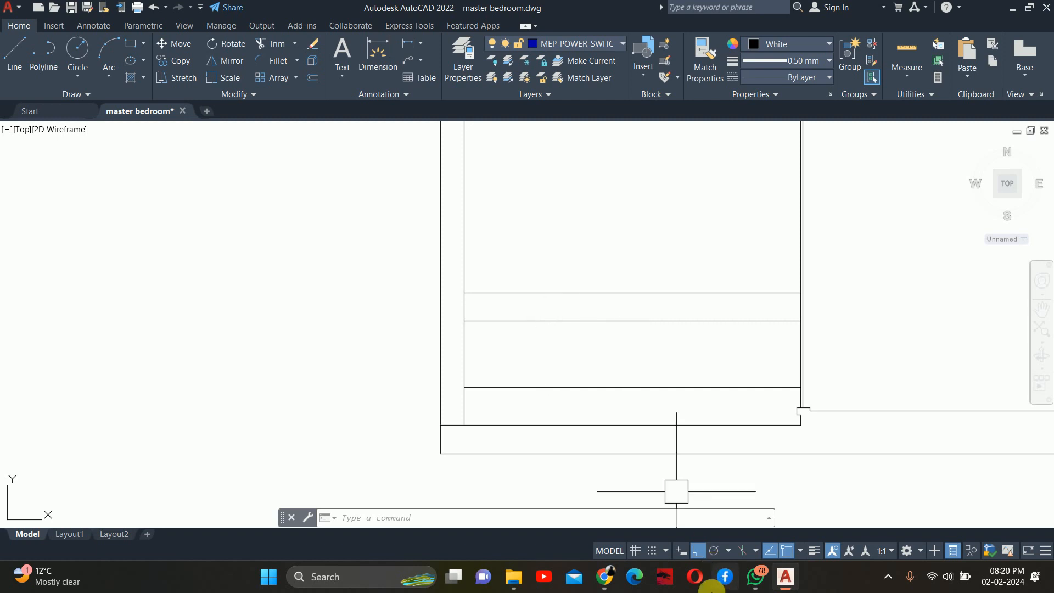
{"action": "left_click", "coordinate": [593, 574]}
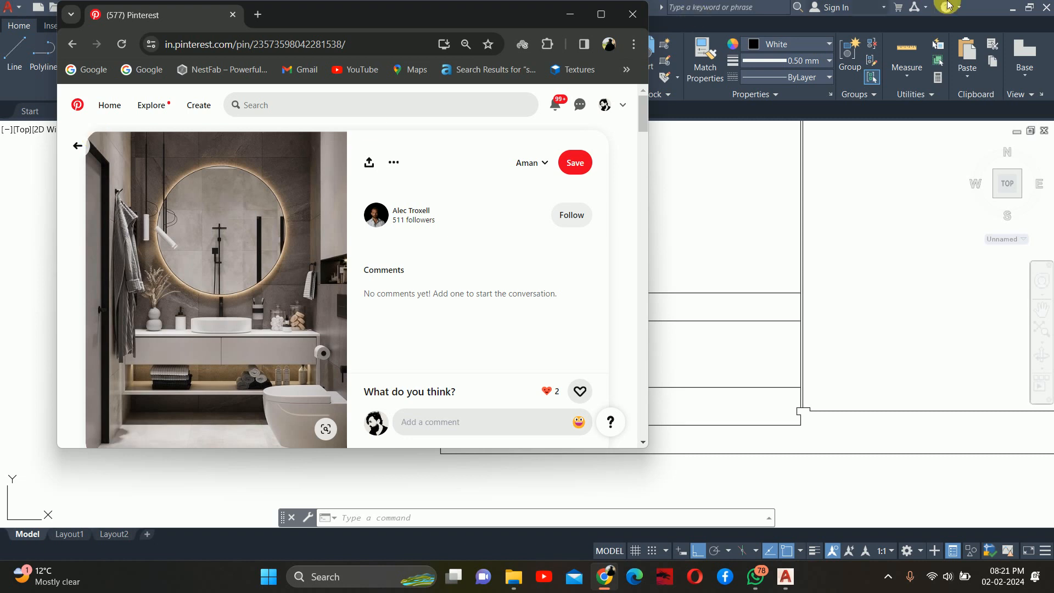
{"action": "left_click", "coordinate": [569, 15]}
{"action": "key", "text": "Escape"}
{"action": "key", "text": "Escape"}
{"action": "key", "text": "Escape"}
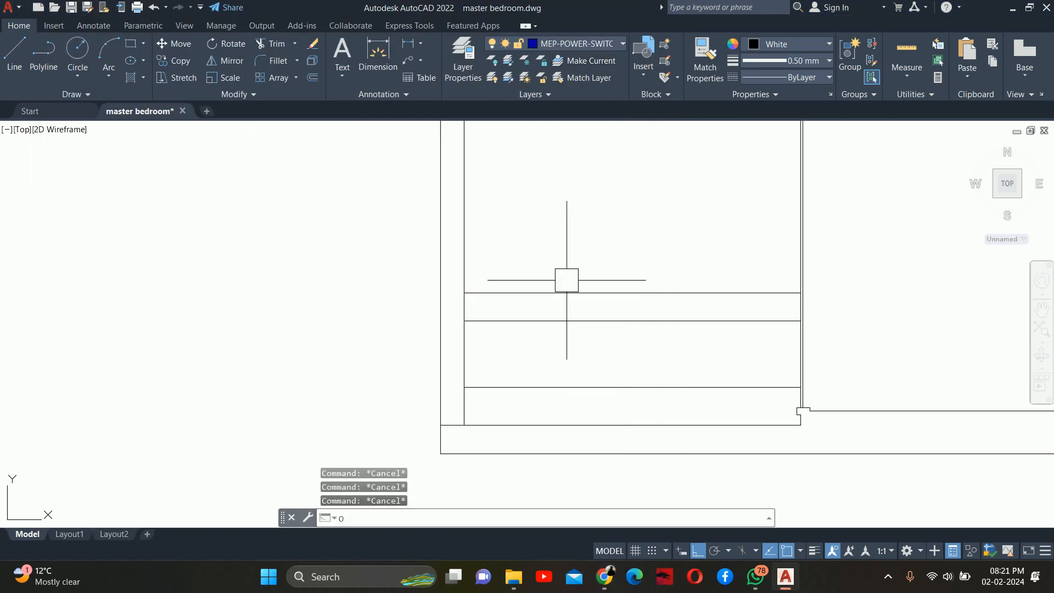
Step: Offset the counter's top line 1.5" downward to form the countertop slab
{"action": "key", "text": "Return"}
{"action": "type", "text": "1.5"}
{"action": "key", "text": "Return"}
{"action": "scroll", "coordinate": [560, 273], "scroll_direction": "up", "scroll_amount": 2}
{"action": "left_click", "coordinate": [555, 299]}
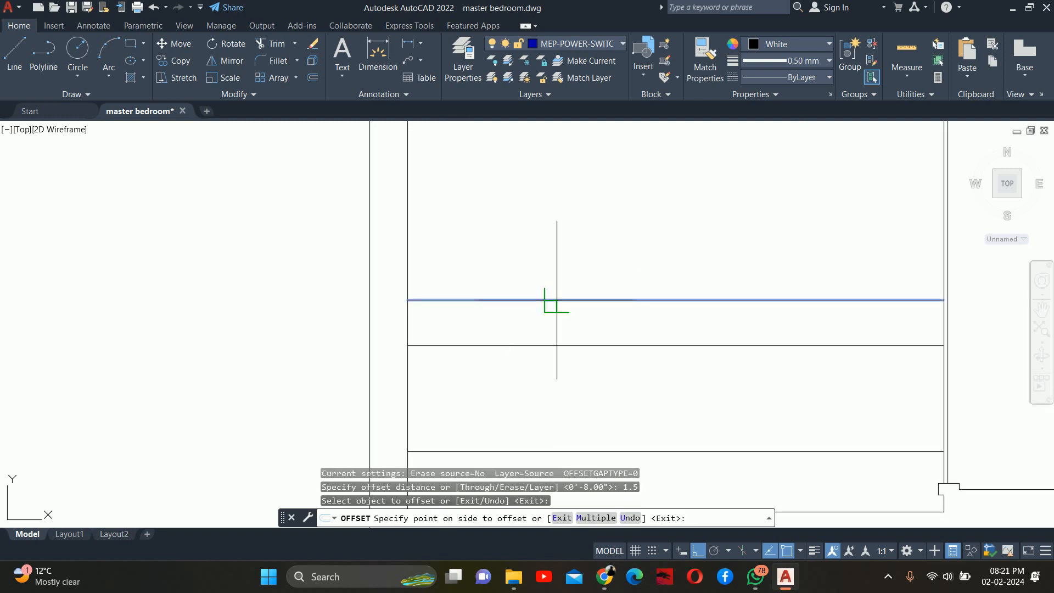
{"action": "left_click", "coordinate": [551, 325]}
{"action": "key", "text": "Escape"}
Step: Erase the former counter underside line below the new slab line
{"action": "left_click", "coordinate": [563, 344]}
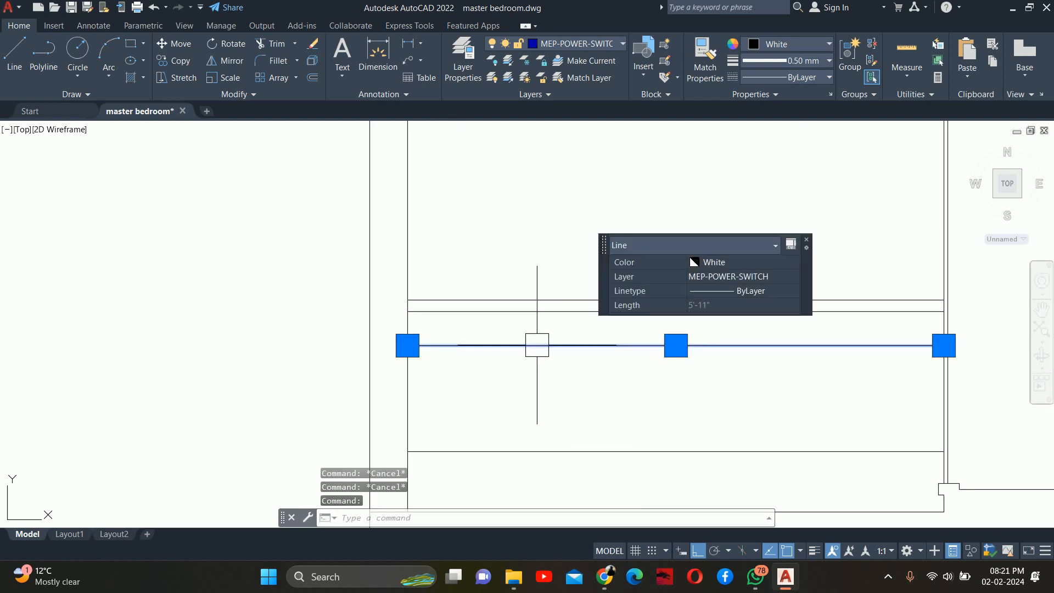
{"action": "key", "text": "Delete"}
{"action": "scroll", "coordinate": [563, 308], "scroll_direction": "down", "scroll_amount": 2}
{"action": "key", "text": "Escape"}
{"action": "key", "text": "Escape"}
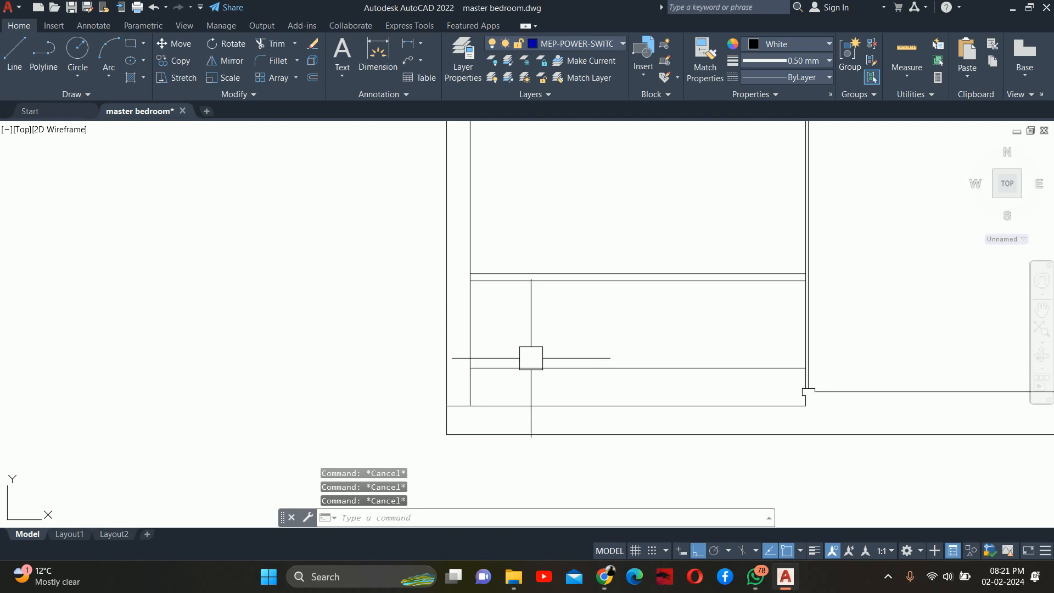
Step: Offset the lower shelf line 12" upward
{"action": "type", "text": "o"}
{"action": "key", "text": "Return"}
{"action": "key", "text": "Return"}
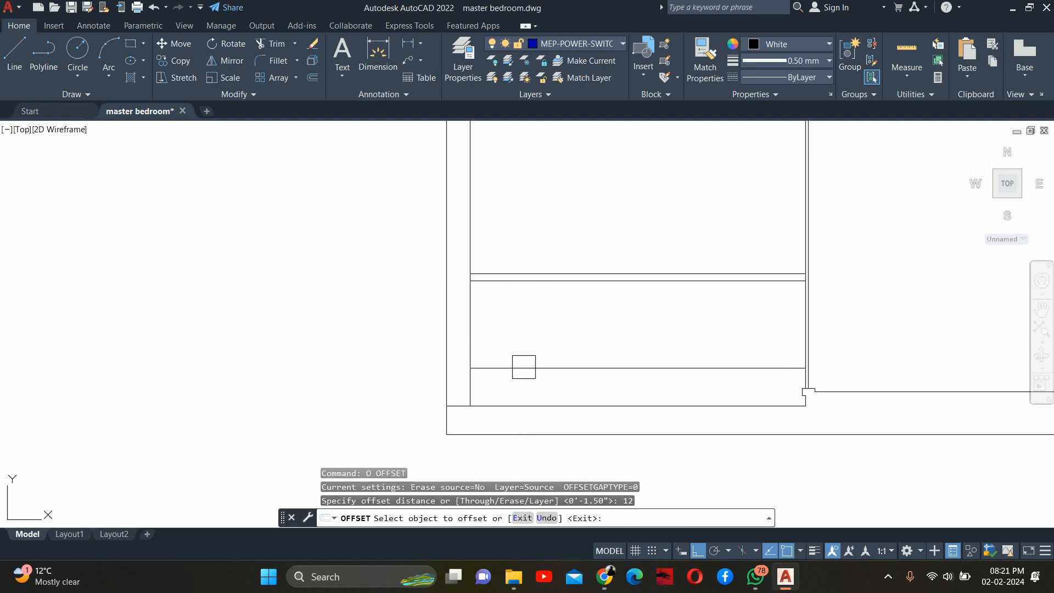
{"action": "left_click", "coordinate": [522, 368]}
{"action": "left_click", "coordinate": [522, 336]}
{"action": "key", "text": "Return"}
{"action": "key", "text": "Escape"}
Step: Measure the vertical gap between the line below the countertop and the slab's underside using a linear dimension
{"action": "scroll", "coordinate": [466, 289], "scroll_direction": "up", "scroll_amount": 1}
{"action": "type", "text": "dli"}
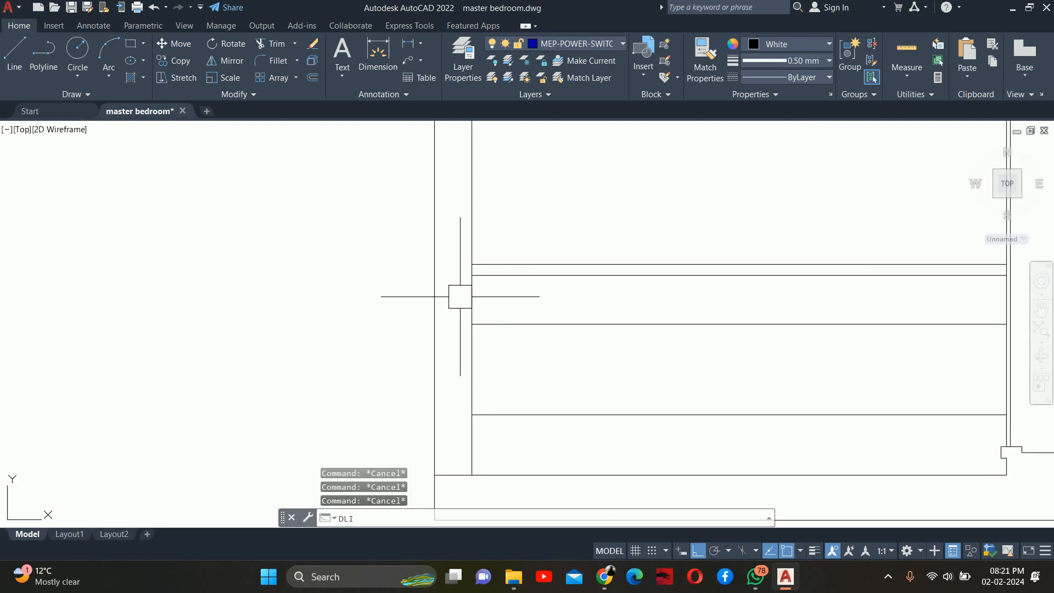
{"action": "key", "text": "Return"}
{"action": "scroll", "coordinate": [479, 317], "scroll_direction": "up", "scroll_amount": 1}
{"action": "left_click", "coordinate": [484, 329]}
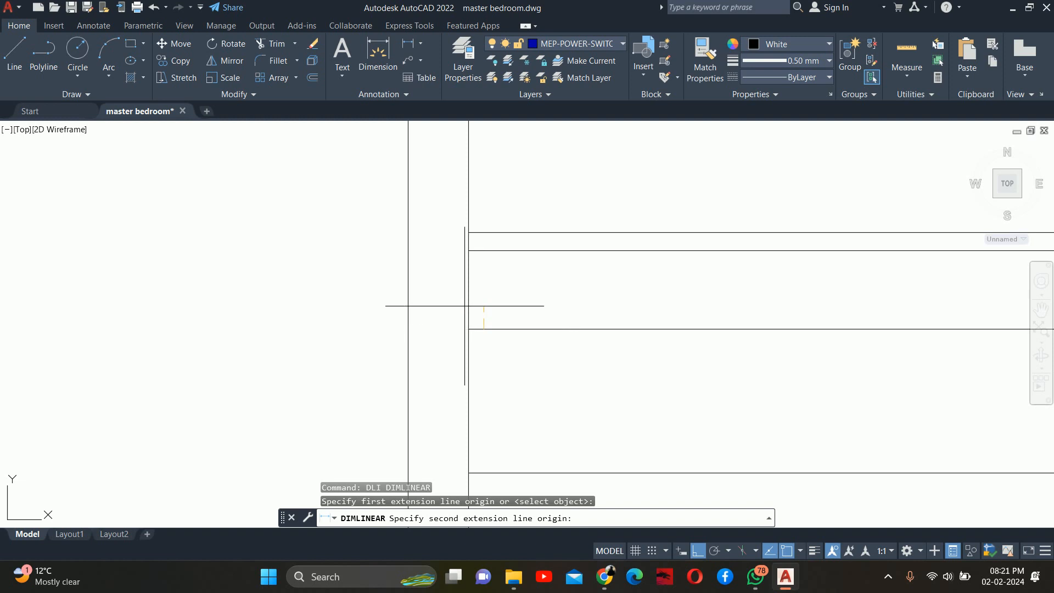
{"action": "left_click", "coordinate": [468, 251]}
{"action": "key", "text": "Escape"}
{"action": "key", "text": "Escape"}
{"action": "key", "text": "Escape"}
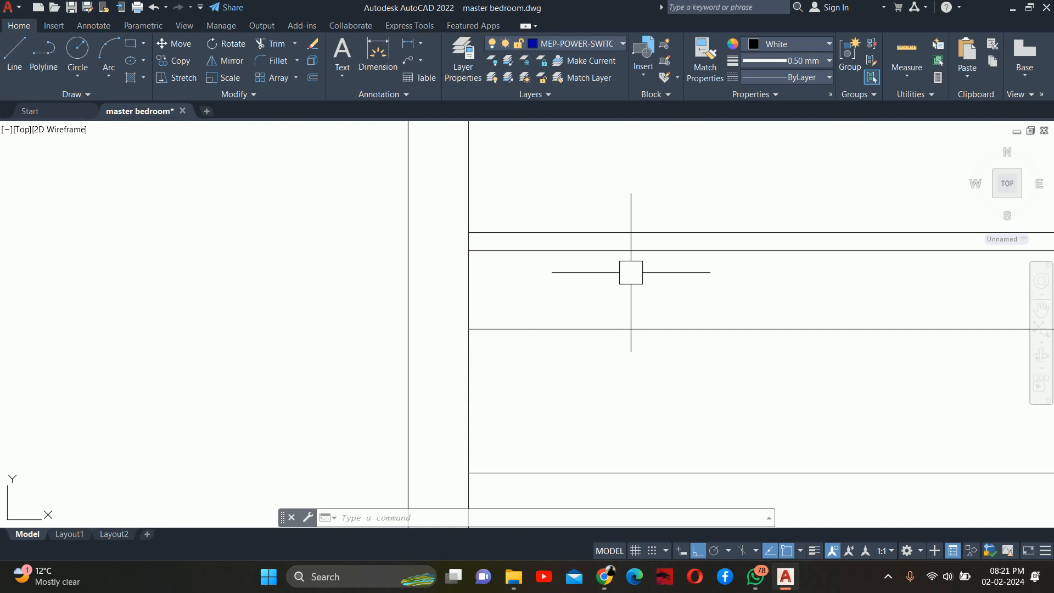
{"action": "scroll", "coordinate": [640, 314], "scroll_direction": "down", "scroll_amount": 2}
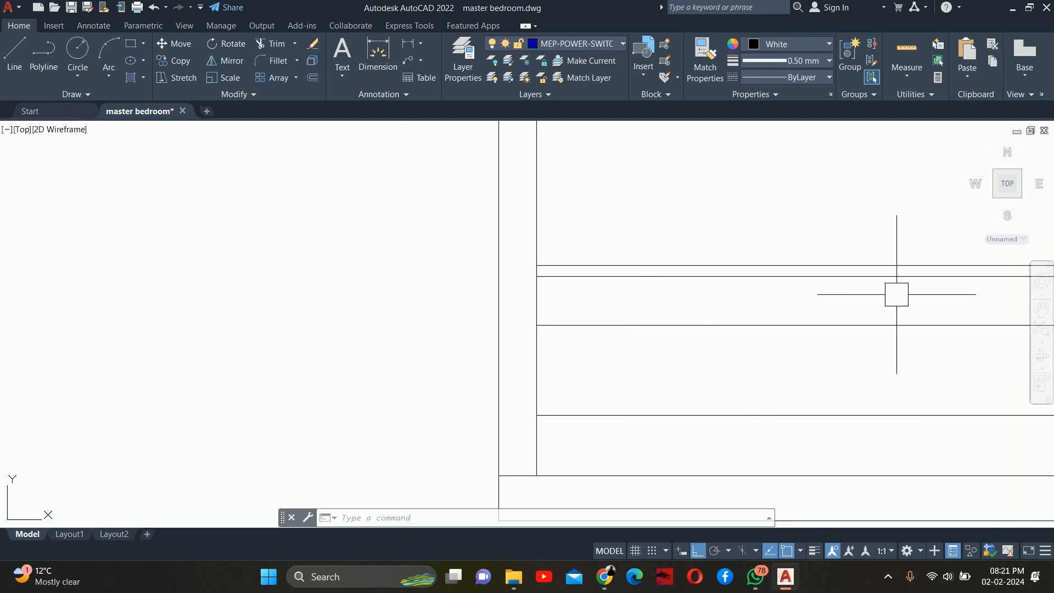
{"action": "scroll", "coordinate": [852, 305], "scroll_direction": "down", "scroll_amount": 2}
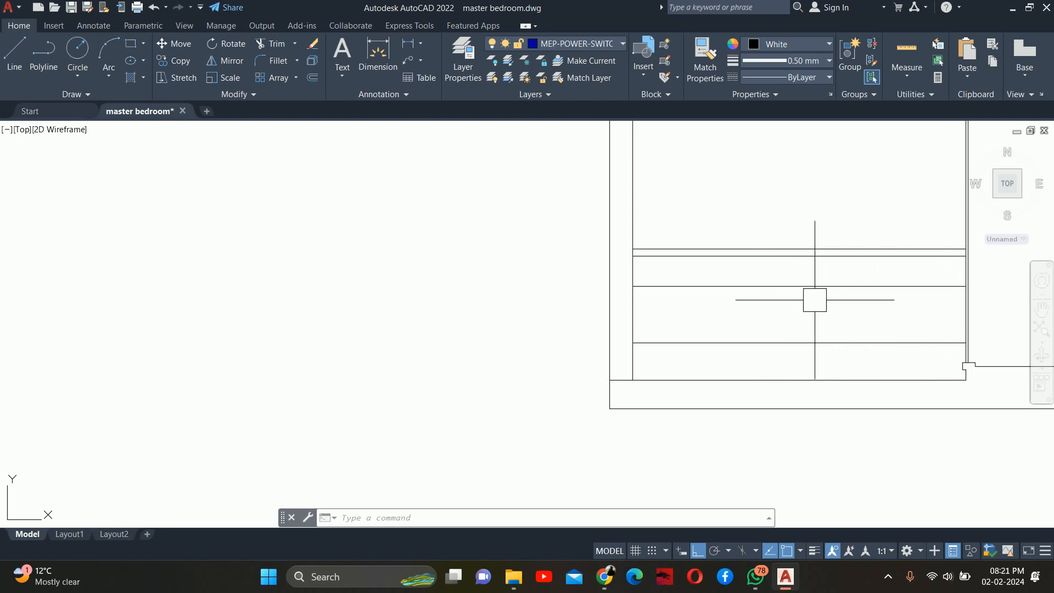
{"action": "middle_click_drag", "start_coordinate": [815, 300], "coordinate": [797, 370]}
{"action": "key", "text": "Escape"}
{"action": "key", "text": "Escape"}
{"action": "key", "text": "Escape"}
{"action": "scroll", "coordinate": [776, 332], "scroll_direction": "down", "scroll_amount": 6}
{"action": "scroll", "coordinate": [776, 329], "scroll_direction": "up", "scroll_amount": 6}
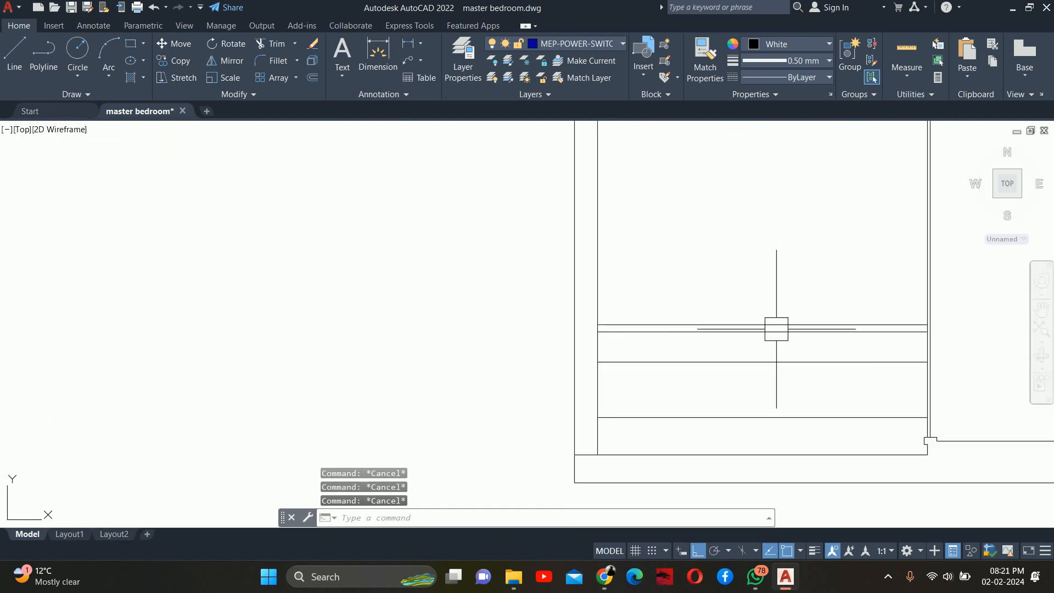
Step: Draw vertical construction lines through the left and right edges of the washbasin in the washroom plan
{"action": "scroll", "coordinate": [770, 329], "scroll_direction": "down", "scroll_amount": 6}
{"action": "middle_click_drag", "start_coordinate": [760, 331], "coordinate": [714, 456]}
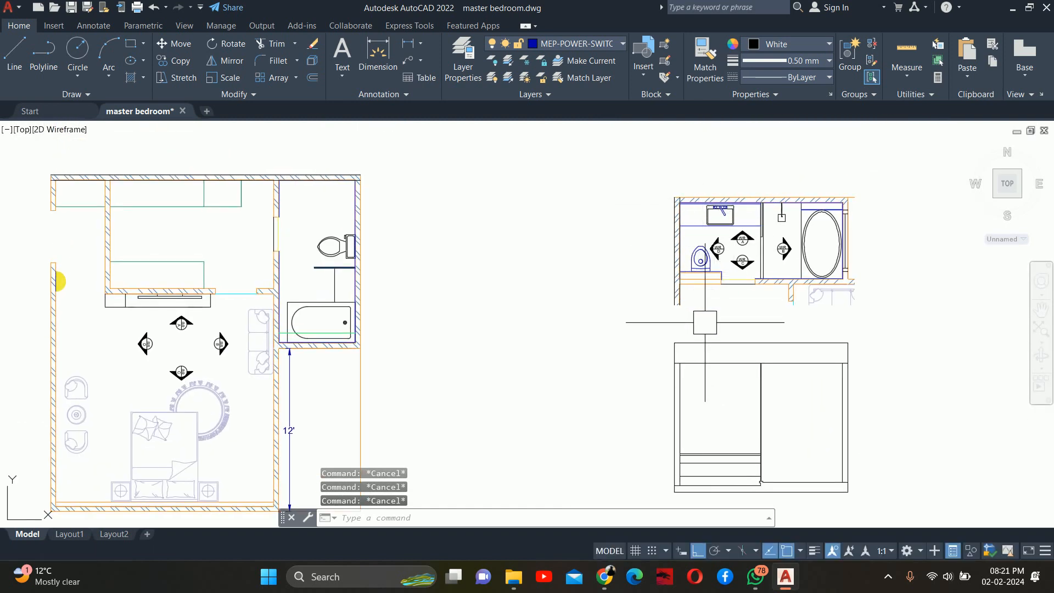
{"action": "type", "text": "xl"}
{"action": "key", "text": "Return"}
{"action": "type", "text": "v"}
{"action": "key", "text": "Return"}
{"action": "scroll", "coordinate": [709, 176], "scroll_direction": "up", "scroll_amount": 8}
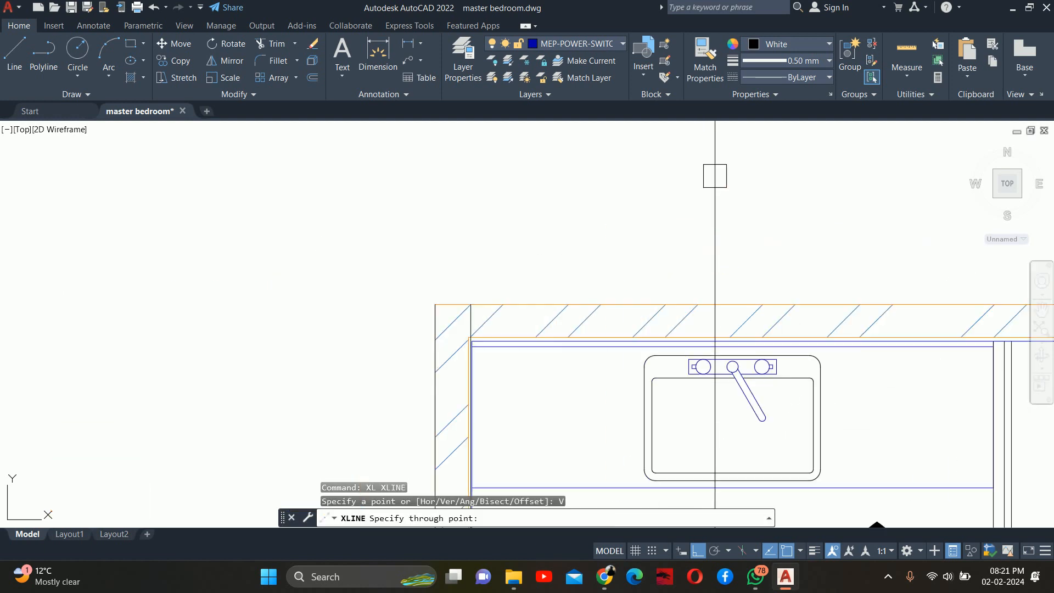
{"action": "left_click", "coordinate": [645, 418]}
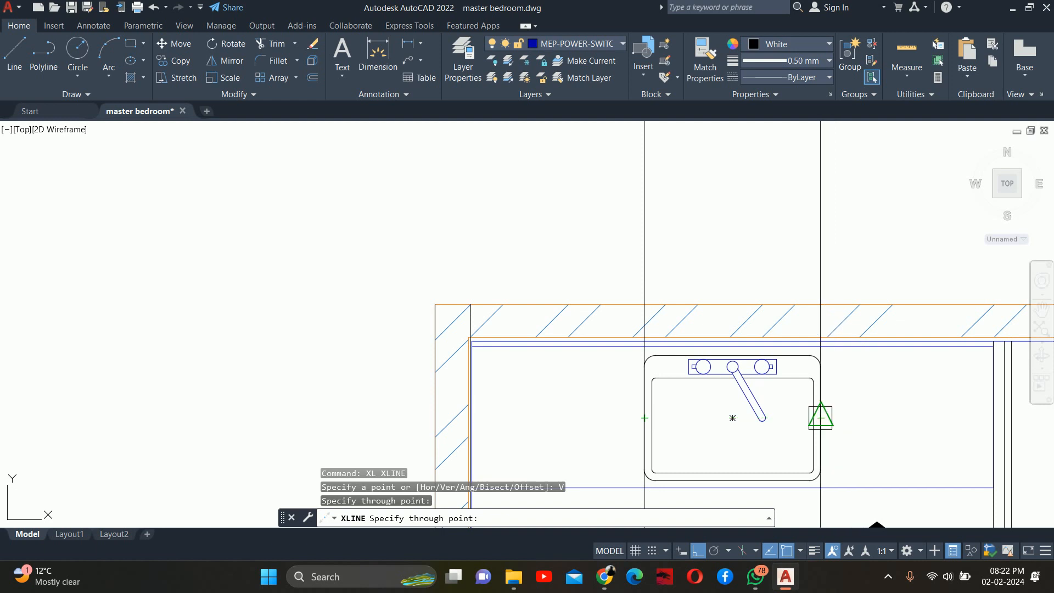
{"action": "left_click", "coordinate": [821, 418]}
{"action": "key", "text": "Escape"}
Step: Trim the left basin construction line below the top of the counter in the elevation
{"action": "scroll", "coordinate": [697, 353], "scroll_direction": "down", "scroll_amount": 8}
{"action": "scroll", "coordinate": [652, 403], "scroll_direction": "up", "scroll_amount": 10}
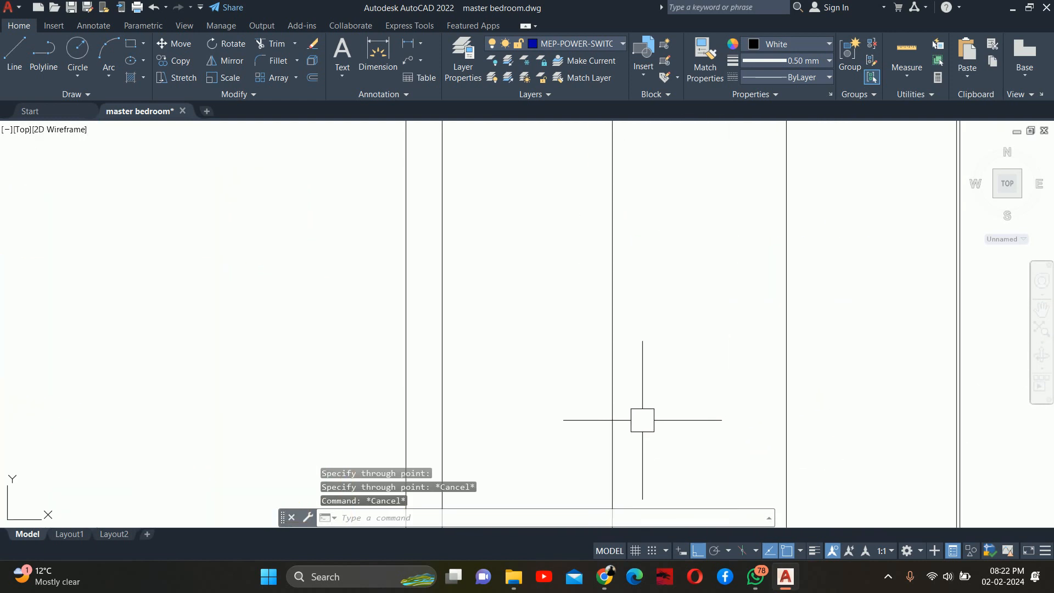
{"action": "middle_click_drag", "start_coordinate": [633, 430], "coordinate": [652, 142]}
{"action": "middle_click_drag", "start_coordinate": [633, 365], "coordinate": [618, 184]}
{"action": "scroll", "coordinate": [599, 331], "scroll_direction": "up", "scroll_amount": 4}
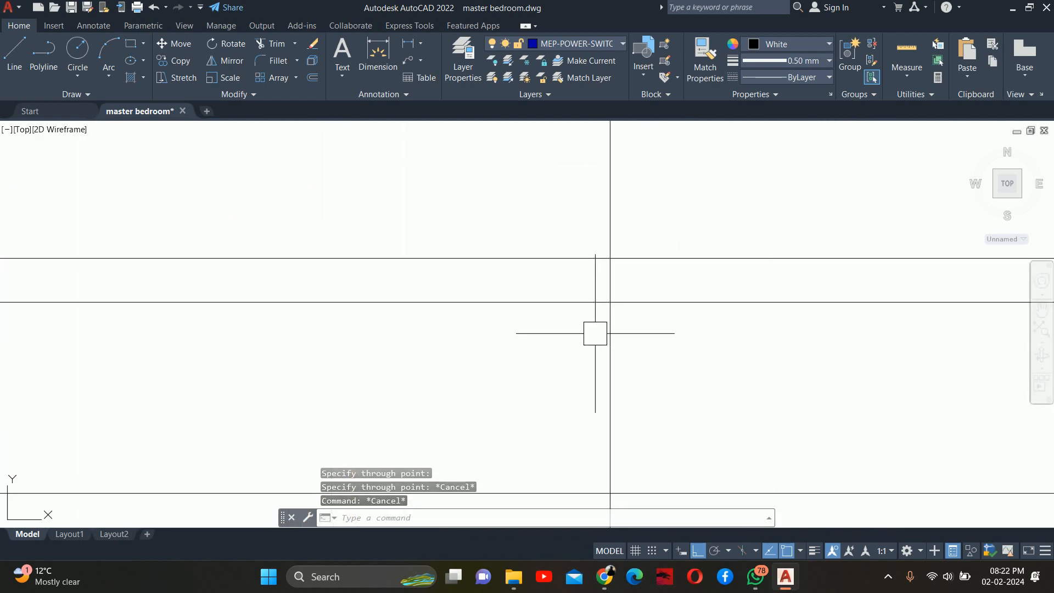
{"action": "middle_click_drag", "start_coordinate": [608, 348], "coordinate": [529, 170]}
{"action": "scroll", "coordinate": [537, 226], "scroll_direction": "down", "scroll_amount": 4}
{"action": "type", "text": "TR"}
{"action": "key", "text": "Return"}
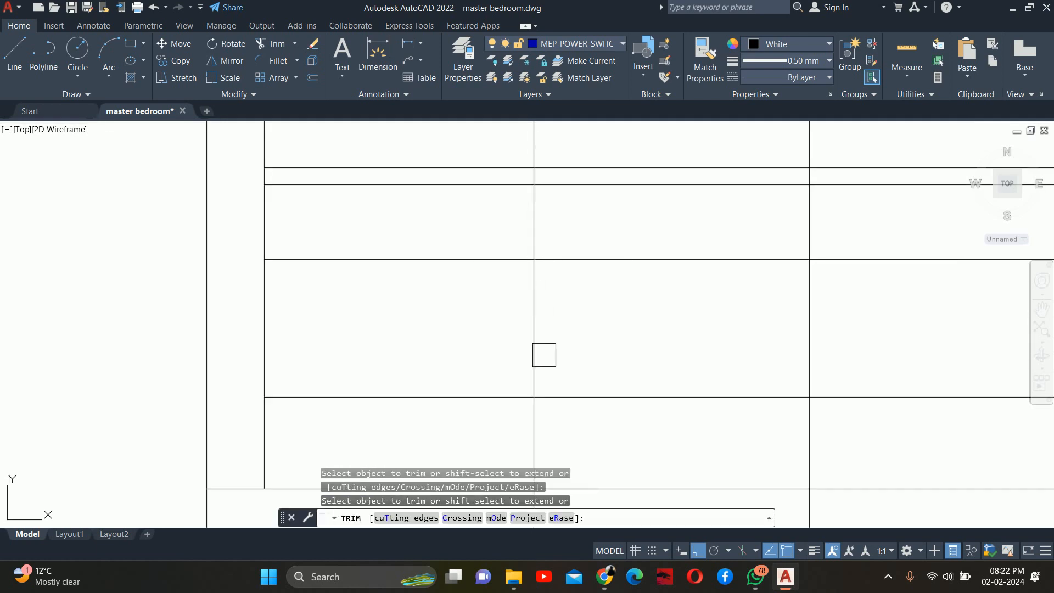
{"action": "scroll", "coordinate": [544, 353], "scroll_direction": "up", "scroll_amount": 2}
{"action": "middle_click_drag", "start_coordinate": [547, 280], "coordinate": [512, 470]}
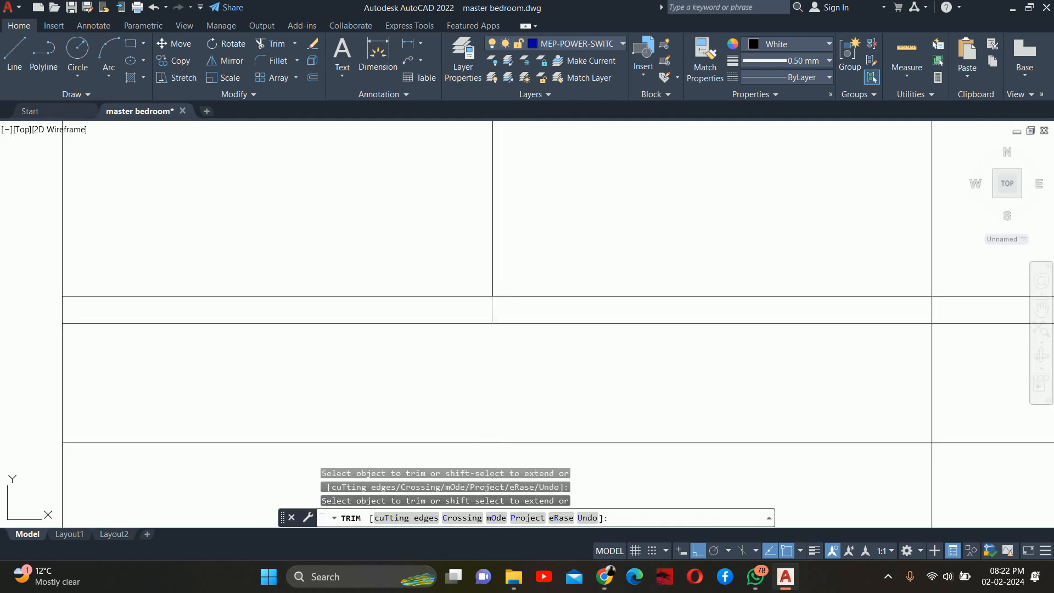
Step: Trim the right basin construction line so it also ends at the top of the counter
{"action": "scroll", "coordinate": [476, 315], "scroll_direction": "up", "scroll_amount": 4}
{"action": "scroll", "coordinate": [530, 334], "scroll_direction": "down", "scroll_amount": 4}
{"action": "mouse_move", "coordinate": [730, 378]}
{"action": "middle_mouse_down"}
{"action": "mouse_move", "coordinate": [593, 360]}
{"action": "mouse_move", "coordinate": [576, 345]}
{"action": "middle_mouse_up"}
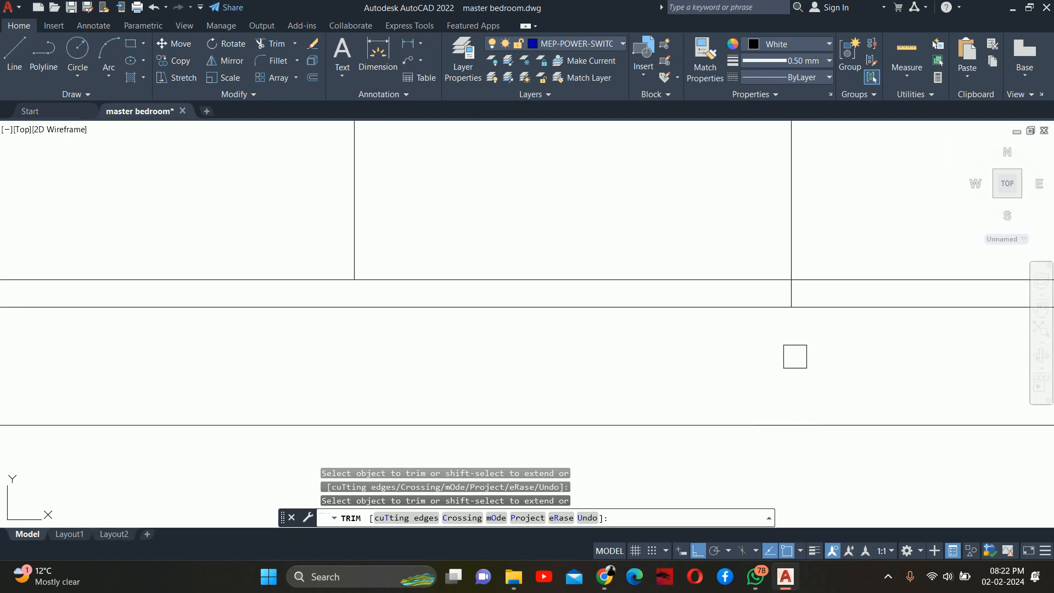
{"action": "scroll", "coordinate": [796, 300], "scroll_direction": "up", "scroll_amount": 4}
{"action": "left_click", "coordinate": [792, 297]}
{"action": "key", "text": "Escape"}
{"action": "key", "text": "Escape"}
{"action": "scroll", "coordinate": [775, 290], "scroll_direction": "down", "scroll_amount": 6}
{"action": "middle_click_drag", "start_coordinate": [744, 286], "coordinate": [760, 337]}
{"action": "key", "text": "Escape"}
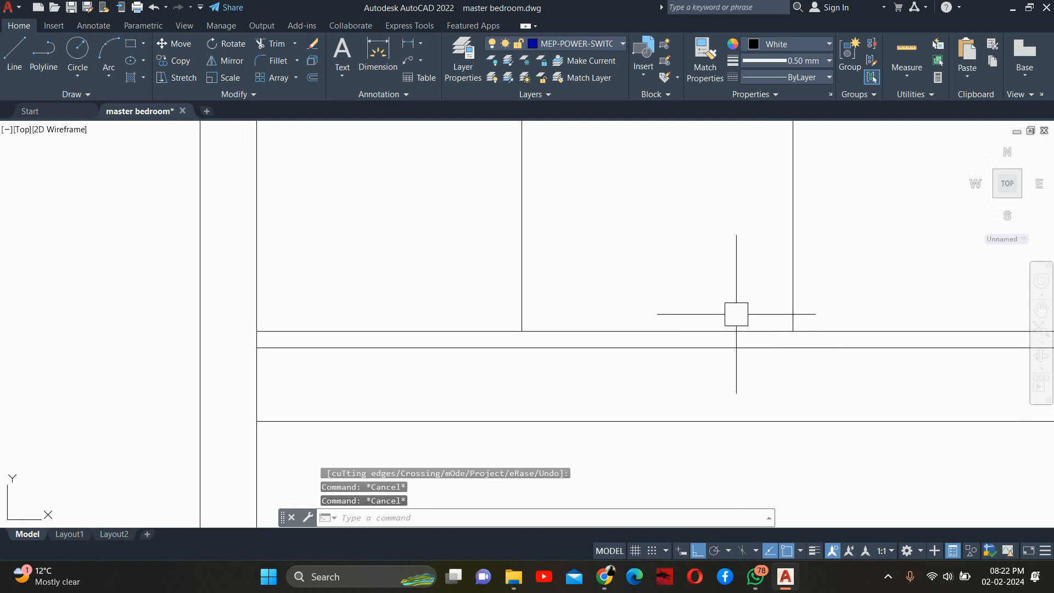
Step: Offset the counter's top line 4" upward to mark the height of the basin
{"action": "type", "text": "o"}
{"action": "key", "text": "Return"}
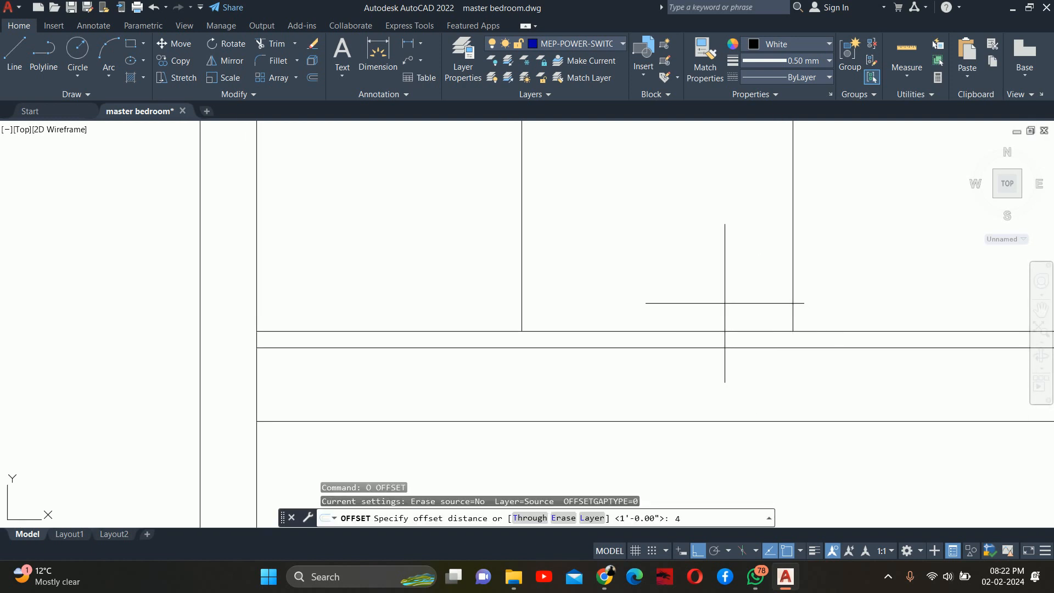
{"action": "type", "text": "4"}
{"action": "key", "text": "Return"}
{"action": "left_click", "coordinate": [690, 328]}
{"action": "left_click", "coordinate": [675, 269]}
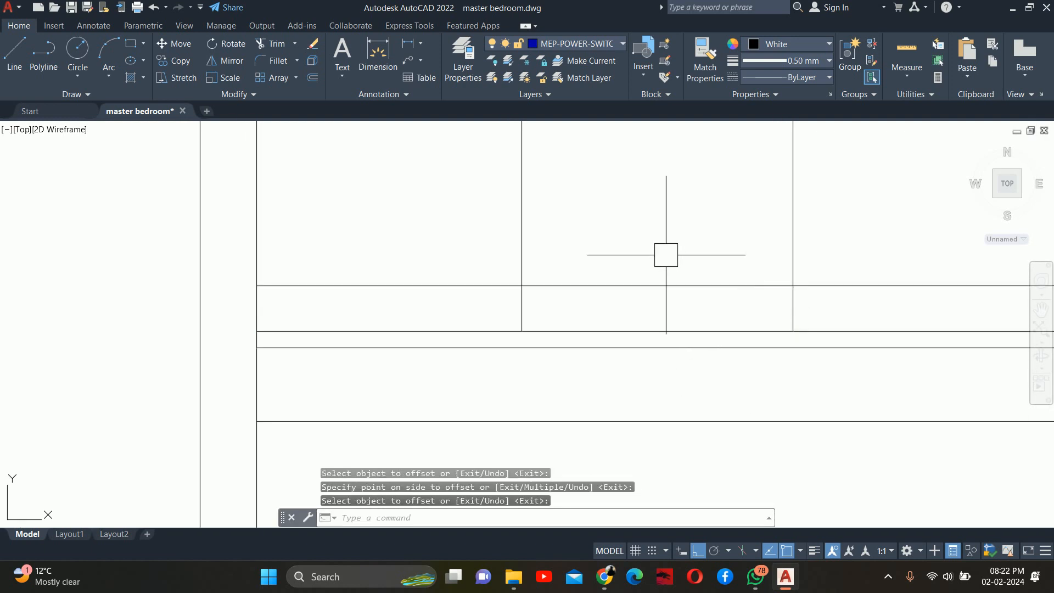
{"action": "key", "text": "Return"}
Step: Trim the offset line outside the basin edges and the construction lines above it, leaving a rectangular basin on the counter
{"action": "key", "text": "Return"}
{"action": "type", "text": "T"}
{"action": "key", "text": "Escape"}
{"action": "type", "text": "tr"}
{"action": "key", "text": "Return"}
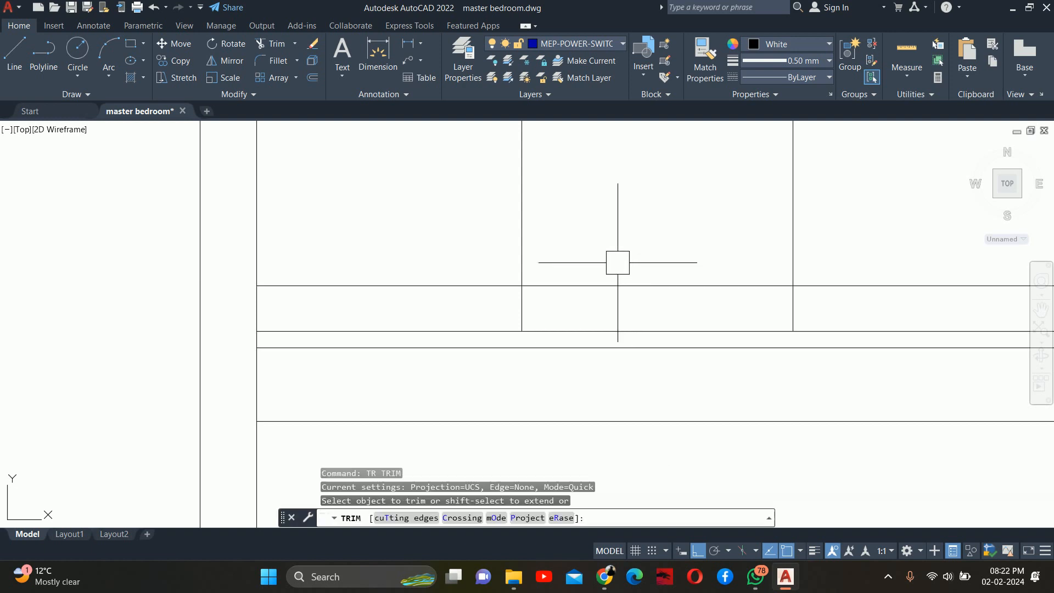
{"action": "scroll", "coordinate": [617, 262], "scroll_direction": "up", "scroll_amount": 3}
{"action": "left_click", "coordinate": [322, 276]}
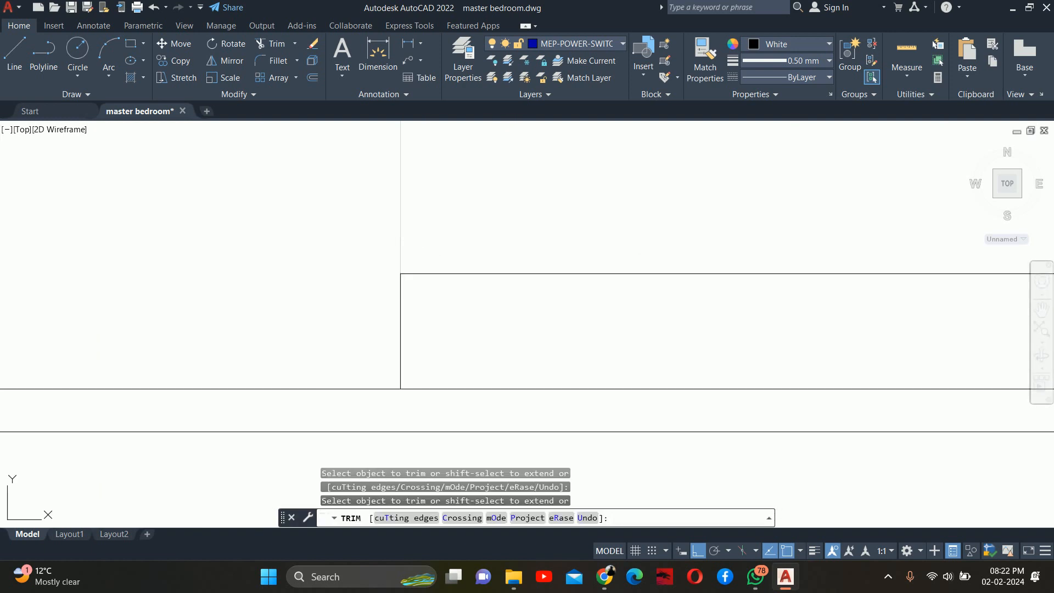
{"action": "left_click", "coordinate": [401, 232]}
{"action": "scroll", "coordinate": [620, 236], "scroll_direction": "down", "scroll_amount": 3}
{"action": "middle_click_drag", "start_coordinate": [685, 228], "coordinate": [525, 231]}
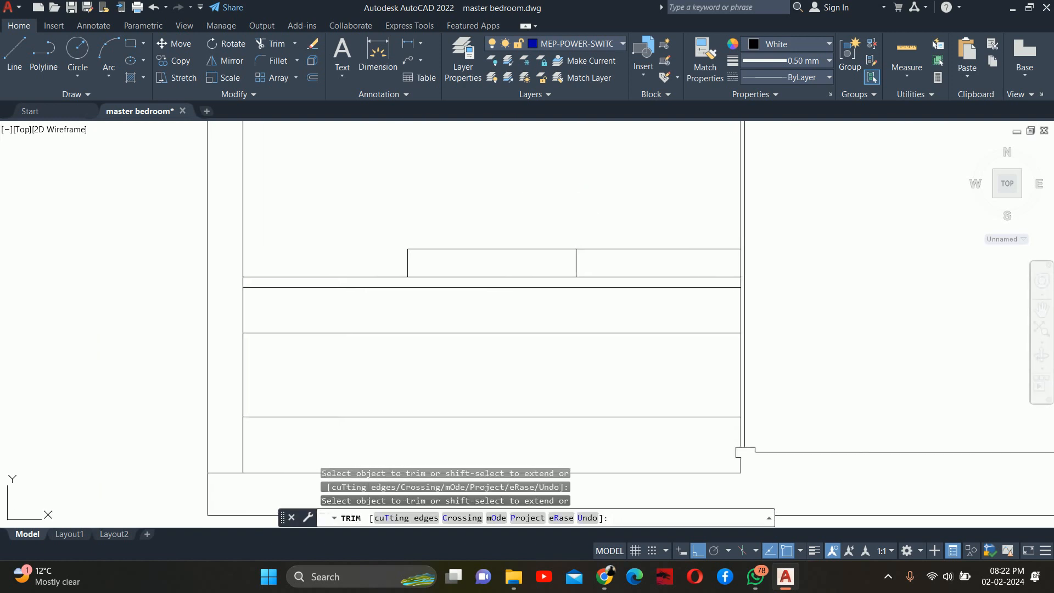
{"action": "key", "text": "Escape"}
{"action": "key", "text": "Escape"}
{"action": "key", "text": "Escape"}
Step: Draw a 0.5" radius circle tangent to the counter's top line and the basin's left side, inside the lower-left corner
{"action": "scroll", "coordinate": [456, 272], "scroll_direction": "up", "scroll_amount": 4}
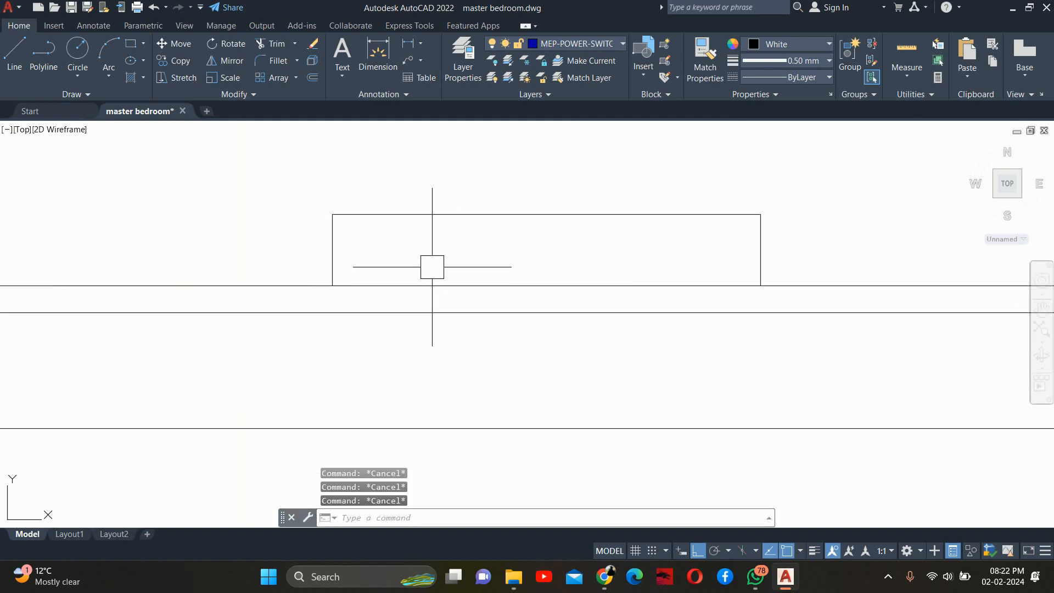
{"action": "middle_click_drag", "start_coordinate": [449, 249], "coordinate": [513, 258]}
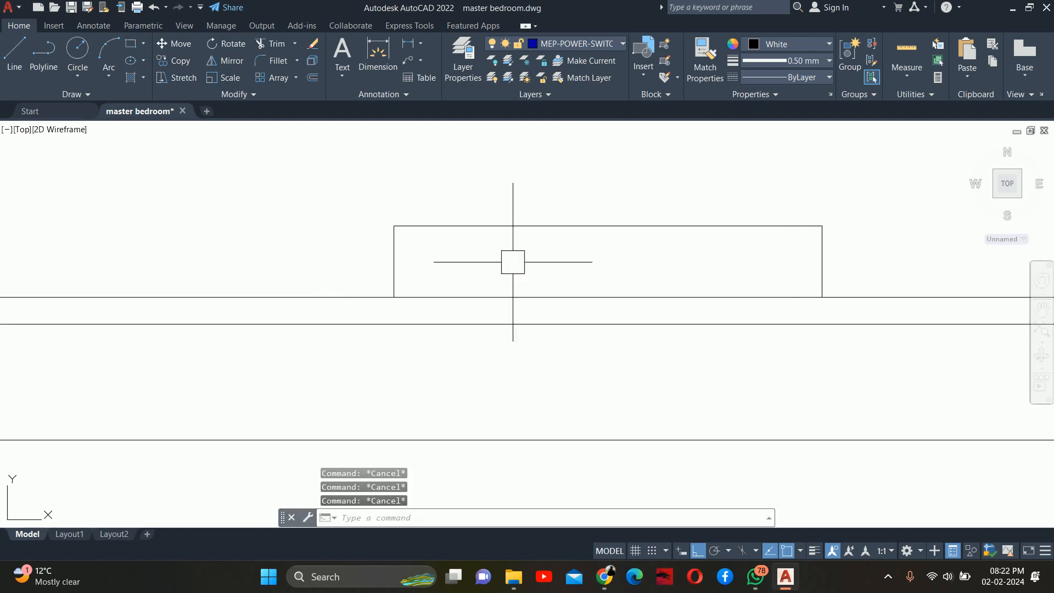
{"action": "key", "text": "Return"}
{"action": "key", "text": "Escape"}
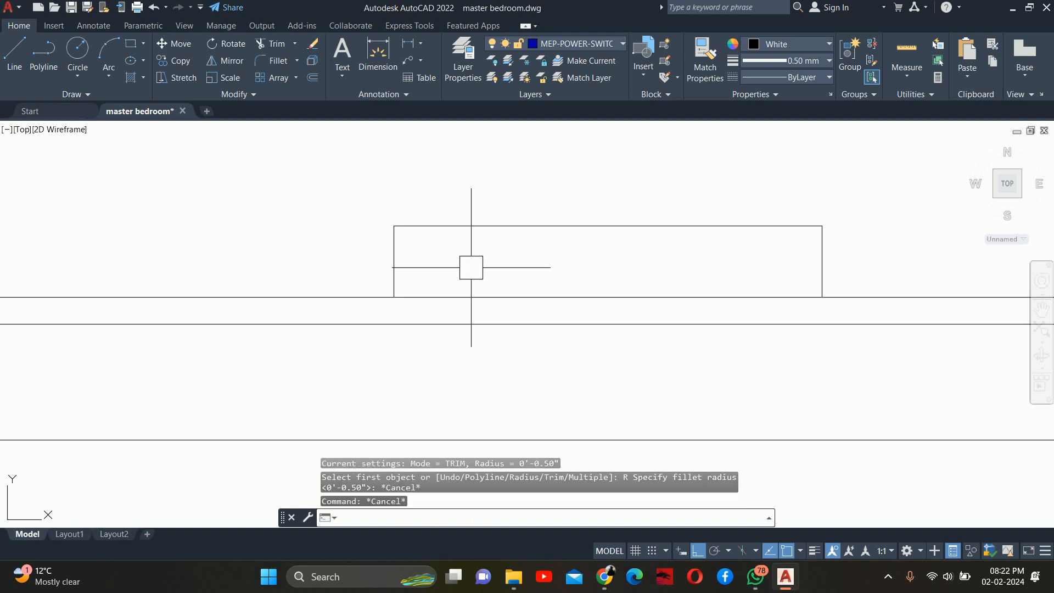
{"action": "type", "text": "c"}
{"action": "key", "text": "Return"}
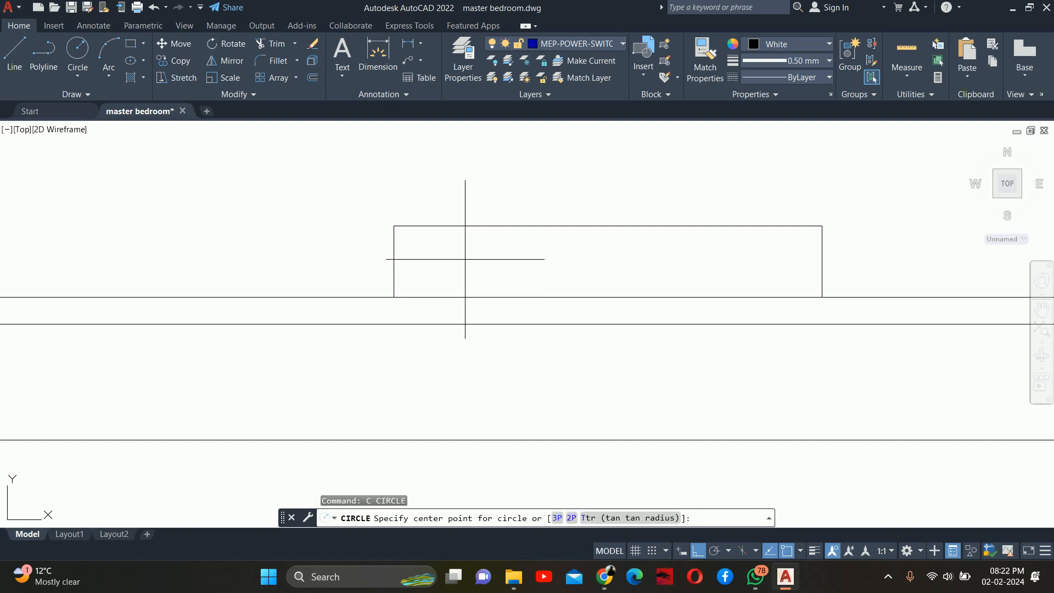
{"action": "type", "text": "t"}
{"action": "key", "text": "Return"}
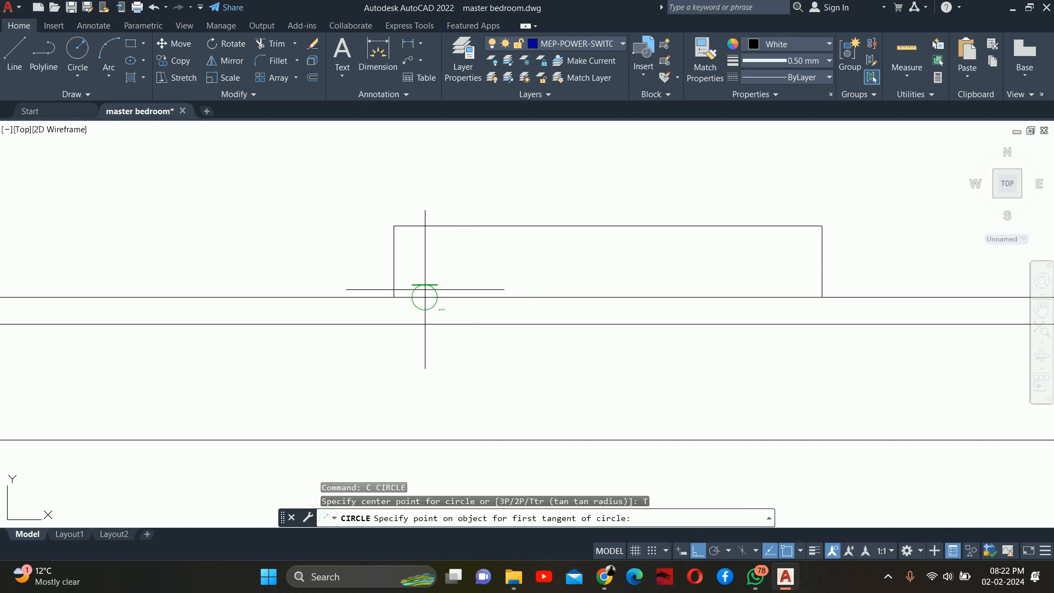
{"action": "left_click", "coordinate": [425, 297]}
{"action": "left_click", "coordinate": [394, 261]}
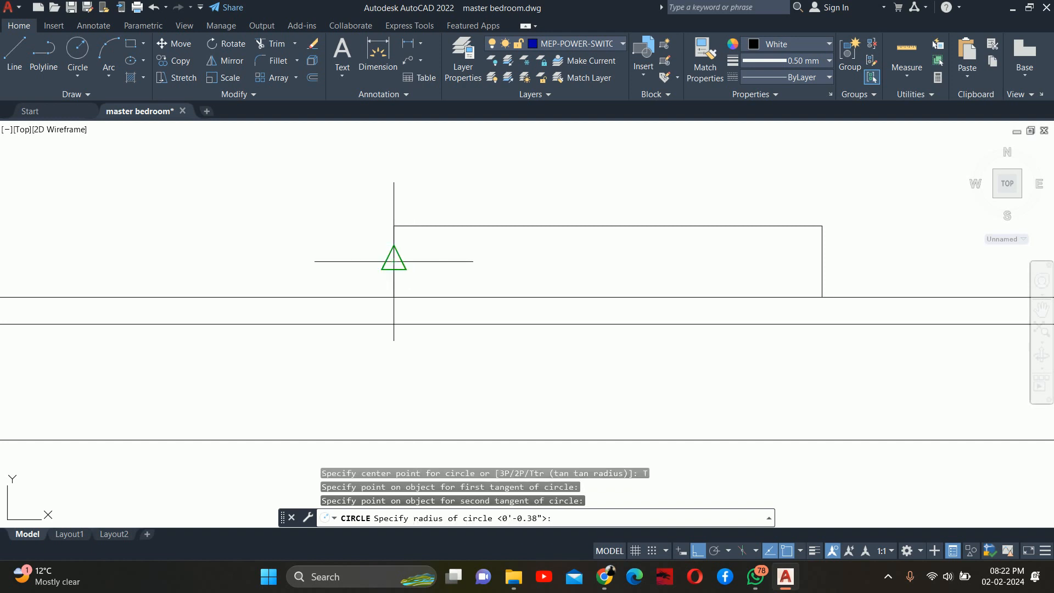
{"action": "type", "text": ".5"}
{"action": "key", "text": "Return"}
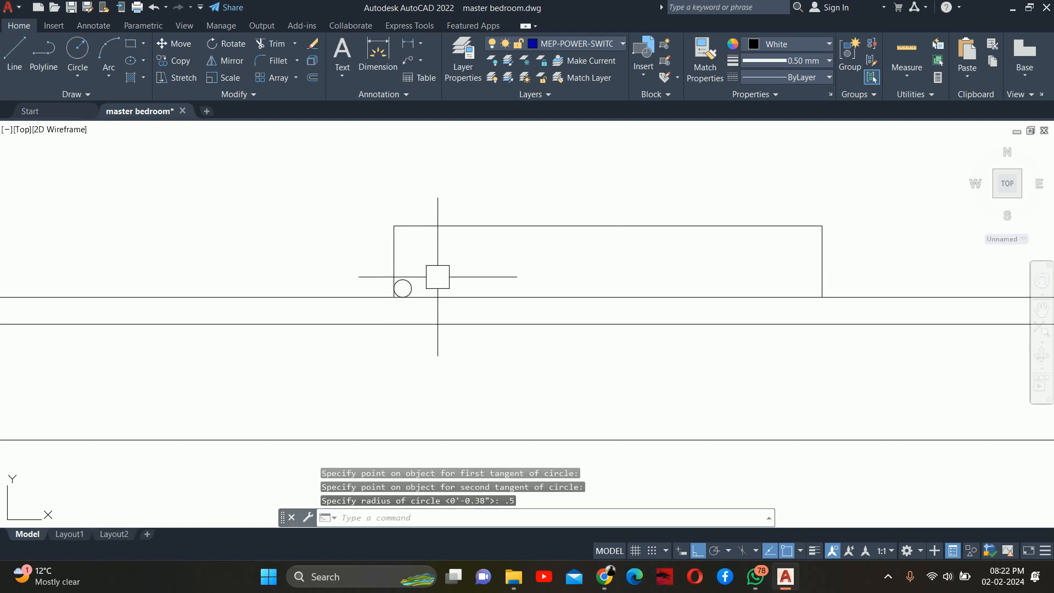
{"action": "key", "text": "Escape"}
{"action": "key", "text": "Escape"}
{"action": "key", "text": "Escape"}
Step: Trim the circle and the leftover edge at the basin's lower-left corner, leaving a rounded corner arc
{"action": "scroll", "coordinate": [390, 284], "scroll_direction": "up", "scroll_amount": 4}
{"action": "type", "text": "TR"}
{"action": "key", "text": "Return"}
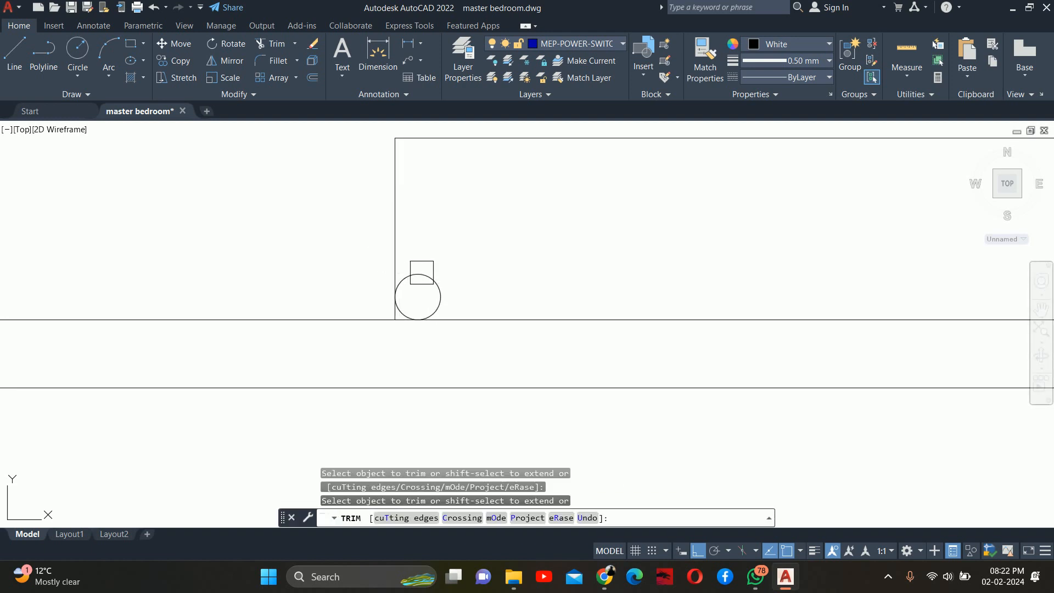
{"action": "left_click", "coordinate": [419, 275]}
{"action": "scroll", "coordinate": [393, 304], "scroll_direction": "up", "scroll_amount": 4}
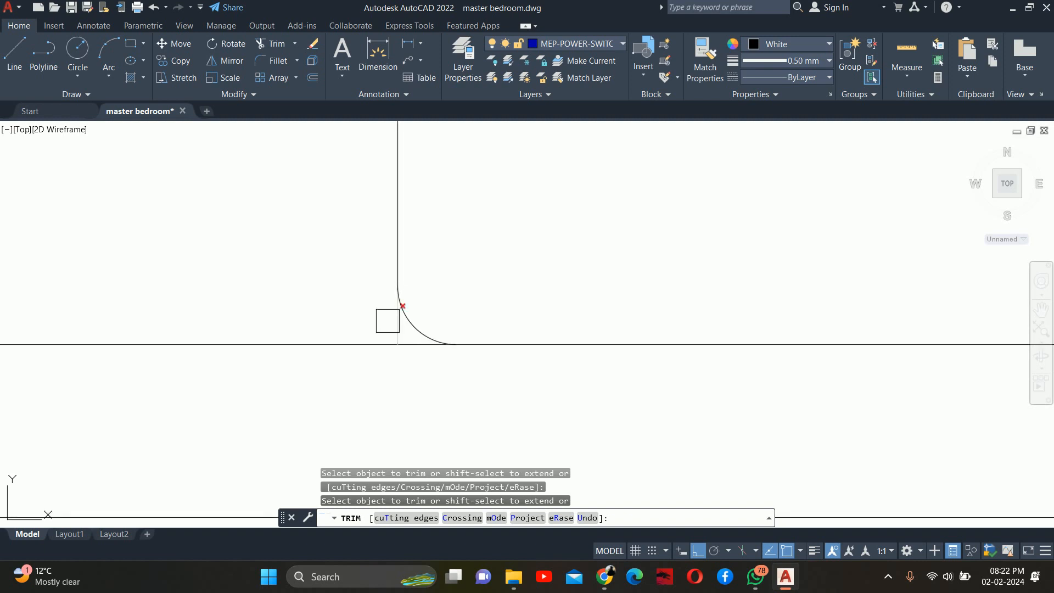
{"action": "key", "text": "Escape"}
Step: Mirror the corner arc about the basin's vertical centre line to its lower-right corner, keeping the original
{"action": "type", "text": "MI"}
{"action": "key", "text": "Return"}
{"action": "left_click", "coordinate": [405, 313]}
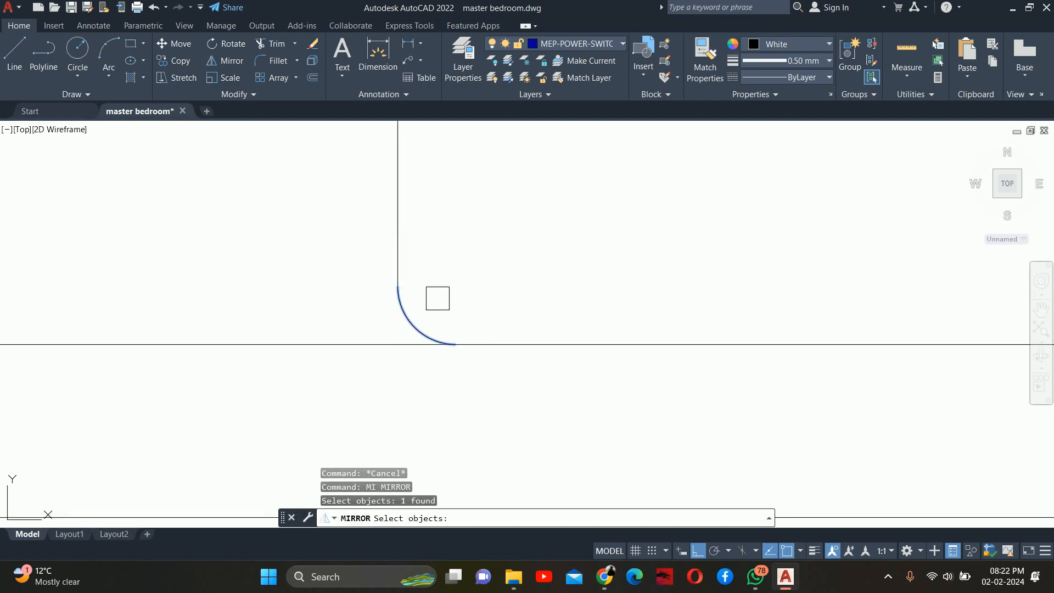
{"action": "key", "text": "Return"}
{"action": "scroll", "coordinate": [533, 266], "scroll_direction": "down", "scroll_amount": 6}
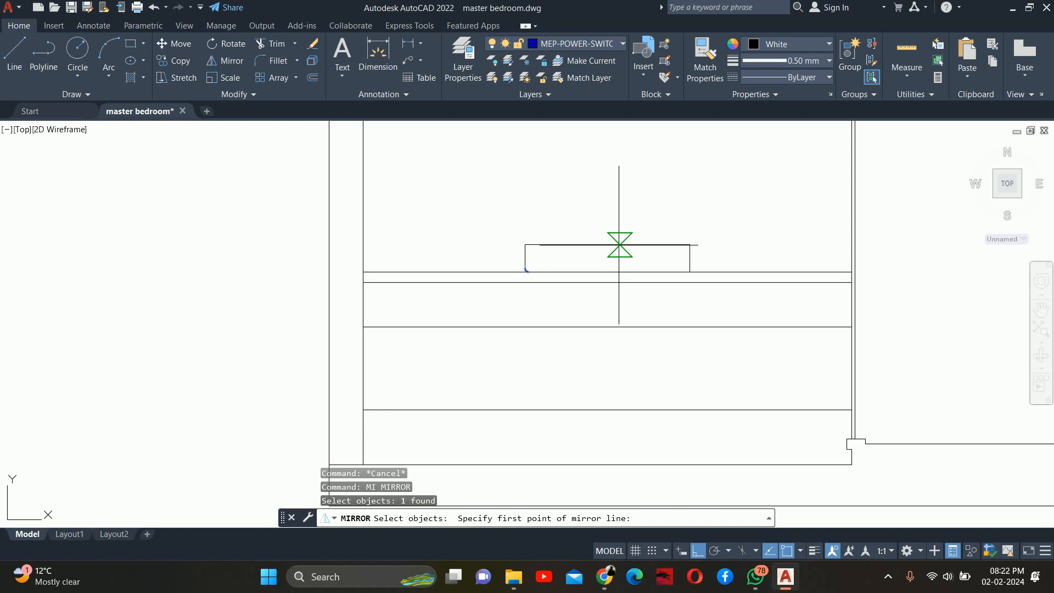
{"action": "left_click", "coordinate": [620, 245]}
{"action": "left_click", "coordinate": [619, 188]}
{"action": "key", "text": "Return"}
{"action": "key", "text": "Escape"}
{"action": "key", "text": "Escape"}
Step: Trim the leftover basin edge outside the arc at the lower-right corner
{"action": "scroll", "coordinate": [703, 289], "scroll_direction": "up", "scroll_amount": 6}
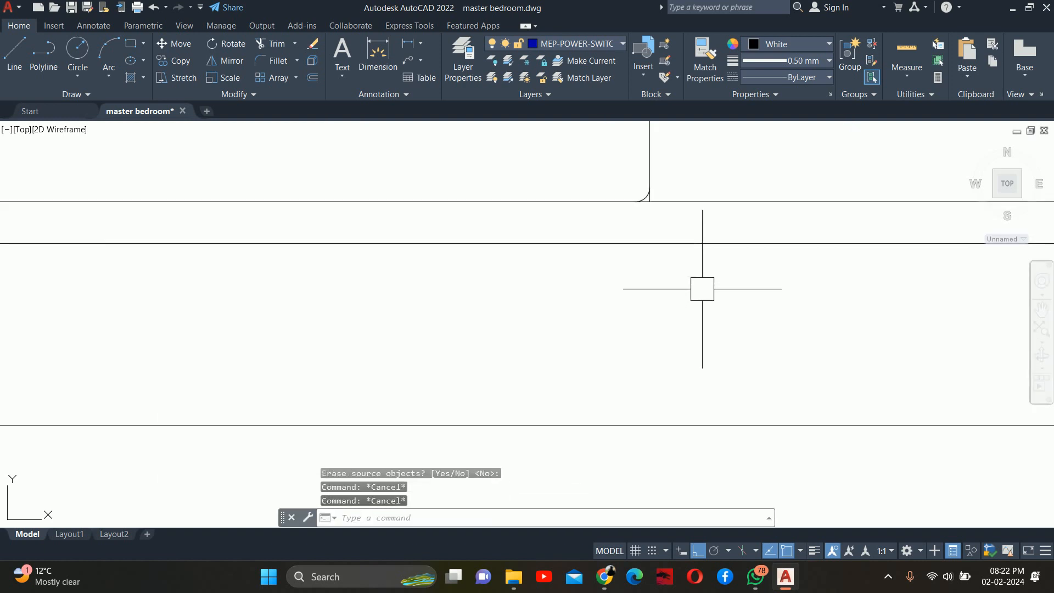
{"action": "scroll", "coordinate": [702, 289], "scroll_direction": "up", "scroll_amount": 2}
{"action": "type", "text": "TR"}
{"action": "key", "text": "Return"}
{"action": "left_click", "coordinate": [619, 134]}
{"action": "scroll", "coordinate": [621, 130], "scroll_direction": "up", "scroll_amount": 4}
{"action": "middle_click_drag", "start_coordinate": [622, 133], "coordinate": [636, 251]}
{"action": "scroll", "coordinate": [633, 272], "scroll_direction": "down", "scroll_amount": 5}
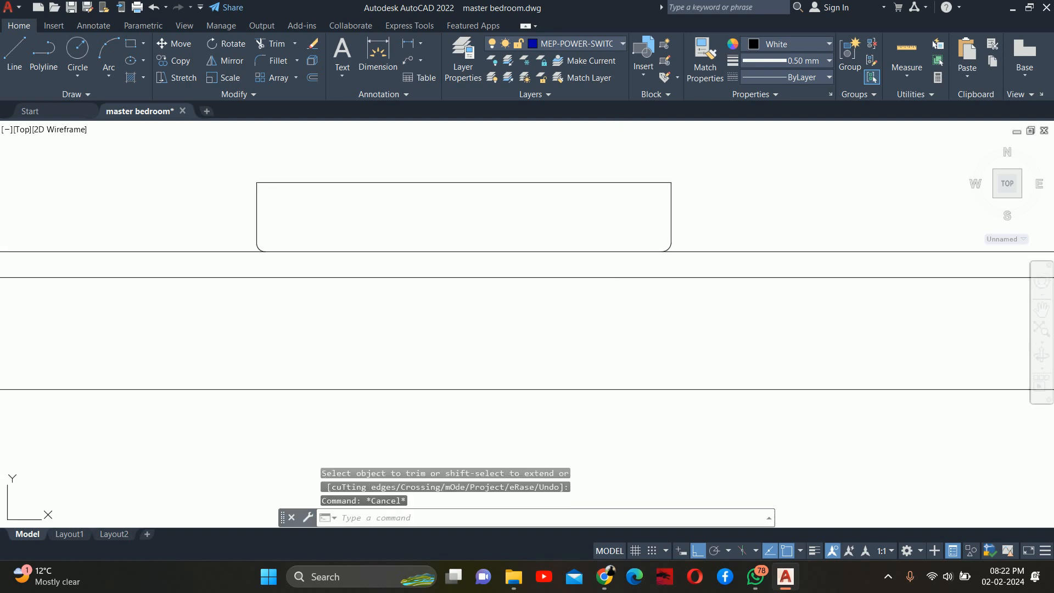
{"action": "key", "text": "Escape"}
Step: Fillet both upper corners of the basin with a 0.5" radius
{"action": "type", "text": "F"}
{"action": "key", "text": "Return"}
{"action": "type", "text": "R"}
{"action": "key", "text": "Return"}
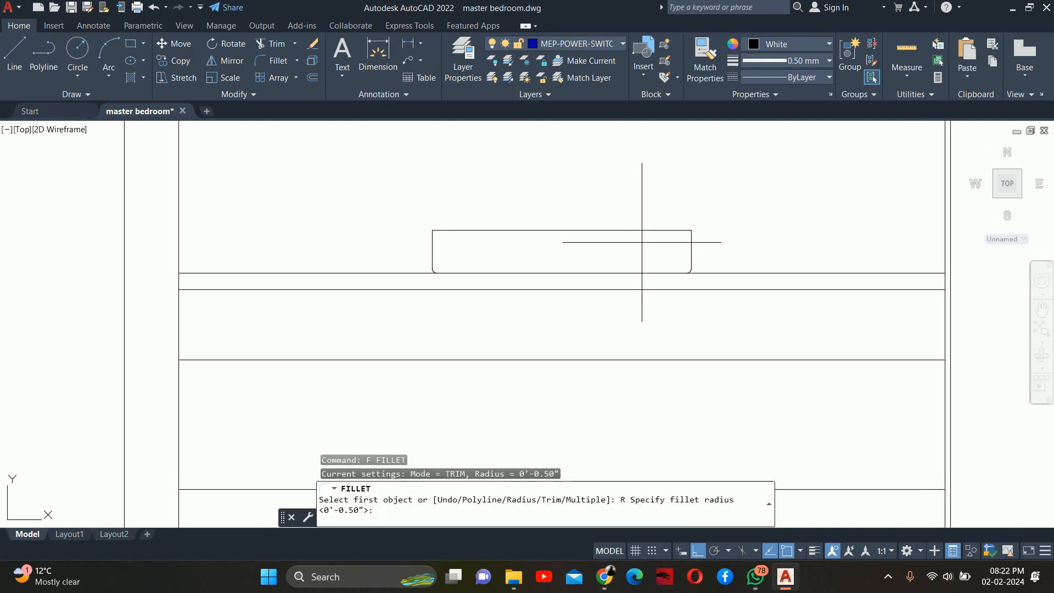
{"action": "scroll", "coordinate": [660, 229], "scroll_direction": "up", "scroll_amount": 5}
{"action": "key", "text": "Return"}
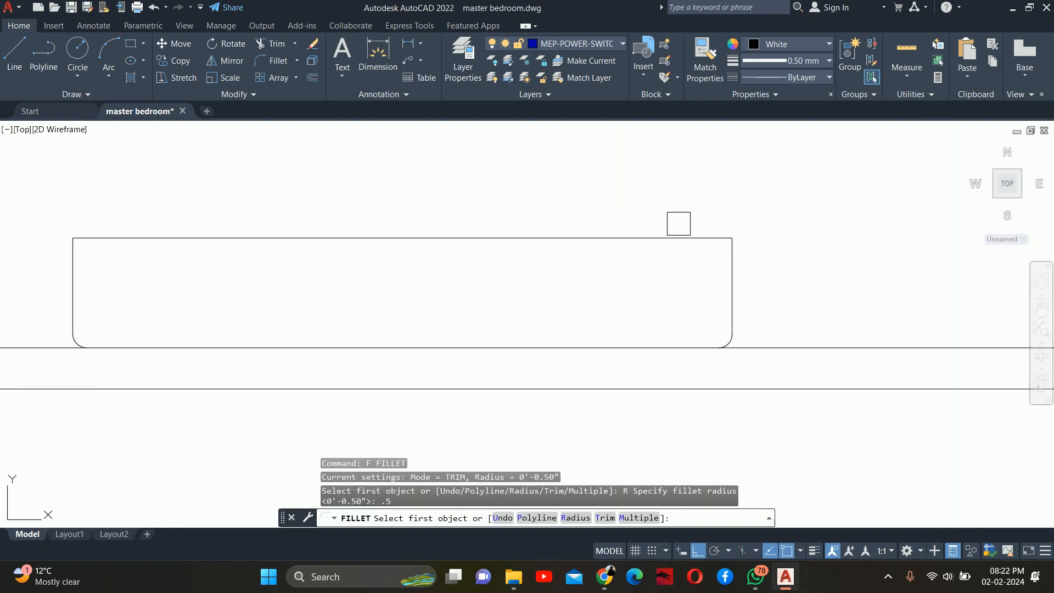
{"action": "left_click", "coordinate": [731, 256]}
{"action": "left_click", "coordinate": [676, 240]}
{"action": "middle_click_drag", "start_coordinate": [422, 262], "coordinate": [730, 271]}
{"action": "key", "text": "space"}
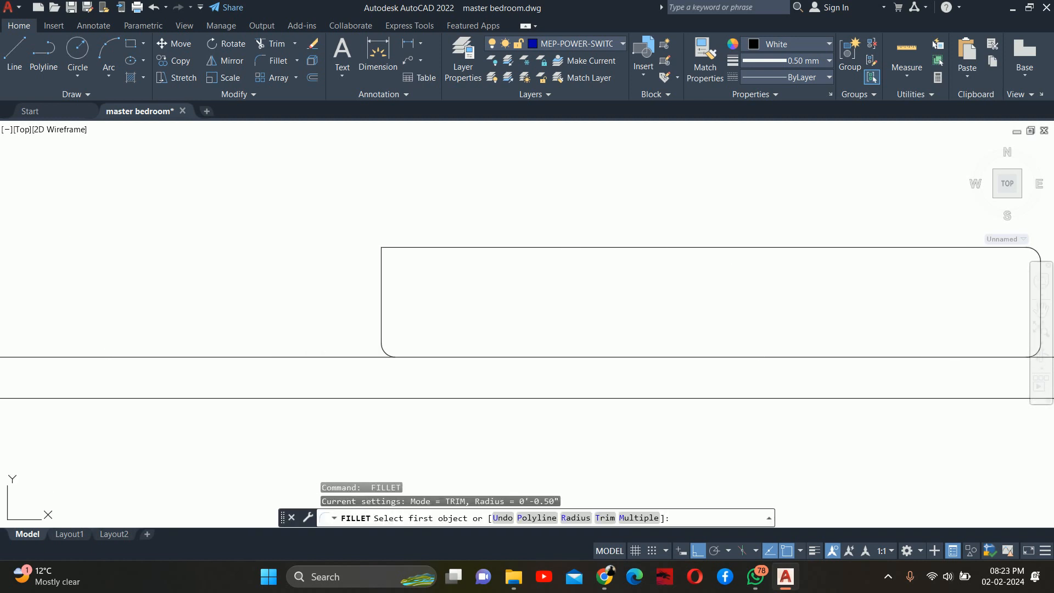
{"action": "left_click", "coordinate": [475, 254]}
{"action": "key", "text": "Escape"}
{"action": "key", "text": "space"}
{"action": "key", "text": "Escape"}
{"action": "key", "text": "Escape"}
{"action": "scroll", "coordinate": [522, 264], "scroll_direction": "down", "scroll_amount": 4}
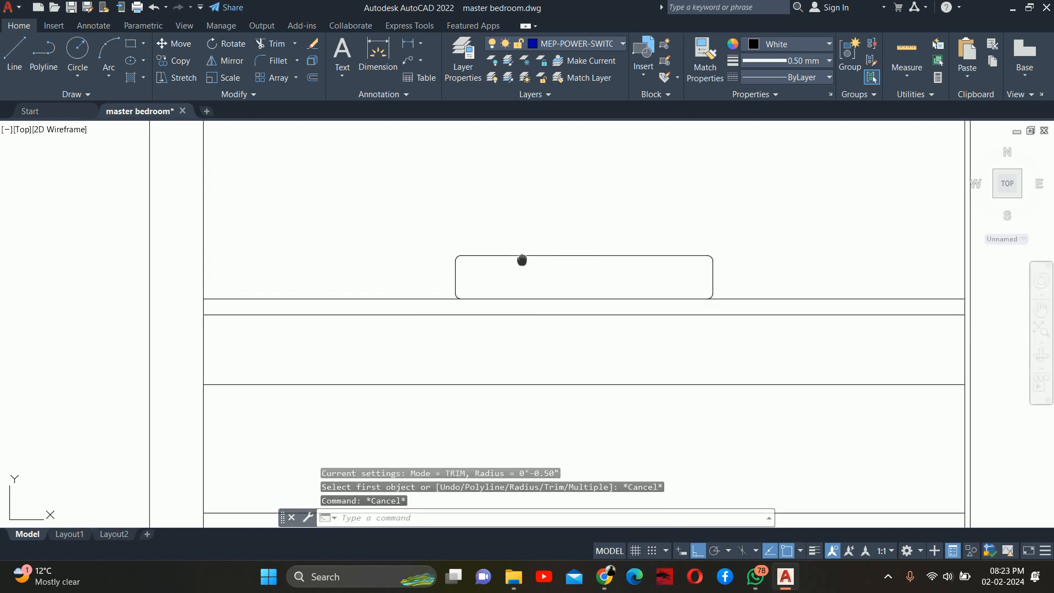
Step: Try stretching the basin's upper part 2" upward, and undo the stretch
{"action": "key", "text": "Escape"}
{"action": "key", "text": "Escape"}
{"action": "type", "text": "s"}
{"action": "key", "text": "space"}
{"action": "left_click", "coordinate": [782, 223]}
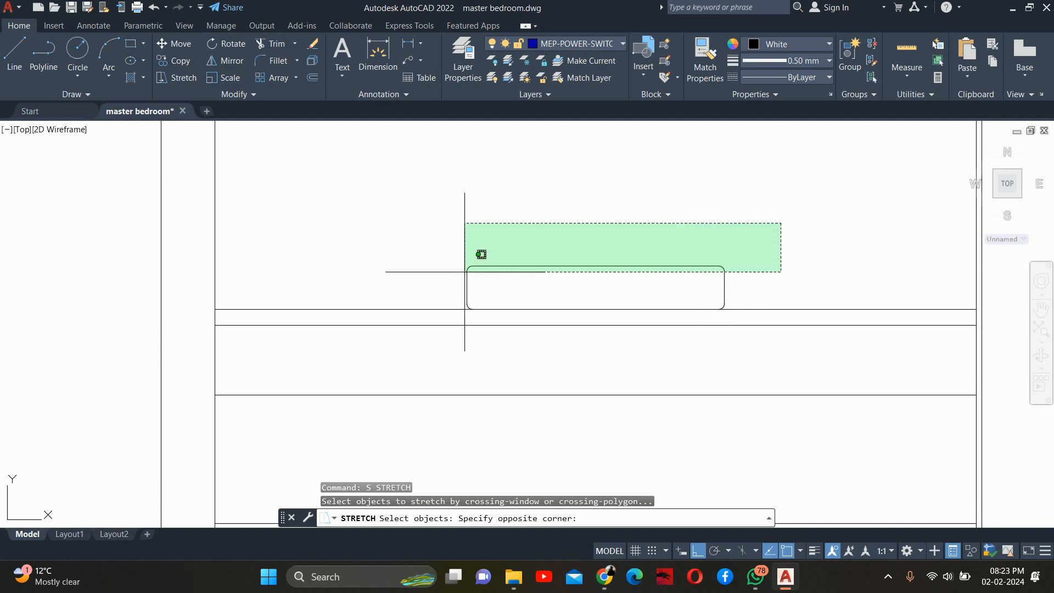
{"action": "left_click", "coordinate": [379, 278]}
{"action": "key", "text": "space"}
{"action": "left_click", "coordinate": [360, 282]}
{"action": "type", "text": "2"}
{"action": "key", "text": "Return"}
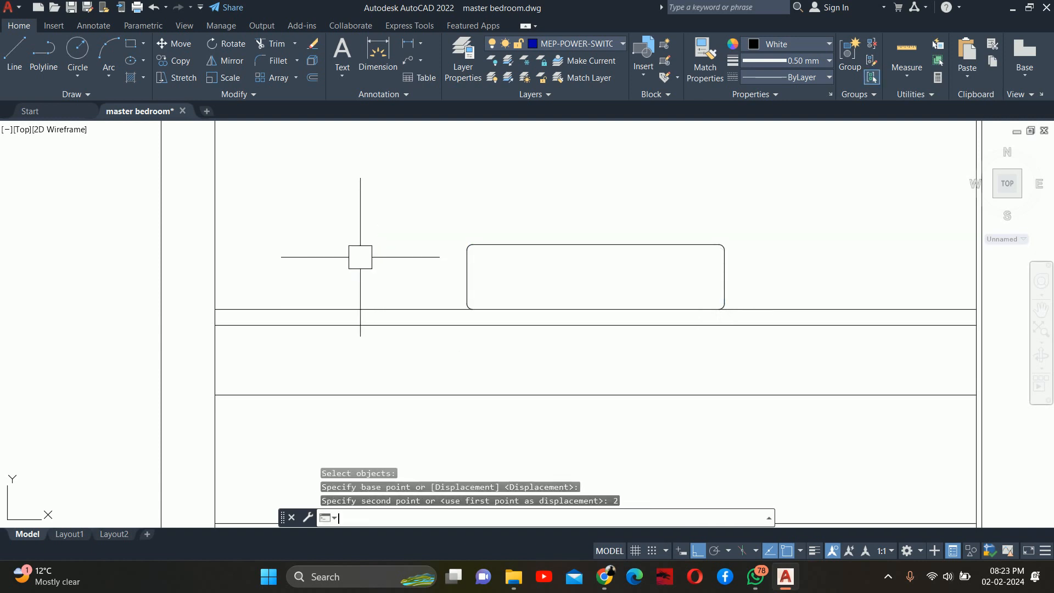
{"action": "key", "text": "Escape"}
{"action": "scroll", "coordinate": [506, 273], "scroll_direction": "down", "scroll_amount": 2}
{"action": "key", "text": "ctrl+z"}
{"action": "key", "text": "ctrl+z"}
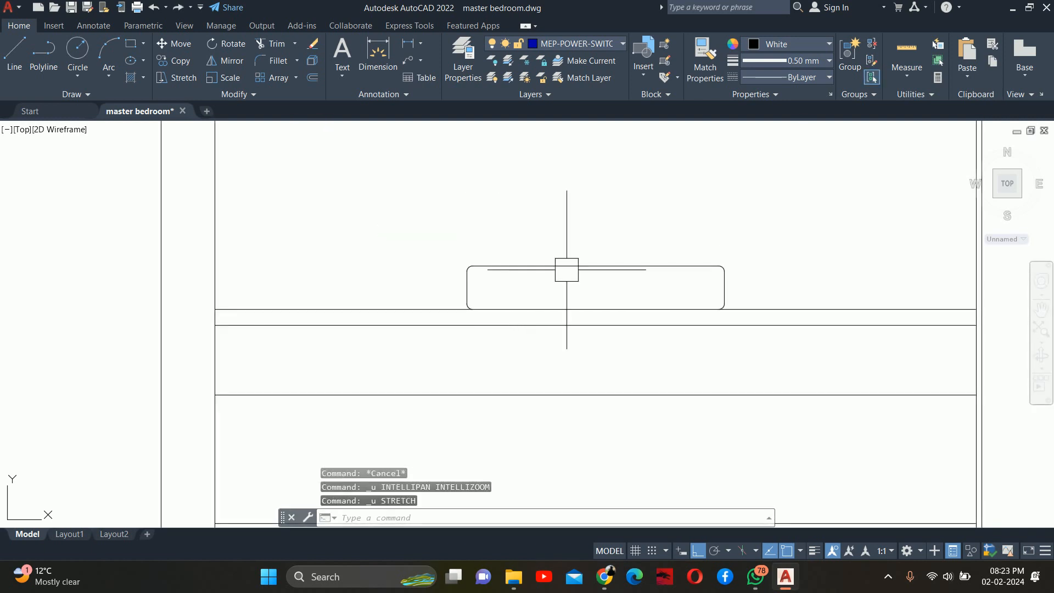
{"action": "type", "text": "s"}
{"action": "key", "text": "space"}
{"action": "left_click", "coordinate": [805, 229]}
{"action": "left_click", "coordinate": [381, 278]}
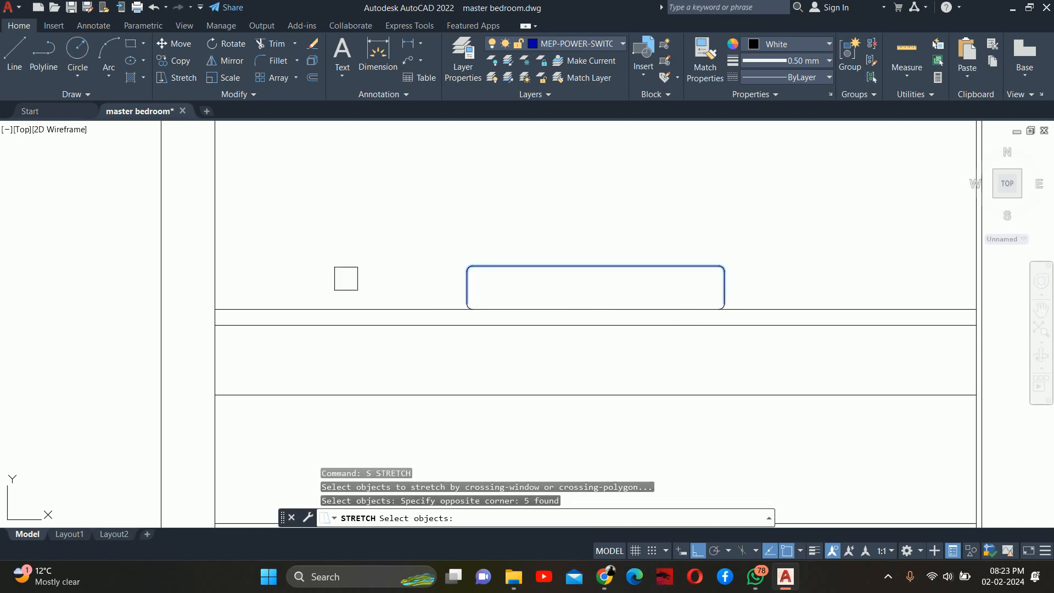
{"action": "key", "text": "space"}
{"action": "left_click", "coordinate": [343, 271]}
{"action": "key", "text": "Escape"}
{"action": "key", "text": "Escape"}
{"action": "key", "text": "Escape"}
{"action": "scroll", "coordinate": [542, 266], "scroll_direction": "down", "scroll_amount": 3}
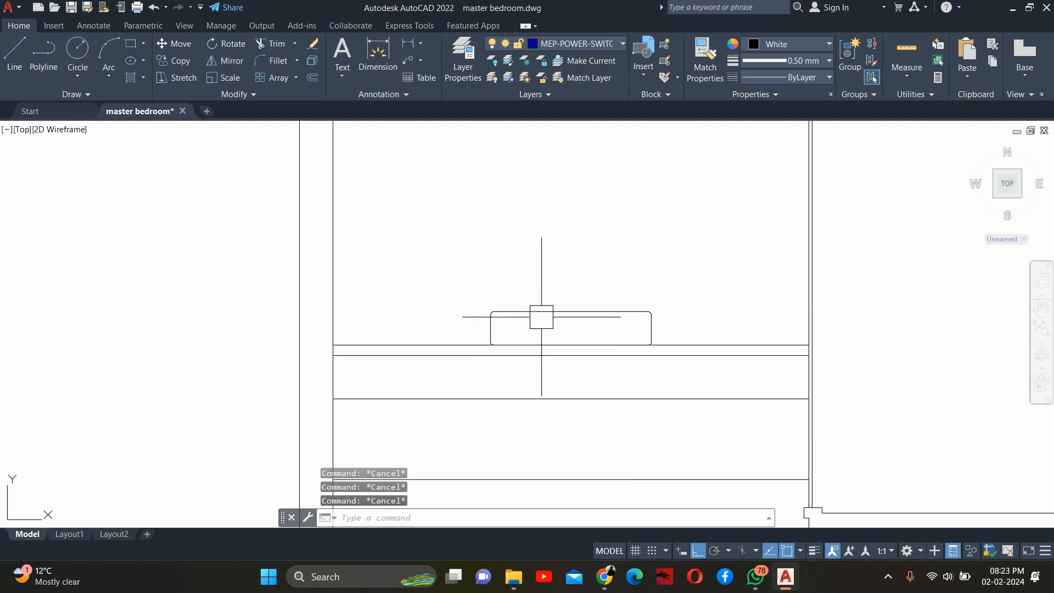
{"action": "middle_click_drag", "start_coordinate": [578, 302], "coordinate": [568, 334]}
{"action": "type", "text": "l"}
{"action": "key", "text": "space"}
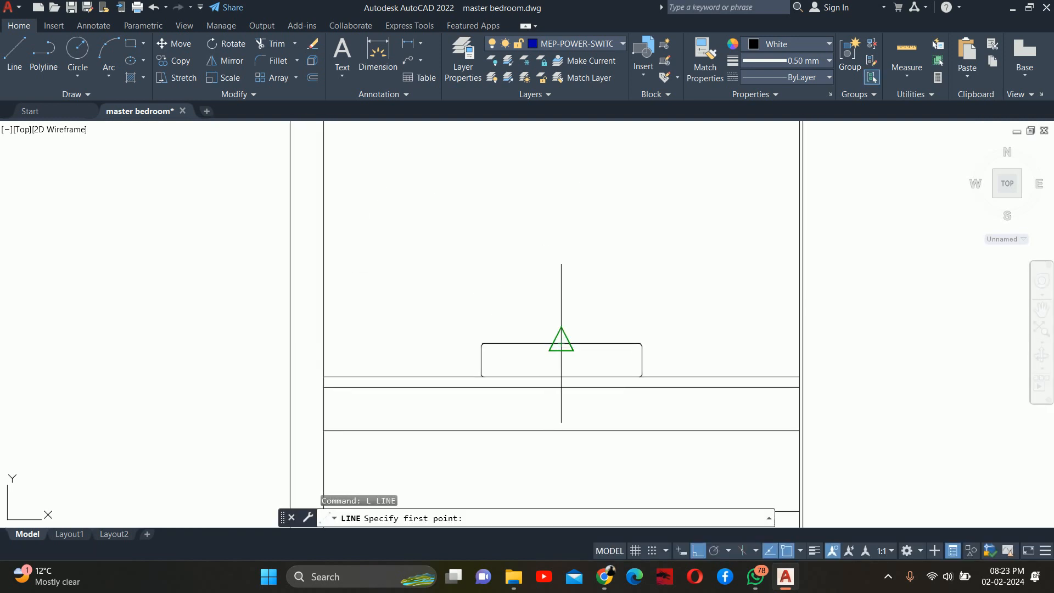
{"action": "key", "text": "Escape"}
{"action": "key", "text": "Escape"}
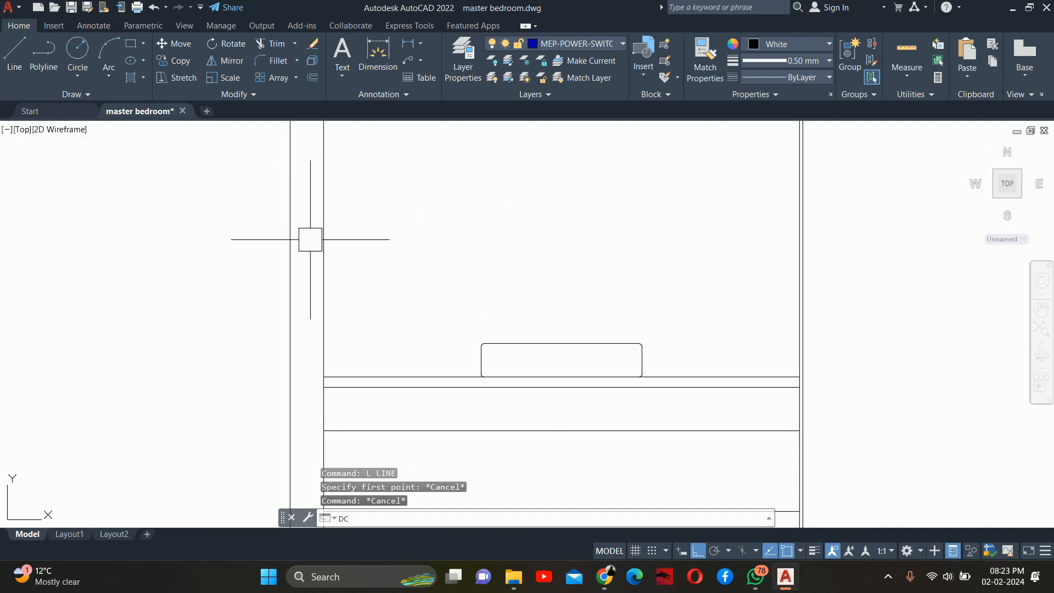
Step: Insert the front-view kitchen sink faucet block from DesignCenter's Kitchens.dwg beside the elevation, and close DesignCenter
{"action": "type", "text": "DC"}
{"action": "key", "text": "Return"}
{"action": "mouse_move", "coordinate": [538, 201]}
{"action": "left_mouse_down"}
{"action": "mouse_move", "coordinate": [714, 259]}
{"action": "mouse_move", "coordinate": [1005, 283]}
{"action": "mouse_move", "coordinate": [943, 277]}
{"action": "left_mouse_up"}
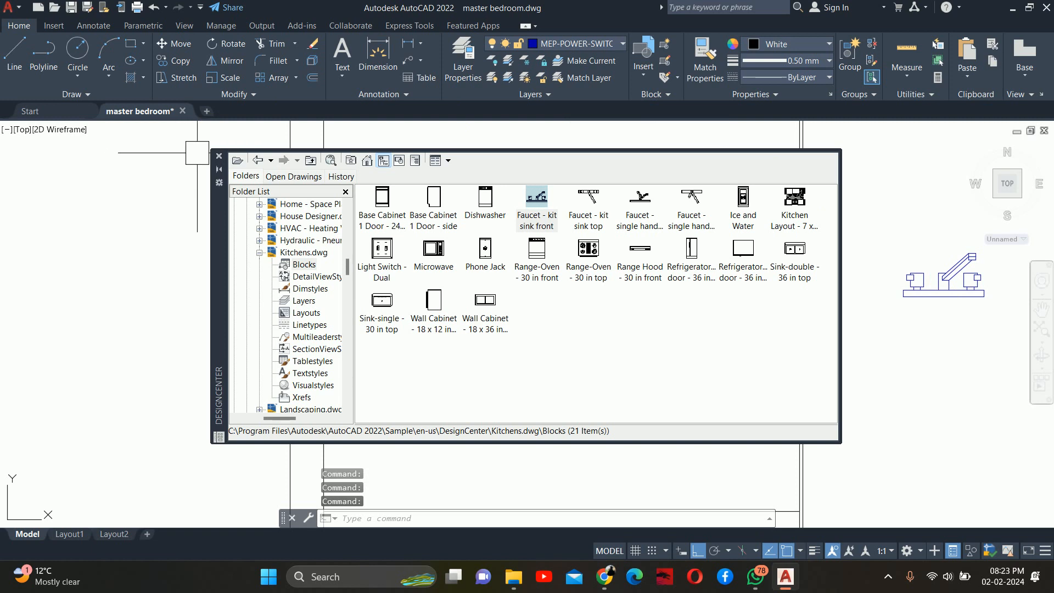
{"action": "left_click", "coordinate": [218, 156]}
{"action": "key", "text": "Escape"}
{"action": "key", "text": "Escape"}
Step: Move the faucet by the centre of its base onto the midpoint of the basin's top edge
{"action": "type", "text": "M"}
{"action": "key", "text": "Return"}
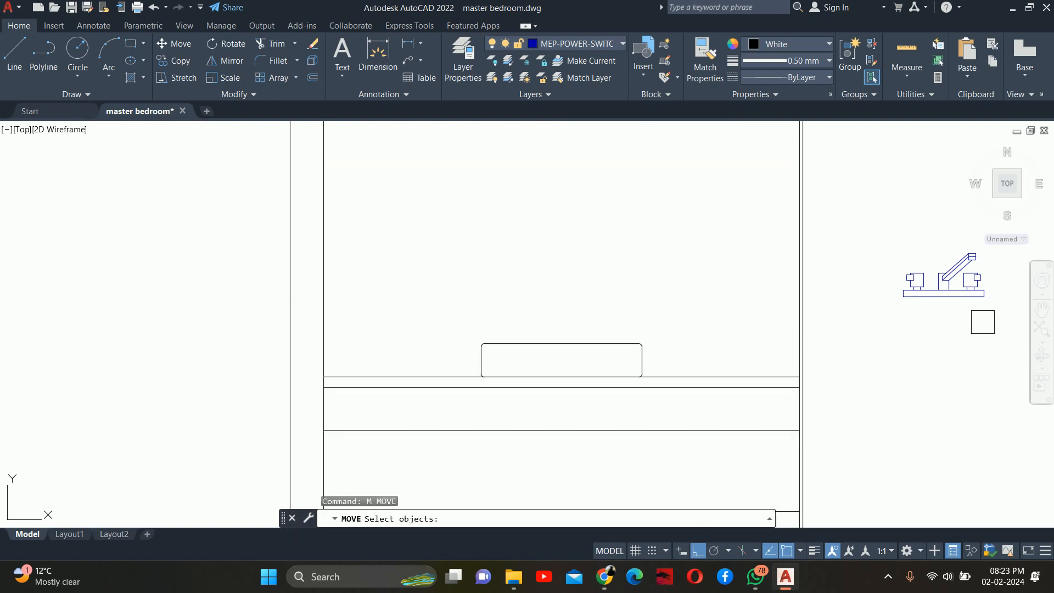
{"action": "left_click", "coordinate": [980, 295]}
{"action": "key", "text": "Return"}
{"action": "scroll", "coordinate": [945, 296], "scroll_direction": "up", "scroll_amount": 5}
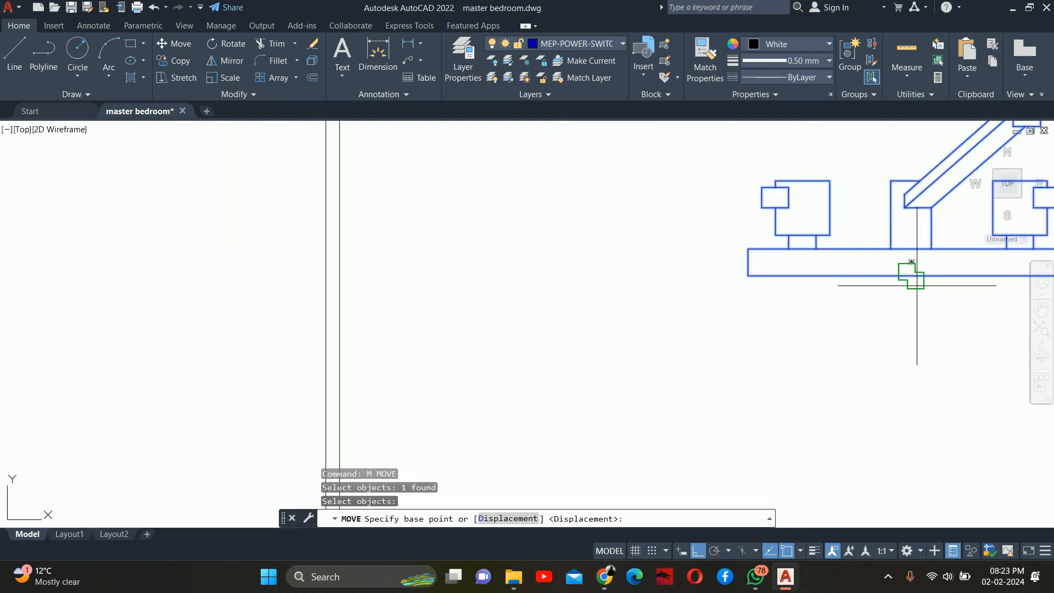
{"action": "left_click", "coordinate": [913, 275]}
{"action": "scroll", "coordinate": [900, 272], "scroll_direction": "down", "scroll_amount": 6}
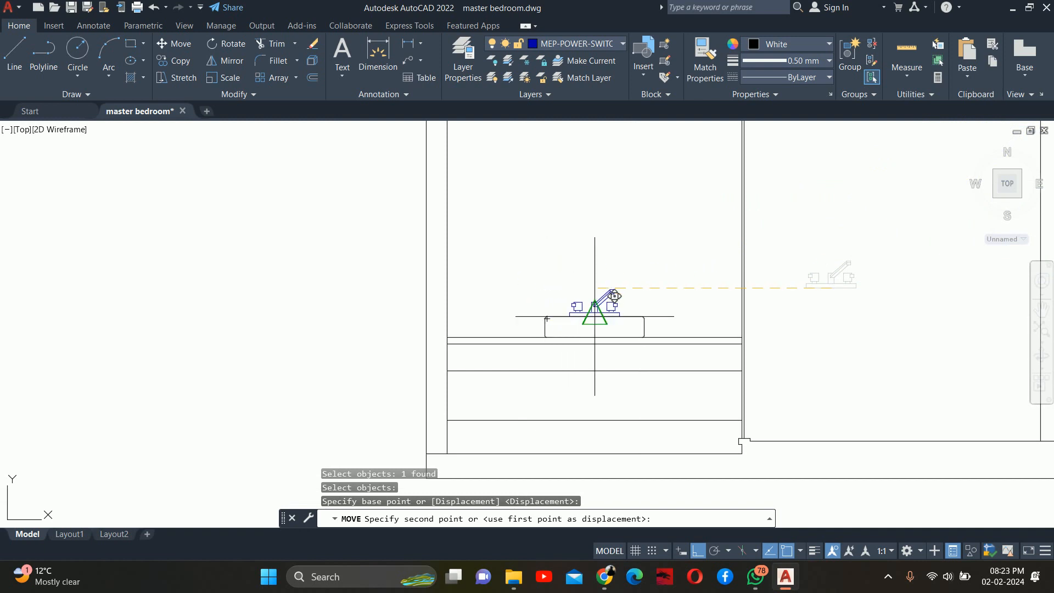
{"action": "left_click", "coordinate": [595, 317]}
{"action": "key", "text": "Escape"}
{"action": "key", "text": "Escape"}
{"action": "key", "text": "Escape"}
{"action": "scroll", "coordinate": [638, 296], "scroll_direction": "up", "scroll_amount": 3}
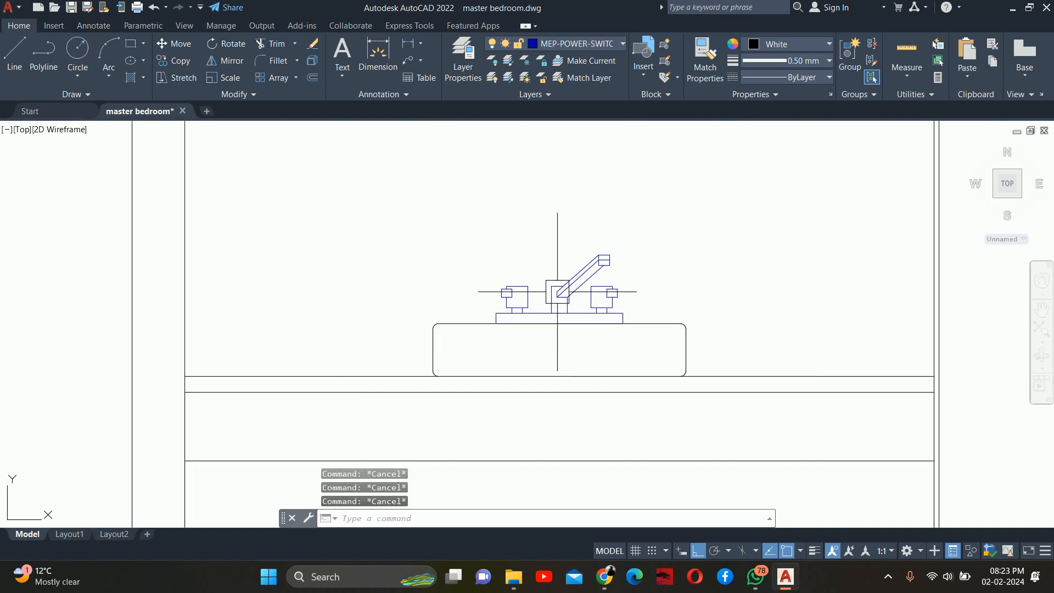
Step: Switch to Chrome and examine the Pinterest vanity references for the mirror above the basin, and return to AutoCAD
{"action": "scroll", "coordinate": [638, 296], "scroll_direction": "down", "scroll_amount": 5}
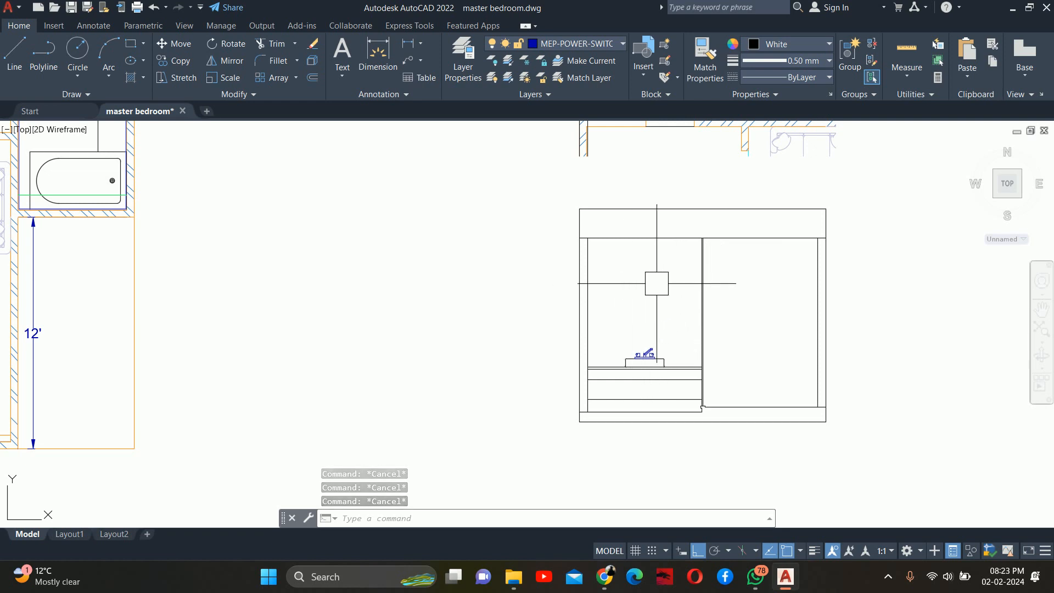
{"action": "left_click", "coordinate": [605, 576]}
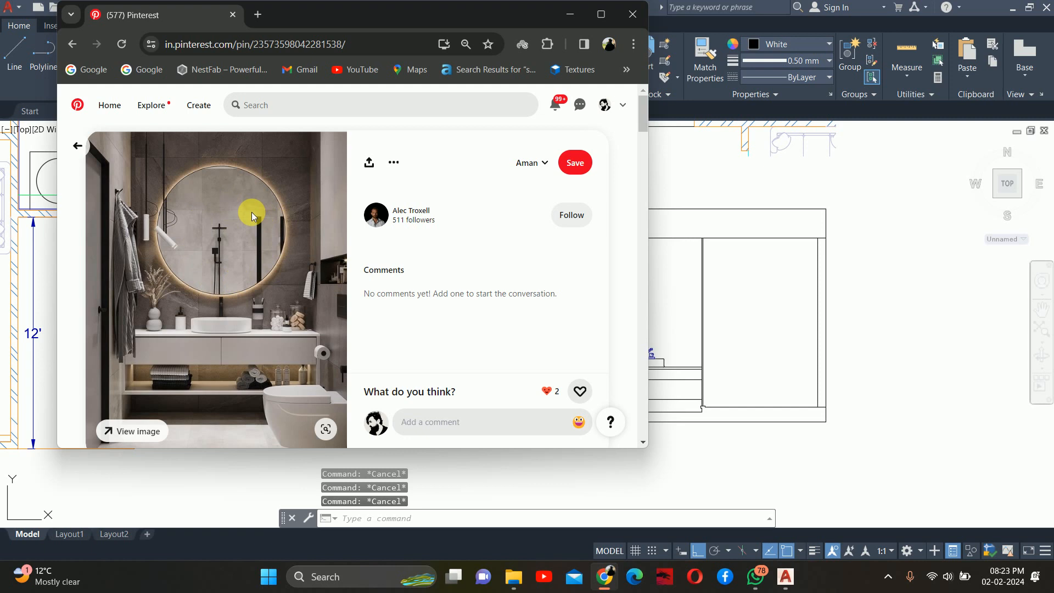
{"action": "scroll", "coordinate": [297, 244], "scroll_direction": "down", "scroll_amount": 5}
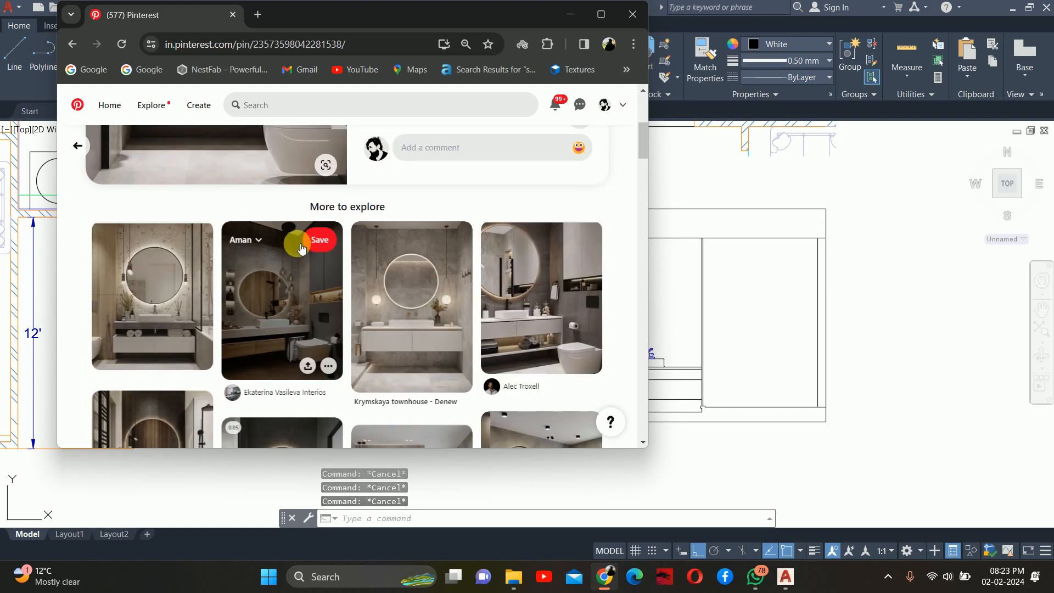
{"action": "scroll", "coordinate": [446, 268], "scroll_direction": "down", "scroll_amount": 3}
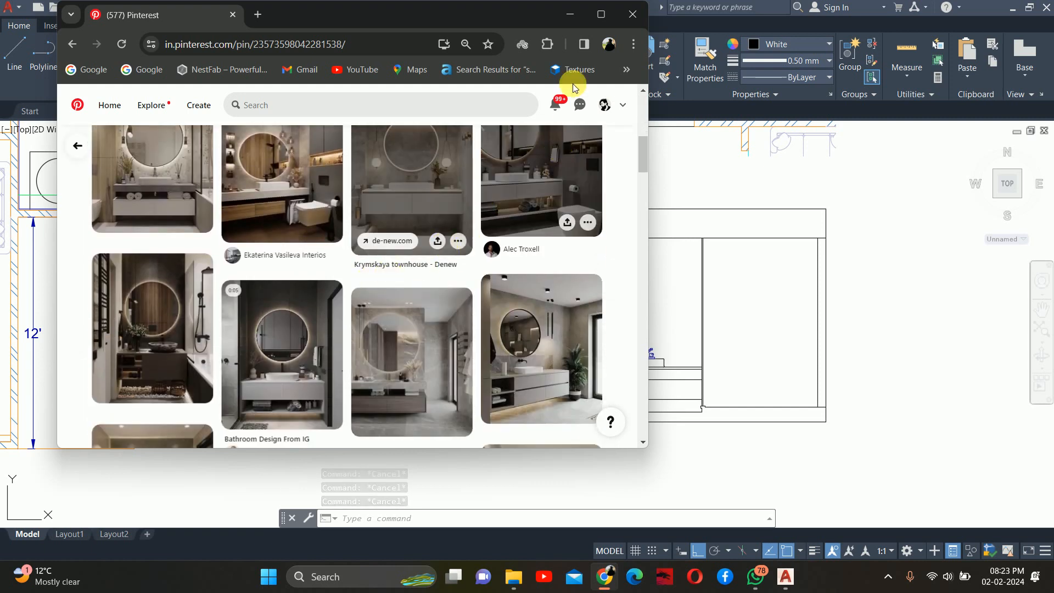
{"action": "left_click", "coordinate": [570, 14]}
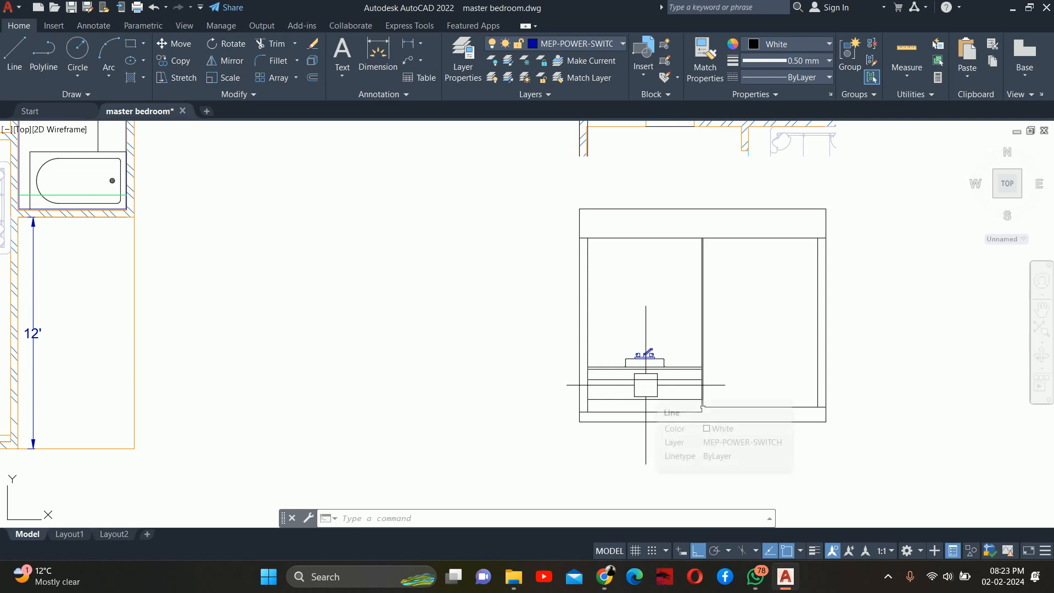
{"action": "key", "text": "Escape"}
{"action": "key", "text": "Escape"}
{"action": "key", "text": "Escape"}
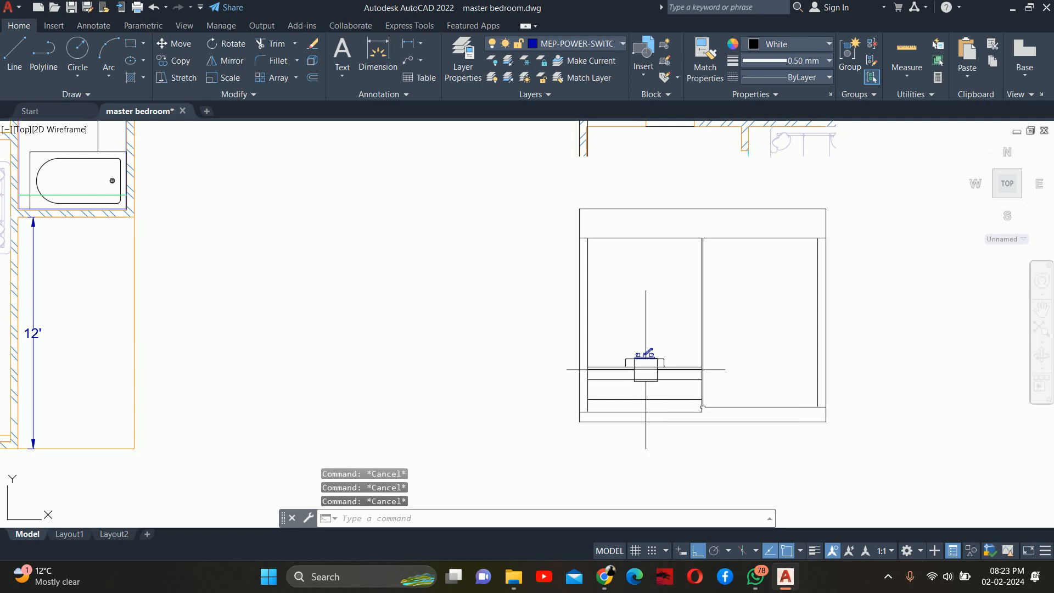
{"action": "scroll", "coordinate": [621, 337], "scroll_direction": "up", "scroll_amount": 2}
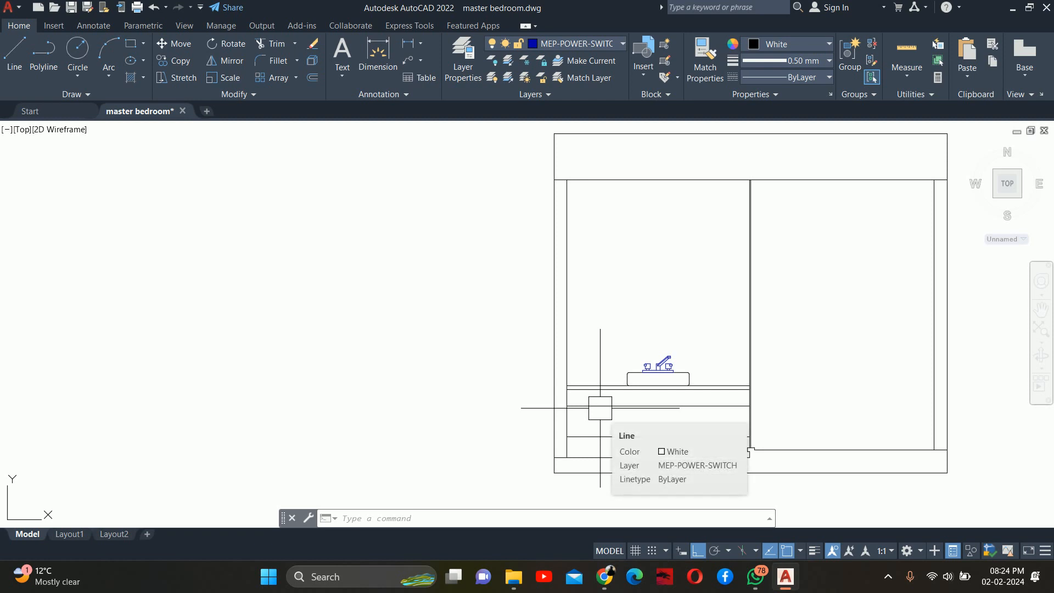
{"action": "key", "text": "Escape"}
{"action": "key", "text": "Escape"}
{"action": "key", "text": "Escape"}
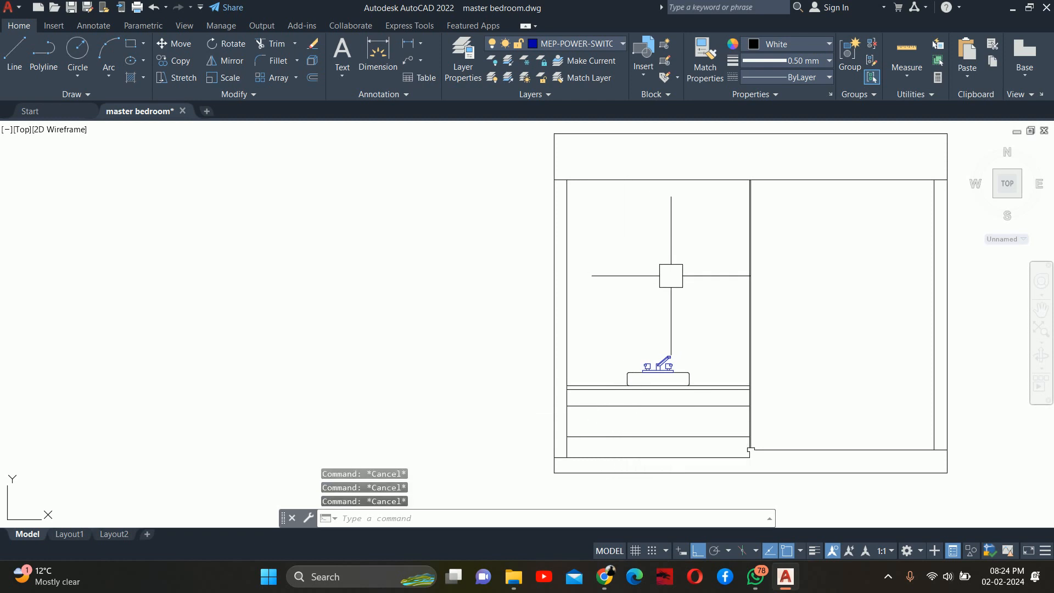
{"action": "middle_click_drag", "start_coordinate": [690, 302], "coordinate": [667, 321]}
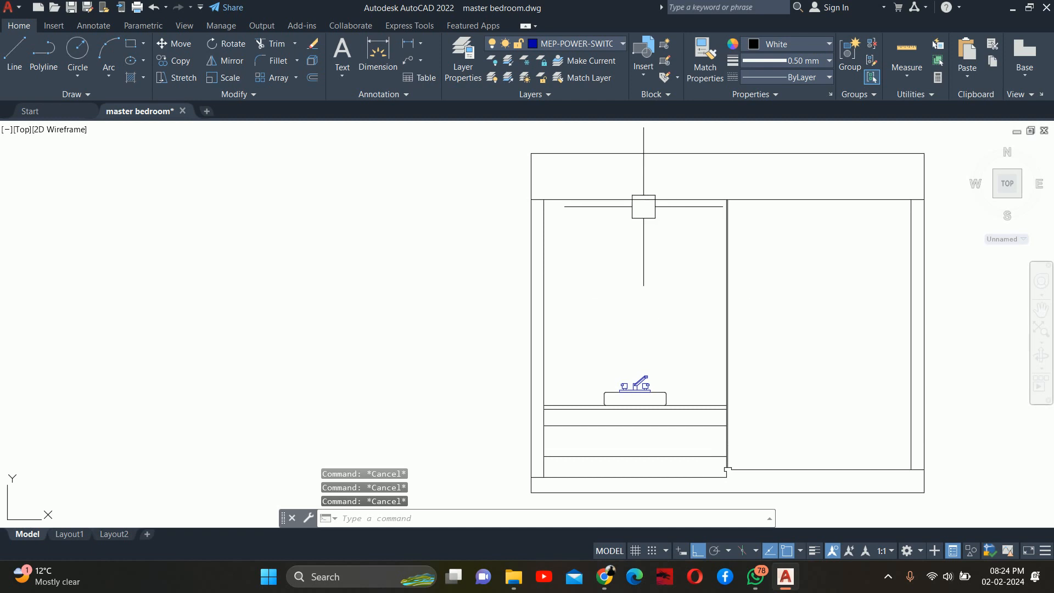
{"action": "type", "text": "DLO"}
{"action": "scroll", "coordinate": [604, 277], "scroll_direction": "down", "scroll_amount": 2}
{"action": "key", "text": "Escape"}
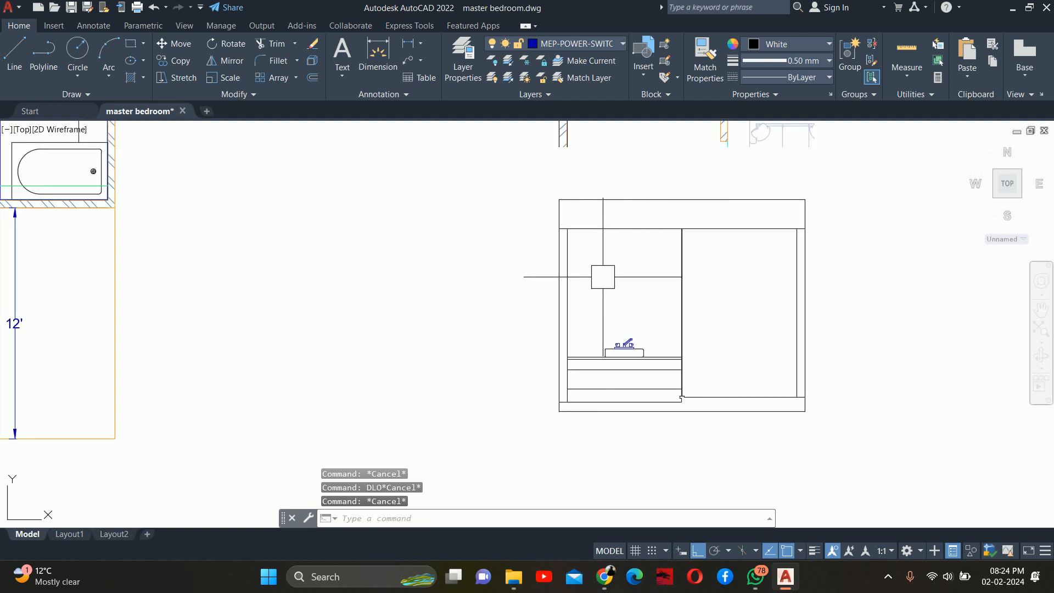
{"action": "type", "text": "m"}
{"action": "key", "text": "Return"}
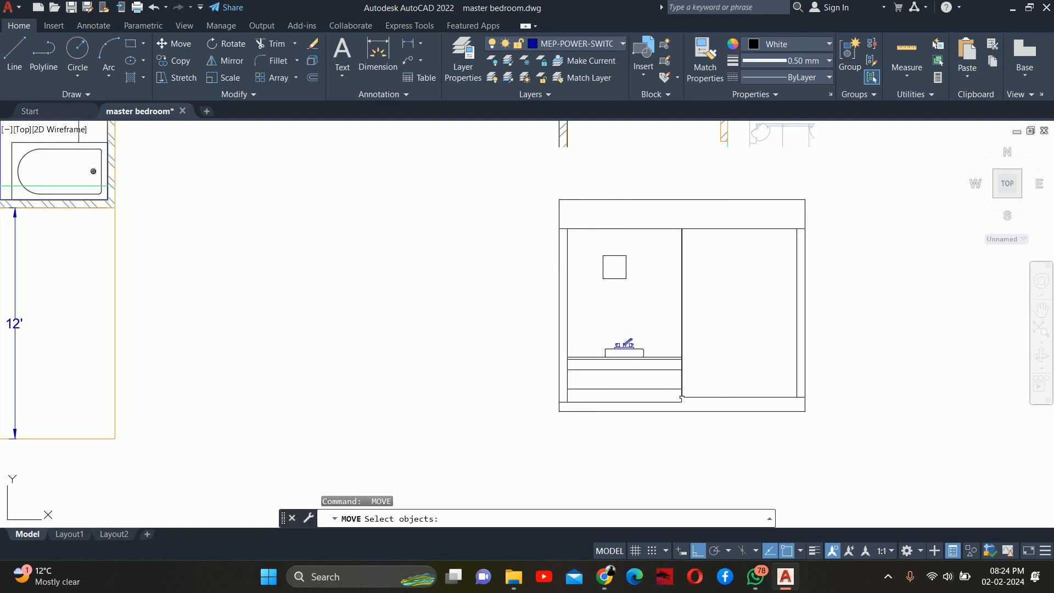
{"action": "type", "text": "6"}
{"action": "left_click", "coordinate": [624, 344]}
{"action": "left_click", "coordinate": [622, 232]}
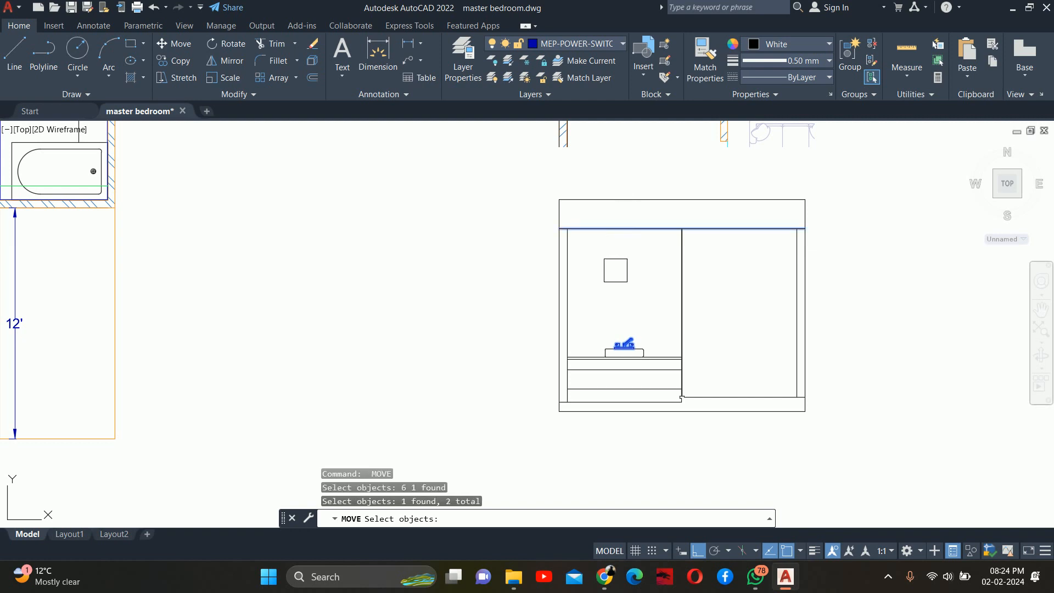
{"action": "key", "text": "Escape"}
Step: Offset the line along the underside of the top band 6" downward in the washroom elevation
{"action": "type", "text": "o"}
{"action": "key", "text": "Return"}
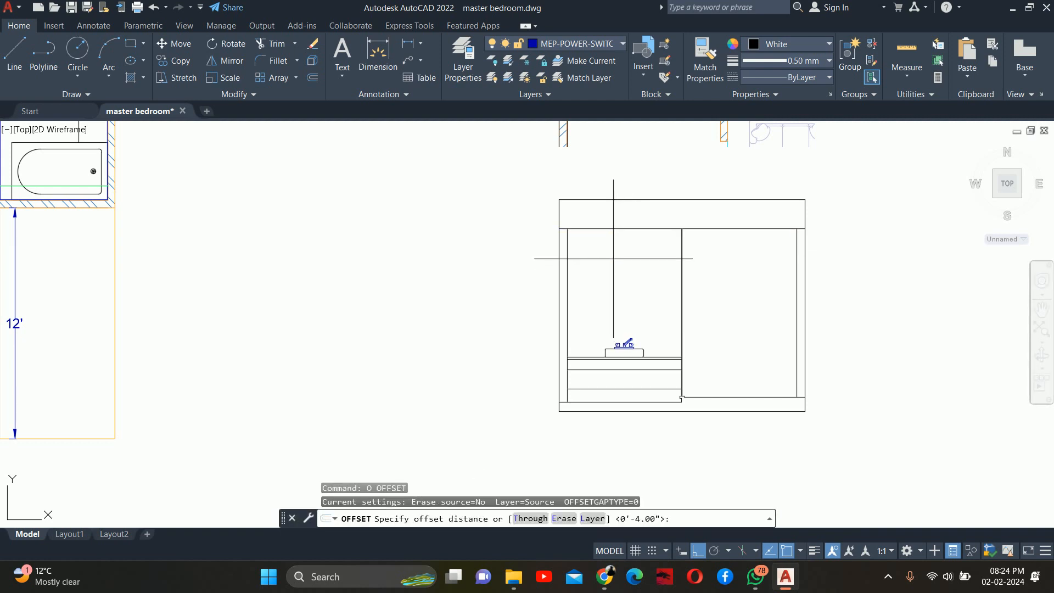
{"action": "key", "text": "Return"}
{"action": "left_click", "coordinate": [623, 229]}
{"action": "left_click", "coordinate": [616, 270]}
{"action": "key", "text": "Escape"}
{"action": "key", "text": "Escape"}
{"action": "scroll", "coordinate": [588, 233], "scroll_direction": "up", "scroll_amount": 2}
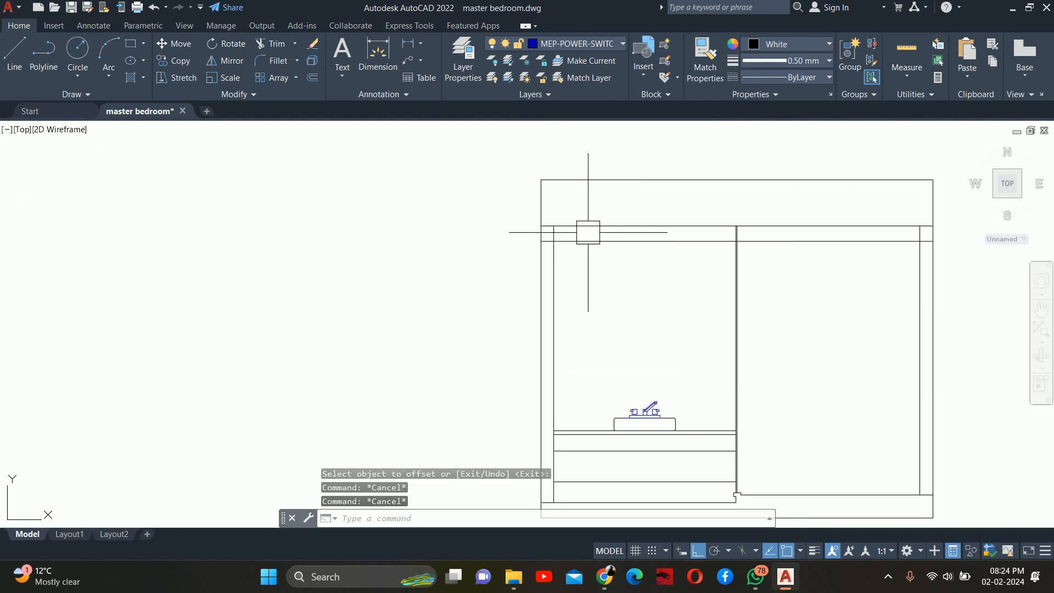
Step: Trim the new horizontal line at the inner side walls and cut off the shower partition lines above it
{"action": "scroll", "coordinate": [588, 232], "scroll_direction": "up", "scroll_amount": 2}
{"action": "type", "text": "tr"}
{"action": "key", "text": "Return"}
{"action": "scroll", "coordinate": [461, 241], "scroll_direction": "up", "scroll_amount": 4}
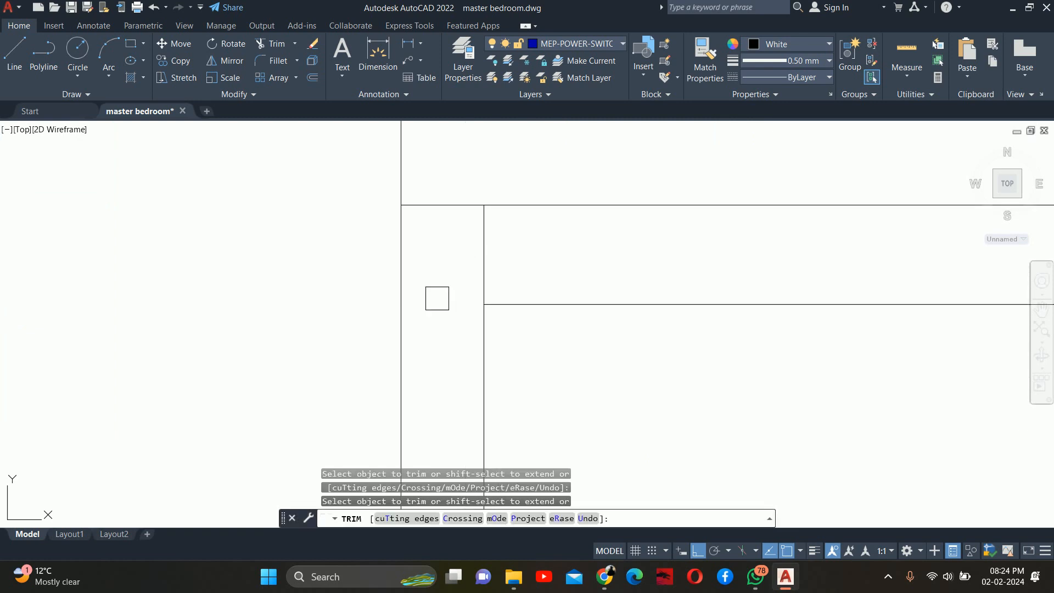
{"action": "scroll", "coordinate": [690, 355], "scroll_direction": "down", "scroll_amount": 3}
{"action": "scroll", "coordinate": [508, 271], "scroll_direction": "up", "scroll_amount": 4}
{"action": "left_click", "coordinate": [513, 281]}
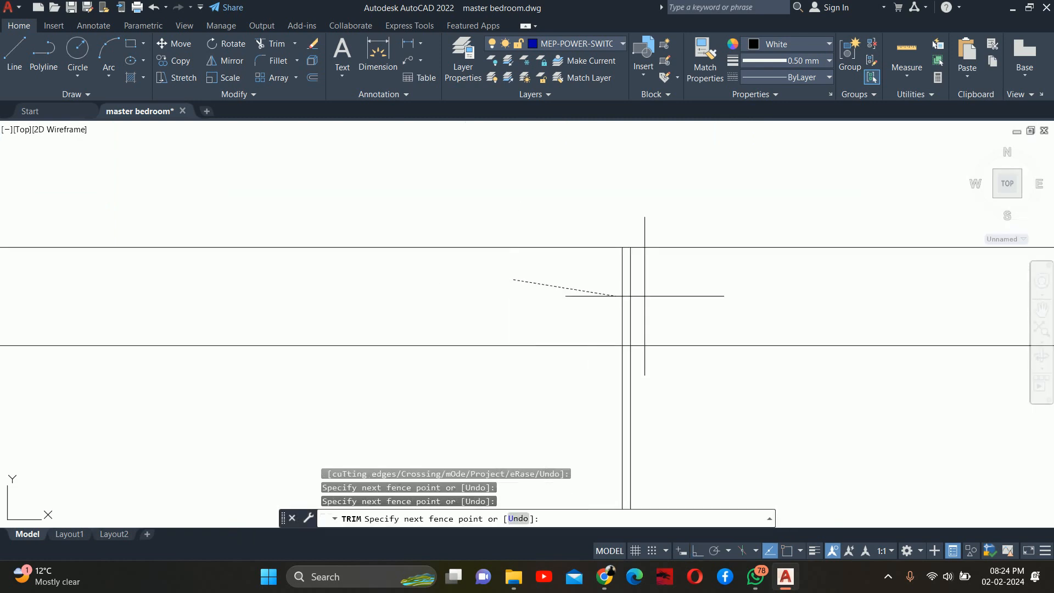
{"action": "left_click", "coordinate": [649, 296]}
{"action": "scroll", "coordinate": [720, 296], "scroll_direction": "down", "scroll_amount": 2}
{"action": "scroll", "coordinate": [862, 321], "scroll_direction": "down", "scroll_amount": 2}
{"action": "middle_click_drag", "start_coordinate": [873, 324], "coordinate": [408, 265]}
{"action": "scroll", "coordinate": [735, 266], "scroll_direction": "up", "scroll_amount": 4}
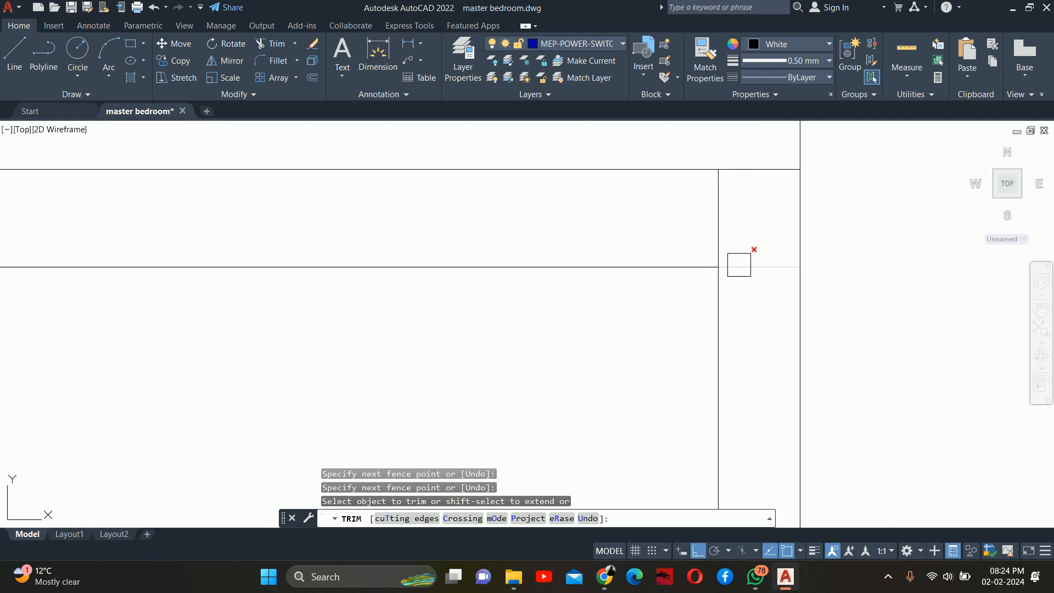
{"action": "key", "text": "Escape"}
{"action": "key", "text": "Escape"}
{"action": "key", "text": "Escape"}
Step: Measure the vertical height from the floor level to the new ceiling line, without placing a dimension
{"action": "scroll", "coordinate": [744, 265], "scroll_direction": "down", "scroll_amount": 3}
{"action": "scroll", "coordinate": [578, 265], "scroll_direction": "up", "scroll_amount": 2}
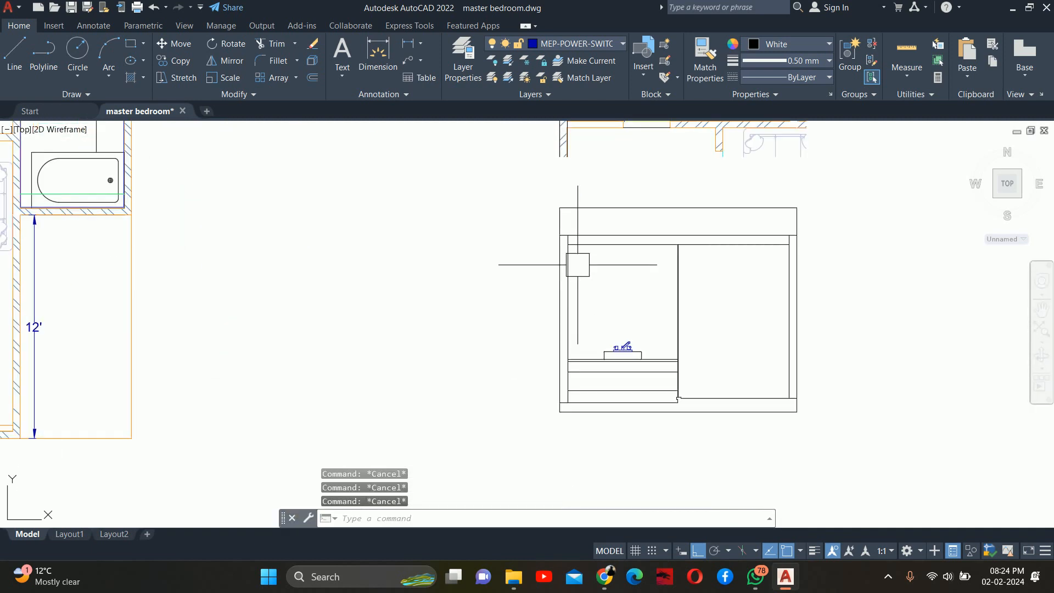
{"action": "type", "text": "DLI"}
{"action": "key", "text": "Return"}
{"action": "left_click", "coordinate": [559, 410]}
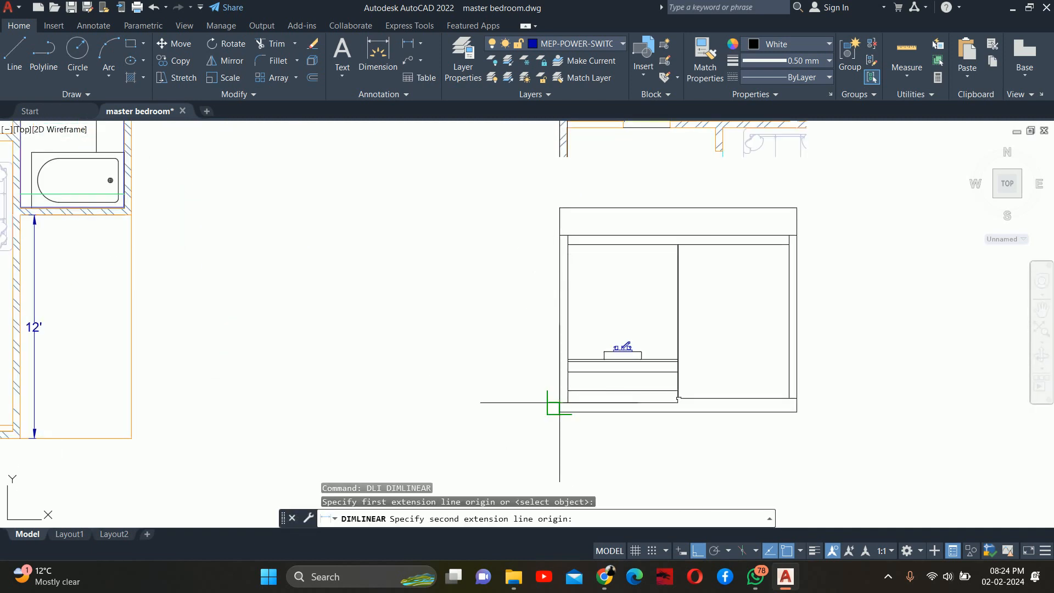
{"action": "scroll", "coordinate": [552, 231], "scroll_direction": "up", "scroll_amount": 2}
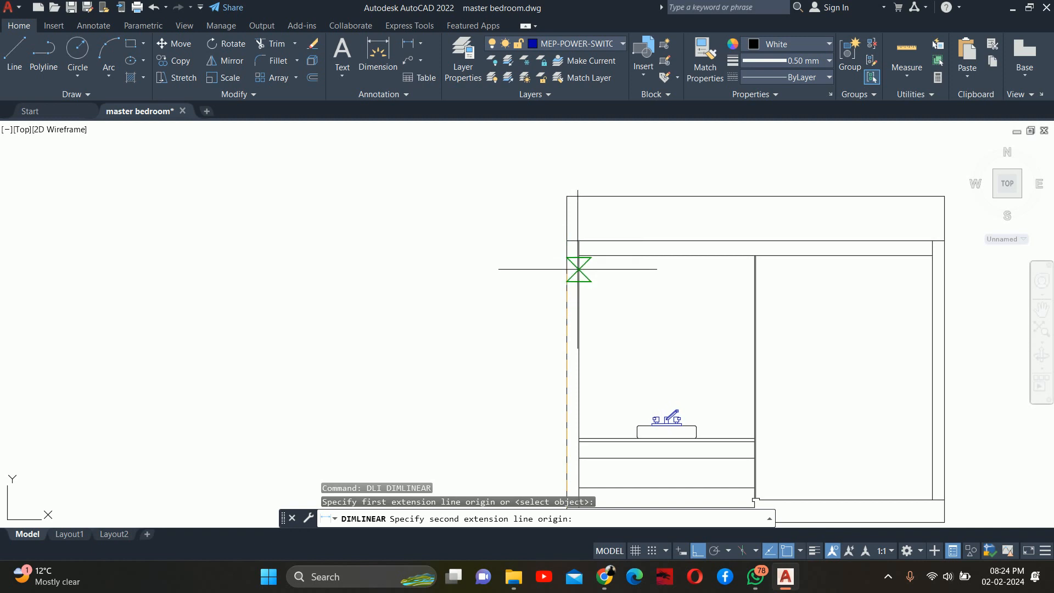
{"action": "left_click", "coordinate": [579, 255]}
{"action": "scroll", "coordinate": [484, 324], "scroll_direction": "up", "scroll_amount": 3}
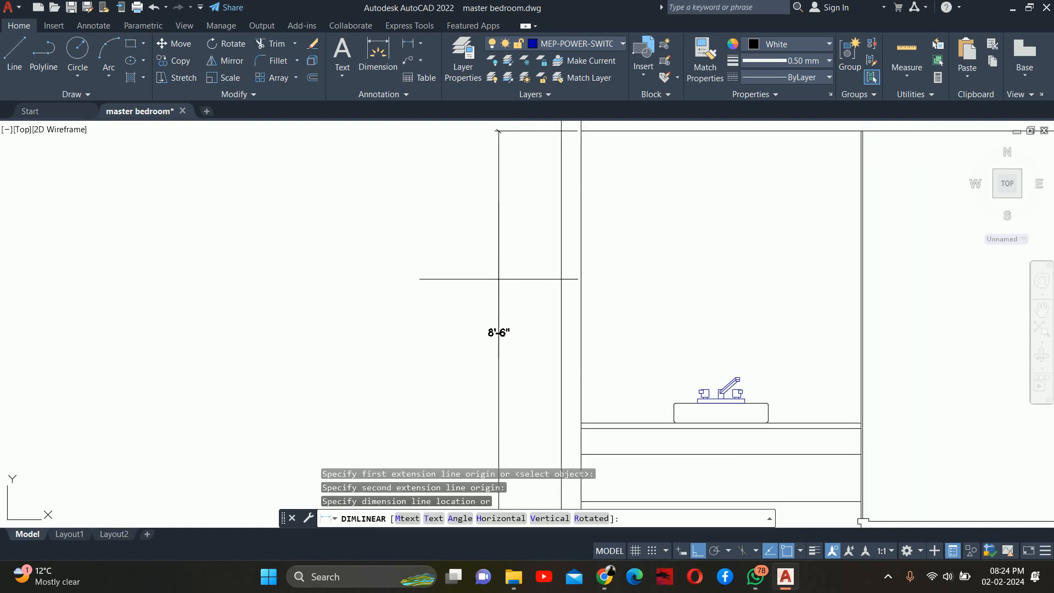
{"action": "key", "text": "Escape"}
{"action": "key", "text": "Escape"}
{"action": "key", "text": "Escape"}
{"action": "key", "text": "Escape"}
{"action": "scroll", "coordinate": [501, 274], "scroll_direction": "down", "scroll_amount": 4}
{"action": "scroll", "coordinate": [599, 254], "scroll_direction": "up", "scroll_amount": 2}
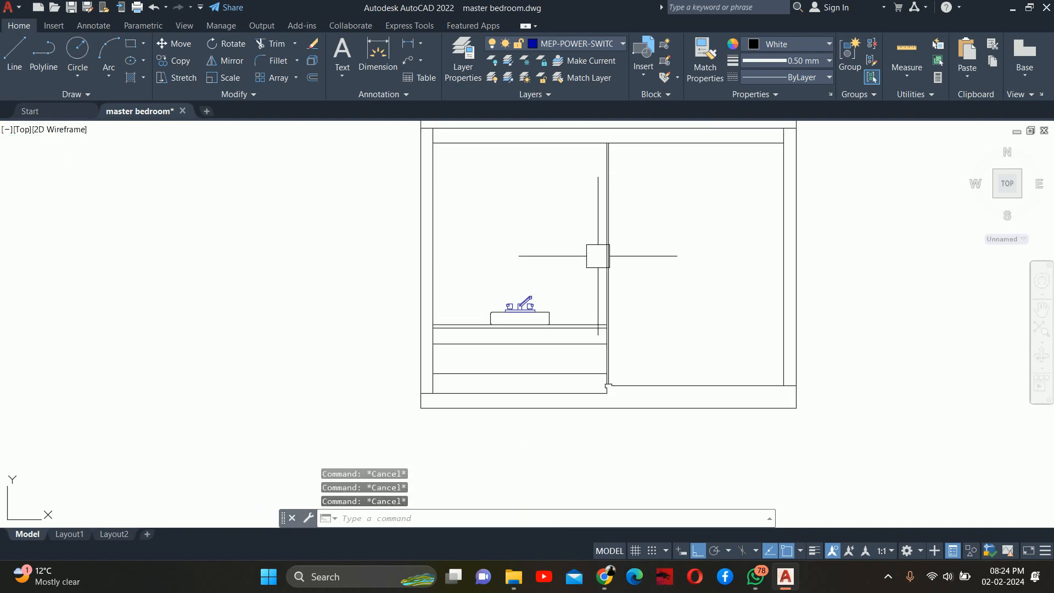
Step: Offset the new ceiling line another 6" downward
{"action": "type", "text": "o"}
{"action": "key", "text": "Return"}
{"action": "type", "text": "6"}
{"action": "key", "text": "Return"}
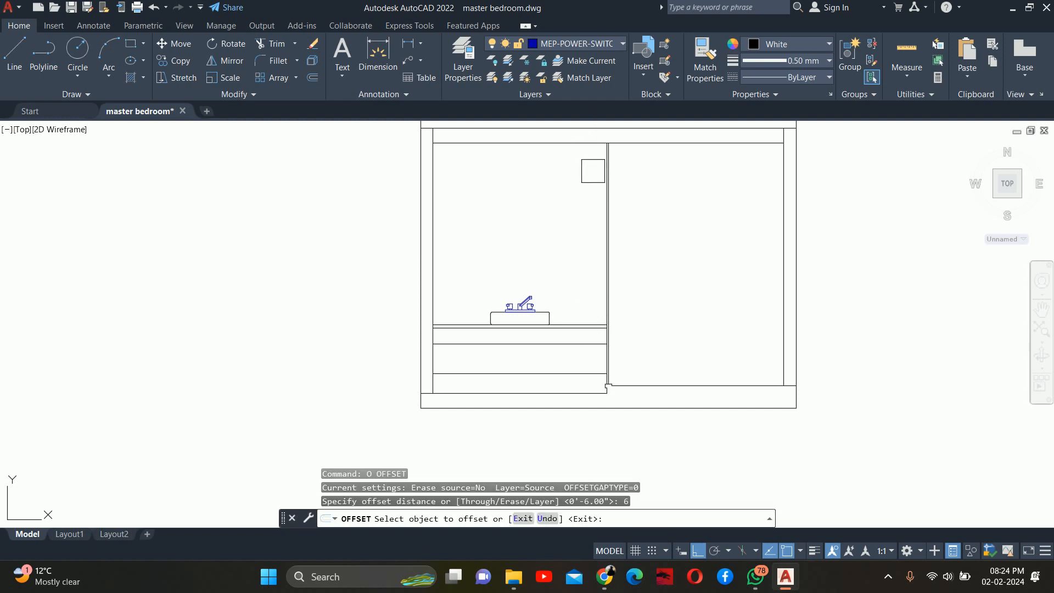
{"action": "left_click", "coordinate": [574, 149]}
{"action": "left_click", "coordinate": [565, 183]}
{"action": "key", "text": "Escape"}
{"action": "key", "text": "Escape"}
{"action": "key", "text": "Escape"}
{"action": "key", "text": "Escape"}
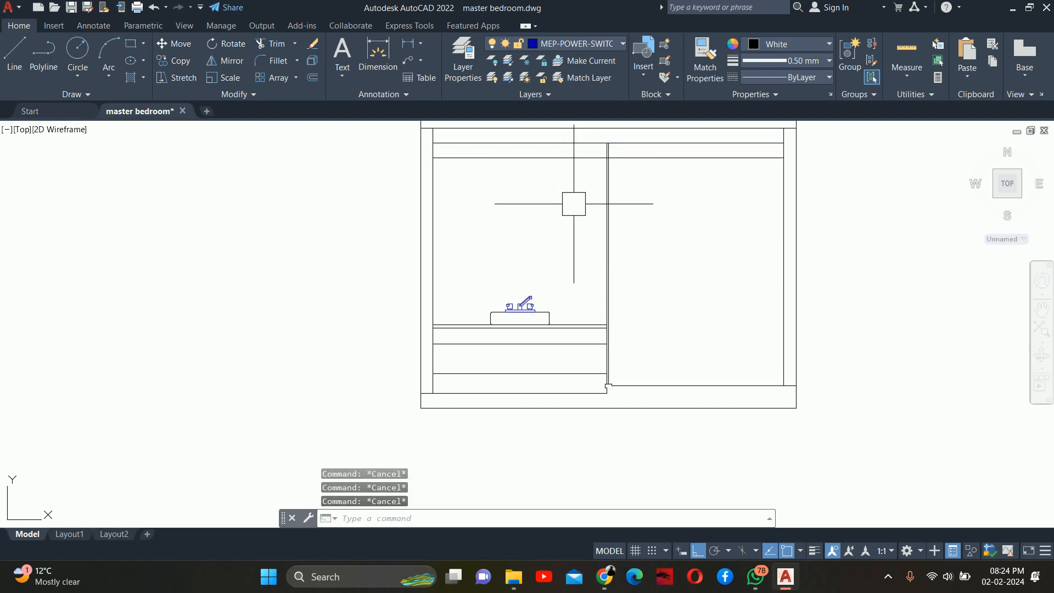
Step: Offset the shower partition's vertical line 4' toward the basin side
{"action": "middle_click_drag", "start_coordinate": [587, 237], "coordinate": [583, 259]}
{"action": "type", "text": "4"}
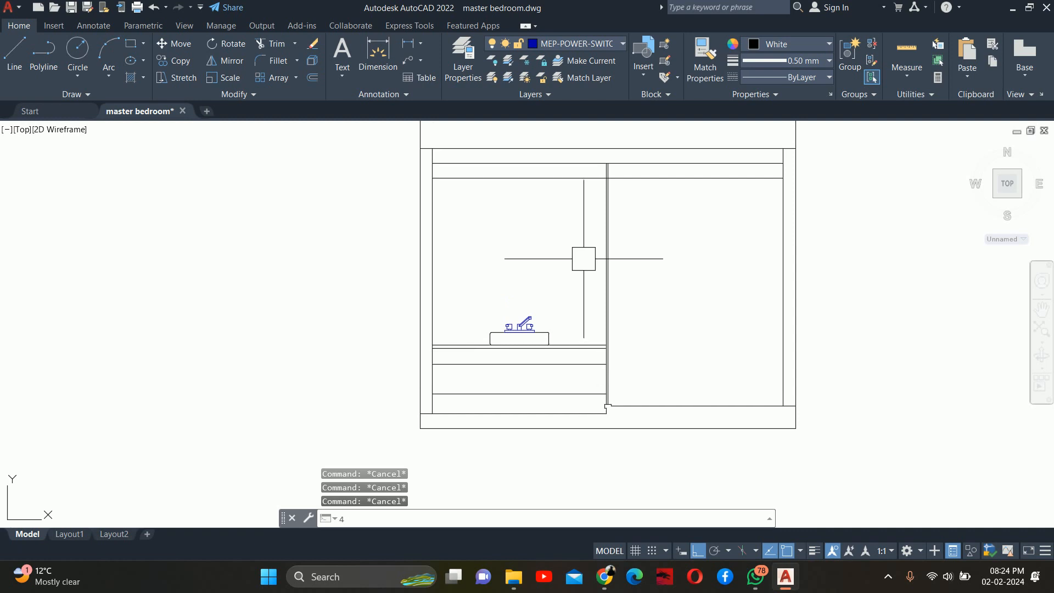
{"action": "scroll", "coordinate": [581, 259], "scroll_direction": "up", "scroll_amount": 2}
{"action": "key", "text": "Return"}
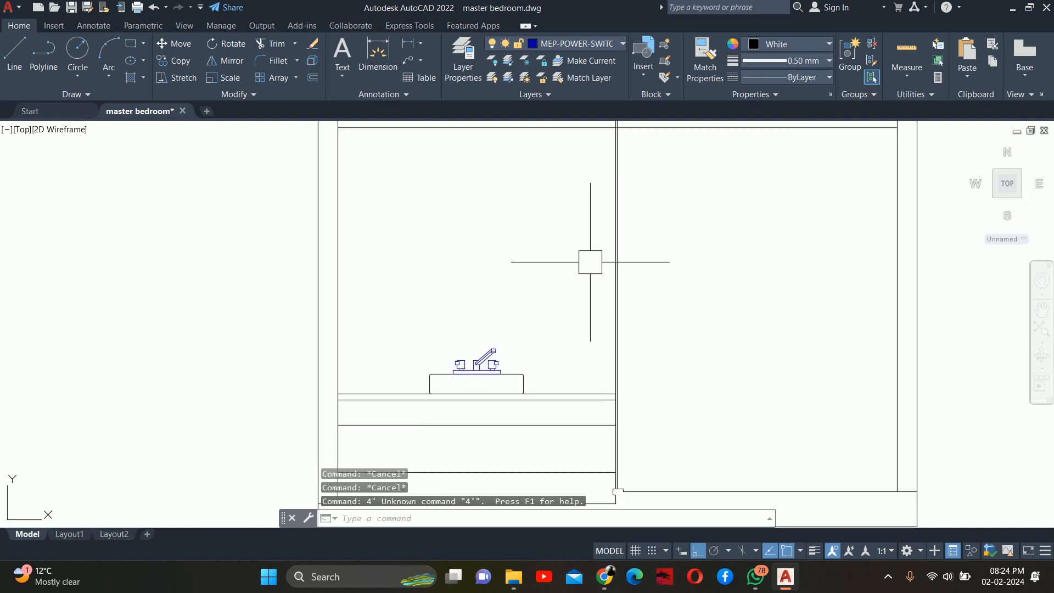
{"action": "key", "text": "Escape"}
{"action": "key", "text": "Escape"}
{"action": "type", "text": "o"}
{"action": "key", "text": "Return"}
{"action": "type", "text": "4'"}
{"action": "key", "text": "Return"}
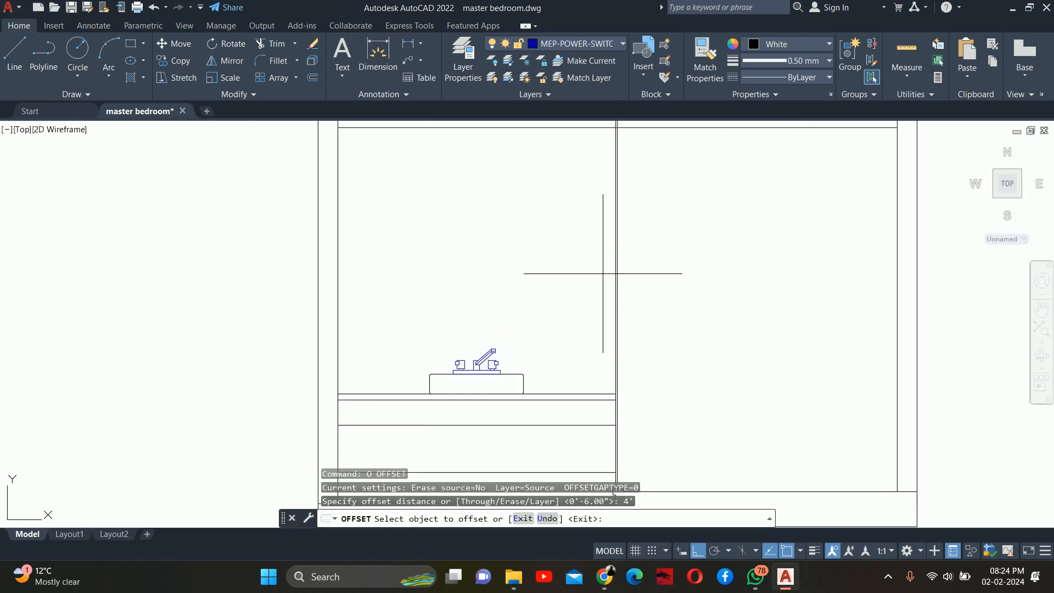
{"action": "scroll", "coordinate": [611, 269], "scroll_direction": "up", "scroll_amount": 2}
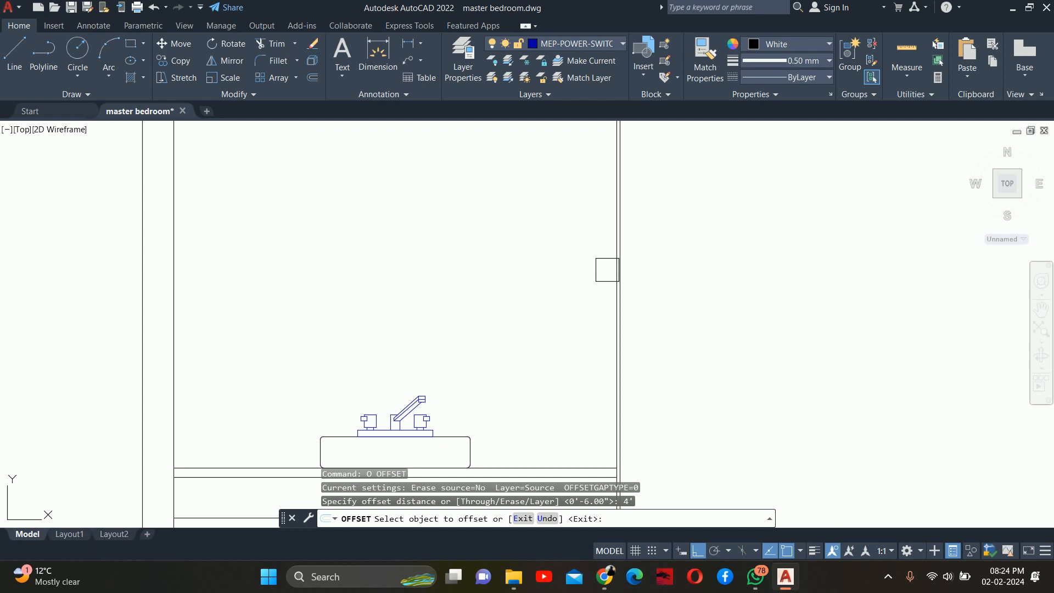
{"action": "left_click", "coordinate": [606, 270]}
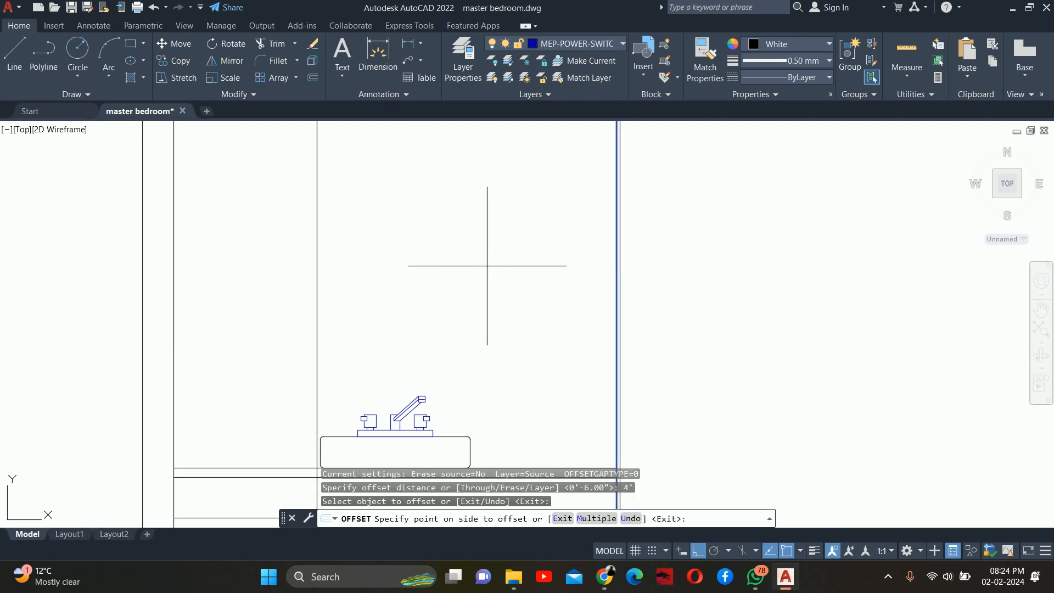
{"action": "key", "text": "Escape"}
{"action": "key", "text": "Escape"}
{"action": "scroll", "coordinate": [488, 266], "scroll_direction": "down", "scroll_amount": 3}
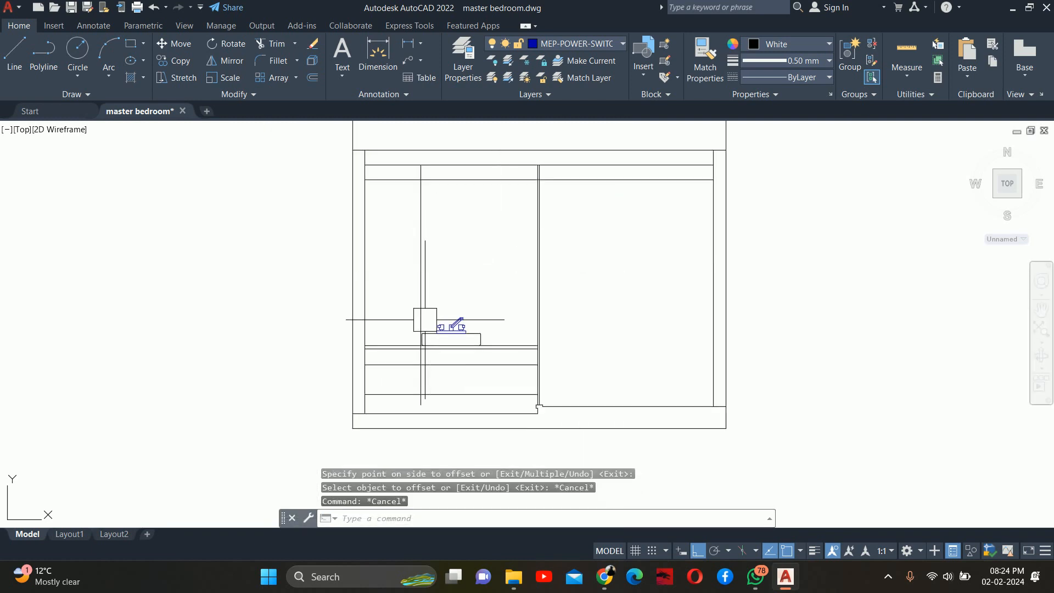
Step: Offset the vertical guide line beside the basin another 9" away from the shower partition
{"action": "key", "text": "Escape"}
{"action": "key", "text": "Escape"}
{"action": "type", "text": "o"}
{"action": "key", "text": "Return"}
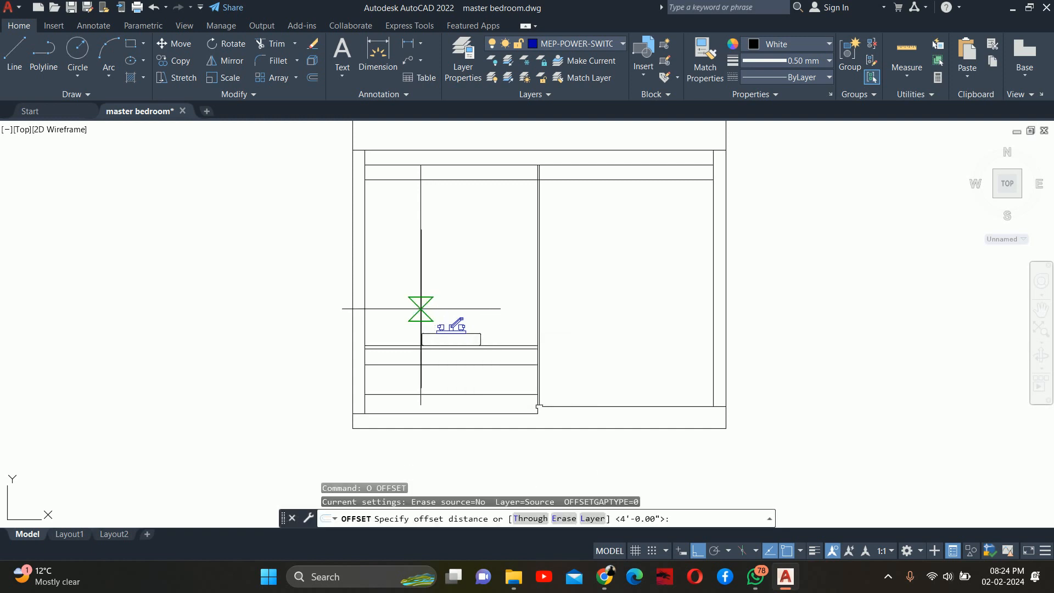
{"action": "type", "text": "4"}
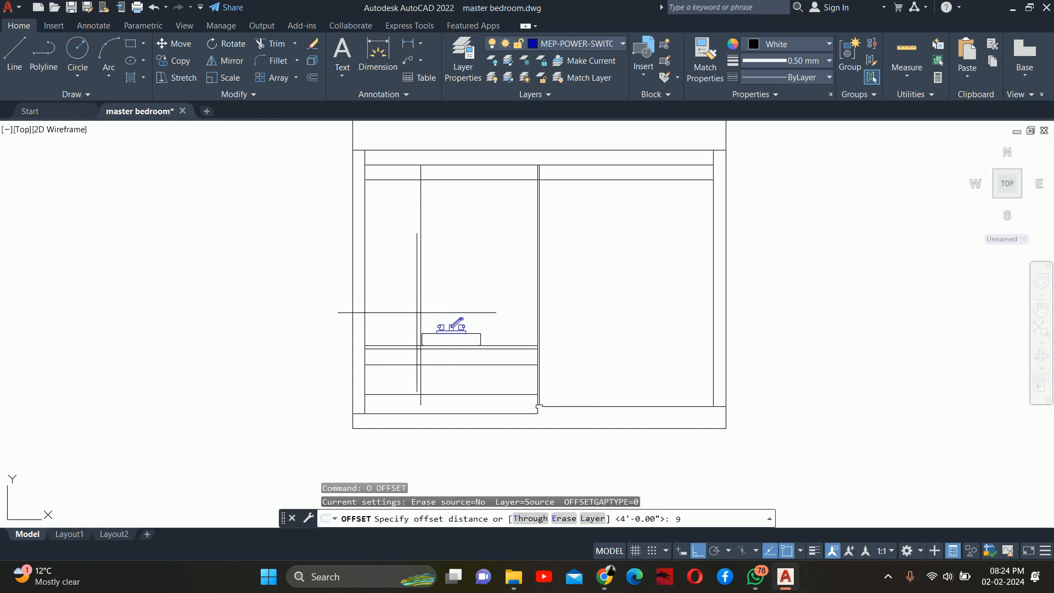
{"action": "key", "text": "Return"}
{"action": "left_click", "coordinate": [421, 288]}
{"action": "left_click", "coordinate": [393, 292]}
{"action": "key", "text": "Return"}
Step: Erase the vertical guide line standing 4' from the partition, at the basin's edge
{"action": "scroll", "coordinate": [421, 286], "scroll_direction": "up", "scroll_amount": 2}
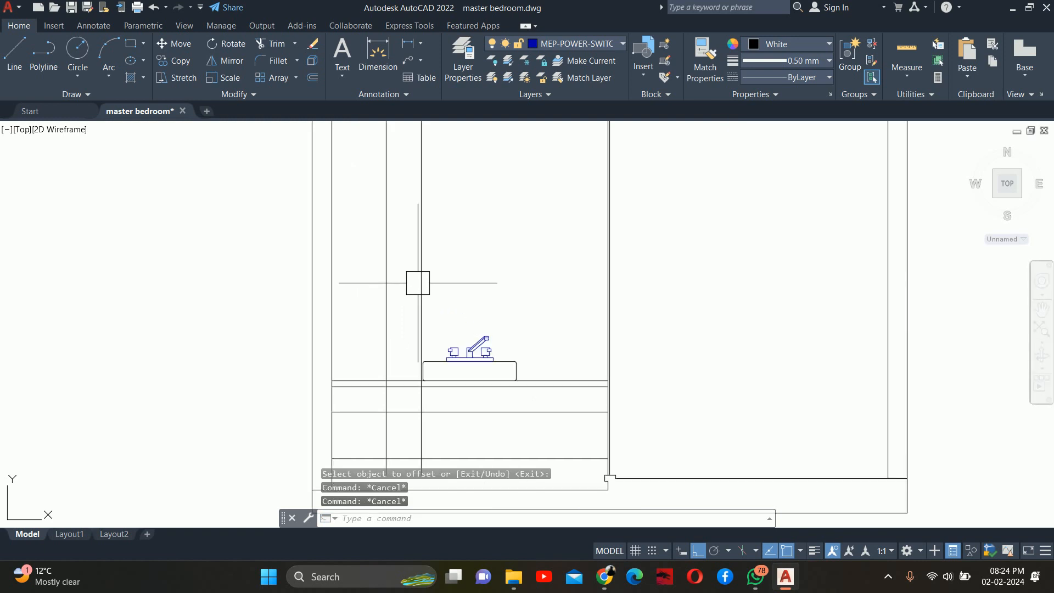
{"action": "left_click", "coordinate": [419, 285]}
{"action": "middle_click_drag", "start_coordinate": [419, 284], "coordinate": [409, 336]}
{"action": "key", "text": "Delete"}
{"action": "scroll", "coordinate": [427, 332], "scroll_direction": "down", "scroll_amount": 3}
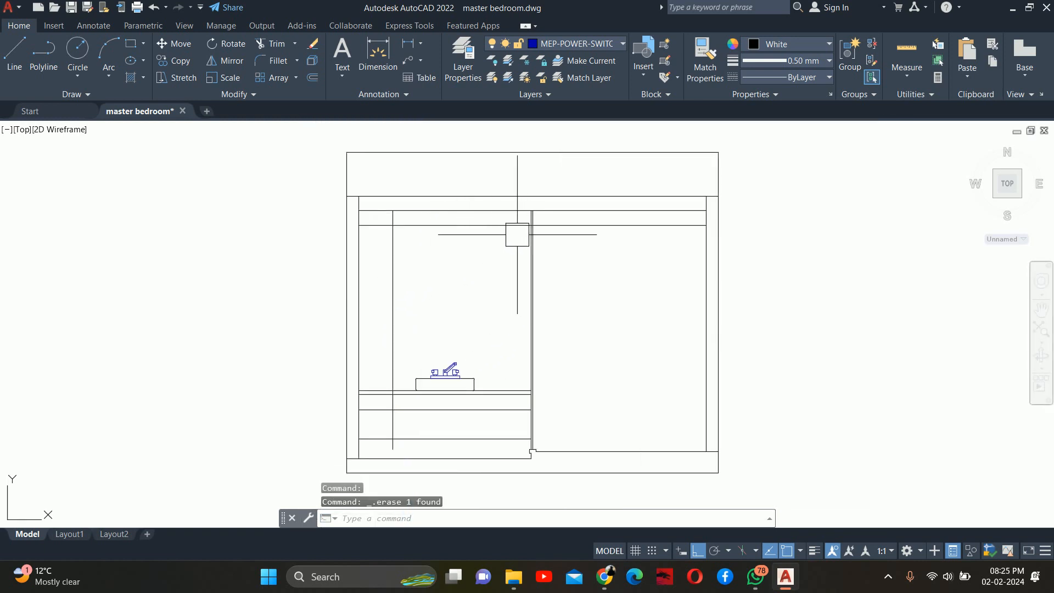
{"action": "key", "text": "BackSpace"}
{"action": "type", "text": "a"}
{"action": "key", "text": "Return"}
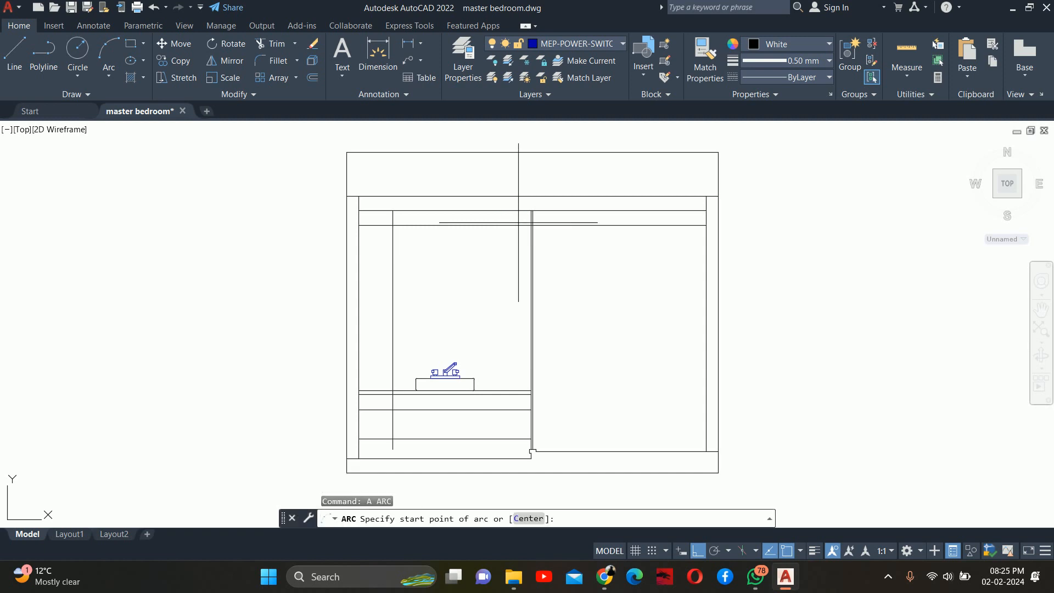
{"action": "scroll", "coordinate": [519, 222], "scroll_direction": "up", "scroll_amount": 3}
{"action": "left_click", "coordinate": [539, 205]}
{"action": "scroll", "coordinate": [538, 205], "scroll_direction": "down", "scroll_amount": 4}
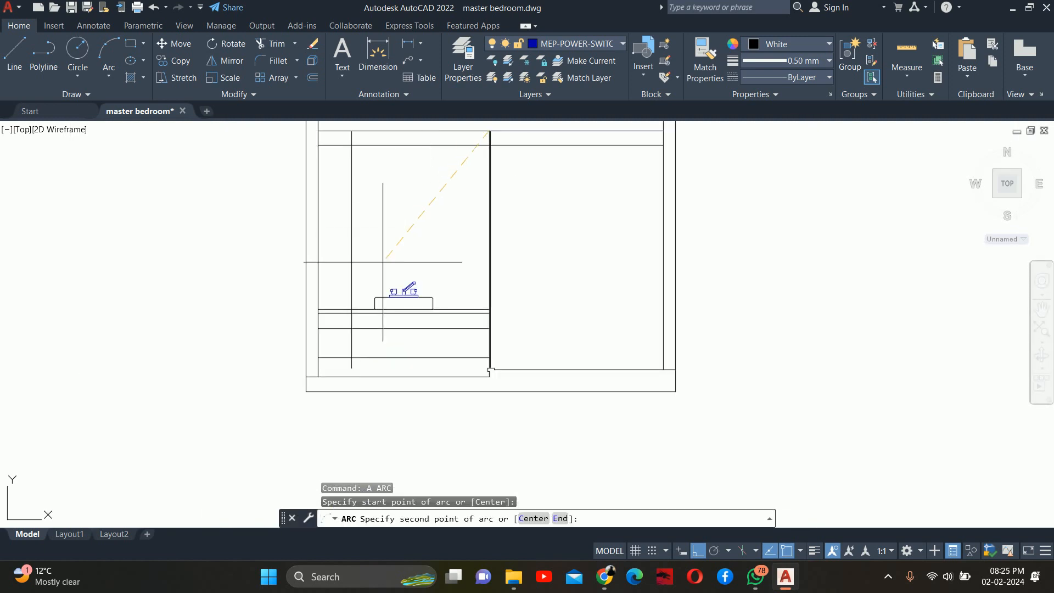
{"action": "left_click", "coordinate": [351, 309]}
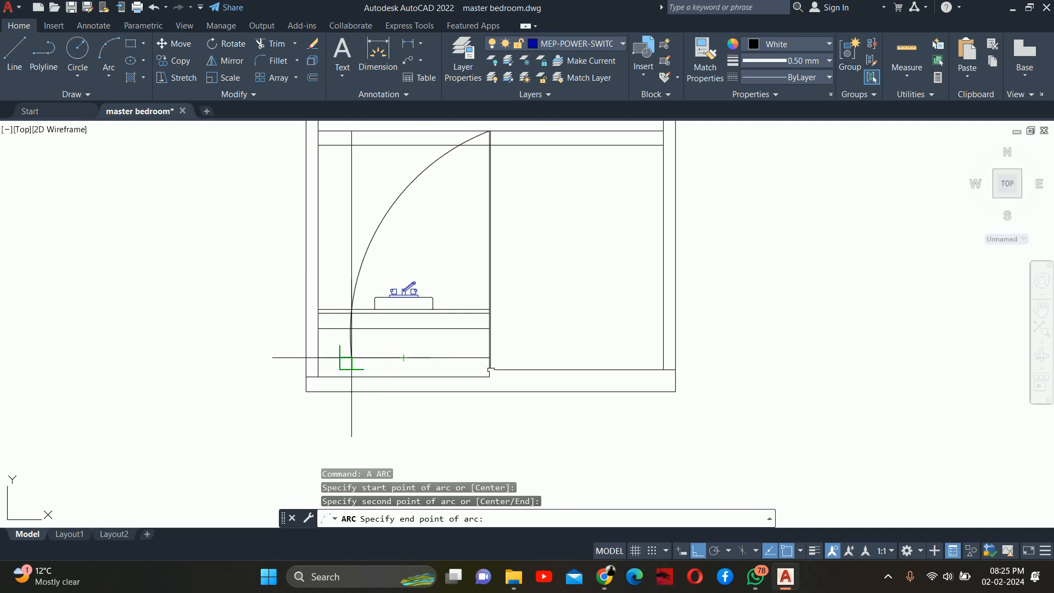
{"action": "key", "text": "Escape"}
{"action": "key", "text": "Escape"}
{"action": "key", "text": "Escape"}
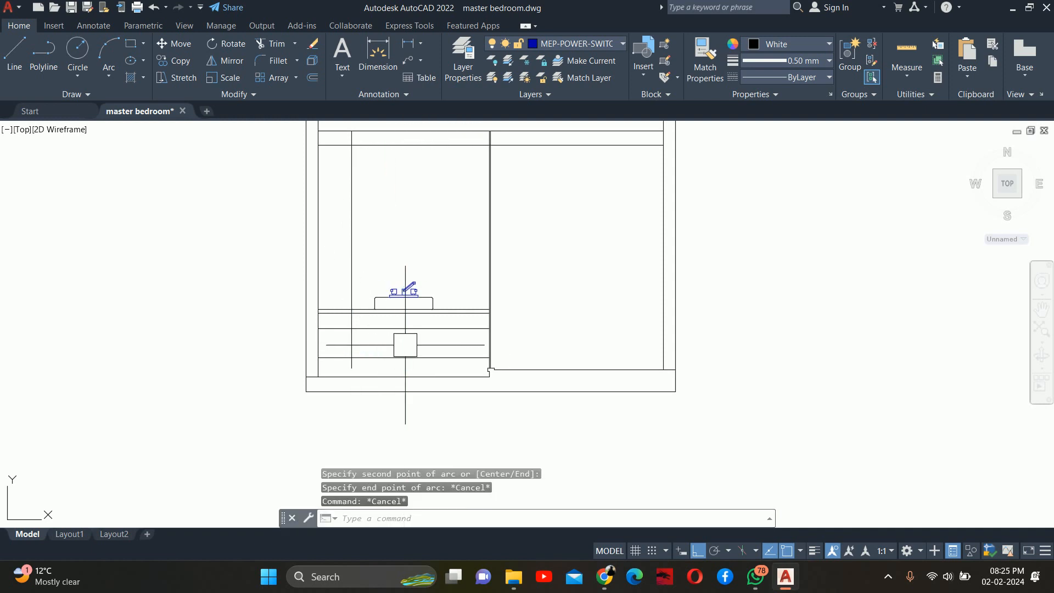
Step: Draw a three-point circle through the partition's top, the intersection of guide line and countertop, and the floor line's end below the partition
{"action": "middle_click_drag", "start_coordinate": [448, 346], "coordinate": [419, 376]}
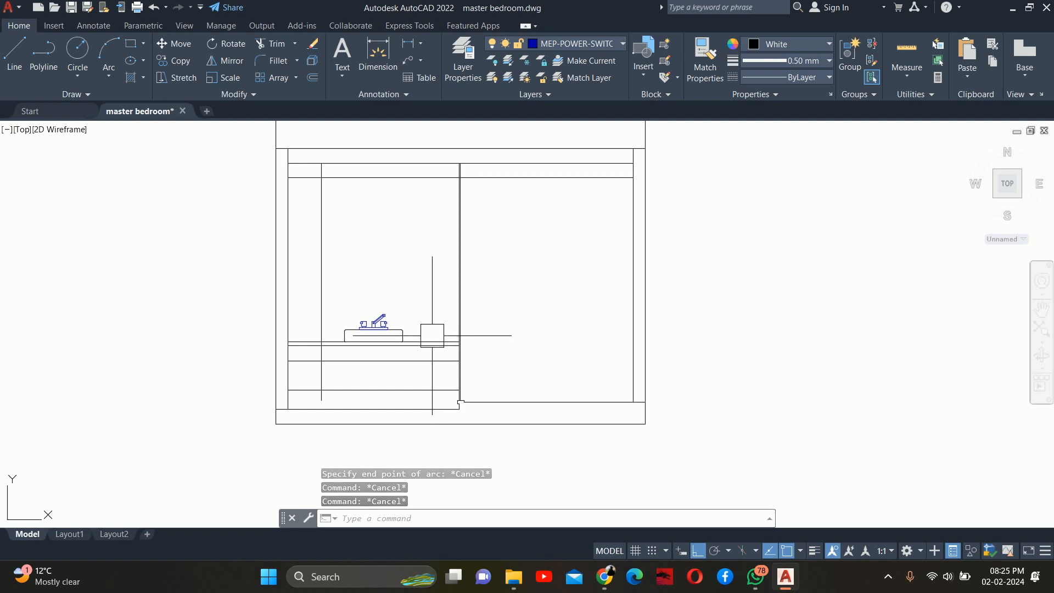
{"action": "type", "text": "c"}
{"action": "key", "text": "Return"}
{"action": "type", "text": "3"}
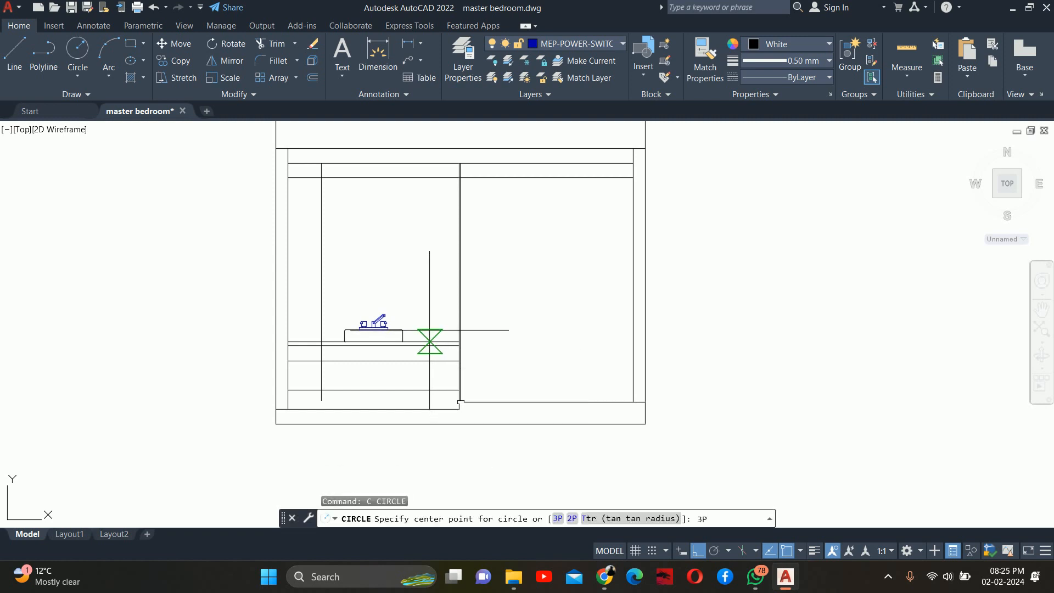
{"action": "type", "text": "P"}
{"action": "key", "text": "Return"}
{"action": "scroll", "coordinate": [455, 163], "scroll_direction": "up", "scroll_amount": 4}
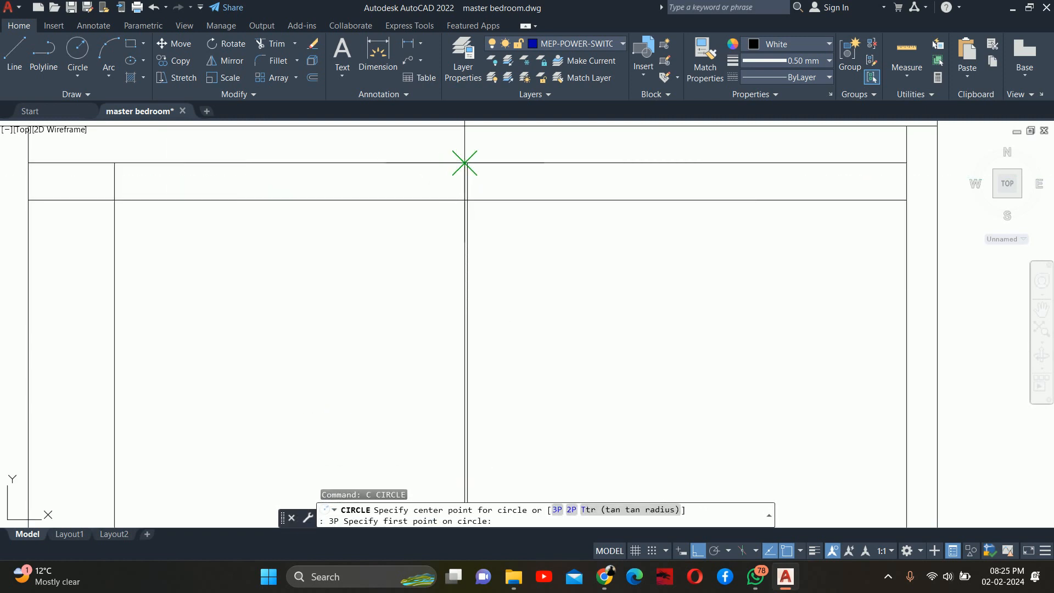
{"action": "left_click", "coordinate": [465, 163]}
{"action": "scroll", "coordinate": [404, 198], "scroll_direction": "down", "scroll_amount": 5}
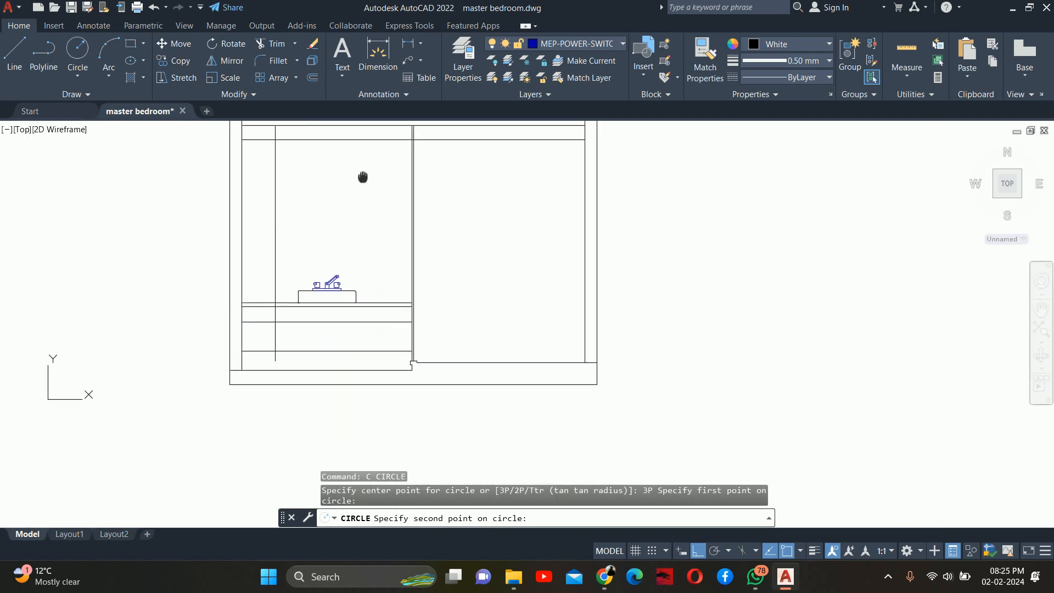
{"action": "left_click", "coordinate": [278, 295]}
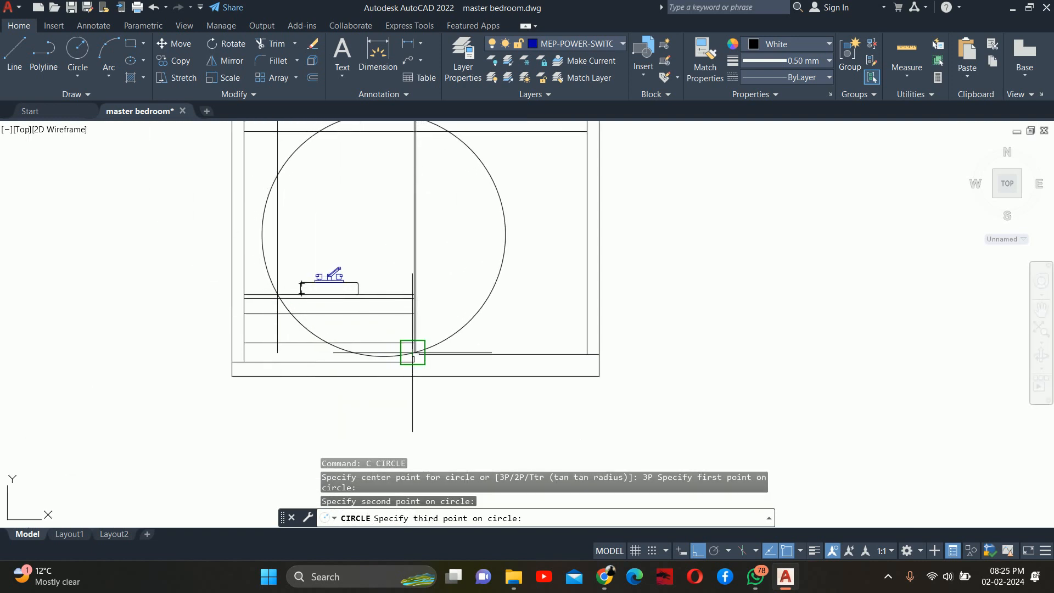
{"action": "scroll", "coordinate": [413, 353], "scroll_direction": "up", "scroll_amount": 1}
{"action": "scroll", "coordinate": [414, 354], "scroll_direction": "down", "scroll_amount": 3}
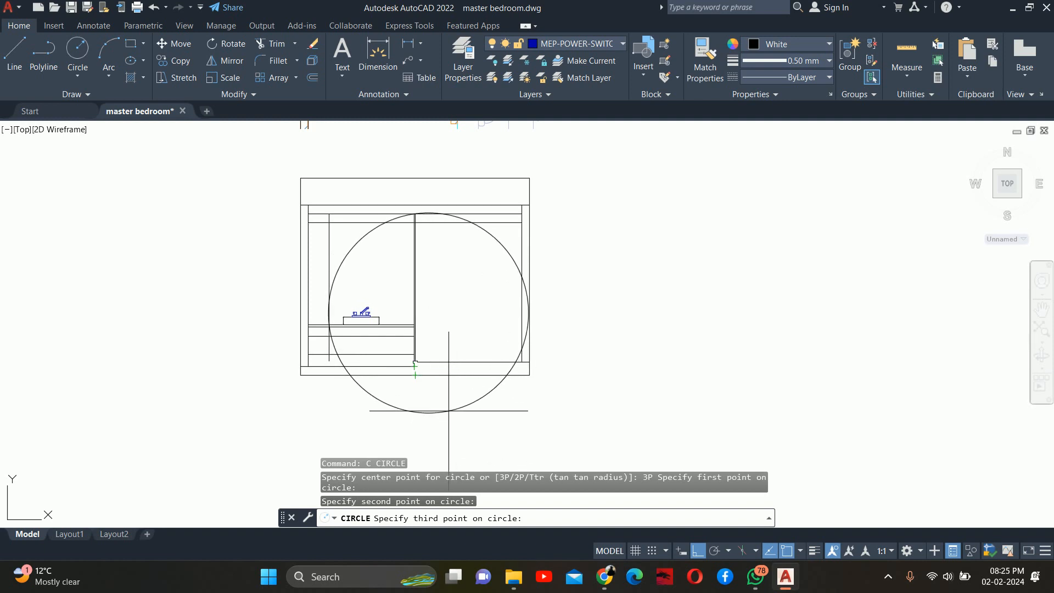
{"action": "scroll", "coordinate": [415, 369], "scroll_direction": "up", "scroll_amount": 5}
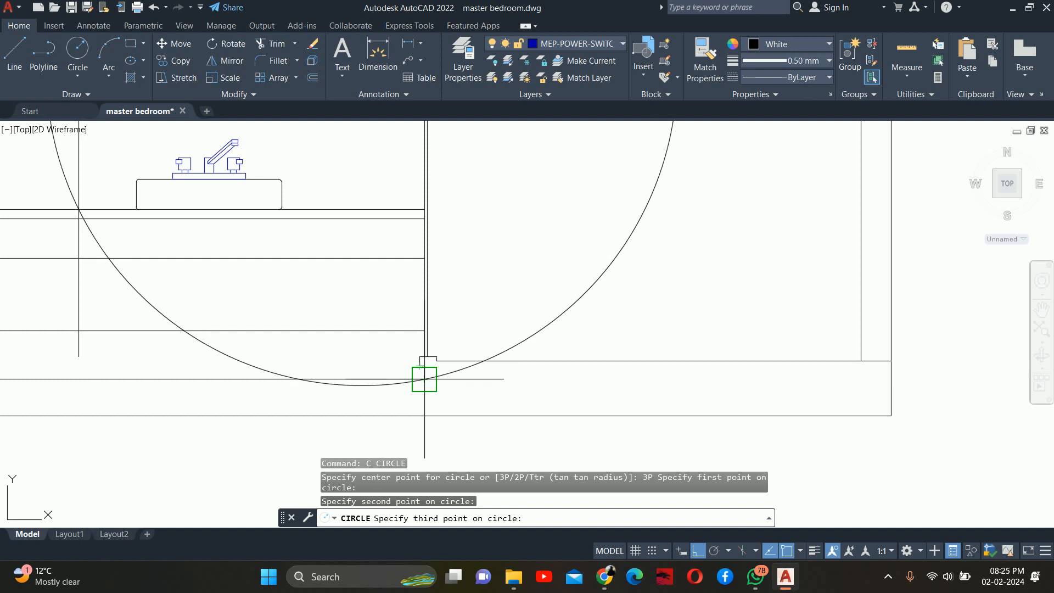
{"action": "left_click", "coordinate": [424, 379]}
{"action": "scroll", "coordinate": [434, 368], "scroll_direction": "down", "scroll_amount": 4}
{"action": "scroll", "coordinate": [431, 278], "scroll_direction": "up", "scroll_amount": 4}
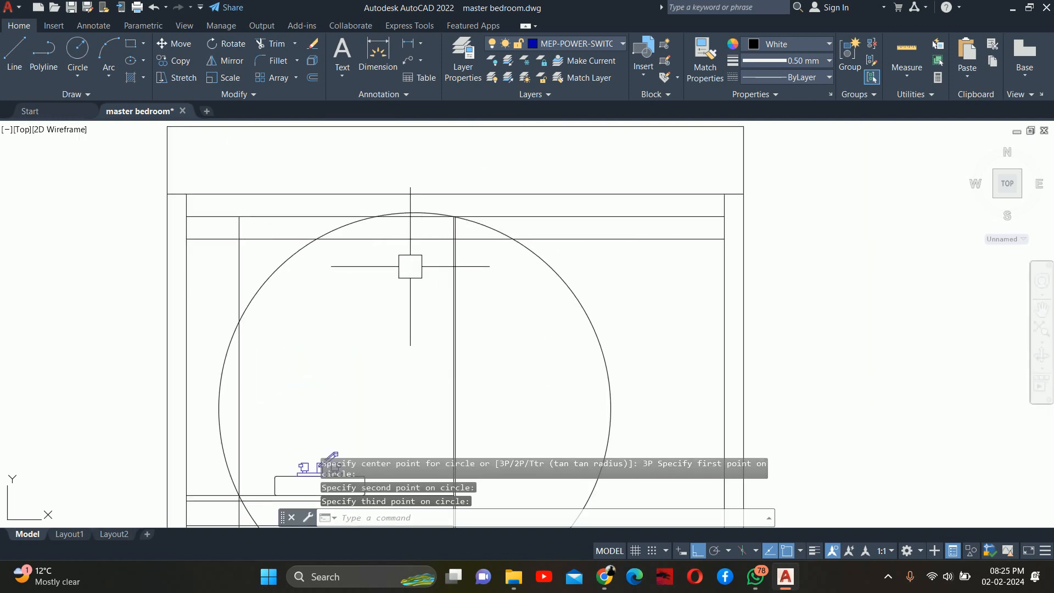
{"action": "middle_click_drag", "start_coordinate": [406, 301], "coordinate": [409, 203]}
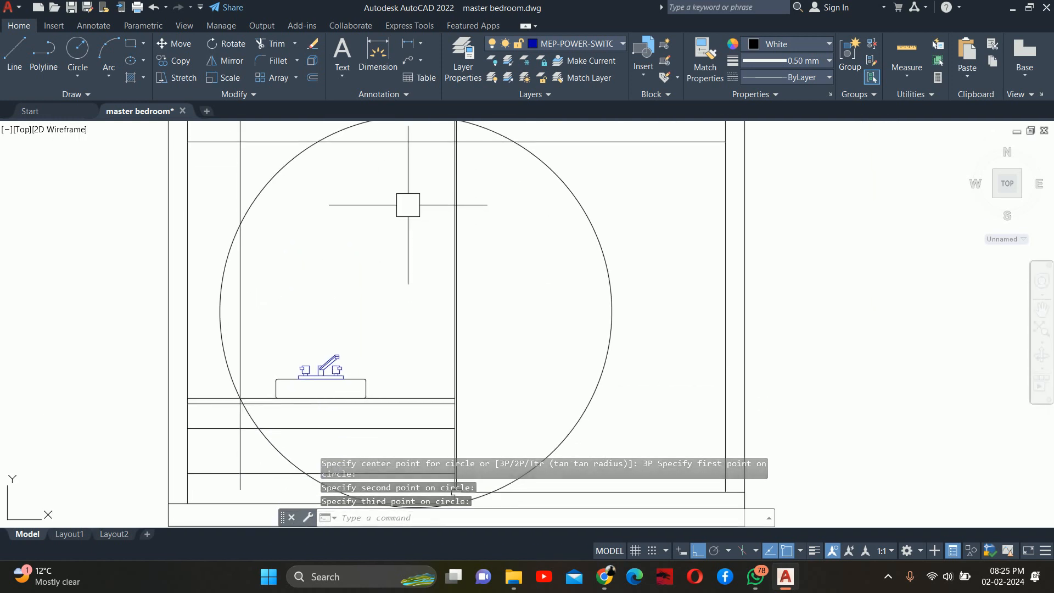
Step: Erase the three-point circle drawn across the basin and shower areas
{"action": "key", "text": "Escape"}
{"action": "key", "text": "Escape"}
{"action": "key", "text": "Escape"}
{"action": "scroll", "coordinate": [462, 287], "scroll_direction": "down", "scroll_amount": 2}
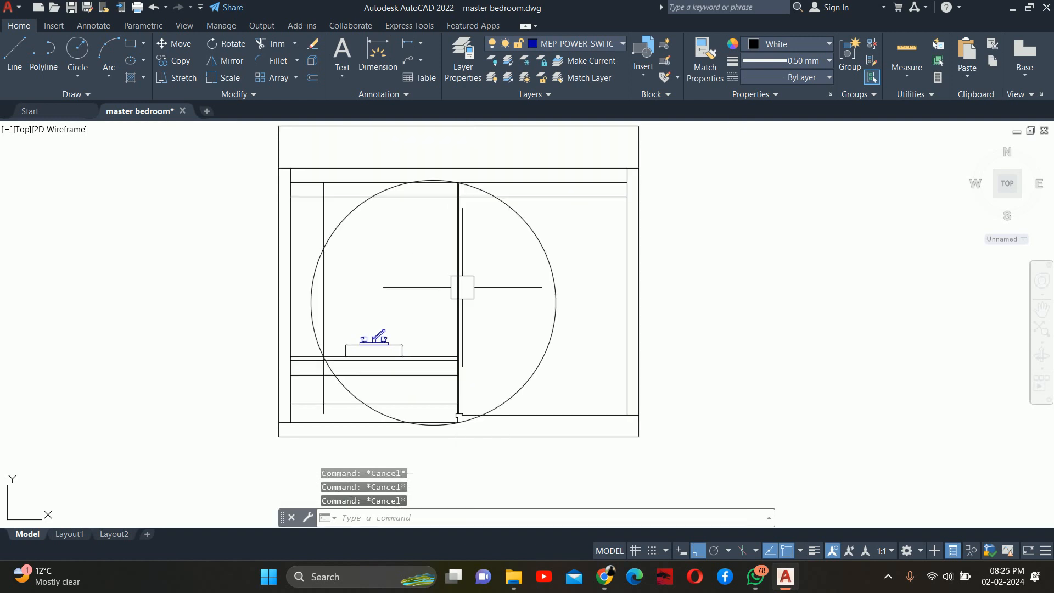
{"action": "left_click", "coordinate": [547, 265]}
{"action": "key", "text": "Escape"}
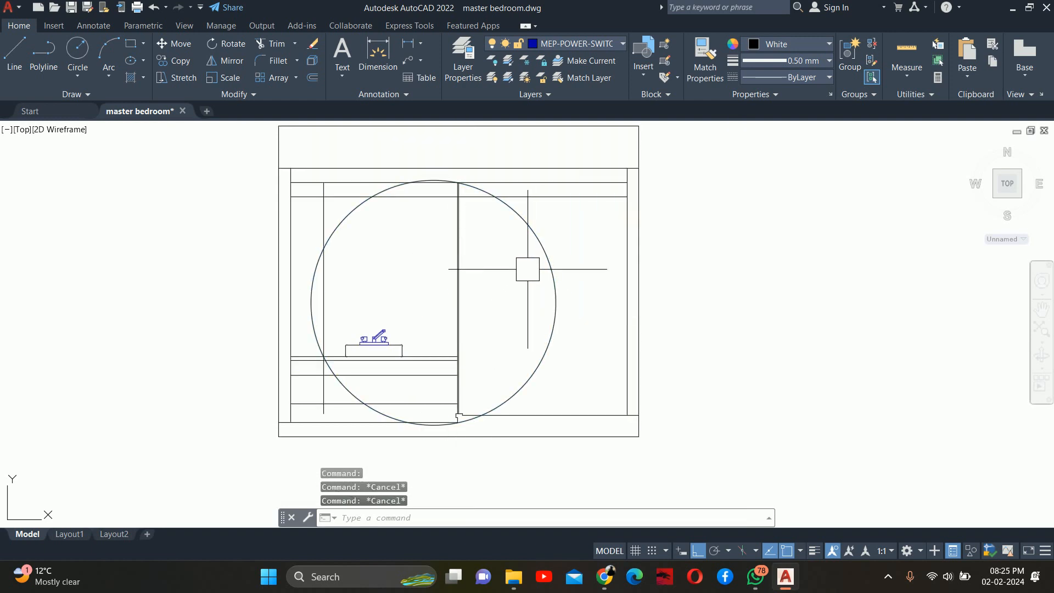
{"action": "left_click", "coordinate": [529, 257]}
{"action": "key", "text": "Delete"}
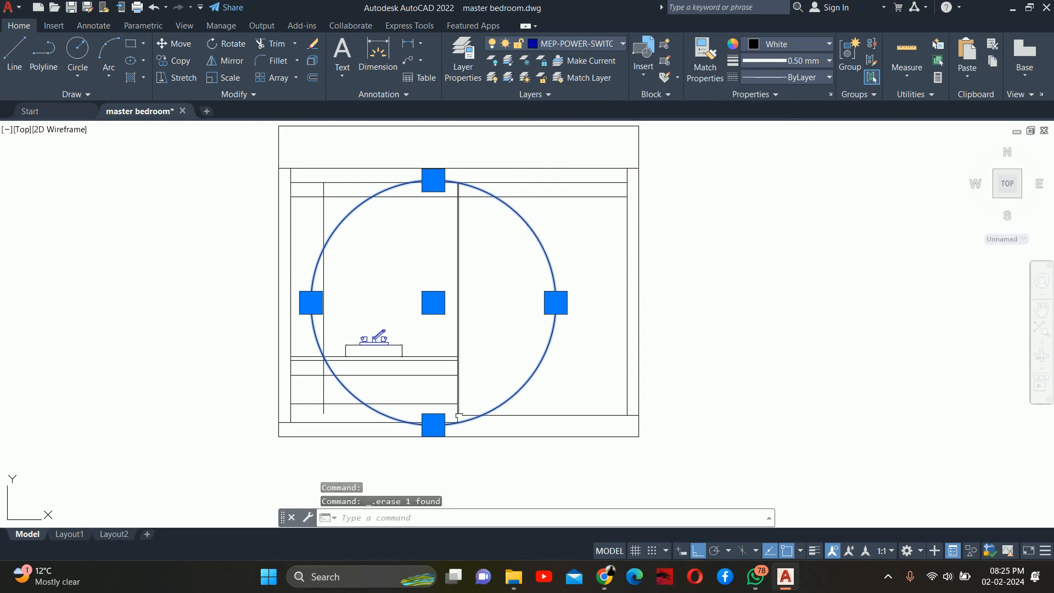
Step: Measure the vertical distance from the countertop to the top of the shower partition
{"action": "key", "text": "Return"}
{"action": "scroll", "coordinate": [448, 333], "scroll_direction": "up", "scroll_amount": 2}
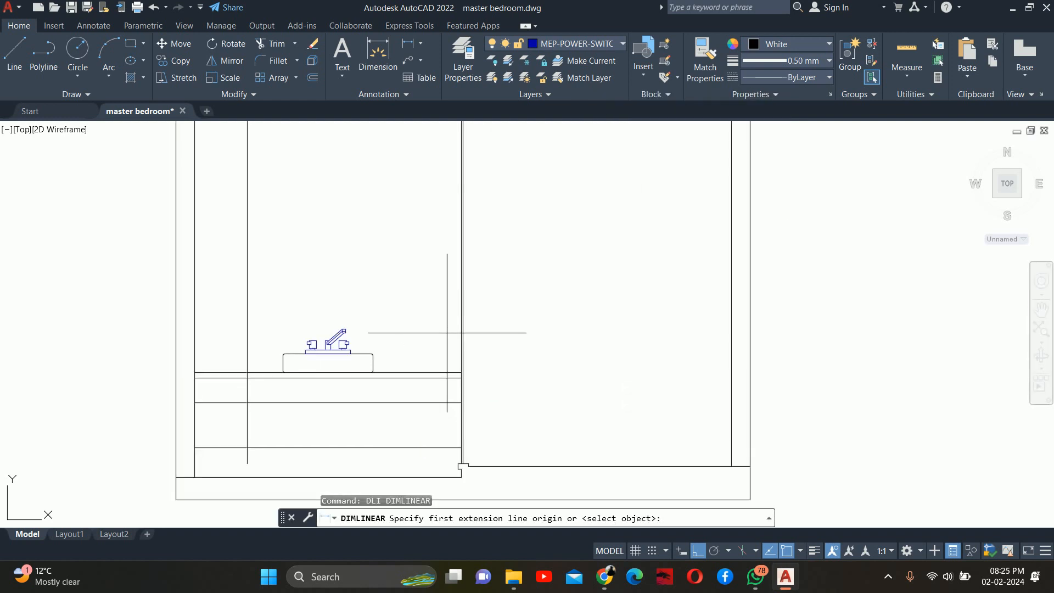
{"action": "left_click", "coordinate": [449, 373]}
{"action": "middle_click_drag", "start_coordinate": [453, 226], "coordinate": [432, 387]}
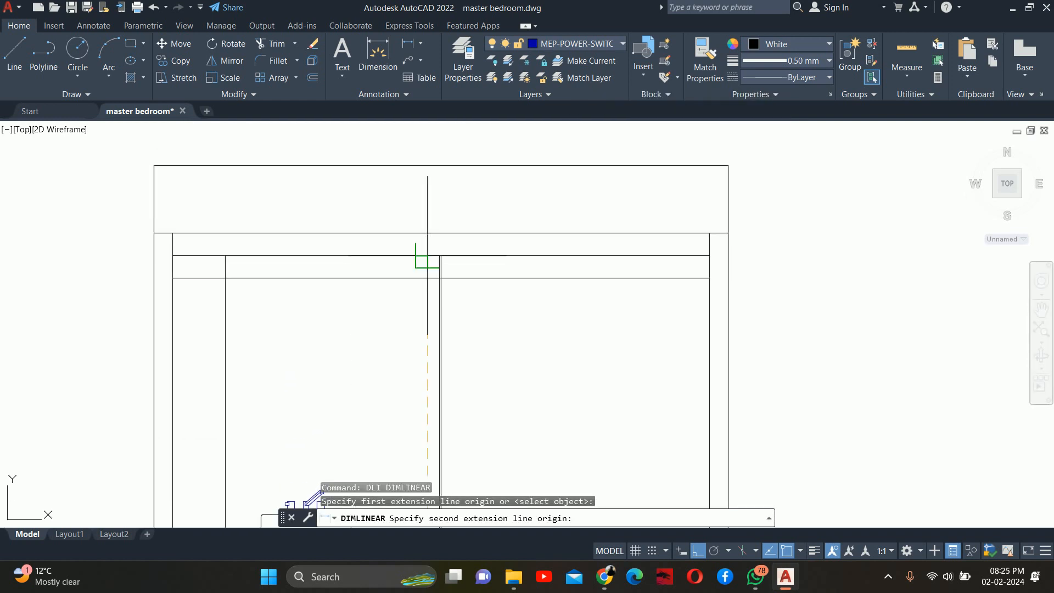
{"action": "left_click", "coordinate": [439, 256]}
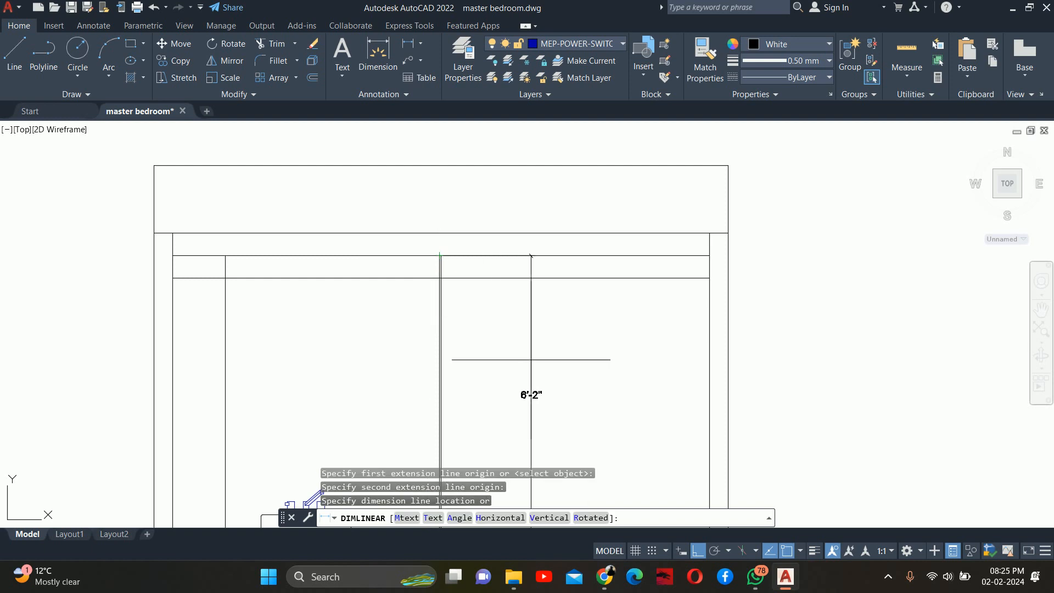
{"action": "middle_click_drag", "start_coordinate": [530, 358], "coordinate": [511, 256]}
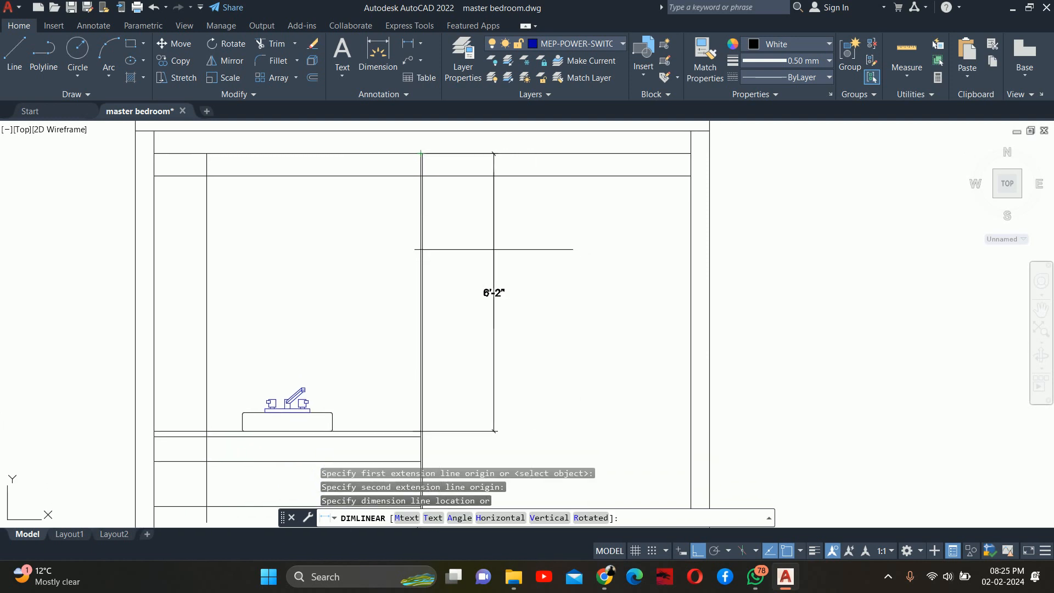
{"action": "key", "text": "Escape"}
{"action": "key", "text": "Escape"}
{"action": "key", "text": "Escape"}
{"action": "scroll", "coordinate": [470, 295], "scroll_direction": "down", "scroll_amount": 4}
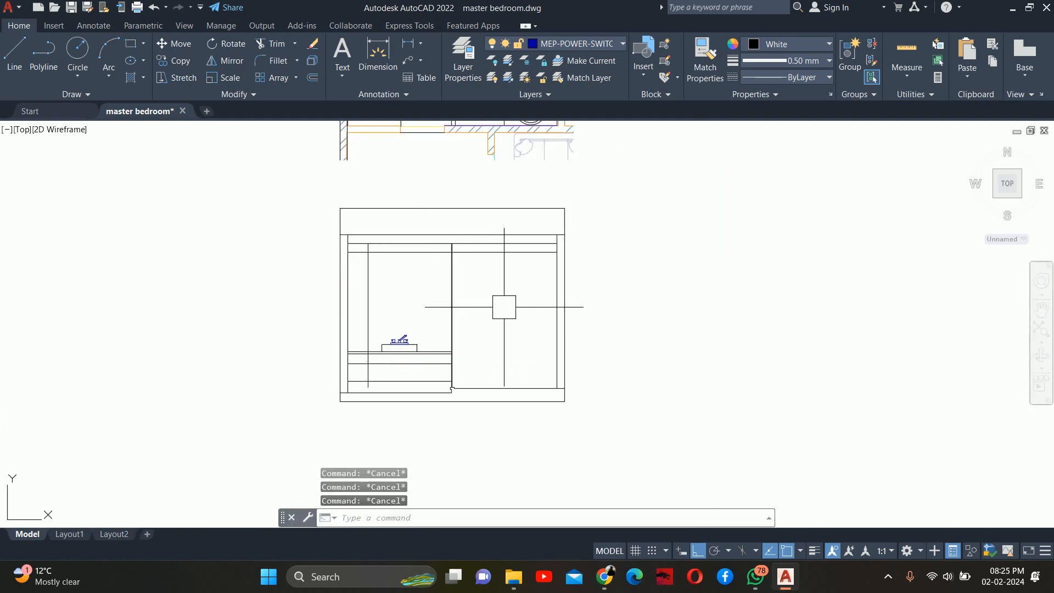
Step: Draw a 6' vertical construction line in the empty space beside the elevation
{"action": "middle_click_drag", "start_coordinate": [503, 305], "coordinate": [415, 298]}
{"action": "type", "text": "l"}
{"action": "key", "text": "Return"}
{"action": "left_click", "coordinate": [660, 358]}
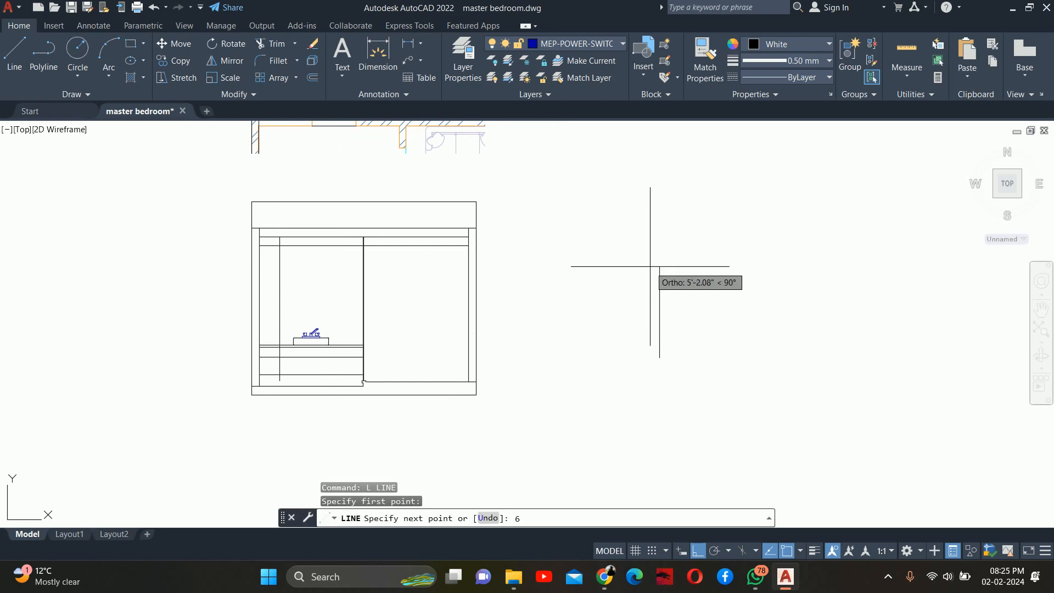
{"action": "type", "text": "'"}
{"action": "key", "text": "Return"}
{"action": "key", "text": "Return"}
{"action": "key", "text": "Return"}
{"action": "left_click", "coordinate": [659, 358]}
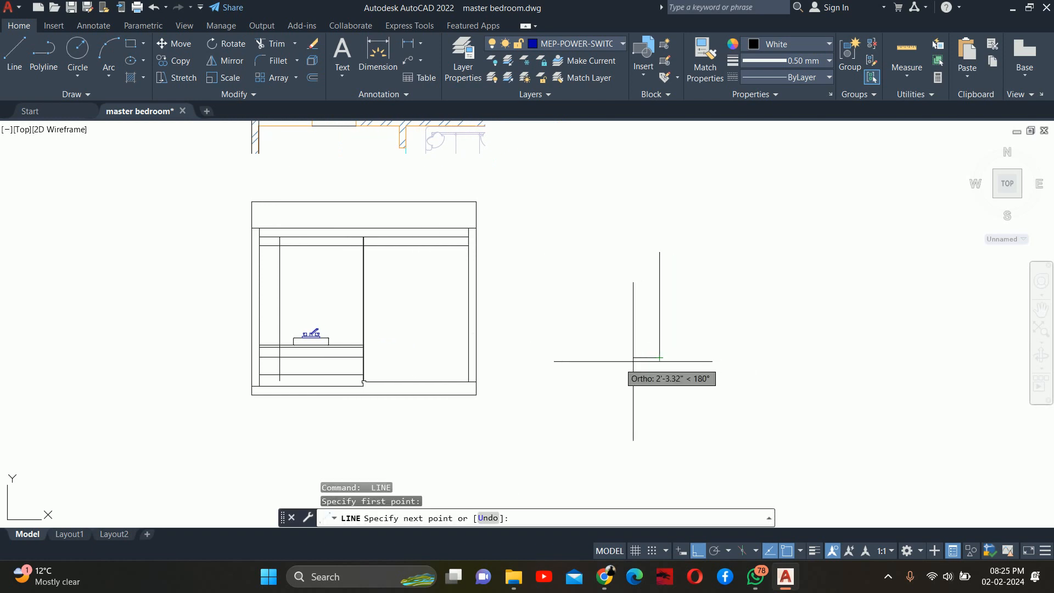
{"action": "key", "text": "Escape"}
{"action": "key", "text": "Escape"}
{"action": "key", "text": "Escape"}
{"action": "key", "text": "Escape"}
Step: Measure the horizontal distance between the vertical guide line and the shower partition
{"action": "type", "text": "D"}
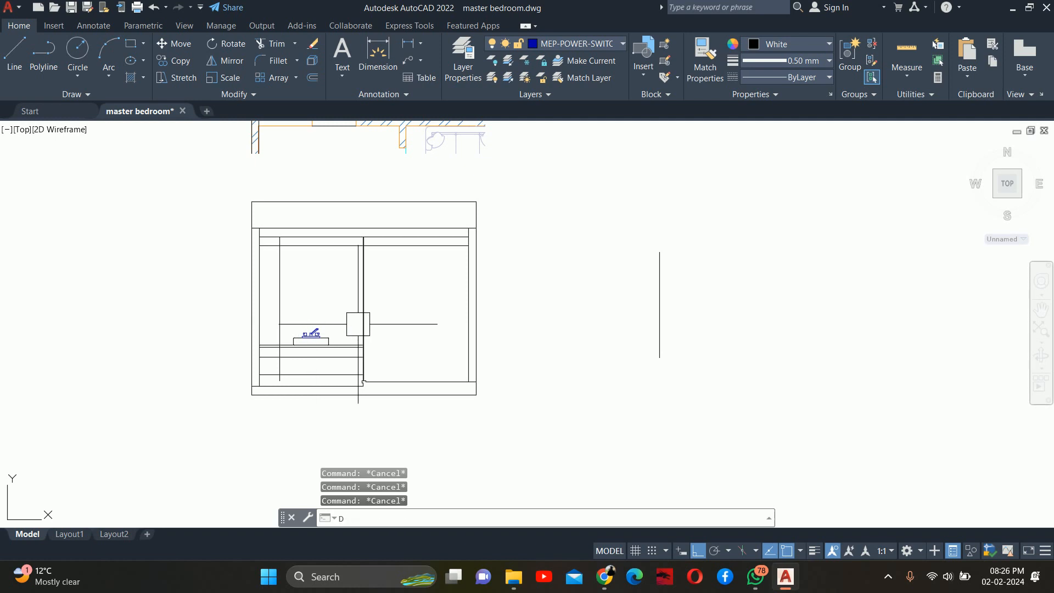
{"action": "type", "text": "LI"}
{"action": "key", "text": "Return"}
{"action": "scroll", "coordinate": [280, 287], "scroll_direction": "up", "scroll_amount": 2}
{"action": "left_click", "coordinate": [279, 284]}
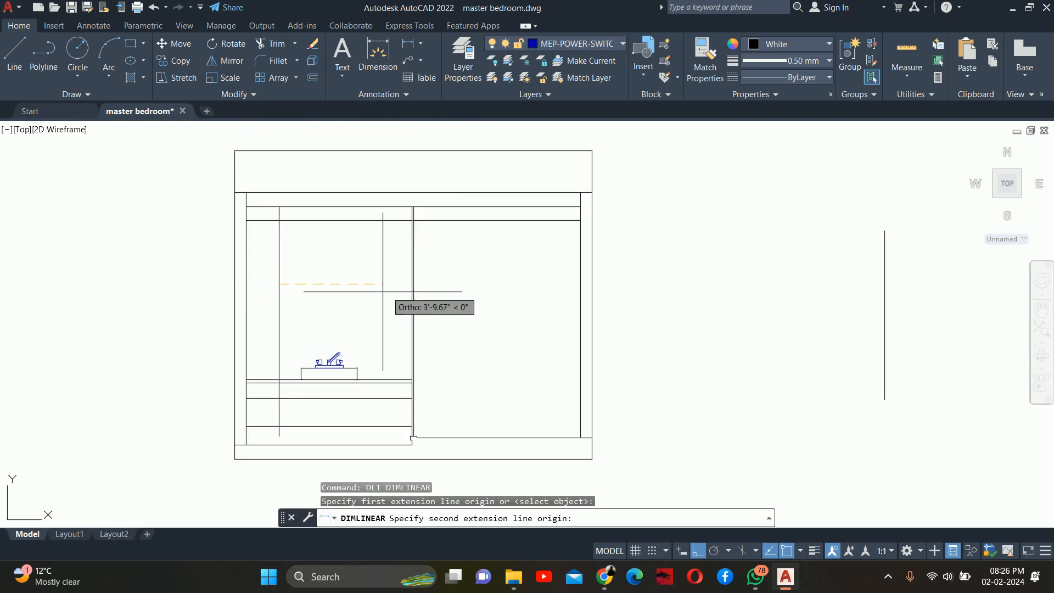
{"action": "left_click", "coordinate": [412, 285]}
{"action": "scroll", "coordinate": [357, 281], "scroll_direction": "up", "scroll_amount": 4}
{"action": "scroll", "coordinate": [355, 281], "scroll_direction": "up", "scroll_amount": 2}
{"action": "key", "text": "Escape"}
{"action": "key", "text": "Escape"}
{"action": "key", "text": "Escape"}
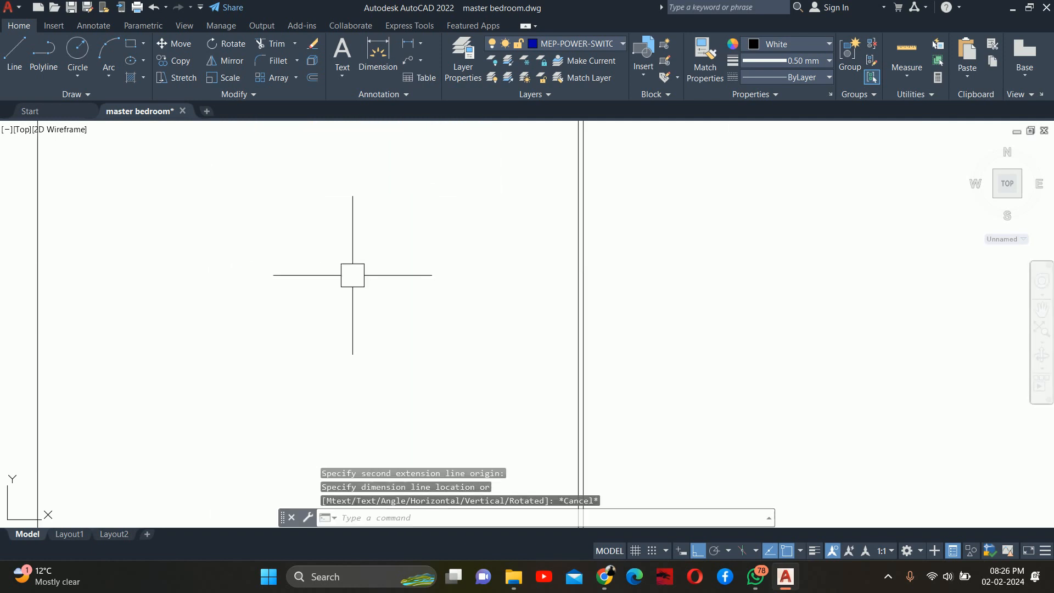
Step: Measure the horizontal distance between the vertical guide line and the side wall near the basin
{"action": "scroll", "coordinate": [352, 277], "scroll_direction": "down", "scroll_amount": 4}
{"action": "key", "text": "Return"}
{"action": "left_click", "coordinate": [229, 335]}
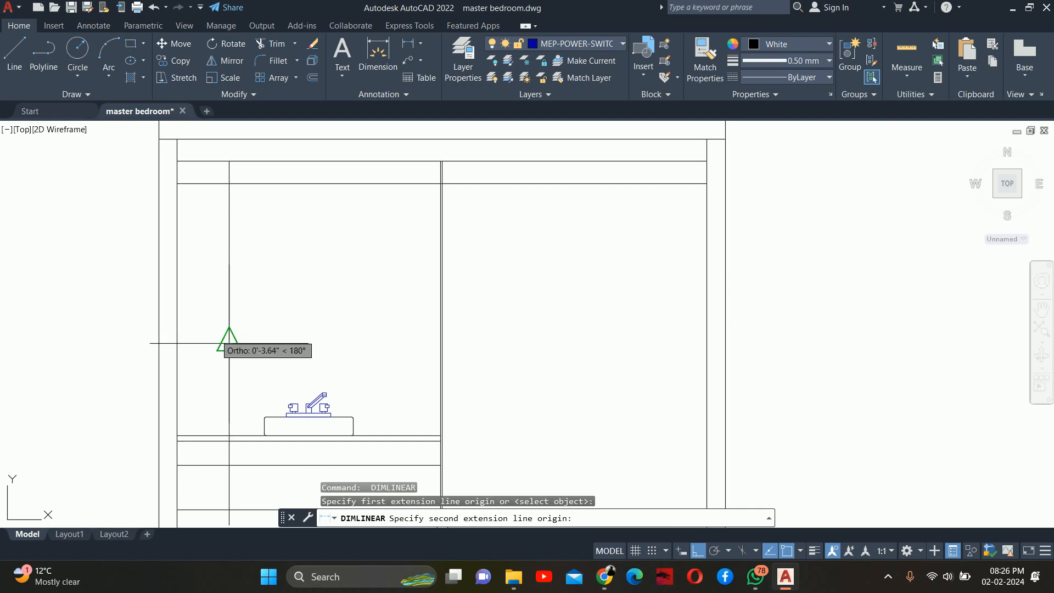
{"action": "left_click", "coordinate": [177, 335]}
{"action": "scroll", "coordinate": [200, 306], "scroll_direction": "up", "scroll_amount": 4}
{"action": "scroll", "coordinate": [201, 306], "scroll_direction": "down", "scroll_amount": 4}
{"action": "key", "text": "Escape"}
{"action": "key", "text": "Escape"}
{"action": "key", "text": "Escape"}
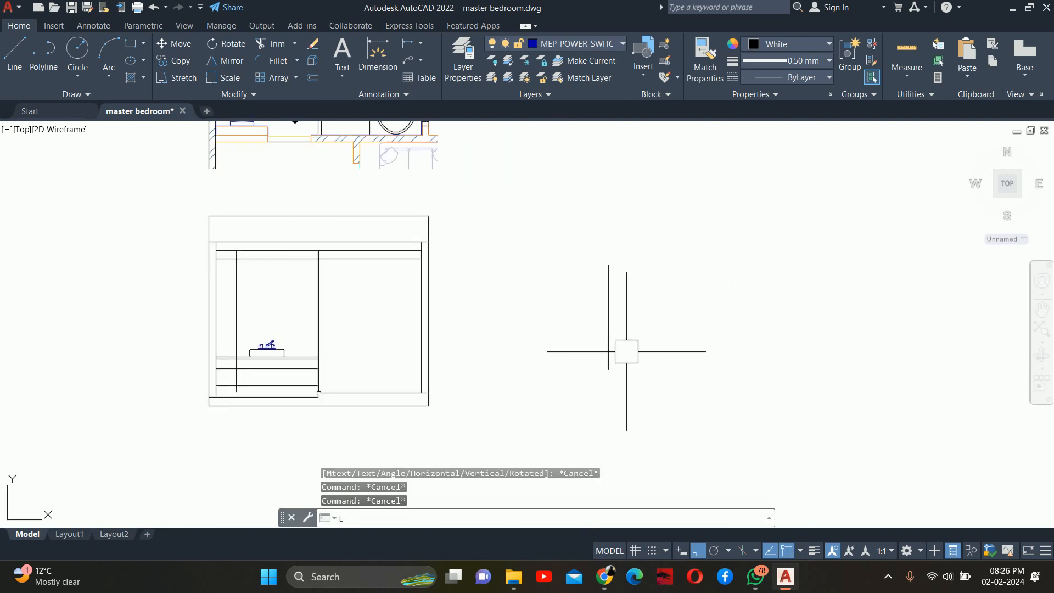
Step: Draw a 4'9" horizontal construction line from the lower end of the 6' line toward the elevation
{"action": "type", "text": "l"}
{"action": "key", "text": "Return"}
{"action": "left_click", "coordinate": [608, 362]}
{"action": "type", "text": "4'9"}
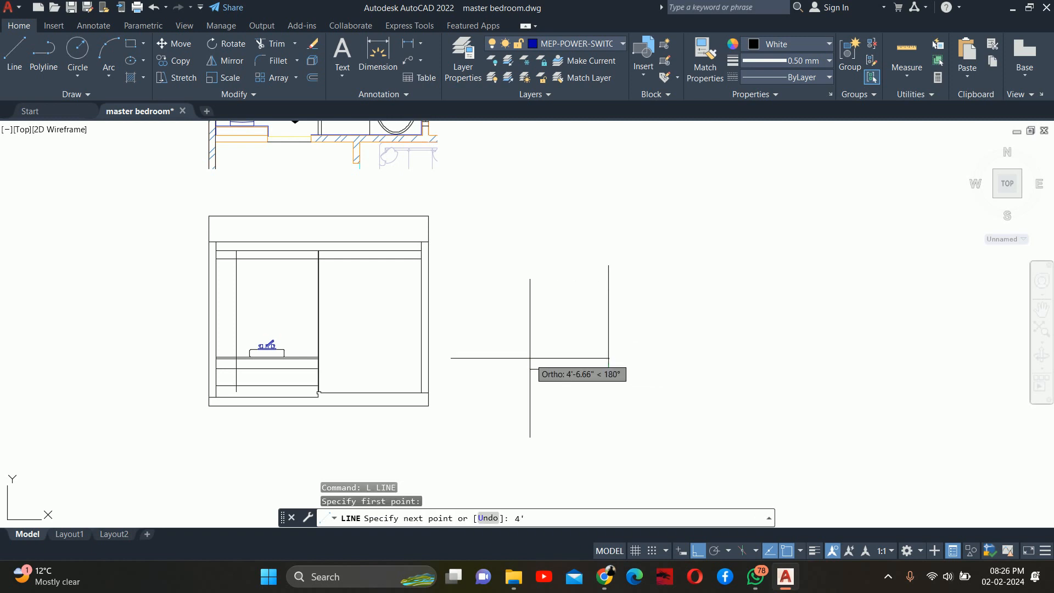
{"action": "key", "text": "Return"}
{"action": "key", "text": "Escape"}
{"action": "key", "text": "Escape"}
{"action": "middle_click_drag", "start_coordinate": [568, 335], "coordinate": [500, 332]}
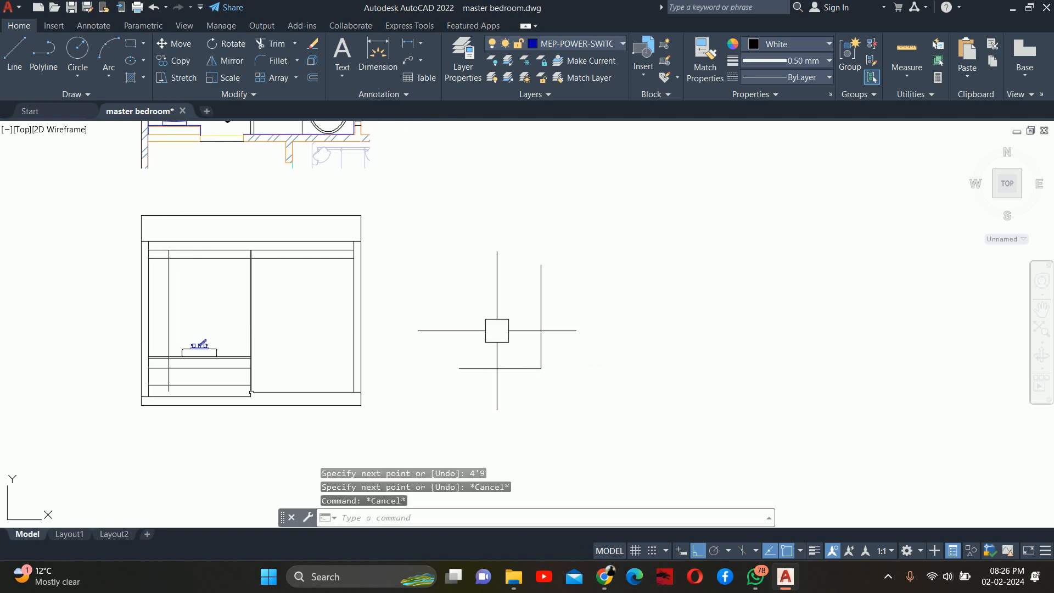
{"action": "key", "text": "Escape"}
{"action": "key", "text": "Escape"}
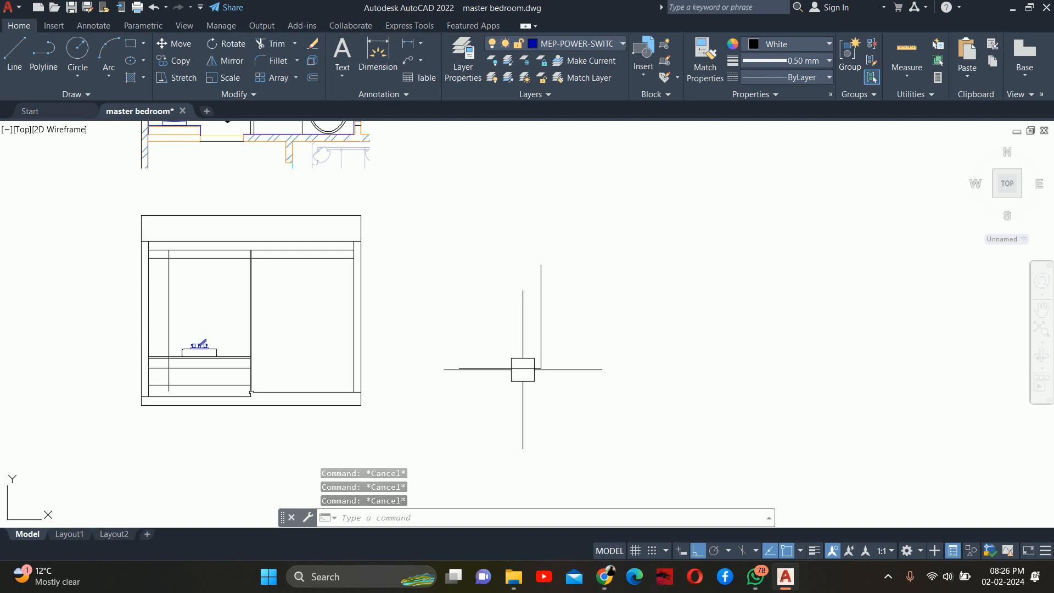
Step: Draw an arc from the horizontal line's free end to the vertical line's upper end, with a vertical start direction
{"action": "type", "text": "ca"}
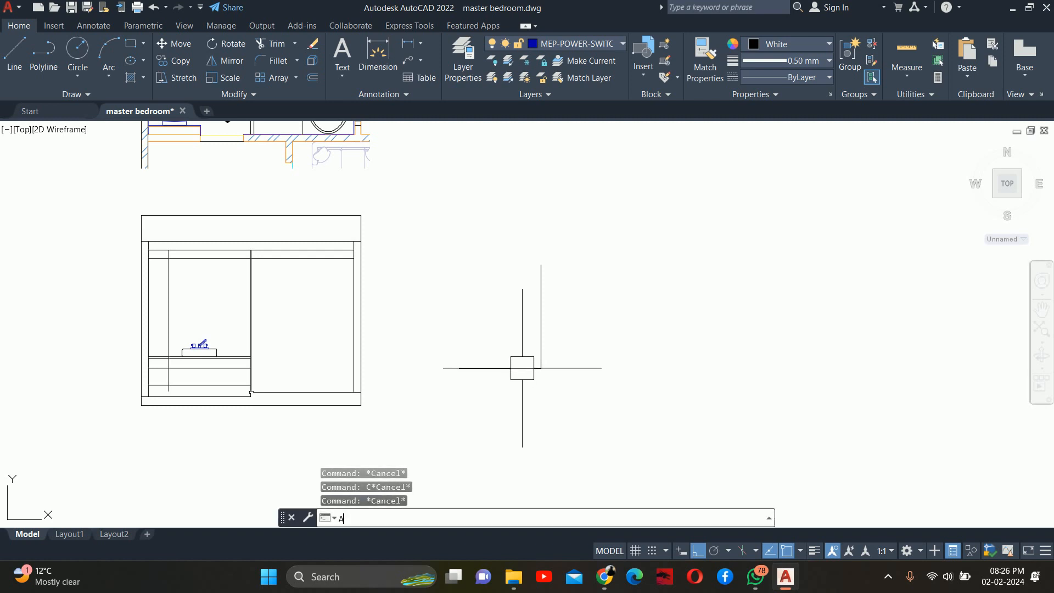
{"action": "key", "text": "Return"}
{"action": "left_click", "coordinate": [459, 368]}
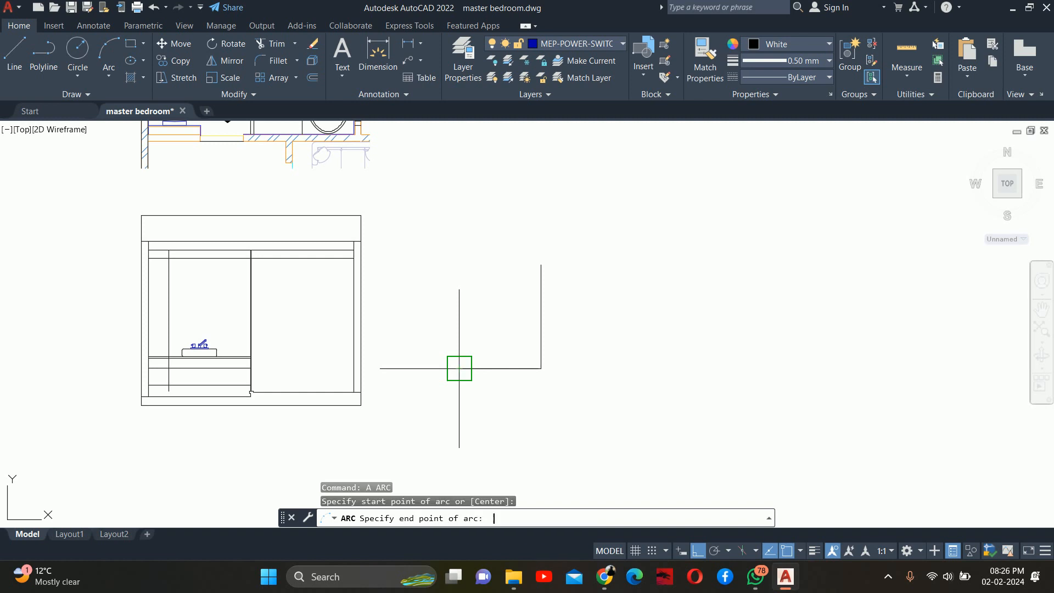
{"action": "left_click", "coordinate": [541, 266]}
{"action": "type", "text": "D"}
{"action": "key", "text": "Return"}
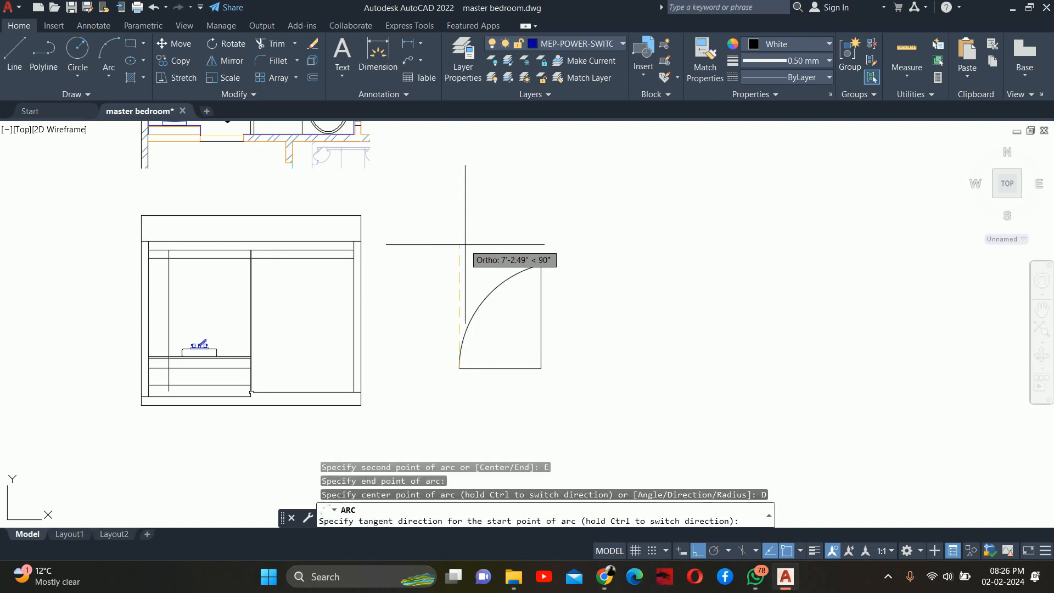
{"action": "key", "text": "Escape"}
{"action": "key", "text": "Escape"}
{"action": "key", "text": "Escape"}
{"action": "key", "text": "Escape"}
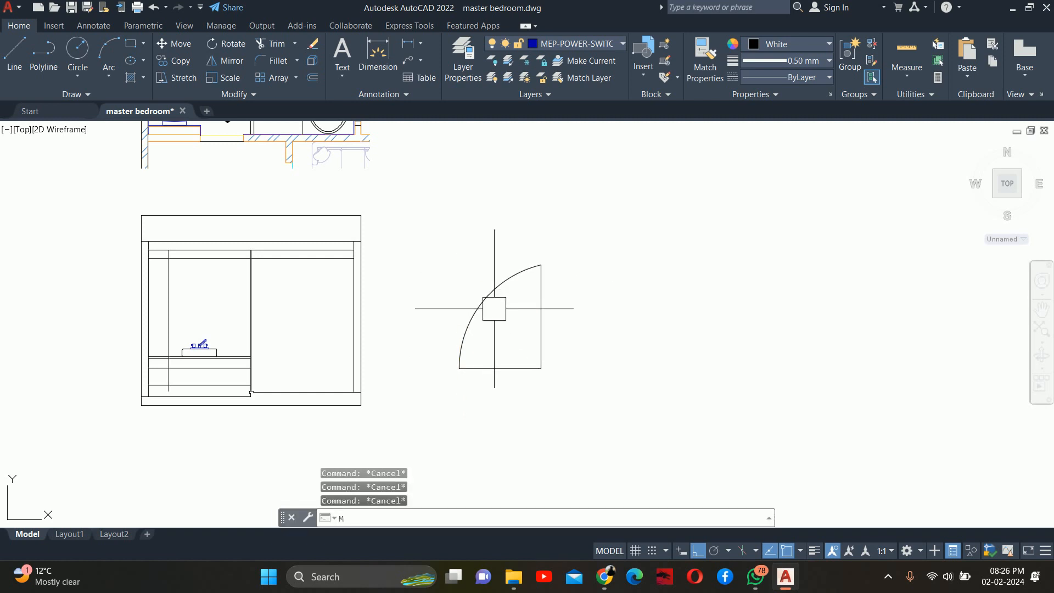
Step: Move the arc from the construction lines' corner to the point where the countertop meets the shower partition
{"action": "type", "text": "M"}
{"action": "key", "text": "Return"}
{"action": "left_click", "coordinate": [484, 293]}
{"action": "key", "text": "Return"}
{"action": "left_click", "coordinate": [541, 368]}
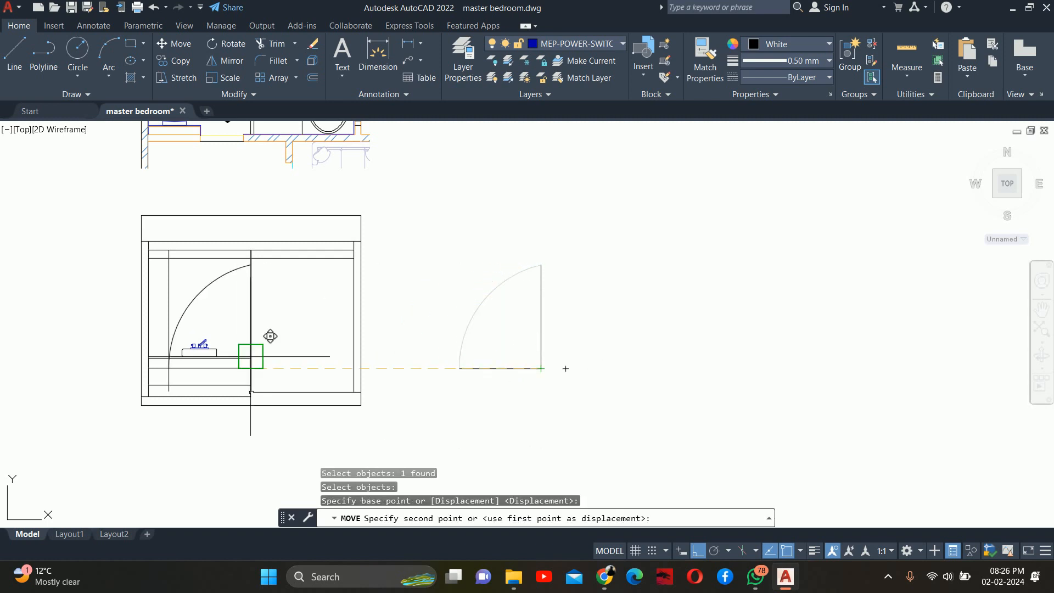
{"action": "scroll", "coordinate": [250, 346], "scroll_direction": "up", "scroll_amount": 5}
{"action": "left_click", "coordinate": [266, 367]}
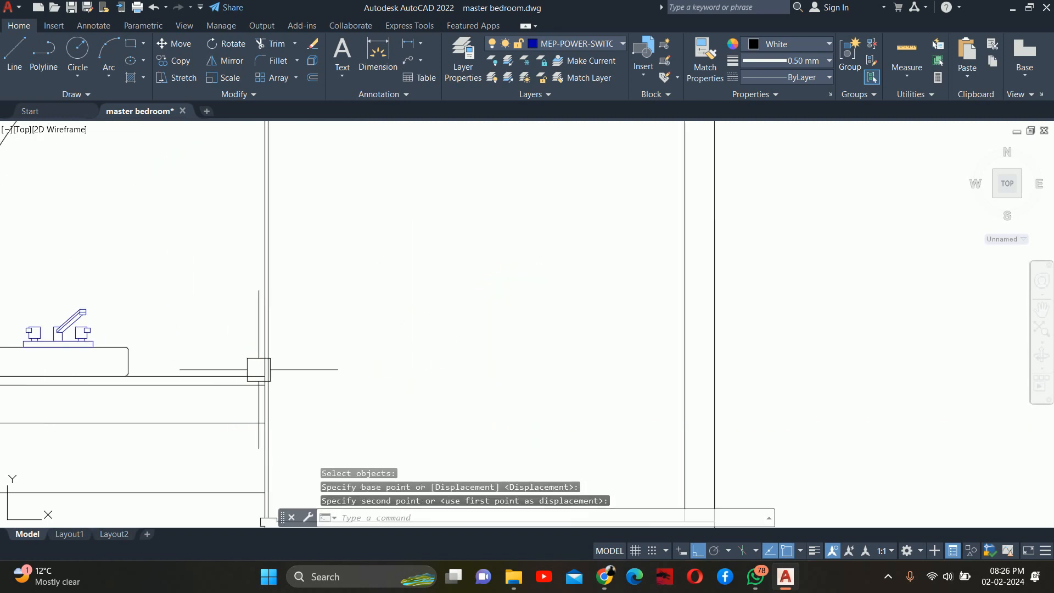
{"action": "key", "text": "Escape"}
{"action": "key", "text": "Escape"}
{"action": "key", "text": "Escape"}
{"action": "scroll", "coordinate": [259, 370], "scroll_direction": "down", "scroll_amount": 5}
{"action": "scroll", "coordinate": [312, 283], "scroll_direction": "up", "scroll_amount": 3}
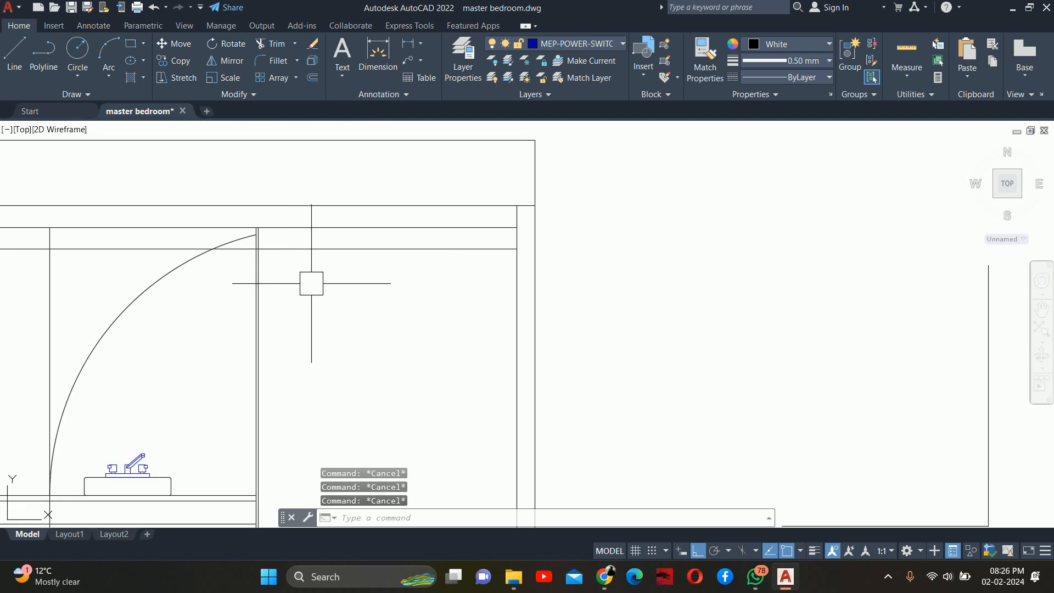
Step: Erase the lower of the two horizontal lines below the ceiling and both construction lines beside the elevation
{"action": "left_click", "coordinate": [318, 249]}
{"action": "scroll", "coordinate": [319, 250], "scroll_direction": "down", "scroll_amount": 5}
{"action": "key", "text": "Delete"}
{"action": "left_click", "coordinate": [560, 366]}
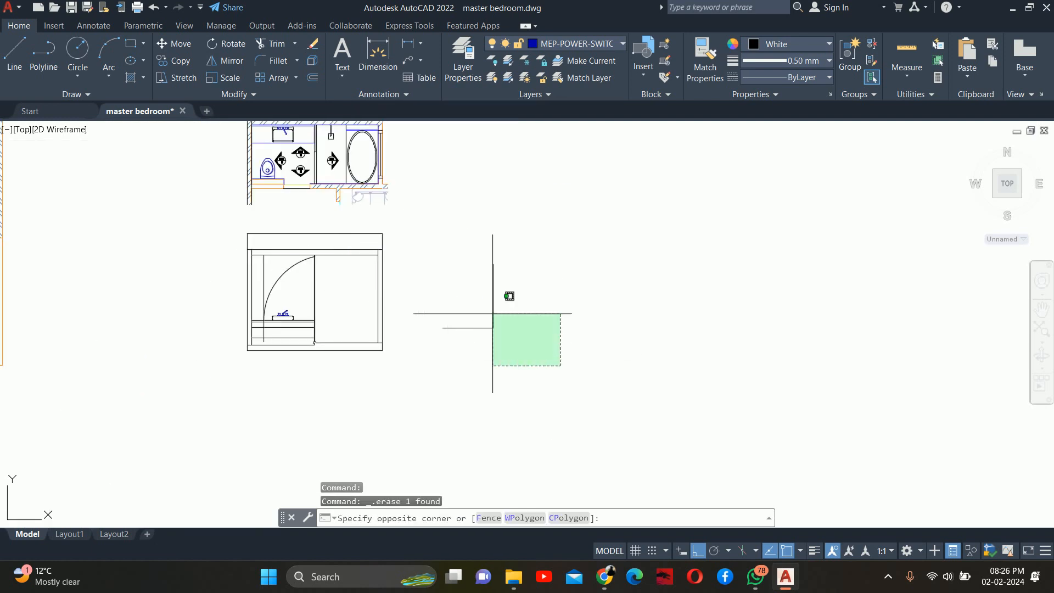
{"action": "left_click", "coordinate": [493, 314]}
{"action": "key", "text": "Delete"}
Step: Erase the vertical guide line between the side wall and the basin
{"action": "scroll", "coordinate": [255, 294], "scroll_direction": "up", "scroll_amount": 3}
{"action": "left_click", "coordinate": [278, 252]}
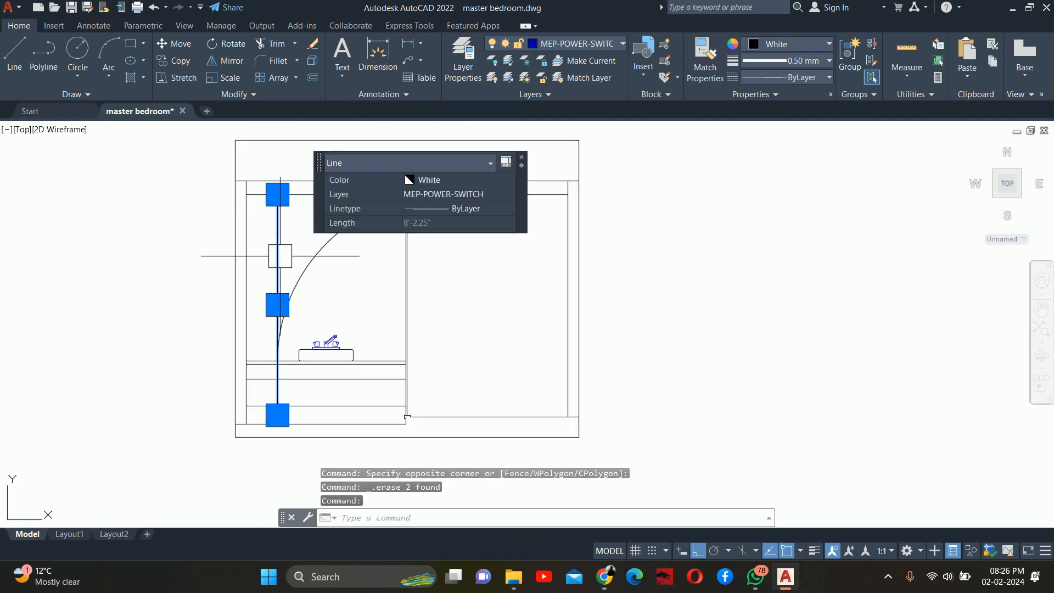
{"action": "key", "text": "Delete"}
{"action": "middle_click_drag", "start_coordinate": [338, 332], "coordinate": [342, 331]}
{"action": "key", "text": "Escape"}
{"action": "key", "text": "Escape"}
Step: Stretch the mirror arc's midpoint horizontally about 10" toward the side wall to make the curve fuller
{"action": "left_click", "coordinate": [318, 257]}
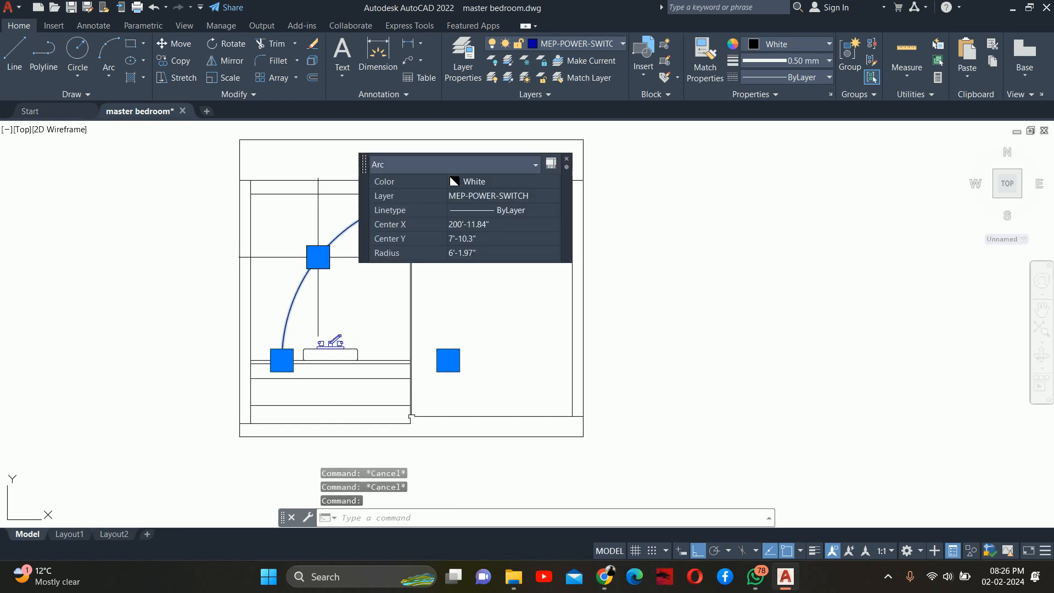
{"action": "scroll", "coordinate": [318, 257], "scroll_direction": "up", "scroll_amount": 5}
{"action": "left_click", "coordinate": [318, 257]}
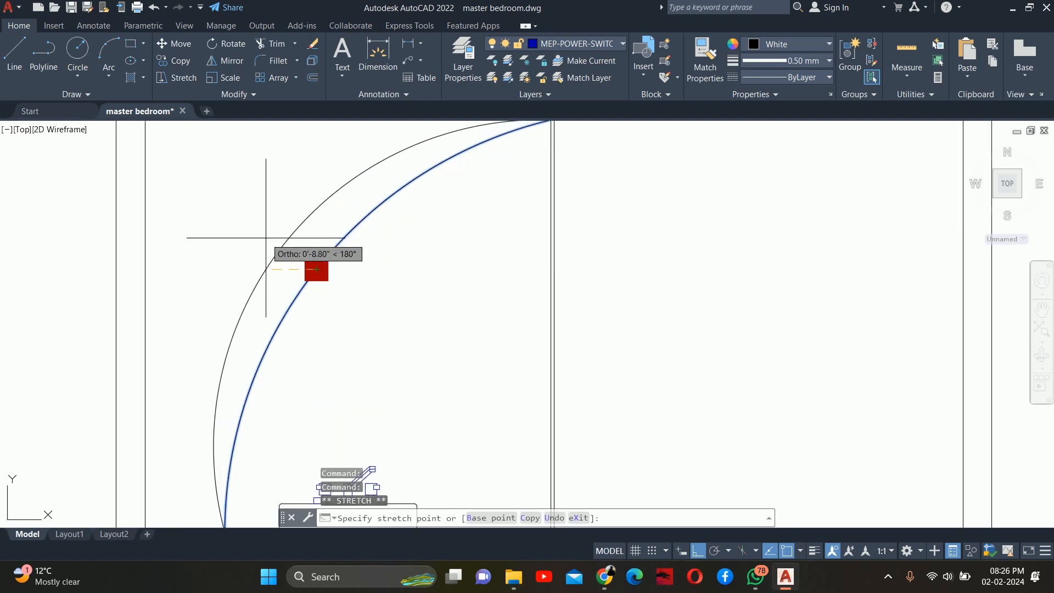
{"action": "scroll", "coordinate": [266, 238], "scroll_direction": "down", "scroll_amount": 2}
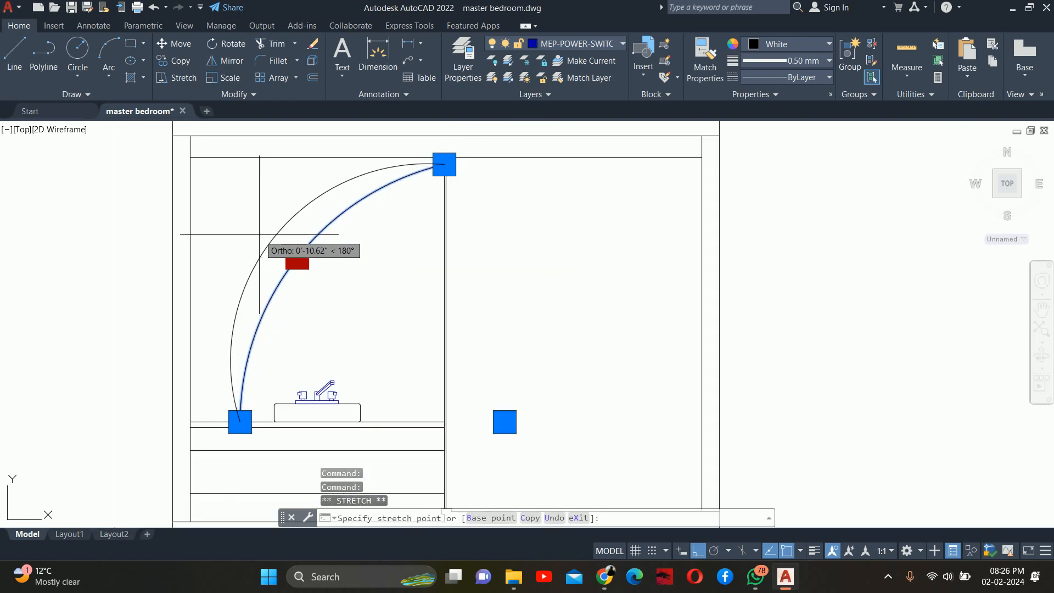
{"action": "key", "text": "Escape"}
{"action": "key", "text": "Escape"}
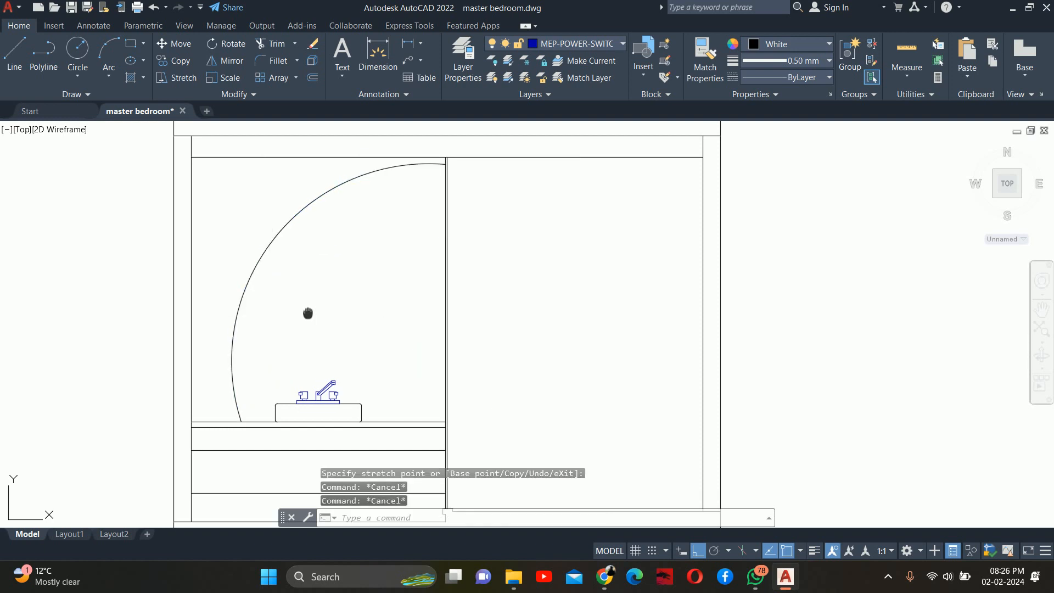
{"action": "middle_click_drag", "start_coordinate": [306, 313], "coordinate": [294, 271]}
{"action": "scroll", "coordinate": [345, 223], "scroll_direction": "down", "scroll_amount": 2}
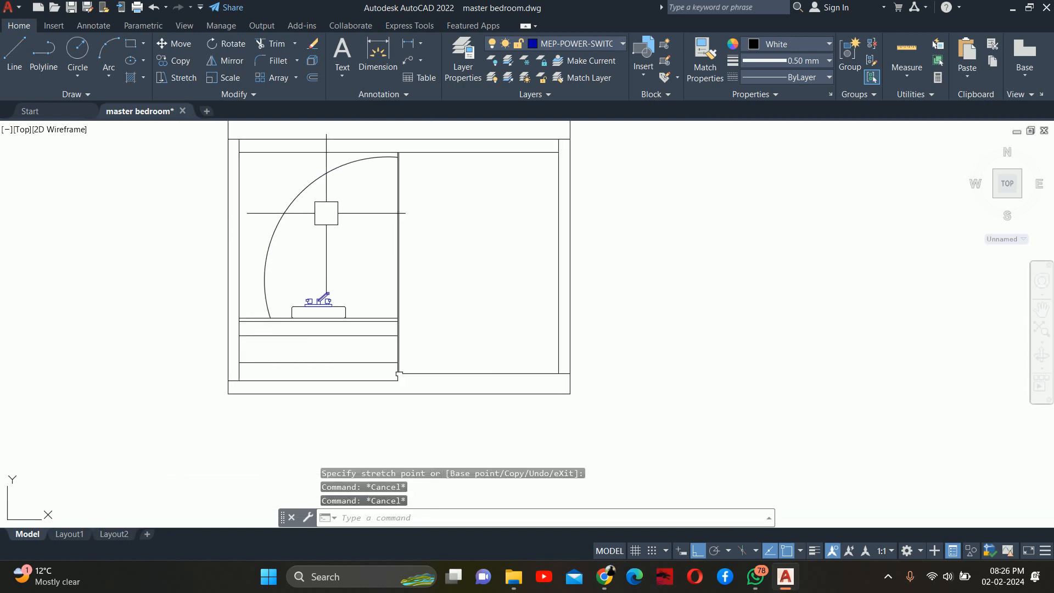
{"action": "key", "text": "Escape"}
{"action": "middle_click_drag", "start_coordinate": [293, 239], "coordinate": [318, 281]}
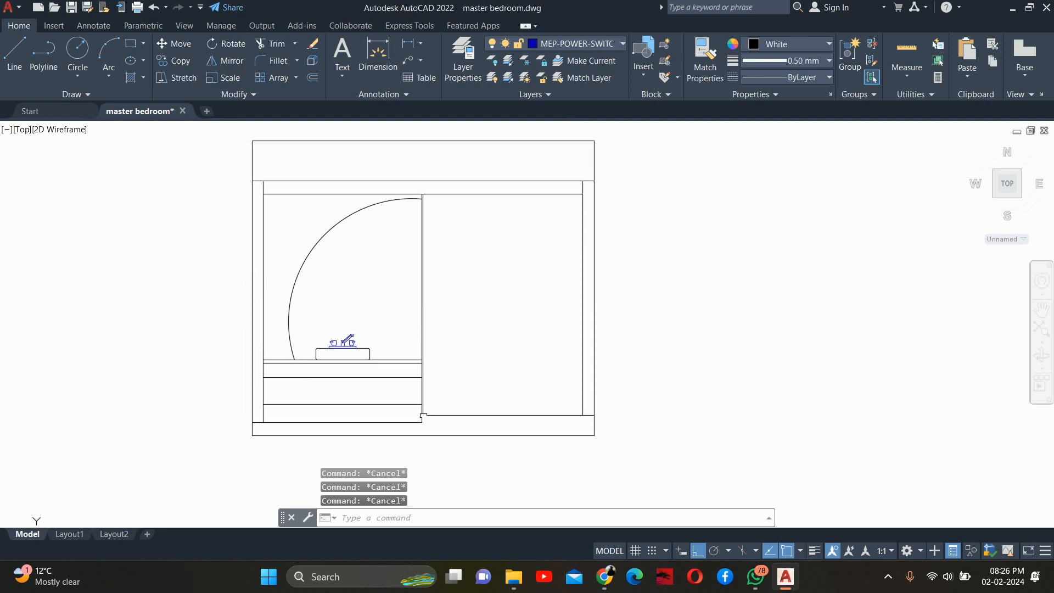
Step: Stretch the mirror arc's midpoint slightly upward, giving the arc a radius of about 4'-3"
{"action": "double_click", "coordinate": [314, 273]}
{"action": "left_click", "coordinate": [313, 242]}
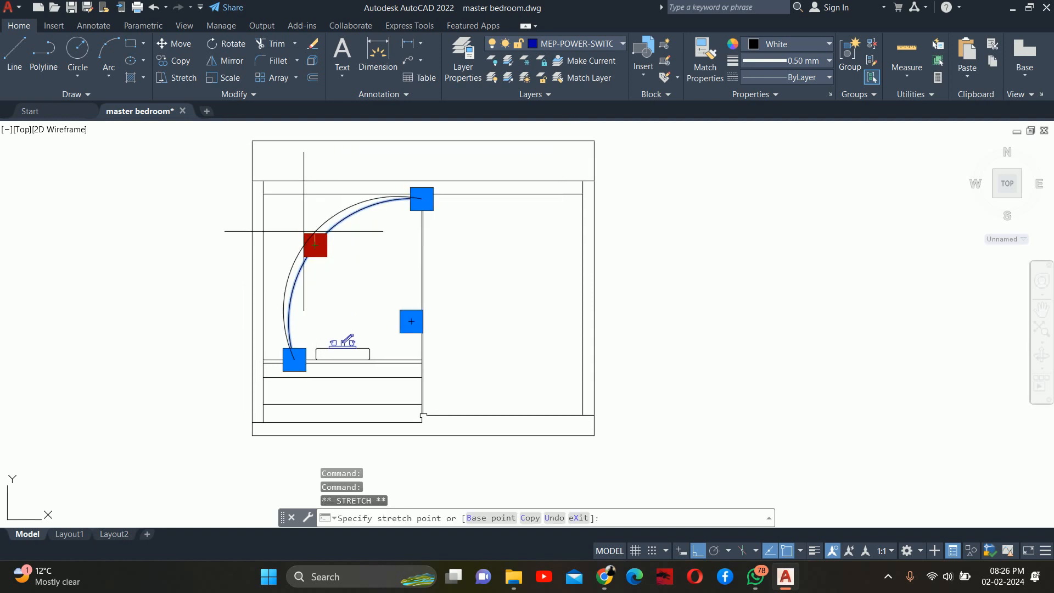
{"action": "scroll", "coordinate": [302, 230], "scroll_direction": "up", "scroll_amount": 2}
{"action": "left_click", "coordinate": [311, 243]}
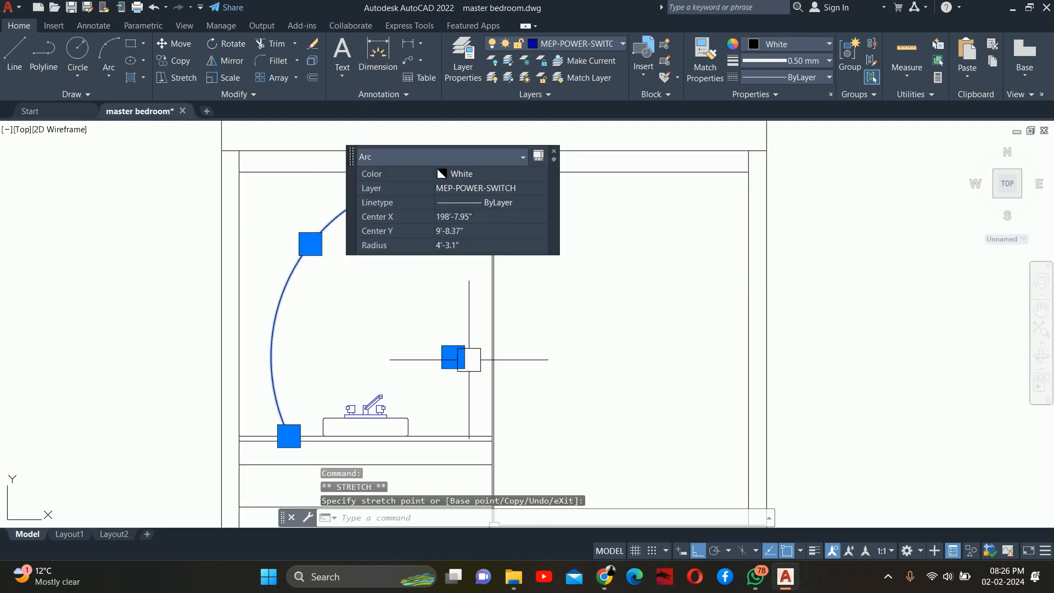
{"action": "left_click", "coordinate": [455, 358]}
{"action": "key", "text": "Escape"}
{"action": "key", "text": "Escape"}
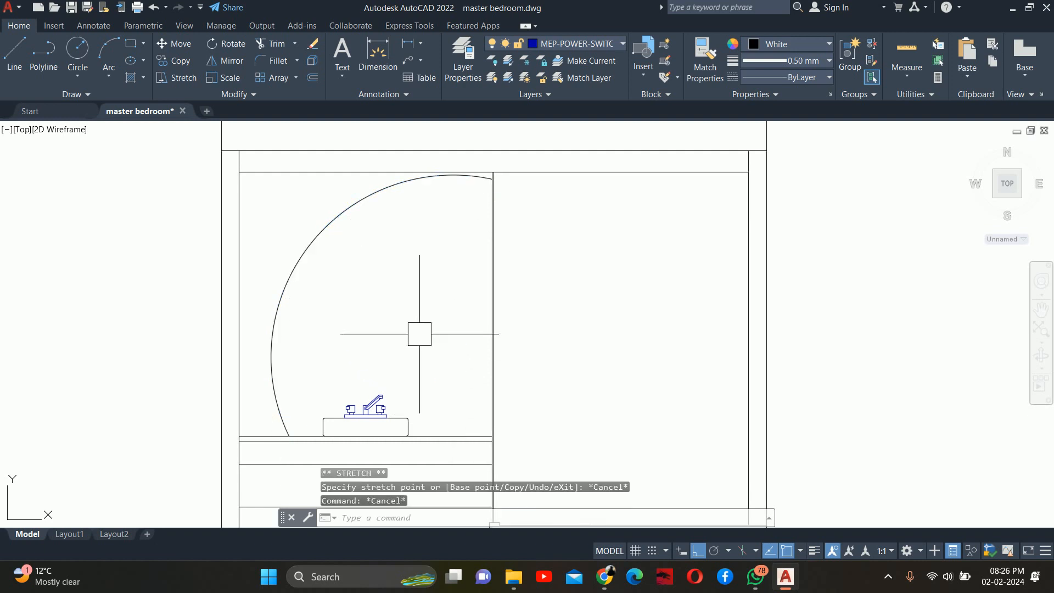
Step: Erase the mirror arc above the countertop in the washroom elevation
{"action": "scroll", "coordinate": [419, 333], "scroll_direction": "down", "scroll_amount": 2}
{"action": "left_click", "coordinate": [329, 329]}
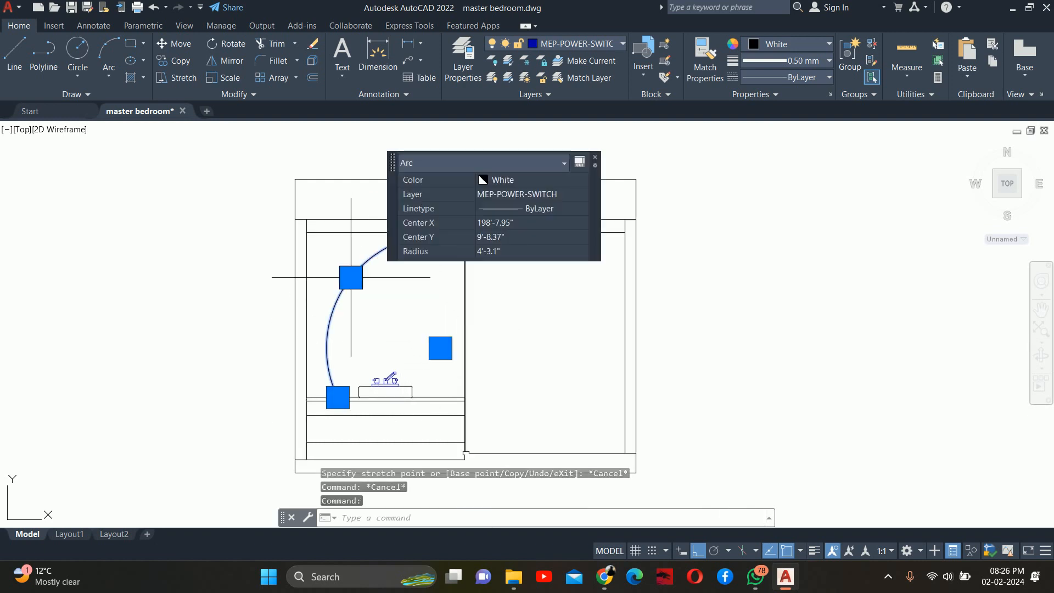
{"action": "key", "text": "Delete"}
Step: Switch to Pinterest in Chrome, search for "C TYPE VANITY MIRROR" and look over the results in a maximized window
{"action": "left_click", "coordinate": [604, 578]}
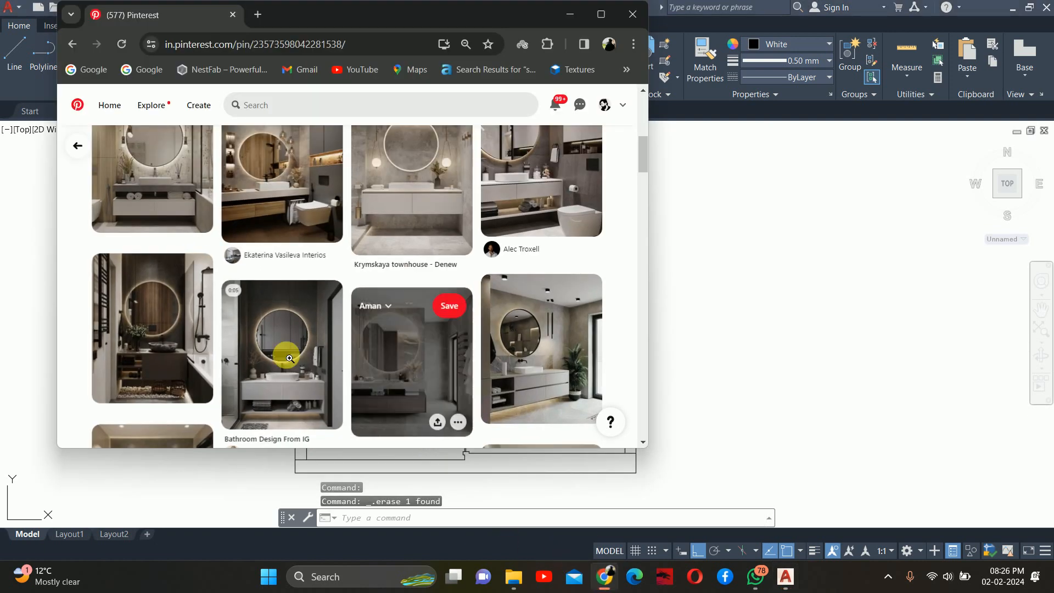
{"action": "left_click", "coordinate": [479, 241]}
{"action": "left_click", "coordinate": [284, 109]}
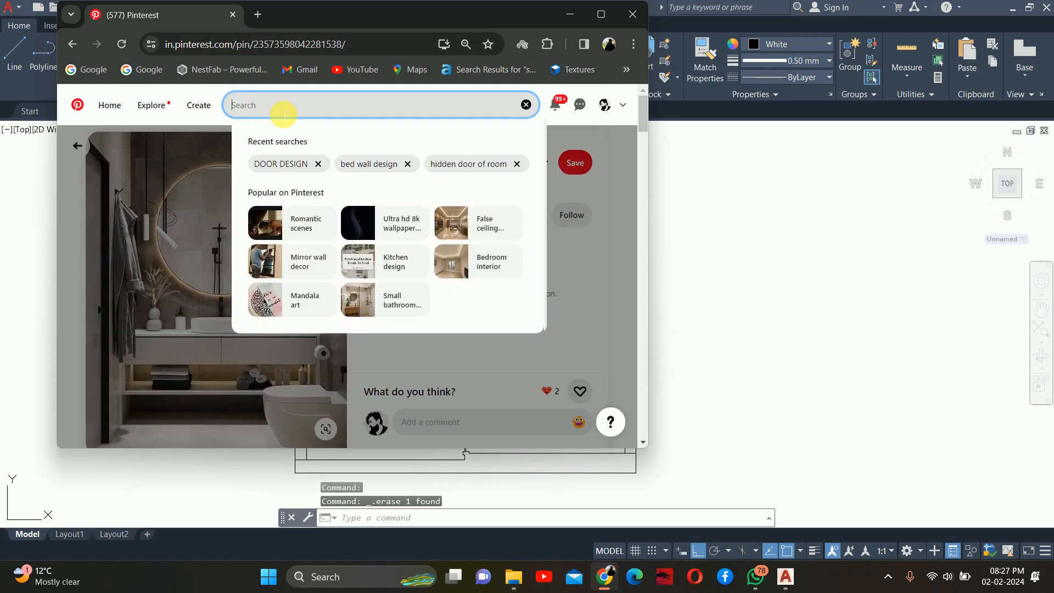
{"action": "type", "text": "c T"}
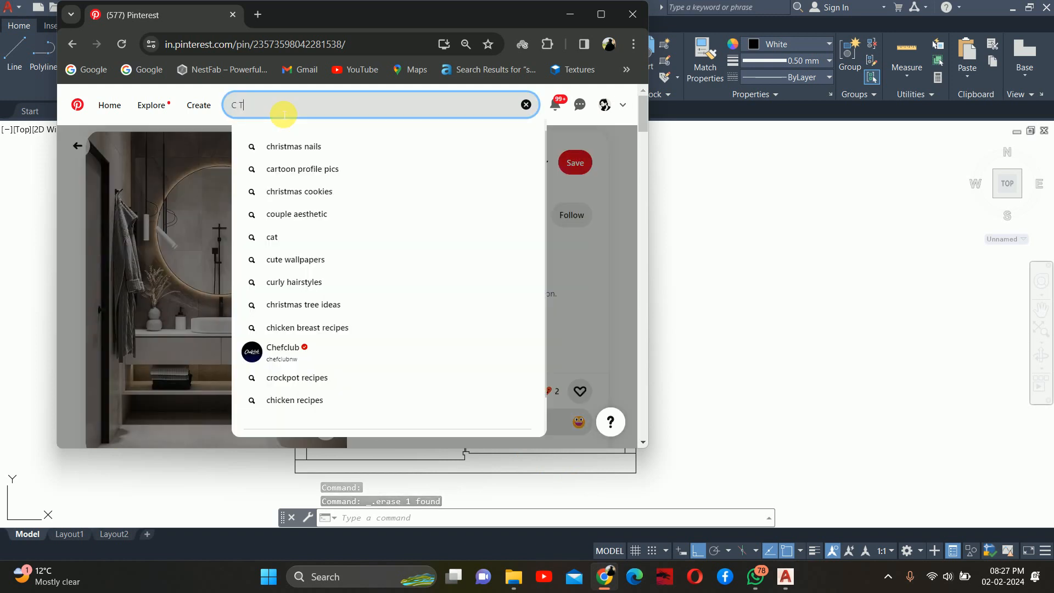
{"action": "type", "text": "YPE "}
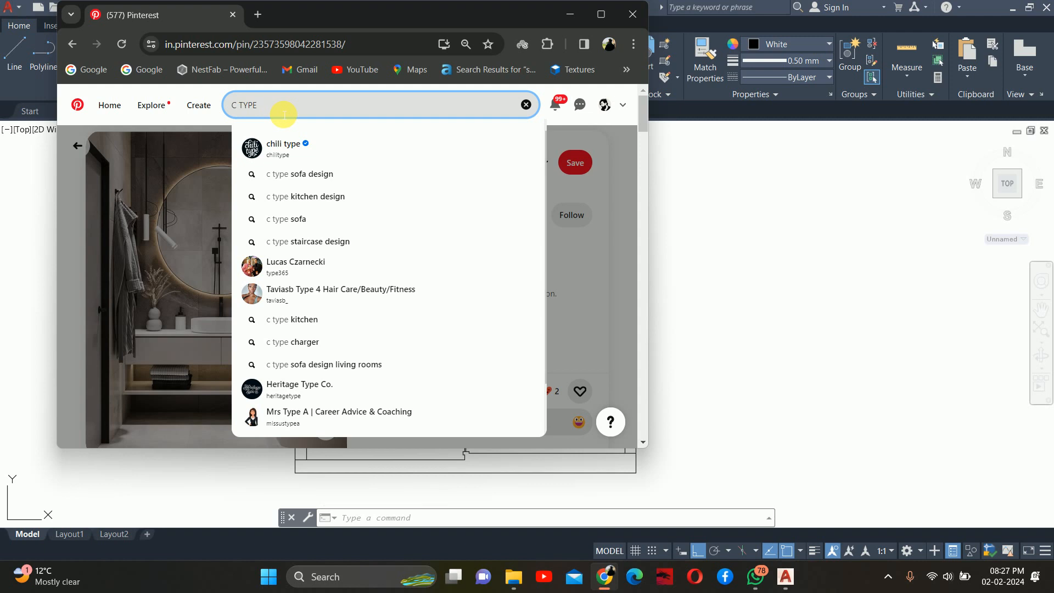
{"action": "type", "text": "VANITY "}
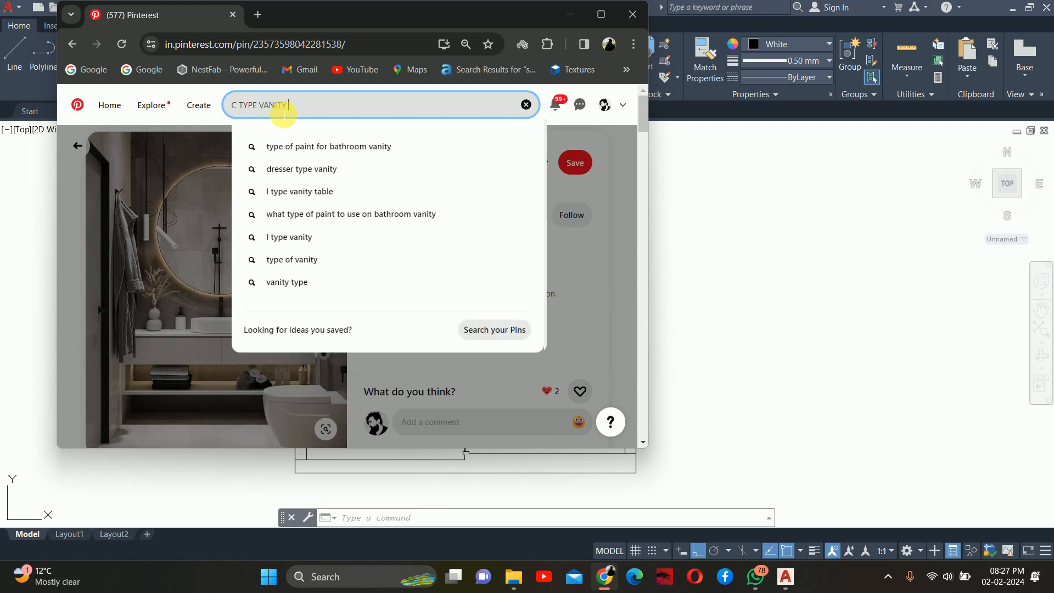
{"action": "type", "text": "MIRROR"}
{"action": "key", "text": "Return"}
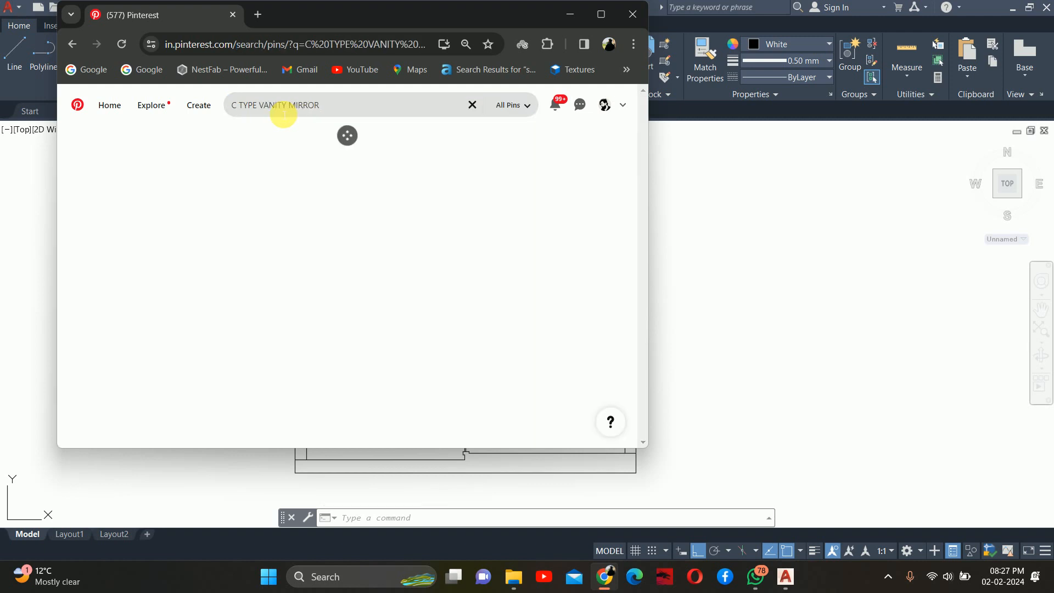
{"action": "left_click", "coordinate": [601, 15]}
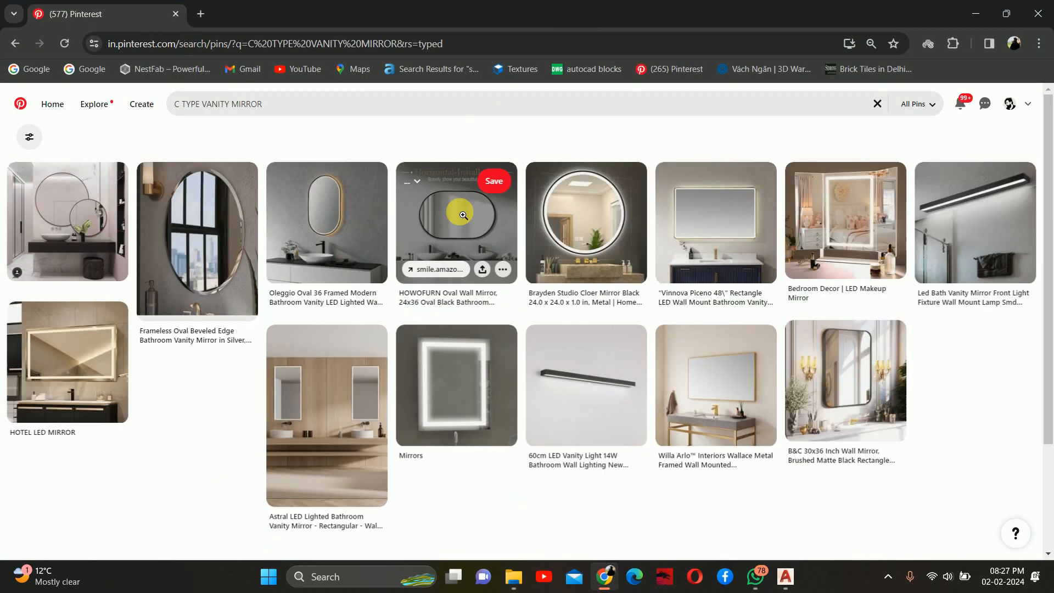
{"action": "scroll", "coordinate": [565, 301], "scroll_direction": "down", "scroll_amount": 1}
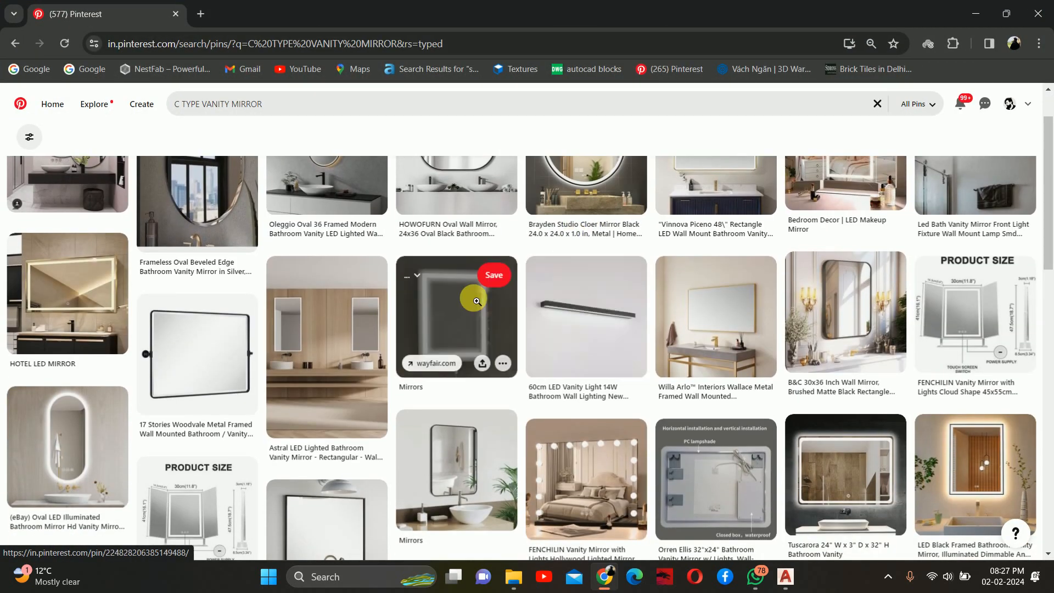
{"action": "scroll", "coordinate": [483, 296], "scroll_direction": "up", "scroll_amount": 1}
Step: Change the Pinterest search to "D TYPE VANITY MIRROR" and browse the results for a suitable mirror shape
{"action": "left_click", "coordinate": [177, 105]}
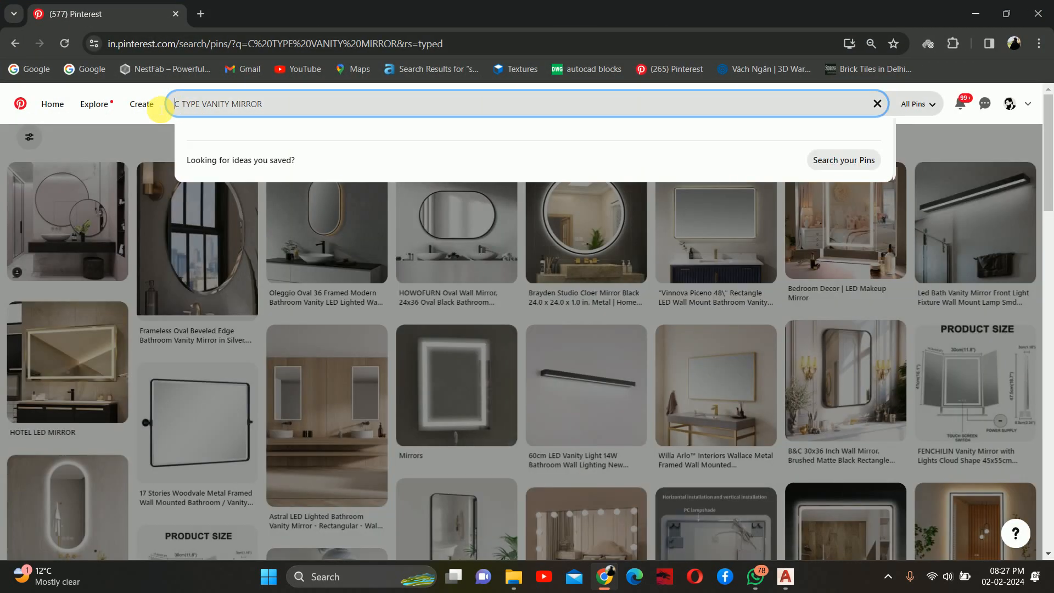
{"action": "double_click", "coordinate": [180, 107]}
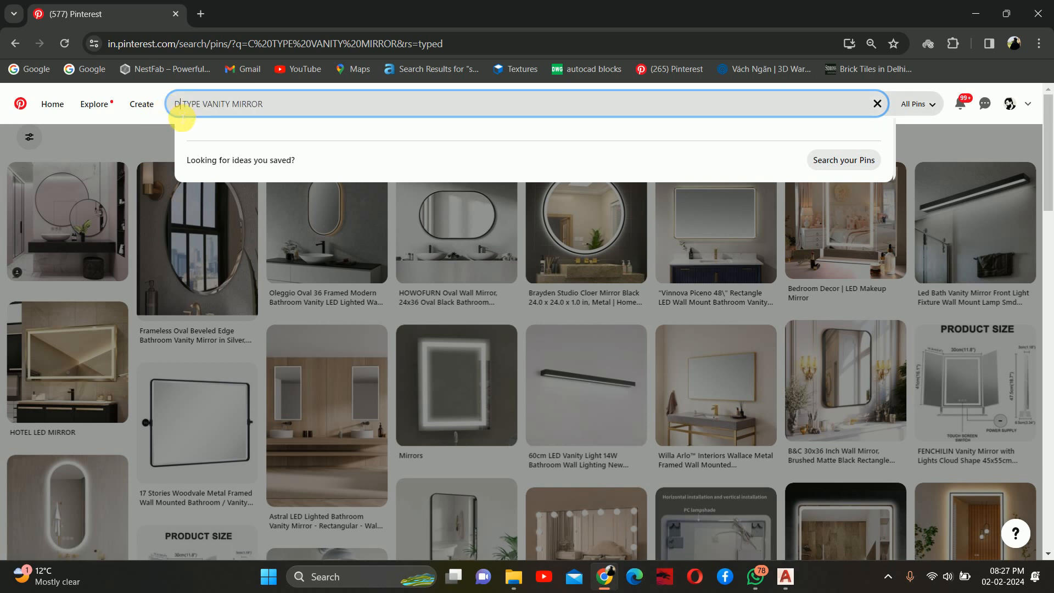
{"action": "key", "text": "Return"}
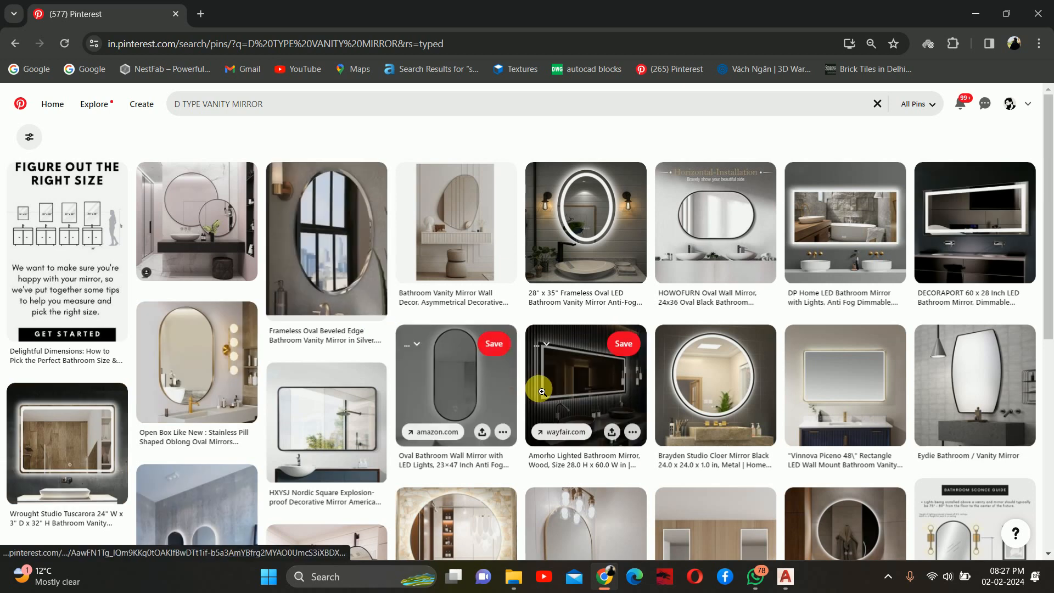
{"action": "scroll", "coordinate": [550, 352], "scroll_direction": "down", "scroll_amount": 3}
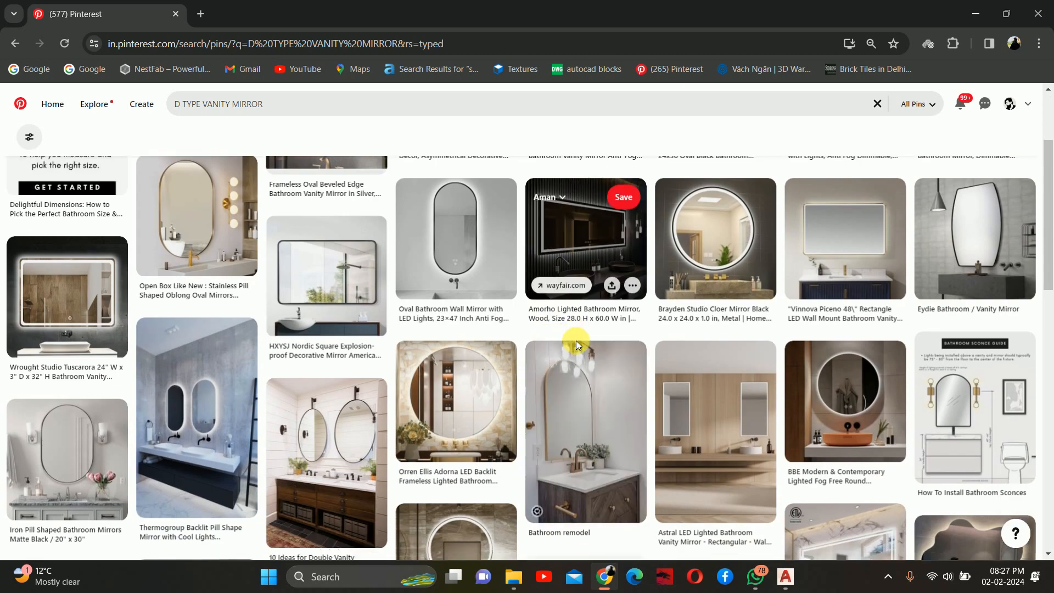
{"action": "scroll", "coordinate": [575, 340], "scroll_direction": "down", "scroll_amount": 10}
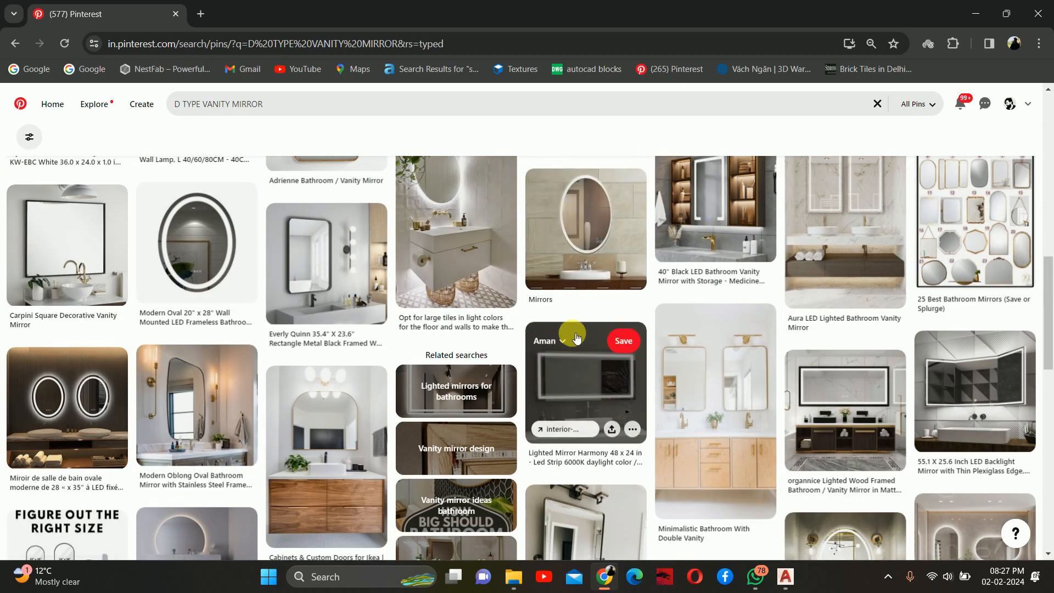
{"action": "scroll", "coordinate": [576, 336], "scroll_direction": "down", "scroll_amount": 5}
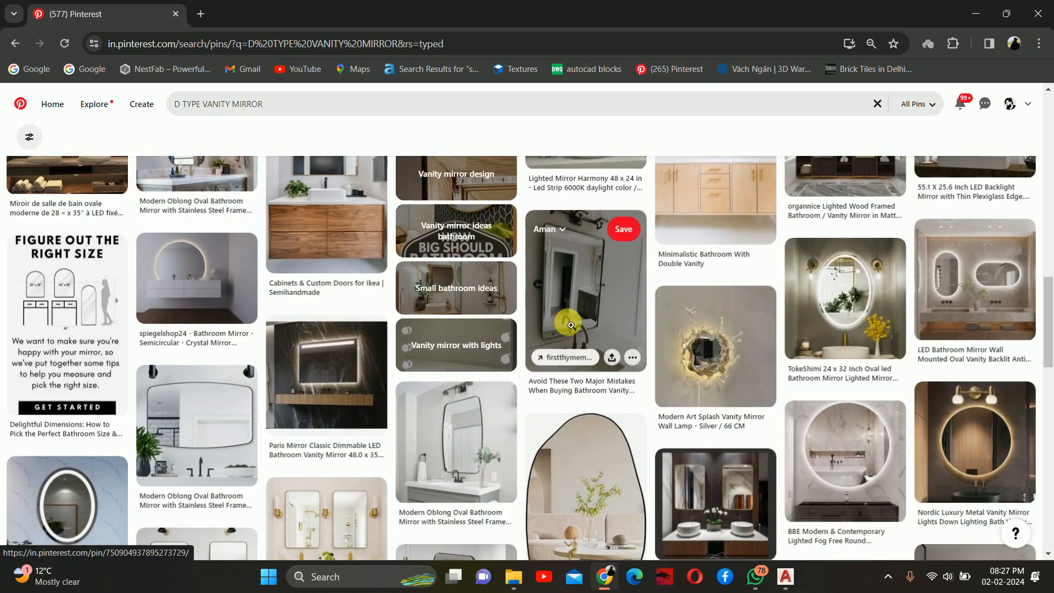
{"action": "scroll", "coordinate": [466, 332], "scroll_direction": "down", "scroll_amount": 5}
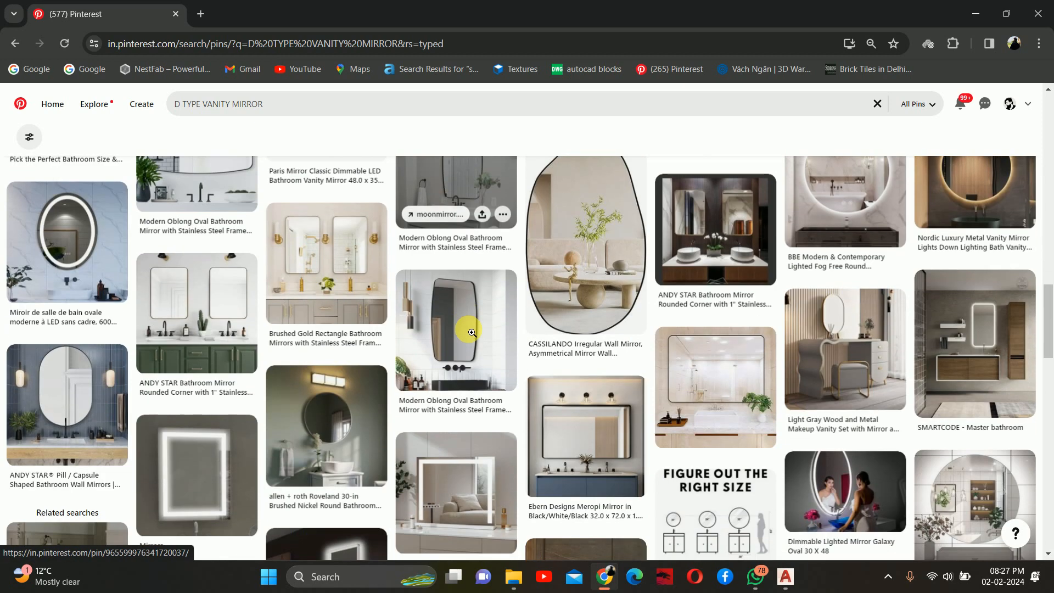
{"action": "scroll", "coordinate": [476, 333], "scroll_direction": "down", "scroll_amount": 8}
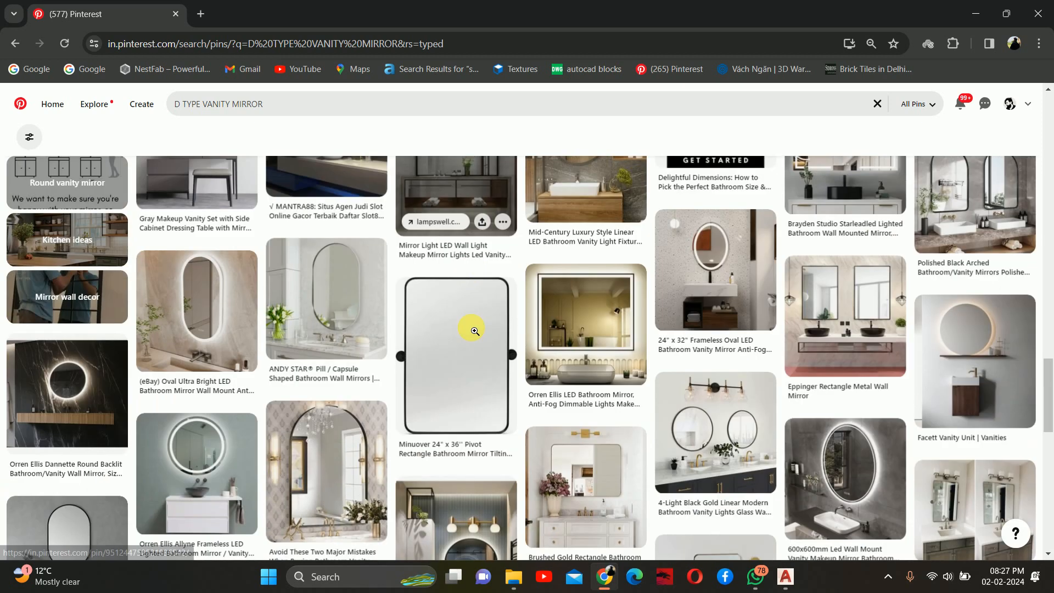
{"action": "scroll", "coordinate": [278, 101], "scroll_direction": "up", "scroll_amount": 5}
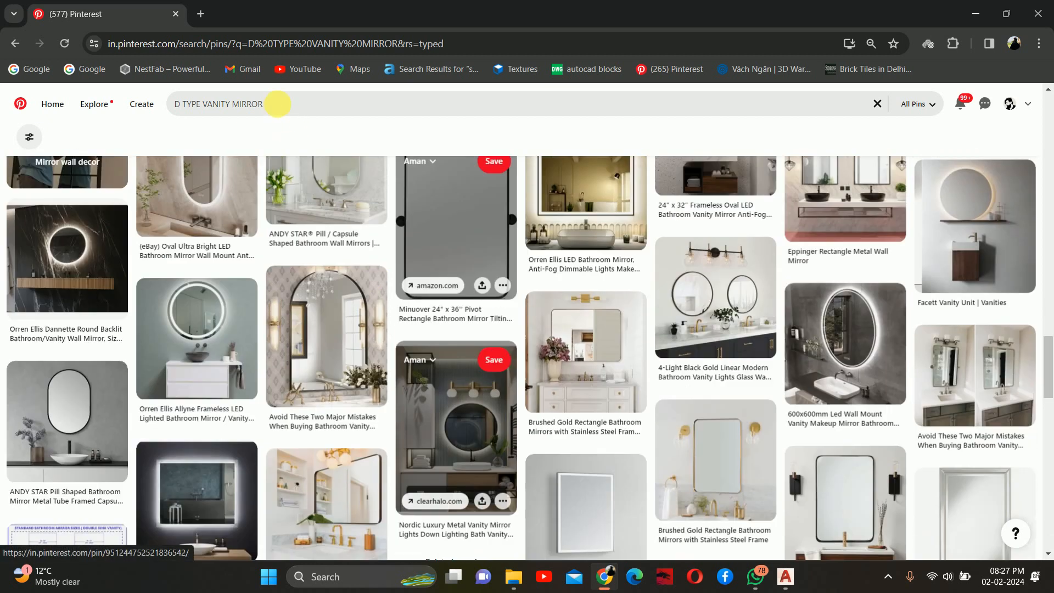
Step: Search Pinterest for "D SHAPE WASHROOM MIRROR" and browse the results
{"action": "left_click", "coordinate": [212, 104]}
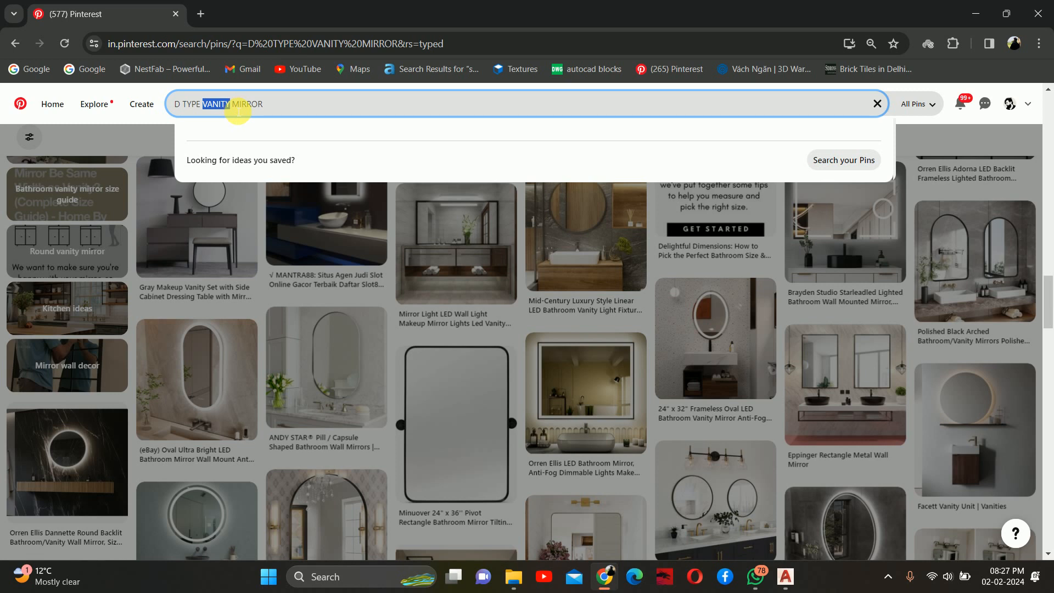
{"action": "key", "text": "BackSpace"}
{"action": "key", "text": "BackSpace"}
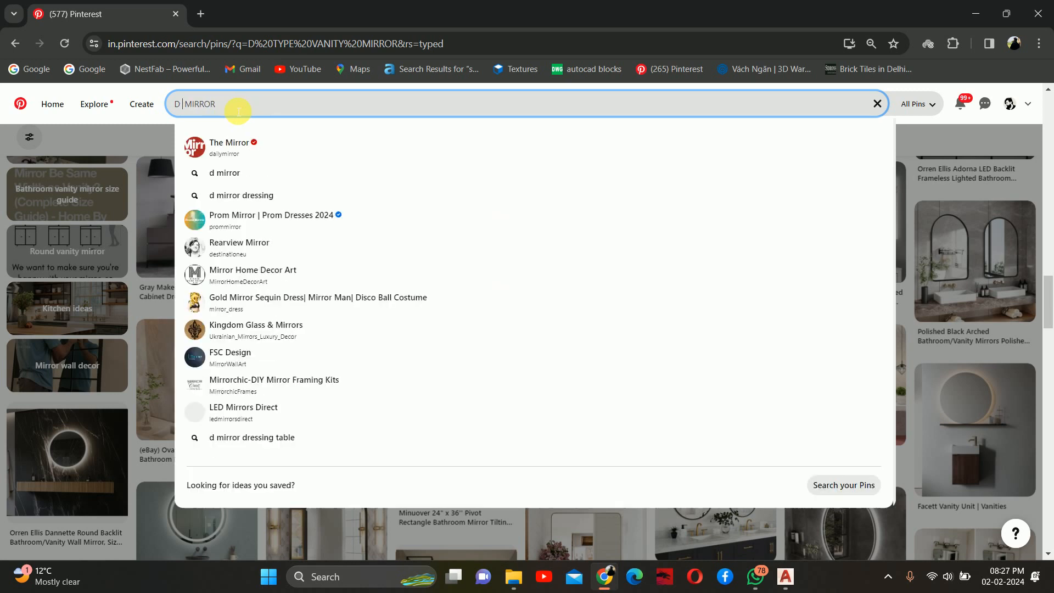
{"action": "type", "text": "SHAPE"}
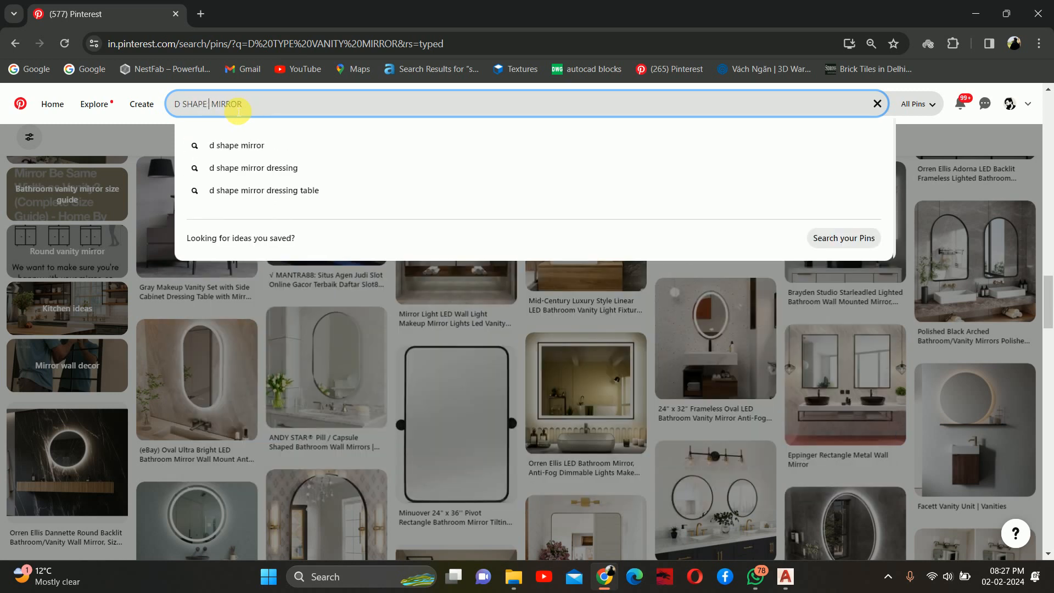
{"action": "type", "text": " WASHROOM"}
{"action": "key", "text": "Return"}
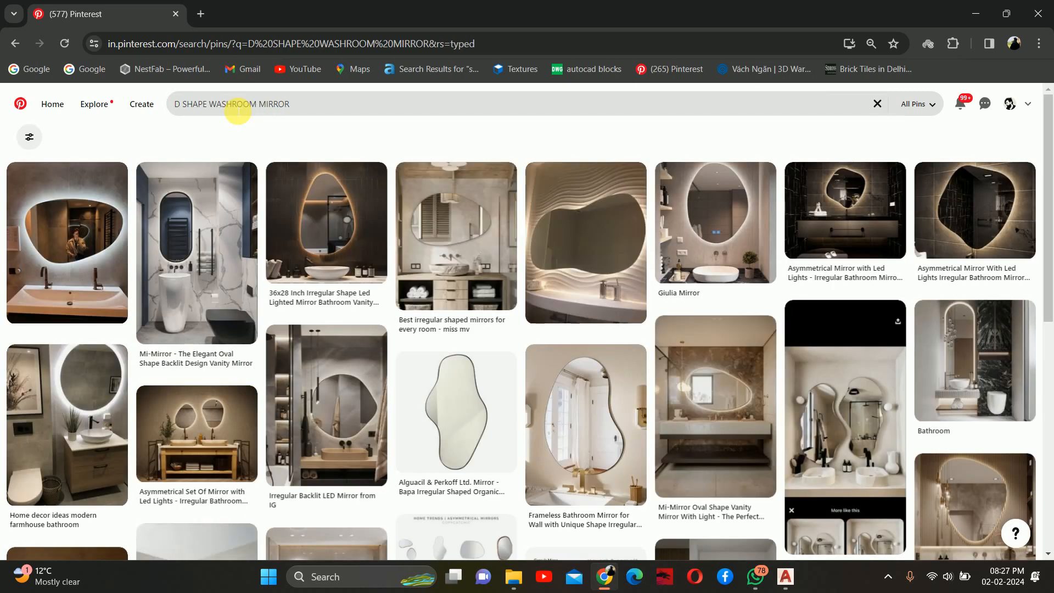
{"action": "scroll", "coordinate": [714, 335], "scroll_direction": "down", "scroll_amount": 15}
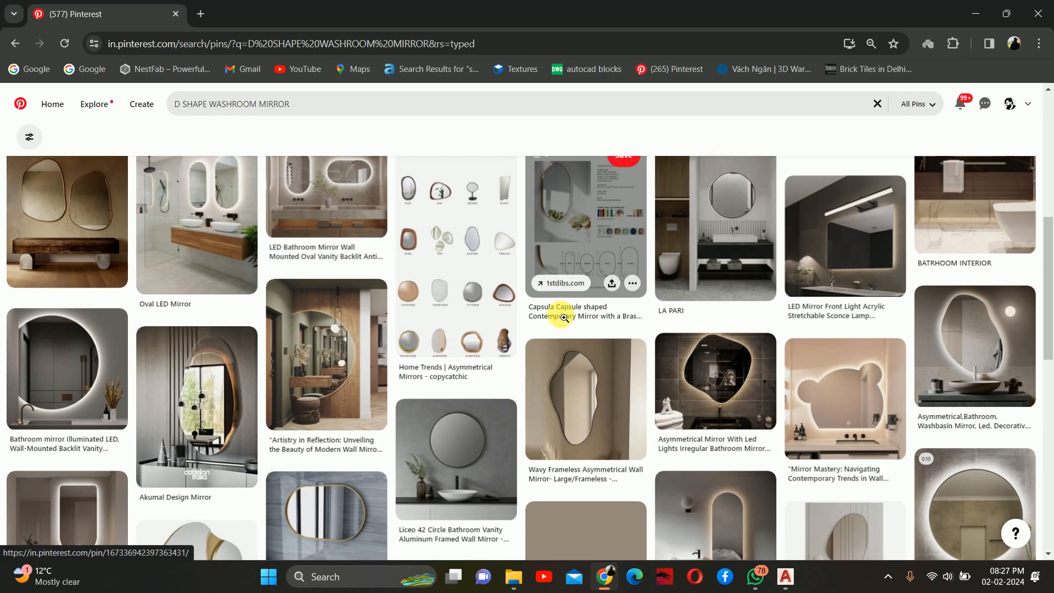
Step: Open the half-round backlit mirror pins one after another and examine the mirror's shape, its shelf and the related ideas
{"action": "left_click", "coordinate": [323, 348]}
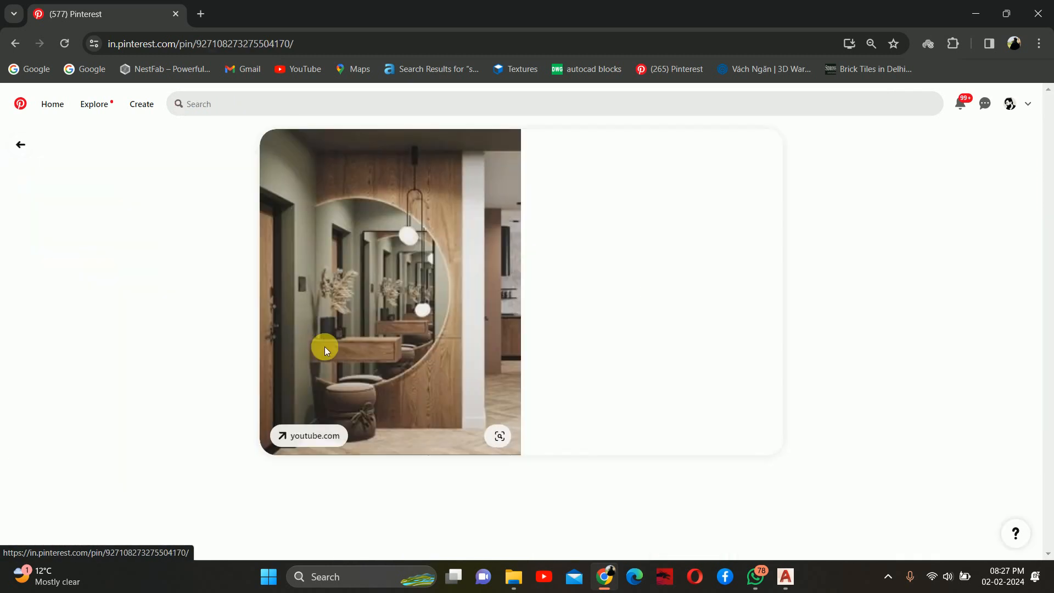
{"action": "scroll", "coordinate": [409, 352], "scroll_direction": "down", "scroll_amount": 3}
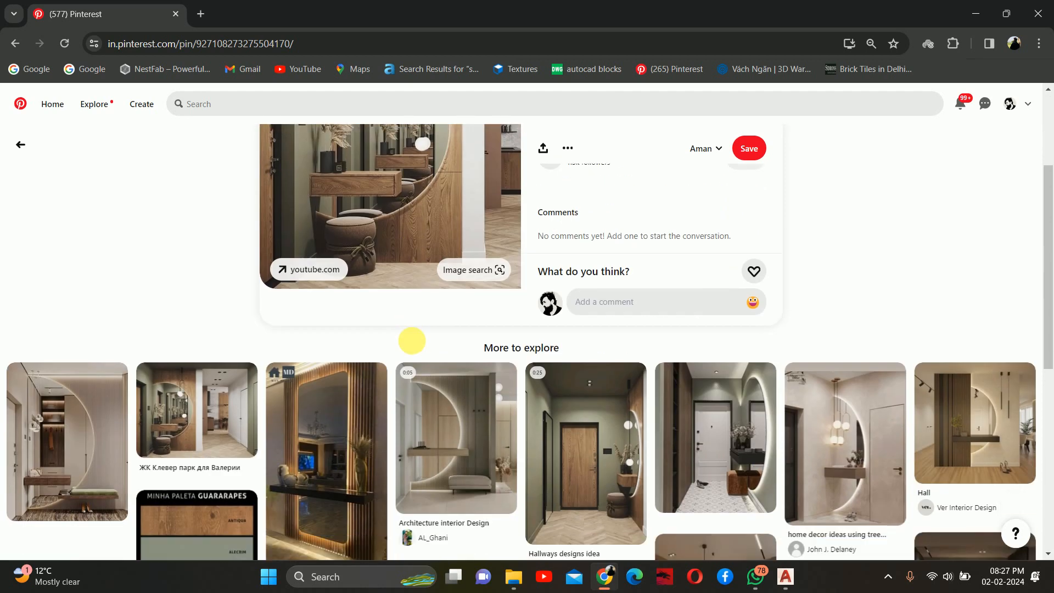
{"action": "left_click", "coordinate": [449, 388]}
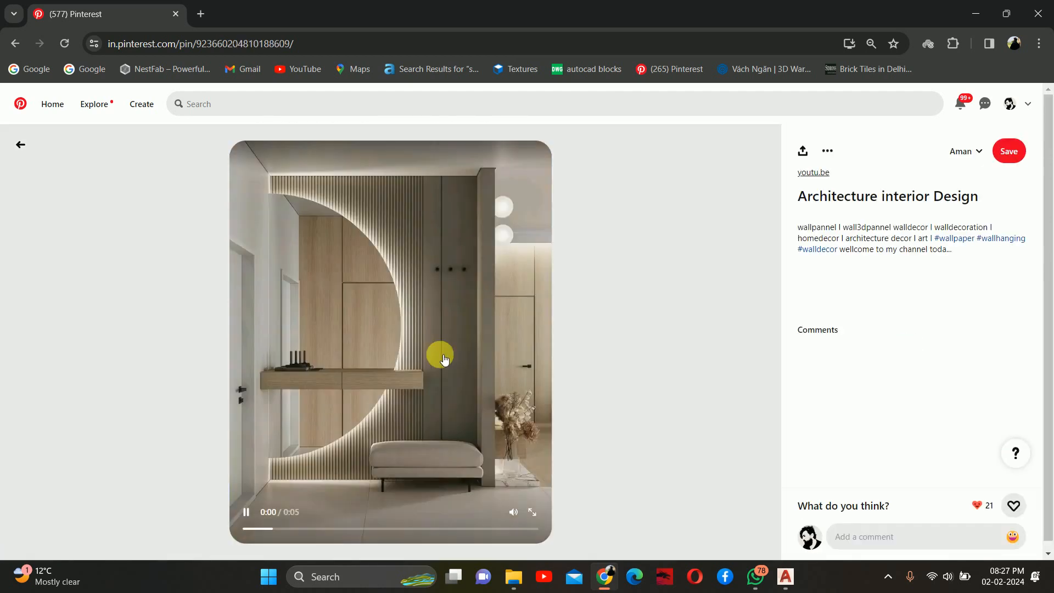
{"action": "scroll", "coordinate": [446, 315], "scroll_direction": "down", "scroll_amount": 1}
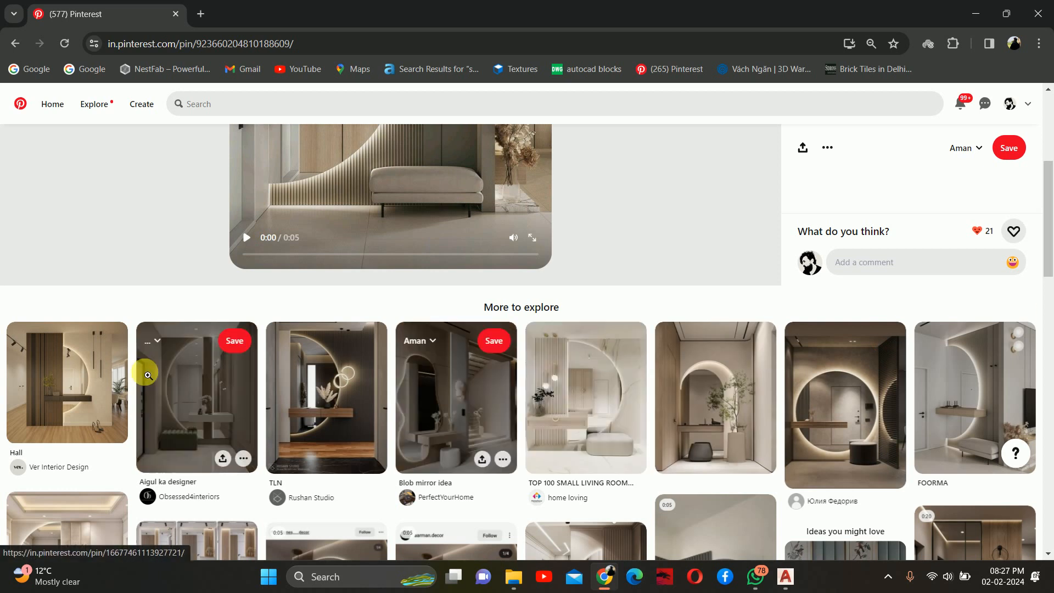
{"action": "left_click", "coordinate": [316, 378]}
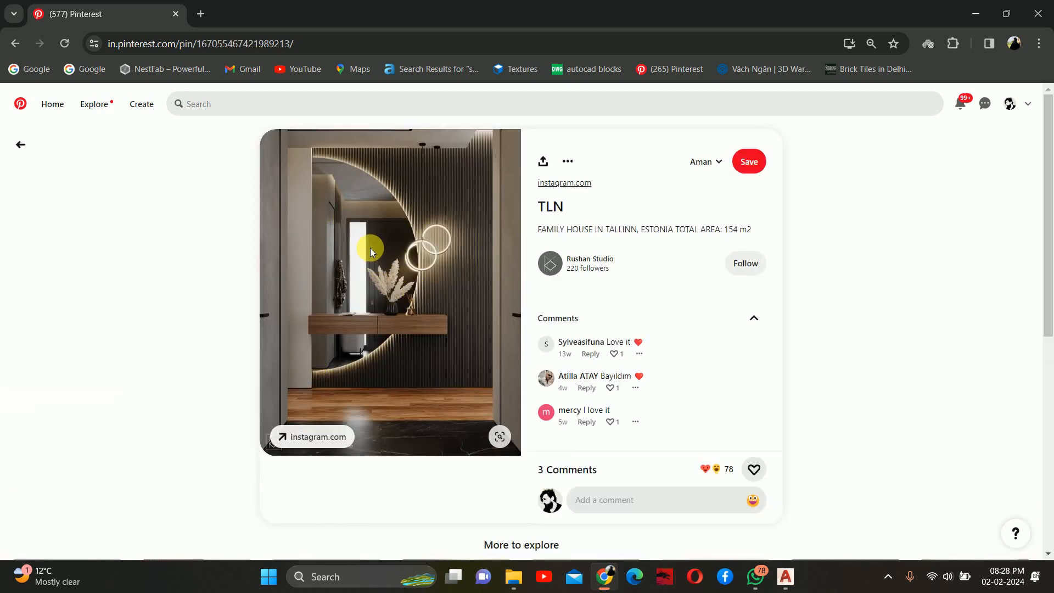
{"action": "scroll", "coordinate": [371, 249], "scroll_direction": "down", "scroll_amount": 3}
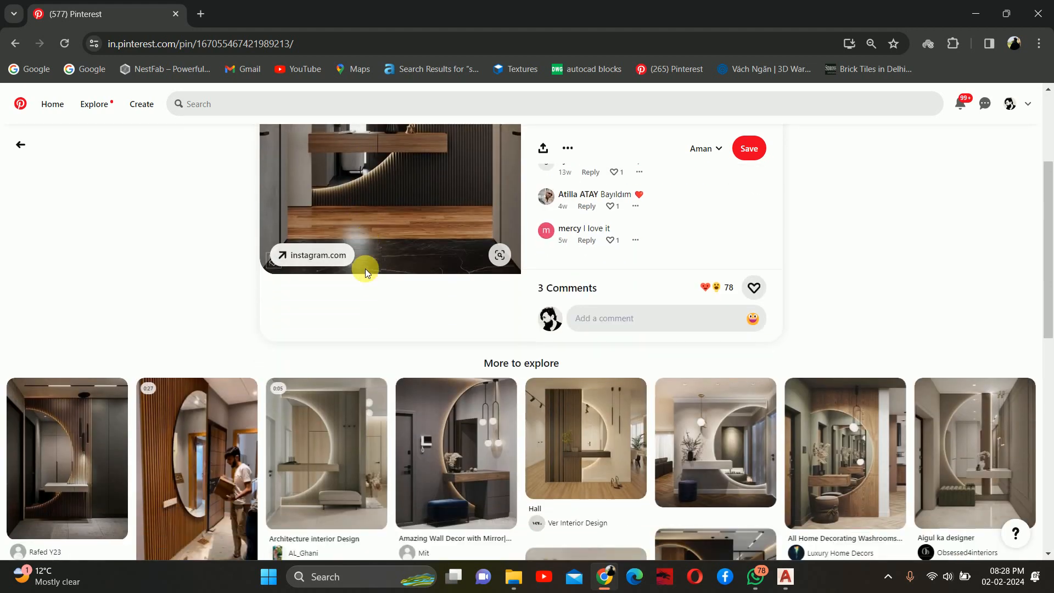
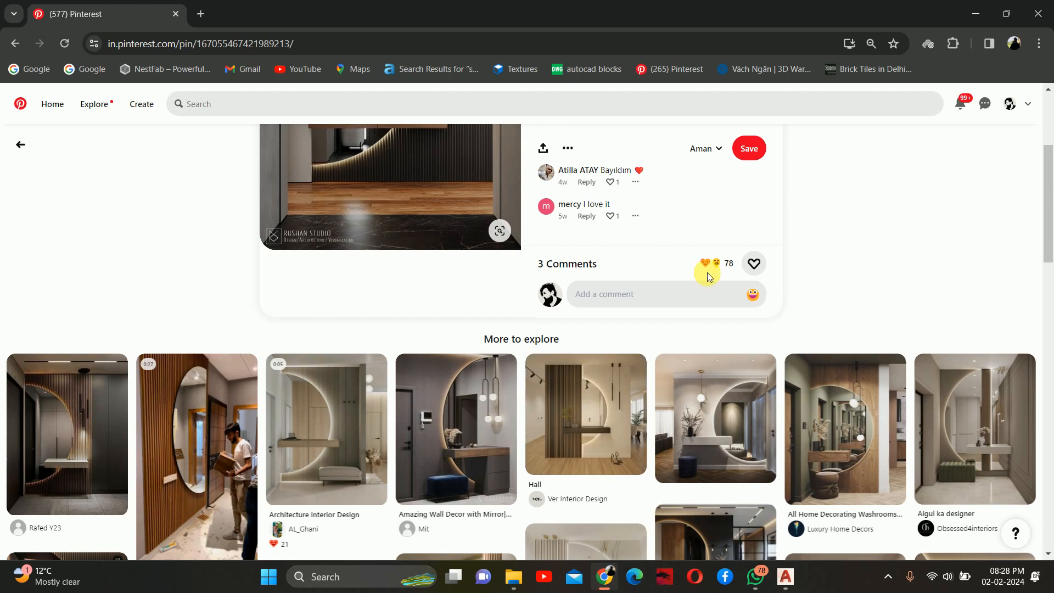
Step: Switch back to the elevation in AutoCAD and examine the basin and faucet area up close
{"action": "left_click", "coordinate": [976, 14]}
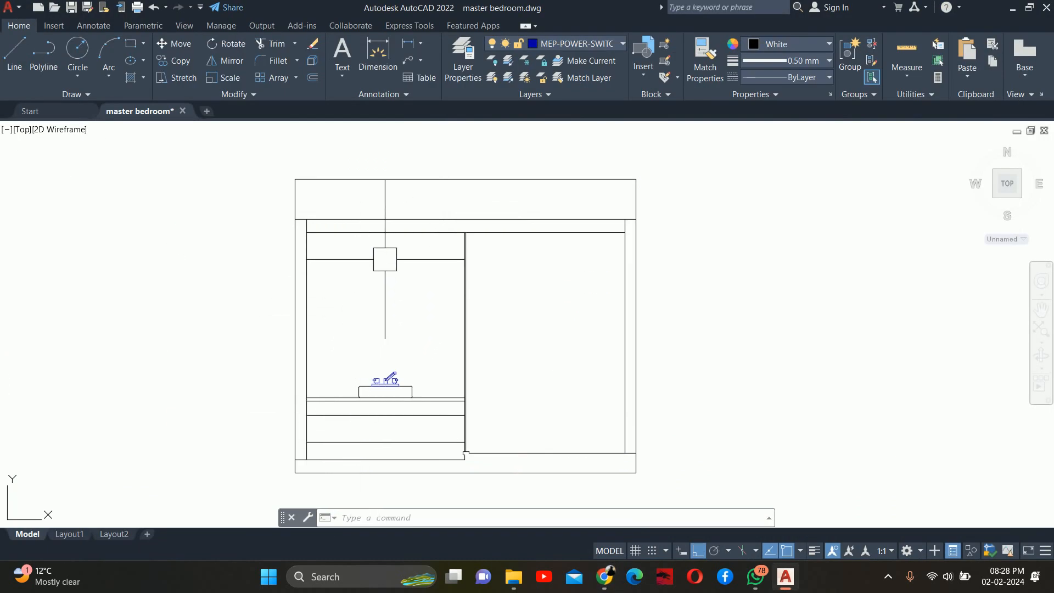
{"action": "key", "text": "Escape"}
{"action": "key", "text": "Escape"}
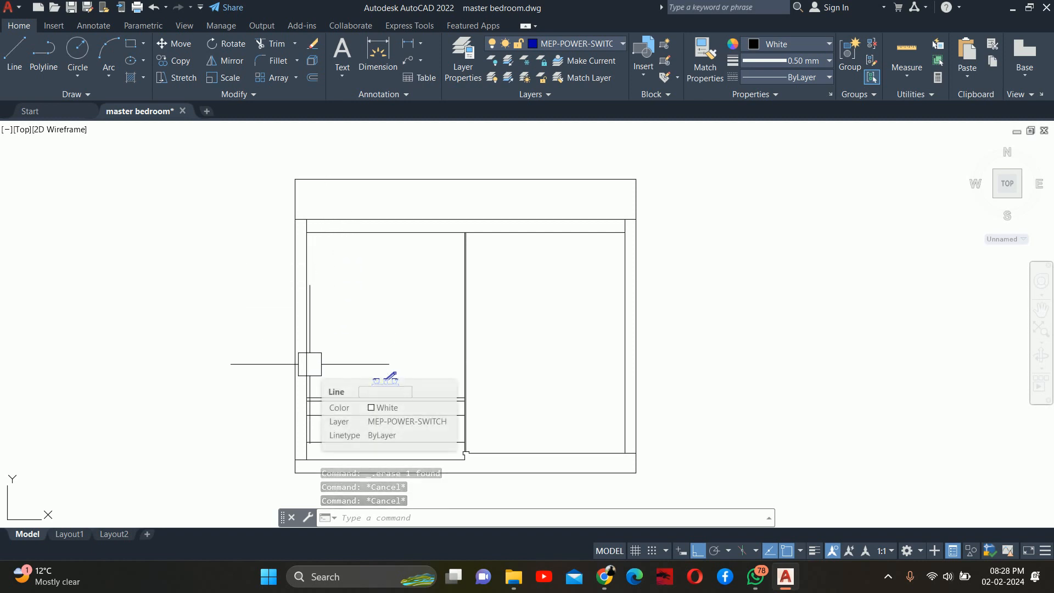
{"action": "key", "text": "Escape"}
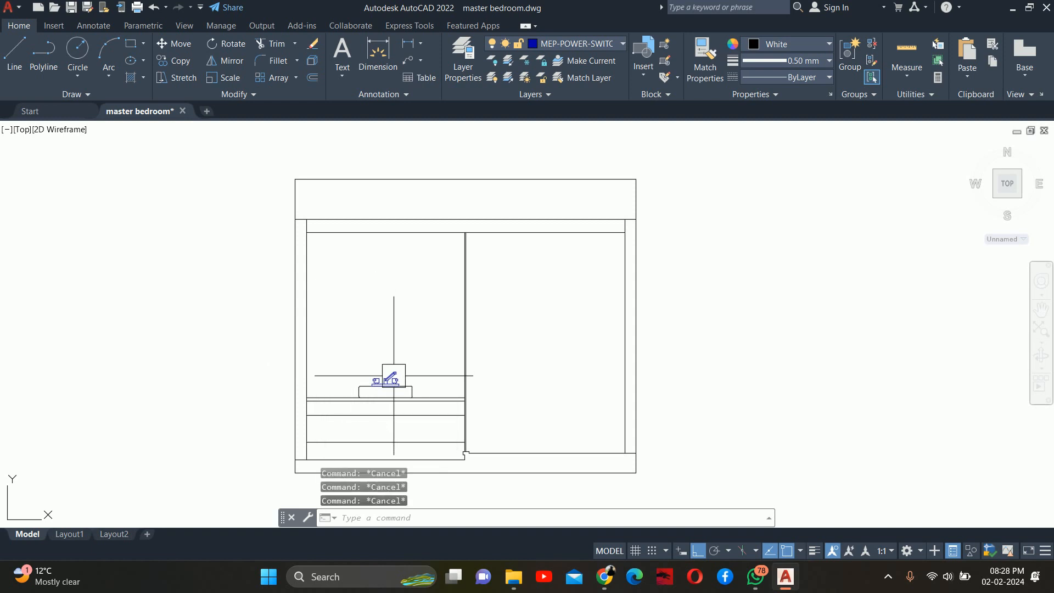
{"action": "scroll", "coordinate": [384, 389], "scroll_direction": "up", "scroll_amount": 3}
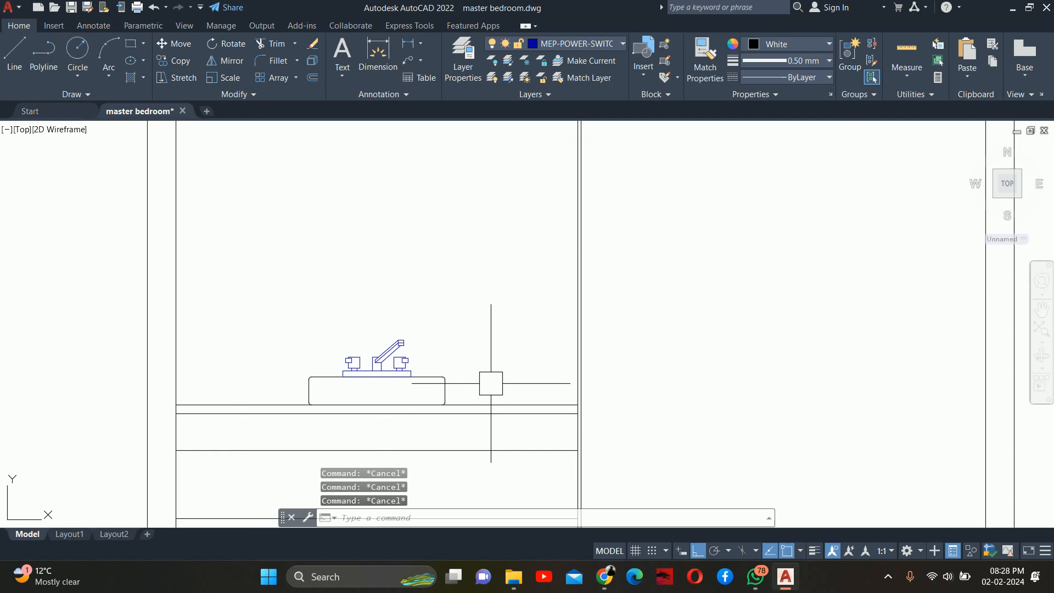
Step: Measure the horizontal gap between the basin's right edge and the shower partition
{"action": "type", "text": "DLI"}
{"action": "key", "text": "Return"}
{"action": "scroll", "coordinate": [442, 384], "scroll_direction": "up", "scroll_amount": 4}
{"action": "left_click", "coordinate": [444, 394]}
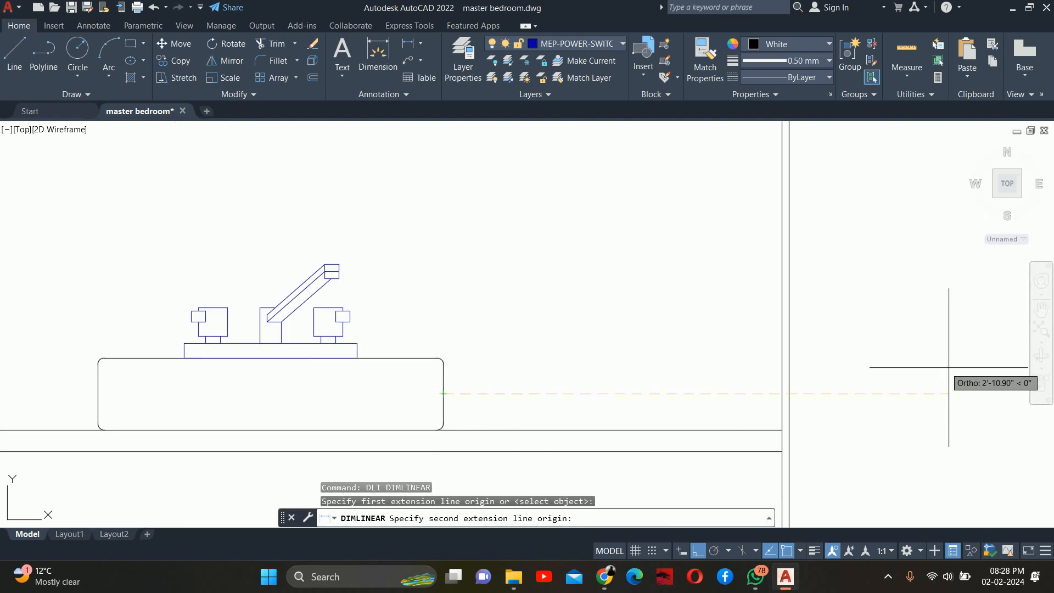
{"action": "left_click", "coordinate": [782, 394]}
{"action": "key", "text": "Escape"}
{"action": "scroll", "coordinate": [657, 308], "scroll_direction": "down", "scroll_amount": 6}
{"action": "key", "text": "Escape"}
{"action": "key", "text": "Escape"}
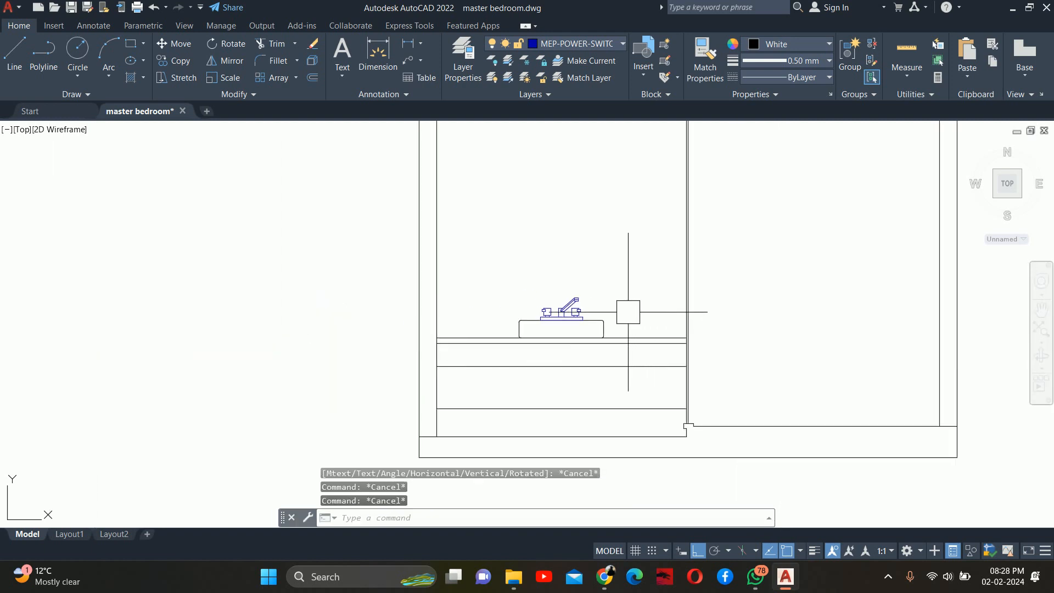
Step: Move the basin and faucet together 5.5 inches horizontally toward the shower partition
{"action": "type", "text": "M"}
{"action": "key", "text": "Return"}
{"action": "left_click", "coordinate": [463, 259]}
{"action": "left_click", "coordinate": [624, 370]}
{"action": "key", "text": "Return"}
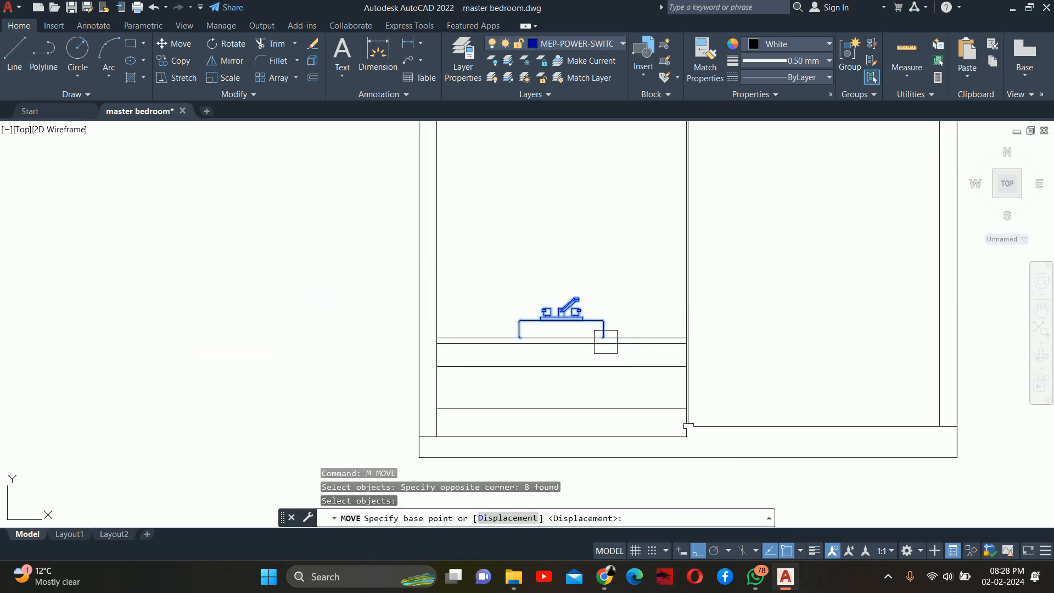
{"action": "left_click", "coordinate": [521, 218]}
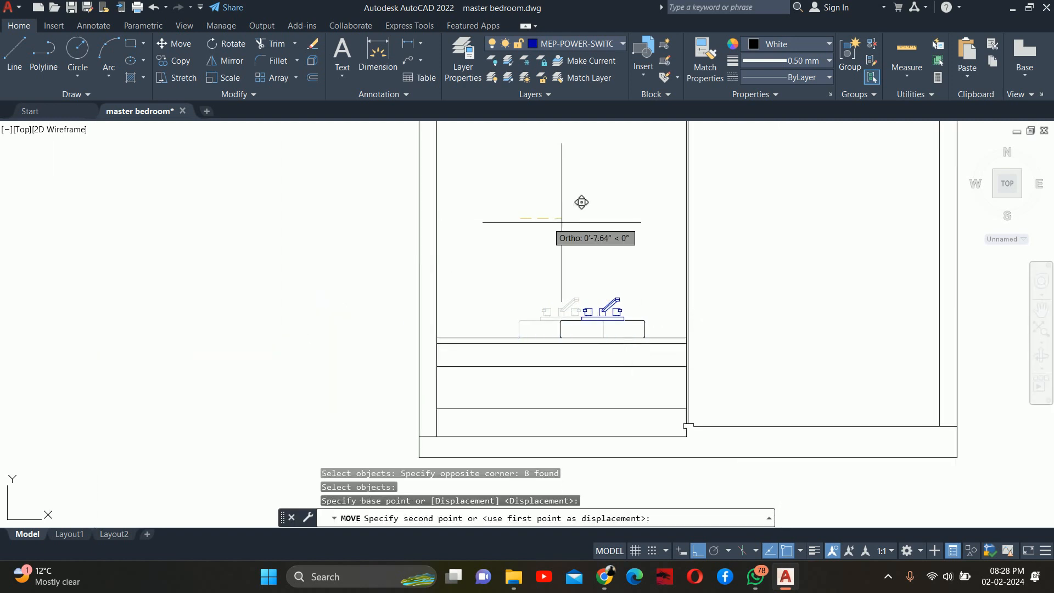
{"action": "type", "text": "5.5"}
{"action": "key", "text": "Return"}
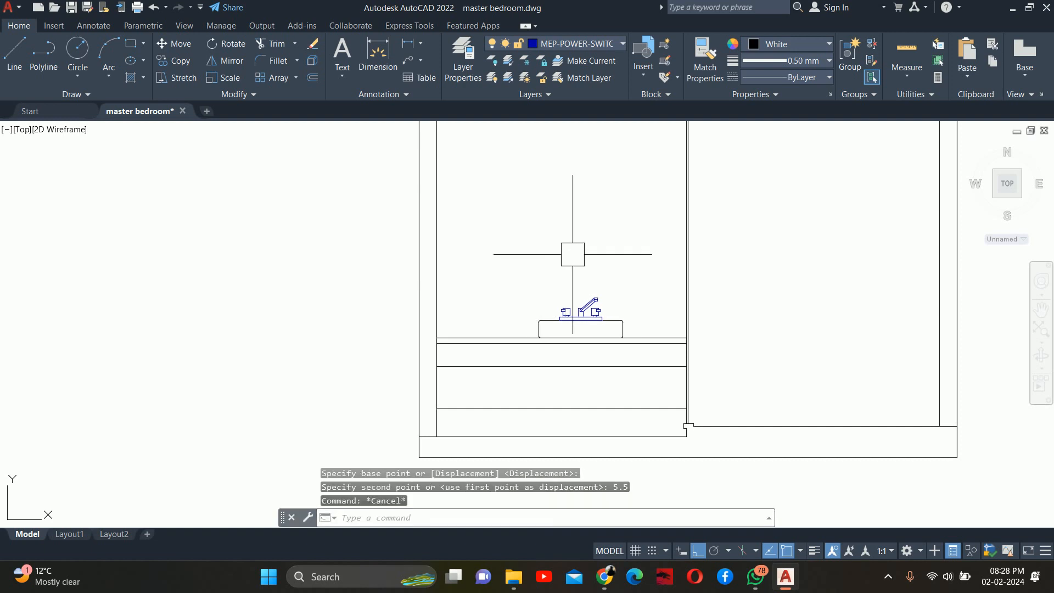
{"action": "key", "text": "Escape"}
{"action": "key", "text": "Escape"}
Step: Measure the gap from the moved basin's right edge to the shower partition
{"action": "type", "text": "DLI"}
{"action": "key", "text": "Return"}
{"action": "scroll", "coordinate": [632, 323], "scroll_direction": "up", "scroll_amount": 6}
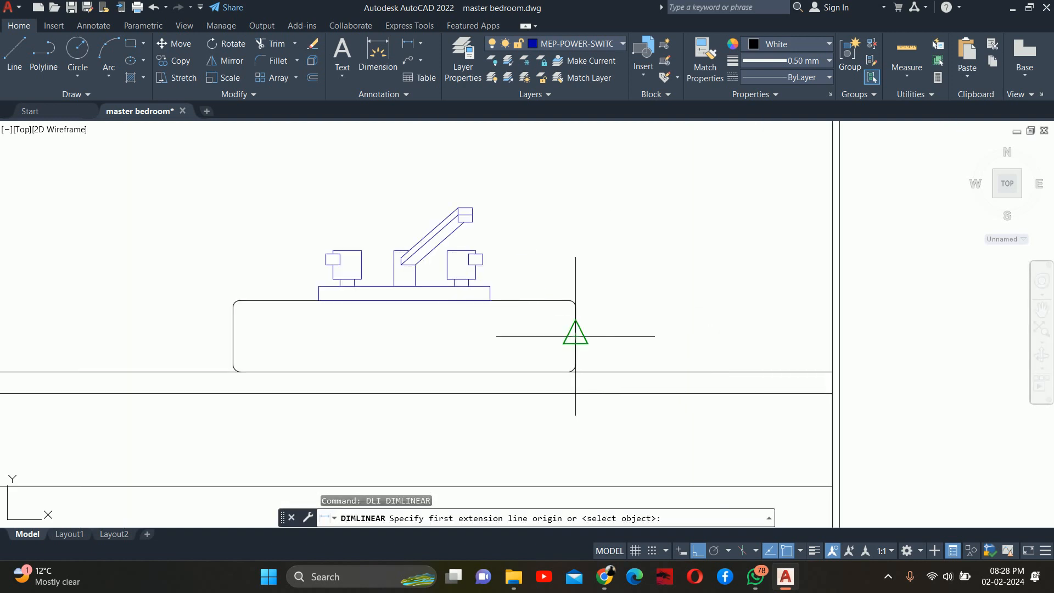
{"action": "left_click", "coordinate": [576, 336]}
{"action": "left_click", "coordinate": [833, 335]}
{"action": "key", "text": "Escape"}
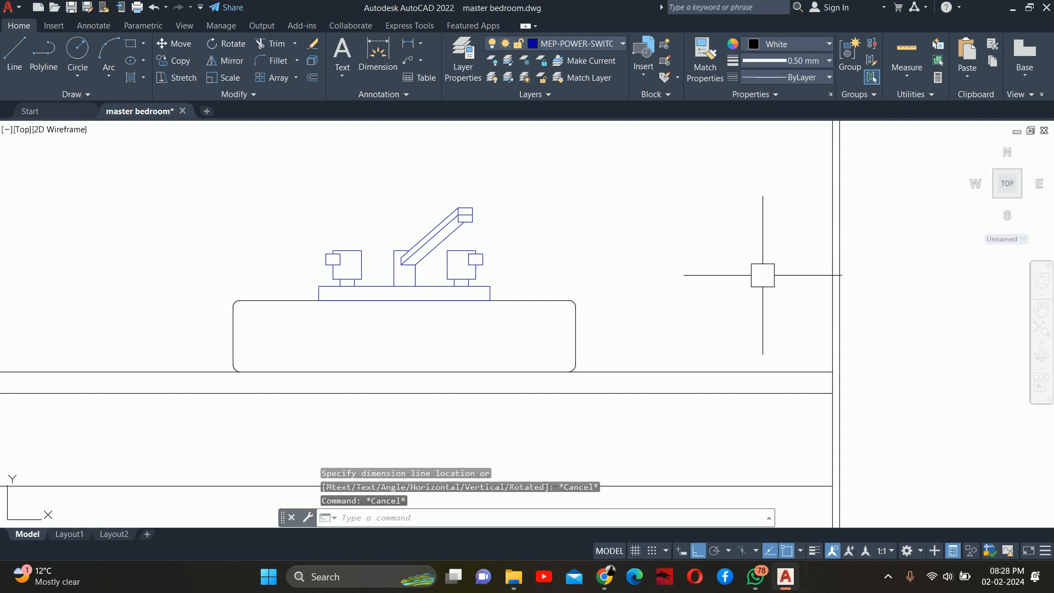
{"action": "key", "text": "Escape"}
{"action": "key", "text": "Escape"}
Step: Draw a 7' vertical line in the empty area to the right of the washroom elevation
{"action": "scroll", "coordinate": [763, 275], "scroll_direction": "down", "scroll_amount": 6}
{"action": "middle_click_drag", "start_coordinate": [697, 294], "coordinate": [539, 302]}
{"action": "type", "text": "L"}
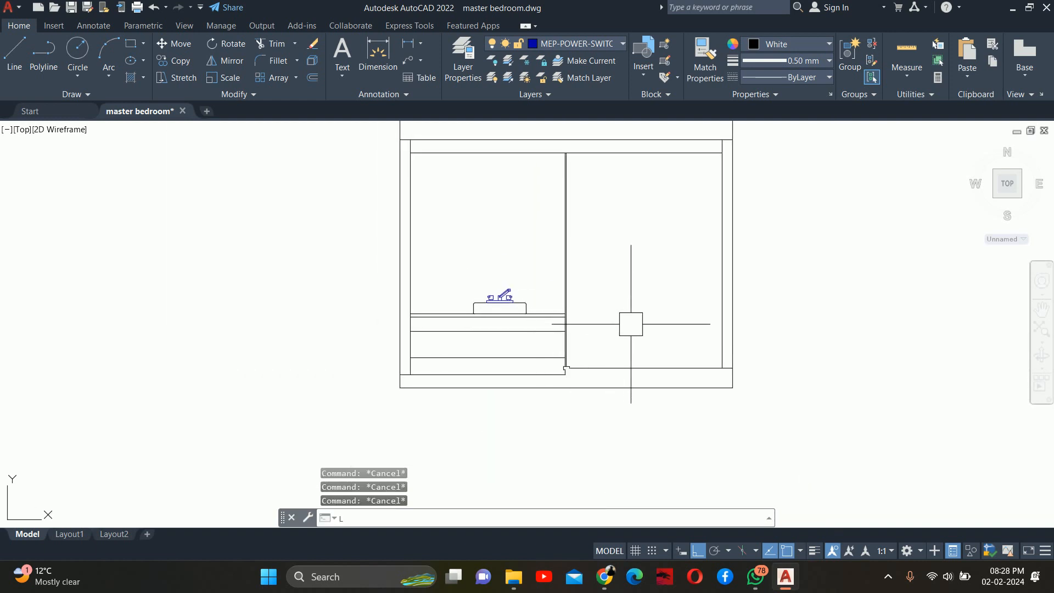
{"action": "key", "text": "Return"}
{"action": "middle_click_drag", "start_coordinate": [735, 307], "coordinate": [558, 318]}
{"action": "left_click", "coordinate": [780, 391]}
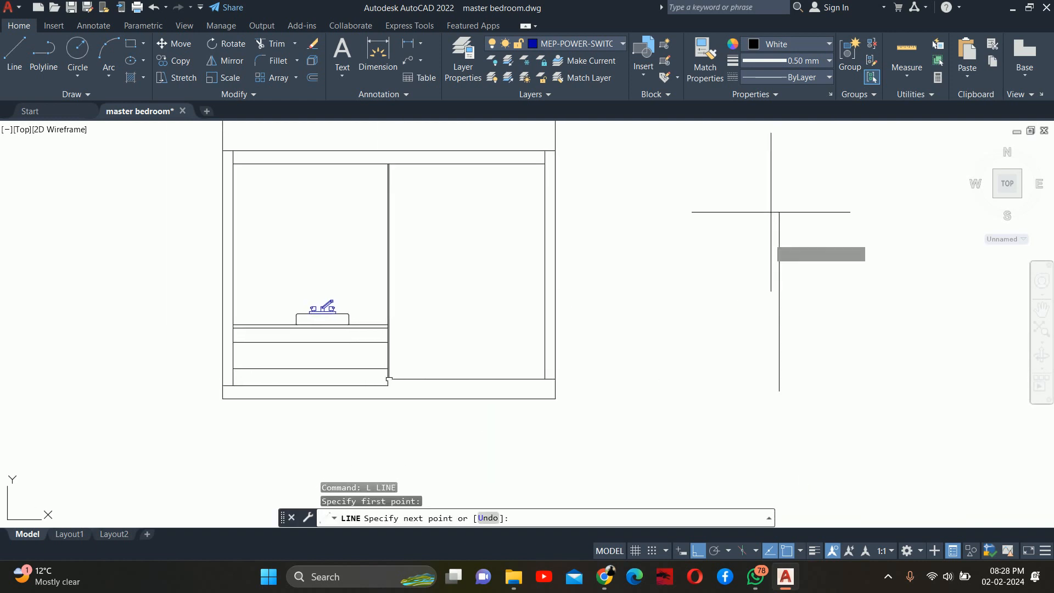
{"action": "type", "text": "7"}
{"action": "key", "text": "Return"}
{"action": "key", "text": "Escape"}
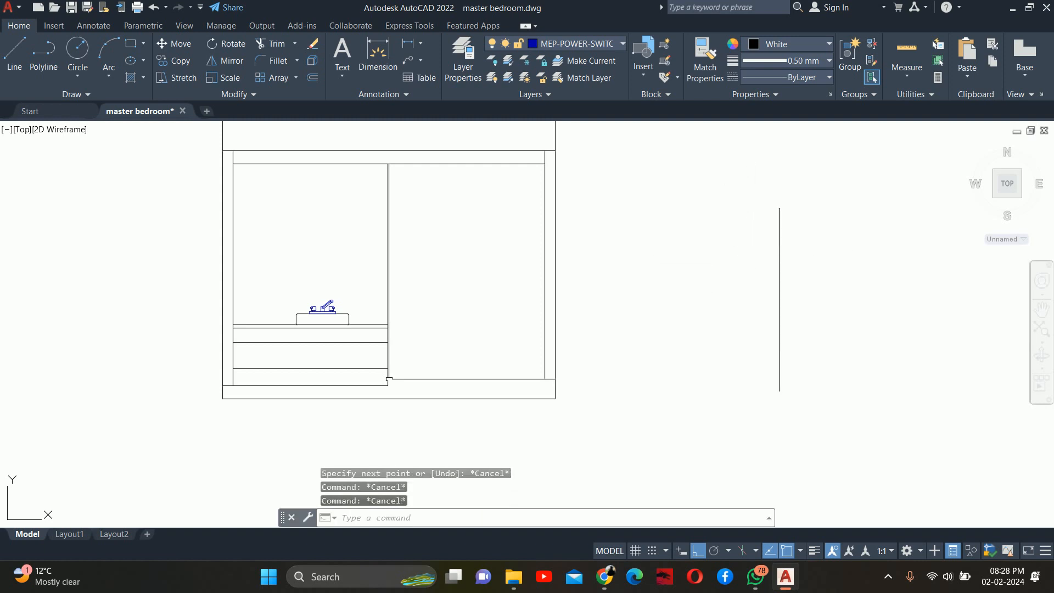
{"action": "key", "text": "Return"}
{"action": "key", "text": "Escape"}
{"action": "key", "text": "Escape"}
{"action": "key", "text": "Escape"}
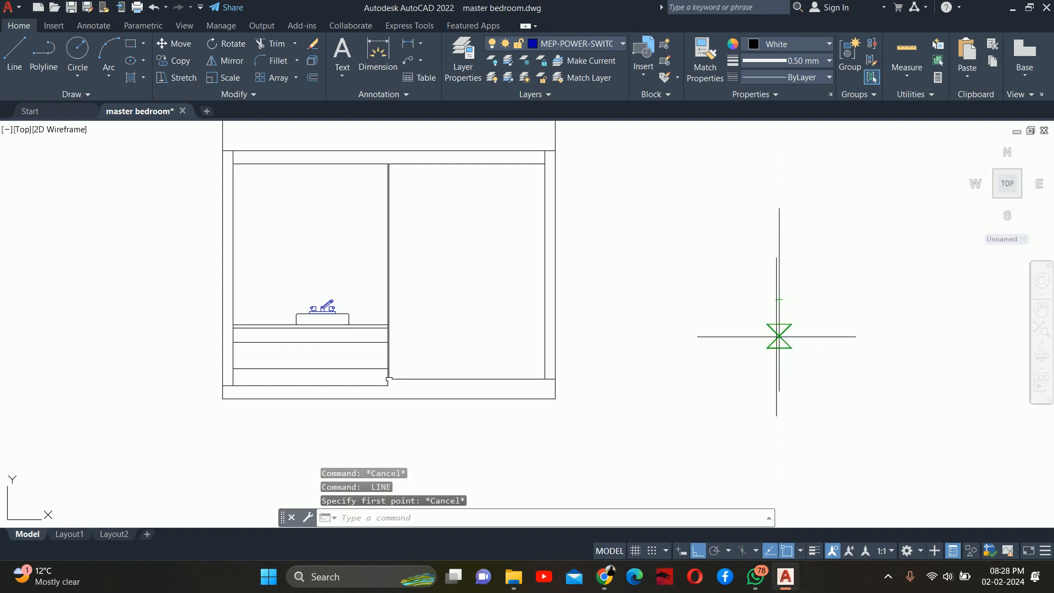
Step: Draw a 4'6" horizontal line to the left from the lower end of the new vertical line
{"action": "type", "text": "L"}
{"action": "key", "text": "Return"}
{"action": "left_click", "coordinate": [780, 391]}
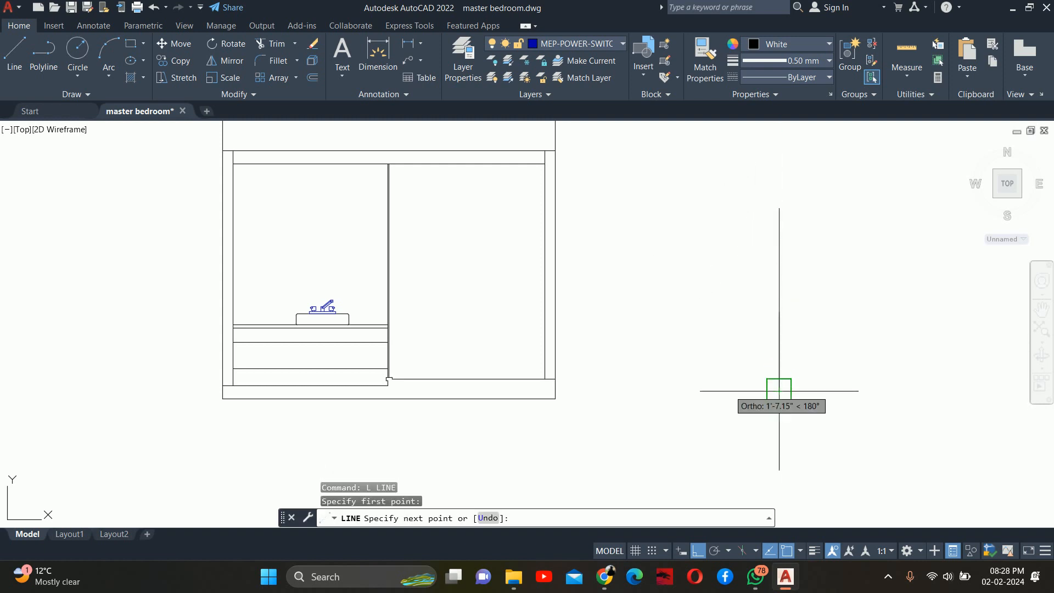
{"action": "type", "text": "4'6"}
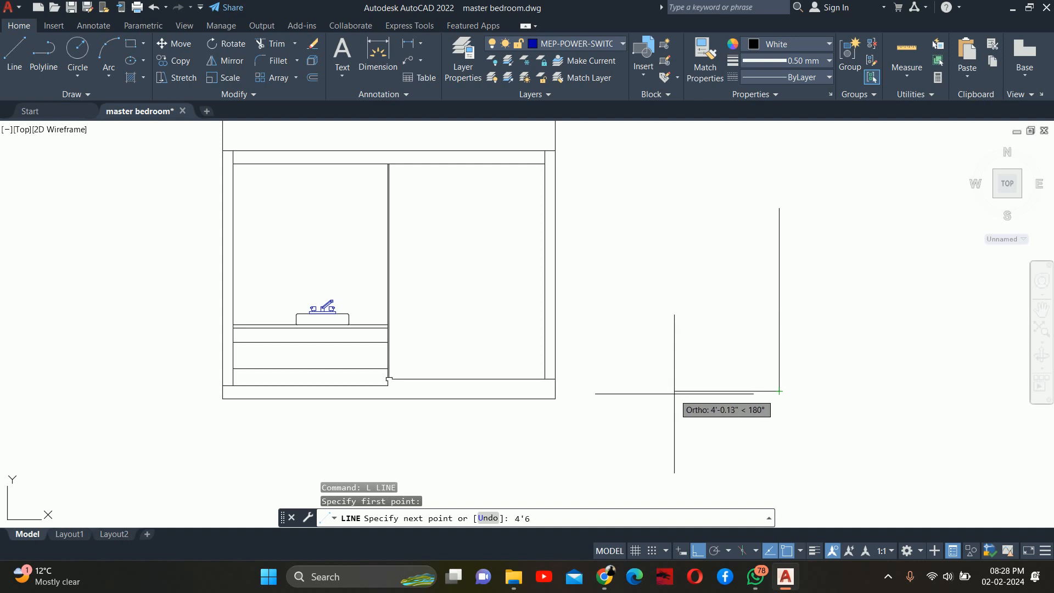
{"action": "key", "text": "Return"}
{"action": "key", "text": "Escape"}
Step: Start an offset for the newly drawn lines beside the elevation
{"action": "type", "text": "O"}
{"action": "key", "text": "Return"}
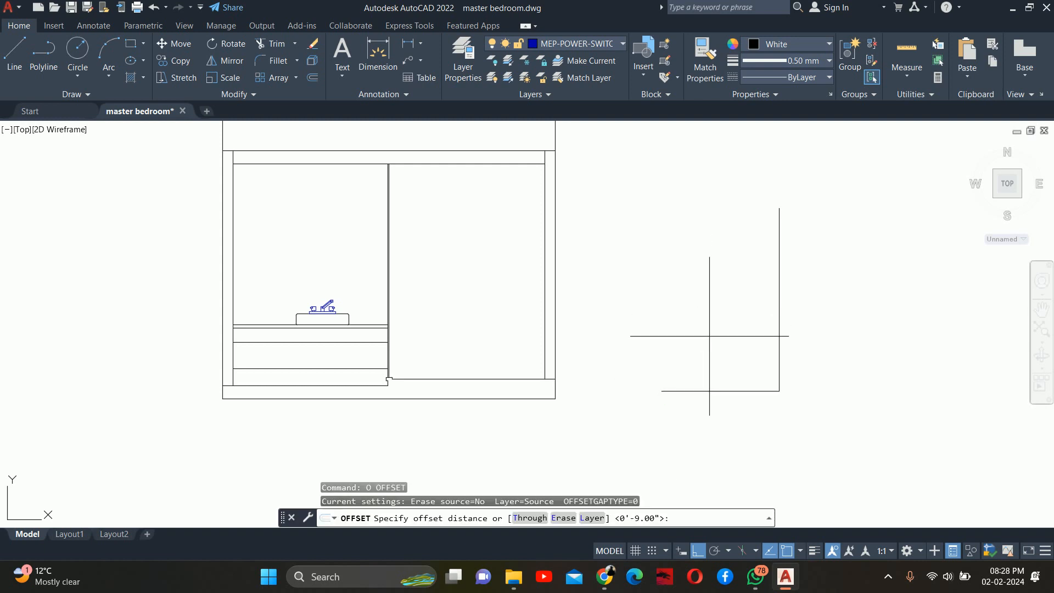
Step: Offset the bottom horizontal line of the separate outline upward by 2'-4"
{"action": "type", "text": "2"}
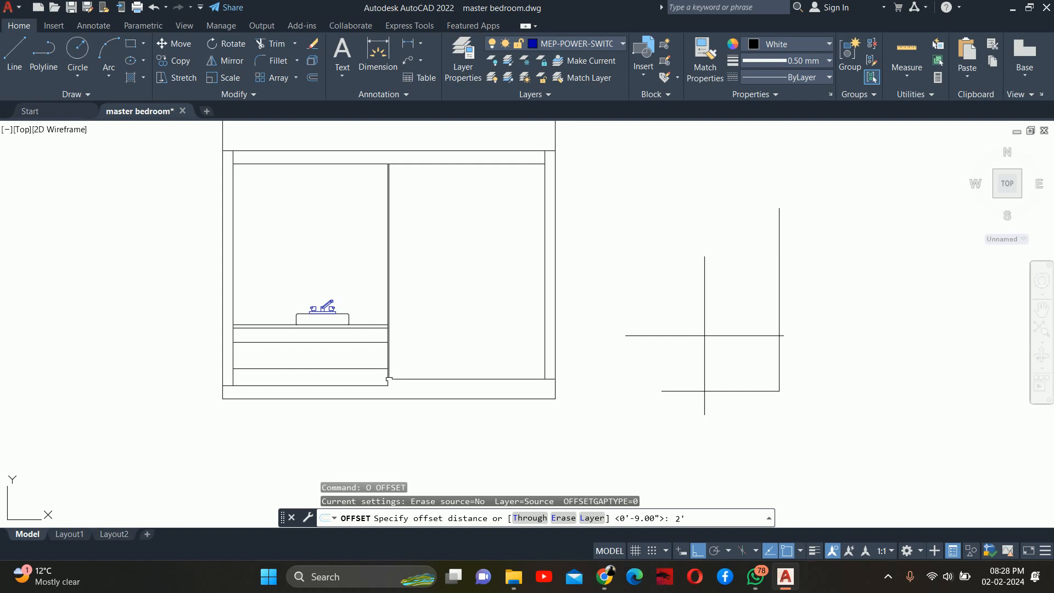
{"action": "type", "text": "'"}
{"action": "key", "text": "Return"}
{"action": "left_click", "coordinate": [706, 391]}
{"action": "left_click", "coordinate": [704, 350]}
{"action": "key", "text": "Escape"}
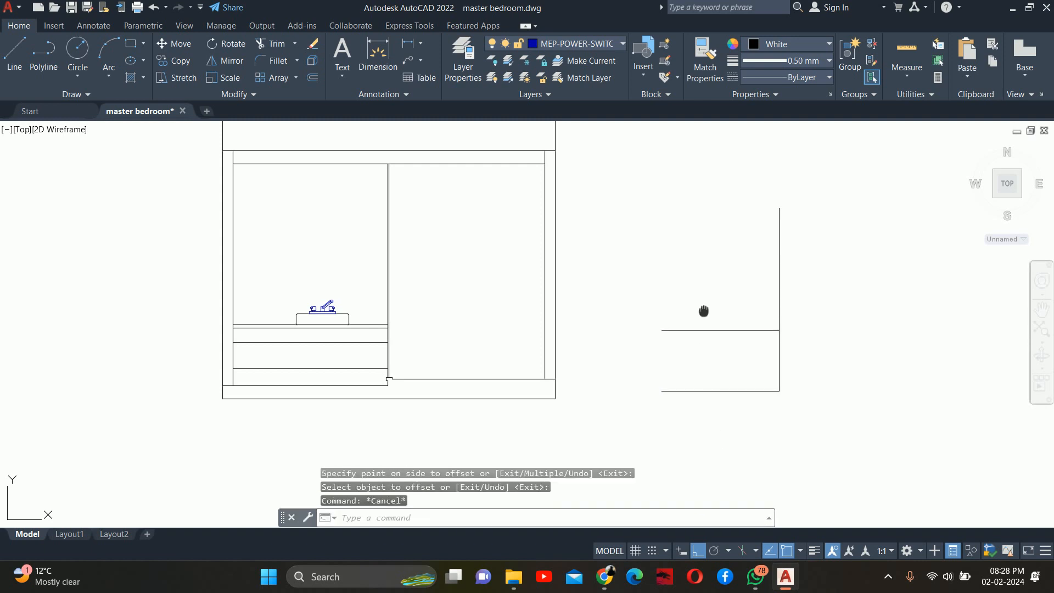
{"action": "middle_click_drag", "start_coordinate": [704, 311], "coordinate": [673, 320]}
{"action": "key", "text": "Escape"}
{"action": "key", "text": "Escape"}
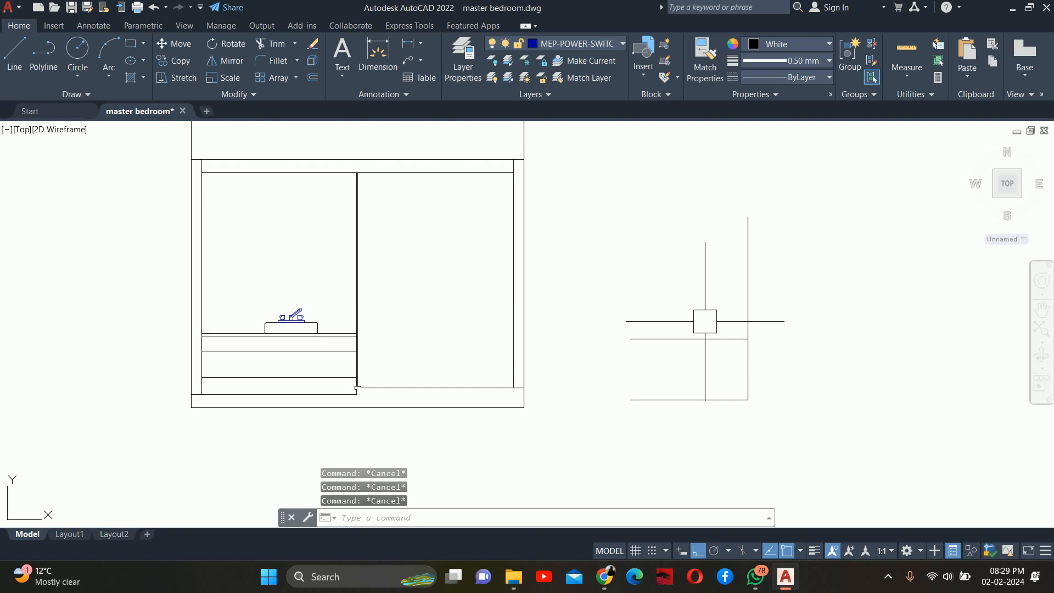
Step: Offset the upper horizontal line of the separate outline another 6" upward
{"action": "key", "text": "Return"}
{"action": "type", "text": "6"}
{"action": "key", "text": "Return"}
{"action": "left_click", "coordinate": [708, 340]}
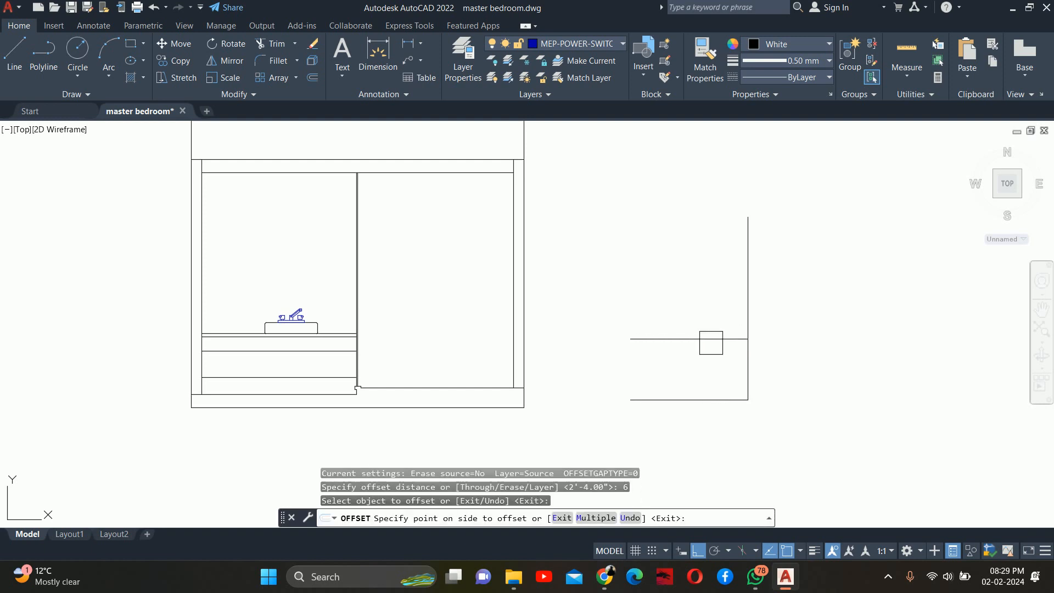
{"action": "left_click", "coordinate": [701, 301]}
{"action": "key", "text": "Escape"}
{"action": "key", "text": "Escape"}
{"action": "key", "text": "Escape"}
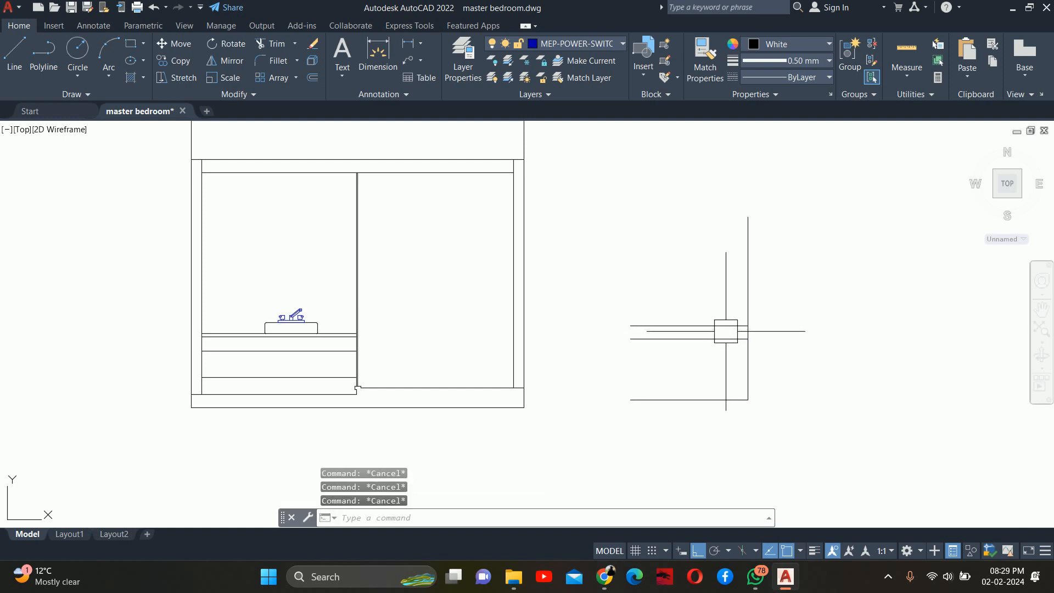
{"action": "type", "text": "c"}
{"action": "key", "text": "Return"}
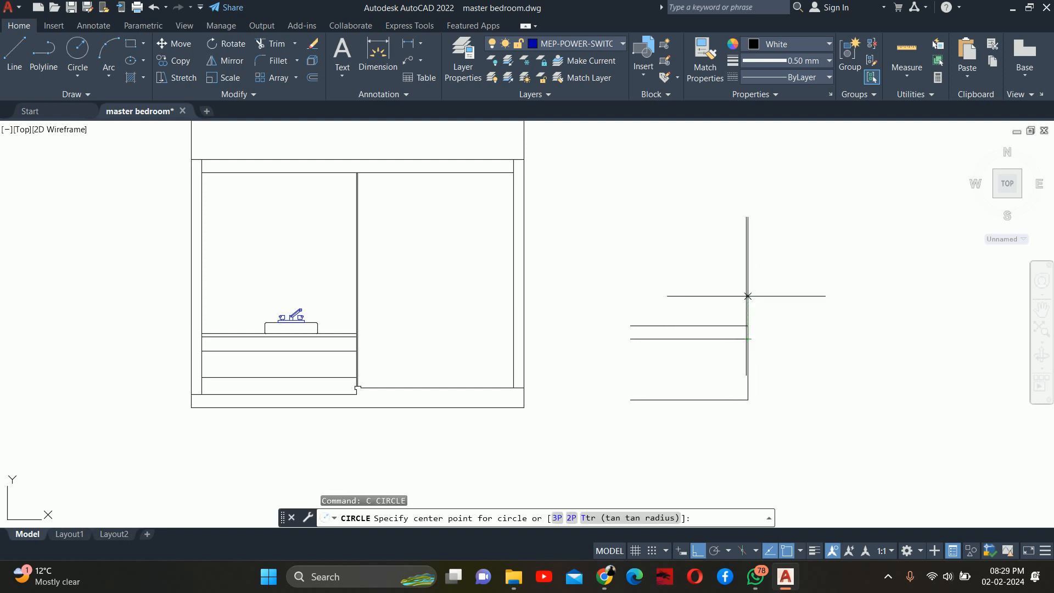
{"action": "key", "text": "Escape"}
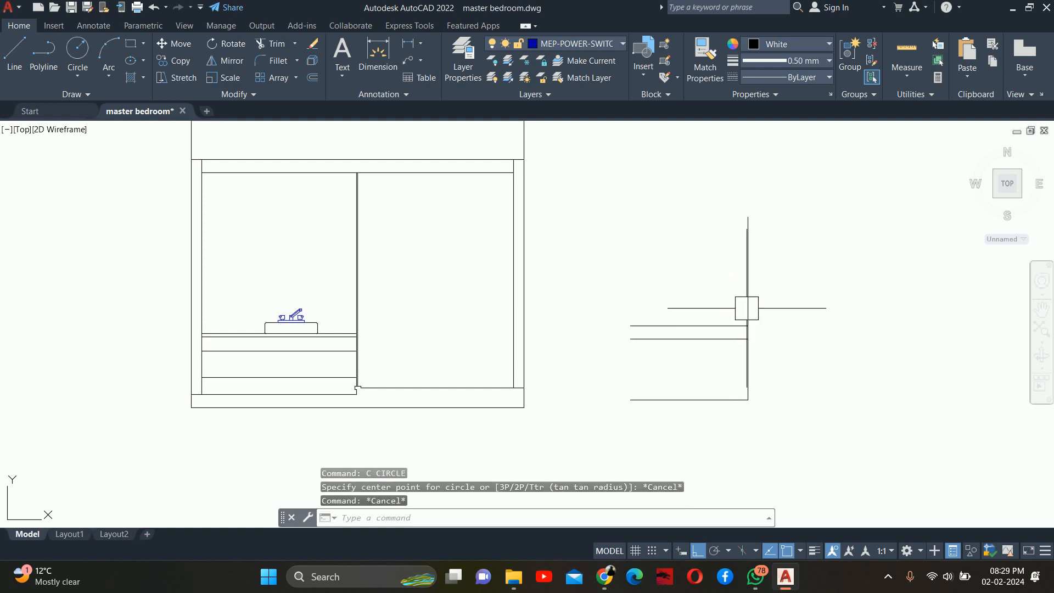
{"action": "key", "text": "Escape"}
{"action": "key", "text": "Escape"}
{"action": "type", "text": "o"}
{"action": "key", "text": "Return"}
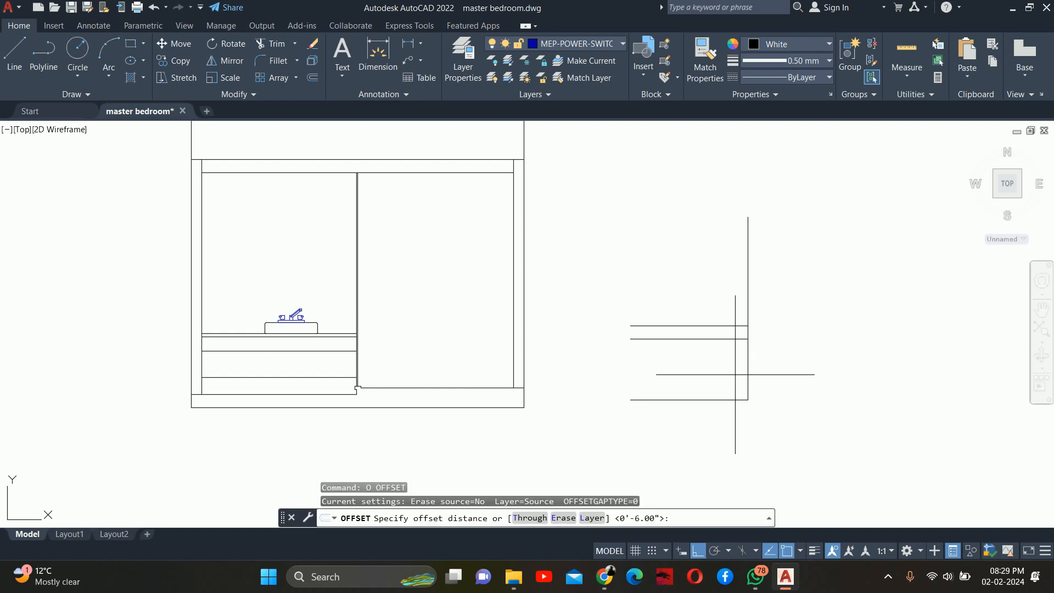
{"action": "key", "text": "Escape"}
{"action": "key", "text": "Escape"}
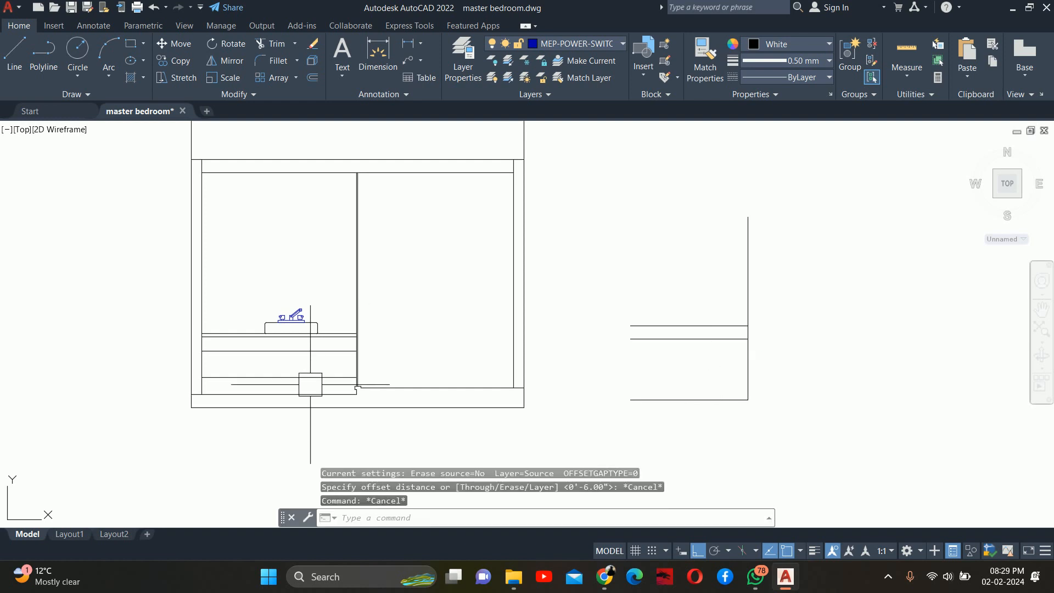
Step: Delete the two horizontal drawer lines below the counter in the left bay of the elevation
{"action": "scroll", "coordinate": [291, 388], "scroll_direction": "up", "scroll_amount": 2}
{"action": "left_click", "coordinate": [242, 370]}
{"action": "left_click", "coordinate": [248, 330]}
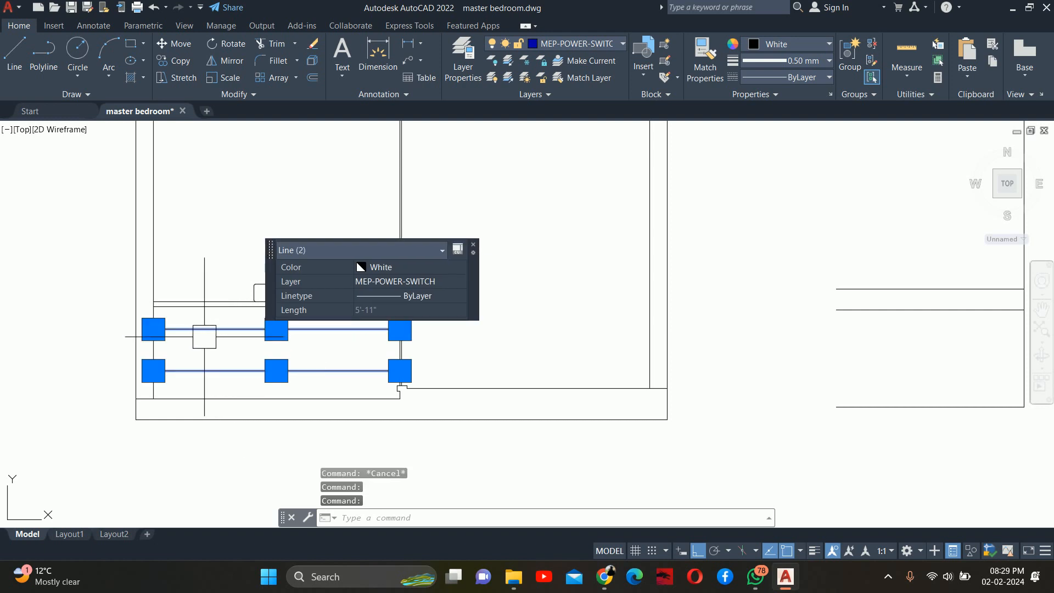
{"action": "key", "text": "Delete"}
{"action": "scroll", "coordinate": [330, 351], "scroll_direction": "down", "scroll_amount": 3}
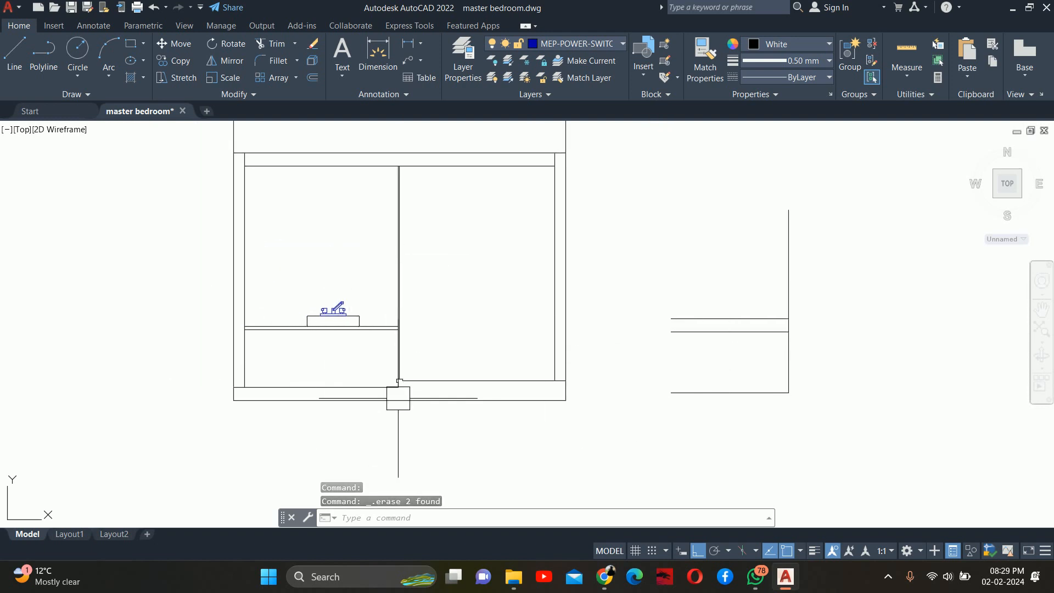
Step: Check the mirror design reference on Pinterest in Chrome and return to the AutoCAD drawing
{"action": "left_click", "coordinate": [604, 578]}
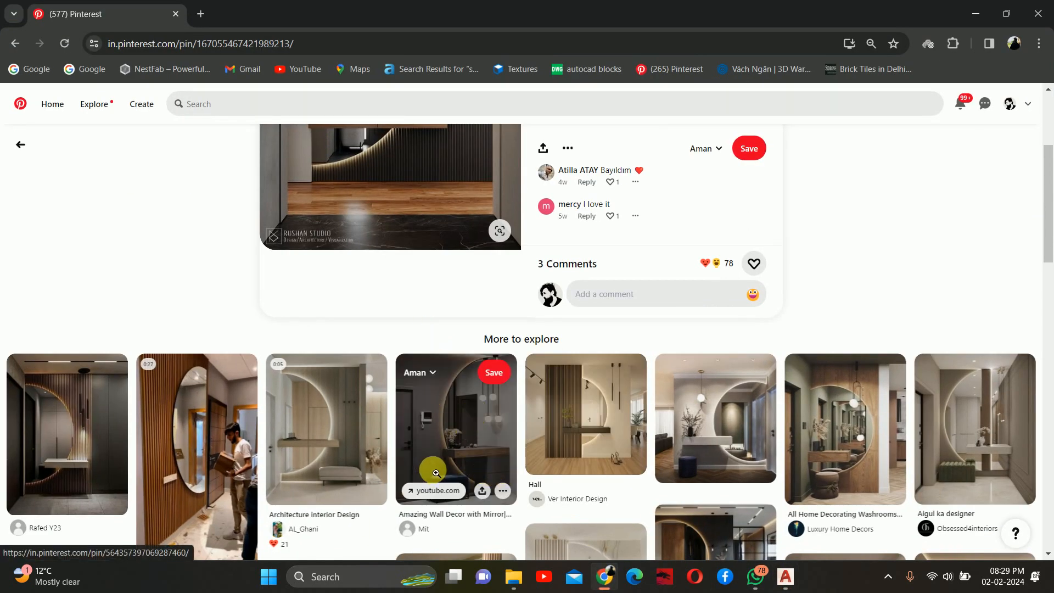
{"action": "left_click", "coordinate": [976, 14]}
{"action": "middle_click_drag", "start_coordinate": [756, 302], "coordinate": [683, 290]}
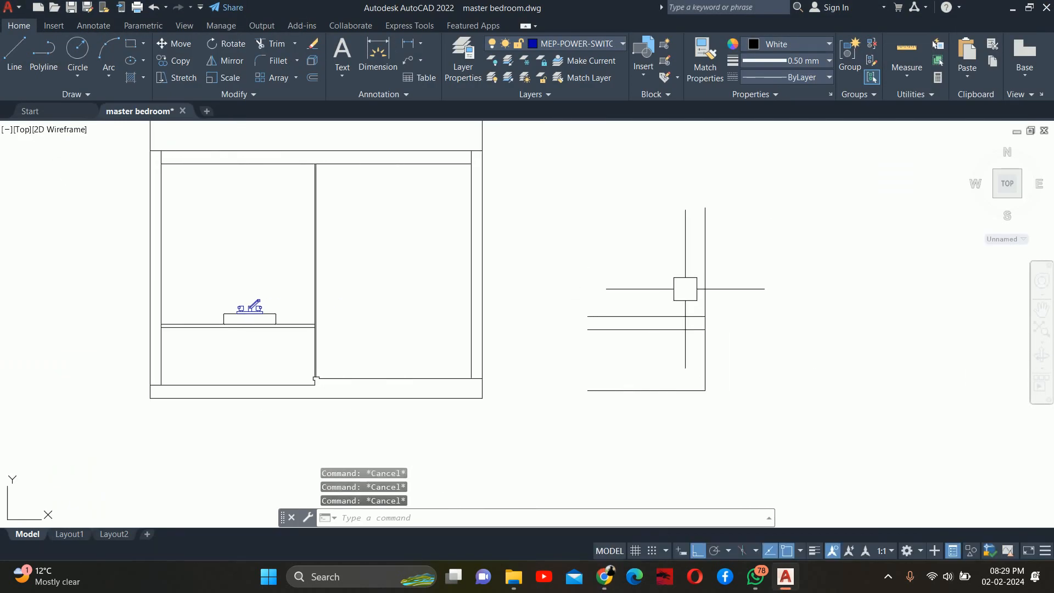
Step: Stretch the upper end of the separate outline's vertical line upward by 6"
{"action": "type", "text": "s"}
{"action": "key", "text": "Return"}
{"action": "left_click", "coordinate": [747, 185]}
{"action": "left_click", "coordinate": [584, 259]}
{"action": "key", "text": "Return"}
{"action": "left_click", "coordinate": [590, 267]}
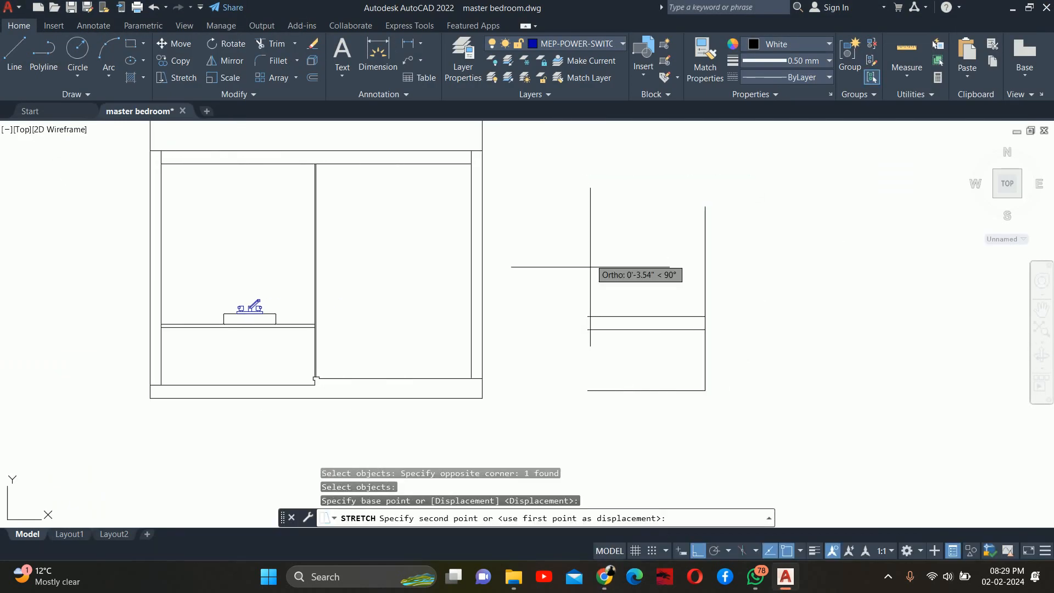
{"action": "key", "text": "Return"}
{"action": "key", "text": "Escape"}
{"action": "key", "text": "Escape"}
{"action": "key", "text": "Escape"}
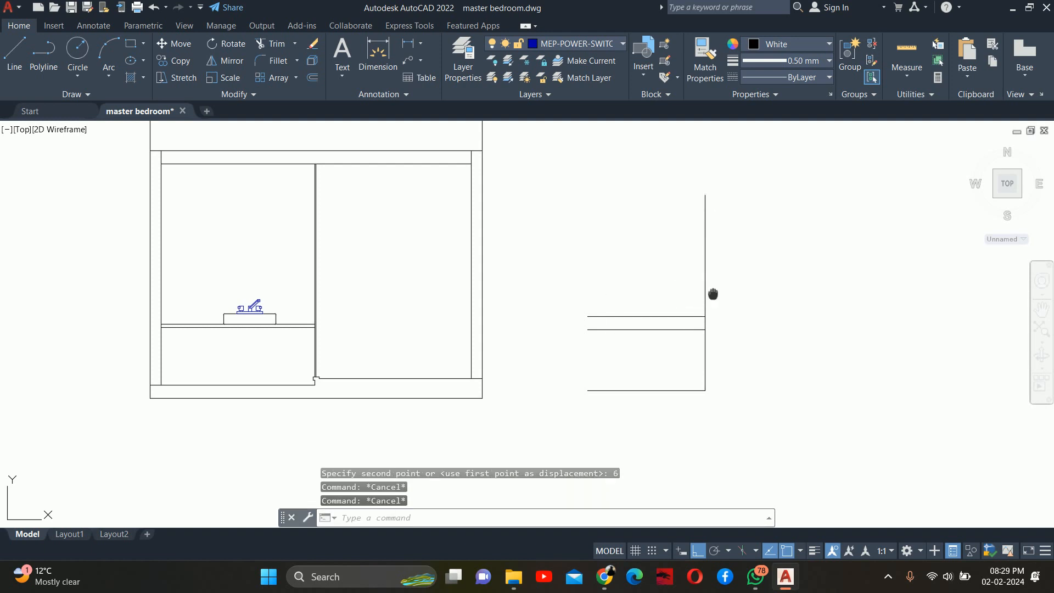
Step: Draw an outward-bulging arc from the vertical line's upper end to the free end of the upper horizontal line
{"action": "middle_click_drag", "start_coordinate": [713, 295], "coordinate": [665, 305]}
{"action": "type", "text": "a"}
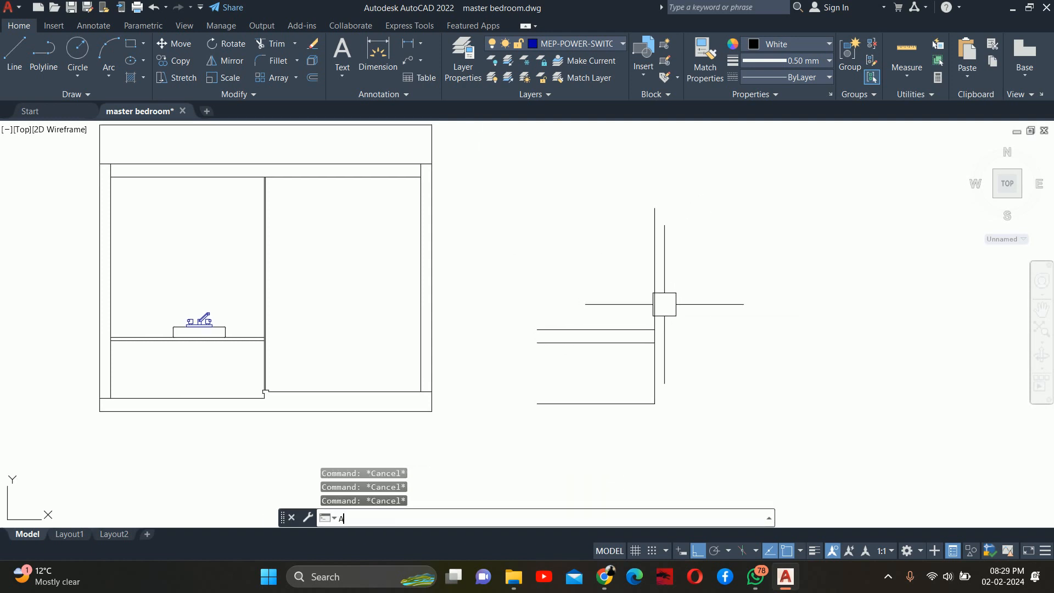
{"action": "key", "text": "Return"}
{"action": "left_click", "coordinate": [655, 208]}
{"action": "type", "text": "e"}
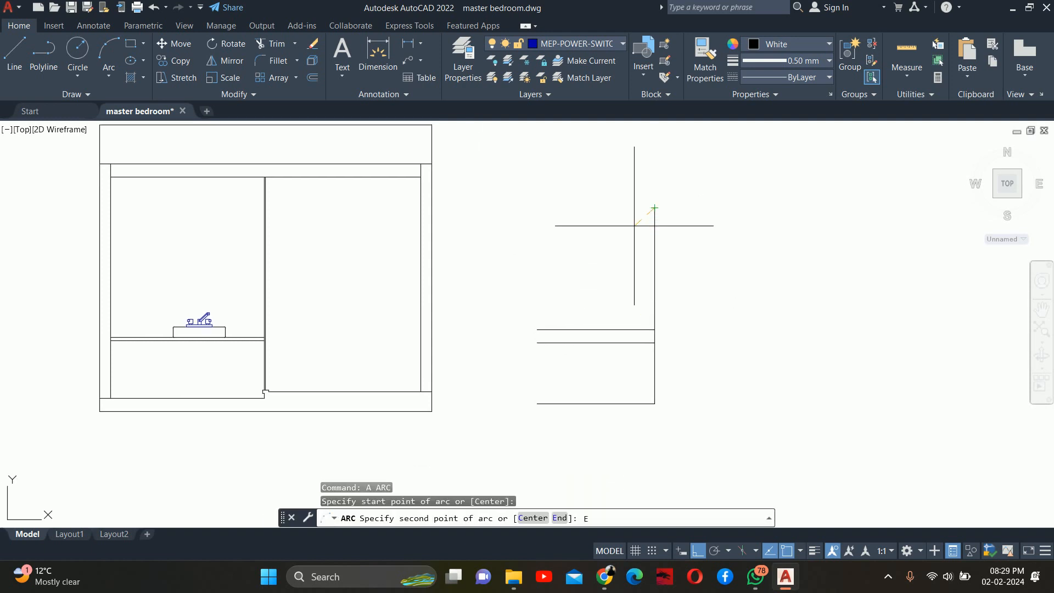
{"action": "key", "text": "Return"}
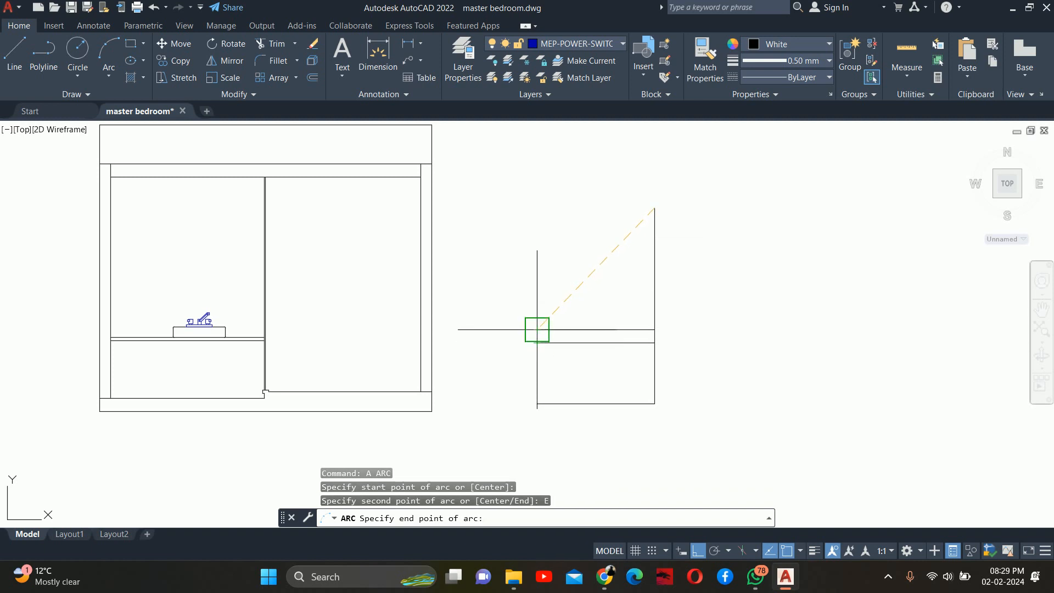
{"action": "left_click", "coordinate": [537, 330]}
{"action": "type", "text": "d"}
{"action": "key", "text": "Return"}
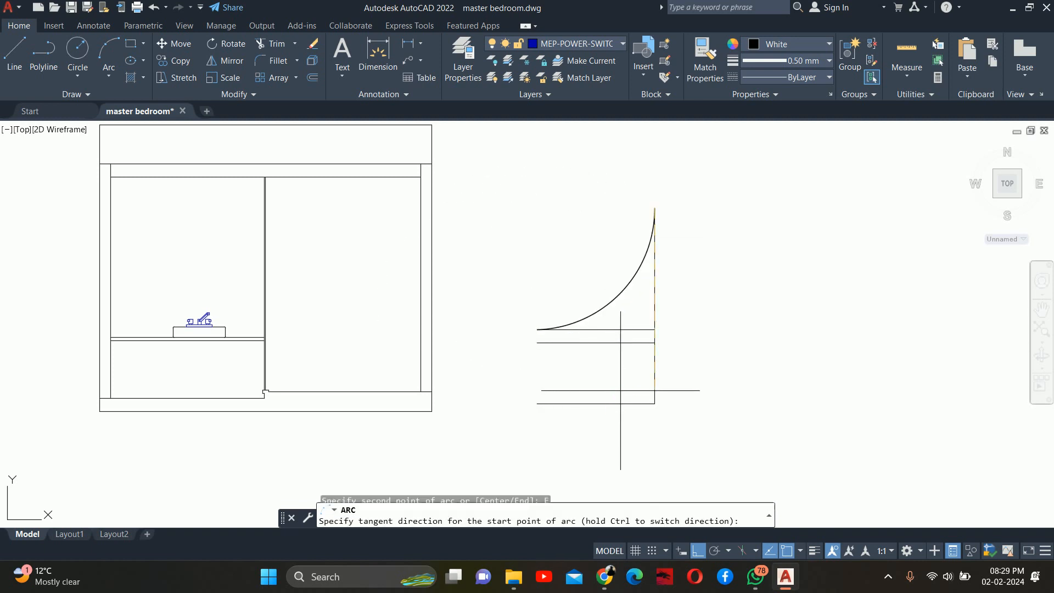
{"action": "left_click", "coordinate": [527, 266]}
{"action": "key", "text": "Escape"}
{"action": "key", "text": "Escape"}
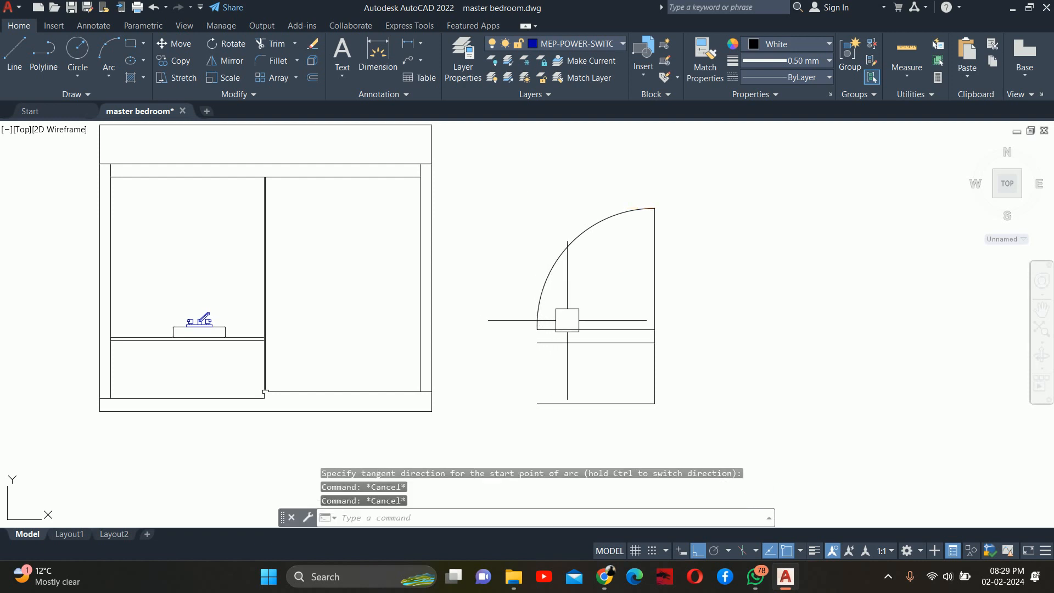
Step: Extend the arc's lower end down to the bottom horizontal line of the outline
{"action": "left_click", "coordinate": [571, 245]}
{"action": "key", "text": "Escape"}
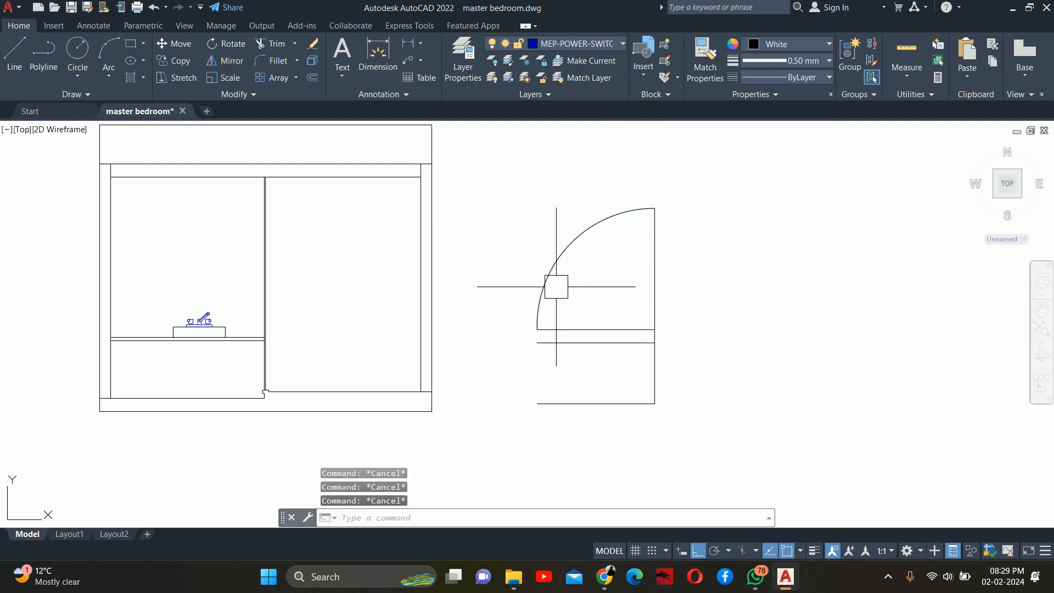
{"action": "key", "text": "Return"}
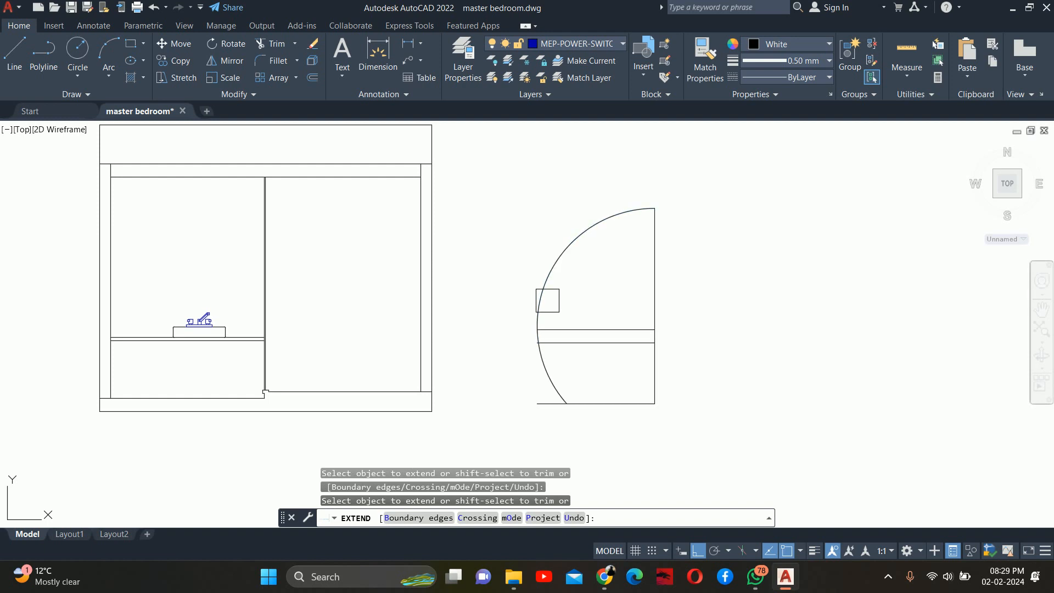
{"action": "left_click", "coordinate": [548, 300]}
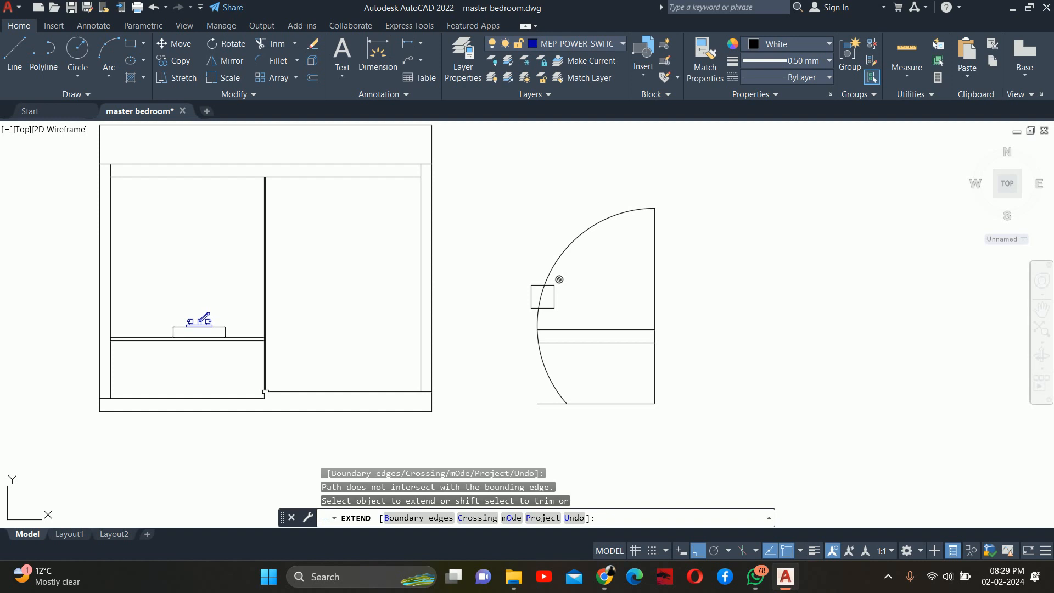
{"action": "key", "text": "Escape"}
{"action": "key", "text": "Escape"}
{"action": "key", "text": "Escape"}
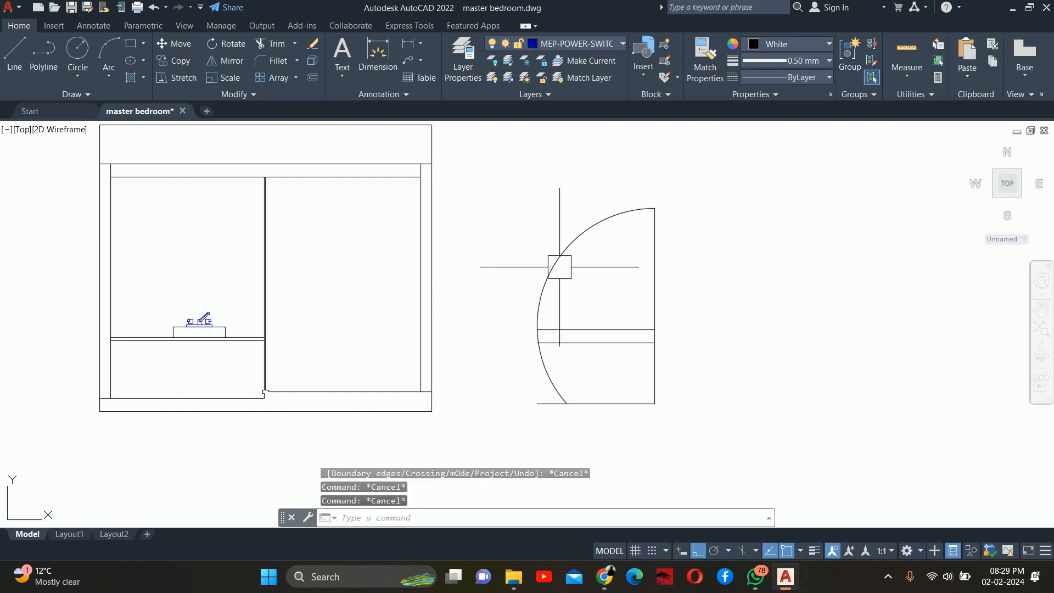
Step: Recheck the Pinterest mirror reference in Chrome, return to the AutoCAD drawing and erase the arc
{"action": "left_click", "coordinate": [605, 576]}
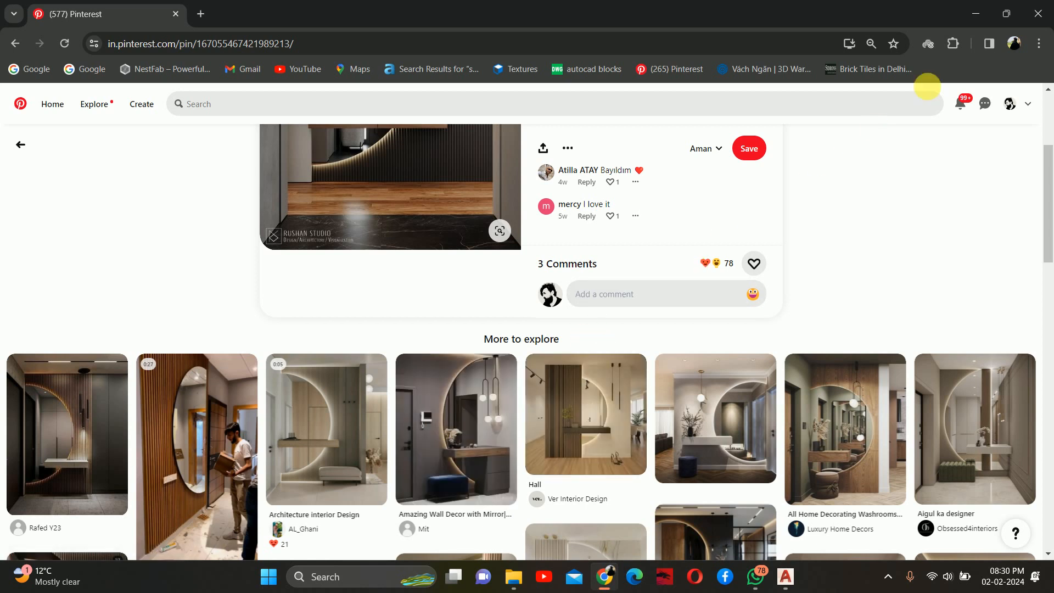
{"action": "left_click", "coordinate": [976, 13]}
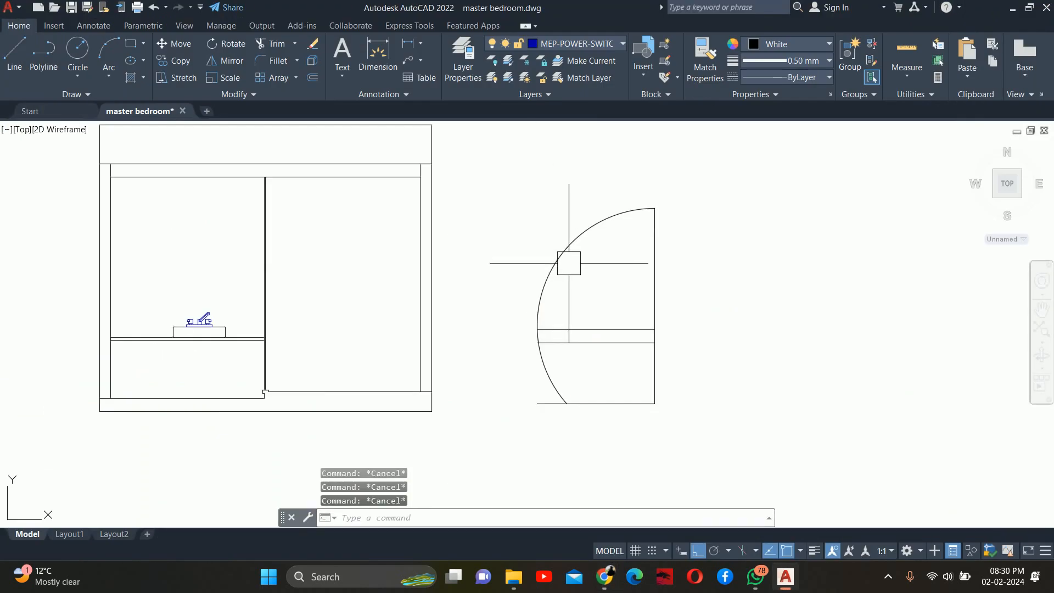
{"action": "left_click", "coordinate": [549, 242]}
{"action": "key", "text": "Delete"}
Step: Draw a circle centred on the vertical line's midpoint, with its radius reaching out to the horizontal lines' free ends
{"action": "type", "text": "c"}
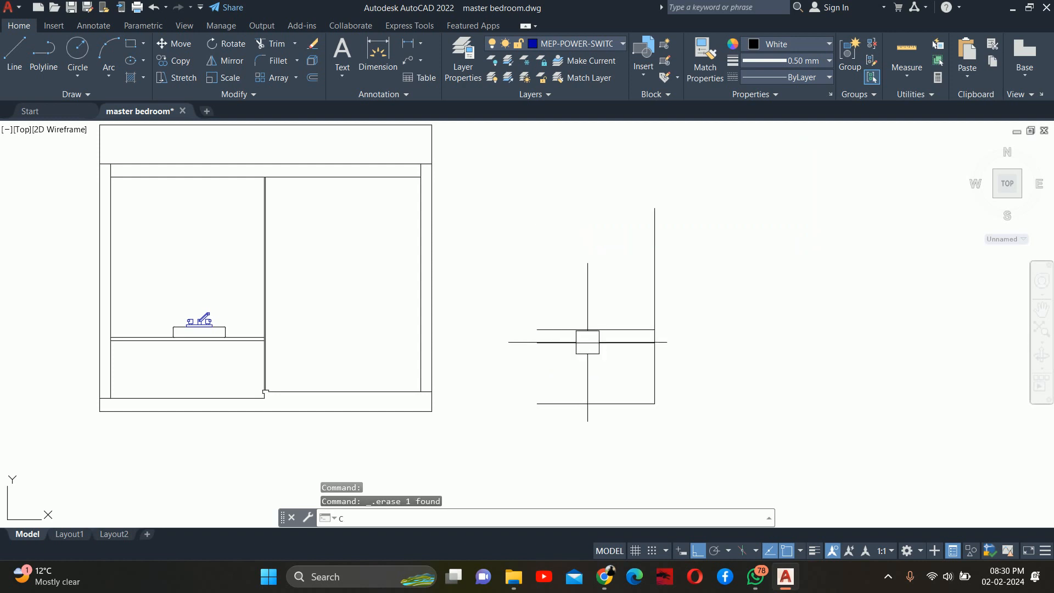
{"action": "key", "text": "Return"}
{"action": "left_click", "coordinate": [655, 306]}
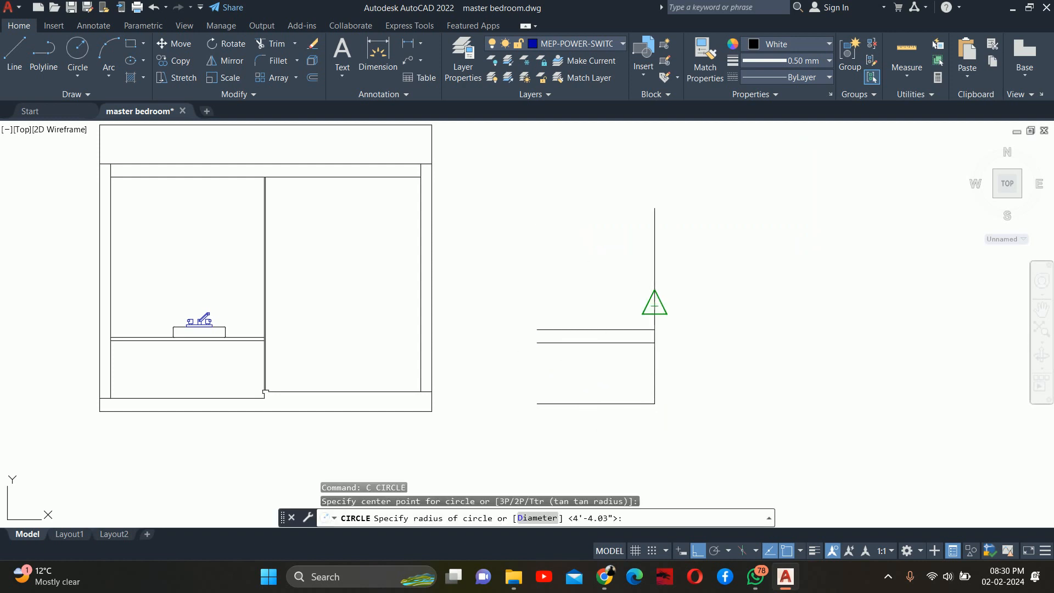
{"action": "left_click", "coordinate": [537, 330]}
{"action": "key", "text": "Escape"}
{"action": "key", "text": "Escape"}
{"action": "key", "text": "Escape"}
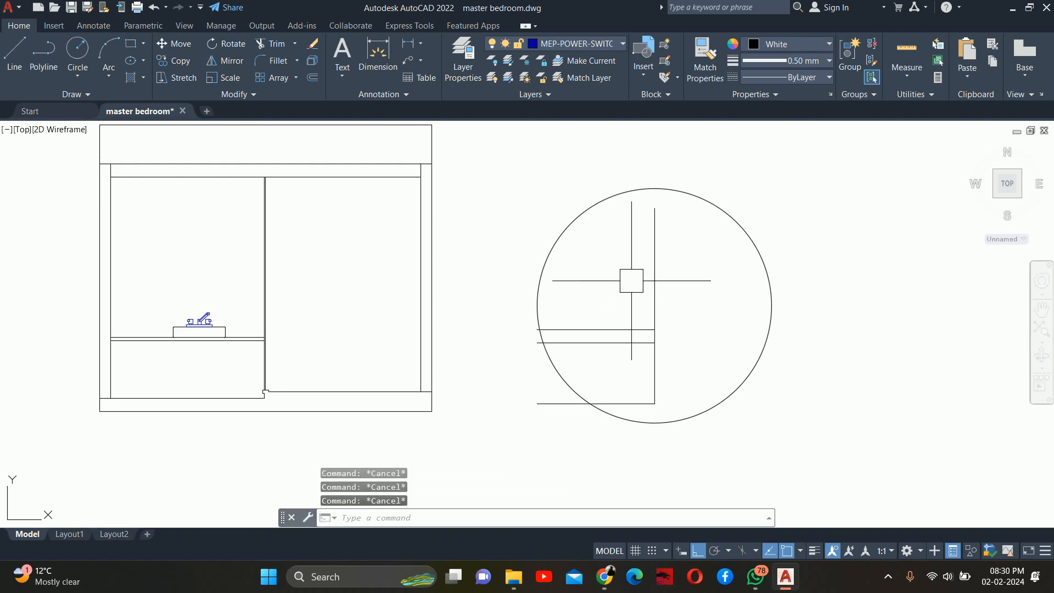
Step: Measure the circle's overall height with a temporary linear dimension from its highest to its lowest point
{"action": "type", "text": "dli"}
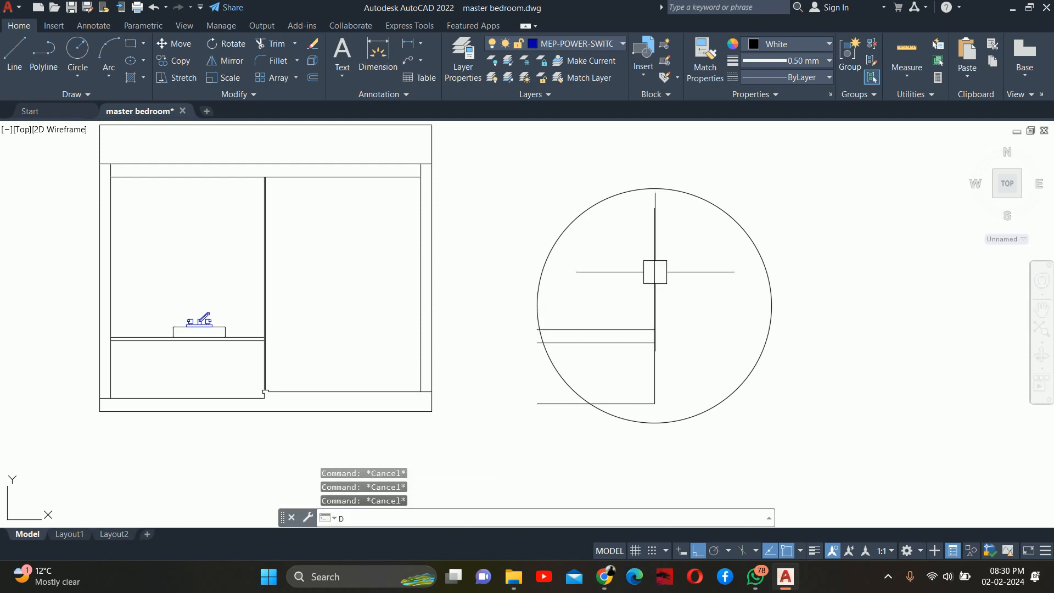
{"action": "key", "text": "Return"}
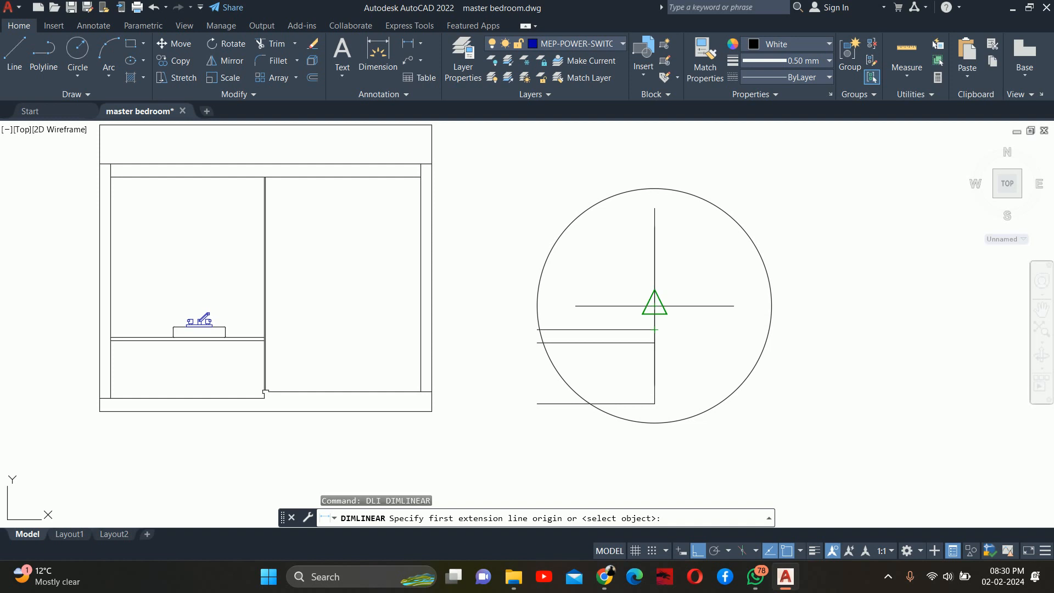
{"action": "left_click", "coordinate": [655, 189]}
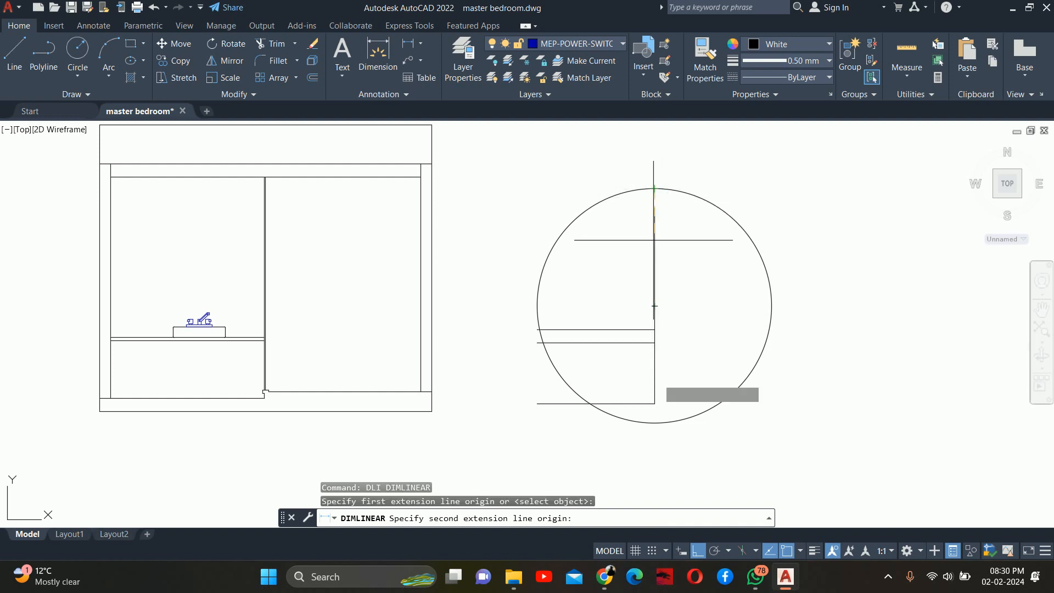
{"action": "left_click", "coordinate": [655, 404]}
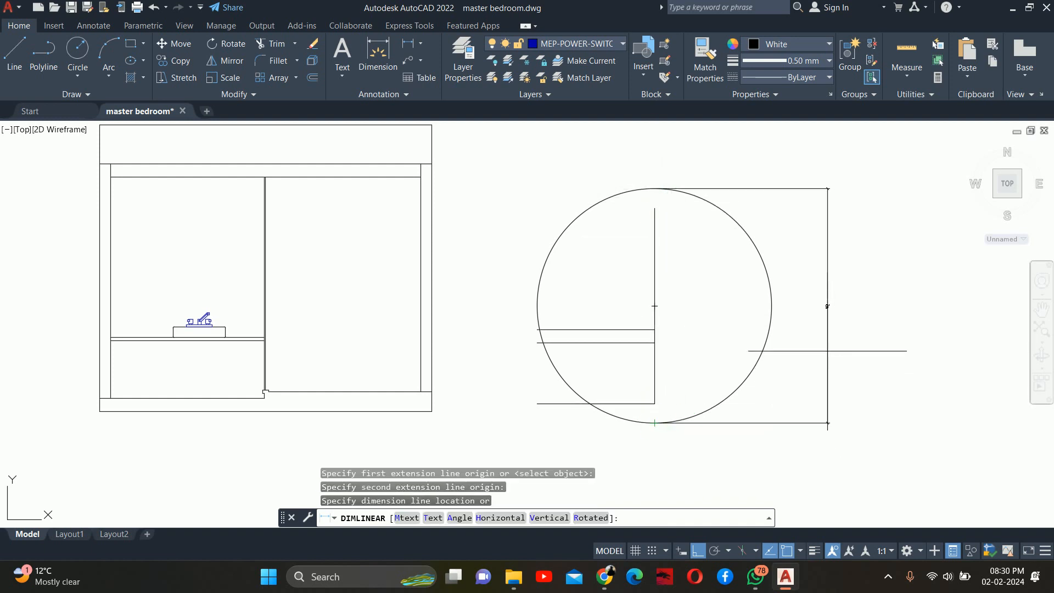
{"action": "scroll", "coordinate": [813, 311], "scroll_direction": "up", "scroll_amount": 5}
{"action": "scroll", "coordinate": [775, 313], "scroll_direction": "down", "scroll_amount": 5}
{"action": "key", "text": "Escape"}
{"action": "key", "text": "Escape"}
{"action": "key", "text": "Escape"}
{"action": "key", "text": "Escape"}
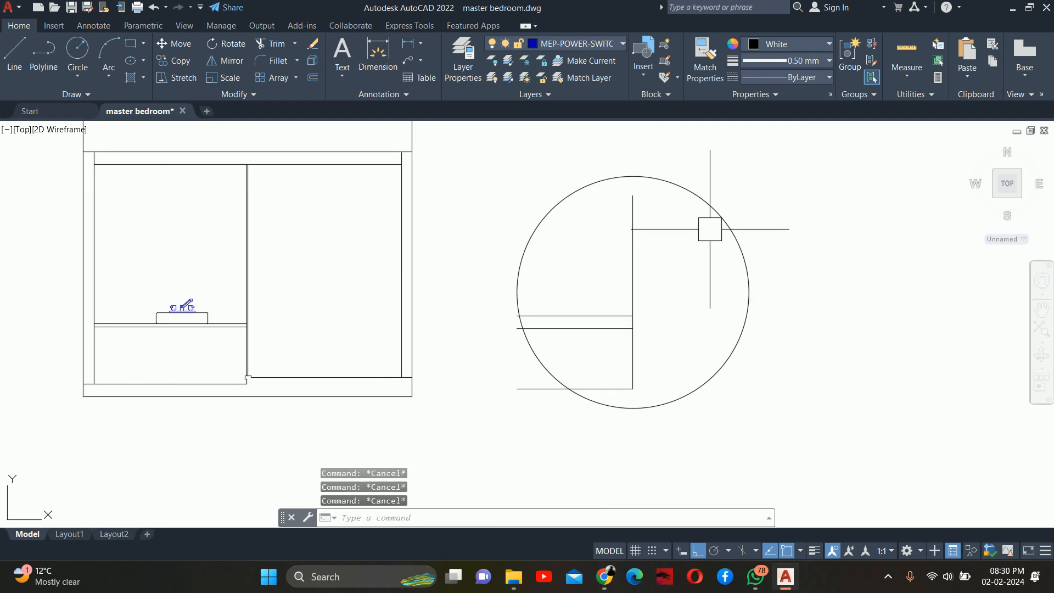
Step: Offset the circle 6 inches inward and erase the original outer circle
{"action": "left_click", "coordinate": [711, 224]}
{"action": "type", "text": "o"}
{"action": "key", "text": "Return"}
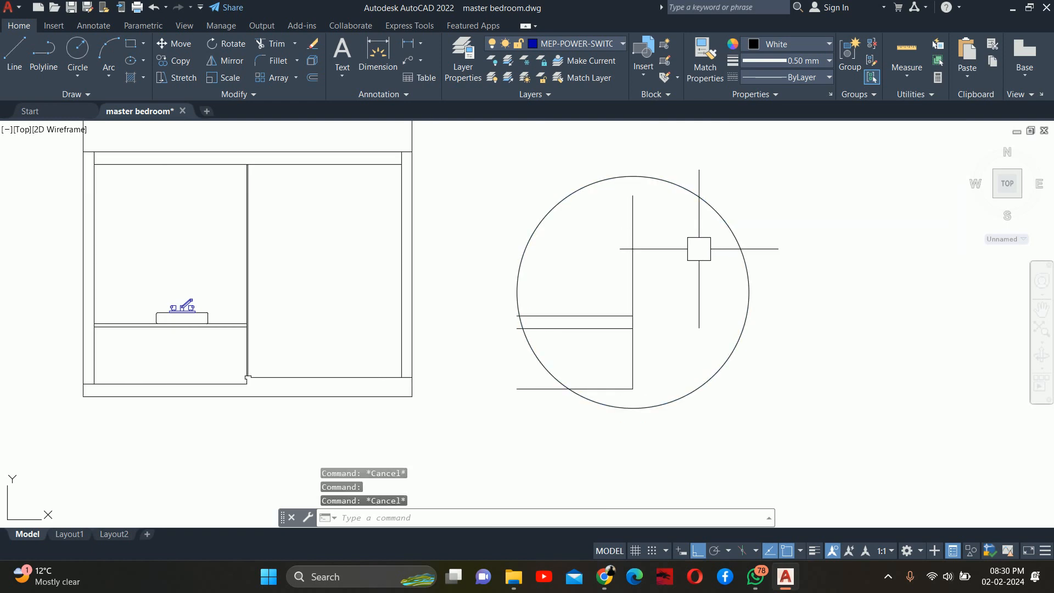
{"action": "type", "text": "6"}
{"action": "key", "text": "Return"}
{"action": "left_click", "coordinate": [702, 201]}
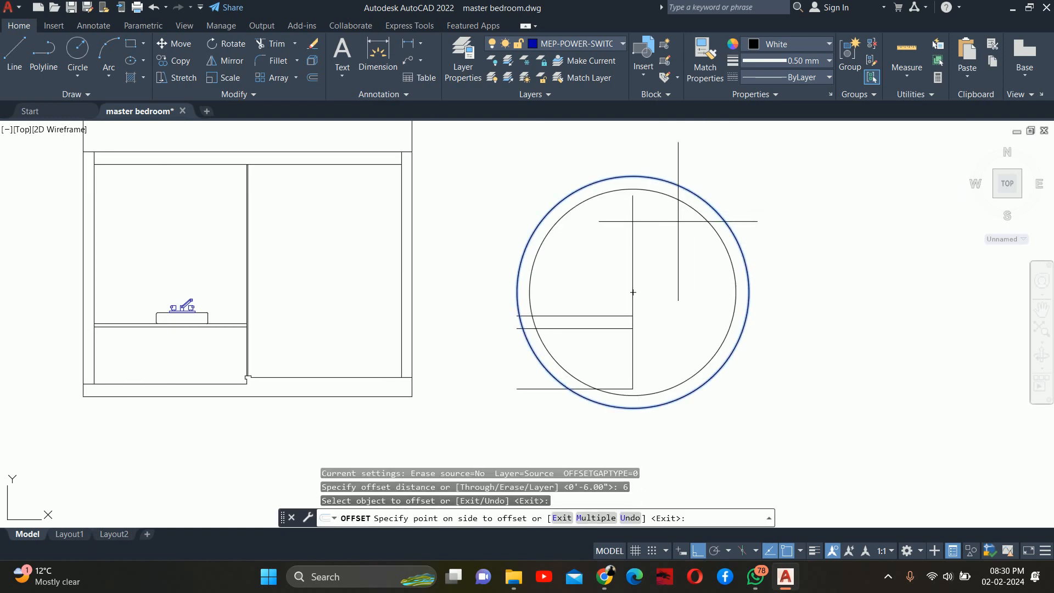
{"action": "left_click", "coordinate": [666, 236]}
{"action": "key", "text": "Escape"}
{"action": "key", "text": "Escape"}
{"action": "left_click", "coordinate": [735, 225]}
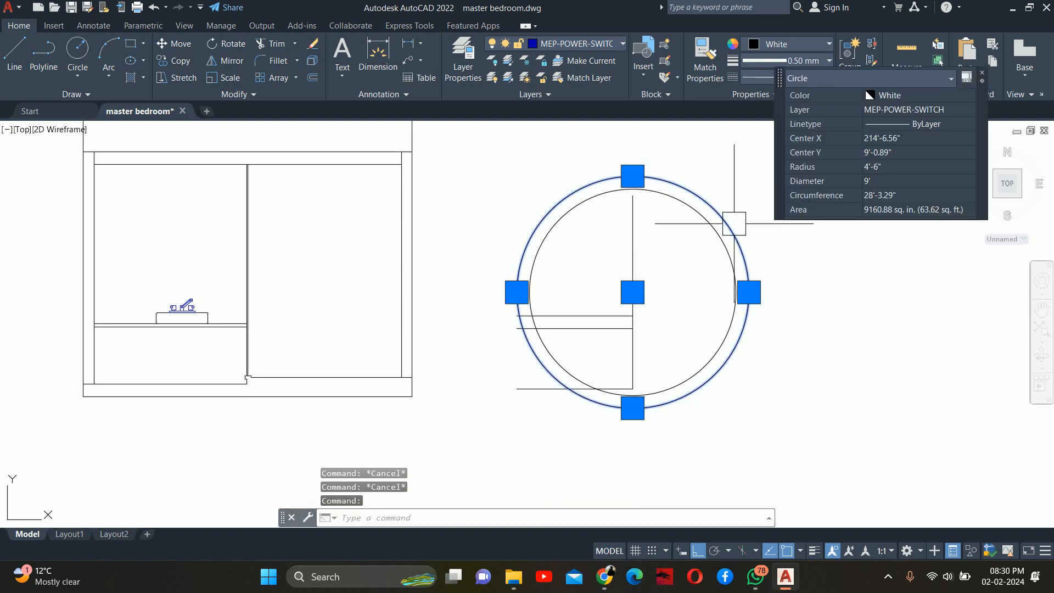
{"action": "key", "text": "Delete"}
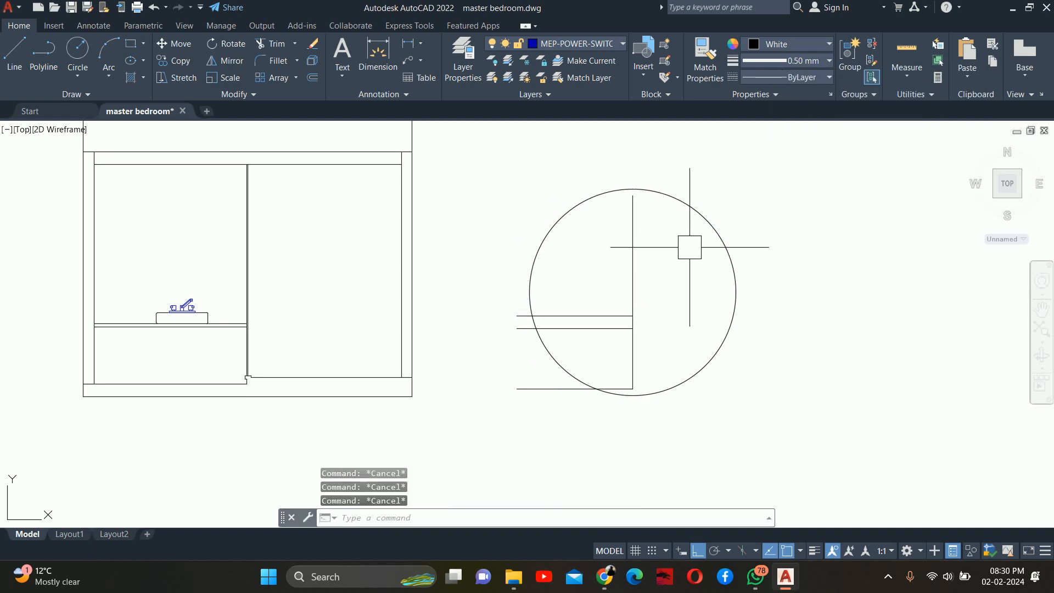
Step: Offset the reduced circle another 6 inches inward and erase the larger of the two
{"action": "type", "text": "o"}
{"action": "key", "text": "Return"}
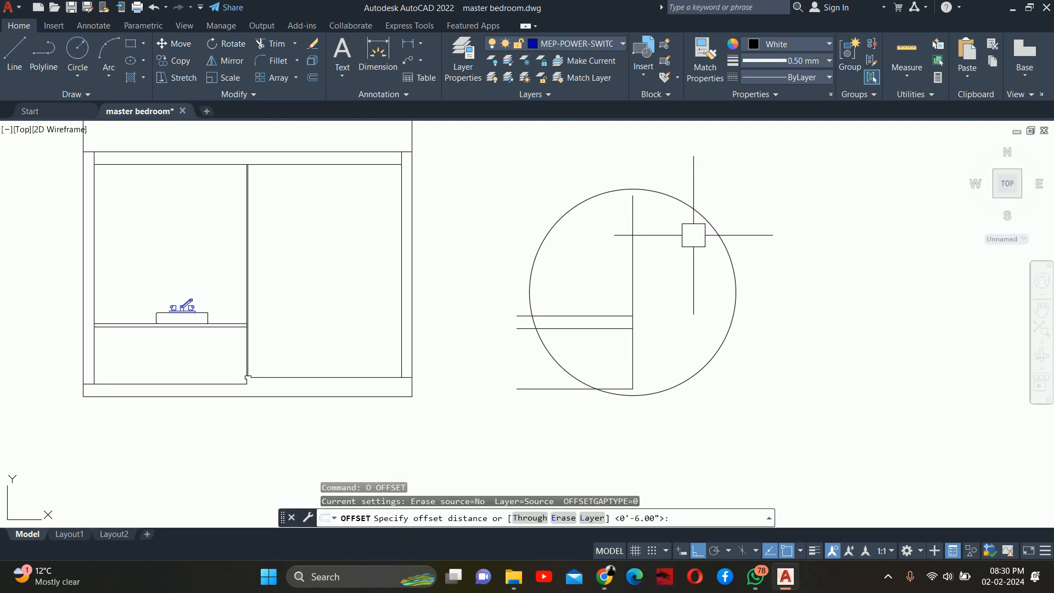
{"action": "type", "text": "6"}
{"action": "key", "text": "Return"}
{"action": "left_click", "coordinate": [691, 211]}
{"action": "left_click", "coordinate": [659, 234]}
{"action": "key", "text": "Escape"}
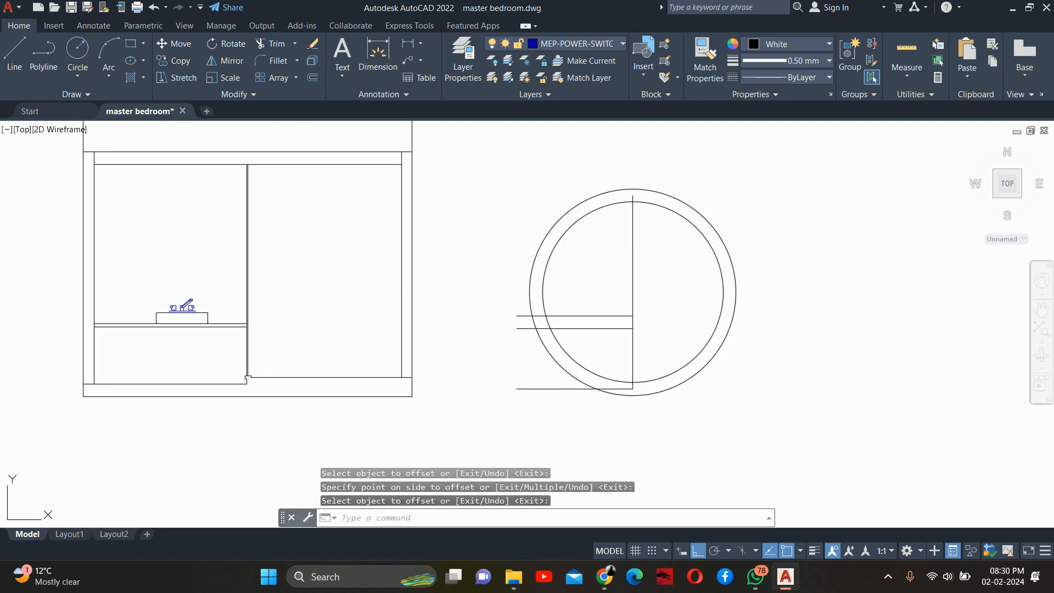
{"action": "left_click", "coordinate": [708, 217]}
{"action": "key", "text": "Delete"}
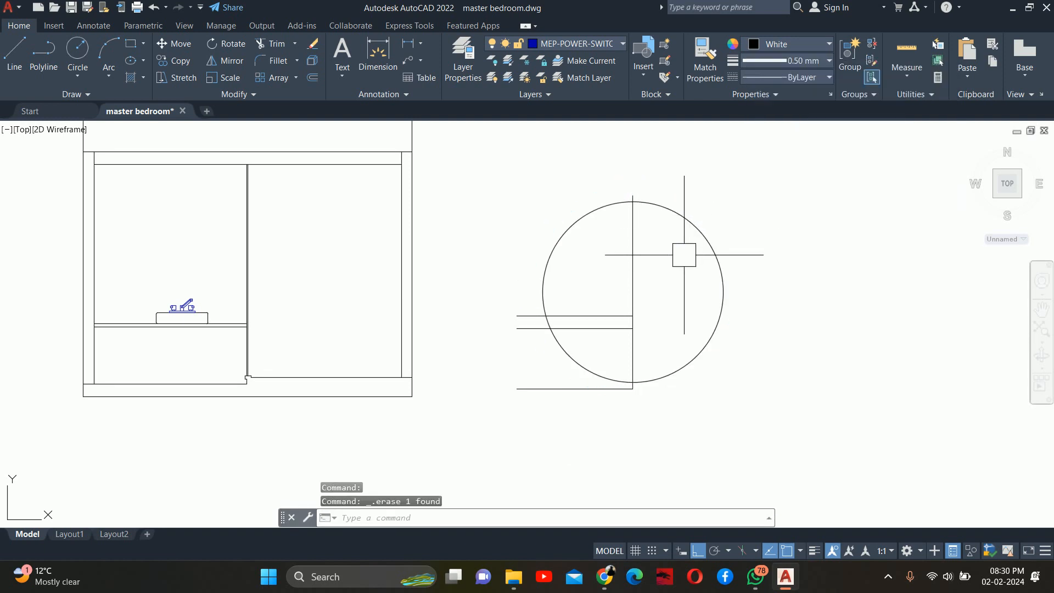
{"action": "type", "text": "m"}
{"action": "key", "text": "Return"}
{"action": "key", "text": "Escape"}
{"action": "key", "text": "Escape"}
{"action": "key", "text": "Escape"}
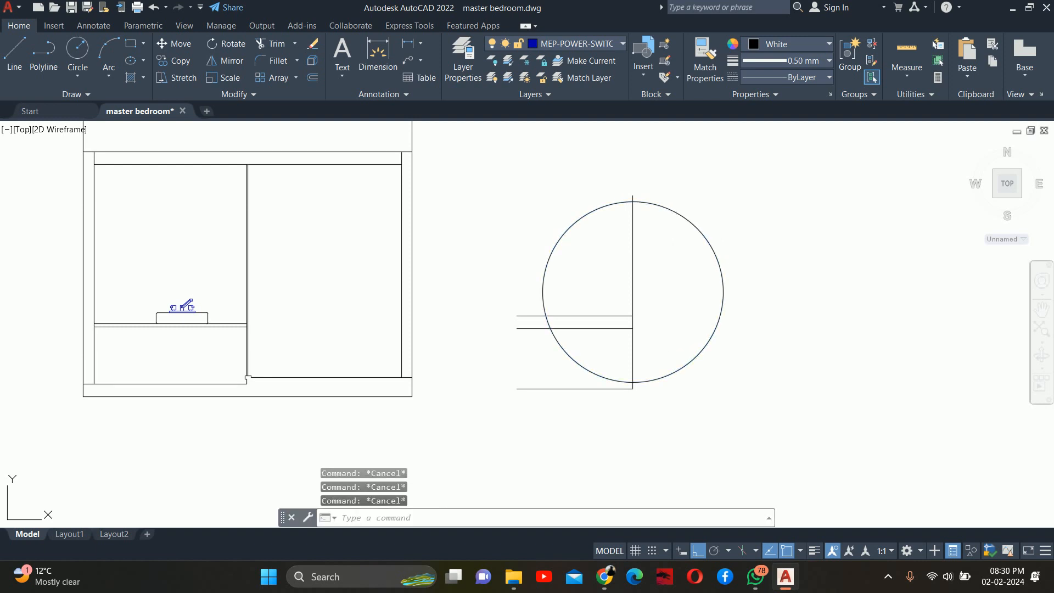
Step: Trim away the right half of the circle at the vertical line
{"action": "type", "text": "TR"}
{"action": "key", "text": "Return"}
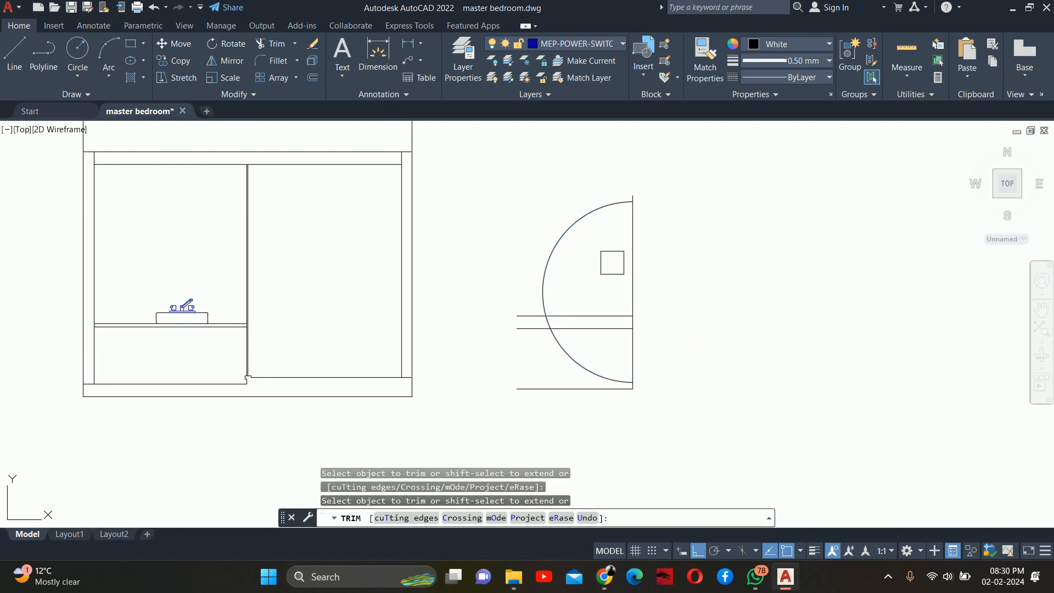
{"action": "key", "text": "Escape"}
{"action": "key", "text": "Escape"}
{"action": "type", "text": "M"}
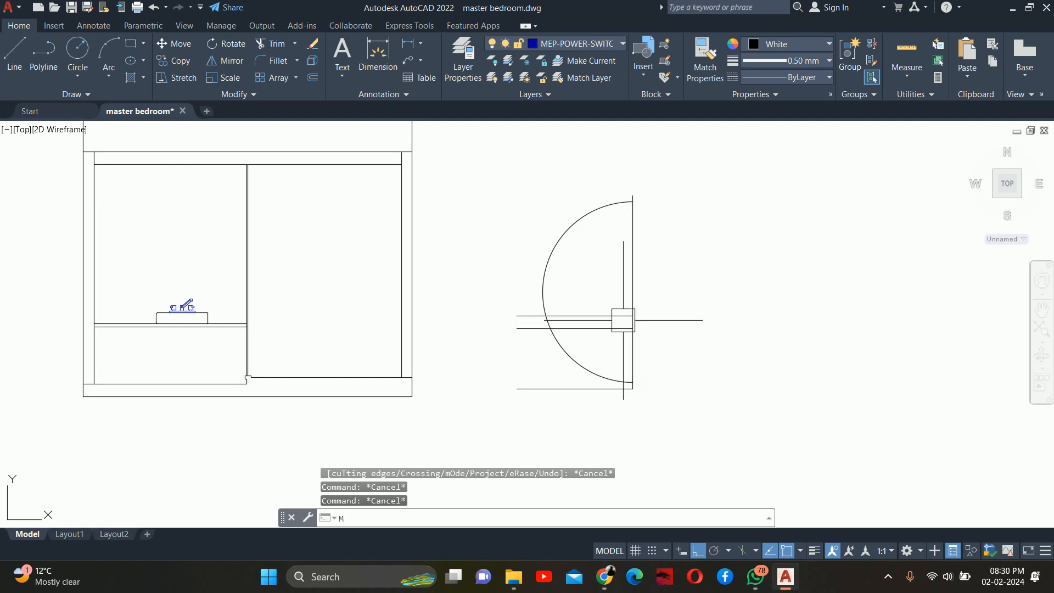
{"action": "type", "text": "CO"}
{"action": "key", "text": "Return"}
{"action": "key", "text": "Escape"}
Step: Copy the half circle into the elevation, from the vertical line's lower end to the partition's lower end
{"action": "type", "text": "co"}
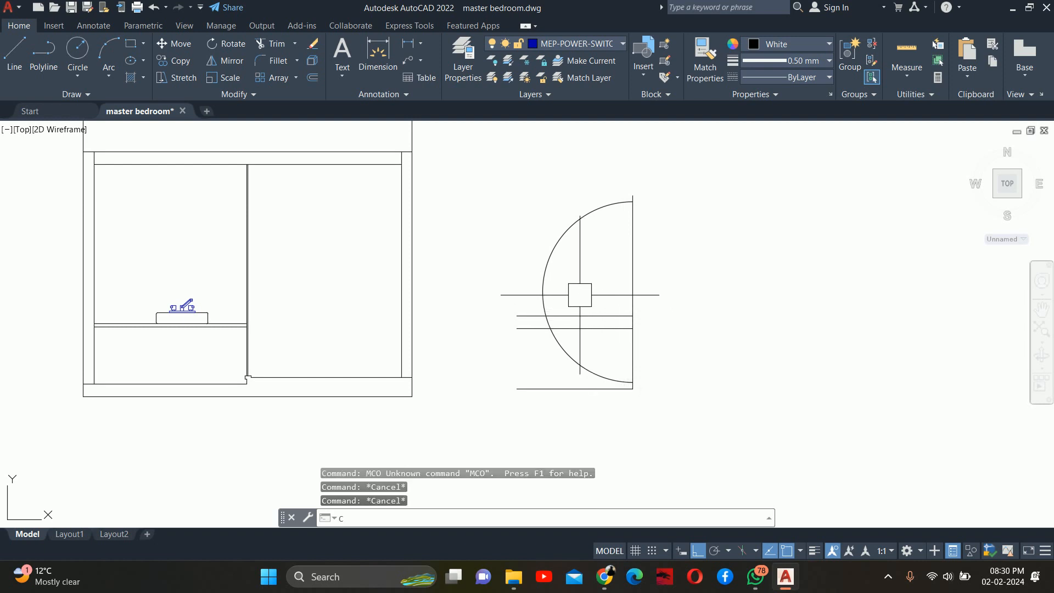
{"action": "key", "text": "Return"}
{"action": "left_click", "coordinate": [543, 291]}
{"action": "key", "text": "Return"}
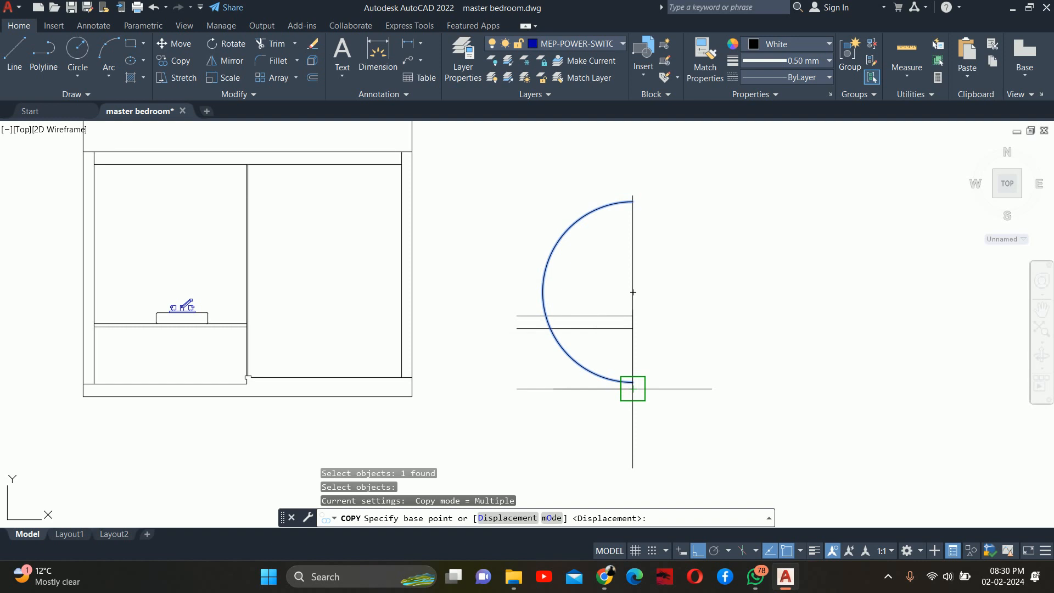
{"action": "left_click", "coordinate": [633, 389]}
{"action": "scroll", "coordinate": [132, 388], "scroll_direction": "up", "scroll_amount": 3}
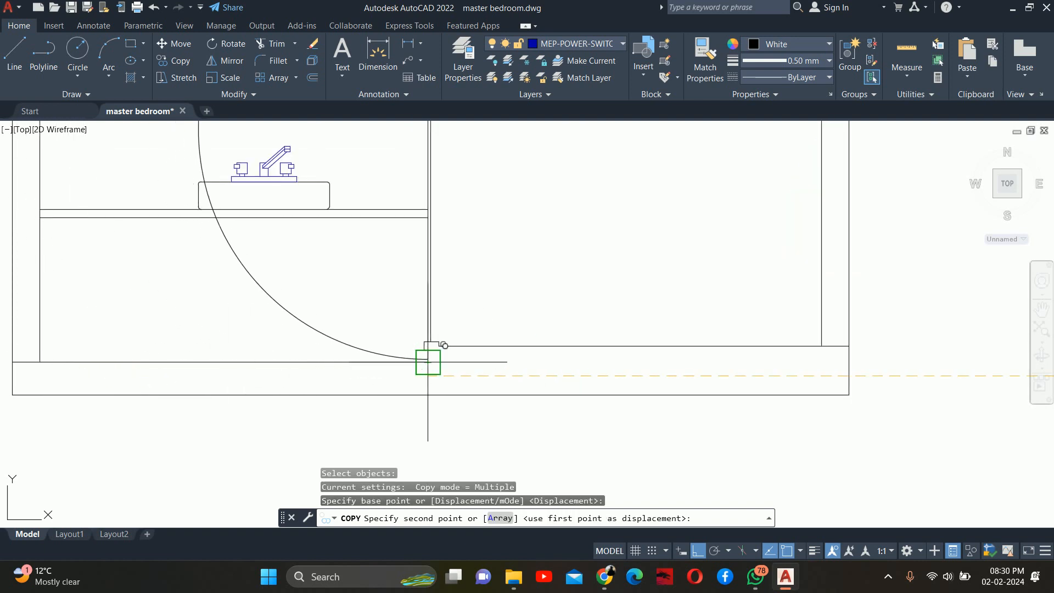
{"action": "left_click", "coordinate": [429, 361]}
{"action": "key", "text": "Escape"}
{"action": "scroll", "coordinate": [428, 360], "scroll_direction": "down", "scroll_amount": 5}
{"action": "scroll", "coordinate": [358, 359], "scroll_direction": "up", "scroll_amount": 2}
{"action": "key", "text": "Escape"}
{"action": "key", "text": "Escape"}
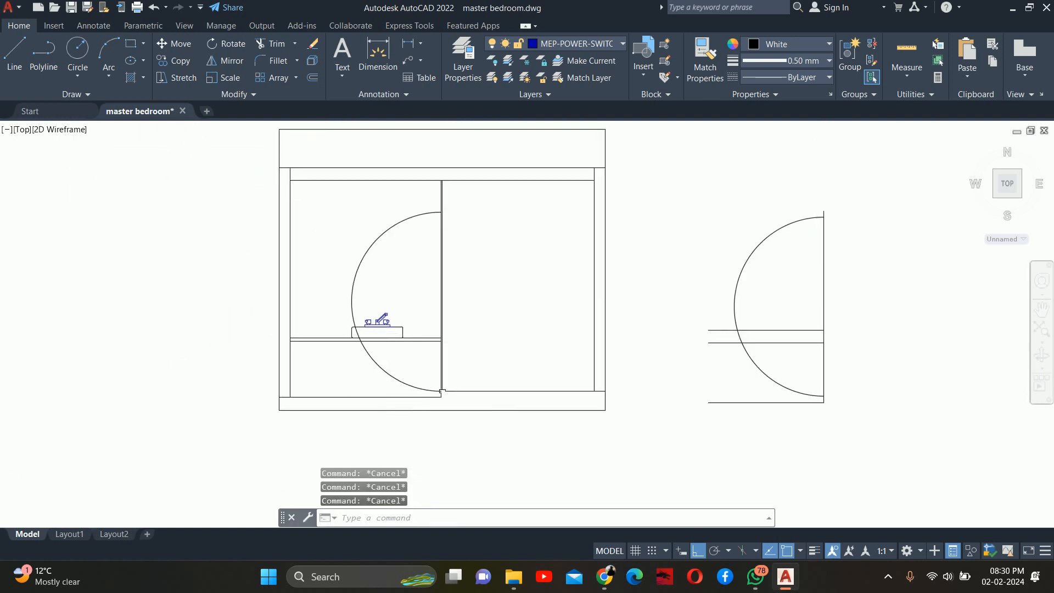
{"action": "scroll", "coordinate": [362, 357], "scroll_direction": "up", "scroll_amount": 2}
{"action": "scroll", "coordinate": [454, 370], "scroll_direction": "down", "scroll_amount": 2}
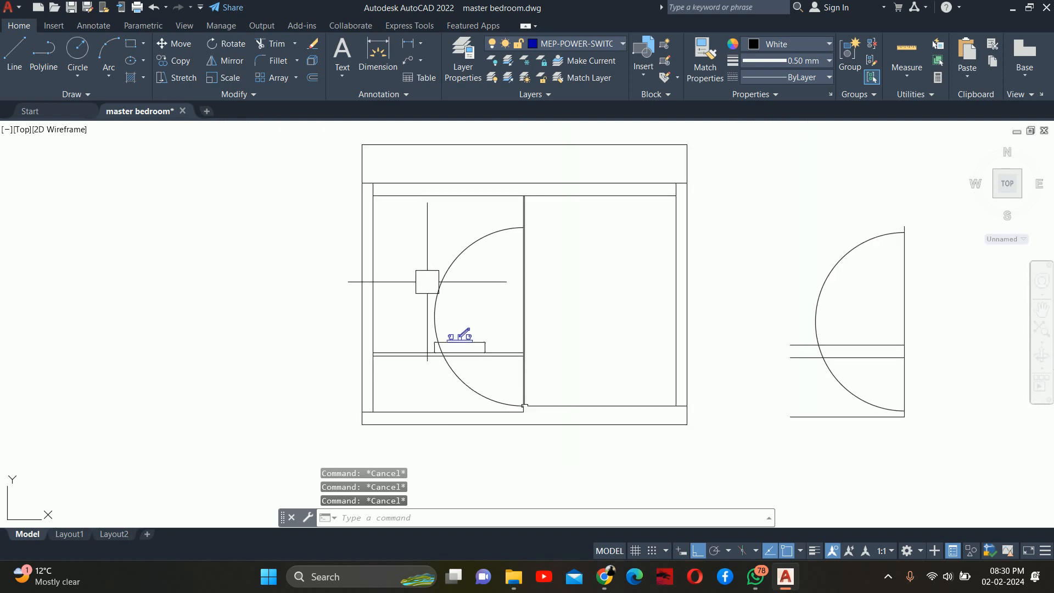
{"action": "left_click", "coordinate": [438, 291]}
{"action": "left_click", "coordinate": [433, 313]}
{"action": "key", "text": "Escape"}
{"action": "key", "text": "Escape"}
{"action": "key", "text": "Escape"}
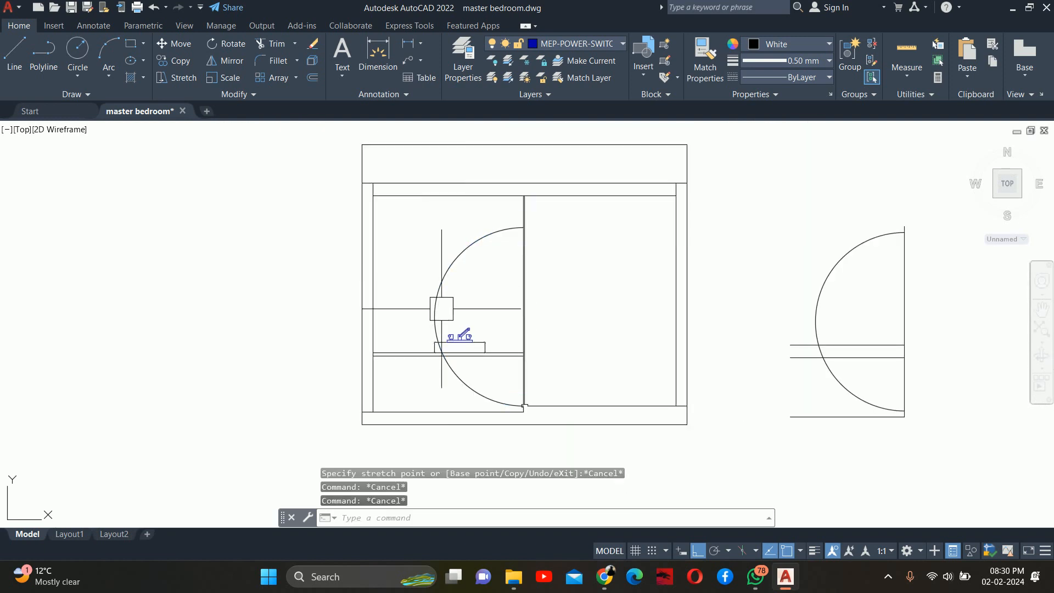
{"action": "key", "text": "Escape"}
Step: Offset the copied half circle outward twice, at 6 inches each
{"action": "type", "text": "o"}
{"action": "key", "text": "Return"}
{"action": "type", "text": "6"}
{"action": "key", "text": "Return"}
{"action": "left_click", "coordinate": [438, 287]}
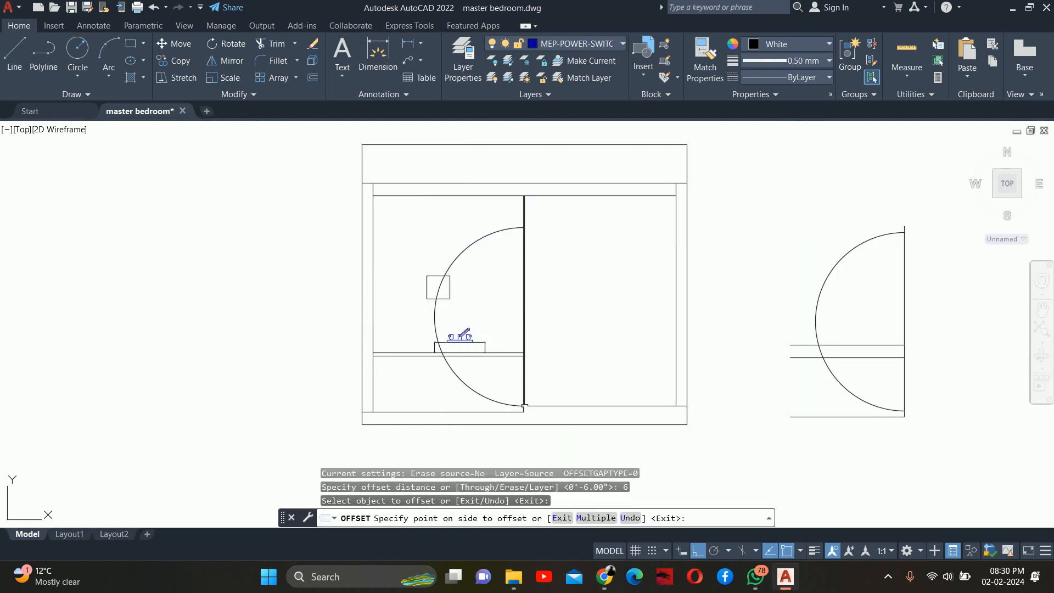
{"action": "left_click", "coordinate": [389, 262]}
{"action": "left_click", "coordinate": [430, 258]}
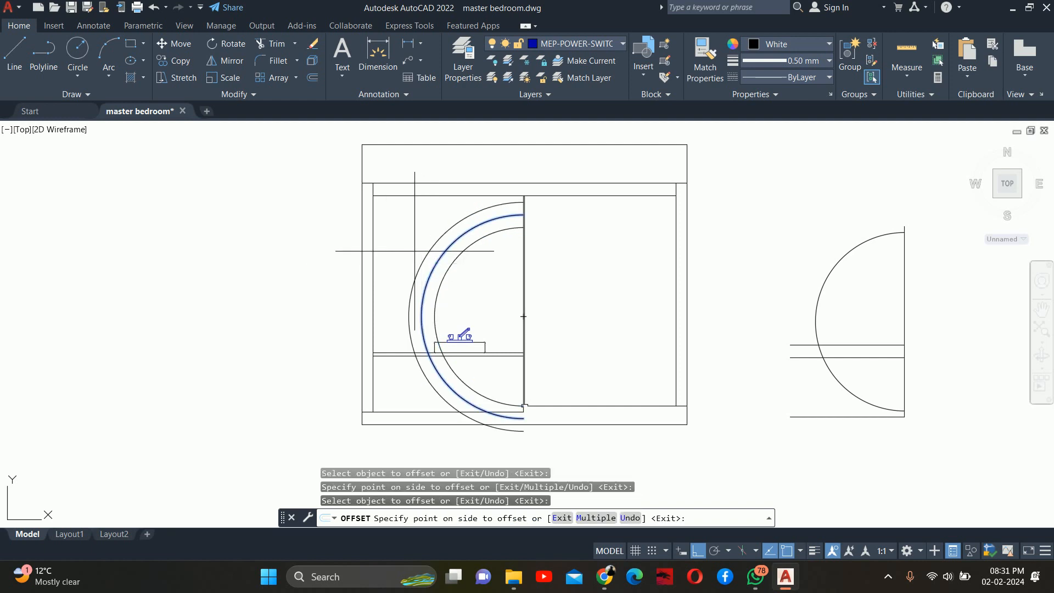
{"action": "left_click", "coordinate": [440, 252]}
{"action": "key", "text": "Escape"}
{"action": "key", "text": "Escape"}
{"action": "key", "text": "Escape"}
Step: Erase the two inner arcs in the elevation, keeping only the outermost one
{"action": "scroll", "coordinate": [440, 252], "scroll_direction": "up", "scroll_amount": 2}
{"action": "left_click", "coordinate": [484, 268]}
{"action": "left_click", "coordinate": [451, 229]}
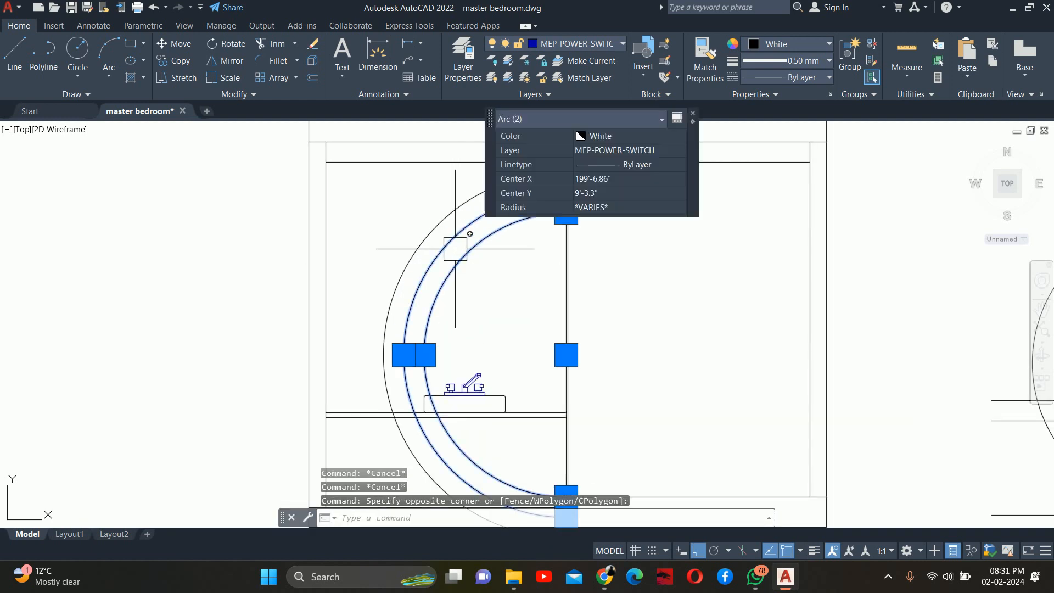
{"action": "key", "text": "Delete"}
{"action": "scroll", "coordinate": [492, 352], "scroll_direction": "down", "scroll_amount": 3}
{"action": "key", "text": "Escape"}
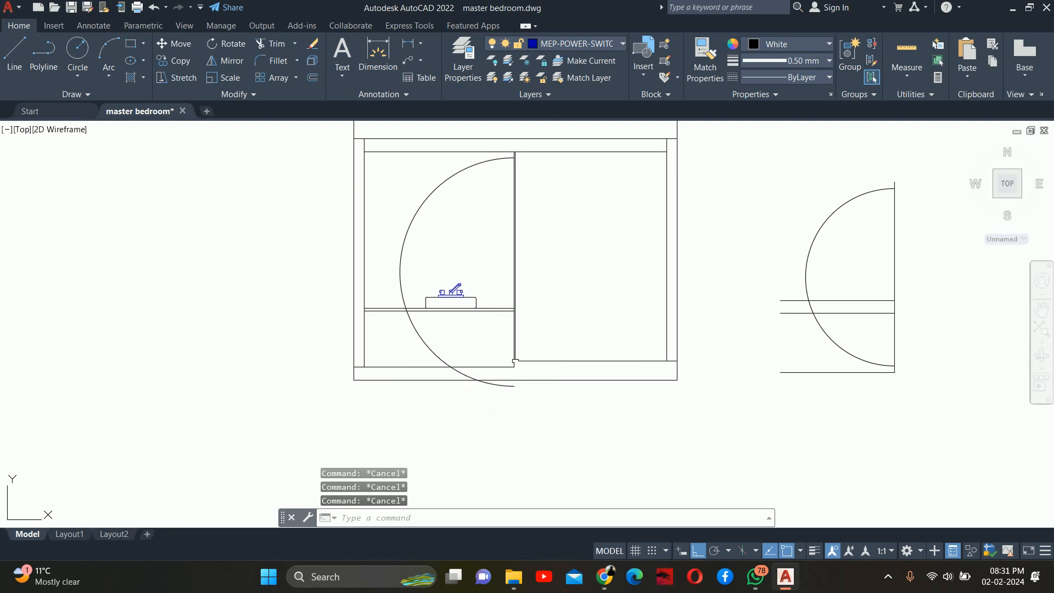
{"action": "type", "text": "o"}
{"action": "key", "text": "Return"}
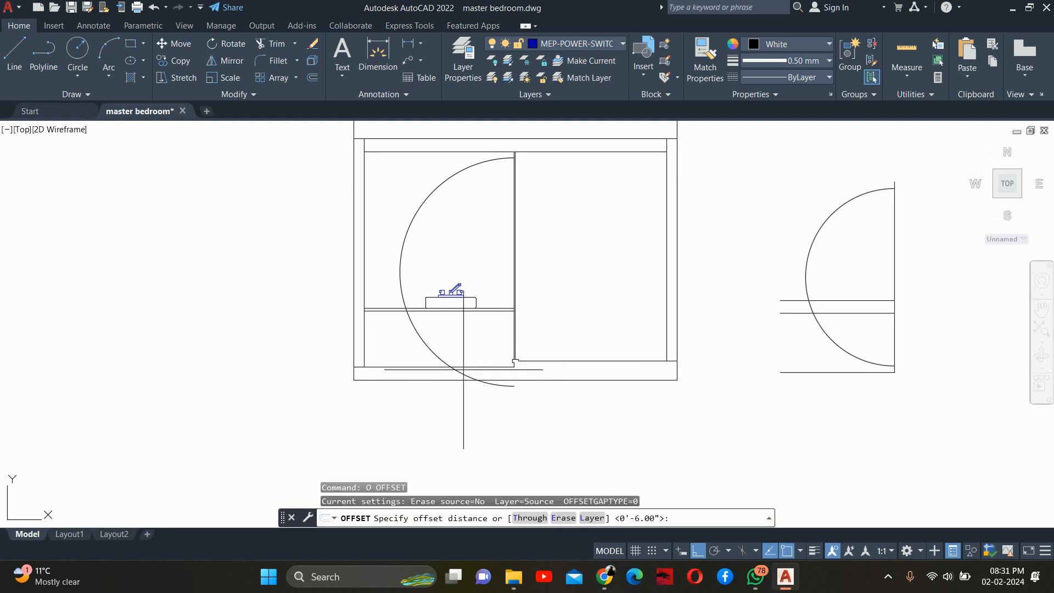
{"action": "type", "text": "3"}
{"action": "key", "text": "Return"}
{"action": "left_click", "coordinate": [421, 207]}
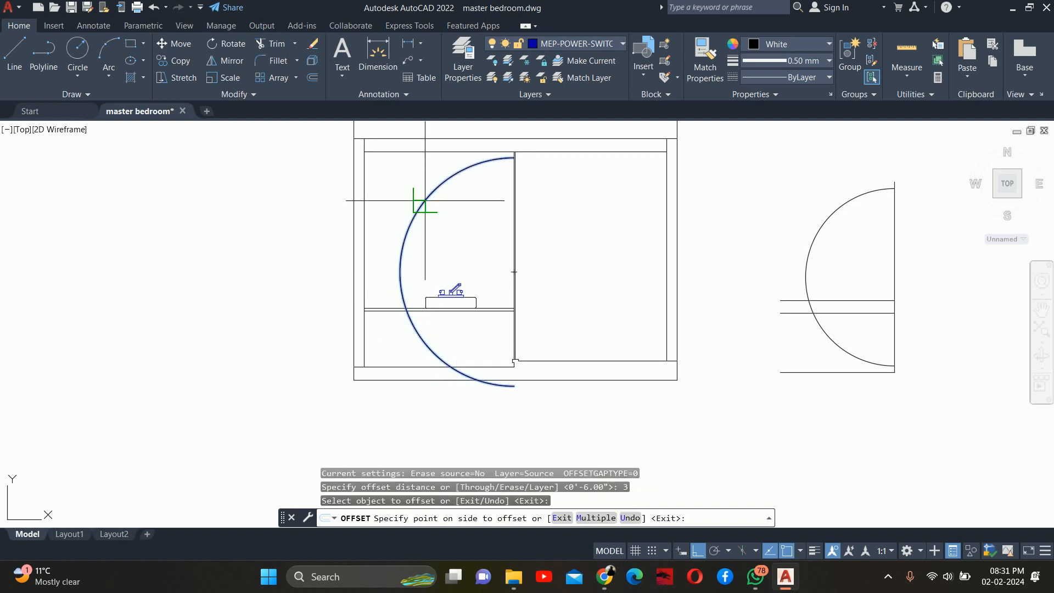
{"action": "key", "text": "Escape"}
{"action": "key", "text": "Escape"}
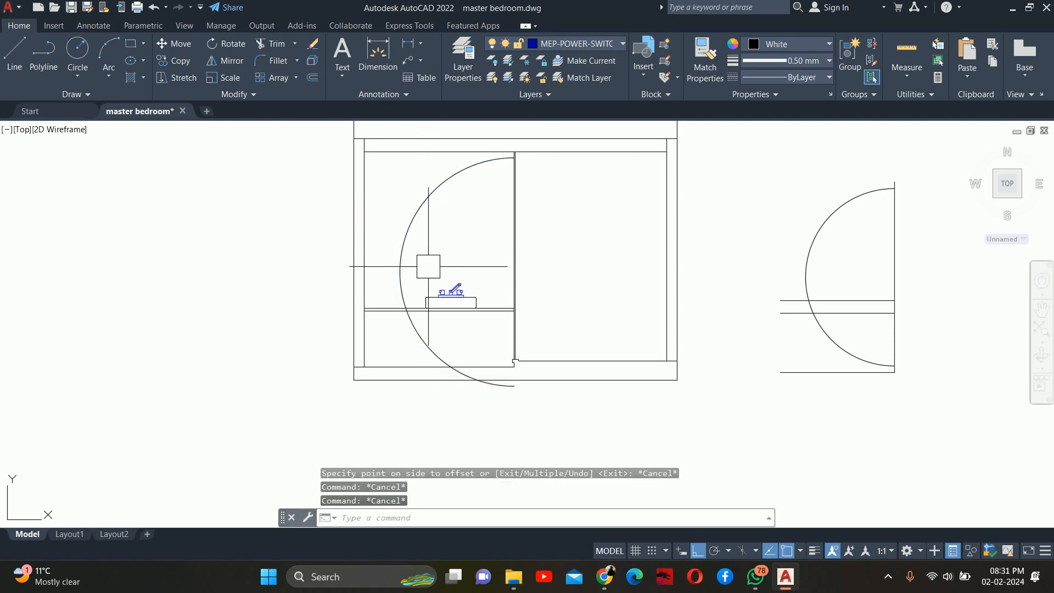
{"action": "key", "text": "Escape"}
{"action": "scroll", "coordinate": [412, 291], "scroll_direction": "up", "scroll_amount": 6}
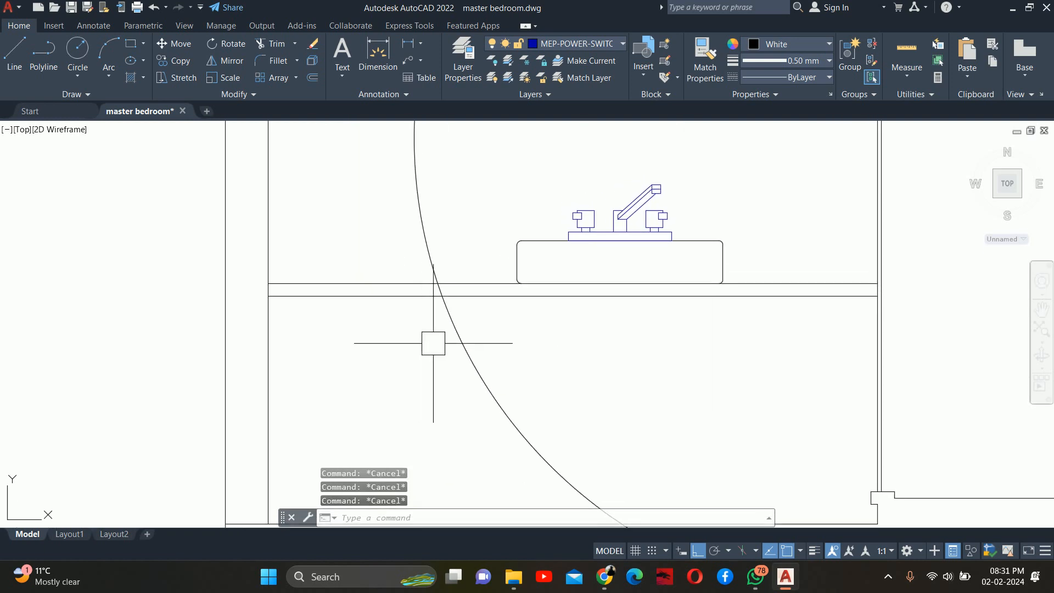
Step: Undo the half circle's offsets, its copy into the elevation and the trim of the circle
{"action": "key", "text": "ctrl+z"}
{"action": "key", "text": "ctrl+z"}
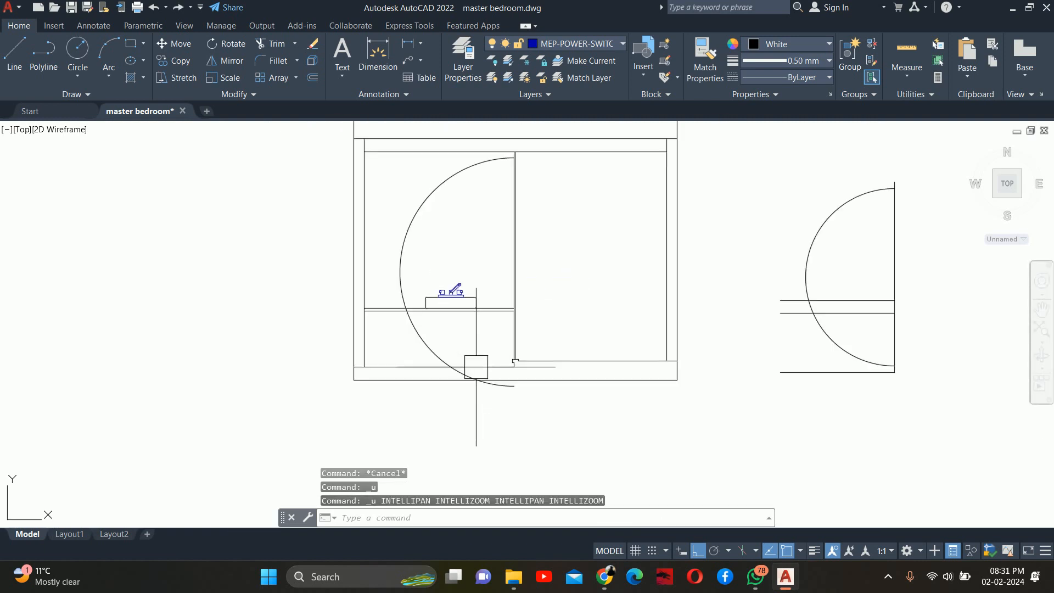
{"action": "key", "text": "ctrl+z"}
{"action": "key", "text": "ctrl+z"}
{"action": "key", "text": "ctrl+z"}
{"action": "key", "text": "ctrl+z"}
{"action": "key", "text": "ctrl+z"}
{"action": "key", "text": "ctrl+z"}
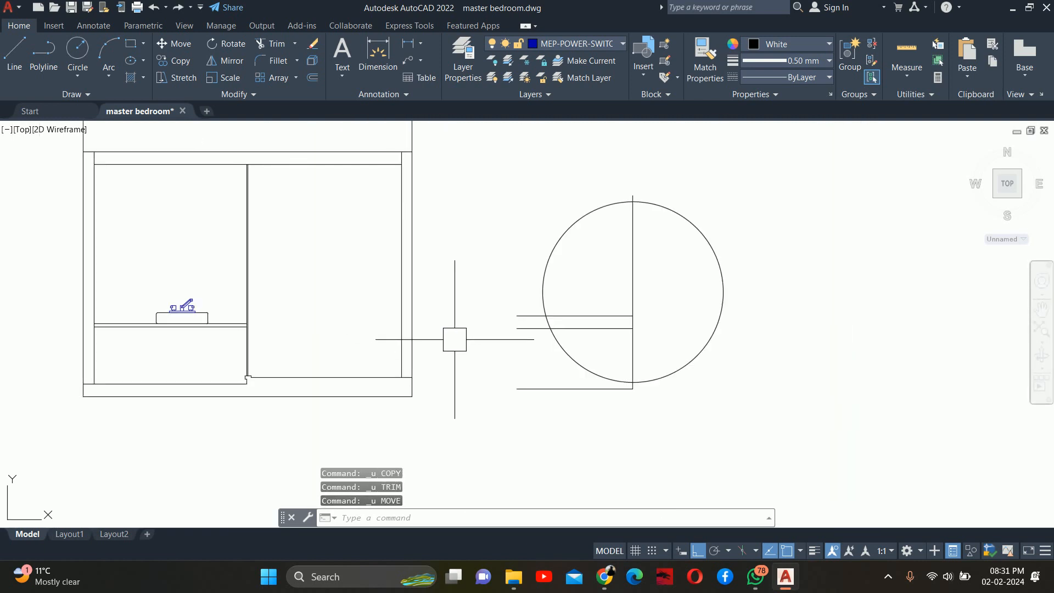
Step: Undo the earlier circle and arc attempts on the separate outline, back to before the arc was drawn
{"action": "key", "text": "ctrl+z"}
{"action": "key", "text": "ctrl+z"}
{"action": "key", "text": "ctrl+z"}
{"action": "key", "text": "ctrl+z"}
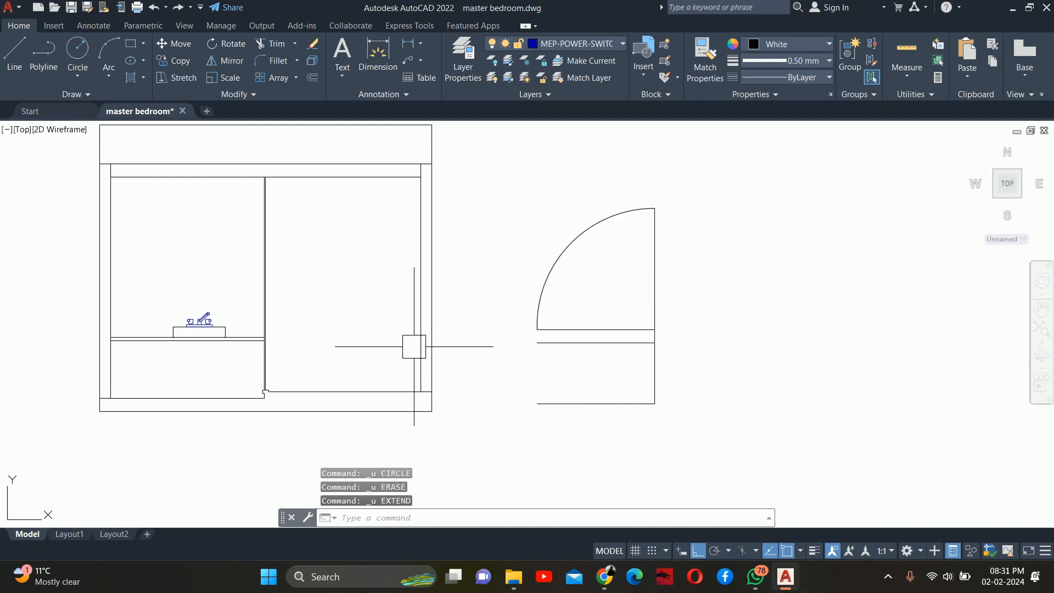
{"action": "key", "text": "ctrl+z"}
{"action": "key", "text": "ctrl+z"}
{"action": "key", "text": "ctrl+z"}
{"action": "key", "text": "ctrl+z"}
{"action": "key", "text": "ctrl+z"}
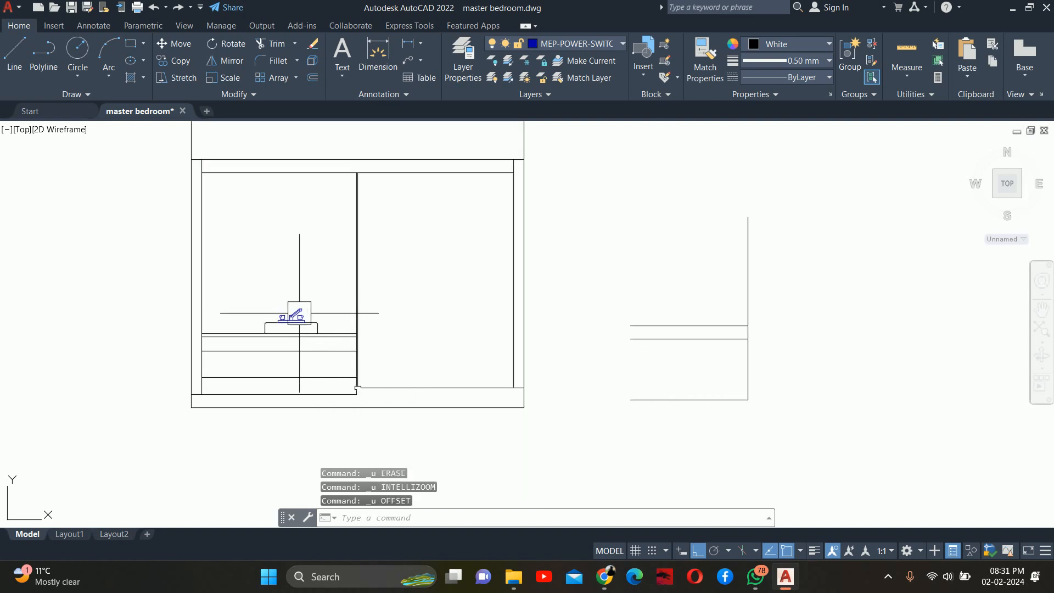
Step: Draw a circle centred where the countertop meets the partition, with its radius reaching up to the upper inner horizontal line
{"action": "scroll", "coordinate": [377, 365], "scroll_direction": "up", "scroll_amount": 3}
{"action": "type", "text": "c"}
{"action": "key", "text": "Return"}
{"action": "scroll", "coordinate": [418, 387], "scroll_direction": "up", "scroll_amount": 3}
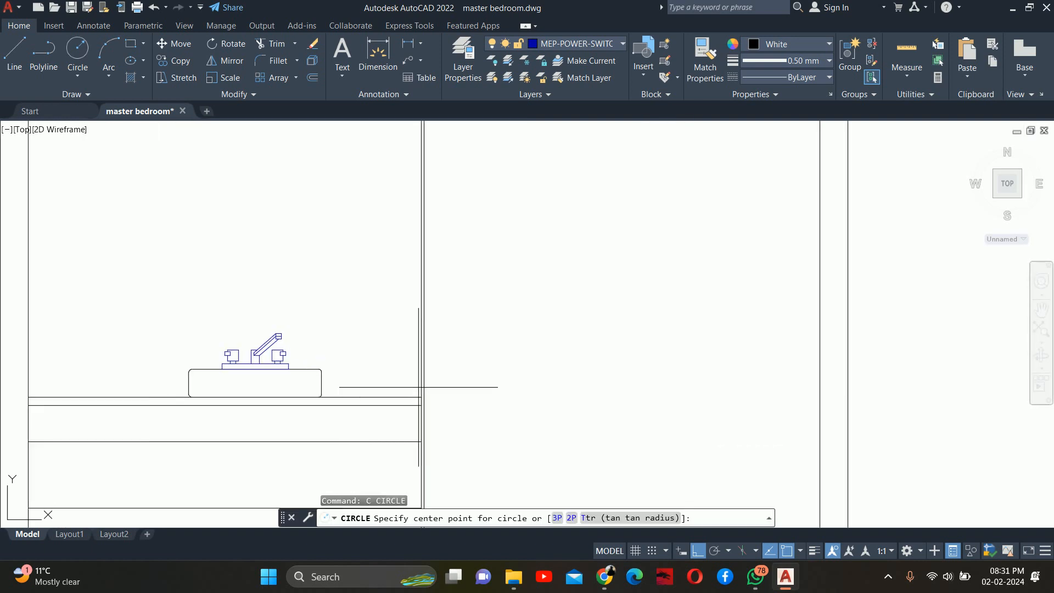
{"action": "left_click", "coordinate": [419, 387]}
{"action": "scroll", "coordinate": [418, 388], "scroll_direction": "down", "scroll_amount": 2}
{"action": "scroll", "coordinate": [384, 335], "scroll_direction": "up", "scroll_amount": 1}
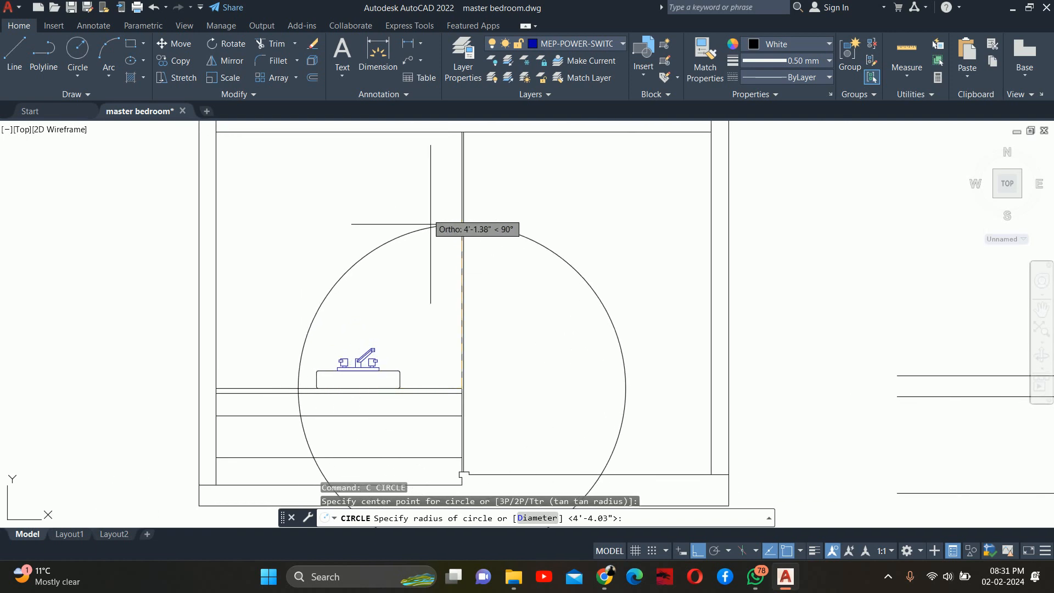
{"action": "left_click", "coordinate": [461, 132]}
{"action": "key", "text": "Escape"}
{"action": "key", "text": "Escape"}
Step: Offset the elevation's circle 9 inches inward and erase the outer circle
{"action": "middle_click_drag", "start_coordinate": [497, 228], "coordinate": [471, 274]}
{"action": "type", "text": "o"}
{"action": "key", "text": "Return"}
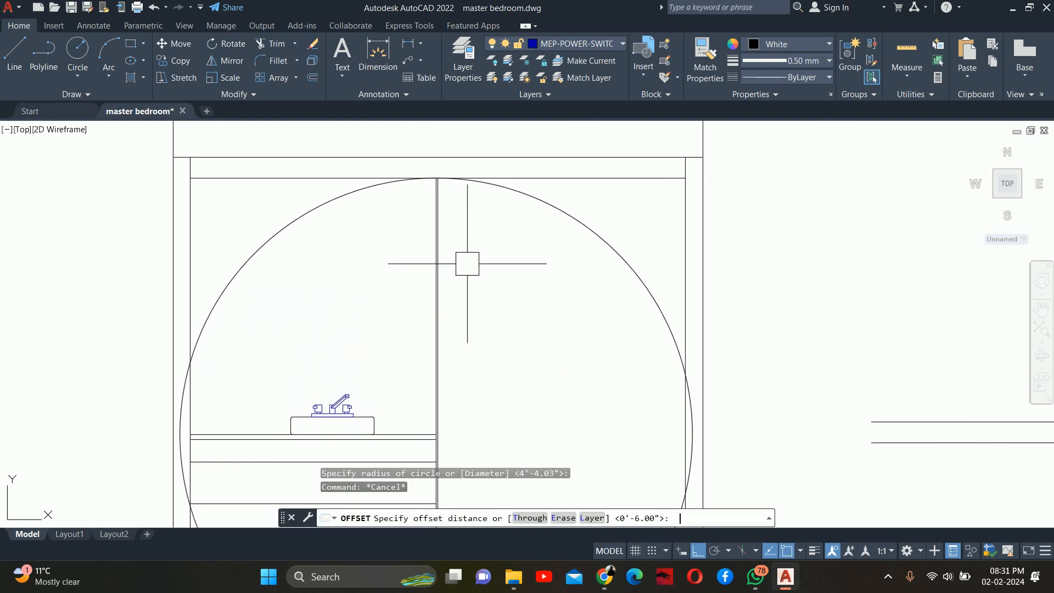
{"action": "key", "text": "Return"}
{"action": "left_click", "coordinate": [542, 200]}
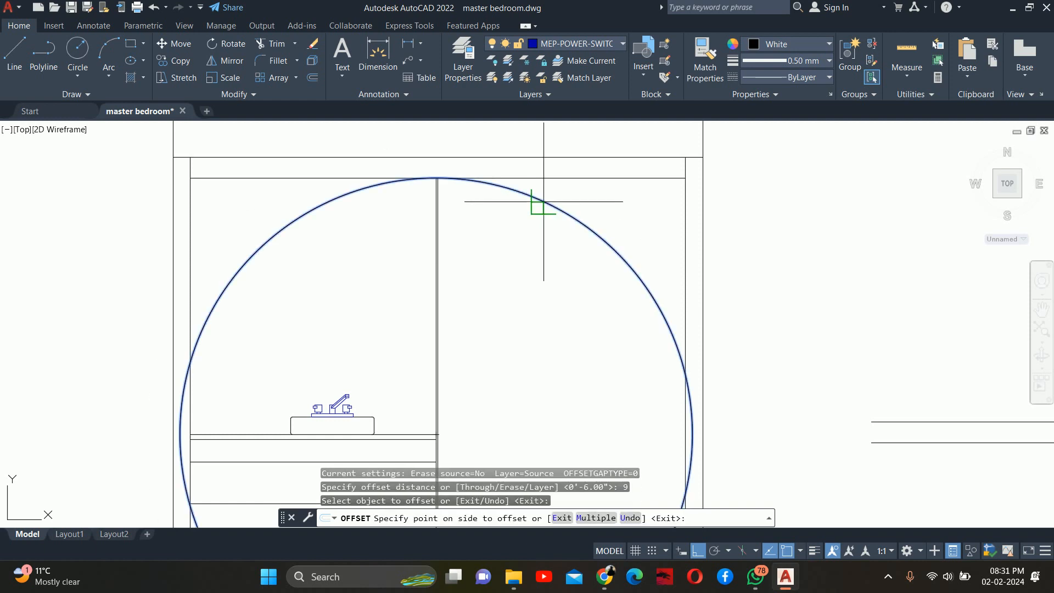
{"action": "left_click", "coordinate": [508, 256]}
{"action": "key", "text": "Escape"}
{"action": "key", "text": "Escape"}
{"action": "left_click", "coordinate": [547, 215]}
{"action": "key", "text": "Delete"}
{"action": "scroll", "coordinate": [511, 254], "scroll_direction": "down", "scroll_amount": 3}
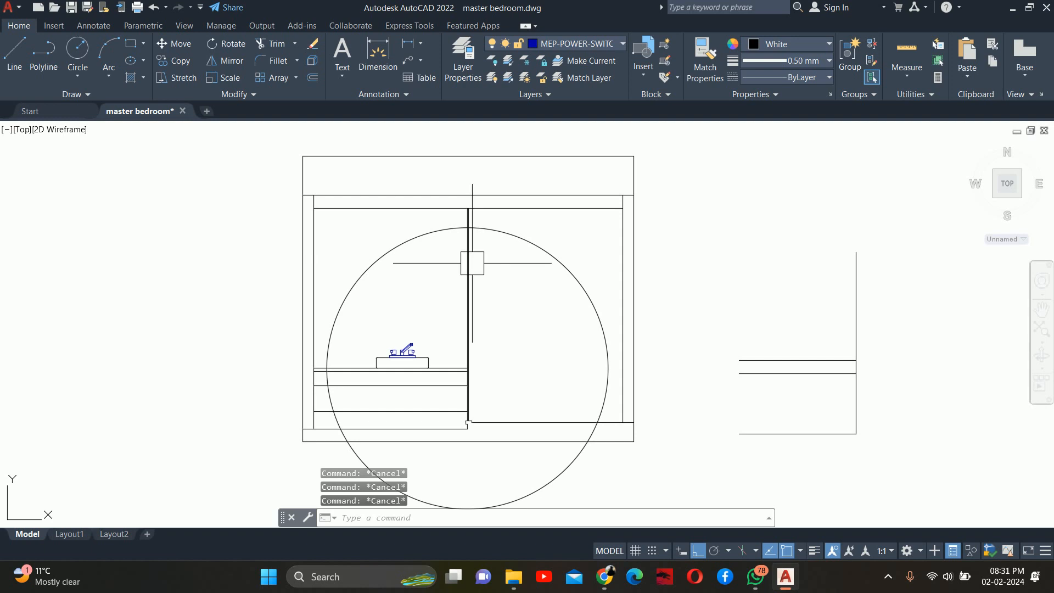
Step: Trim the circle at the partition and countertop, leaving a quarter arc above the counter
{"action": "type", "text": "tr"}
{"action": "key", "text": "Return"}
{"action": "left_click", "coordinate": [502, 236]}
{"action": "left_click", "coordinate": [377, 369]}
{"action": "scroll", "coordinate": [368, 378], "scroll_direction": "up", "scroll_amount": 5}
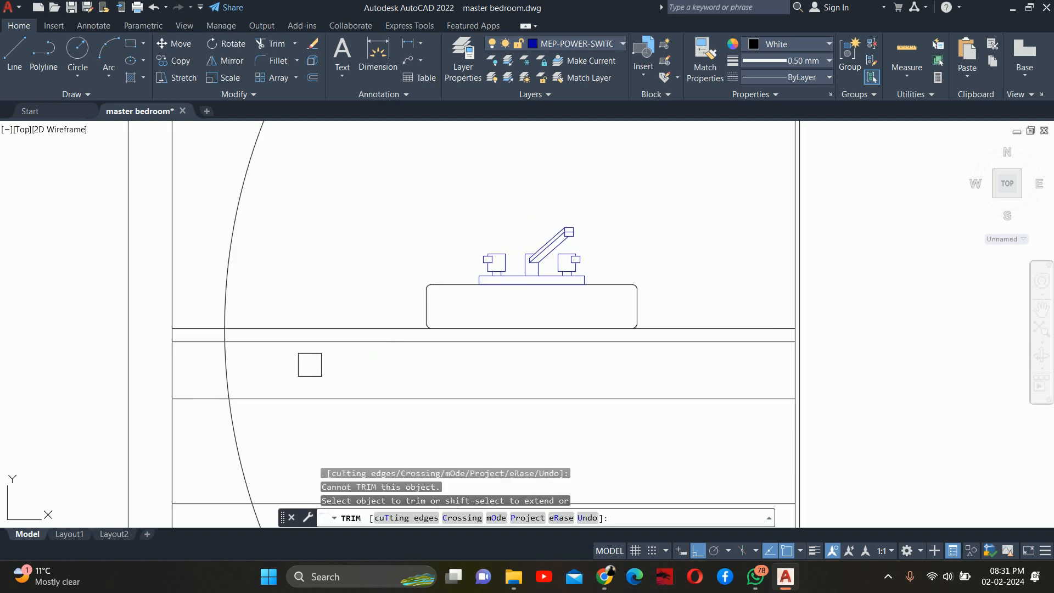
{"action": "scroll", "coordinate": [232, 330], "scroll_direction": "up", "scroll_amount": 3}
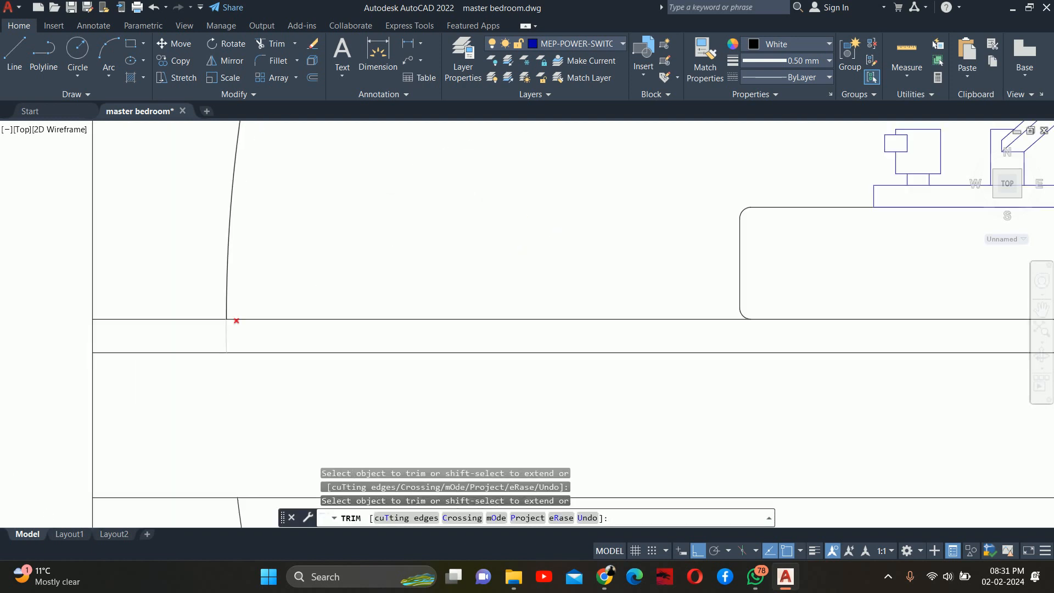
{"action": "scroll", "coordinate": [221, 339], "scroll_direction": "down", "scroll_amount": 5}
{"action": "key", "text": "Escape"}
{"action": "scroll", "coordinate": [317, 321], "scroll_direction": "down", "scroll_amount": 5}
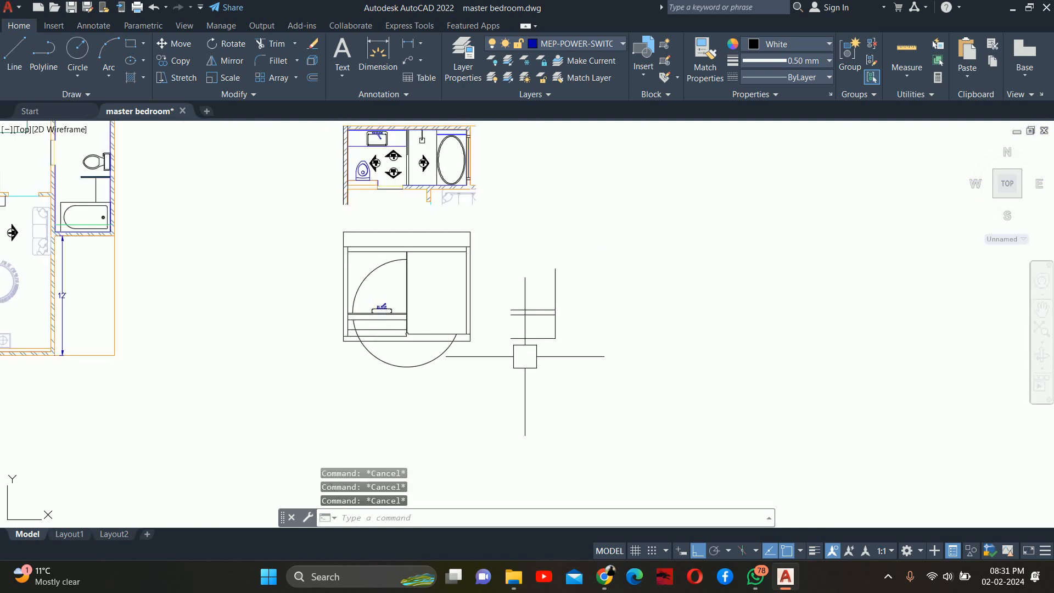
Step: Erase the separate outline beside the elevation and the leftover piece of circle below it
{"action": "left_click", "coordinate": [616, 390]}
{"action": "left_click", "coordinate": [523, 298]}
{"action": "key", "text": "Delete"}
{"action": "left_click", "coordinate": [431, 380]}
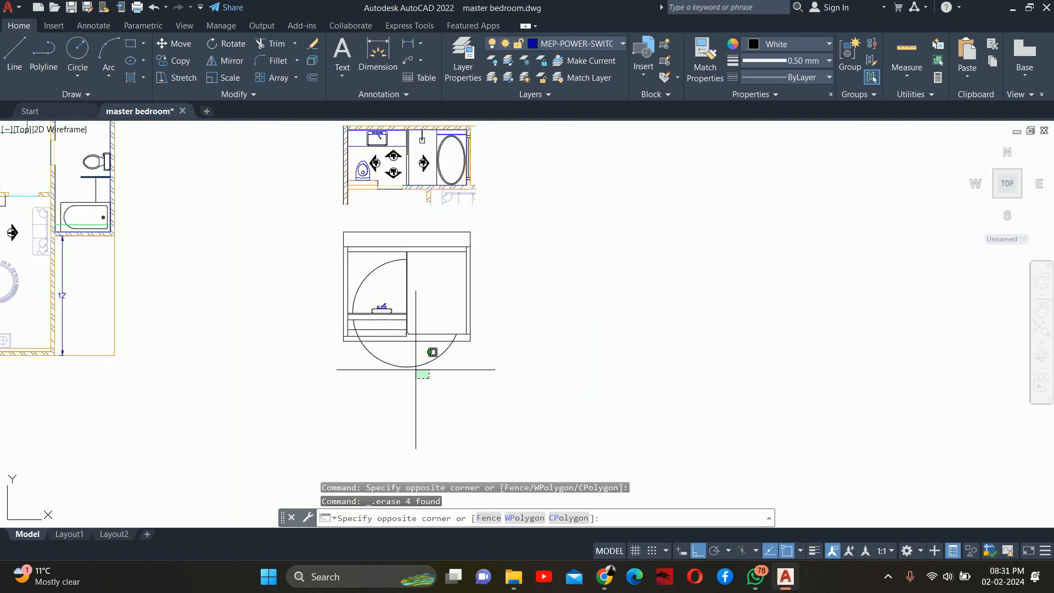
{"action": "left_click", "coordinate": [393, 364]}
{"action": "key", "text": "Delete"}
{"action": "scroll", "coordinate": [374, 318], "scroll_direction": "up", "scroll_amount": 4}
{"action": "middle_click_drag", "start_coordinate": [383, 301], "coordinate": [415, 358]}
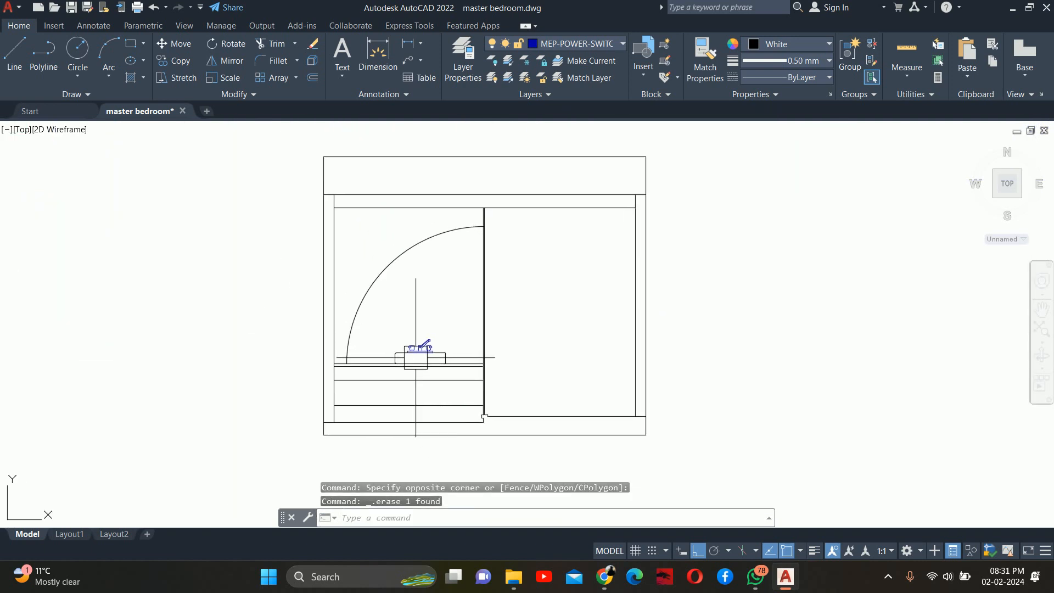
{"action": "key", "text": "Escape"}
{"action": "key", "text": "Escape"}
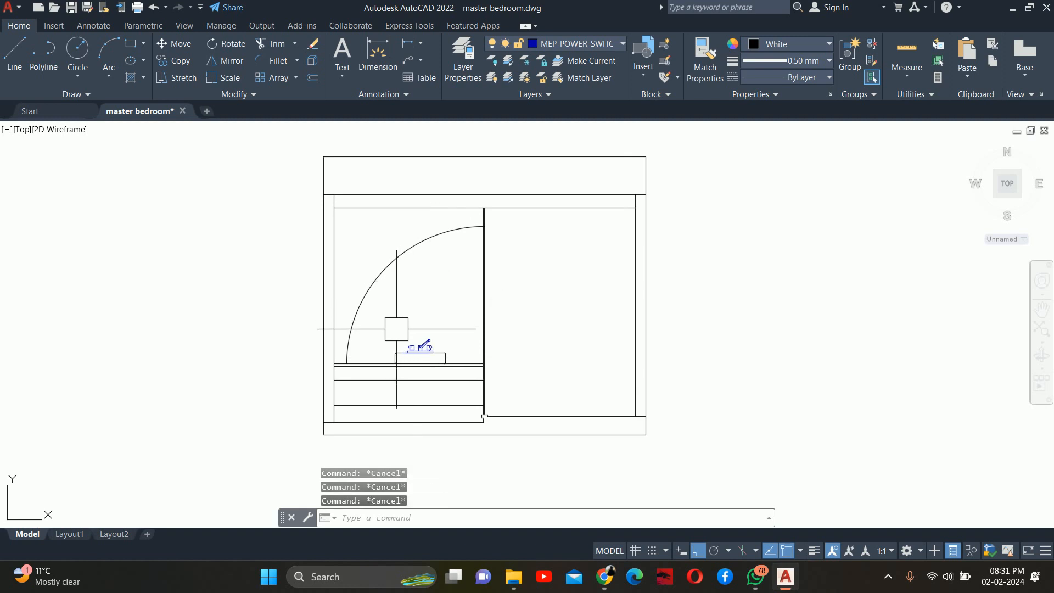
Step: Draw guide lines 15 inches along the countertop from its wall end and down to the horizontal line below the countertop
{"action": "type", "text": "l"}
{"action": "key", "text": "Return"}
{"action": "scroll", "coordinate": [357, 354], "scroll_direction": "up", "scroll_amount": 4}
{"action": "left_click", "coordinate": [293, 378]}
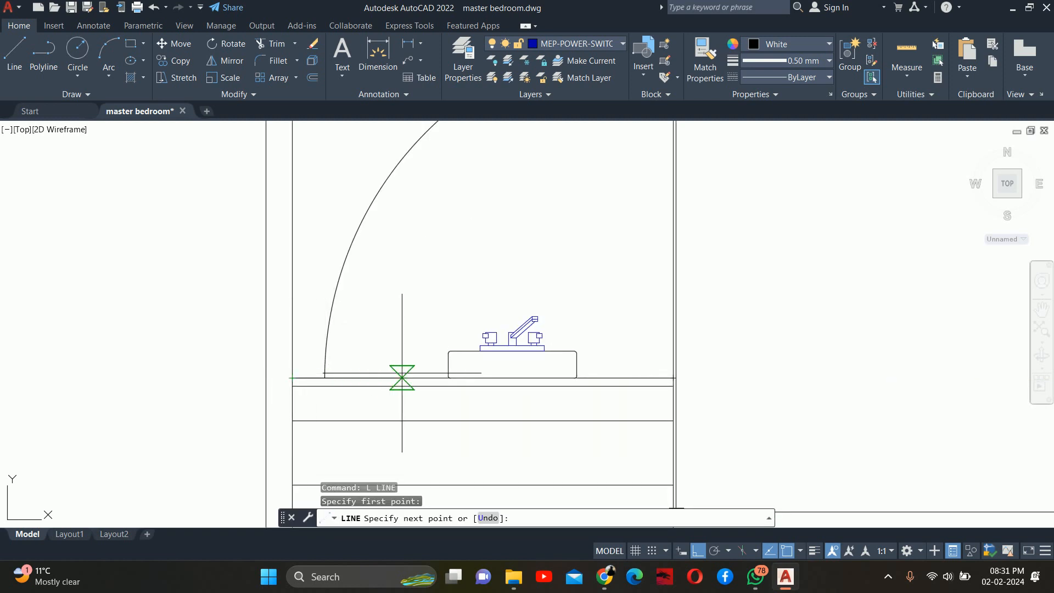
{"action": "type", "text": "15"}
{"action": "key", "text": "Return"}
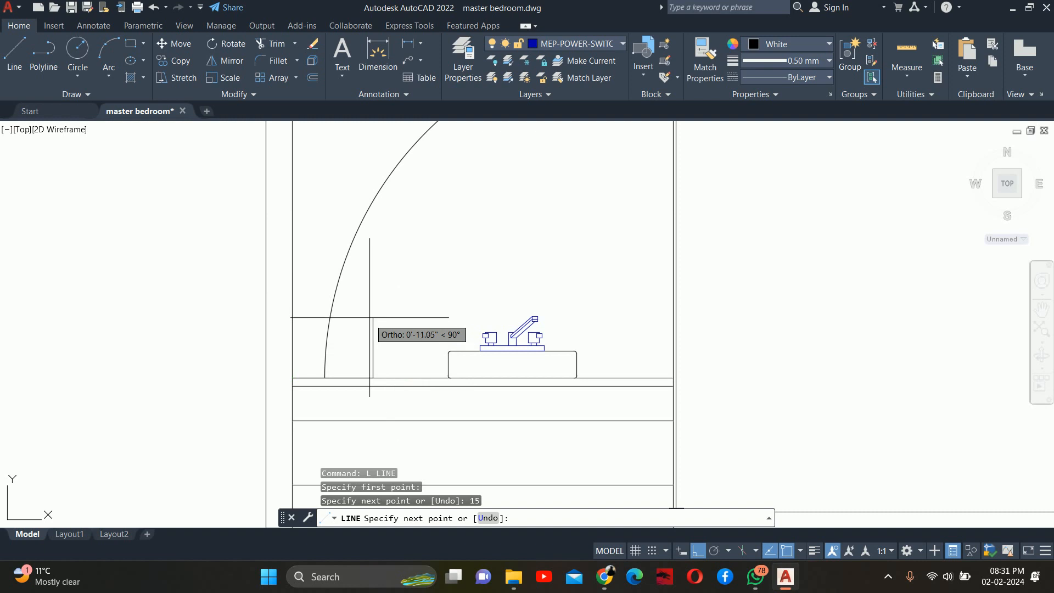
{"action": "left_click", "coordinate": [373, 421]}
{"action": "key", "text": "Escape"}
{"action": "key", "text": "Escape"}
{"action": "key", "text": "Escape"}
{"action": "key", "text": "Escape"}
{"action": "scroll", "coordinate": [390, 320], "scroll_direction": "down", "scroll_amount": 2}
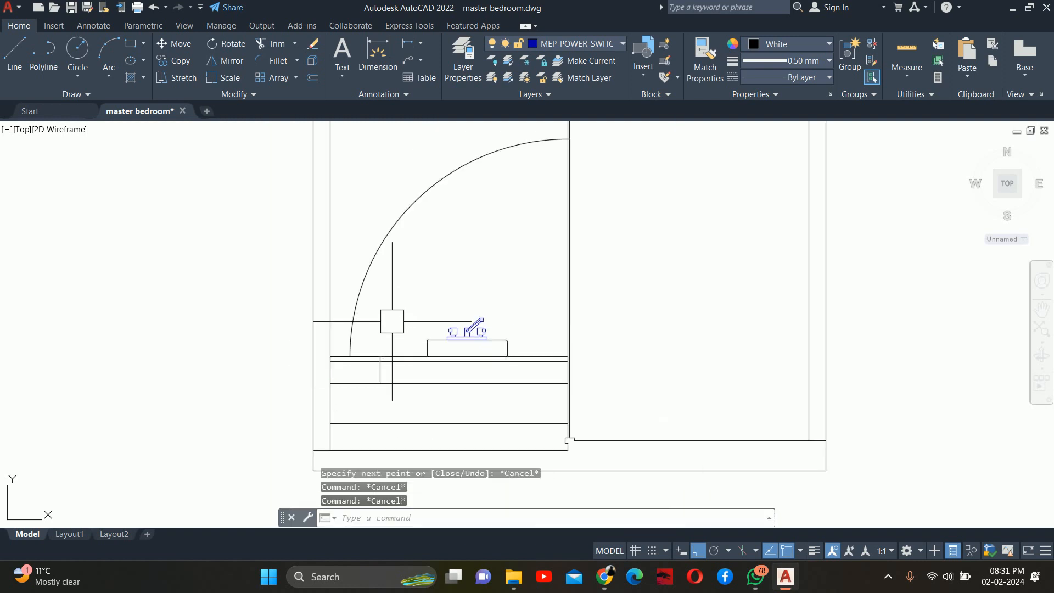
{"action": "middle_click_drag", "start_coordinate": [390, 320], "coordinate": [366, 361]}
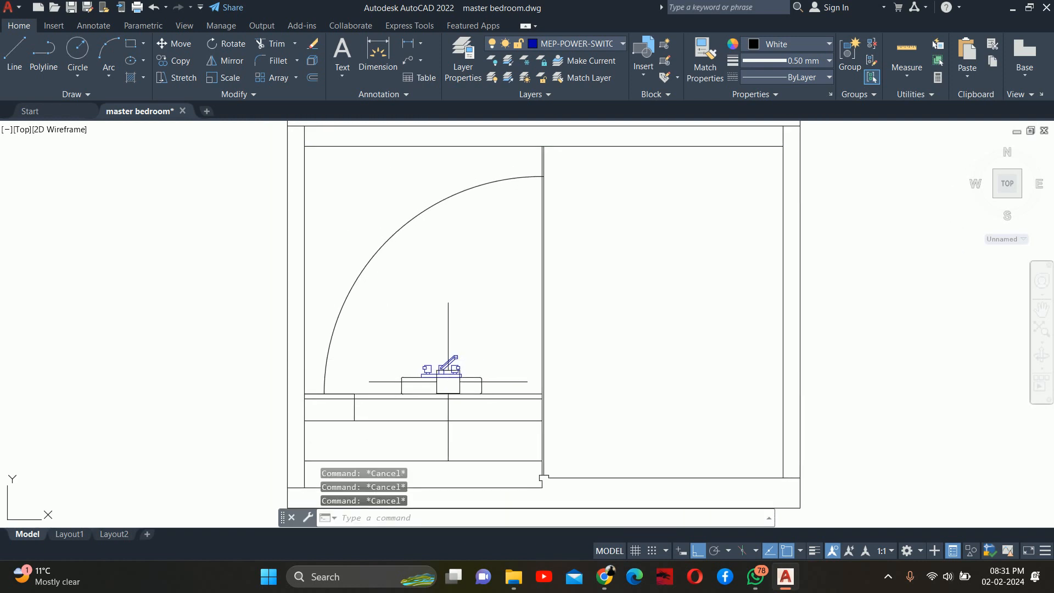
{"action": "type", "text": "c"}
{"action": "key", "text": "Return"}
{"action": "left_click", "coordinate": [542, 394]}
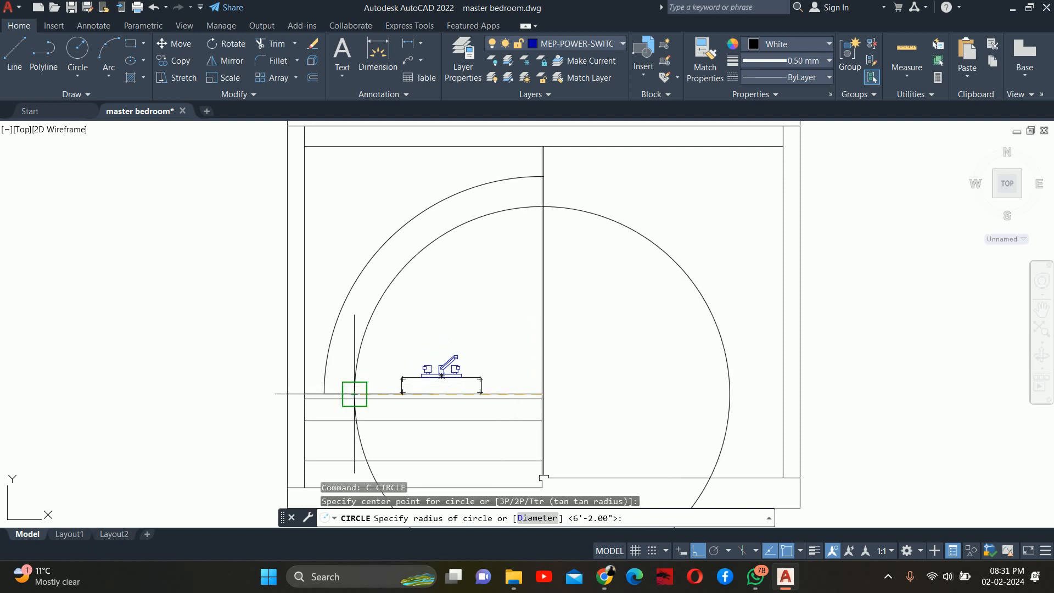
{"action": "key", "text": "Escape"}
{"action": "key", "text": "Escape"}
{"action": "double_click", "coordinate": [358, 274]}
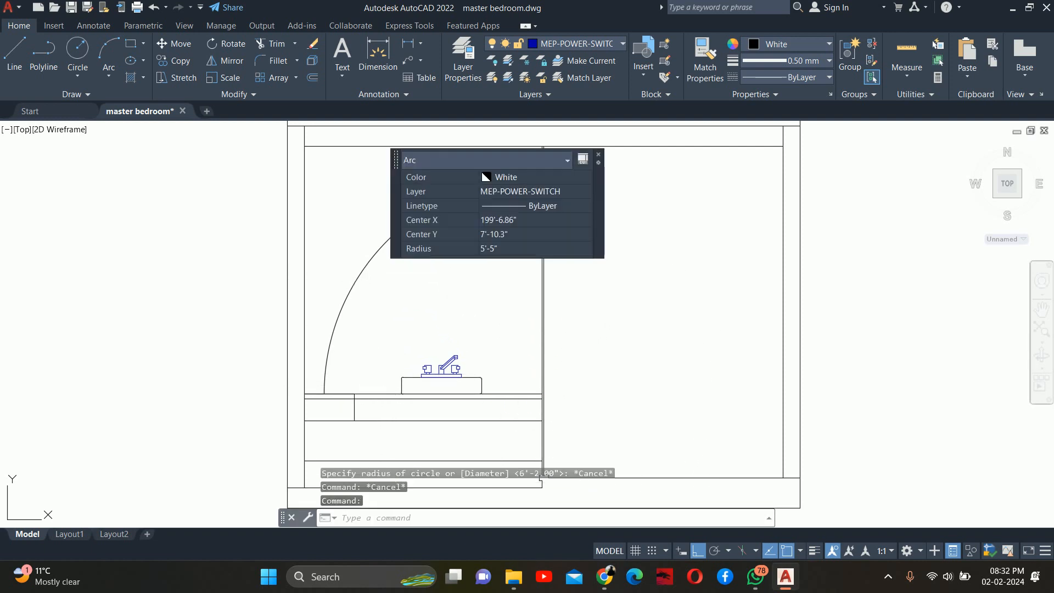
{"action": "key", "text": "Escape"}
{"action": "key", "text": "Escape"}
{"action": "key", "text": "Escape"}
Step: Offset the countertop's upper line 6 inches upward
{"action": "type", "text": "o"}
{"action": "key", "text": "Return"}
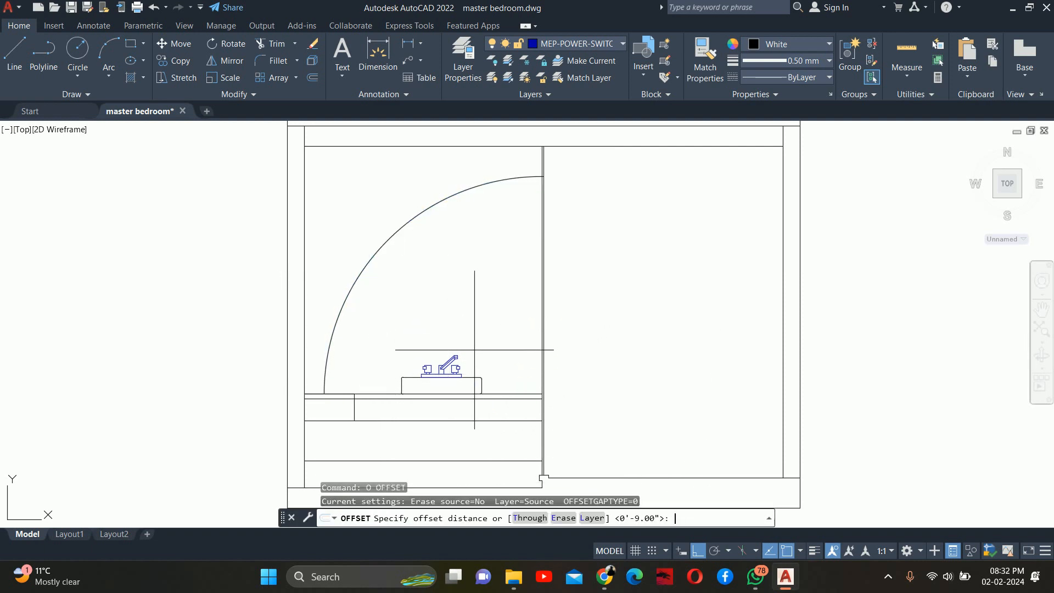
{"action": "key", "text": "Return"}
{"action": "scroll", "coordinate": [499, 363], "scroll_direction": "up", "scroll_amount": 2}
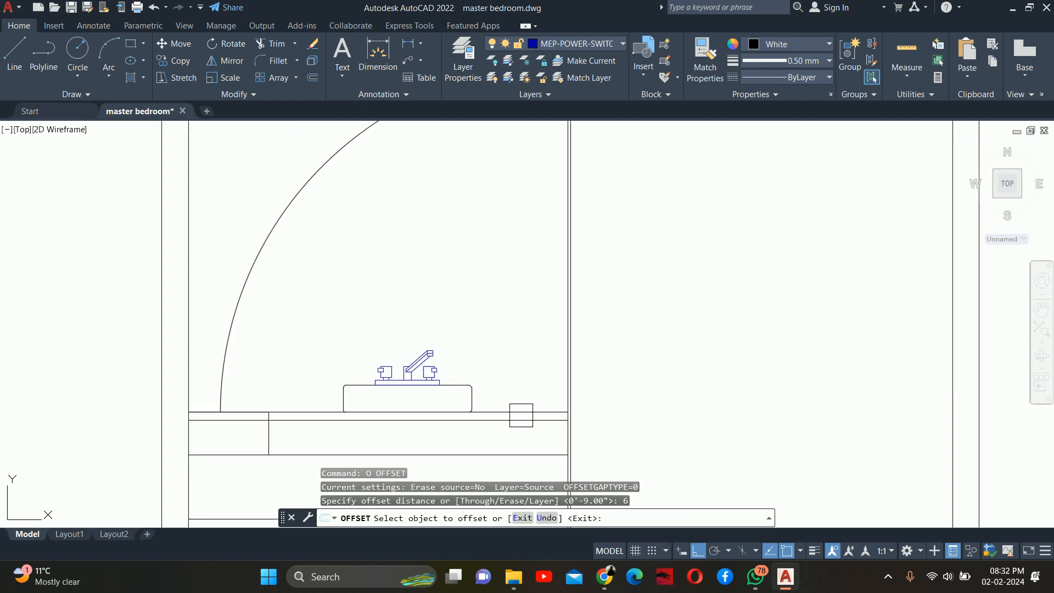
{"action": "left_click", "coordinate": [521, 413]}
{"action": "key", "text": "Escape"}
Step: Extend the vertical guide line down through the cabinet and up to the line offset above the countertop
{"action": "type", "text": "ex"}
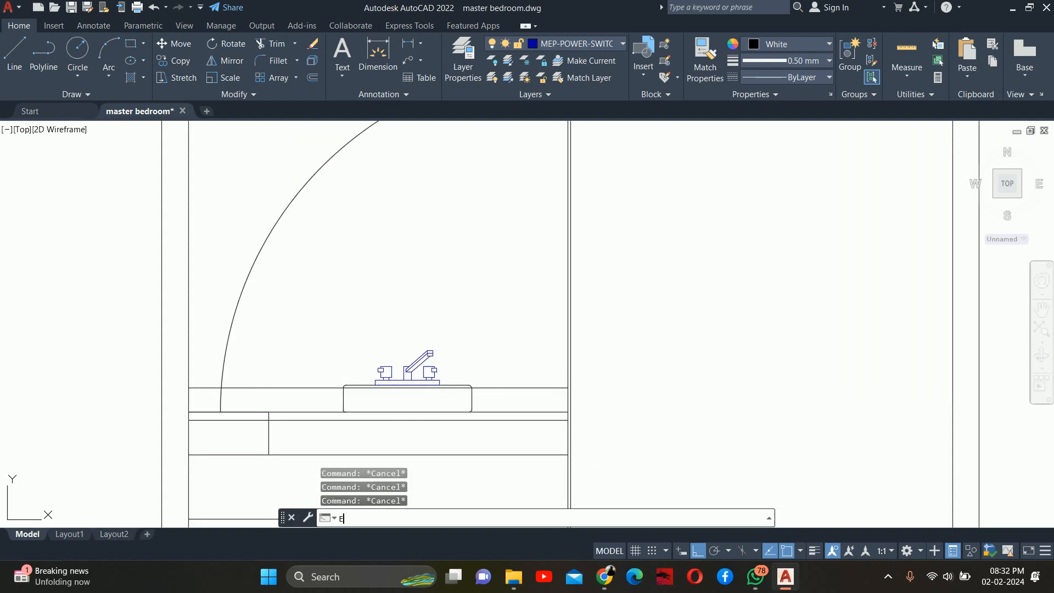
{"action": "key", "text": "Return"}
{"action": "key", "text": "Return"}
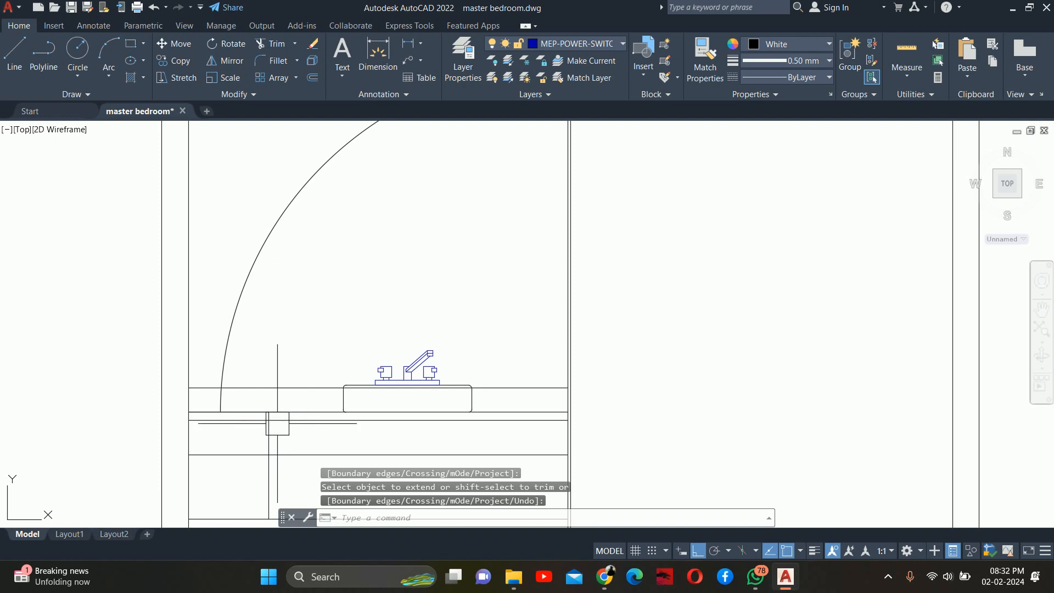
{"action": "type", "text": "ex"}
{"action": "key", "text": "Return"}
{"action": "scroll", "coordinate": [273, 423], "scroll_direction": "up", "scroll_amount": 2}
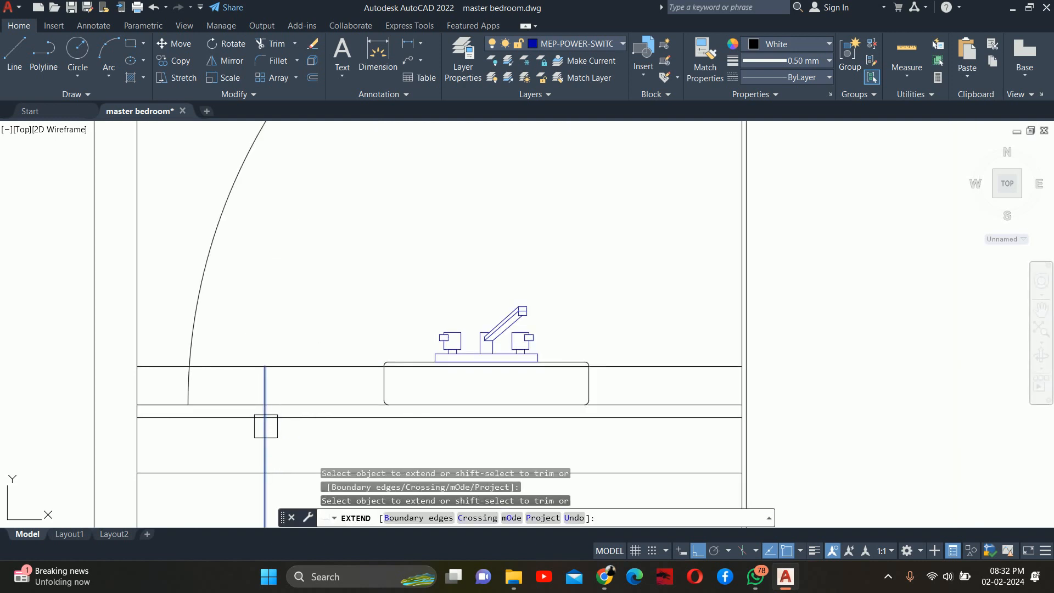
{"action": "left_click", "coordinate": [266, 426]}
{"action": "key", "text": "Escape"}
Step: Draw a circle centred where the offset line meets the partition, with its radius reaching the vertical guide line
{"action": "type", "text": "c"}
{"action": "key", "text": "Return"}
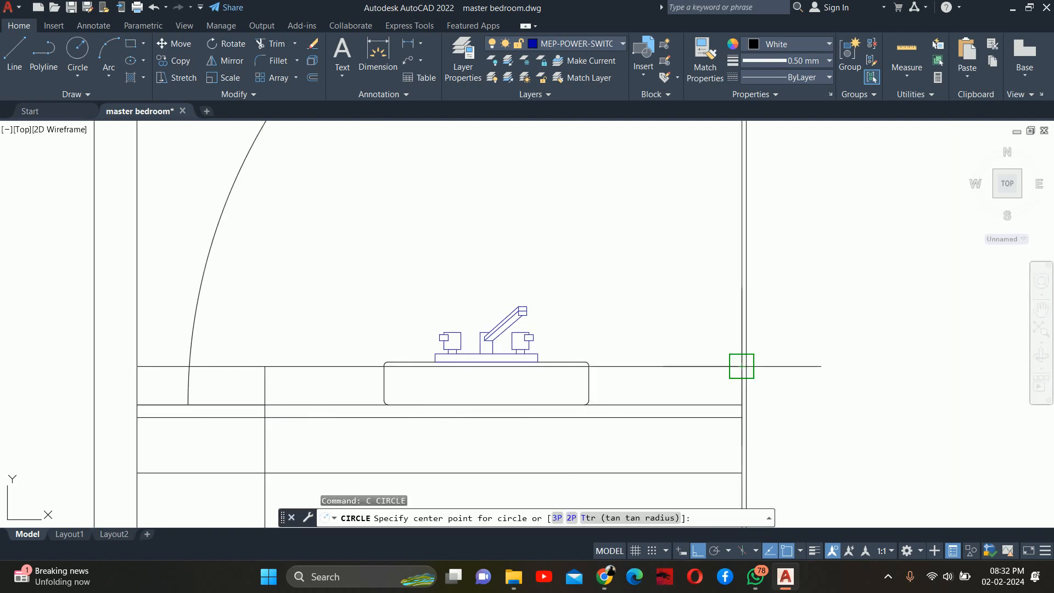
{"action": "left_click", "coordinate": [742, 366]}
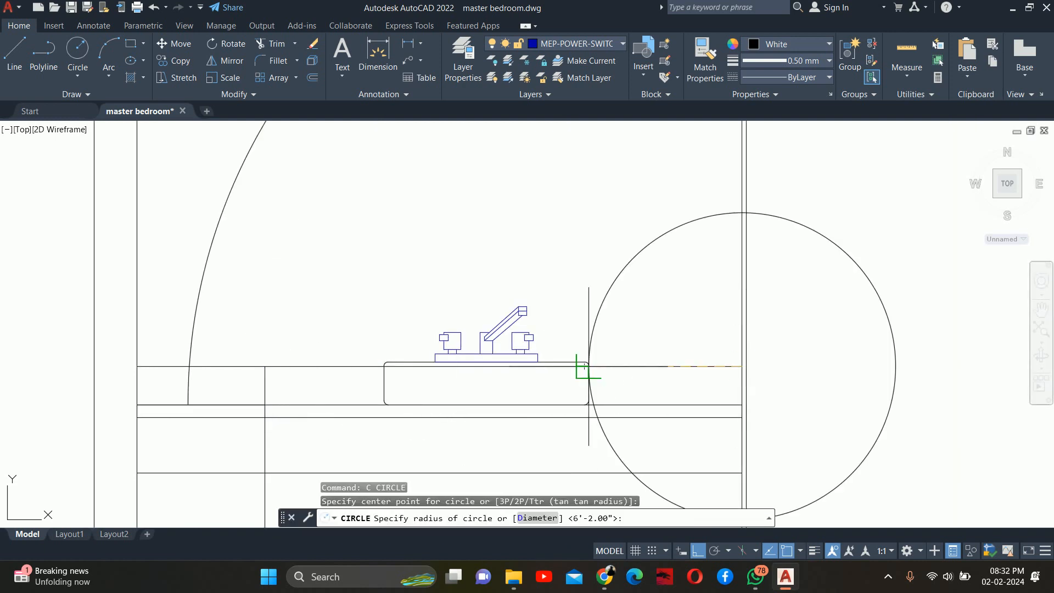
{"action": "left_click", "coordinate": [265, 367]}
{"action": "key", "text": "Escape"}
{"action": "key", "text": "Escape"}
Step: Erase the guide lines, the earlier quarter arc and the line offset above the countertop
{"action": "left_click", "coordinate": [254, 456]}
{"action": "key", "text": "Delete"}
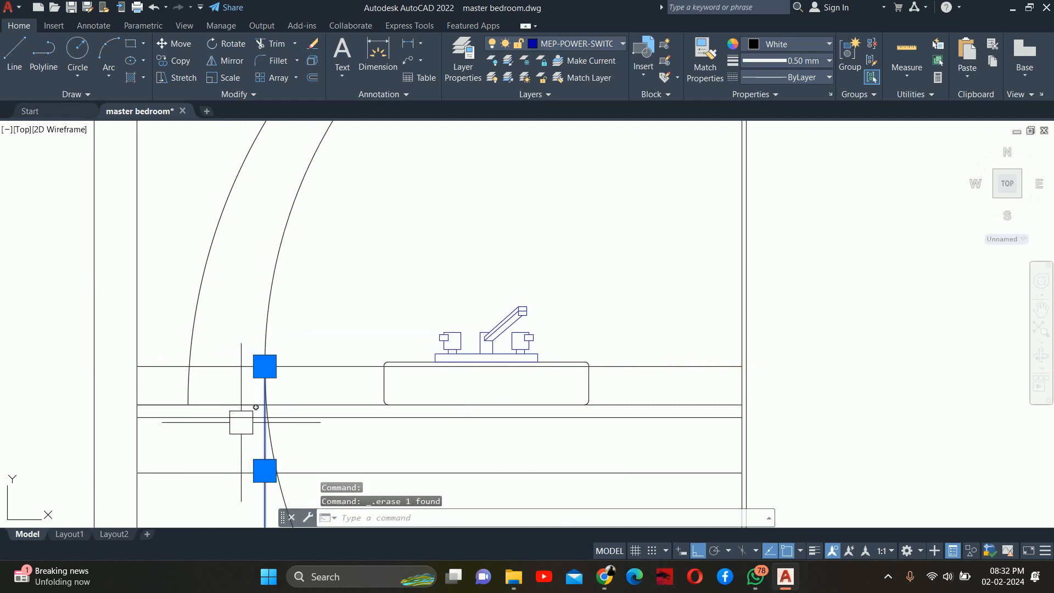
{"action": "scroll", "coordinate": [213, 381], "scroll_direction": "down", "scroll_amount": 4}
{"action": "left_click", "coordinate": [204, 331]}
{"action": "key", "text": "Delete"}
{"action": "scroll", "coordinate": [281, 354], "scroll_direction": "up", "scroll_amount": 2}
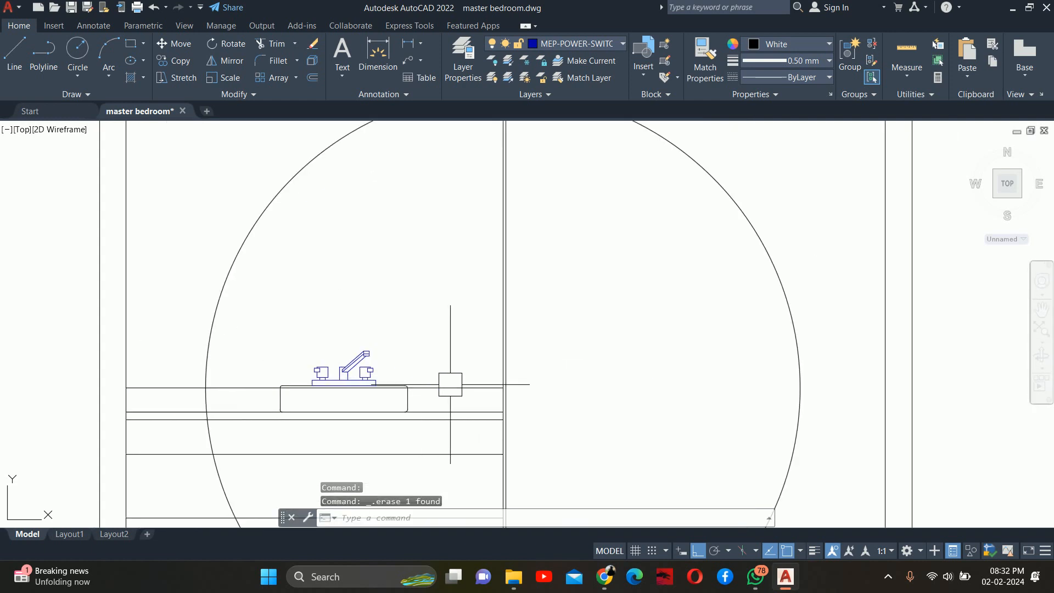
{"action": "scroll", "coordinate": [457, 396], "scroll_direction": "down", "scroll_amount": 4}
{"action": "key", "text": "Escape"}
{"action": "key", "text": "Escape"}
{"action": "key", "text": "Escape"}
{"action": "scroll", "coordinate": [506, 351], "scroll_direction": "up", "scroll_amount": 2}
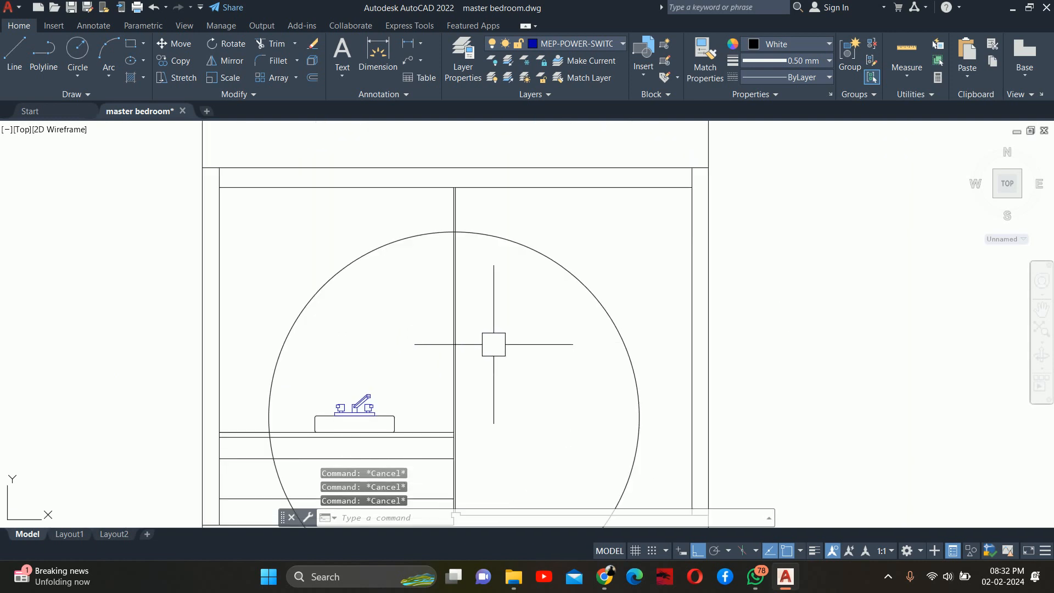
Step: Trim the new circle at the partition and the countertop to separate the arc above the counter
{"action": "key", "text": "Return"}
{"action": "key", "text": "Escape"}
{"action": "scroll", "coordinate": [494, 341], "scroll_direction": "down", "scroll_amount": 2}
{"action": "type", "text": "T"}
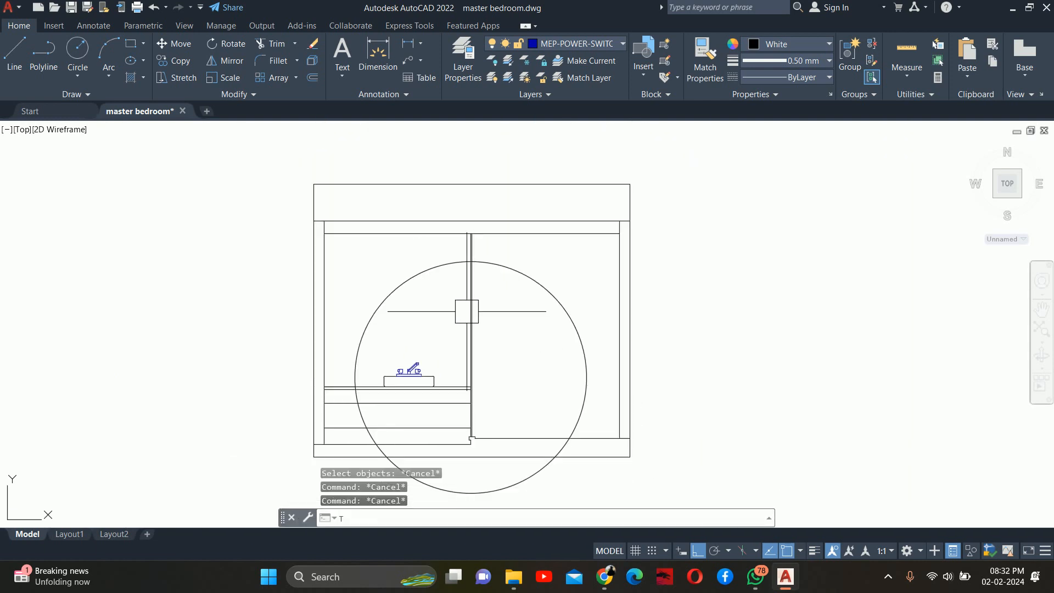
{"action": "type", "text": "R"}
{"action": "key", "text": "Return"}
{"action": "scroll", "coordinate": [482, 331], "scroll_direction": "up", "scroll_amount": 8}
{"action": "middle_click_drag", "start_coordinate": [405, 187], "coordinate": [433, 352]}
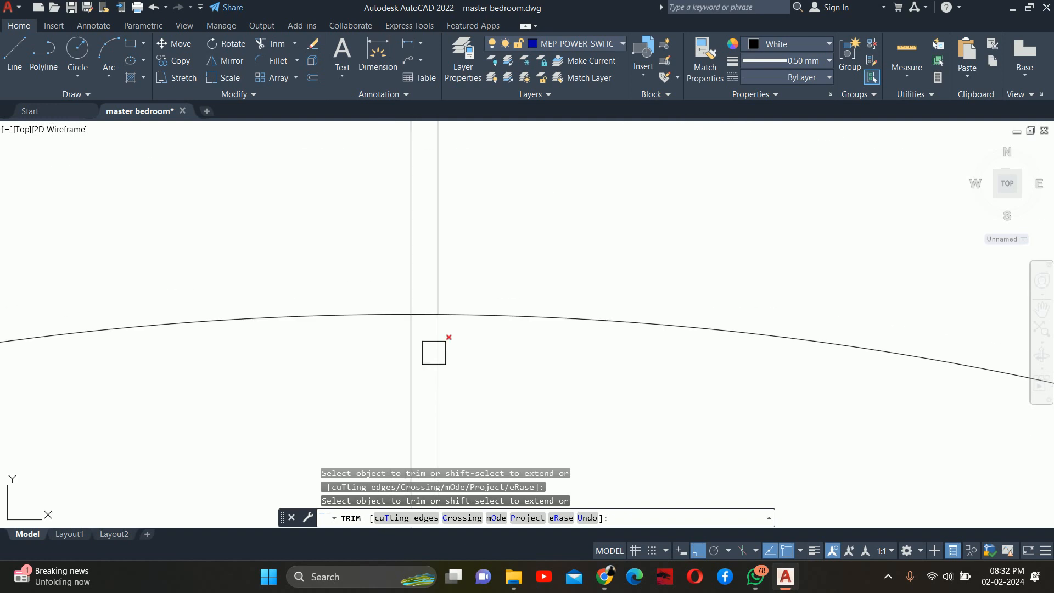
{"action": "scroll", "coordinate": [424, 307], "scroll_direction": "down", "scroll_amount": 6}
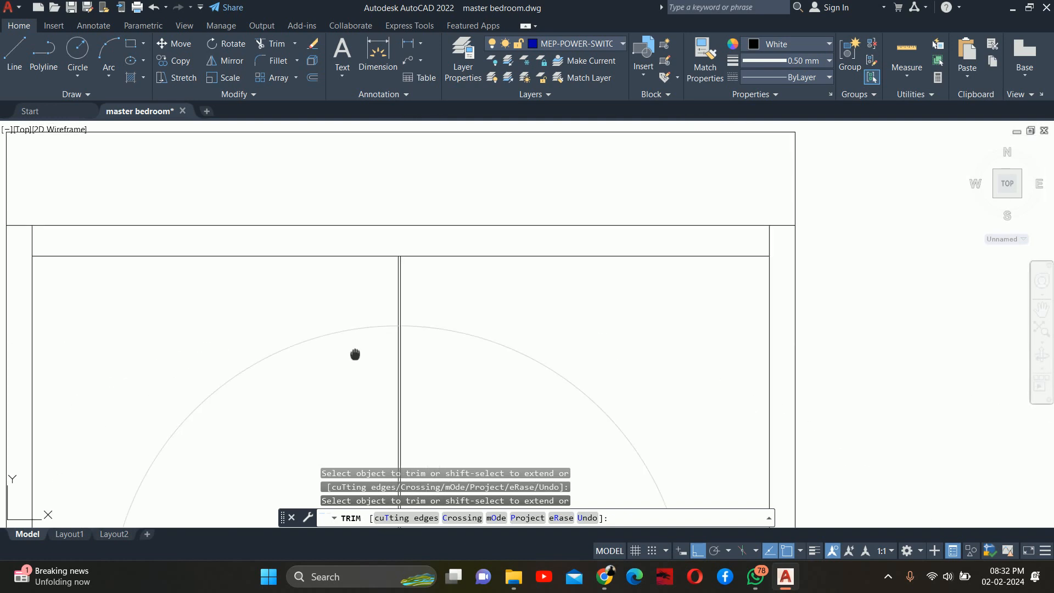
{"action": "scroll", "coordinate": [285, 305], "scroll_direction": "up", "scroll_amount": 6}
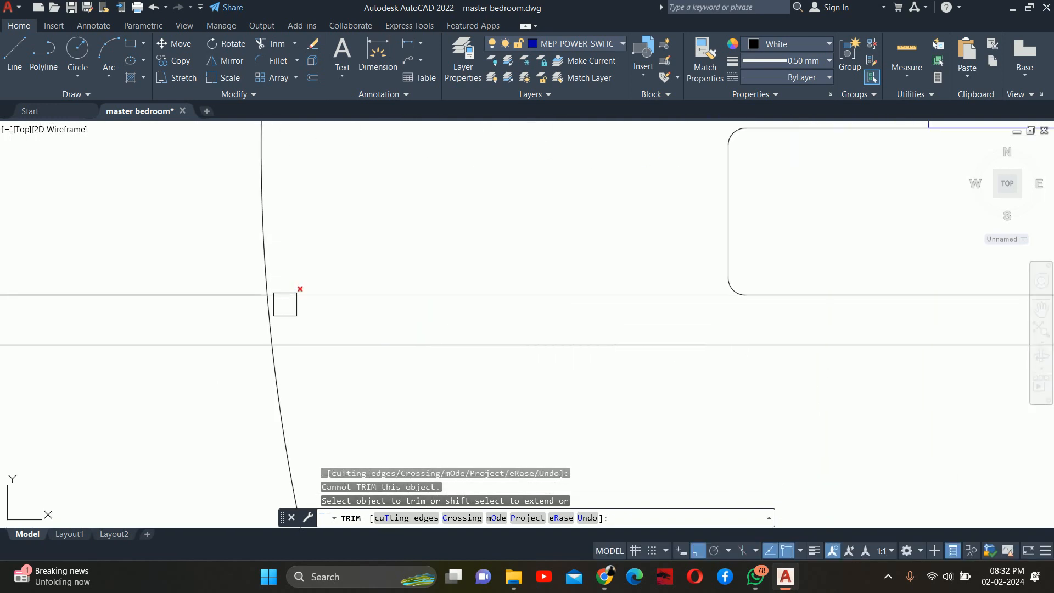
{"action": "key", "text": "Escape"}
{"action": "key", "text": "Escape"}
{"action": "scroll", "coordinate": [283, 330], "scroll_direction": "down", "scroll_amount": 10}
Step: Erase the leftover arc beyond the partition and below the countertop
{"action": "left_click", "coordinate": [569, 287]}
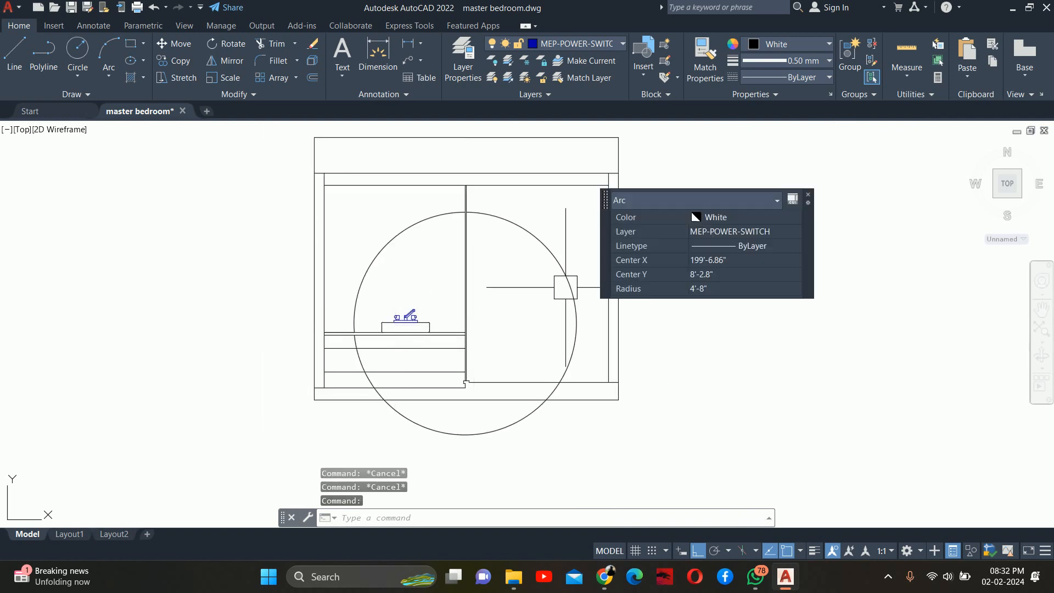
{"action": "key", "text": "Delete"}
{"action": "key", "text": "Escape"}
{"action": "key", "text": "Escape"}
{"action": "key", "text": "Escape"}
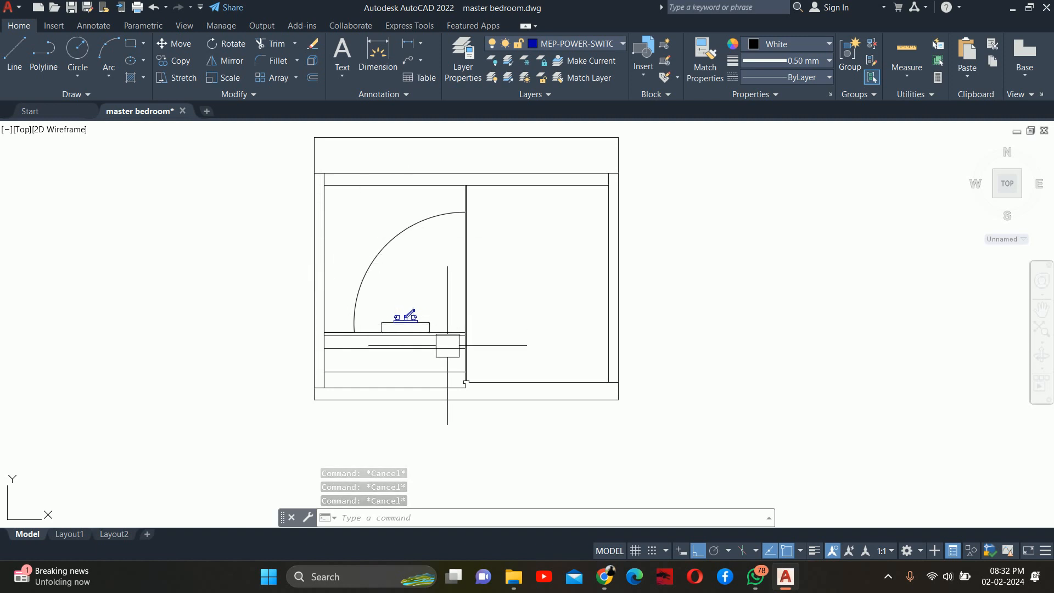
Step: Draw a short vertical line from the mirror arc's lower end down to the countertop's underside
{"action": "scroll", "coordinate": [447, 236], "scroll_direction": "up", "scroll_amount": 2}
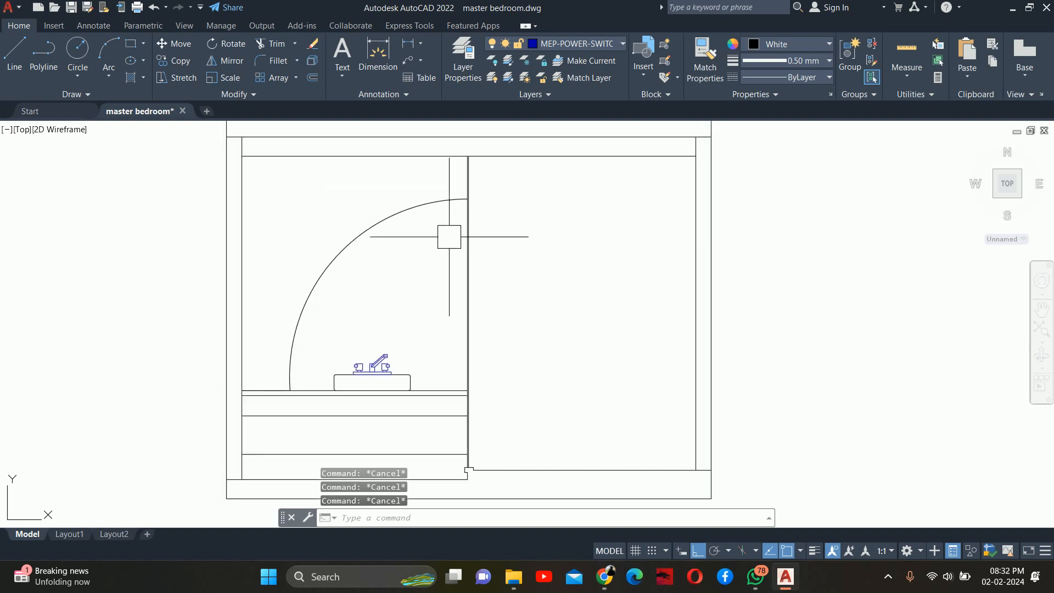
{"action": "type", "text": "L"}
{"action": "key", "text": "Return"}
{"action": "scroll", "coordinate": [278, 404], "scroll_direction": "up", "scroll_amount": 5}
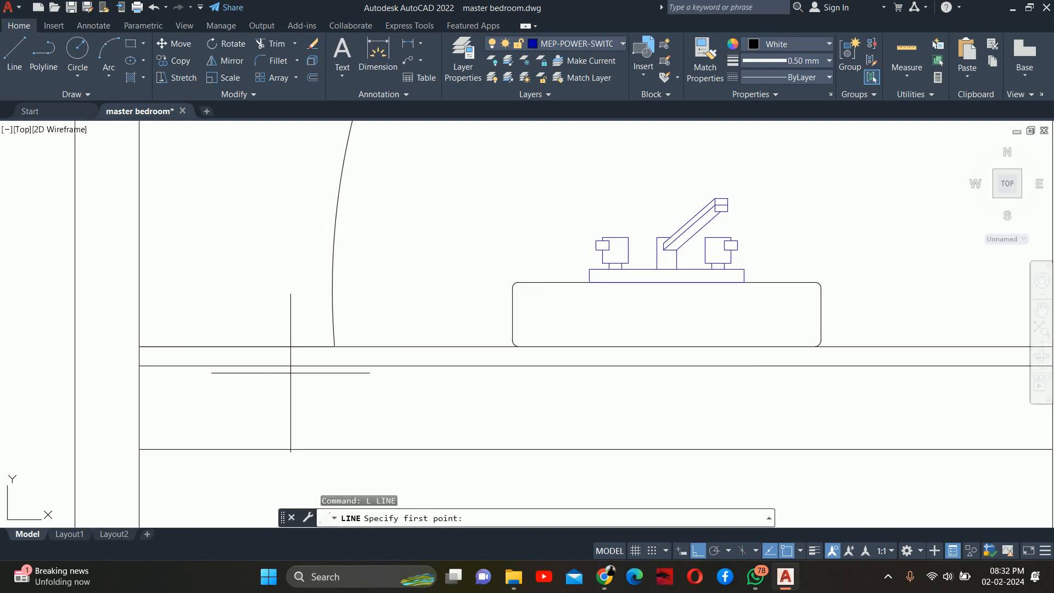
{"action": "left_click", "coordinate": [334, 346]}
{"action": "key", "text": "Escape"}
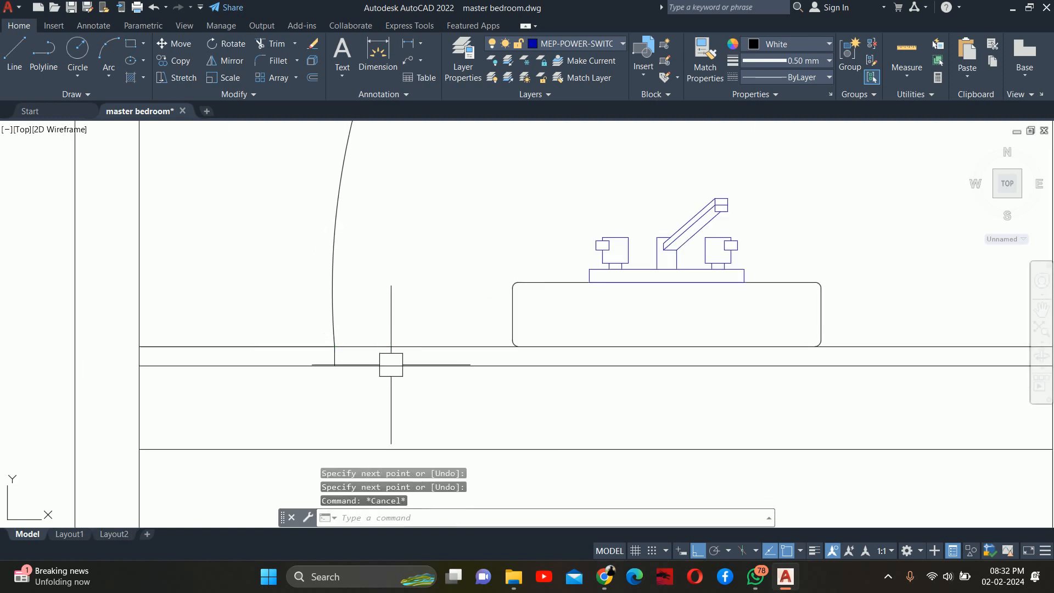
Step: Join the short vertical line and the mirror arc into one object
{"action": "type", "text": "j"}
{"action": "key", "text": "Return"}
{"action": "scroll", "coordinate": [364, 354], "scroll_direction": "up", "scroll_amount": 2}
{"action": "left_click", "coordinate": [317, 362]}
{"action": "left_click", "coordinate": [313, 292]}
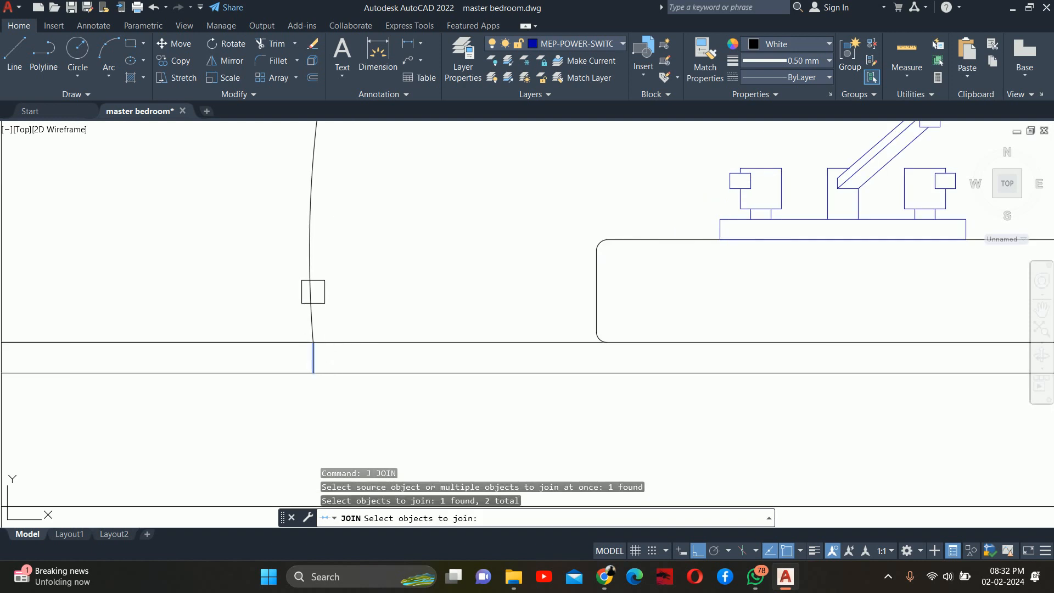
{"action": "key", "text": "Return"}
{"action": "key", "text": "Escape"}
{"action": "key", "text": "Escape"}
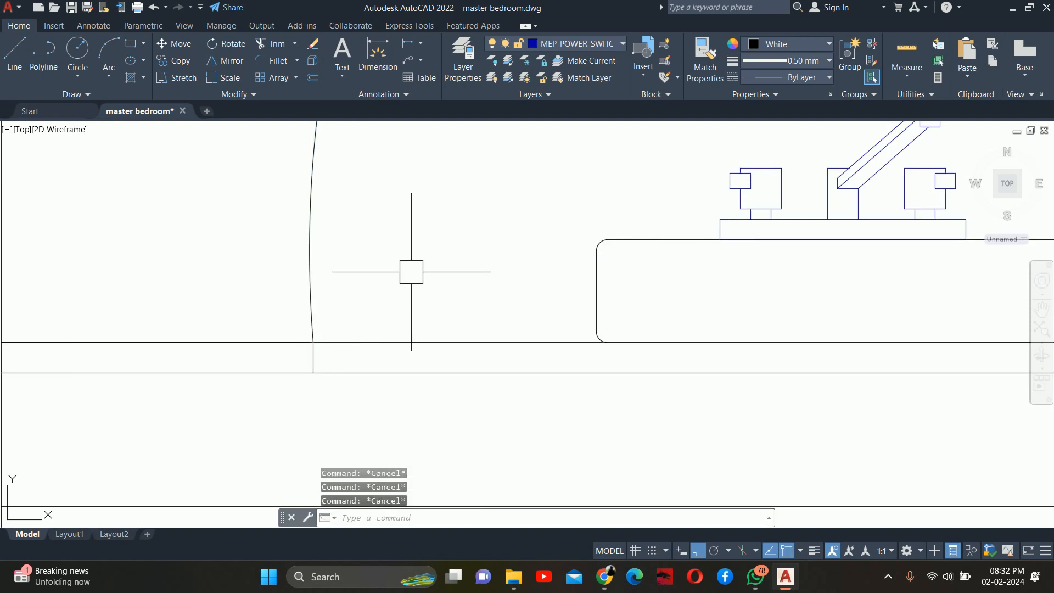
Step: Offset the joined mirror outline 1.5 inches inward
{"action": "type", "text": "o"}
{"action": "key", "text": "Return"}
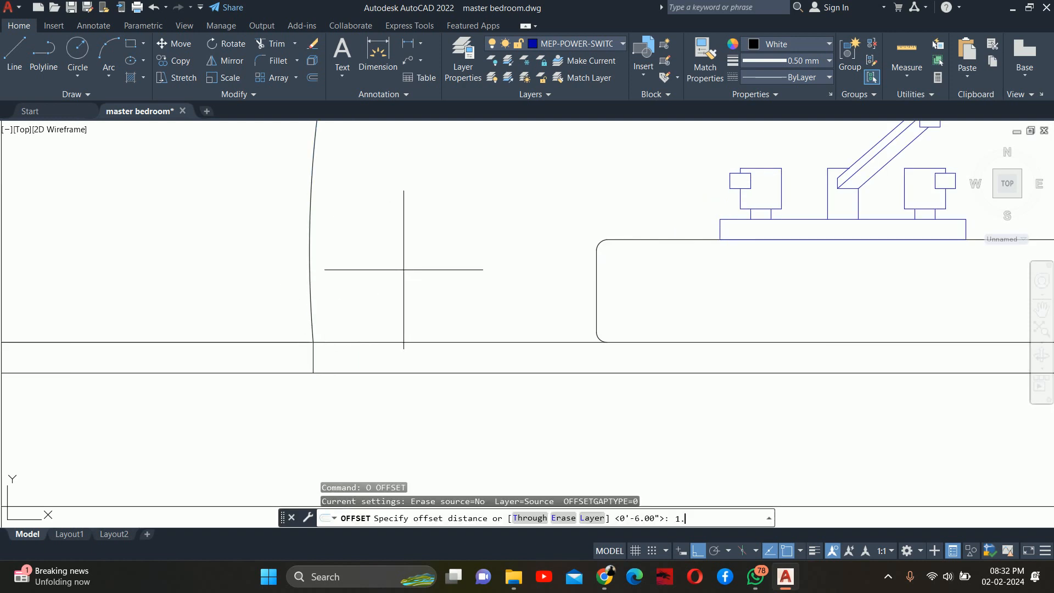
{"action": "type", "text": "1.5"}
{"action": "key", "text": "Return"}
{"action": "left_click", "coordinate": [310, 264]}
{"action": "left_click", "coordinate": [348, 309]}
{"action": "key", "text": "Escape"}
{"action": "key", "text": "Escape"}
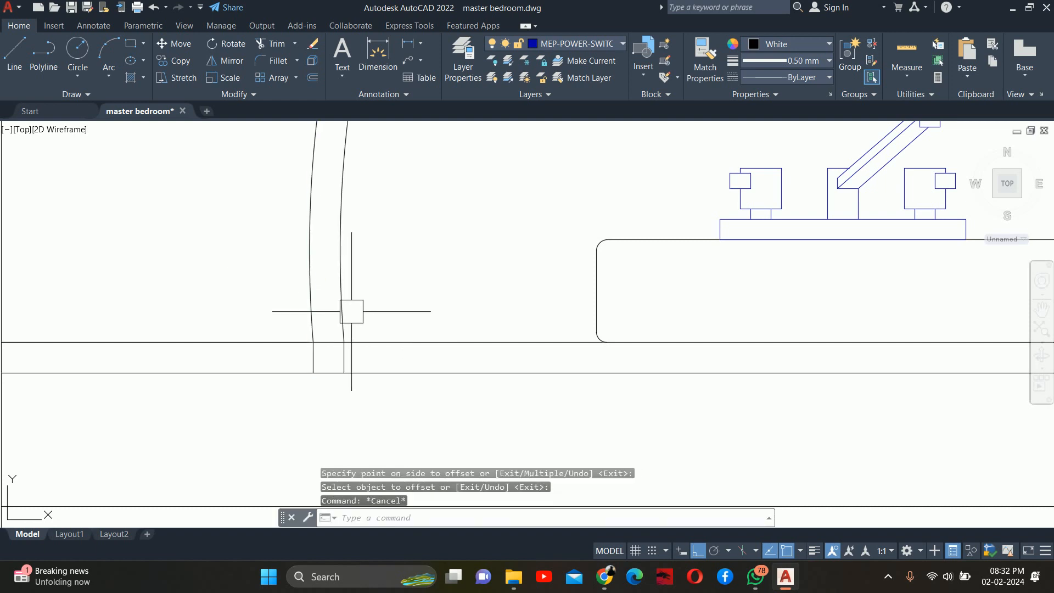
Step: Trim off the two short mirror outline ends that run down through the countertop thickness
{"action": "scroll", "coordinate": [330, 347], "scroll_direction": "up", "scroll_amount": 4}
{"action": "left_click", "coordinate": [293, 375]}
{"action": "key", "text": "Escape"}
{"action": "type", "text": "tr"}
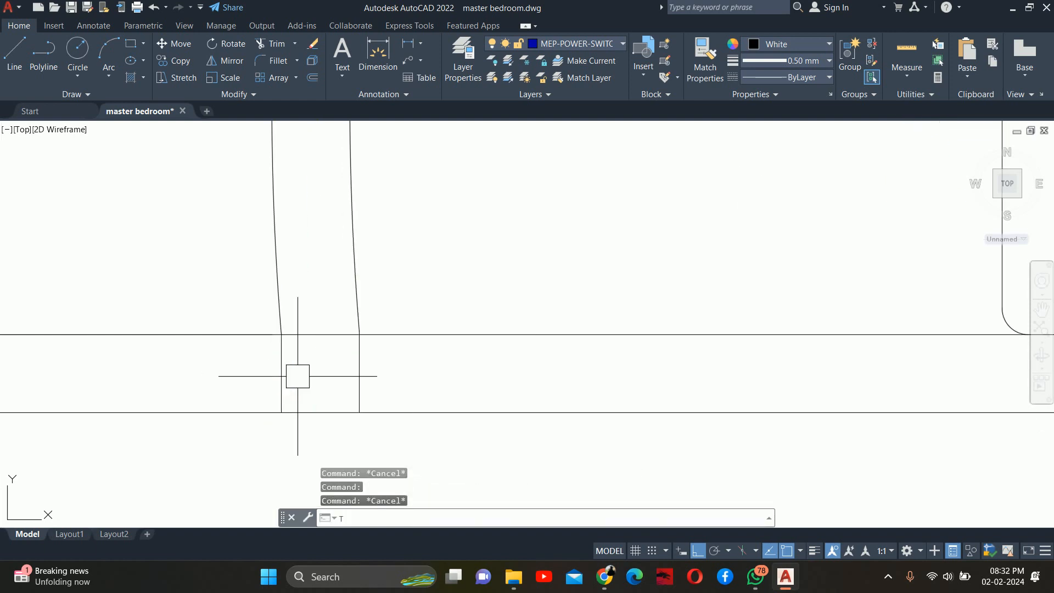
{"action": "key", "text": "Return"}
{"action": "key", "text": "Return"}
{"action": "key", "text": "Escape"}
{"action": "scroll", "coordinate": [336, 342], "scroll_direction": "down", "scroll_amount": 4}
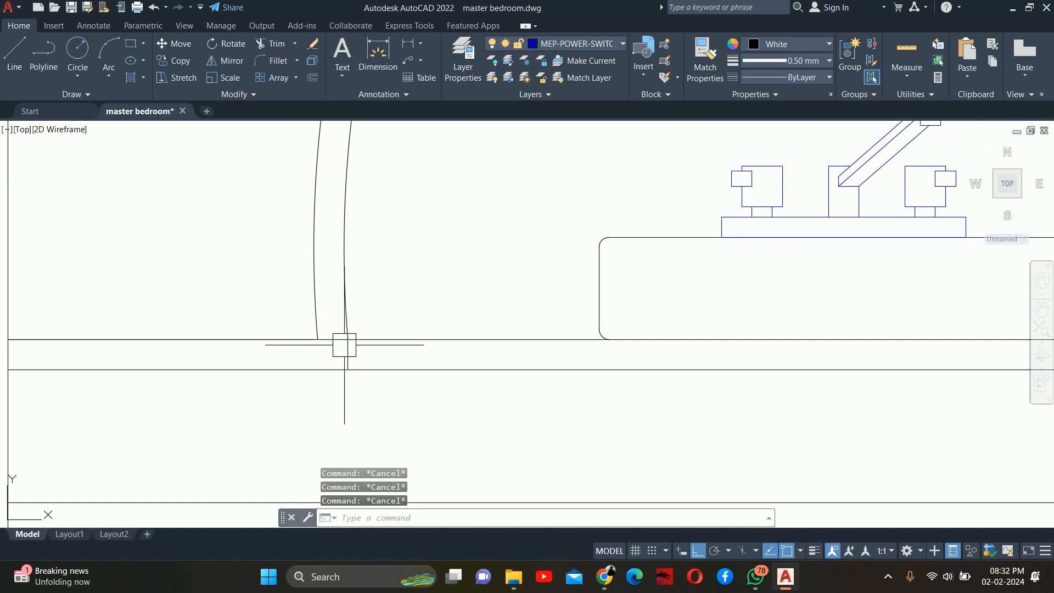
{"action": "type", "text": "tr"}
{"action": "key", "text": "Return"}
{"action": "scroll", "coordinate": [341, 355], "scroll_direction": "up", "scroll_amount": 4}
{"action": "key", "text": "Escape"}
Step: Give the inner mirror outline the HIDDEN linetype and a global width of 0.5 inches
{"action": "left_click", "coordinate": [349, 298]}
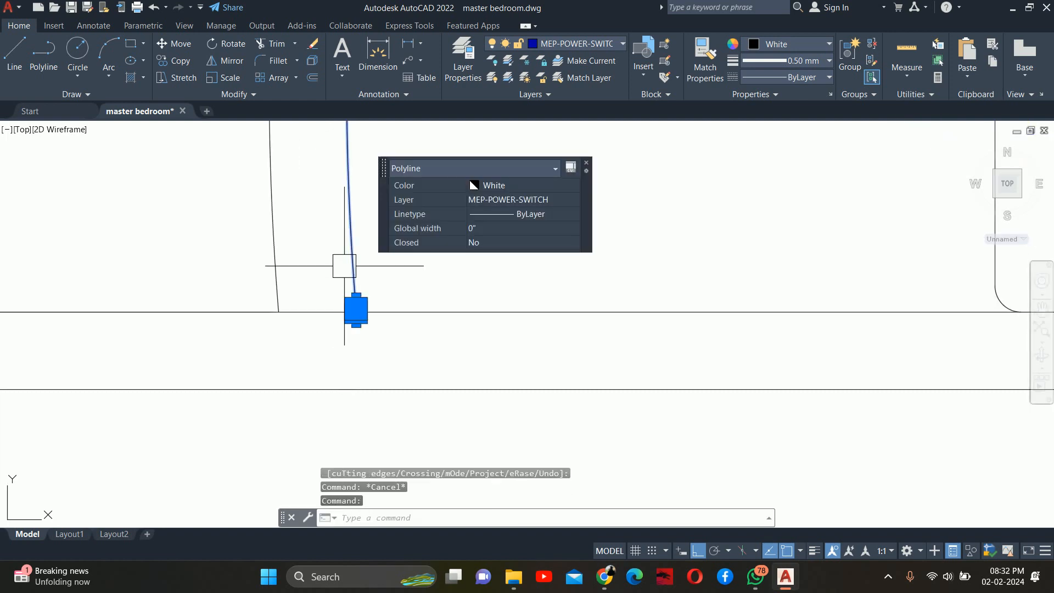
{"action": "left_click", "coordinate": [529, 214]}
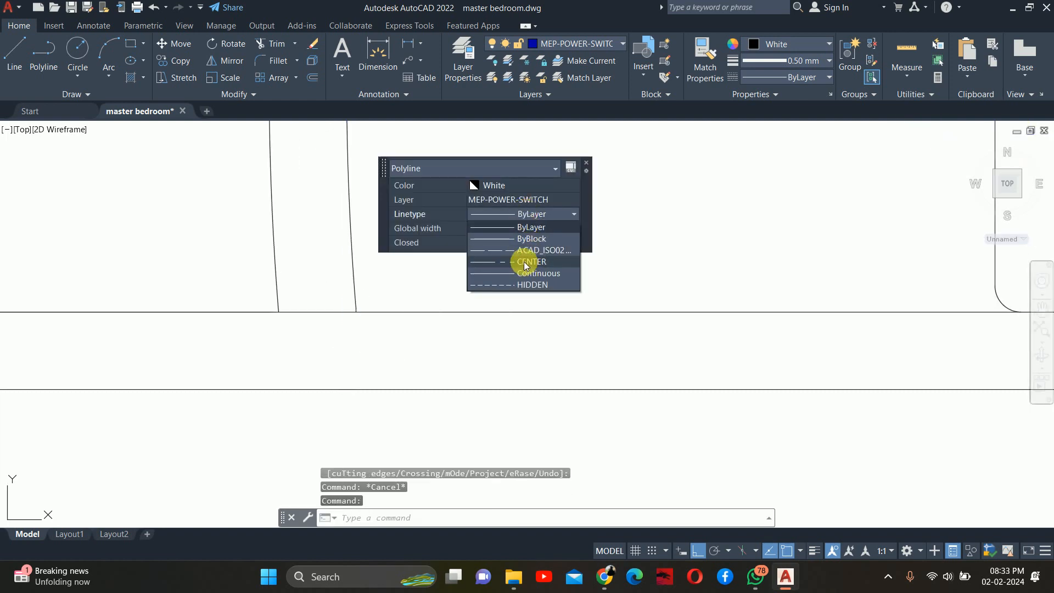
{"action": "left_click", "coordinate": [527, 285]}
{"action": "left_click", "coordinate": [488, 229]}
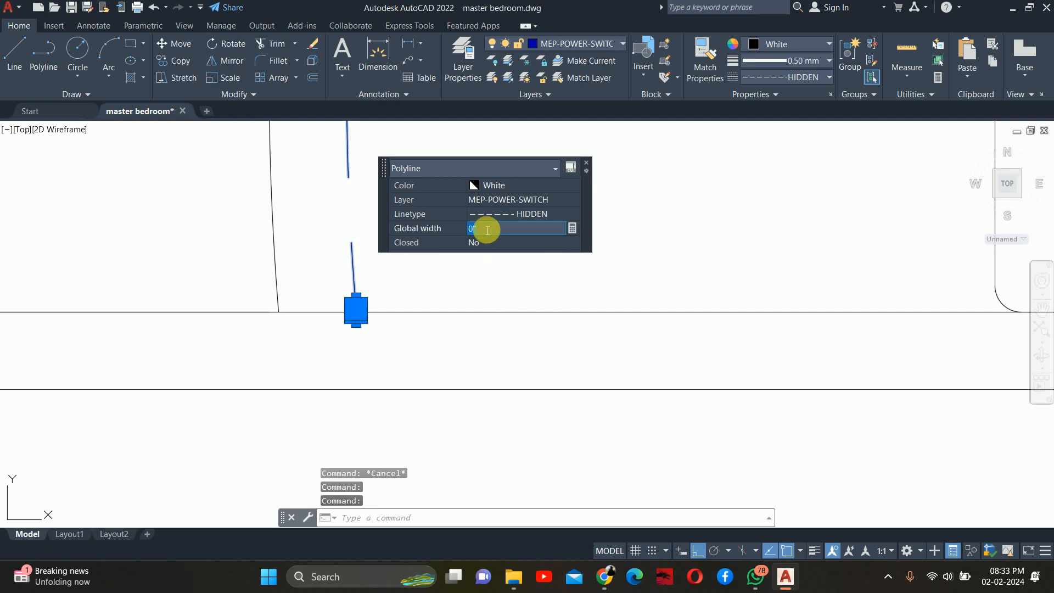
{"action": "type", "text": ".5"}
{"action": "key", "text": "Return"}
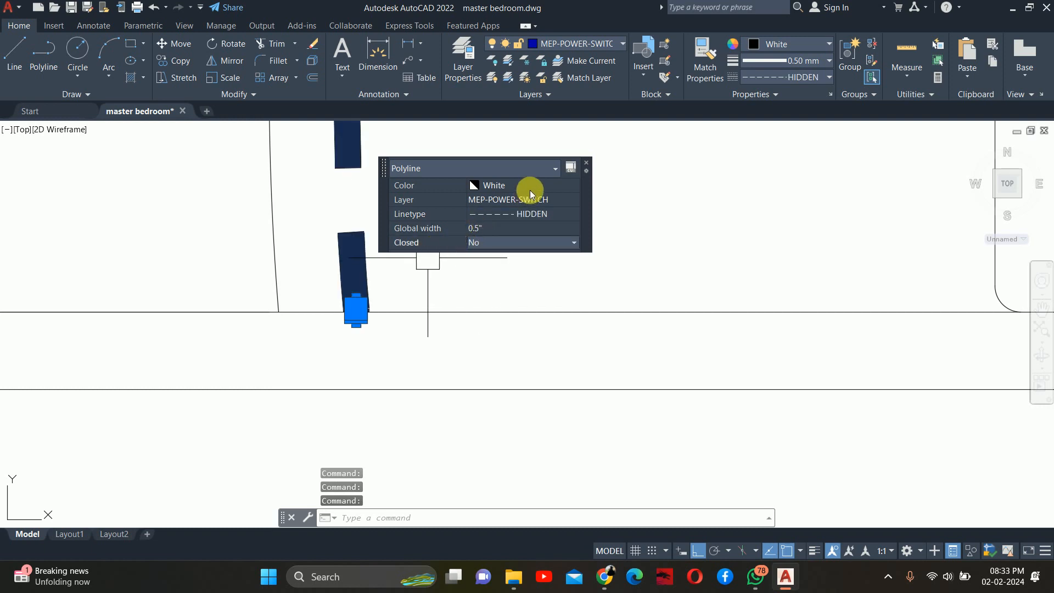
Step: Set the inner mirror outline's colour to index colour 40
{"action": "left_click", "coordinate": [505, 189]}
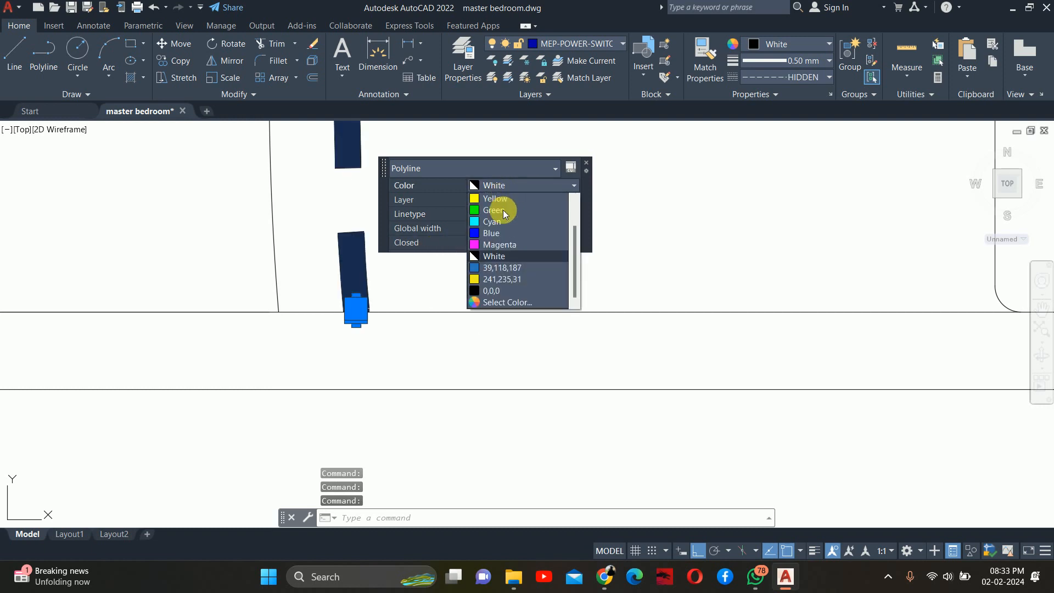
{"action": "left_click", "coordinate": [496, 299]}
{"action": "left_click", "coordinate": [600, 257]}
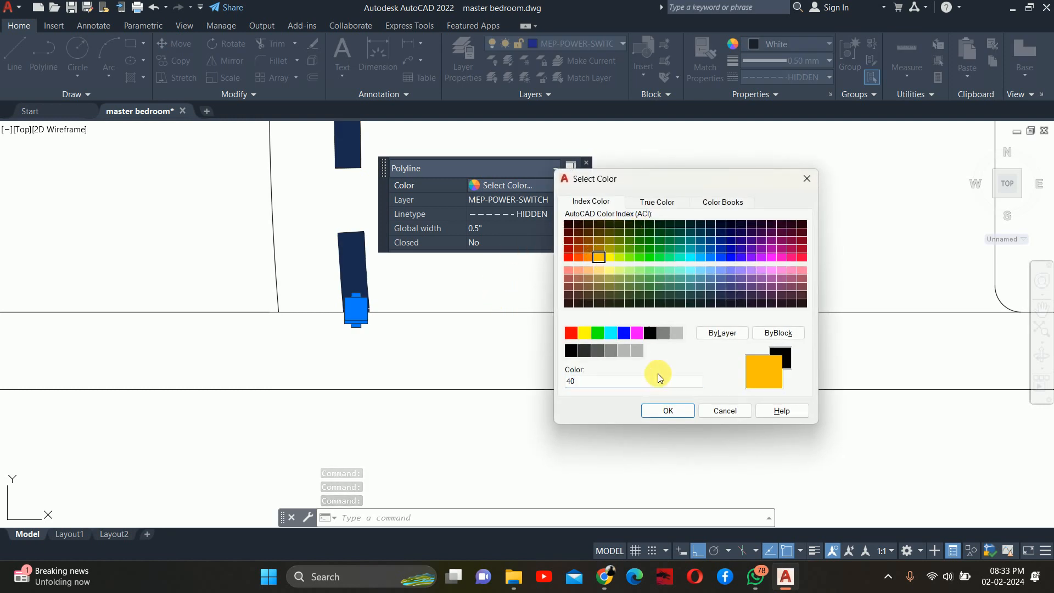
{"action": "left_click", "coordinate": [669, 409]}
{"action": "key", "text": "Escape"}
{"action": "key", "text": "Escape"}
{"action": "key", "text": "Escape"}
Step: Draw a polyline along the countertop's underside from the side wall to the partition
{"action": "scroll", "coordinate": [388, 235], "scroll_direction": "up", "scroll_amount": 3}
{"action": "scroll", "coordinate": [440, 224], "scroll_direction": "down", "scroll_amount": 8}
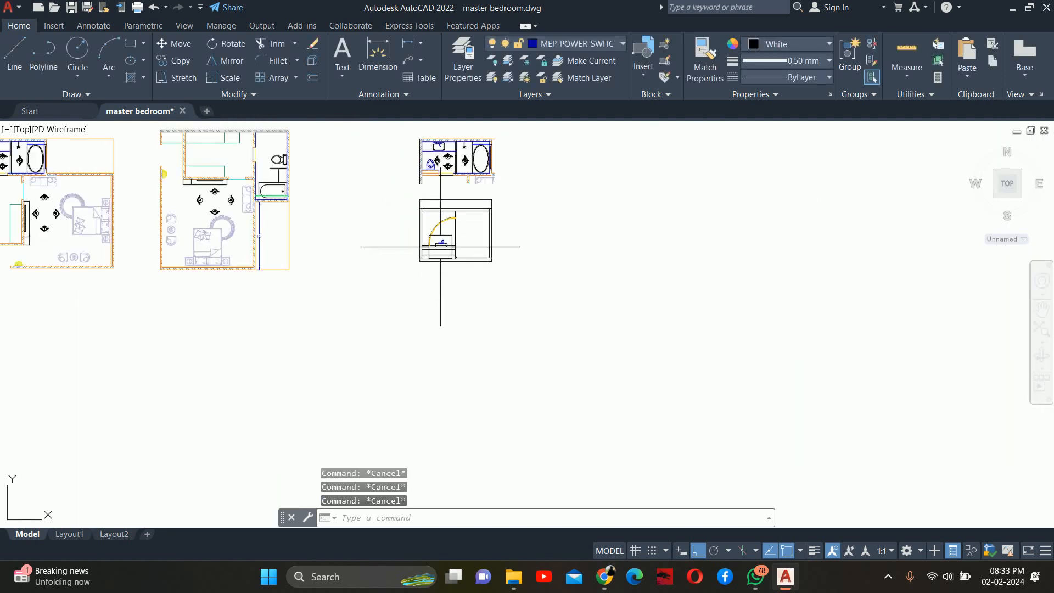
{"action": "scroll", "coordinate": [420, 225], "scroll_direction": "up", "scroll_amount": 4}
{"action": "scroll", "coordinate": [403, 250], "scroll_direction": "up", "scroll_amount": 2}
{"action": "middle_click_drag", "start_coordinate": [406, 221], "coordinate": [418, 233]}
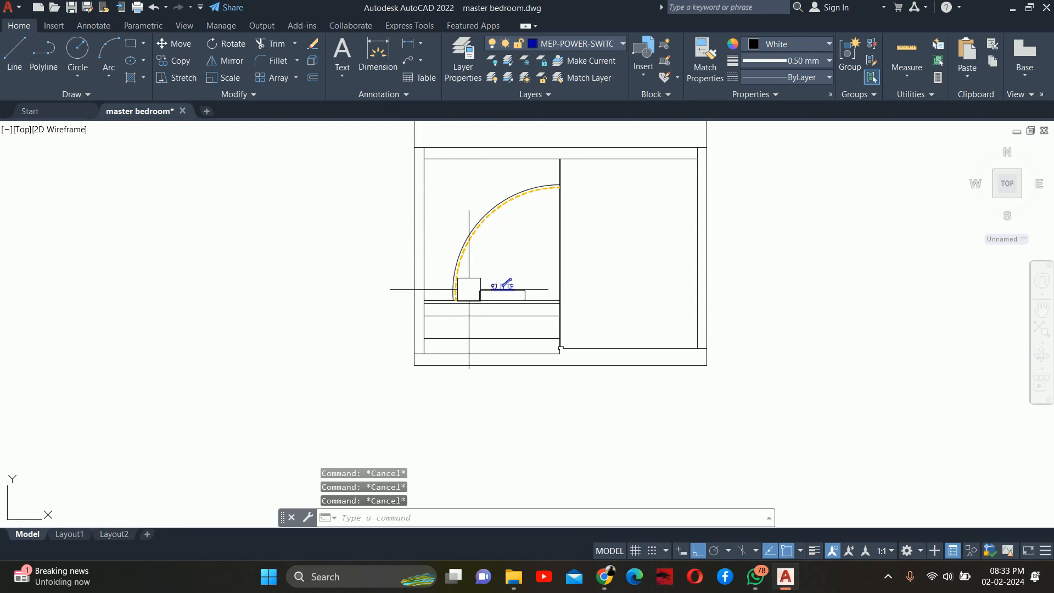
{"action": "scroll", "coordinate": [469, 290], "scroll_direction": "up", "scroll_amount": 2}
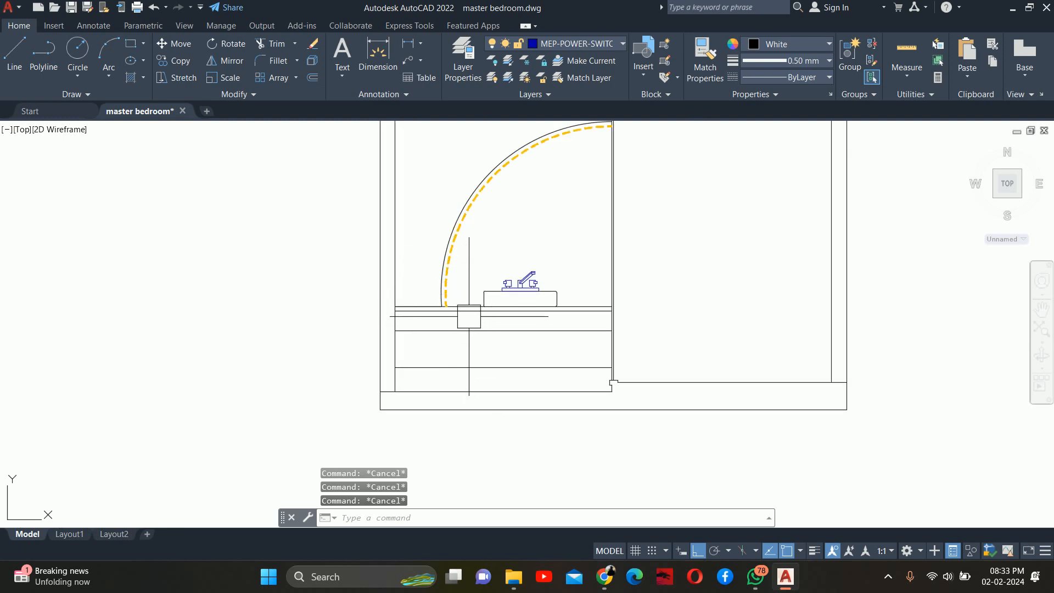
{"action": "scroll", "coordinate": [443, 306], "scroll_direction": "up", "scroll_amount": 2}
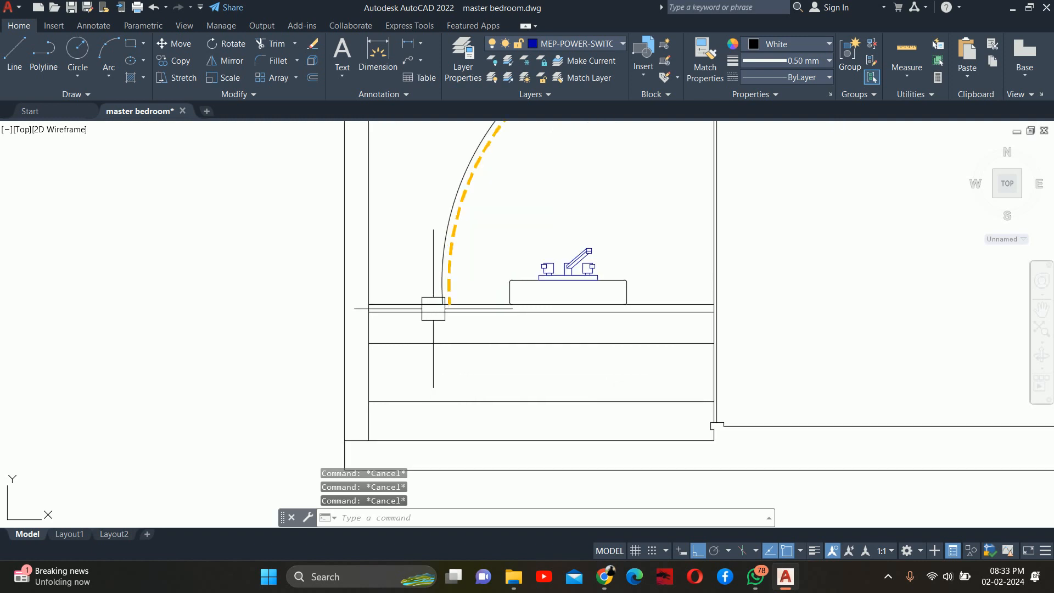
{"action": "type", "text": "pl"}
{"action": "key", "text": "Return"}
{"action": "scroll", "coordinate": [396, 329], "scroll_direction": "up", "scroll_amount": 4}
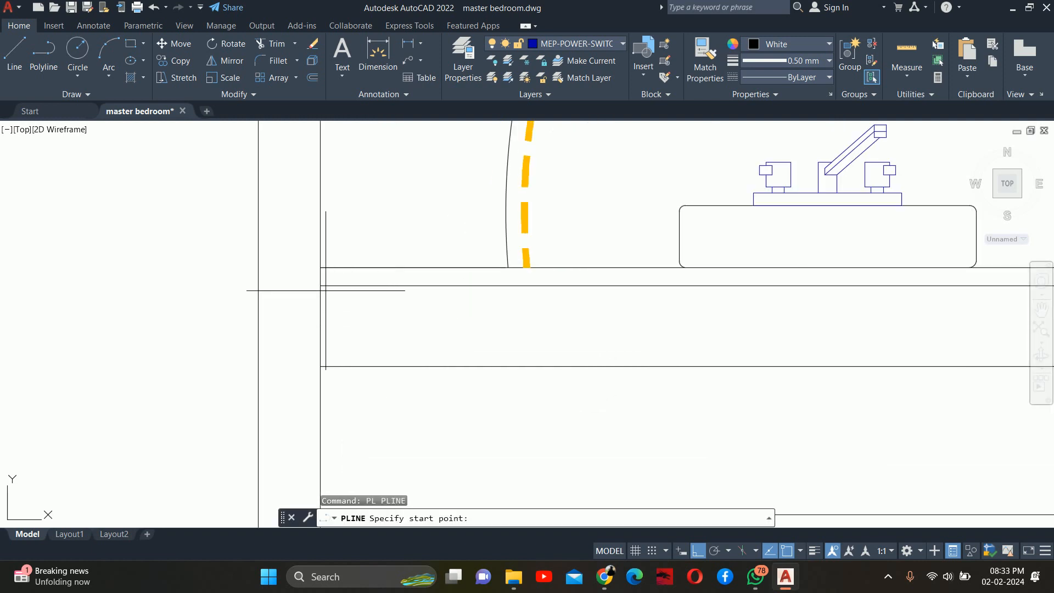
{"action": "left_click", "coordinate": [320, 285]}
{"action": "scroll", "coordinate": [697, 302], "scroll_direction": "down", "scroll_amount": 3}
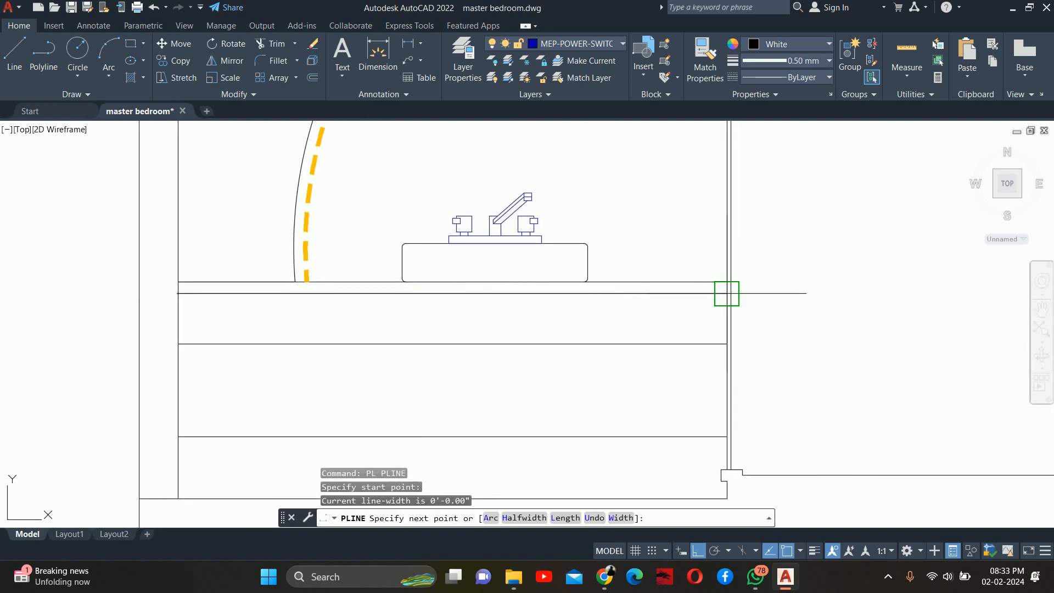
{"action": "left_click", "coordinate": [727, 292]}
{"action": "key", "text": "Escape"}
{"action": "key", "text": "Escape"}
Step: Offset the countertop underside polyline 0.5 inches downward
{"action": "mouse_move", "coordinate": [550, 303]}
{"action": "middle_mouse_down"}
{"action": "mouse_move", "coordinate": [551, 313]}
{"action": "mouse_move", "coordinate": [615, 316]}
{"action": "middle_mouse_up"}
{"action": "key", "text": "Return"}
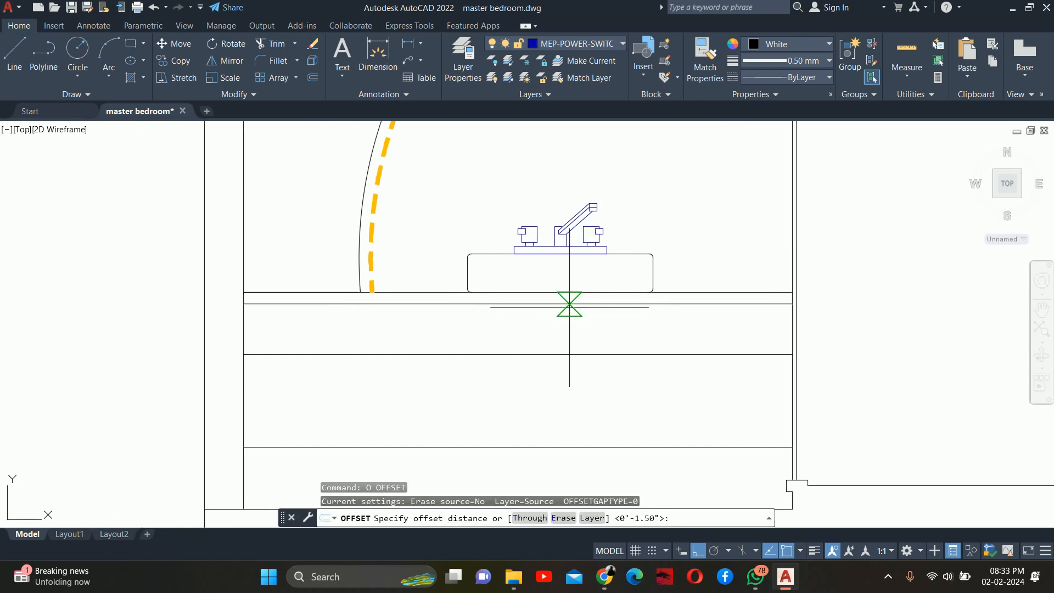
{"action": "key", "text": "Return"}
{"action": "scroll", "coordinate": [570, 304], "scroll_direction": "up", "scroll_amount": 2}
{"action": "left_click", "coordinate": [497, 304]}
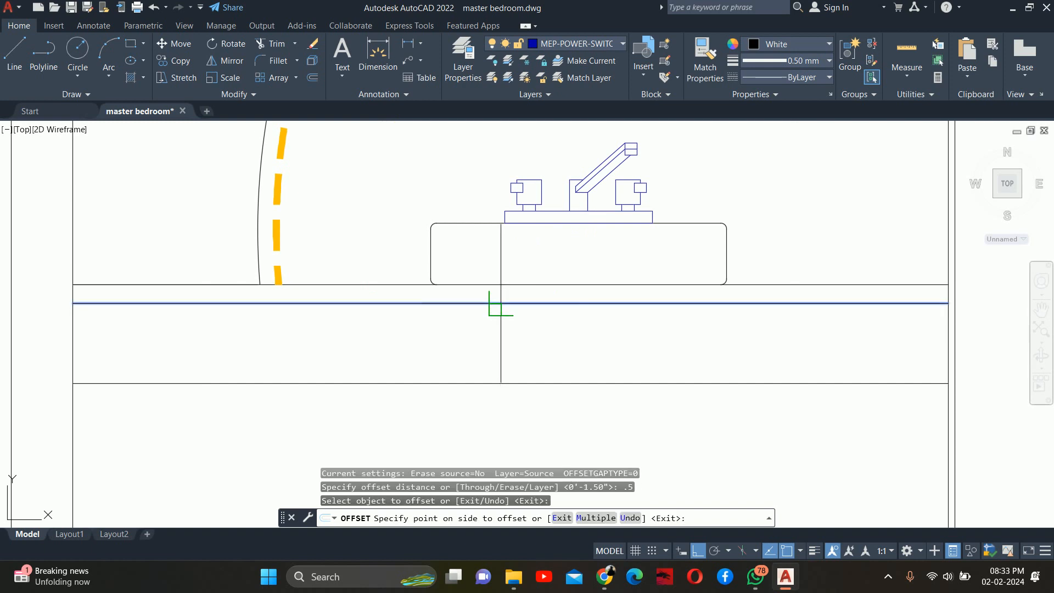
{"action": "left_click", "coordinate": [501, 332]}
{"action": "key", "text": "Escape"}
Step: Erase the original polyline lying on the countertop's underside
{"action": "scroll", "coordinate": [505, 306], "scroll_direction": "up", "scroll_amount": 2}
{"action": "left_click", "coordinate": [509, 308]}
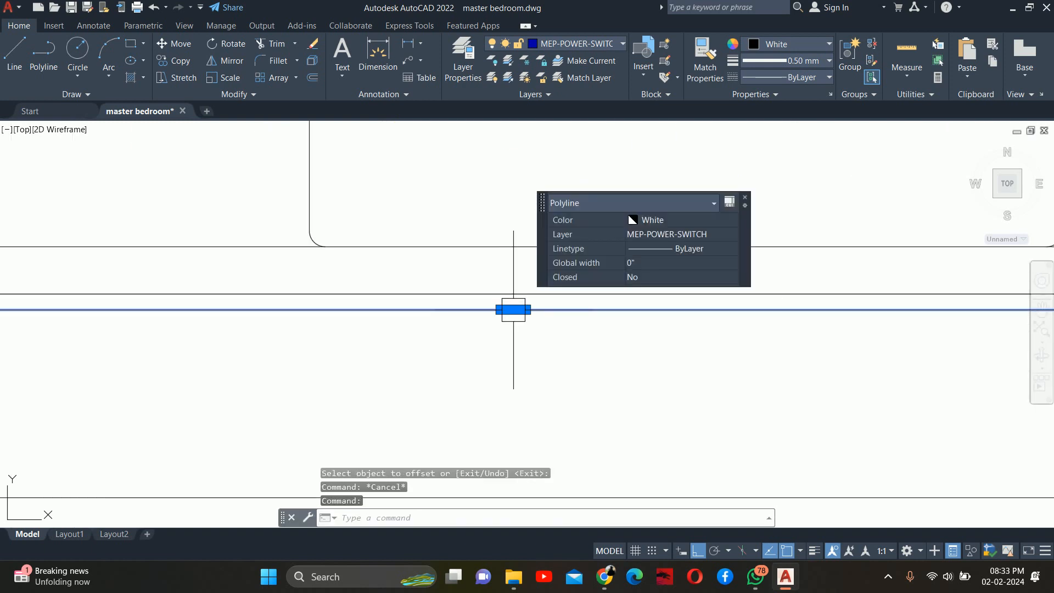
{"action": "key", "text": "Escape"}
{"action": "left_click", "coordinate": [492, 284]}
{"action": "key", "text": "Escape"}
{"action": "left_click", "coordinate": [479, 294]}
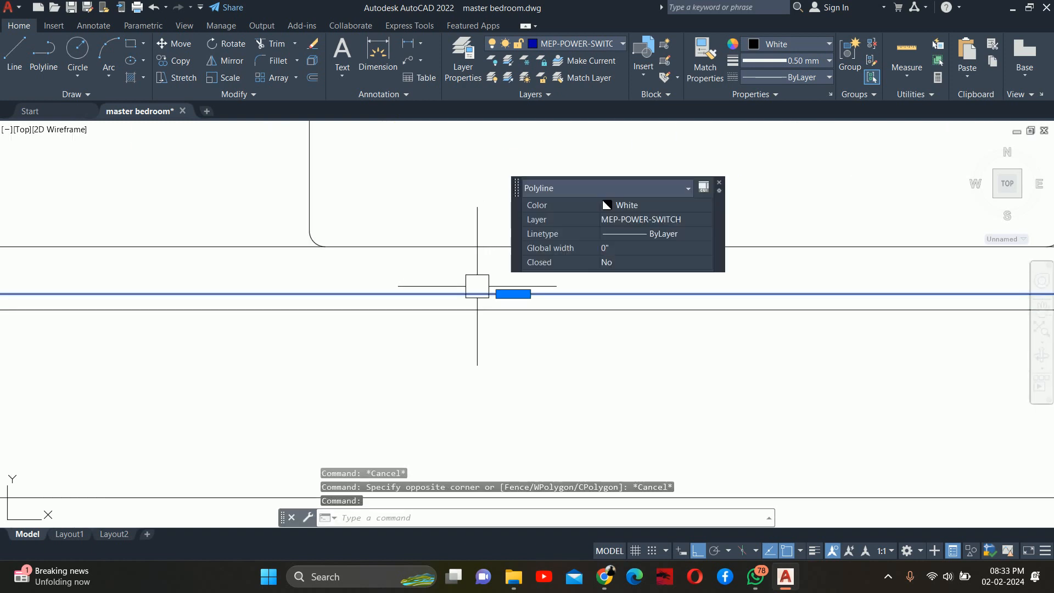
{"action": "key", "text": "Delete"}
{"action": "left_click", "coordinate": [513, 310]}
{"action": "left_click", "coordinate": [652, 274]}
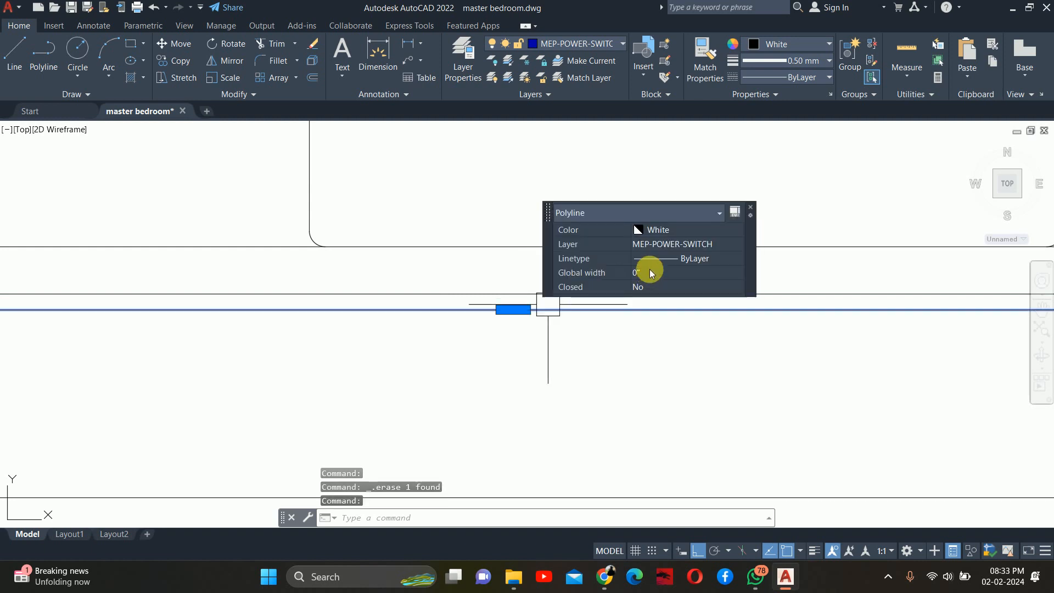
{"action": "key", "text": "Escape"}
{"action": "key", "text": "Escape"}
{"action": "key", "text": "Escape"}
{"action": "scroll", "coordinate": [614, 305], "scroll_direction": "down", "scroll_amount": 6}
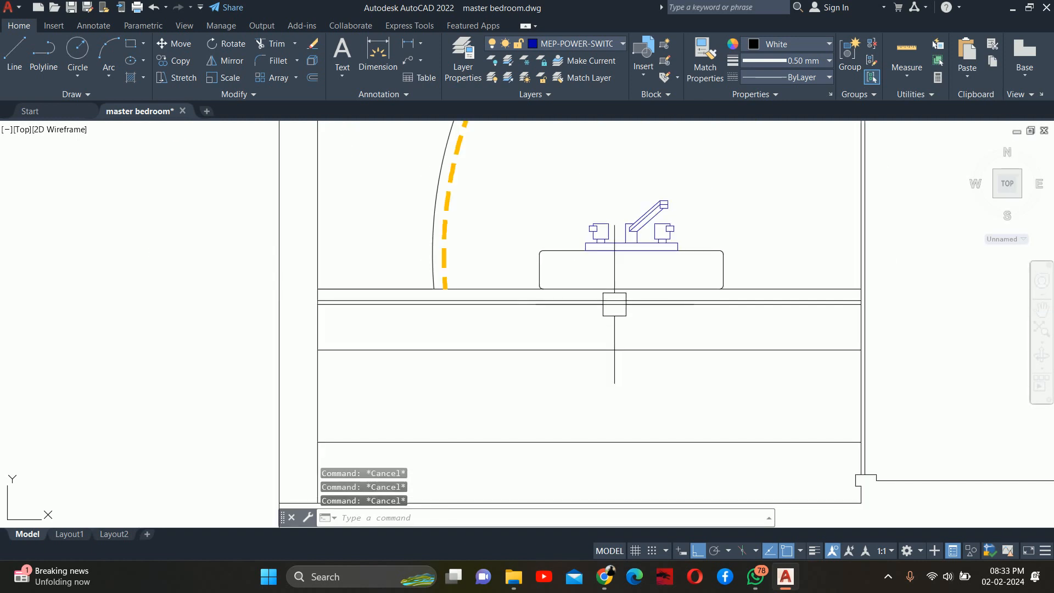
Step: Match the properties of the dashed inner mirror outline onto the offset line below the countertop
{"action": "type", "text": "MA"}
{"action": "key", "text": "Return"}
{"action": "left_click", "coordinate": [447, 251]}
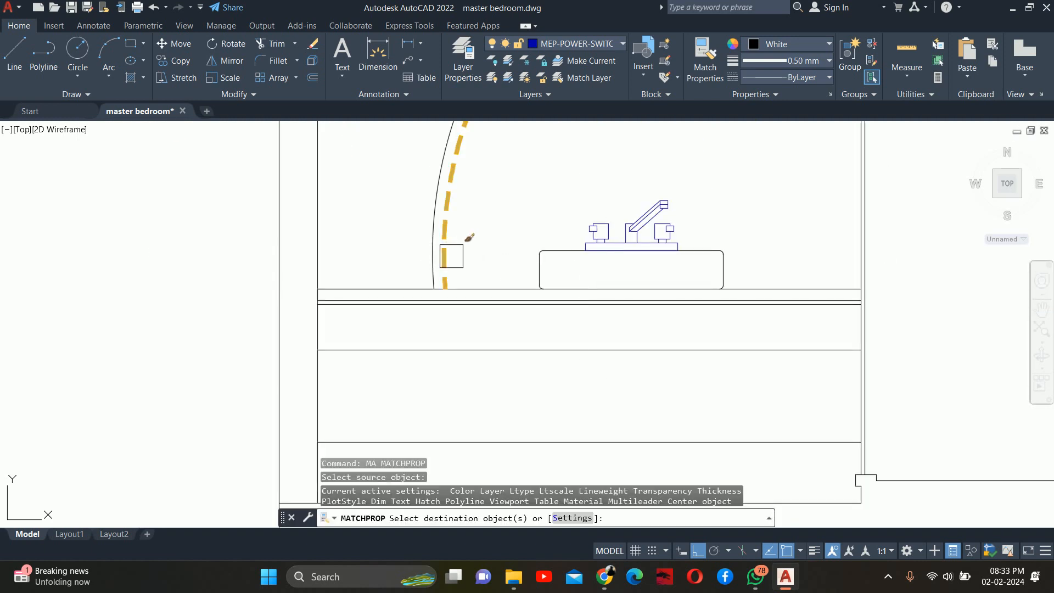
{"action": "scroll", "coordinate": [456, 274], "scroll_direction": "up", "scroll_amount": 5}
{"action": "left_click", "coordinate": [439, 327]}
{"action": "key", "text": "Return"}
{"action": "key", "text": "Escape"}
{"action": "key", "text": "Escape"}
{"action": "scroll", "coordinate": [503, 294], "scroll_direction": "down", "scroll_amount": 6}
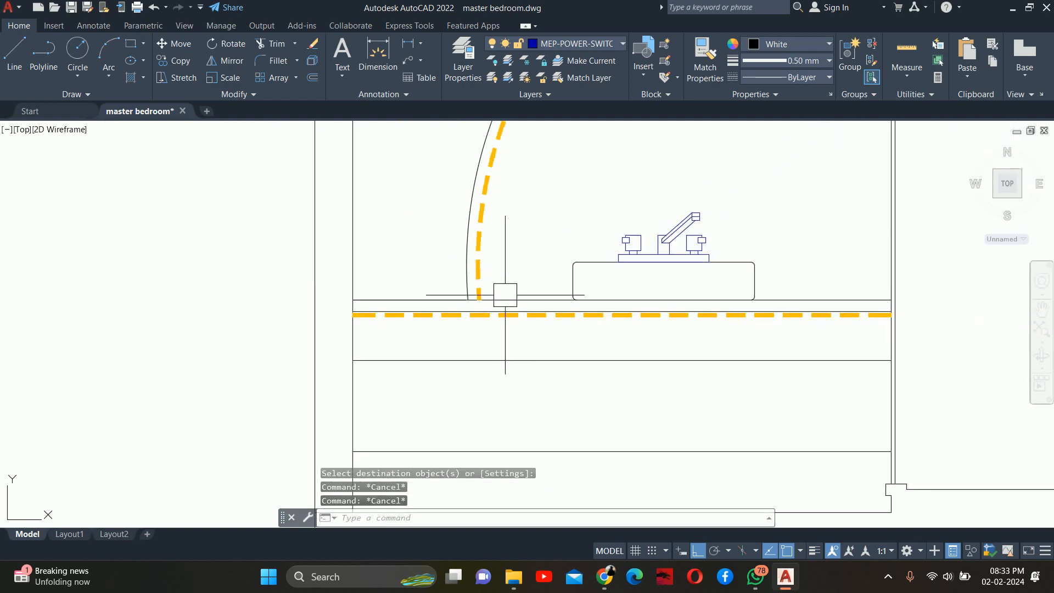
{"action": "key", "text": "Escape"}
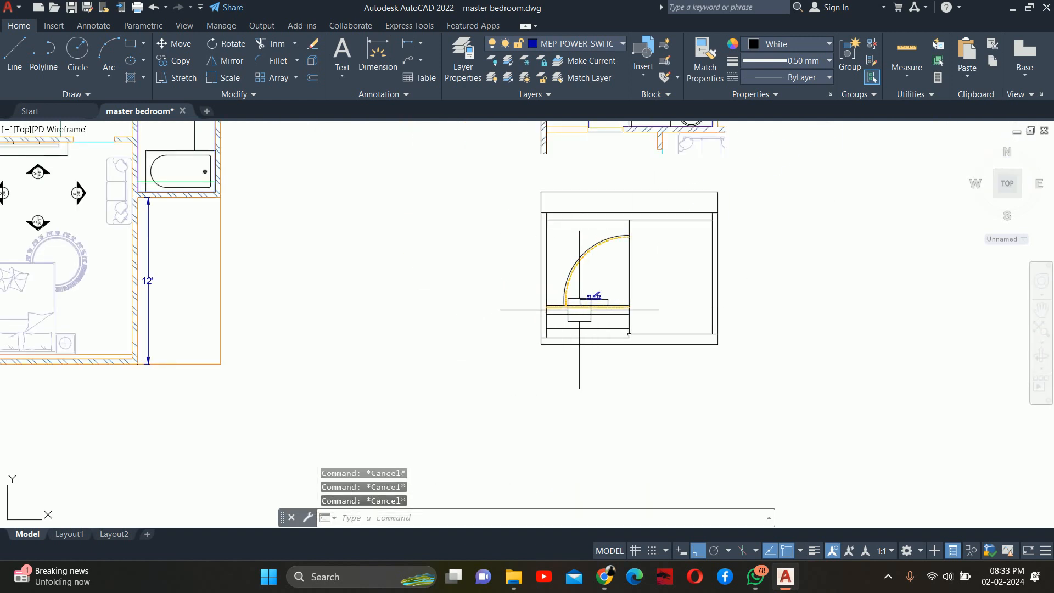
Step: Draw a 3'-9" vertical line straight down from the ceiling corner along the side wall beside the mirror
{"action": "type", "text": "l"}
{"action": "key", "text": "Return"}
{"action": "scroll", "coordinate": [574, 225], "scroll_direction": "up", "scroll_amount": 4}
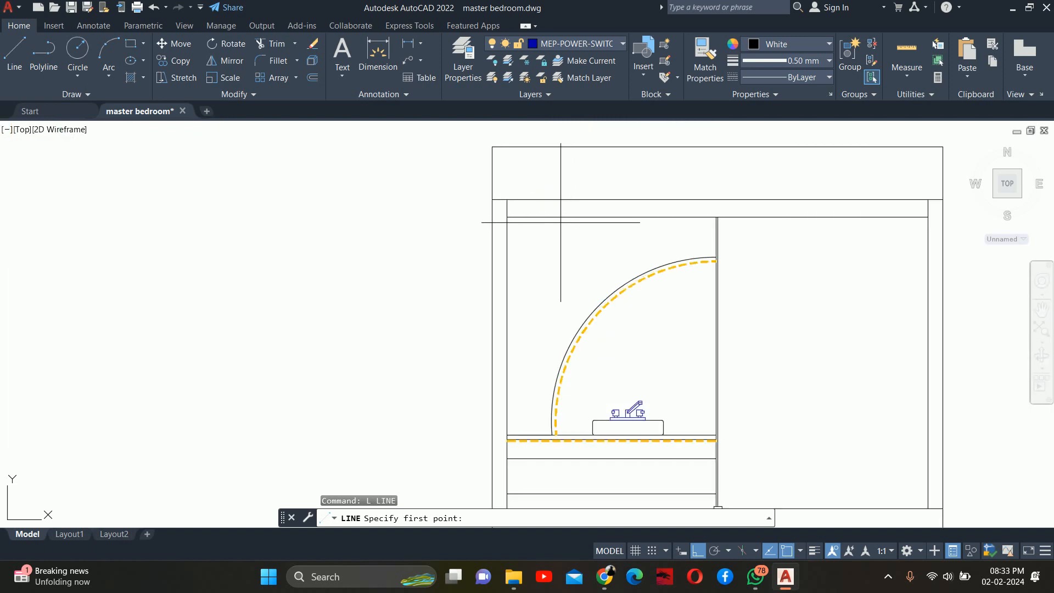
{"action": "left_click", "coordinate": [506, 217]}
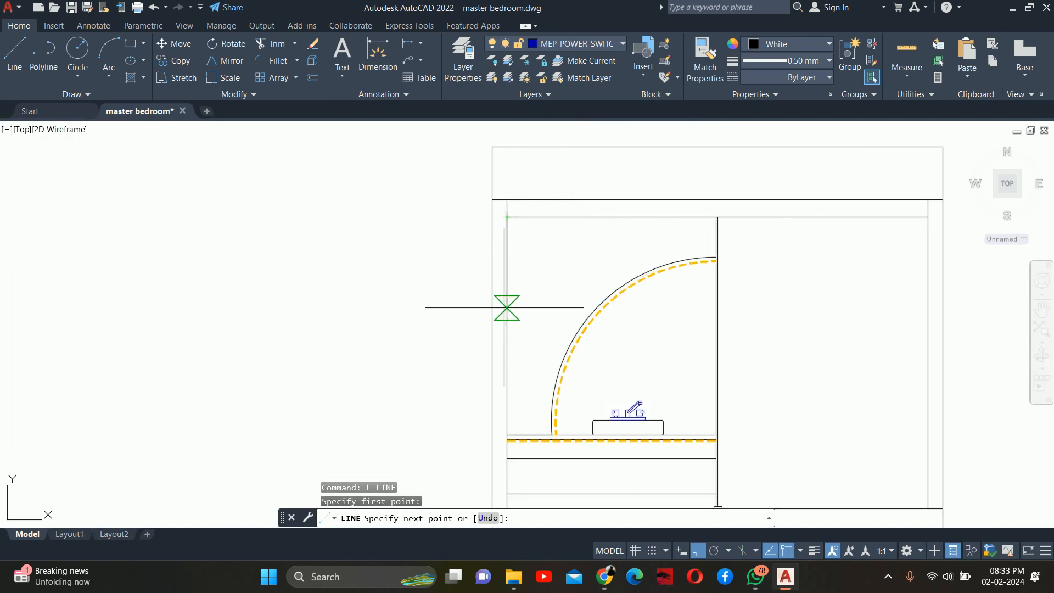
{"action": "scroll", "coordinate": [507, 359], "scroll_direction": "up", "scroll_amount": 3}
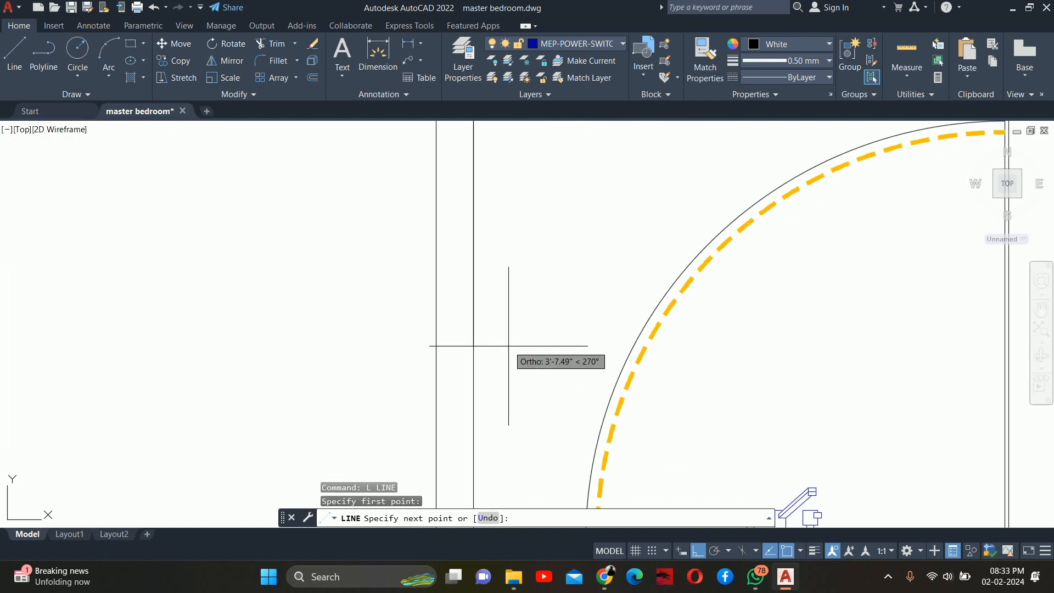
{"action": "type", "text": "3"}
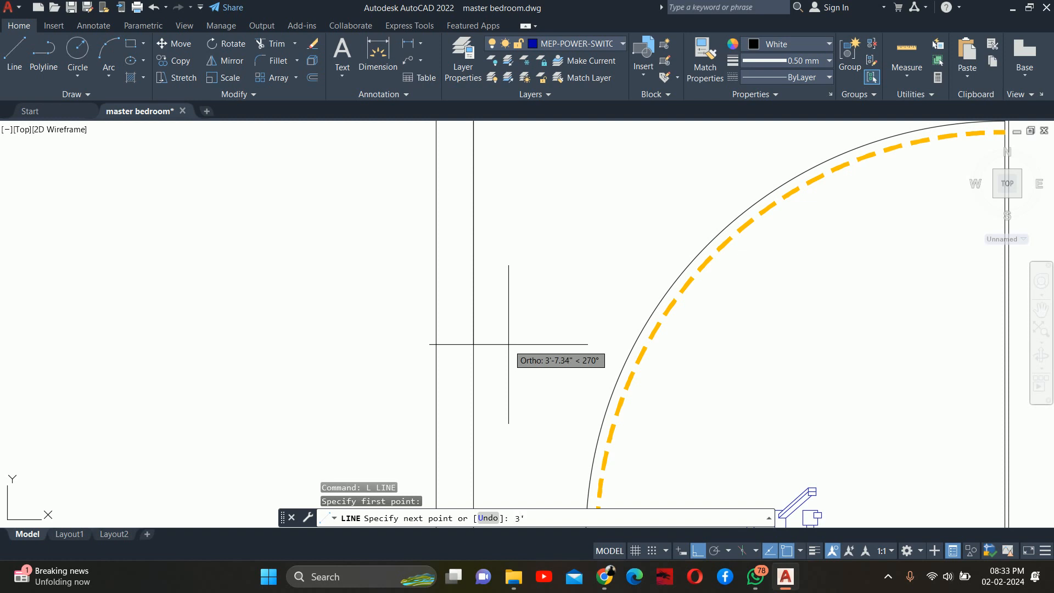
{"action": "type", "text": "'"}
{"action": "key", "text": "Escape"}
{"action": "key", "text": "Escape"}
{"action": "key", "text": "Escape"}
{"action": "scroll", "coordinate": [509, 345], "scroll_direction": "down", "scroll_amount": 2}
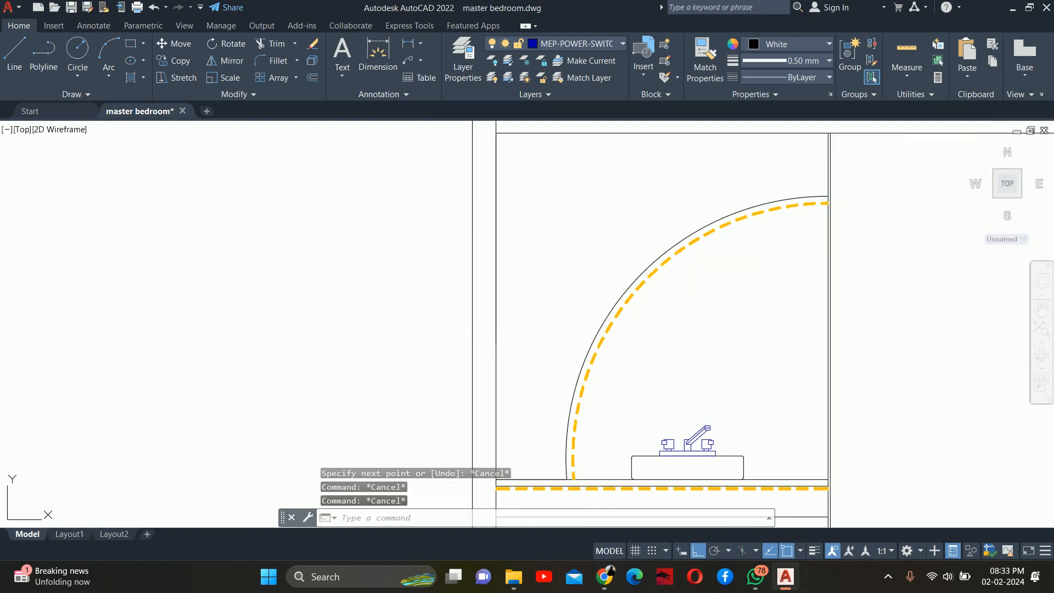
{"action": "type", "text": "c"}
{"action": "key", "text": "Return"}
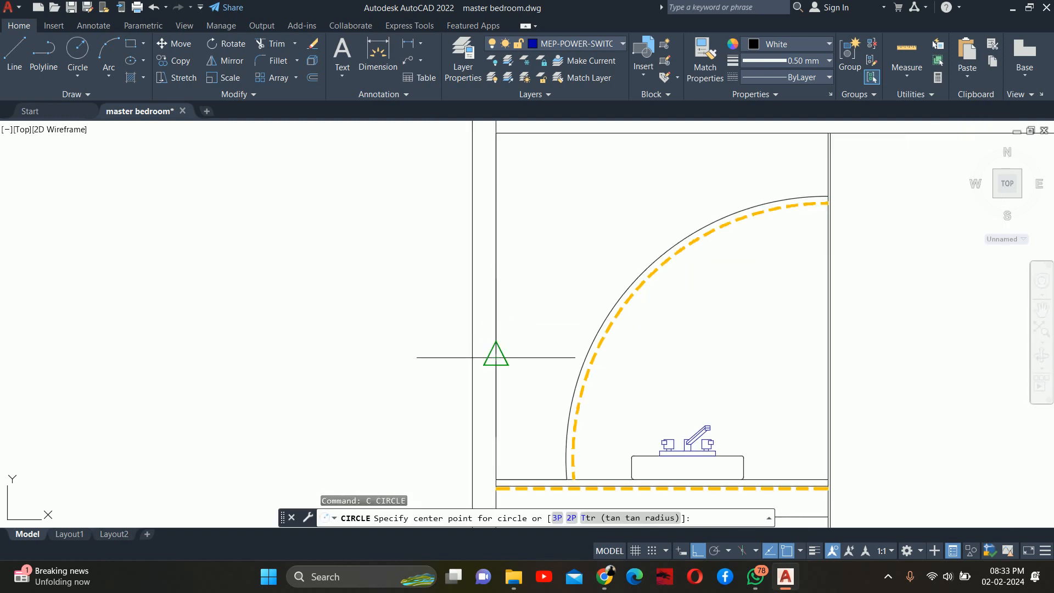
{"action": "key", "text": "Escape"}
Step: Move the 3'-9" vertical line 9 inches horizontally away from the side wall toward the mirror
{"action": "left_click", "coordinate": [497, 339]}
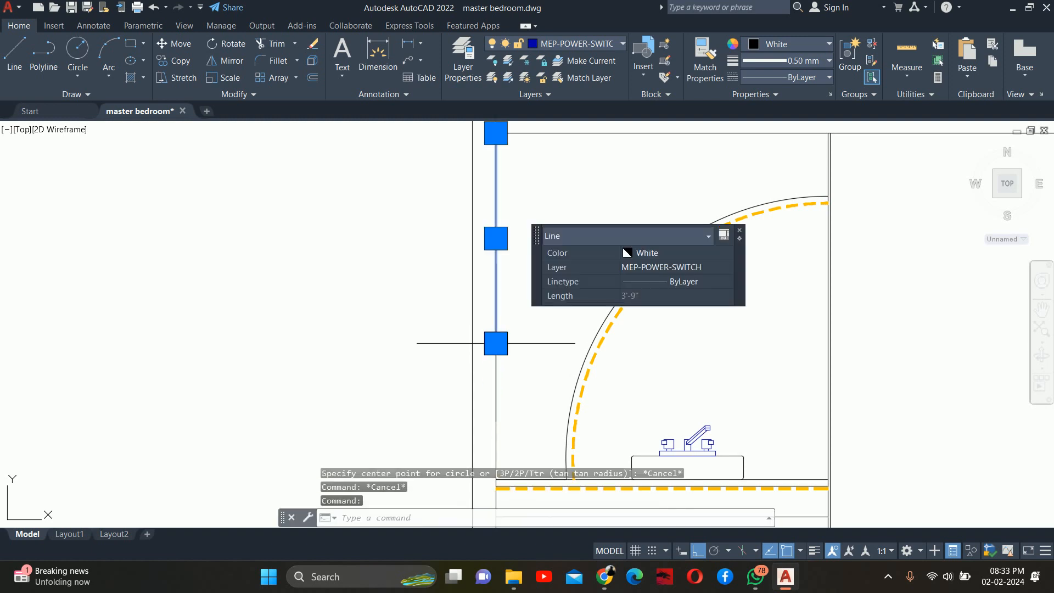
{"action": "type", "text": "m"}
{"action": "key", "text": "Return"}
{"action": "left_click", "coordinate": [520, 342]}
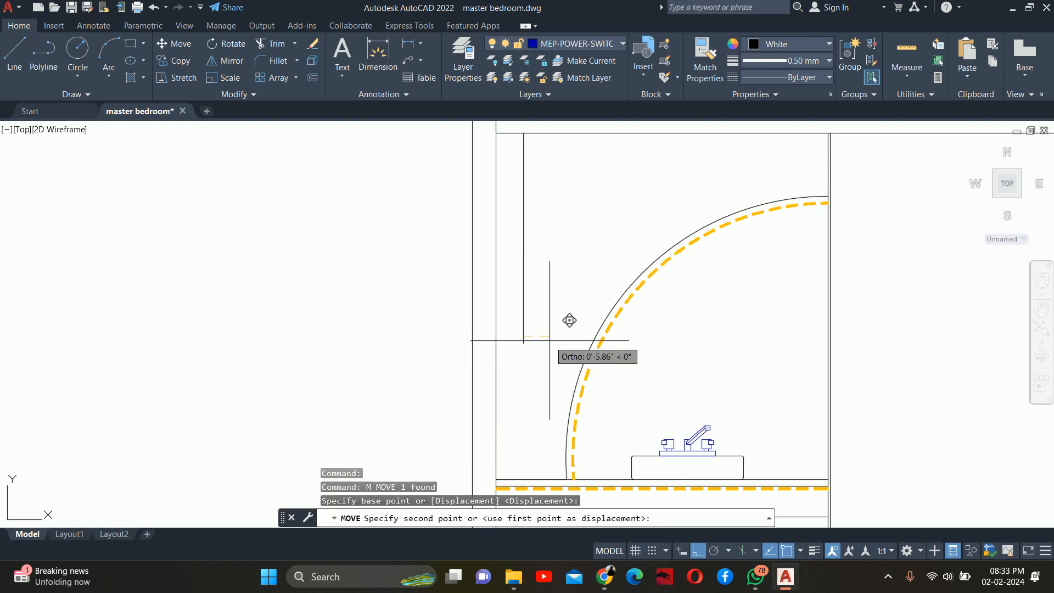
{"action": "key", "text": "Escape"}
{"action": "key", "text": "Escape"}
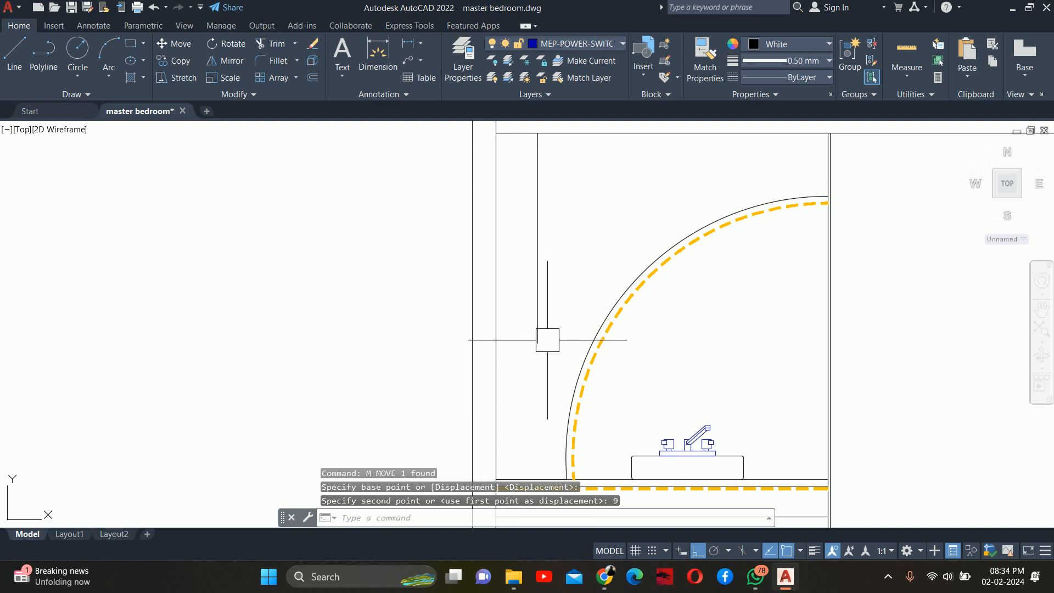
{"action": "left_click", "coordinate": [538, 335]}
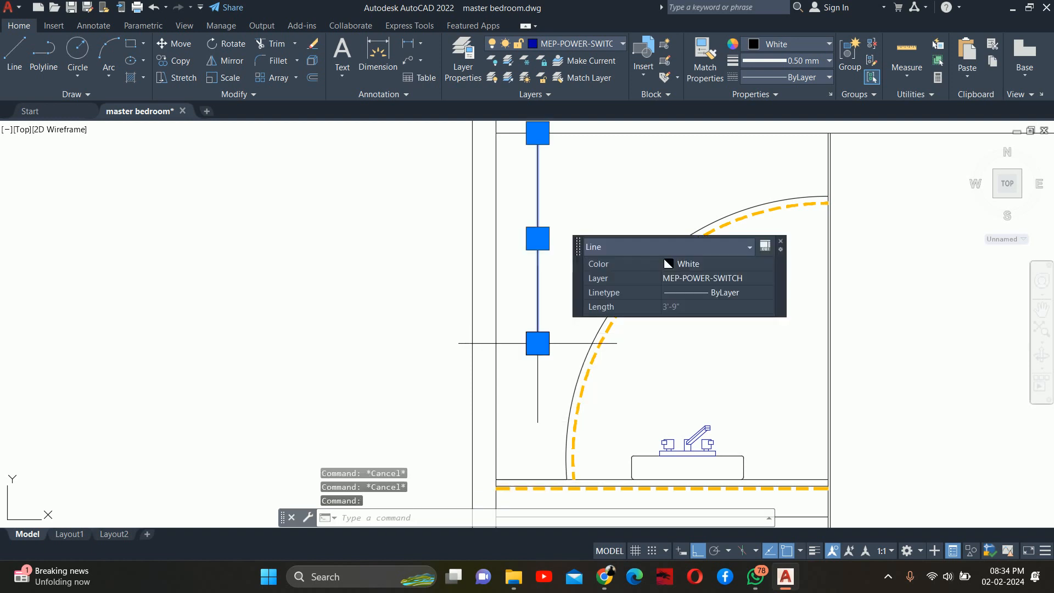
{"action": "type", "text": "m"}
{"action": "key", "text": "Return"}
{"action": "key", "text": "Escape"}
Step: Draw a circle with a 3-inch radius centred on the lower end of the vertical pendant line
{"action": "type", "text": "c"}
{"action": "key", "text": "Return"}
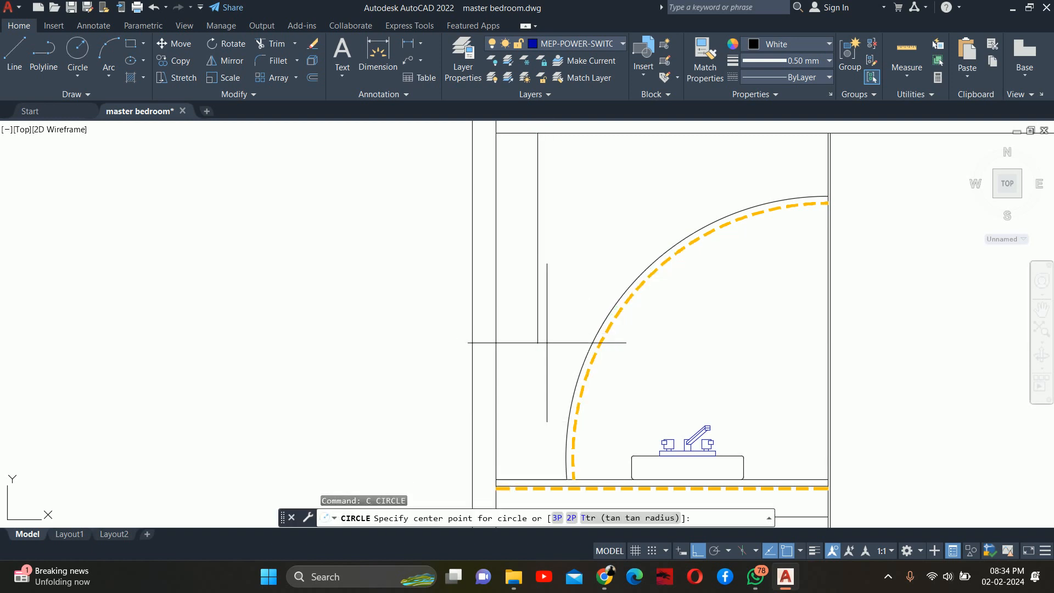
{"action": "left_click", "coordinate": [538, 343]}
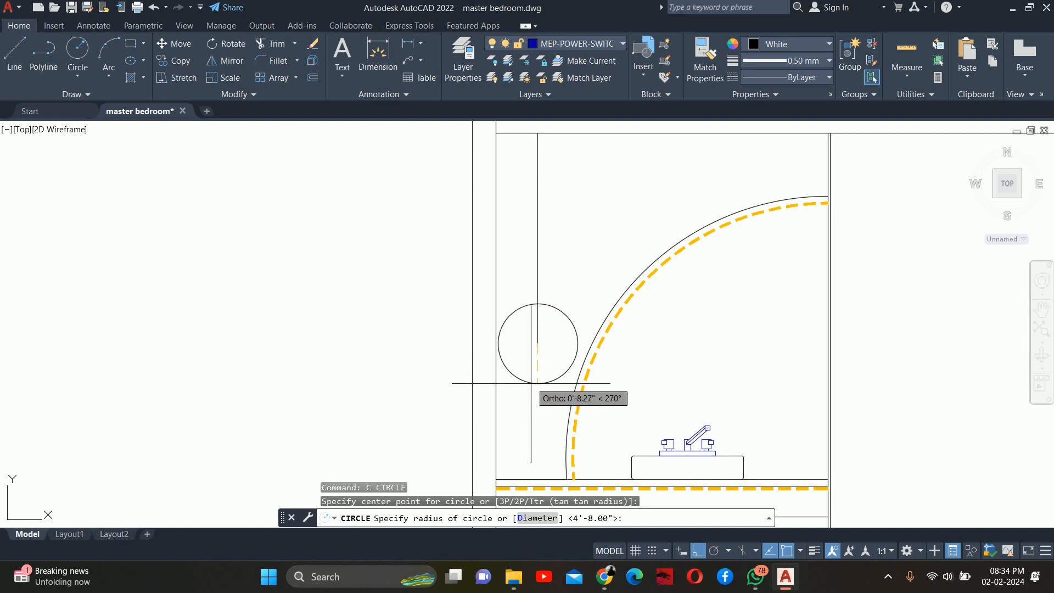
{"action": "type", "text": "3"}
{"action": "key", "text": "Return"}
{"action": "key", "text": "Escape"}
{"action": "key", "text": "Escape"}
{"action": "key", "text": "Escape"}
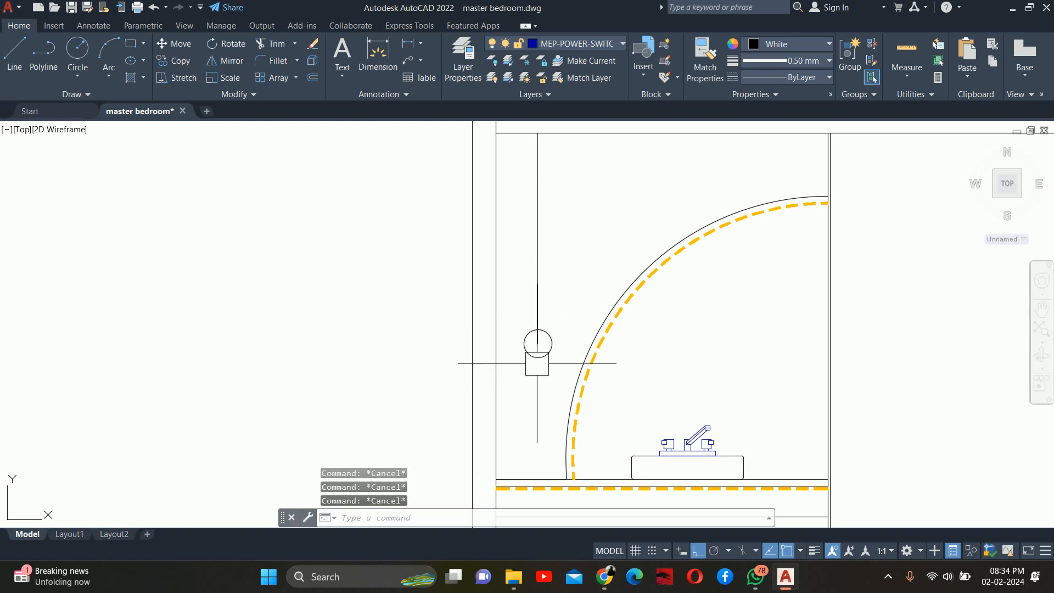
Step: Trim away the part of the pendant line that lies inside the circle
{"action": "type", "text": "tr"}
{"action": "key", "text": "Return"}
{"action": "scroll", "coordinate": [536, 341], "scroll_direction": "up", "scroll_amount": 5}
{"action": "key", "text": "Escape"}
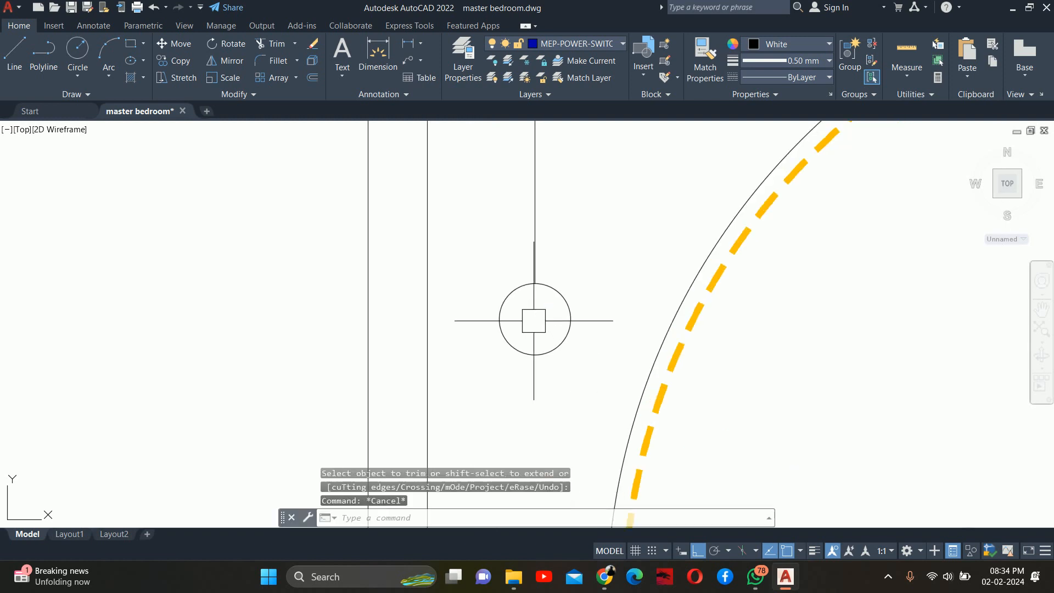
{"action": "scroll", "coordinate": [534, 321], "scroll_direction": "down", "scroll_amount": 4}
{"action": "key", "text": "Escape"}
{"action": "key", "text": "Escape"}
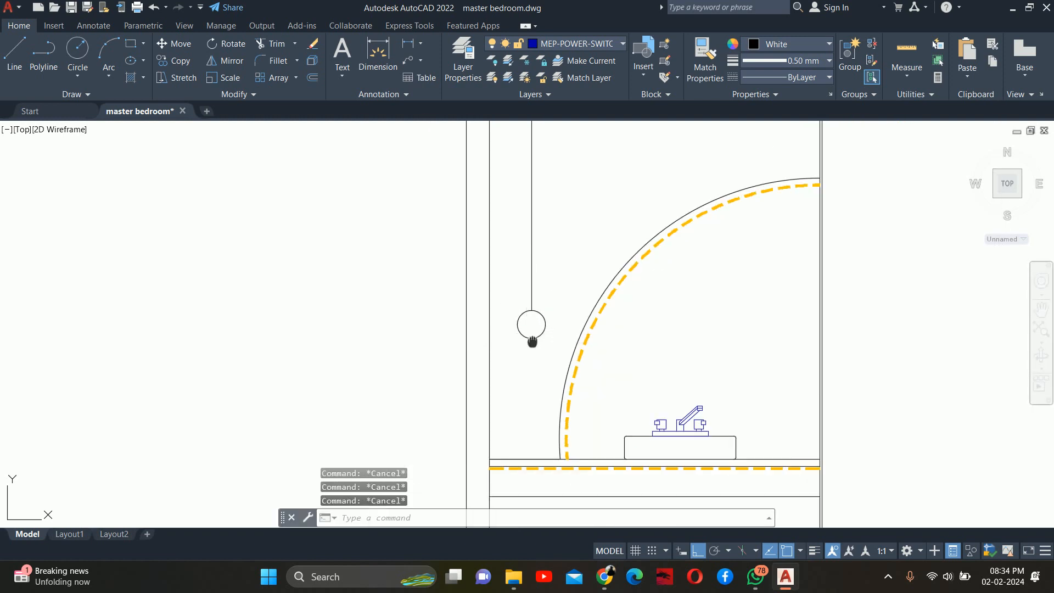
Step: Copy the pendant's circle and cord 4 inches horizontally toward the mirror
{"action": "middle_click_drag", "start_coordinate": [532, 340], "coordinate": [532, 373]}
{"action": "type", "text": "co"}
{"action": "key", "text": "Return"}
{"action": "scroll", "coordinate": [536, 374], "scroll_direction": "up", "scroll_amount": 2}
{"action": "left_click", "coordinate": [541, 384]}
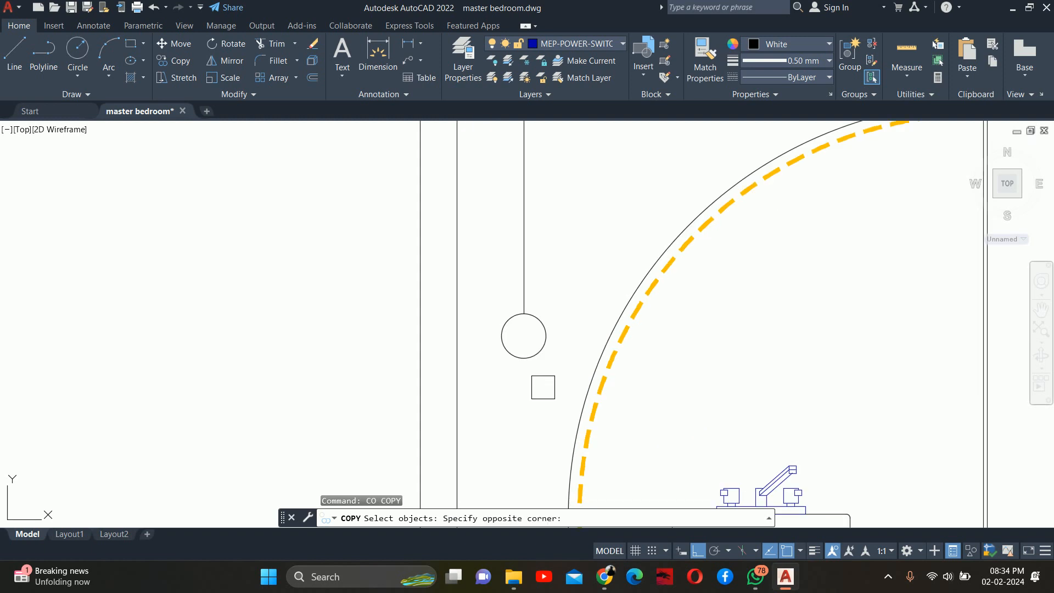
{"action": "left_click", "coordinate": [489, 278]}
{"action": "key", "text": "Return"}
{"action": "left_click", "coordinate": [568, 230]}
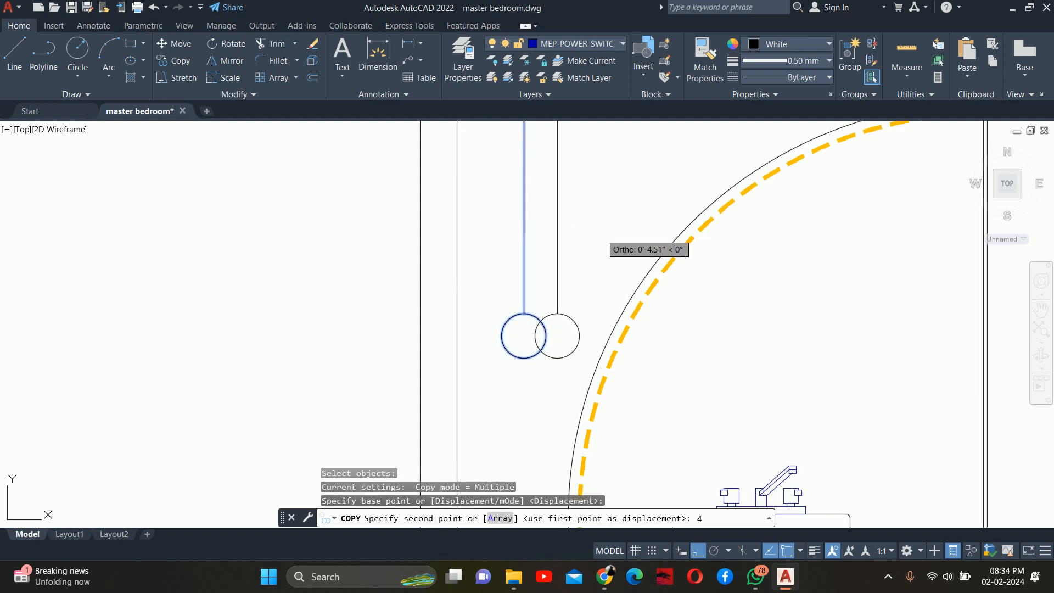
{"action": "type", "text": "4"}
{"action": "key", "text": "Return"}
{"action": "key", "text": "Escape"}
Step: Move the copied pendant's circle 12 inches straight up along its cord
{"action": "type", "text": "m"}
{"action": "key", "text": "Return"}
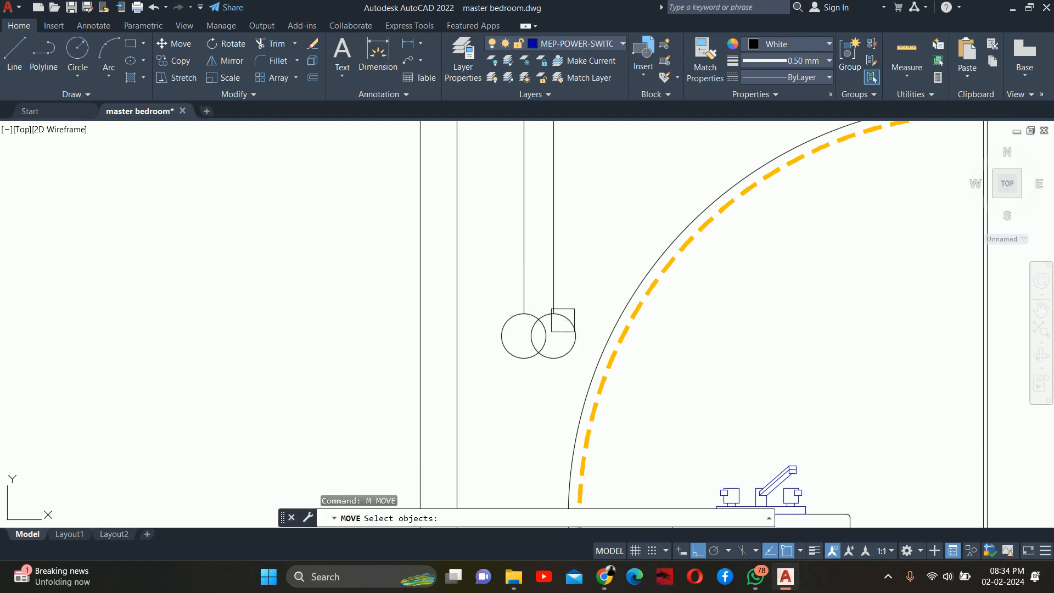
{"action": "left_click", "coordinate": [571, 321]}
{"action": "key", "text": "Return"}
{"action": "left_click", "coordinate": [581, 298]}
{"action": "type", "text": "12"}
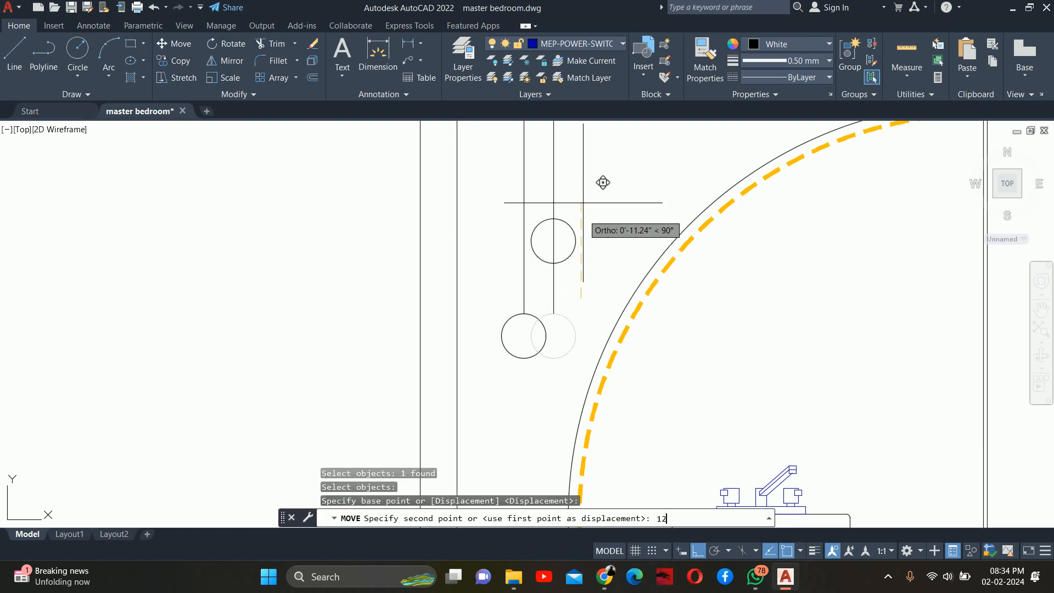
{"action": "key", "text": "Return"}
{"action": "key", "text": "Escape"}
Step: Trim the copied cord inside and below the raised circle so it ends at the circle's upper edge
{"action": "type", "text": "tr"}
{"action": "key", "text": "Return"}
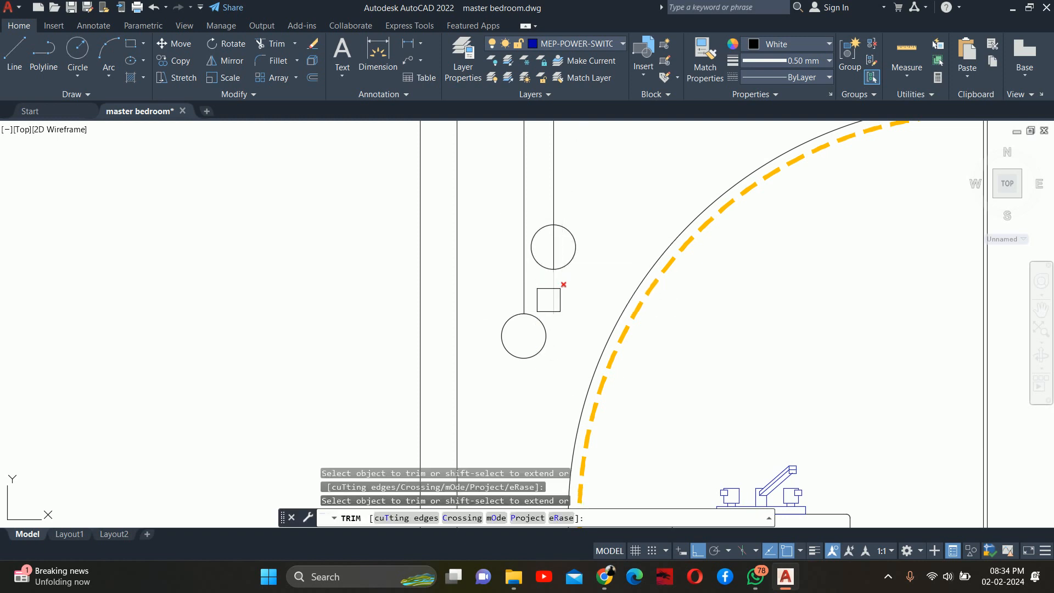
{"action": "scroll", "coordinate": [554, 273], "scroll_direction": "up", "scroll_amount": 4}
{"action": "key", "text": "Escape"}
{"action": "key", "text": "Escape"}
{"action": "key", "text": "Escape"}
{"action": "scroll", "coordinate": [547, 246], "scroll_direction": "down", "scroll_amount": 5}
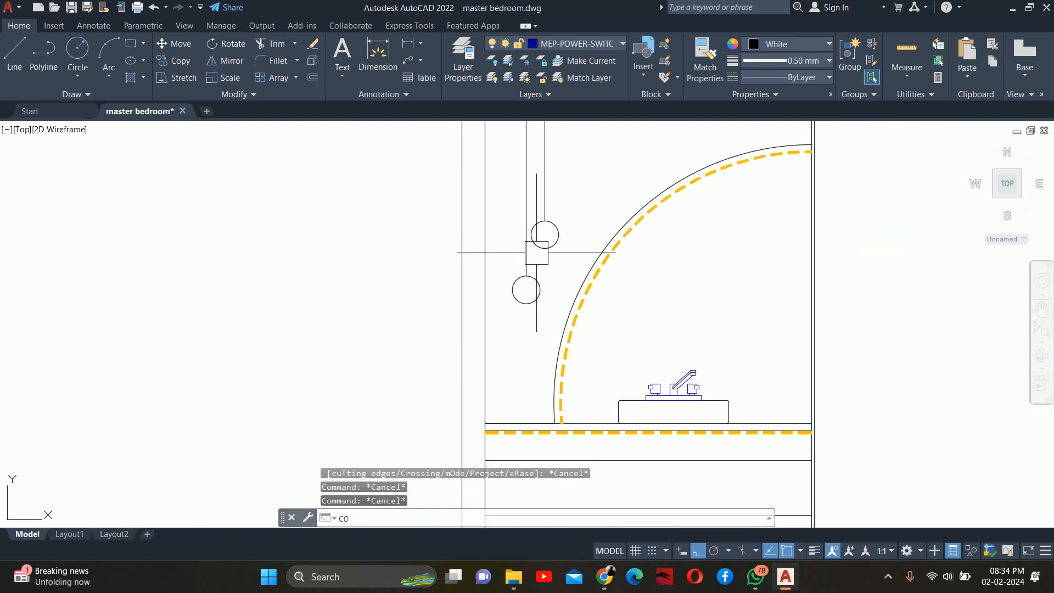
Step: Copy the original pendant's circle and cord 4 inches horizontally toward the side wall
{"action": "type", "text": "co"}
{"action": "key", "text": "Return"}
{"action": "scroll", "coordinate": [534, 275], "scroll_direction": "up", "scroll_amount": 4}
{"action": "left_click", "coordinate": [577, 250]}
{"action": "left_click", "coordinate": [390, 387]}
{"action": "key", "text": "Return"}
{"action": "left_click", "coordinate": [515, 313]}
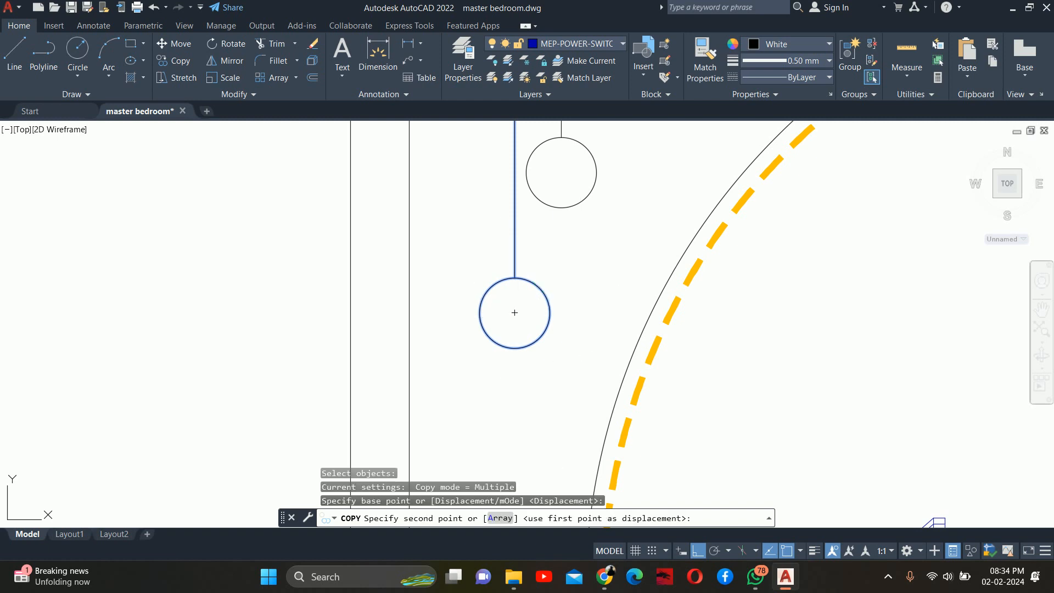
{"action": "type", "text": "4"}
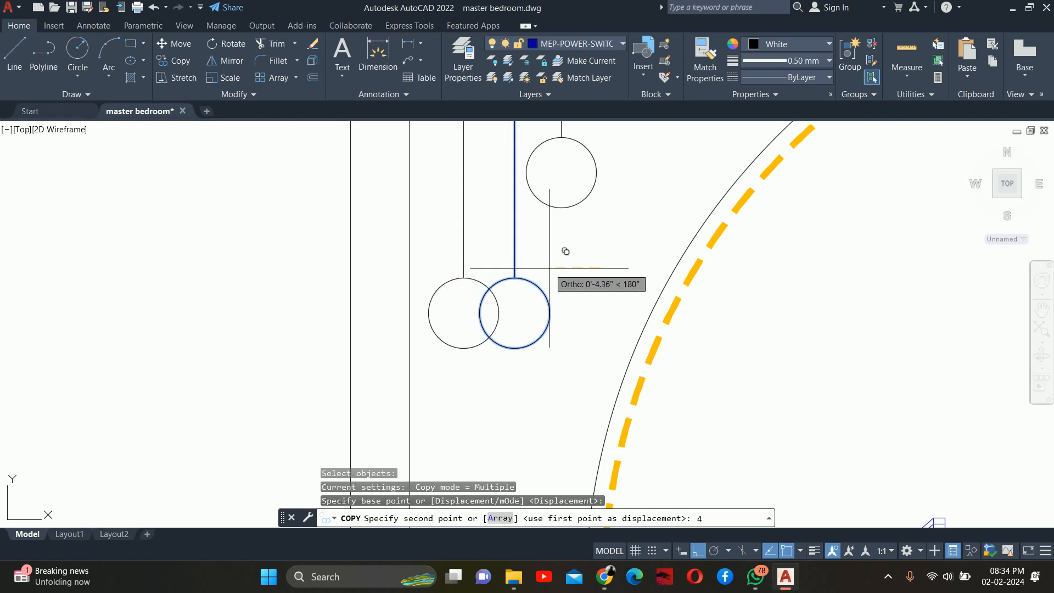
{"action": "key", "text": "Return"}
{"action": "key", "text": "Escape"}
Step: Move the circle of the pendant nearest the side wall 12 inches straight down
{"action": "type", "text": "m"}
{"action": "key", "text": "Return"}
{"action": "left_click", "coordinate": [459, 330]}
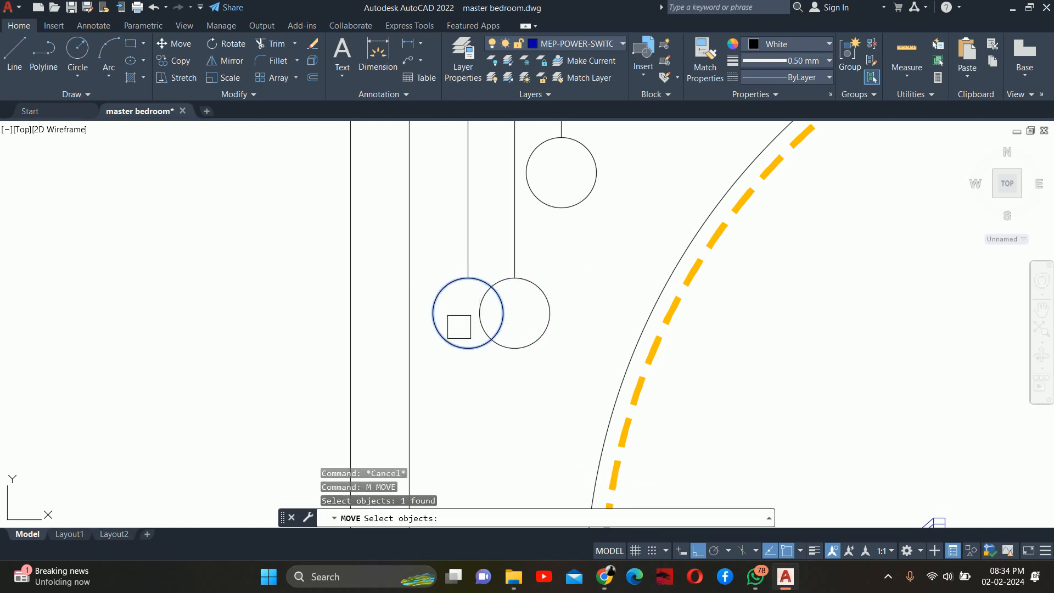
{"action": "key", "text": "Return"}
{"action": "left_click", "coordinate": [232, 233]}
{"action": "type", "text": "12"}
{"action": "key", "text": "Return"}
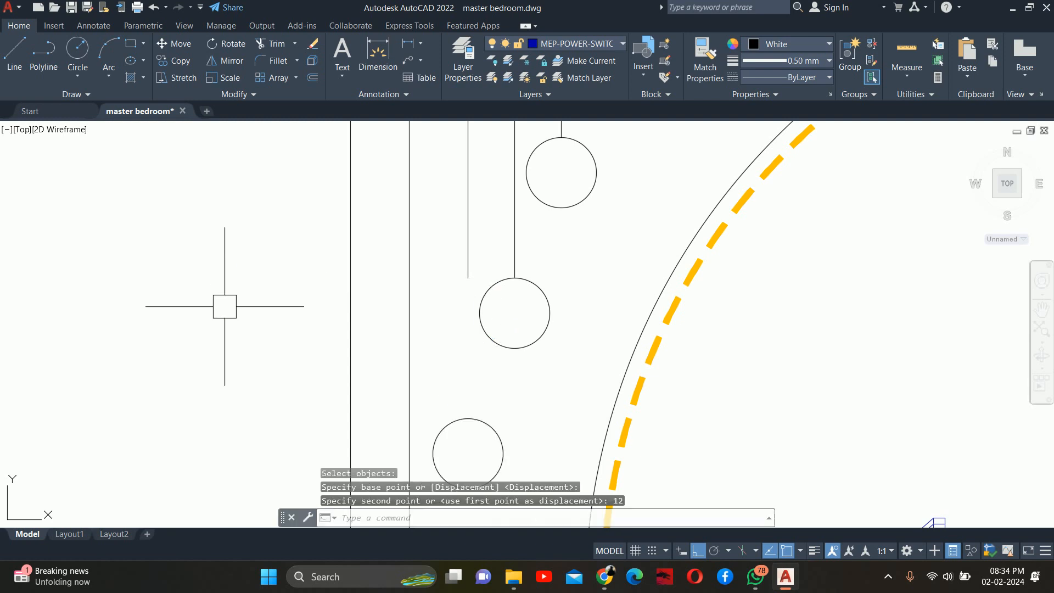
{"action": "key", "text": "Escape"}
{"action": "key", "text": "Escape"}
Step: Extend the cord nearest the side wall down to the edge of its lowered circle
{"action": "middle_click_drag", "start_coordinate": [451, 326], "coordinate": [447, 283]}
{"action": "type", "text": "ex"}
{"action": "key", "text": "Return"}
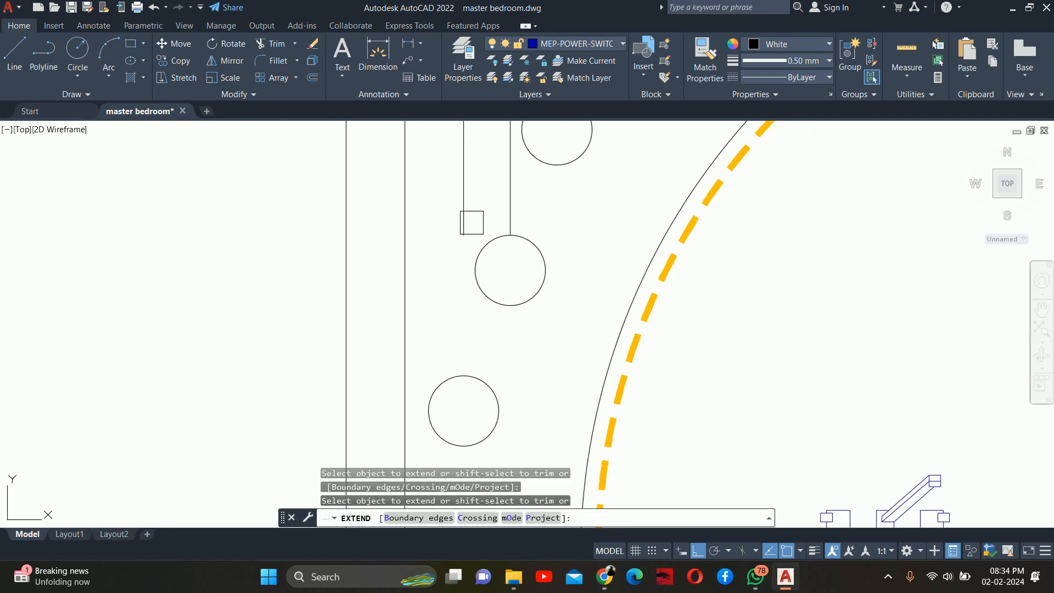
{"action": "left_click", "coordinate": [467, 197]}
{"action": "key", "text": "Escape"}
{"action": "key", "text": "Escape"}
{"action": "scroll", "coordinate": [467, 197], "scroll_direction": "down", "scroll_amount": 5}
{"action": "scroll", "coordinate": [537, 216], "scroll_direction": "up", "scroll_amount": 6}
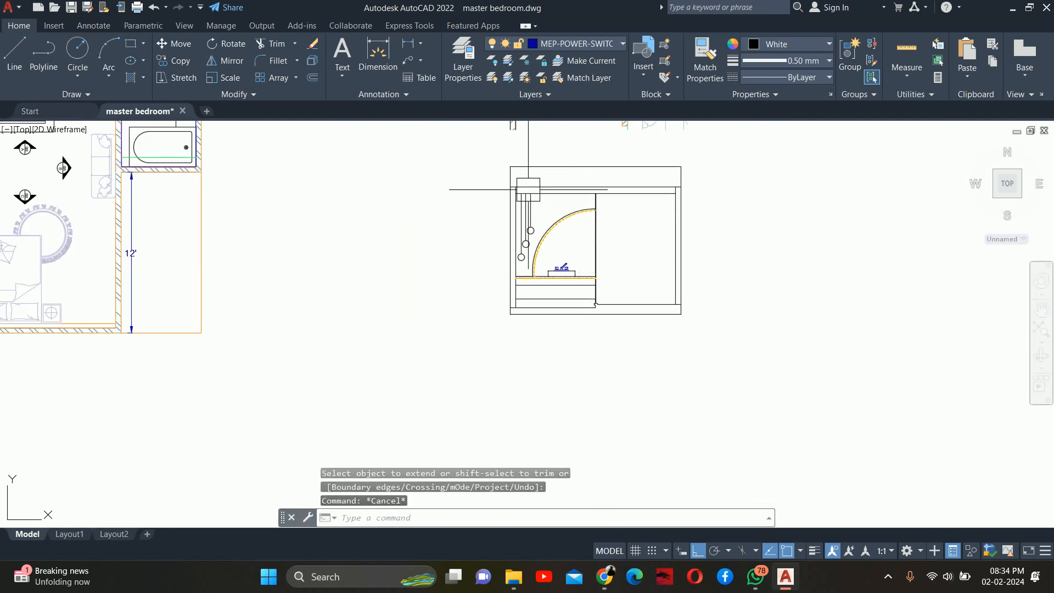
{"action": "scroll", "coordinate": [547, 222], "scroll_direction": "up", "scroll_amount": 2}
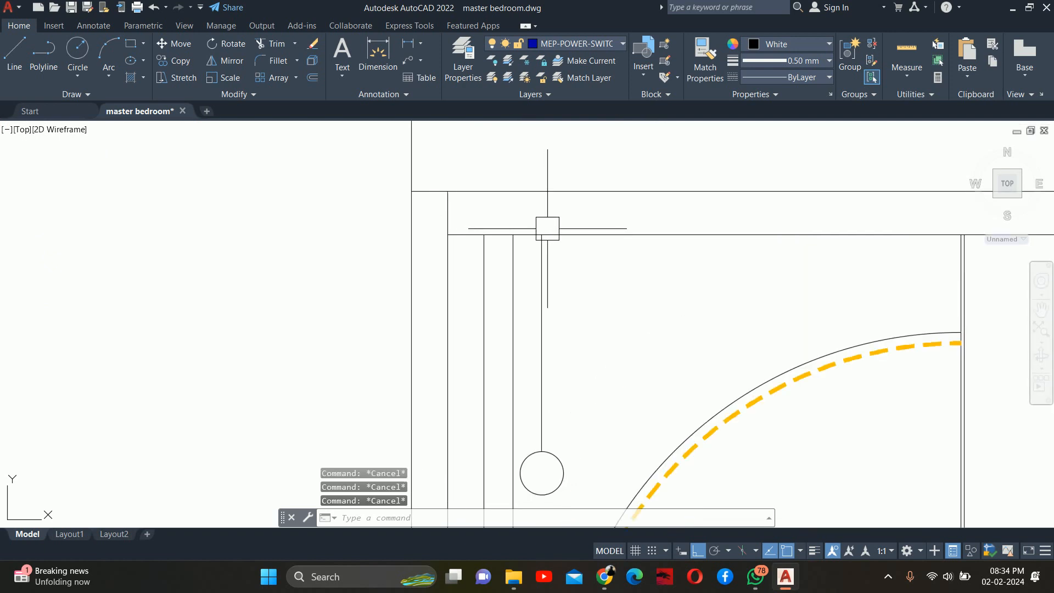
{"action": "type", "text": "o"}
{"action": "key", "text": "Return"}
{"action": "type", "text": ".75"}
{"action": "key", "text": "Return"}
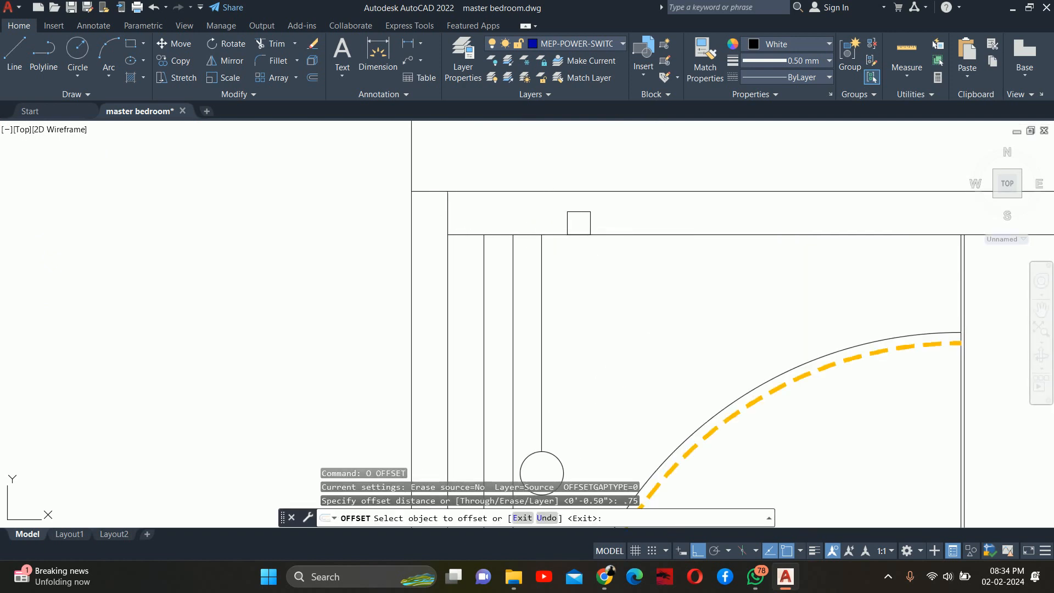
{"action": "key", "text": "Escape"}
Step: Offset the ceiling line 1.5 inches downward across the tops of the pendant cords
{"action": "key", "text": "Return"}
{"action": "type", "text": "1"}
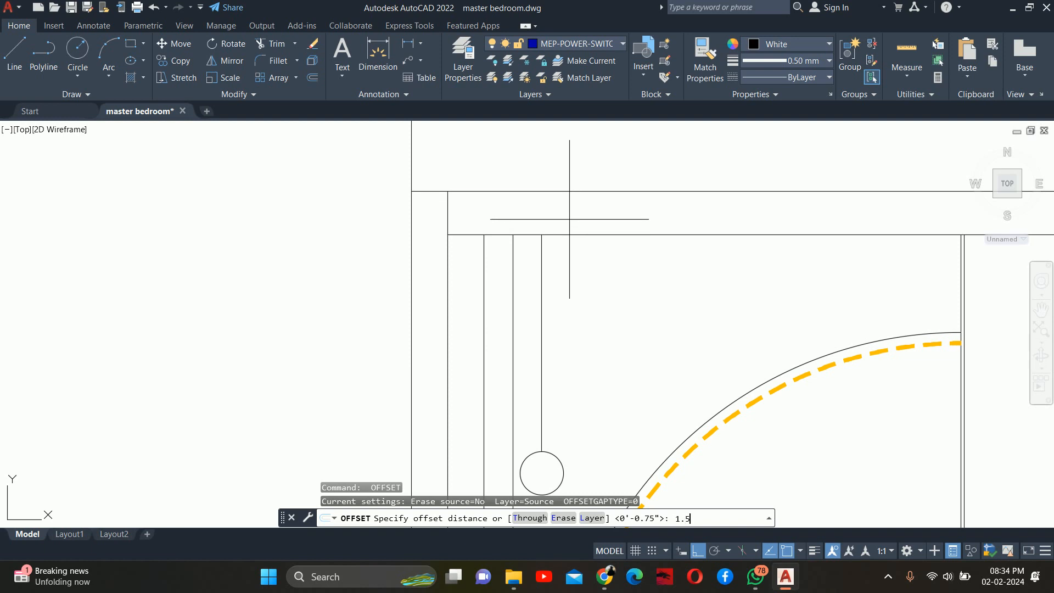
{"action": "type", "text": ".5"}
{"action": "key", "text": "Return"}
{"action": "left_click", "coordinate": [576, 234]}
{"action": "left_click", "coordinate": [576, 272]}
{"action": "key", "text": "Escape"}
{"action": "key", "text": "Escape"}
{"action": "key", "text": "Escape"}
{"action": "key", "text": "Escape"}
Step: Trim the offset ceiling line outside the two outer cords and remove the middle cord's segment above it
{"action": "scroll", "coordinate": [521, 240], "scroll_direction": "up", "scroll_amount": 3}
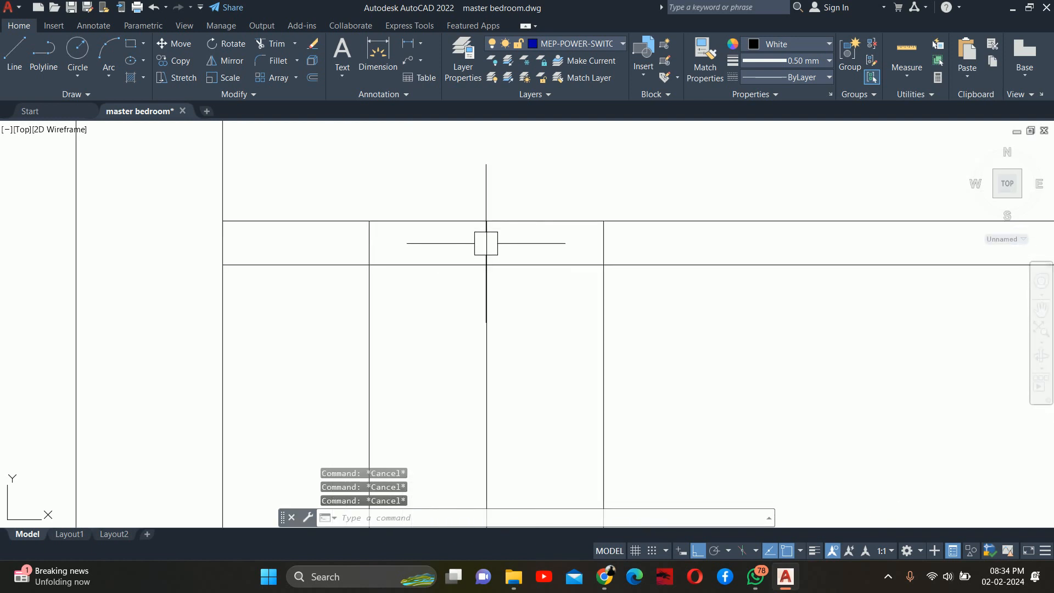
{"action": "type", "text": "TR"}
{"action": "key", "text": "Return"}
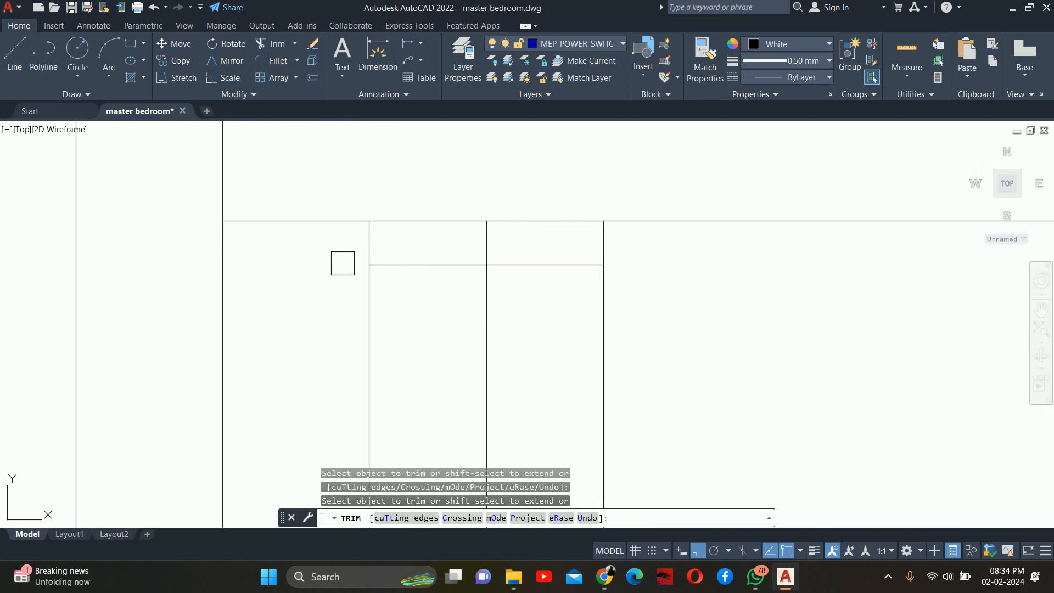
{"action": "key", "text": "Escape"}
{"action": "key", "text": "Escape"}
{"action": "key", "text": "Escape"}
{"action": "scroll", "coordinate": [627, 258], "scroll_direction": "down", "scroll_amount": 4}
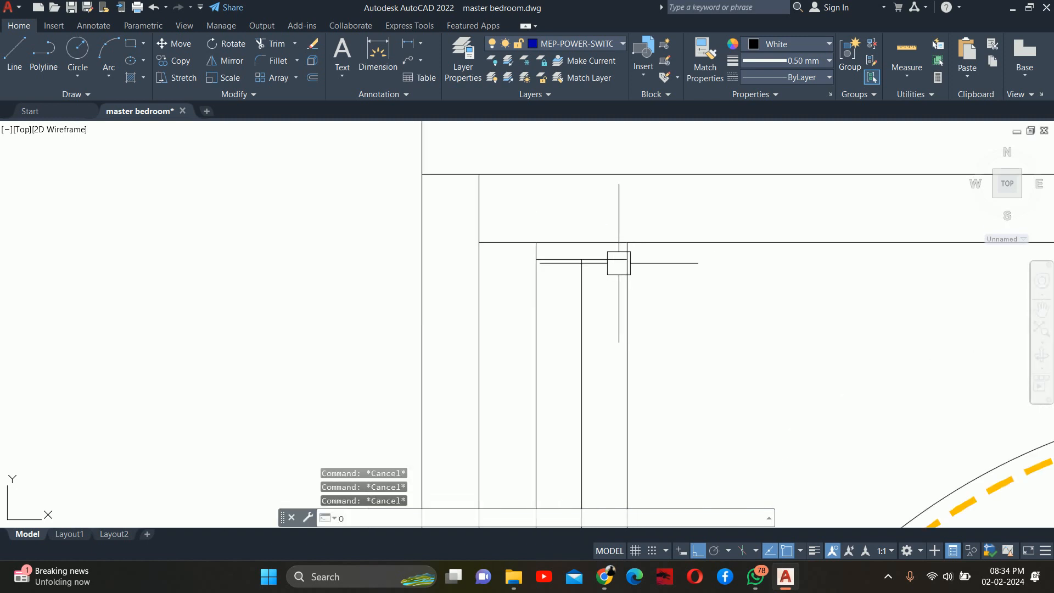
Step: Try to offset the cord nearest the mirror 1 inch outward
{"action": "key", "text": "Return"}
{"action": "key", "text": "Return"}
{"action": "left_click", "coordinate": [627, 277]}
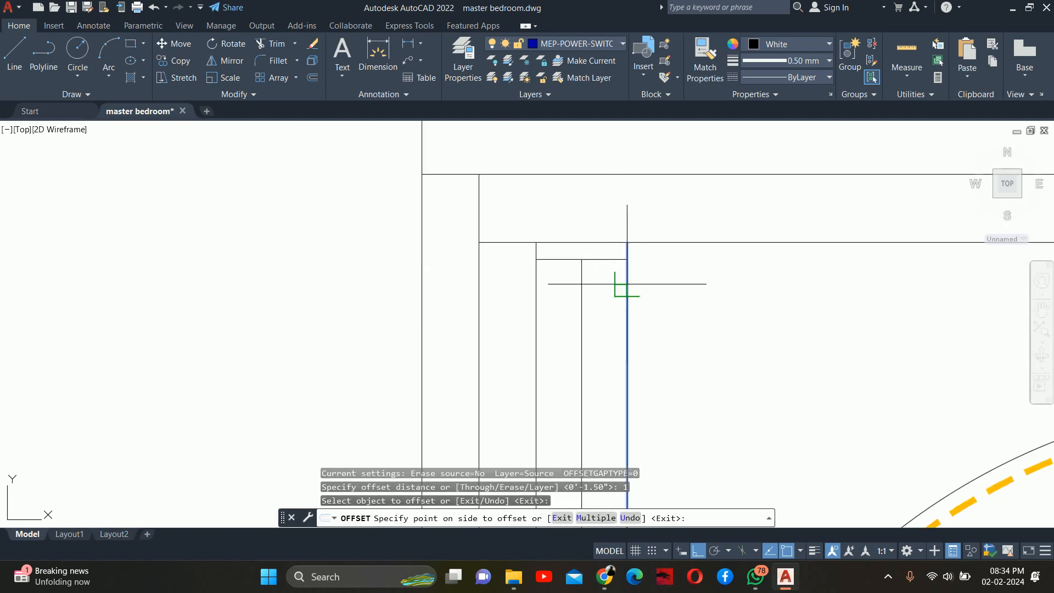
{"action": "left_click", "coordinate": [659, 282]}
{"action": "key", "text": "Escape"}
{"action": "key", "text": "ctrl+z"}
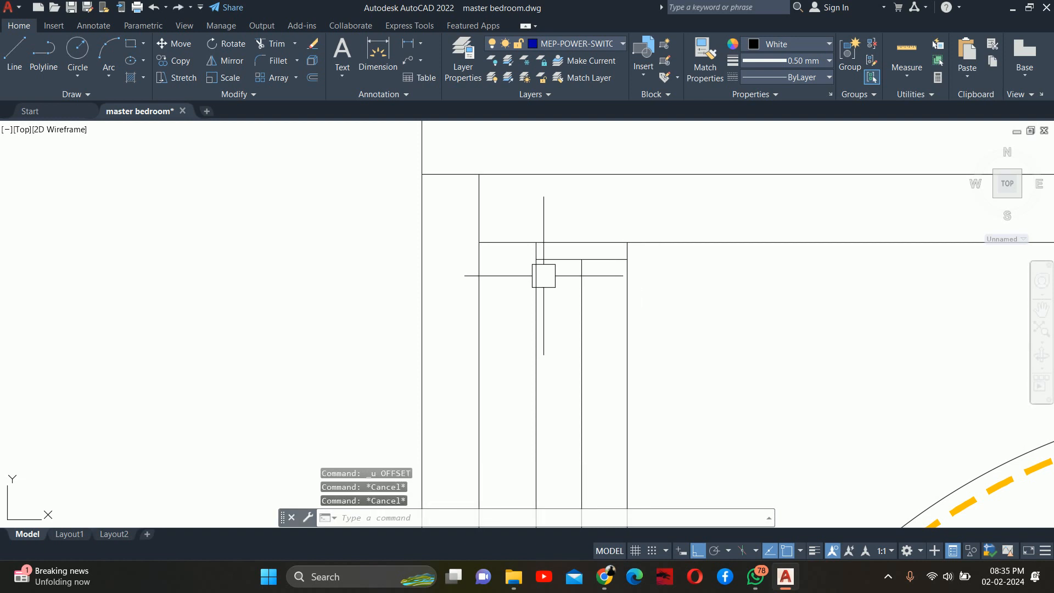
Step: Offset the two outer pendant cords 2.5 inches outward, one toward the mirror and one toward the side wall
{"action": "type", "text": "O"}
{"action": "key", "text": "Return"}
{"action": "type", "text": "2.5"}
{"action": "key", "text": "Return"}
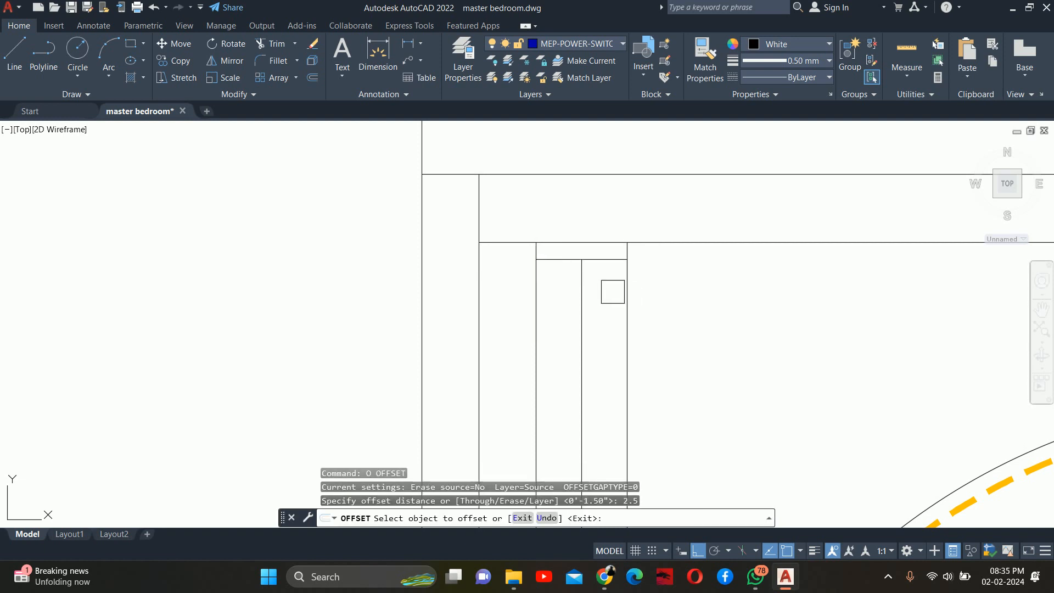
{"action": "left_click", "coordinate": [627, 291]}
{"action": "left_click", "coordinate": [641, 295]}
{"action": "left_click", "coordinate": [538, 288]}
{"action": "left_click", "coordinate": [513, 287]}
{"action": "key", "text": "Escape"}
{"action": "key", "text": "Escape"}
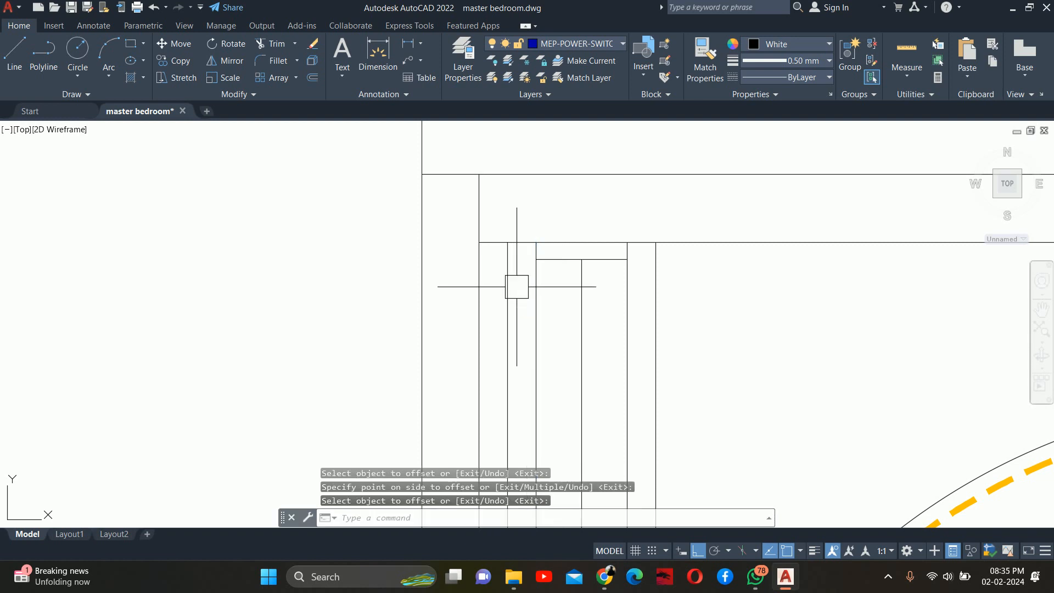
Step: Extend the short horizontal line to both outer offset lines and trim the surplus vertical segments to form a rectangular ceiling plate above the cords
{"action": "type", "text": "EX"}
{"action": "key", "text": "Return"}
{"action": "scroll", "coordinate": [559, 264], "scroll_direction": "up", "scroll_amount": 2}
{"action": "left_click", "coordinate": [558, 258]}
{"action": "left_click", "coordinate": [528, 282]}
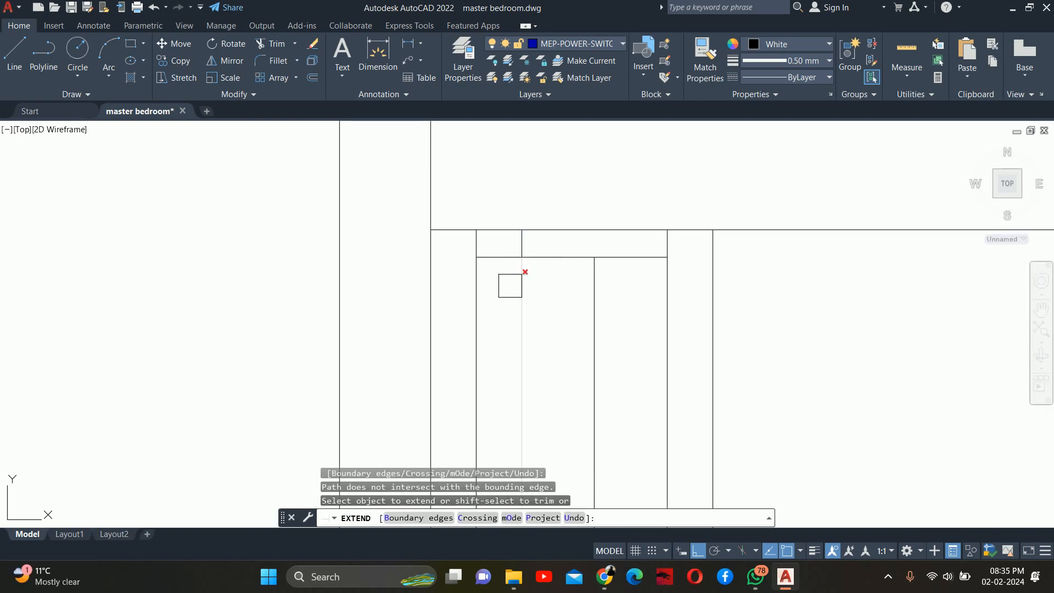
{"action": "left_click", "coordinate": [510, 286], "text": "shift"}
{"action": "key", "text": "ctrl+z"}
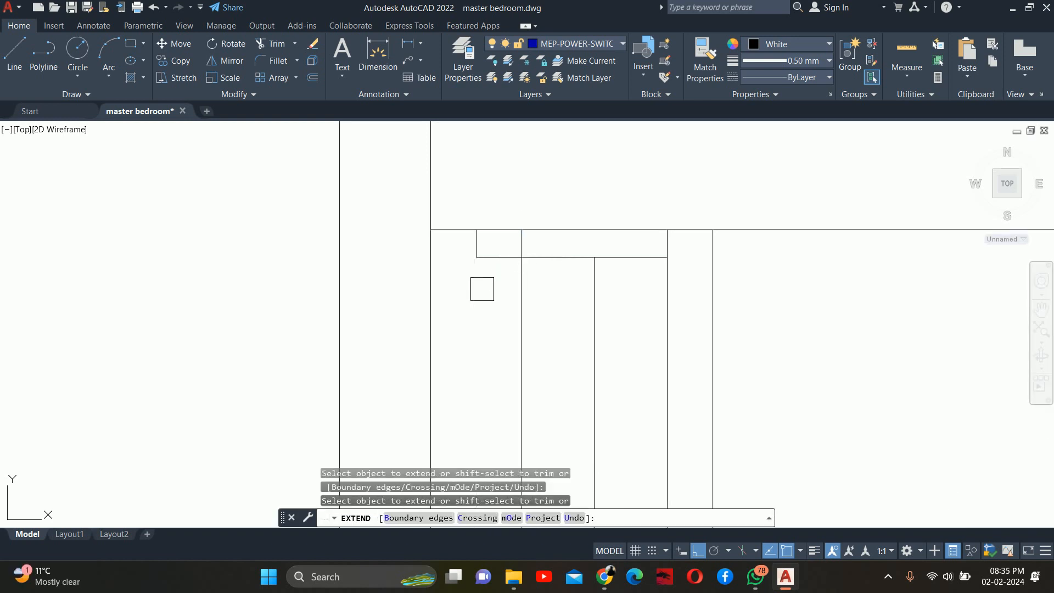
{"action": "scroll", "coordinate": [522, 238], "scroll_direction": "up", "scroll_amount": 2}
{"action": "left_click", "coordinate": [690, 269]}
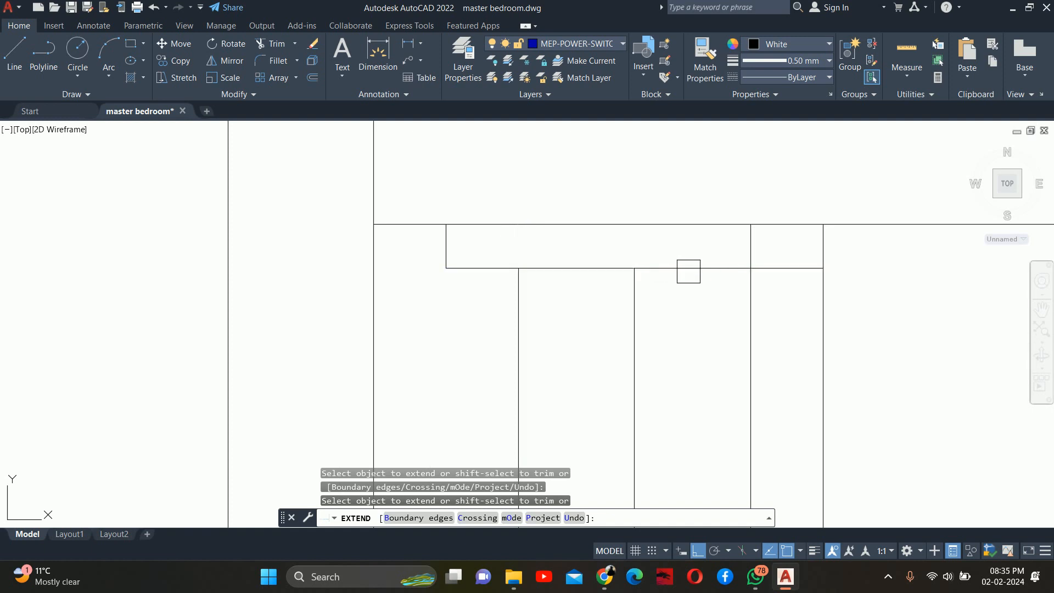
{"action": "key", "text": "Escape"}
{"action": "key", "text": "Escape"}
{"action": "key", "text": "Escape"}
Step: Draw a vertical line from the midpoint of the middle cabinet band's upper edge down to its lower edge
{"action": "scroll", "coordinate": [769, 302], "scroll_direction": "down", "scroll_amount": 5}
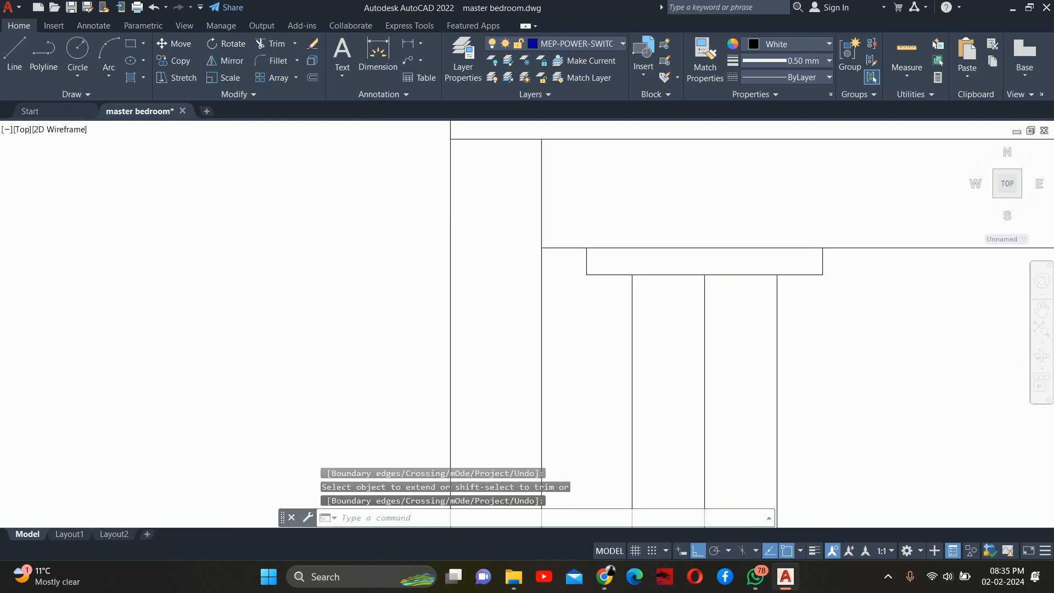
{"action": "scroll", "coordinate": [631, 255], "scroll_direction": "up", "scroll_amount": 1}
{"action": "scroll", "coordinate": [647, 232], "scroll_direction": "up", "scroll_amount": 2}
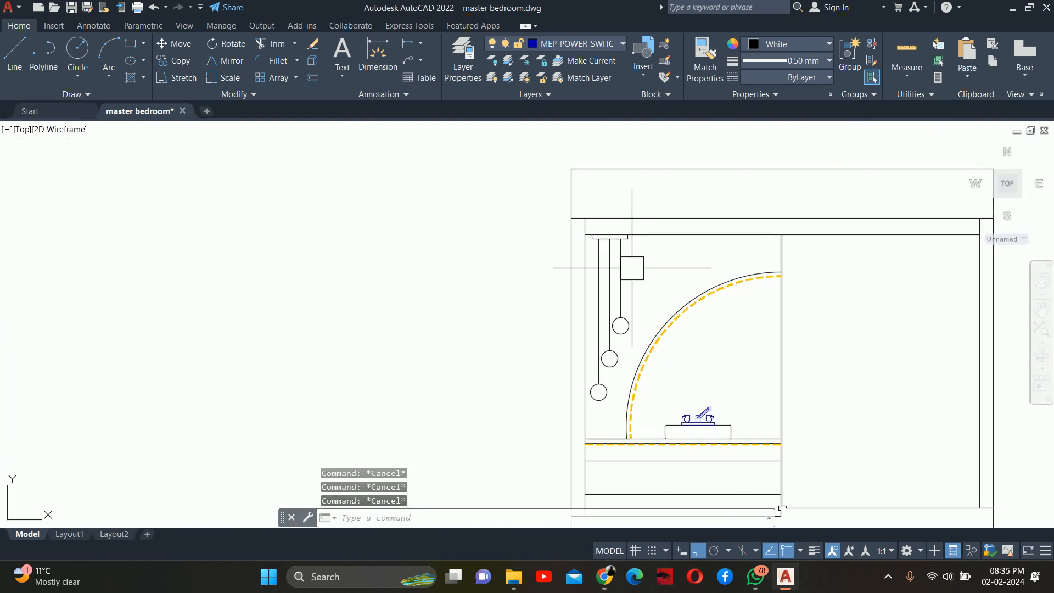
{"action": "scroll", "coordinate": [615, 308], "scroll_direction": "down", "scroll_amount": 2}
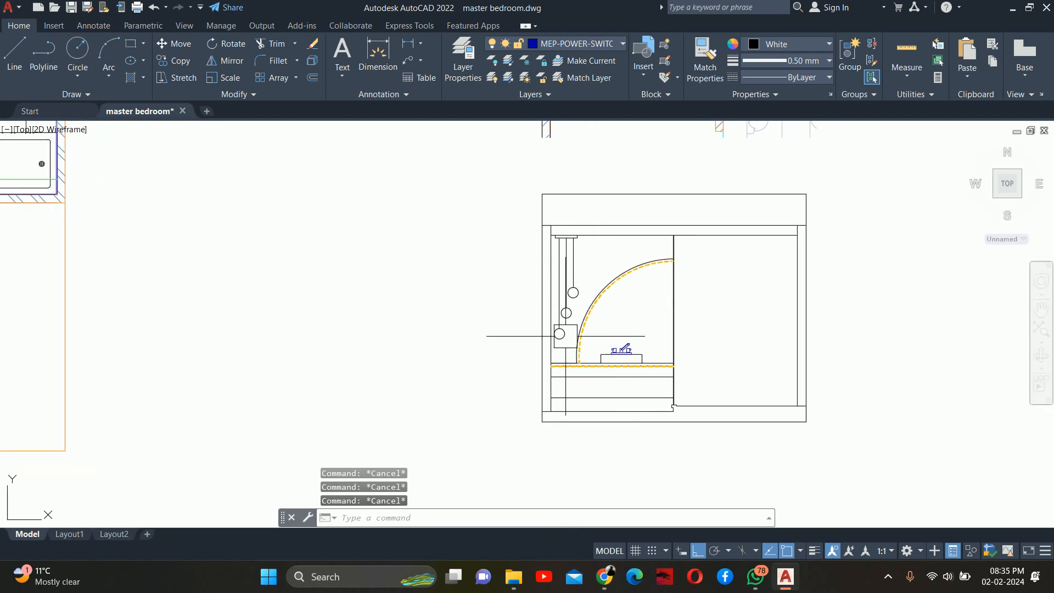
{"action": "scroll", "coordinate": [590, 364], "scroll_direction": "up", "scroll_amount": 2}
{"action": "type", "text": "L"}
{"action": "key", "text": "Return"}
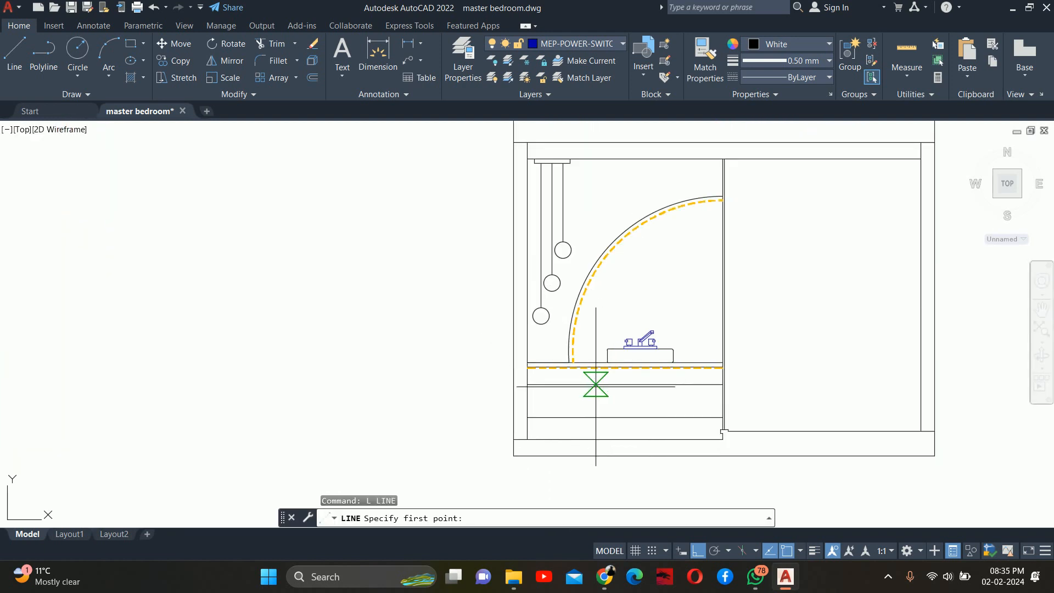
{"action": "left_click", "coordinate": [625, 384]}
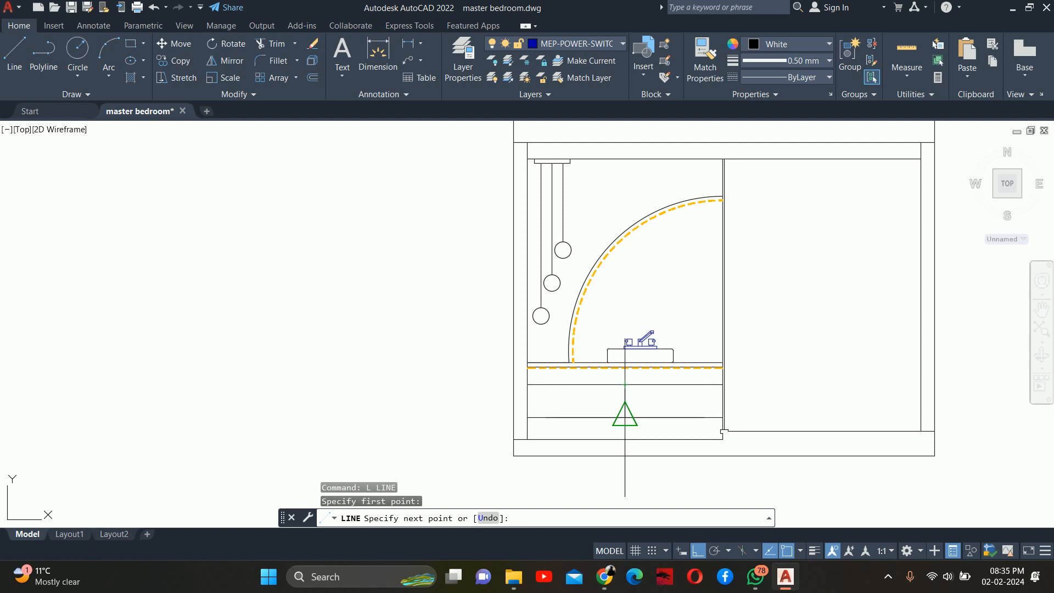
{"action": "left_click", "coordinate": [625, 418]}
{"action": "key", "text": "Return"}
{"action": "key", "text": "Escape"}
{"action": "key", "text": "Escape"}
{"action": "key", "text": "Escape"}
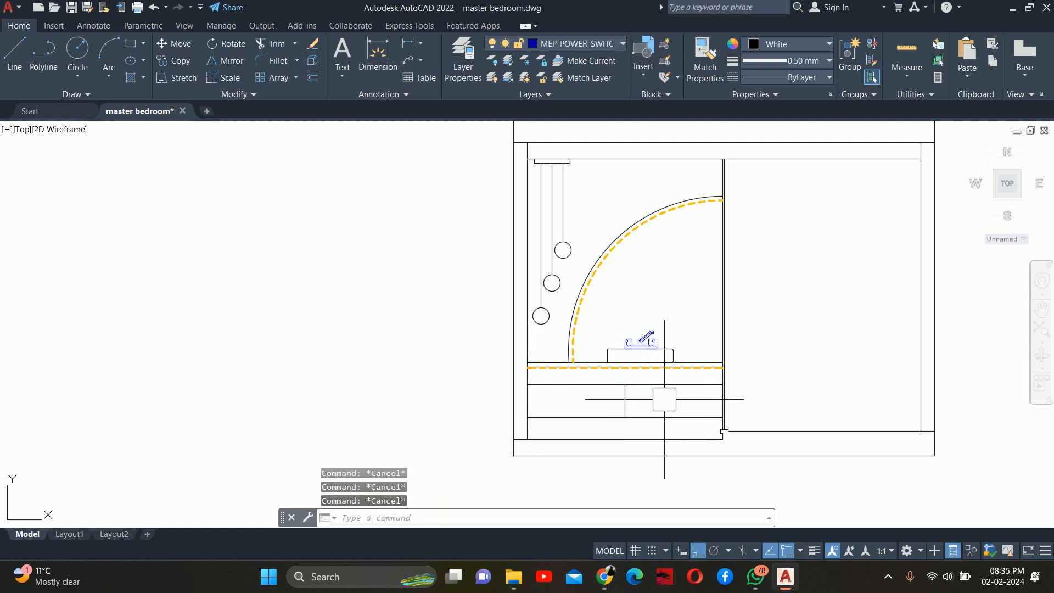
Step: Offset the vertical divider 3 inches to both sides and the band's upper edge 3 inches downward
{"action": "type", "text": "o"}
{"action": "key", "text": "Return"}
{"action": "scroll", "coordinate": [643, 405], "scroll_direction": "up", "scroll_amount": 2}
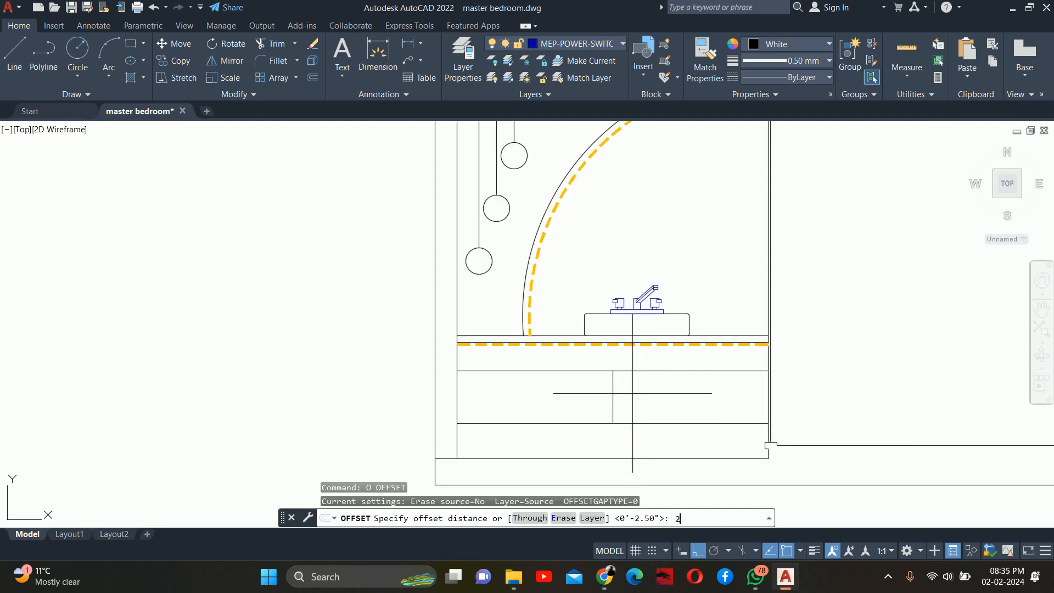
{"action": "type", "text": "3"}
{"action": "key", "text": "Return"}
{"action": "scroll", "coordinate": [599, 407], "scroll_direction": "up", "scroll_amount": 4}
{"action": "left_click", "coordinate": [635, 374]}
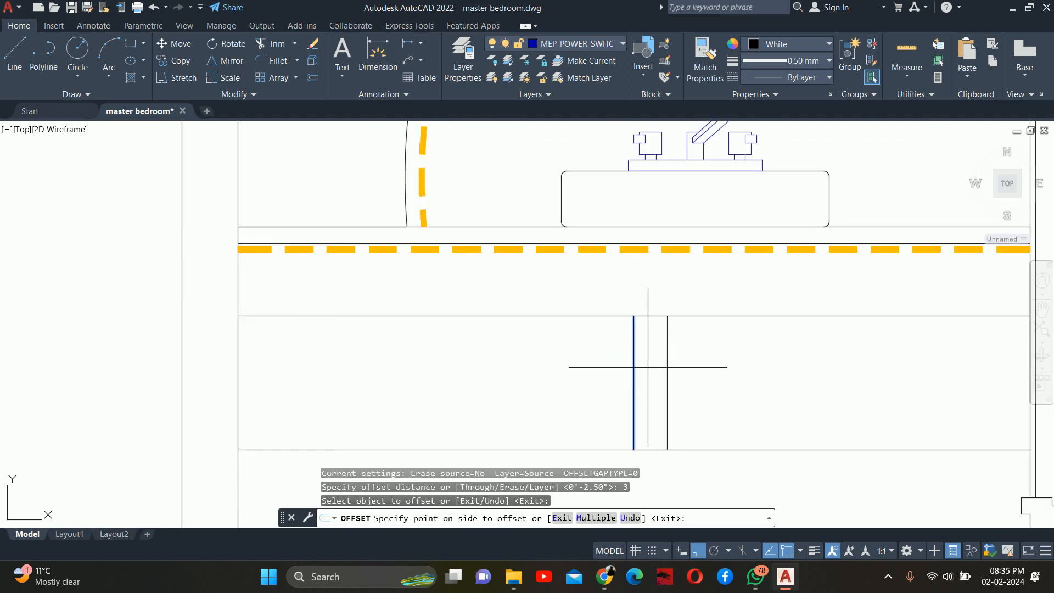
{"action": "left_click", "coordinate": [683, 336]}
{"action": "left_click", "coordinate": [687, 317]}
{"action": "left_click", "coordinate": [689, 362]}
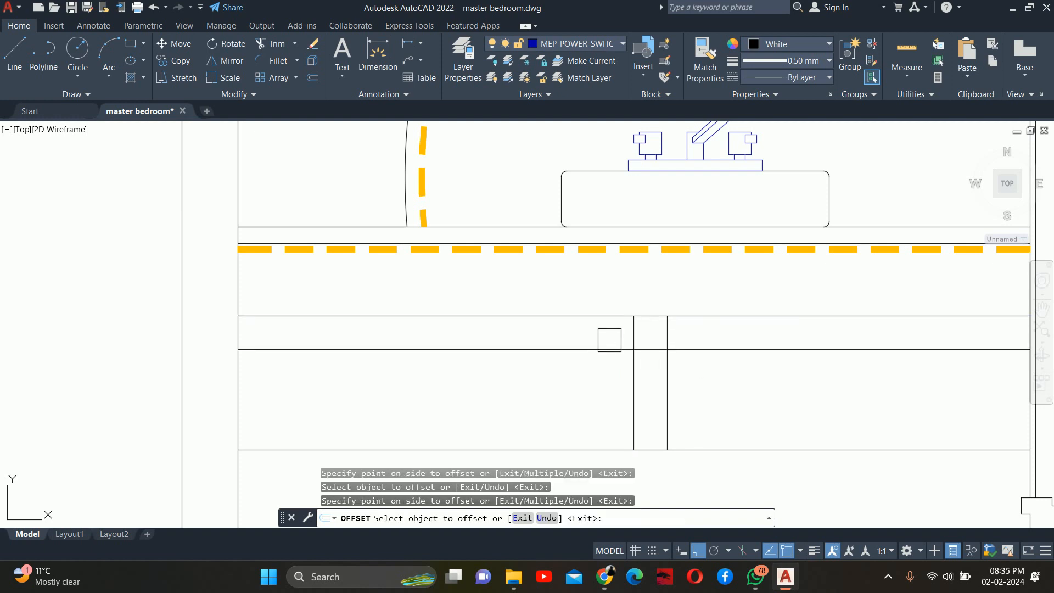
{"action": "left_click", "coordinate": [633, 347]}
{"action": "left_click", "coordinate": [581, 336]}
{"action": "key", "text": "Escape"}
{"action": "key", "text": "Escape"}
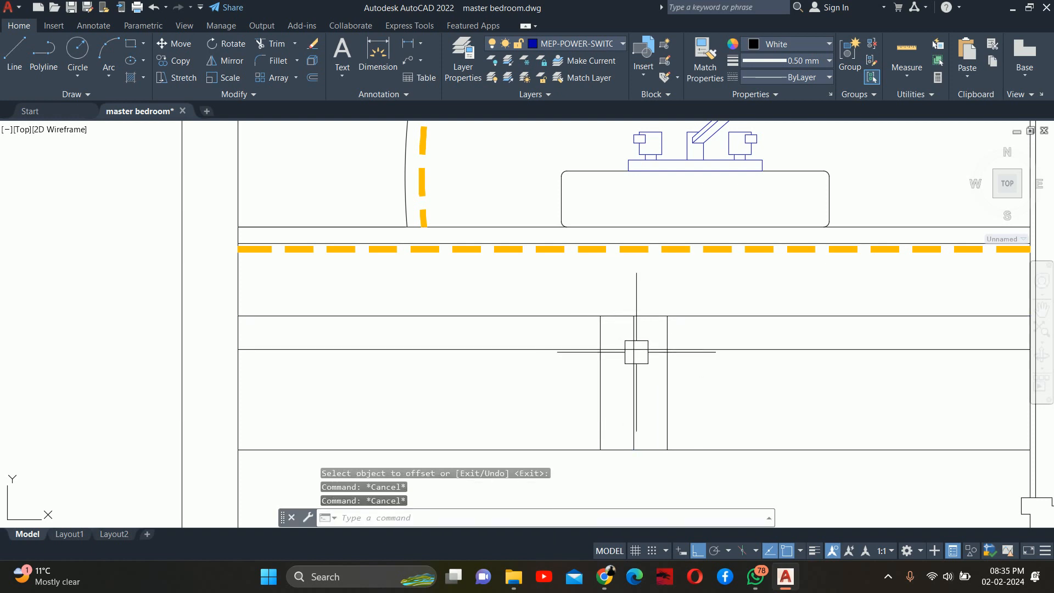
Step: Try to offset the vertical divider to both sides and the band's upper edge downward by 4.5 inches
{"action": "scroll", "coordinate": [637, 352], "scroll_direction": "up", "scroll_amount": 2}
{"action": "key", "text": "Return"}
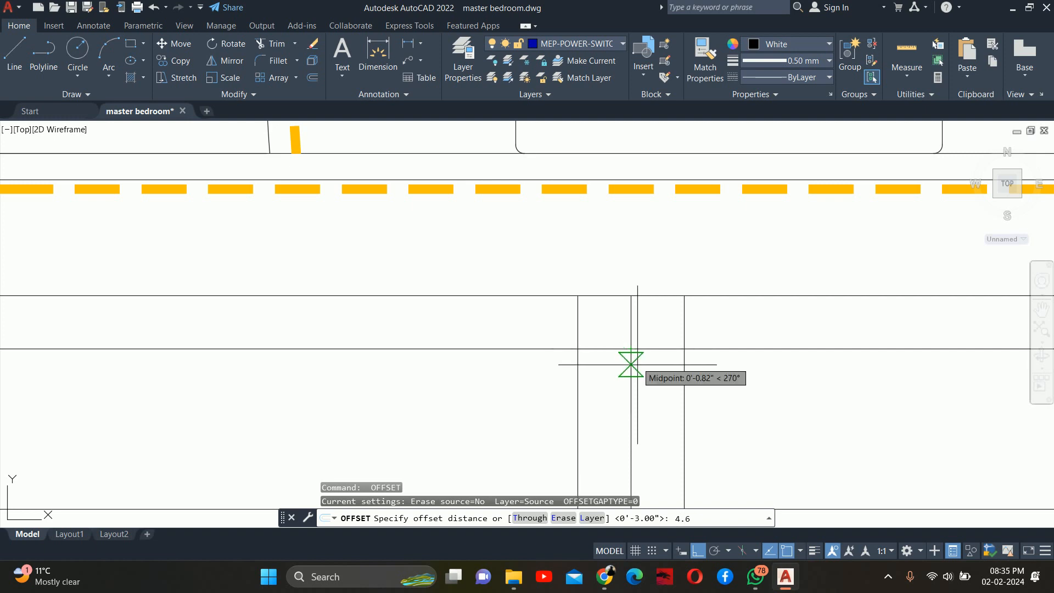
{"action": "key", "text": "Return"}
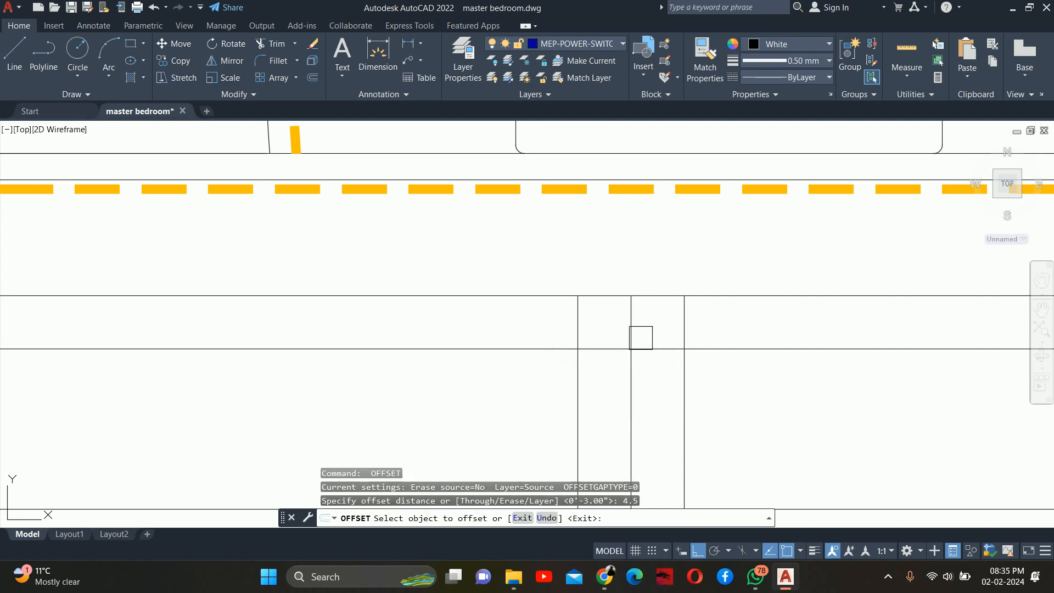
{"action": "left_click", "coordinate": [631, 336]}
{"action": "left_click", "coordinate": [679, 340]}
{"action": "left_click", "coordinate": [632, 324]}
{"action": "left_click", "coordinate": [555, 325]}
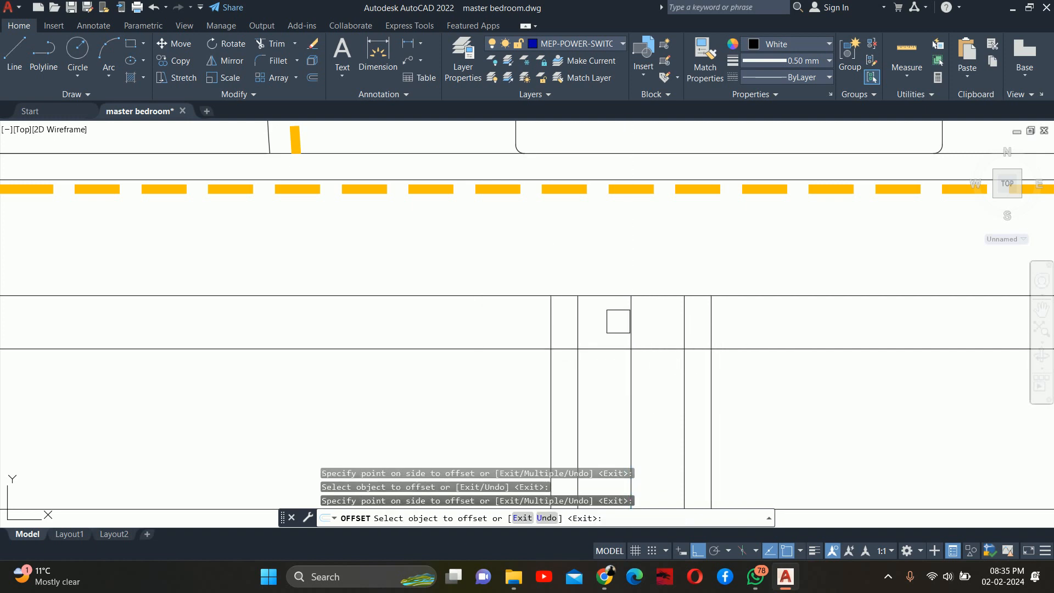
{"action": "left_click", "coordinate": [718, 296]}
{"action": "left_click", "coordinate": [730, 313]}
{"action": "key", "text": "Escape"}
{"action": "left_click", "coordinate": [743, 350]}
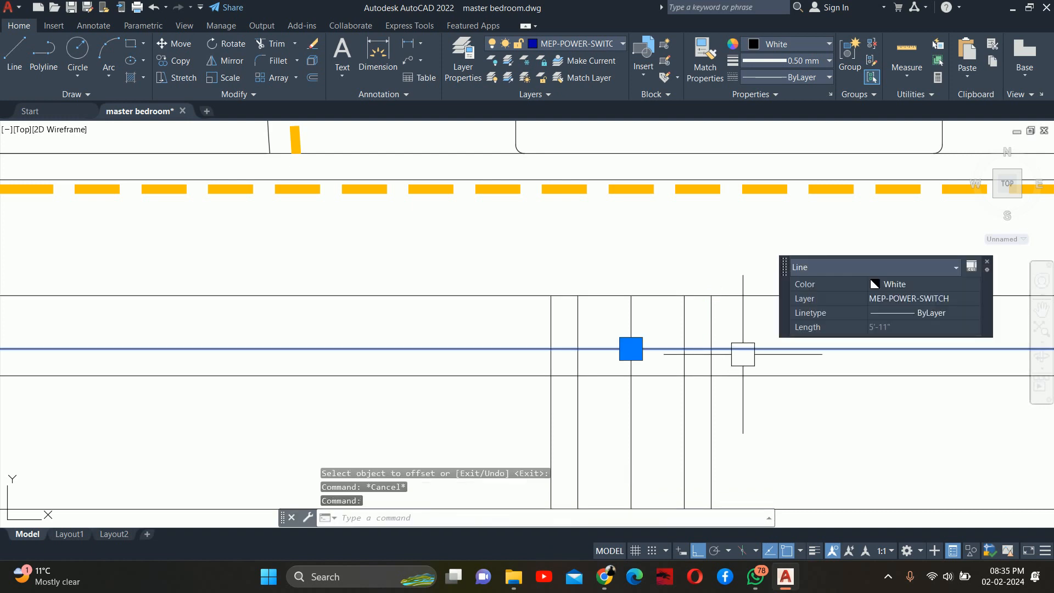
{"action": "key", "text": "Escape"}
{"action": "key", "text": "ctrl+z"}
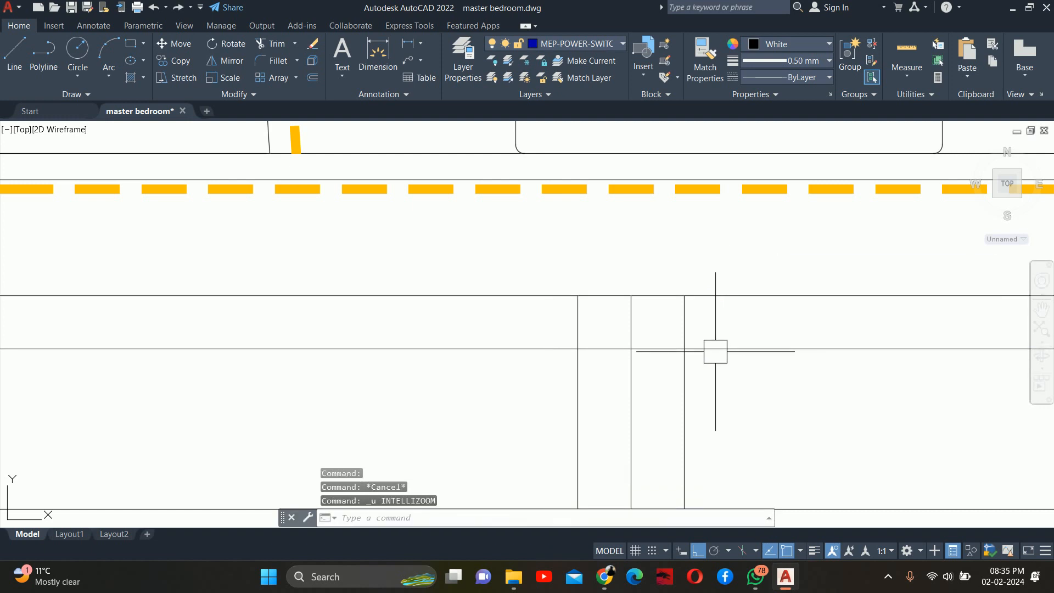
Step: Draw two diagonal lines from the divider's intersection with the offset horizontal line up to the tops of both offset verticals, forming a V
{"action": "type", "text": "l"}
{"action": "key", "text": "Return"}
{"action": "left_click", "coordinate": [632, 349]}
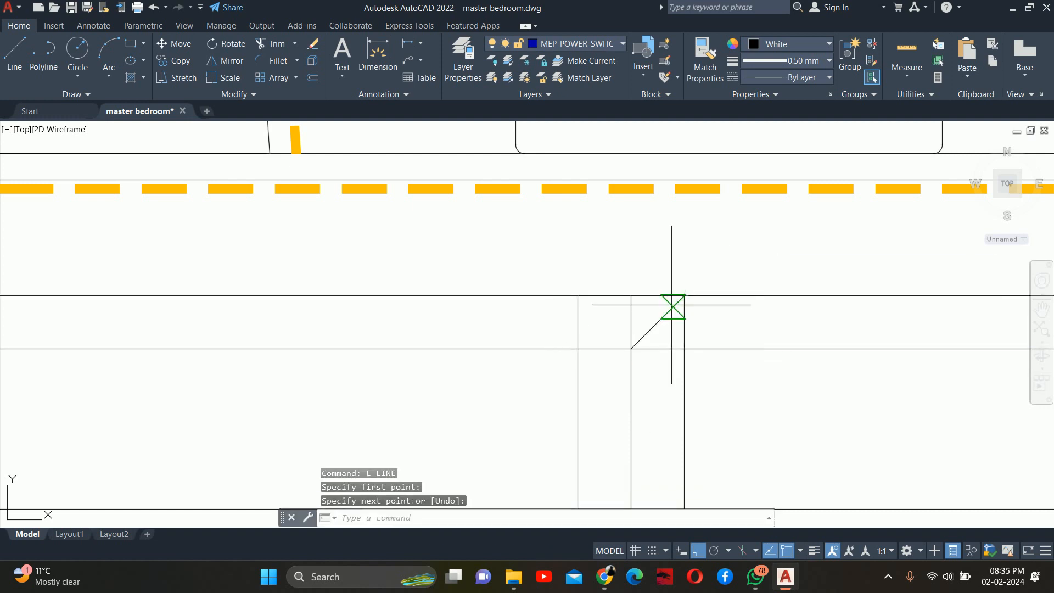
{"action": "left_click", "coordinate": [683, 296]}
{"action": "key", "text": "Return"}
{"action": "key", "text": "Return"}
{"action": "left_click", "coordinate": [632, 349]}
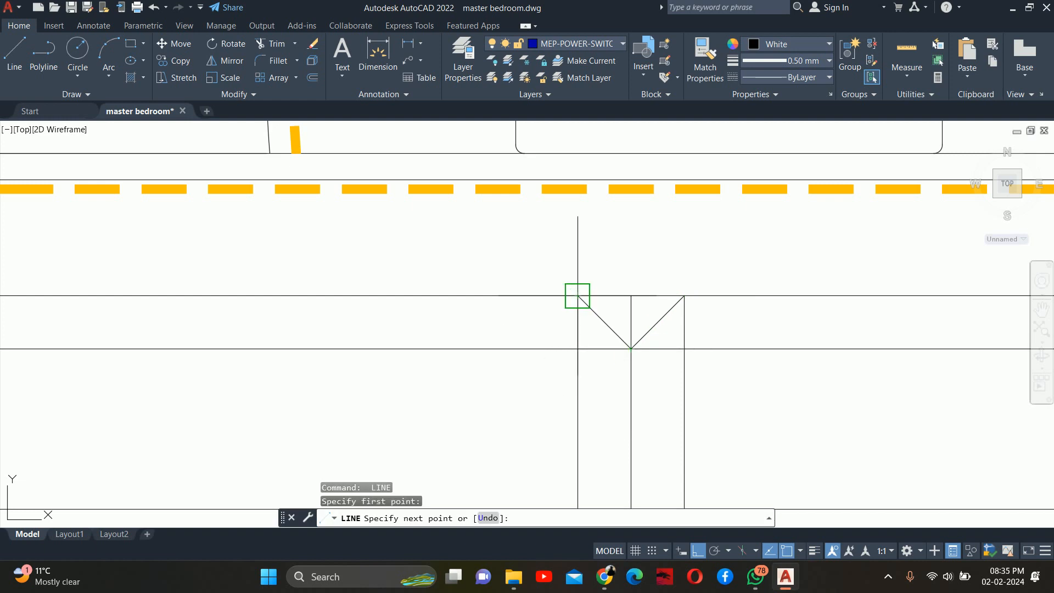
{"action": "left_click", "coordinate": [578, 296]}
{"action": "key", "text": "Escape"}
Step: Erase the offset horizontal line and the two offset vertical lines around the V
{"action": "left_click", "coordinate": [741, 412]}
{"action": "left_click", "coordinate": [668, 344]}
{"action": "key", "text": "Delete"}
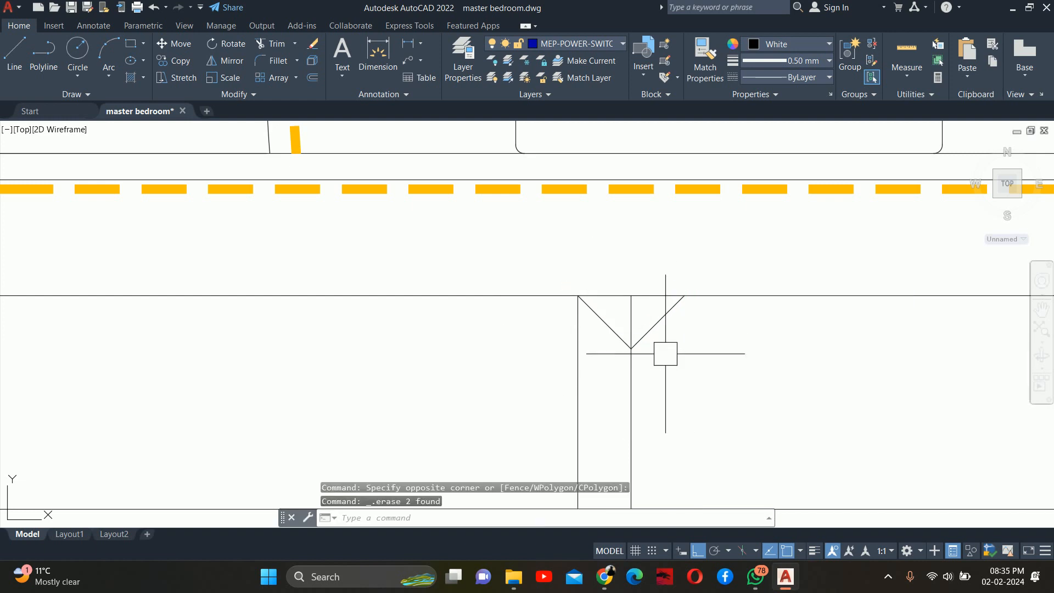
{"action": "left_click", "coordinate": [567, 348]}
{"action": "left_click", "coordinate": [574, 350]}
{"action": "left_click", "coordinate": [586, 350]}
{"action": "key", "text": "Delete"}
{"action": "scroll", "coordinate": [583, 331], "scroll_direction": "down", "scroll_amount": 3}
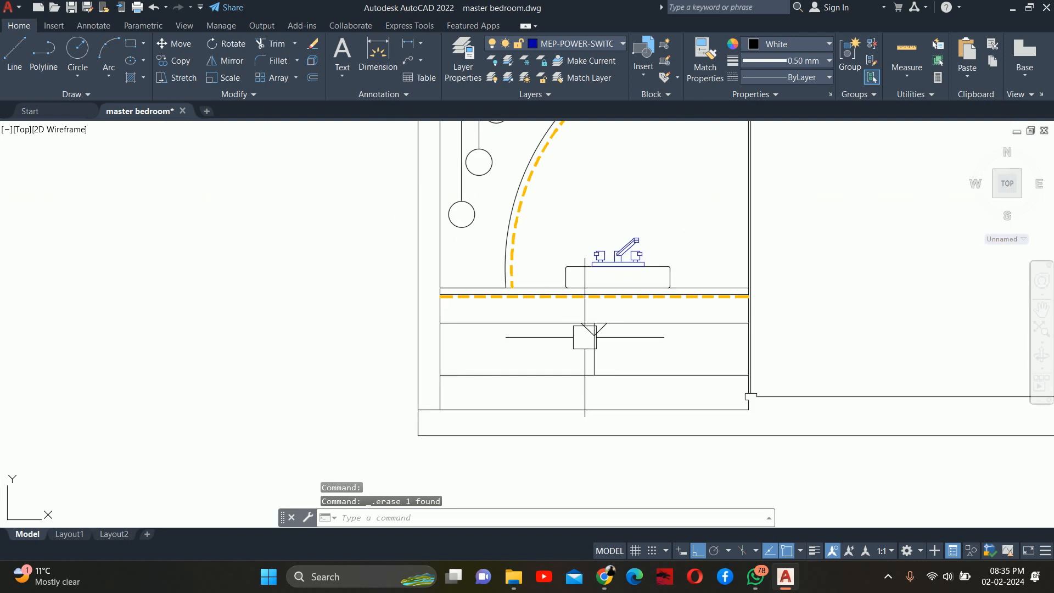
{"action": "key", "text": "Escape"}
{"action": "key", "text": "Escape"}
{"action": "key", "text": "Escape"}
{"action": "scroll", "coordinate": [584, 337], "scroll_direction": "up", "scroll_amount": 5}
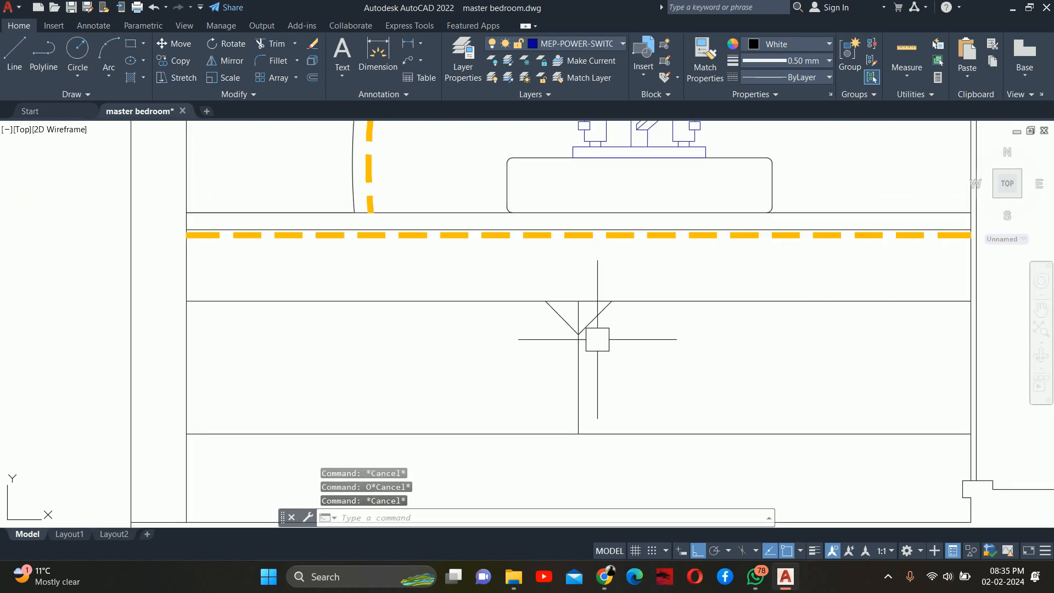
{"action": "type", "text": "o"}
{"action": "key", "text": "Return"}
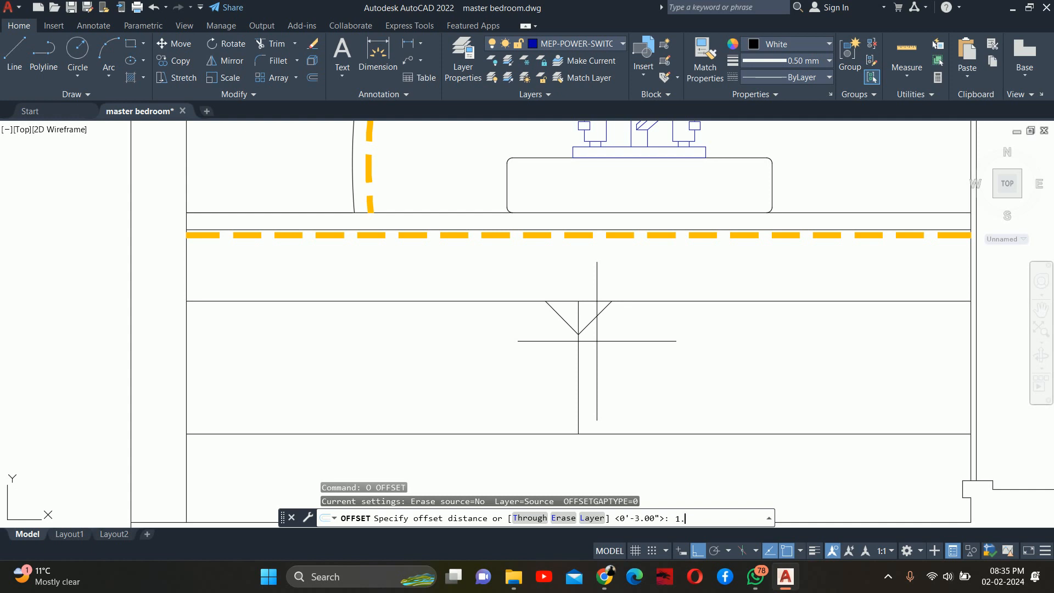
{"action": "key", "text": "Return"}
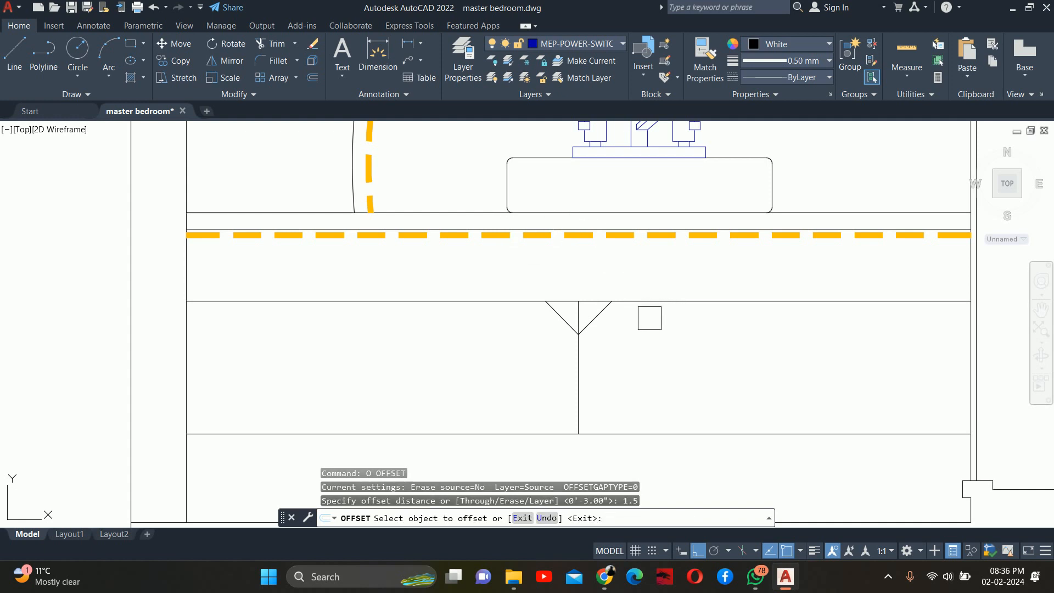
{"action": "key", "text": "Return"}
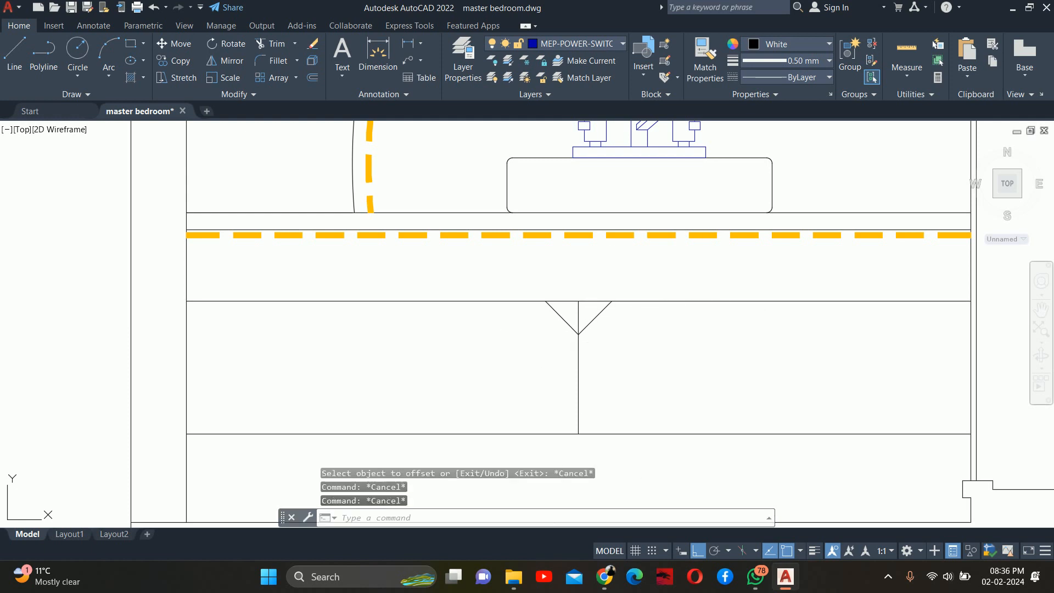
Step: Offset the V's left diagonal 1.5 inches down and to the left
{"action": "type", "text": "o"}
{"action": "key", "text": "Return"}
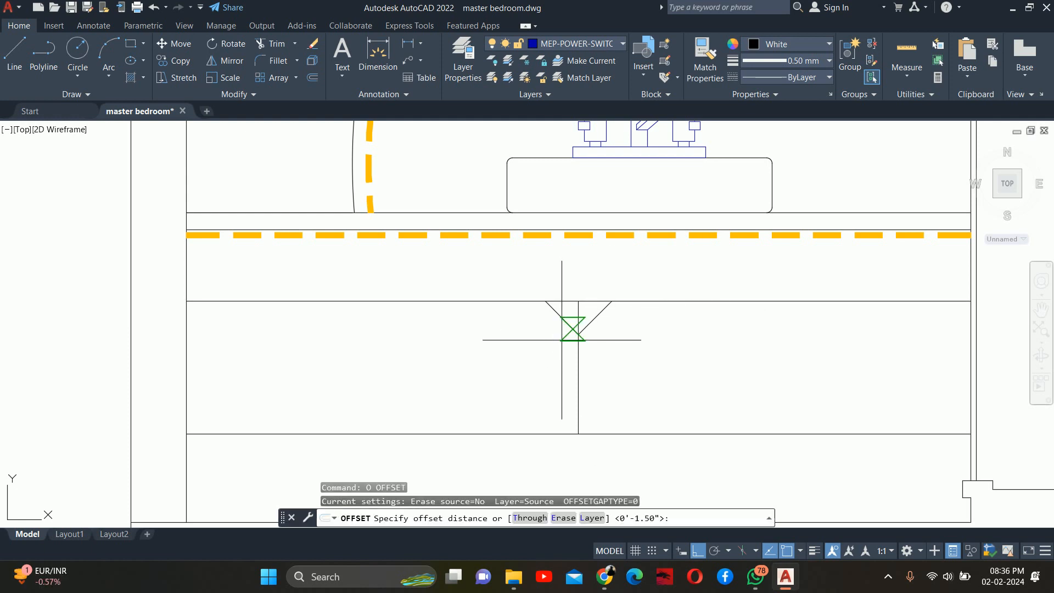
{"action": "type", "text": "1.5"}
{"action": "key", "text": "Return"}
{"action": "left_click", "coordinate": [572, 330]}
{"action": "left_click", "coordinate": [509, 345]}
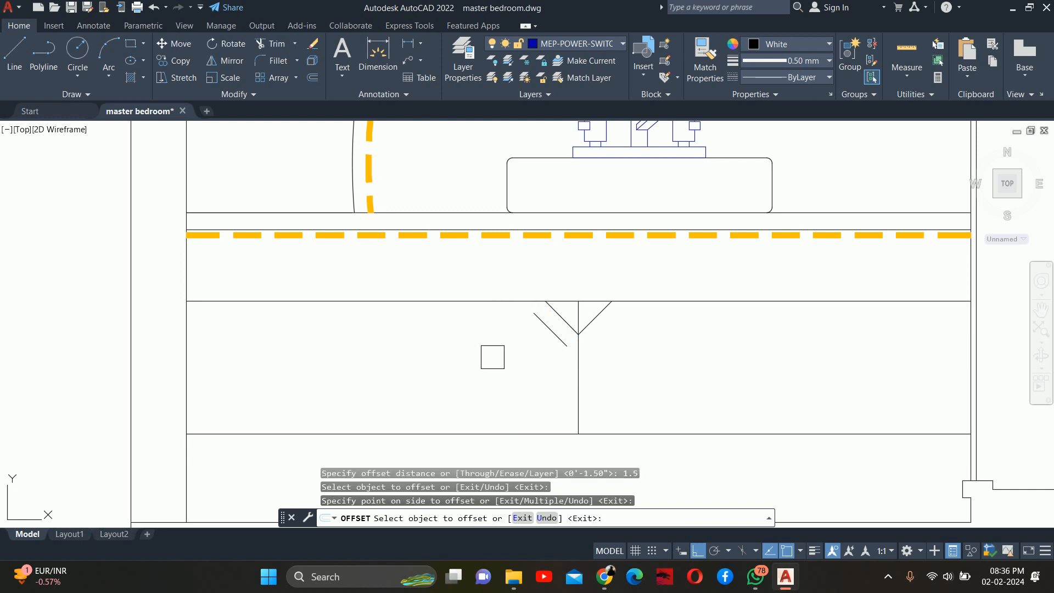
{"action": "key", "text": "Escape"}
Step: Offset the new parallel diagonal another 0.5 inch outward to make a narrow pair
{"action": "key", "text": "Return"}
{"action": "type", "text": "."}
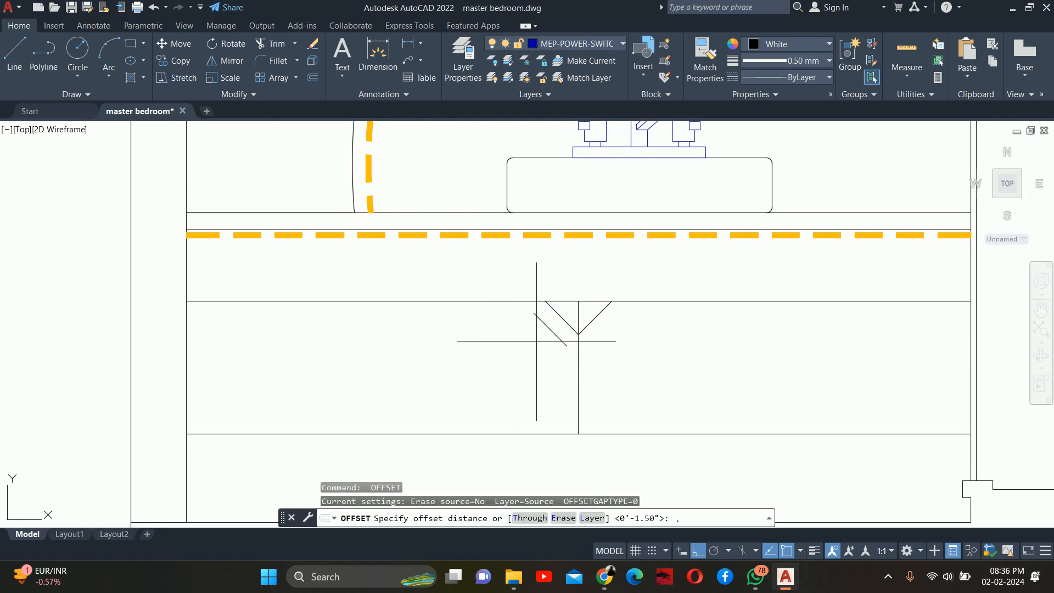
{"action": "type", "text": "5"}
{"action": "key", "text": "Return"}
{"action": "left_click", "coordinate": [551, 331]}
{"action": "left_click", "coordinate": [502, 348]}
{"action": "key", "text": "Return"}
{"action": "key", "text": "Escape"}
{"action": "key", "text": "Escape"}
{"action": "key", "text": "Escape"}
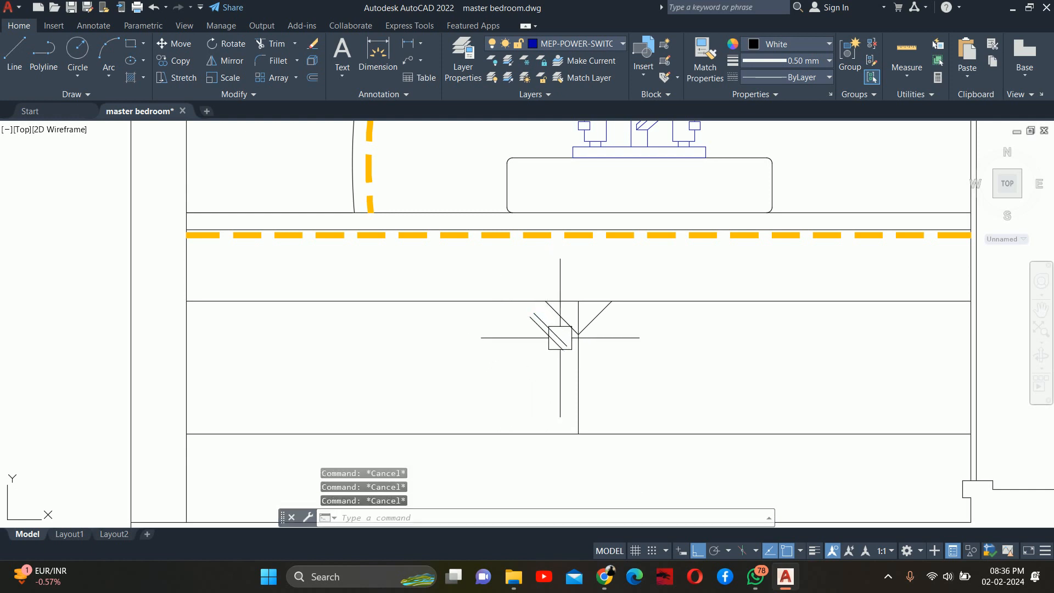
Step: Extend both parallel diagonals down to the vertical divider and up to the band's upper edge
{"action": "type", "text": "ex"}
{"action": "key", "text": "Return"}
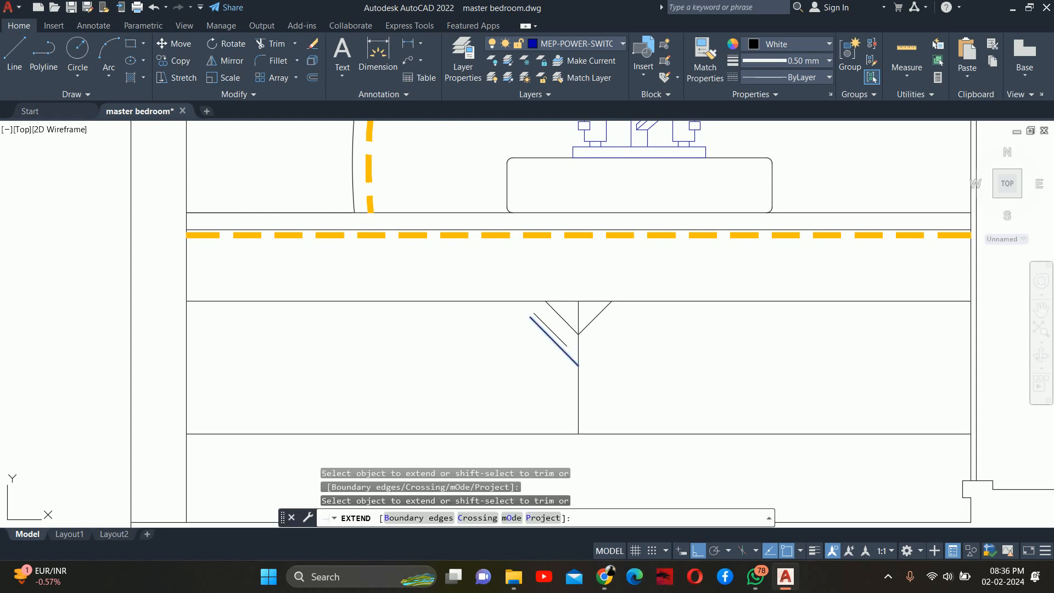
{"action": "scroll", "coordinate": [562, 336], "scroll_direction": "up", "scroll_amount": 4}
{"action": "left_click", "coordinate": [558, 325]}
{"action": "key", "text": "Return"}
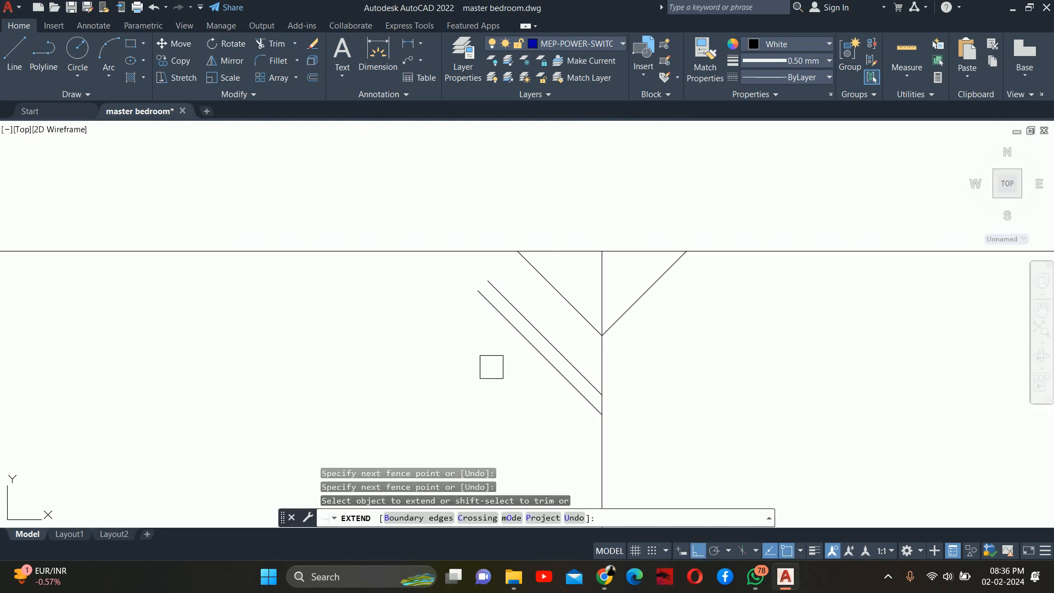
{"action": "left_click", "coordinate": [467, 360]}
{"action": "left_click", "coordinate": [503, 295]}
{"action": "key", "text": "Return"}
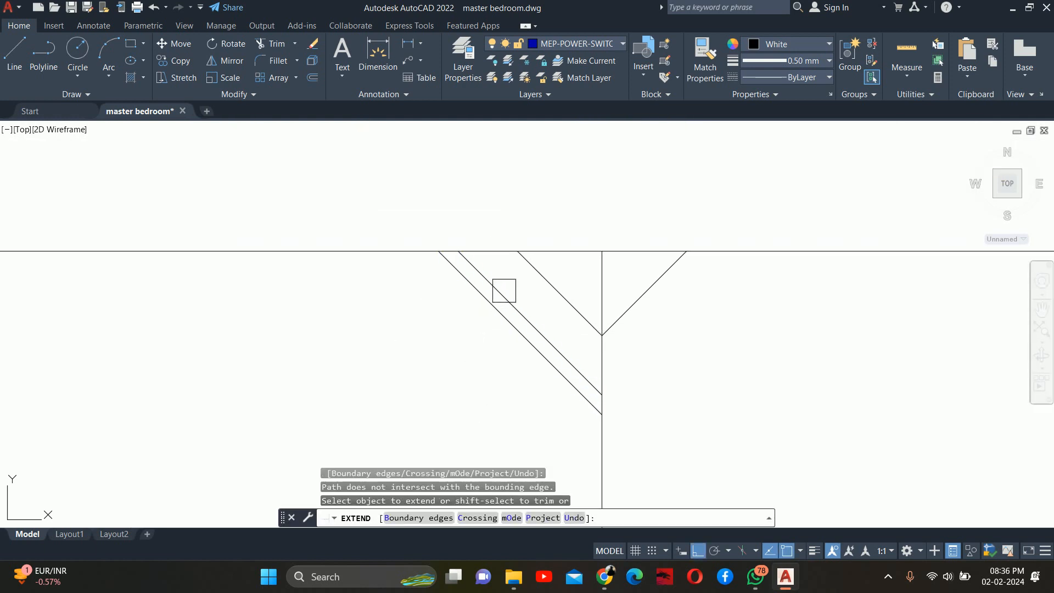
{"action": "key", "text": "Escape"}
{"action": "key", "text": "Escape"}
Step: Copy the diagonal pair twice down the divider, using the V's apex as base point and the lower ends of the pairs as targets
{"action": "scroll", "coordinate": [478, 314], "scroll_direction": "down", "scroll_amount": 5}
{"action": "type", "text": "co"}
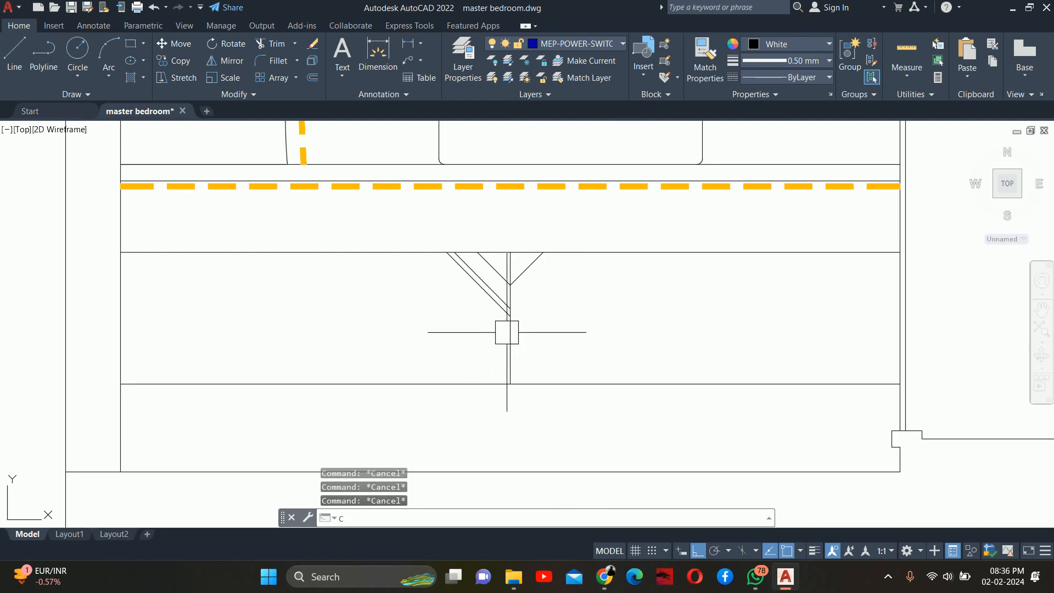
{"action": "key", "text": "Return"}
{"action": "scroll", "coordinate": [500, 321], "scroll_direction": "up", "scroll_amount": 3}
{"action": "left_click", "coordinate": [489, 309]}
{"action": "left_click", "coordinate": [409, 207]}
{"action": "key", "text": "Return"}
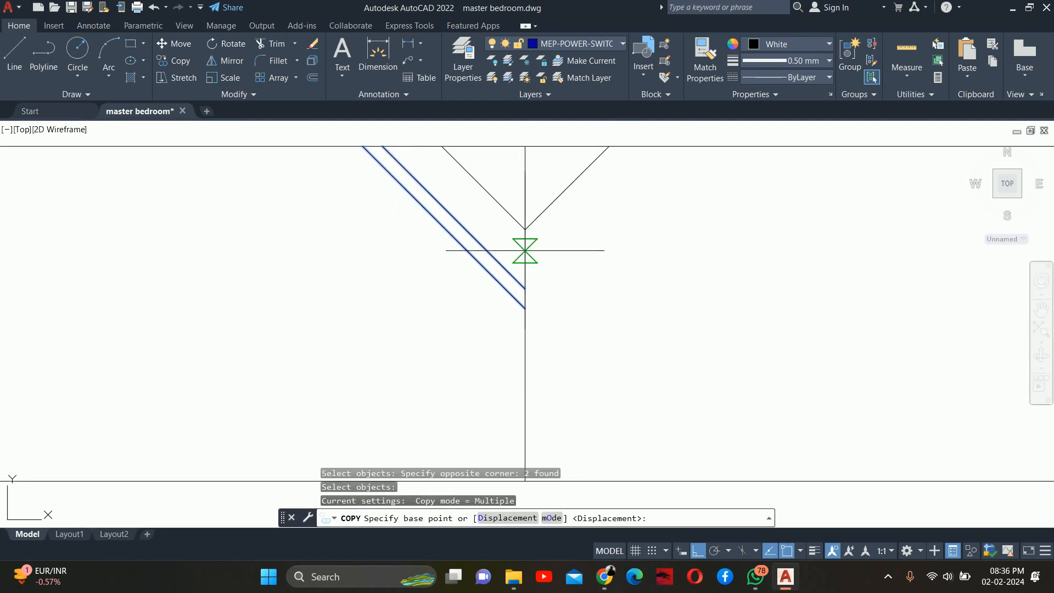
{"action": "left_click", "coordinate": [525, 230]}
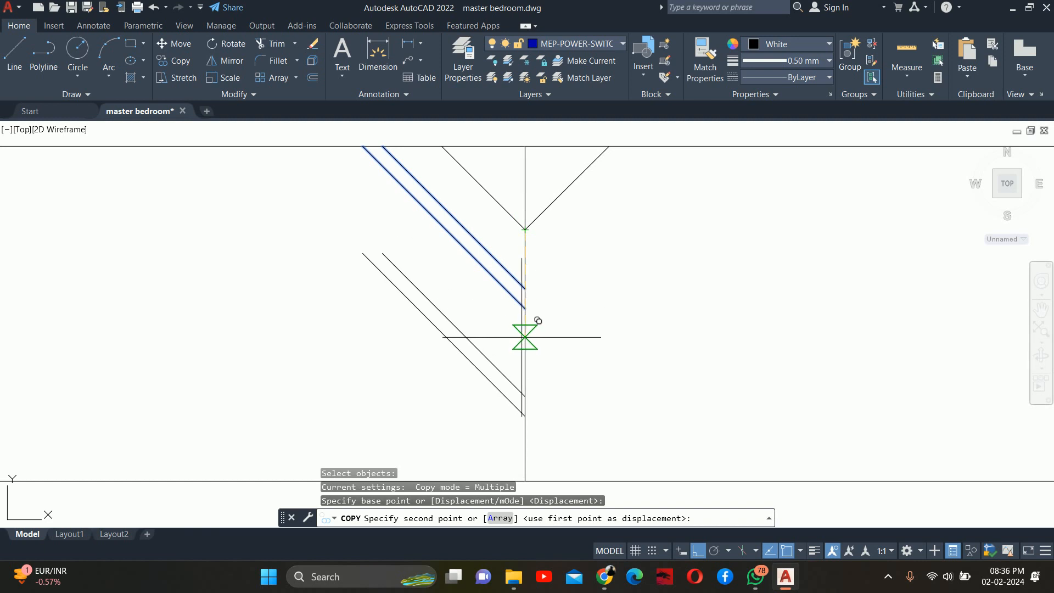
{"action": "left_click", "coordinate": [525, 313]}
{"action": "middle_click_drag", "start_coordinate": [528, 363], "coordinate": [531, 242]}
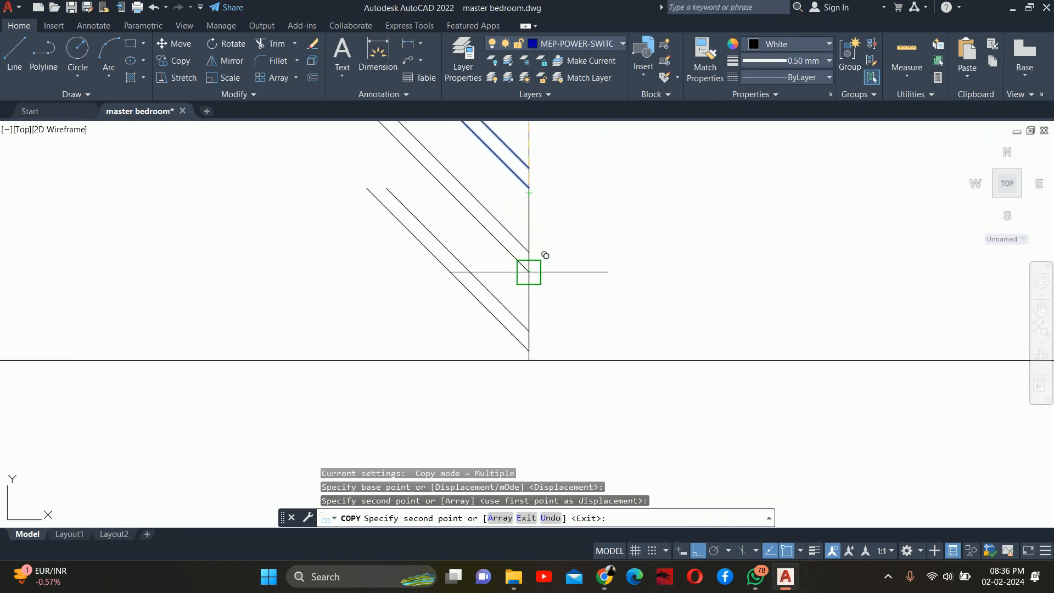
{"action": "left_click", "coordinate": [529, 271]}
{"action": "key", "text": "Escape"}
{"action": "key", "text": "Escape"}
{"action": "scroll", "coordinate": [474, 281], "scroll_direction": "down", "scroll_amount": 2}
{"action": "middle_click_drag", "start_coordinate": [472, 280], "coordinate": [523, 344]}
{"action": "key", "text": "Escape"}
{"action": "key", "text": "Escape"}
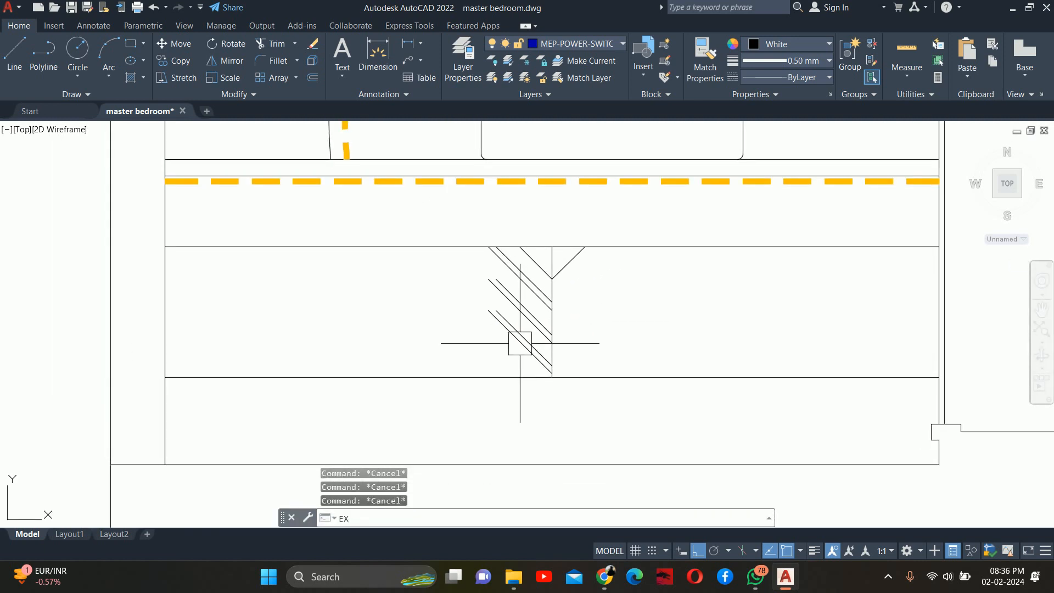
Step: Extend the copied diagonal pairs beside the vertical divider up to the band's upper edge
{"action": "type", "text": "EX"}
{"action": "key", "text": "Return"}
{"action": "left_click_drag", "start_coordinate": [520, 344], "coordinate": [518, 299]}
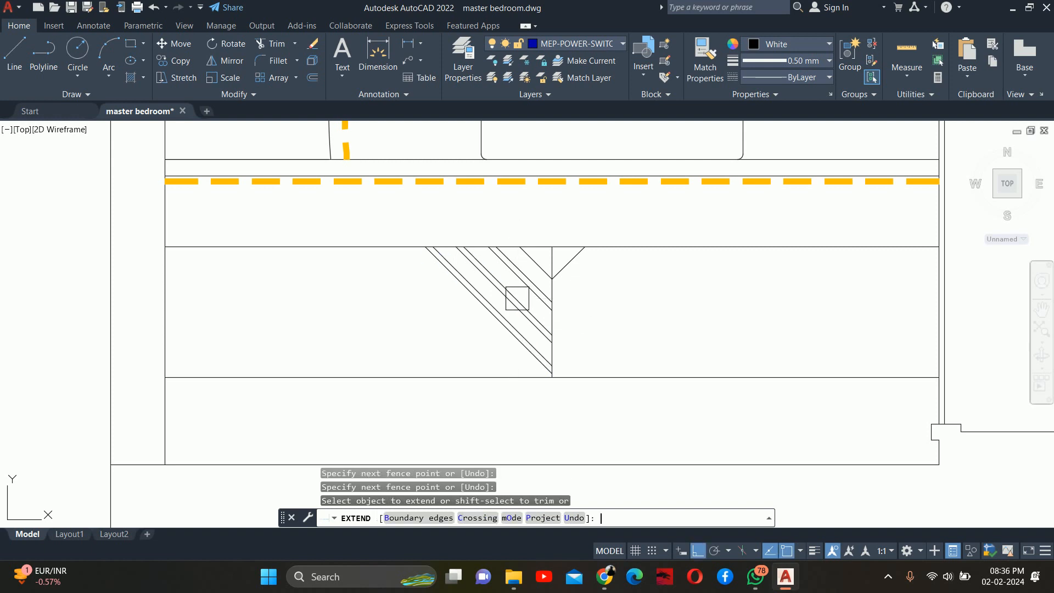
{"action": "key", "text": "Escape"}
{"action": "key", "text": "Escape"}
{"action": "key", "text": "Escape"}
{"action": "middle_click_drag", "start_coordinate": [491, 314], "coordinate": [545, 294]}
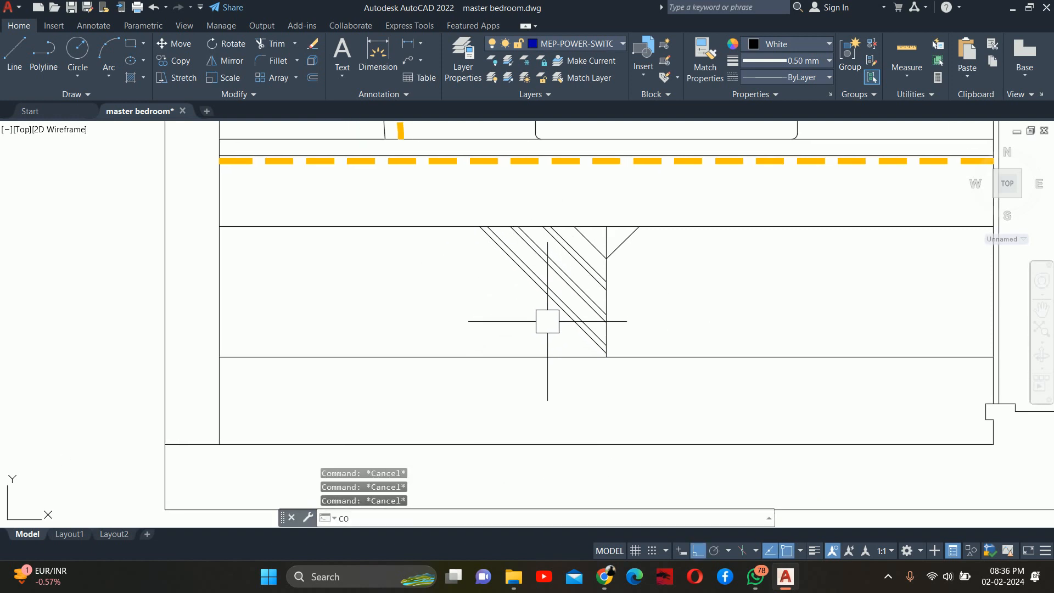
{"action": "key", "text": "Escape"}
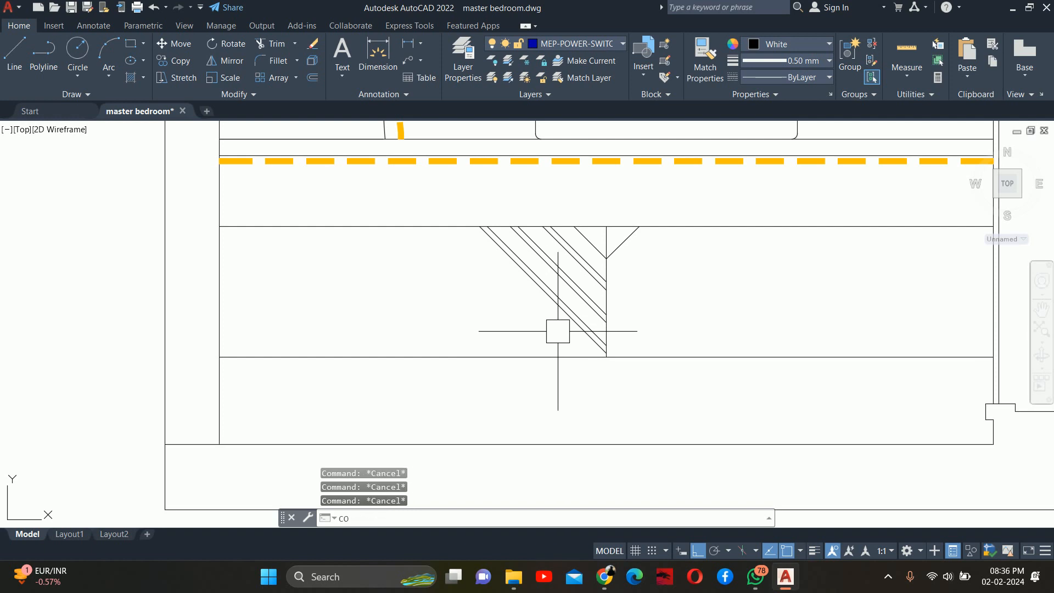
Step: Copy all three diagonal pairs down the divider, from the V's apex to the lower end of the lowest pair
{"action": "type", "text": "CO"}
{"action": "key", "text": "Return"}
{"action": "scroll", "coordinate": [566, 313], "scroll_direction": "up", "scroll_amount": 5}
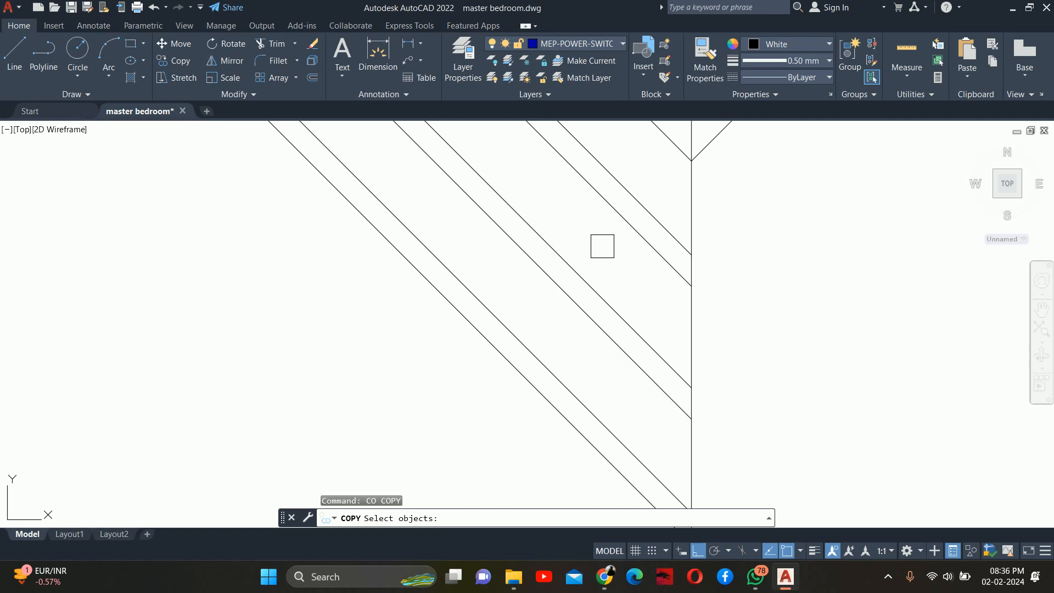
{"action": "left_click", "coordinate": [642, 167]}
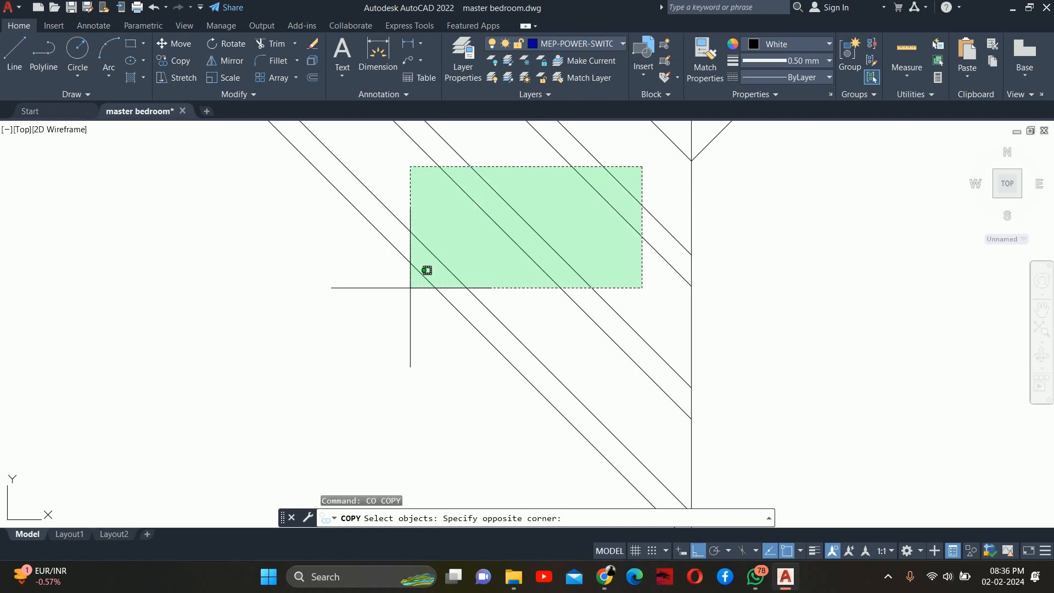
{"action": "left_click", "coordinate": [413, 285]}
{"action": "scroll", "coordinate": [418, 287], "scroll_direction": "down", "scroll_amount": 3}
{"action": "key", "text": "Return"}
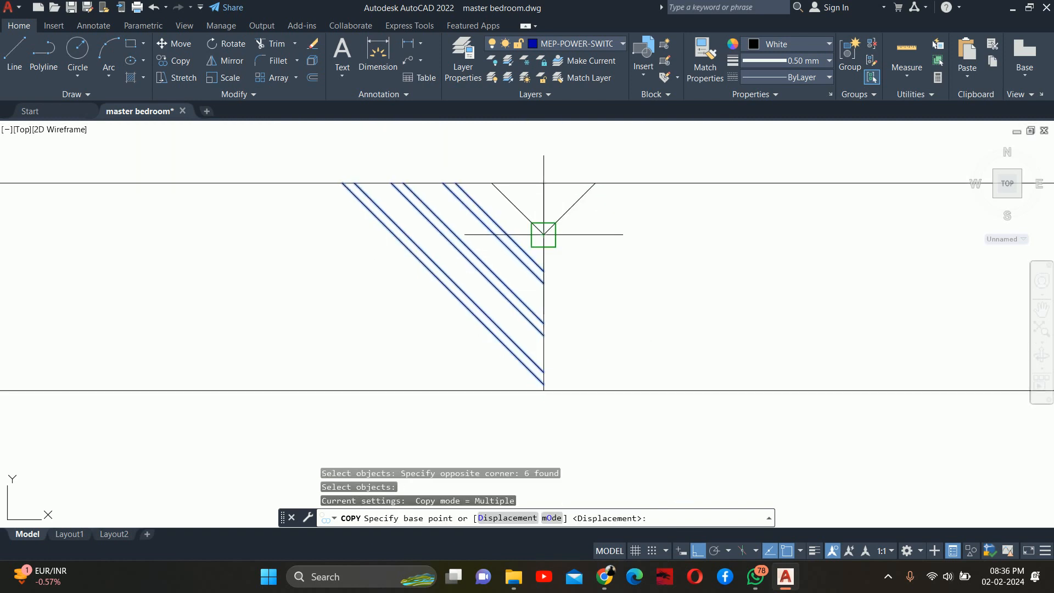
{"action": "left_click", "coordinate": [544, 235]}
{"action": "scroll", "coordinate": [538, 384], "scroll_direction": "up", "scroll_amount": 4}
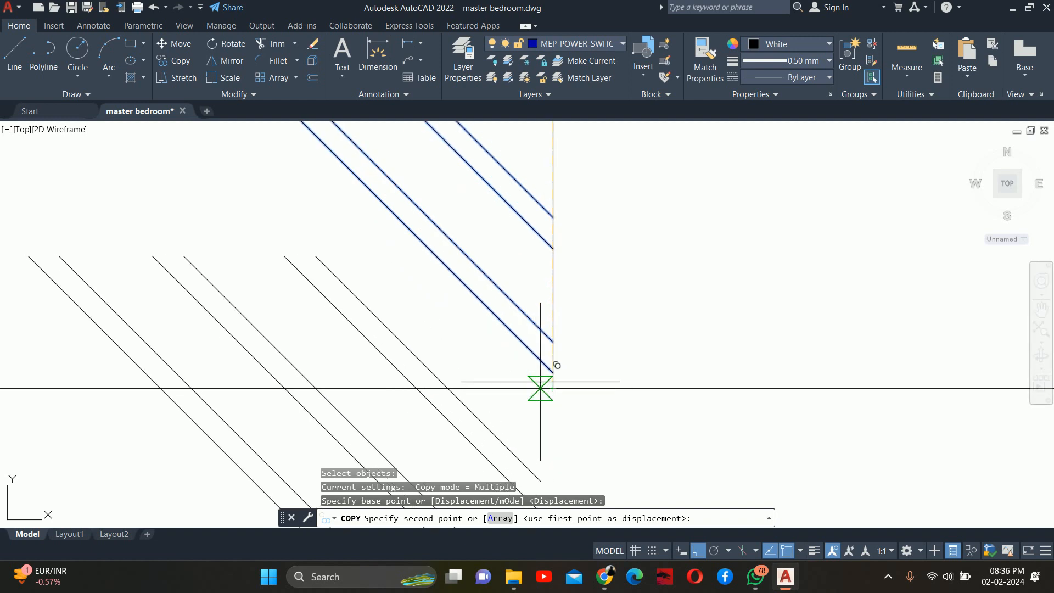
{"action": "left_click", "coordinate": [551, 372]}
{"action": "key", "text": "Escape"}
{"action": "key", "text": "Escape"}
{"action": "key", "text": "Escape"}
{"action": "scroll", "coordinate": [564, 316], "scroll_direction": "down", "scroll_amount": 5}
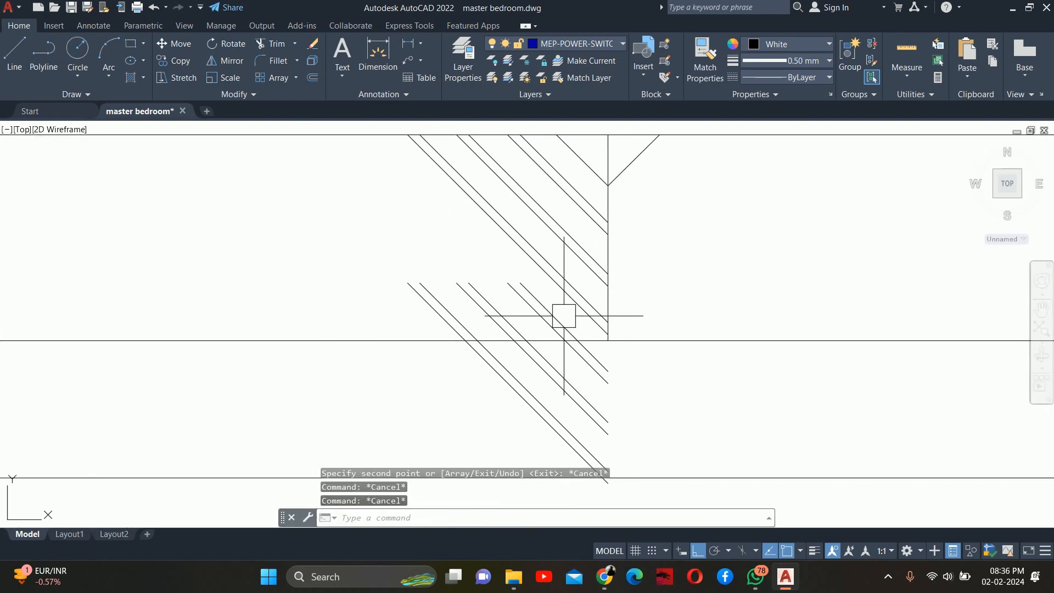
Step: Extend the three newly copied diagonal pairs up to the band's upper edge
{"action": "type", "text": "tr"}
{"action": "key", "text": "Return"}
{"action": "scroll", "coordinate": [528, 308], "scroll_direction": "up", "scroll_amount": 2}
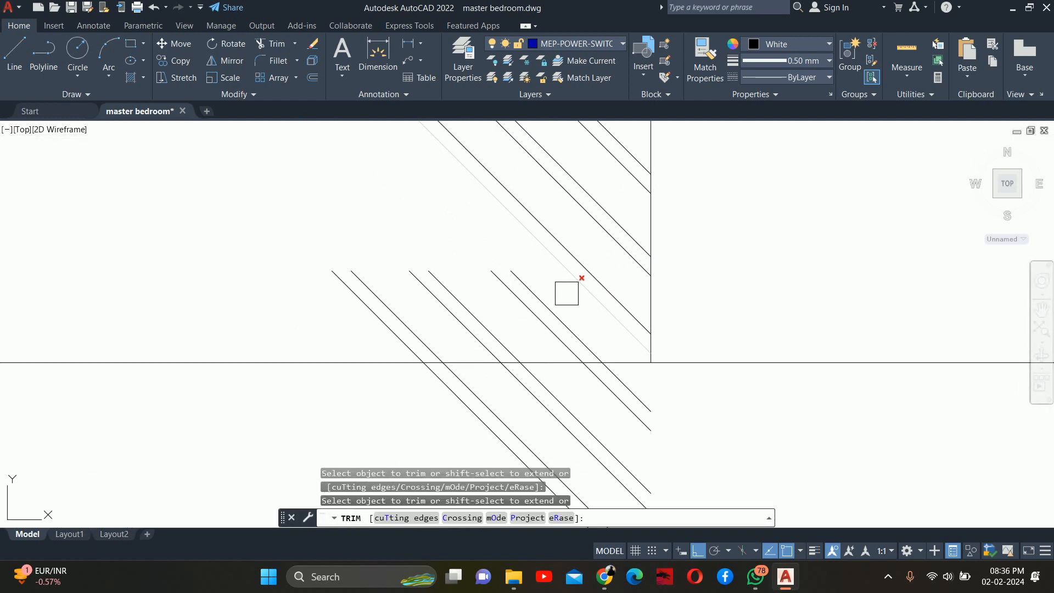
{"action": "left_click", "coordinate": [567, 294]}
{"action": "scroll", "coordinate": [560, 294], "scroll_direction": "down", "scroll_amount": 4}
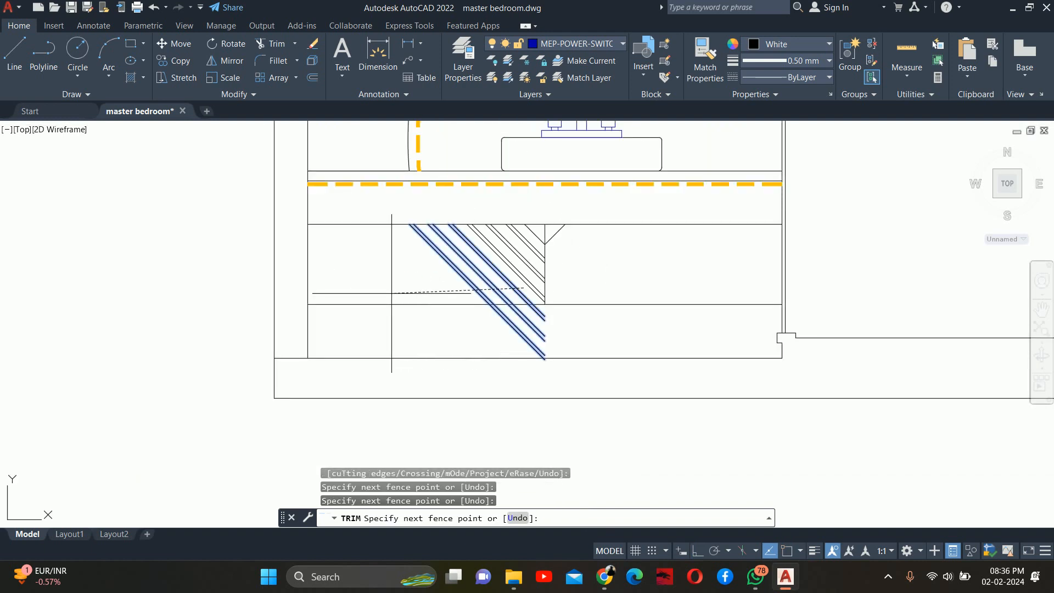
{"action": "key", "text": "Return"}
Step: Trim the diagonals that run below the band's lower edge and delete the leftover piece beneath it
{"action": "left_click", "coordinate": [491, 333]}
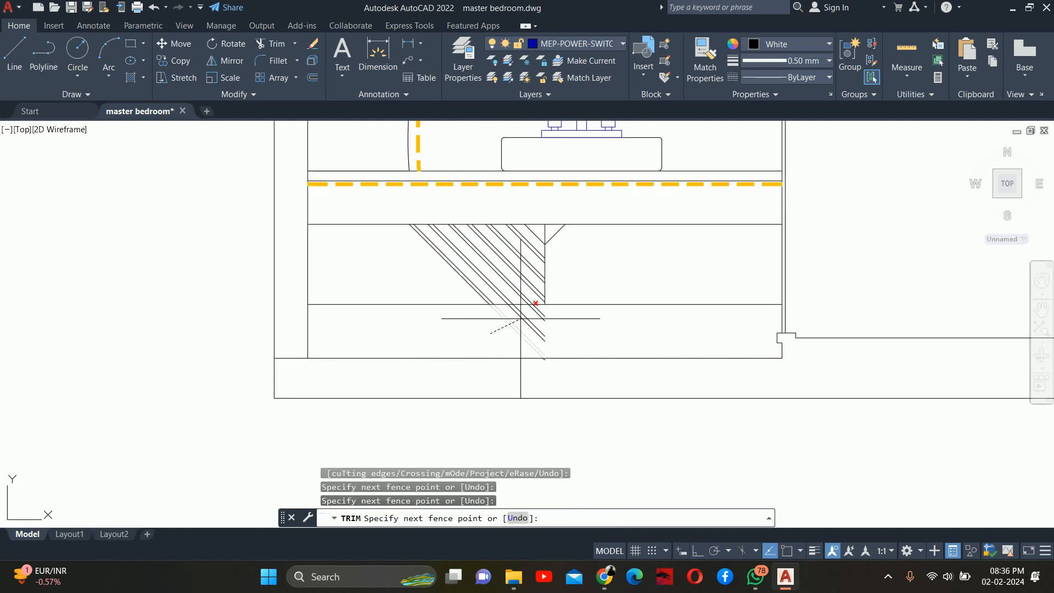
{"action": "left_click", "coordinate": [544, 314]}
{"action": "key", "text": "Return"}
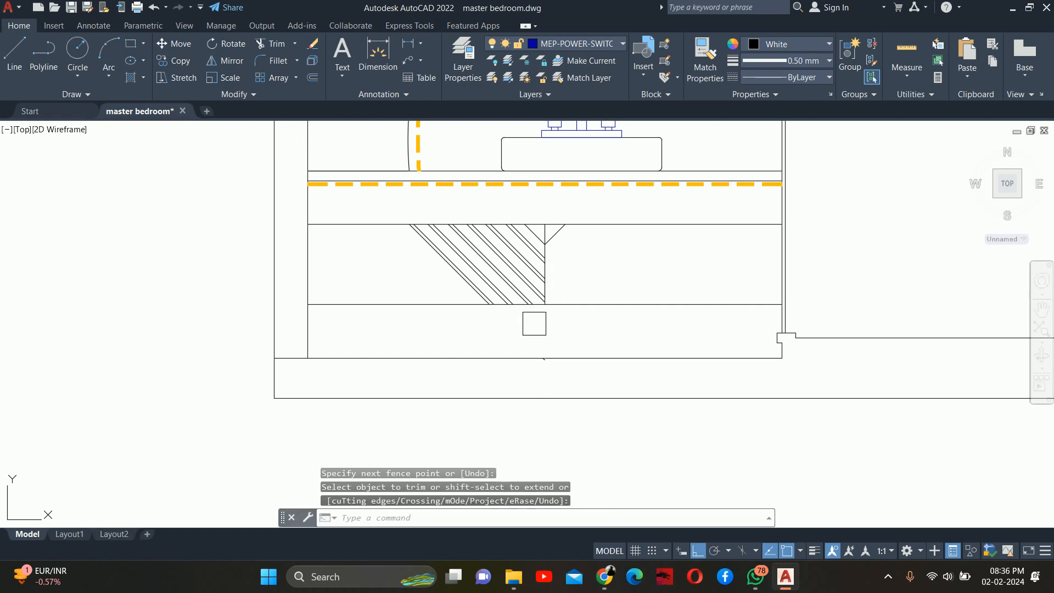
{"action": "key", "text": "Escape"}
{"action": "key", "text": "Escape"}
{"action": "left_click", "coordinate": [523, 339]}
{"action": "left_click", "coordinate": [589, 372]}
{"action": "key", "text": "Delete"}
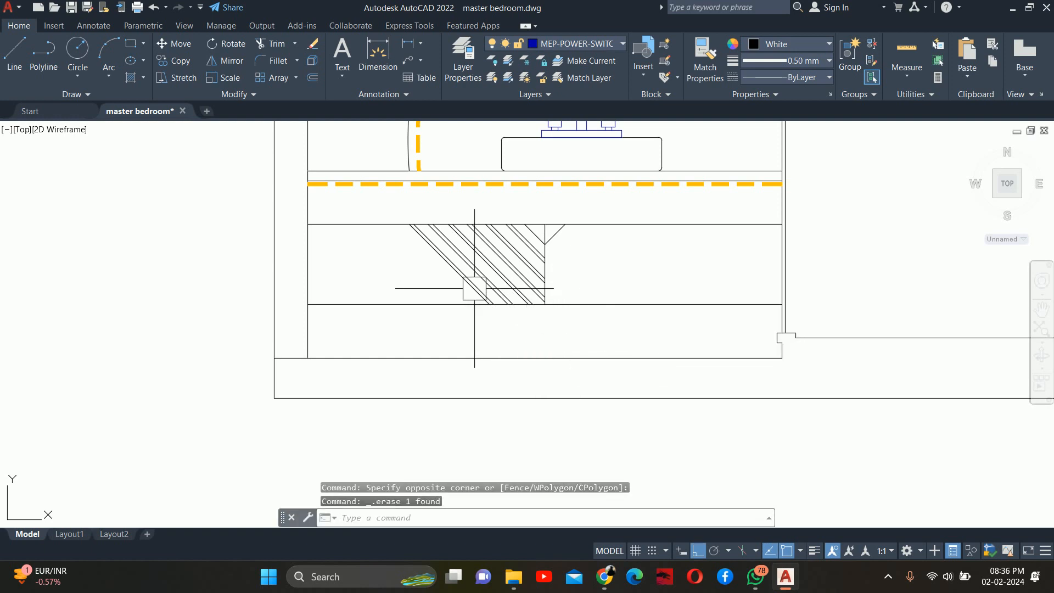
Step: Copy the two leftmost diagonal pairs four times along the band's lower edge toward its left end, continuing the existing spacing
{"action": "scroll", "coordinate": [473, 285], "scroll_direction": "up", "scroll_amount": 2}
{"action": "type", "text": "co"}
{"action": "key", "text": "Return"}
{"action": "scroll", "coordinate": [601, 324], "scroll_direction": "up", "scroll_amount": 4}
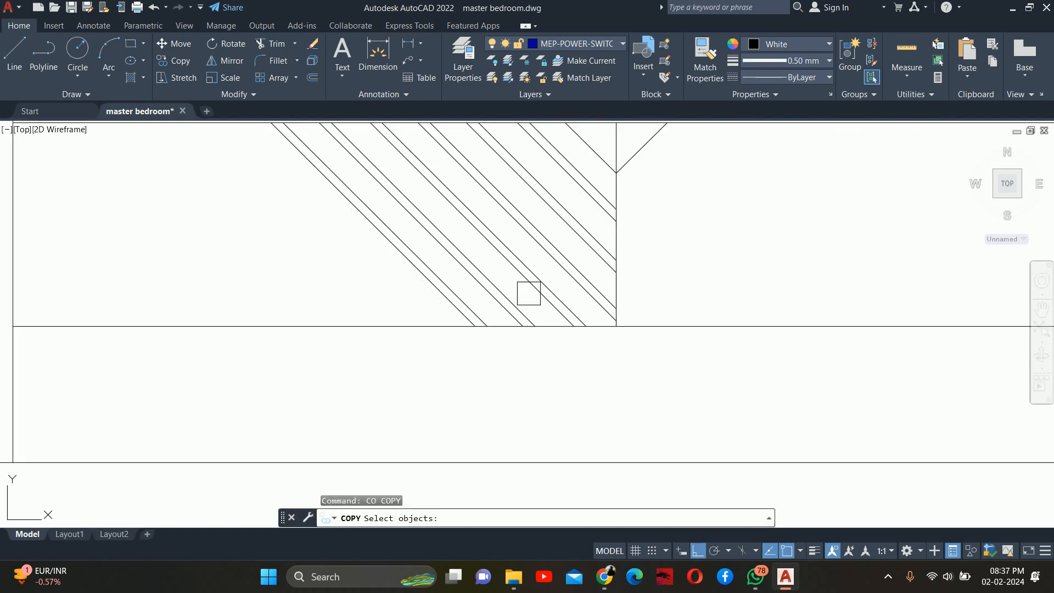
{"action": "left_click", "coordinate": [496, 318]}
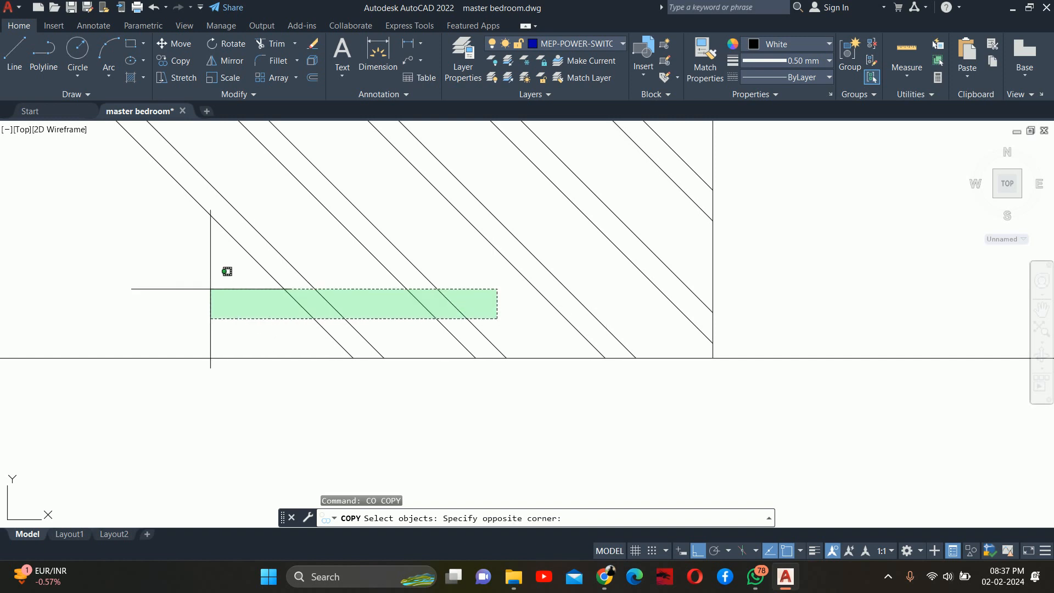
{"action": "left_click", "coordinate": [212, 290]}
{"action": "key", "text": "Return"}
{"action": "left_click", "coordinate": [606, 358]}
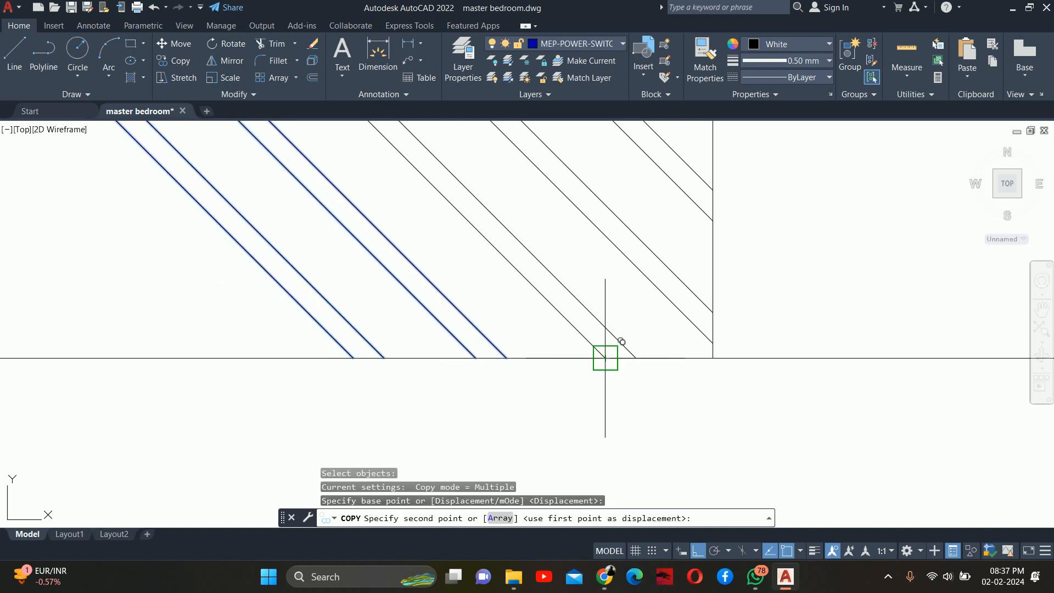
{"action": "left_click", "coordinate": [353, 358]}
{"action": "mouse_move", "coordinate": [353, 358]}
{"action": "middle_mouse_down"}
{"action": "mouse_move", "coordinate": [690, 379]}
{"action": "mouse_move", "coordinate": [603, 368]}
{"action": "middle_mouse_up"}
{"action": "left_click", "coordinate": [603, 368]}
{"action": "scroll", "coordinate": [574, 368], "scroll_direction": "down", "scroll_amount": 3}
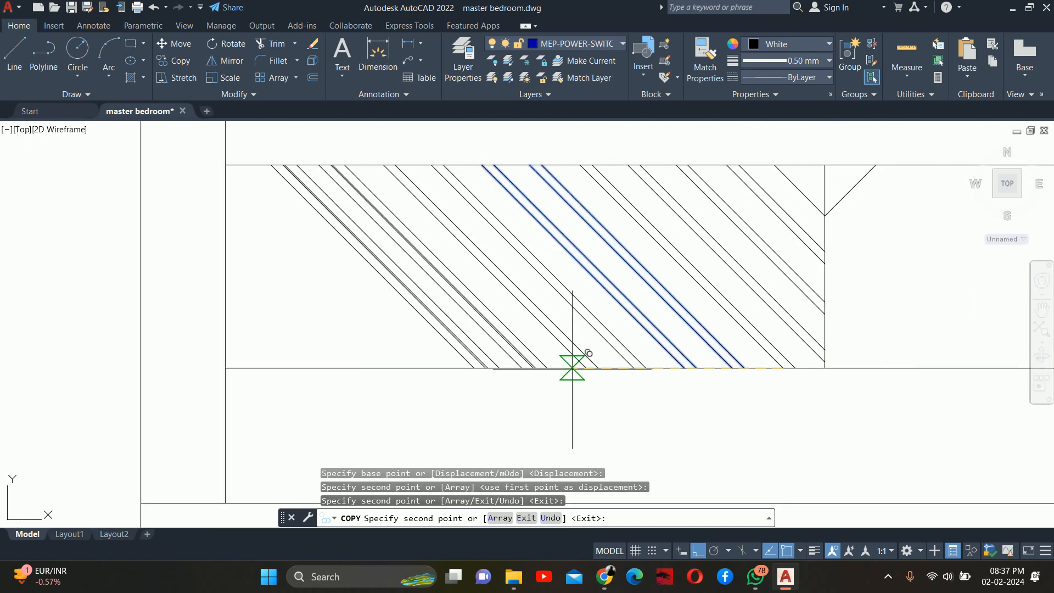
{"action": "scroll", "coordinate": [486, 372], "scroll_direction": "up", "scroll_amount": 2}
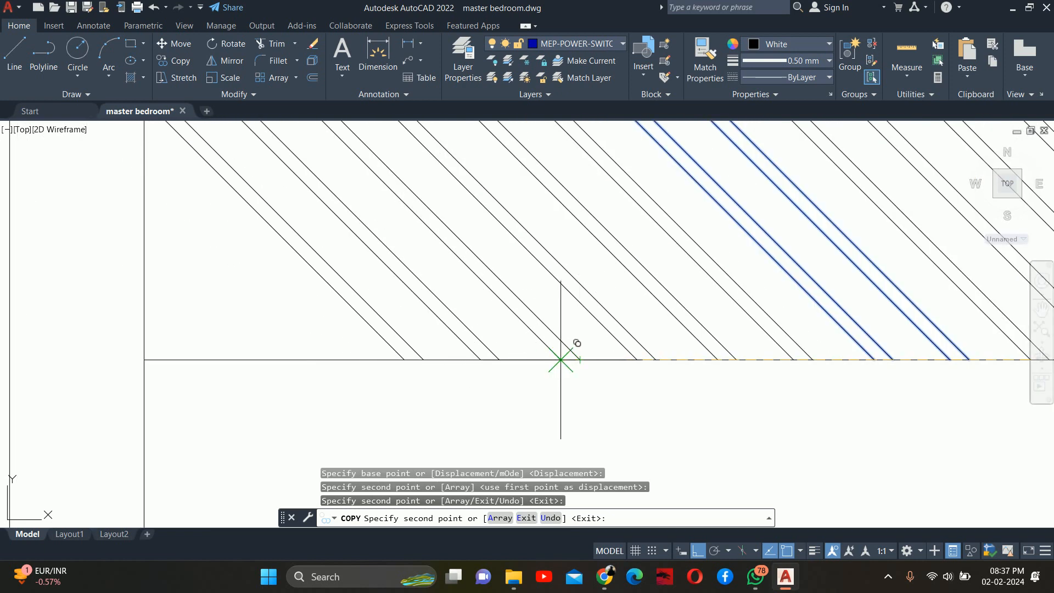
{"action": "left_click", "coordinate": [561, 359]}
{"action": "left_click", "coordinate": [384, 358]}
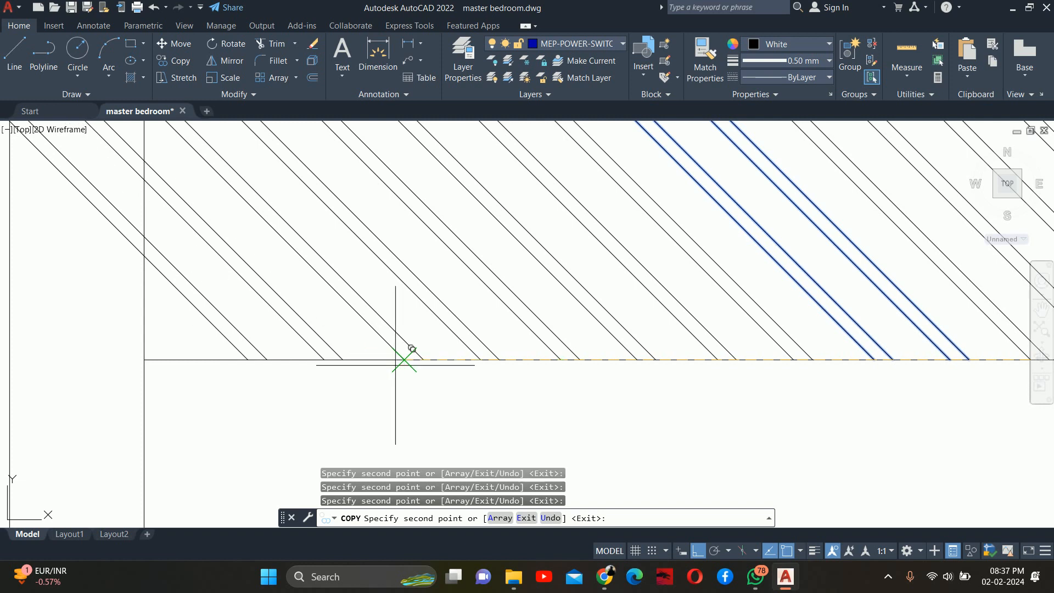
{"action": "middle_click_drag", "start_coordinate": [295, 301], "coordinate": [677, 433]}
{"action": "key", "text": "Escape"}
{"action": "key", "text": "Escape"}
{"action": "key", "text": "Escape"}
{"action": "key", "text": "Escape"}
Step: Trim the parts of the diagonals that project past the band's left vertical edge
{"action": "type", "text": "tr"}
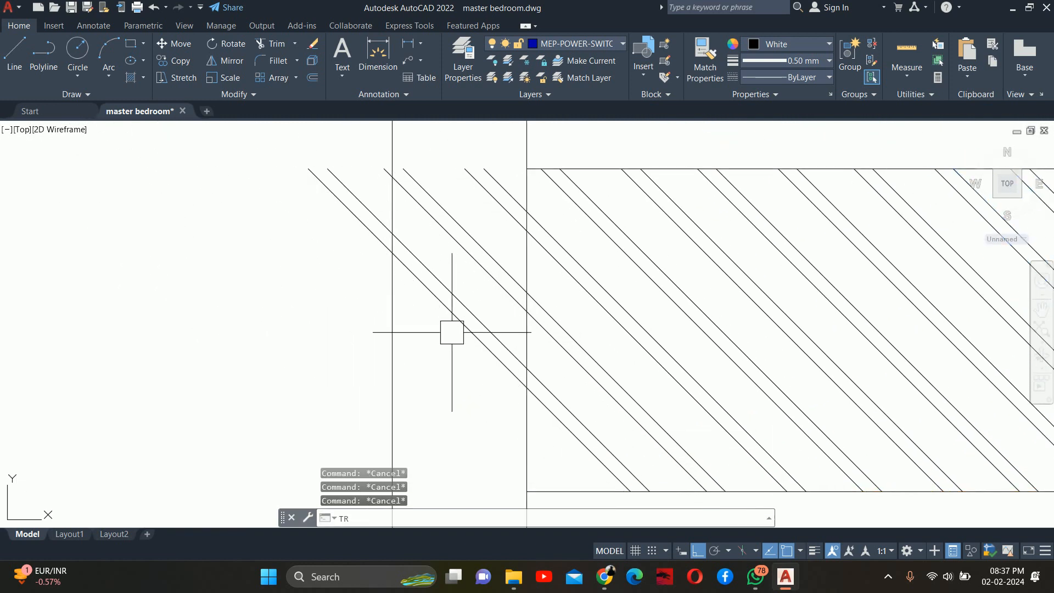
{"action": "key", "text": "Return"}
{"action": "key", "text": "Return"}
{"action": "left_click", "coordinate": [297, 200]}
{"action": "left_click", "coordinate": [339, 189]}
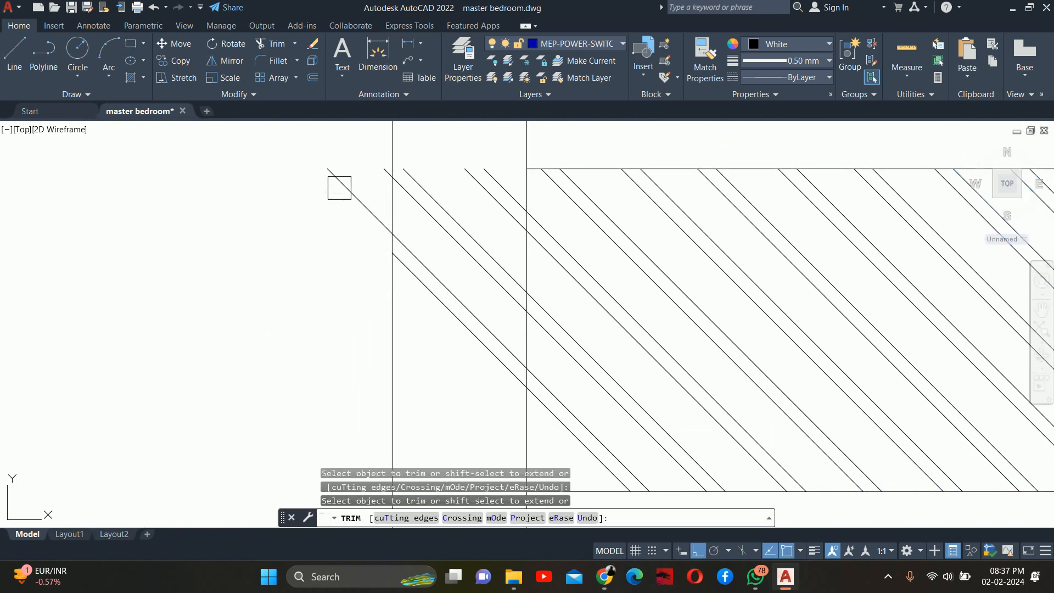
{"action": "scroll", "coordinate": [379, 177], "scroll_direction": "up", "scroll_amount": 2}
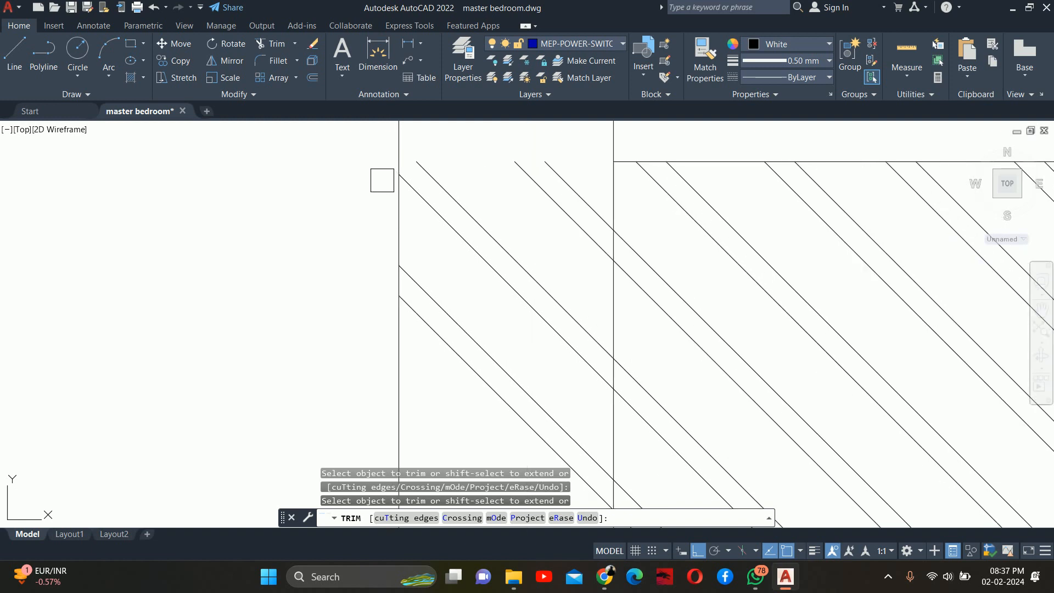
{"action": "left_click", "coordinate": [523, 430]}
{"action": "left_click", "coordinate": [512, 453]}
{"action": "key", "text": "Escape"}
{"action": "key", "text": "Escape"}
{"action": "key", "text": "Escape"}
{"action": "scroll", "coordinate": [574, 203], "scroll_direction": "down", "scroll_amount": 5}
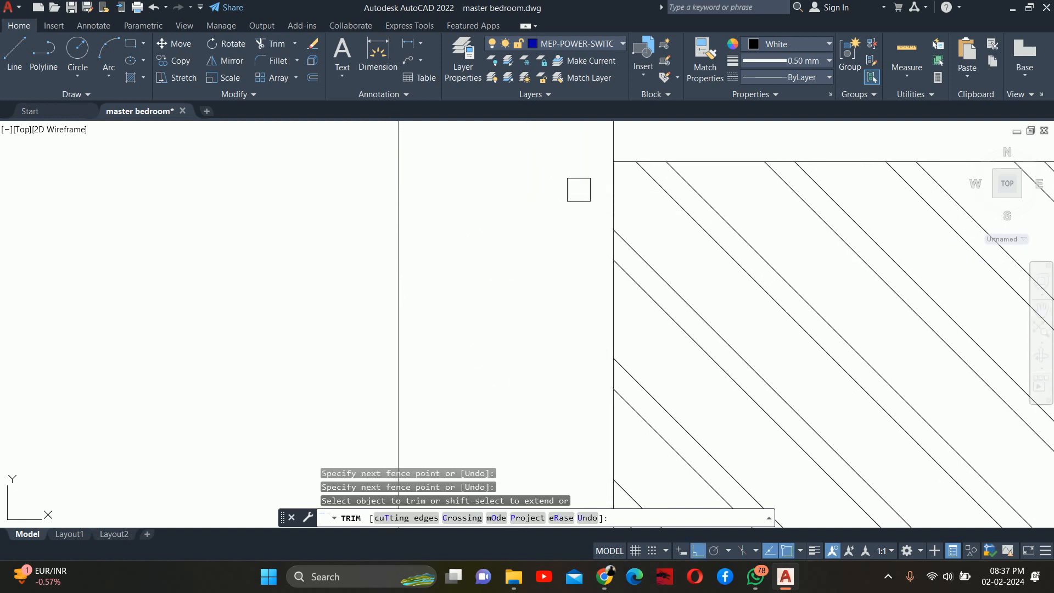
Step: Mirror all diagonals of the left half across the vertical divider into the right half, keeping the originals
{"action": "scroll", "coordinate": [698, 233], "scroll_direction": "up", "scroll_amount": 5}
{"action": "type", "text": "mi"}
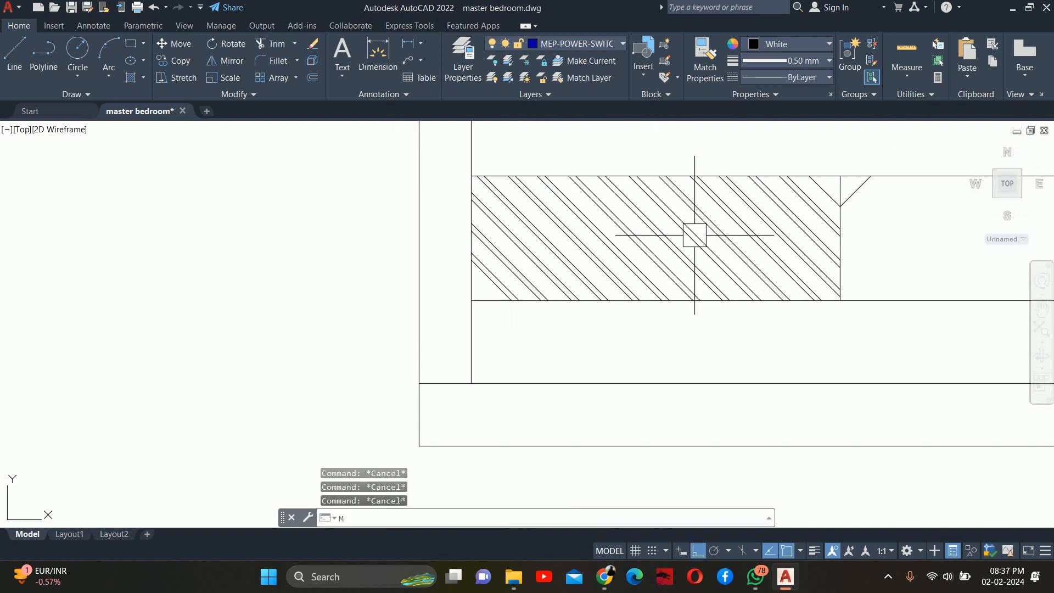
{"action": "key", "text": "Return"}
{"action": "scroll", "coordinate": [818, 216], "scroll_direction": "up", "scroll_amount": 4}
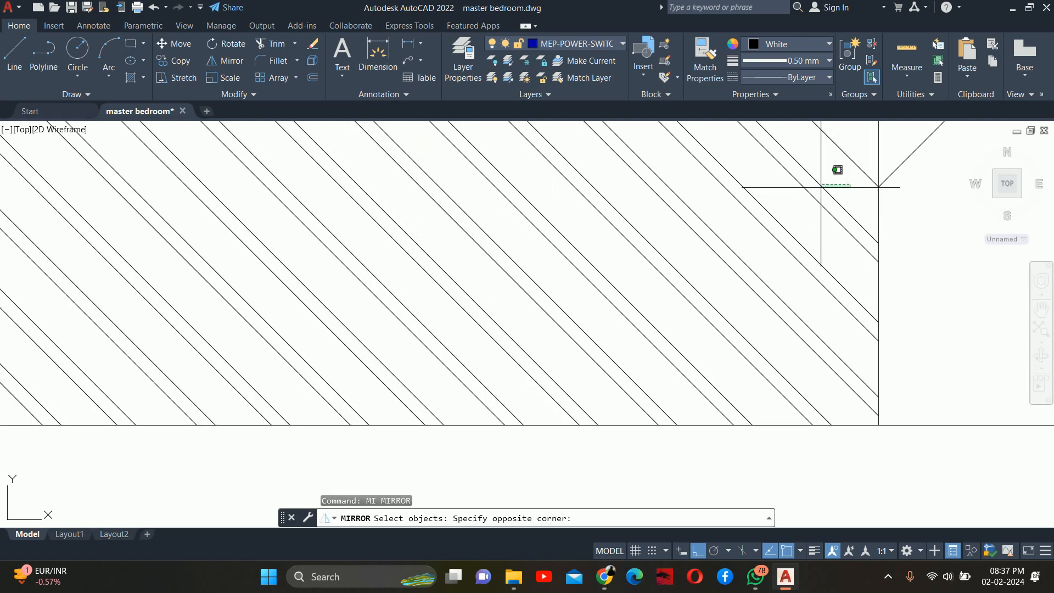
{"action": "scroll", "coordinate": [837, 170], "scroll_direction": "down", "scroll_amount": 5}
{"action": "scroll", "coordinate": [486, 230], "scroll_direction": "up", "scroll_amount": 2}
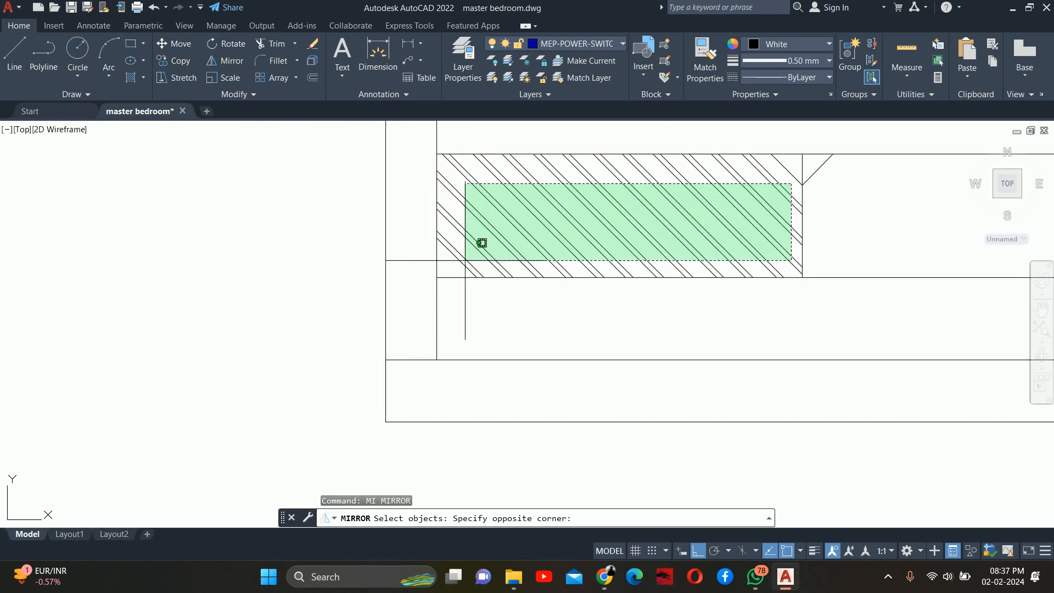
{"action": "left_click", "coordinate": [462, 262]}
{"action": "scroll", "coordinate": [422, 261], "scroll_direction": "up", "scroll_amount": 6}
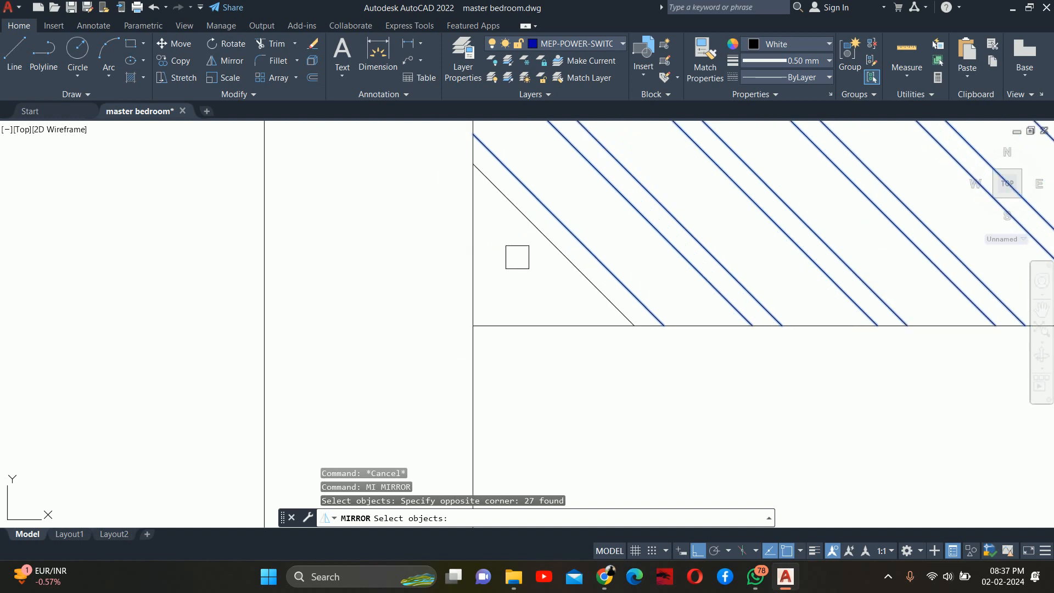
{"action": "left_click", "coordinate": [506, 186]}
{"action": "scroll", "coordinate": [506, 181], "scroll_direction": "down", "scroll_amount": 8}
{"action": "middle_click_drag", "start_coordinate": [714, 126], "coordinate": [527, 360]}
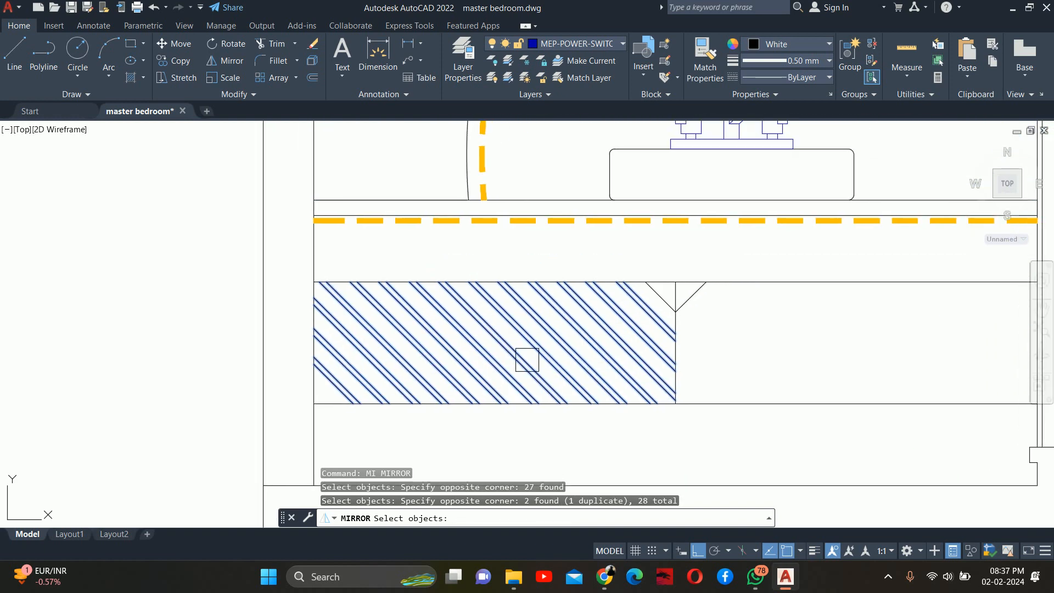
{"action": "scroll", "coordinate": [681, 258], "scroll_direction": "up", "scroll_amount": 3}
{"action": "key", "text": "Return"}
{"action": "left_click", "coordinate": [693, 290]}
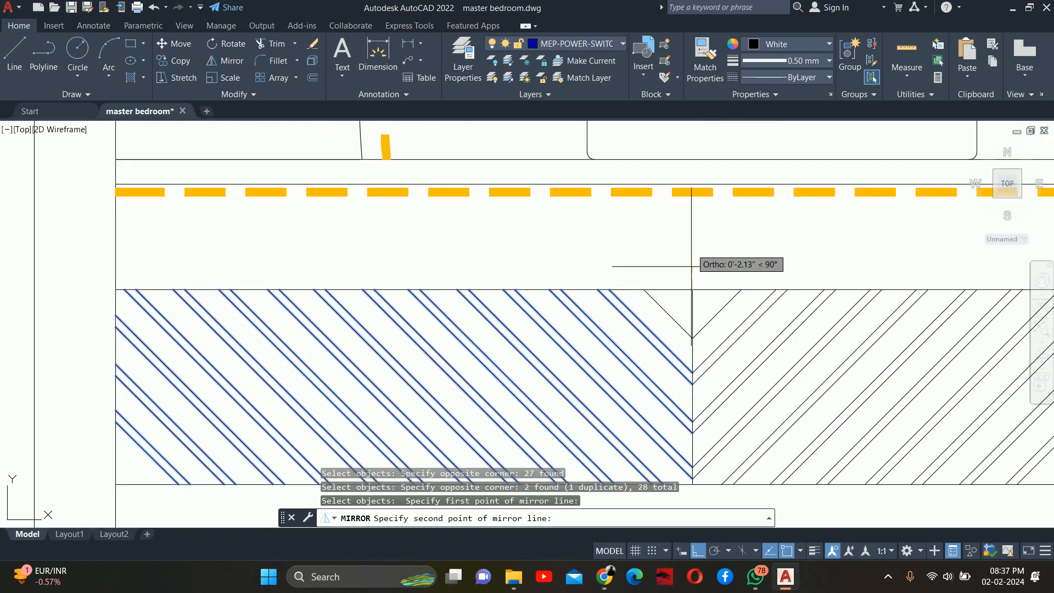
{"action": "left_click", "coordinate": [686, 246]}
{"action": "key", "text": "Return"}
{"action": "key", "text": "Escape"}
{"action": "key", "text": "Escape"}
{"action": "key", "text": "Escape"}
Step: Offset the floor line of the elevation's right-hand section upward by 3'6"
{"action": "scroll", "coordinate": [686, 246], "scroll_direction": "down", "scroll_amount": 5}
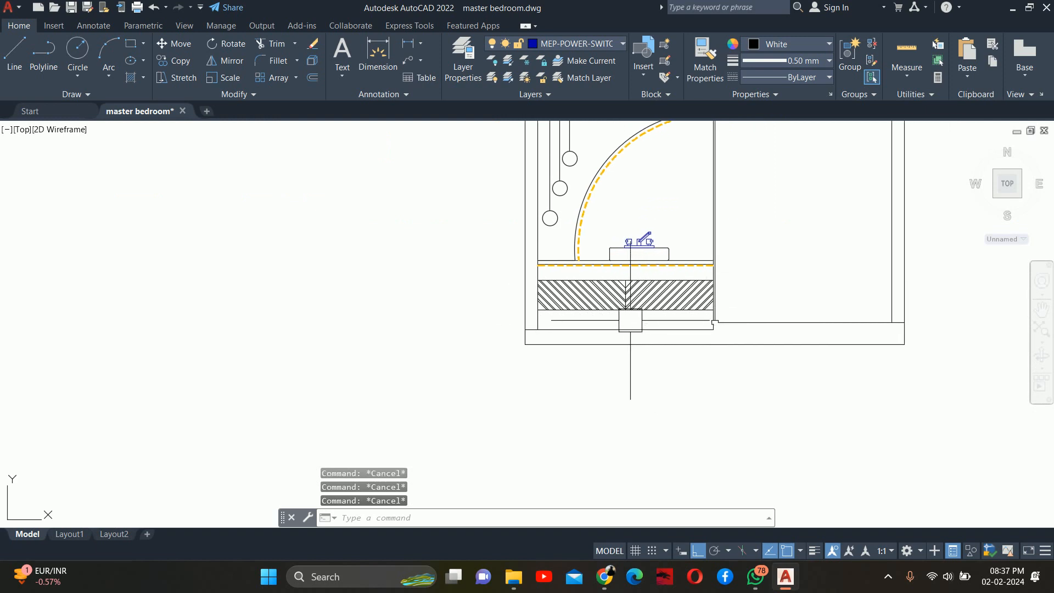
{"action": "scroll", "coordinate": [624, 341], "scroll_direction": "down", "scroll_amount": 4}
{"action": "scroll", "coordinate": [657, 331], "scroll_direction": "up", "scroll_amount": 2}
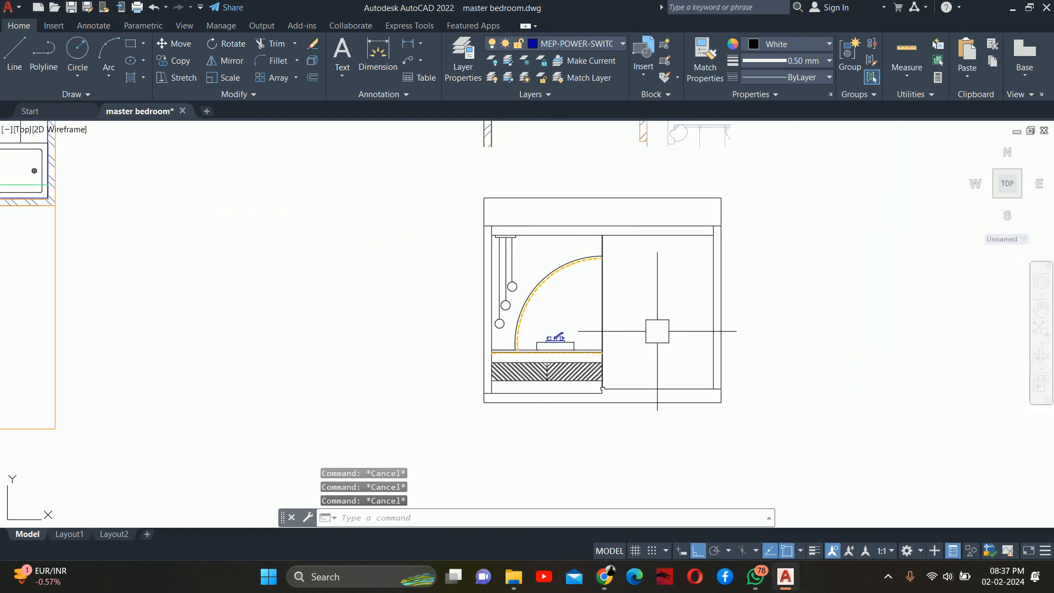
{"action": "middle_click_drag", "start_coordinate": [644, 317], "coordinate": [623, 324]}
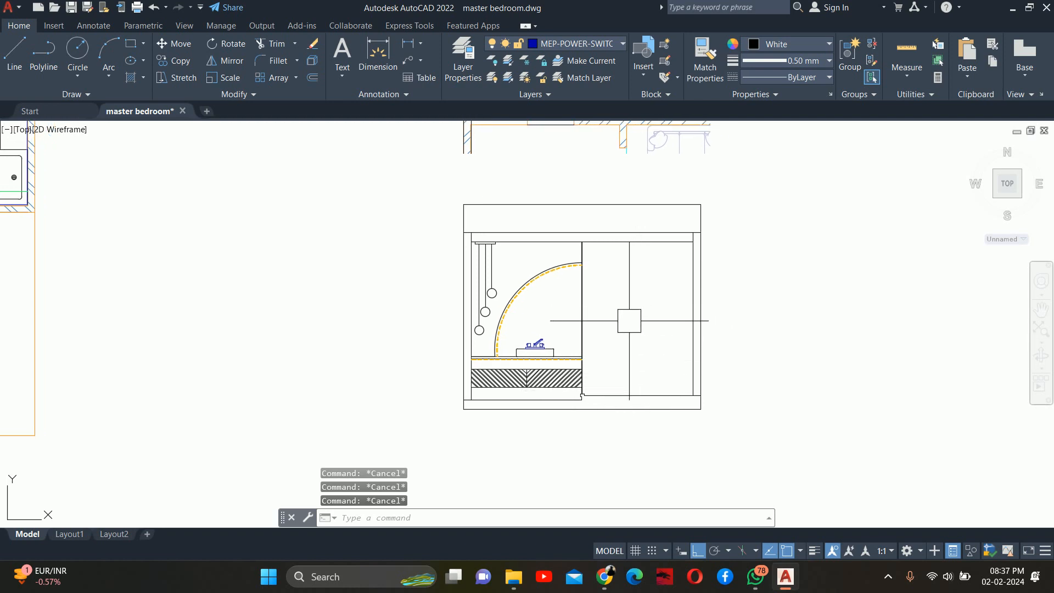
{"action": "key", "text": "Return"}
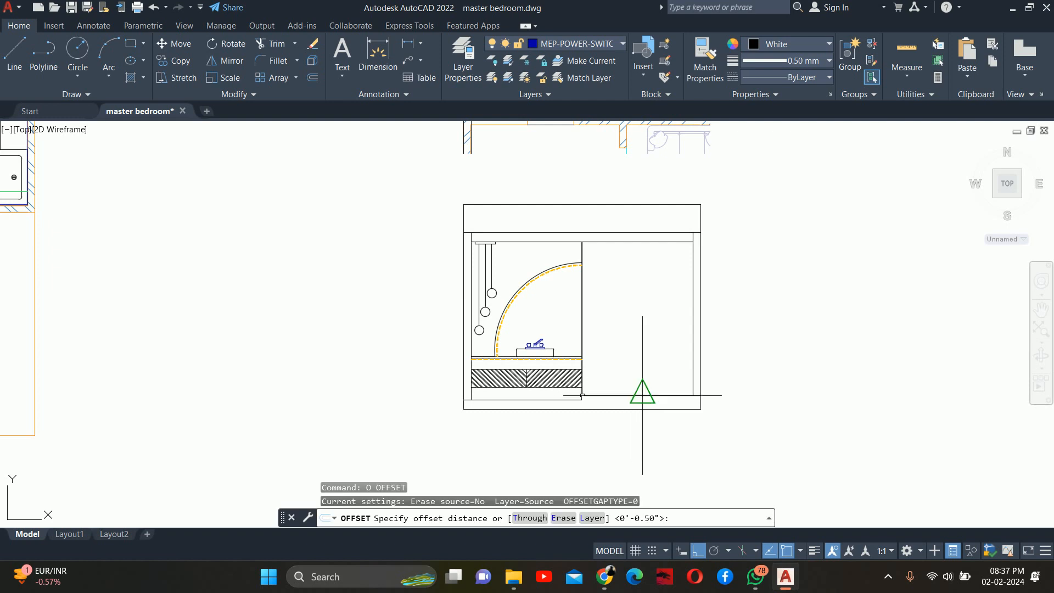
{"action": "scroll", "coordinate": [641, 393], "scroll_direction": "up", "scroll_amount": 2}
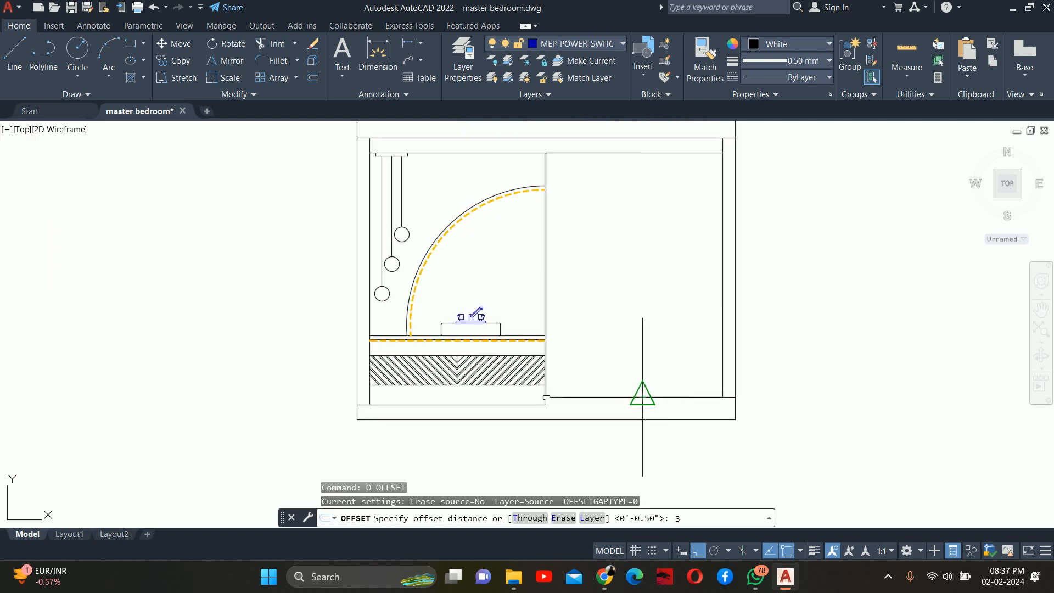
{"action": "key", "text": "Return"}
{"action": "scroll", "coordinate": [640, 394], "scroll_direction": "up", "scroll_amount": 2}
{"action": "left_click", "coordinate": [635, 394]}
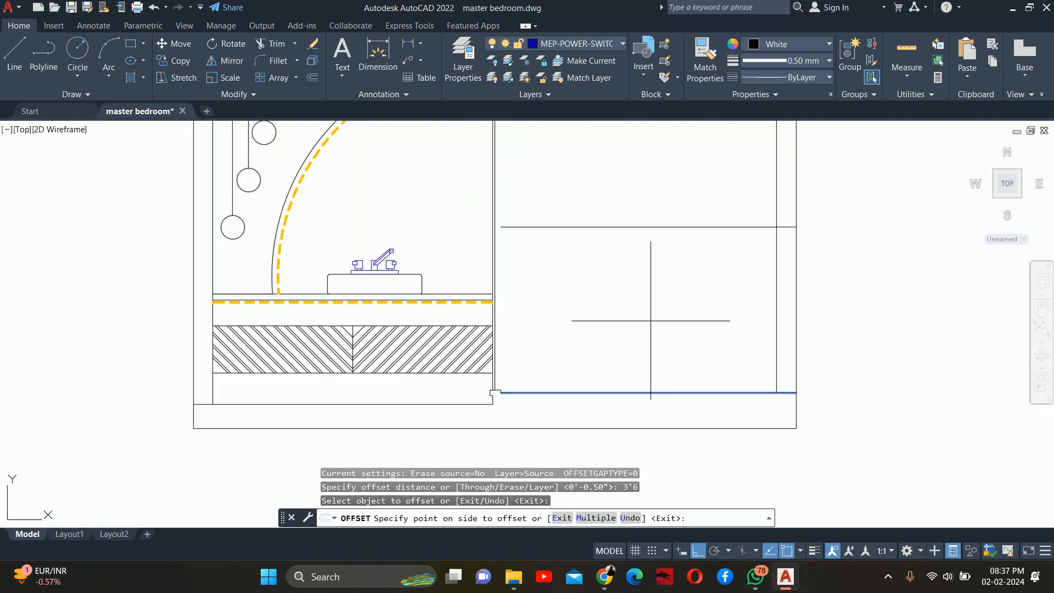
{"action": "left_click", "coordinate": [641, 309]}
{"action": "key", "text": "Escape"}
Step: Trim the part of the new horizontal line that extends past the right-hand section's inner right wall line
{"action": "middle_click_drag", "start_coordinate": [641, 315], "coordinate": [631, 353]}
{"action": "scroll", "coordinate": [633, 357], "scroll_direction": "up", "scroll_amount": 2}
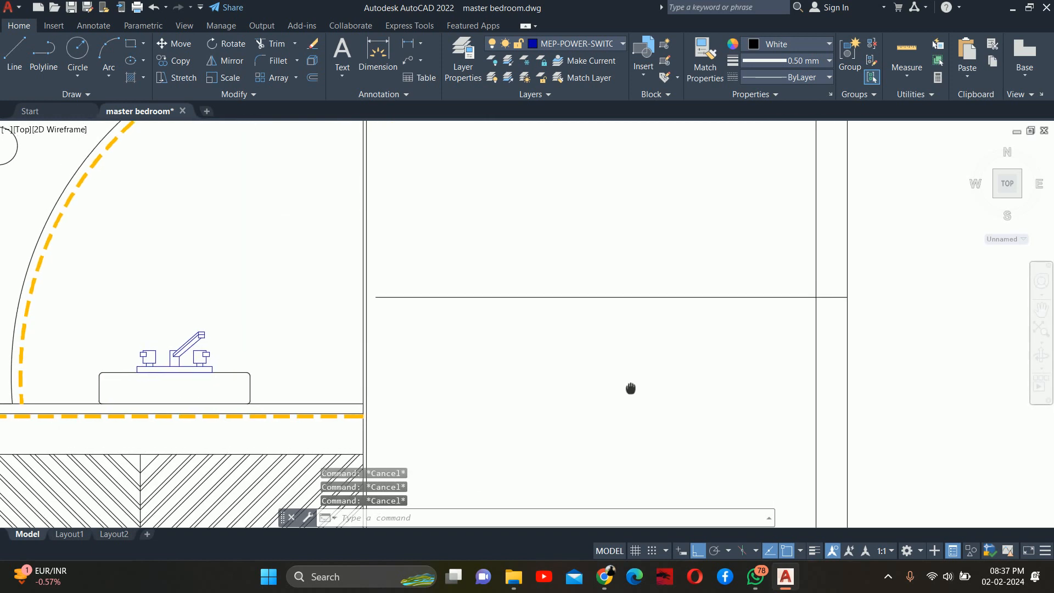
{"action": "type", "text": "tr"}
{"action": "key", "text": "Return"}
{"action": "scroll", "coordinate": [801, 294], "scroll_direction": "up", "scroll_amount": 1}
{"action": "scroll", "coordinate": [841, 293], "scroll_direction": "down", "scroll_amount": 2}
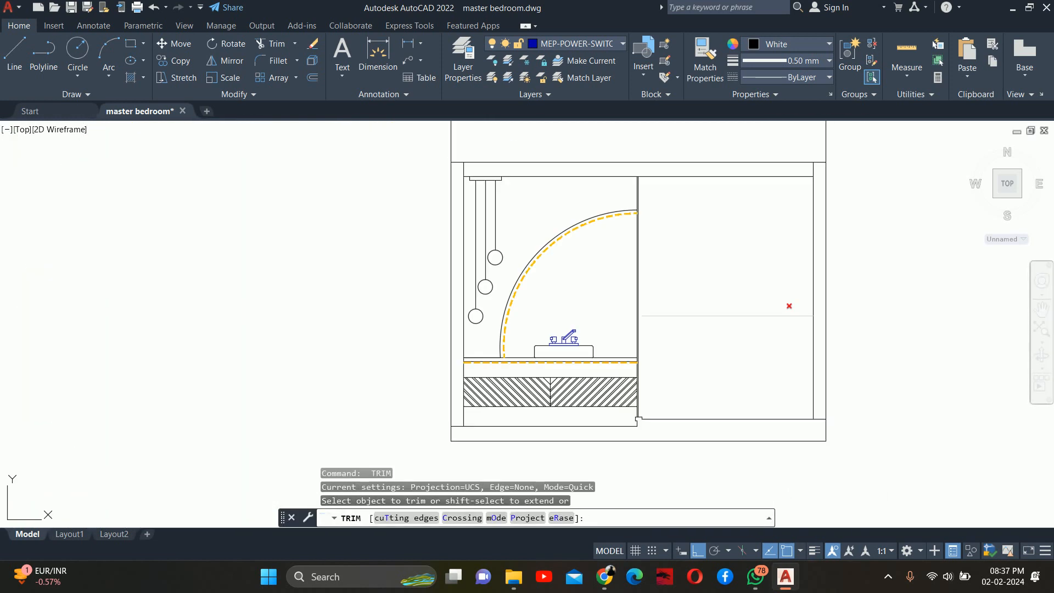
{"action": "key", "text": "Escape"}
{"action": "type", "text": "O"}
{"action": "key", "text": "Escape"}
Step: Draw a vertical construction line through the left edge of the bathtub area in the plan above the elevation
{"action": "scroll", "coordinate": [631, 387], "scroll_direction": "down", "scroll_amount": 1}
{"action": "scroll", "coordinate": [646, 316], "scroll_direction": "down", "scroll_amount": 1}
{"action": "key", "text": "Escape"}
{"action": "type", "text": "x"}
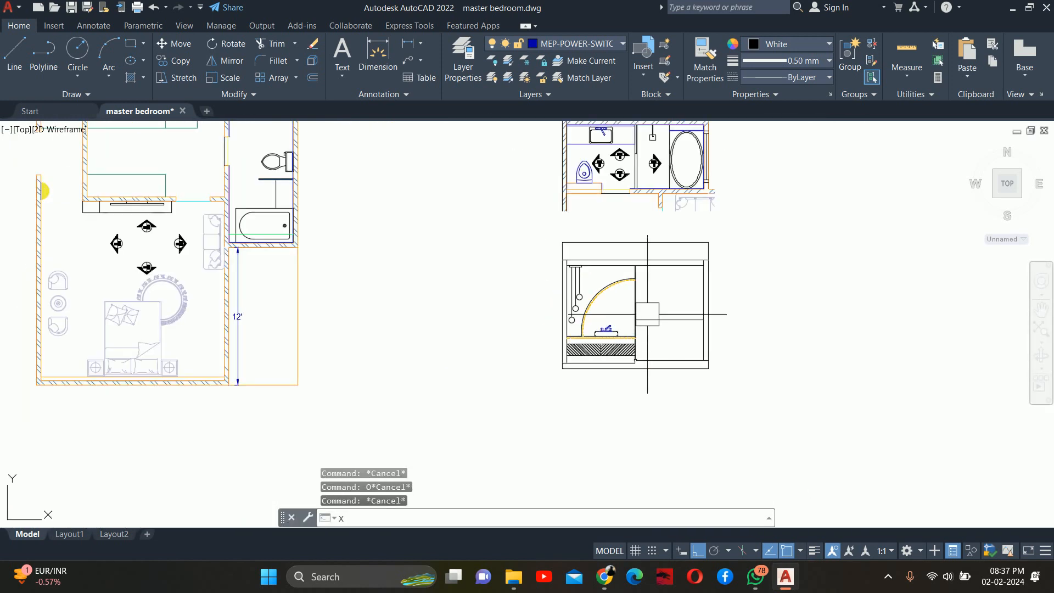
{"action": "type", "text": "l"}
{"action": "key", "text": "Return"}
{"action": "type", "text": "v"}
{"action": "key", "text": "Return"}
{"action": "scroll", "coordinate": [648, 313], "scroll_direction": "down", "scroll_amount": 2}
{"action": "scroll", "coordinate": [632, 308], "scroll_direction": "up", "scroll_amount": 5}
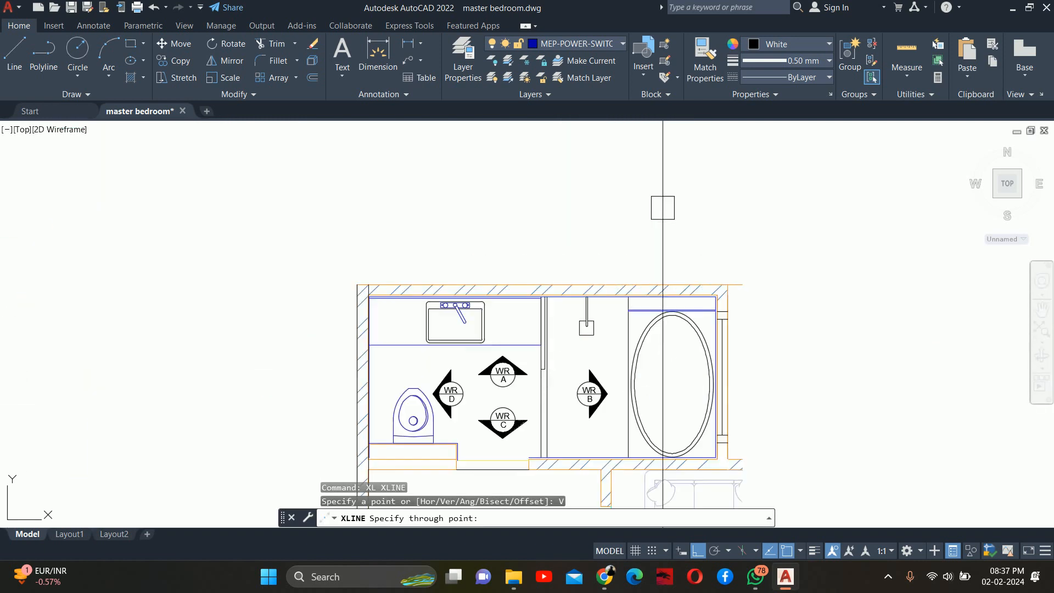
{"action": "left_click", "coordinate": [629, 311]}
{"action": "key", "text": "Escape"}
Step: Trim the horizontal line's portion to the left of the vertical construction line in the right-hand section
{"action": "scroll", "coordinate": [653, 343], "scroll_direction": "down", "scroll_amount": 2}
{"action": "middle_click_drag", "start_coordinate": [653, 336], "coordinate": [656, 201]}
{"action": "scroll", "coordinate": [661, 345], "scroll_direction": "up", "scroll_amount": 4}
{"action": "scroll", "coordinate": [653, 329], "scroll_direction": "up", "scroll_amount": 2}
{"action": "key", "text": "Escape"}
{"action": "middle_click_drag", "start_coordinate": [621, 379], "coordinate": [601, 235]}
{"action": "key", "text": "Escape"}
{"action": "type", "text": "tr"}
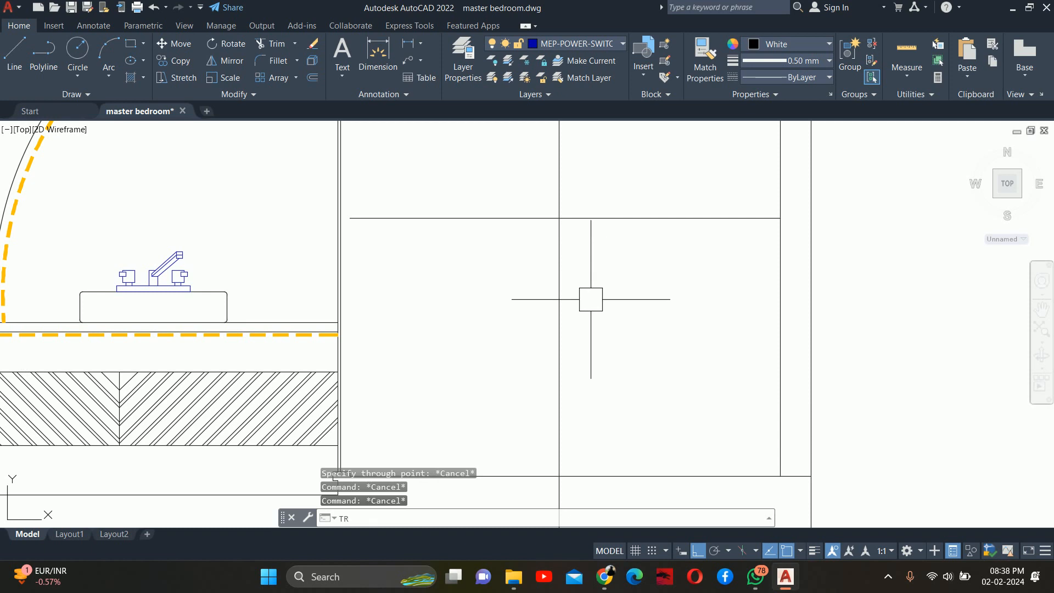
{"action": "key", "text": "Return"}
{"action": "left_click", "coordinate": [474, 201]}
{"action": "left_click", "coordinate": [494, 266]}
Step: Trim the vertical construction line below the floor line and above the right-hand section's ceiling line
{"action": "scroll", "coordinate": [500, 269], "scroll_direction": "down", "scroll_amount": 2}
{"action": "middle_click_drag", "start_coordinate": [506, 267], "coordinate": [501, 159]}
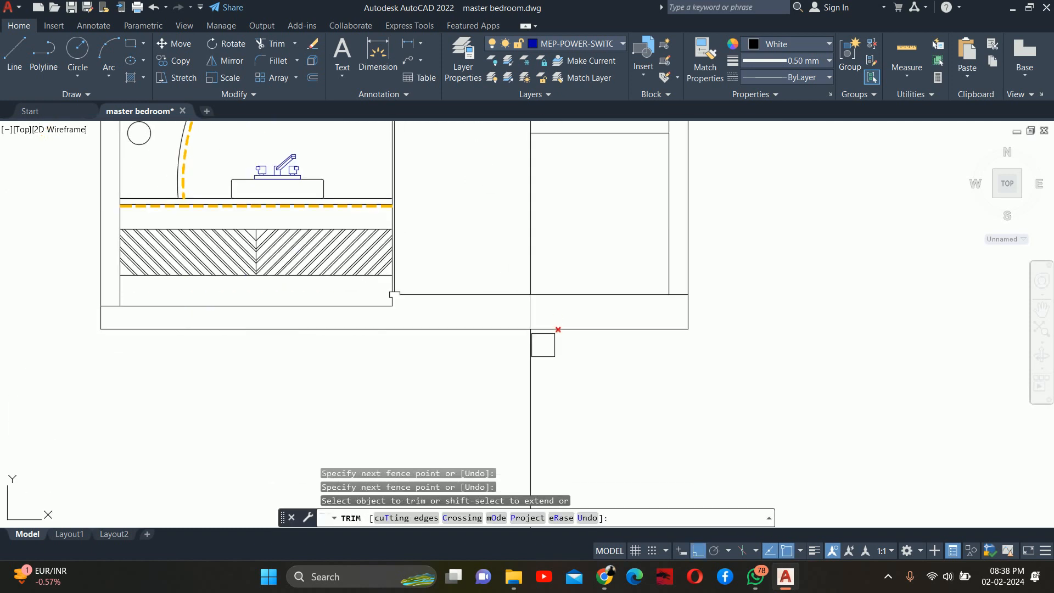
{"action": "left_click", "coordinate": [540, 378]}
{"action": "scroll", "coordinate": [532, 325], "scroll_direction": "up", "scroll_amount": 3}
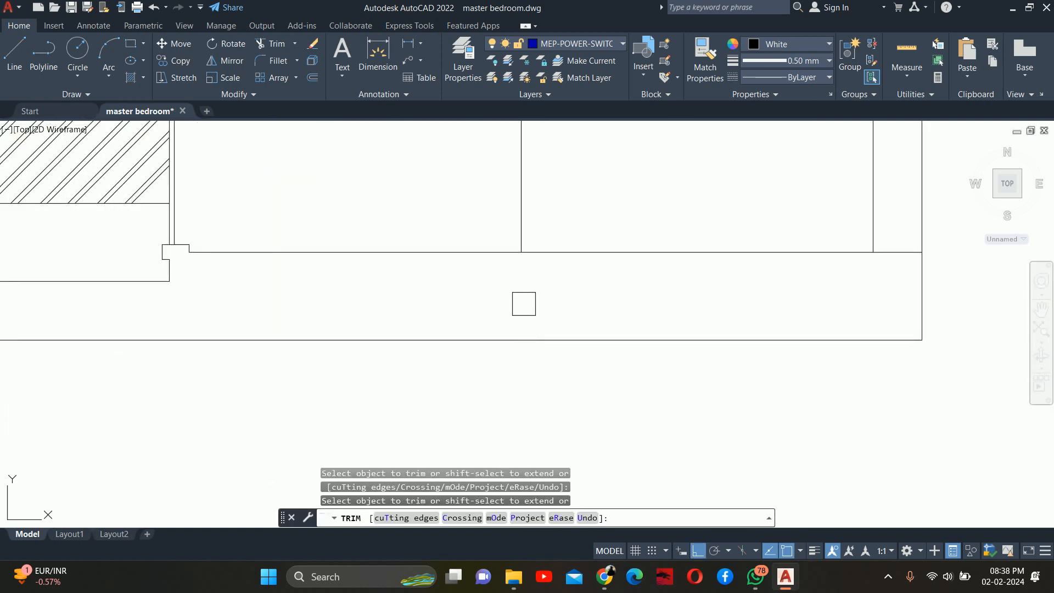
{"action": "scroll", "coordinate": [524, 304], "scroll_direction": "down", "scroll_amount": 4}
{"action": "middle_click_drag", "start_coordinate": [522, 263], "coordinate": [535, 326]}
{"action": "scroll", "coordinate": [537, 284], "scroll_direction": "up", "scroll_amount": 1}
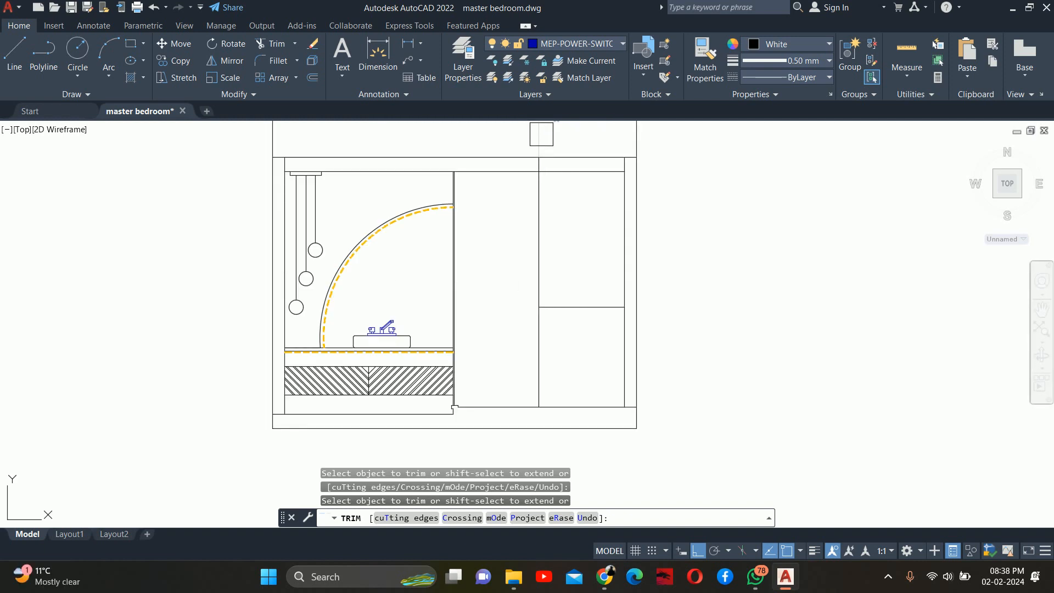
{"action": "scroll", "coordinate": [541, 148], "scroll_direction": "up", "scroll_amount": 6}
{"action": "left_click", "coordinate": [528, 200]}
{"action": "scroll", "coordinate": [576, 269], "scroll_direction": "down", "scroll_amount": 6}
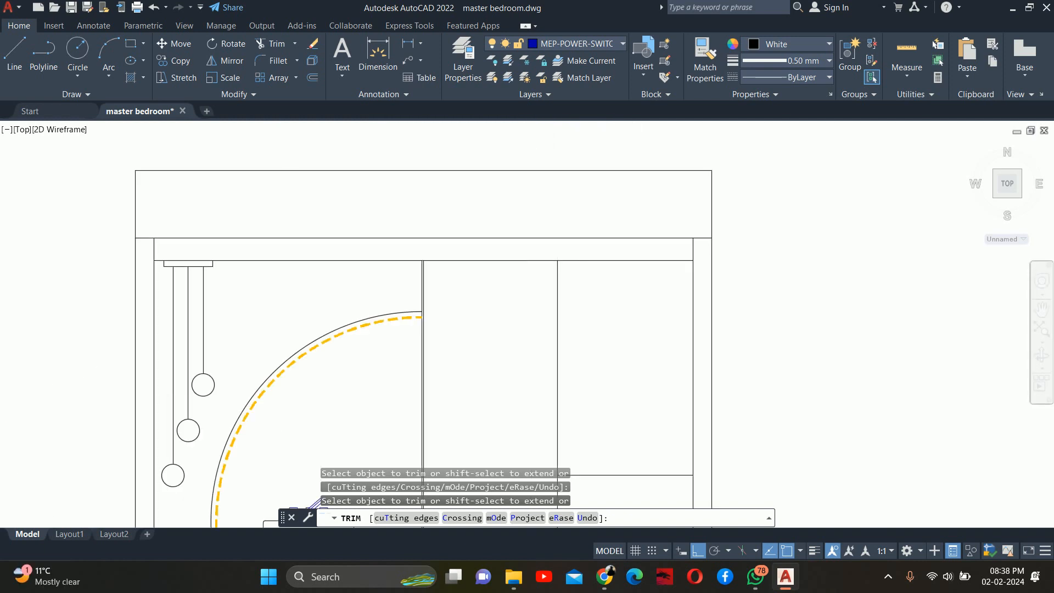
{"action": "middle_click_drag", "start_coordinate": [558, 308], "coordinate": [518, 168]}
{"action": "key", "text": "Escape"}
{"action": "key", "text": "Escape"}
{"action": "key", "text": "Escape"}
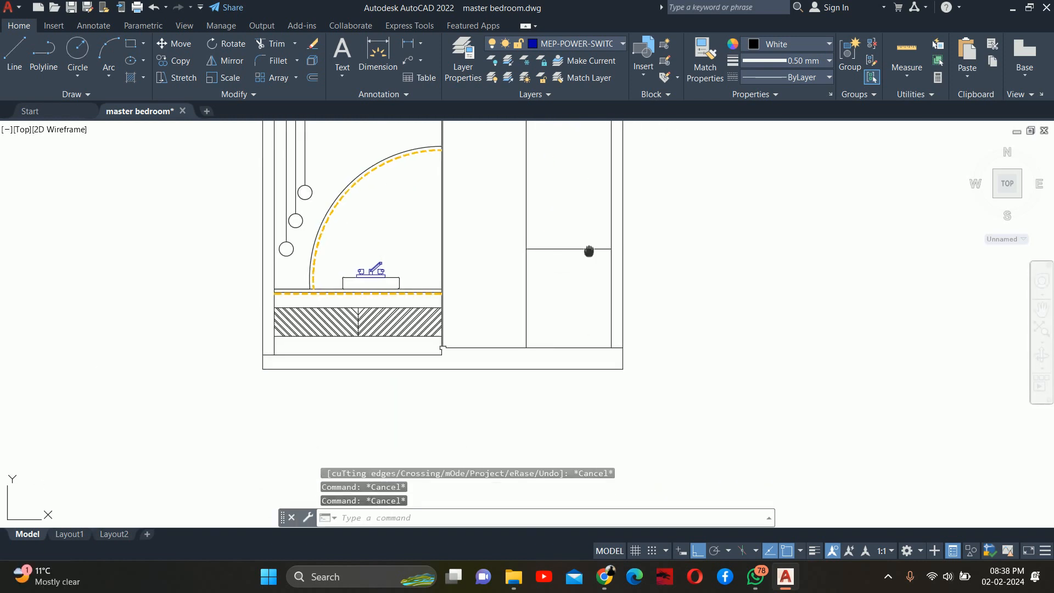
Step: Offset the short horizontal line in the right-hand section downward by 8"
{"action": "middle_click_drag", "start_coordinate": [588, 250], "coordinate": [580, 294]}
{"action": "type", "text": "o"}
{"action": "key", "text": "Return"}
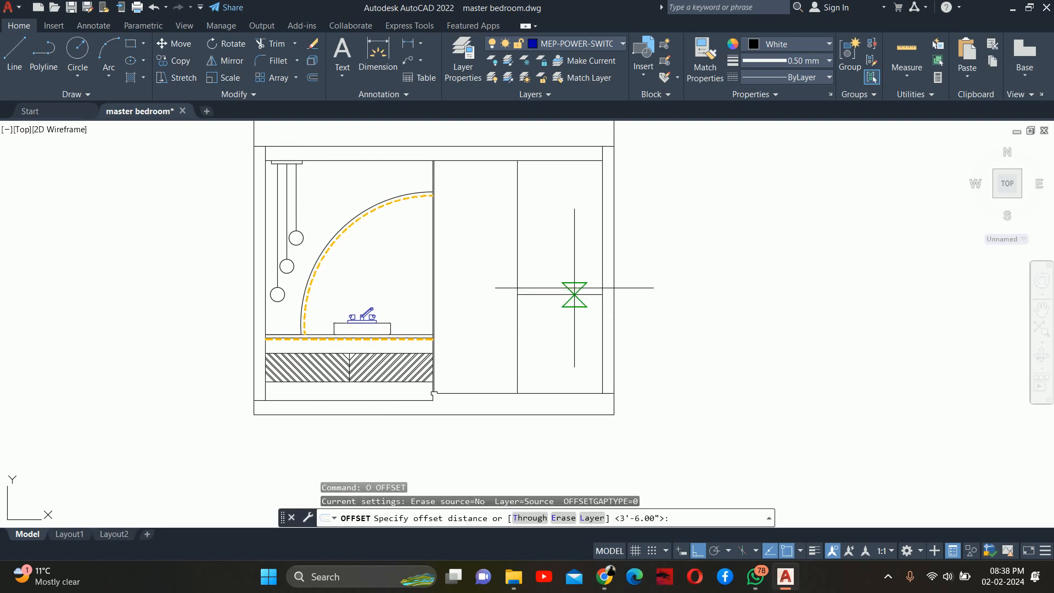
{"action": "key", "text": "Return"}
{"action": "scroll", "coordinate": [549, 290], "scroll_direction": "up", "scroll_amount": 4}
{"action": "left_click", "coordinate": [542, 303]}
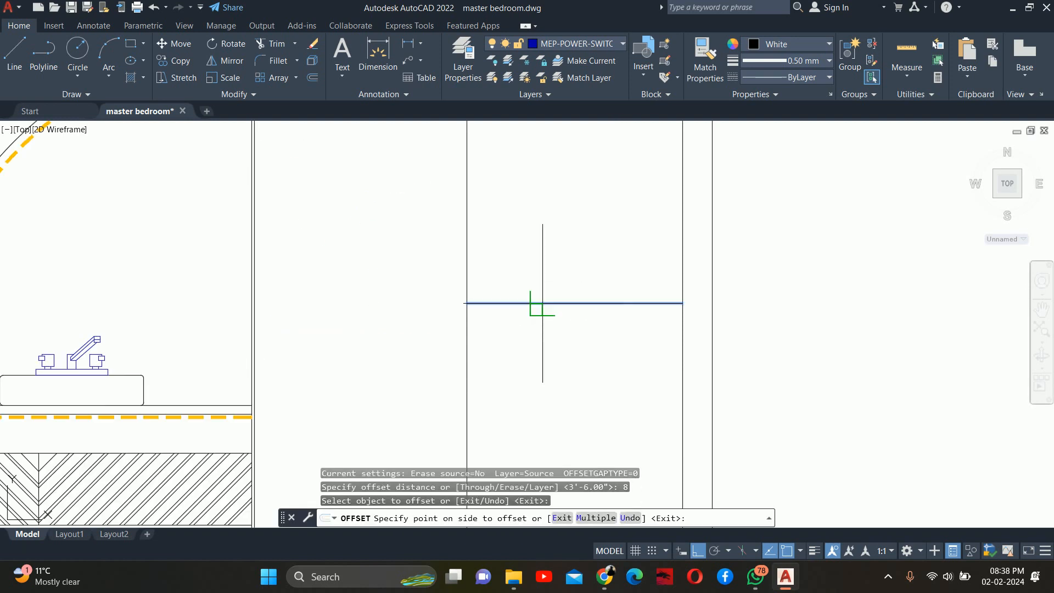
{"action": "left_click", "coordinate": [543, 370]}
{"action": "key", "text": "Escape"}
{"action": "key", "text": "Escape"}
{"action": "key", "text": "Escape"}
Step: Trim the vertical line above and below the two horizontal lines, keeping only the segment between them
{"action": "middle_click_drag", "start_coordinate": [540, 370], "coordinate": [542, 337]}
{"action": "type", "text": "tr"}
{"action": "key", "text": "Return"}
{"action": "left_click", "coordinate": [475, 375]}
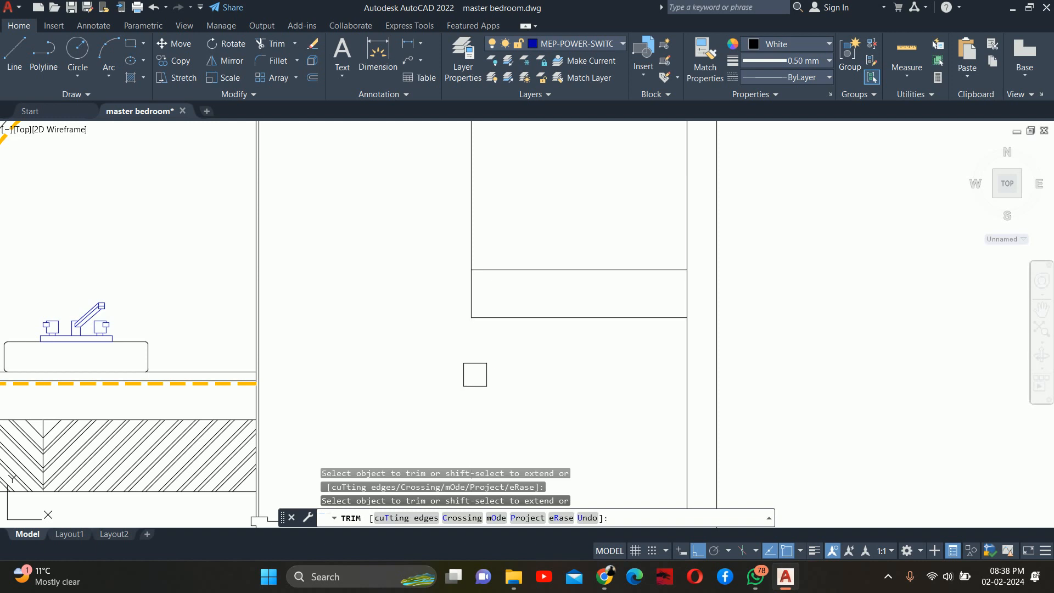
{"action": "key", "text": "Escape"}
Step: Offset the strip's left end line and the right inner wall line inward by 6" each
{"action": "type", "text": "o"}
{"action": "key", "text": "Return"}
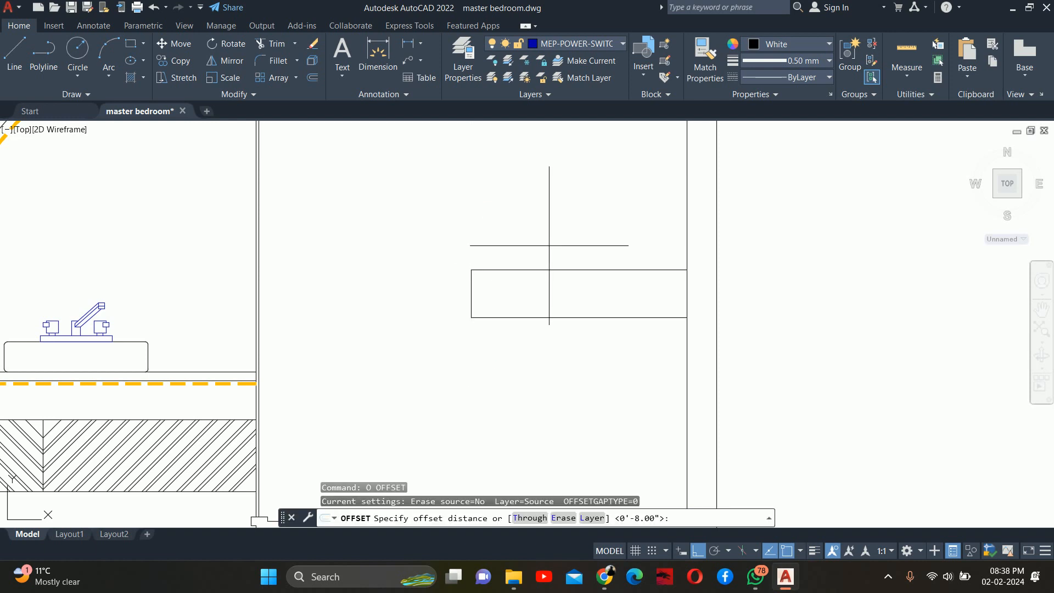
{"action": "type", "text": "6"}
{"action": "key", "text": "Return"}
{"action": "left_click", "coordinate": [474, 292]}
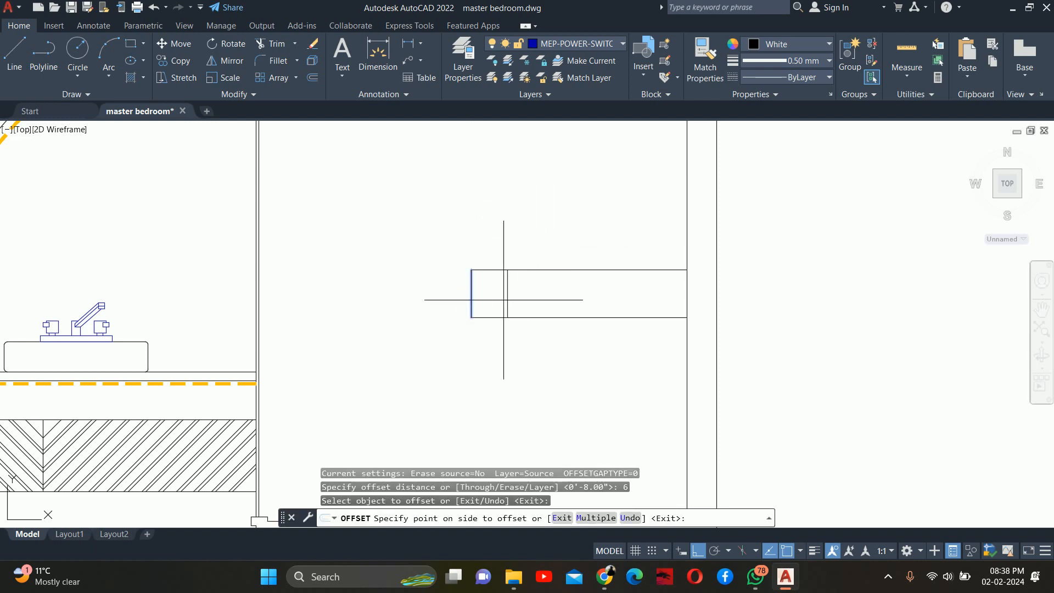
{"action": "left_click", "coordinate": [527, 296]}
{"action": "left_click", "coordinate": [686, 292]}
{"action": "key", "text": "Escape"}
Step: Trim the strip's projecting ends and the excess of the offset wall line to leave a closed rectangle
{"action": "type", "text": "tr"}
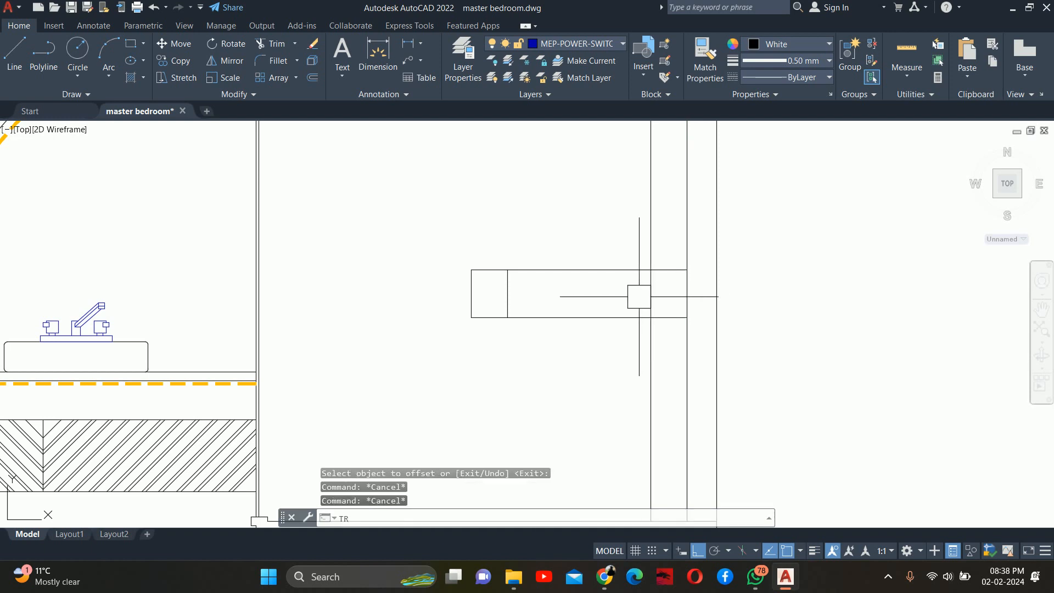
{"action": "key", "text": "Return"}
{"action": "left_click", "coordinate": [672, 331]}
{"action": "left_click", "coordinate": [669, 259]}
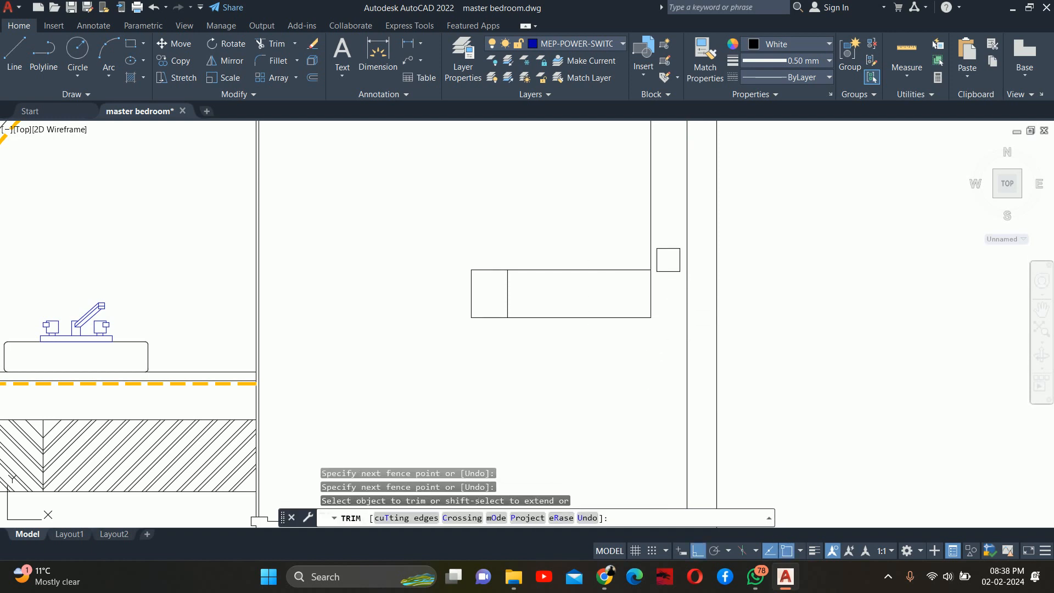
{"action": "left_click", "coordinate": [653, 258]}
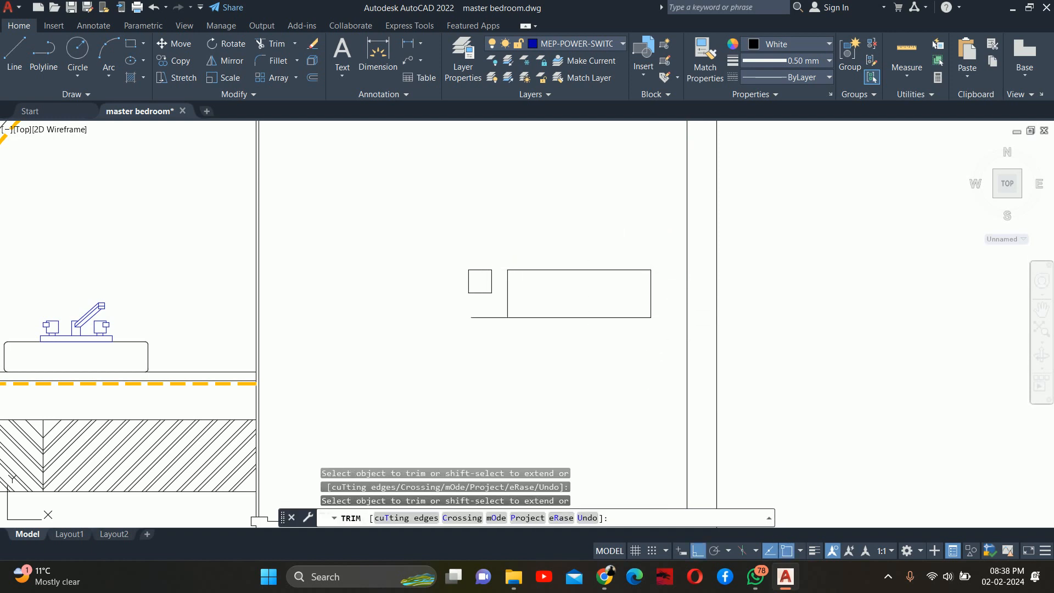
{"action": "left_click", "coordinate": [480, 316]}
{"action": "key", "text": "Escape"}
{"action": "key", "text": "Escape"}
{"action": "key", "text": "Escape"}
Step: Check the rectangle's width with a linear dimension on its lower edge, without placing the dimension
{"action": "type", "text": "dli"}
{"action": "key", "text": "Return"}
{"action": "key", "text": "Return"}
{"action": "left_click", "coordinate": [573, 311]}
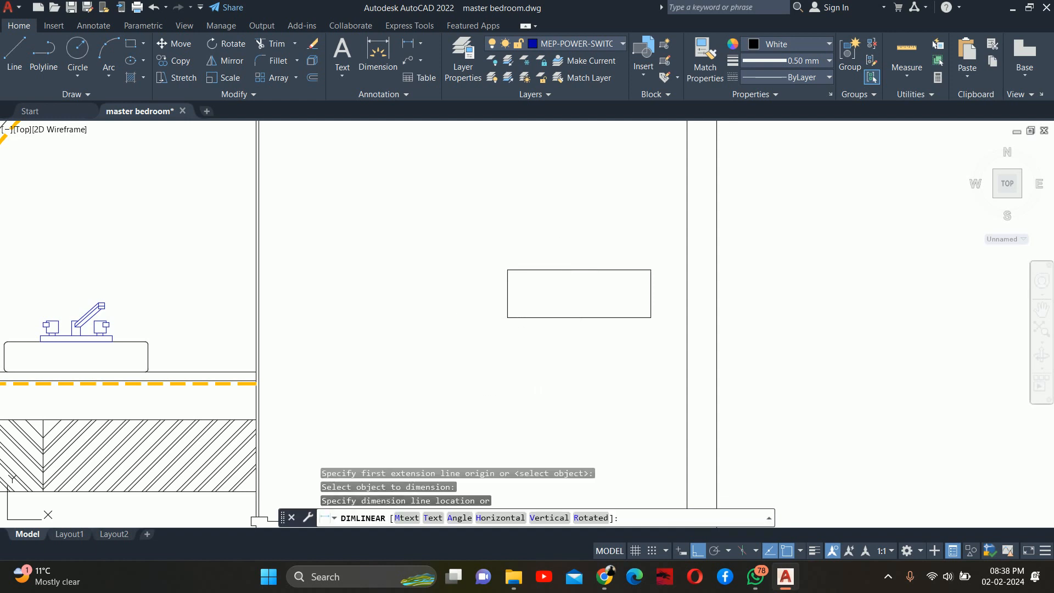
{"action": "key", "text": "Escape"}
Step: Stretch the rectangle's left end outward to the left by 3"
{"action": "type", "text": "s"}
{"action": "key", "text": "Return"}
{"action": "left_click", "coordinate": [547, 356]}
{"action": "left_click", "coordinate": [471, 209]}
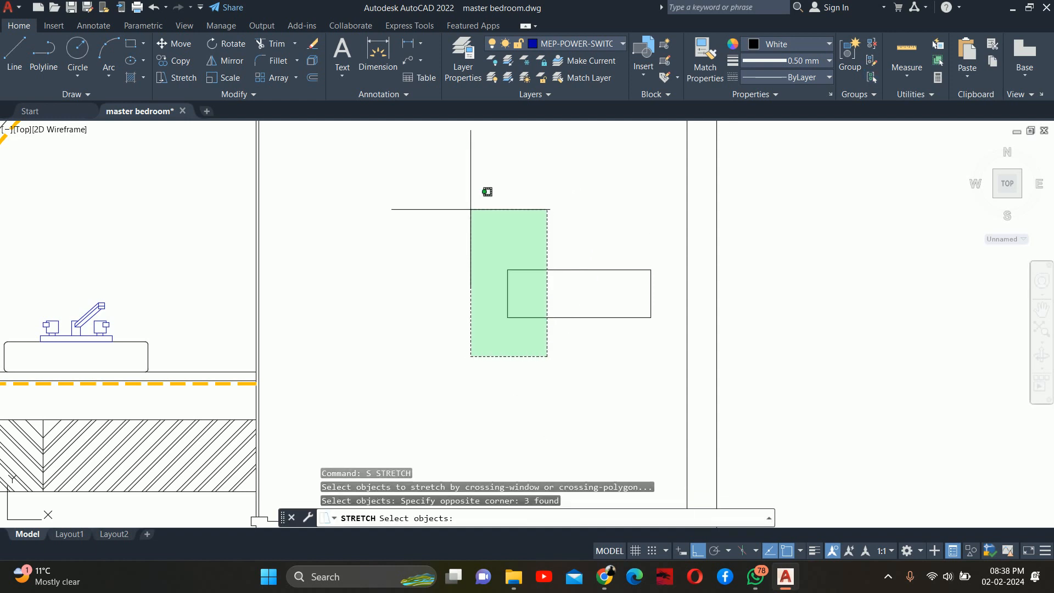
{"action": "key", "text": "Return"}
{"action": "left_click", "coordinate": [506, 211]}
{"action": "left_click", "coordinate": [488, 220]}
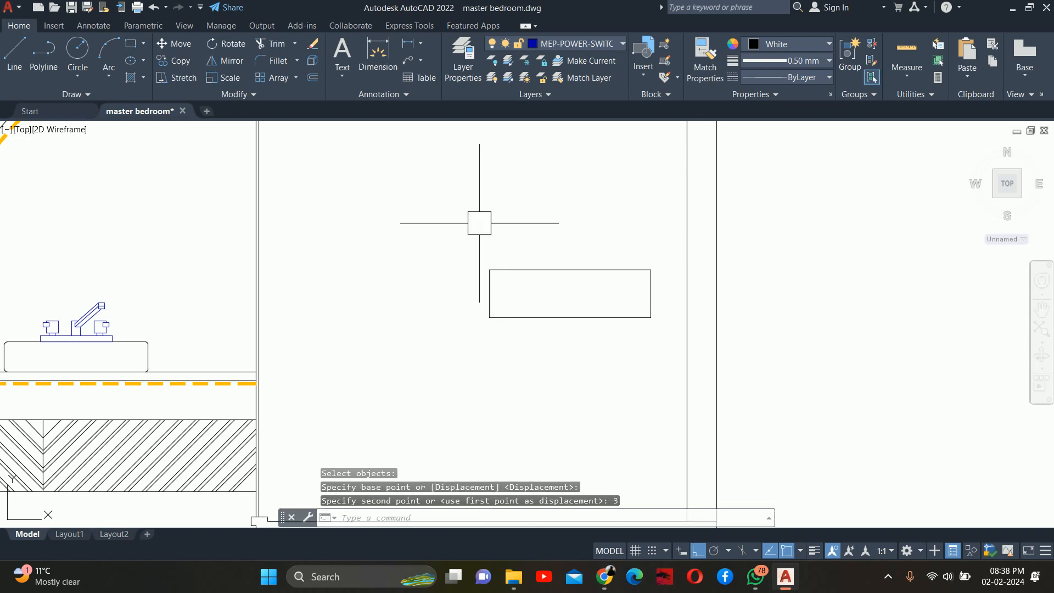
Step: Stretch the rectangle's right end outward to the right by 3"
{"action": "key", "text": "Return"}
{"action": "left_click", "coordinate": [615, 341]}
{"action": "key", "text": "Return"}
{"action": "left_click", "coordinate": [557, 367]}
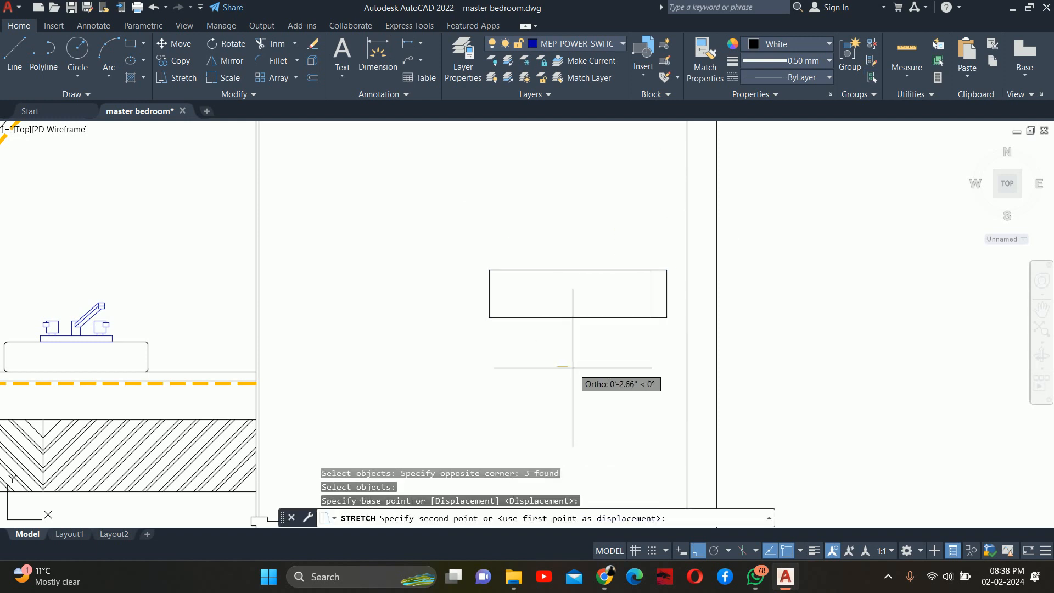
{"action": "key", "text": "Escape"}
{"action": "key", "text": "Escape"}
{"action": "key", "text": "Escape"}
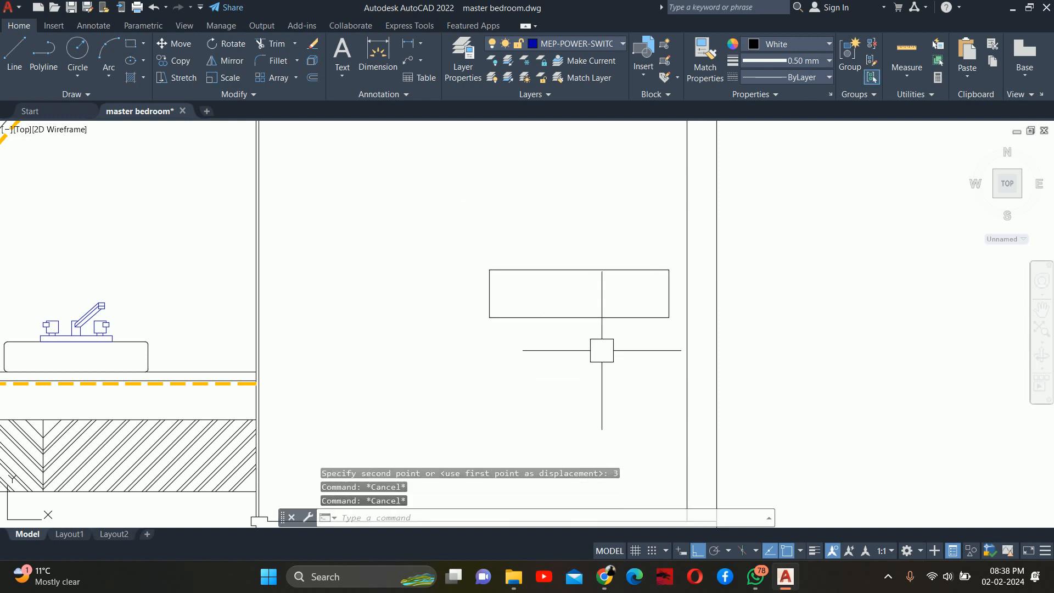
{"action": "scroll", "coordinate": [600, 296], "scroll_direction": "down", "scroll_amount": 5}
{"action": "middle_click_drag", "start_coordinate": [510, 302], "coordinate": [637, 311]}
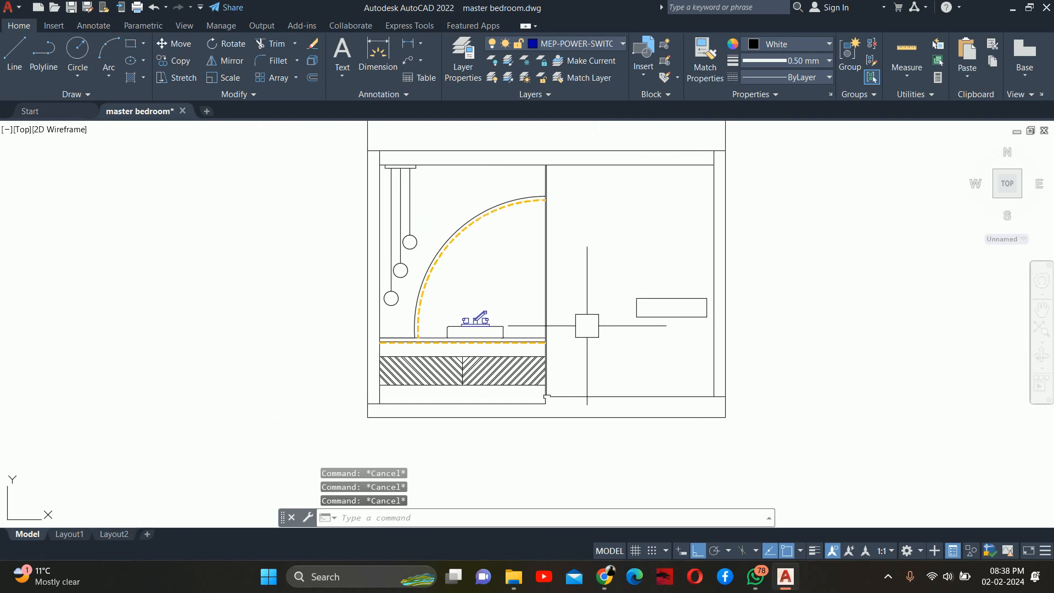
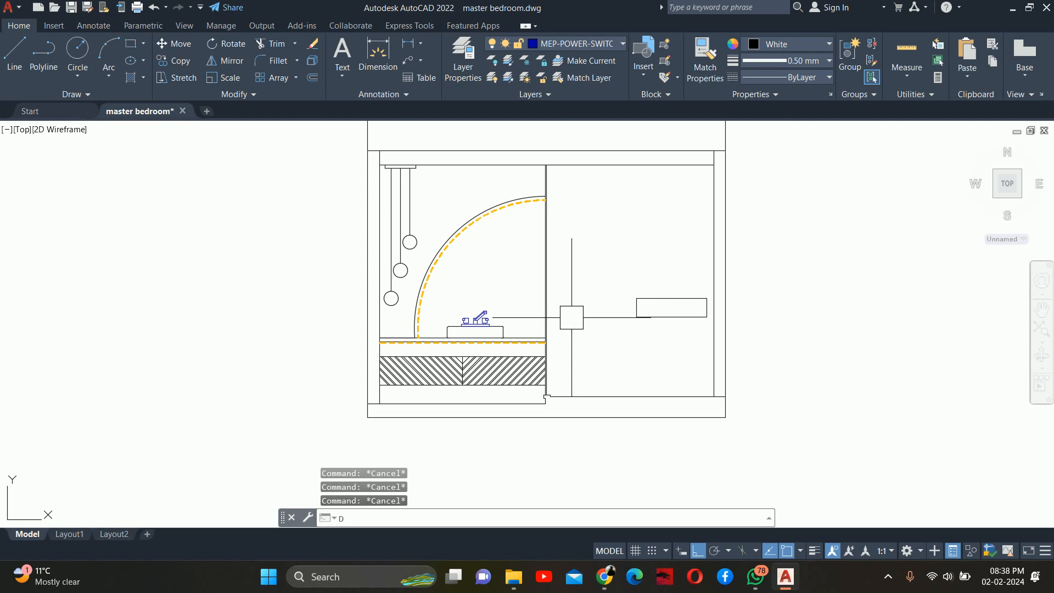
{"action": "type", "text": "C"}
{"action": "key", "text": "Return"}
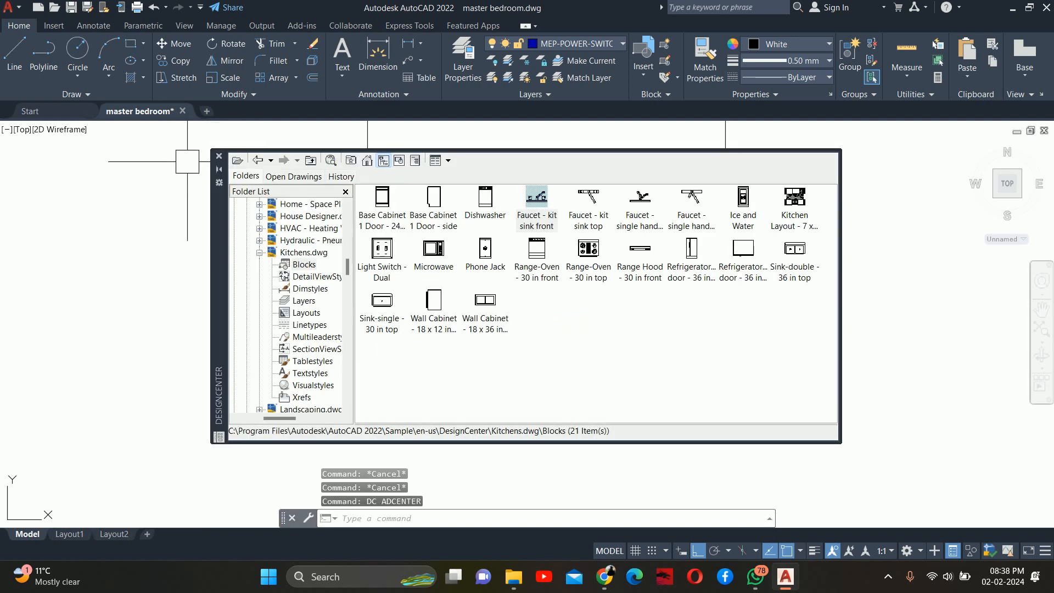
{"action": "left_click", "coordinate": [218, 156]}
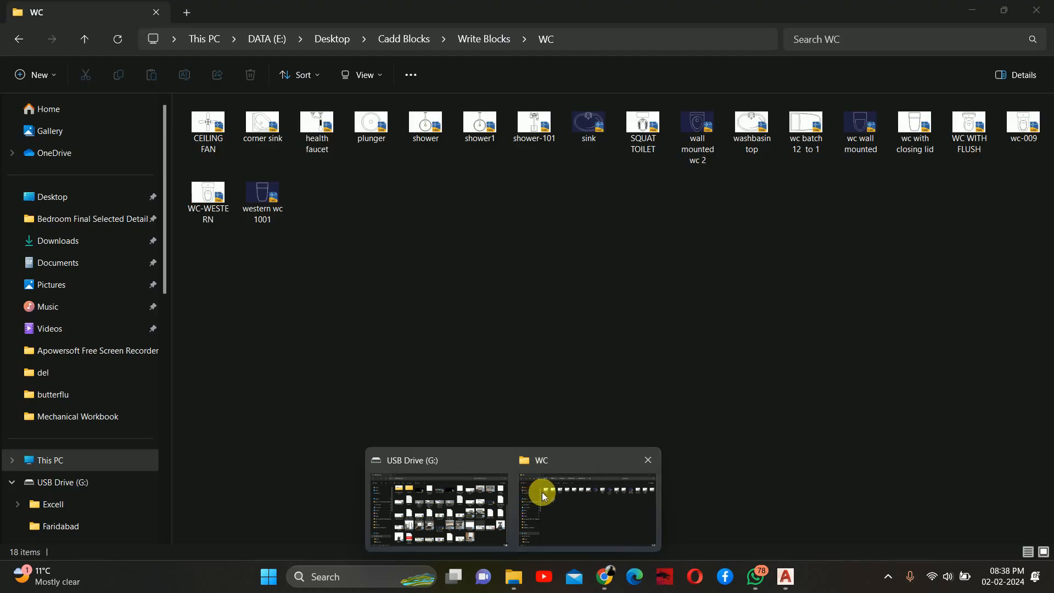
Step: Open the 05-01-WC drawing from the Cadd Blocks folder, look over its toilet blocks, and close it without saving
{"action": "left_click", "coordinate": [542, 492]}
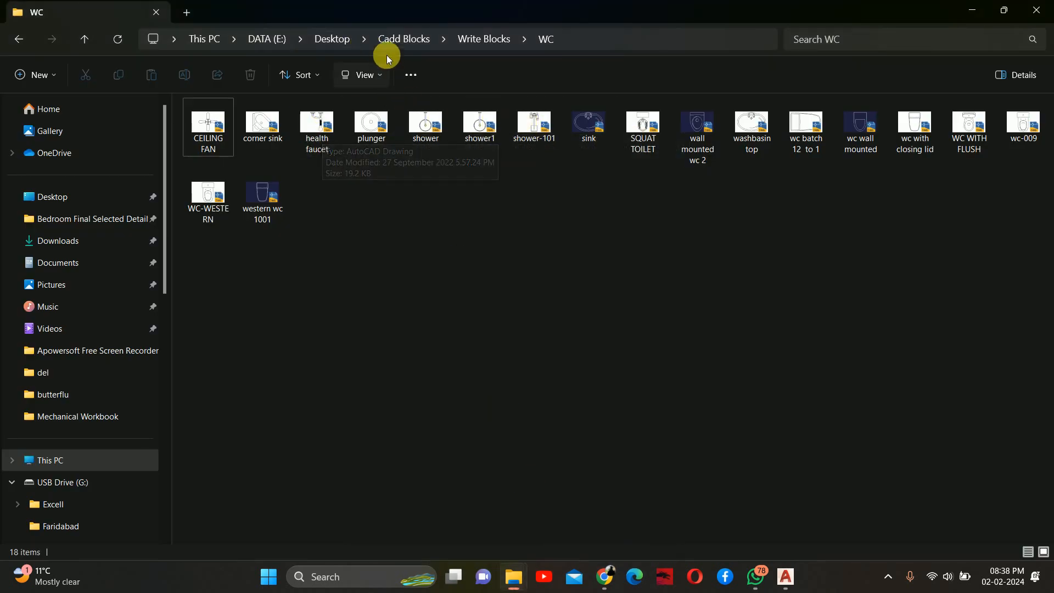
{"action": "left_click", "coordinate": [407, 39]}
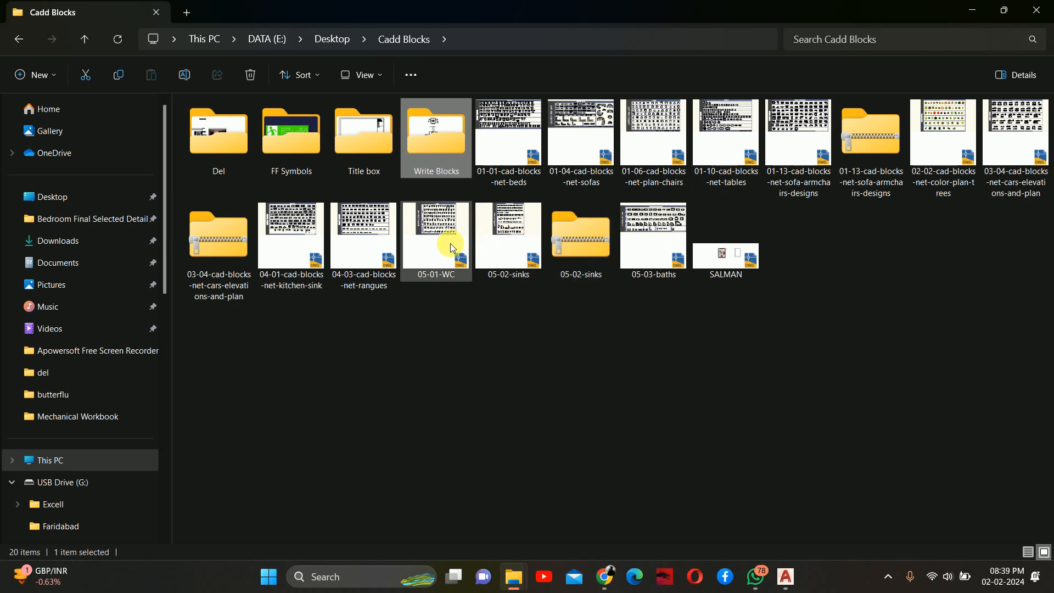
{"action": "double_click", "coordinate": [430, 220]}
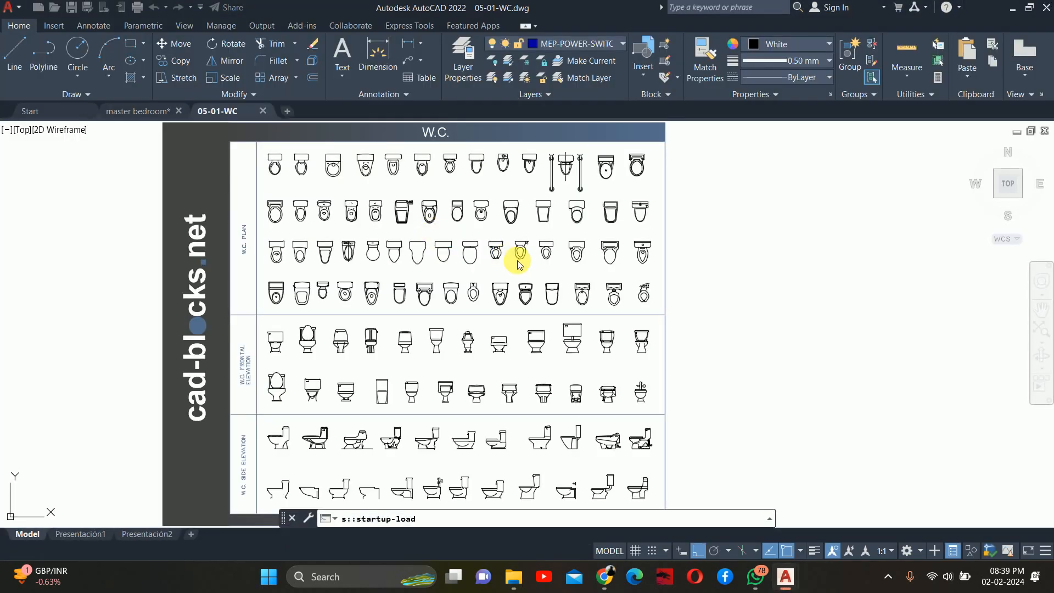
{"action": "scroll", "coordinate": [513, 259], "scroll_direction": "down", "scroll_amount": 2}
{"action": "left_click", "coordinate": [264, 111]}
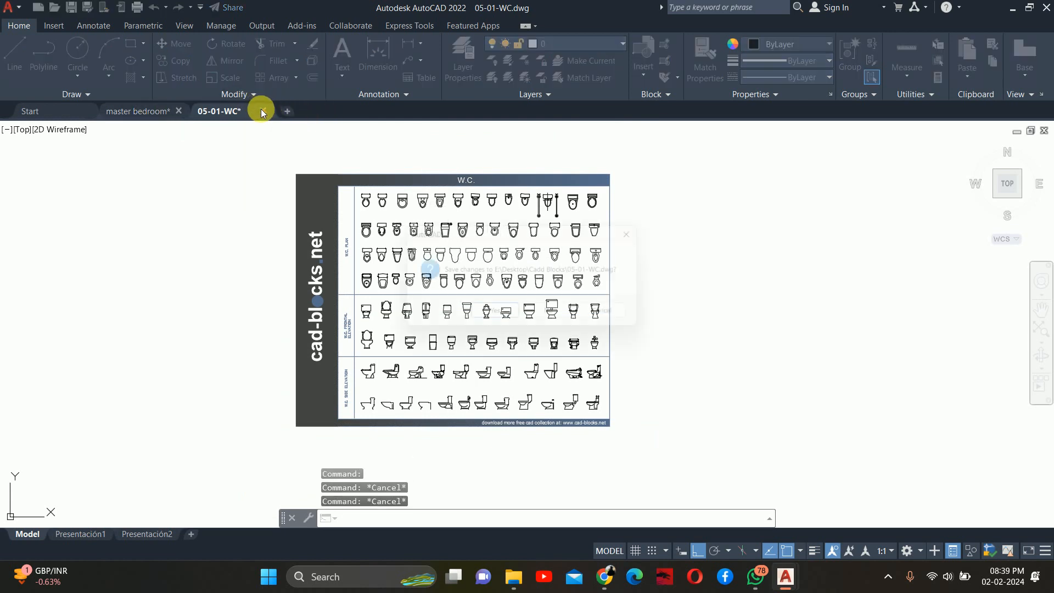
{"action": "left_click", "coordinate": [550, 312]}
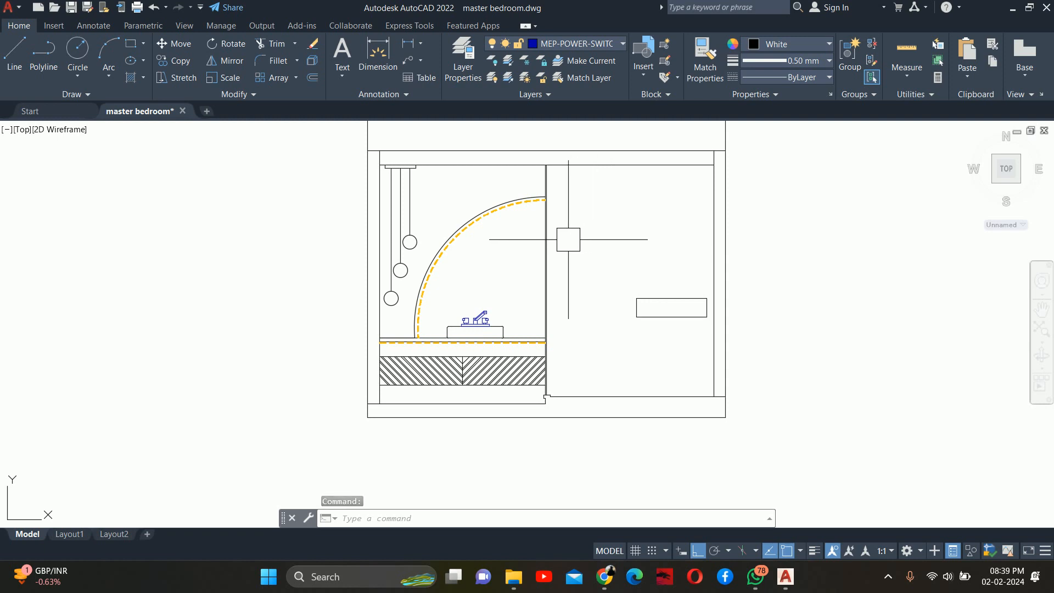
{"action": "scroll", "coordinate": [582, 256], "scroll_direction": "down", "scroll_amount": 5}
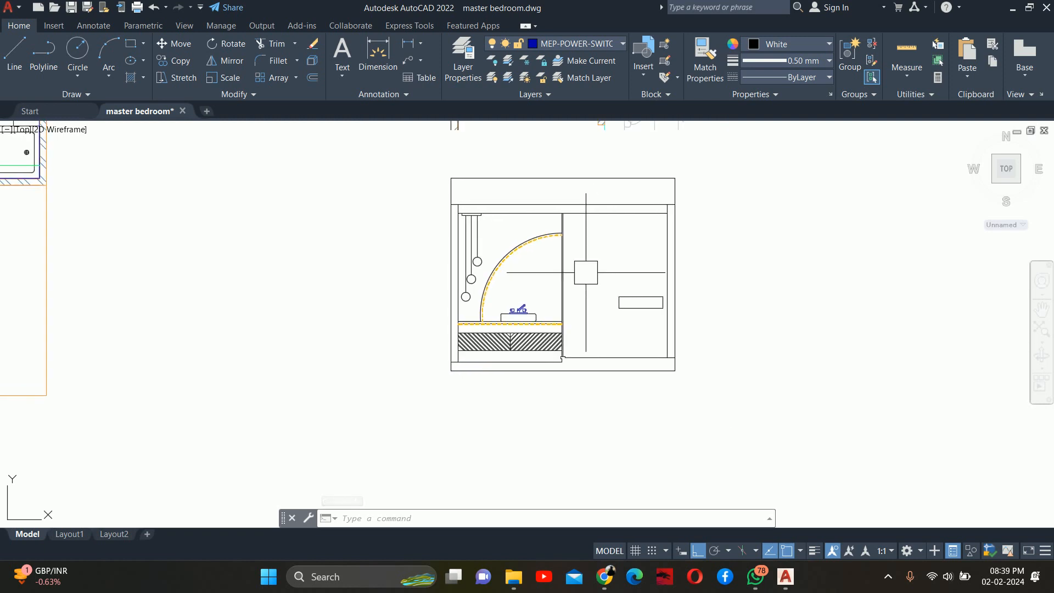
{"action": "middle_click_drag", "start_coordinate": [607, 264], "coordinate": [608, 288]}
{"action": "scroll", "coordinate": [554, 263], "scroll_direction": "up", "scroll_amount": 2}
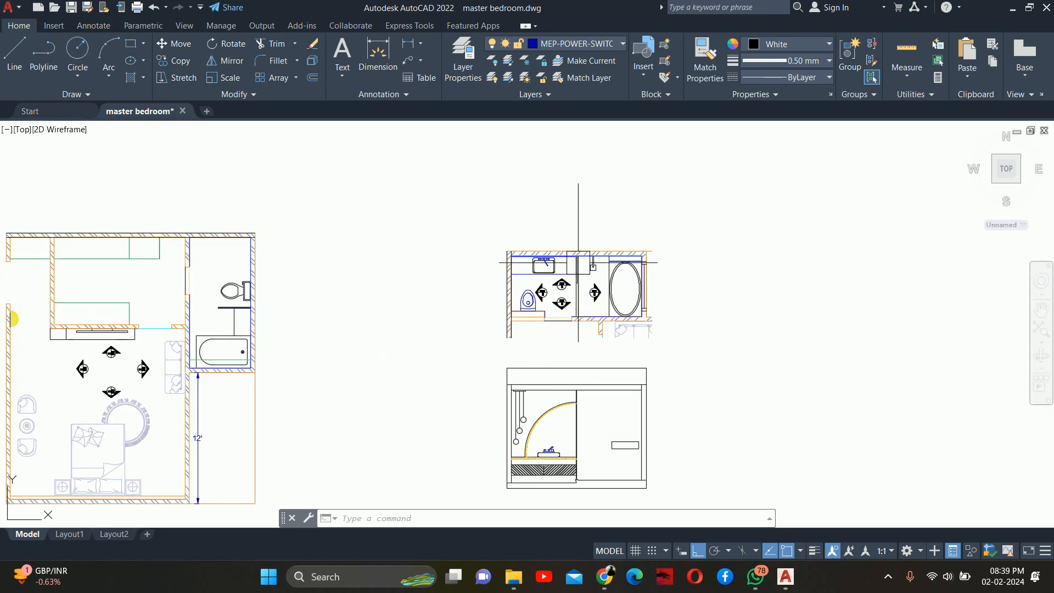
{"action": "mouse_move", "coordinate": [606, 325]}
{"action": "middle_mouse_down"}
{"action": "mouse_move", "coordinate": [612, 301]}
{"action": "mouse_move", "coordinate": [583, 184]}
{"action": "middle_mouse_up"}
{"action": "middle_click_drag", "start_coordinate": [619, 362], "coordinate": [617, 287]}
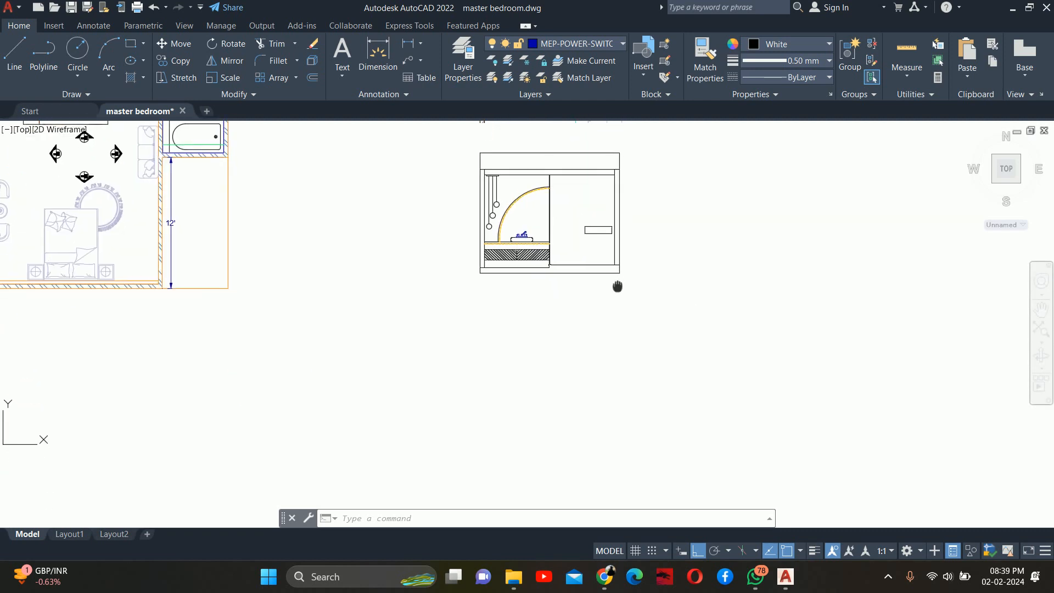
{"action": "scroll", "coordinate": [587, 234], "scroll_direction": "up", "scroll_amount": 4}
{"action": "key", "text": "Escape"}
{"action": "key", "text": "Escape"}
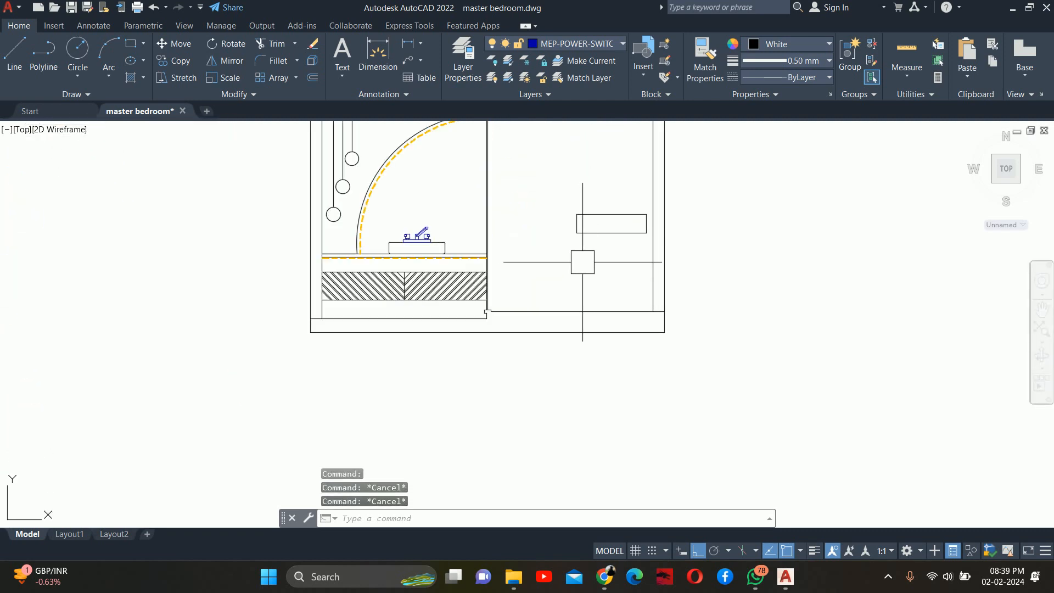
{"action": "middle_click_drag", "start_coordinate": [583, 262], "coordinate": [584, 282]}
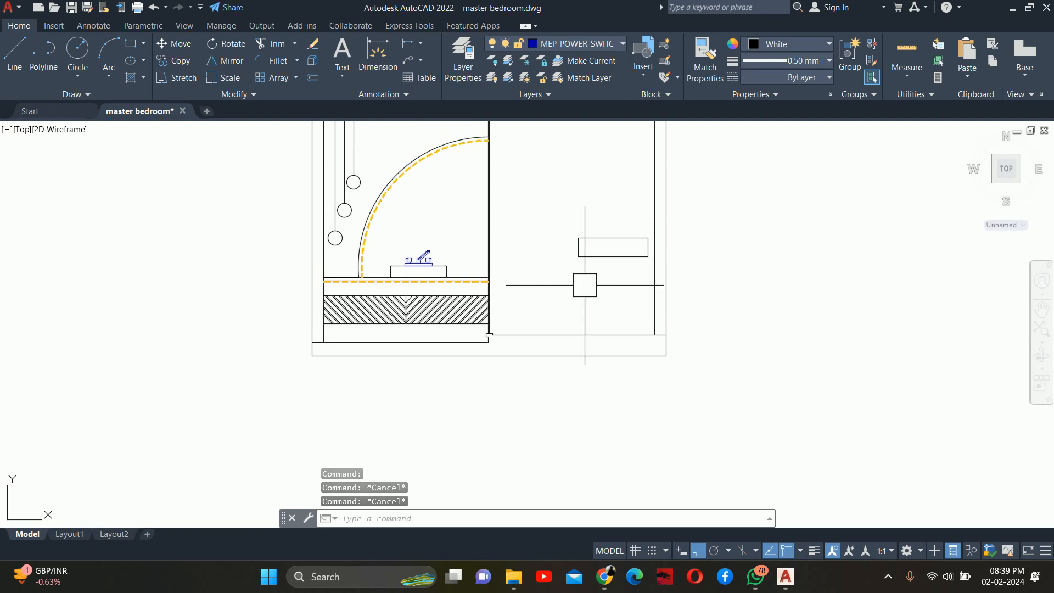
Step: Draw a vertical construction line through the left edge of the bathtub in the washroom plan, crossing the elevation below
{"action": "scroll", "coordinate": [596, 302], "scroll_direction": "down", "scroll_amount": 2}
{"action": "type", "text": "xl"}
{"action": "key", "text": "Return"}
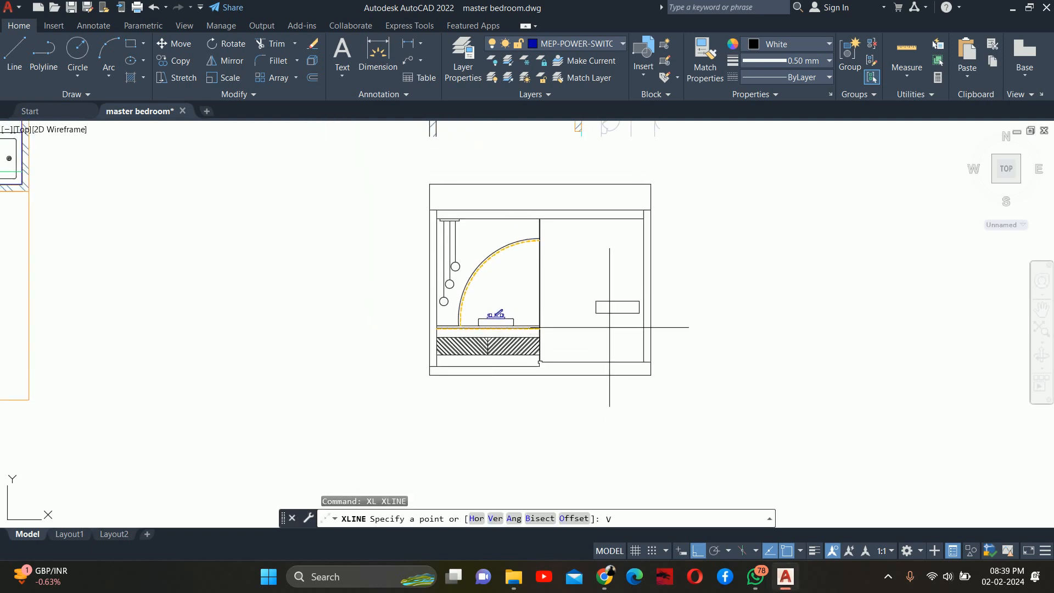
{"action": "type", "text": "V"}
{"action": "key", "text": "Return"}
{"action": "scroll", "coordinate": [610, 327], "scroll_direction": "down", "scroll_amount": 3}
{"action": "scroll", "coordinate": [599, 236], "scroll_direction": "up", "scroll_amount": 5}
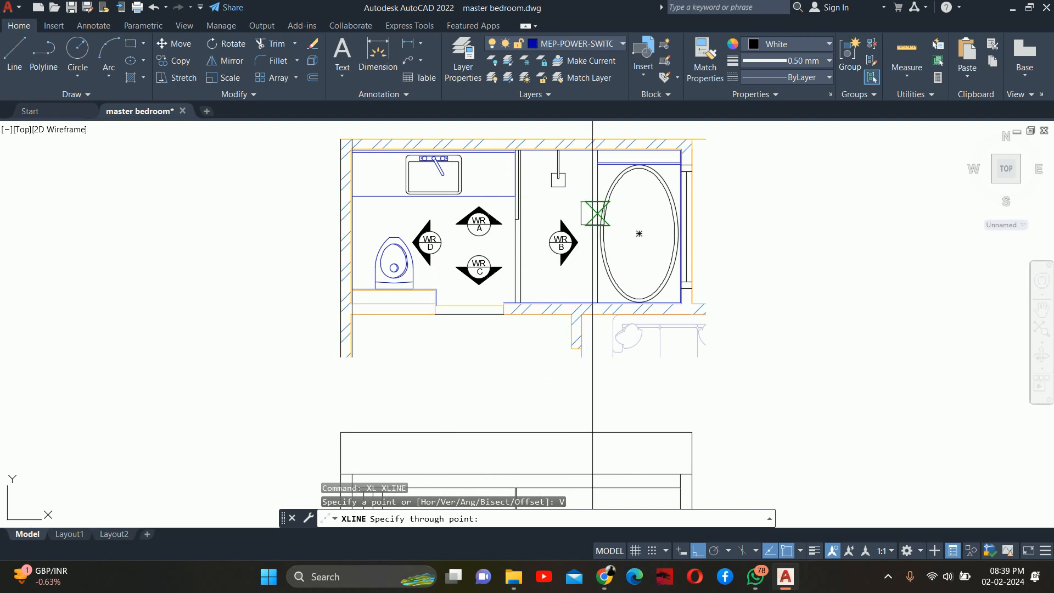
{"action": "scroll", "coordinate": [598, 221], "scroll_direction": "up", "scroll_amount": 6}
{"action": "left_click", "coordinate": [606, 269]}
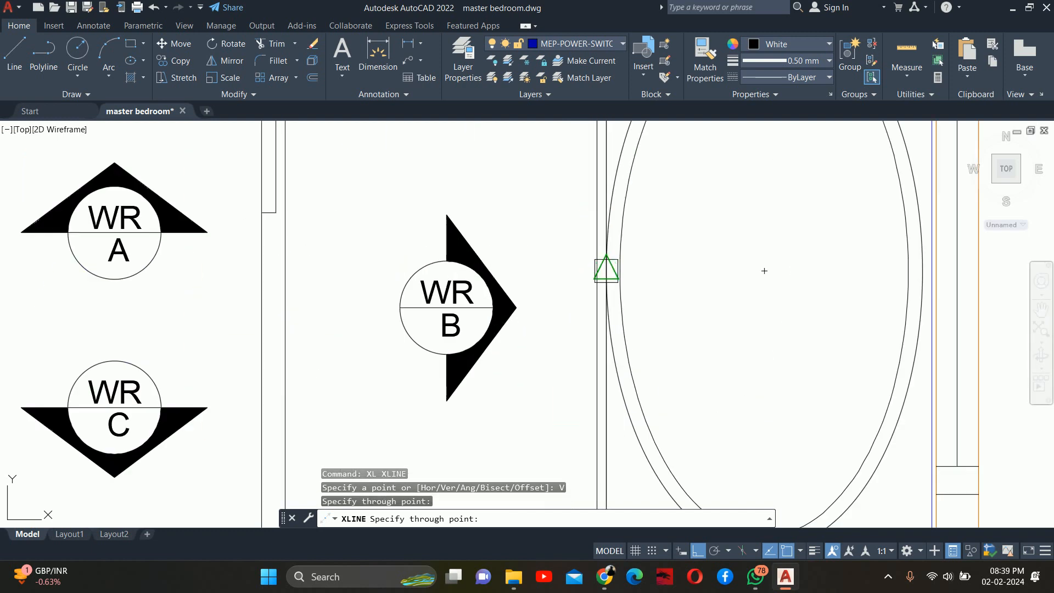
{"action": "scroll", "coordinate": [629, 277], "scroll_direction": "down", "scroll_amount": 8}
{"action": "key", "text": "Escape"}
{"action": "key", "text": "Escape"}
{"action": "key", "text": "Escape"}
{"action": "key", "text": "Escape"}
Step: Trim the vertical construction line below the floor line of the elevation's right-hand section
{"action": "middle_click_drag", "start_coordinate": [629, 323], "coordinate": [630, 135]}
{"action": "scroll", "coordinate": [625, 299], "scroll_direction": "up", "scroll_amount": 5}
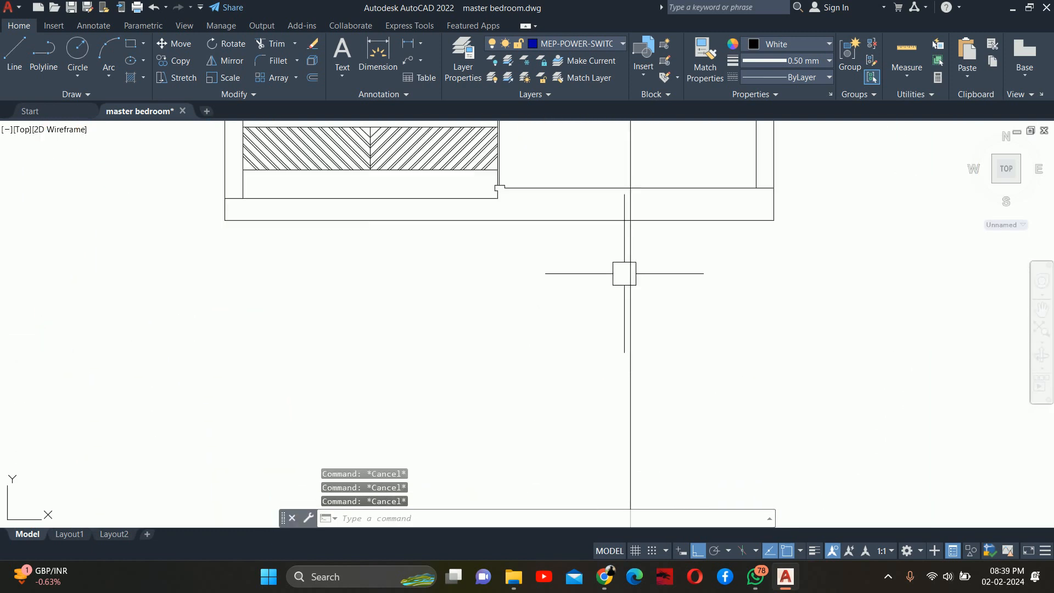
{"action": "middle_click_drag", "start_coordinate": [624, 273], "coordinate": [617, 398]}
{"action": "type", "text": "TR"}
{"action": "key", "text": "Return"}
{"action": "left_click", "coordinate": [623, 397]}
{"action": "scroll", "coordinate": [622, 327], "scroll_direction": "up", "scroll_amount": 3}
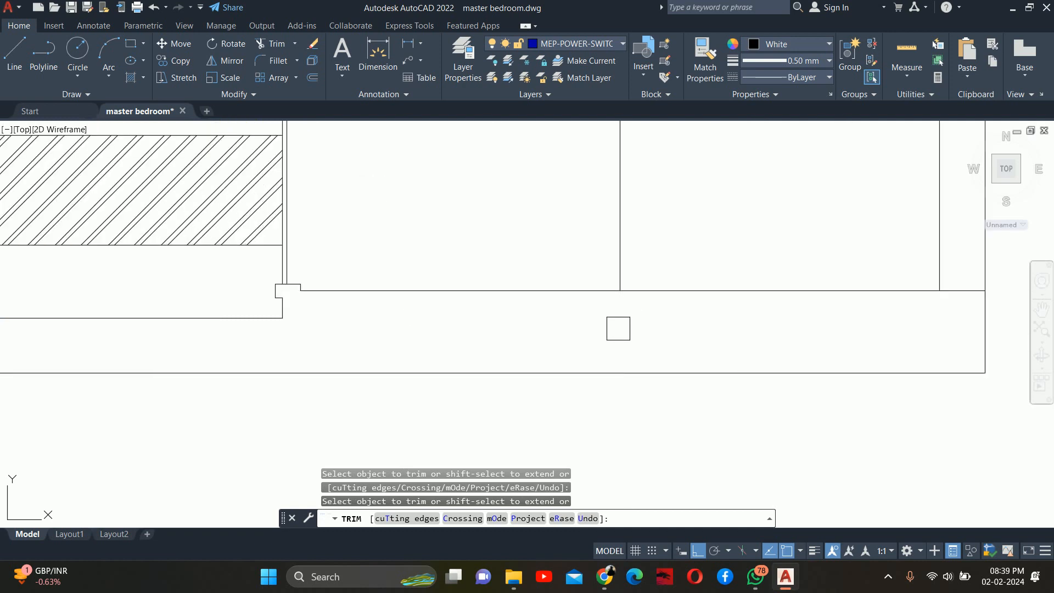
{"action": "scroll", "coordinate": [626, 340], "scroll_direction": "down", "scroll_amount": 3}
{"action": "key", "text": "Escape"}
{"action": "key", "text": "Escape"}
{"action": "key", "text": "Escape"}
Step: Offset the floor line of the elevation's right-hand section upward by 18"
{"action": "scroll", "coordinate": [665, 327], "scroll_direction": "up", "scroll_amount": 5}
{"action": "type", "text": "O"}
{"action": "key", "text": "Return"}
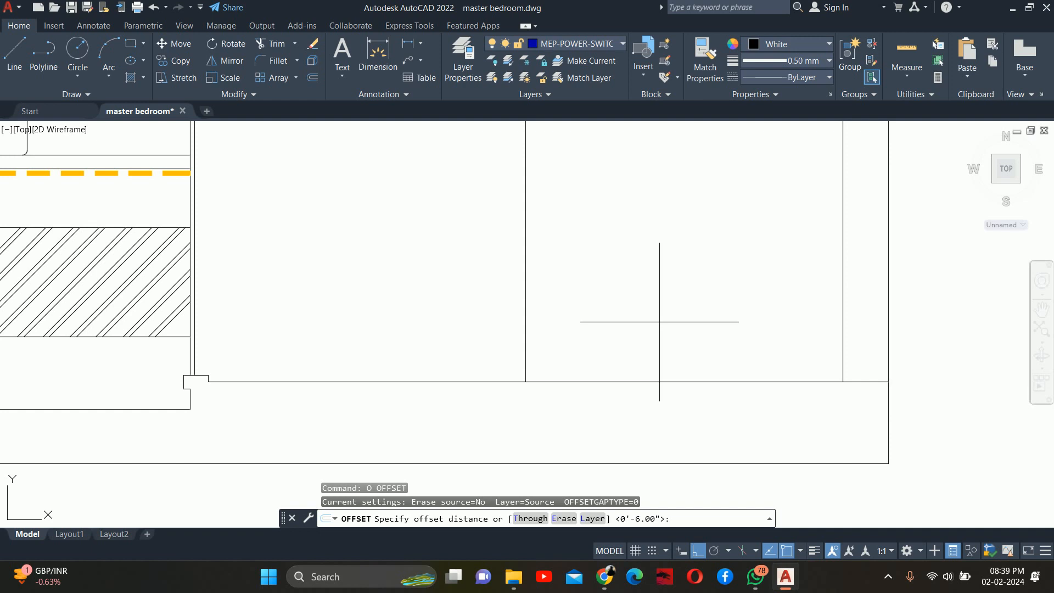
{"action": "key", "text": "Return"}
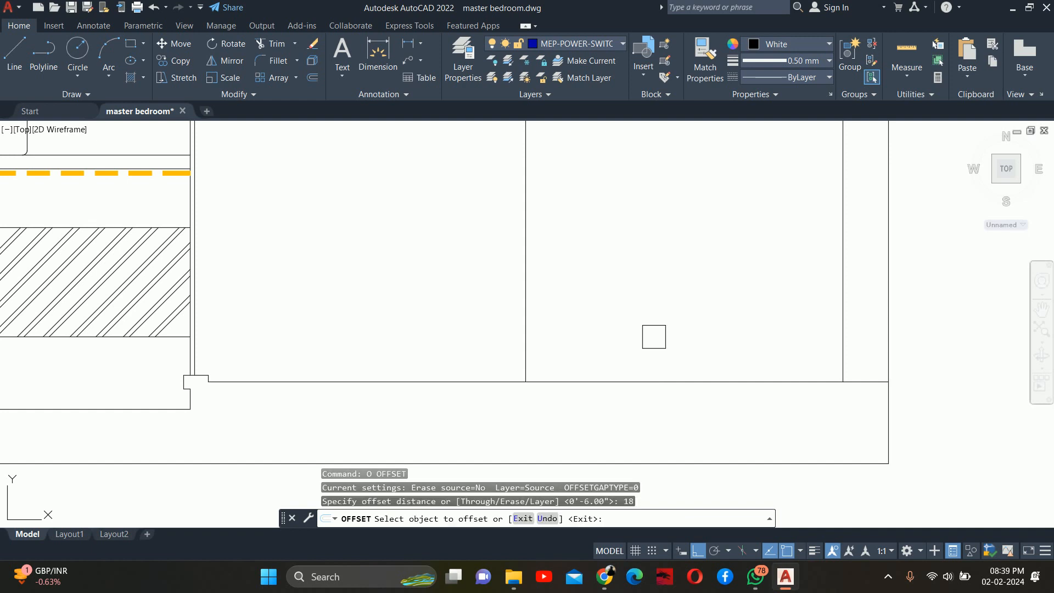
{"action": "left_click", "coordinate": [641, 382]}
{"action": "left_click", "coordinate": [651, 306]}
{"action": "key", "text": "Escape"}
Step: Trim the offset line's overhanging ends and the vertical line above it to form the tub's rectangular outline against the right wall
{"action": "middle_click_drag", "start_coordinate": [650, 305], "coordinate": [635, 313]}
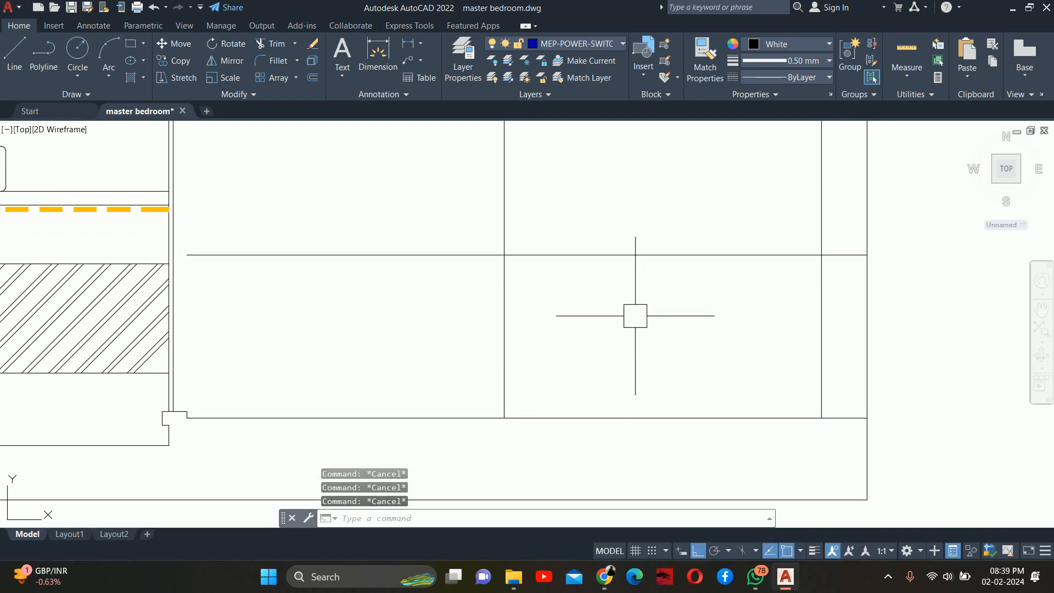
{"action": "scroll", "coordinate": [623, 306], "scroll_direction": "up", "scroll_amount": 3}
{"action": "type", "text": "tr"}
{"action": "key", "text": "Return"}
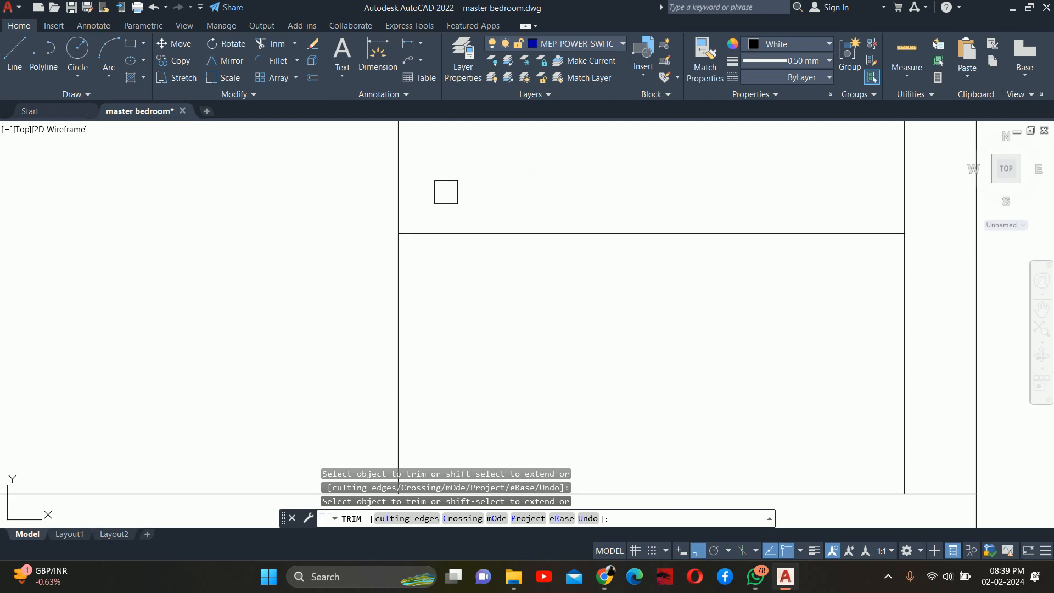
{"action": "left_click", "coordinate": [416, 200]}
{"action": "left_click", "coordinate": [388, 205]}
{"action": "key", "text": "Escape"}
{"action": "key", "text": "Escape"}
{"action": "scroll", "coordinate": [440, 219], "scroll_direction": "down", "scroll_amount": 2}
{"action": "middle_click_drag", "start_coordinate": [491, 232], "coordinate": [496, 235]}
{"action": "key", "text": "Escape"}
{"action": "key", "text": "Escape"}
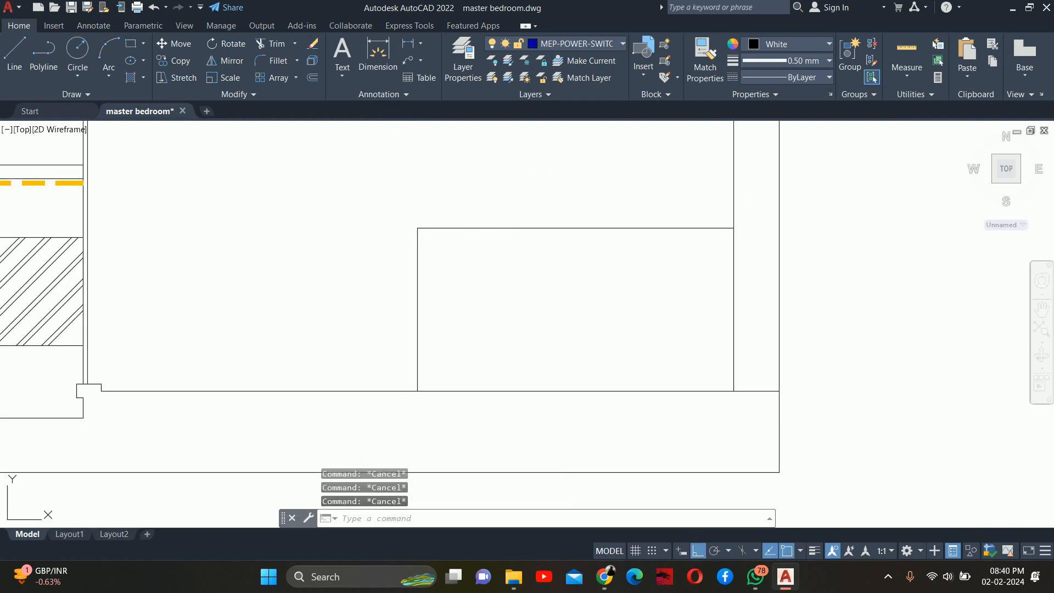
Step: Offset the tub rectangle's left edge and the right wall line 6" inward
{"action": "type", "text": "o"}
{"action": "key", "text": "Return"}
{"action": "scroll", "coordinate": [481, 343], "scroll_direction": "down", "scroll_amount": 2}
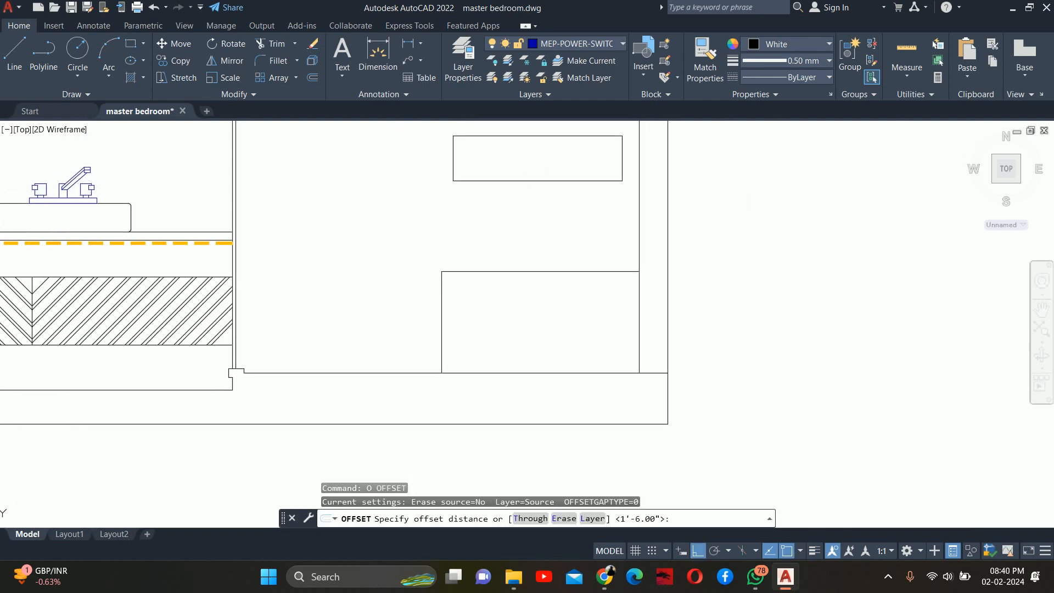
{"action": "type", "text": "6"}
{"action": "key", "text": "Return"}
{"action": "left_click", "coordinate": [442, 301]}
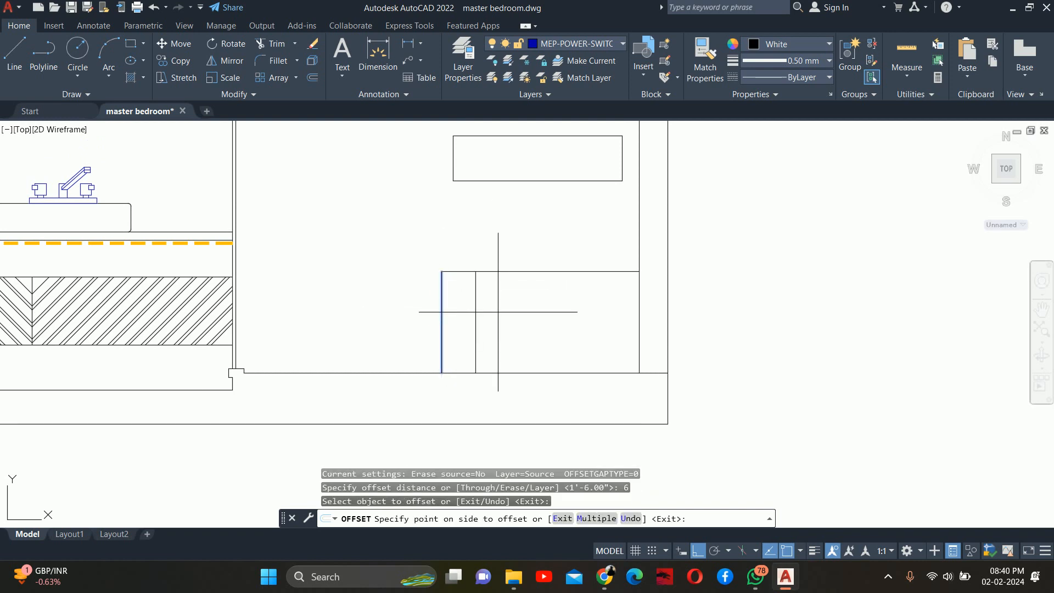
{"action": "left_click", "coordinate": [512, 312]}
{"action": "left_click", "coordinate": [640, 324]}
{"action": "left_click", "coordinate": [568, 323]}
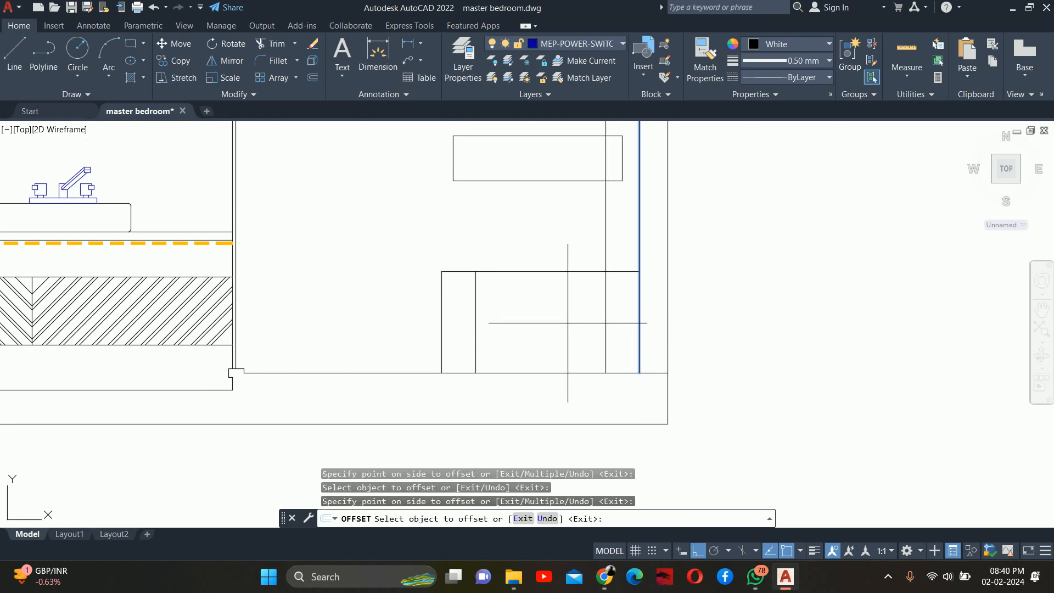
{"action": "key", "text": "Escape"}
{"action": "key", "text": "Escape"}
{"action": "key", "text": "Escape"}
{"action": "key", "text": "Escape"}
{"action": "scroll", "coordinate": [585, 309], "scroll_direction": "up", "scroll_amount": 2}
{"action": "type", "text": "a"}
{"action": "key", "text": "Return"}
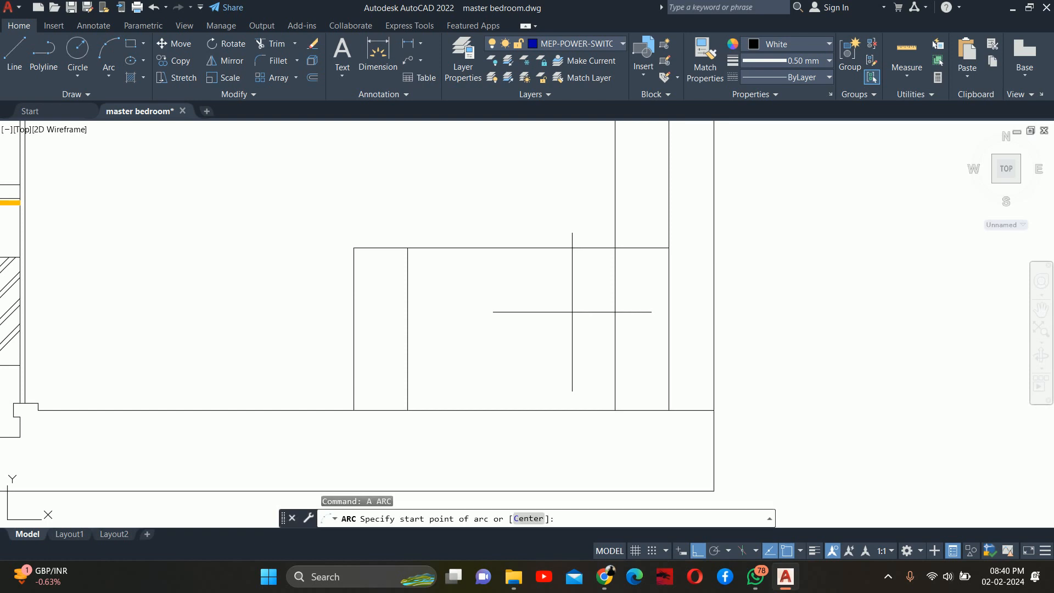
{"action": "left_click", "coordinate": [407, 410]}
{"action": "type", "text": "e"}
{"action": "key", "text": "Return"}
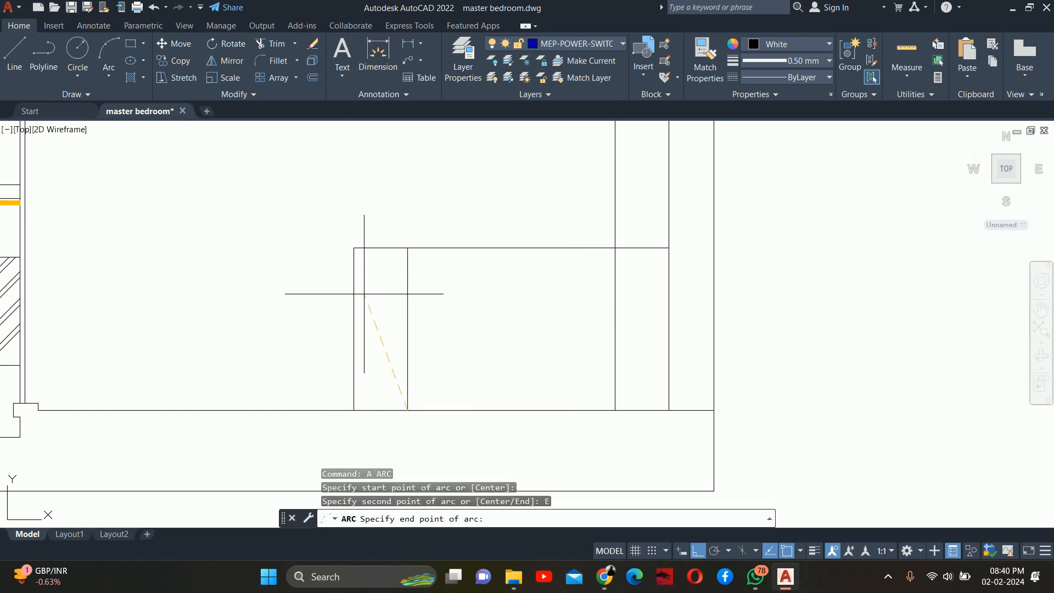
{"action": "left_click", "coordinate": [353, 248]}
{"action": "type", "text": "d"}
{"action": "key", "text": "Return"}
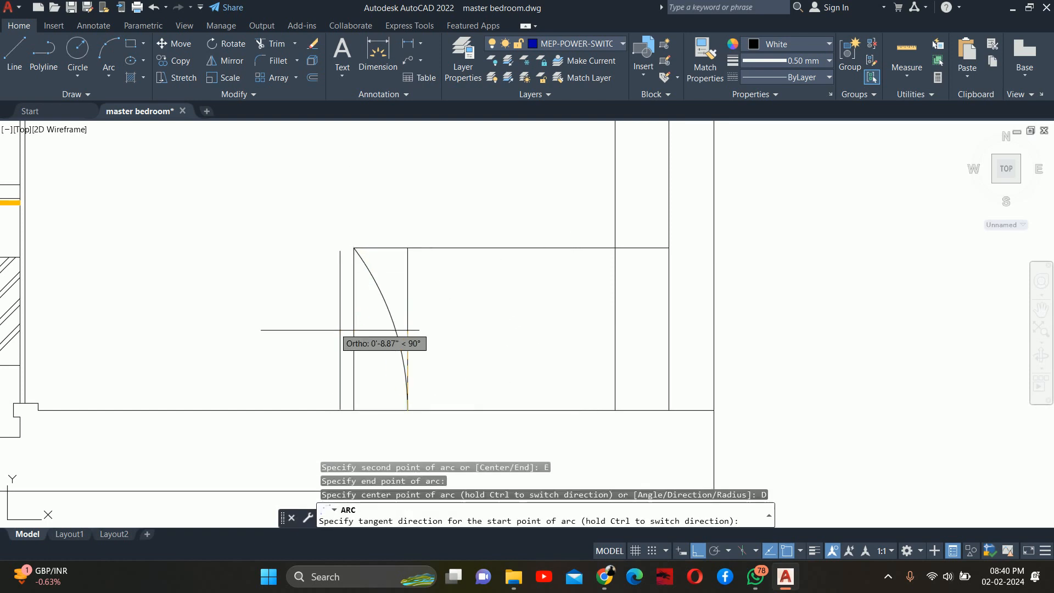
{"action": "key", "text": "Escape"}
Step: Draw an arc from the rectangle's top-left corner to the foot of the left offset line, starting tangent straight down
{"action": "type", "text": "a"}
{"action": "key", "text": "Return"}
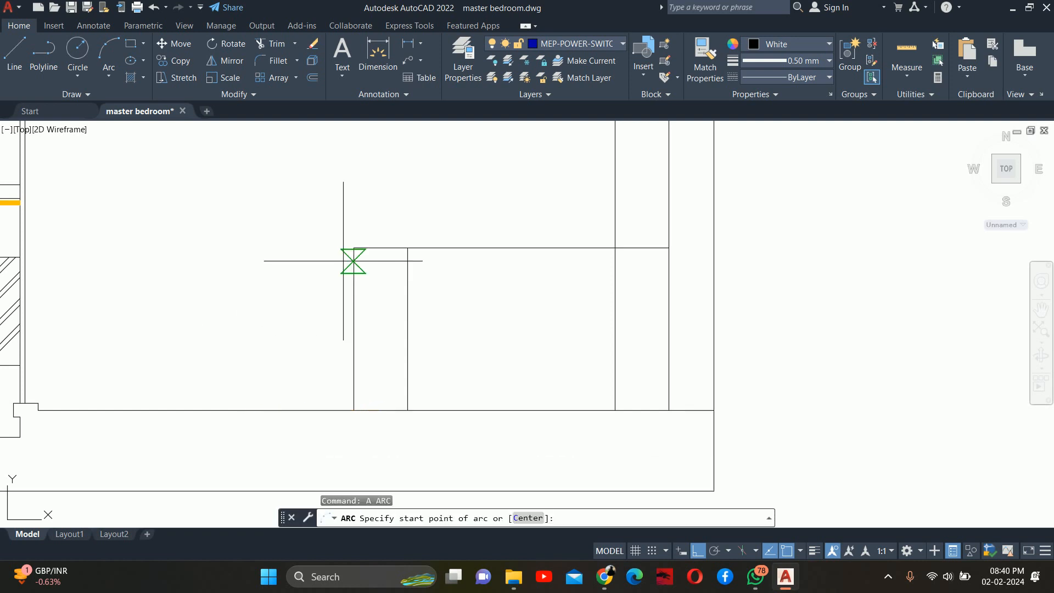
{"action": "left_click", "coordinate": [354, 248]}
{"action": "type", "text": "e"}
{"action": "key", "text": "Return"}
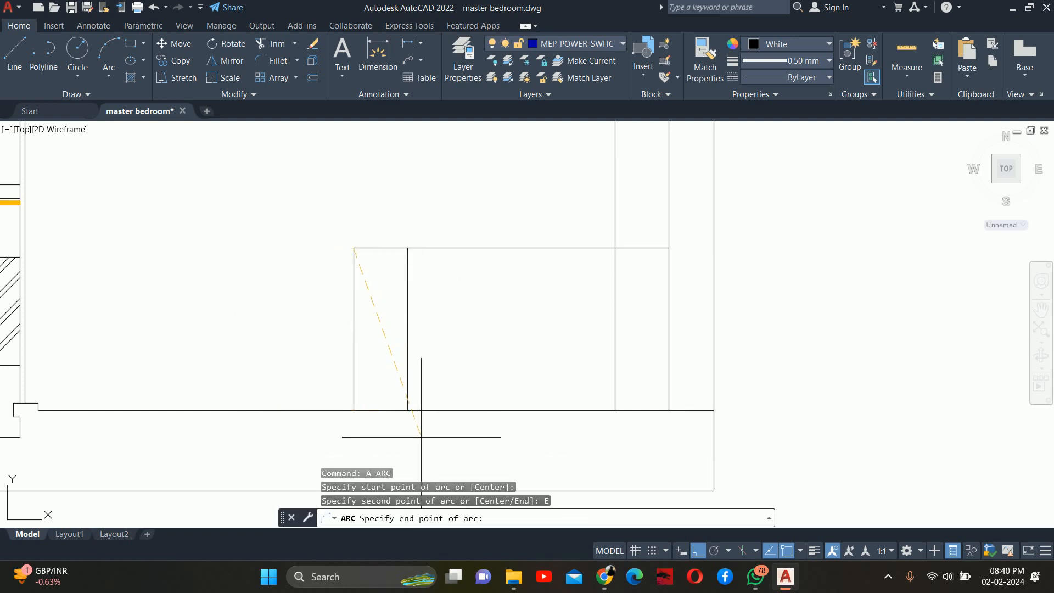
{"action": "left_click", "coordinate": [407, 410]}
{"action": "type", "text": "d"}
{"action": "key", "text": "Return"}
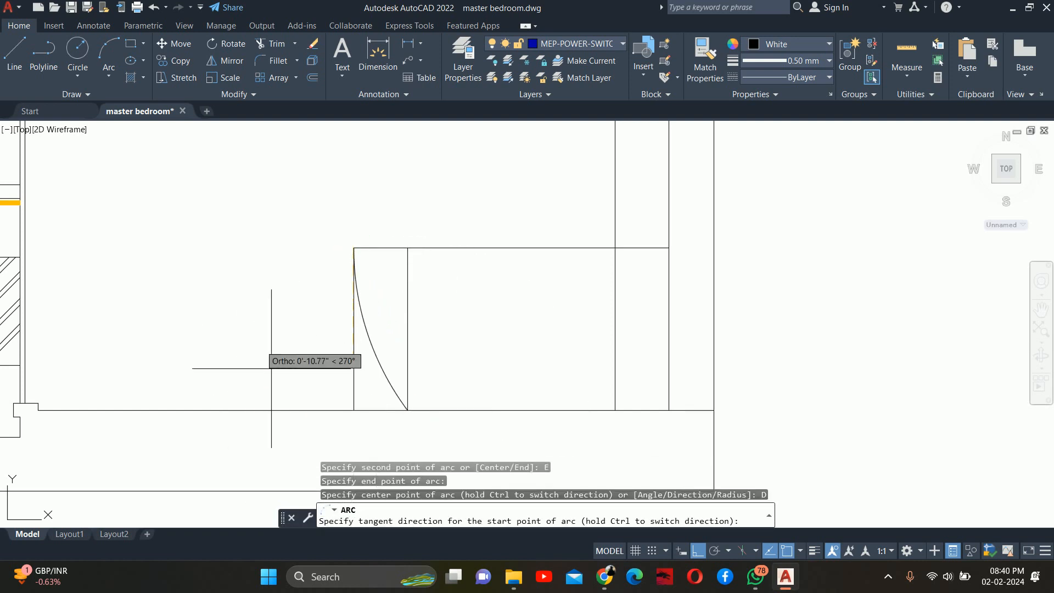
{"action": "left_click", "coordinate": [259, 341]}
{"action": "key", "text": "Escape"}
{"action": "key", "text": "Escape"}
Step: Mirror the arc about a vertical axis through the midpoint of the tub's top edge, keeping the original
{"action": "type", "text": "mi"}
{"action": "key", "text": "Return"}
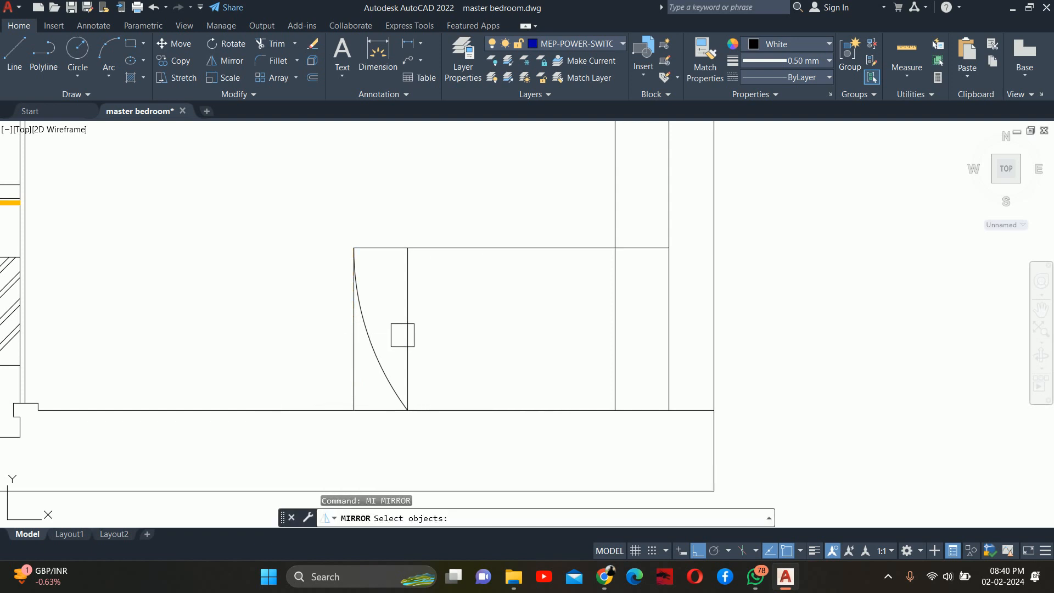
{"action": "left_click", "coordinate": [381, 347]}
{"action": "key", "text": "Return"}
{"action": "left_click", "coordinate": [512, 248]}
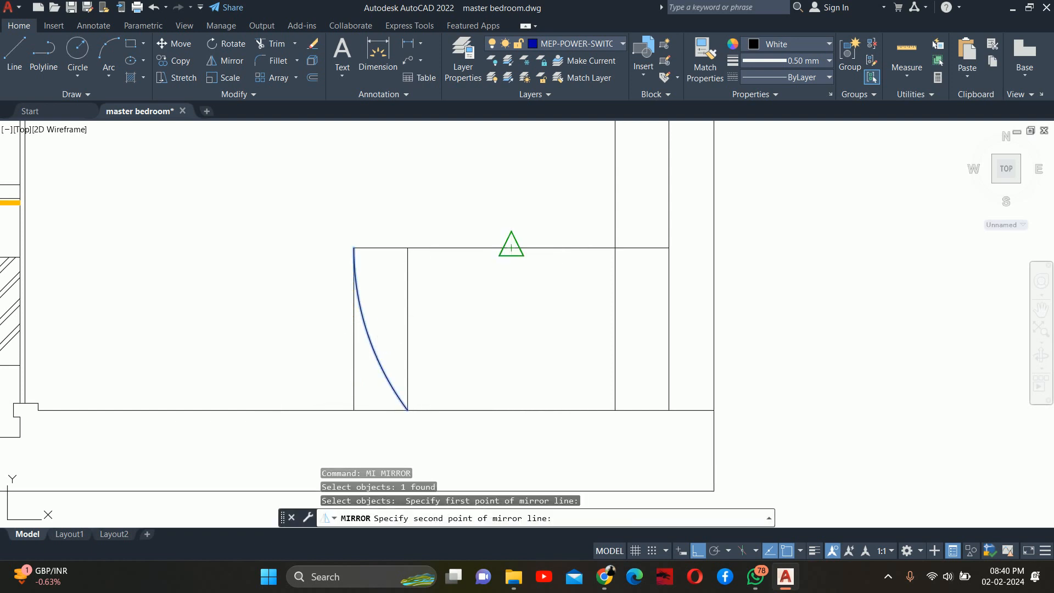
{"action": "left_click", "coordinate": [516, 155]}
{"action": "key", "text": "Return"}
{"action": "key", "text": "Escape"}
{"action": "key", "text": "Escape"}
Step: Delete the two inner offset lines and the rectangle's left vertical edge, leaving the curved tub outline
{"action": "left_click", "coordinate": [618, 209]}
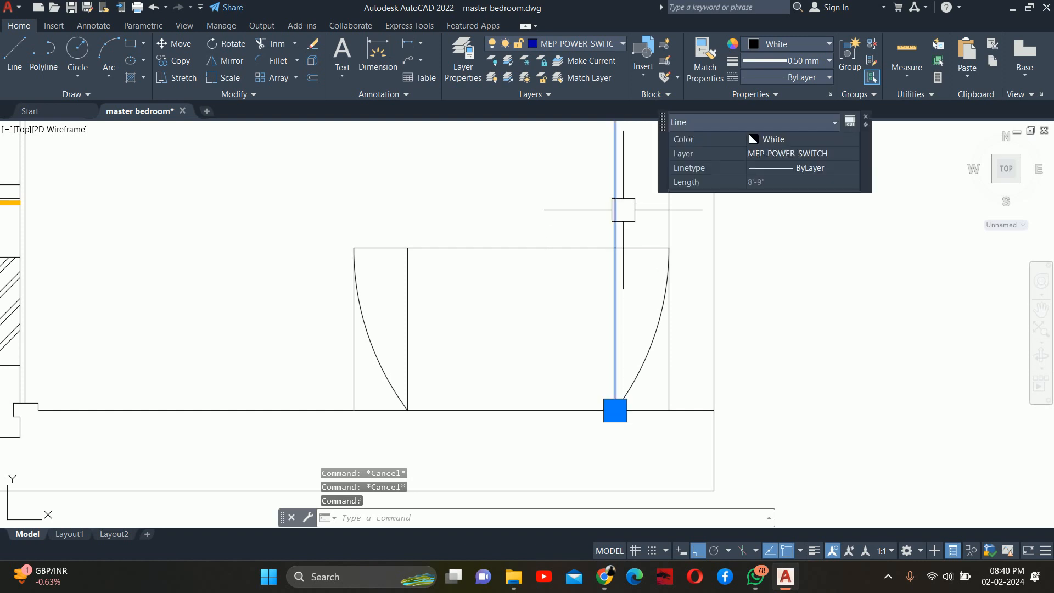
{"action": "left_click", "coordinate": [406, 299]}
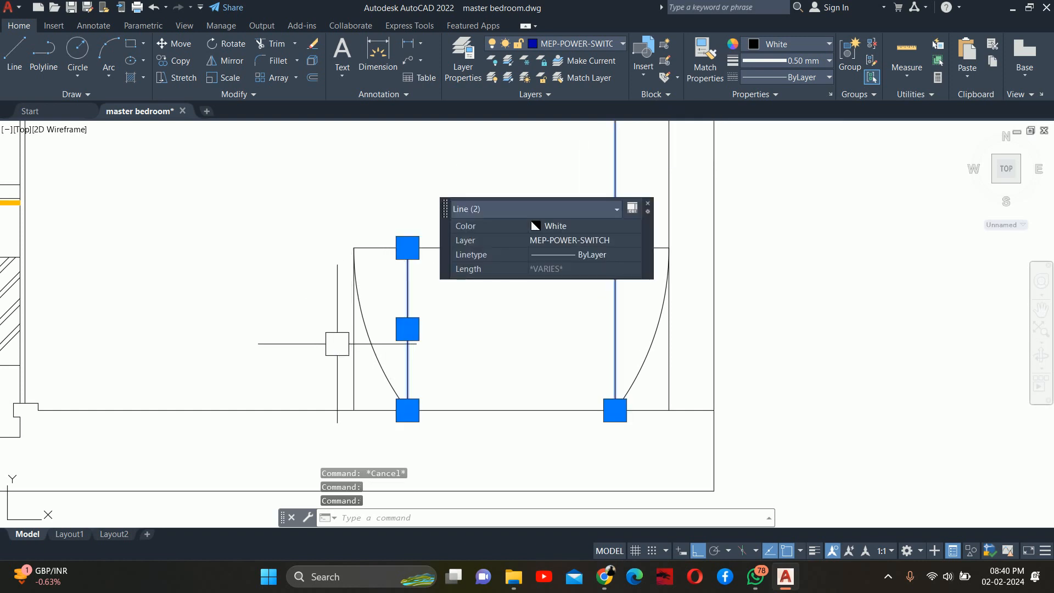
{"action": "left_click", "coordinate": [349, 344]}
{"action": "key", "text": "Delete"}
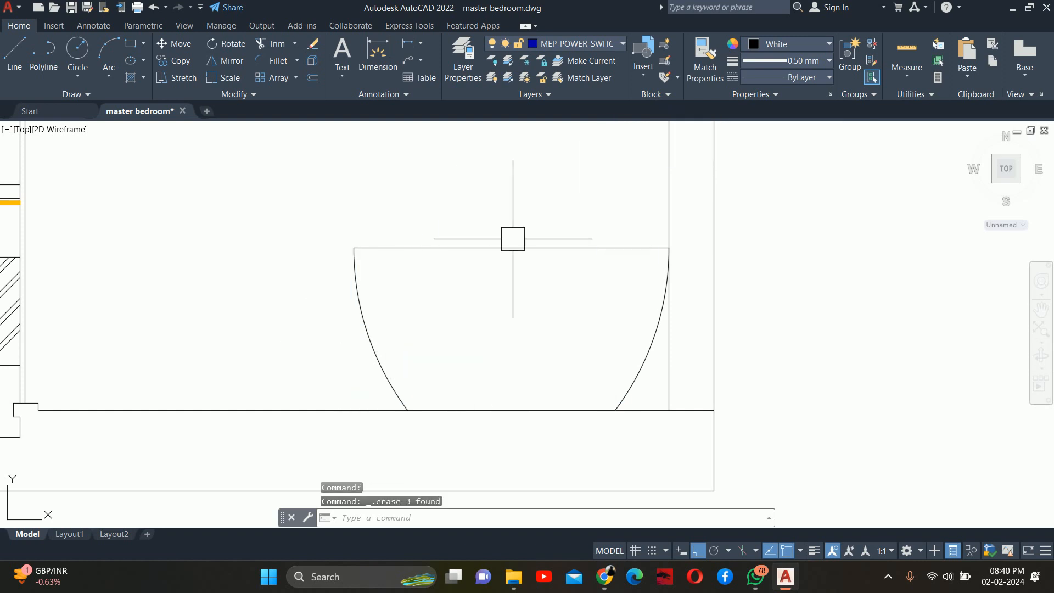
{"action": "key", "text": "Escape"}
{"action": "key", "text": "Escape"}
{"action": "key", "text": "Escape"}
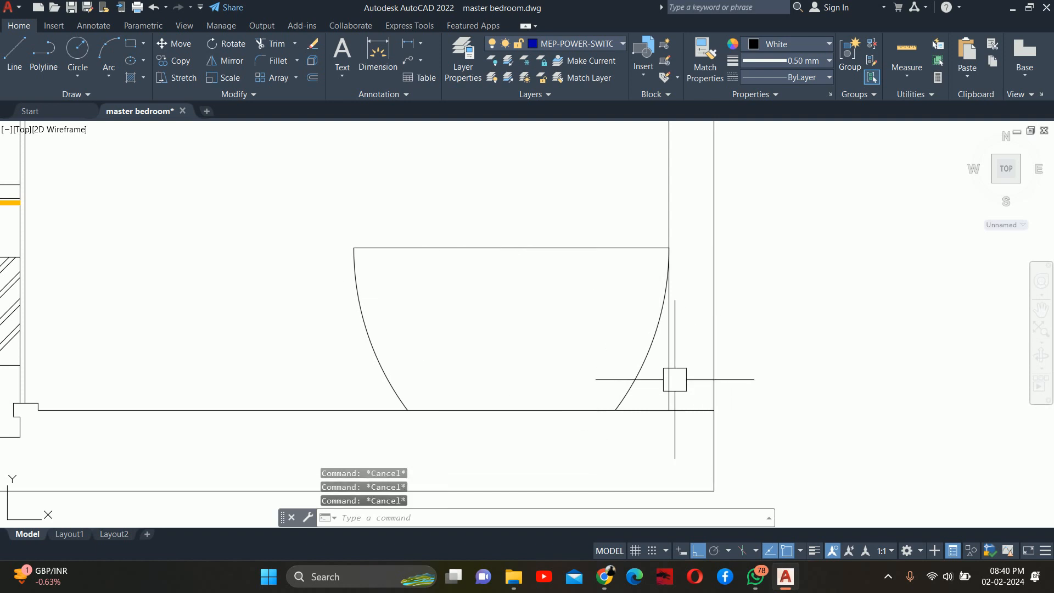
Step: Offset the floor line beneath the bathtub 1.5" upward
{"action": "type", "text": "o"}
{"action": "key", "text": "Return"}
{"action": "type", "text": "1.5"}
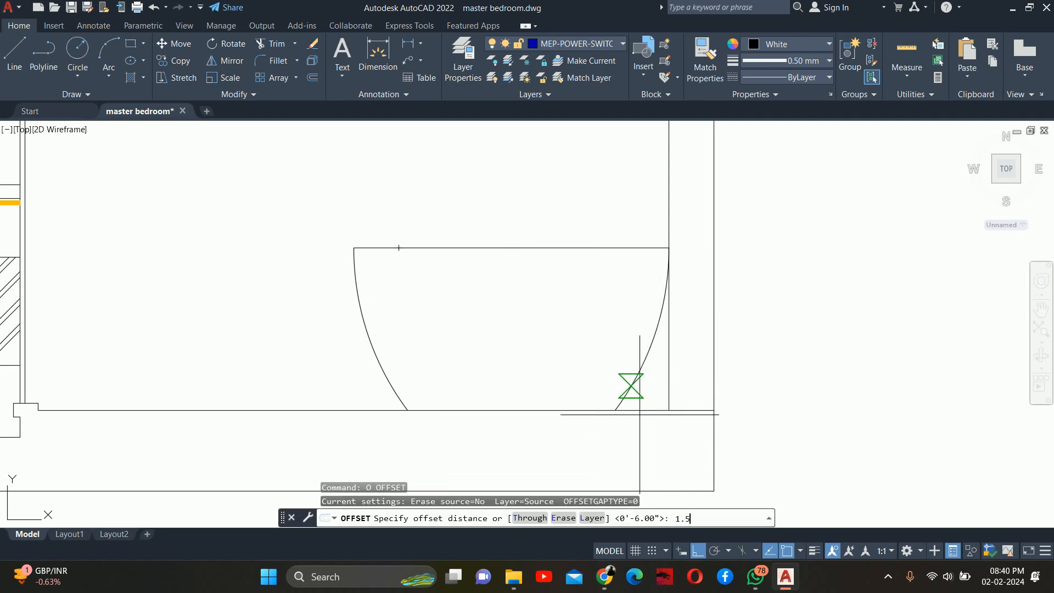
{"action": "key", "text": "Return"}
{"action": "left_click", "coordinate": [542, 411]}
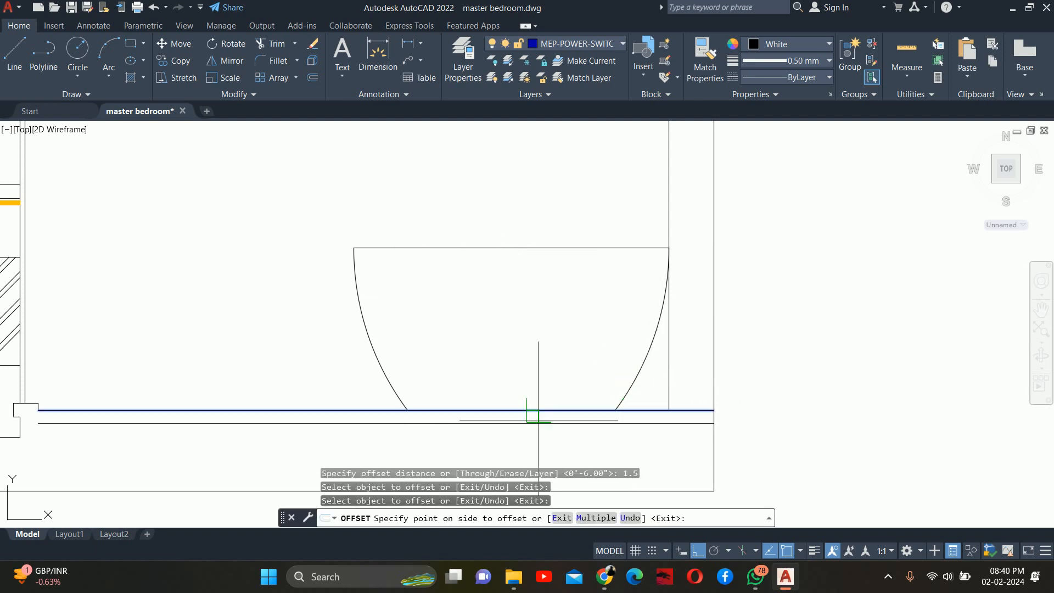
{"action": "left_click", "coordinate": [514, 353]}
{"action": "key", "text": "Return"}
Step: Trim the offset line outside the tub arcs and the arc ends below it, leaving a closed tub outline with a flat base
{"action": "type", "text": "tr"}
{"action": "key", "text": "Return"}
{"action": "scroll", "coordinate": [323, 386], "scroll_direction": "up", "scroll_amount": 2}
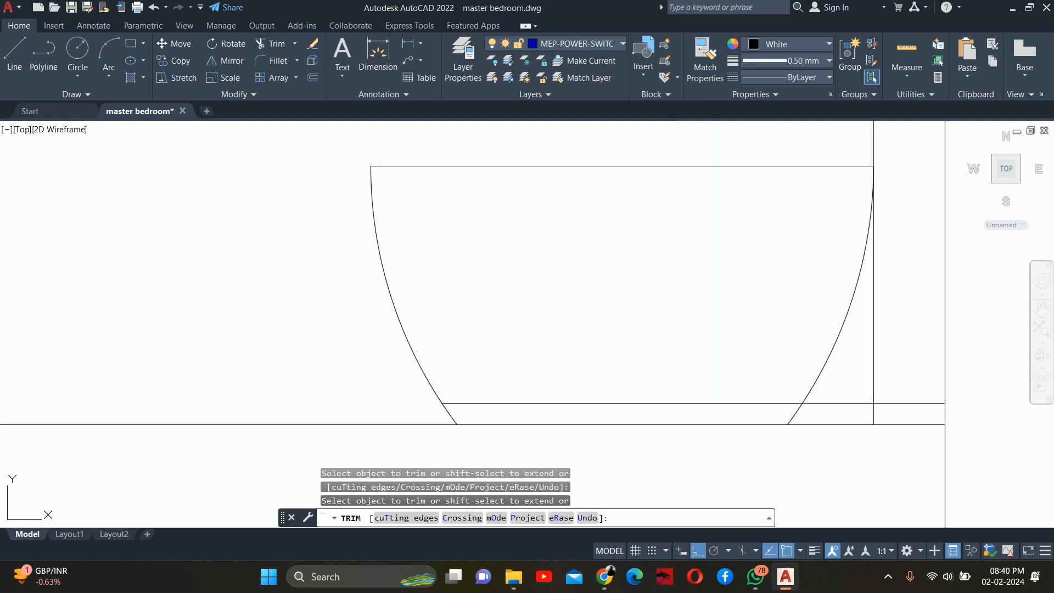
{"action": "scroll", "coordinate": [446, 407], "scroll_direction": "up", "scroll_amount": 2}
{"action": "scroll", "coordinate": [457, 412], "scroll_direction": "down", "scroll_amount": 3}
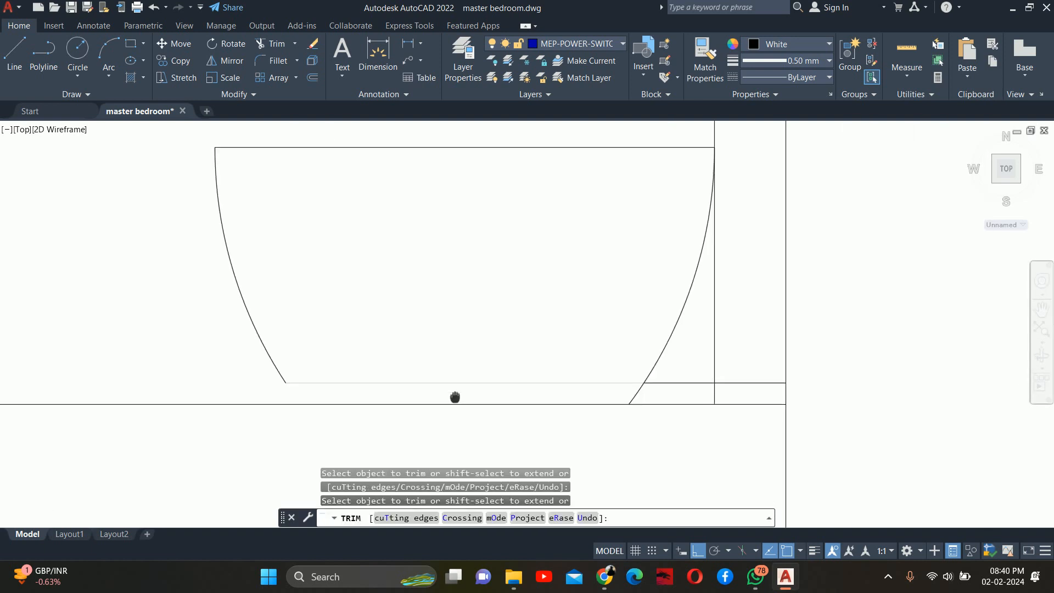
{"action": "scroll", "coordinate": [701, 384], "scroll_direction": "up", "scroll_amount": 4}
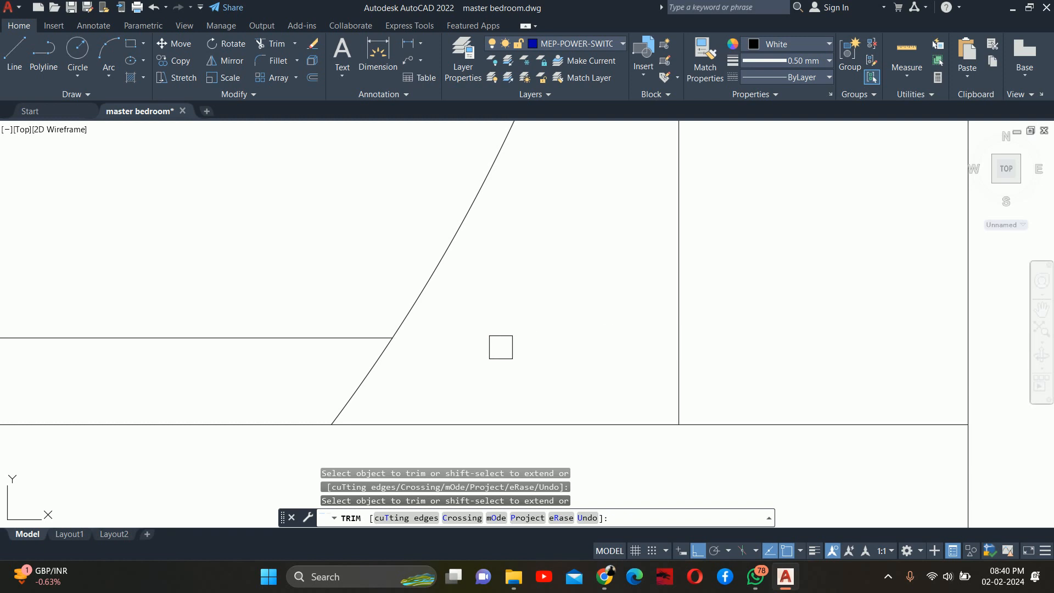
{"action": "left_click", "coordinate": [350, 367]}
{"action": "key", "text": "Escape"}
{"action": "key", "text": "Escape"}
{"action": "scroll", "coordinate": [425, 367], "scroll_direction": "down", "scroll_amount": 5}
{"action": "middle_click_drag", "start_coordinate": [560, 349], "coordinate": [738, 352]}
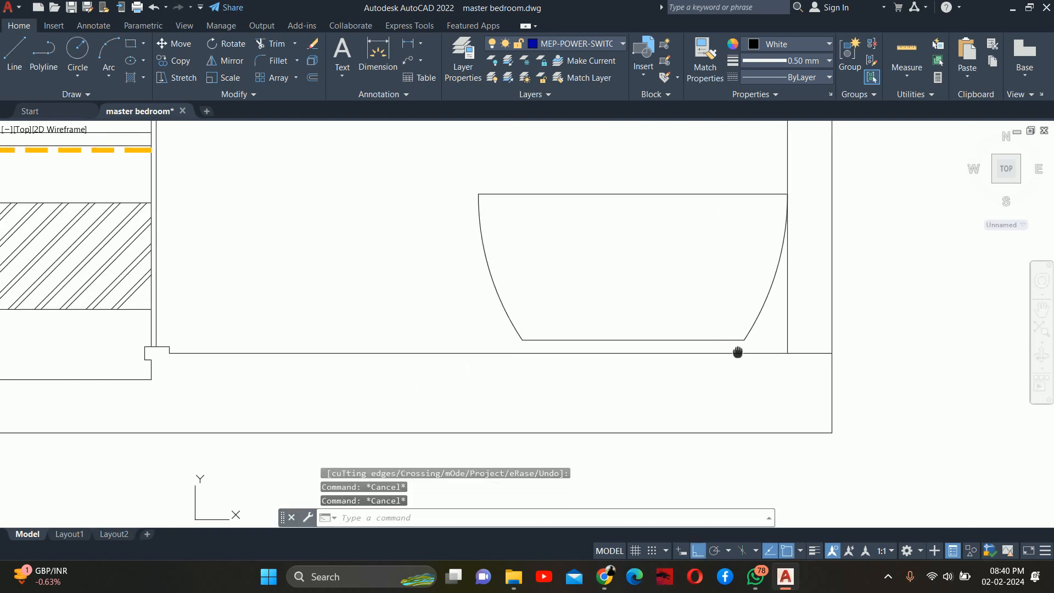
{"action": "key", "text": "Escape"}
Step: Draw short vertical lines from both base corners of the tub down to the floor line
{"action": "scroll", "coordinate": [730, 354], "scroll_direction": "down", "scroll_amount": 6}
{"action": "scroll", "coordinate": [703, 341], "scroll_direction": "up", "scroll_amount": 3}
{"action": "type", "text": "l"}
{"action": "key", "text": "Return"}
{"action": "scroll", "coordinate": [659, 329], "scroll_direction": "up", "scroll_amount": 3}
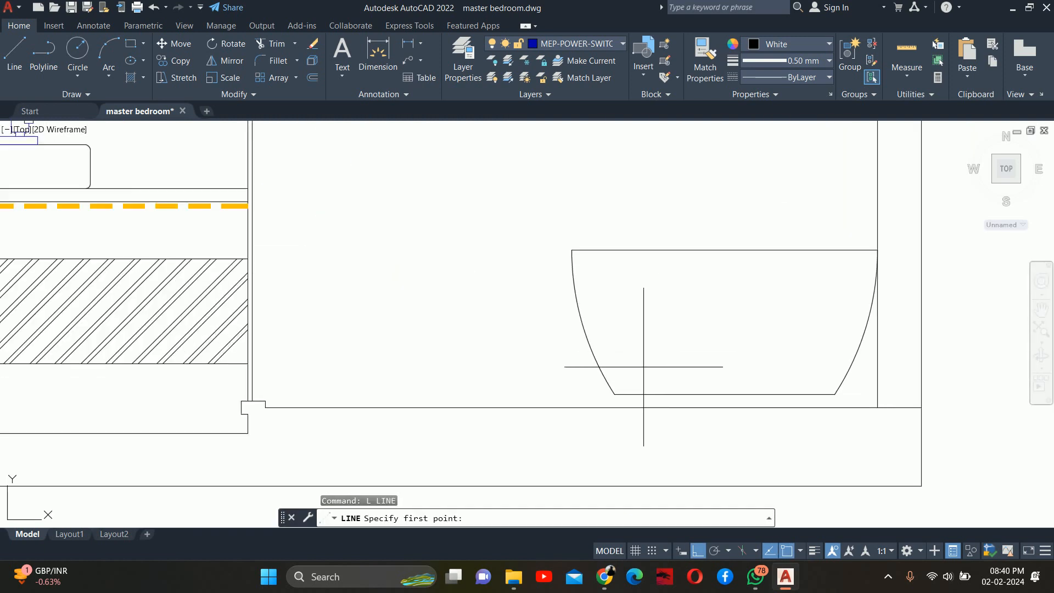
{"action": "left_click", "coordinate": [614, 394]}
{"action": "left_click", "coordinate": [614, 408]}
{"action": "key", "text": "Escape"}
{"action": "key", "text": "Escape"}
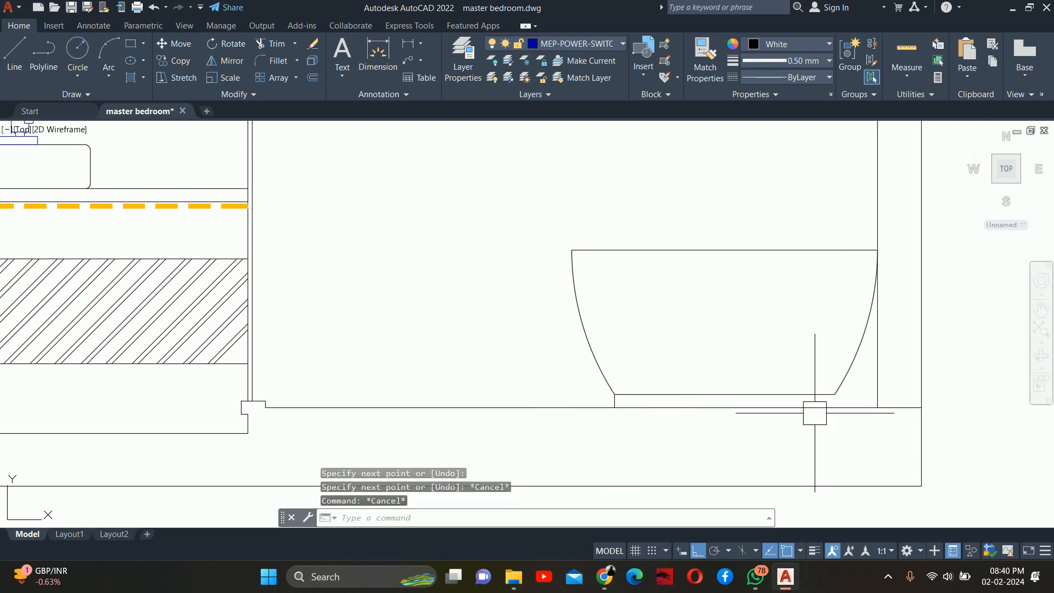
{"action": "scroll", "coordinate": [819, 411], "scroll_direction": "up", "scroll_amount": 2}
{"action": "key", "text": "Return"}
{"action": "left_click", "coordinate": [834, 394]}
{"action": "left_click", "coordinate": [842, 405]}
{"action": "key", "text": "Escape"}
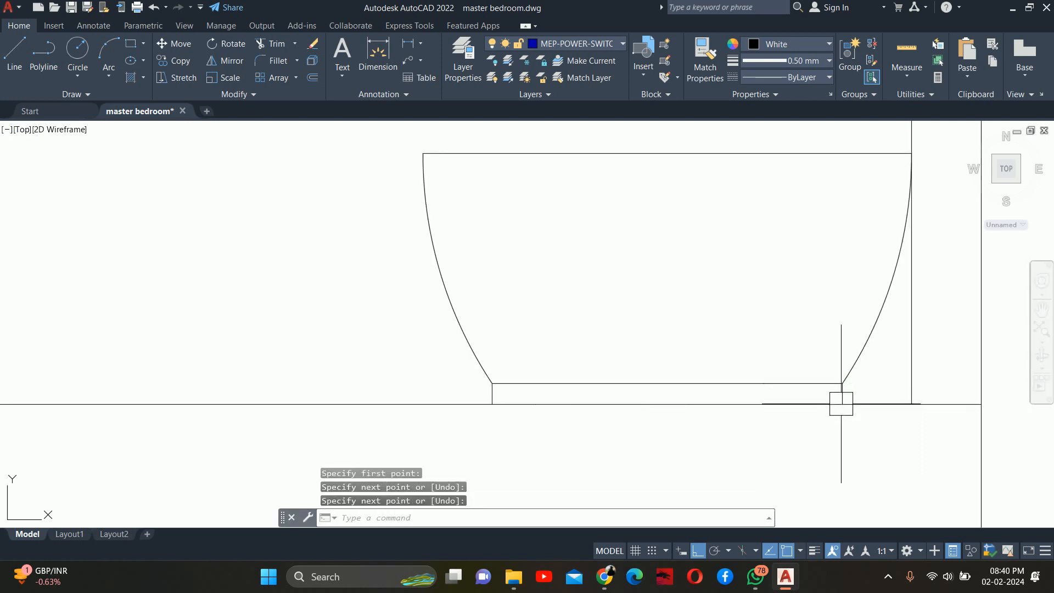
Step: Review the washroom elevation and compare it with the washroom floor plan above it
{"action": "scroll", "coordinate": [833, 369], "scroll_direction": "down", "scroll_amount": 3}
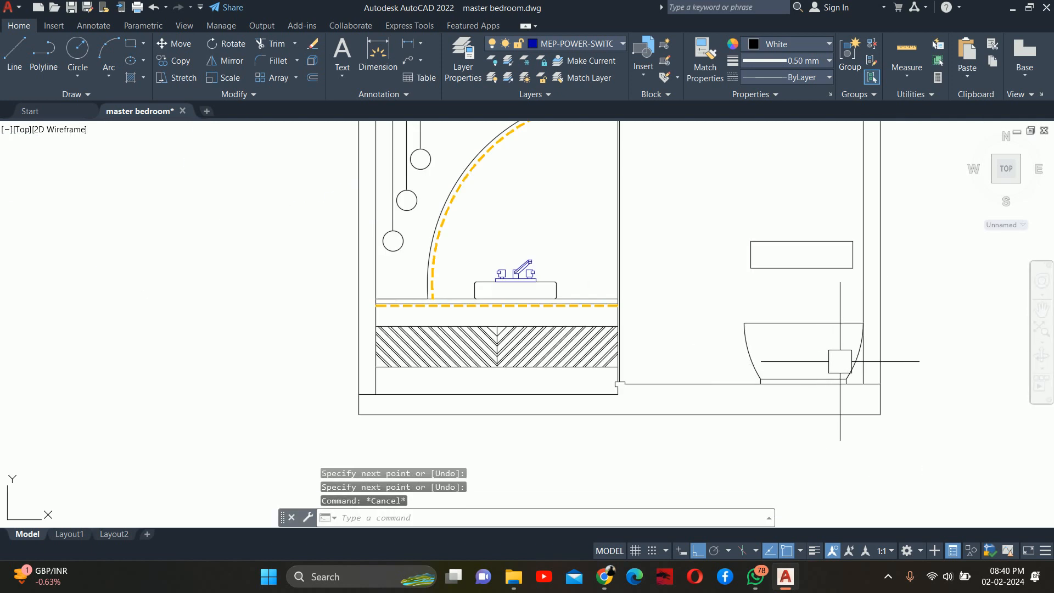
{"action": "scroll", "coordinate": [840, 362], "scroll_direction": "up", "scroll_amount": 4}
{"action": "scroll", "coordinate": [859, 379], "scroll_direction": "down", "scroll_amount": 2}
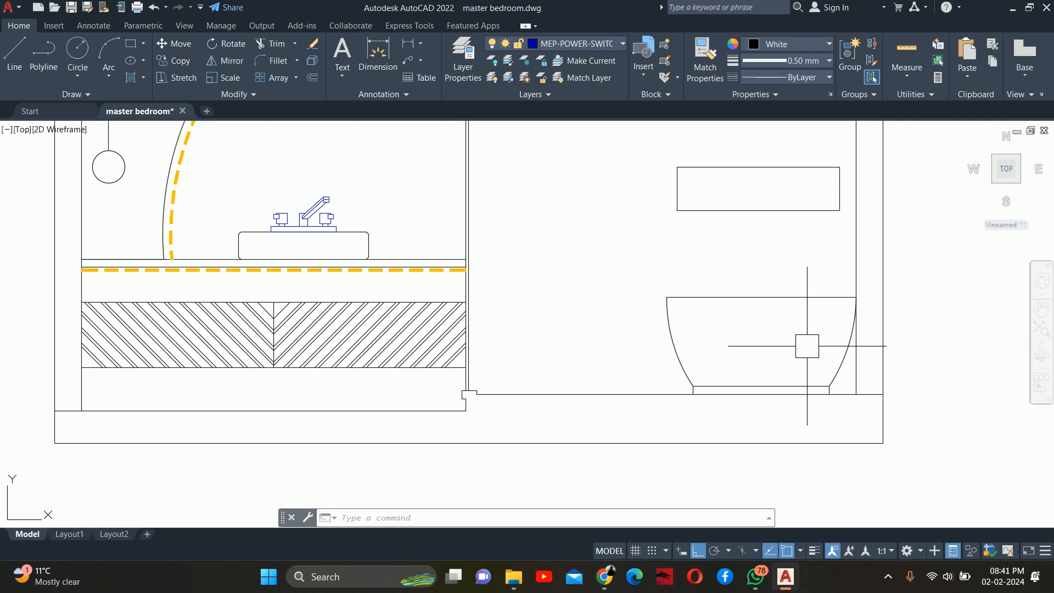
{"action": "key", "text": "Escape"}
{"action": "key", "text": "Escape"}
{"action": "key", "text": "Escape"}
{"action": "scroll", "coordinate": [728, 361], "scroll_direction": "down", "scroll_amount": 5}
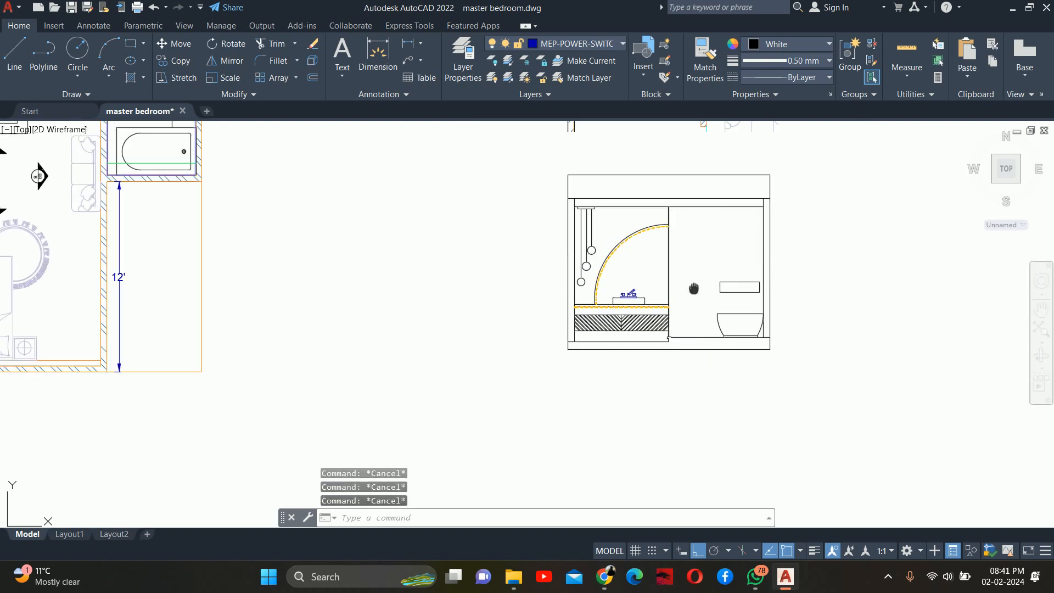
{"action": "scroll", "coordinate": [690, 320], "scroll_direction": "up", "scroll_amount": 2}
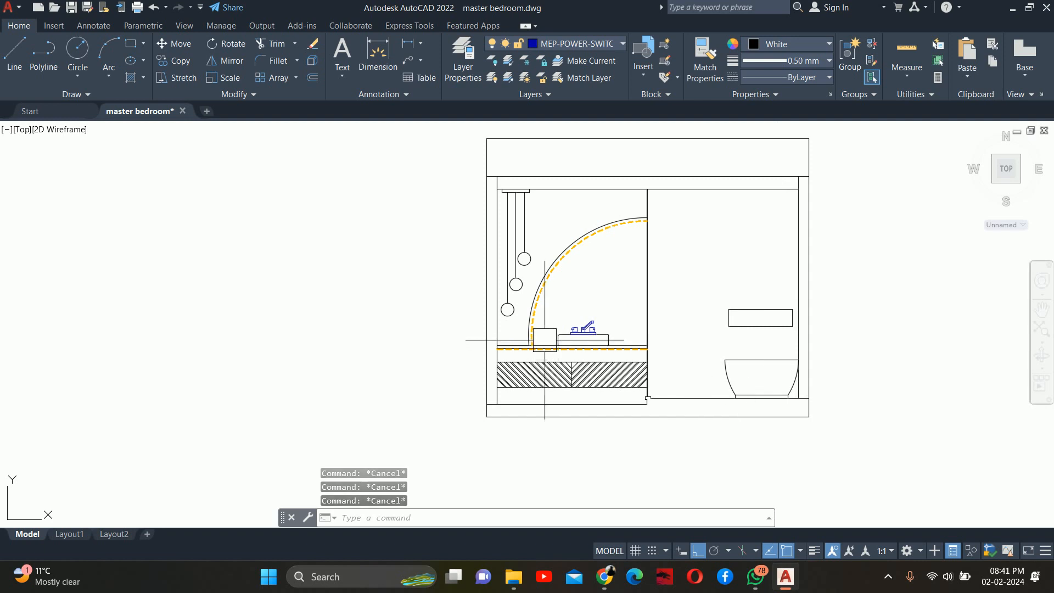
{"action": "middle_click_drag", "start_coordinate": [459, 333], "coordinate": [473, 341]}
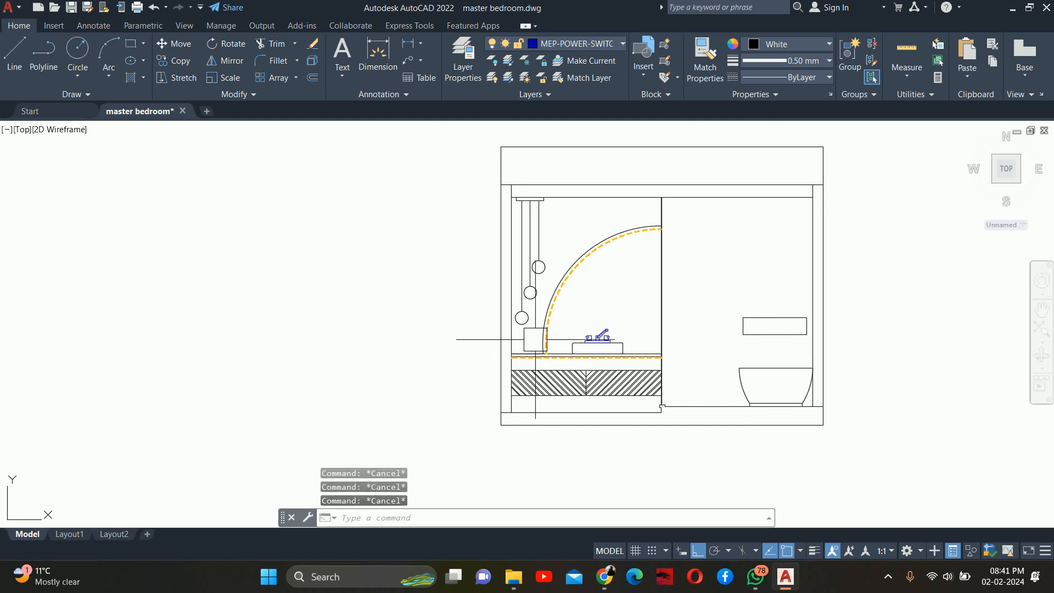
{"action": "scroll", "coordinate": [769, 263], "scroll_direction": "down", "scroll_amount": 3}
{"action": "middle_click_drag", "start_coordinate": [722, 246], "coordinate": [705, 423]}
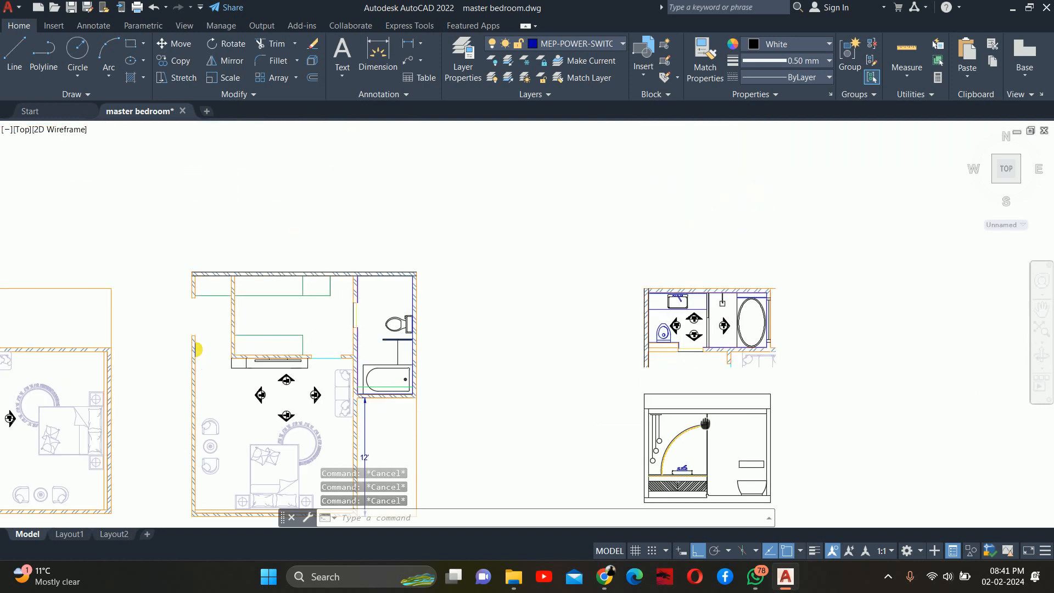
{"action": "scroll", "coordinate": [700, 287], "scroll_direction": "up", "scroll_amount": 4}
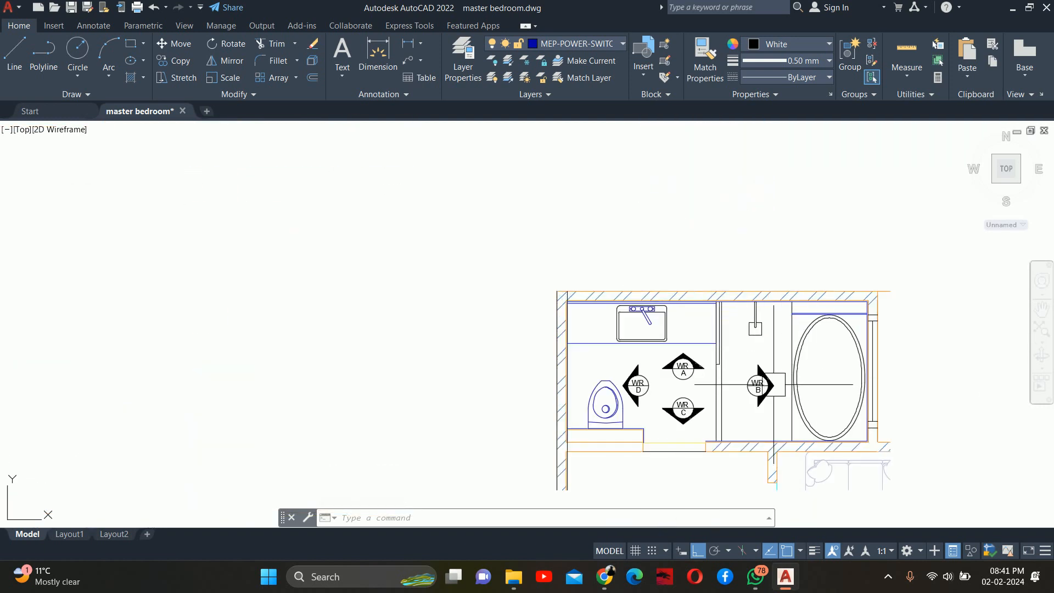
{"action": "scroll", "coordinate": [766, 387], "scroll_direction": "down", "scroll_amount": 1}
{"action": "middle_click_drag", "start_coordinate": [767, 388], "coordinate": [615, 249]}
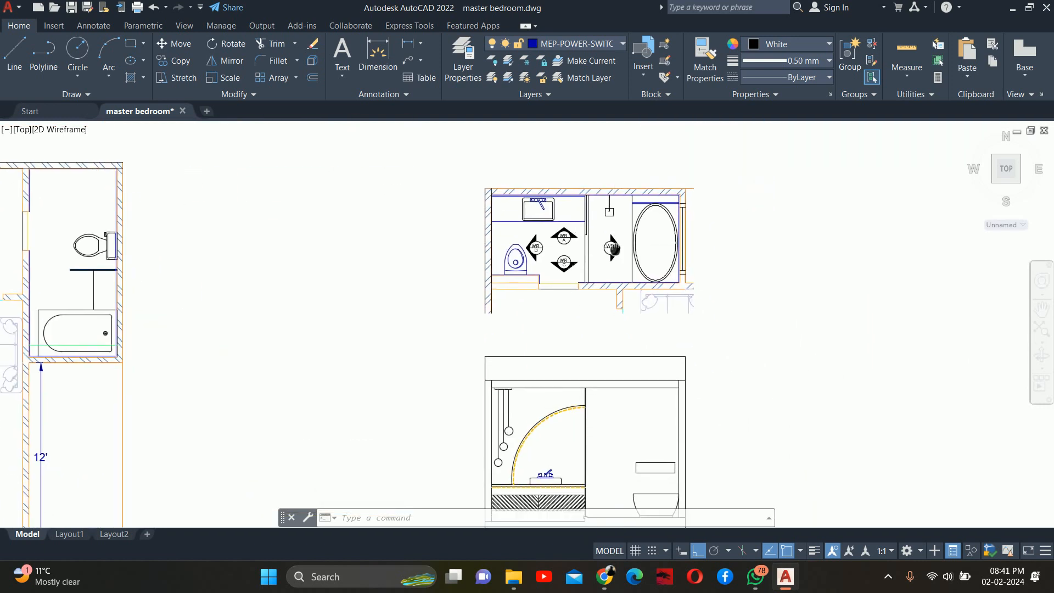
{"action": "scroll", "coordinate": [633, 308], "scroll_direction": "down", "scroll_amount": 1}
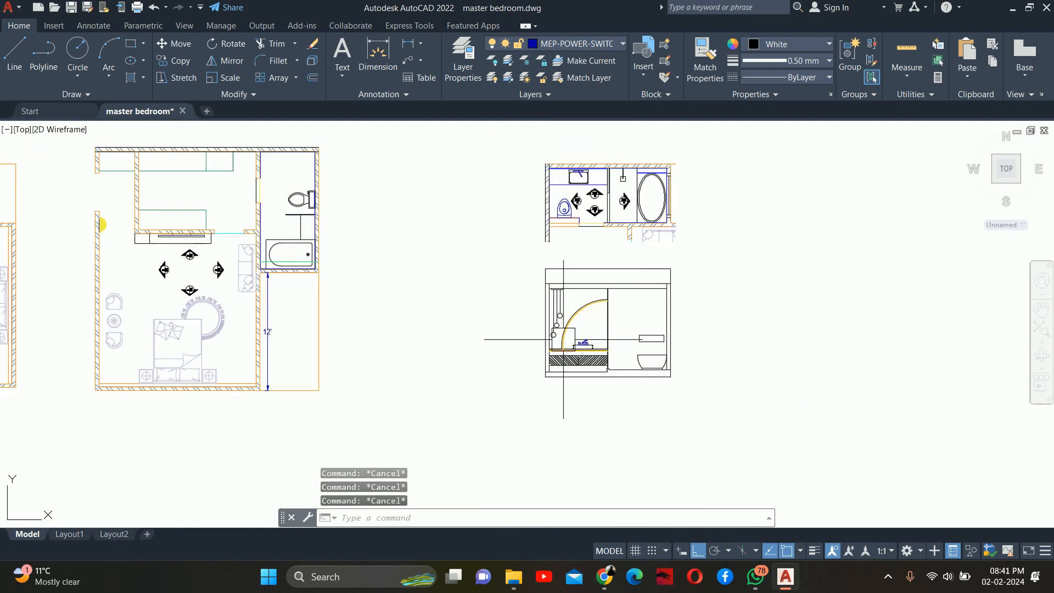
Step: Add a vertical linear dimension for the floor slab thickness outside the elevation's left wall
{"action": "type", "text": "dli"}
{"action": "key", "text": "Return"}
{"action": "scroll", "coordinate": [511, 375], "scroll_direction": "up", "scroll_amount": 1}
{"action": "scroll", "coordinate": [572, 371], "scroll_direction": "up", "scroll_amount": 1}
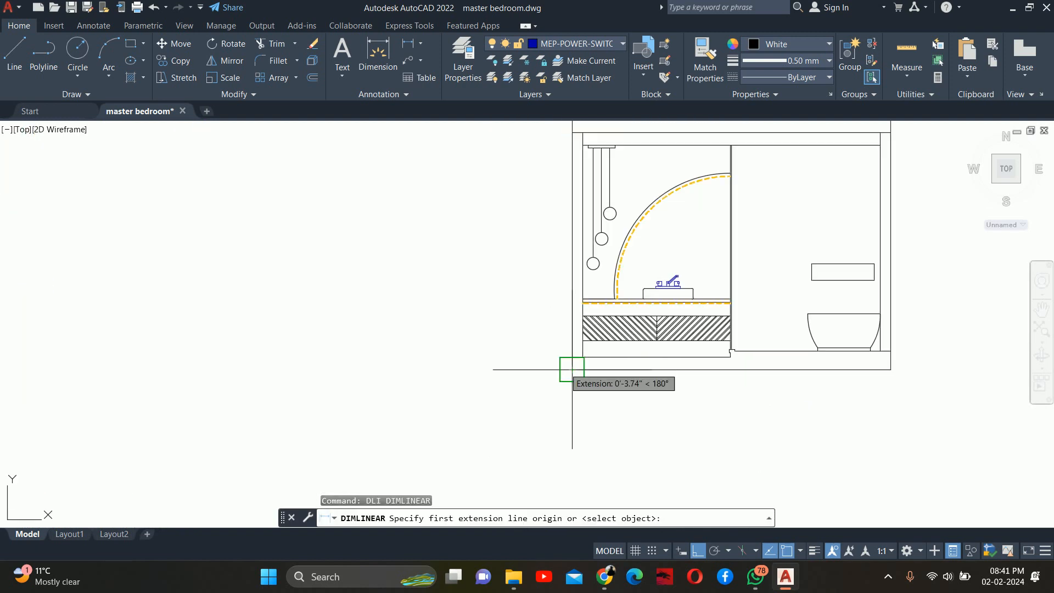
{"action": "left_click", "coordinate": [572, 369]}
{"action": "scroll", "coordinate": [565, 359], "scroll_direction": "up", "scroll_amount": 2}
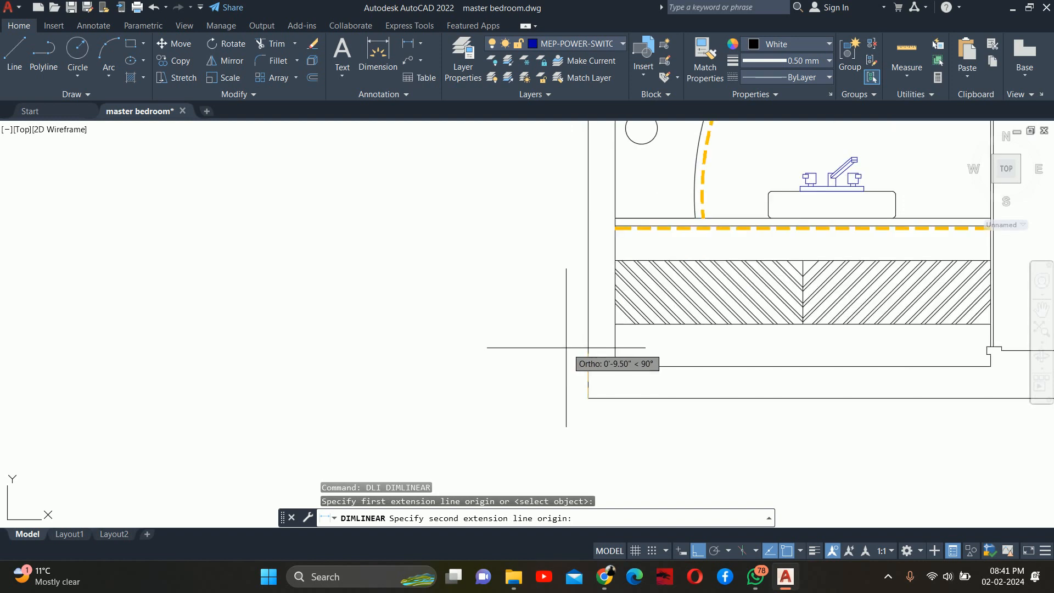
{"action": "left_click", "coordinate": [584, 367]}
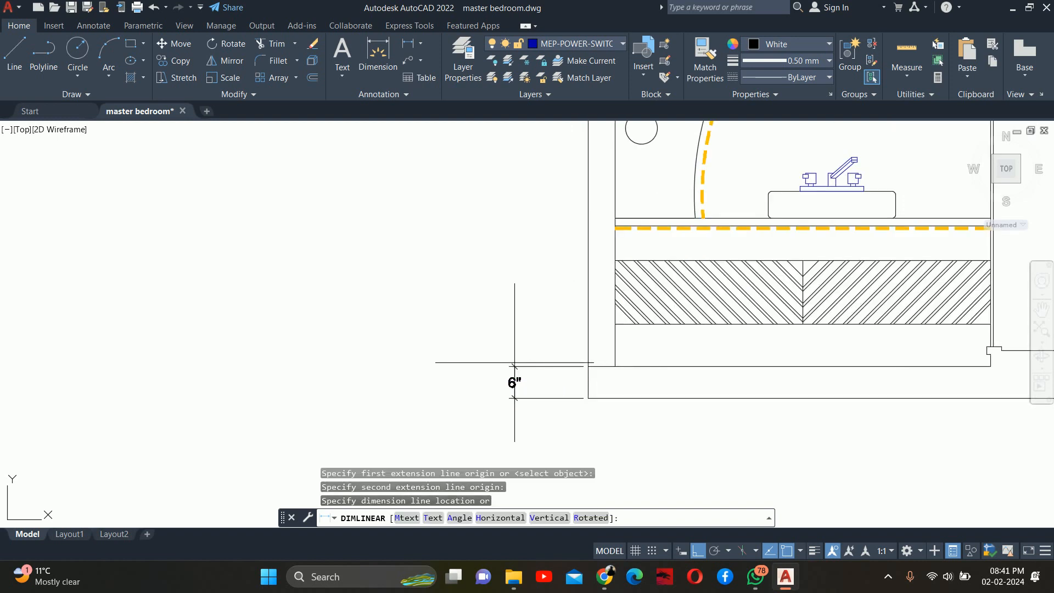
{"action": "left_click", "coordinate": [499, 378]}
Step: Continue the dimension chain upward to the patterned cabinet's bottom edge, its top edge and the countertop
{"action": "type", "text": "dco"}
{"action": "key", "text": "Return"}
{"action": "left_click", "coordinate": [615, 324]}
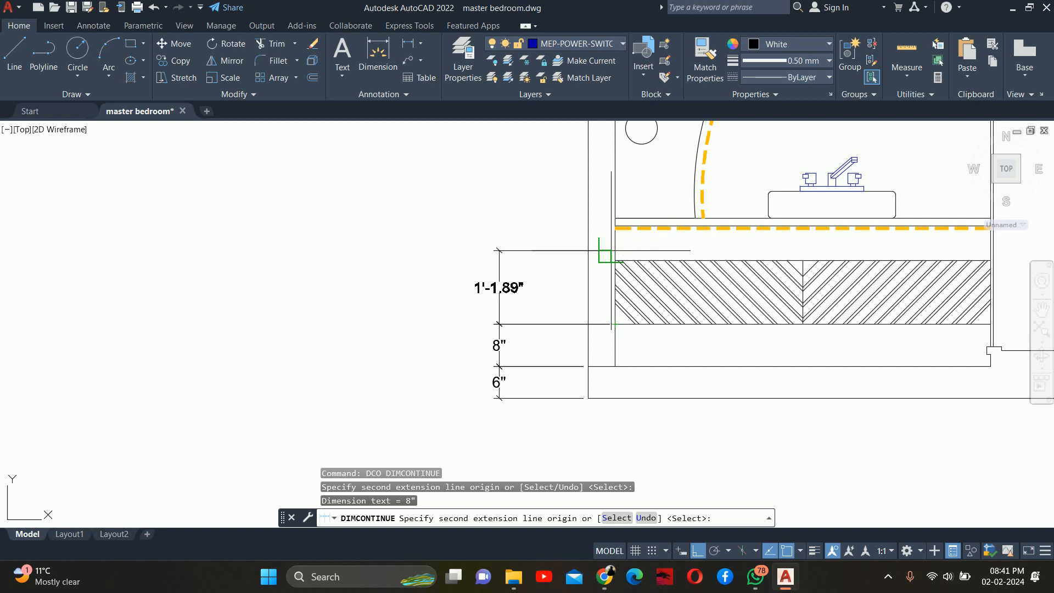
{"action": "left_click", "coordinate": [611, 251]}
{"action": "scroll", "coordinate": [611, 251], "scroll_direction": "up", "scroll_amount": 6}
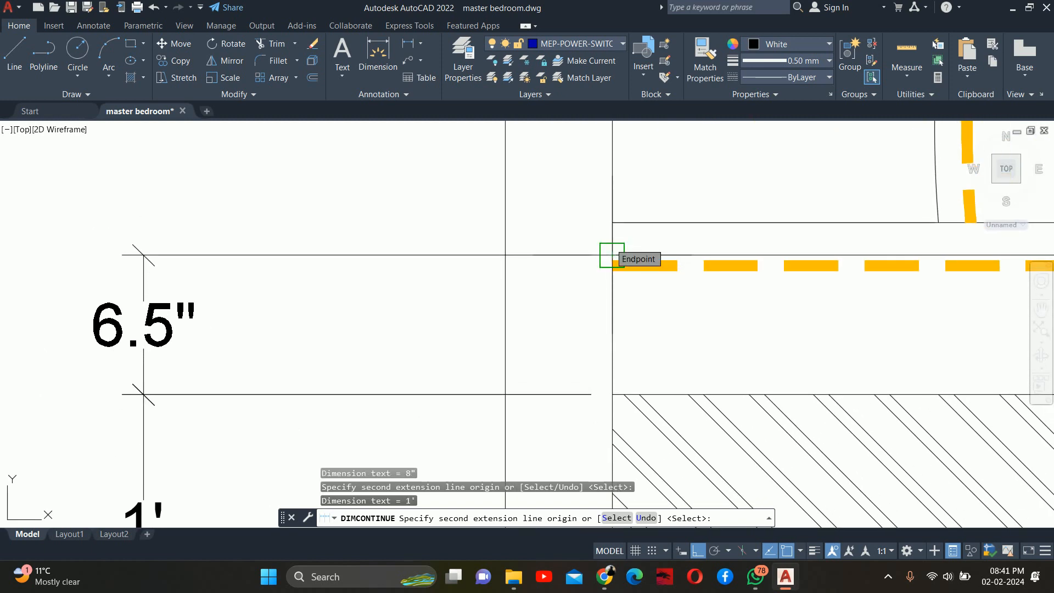
{"action": "left_click", "coordinate": [612, 223]}
{"action": "scroll", "coordinate": [608, 193], "scroll_direction": "down", "scroll_amount": 5}
{"action": "scroll", "coordinate": [608, 282], "scroll_direction": "up", "scroll_amount": 2}
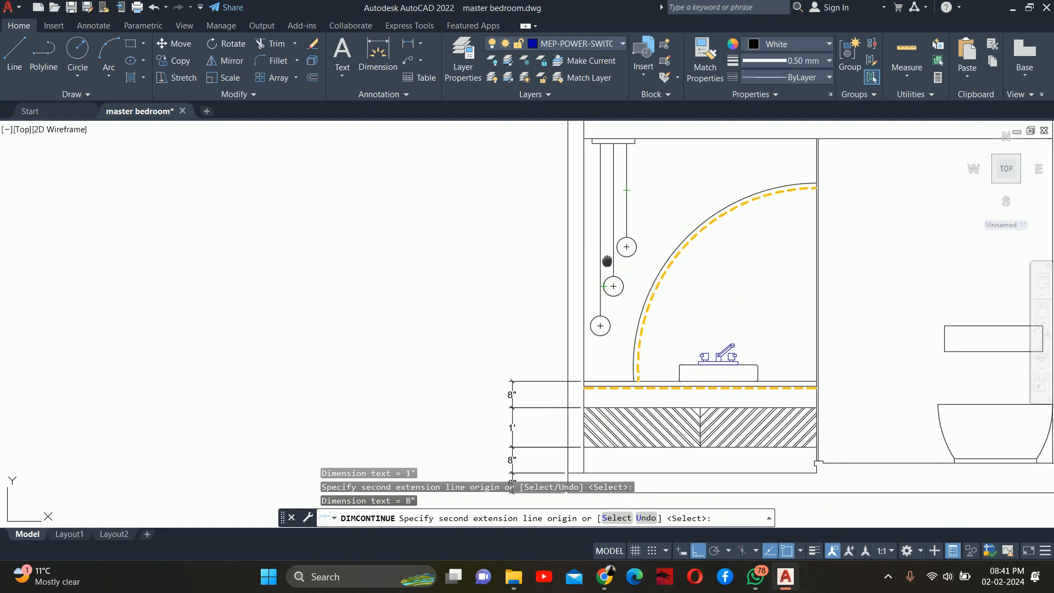
Step: Extend the continued dimension chain from the countertop to the false ceiling line and the ceiling slab's underside
{"action": "scroll", "coordinate": [608, 261], "scroll_direction": "down", "scroll_amount": 2}
{"action": "scroll", "coordinate": [584, 242], "scroll_direction": "up", "scroll_amount": 4}
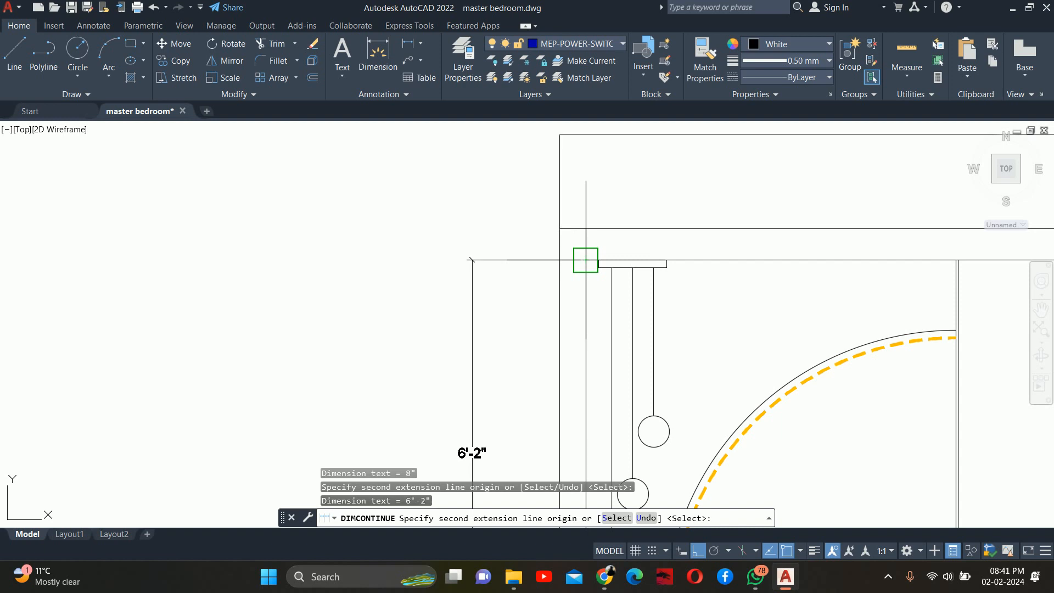
{"action": "left_click", "coordinate": [560, 229]}
{"action": "scroll", "coordinate": [560, 273], "scroll_direction": "down", "scroll_amount": 2}
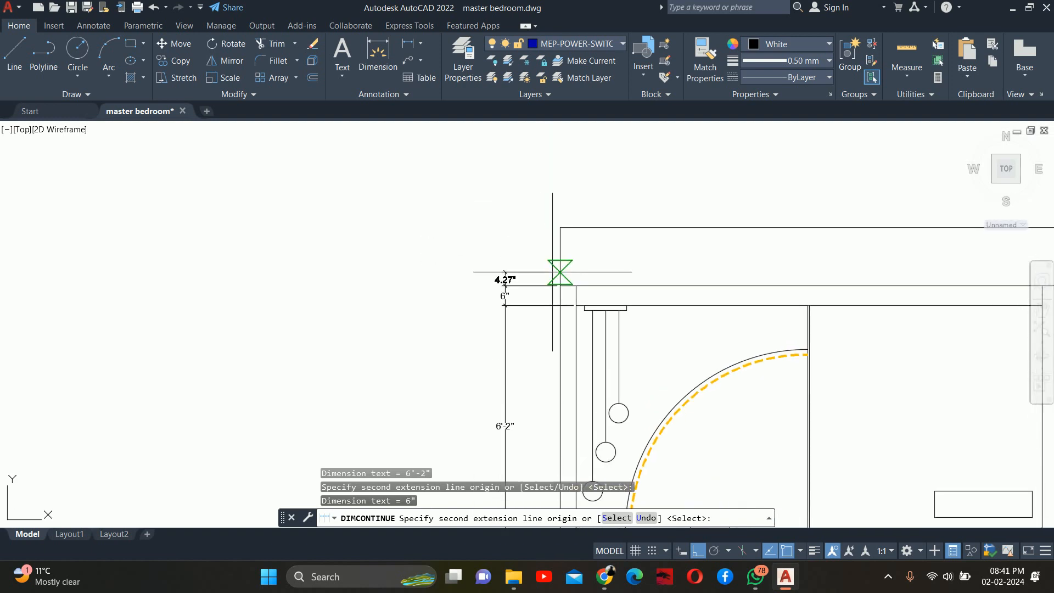
{"action": "scroll", "coordinate": [560, 273], "scroll_direction": "down", "scroll_amount": 4}
{"action": "key", "text": "Escape"}
{"action": "key", "text": "Escape"}
{"action": "key", "text": "Escape"}
{"action": "scroll", "coordinate": [514, 347], "scroll_direction": "up", "scroll_amount": 3}
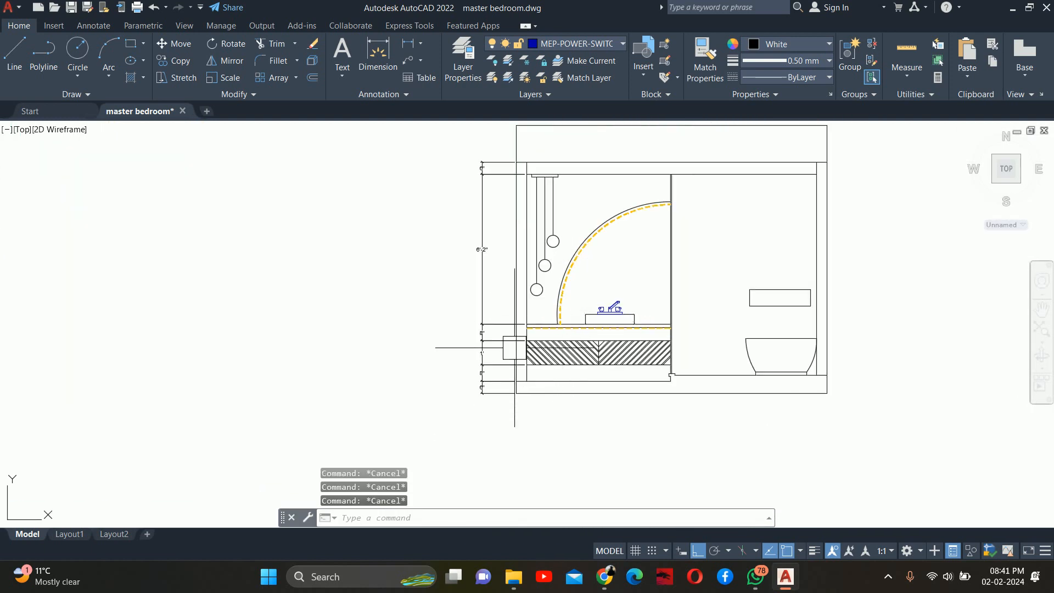
{"action": "middle_click_drag", "start_coordinate": [581, 285], "coordinate": [581, 310]}
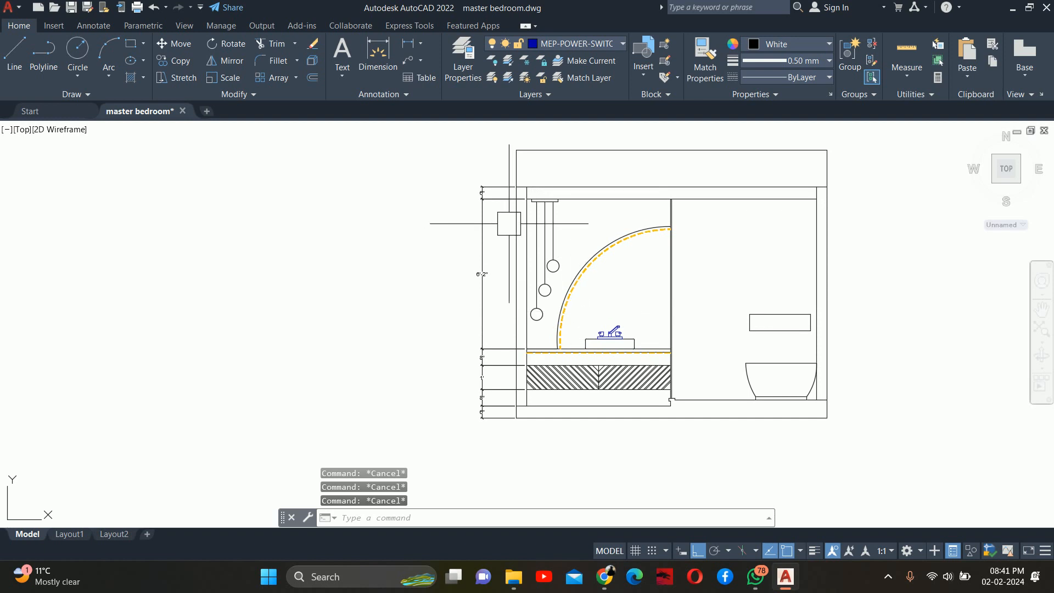
{"action": "scroll", "coordinate": [601, 297], "scroll_direction": "up", "scroll_amount": 2}
{"action": "middle_click_drag", "start_coordinate": [615, 285], "coordinate": [602, 283]}
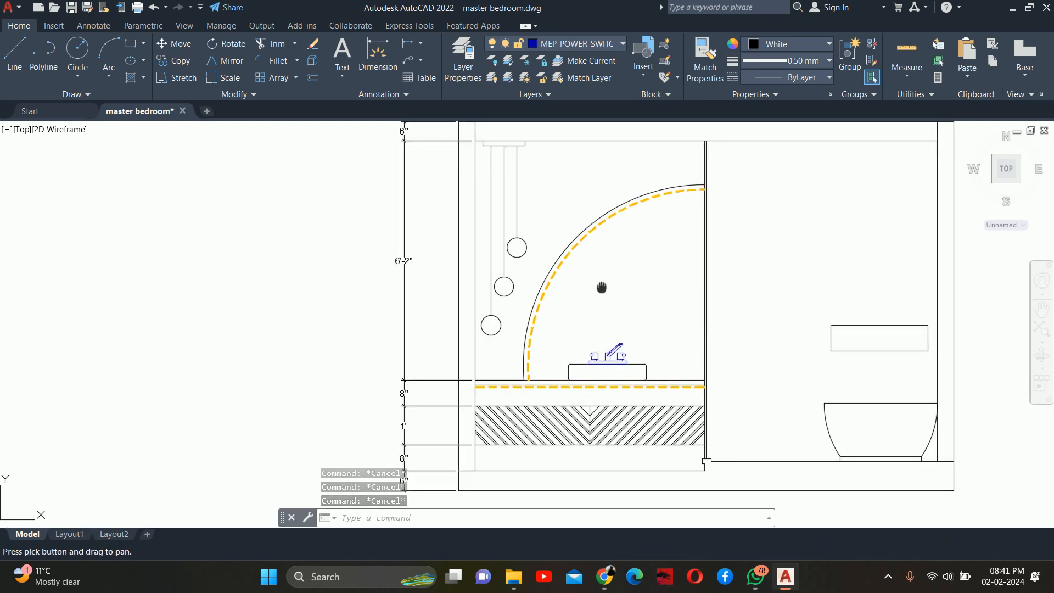
Step: Dimension the overall counter height from floor level to the countertop, placing it outside the existing dimension chain
{"action": "type", "text": "DLI"}
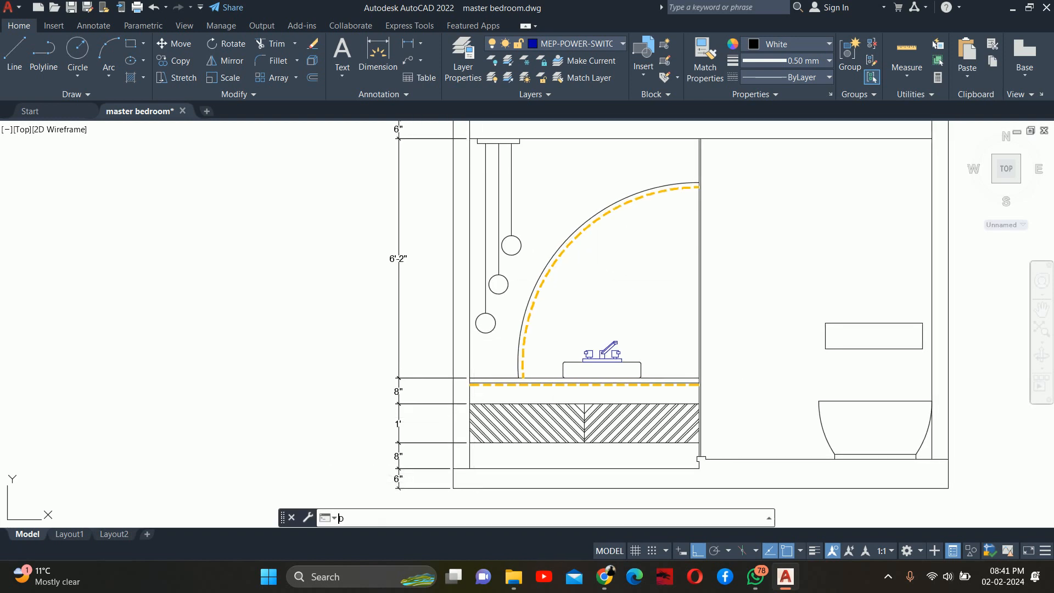
{"action": "key", "text": "Return"}
{"action": "scroll", "coordinate": [447, 471], "scroll_direction": "up", "scroll_amount": 2}
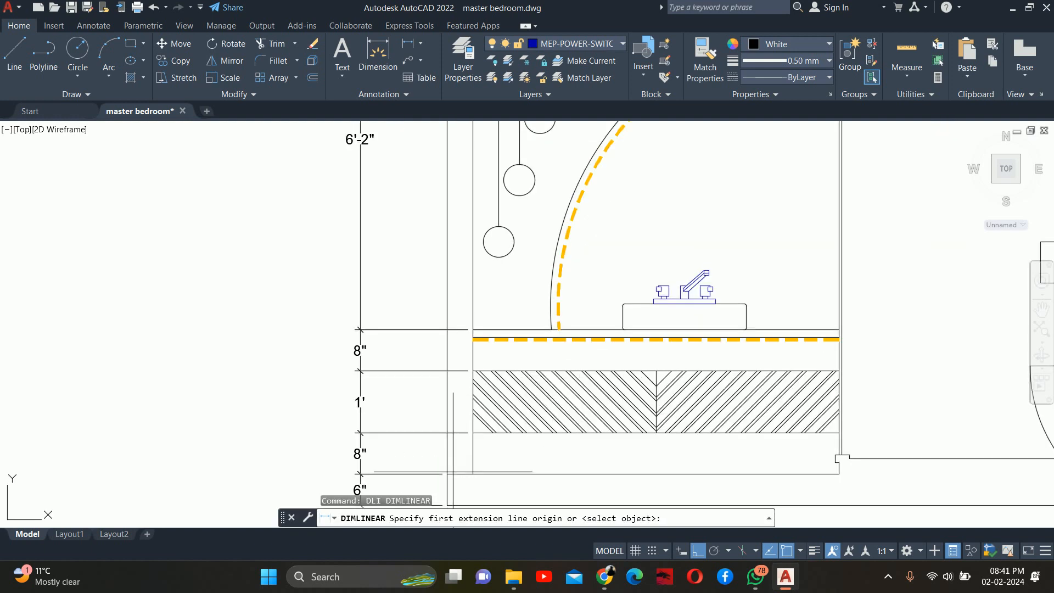
{"action": "scroll", "coordinate": [453, 472], "scroll_direction": "up", "scroll_amount": 4}
{"action": "left_click", "coordinate": [434, 476]}
{"action": "scroll", "coordinate": [511, 307], "scroll_direction": "down", "scroll_amount": 4}
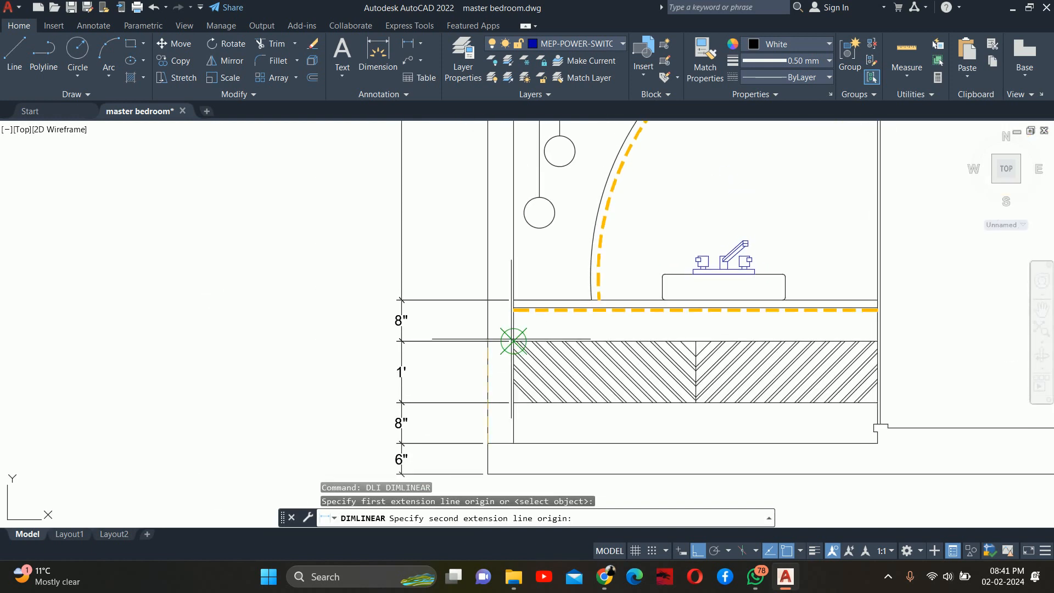
{"action": "scroll", "coordinate": [511, 337], "scroll_direction": "up", "scroll_amount": 4}
{"action": "left_click", "coordinate": [521, 315]}
{"action": "scroll", "coordinate": [544, 269], "scroll_direction": "down", "scroll_amount": 6}
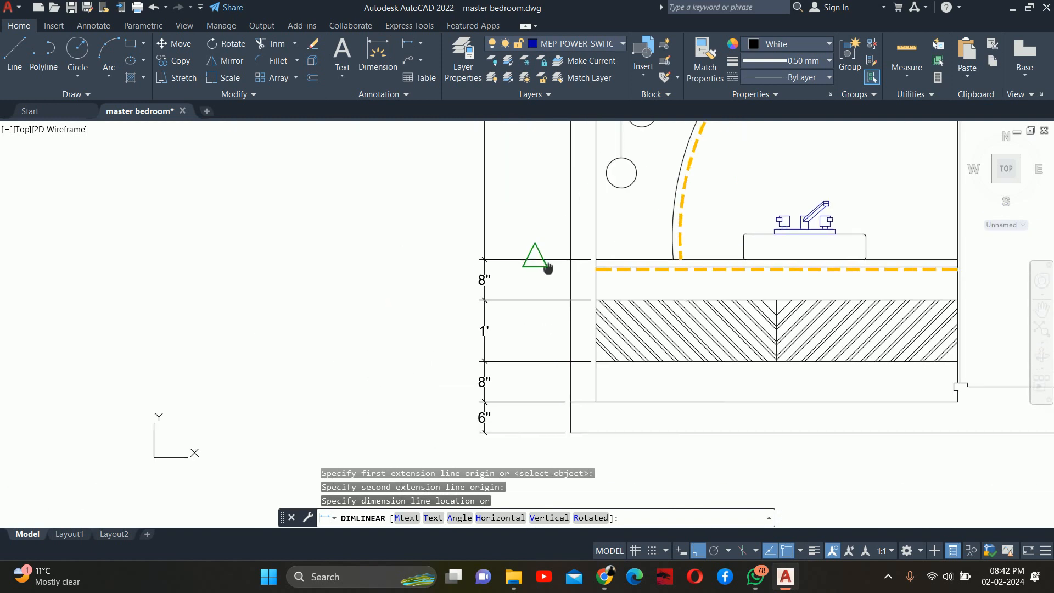
{"action": "scroll", "coordinate": [500, 274], "scroll_direction": "up", "scroll_amount": 5}
{"action": "left_click", "coordinate": [497, 264]}
{"action": "key", "text": "Escape"}
{"action": "key", "text": "Escape"}
{"action": "key", "text": "Escape"}
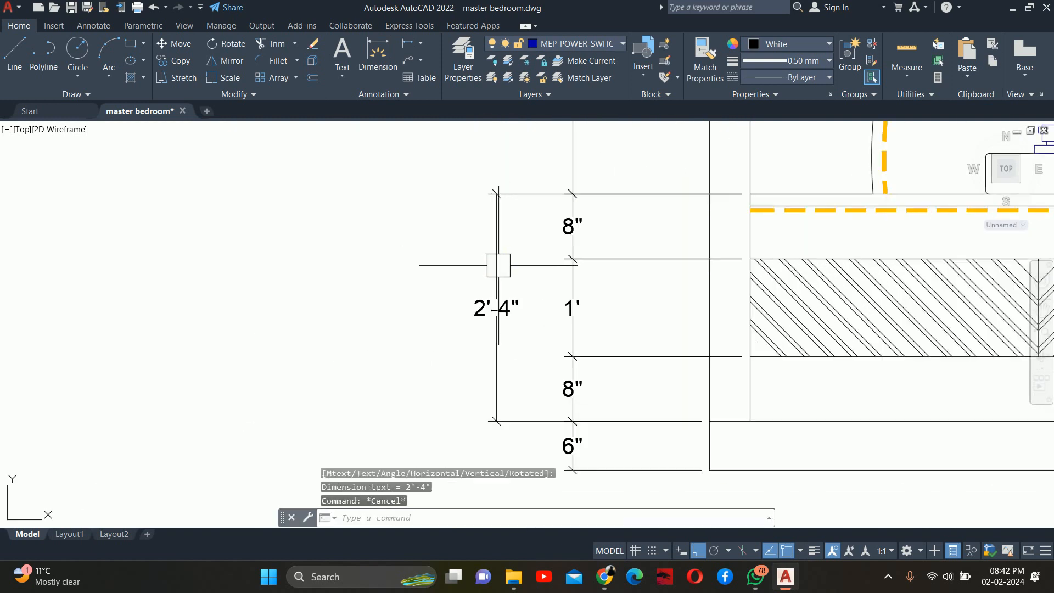
Step: Shorten the overall counter height dimension's upper extension line by stretching its countertop origin to the adjacent dimension chain
{"action": "scroll", "coordinate": [508, 276], "scroll_direction": "down", "scroll_amount": 2}
{"action": "left_click", "coordinate": [501, 274]}
{"action": "middle_click_drag", "start_coordinate": [478, 276], "coordinate": [344, 301]}
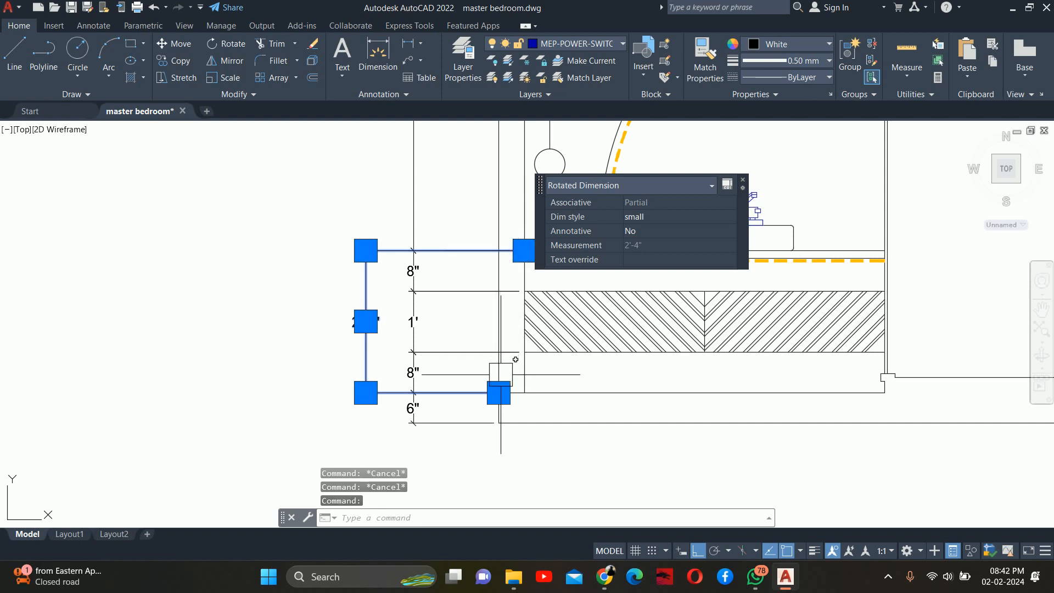
{"action": "key", "text": "Escape"}
{"action": "left_click", "coordinate": [514, 251]}
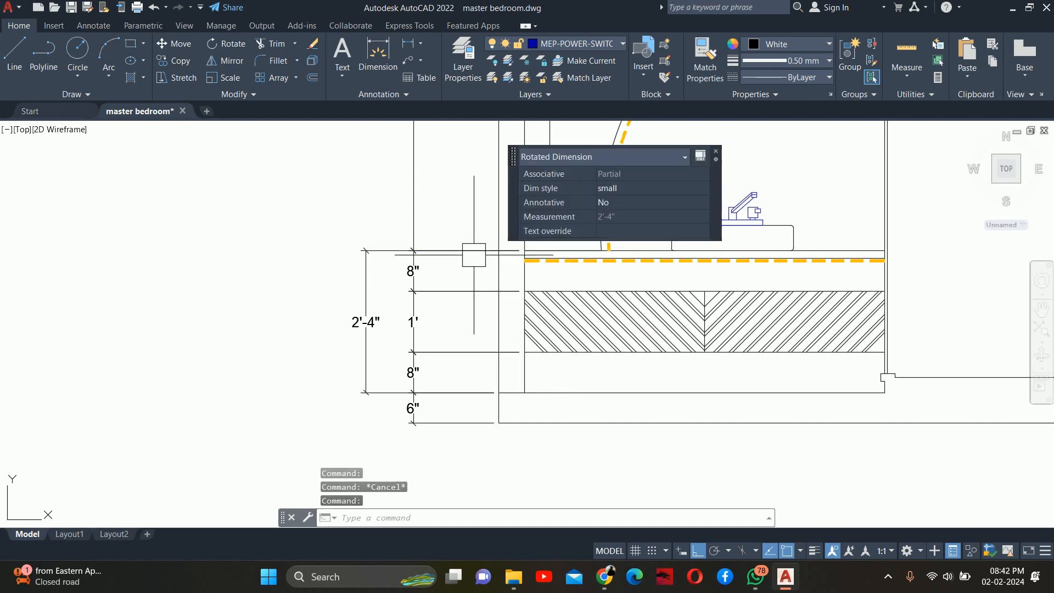
{"action": "scroll", "coordinate": [524, 250], "scroll_direction": "up", "scroll_amount": 2}
{"action": "left_click", "coordinate": [524, 250]}
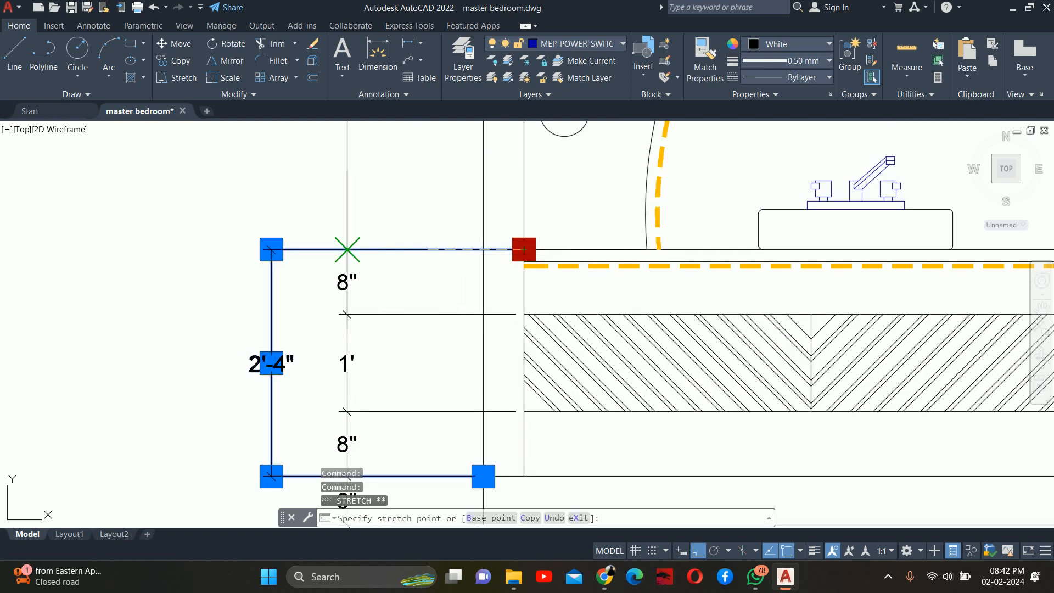
{"action": "left_click", "coordinate": [347, 250]}
{"action": "key", "text": "Escape"}
{"action": "scroll", "coordinate": [417, 353], "scroll_direction": "down", "scroll_amount": 4}
{"action": "key", "text": "Escape"}
{"action": "middle_click_drag", "start_coordinate": [417, 352], "coordinate": [429, 258]}
Step: Shorten the same dimension's lower extension line by stretching its floor-level origin to the adjacent dimension chain
{"action": "left_click", "coordinate": [360, 293]}
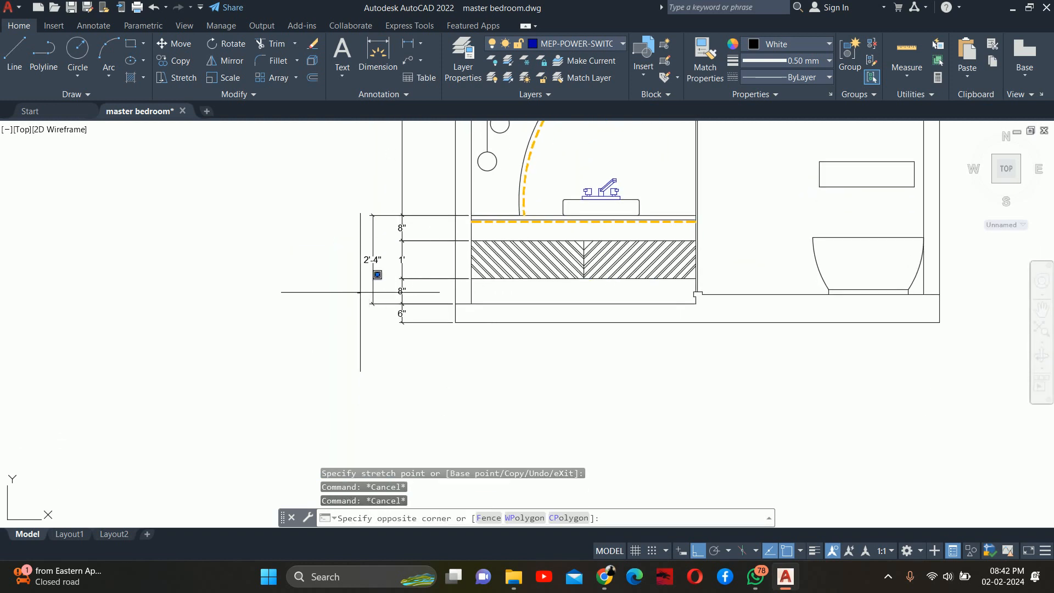
{"action": "scroll", "coordinate": [360, 293], "scroll_direction": "up", "scroll_amount": 2}
{"action": "key", "text": "Escape"}
{"action": "left_click", "coordinate": [376, 285]}
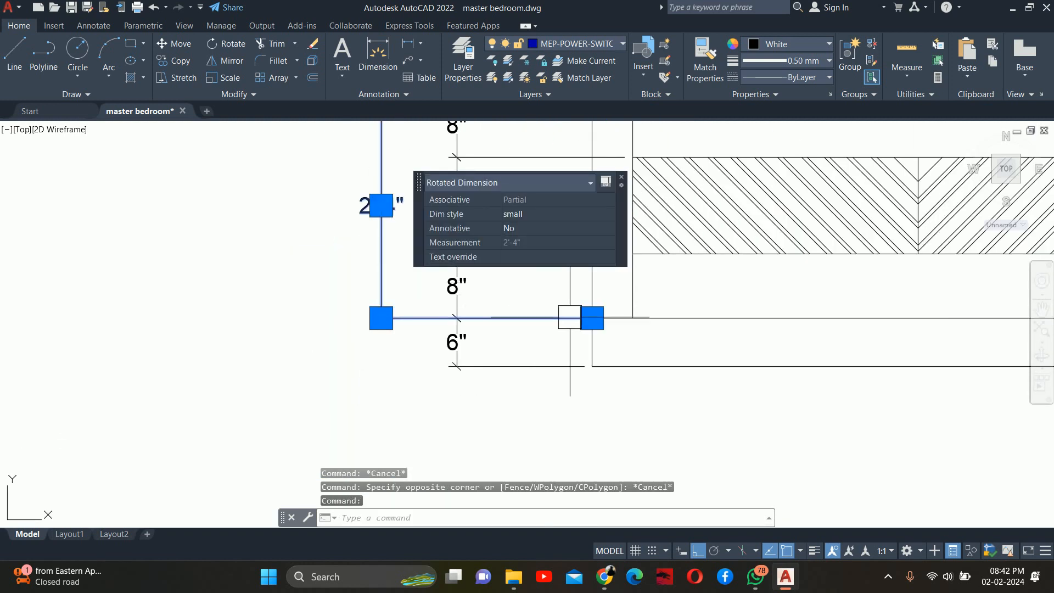
{"action": "left_click", "coordinate": [592, 318]}
{"action": "scroll", "coordinate": [445, 317], "scroll_direction": "up", "scroll_amount": 3}
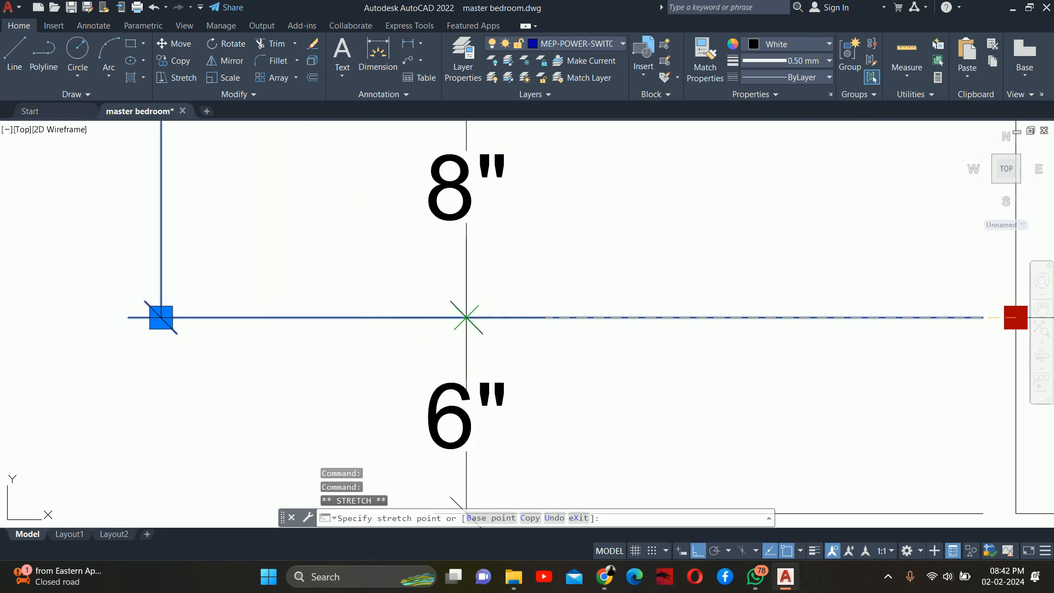
{"action": "left_click", "coordinate": [466, 317]}
{"action": "key", "text": "Escape"}
{"action": "key", "text": "Escape"}
{"action": "scroll", "coordinate": [555, 307], "scroll_direction": "down", "scroll_amount": 5}
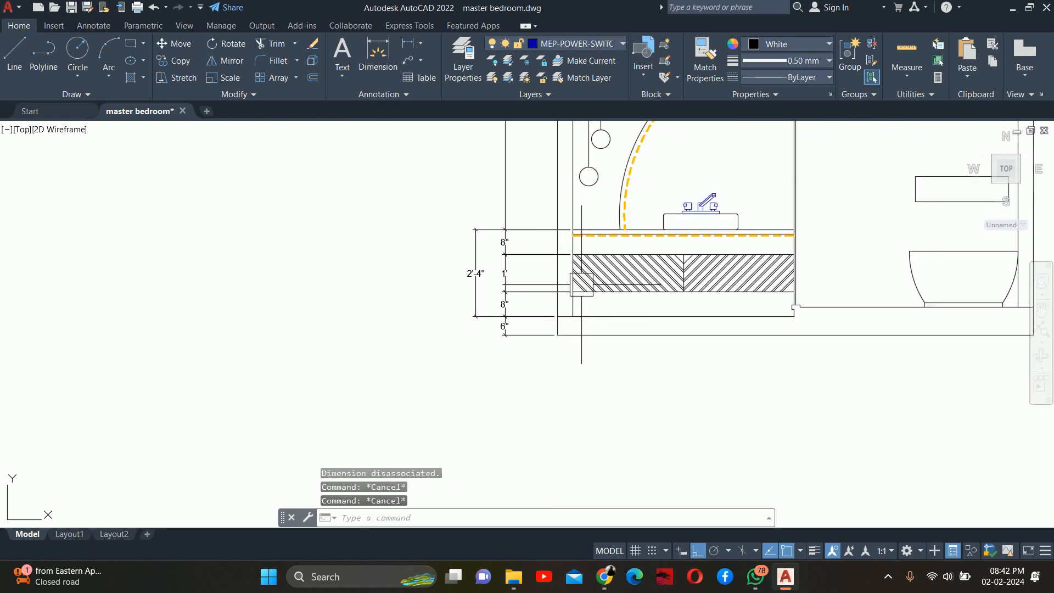
{"action": "middle_click_drag", "start_coordinate": [582, 284], "coordinate": [564, 386]}
{"action": "key", "text": "Escape"}
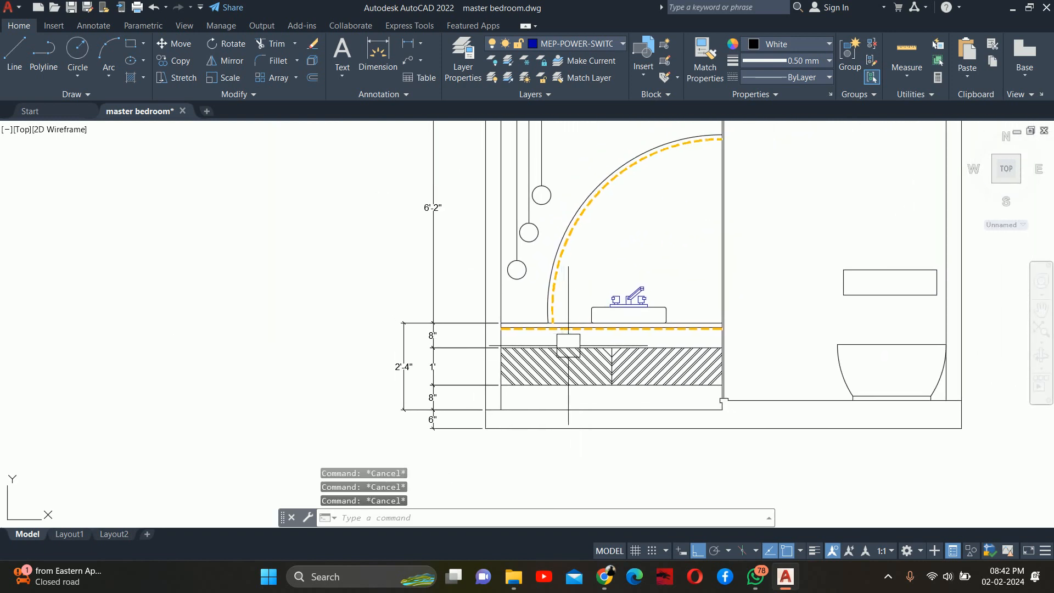
Step: Add a horizontal linear dimension for the left patterned cabinet's width, from the wall to the cabinet division, placed below the floor slab
{"action": "type", "text": "DLI"}
{"action": "key", "text": "Return"}
{"action": "scroll", "coordinate": [531, 385], "scroll_direction": "up", "scroll_amount": 2}
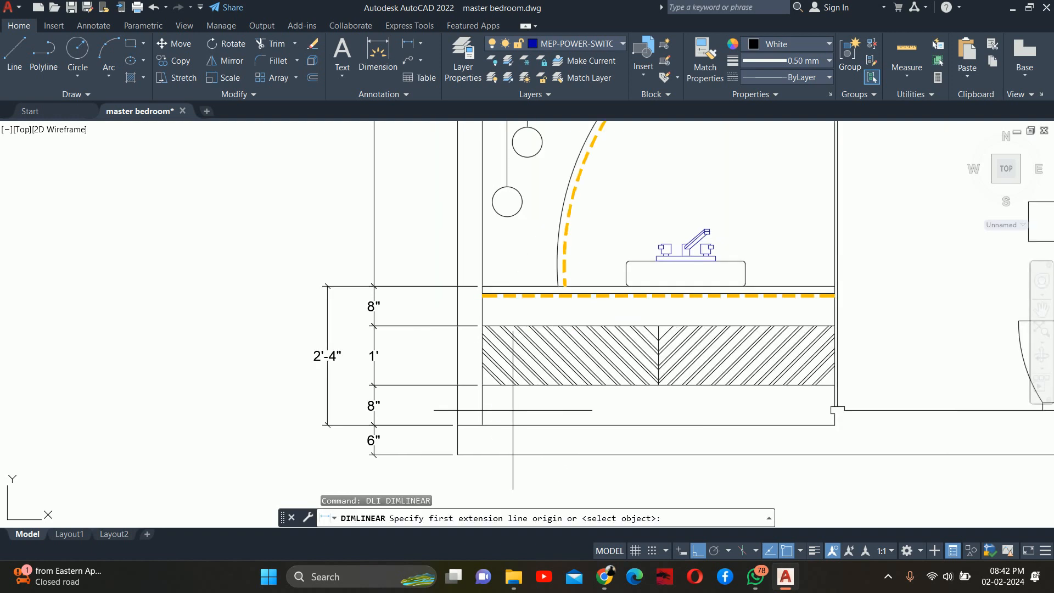
{"action": "left_click", "coordinate": [482, 425]}
{"action": "left_click", "coordinate": [659, 386]}
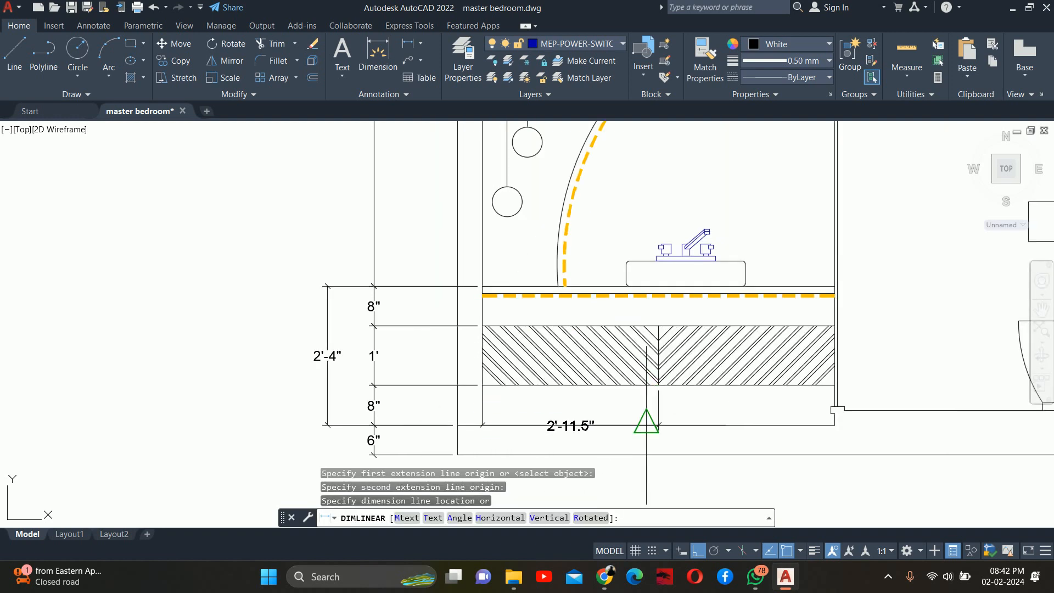
{"action": "middle_click_drag", "start_coordinate": [647, 424], "coordinate": [631, 306]}
{"action": "left_click", "coordinate": [621, 375]}
{"action": "middle_click_drag", "start_coordinate": [620, 375], "coordinate": [522, 408]}
Step: Continue the horizontal dimension from the cabinet division to the right end of the patterned cabinets
{"action": "type", "text": "DCO"}
{"action": "key", "text": "Return"}
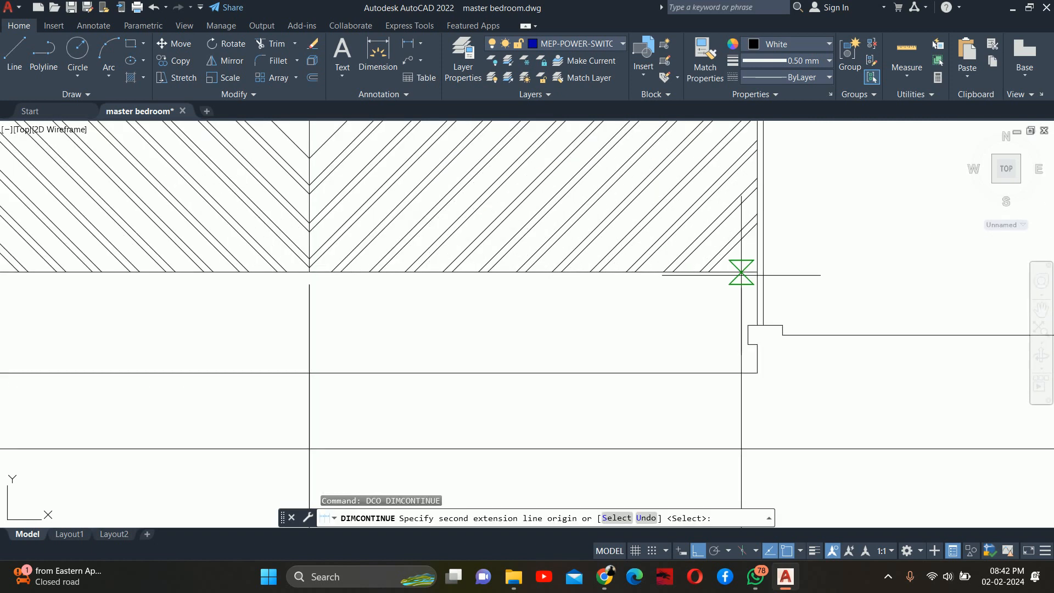
{"action": "scroll", "coordinate": [742, 277], "scroll_direction": "up", "scroll_amount": 4}
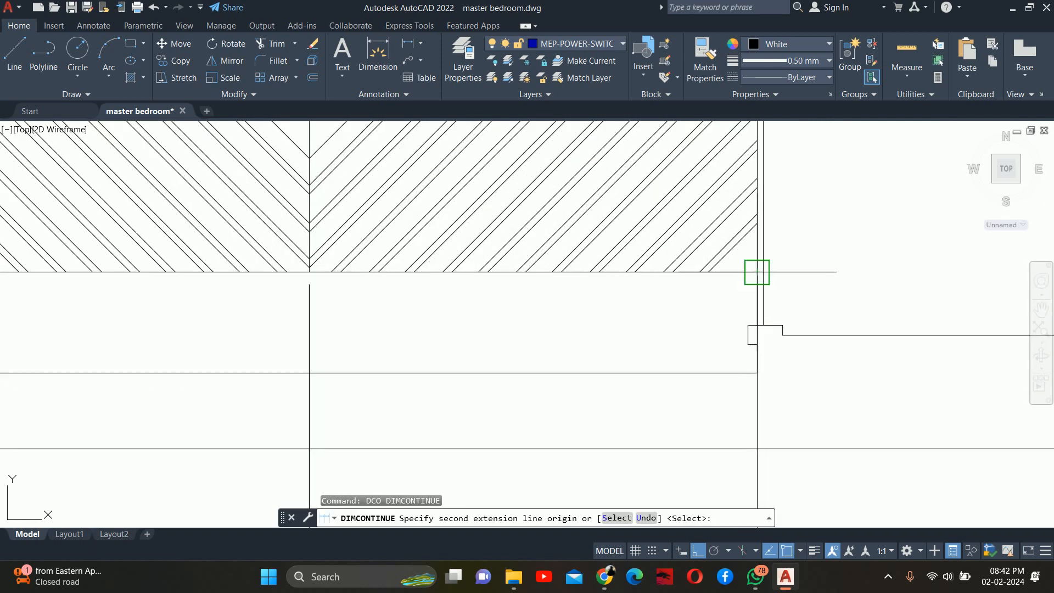
{"action": "scroll", "coordinate": [748, 325], "scroll_direction": "up", "scroll_amount": 2}
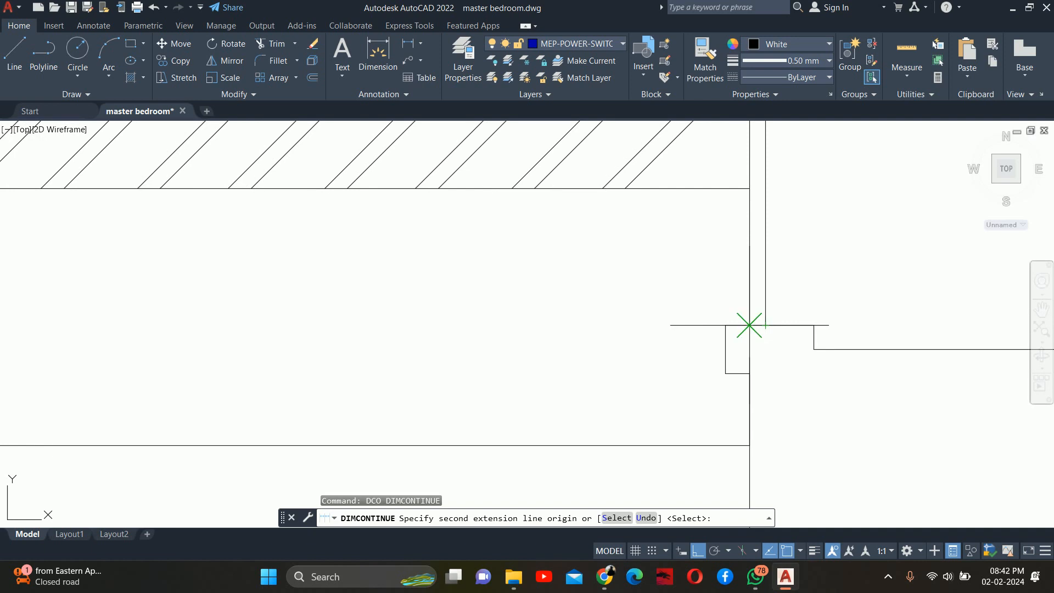
{"action": "key", "text": "Escape"}
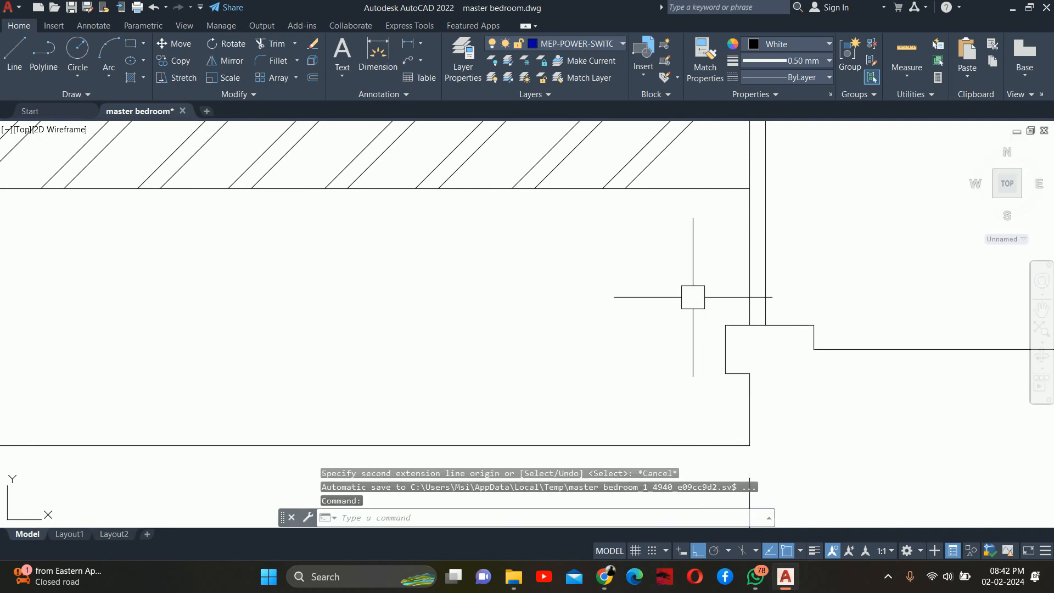
{"action": "scroll", "coordinate": [659, 318], "scroll_direction": "down", "scroll_amount": 3}
{"action": "middle_click_drag", "start_coordinate": [659, 317], "coordinate": [683, 266]}
{"action": "key", "text": "Escape"}
{"action": "key", "text": "Escape"}
{"action": "middle_click_drag", "start_coordinate": [615, 296], "coordinate": [698, 401]}
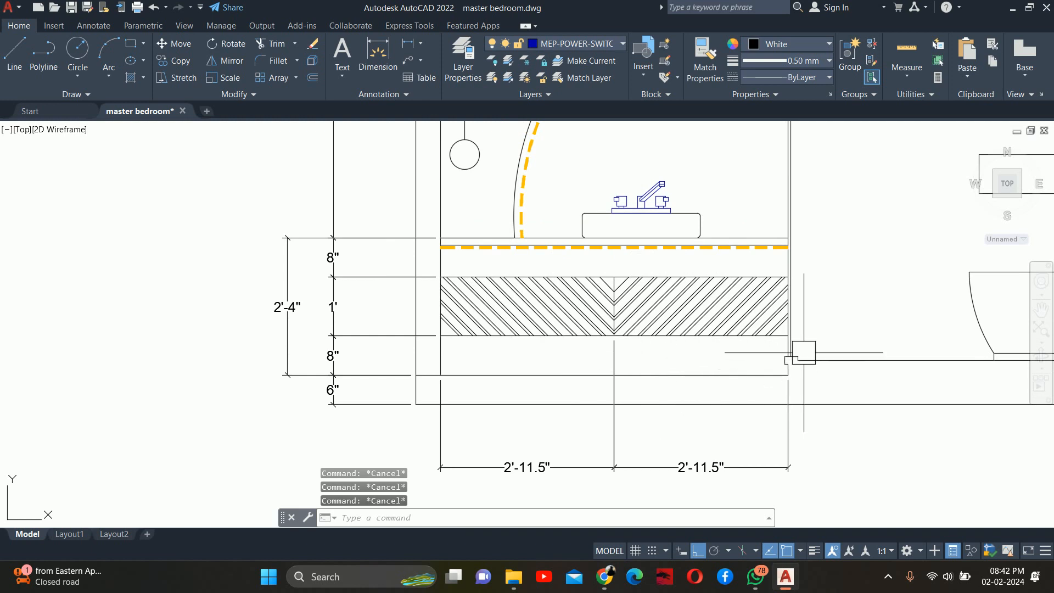
{"action": "scroll", "coordinate": [693, 333], "scroll_direction": "down", "scroll_amount": 2}
{"action": "middle_click_drag", "start_coordinate": [693, 333], "coordinate": [680, 416]}
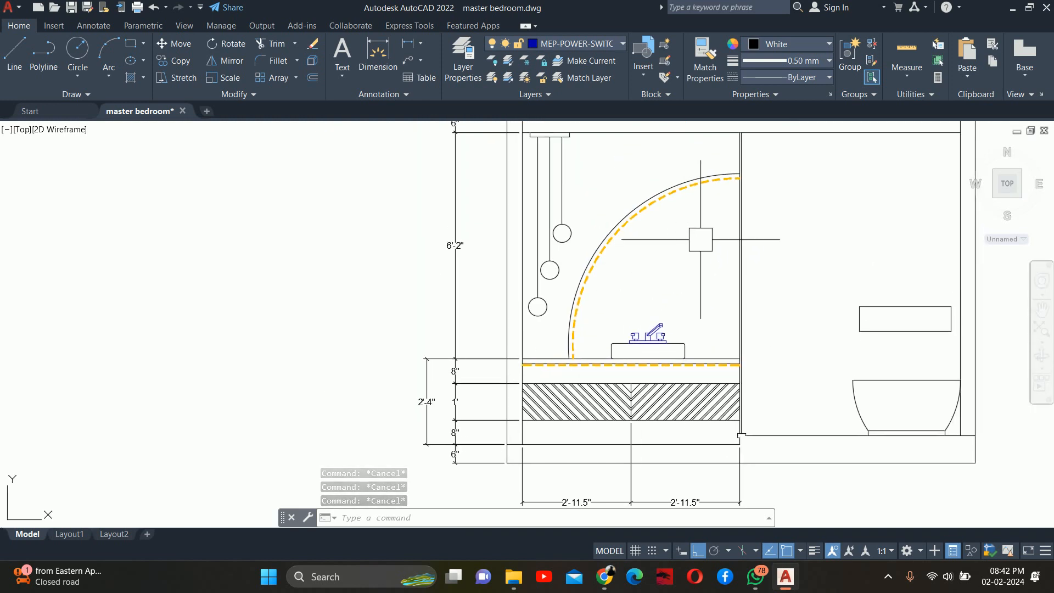
{"action": "middle_click_drag", "start_coordinate": [699, 237], "coordinate": [680, 324]}
{"action": "middle_click_drag", "start_coordinate": [774, 357], "coordinate": [634, 295]}
{"action": "type", "text": "D"}
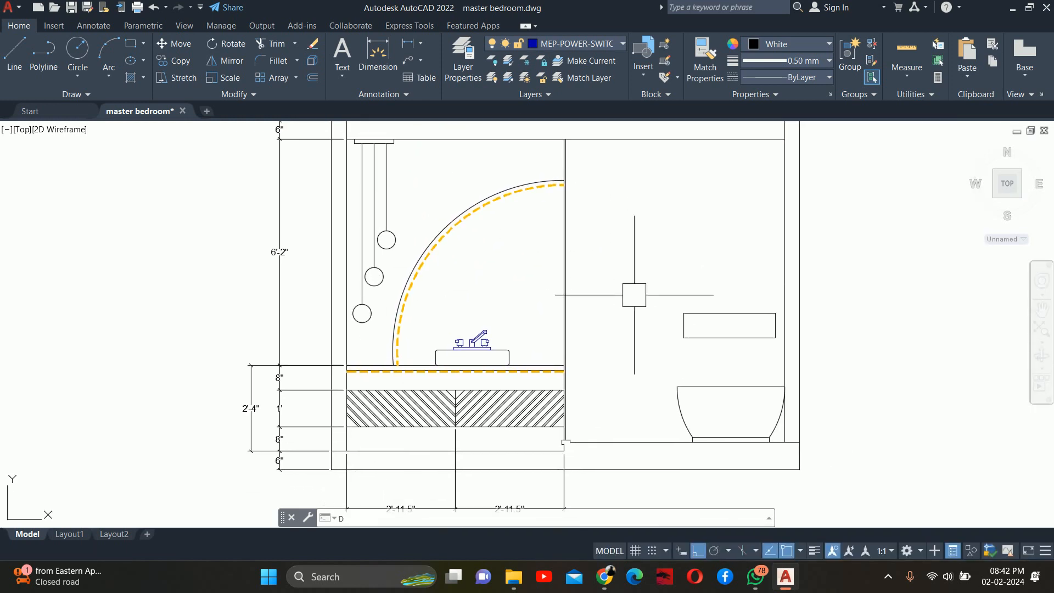
{"action": "type", "text": "LI"}
{"action": "key", "text": "Return"}
{"action": "middle_click_drag", "start_coordinate": [612, 368], "coordinate": [608, 269]}
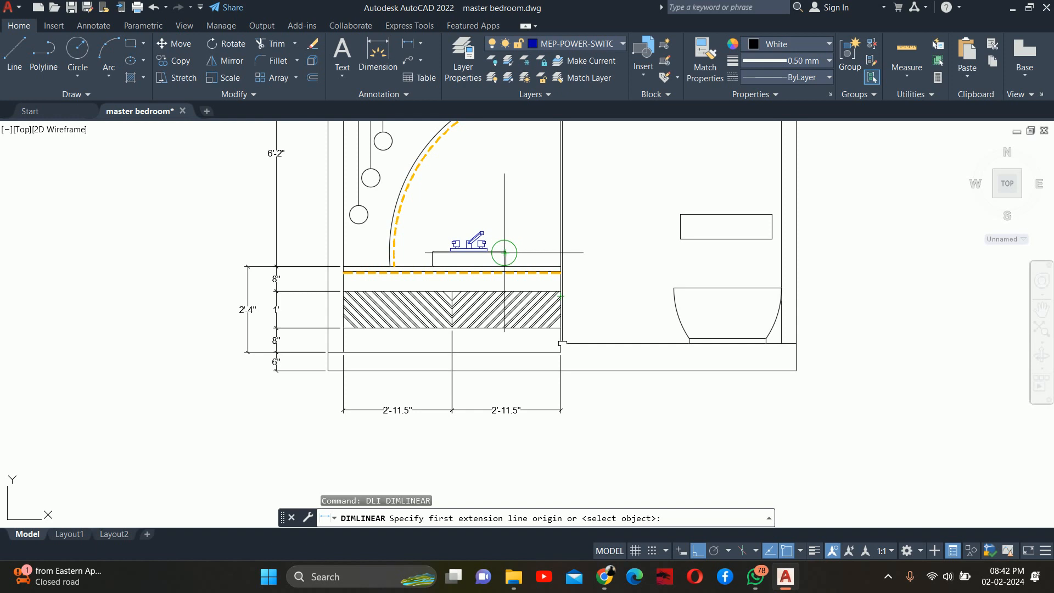
{"action": "key", "text": "Escape"}
{"action": "key", "text": "Escape"}
{"action": "key", "text": "Escape"}
Step: Add a horizontal linear dimension for the curved mirror's width, placing it above the elevation's ceiling slab
{"action": "middle_click_drag", "start_coordinate": [440, 245], "coordinate": [445, 306]}
{"action": "type", "text": "DLI"}
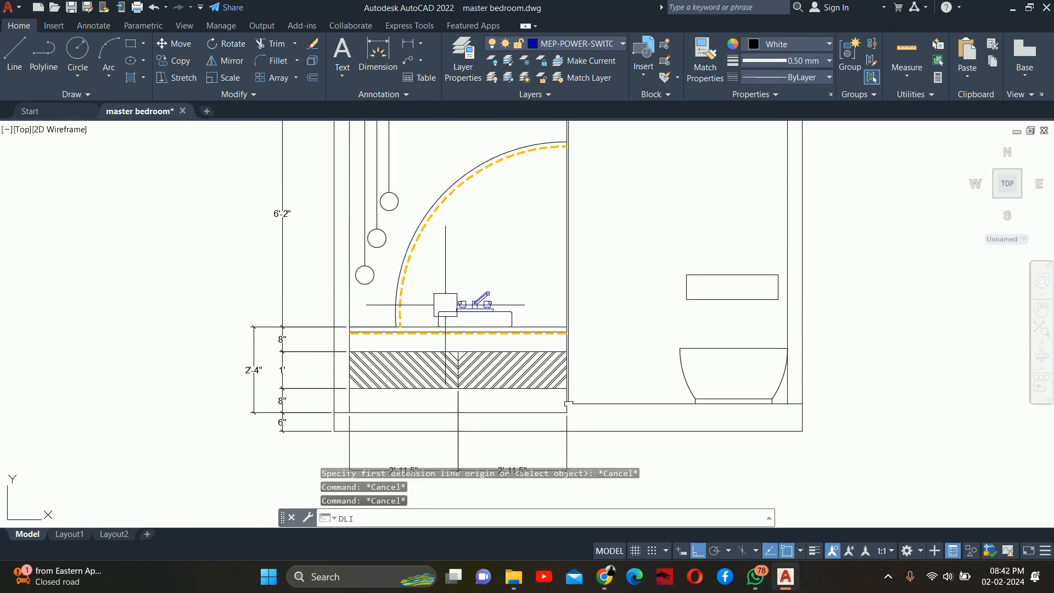
{"action": "key", "text": "Return"}
{"action": "scroll", "coordinate": [382, 316], "scroll_direction": "up", "scroll_amount": 4}
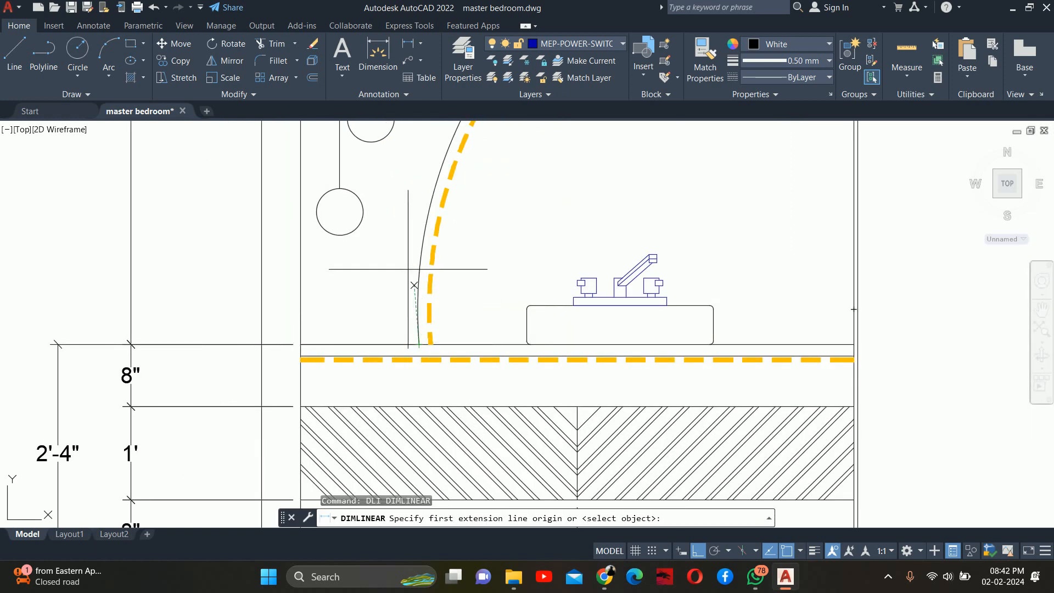
{"action": "left_click", "coordinate": [417, 306]}
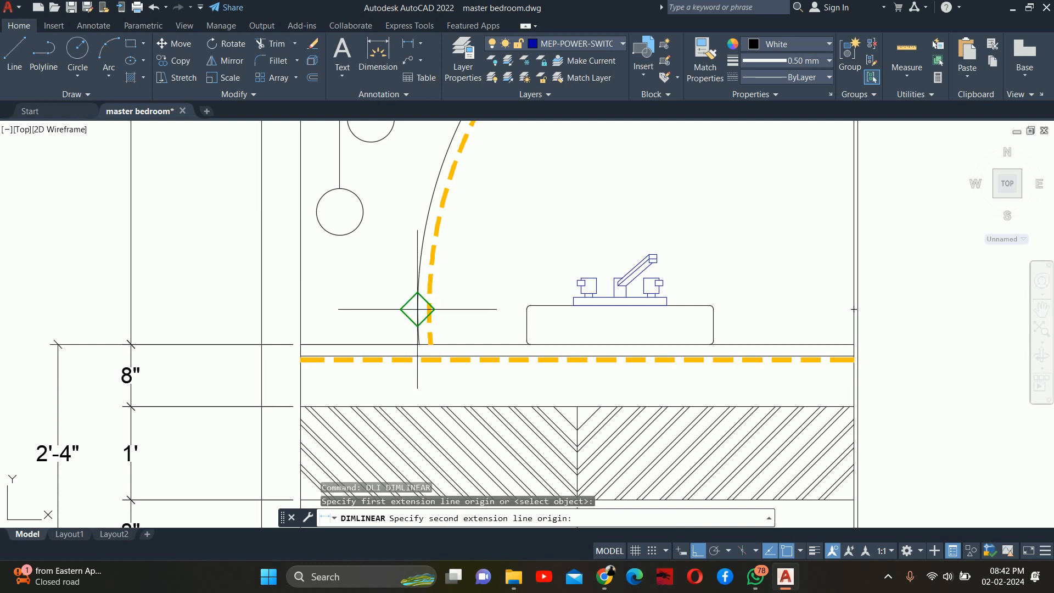
{"action": "scroll", "coordinate": [604, 420], "scroll_direction": "down", "scroll_amount": 4}
{"action": "scroll", "coordinate": [697, 209], "scroll_direction": "up", "scroll_amount": 5}
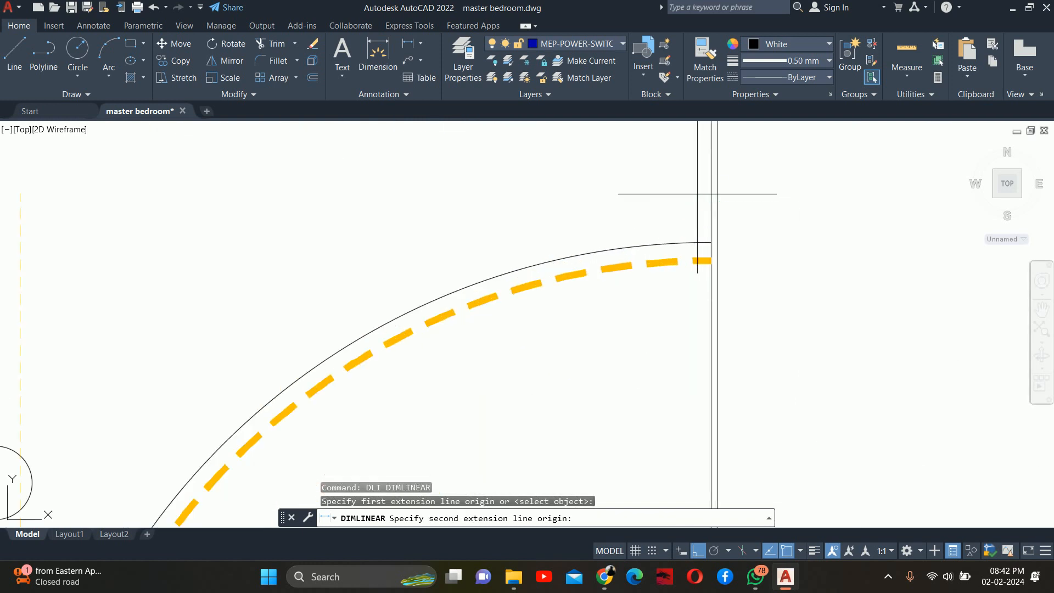
{"action": "left_click", "coordinate": [711, 243]}
{"action": "scroll", "coordinate": [689, 238], "scroll_direction": "down", "scroll_amount": 5}
{"action": "scroll", "coordinate": [601, 199], "scroll_direction": "up", "scroll_amount": 4}
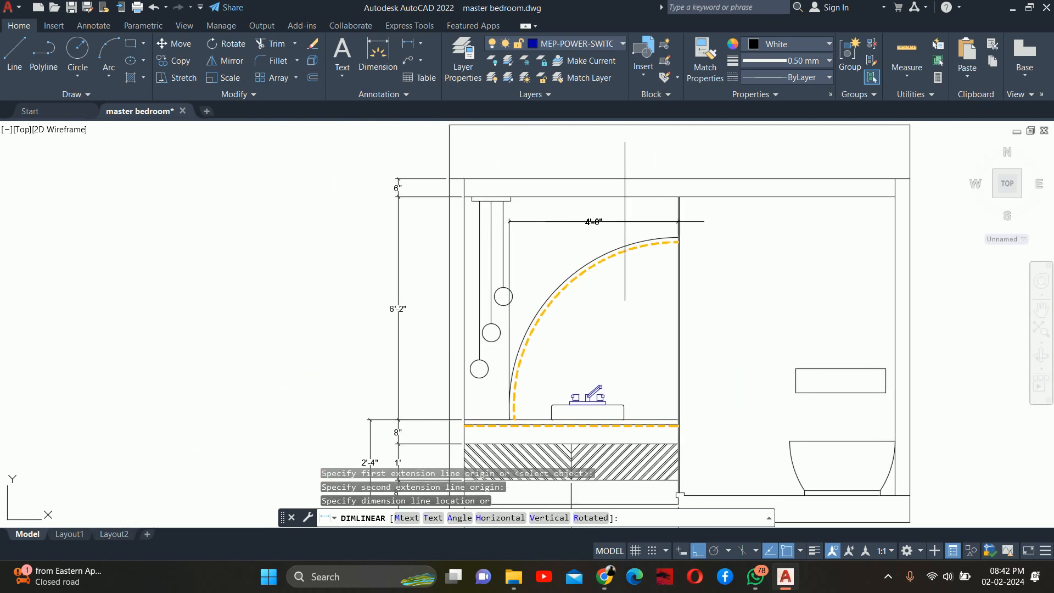
{"action": "left_click", "coordinate": [598, 195]}
{"action": "key", "text": "Escape"}
{"action": "key", "text": "Escape"}
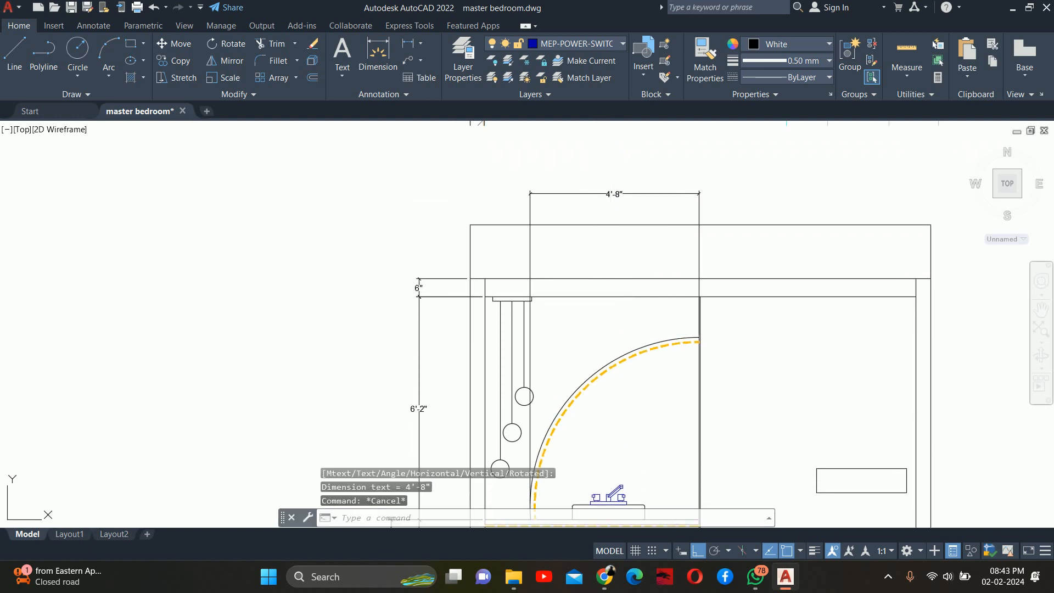
Step: Dimension the curved mirror's height from its top to the countertop, aligning it with the overall counter height dimension outside the chain
{"action": "middle_click_drag", "start_coordinate": [581, 316], "coordinate": [568, 228]}
{"action": "key", "text": "Escape"}
{"action": "type", "text": "DLI"}
{"action": "key", "text": "Return"}
{"action": "scroll", "coordinate": [686, 250], "scroll_direction": "up", "scroll_amount": 2}
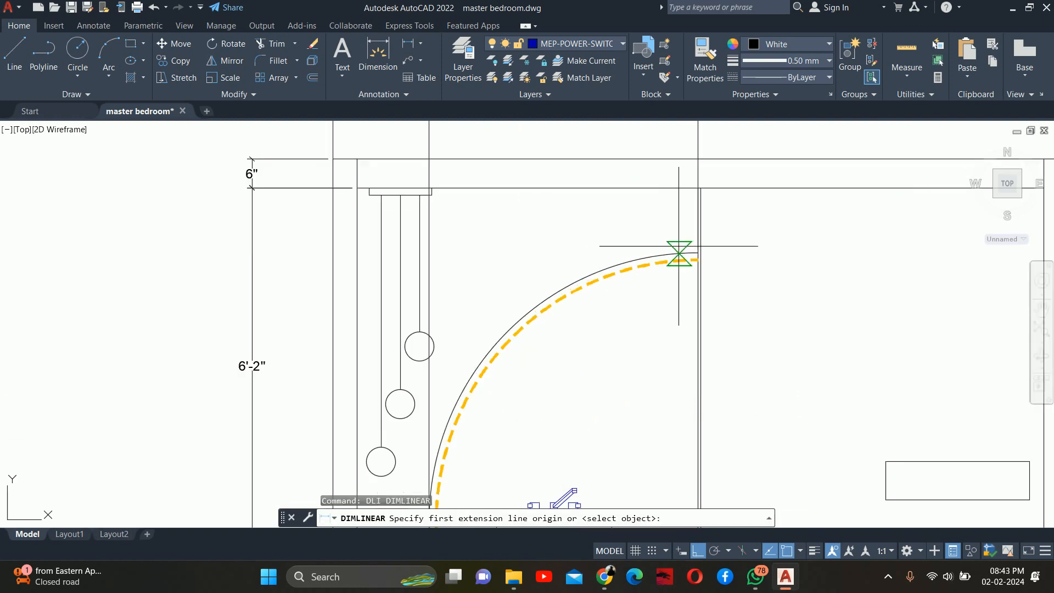
{"action": "left_click", "coordinate": [698, 251]}
{"action": "scroll", "coordinate": [673, 340], "scroll_direction": "down", "scroll_amount": 2}
{"action": "middle_click_drag", "start_coordinate": [664, 373], "coordinate": [689, 176]}
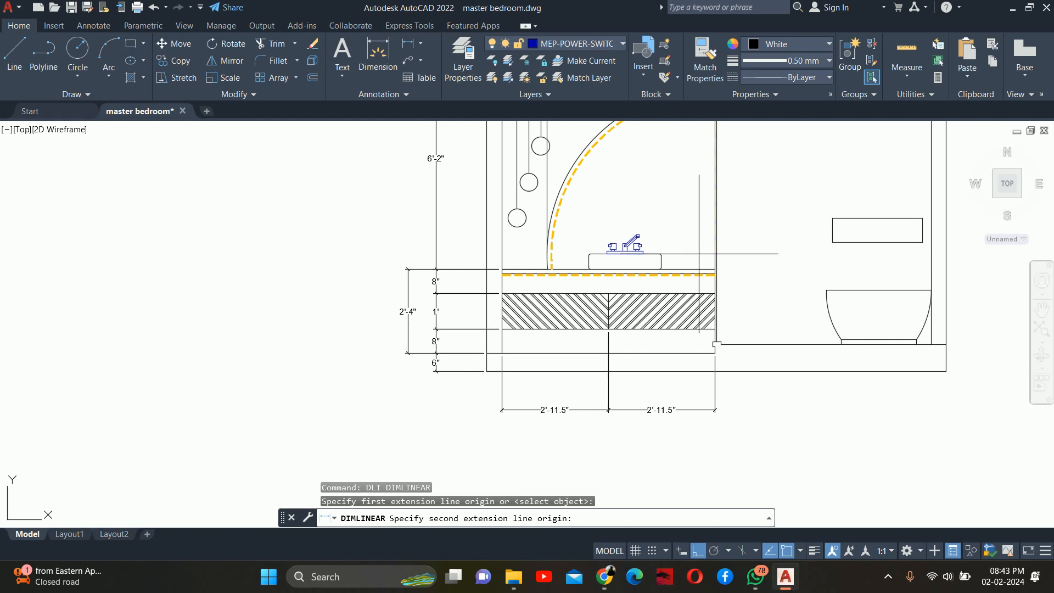
{"action": "left_click", "coordinate": [715, 270]}
{"action": "middle_click_drag", "start_coordinate": [351, 223], "coordinate": [579, 273]}
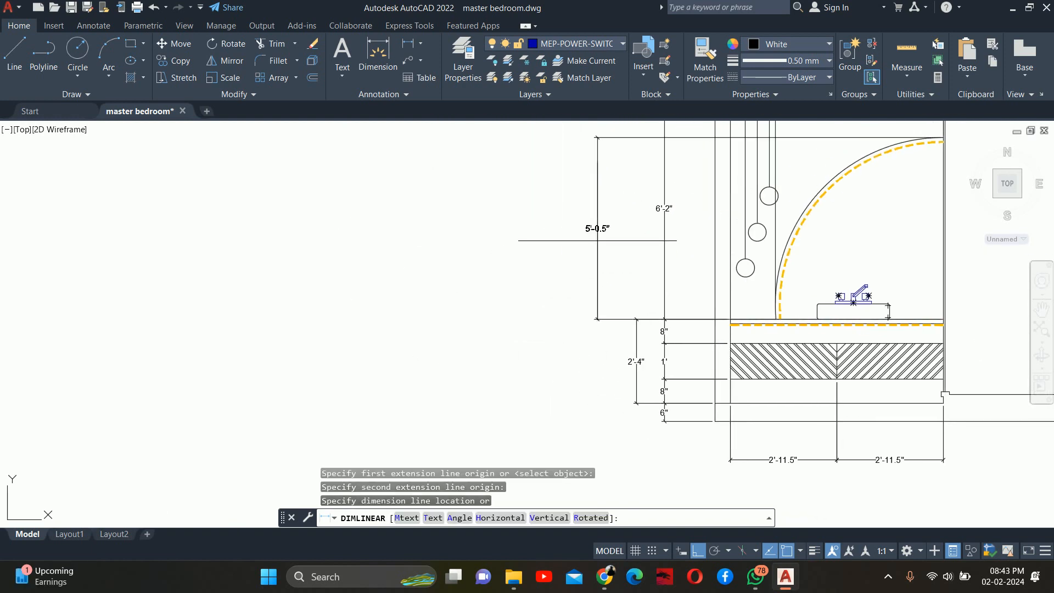
{"action": "scroll", "coordinate": [598, 237], "scroll_direction": "down", "scroll_amount": 2}
{"action": "scroll", "coordinate": [624, 275], "scroll_direction": "up", "scroll_amount": 2}
{"action": "scroll", "coordinate": [626, 277], "scroll_direction": "up", "scroll_amount": 3}
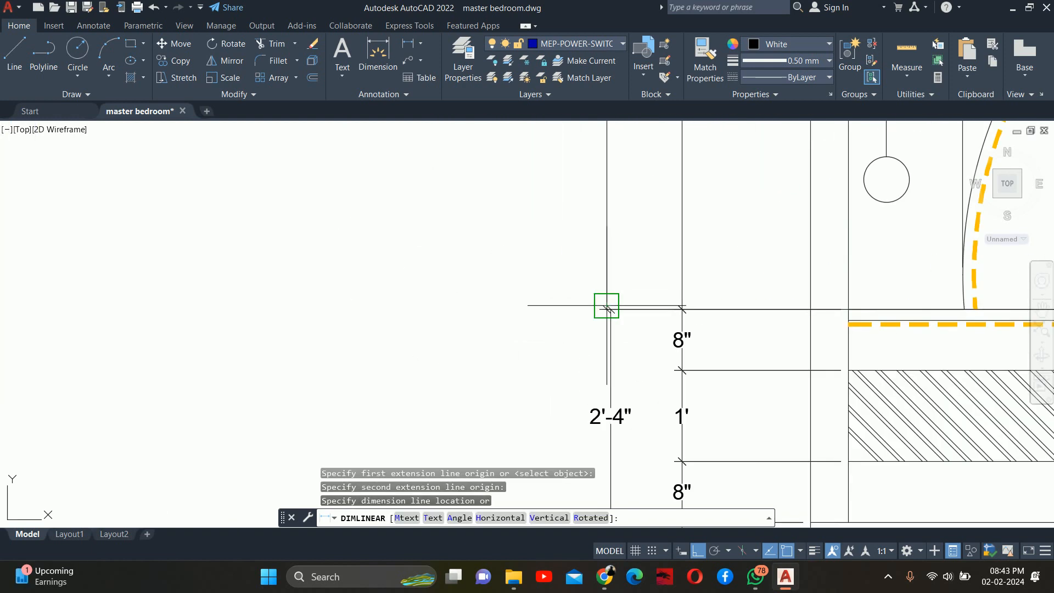
{"action": "scroll", "coordinate": [607, 304], "scroll_direction": "up", "scroll_amount": 5}
{"action": "key", "text": "Escape"}
{"action": "key", "text": "Escape"}
{"action": "key", "text": "Escape"}
{"action": "scroll", "coordinate": [615, 291], "scroll_direction": "down", "scroll_amount": 5}
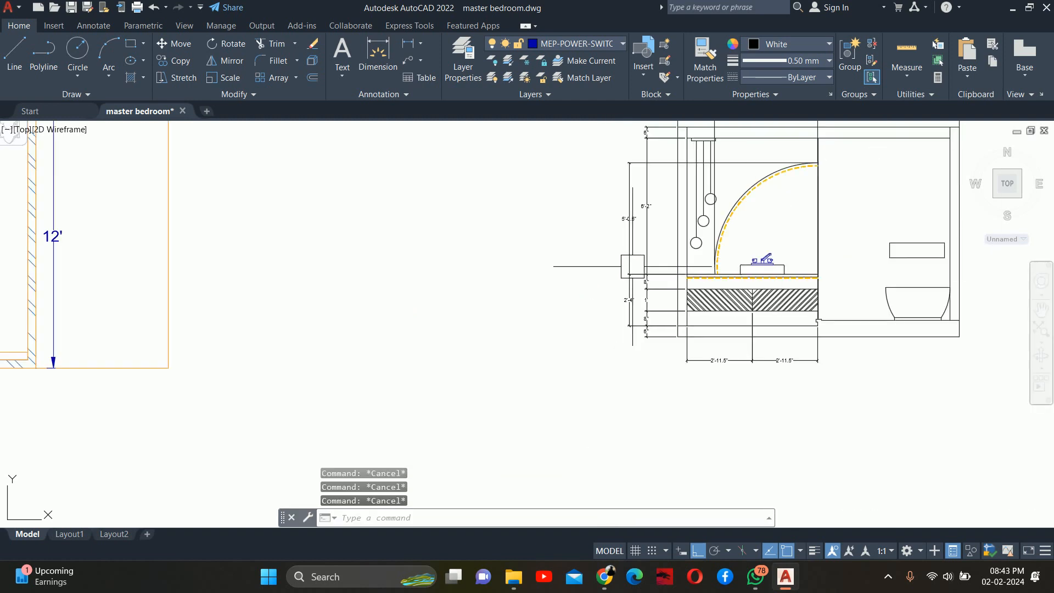
Step: Add a radius dimension to the mirror's outer arc, placing its text outside the arc toward the upper-left wall
{"action": "scroll", "coordinate": [728, 205], "scroll_direction": "up", "scroll_amount": 3}
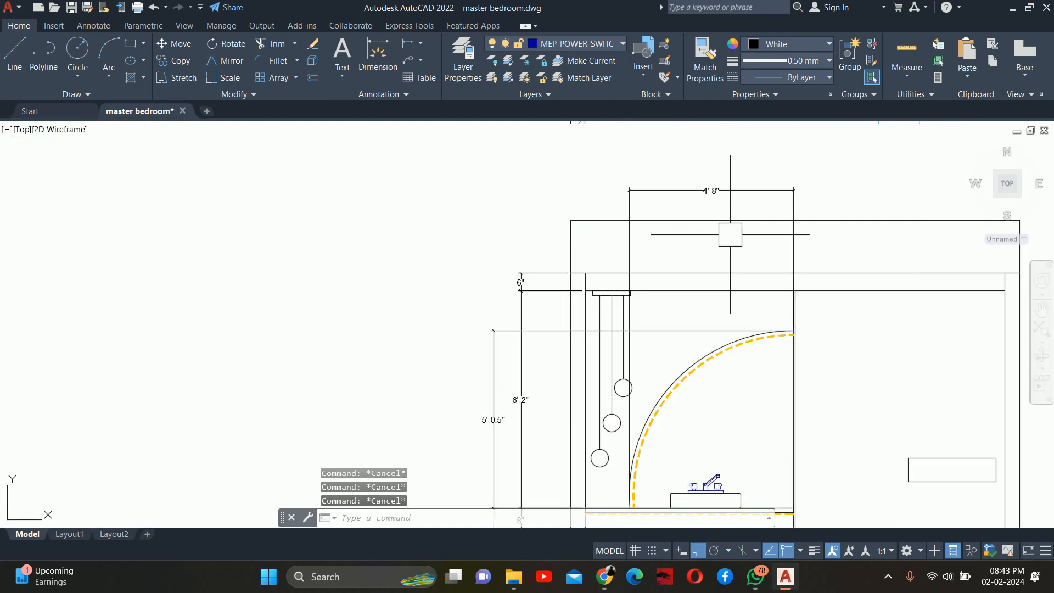
{"action": "middle_click_drag", "start_coordinate": [728, 205], "coordinate": [711, 160]}
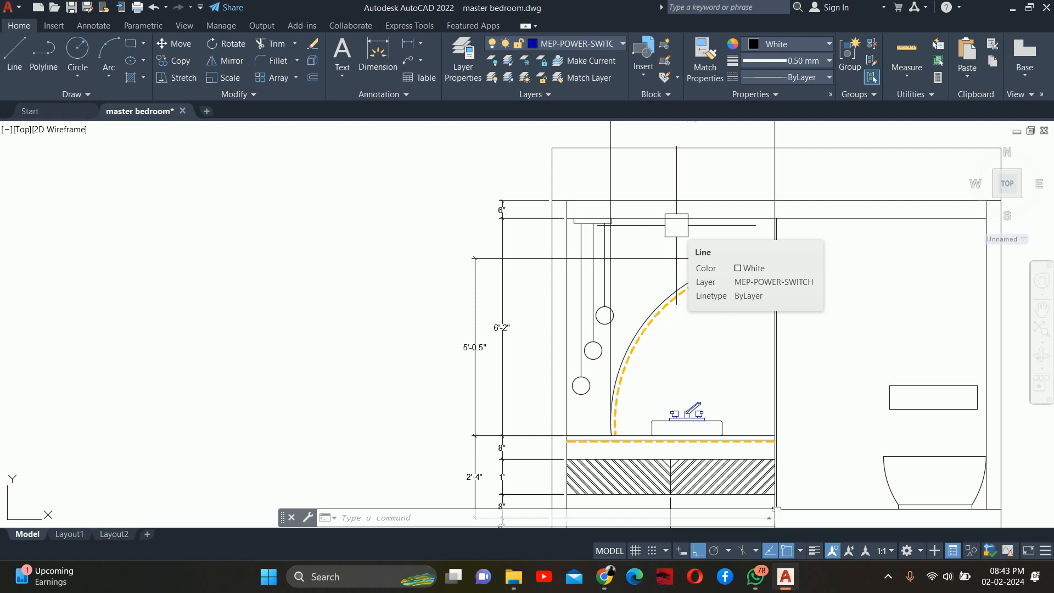
{"action": "type", "text": "p"}
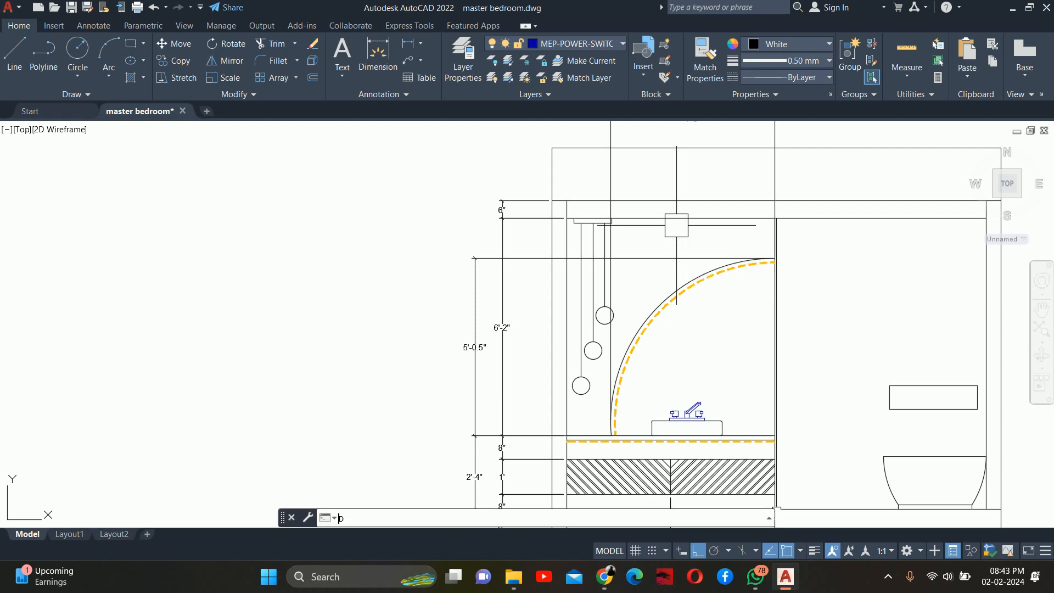
{"action": "type", "text": "RA"}
{"action": "key", "text": "Return"}
{"action": "scroll", "coordinate": [657, 294], "scroll_direction": "up", "scroll_amount": 2}
{"action": "left_click", "coordinate": [656, 295]}
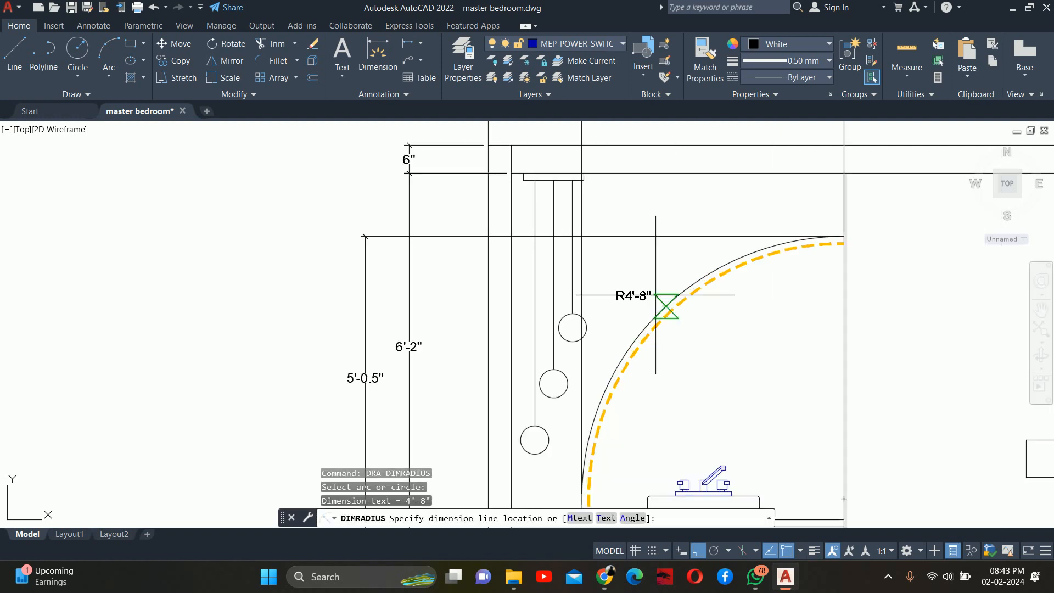
{"action": "middle_click_drag", "start_coordinate": [490, 283], "coordinate": [579, 299]}
{"action": "scroll", "coordinate": [579, 298], "scroll_direction": "down", "scroll_amount": 2}
{"action": "scroll", "coordinate": [564, 285], "scroll_direction": "up", "scroll_amount": 2}
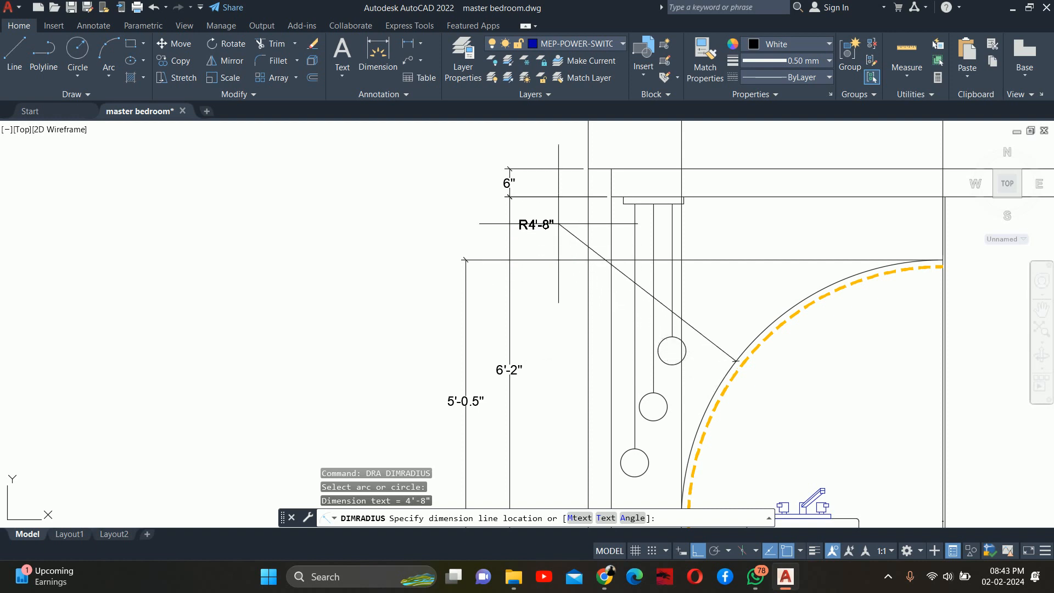
{"action": "key", "text": "Escape"}
{"action": "key", "text": "Escape"}
{"action": "scroll", "coordinate": [619, 277], "scroll_direction": "down", "scroll_amount": 4}
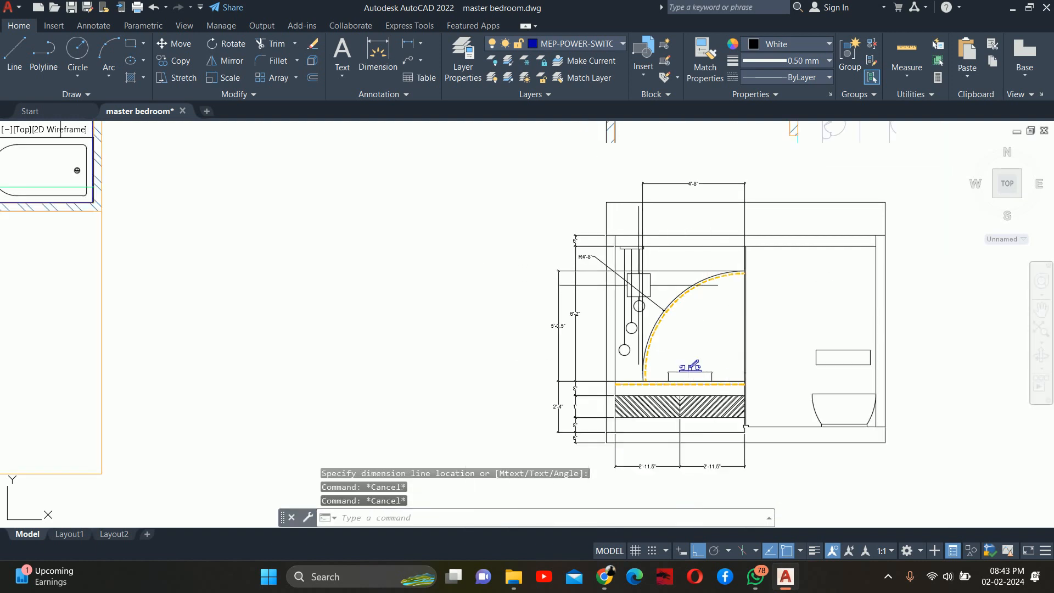
Step: Examine the finished washroom elevation, checking the dimensions around the pendants, curved mirror, patterned cabinets, wall rectangle and bathtub
{"action": "scroll", "coordinate": [576, 259], "scroll_direction": "up", "scroll_amount": 5}
{"action": "scroll", "coordinate": [548, 236], "scroll_direction": "down", "scroll_amount": 4}
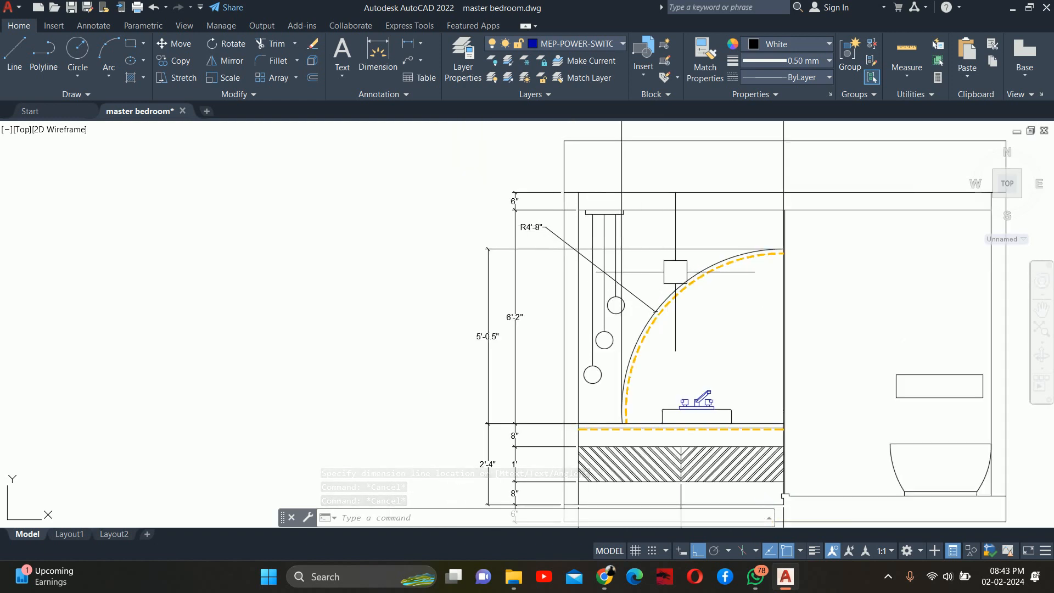
{"action": "scroll", "coordinate": [647, 471], "scroll_direction": "down", "scroll_amount": 2}
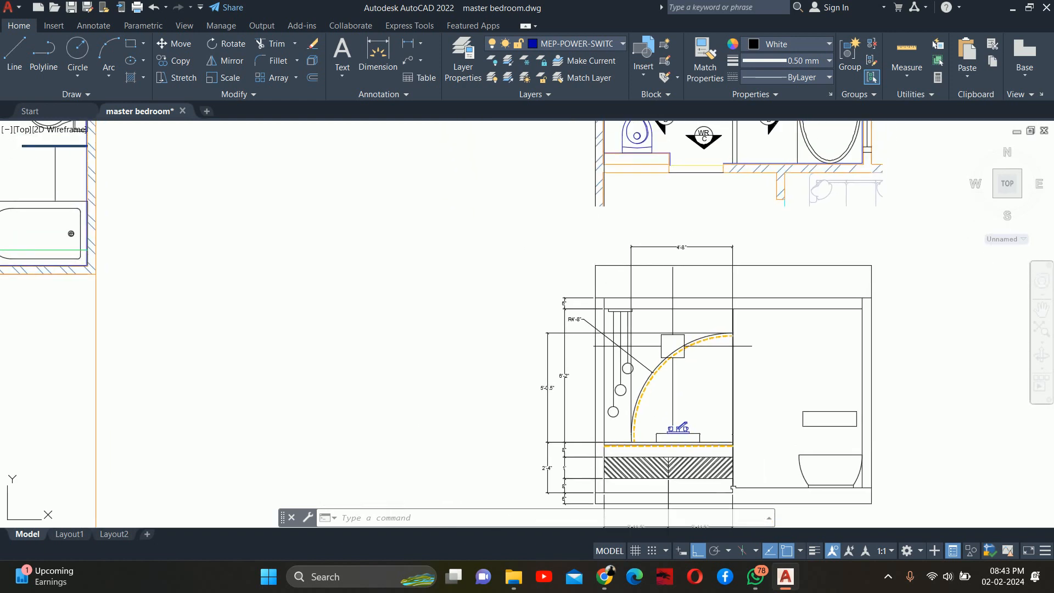
{"action": "scroll", "coordinate": [684, 252], "scroll_direction": "up", "scroll_amount": 2}
{"action": "middle_click_drag", "start_coordinate": [687, 246], "coordinate": [662, 165]}
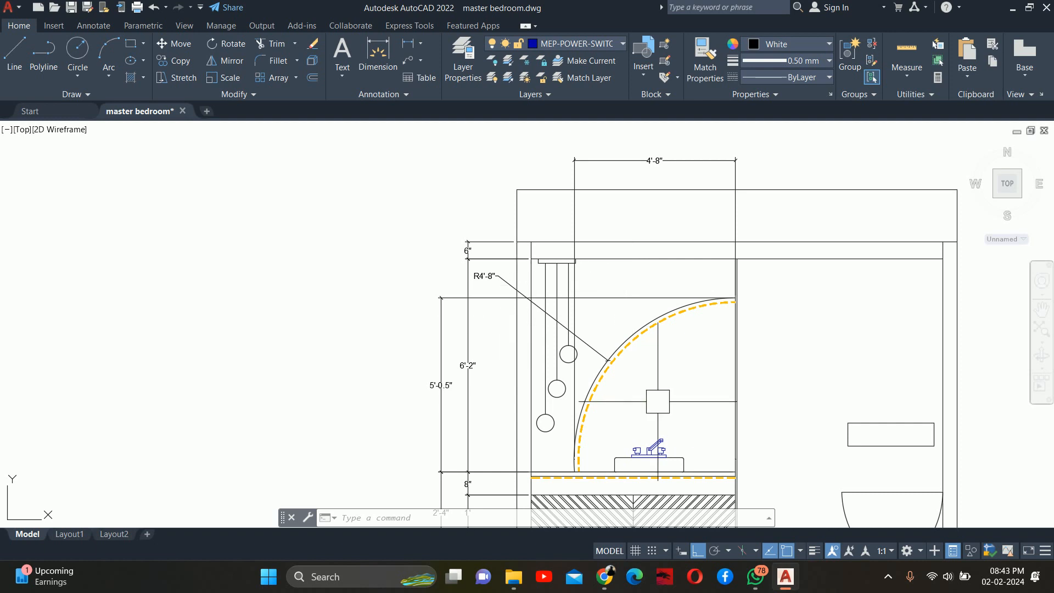
{"action": "scroll", "coordinate": [611, 330], "scroll_direction": "down", "scroll_amount": 2}
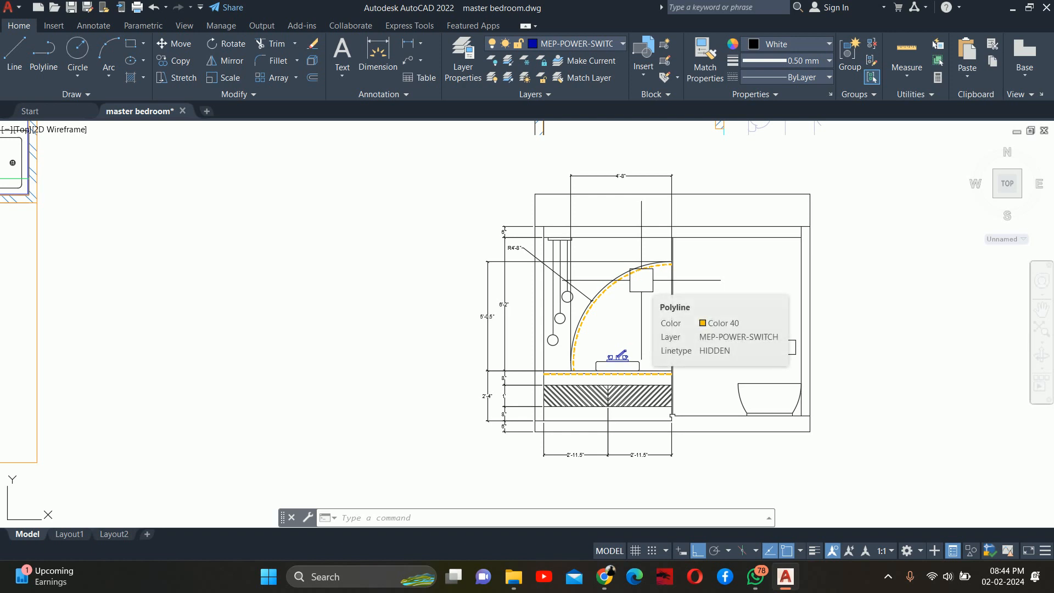
{"action": "scroll", "coordinate": [673, 277], "scroll_direction": "up", "scroll_amount": 2}
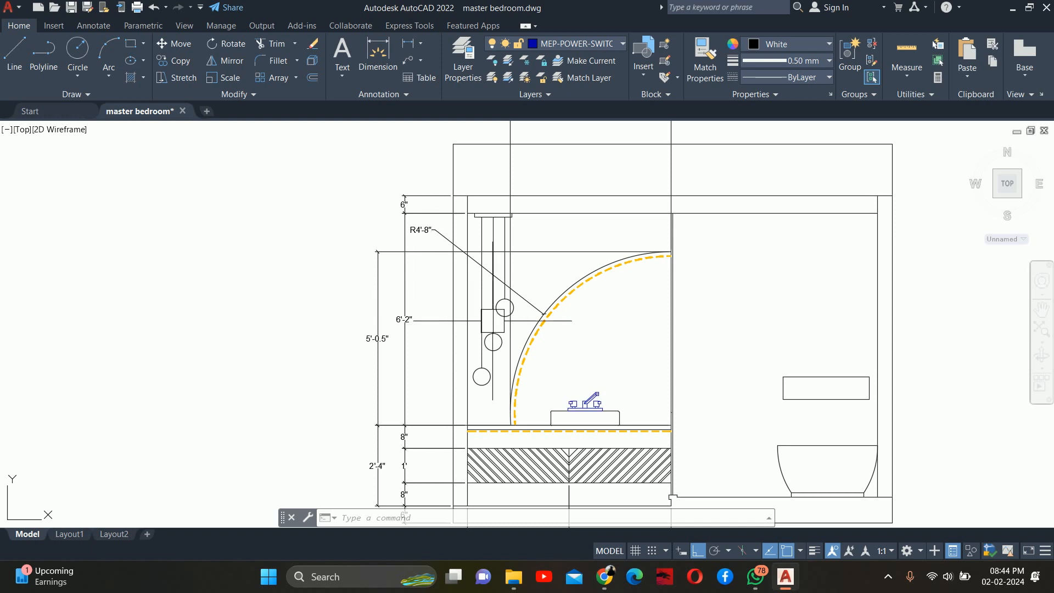
{"action": "scroll", "coordinate": [629, 301], "scroll_direction": "down", "scroll_amount": 2}
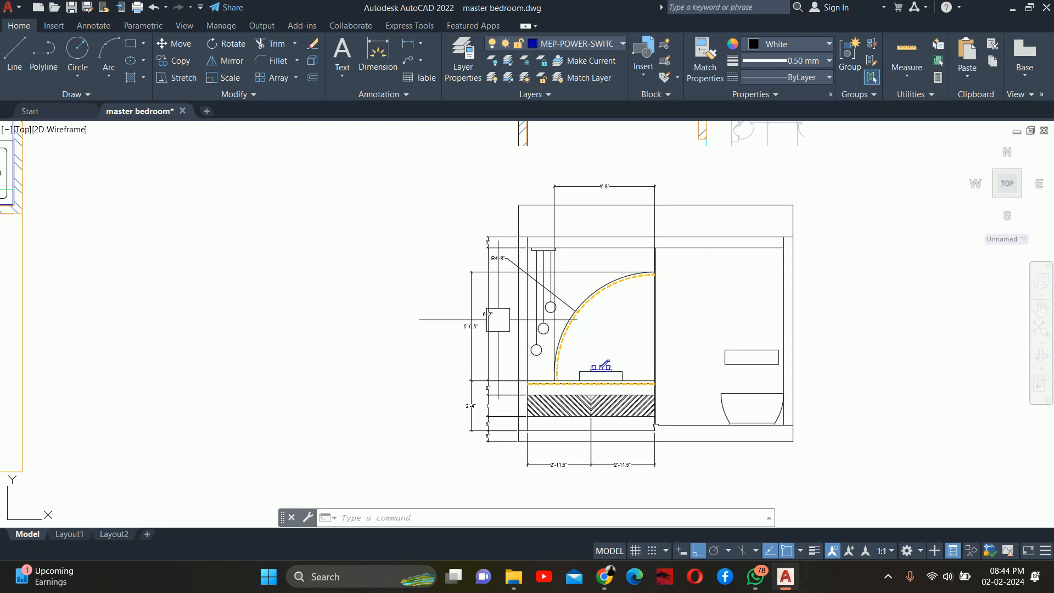
{"action": "scroll", "coordinate": [527, 318], "scroll_direction": "up", "scroll_amount": 3}
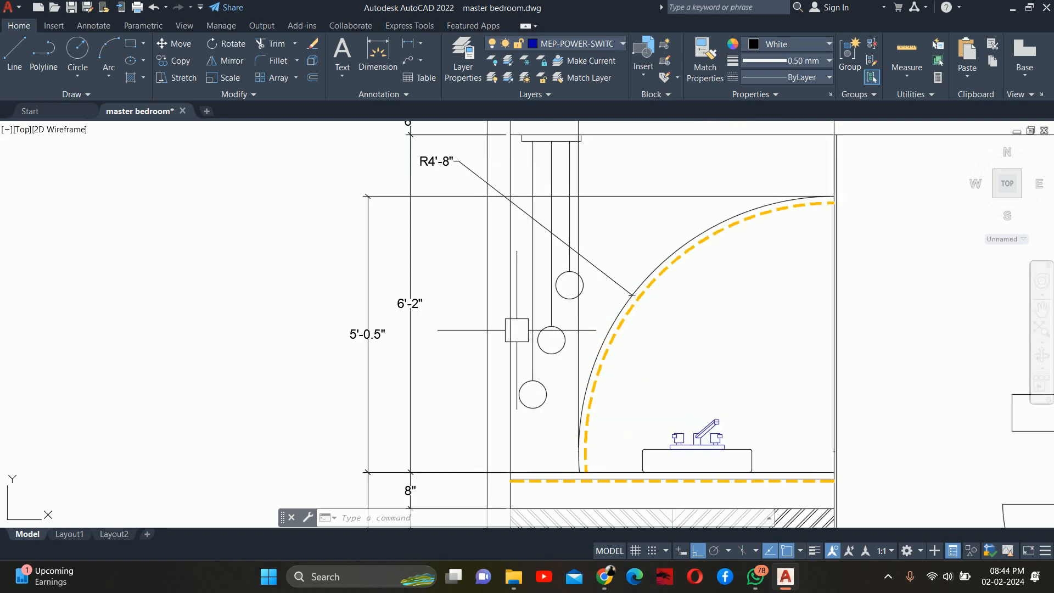
{"action": "scroll", "coordinate": [497, 364], "scroll_direction": "down", "scroll_amount": 1}
{"action": "middle_click_drag", "start_coordinate": [497, 364], "coordinate": [494, 317]}
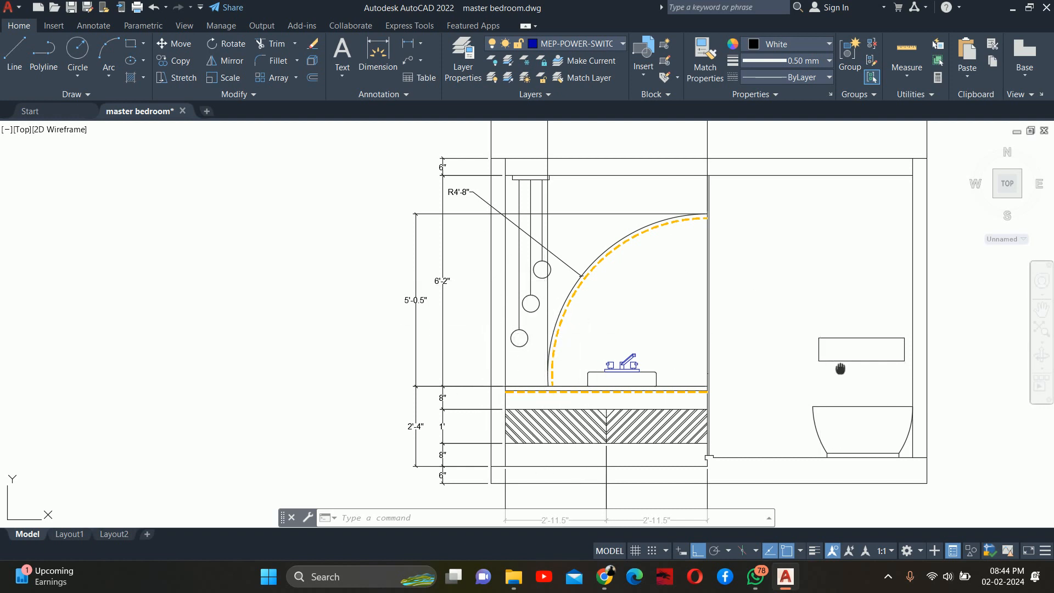
{"action": "middle_click_drag", "start_coordinate": [897, 359], "coordinate": [739, 333]}
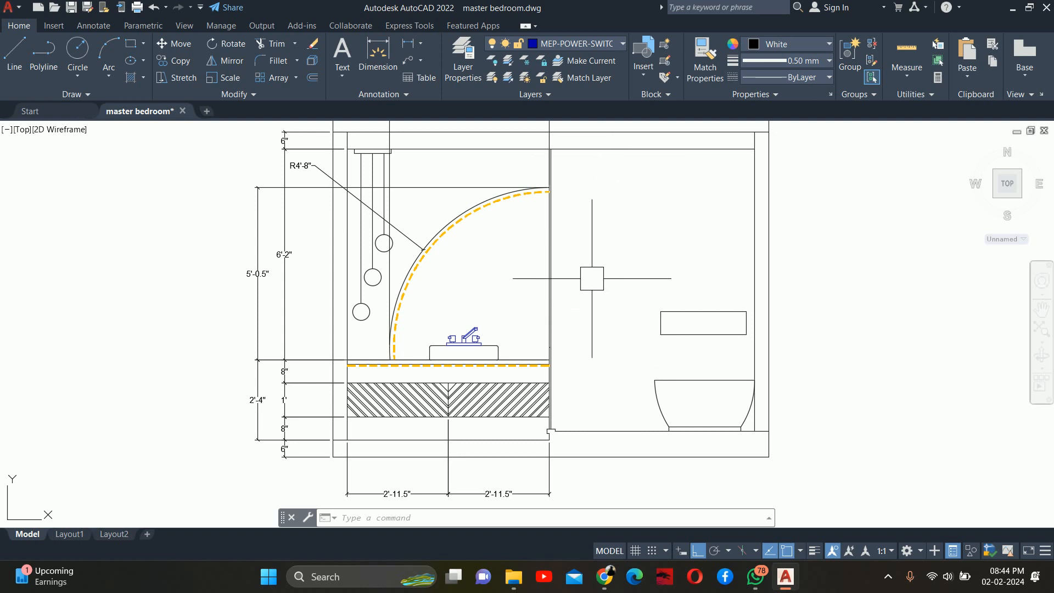
{"action": "scroll", "coordinate": [584, 283], "scroll_direction": "down", "scroll_amount": 4}
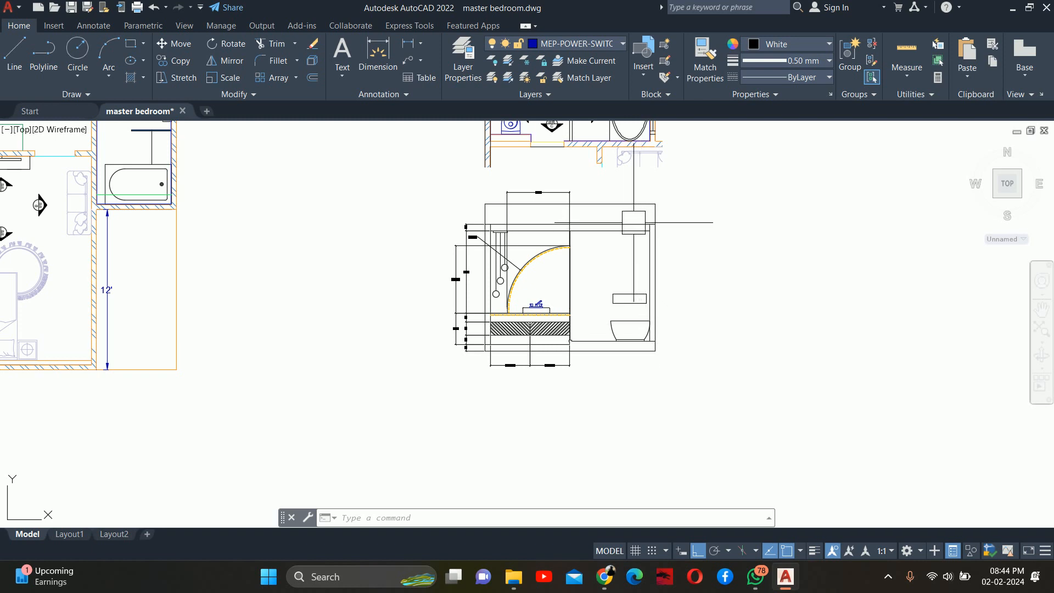
{"action": "scroll", "coordinate": [524, 252], "scroll_direction": "up", "scroll_amount": 4}
{"action": "middle_click_drag", "start_coordinate": [523, 248], "coordinate": [577, 270]}
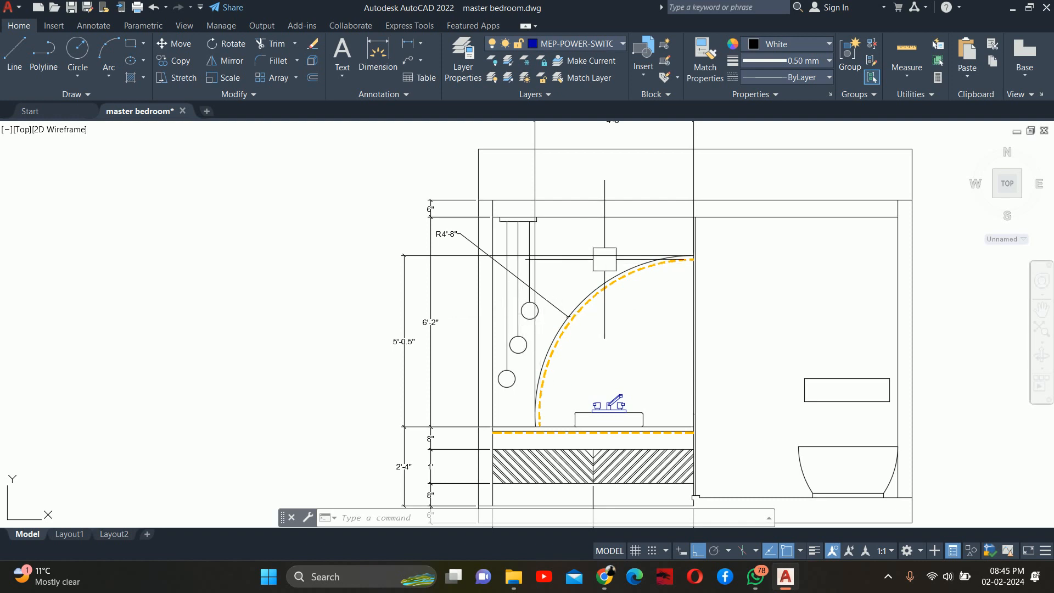
{"action": "scroll", "coordinate": [601, 285], "scroll_direction": "up", "scroll_amount": 2}
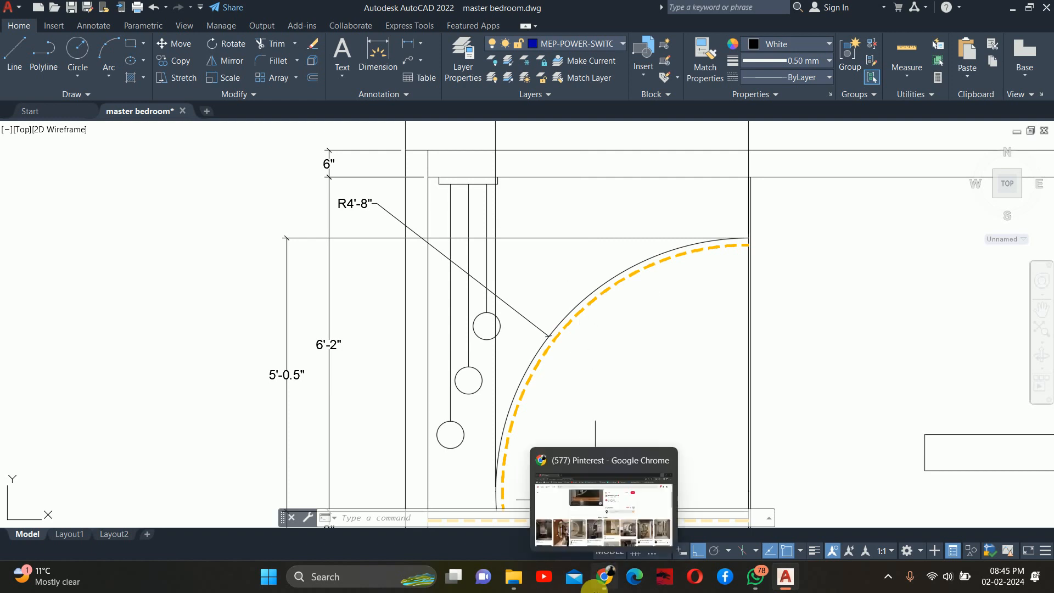
Step: Switch to Pinterest in Chrome, look over the open mirror pin and go back to the D SHAPE WASHROOM MIRROR search results
{"action": "left_click", "coordinate": [605, 577]}
{"action": "scroll", "coordinate": [411, 236], "scroll_direction": "up", "scroll_amount": 4}
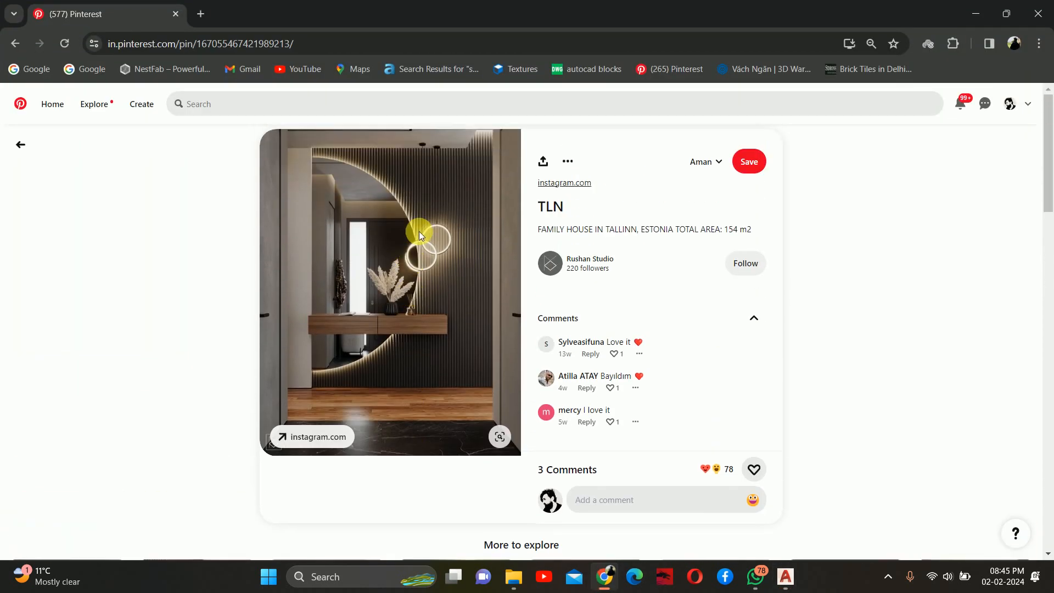
{"action": "scroll", "coordinate": [417, 223], "scroll_direction": "down", "scroll_amount": 5}
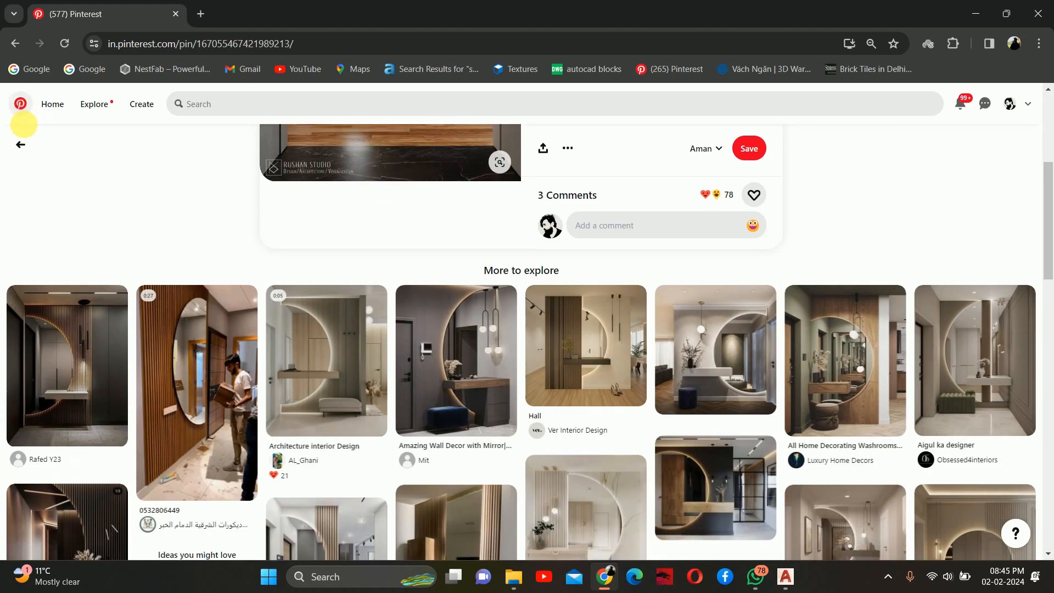
{"action": "left_click", "coordinate": [20, 144]}
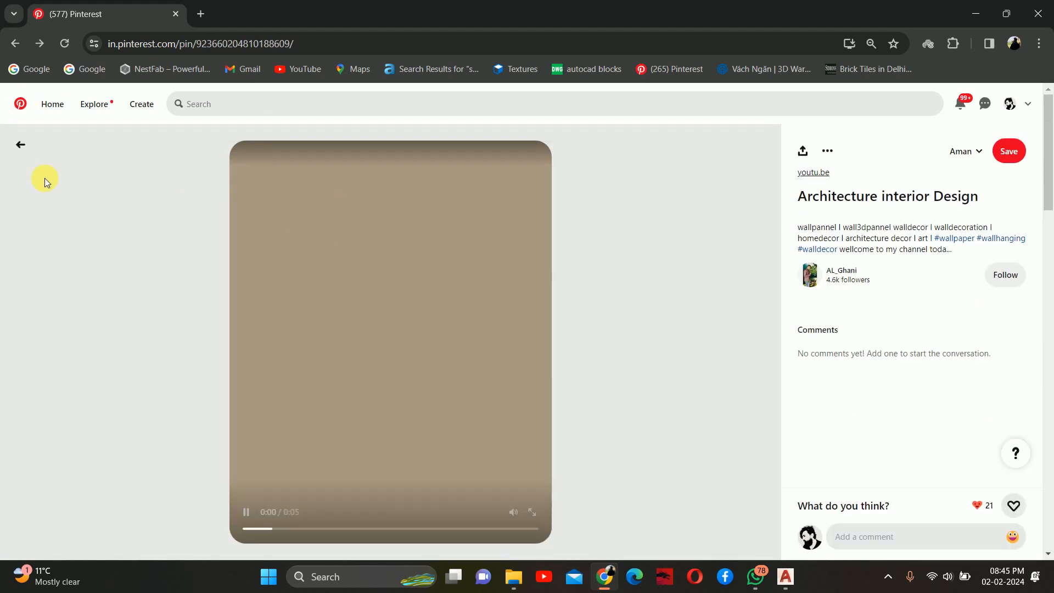
{"action": "left_click", "coordinate": [20, 145]}
{"action": "left_click", "coordinate": [19, 145]}
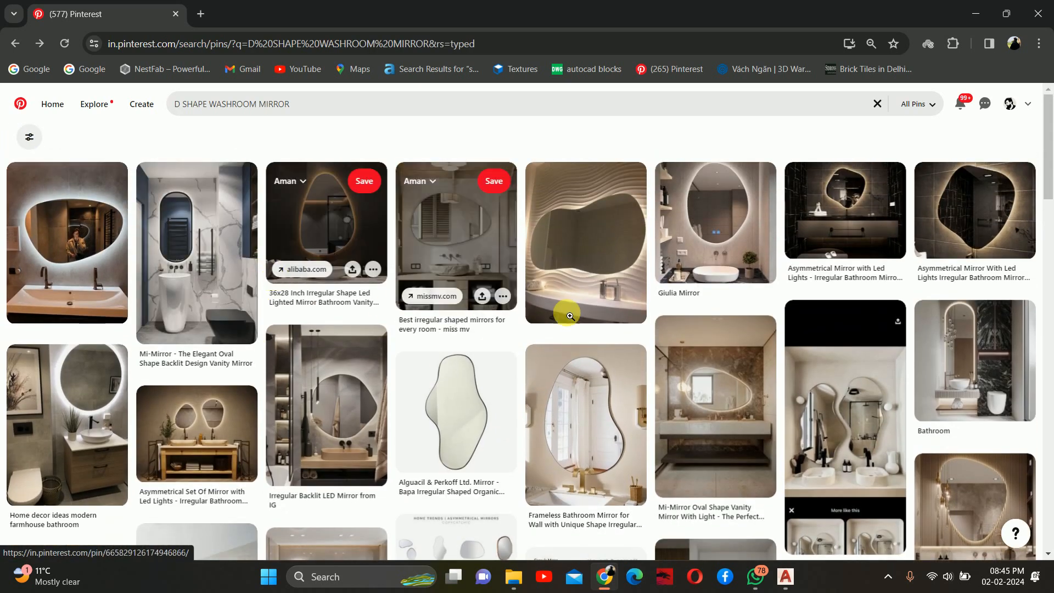
Step: Open the Giulia Mirror pin and browse its related backlit bathroom mirror designs
{"action": "left_click", "coordinate": [688, 227]}
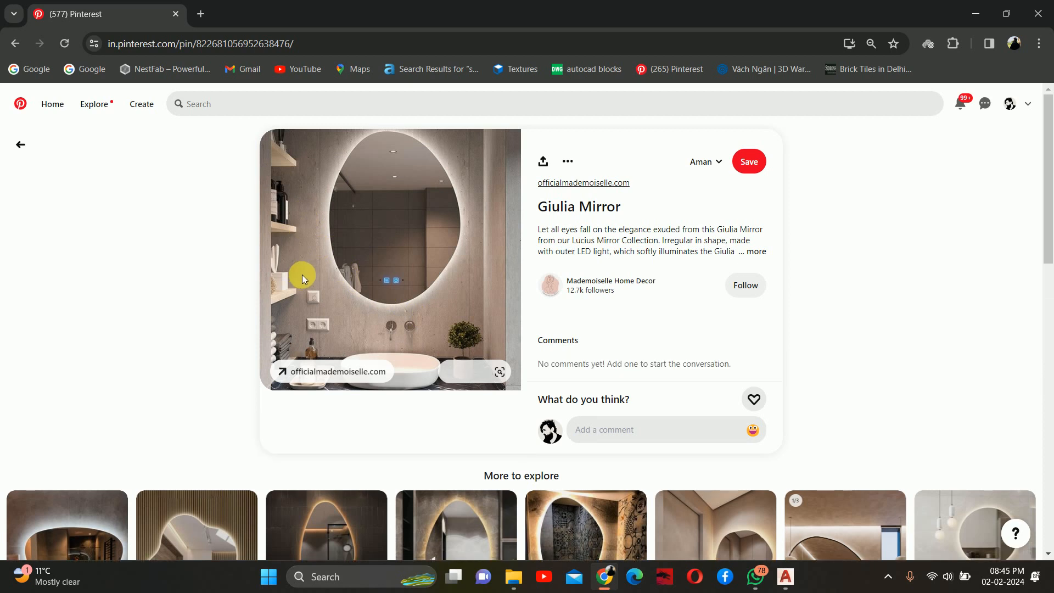
{"action": "scroll", "coordinate": [302, 275], "scroll_direction": "down", "scroll_amount": 3}
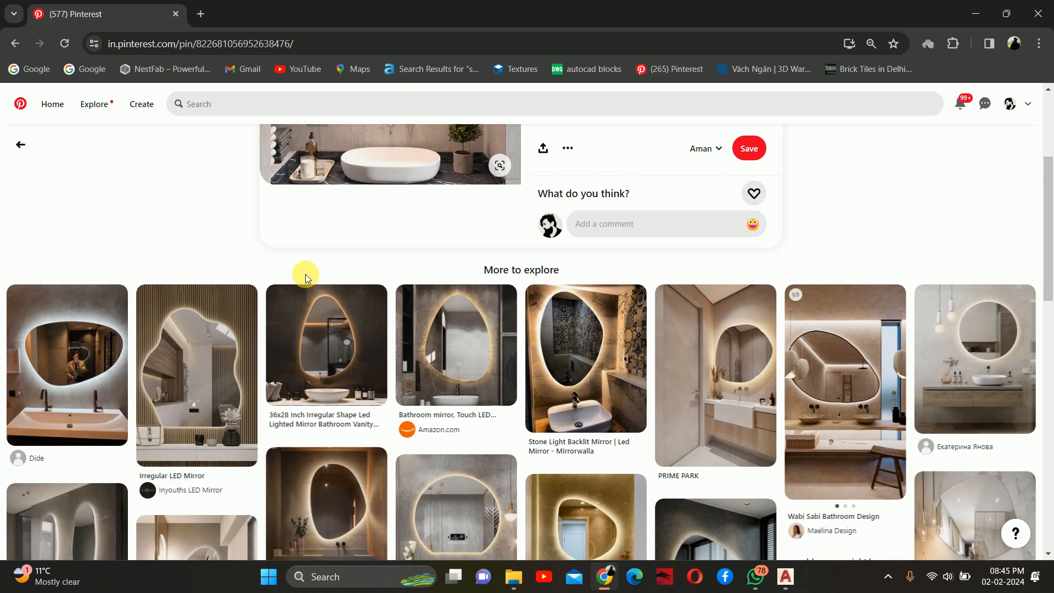
{"action": "scroll", "coordinate": [302, 263], "scroll_direction": "down", "scroll_amount": 3}
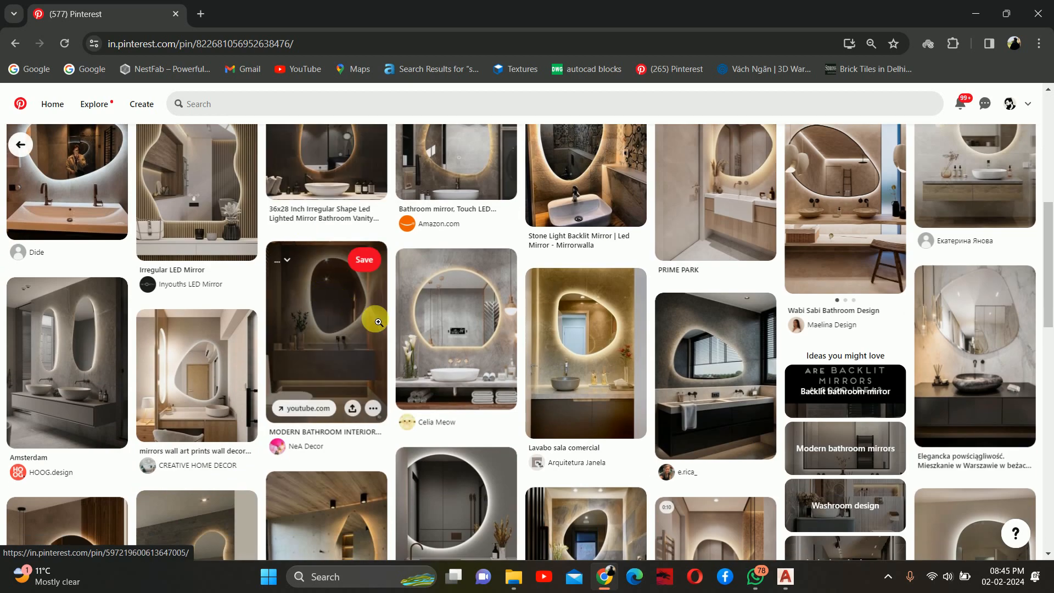
{"action": "scroll", "coordinate": [494, 412], "scroll_direction": "down", "scroll_amount": 1}
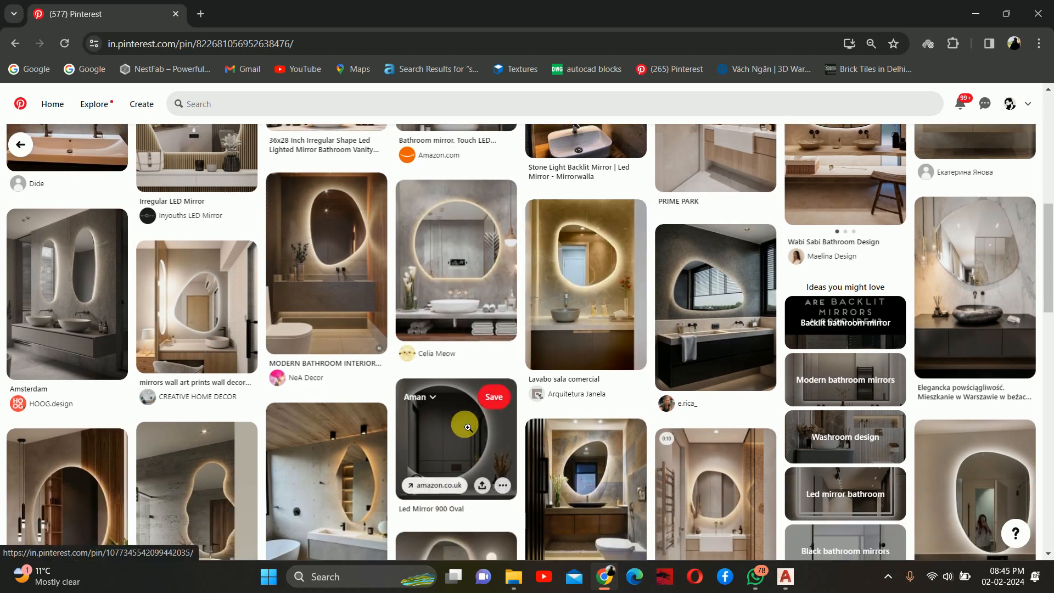
{"action": "scroll", "coordinate": [469, 423], "scroll_direction": "down", "scroll_amount": 2}
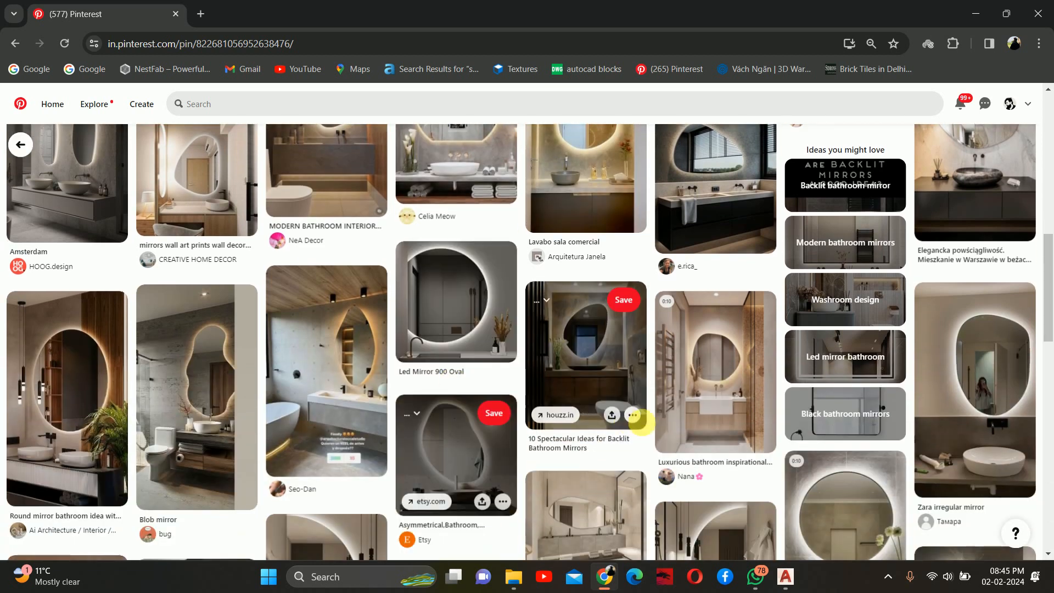
{"action": "scroll", "coordinate": [693, 360], "scroll_direction": "down", "scroll_amount": 2}
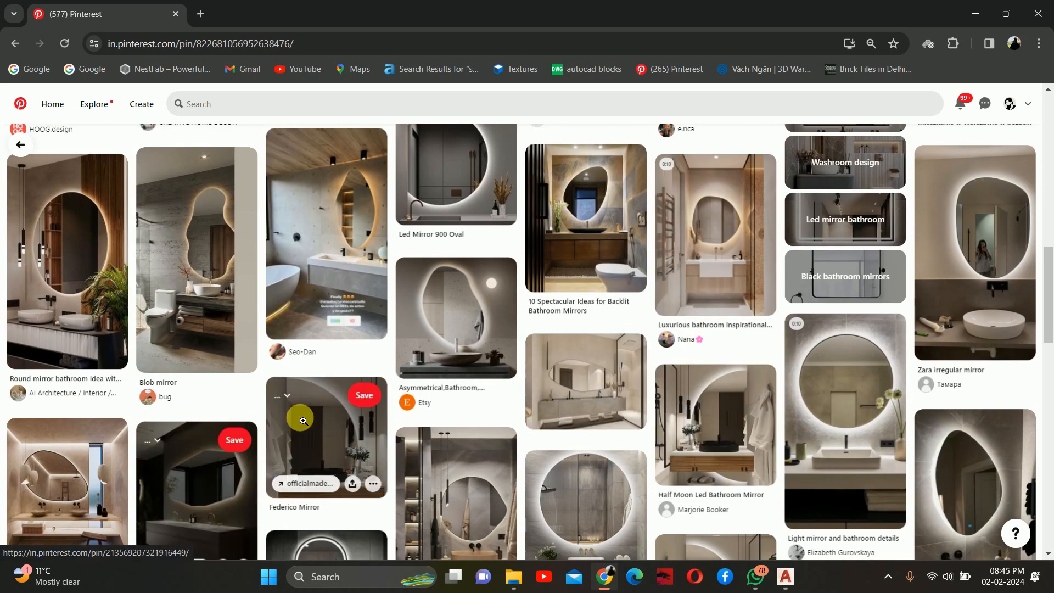
Step: View the Federico Mirror pin and its related half-moon mirror designs, and return to AutoCAD
{"action": "left_click", "coordinate": [294, 419]}
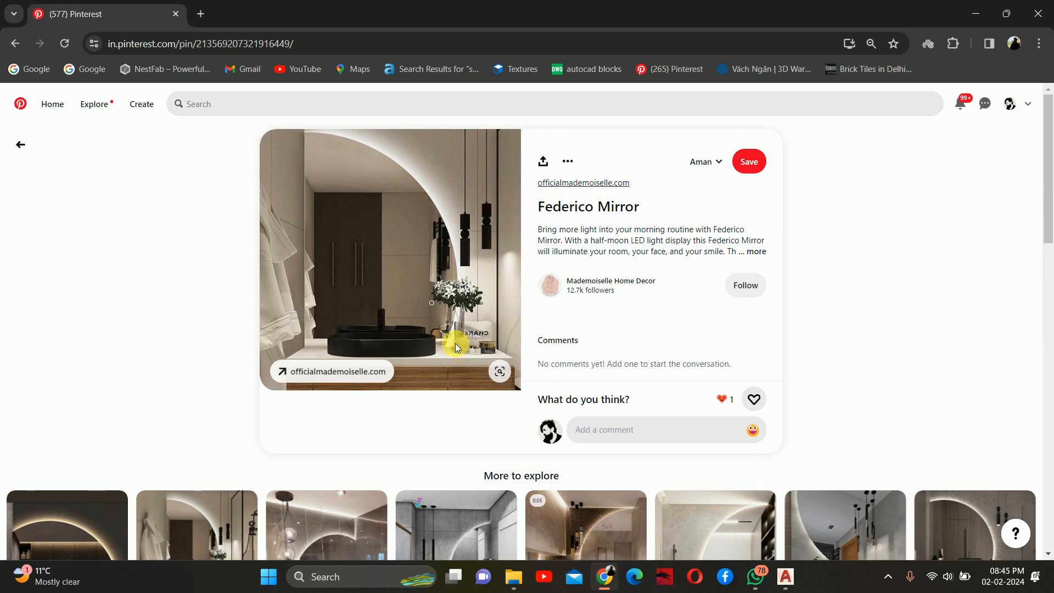
{"action": "scroll", "coordinate": [456, 345], "scroll_direction": "down", "scroll_amount": 4}
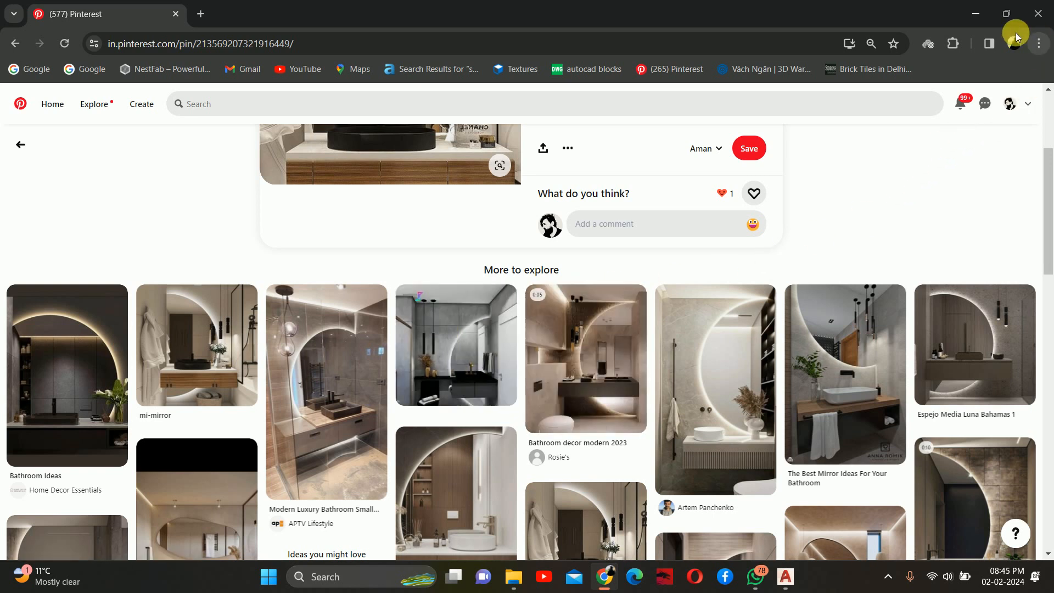
{"action": "left_click", "coordinate": [976, 13]}
Step: Save the master bedroom drawing with the elevation in view, close the file and exit AutoCAD
{"action": "scroll", "coordinate": [511, 270], "scroll_direction": "down", "scroll_amount": 6}
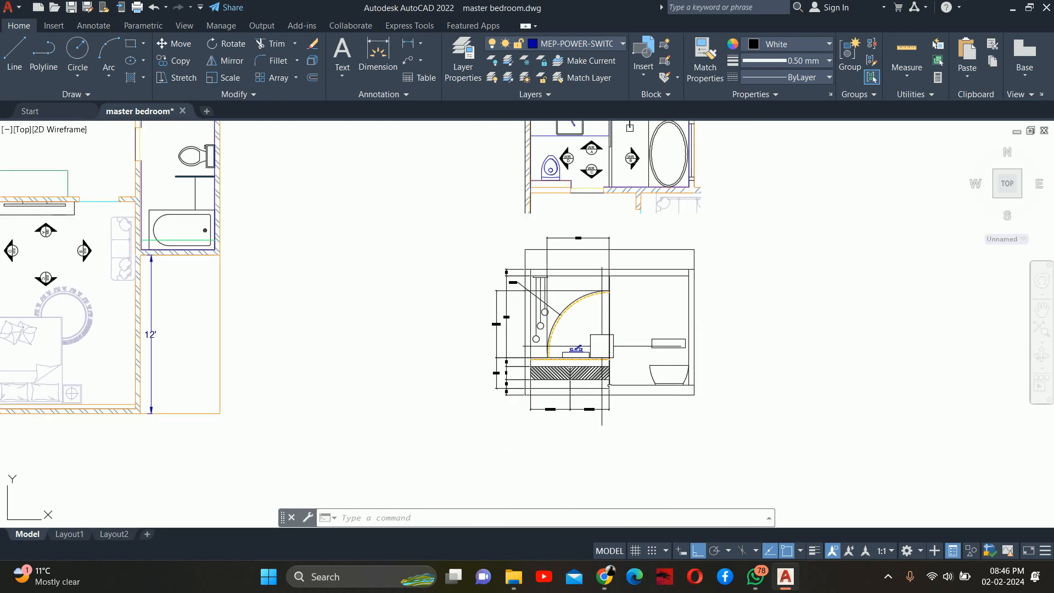
{"action": "scroll", "coordinate": [602, 328], "scroll_direction": "up", "scroll_amount": 3}
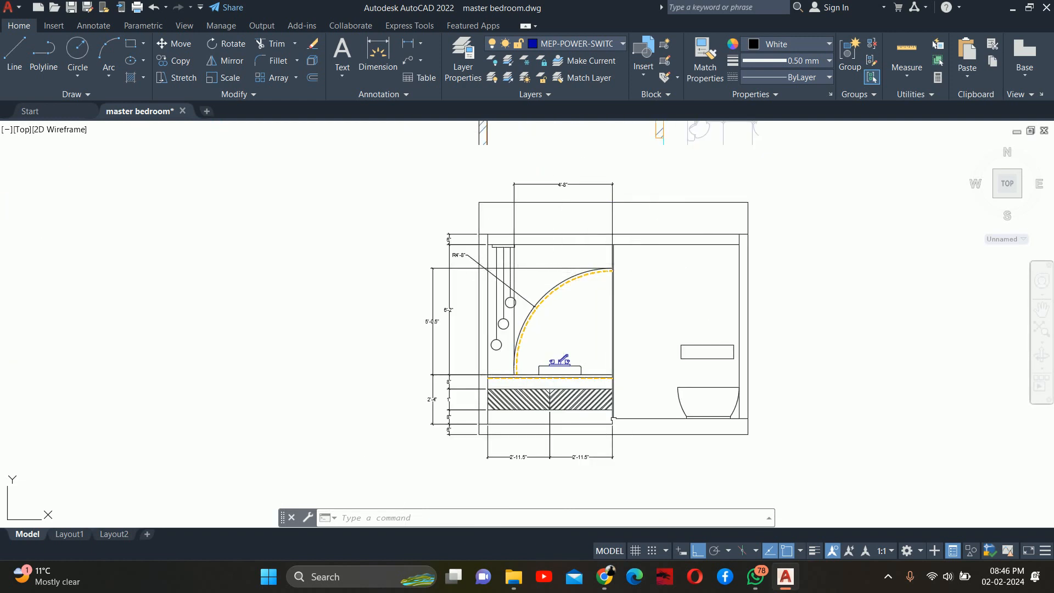
{"action": "key", "text": "ctrl+s"}
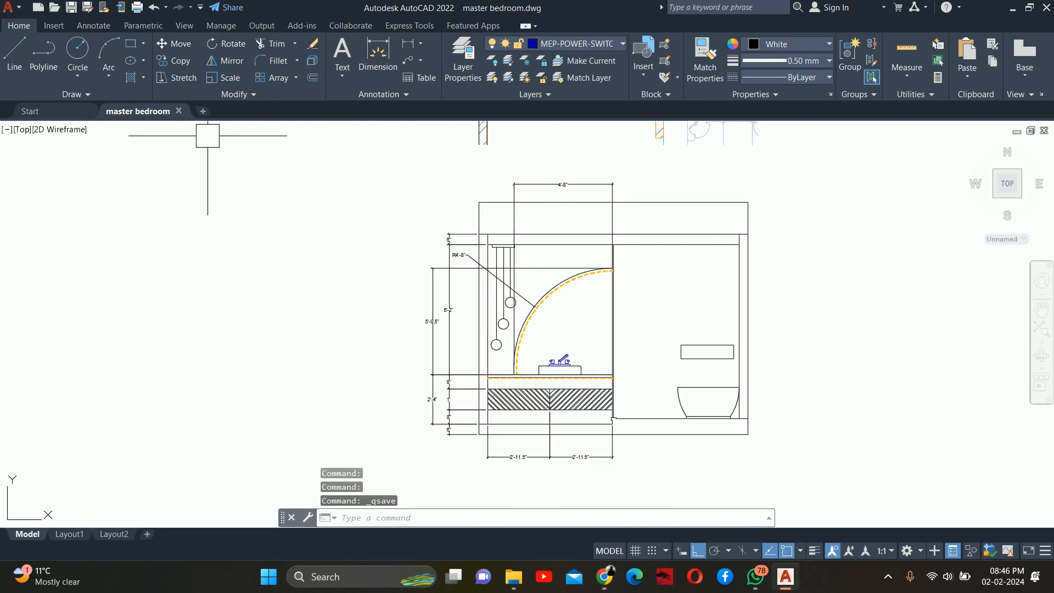
{"action": "left_click", "coordinate": [179, 111]}
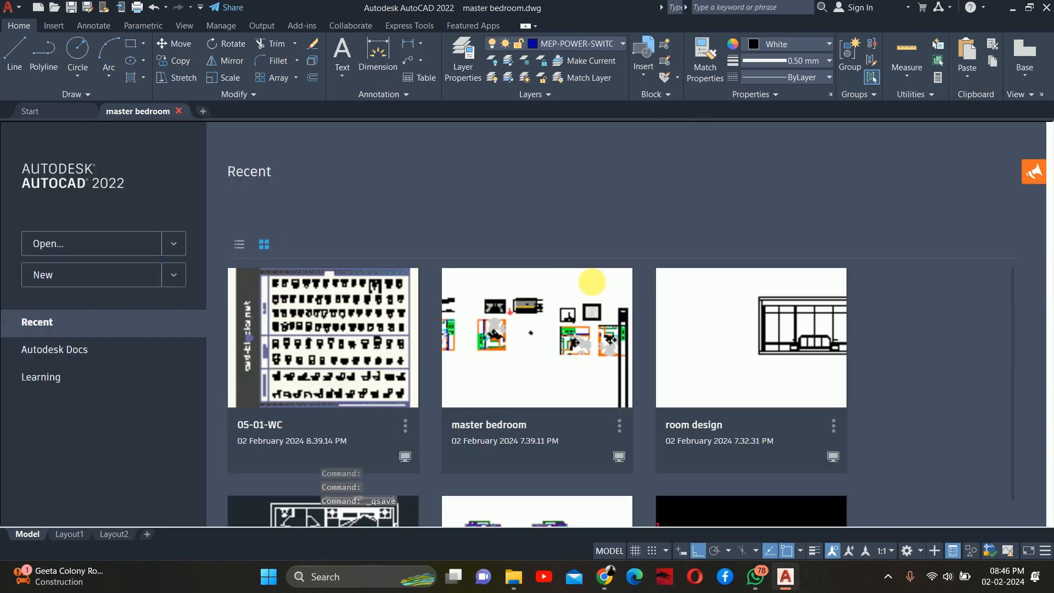
{"action": "left_click", "coordinate": [1047, 7]}
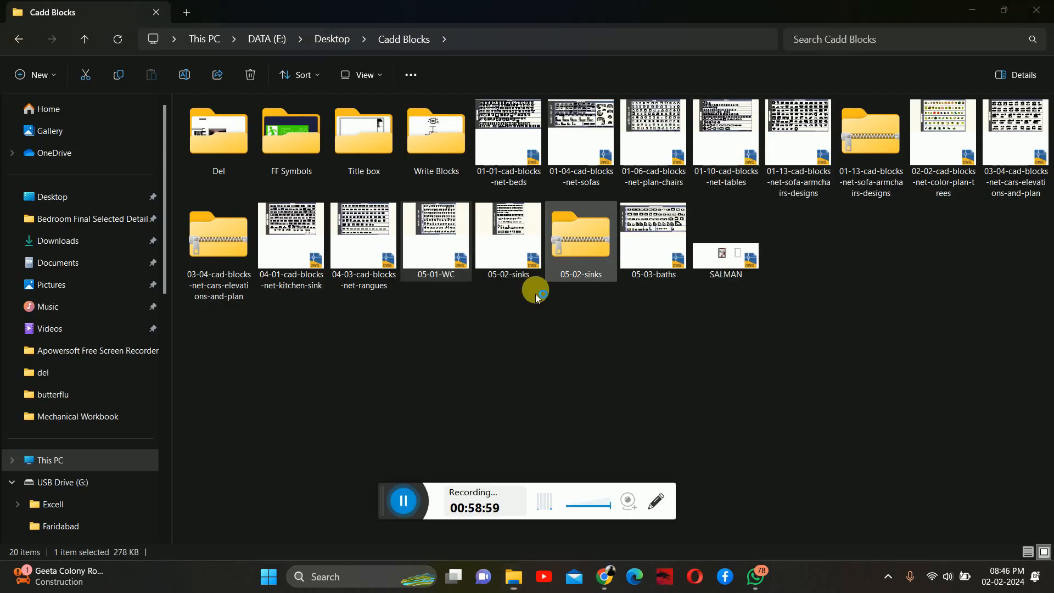